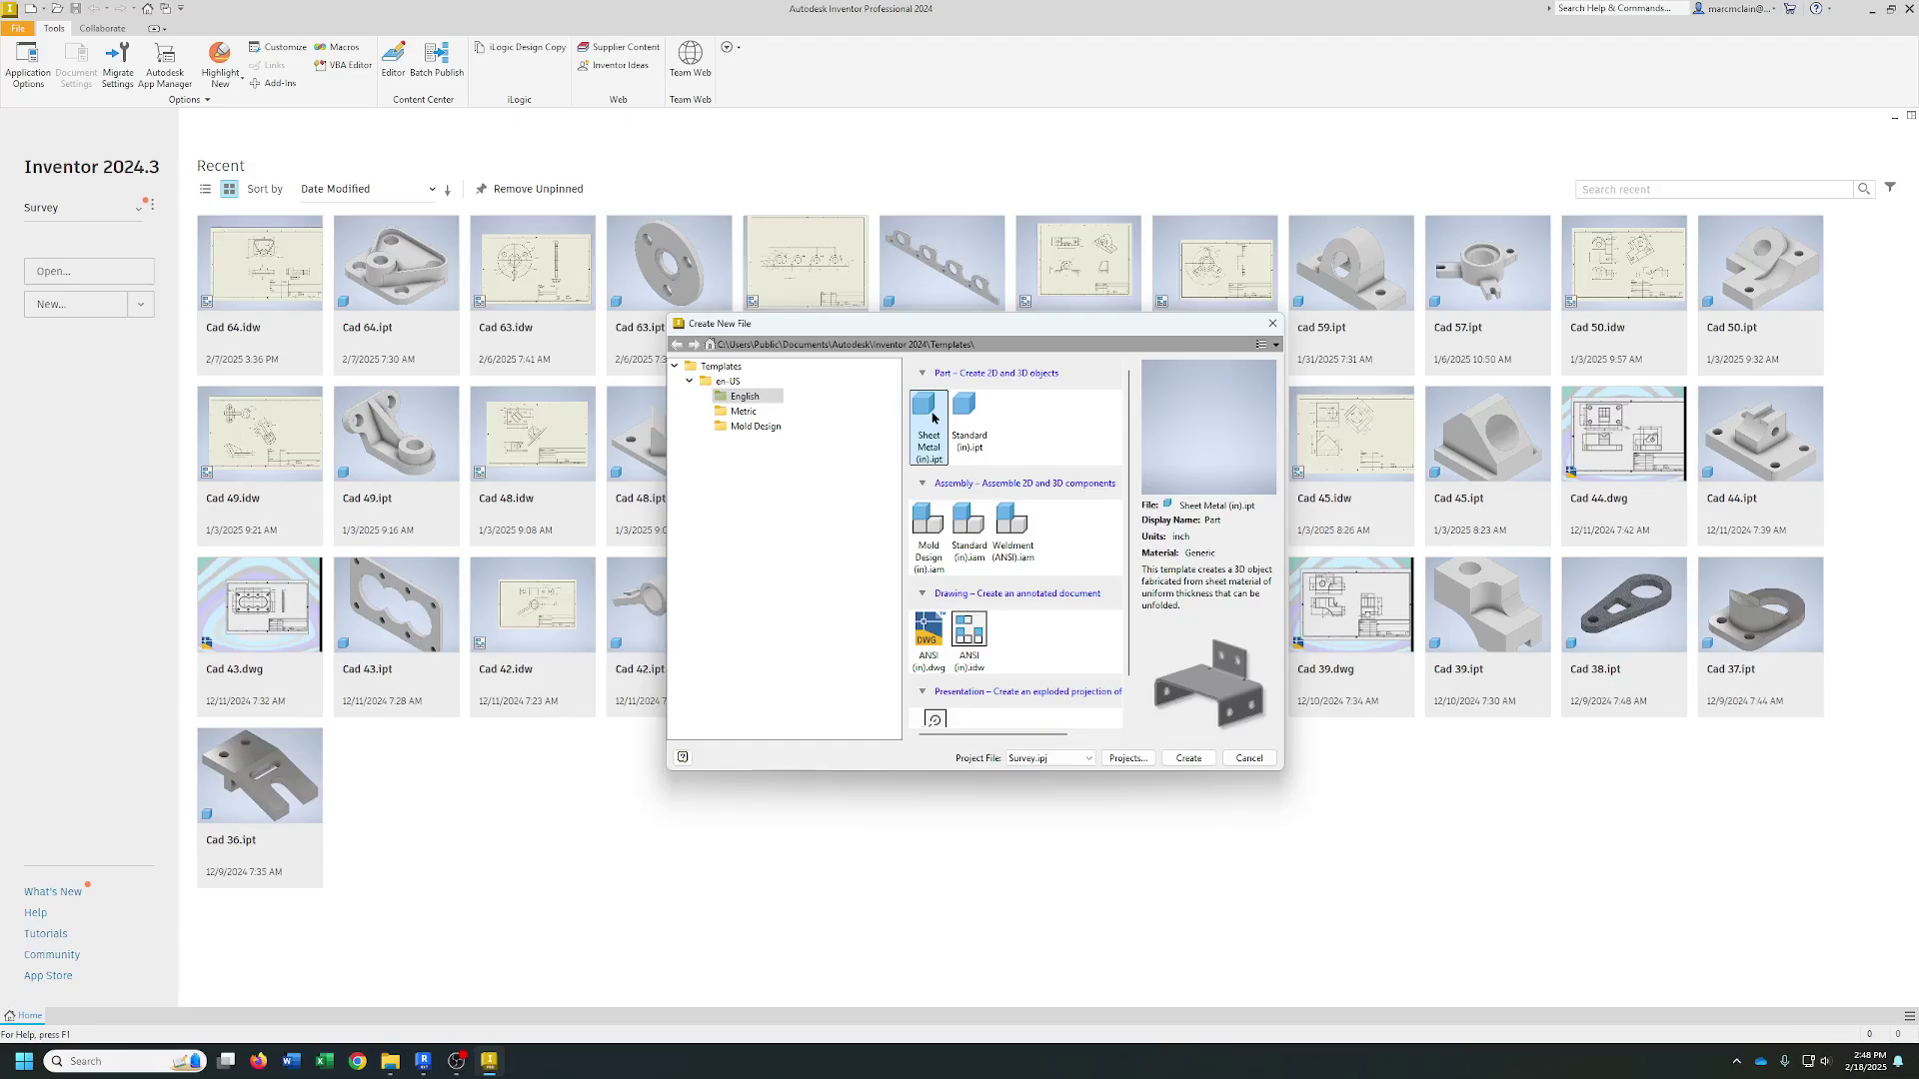
- Create a part from the Sheet Metal (in).ipt template and add a new sheet metal rule named 16 Gauge Mild Steel
click(1167, 754)
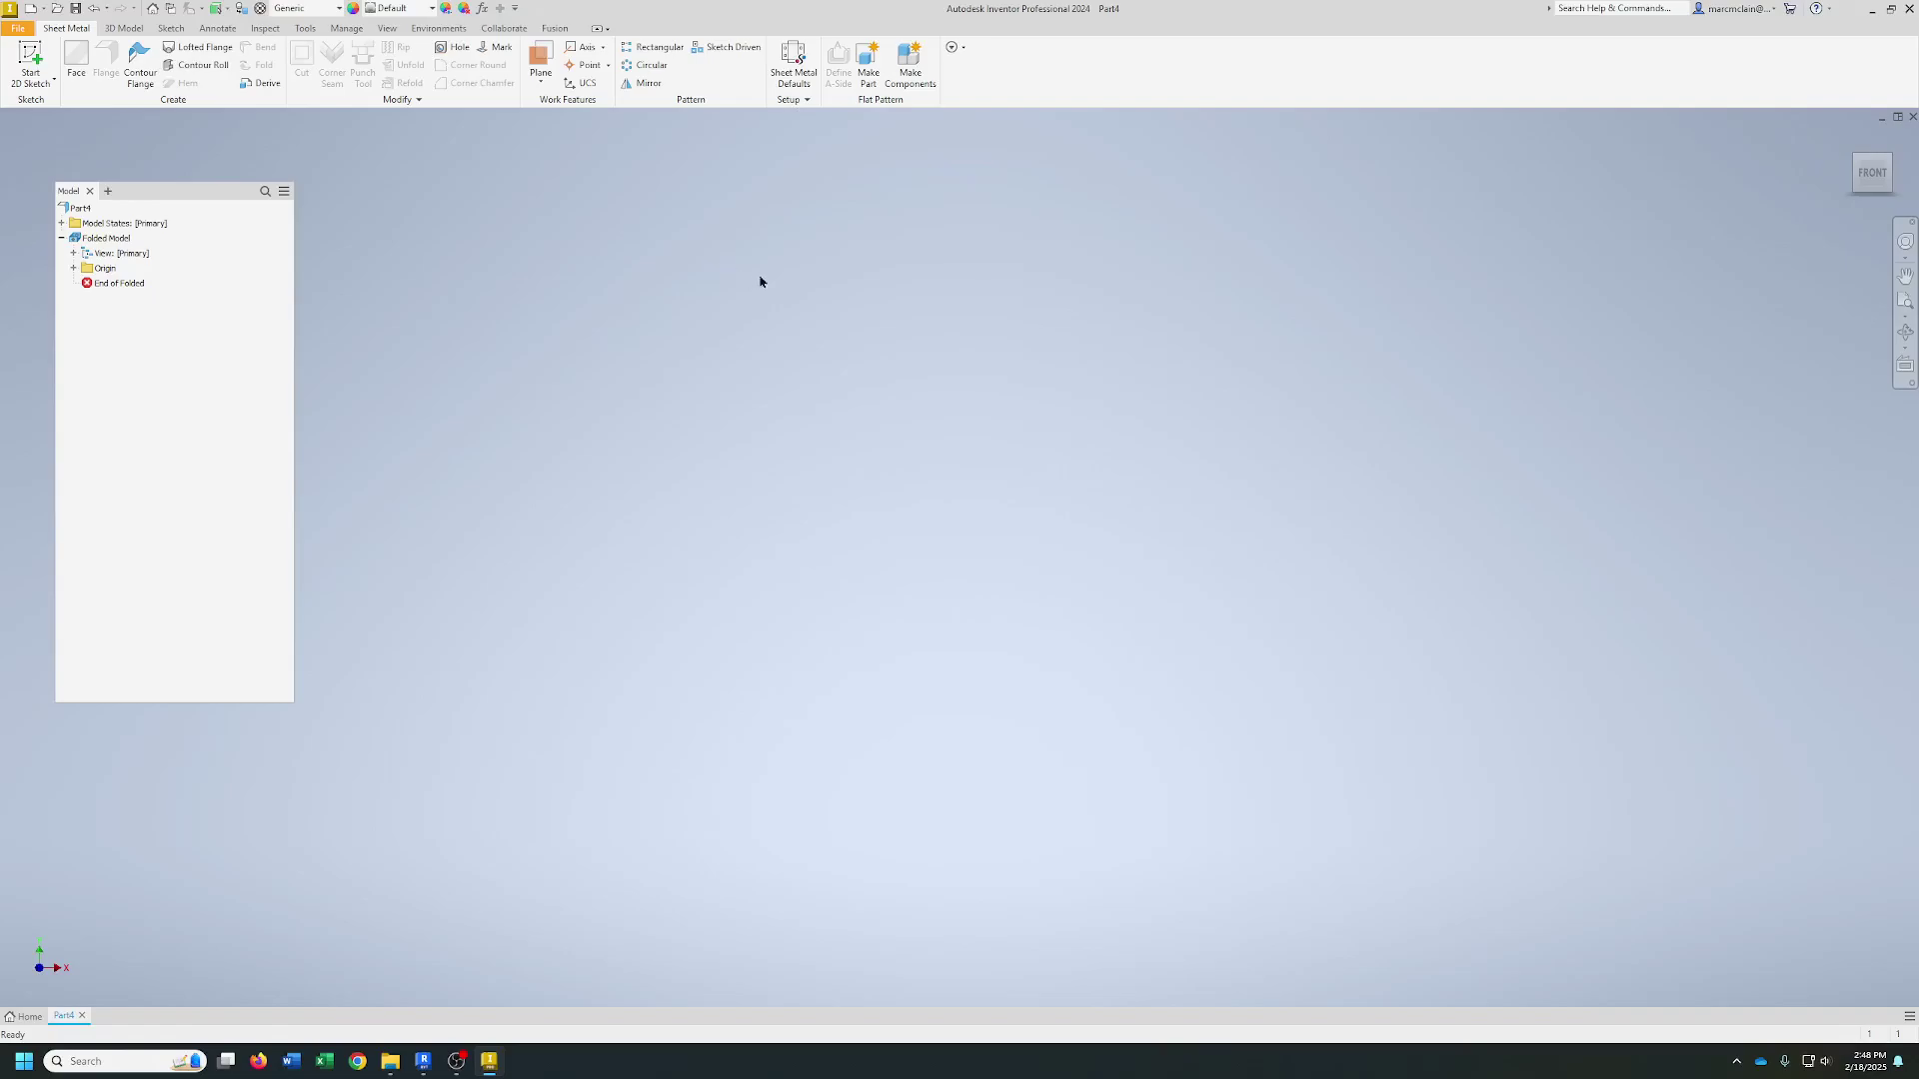
click(796, 75)
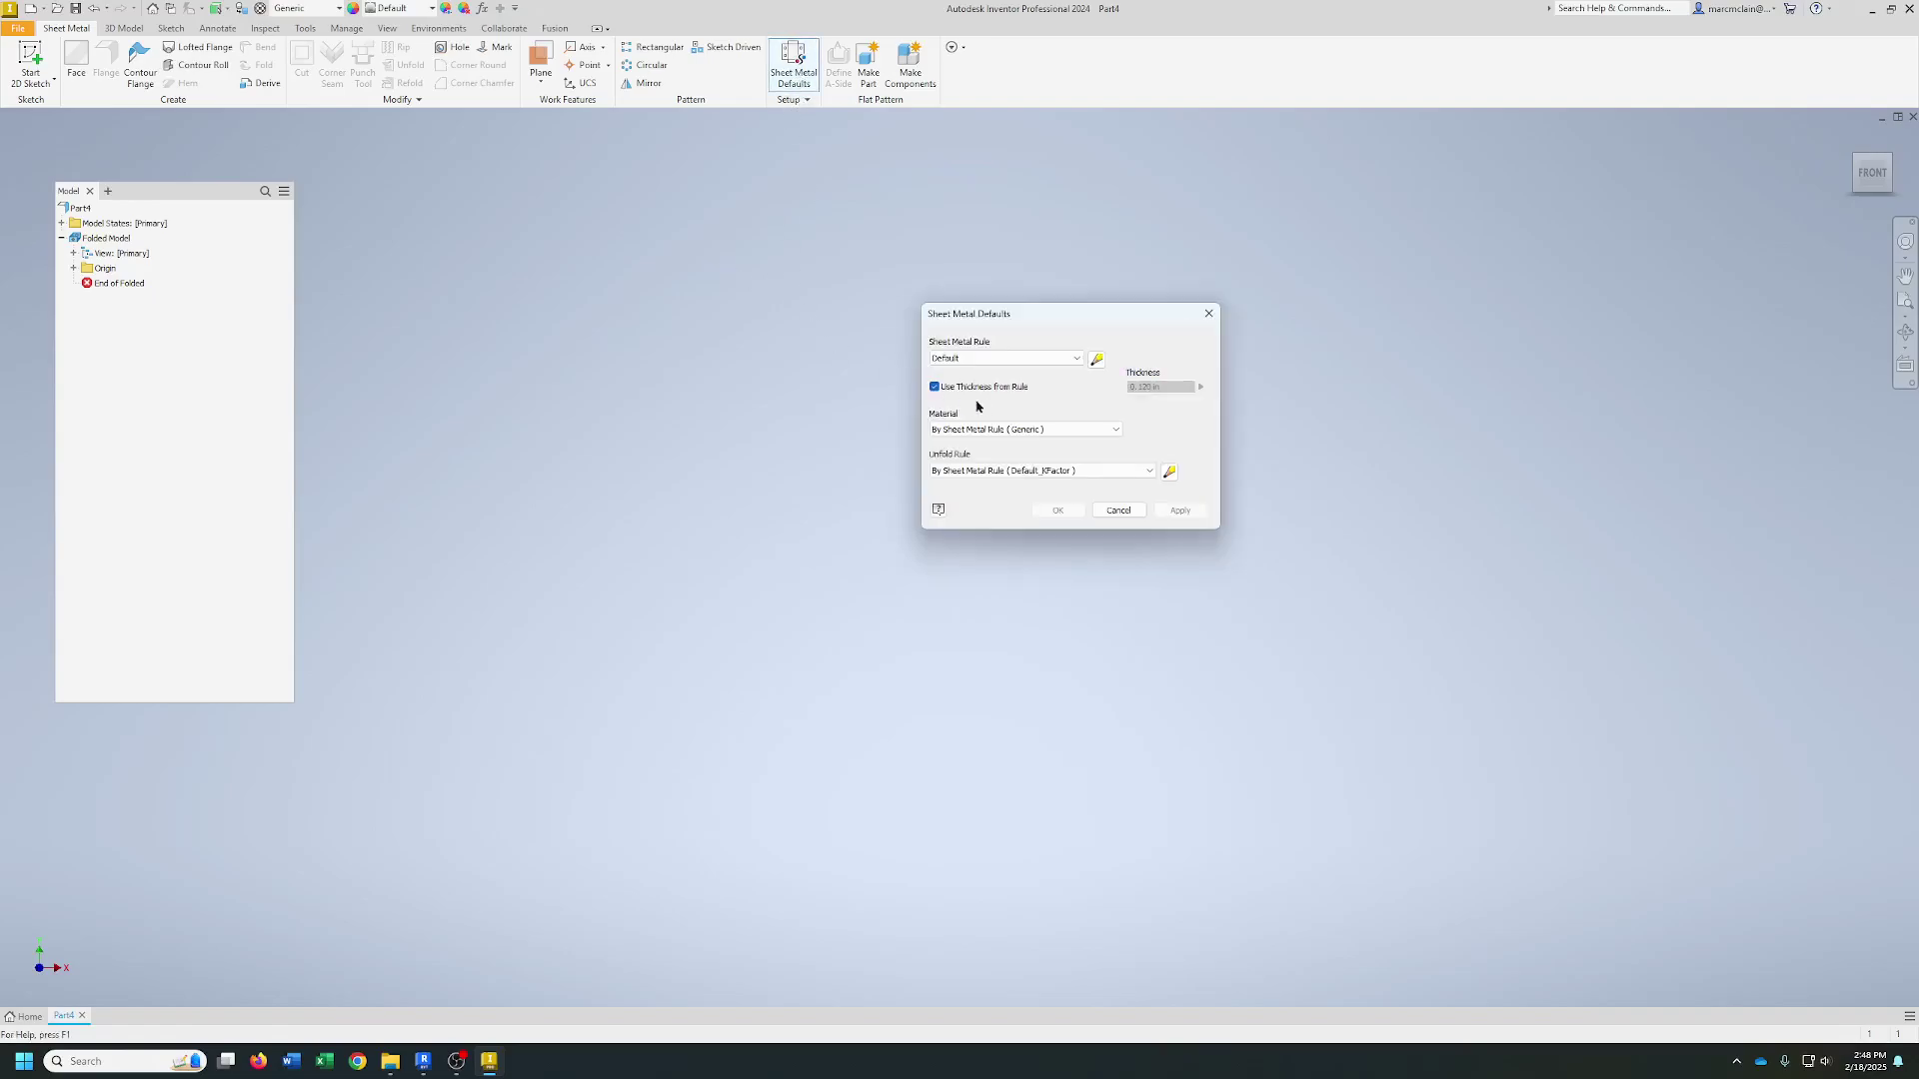
click(1097, 360)
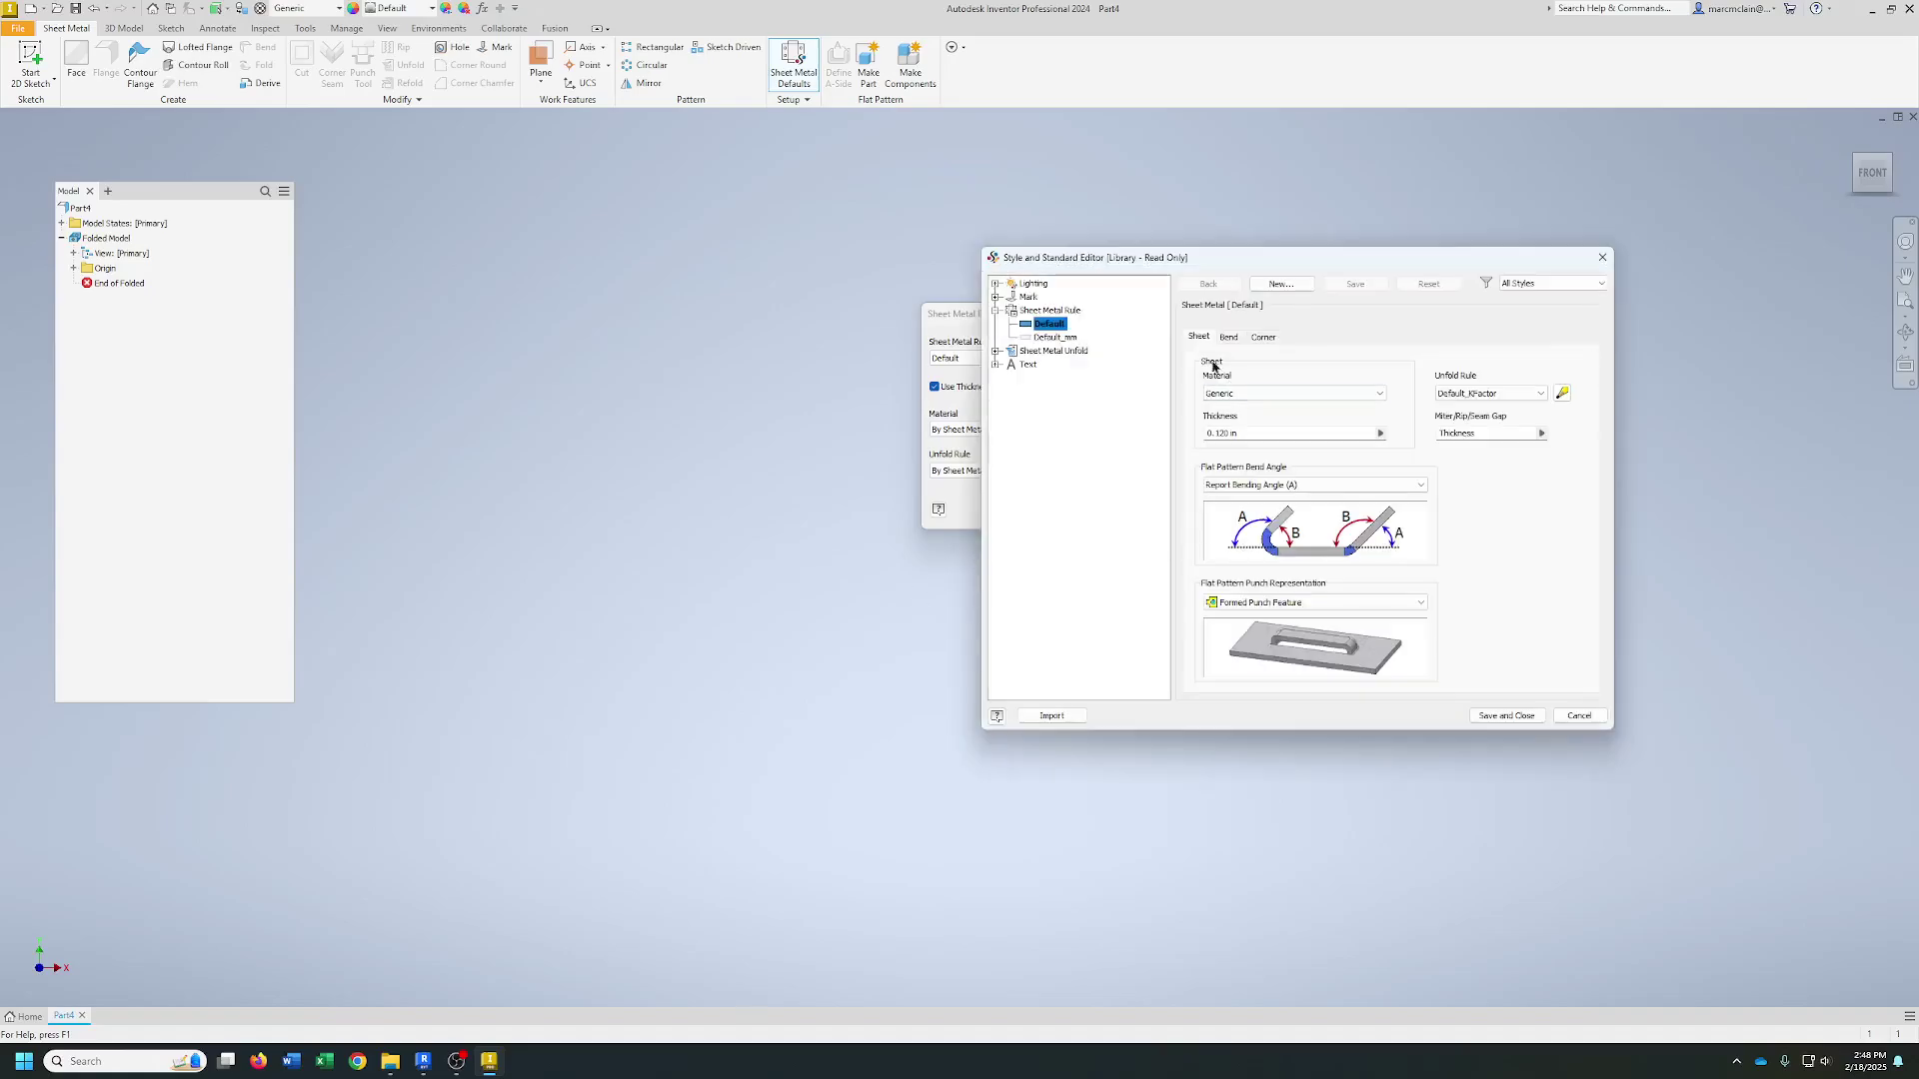
click(1281, 284)
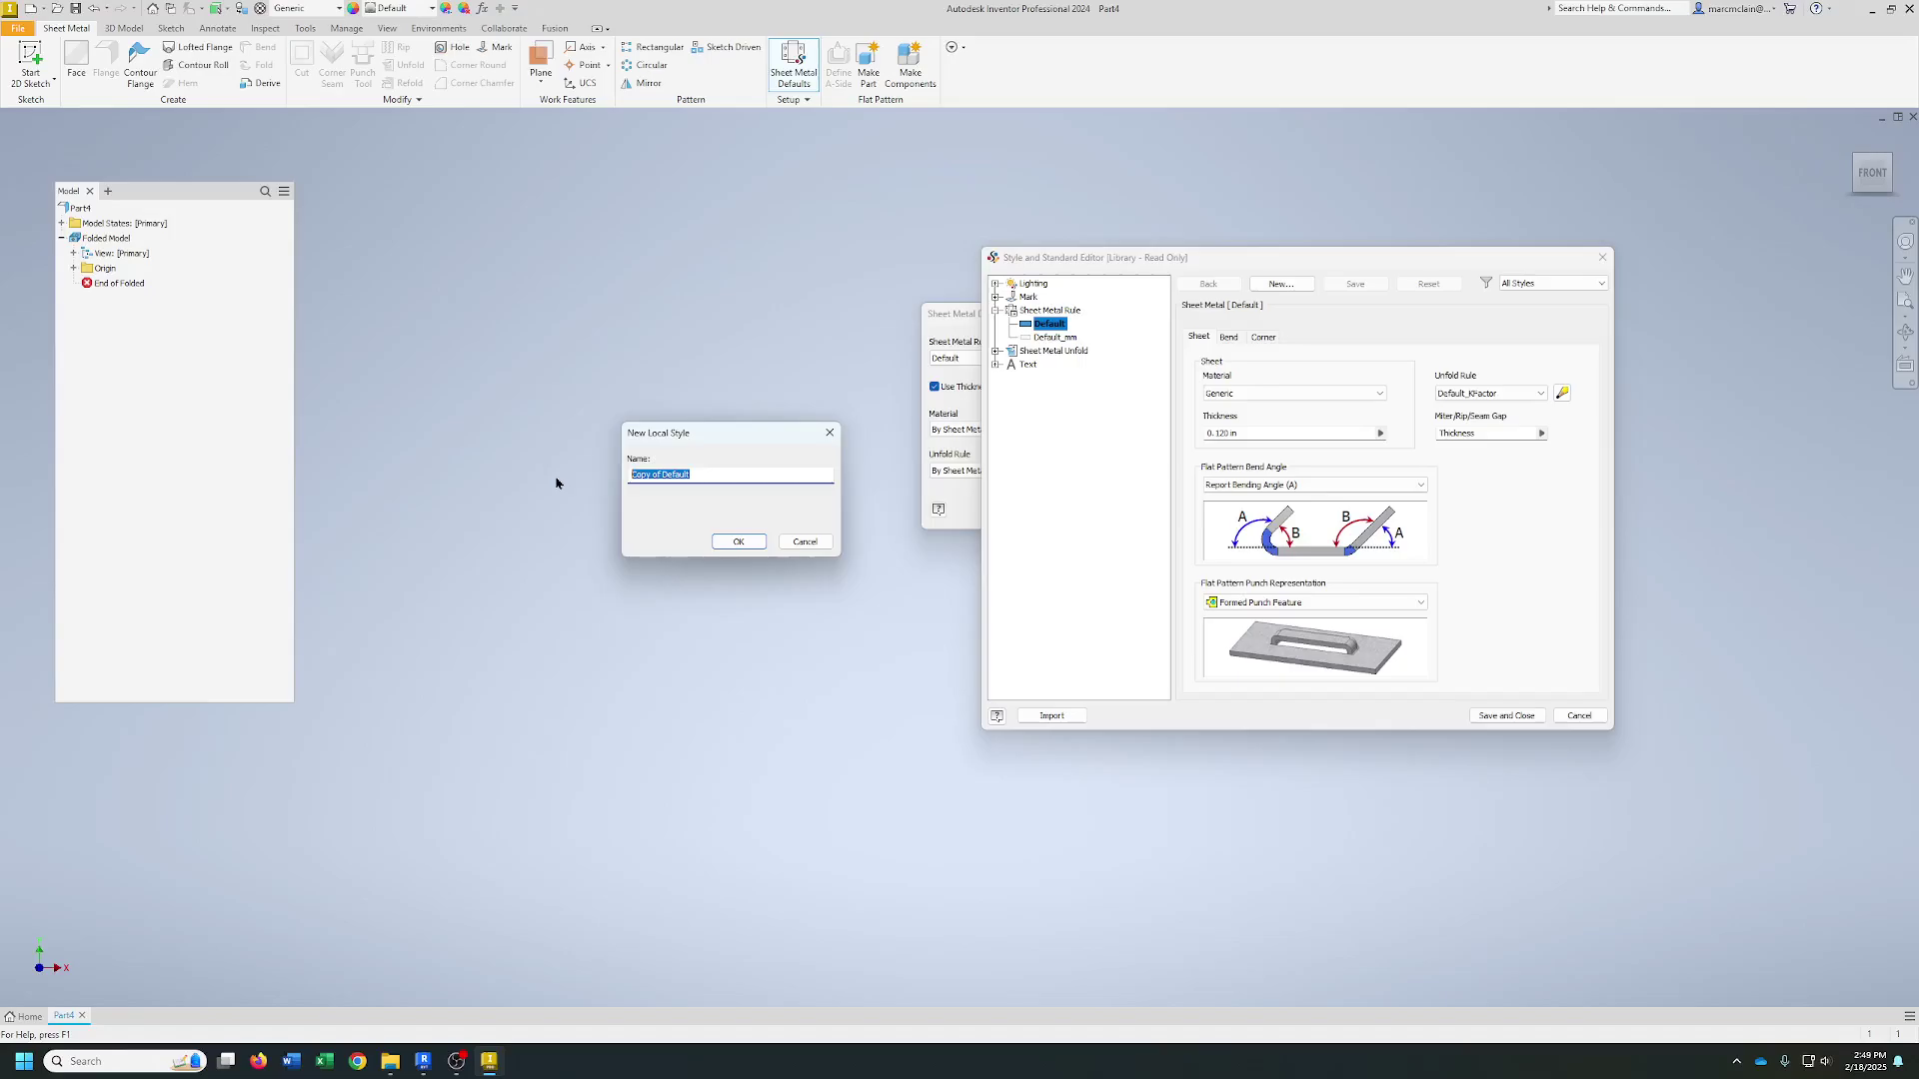
text(16 Gauge Mild Steel)
click(737, 541)
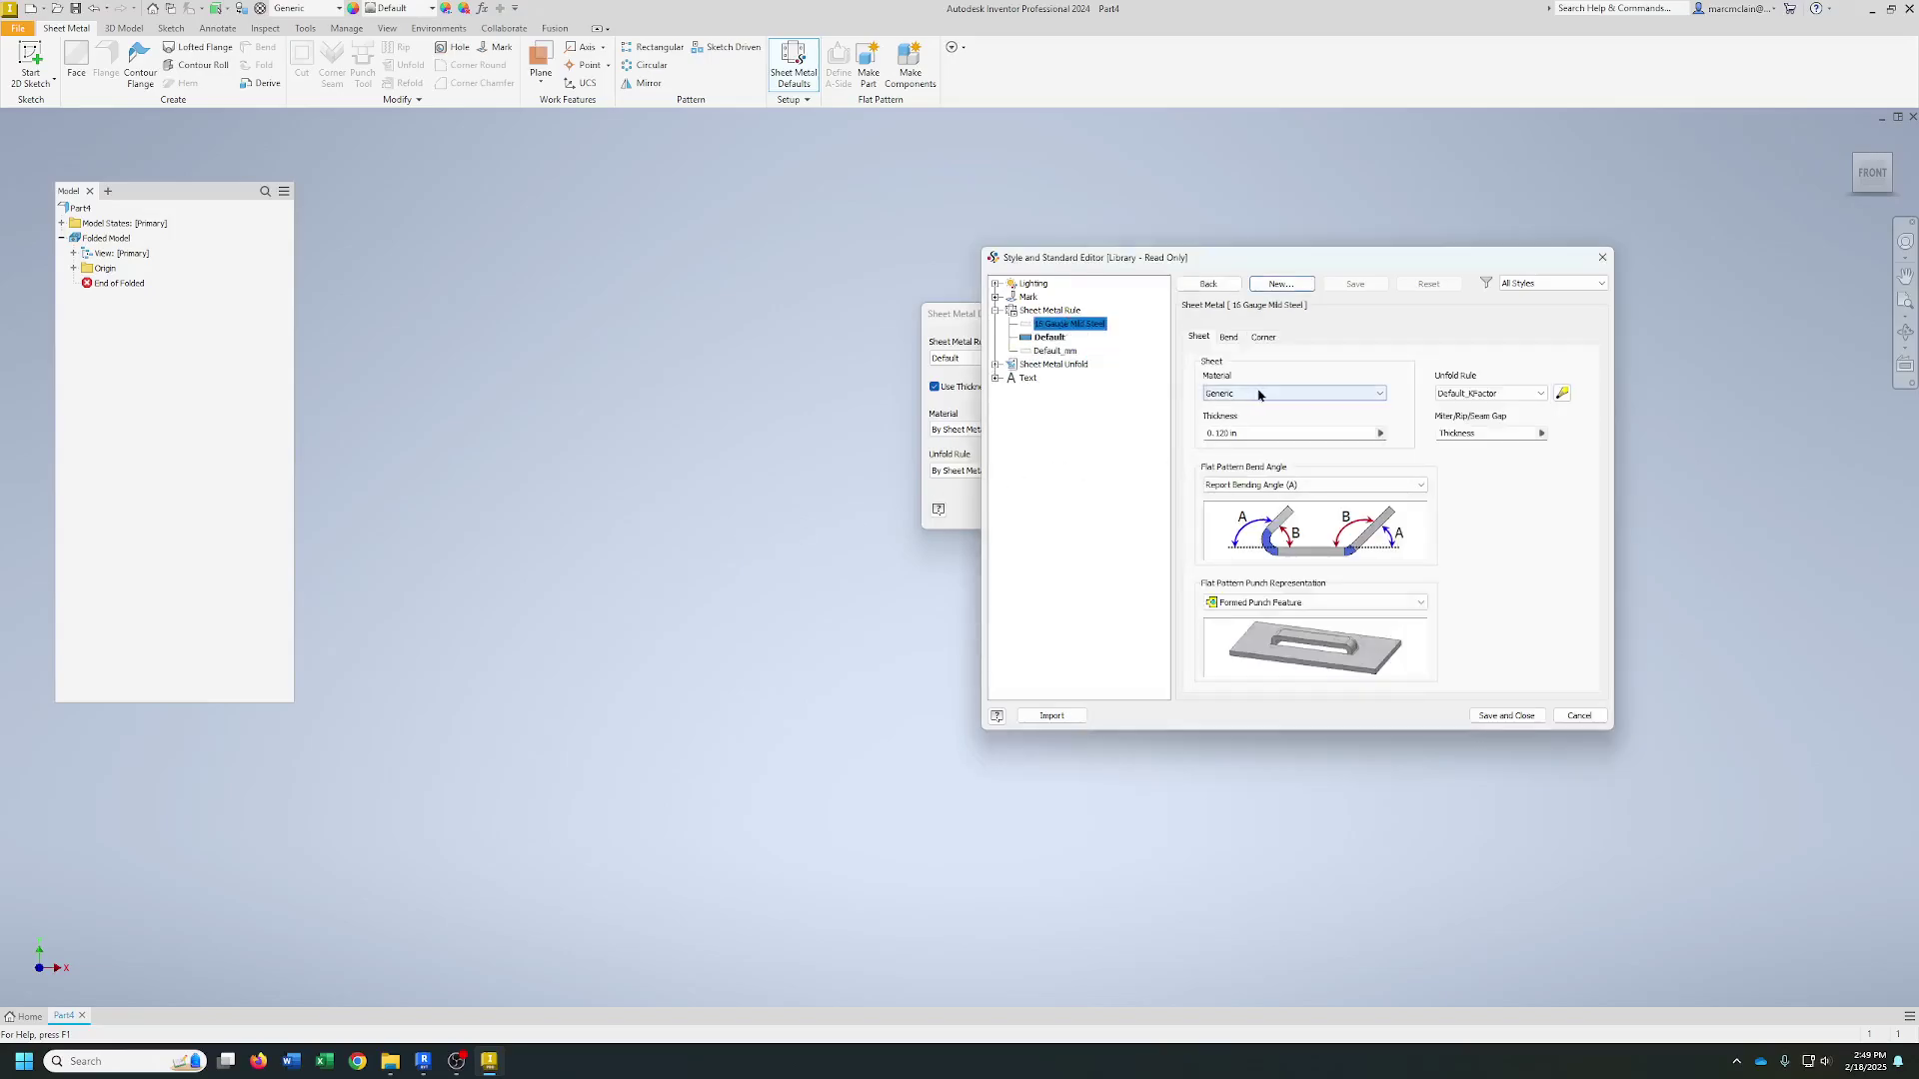
- Set the 16 Gauge Mild Steel rule's material to Steel, Mild and its thickness to .0625, saving the edits
click(1258, 394)
click(1289, 939)
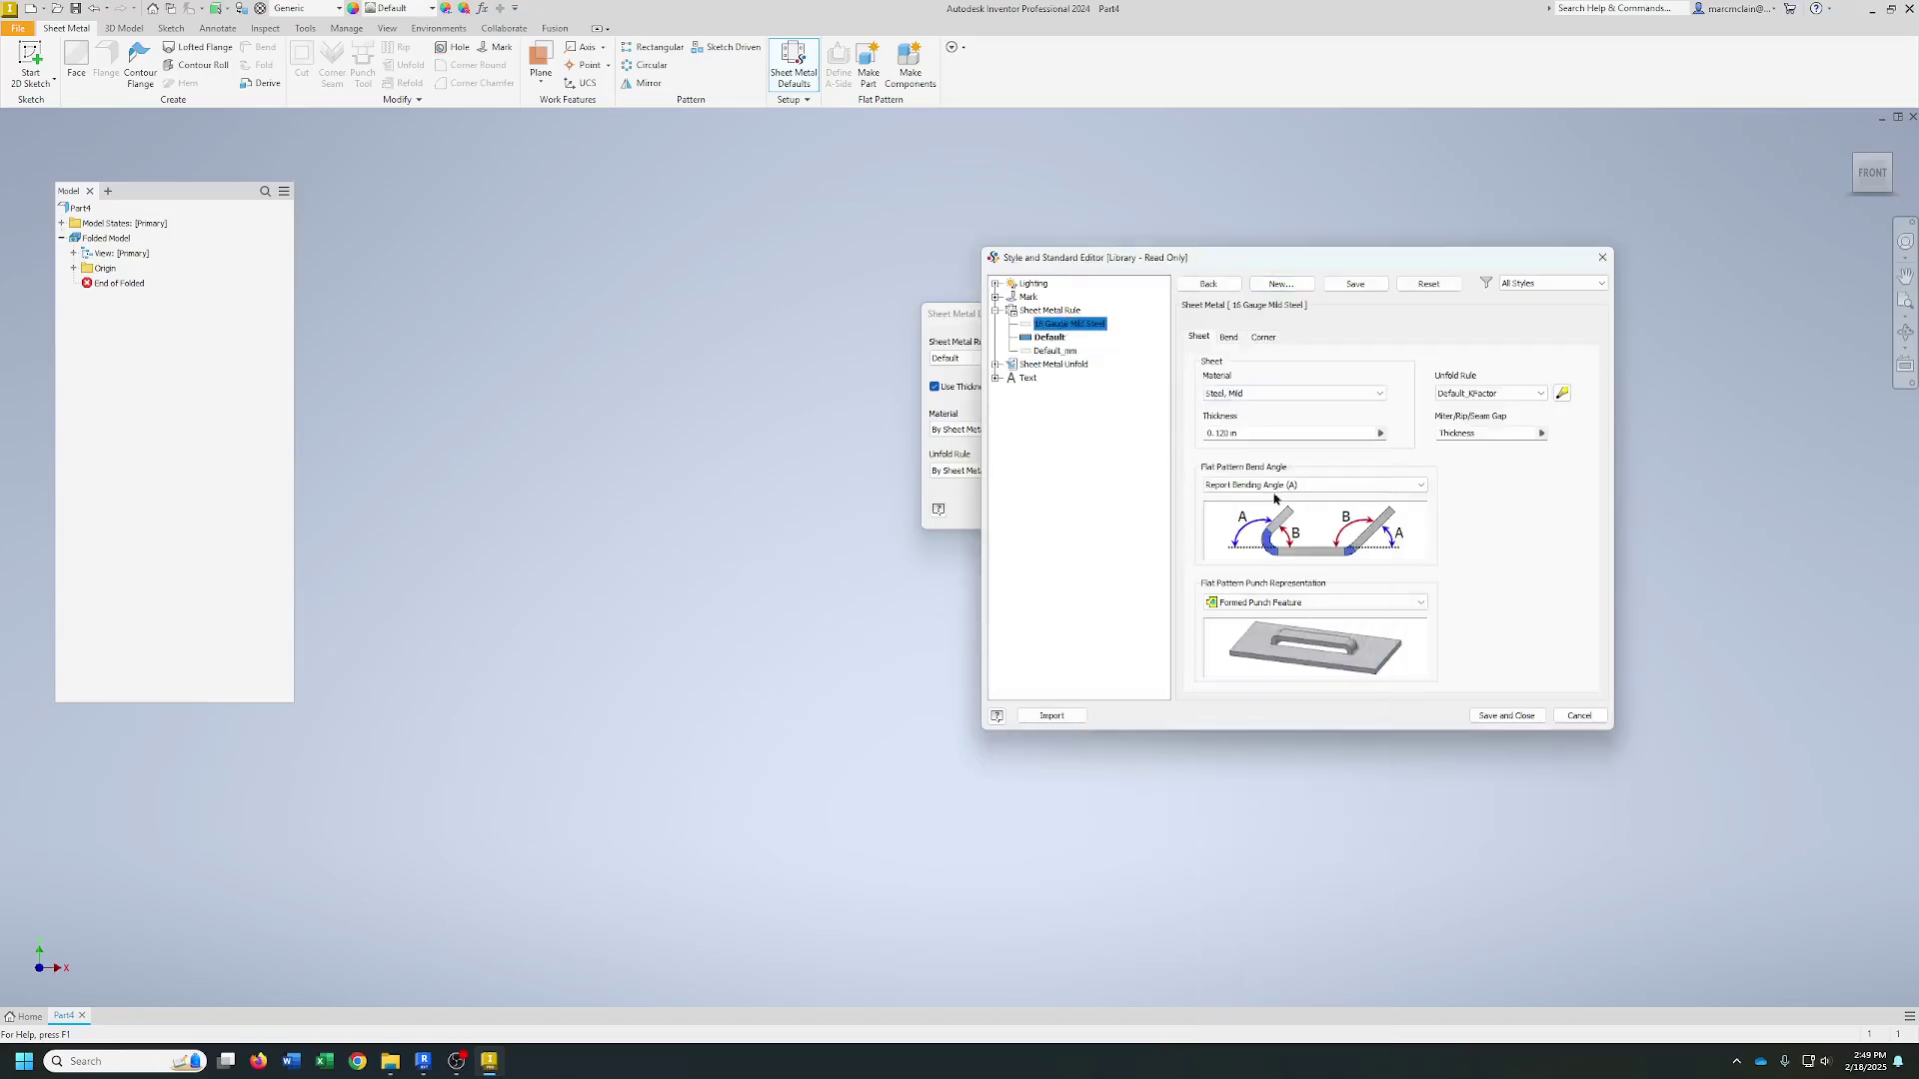
click(1279, 432)
text(.0625)
drag(1373, 270, 851, 307)
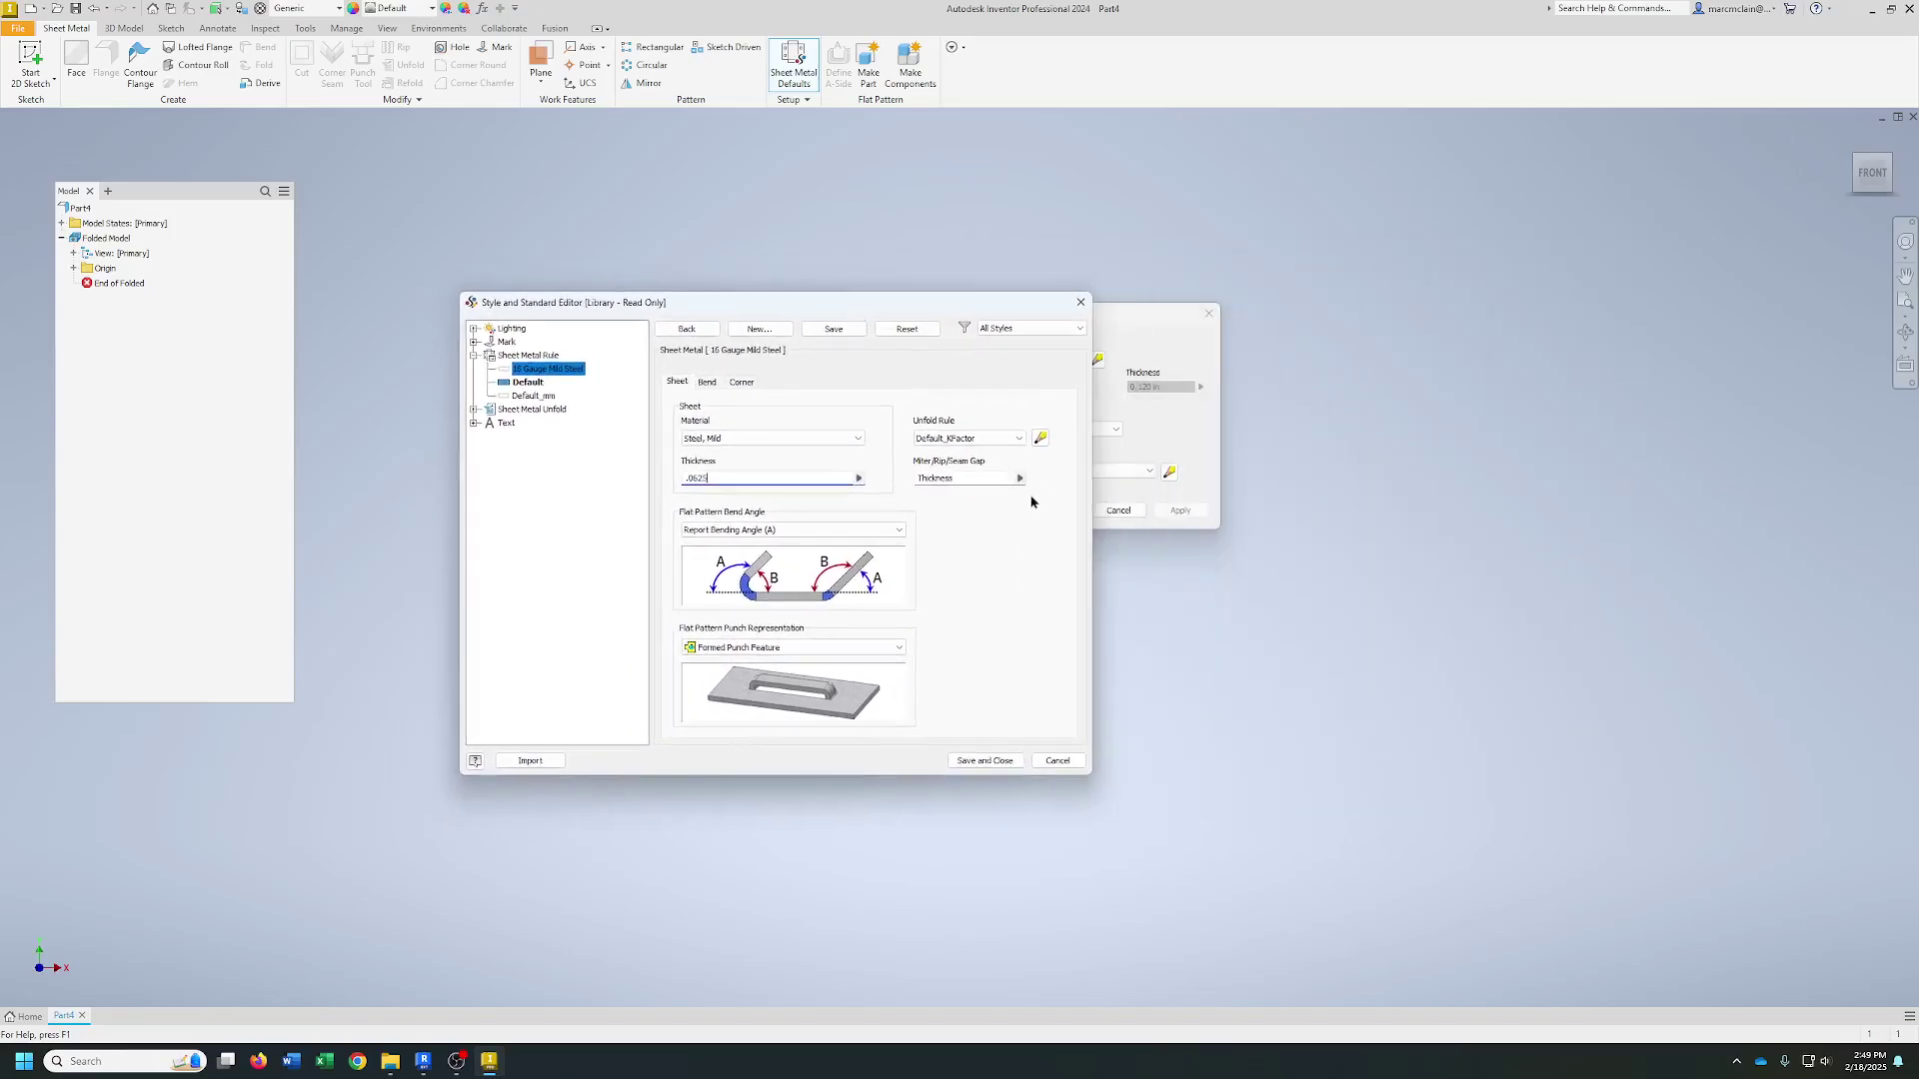
click(1040, 439)
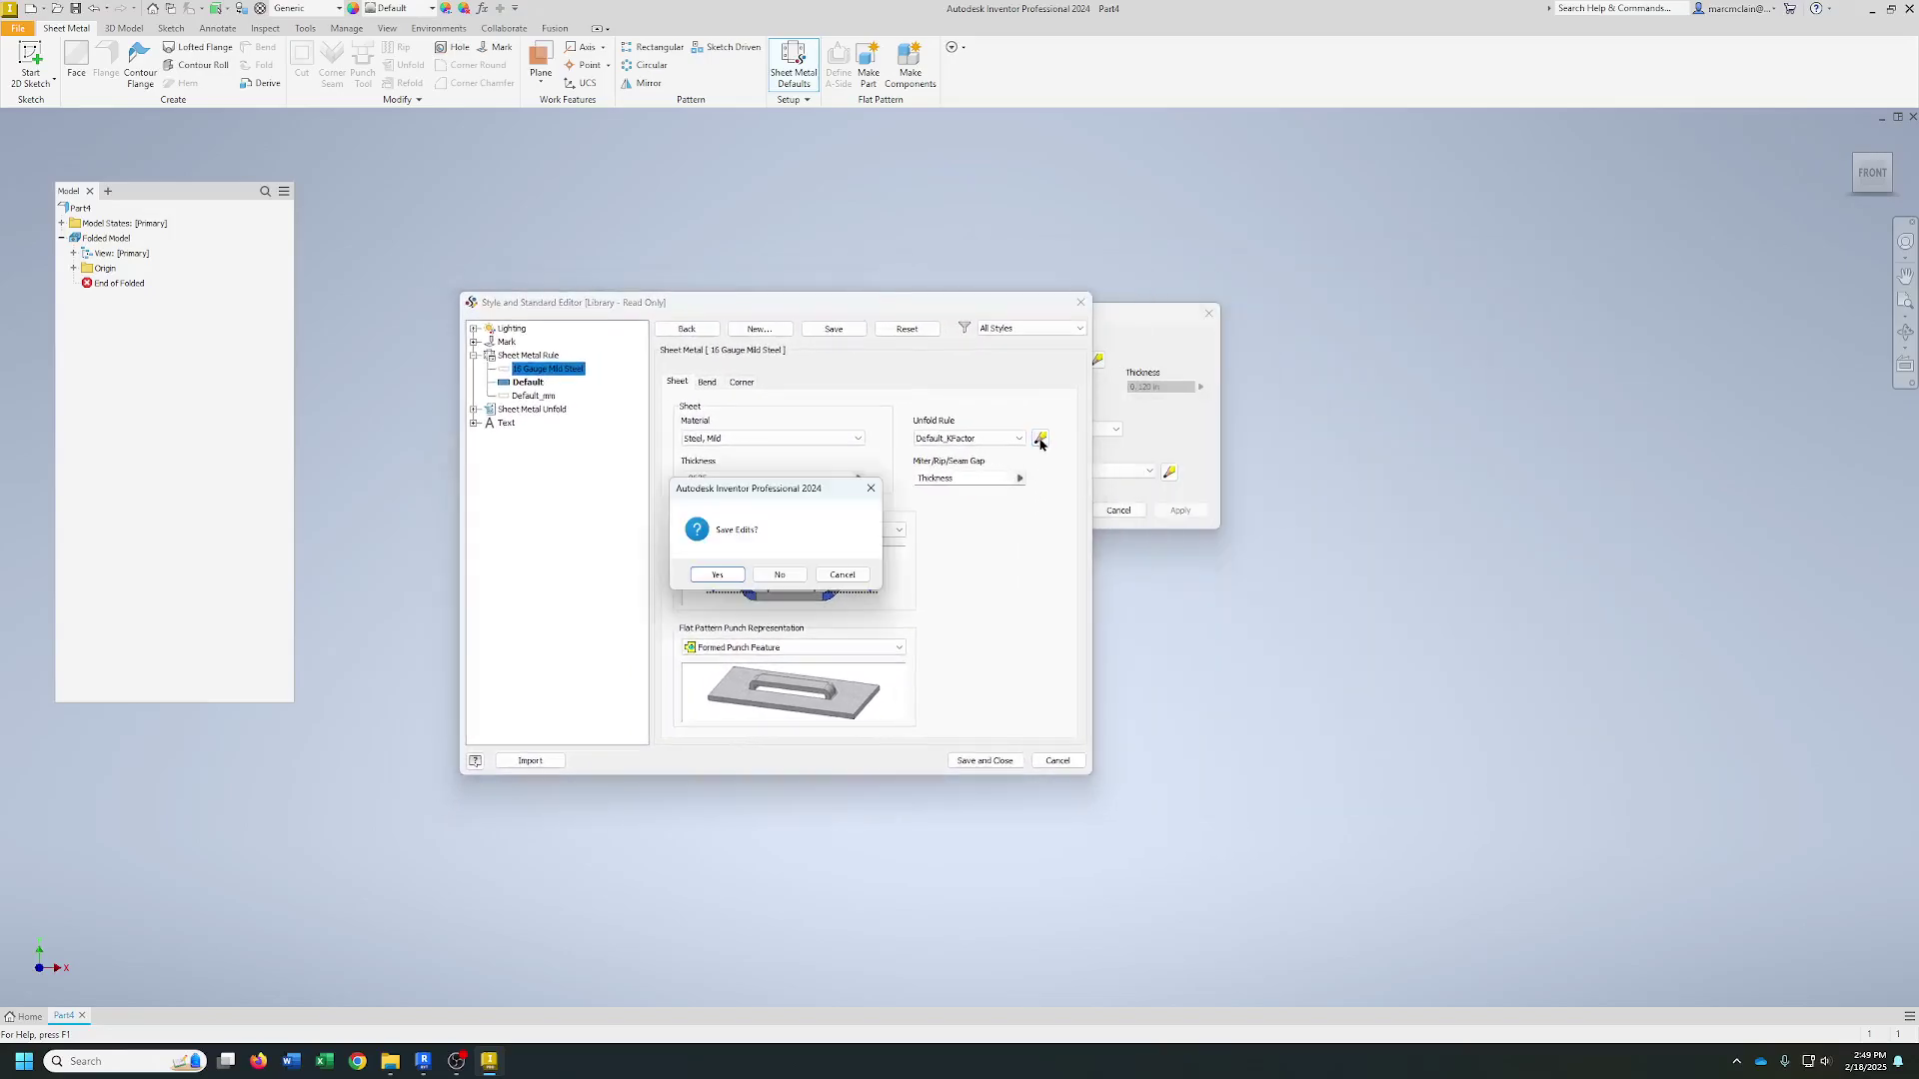
click(717, 576)
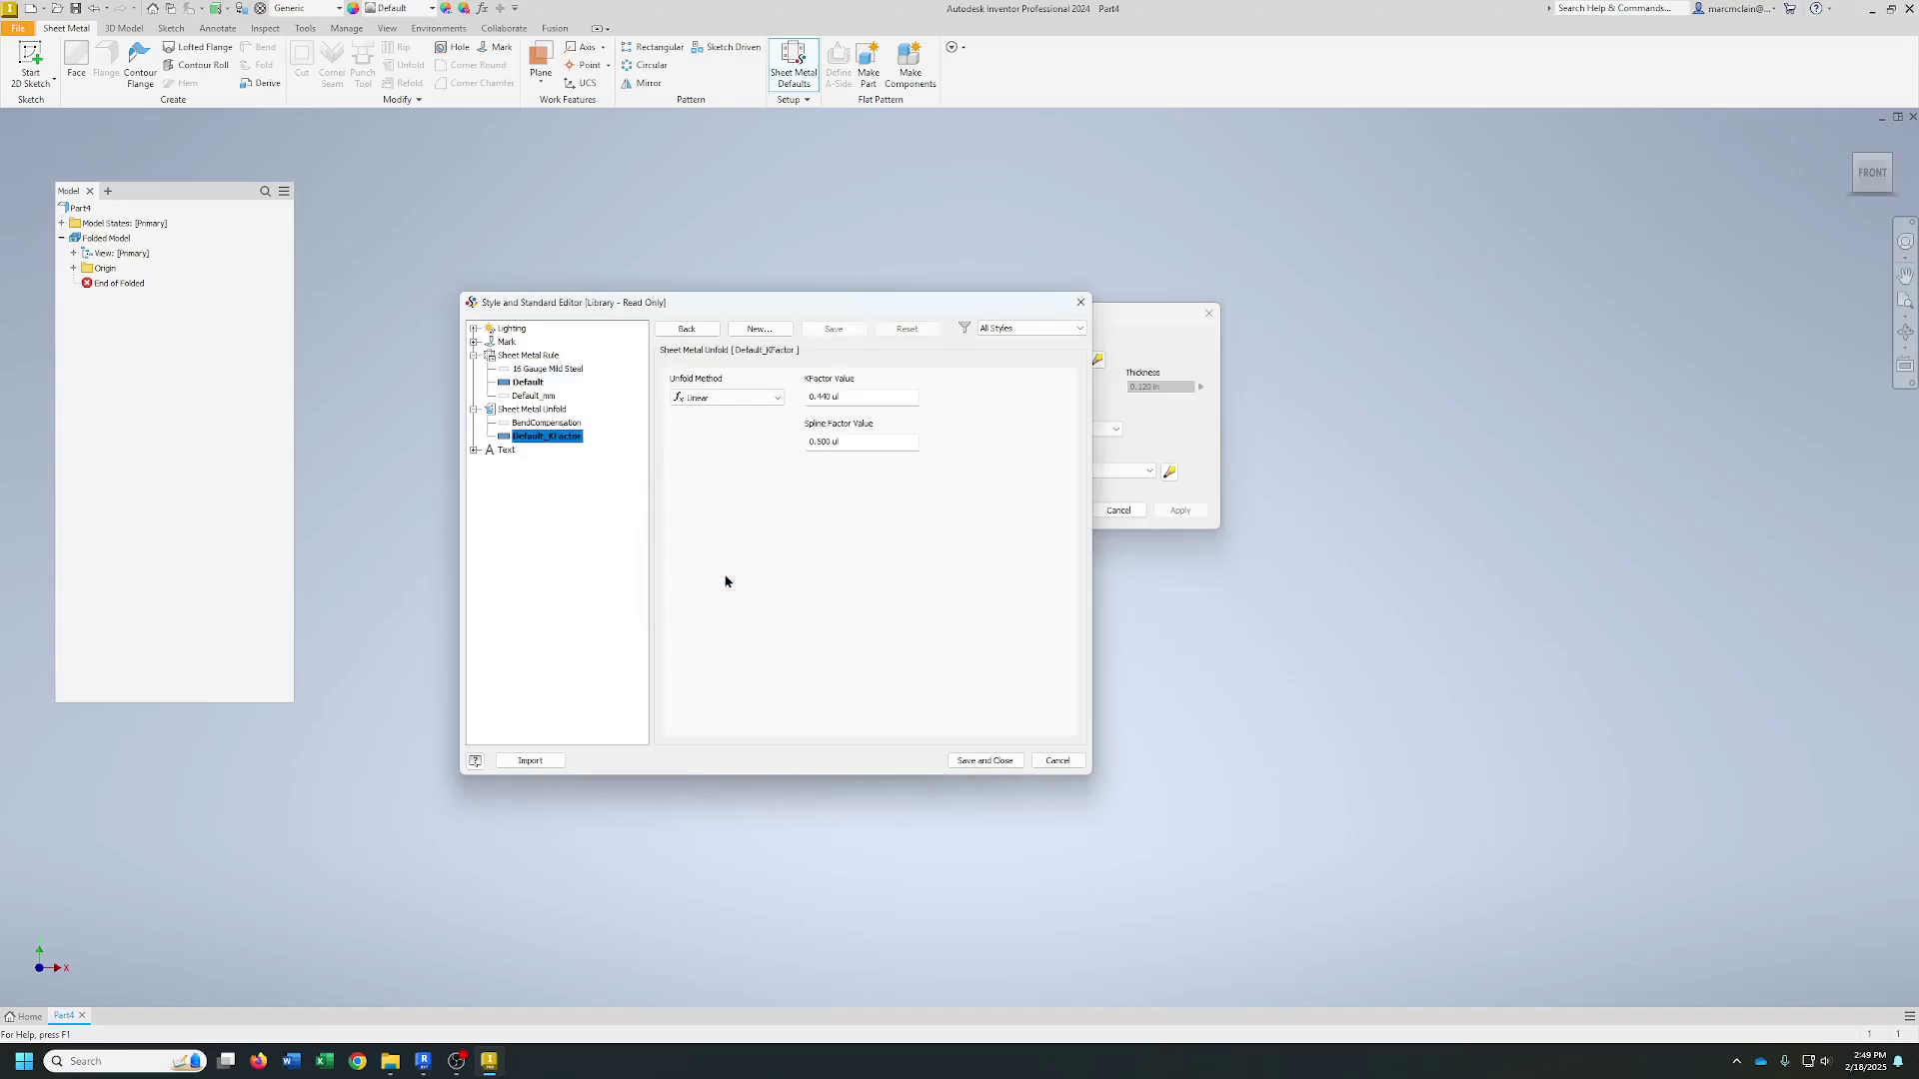
- Create a new sheet metal unfold rule named V-Bend 16 Gauge Mild Steel from the default K-factor rule
click(763, 330)
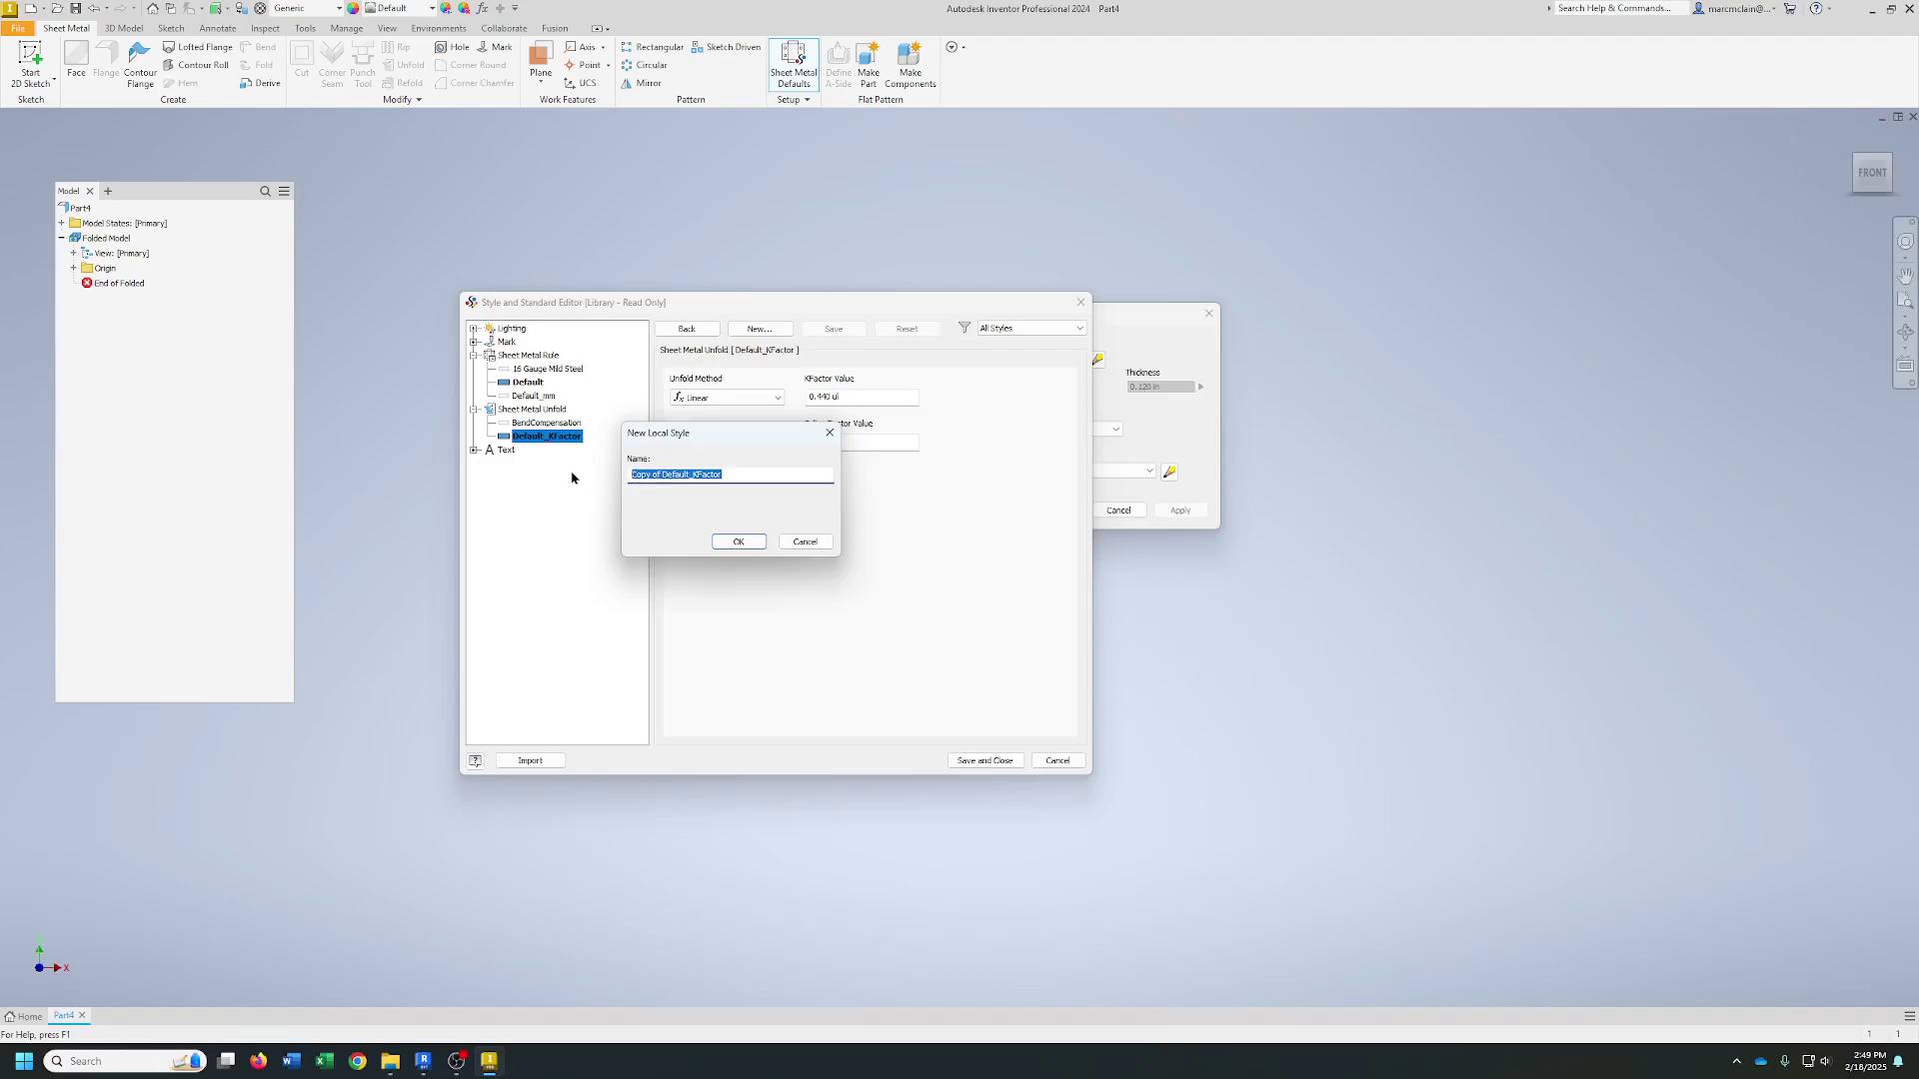
text(Y)
text(-Bend 16 Gauge Mild Steel)
click(738, 540)
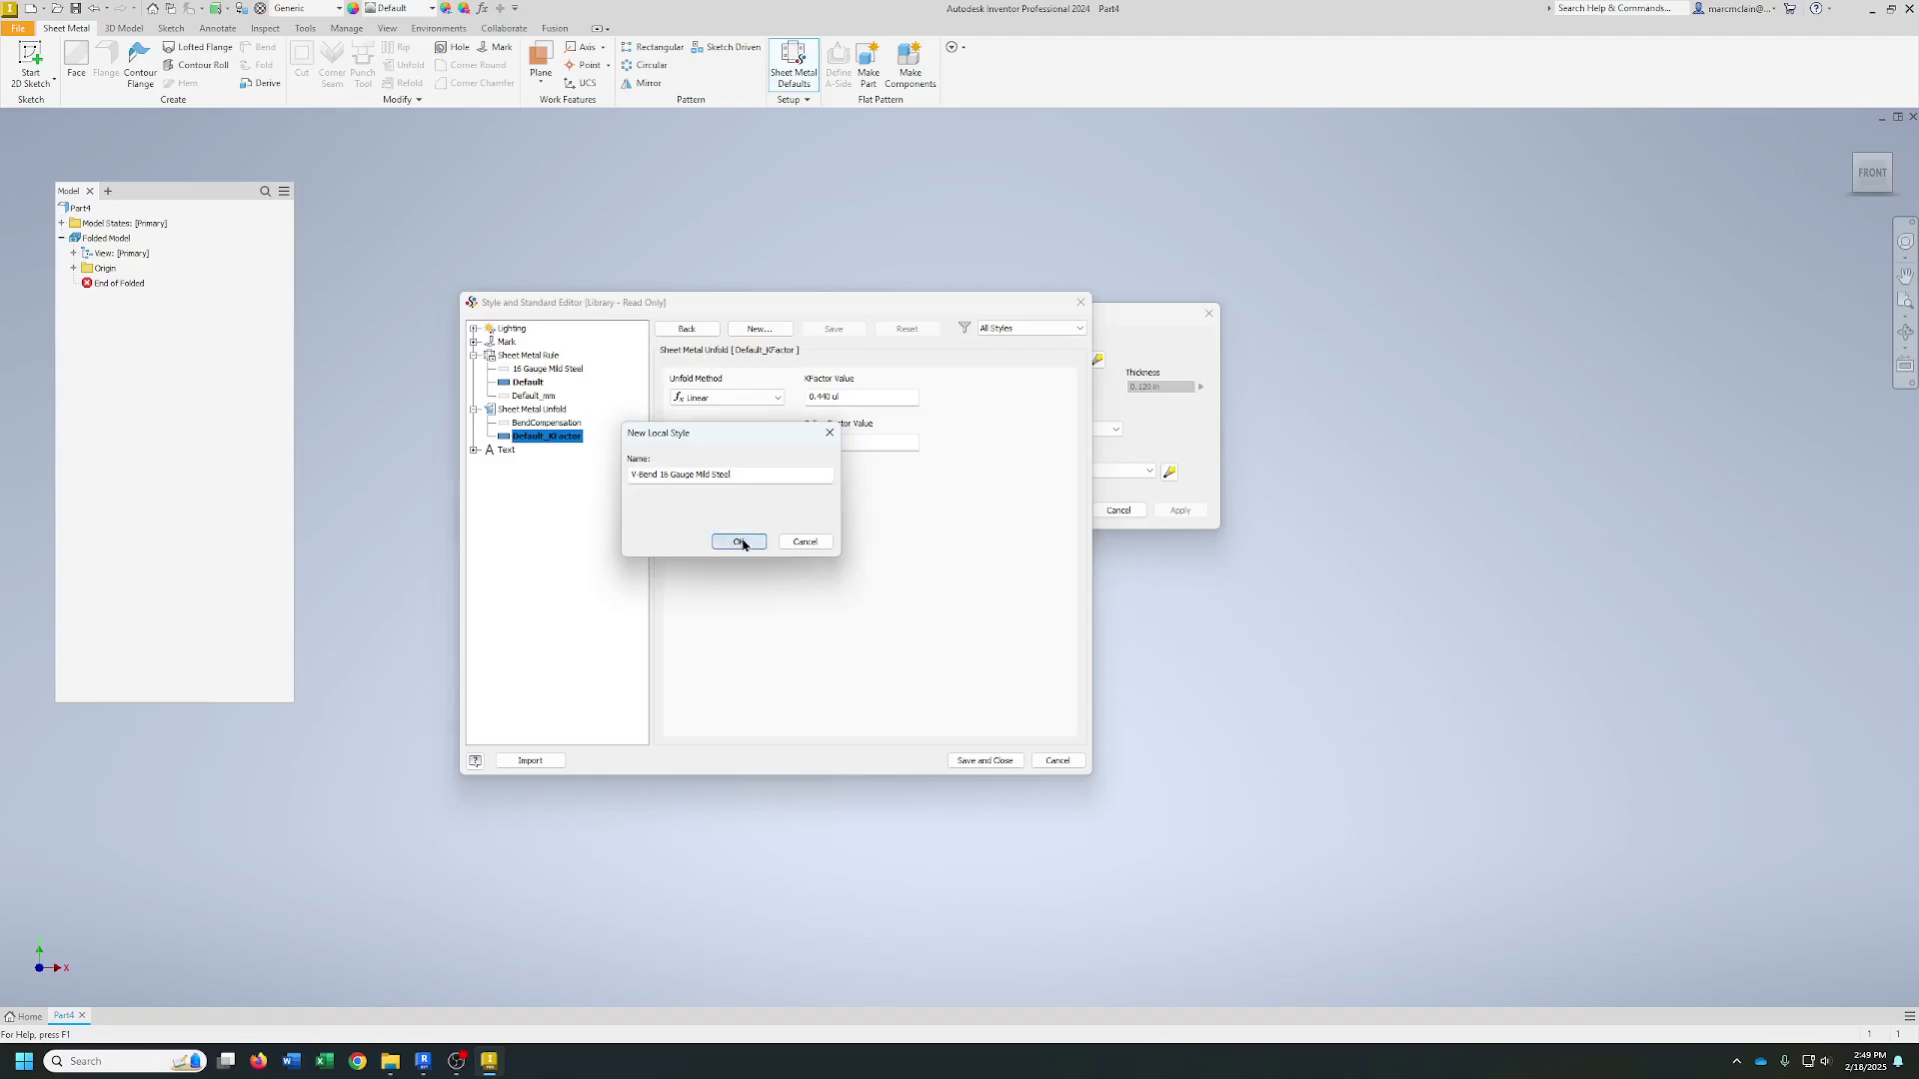
- Set the new unfold rule's KFactor value to 0.41 and save the styles
click(833, 397)
key(BackSpace)
key(BackSpace)
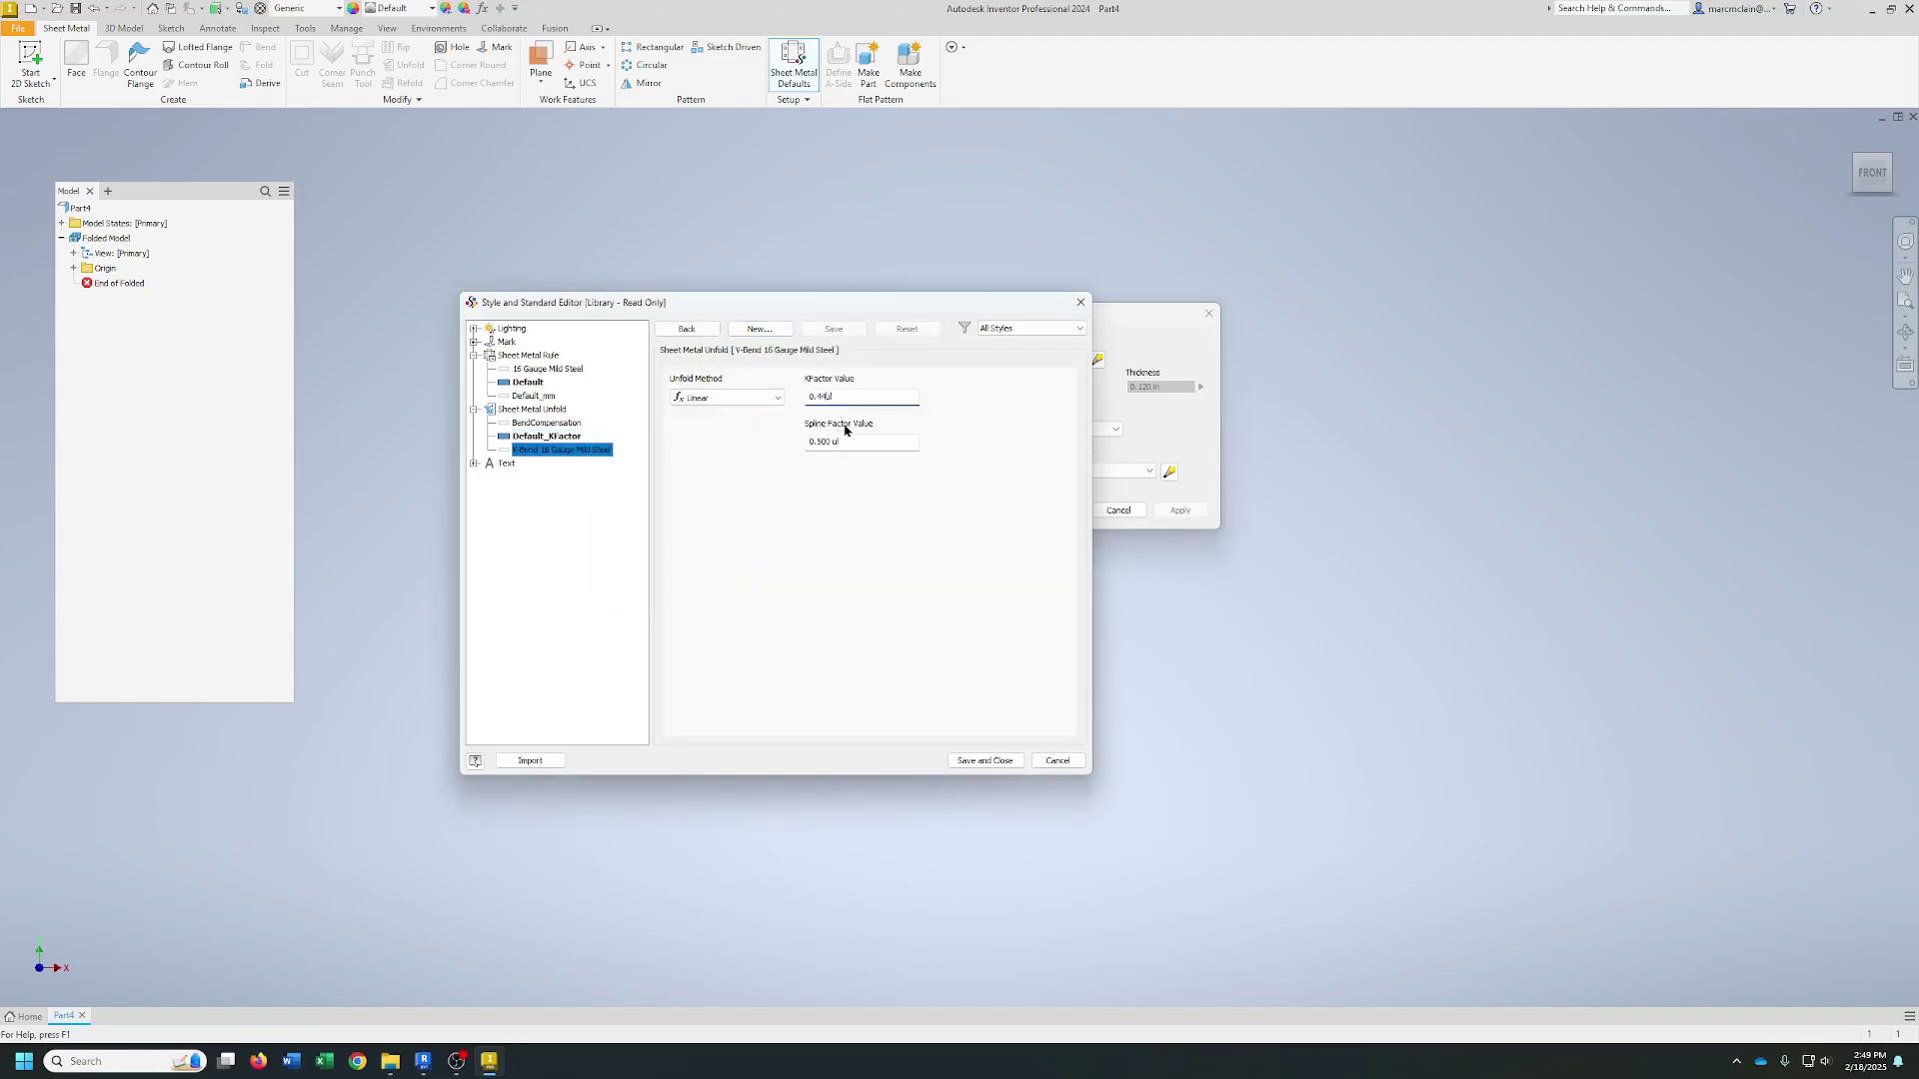
key(BackSpace)
text(1)
click(967, 764)
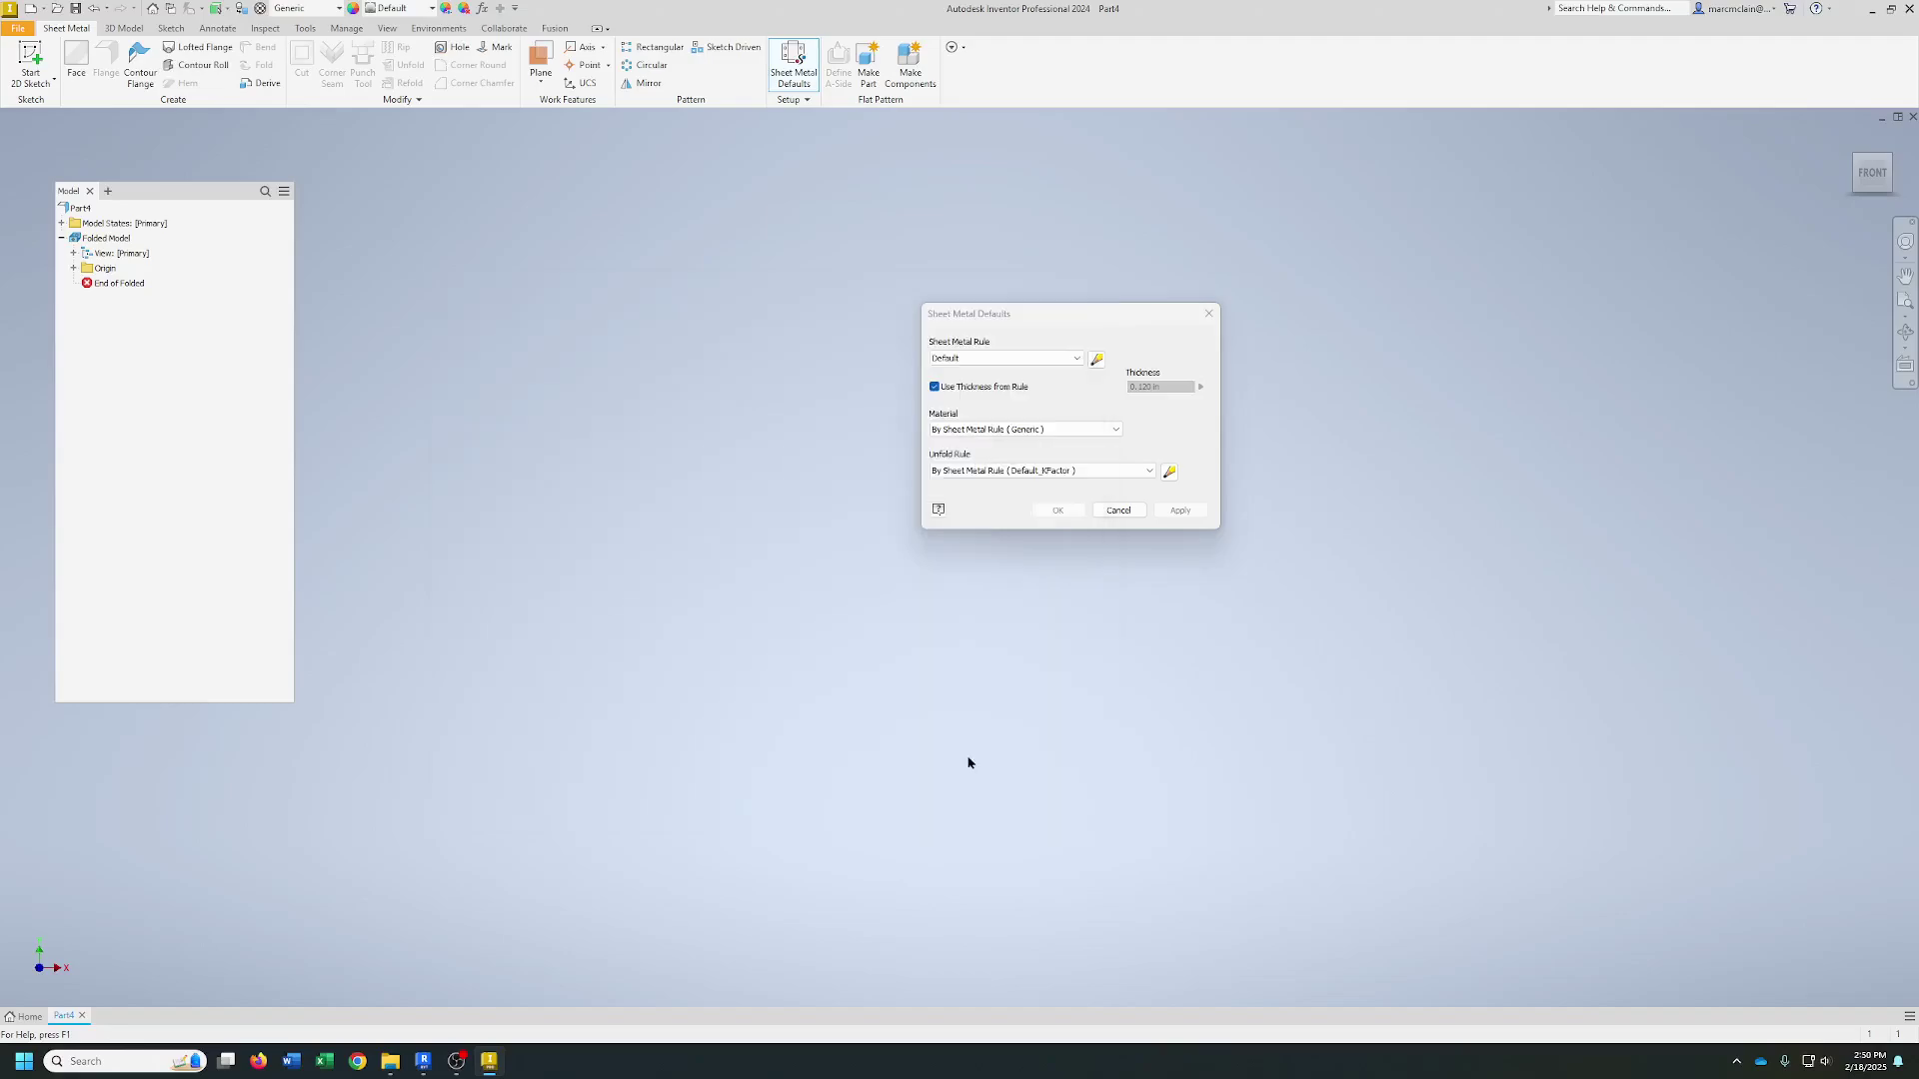
- Assign the 16 Gauge Mild Steel sheet metal rule and the V-Bend 16 Gauge Mild Steel unfold rule in the sheet metal defaults
click(982, 358)
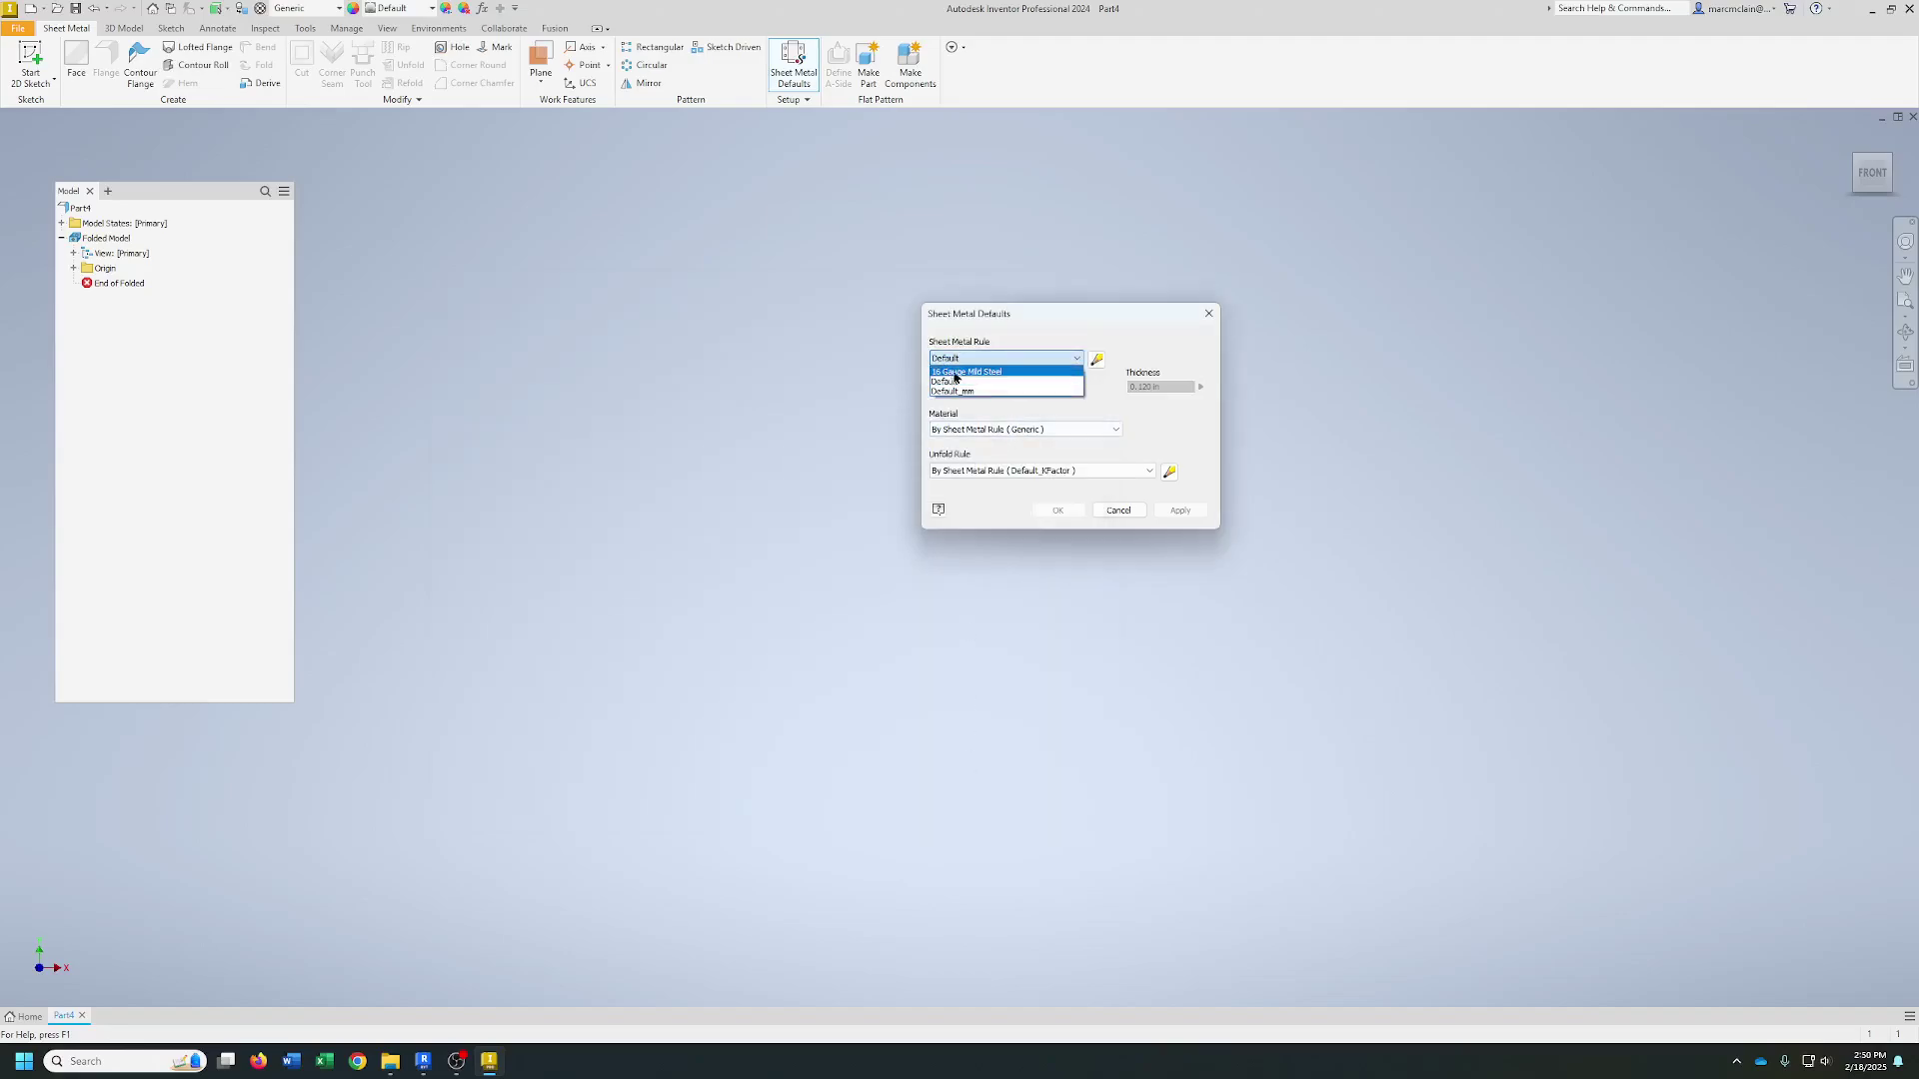
click(956, 373)
click(1025, 429)
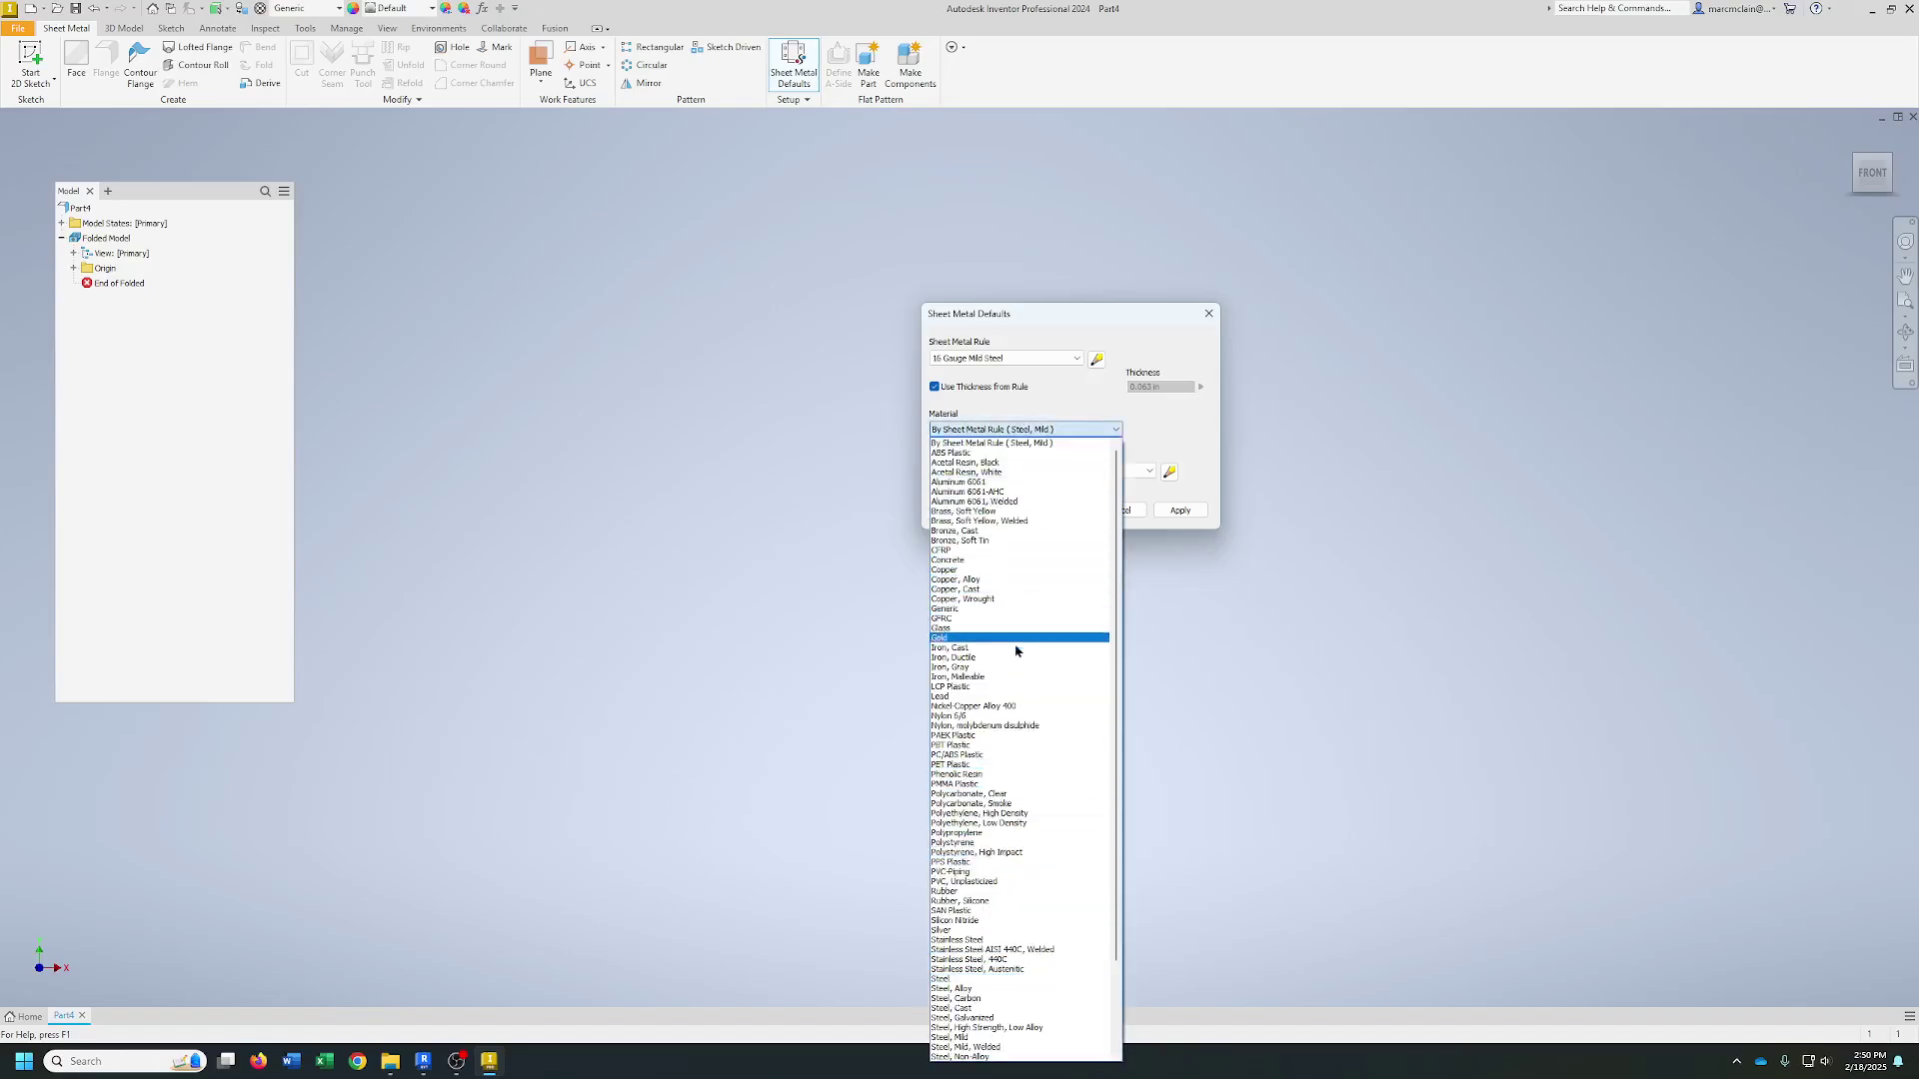
click(1077, 433)
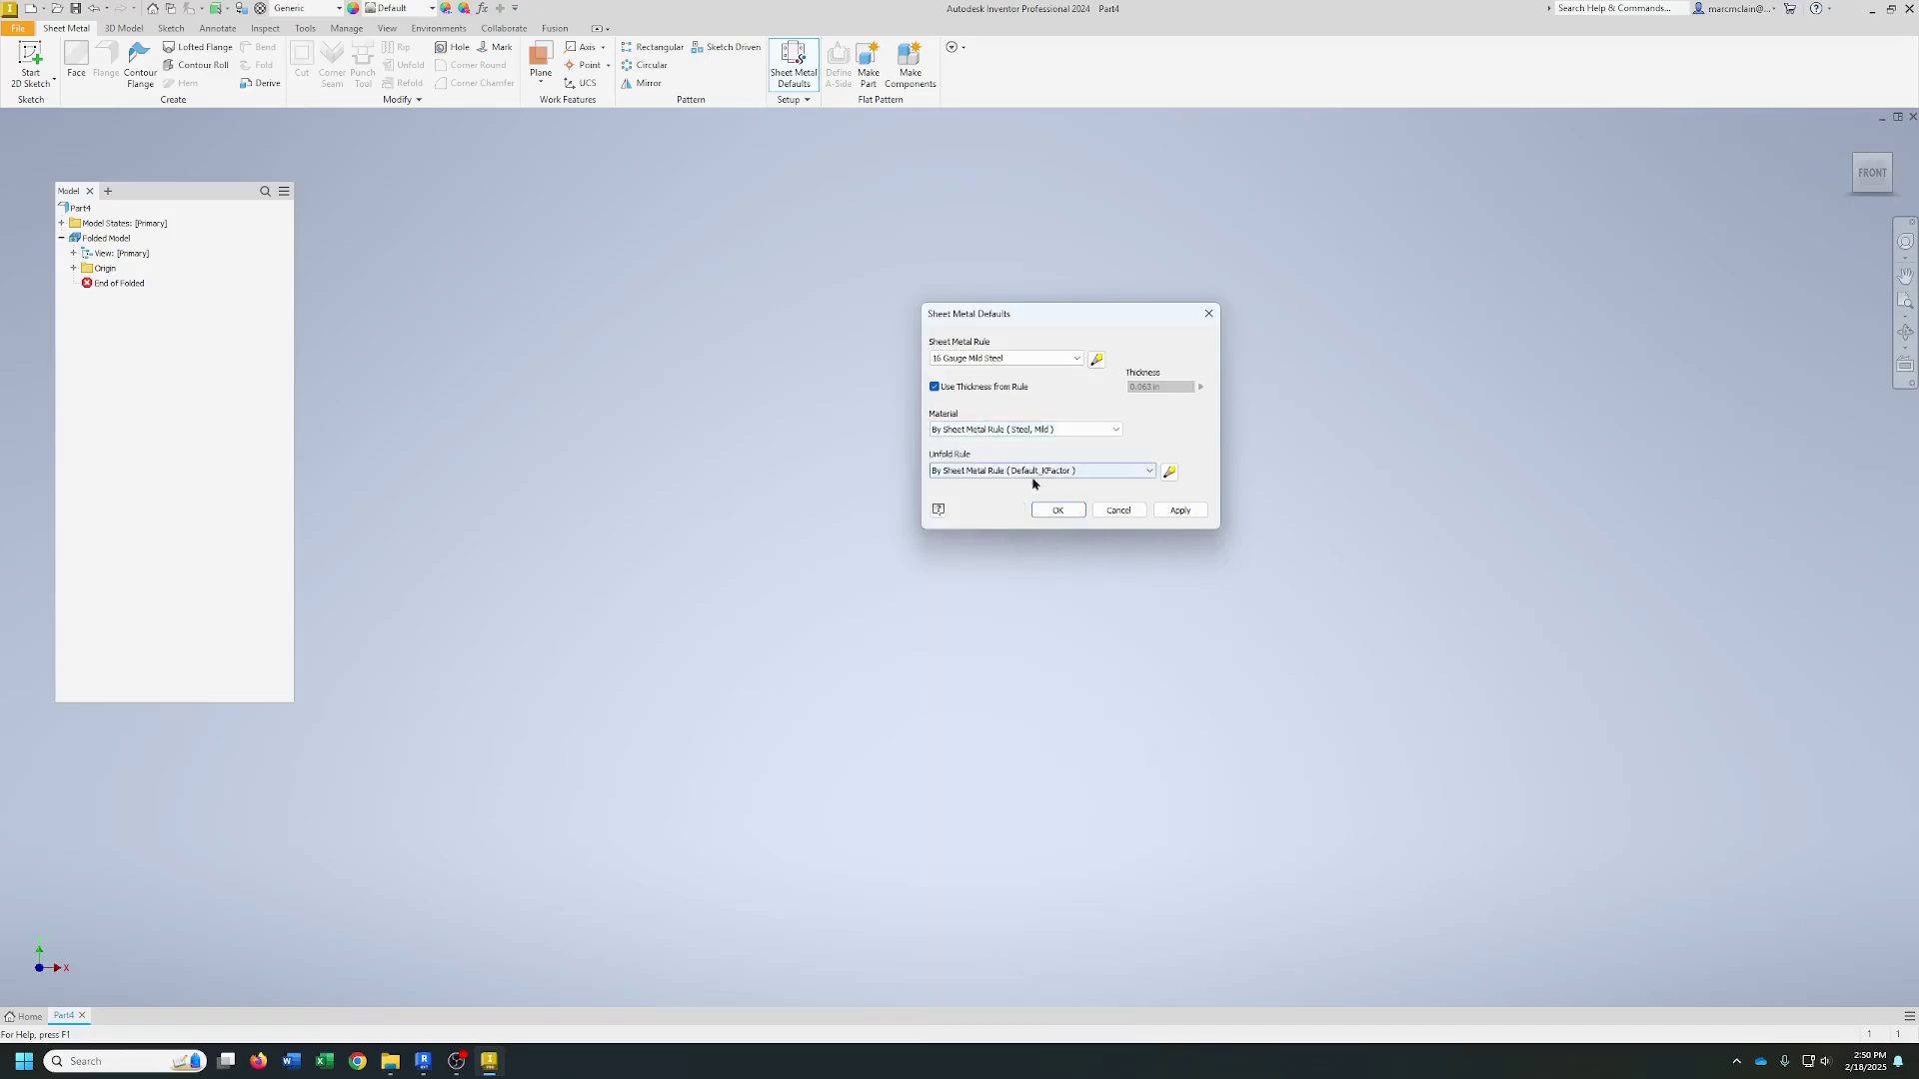
click(1114, 476)
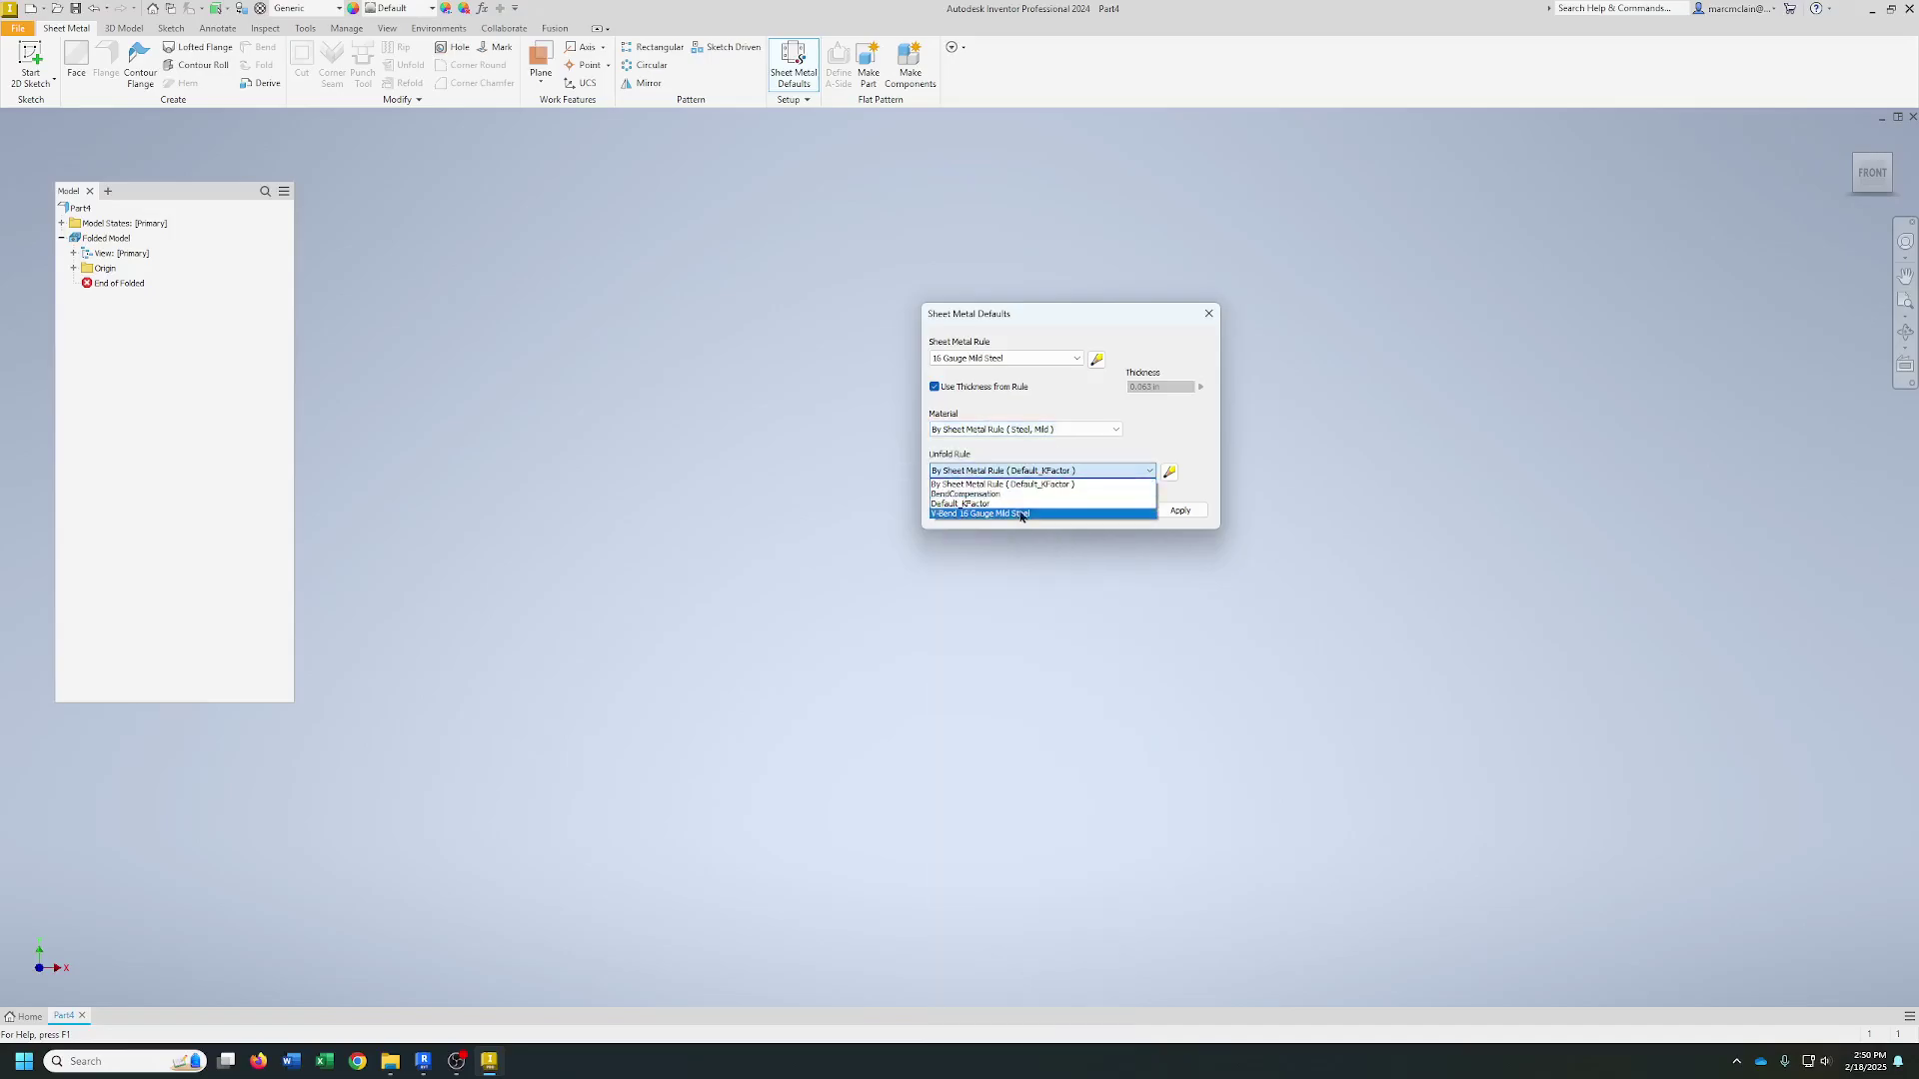
click(976, 515)
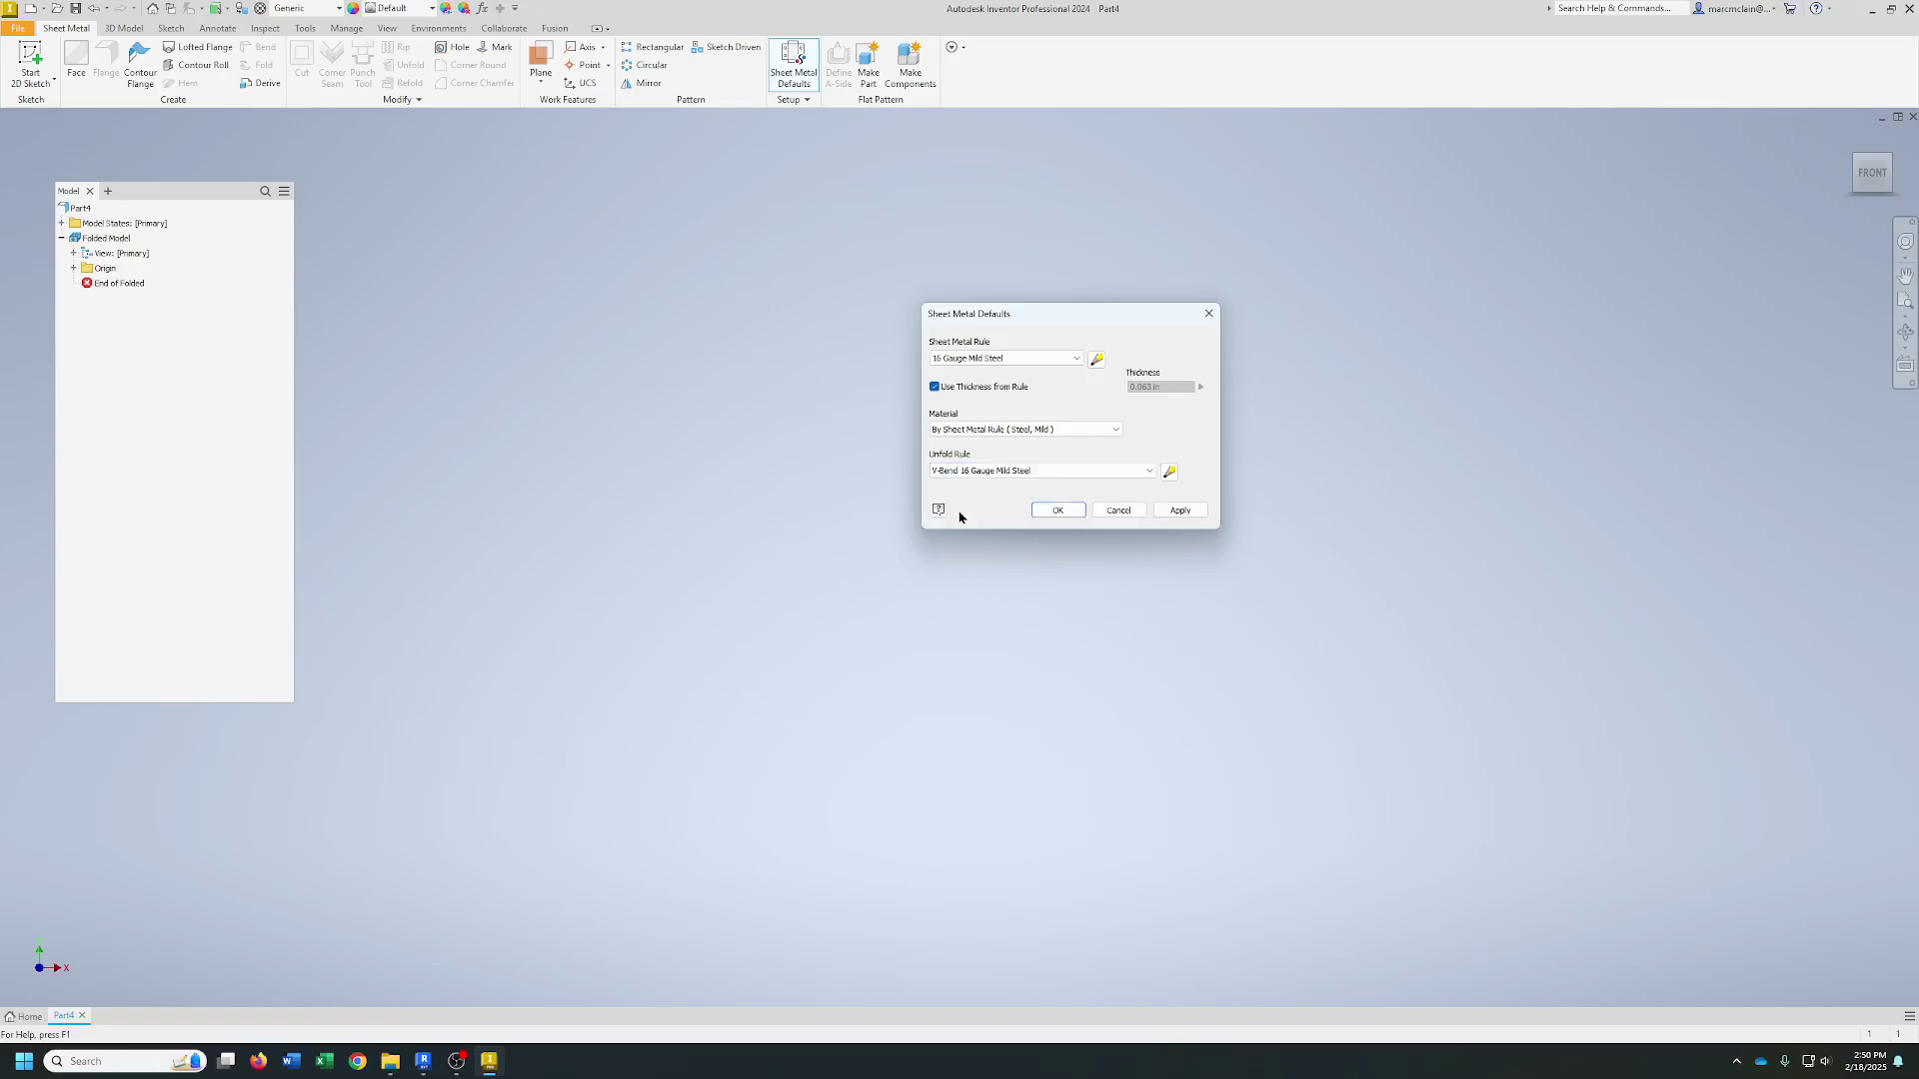
- Set the default sheet metal material directly to Steel, Mild, apply the defaults and close them
click(1077, 431)
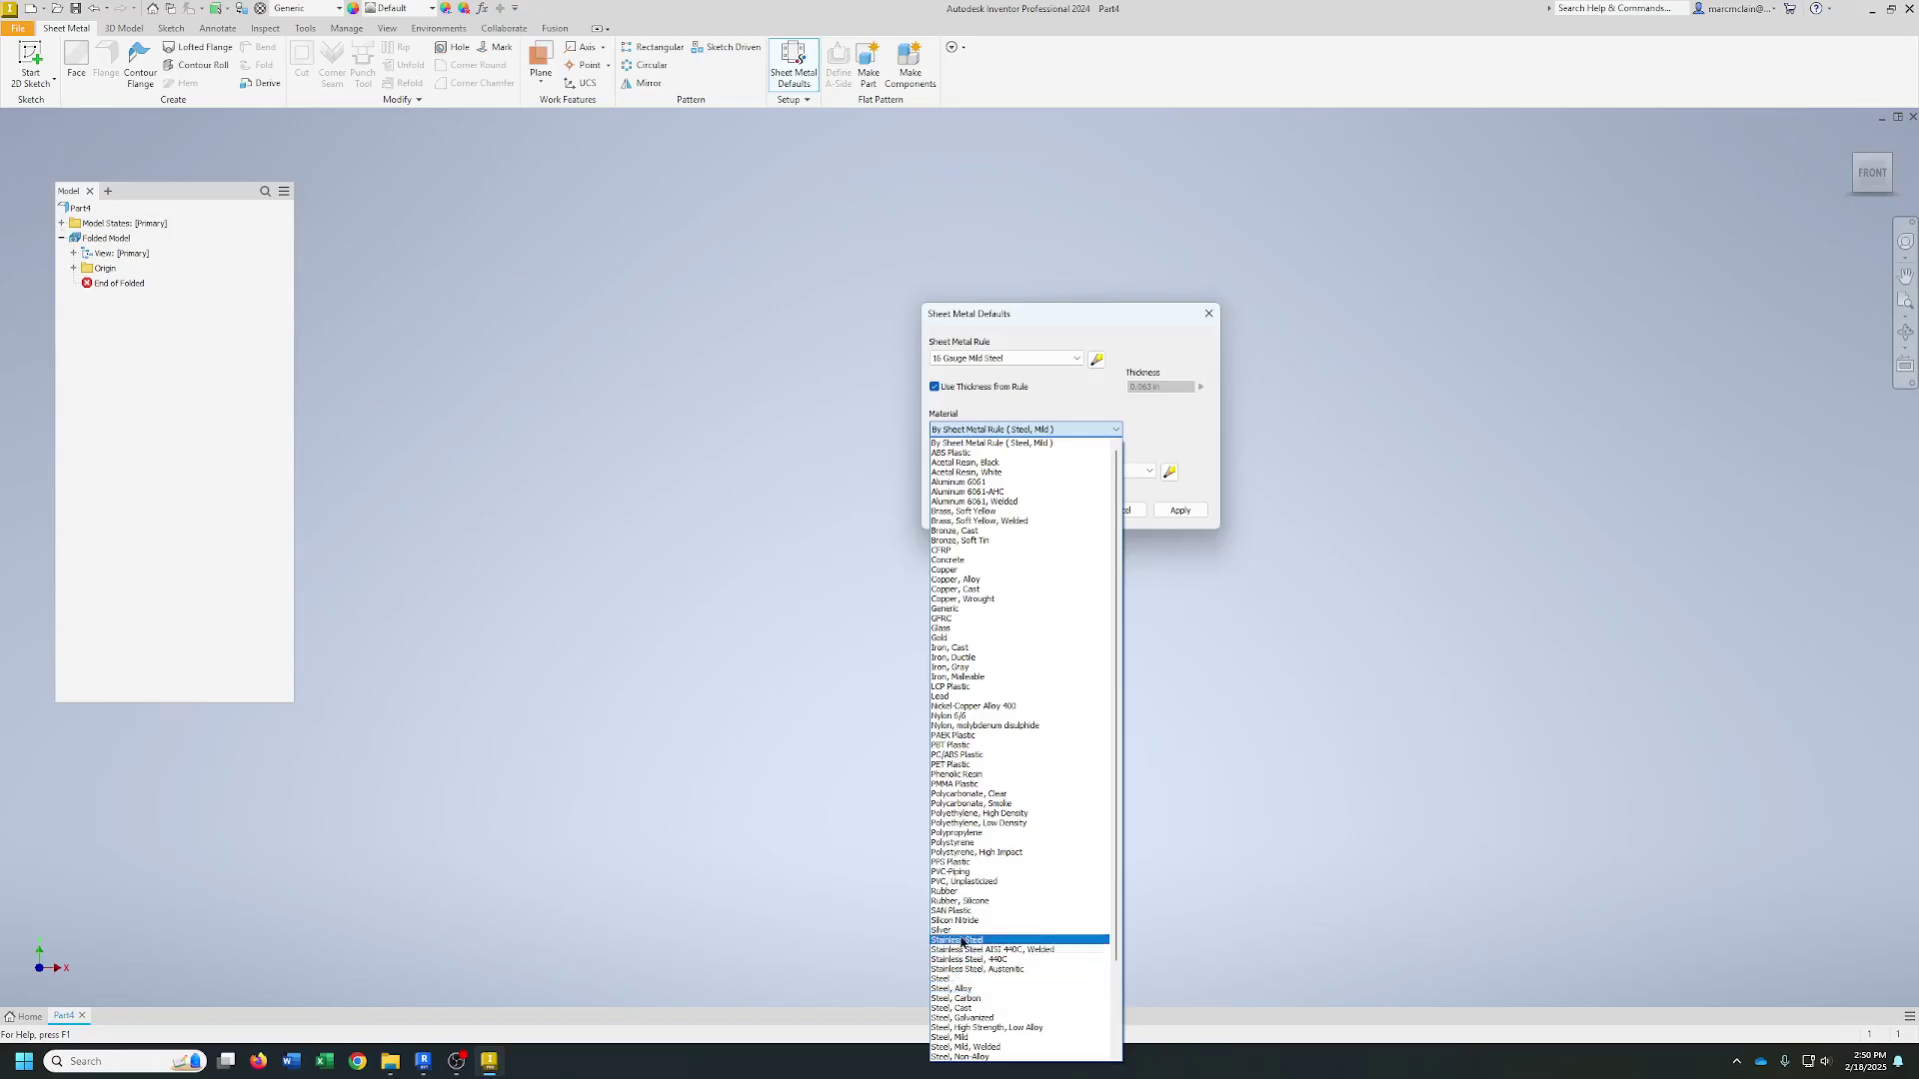
click(975, 1038)
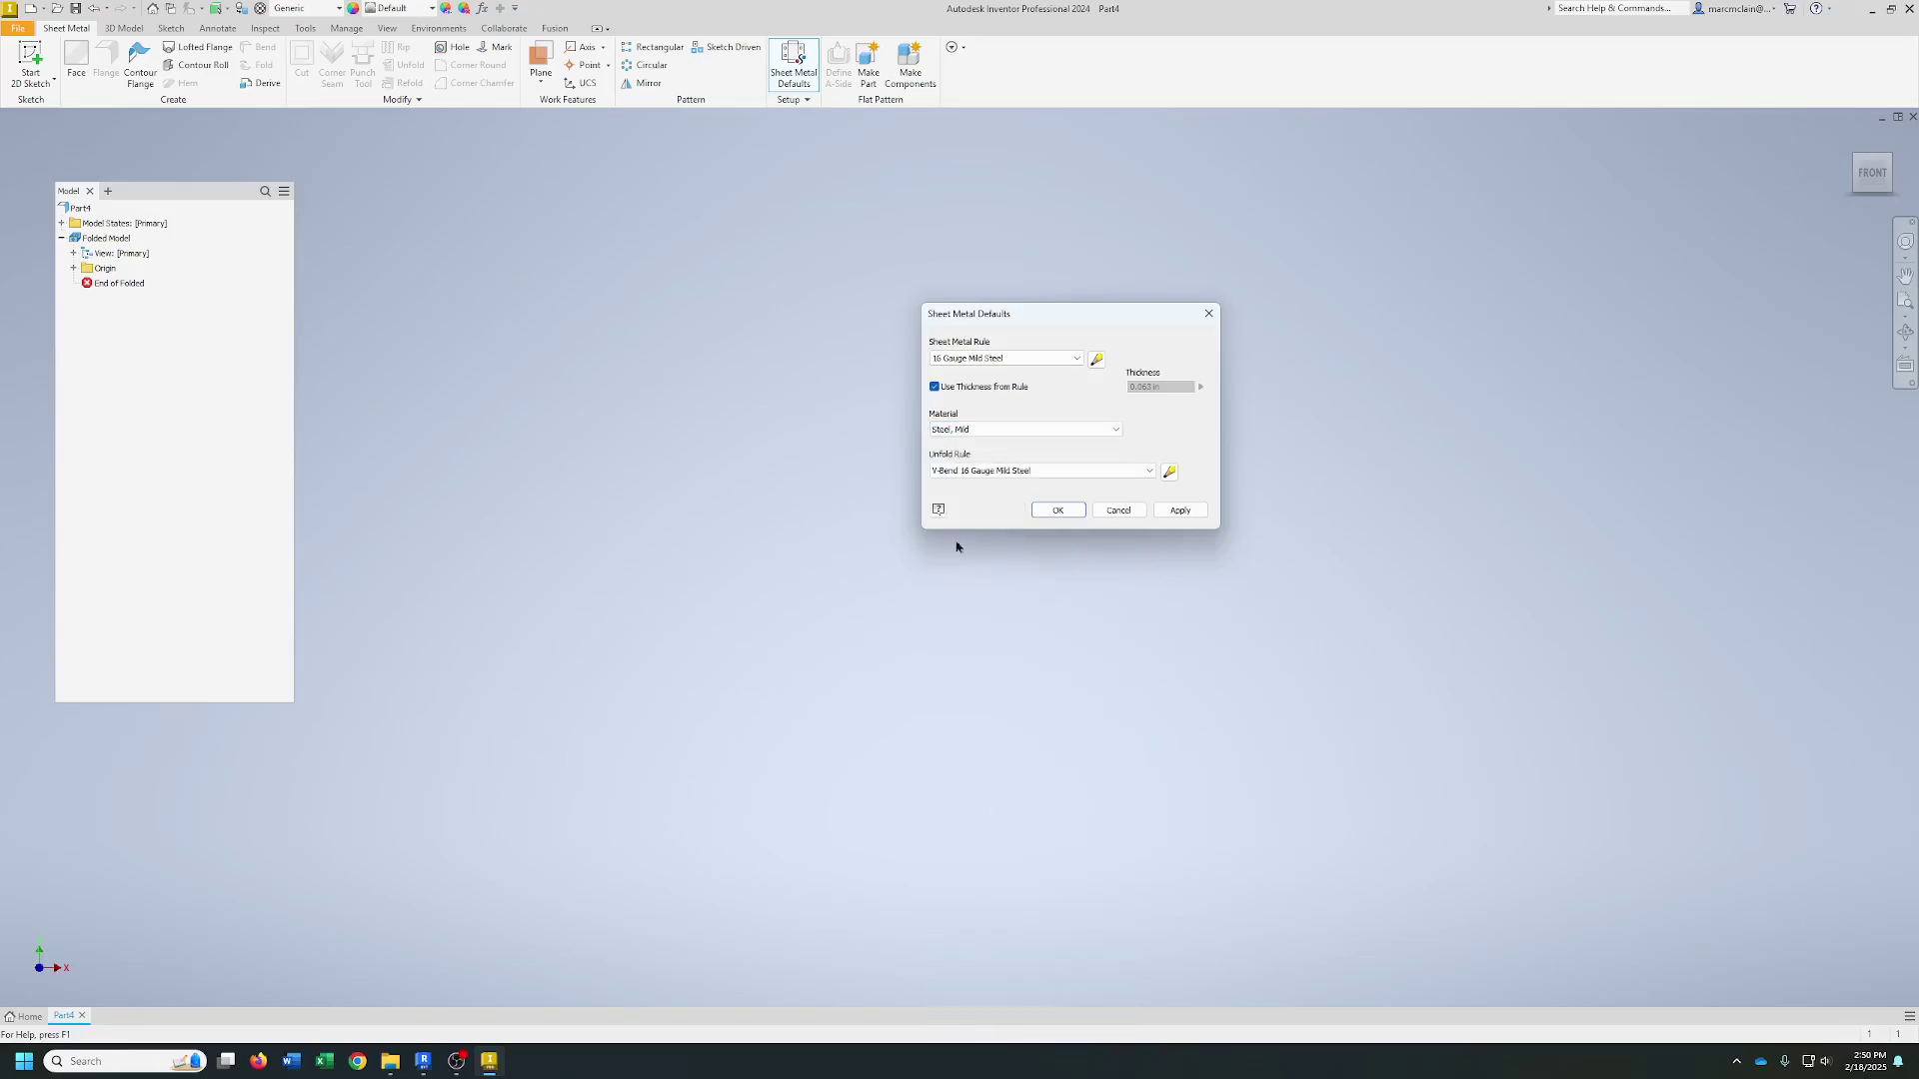
click(1180, 510)
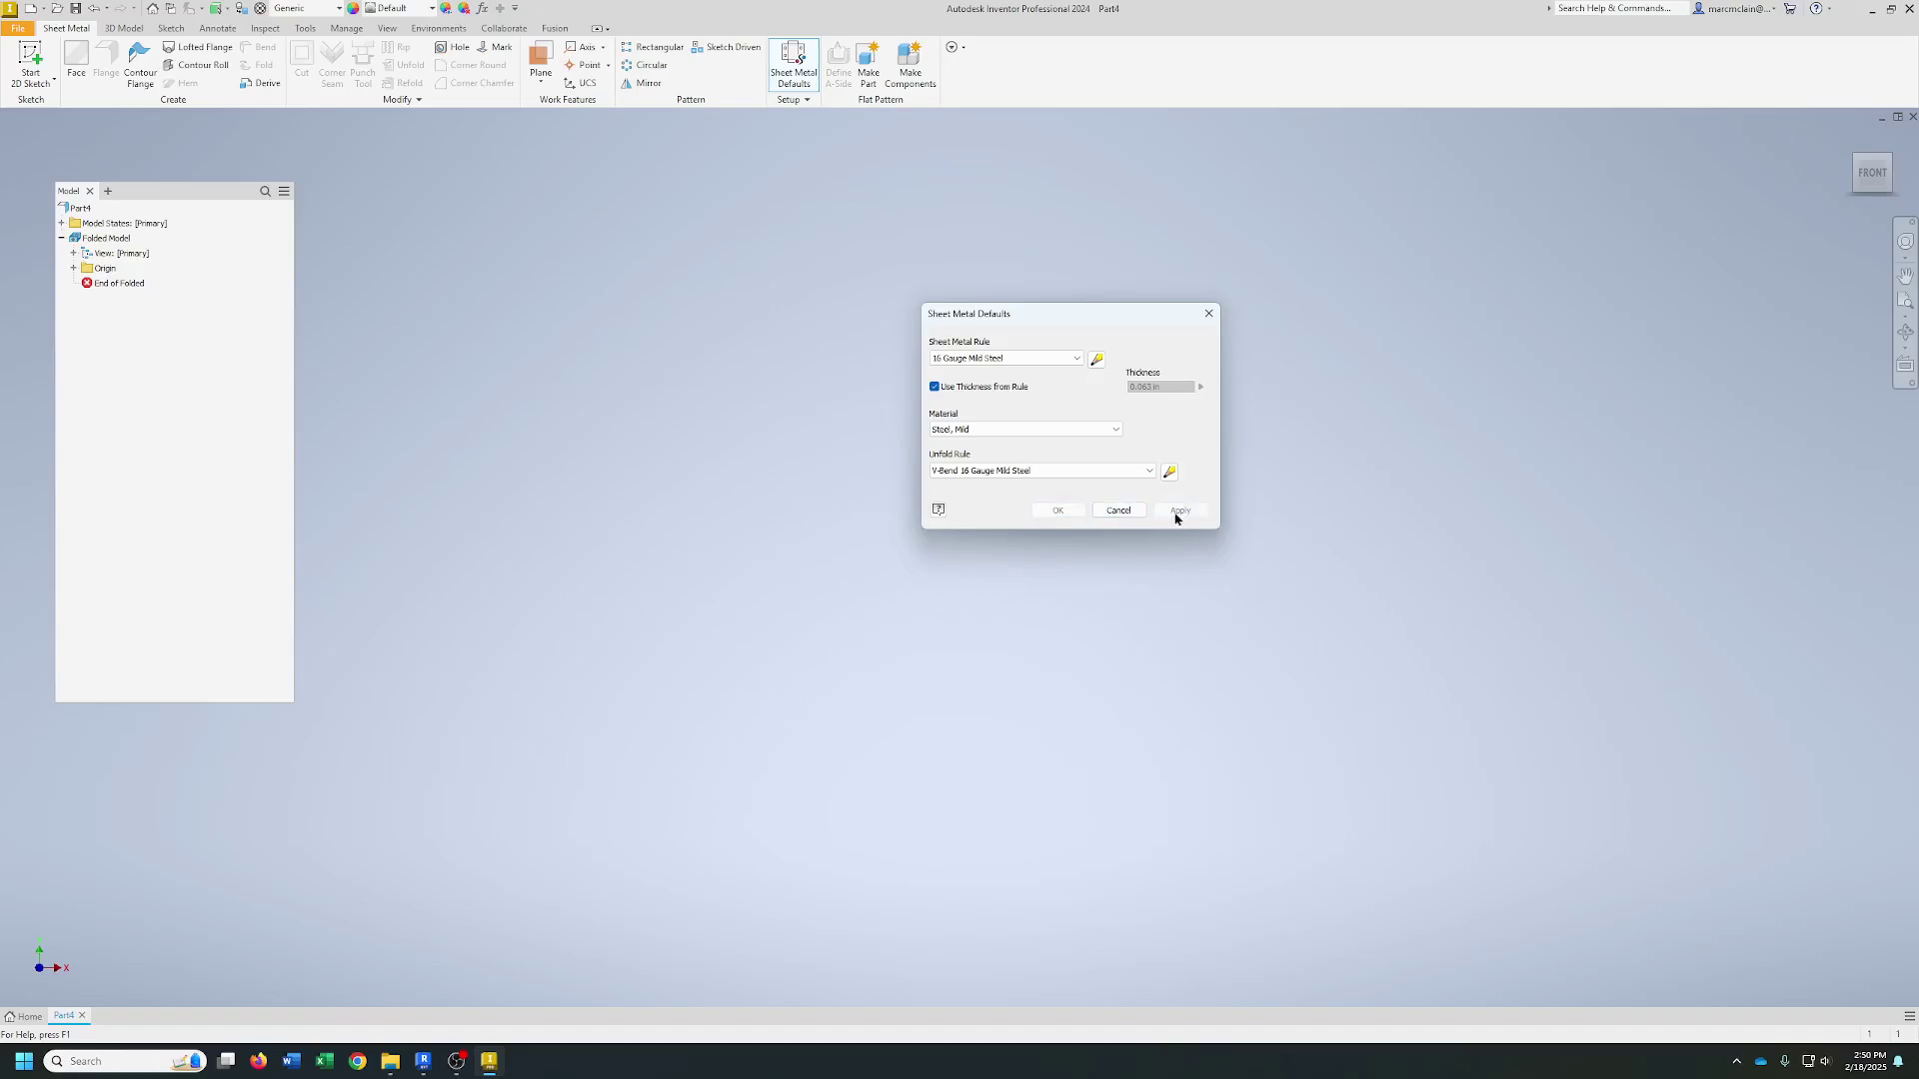
click(1117, 513)
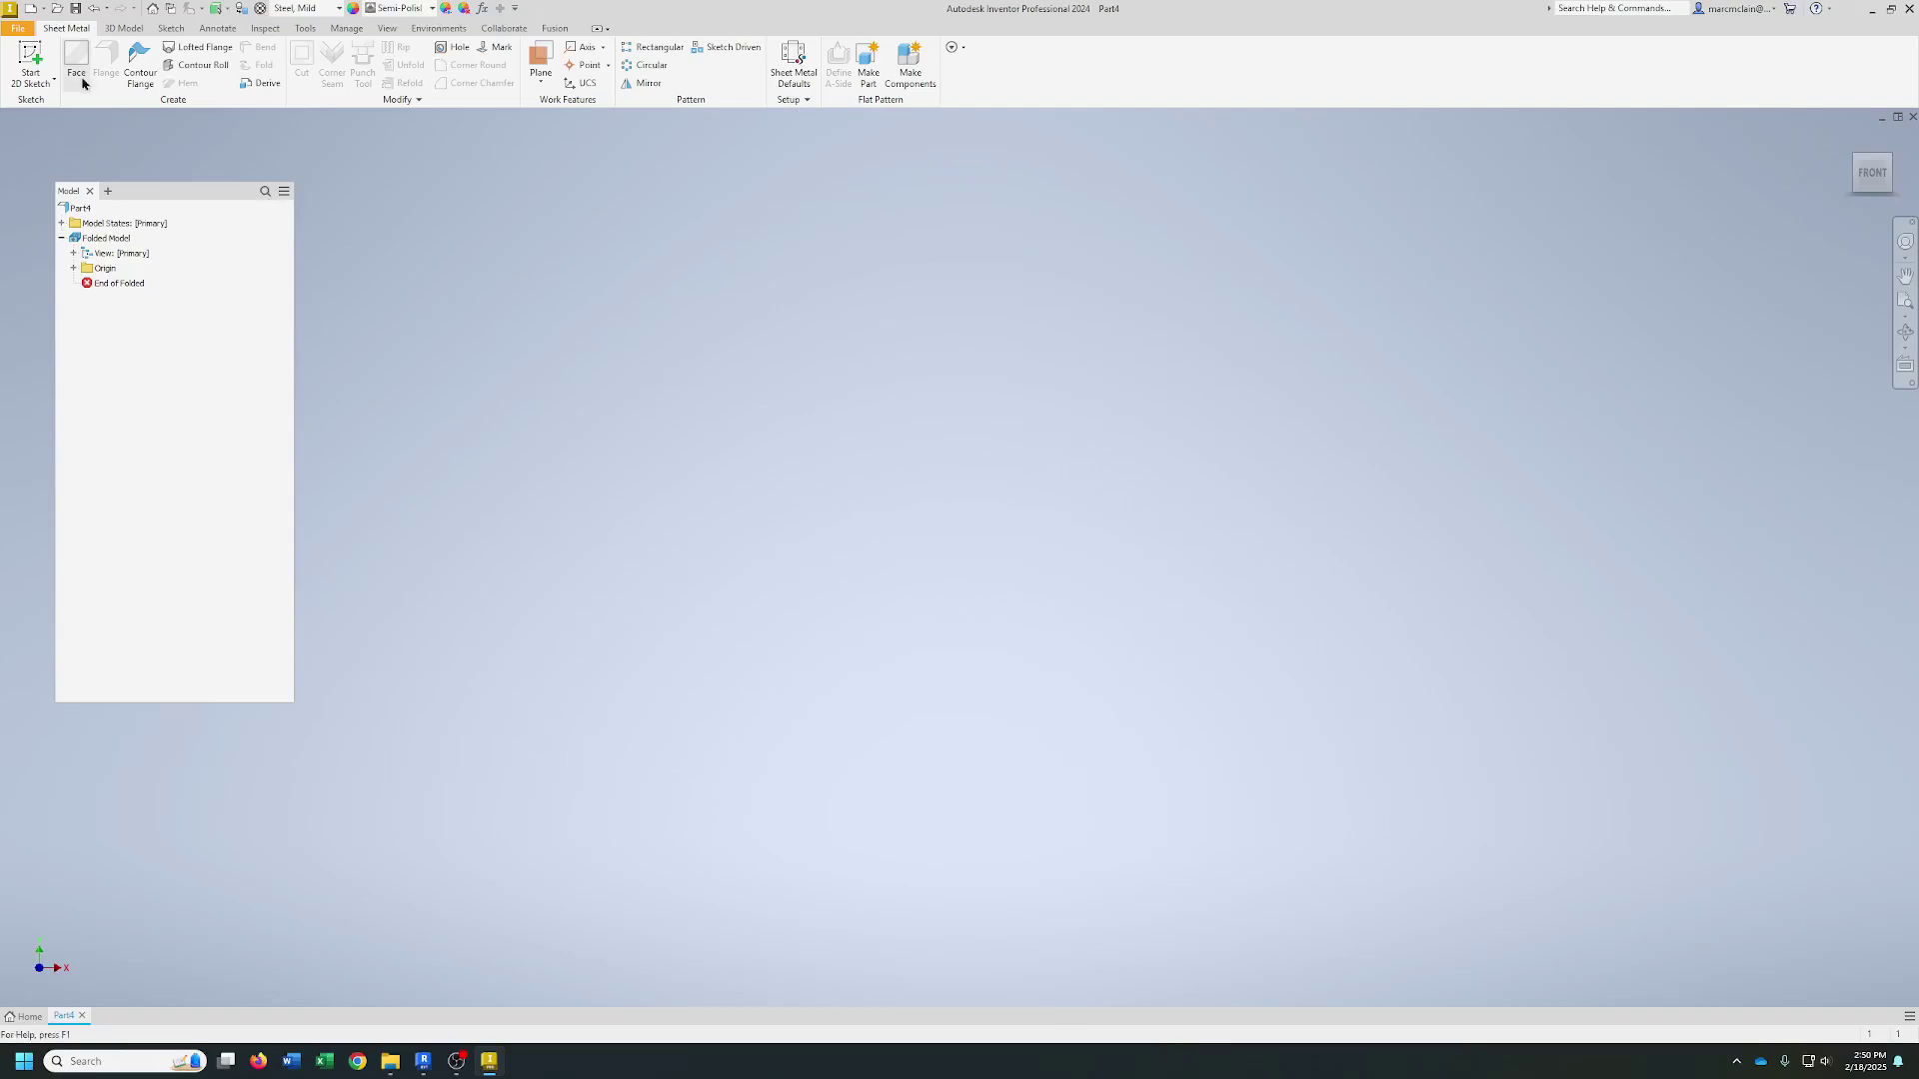
- Create a 2D sketch on the front XY plane and finish it without drawing any geometry
click(30, 57)
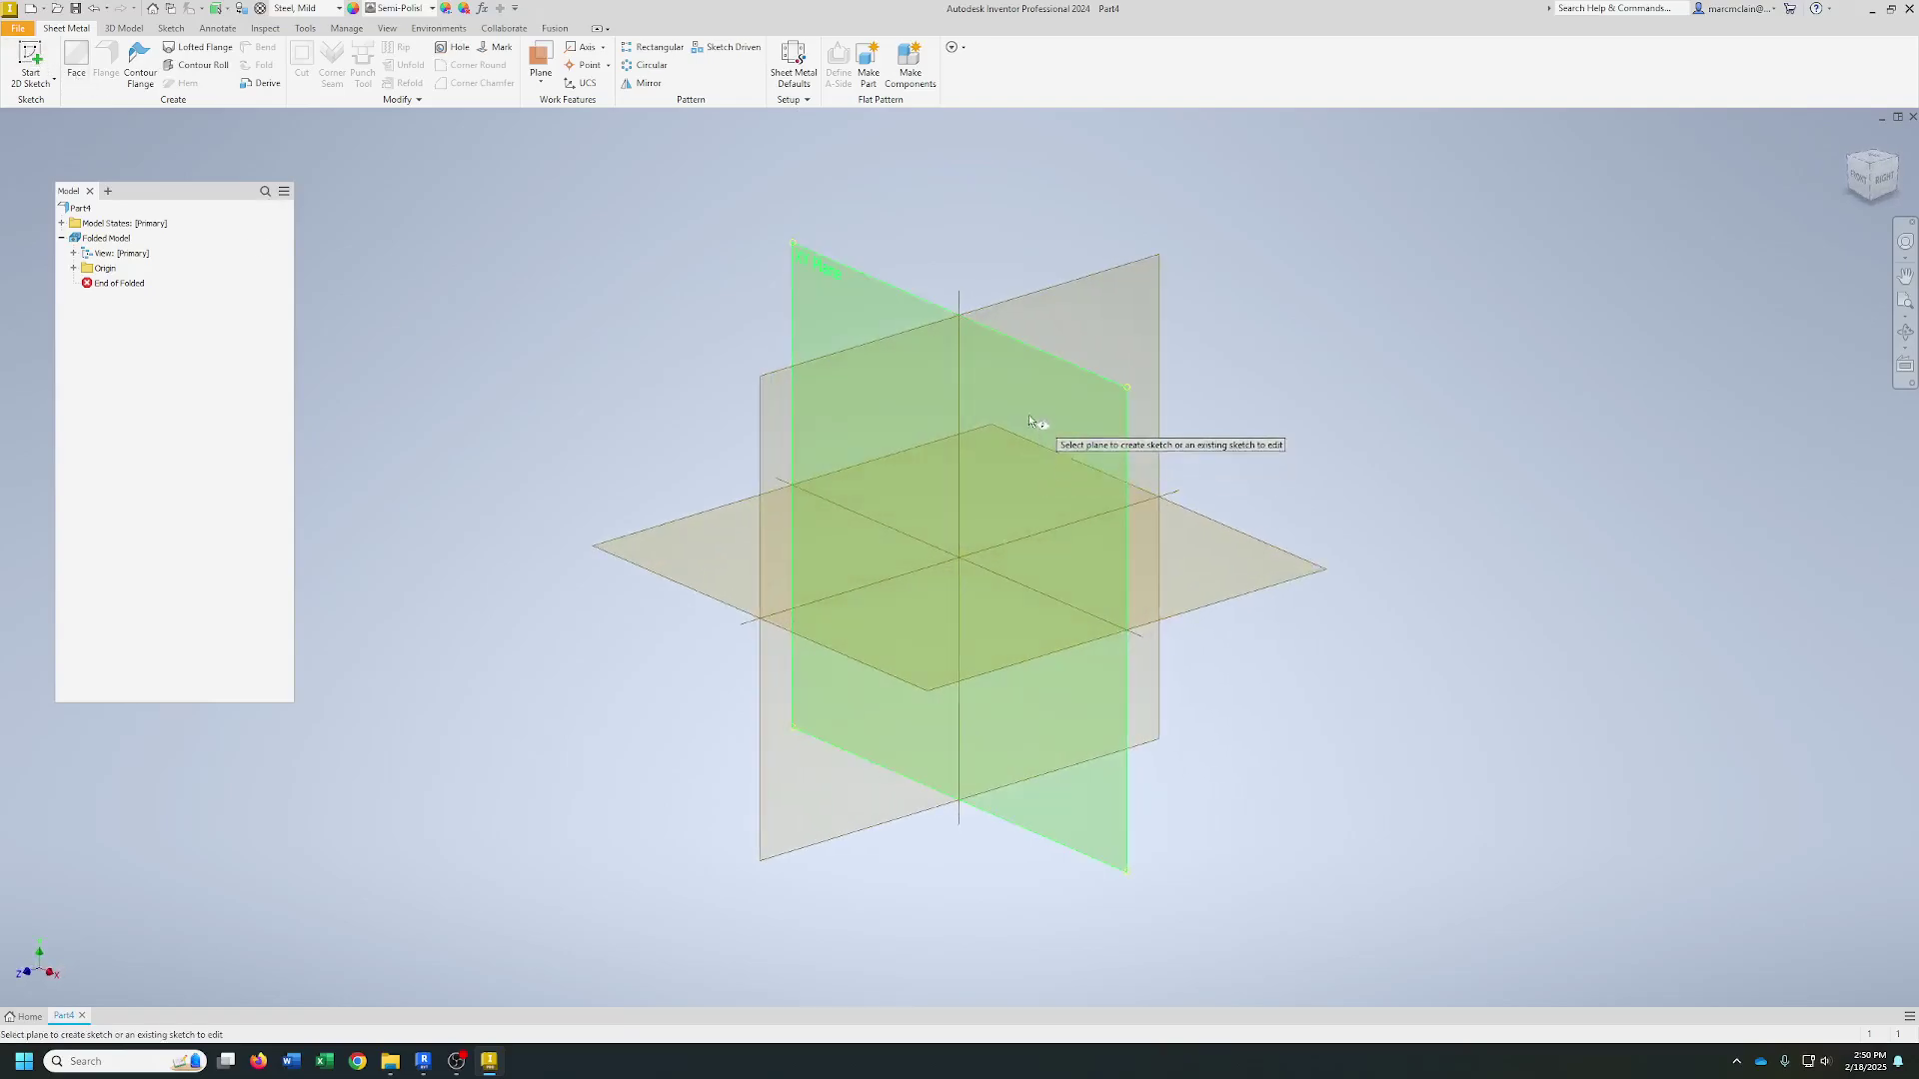
click(874, 285)
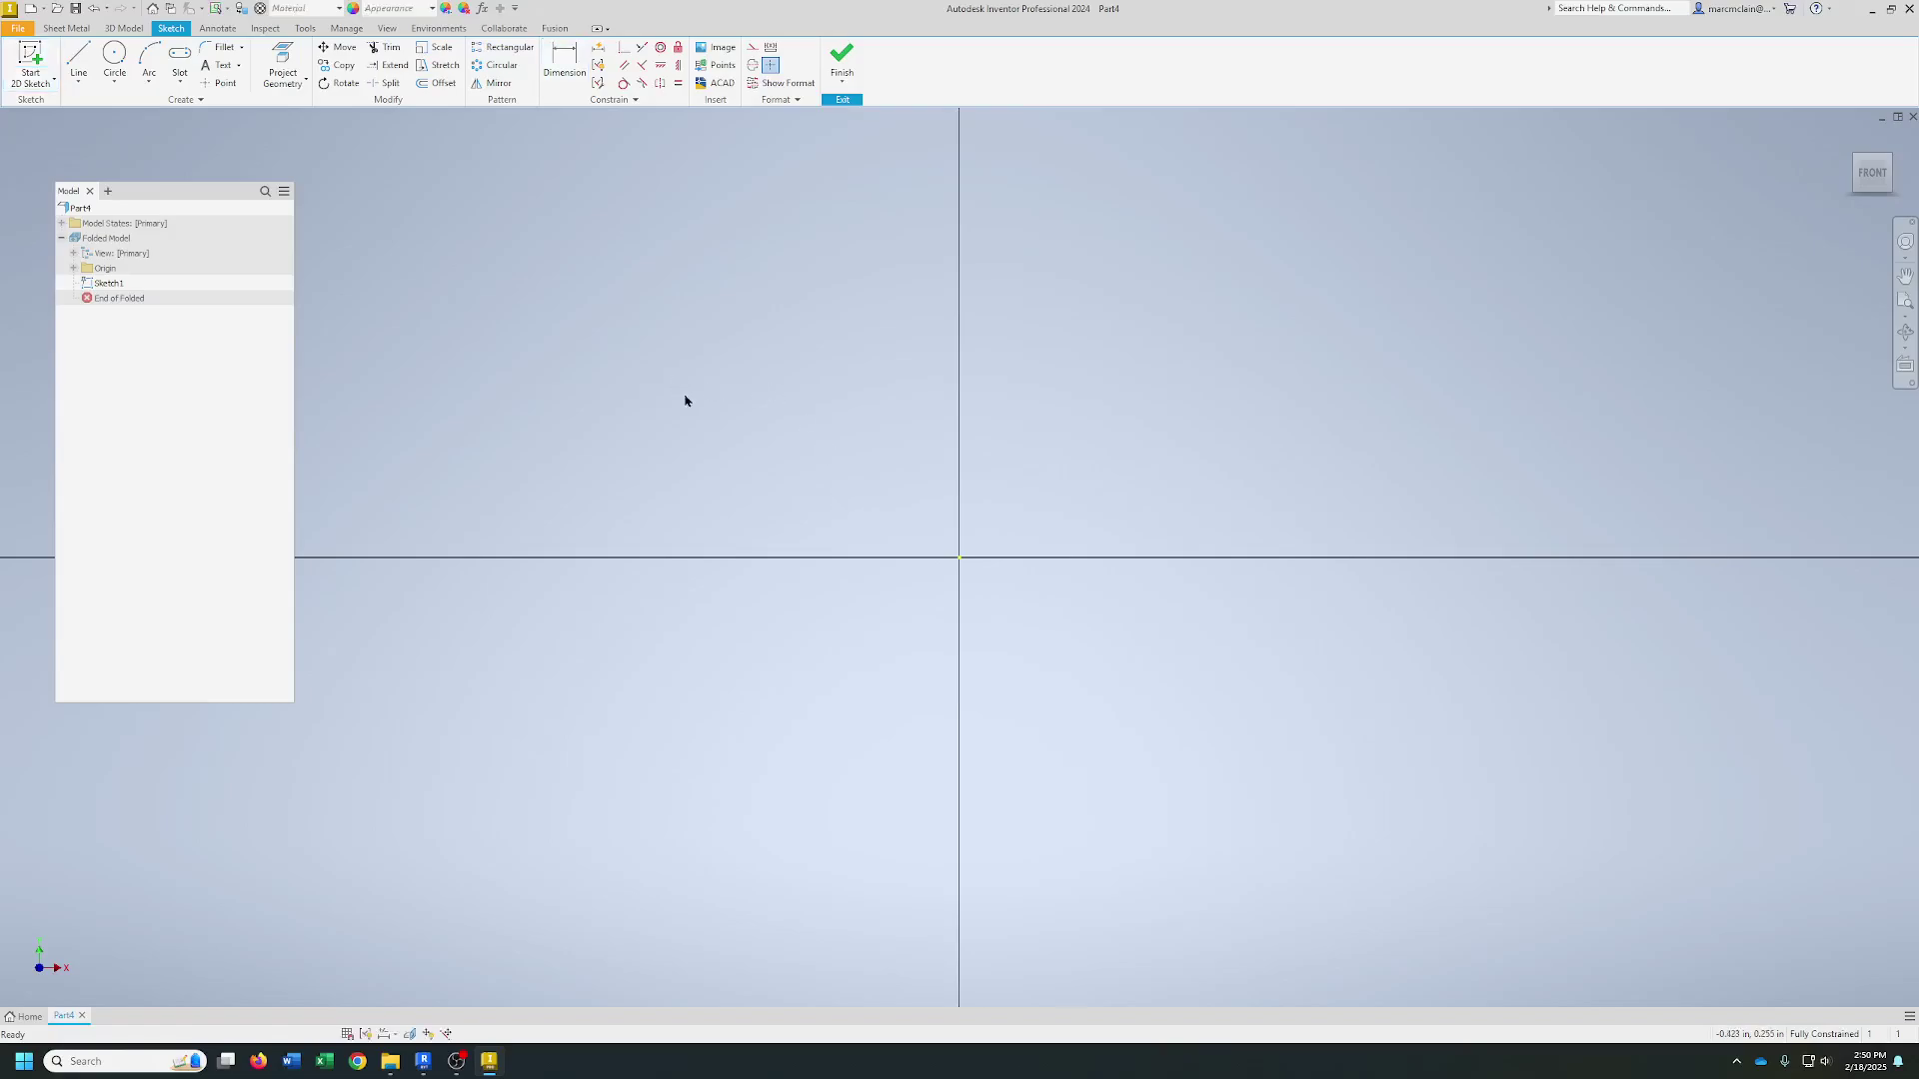
click(842, 60)
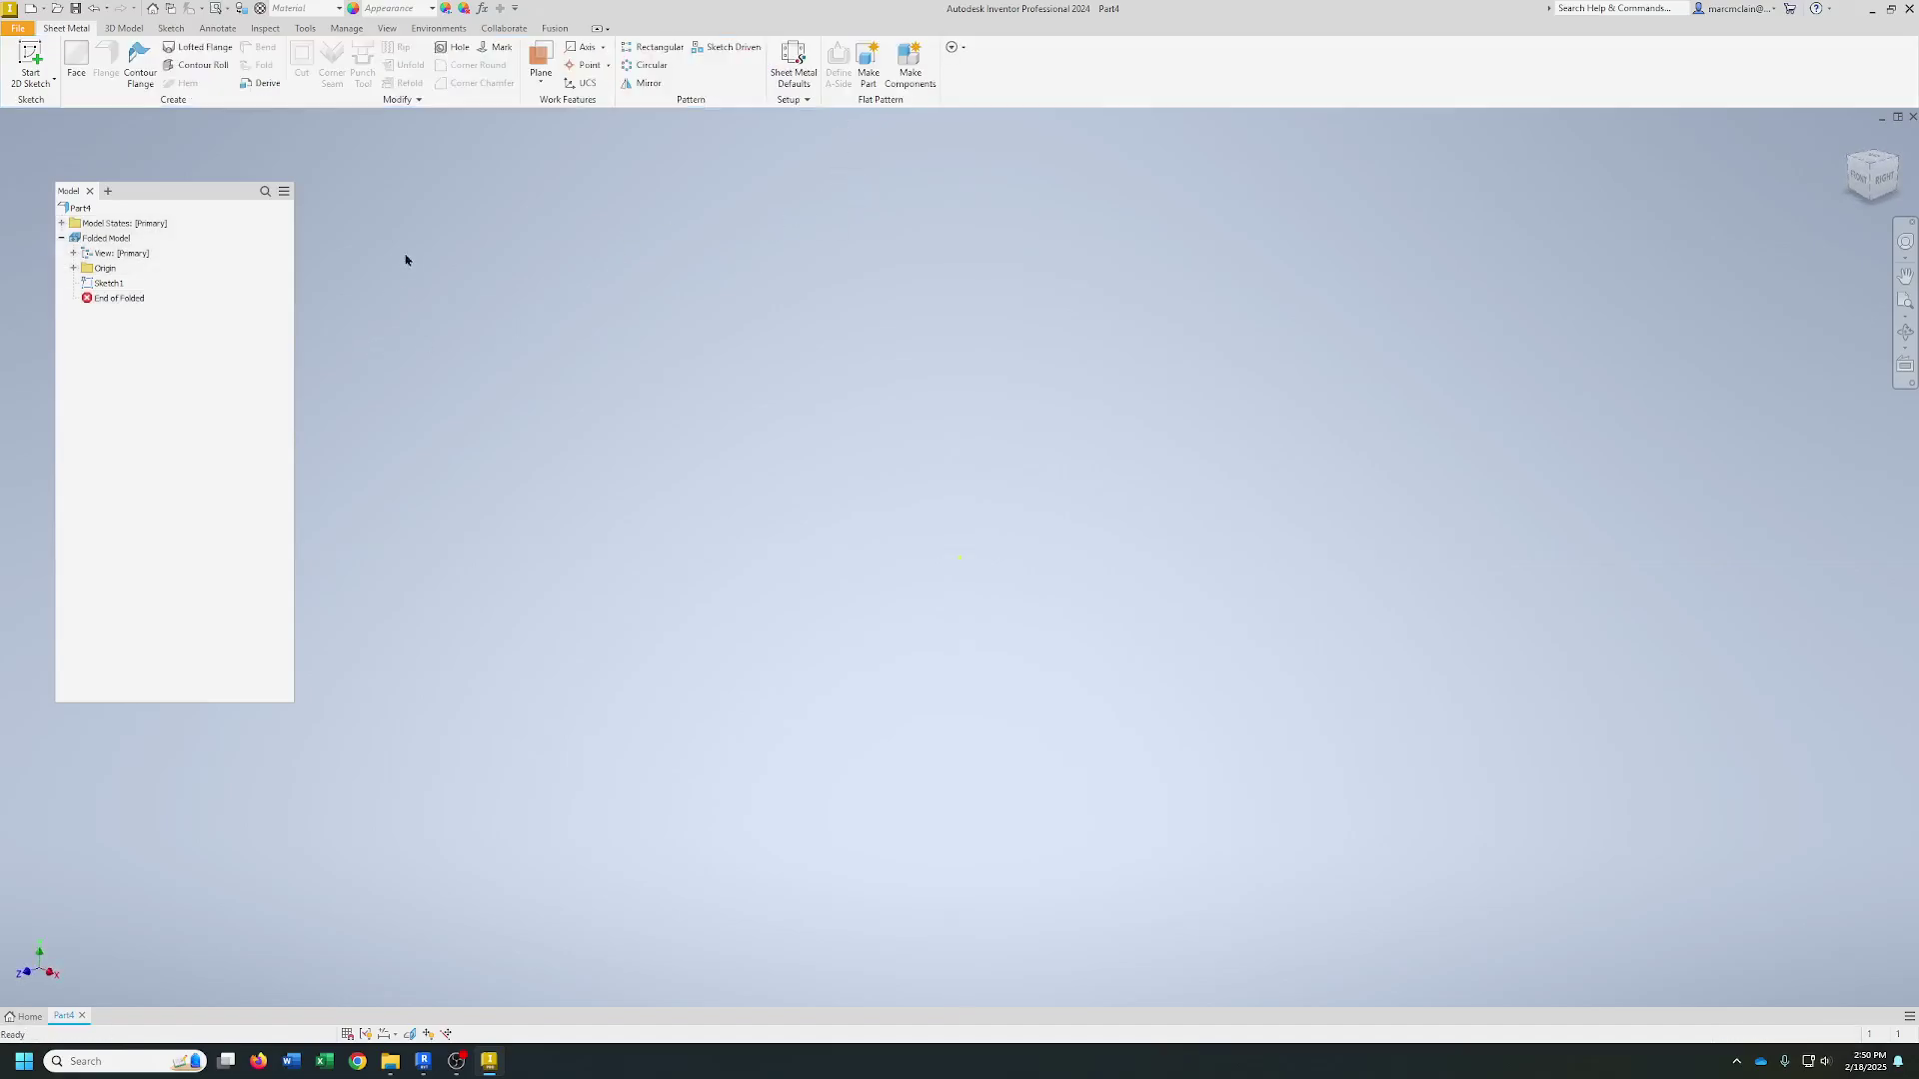
- Review the sheet settings of the 16 Gauge Mild Steel rule and the K-factors of the default and V-Bend unfold rules
click(790, 63)
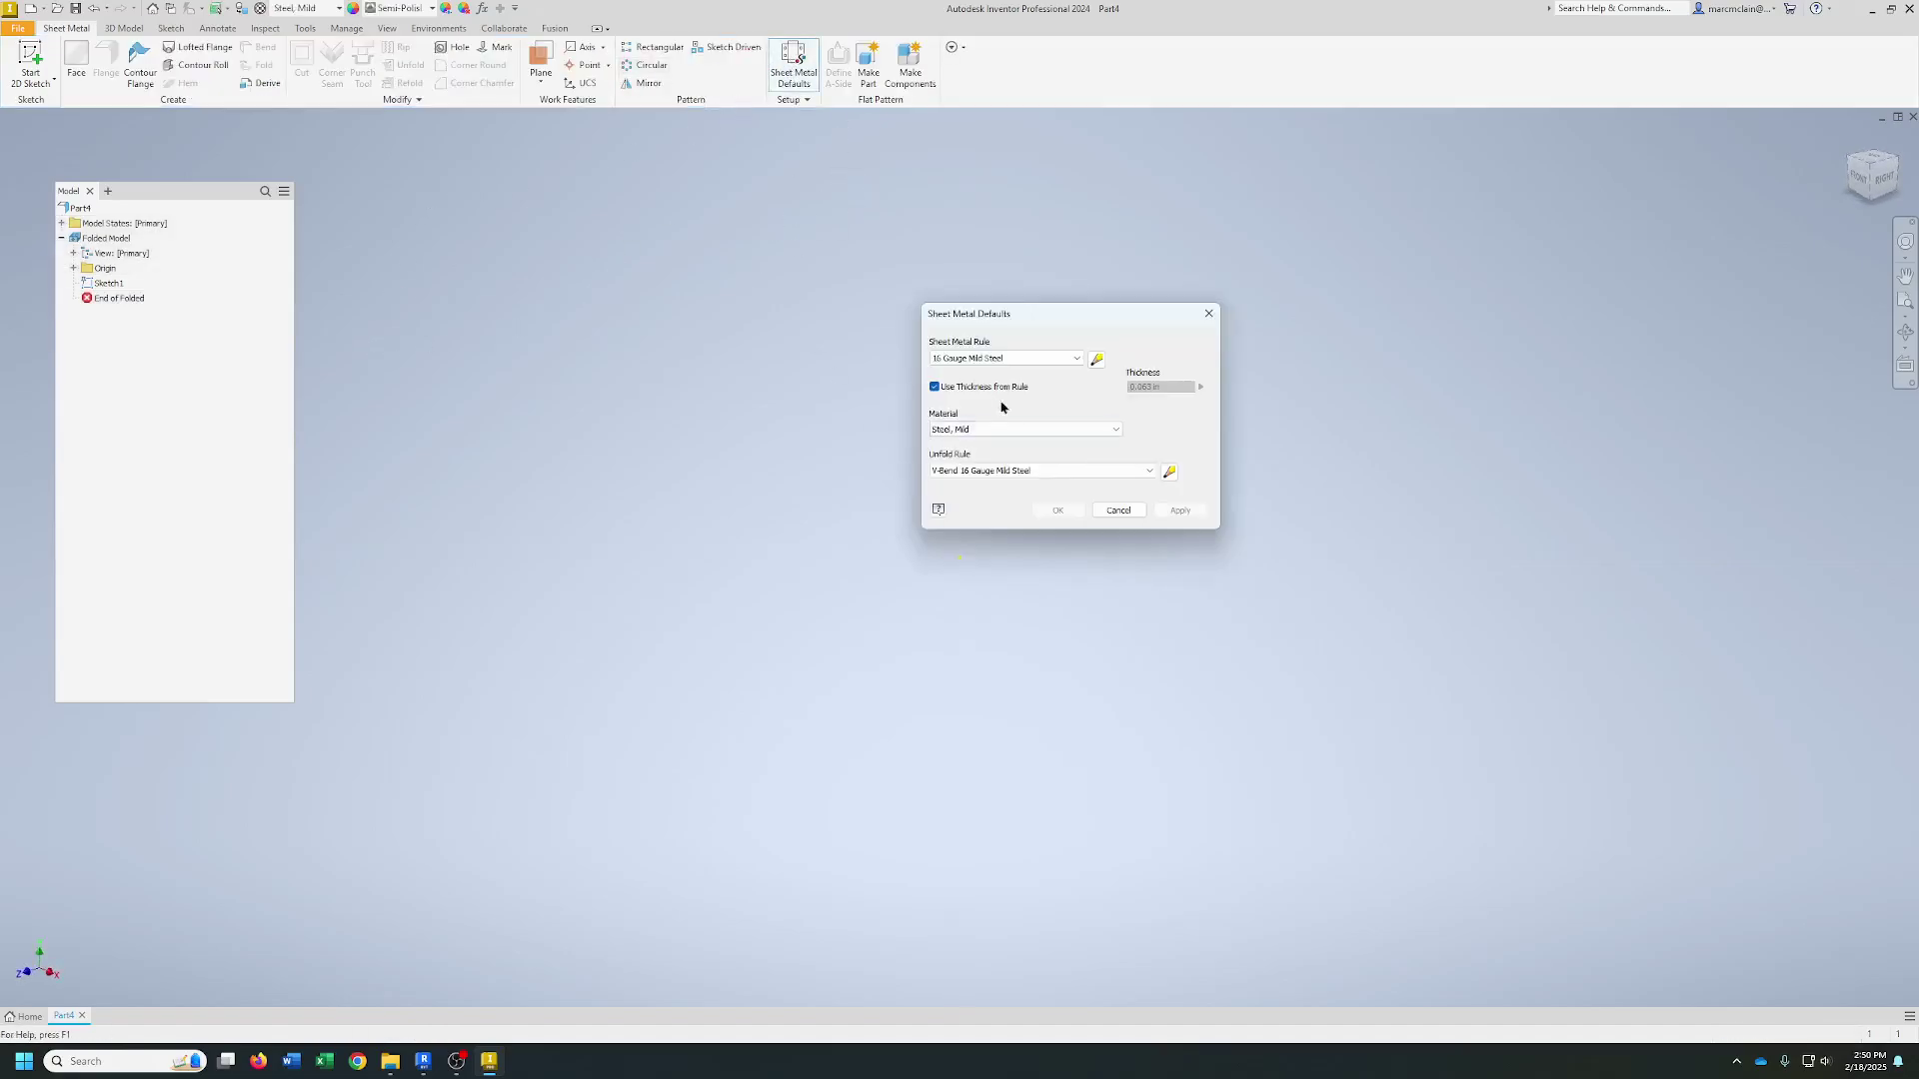
click(1097, 359)
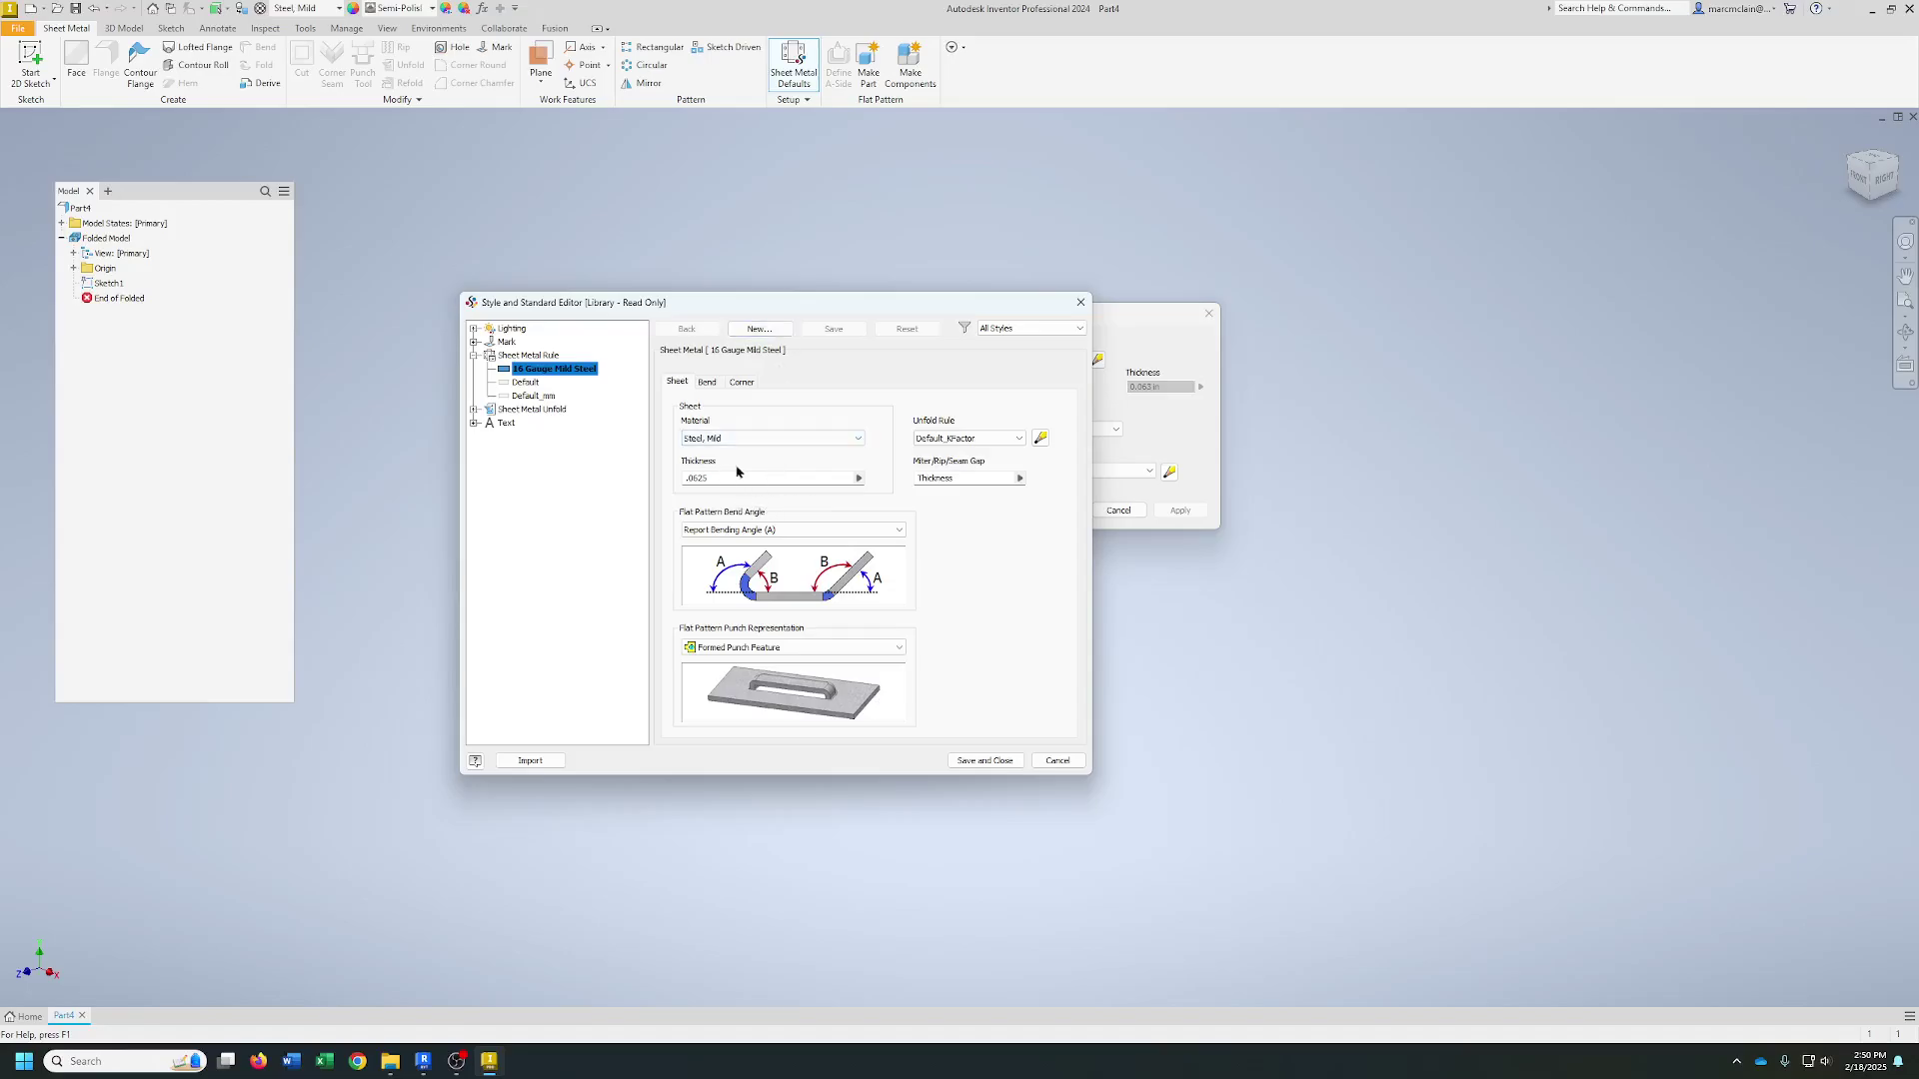
click(1041, 438)
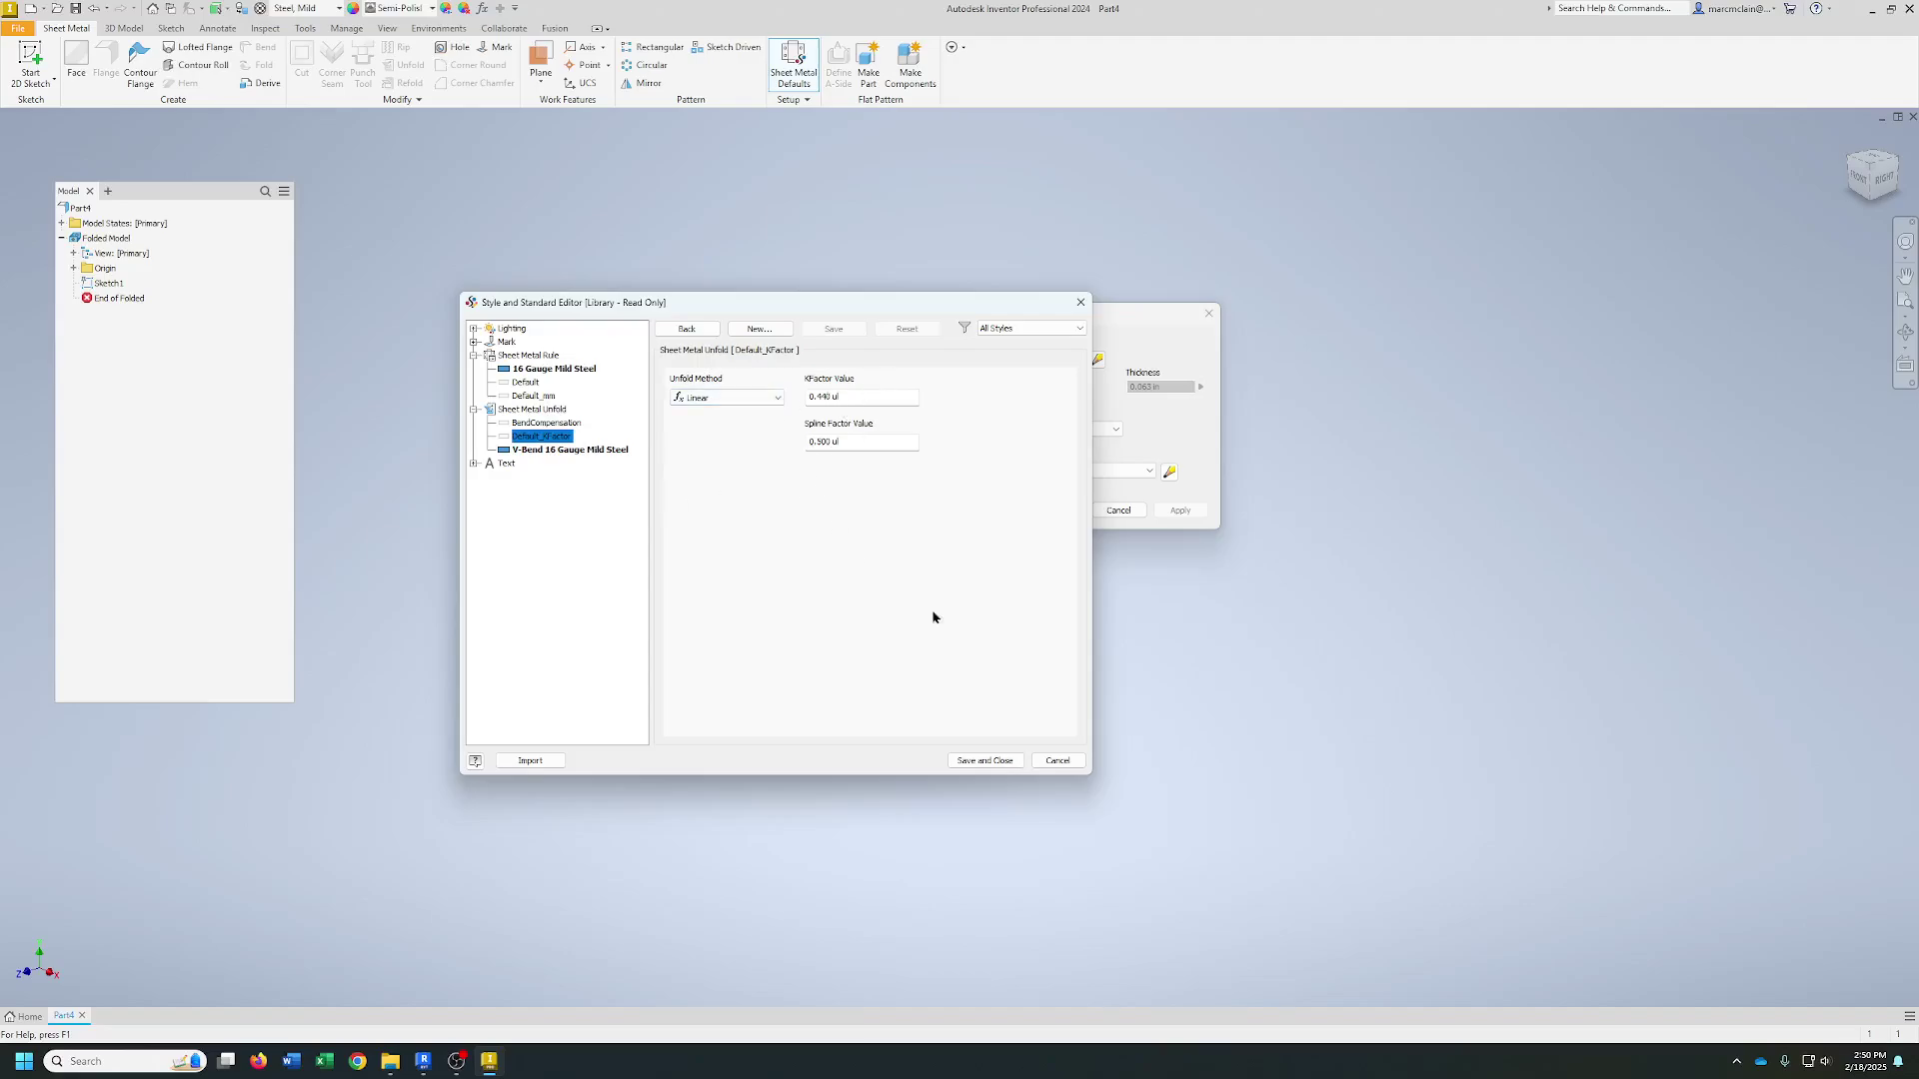
click(1004, 763)
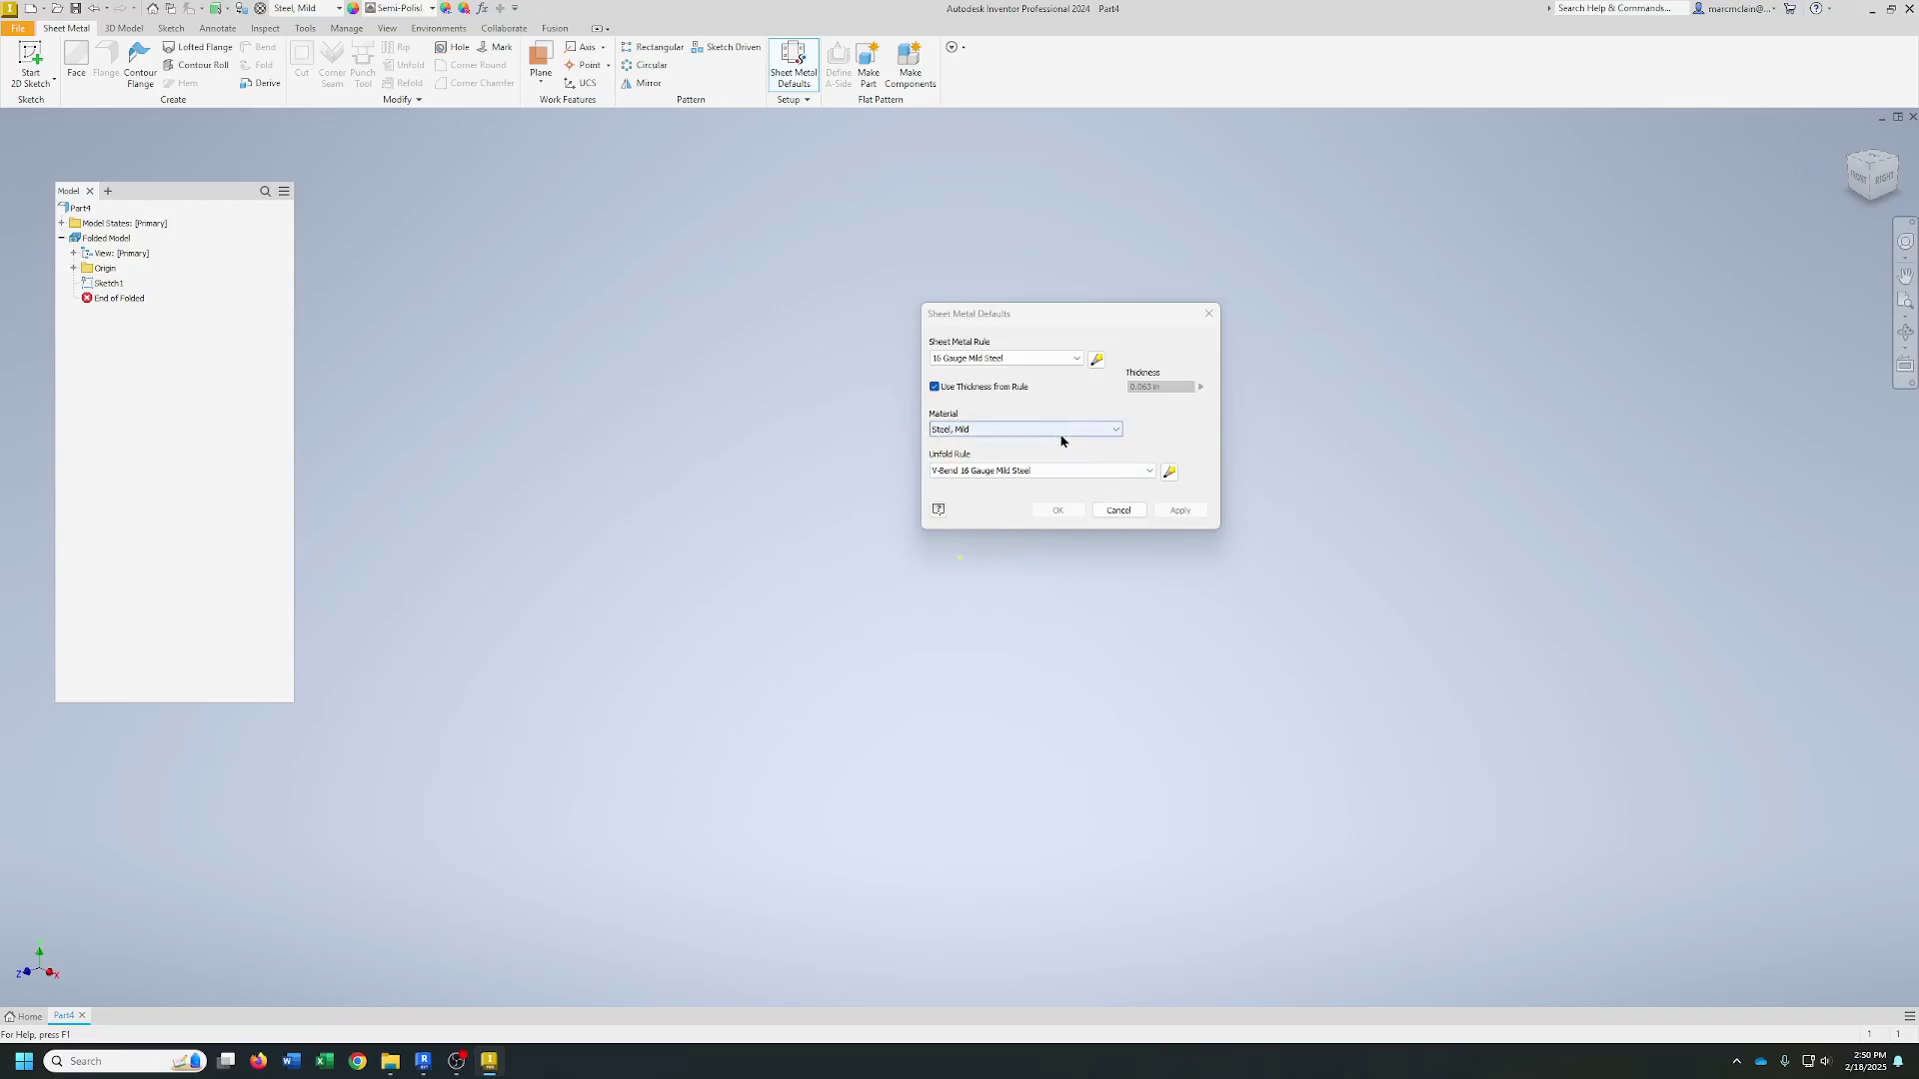
click(1096, 361)
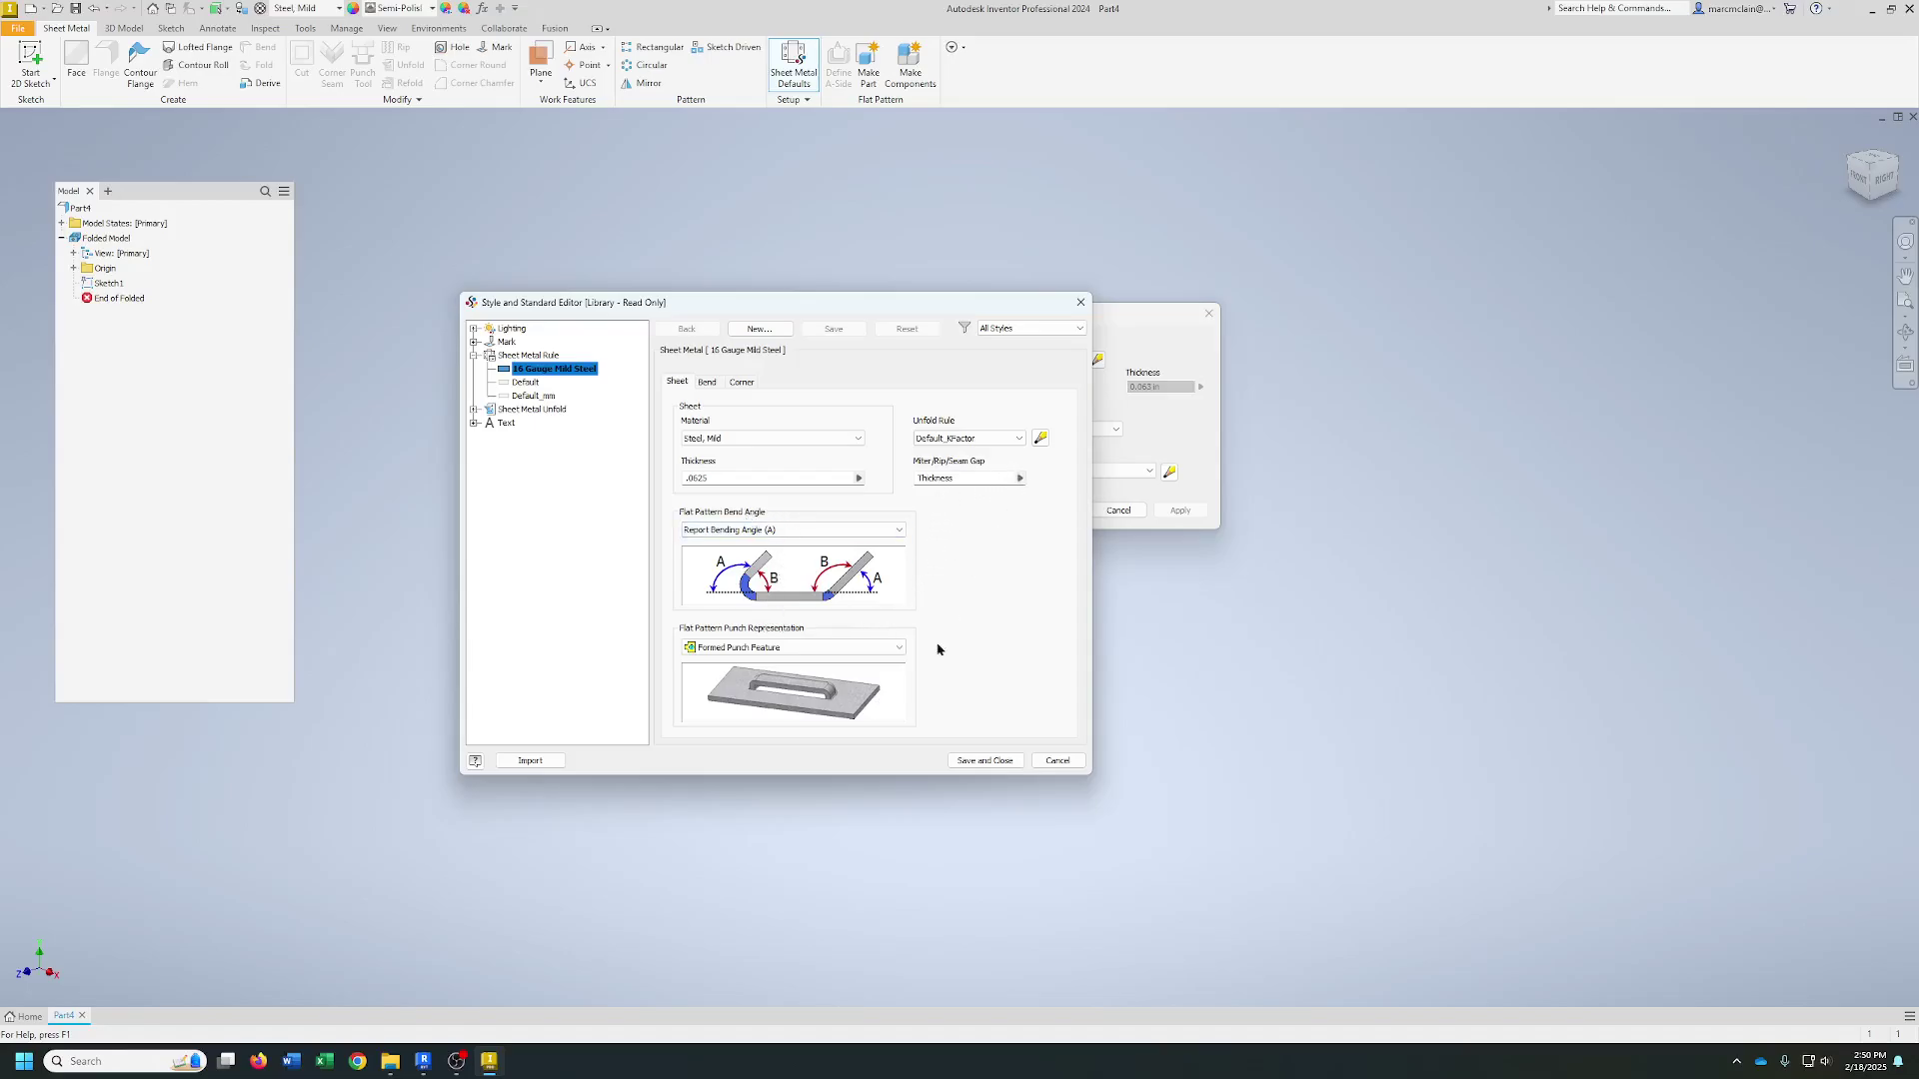
click(980, 761)
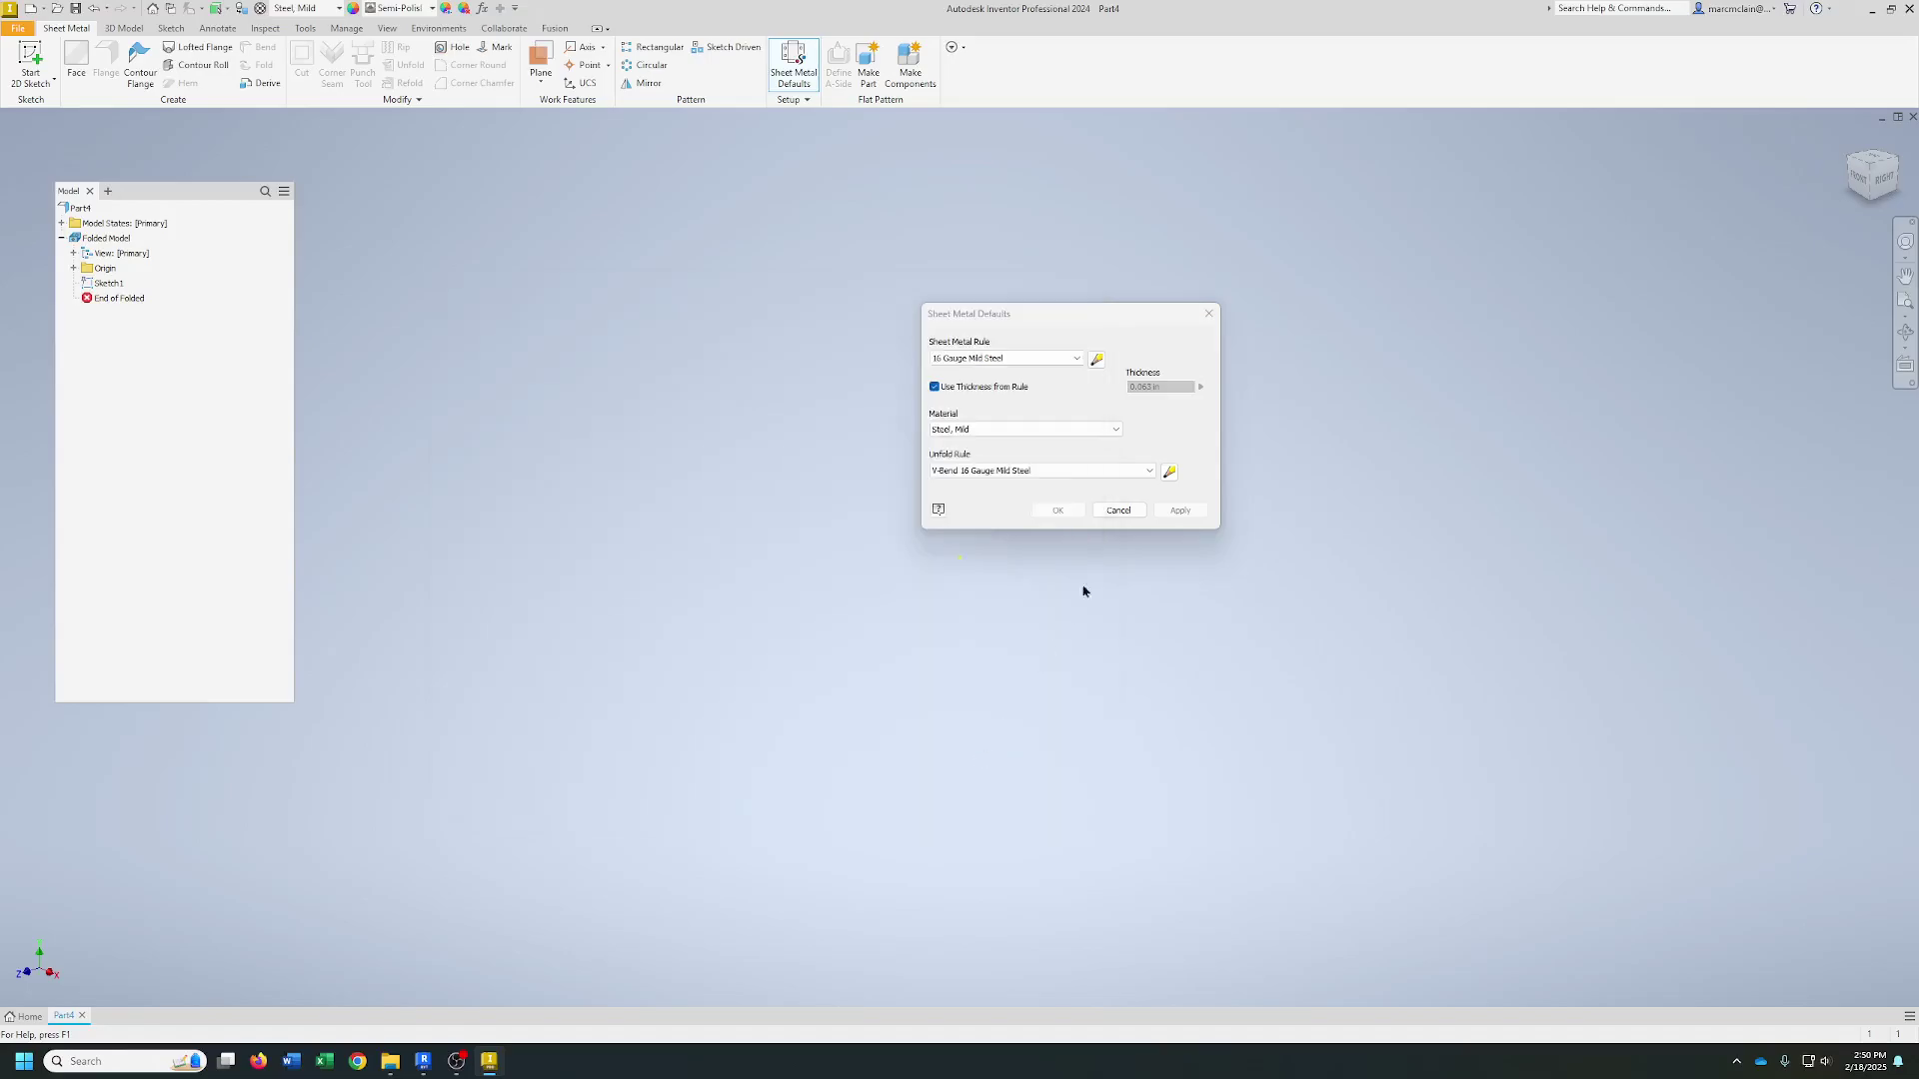
click(1170, 473)
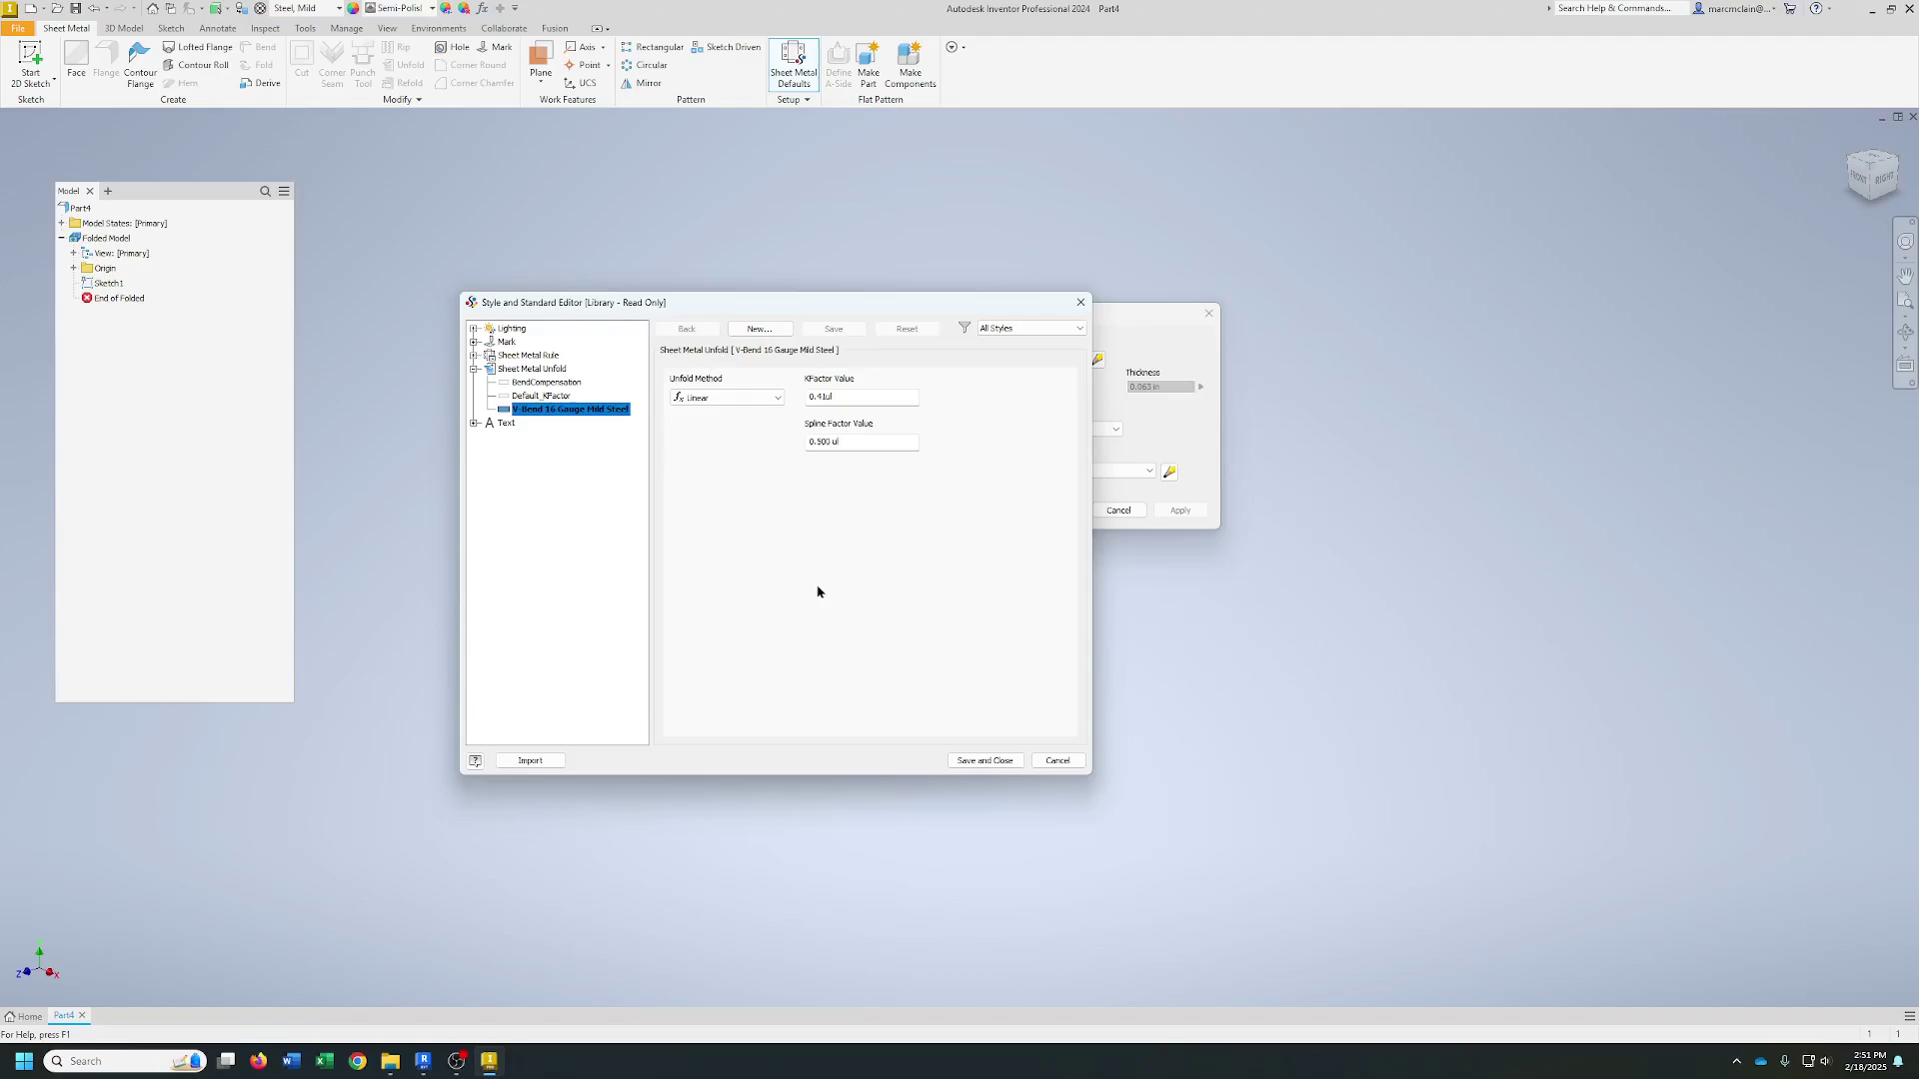
click(985, 761)
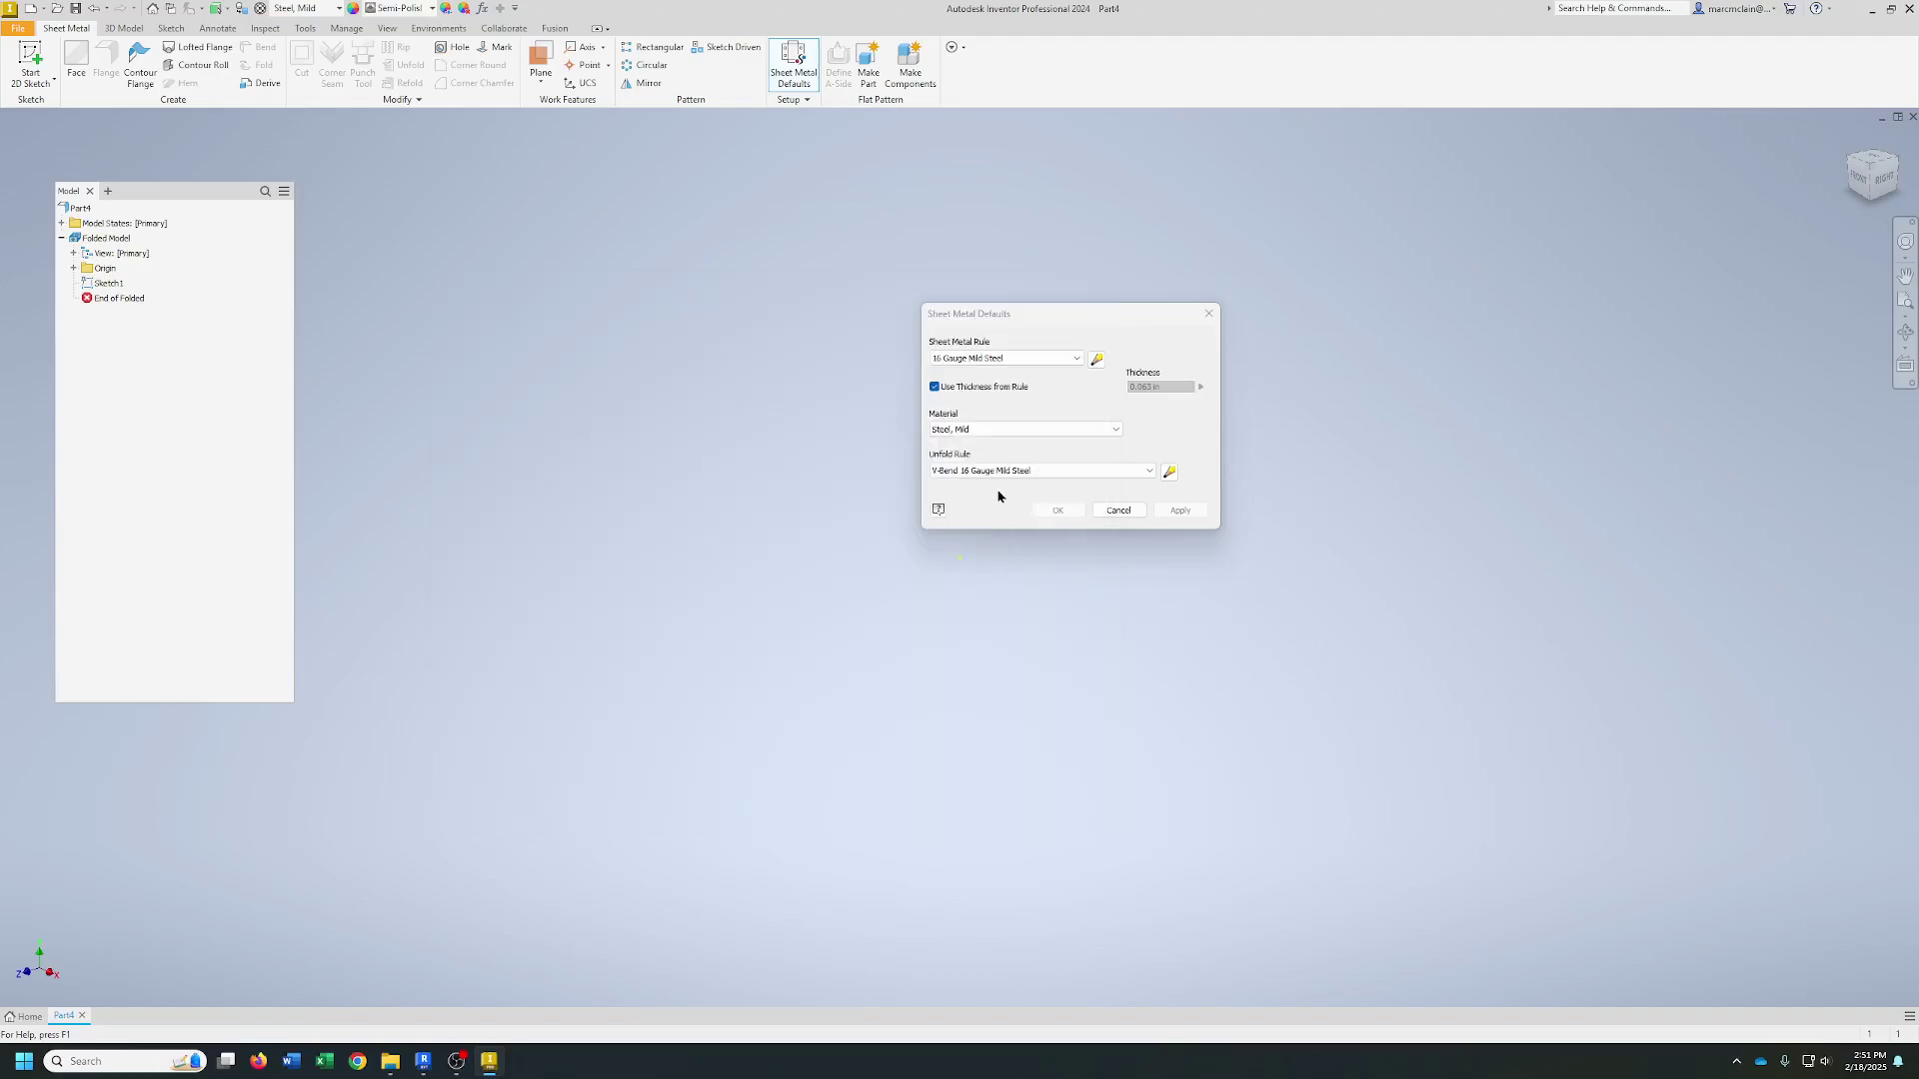
- Set the 16 Gauge Mild Steel rule's bend relief shape to Round and bend radius to Thickness*1.5, save it and leave the sheet metal defaults
click(1097, 360)
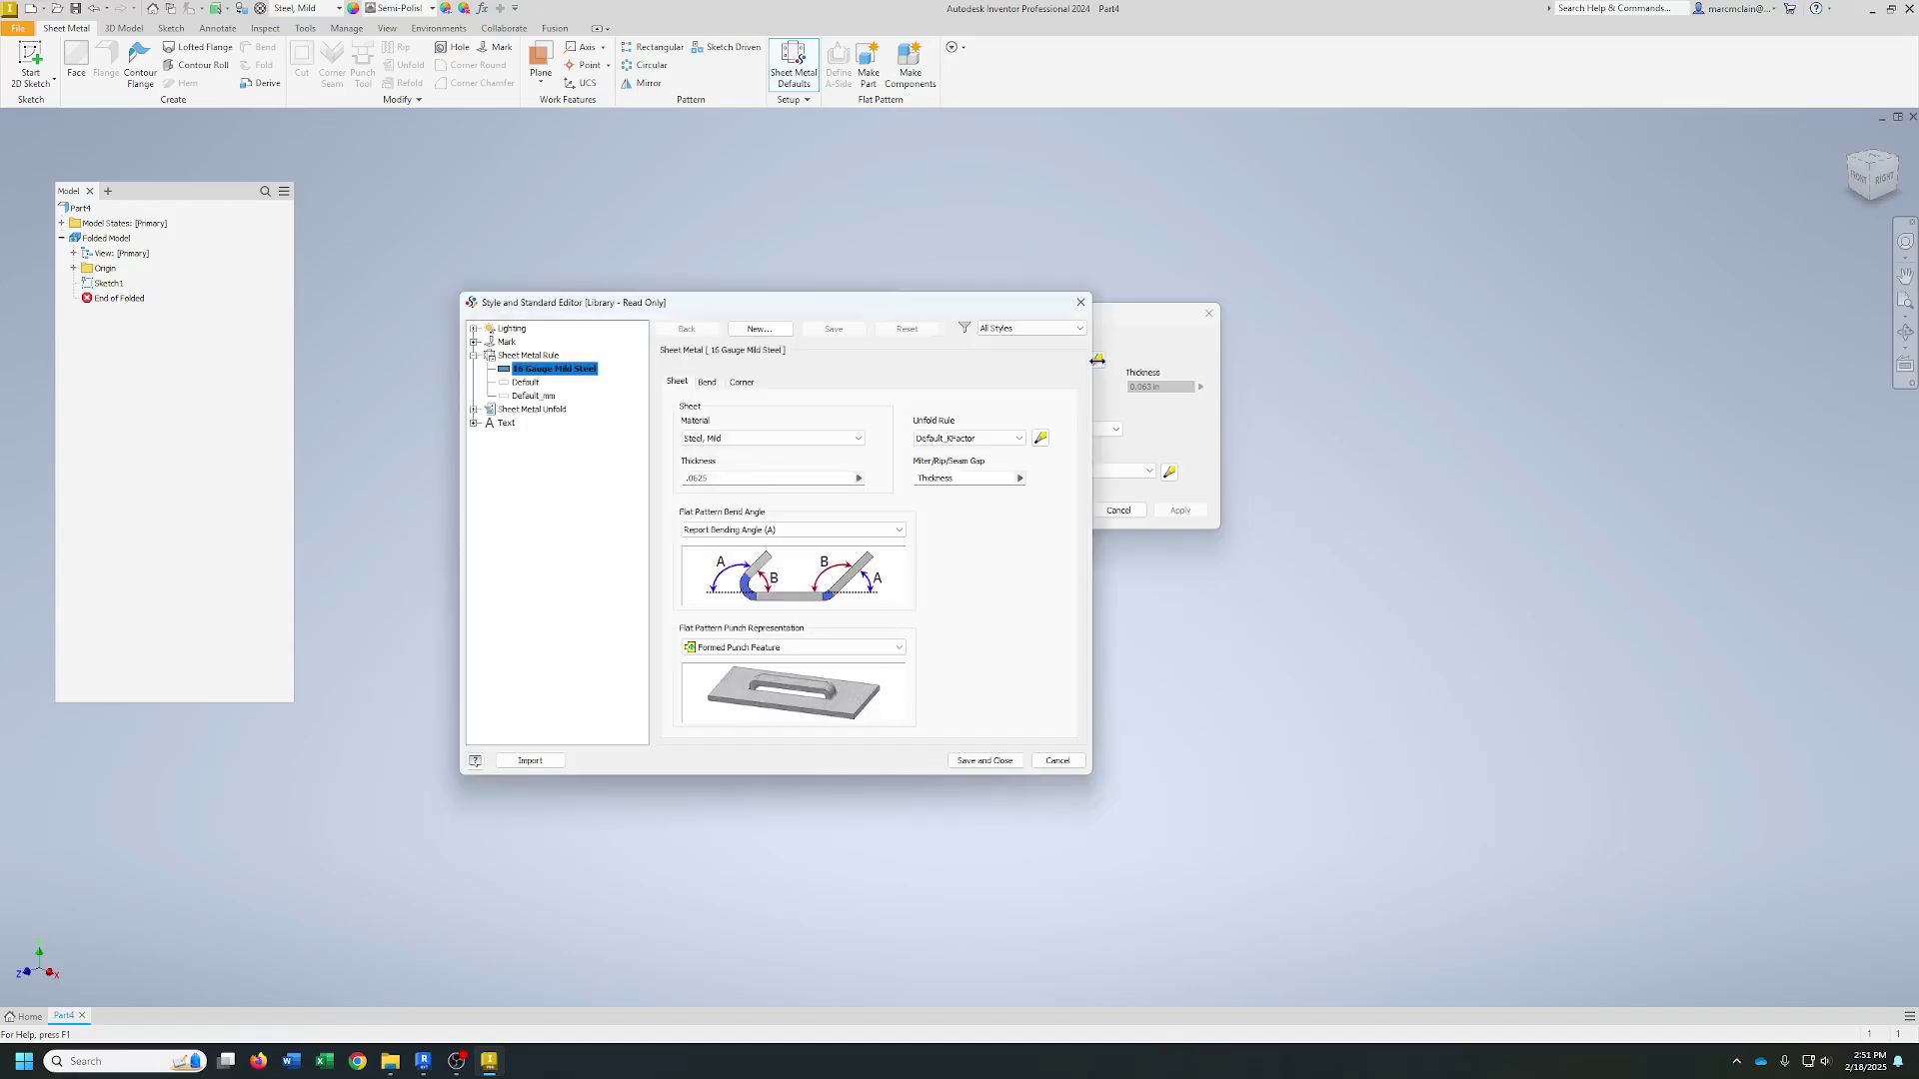
click(707, 383)
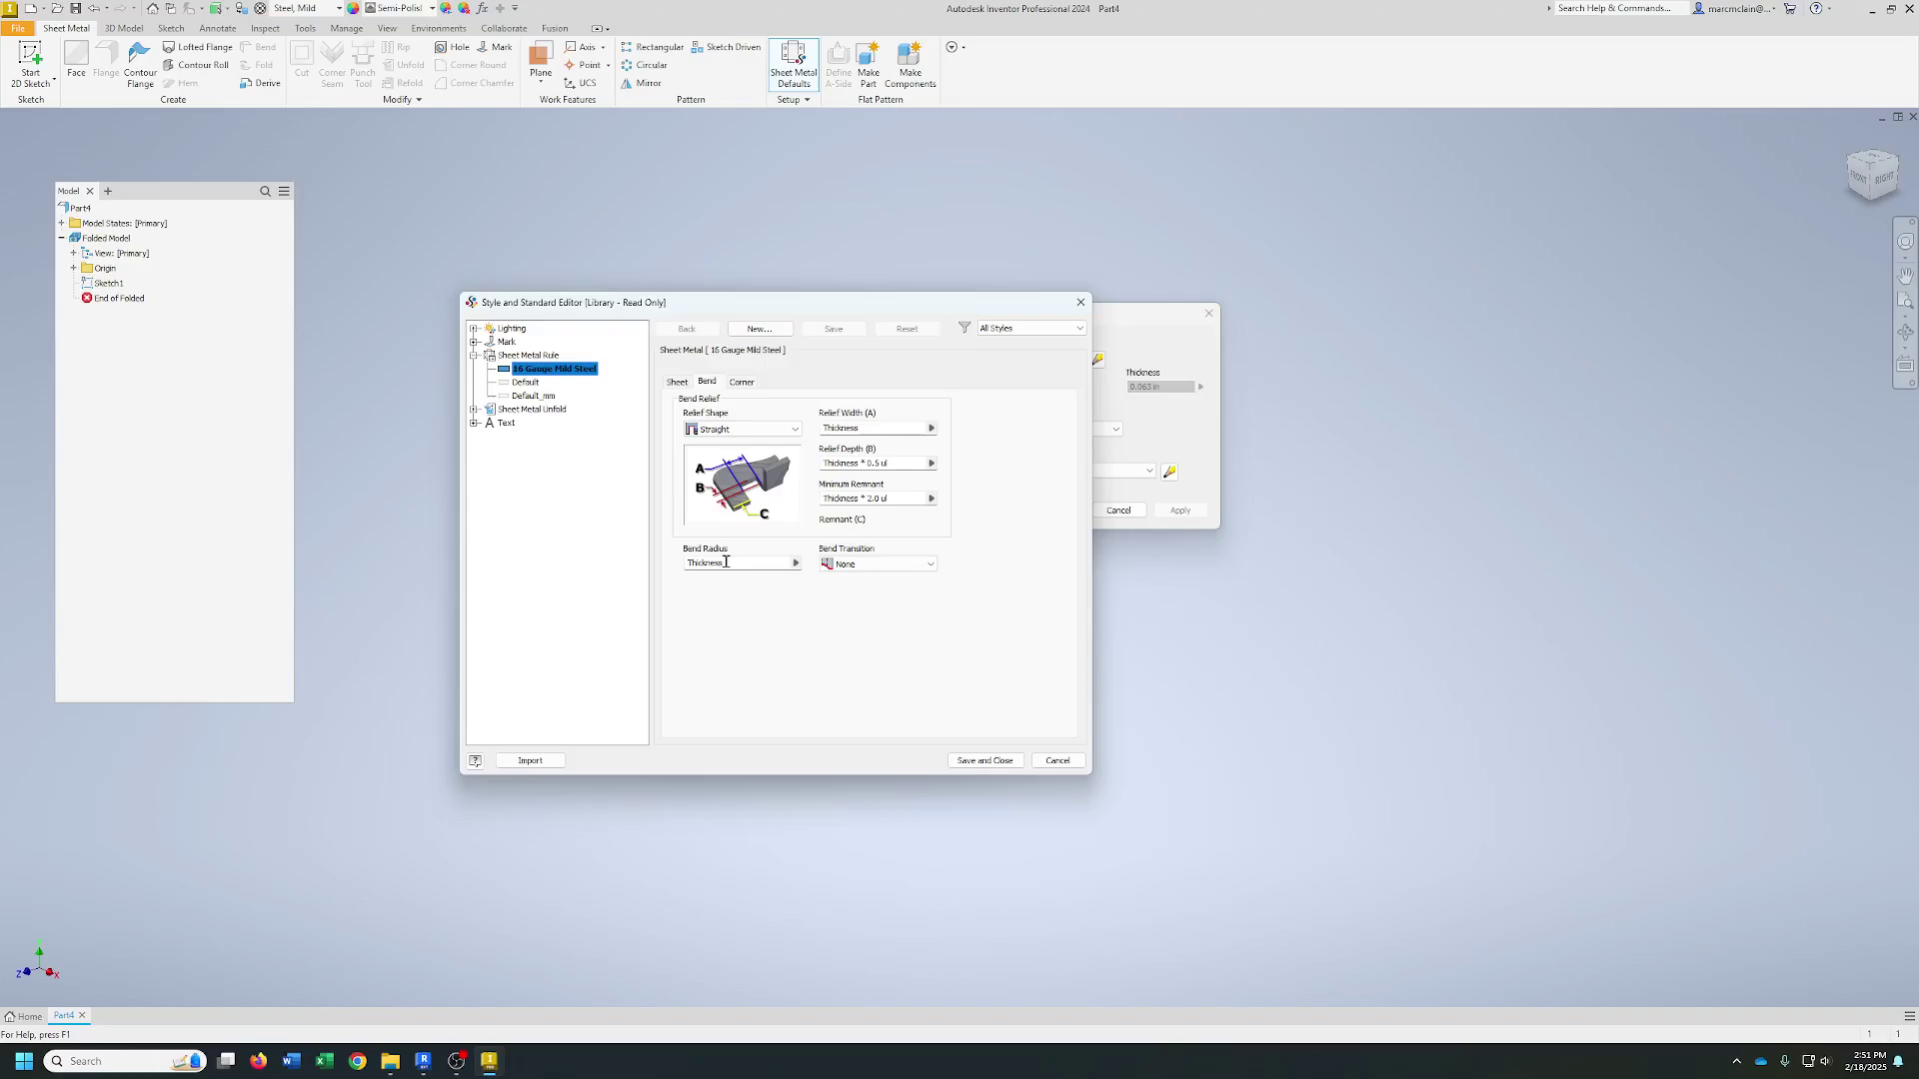
click(745, 430)
click(726, 458)
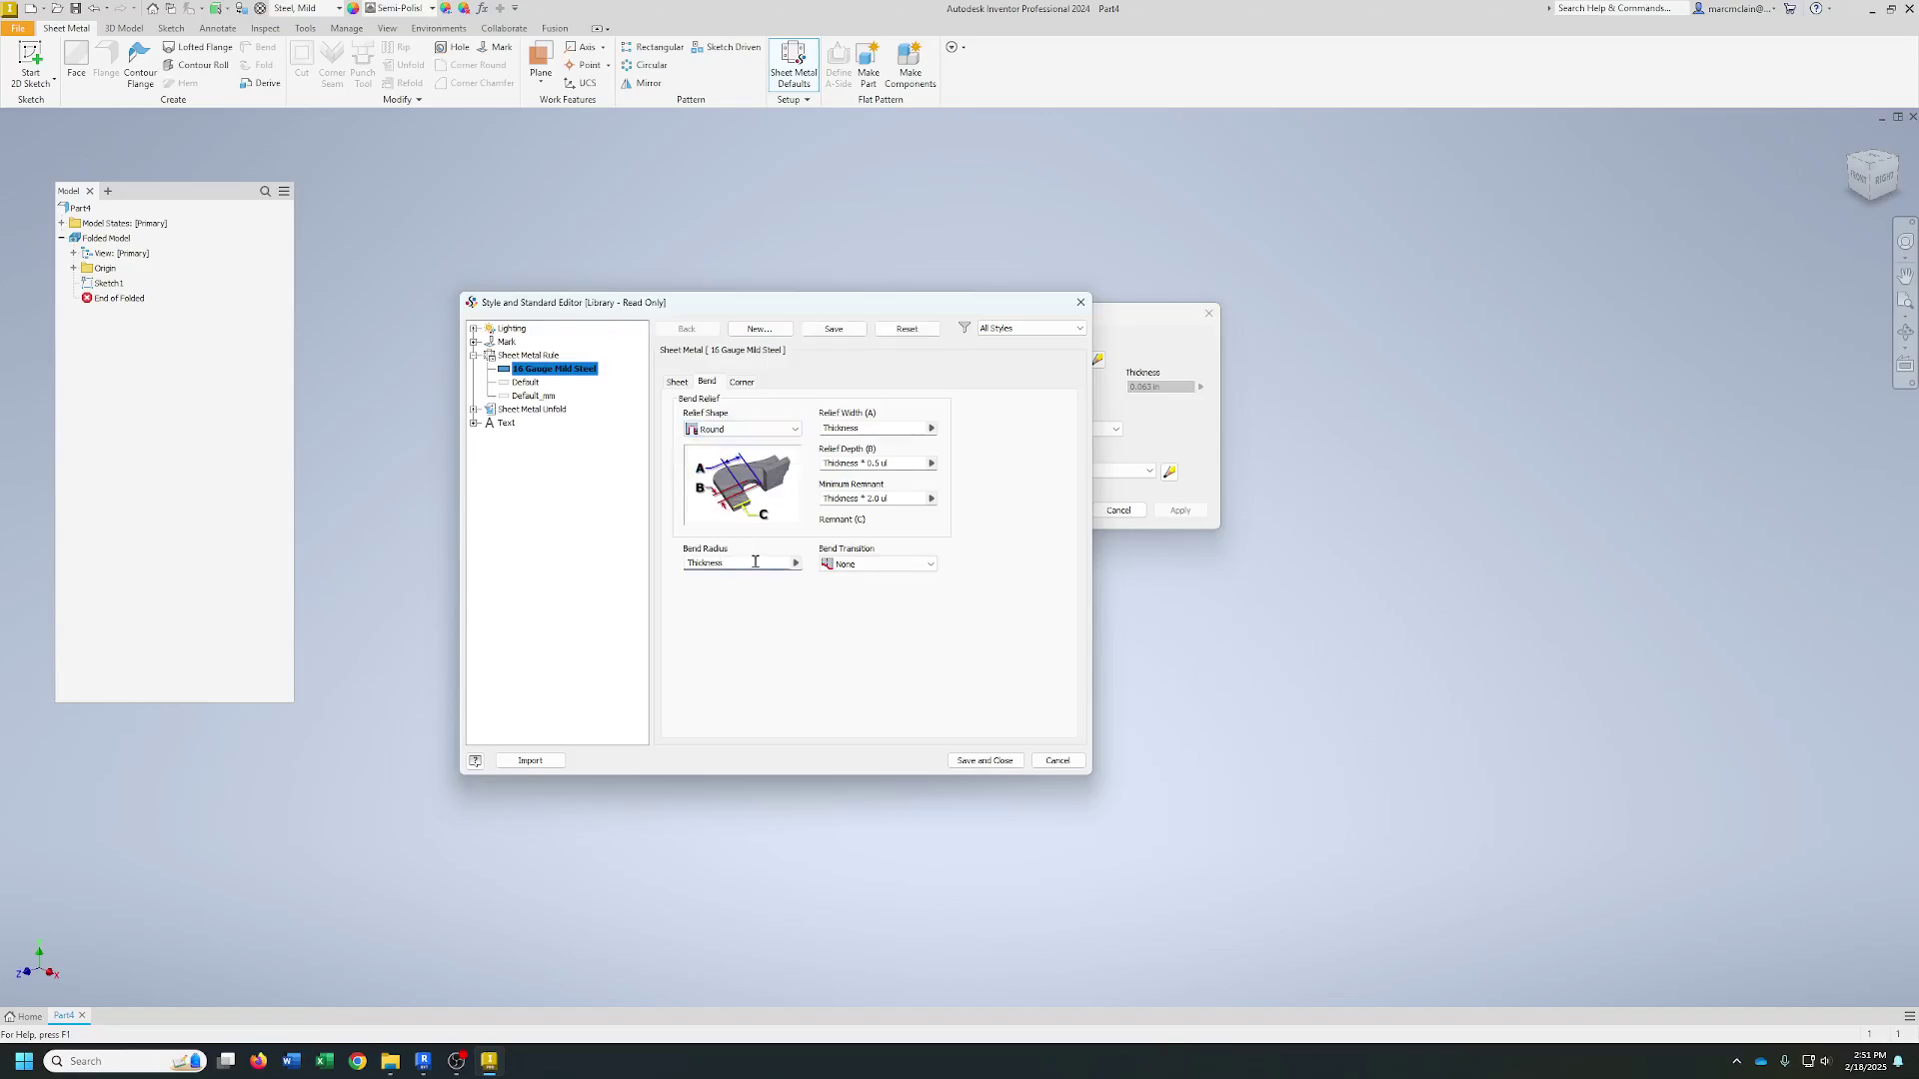
click(756, 561)
text(*)
click(967, 558)
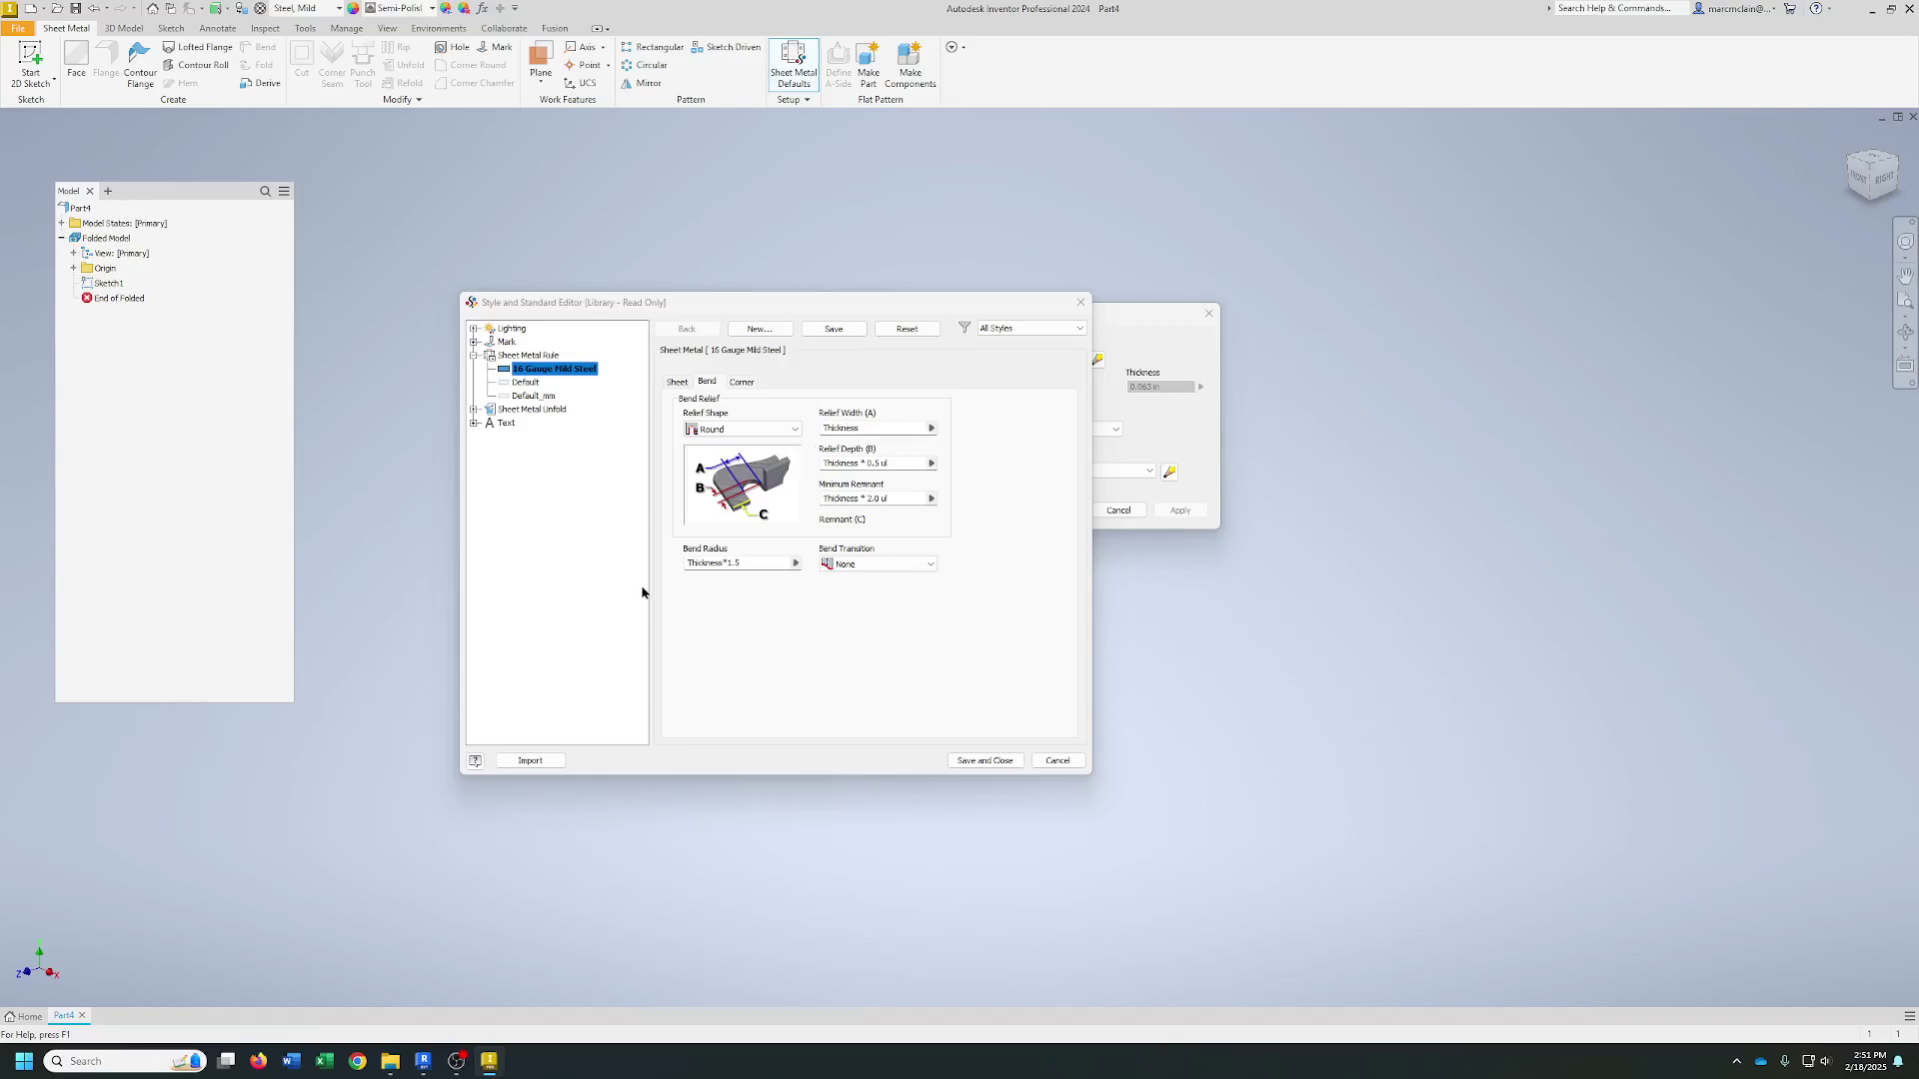
click(982, 762)
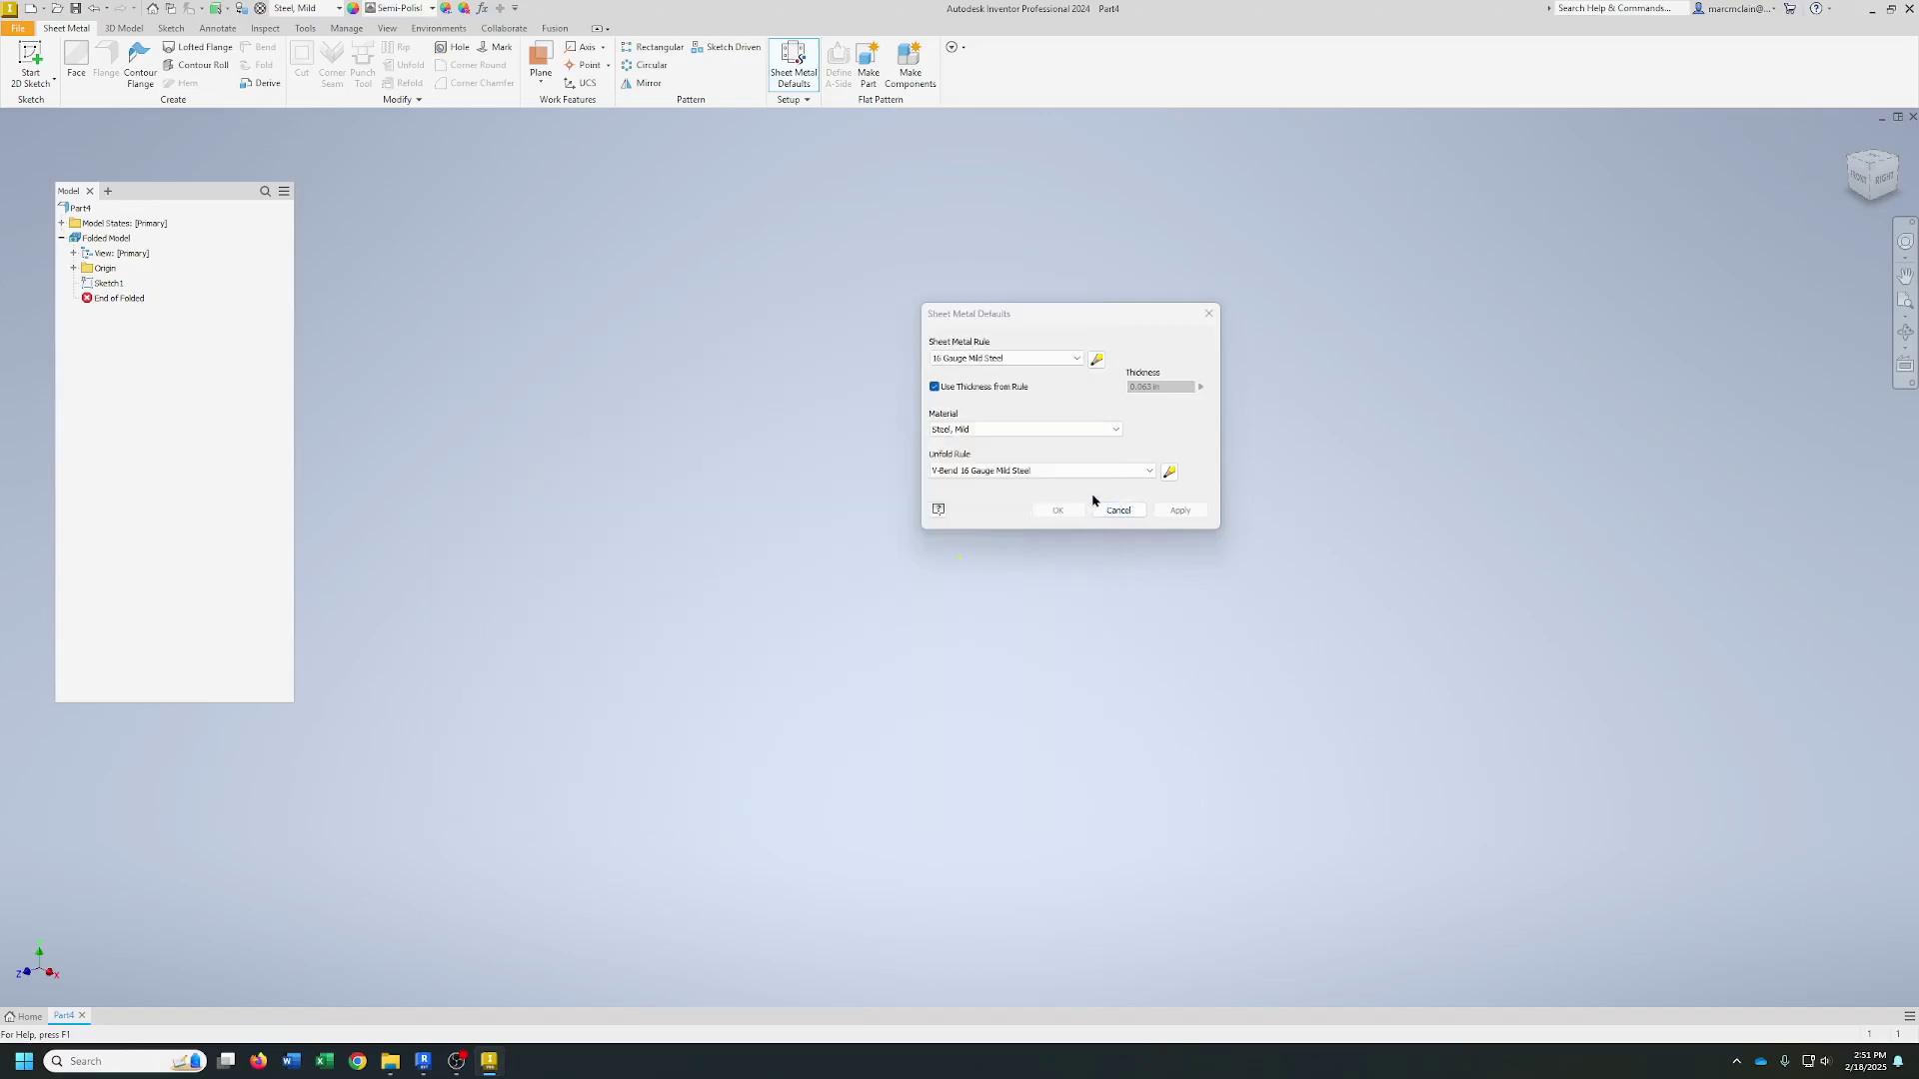
click(1114, 512)
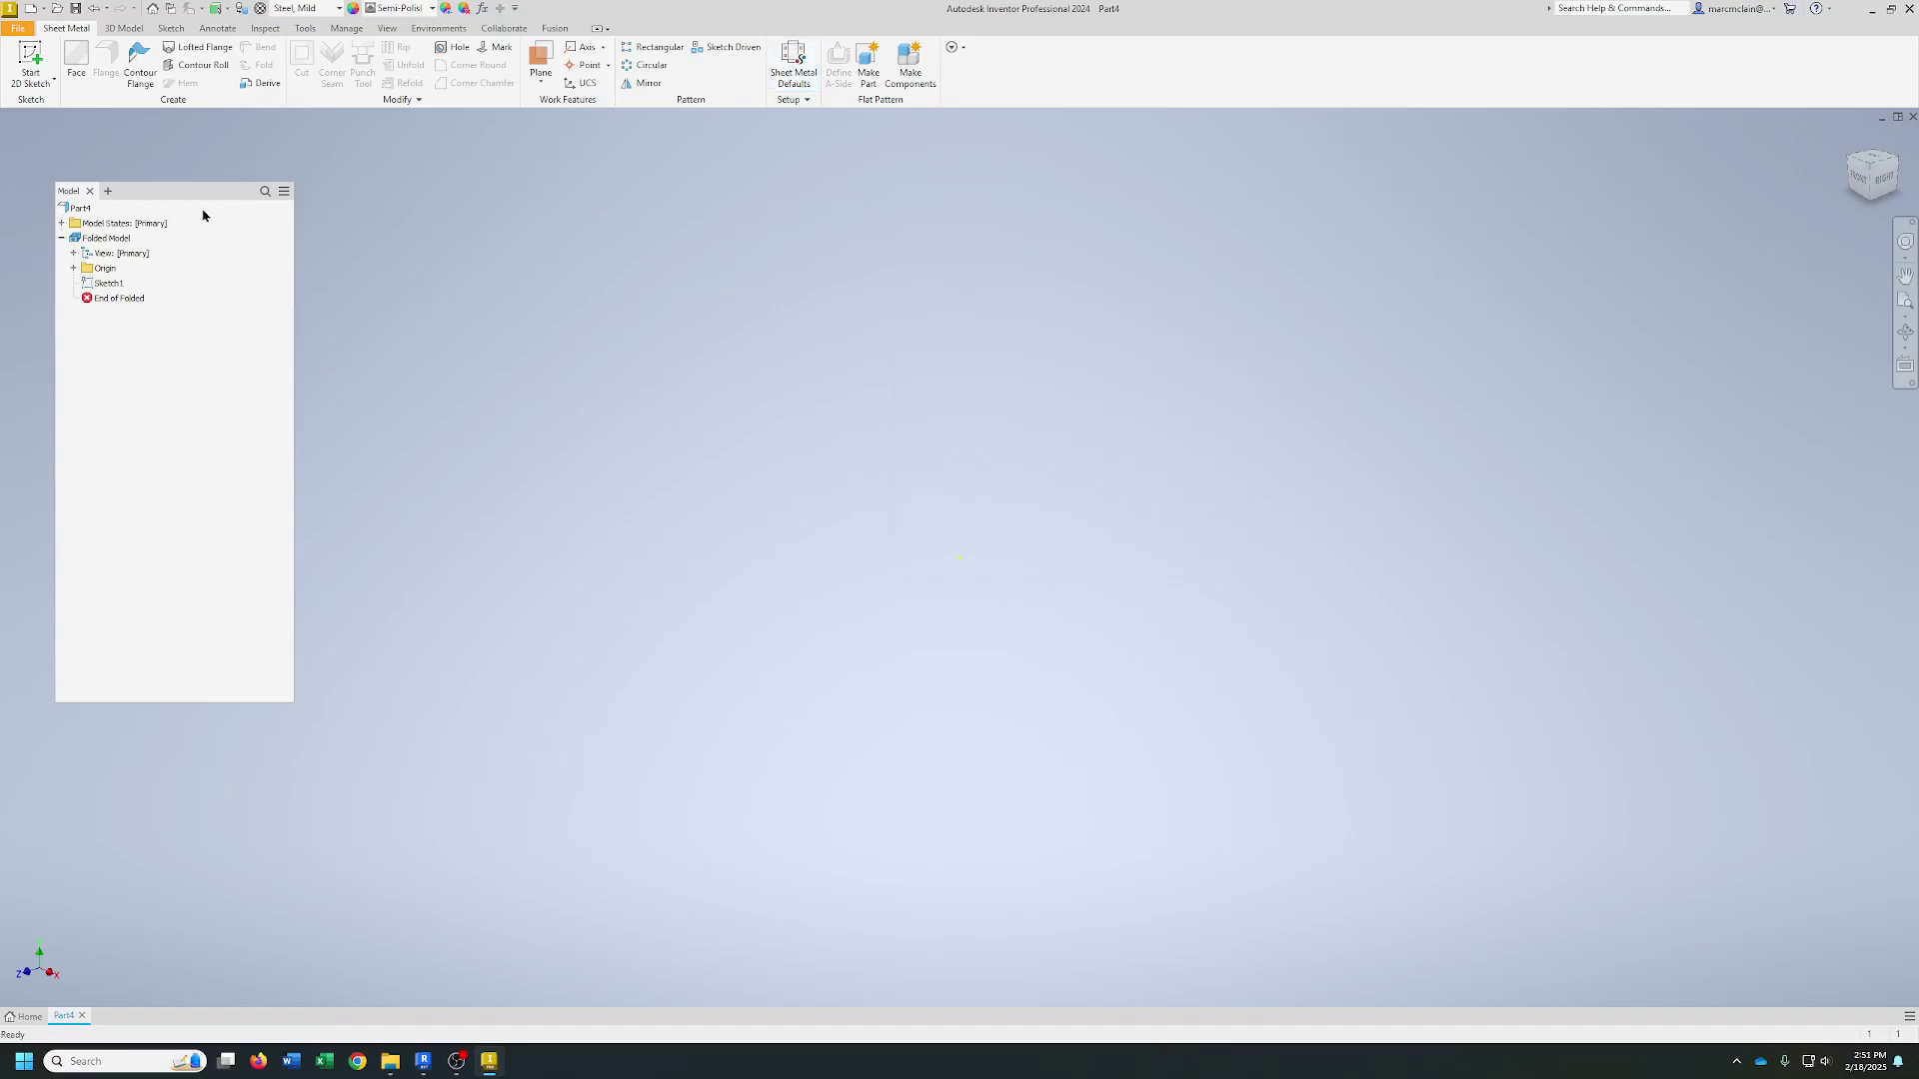
- Reopen the existing sketch for editing and draw a circle with a .750 in diameter centred on the origin
right_click(112, 284)
click(151, 343)
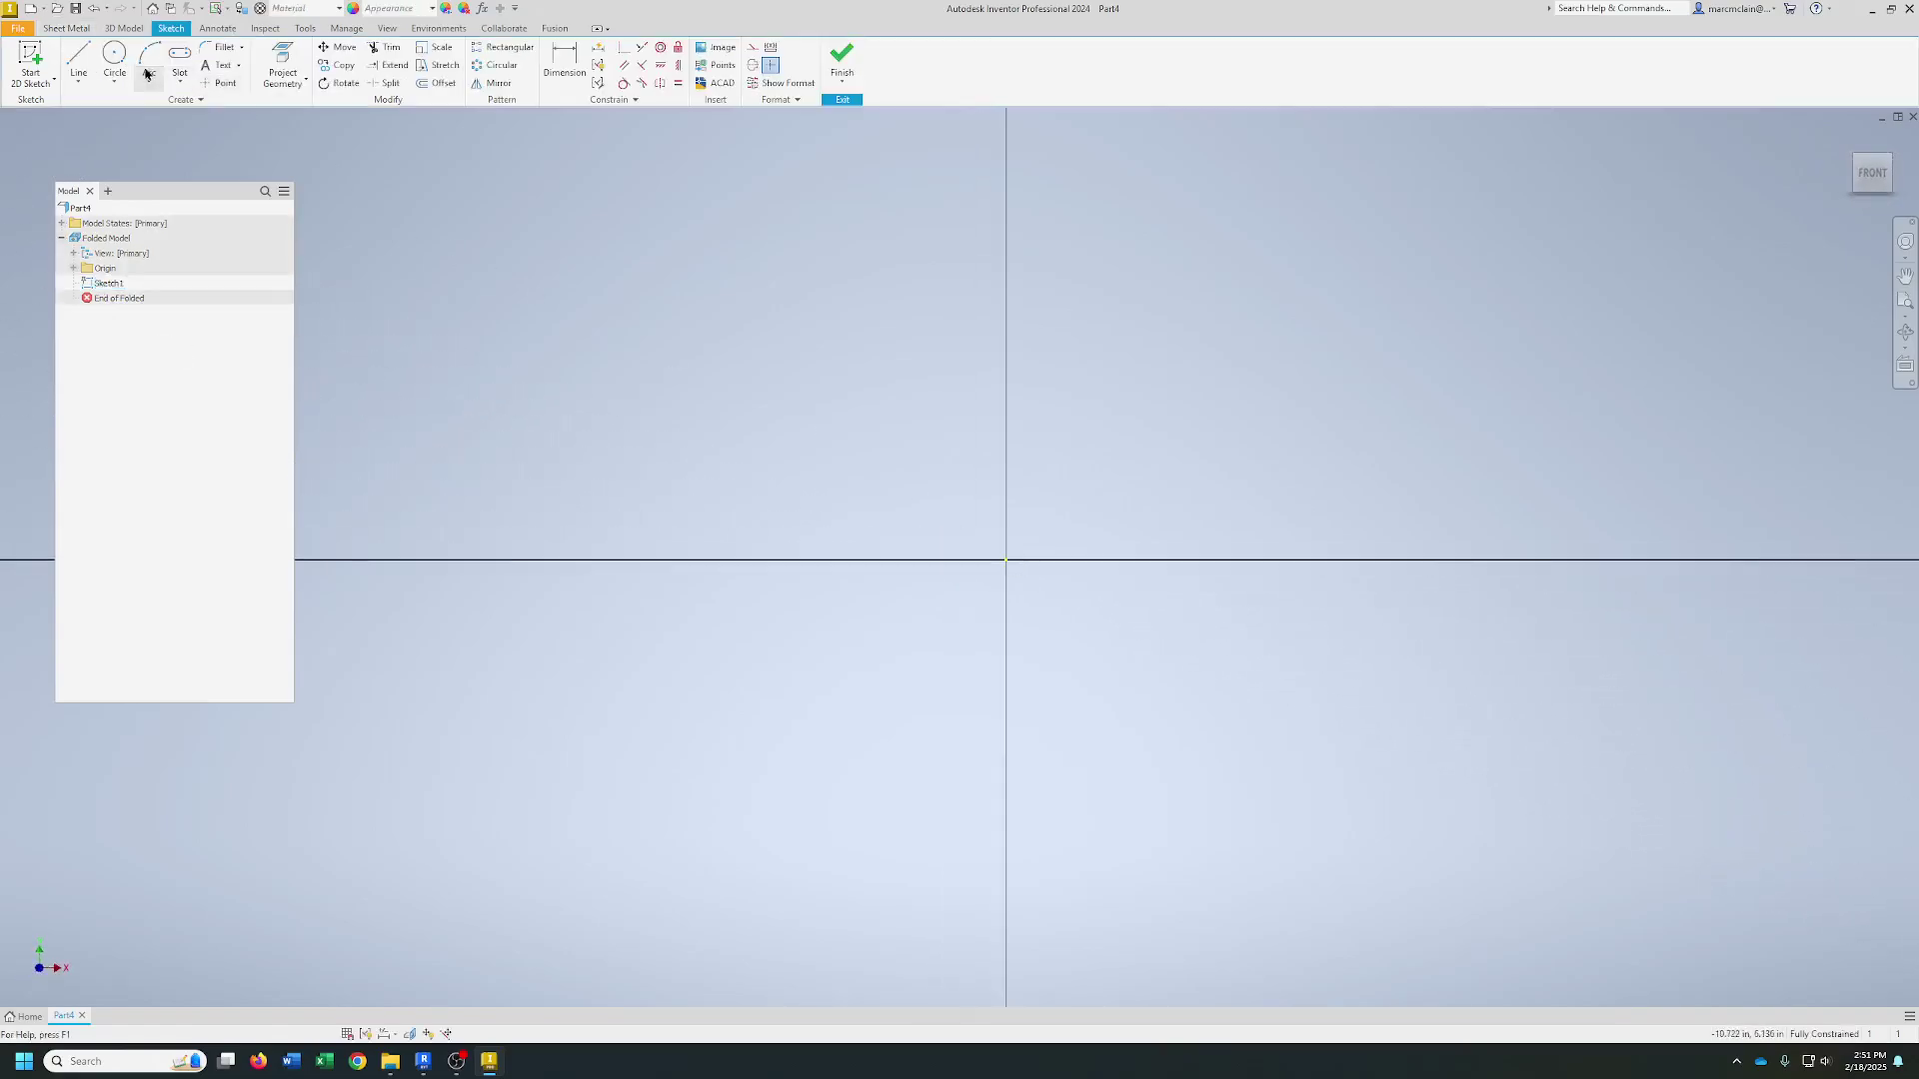
click(115, 58)
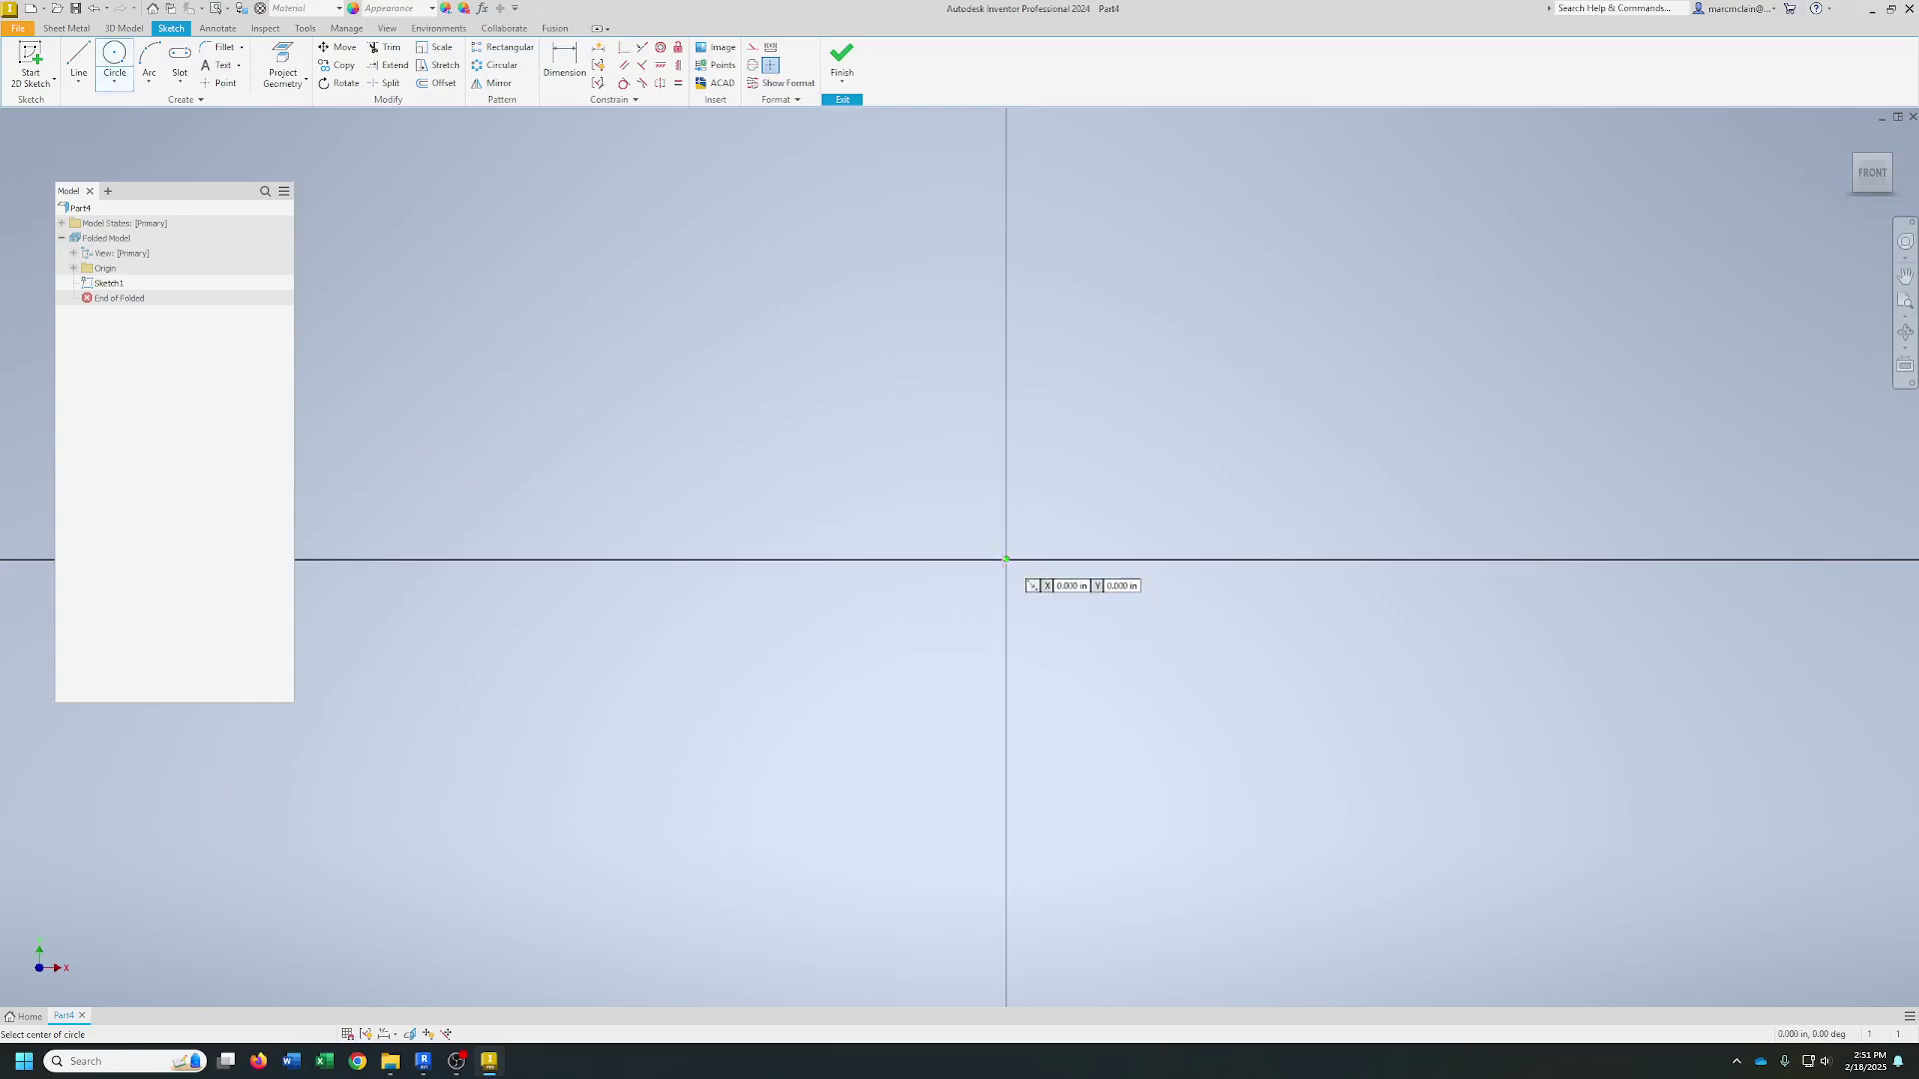
click(1006, 560)
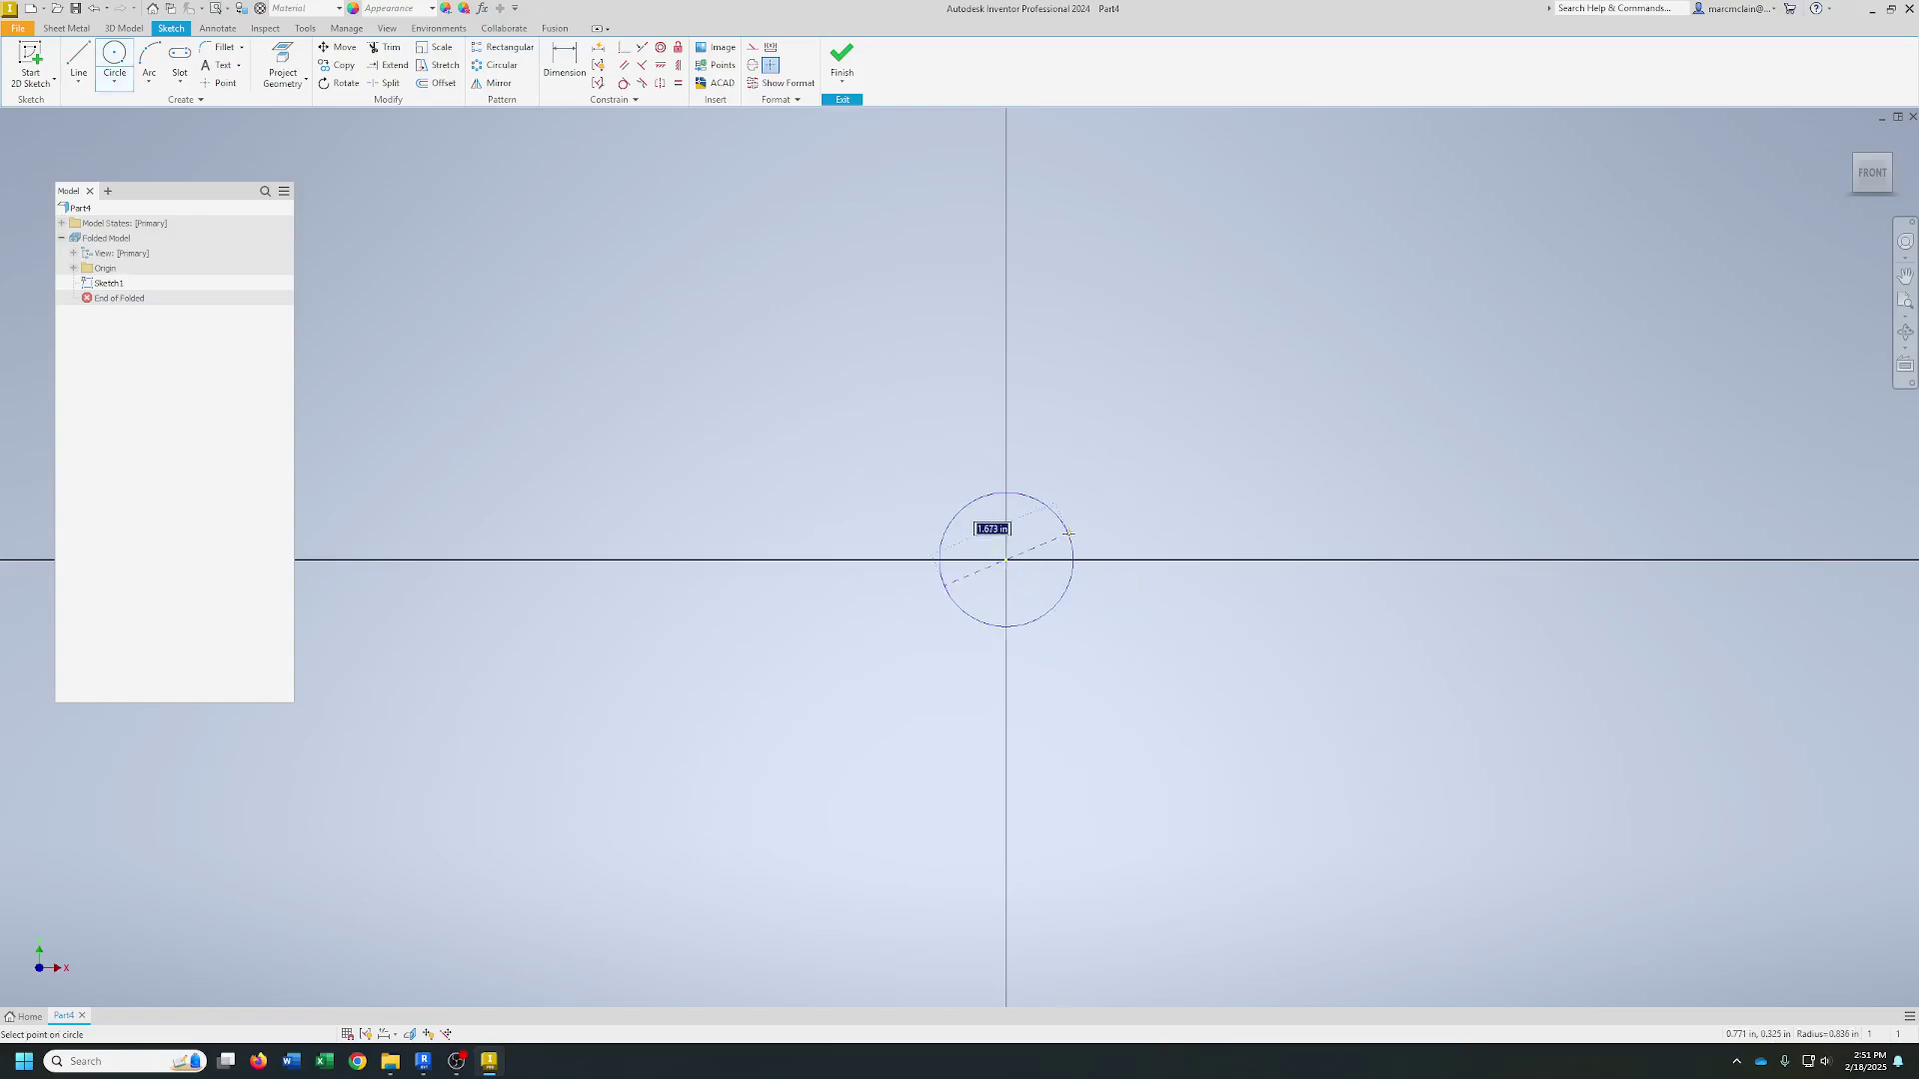
text(.710)
key(BackSpace)
key(BackSpace)
text(50)
key(Return)
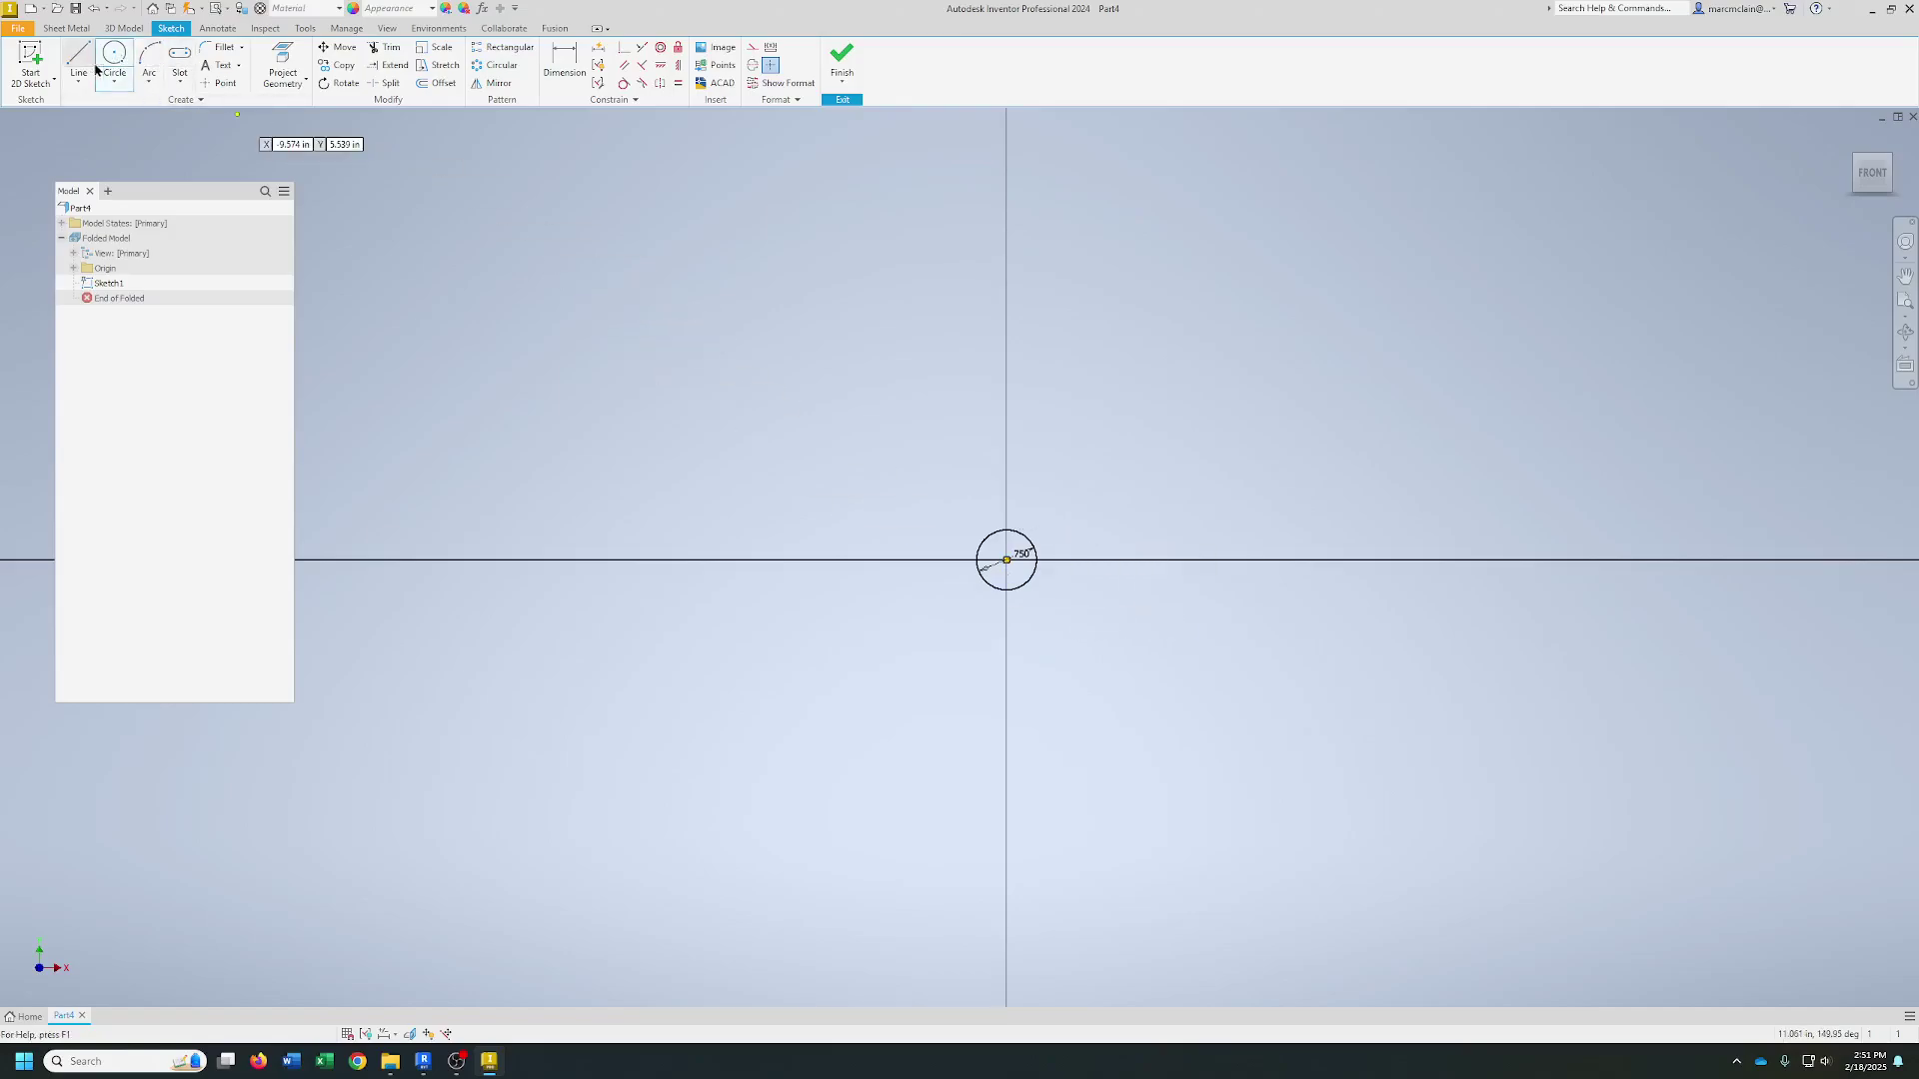
- Draw a two-point rectangle about 1.29 in wide and 1.41 in high around the circle
click(180, 82)
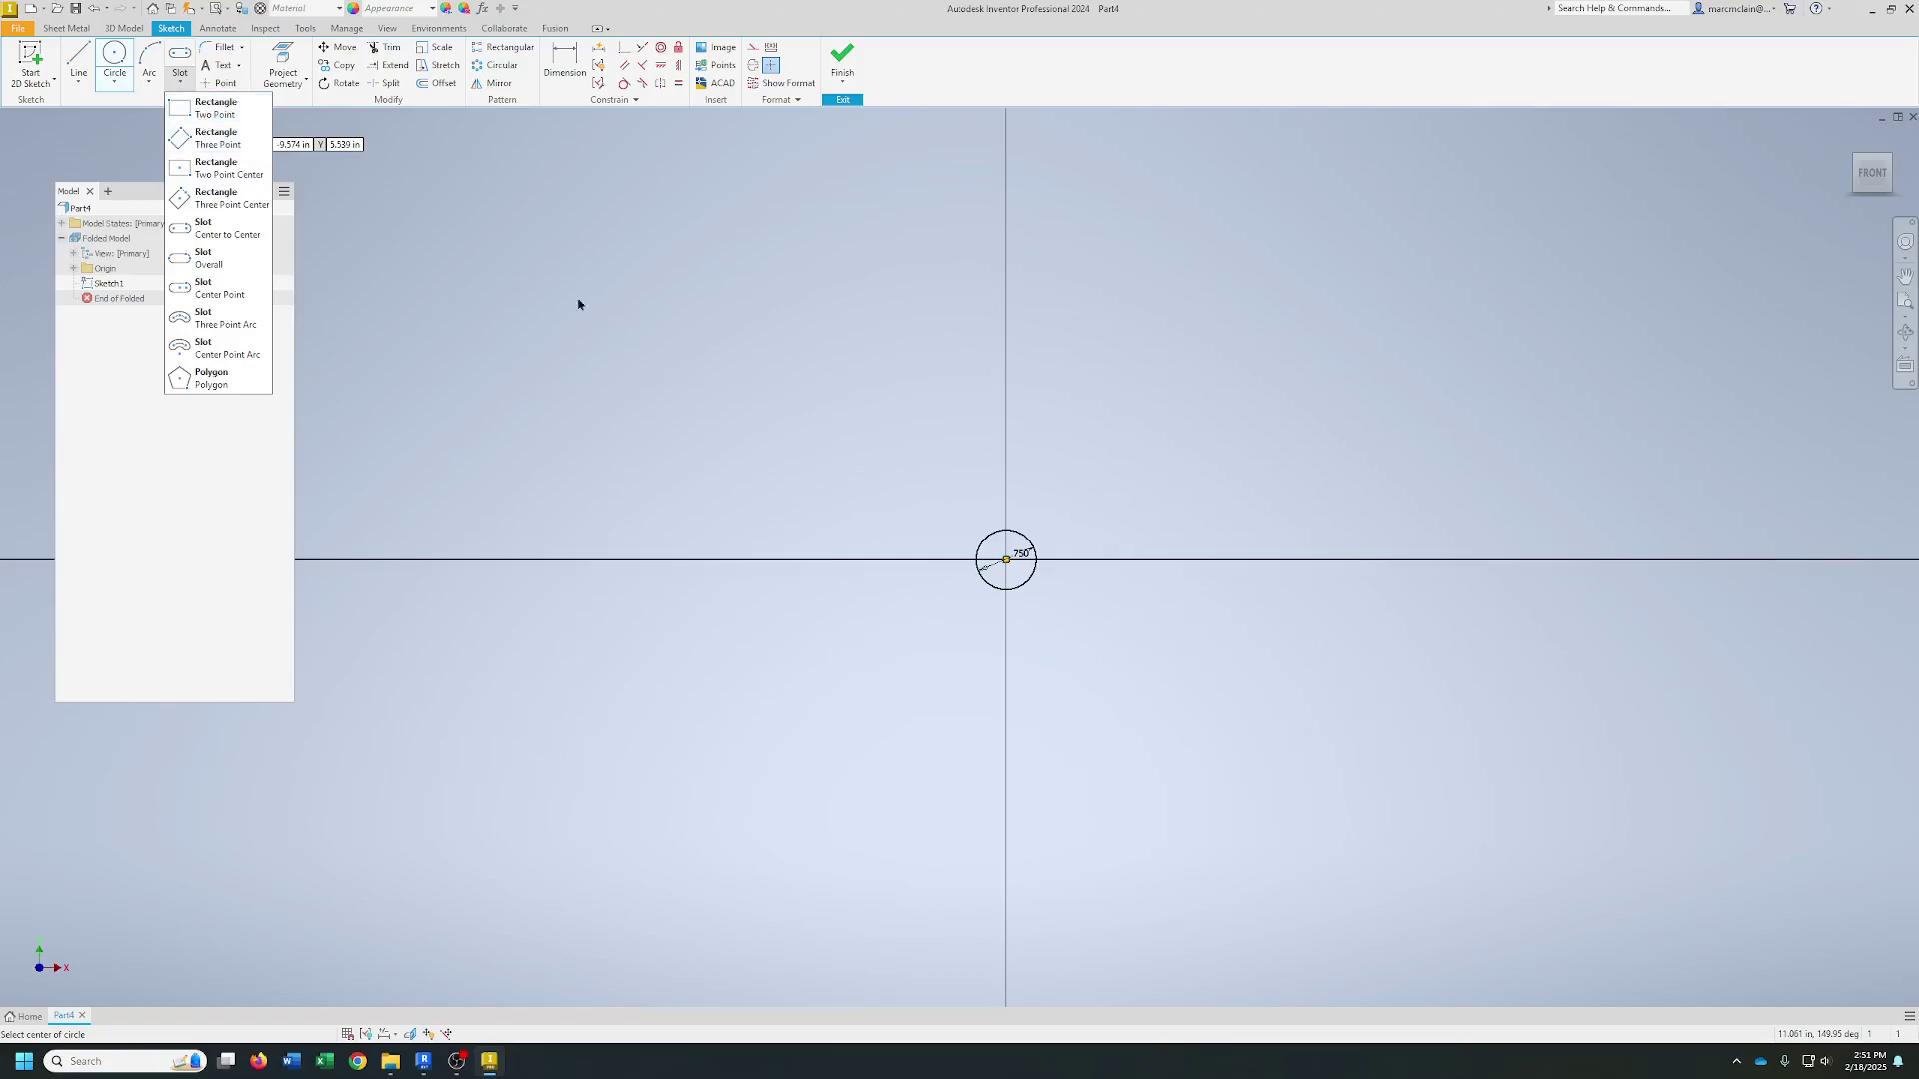
click(943, 482)
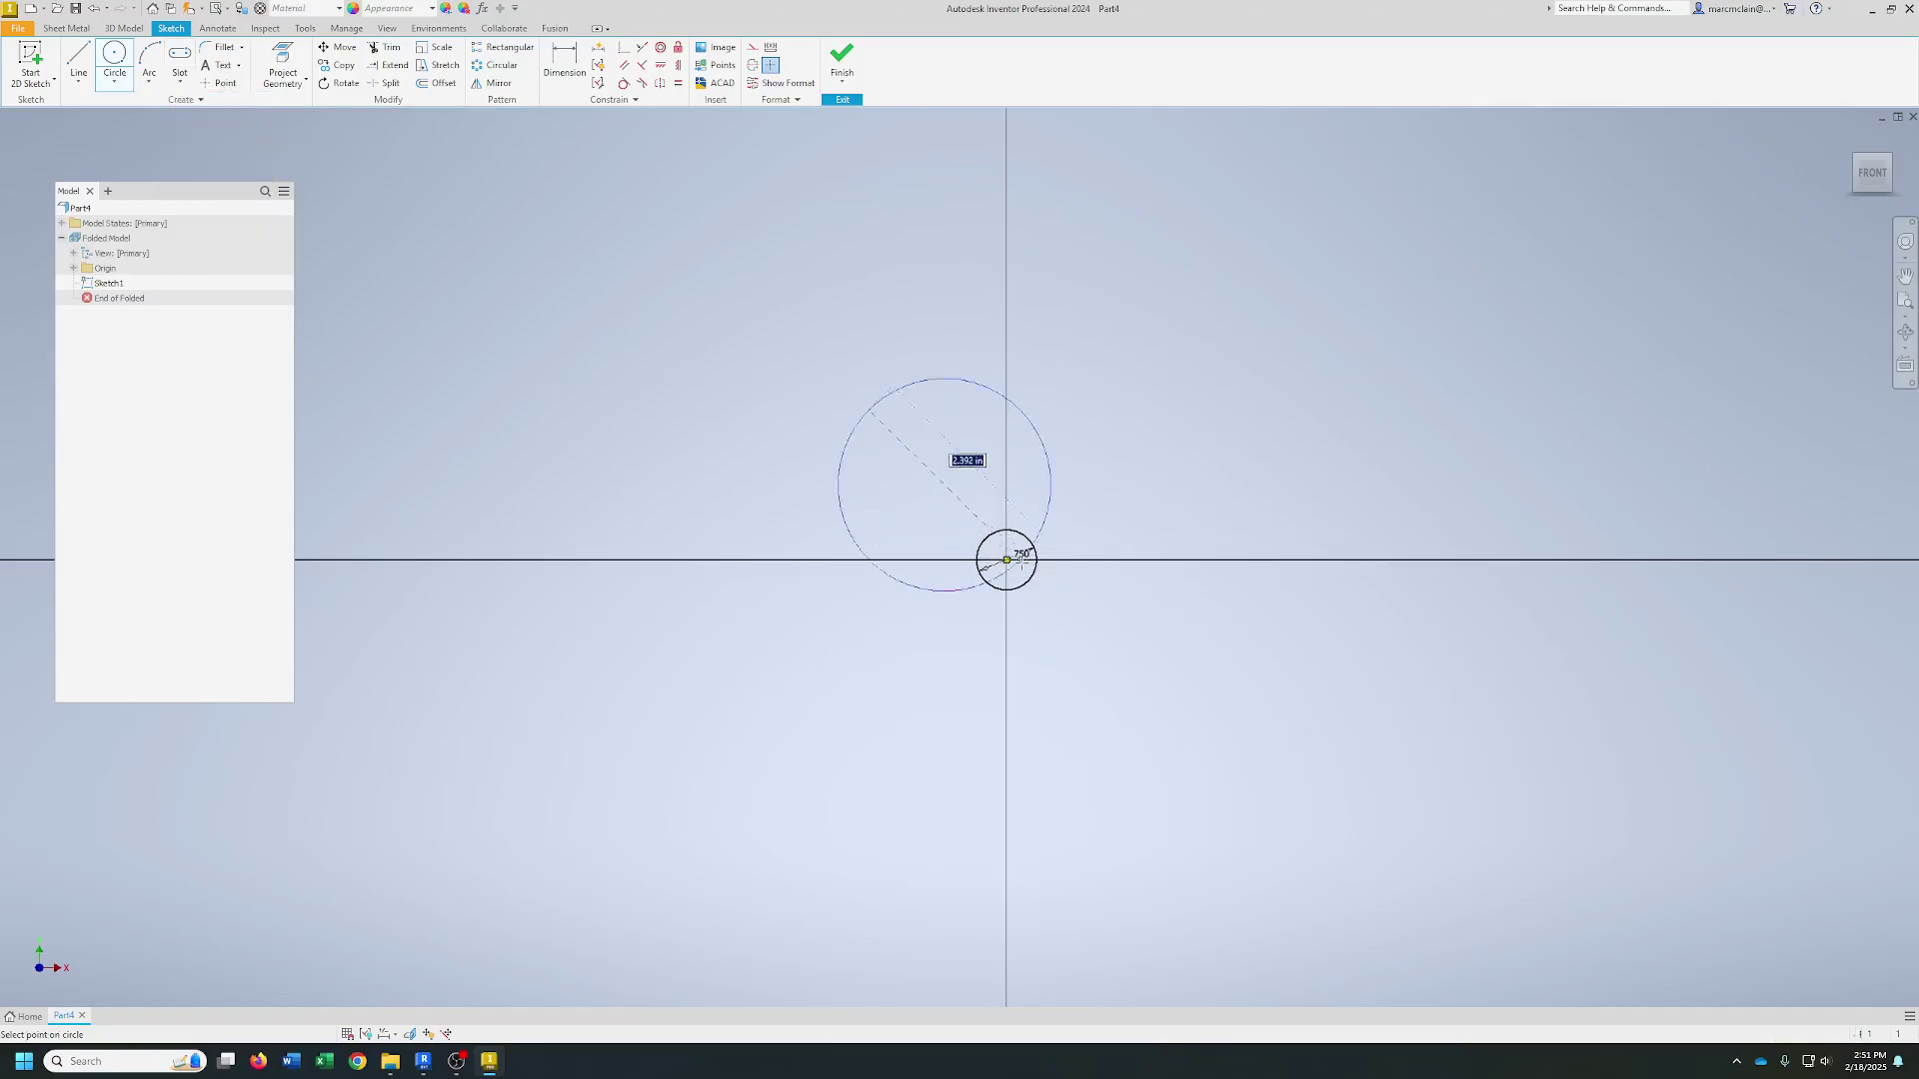
click(180, 82)
click(205, 108)
click(955, 506)
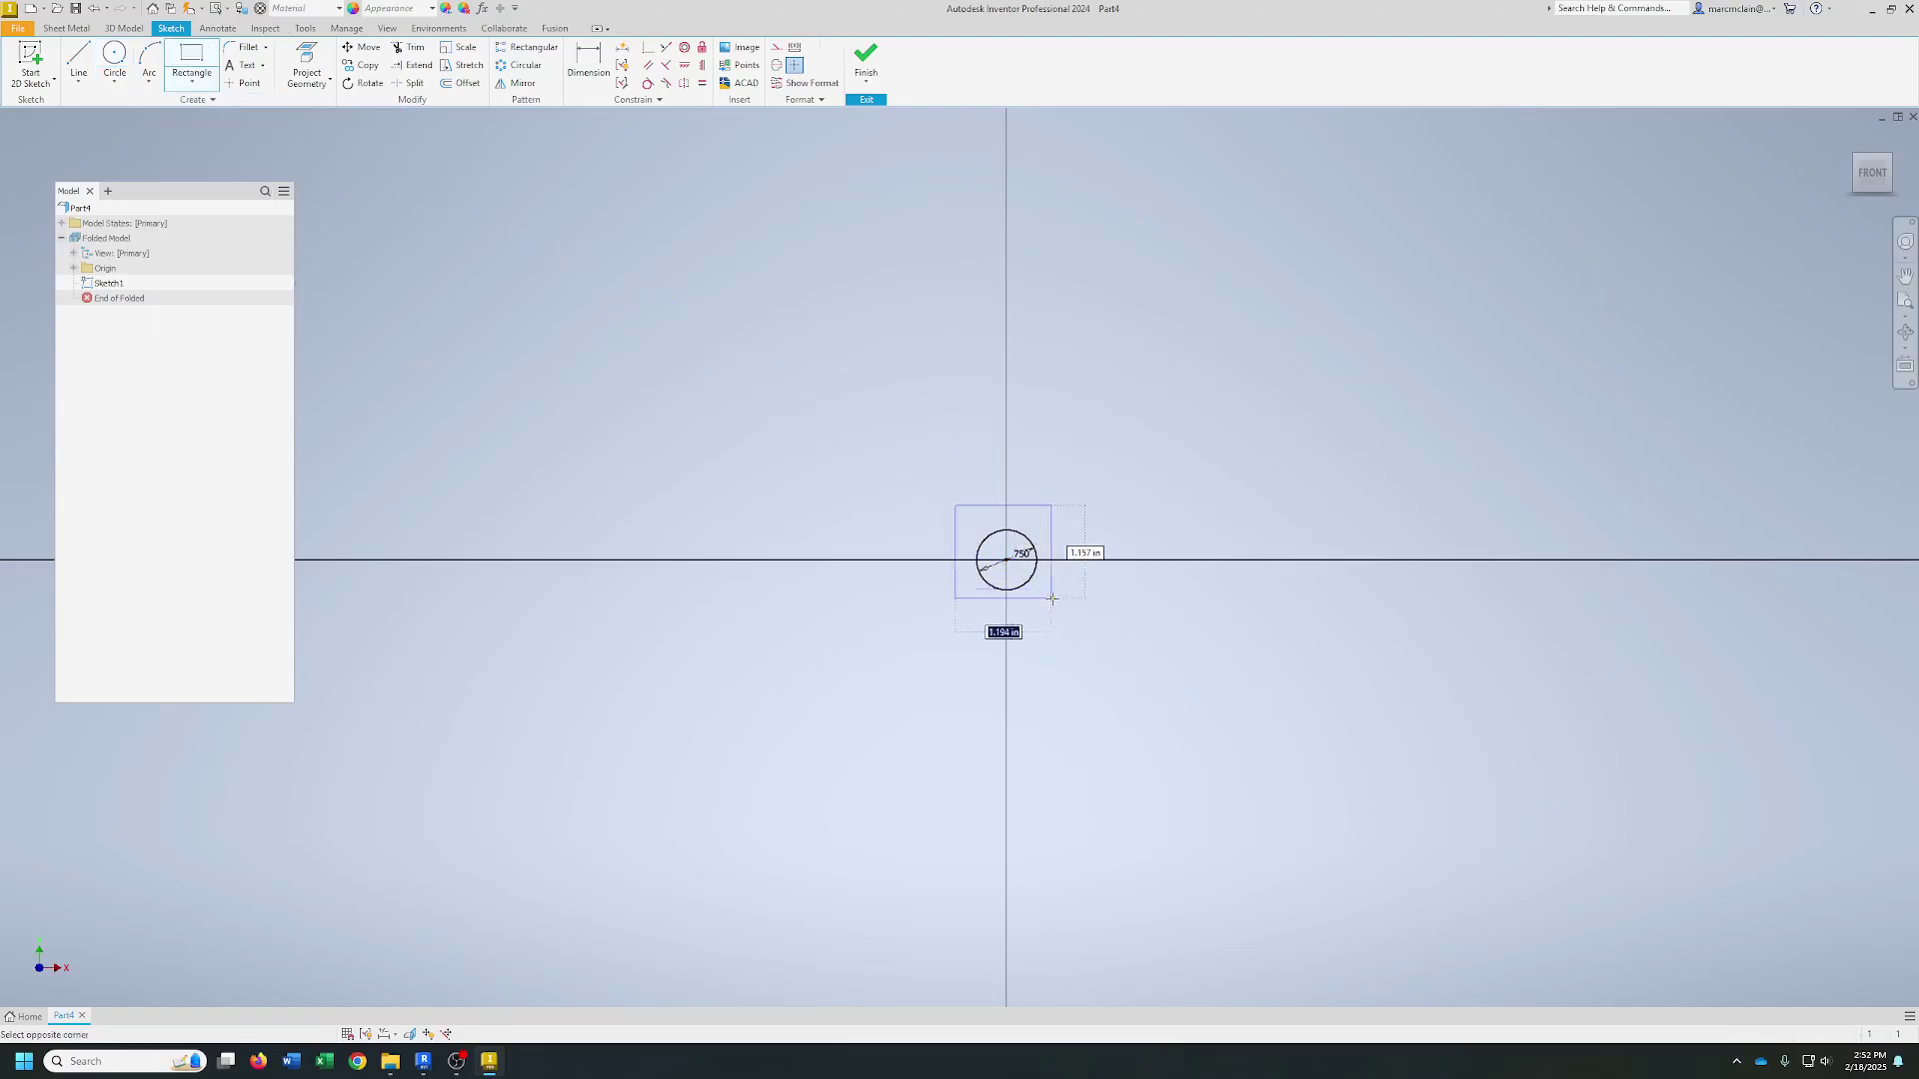
click(1059, 618)
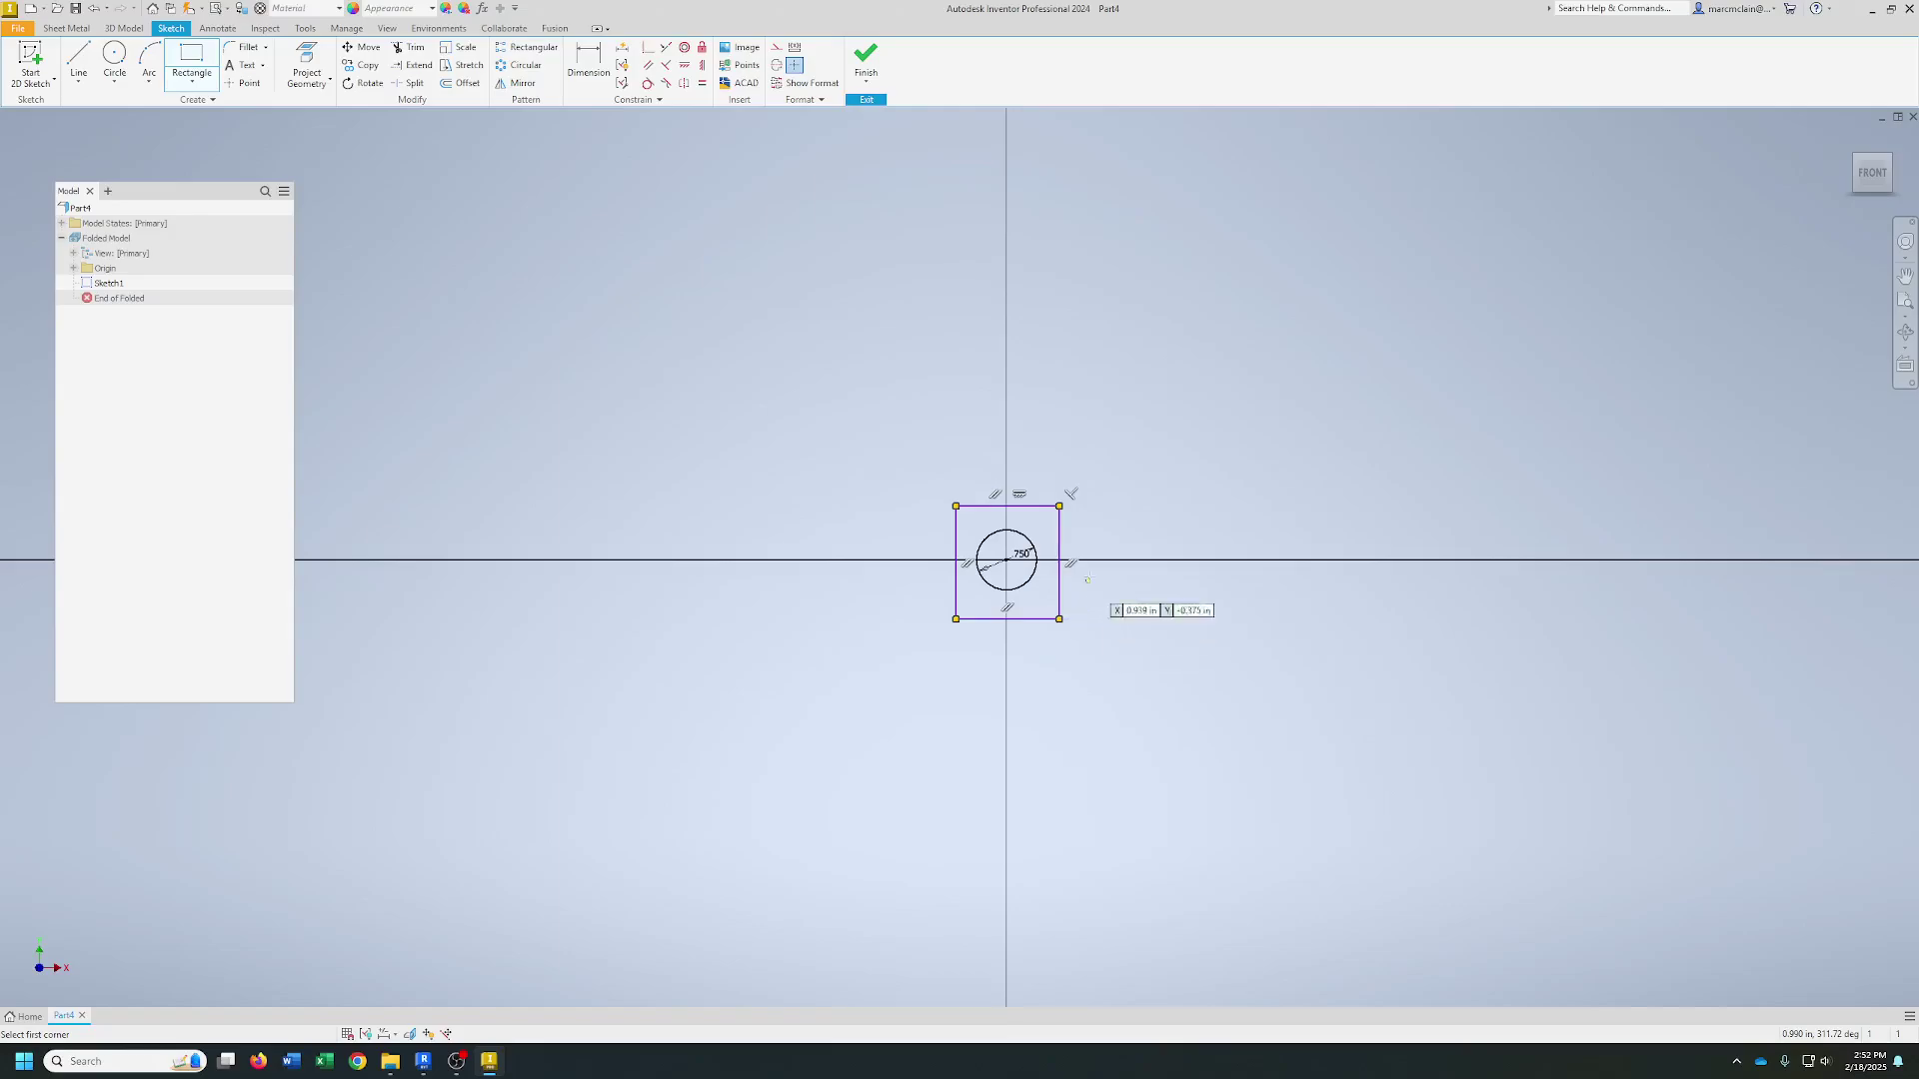
- Dimension the horizontal distance from the rectangle's left edge to the circle's centre as .75 in
click(588, 62)
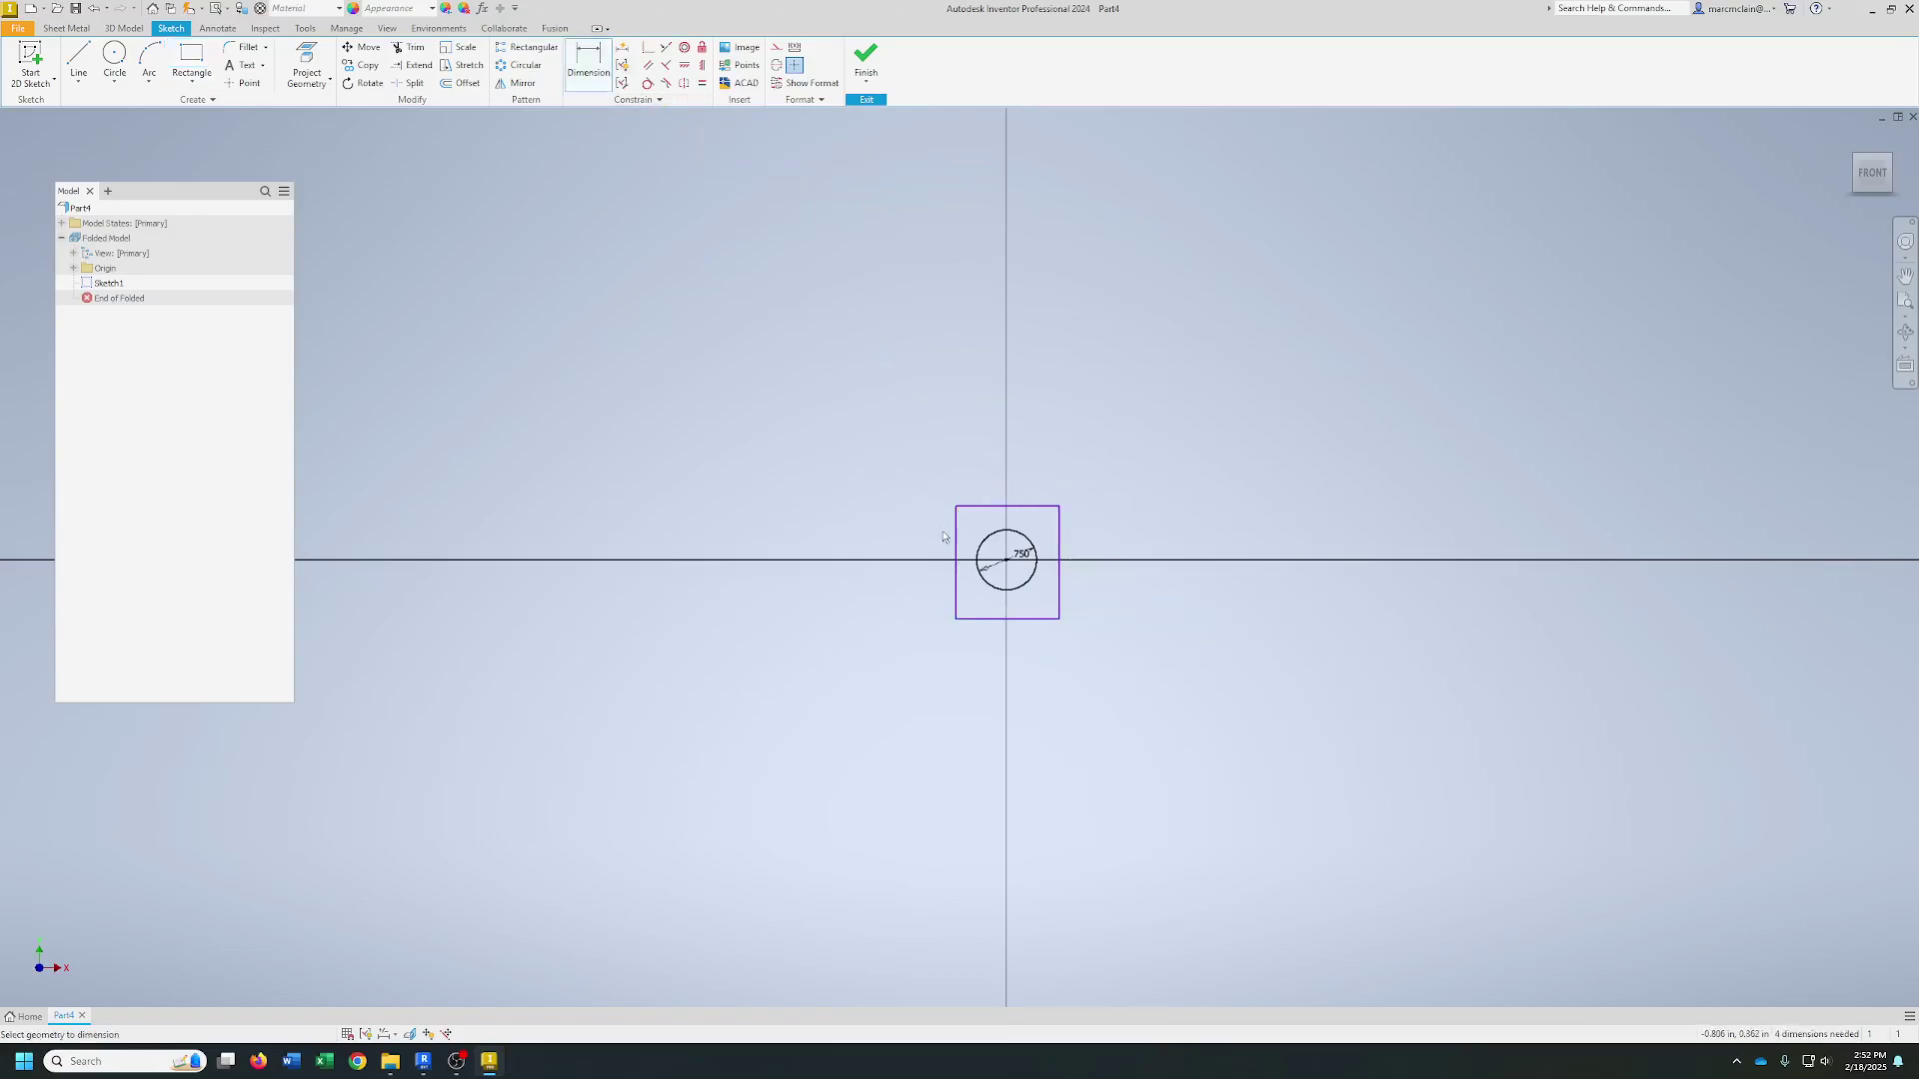
scroll(944, 531, up, 4)
click(972, 559)
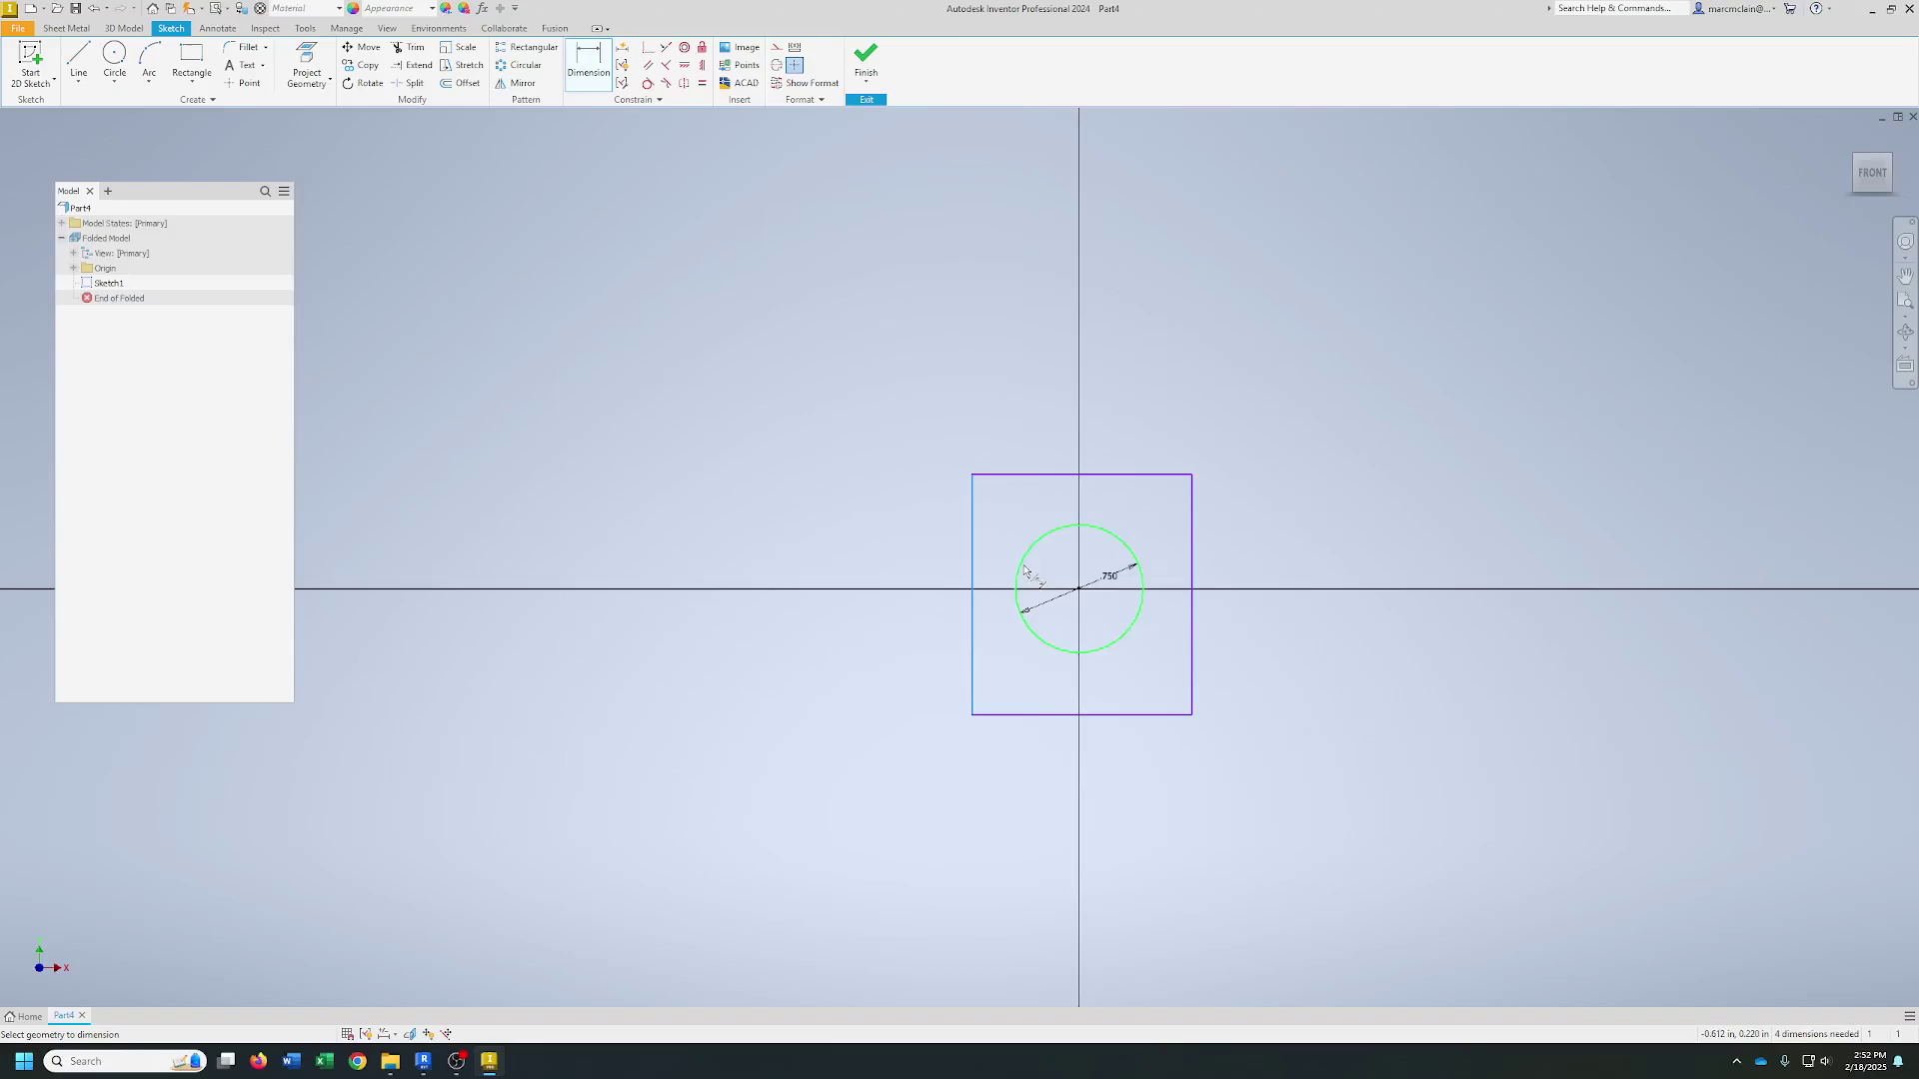
click(1078, 588)
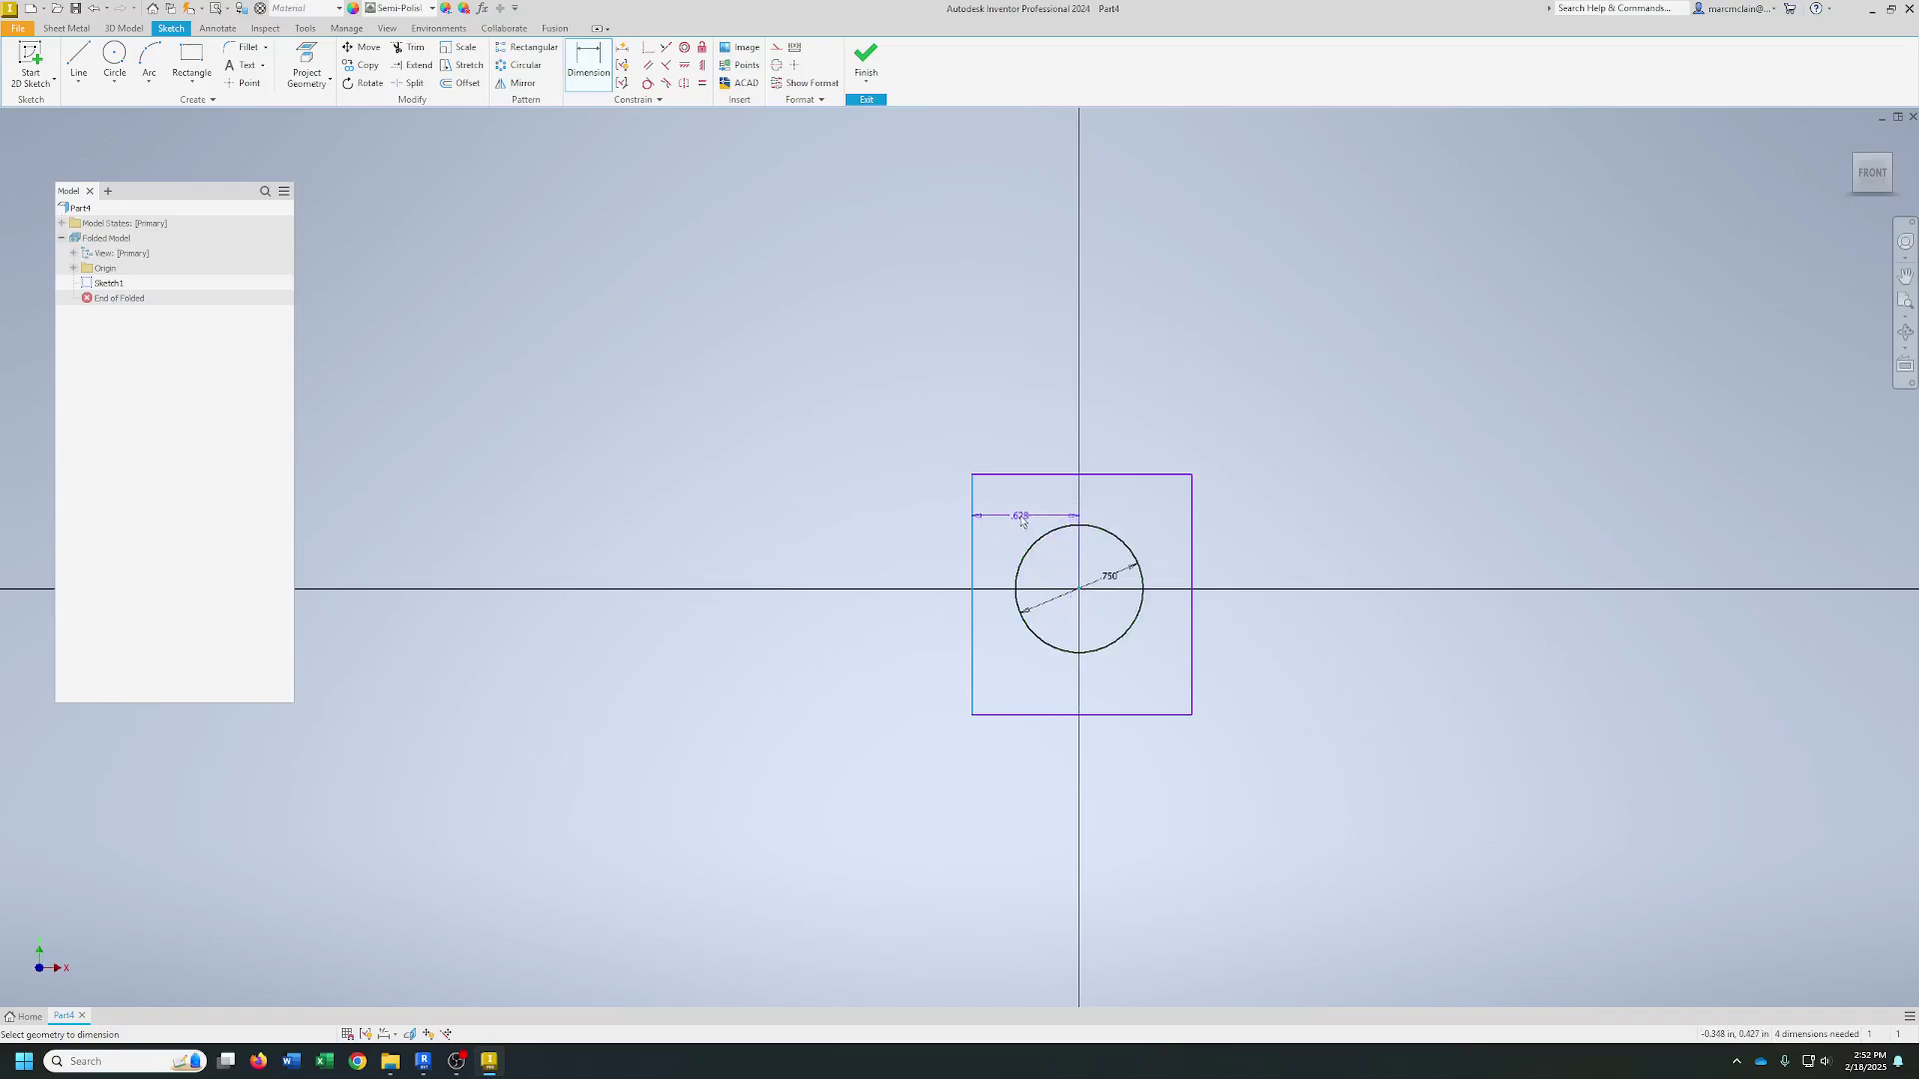
click(1021, 520)
text(.75)
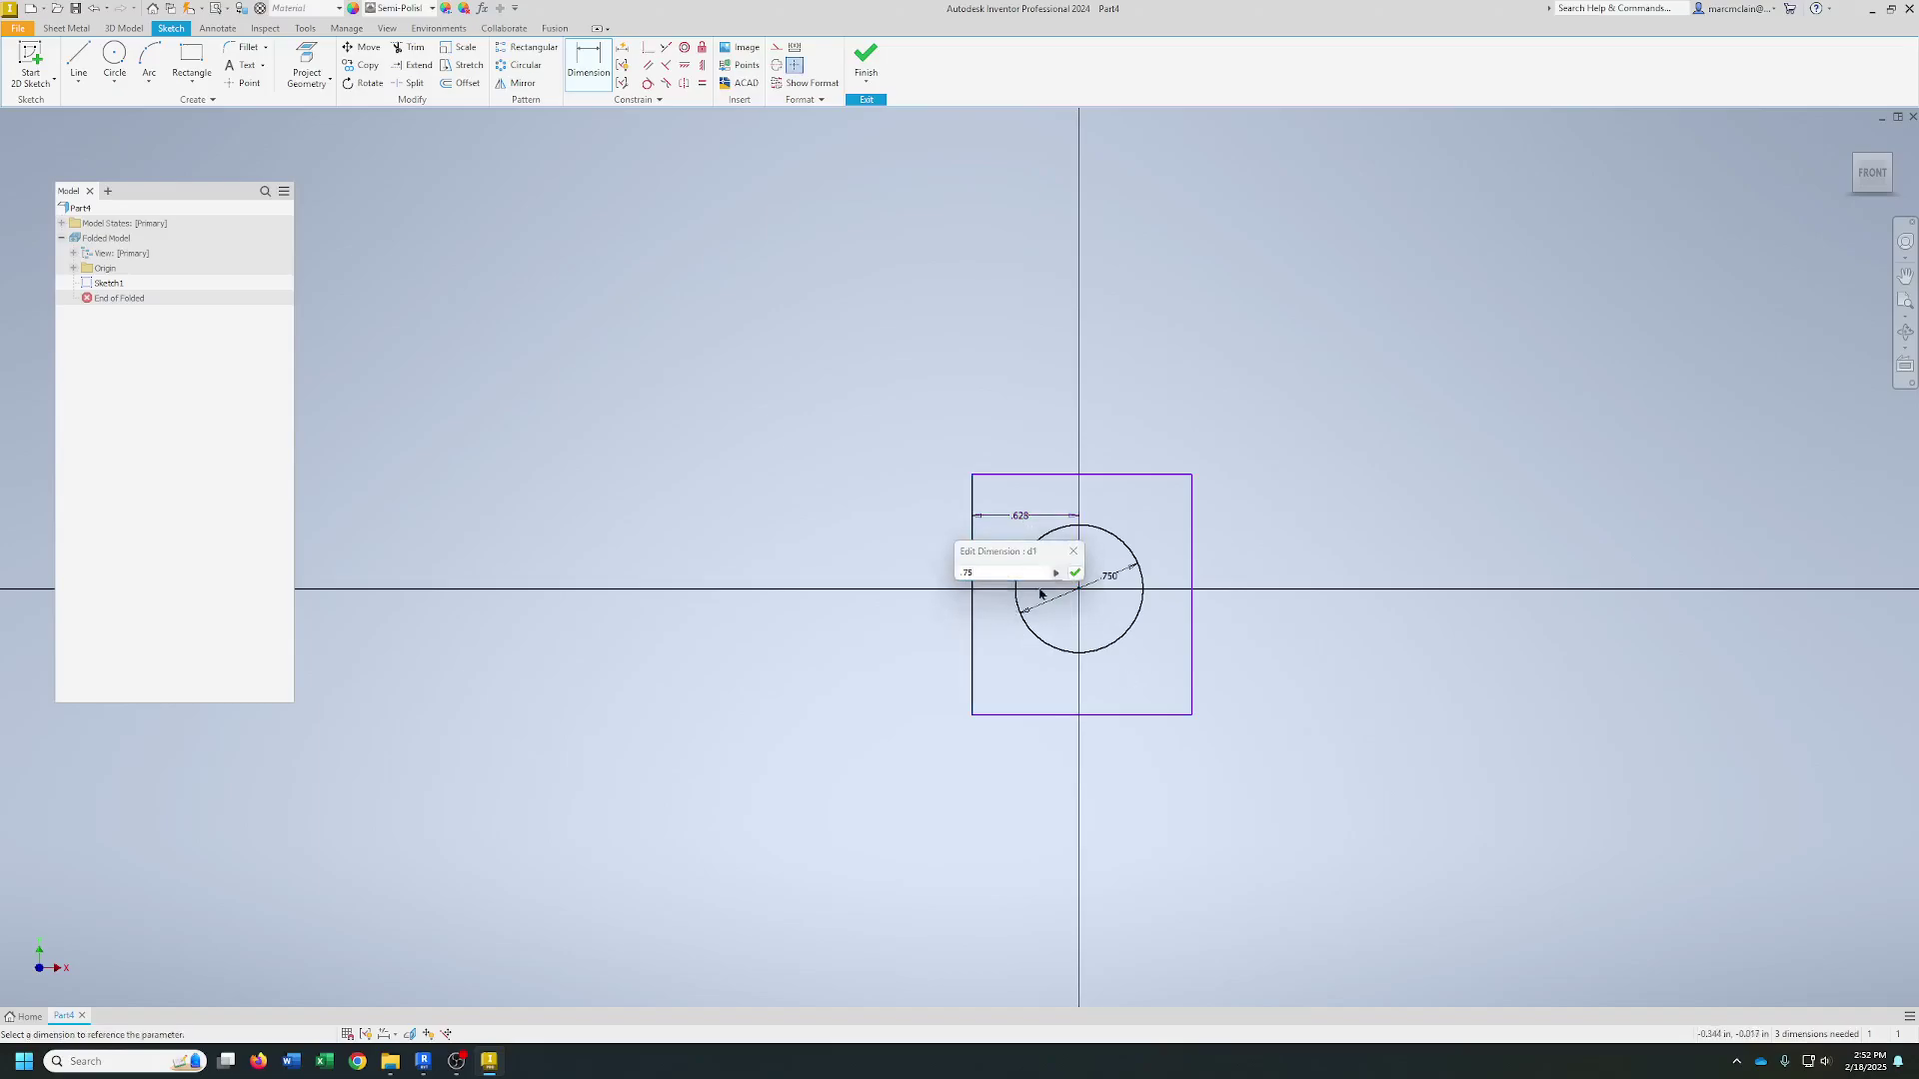
key(Return)
- Dimension the rectangle's overall width between its left and right edges as 1.50 in
click(955, 646)
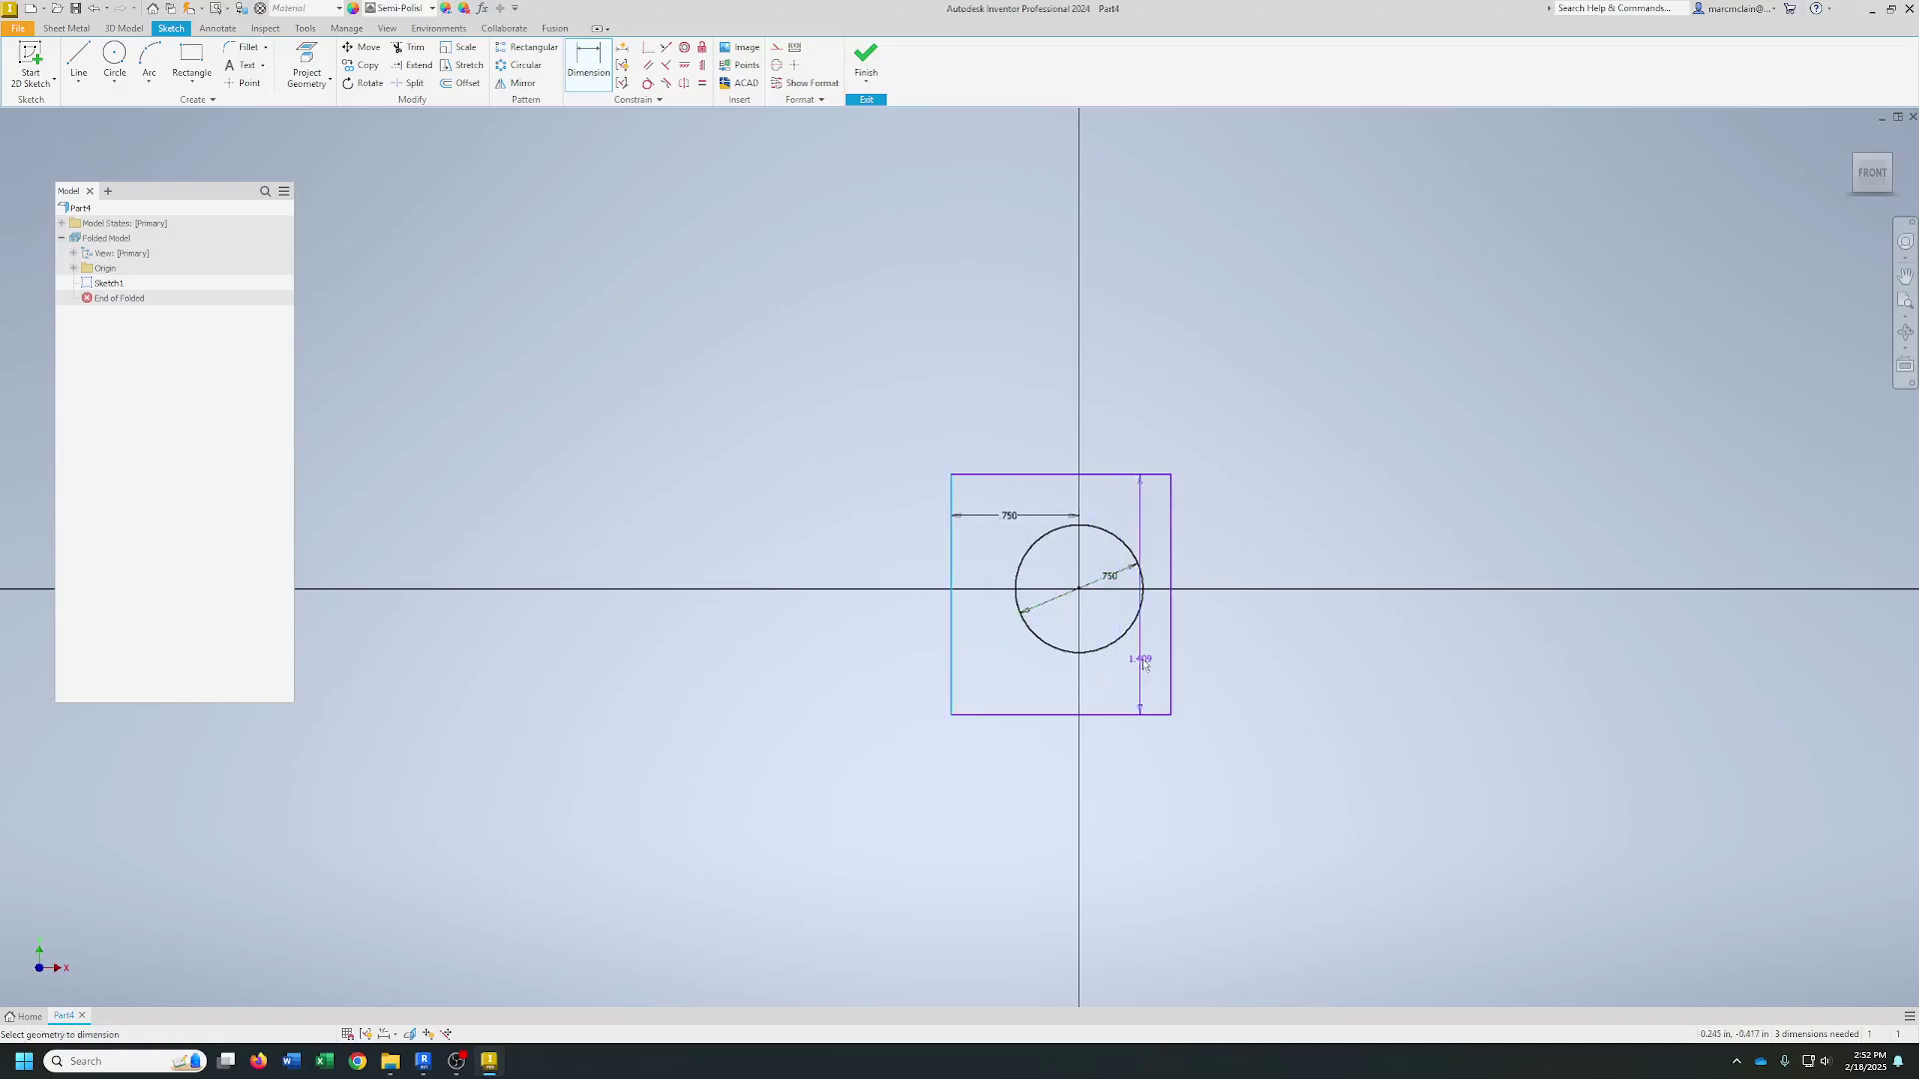
click(1170, 662)
click(1062, 418)
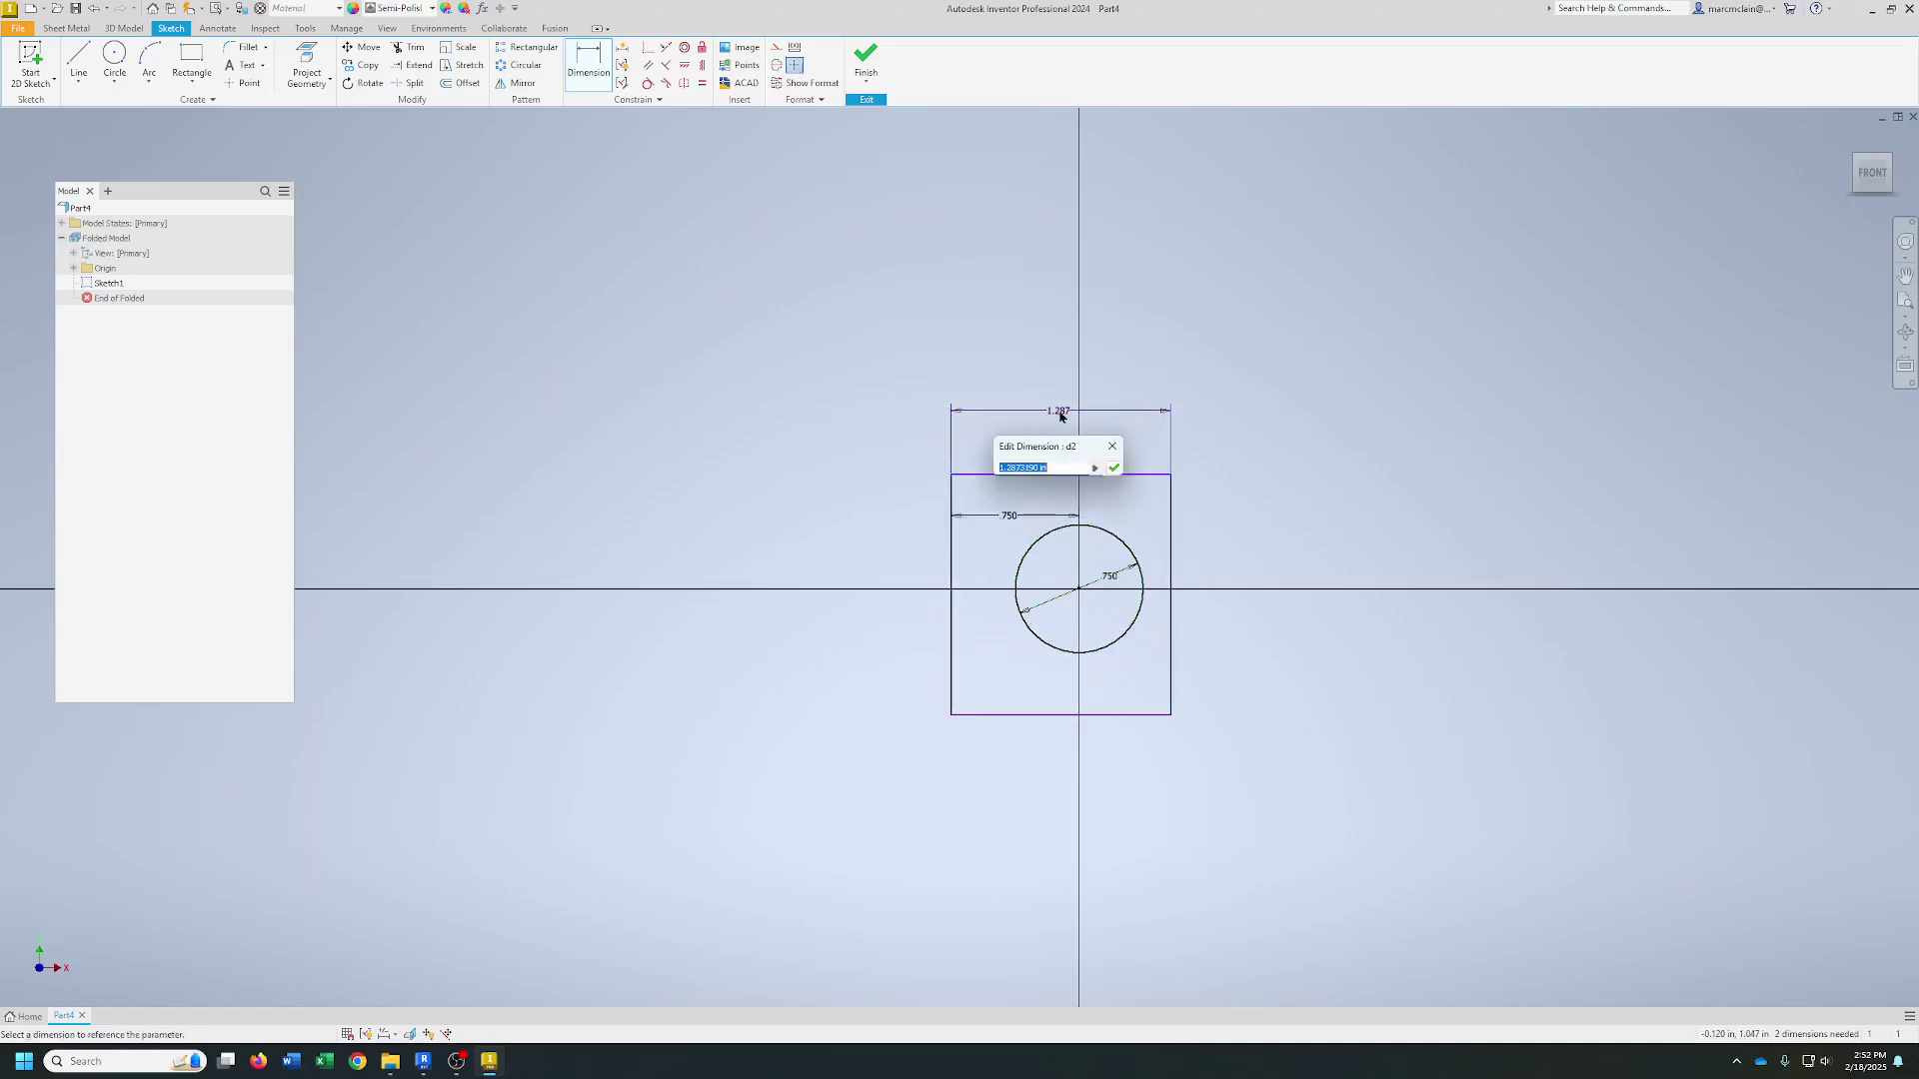
text(1.50)
key(Return)
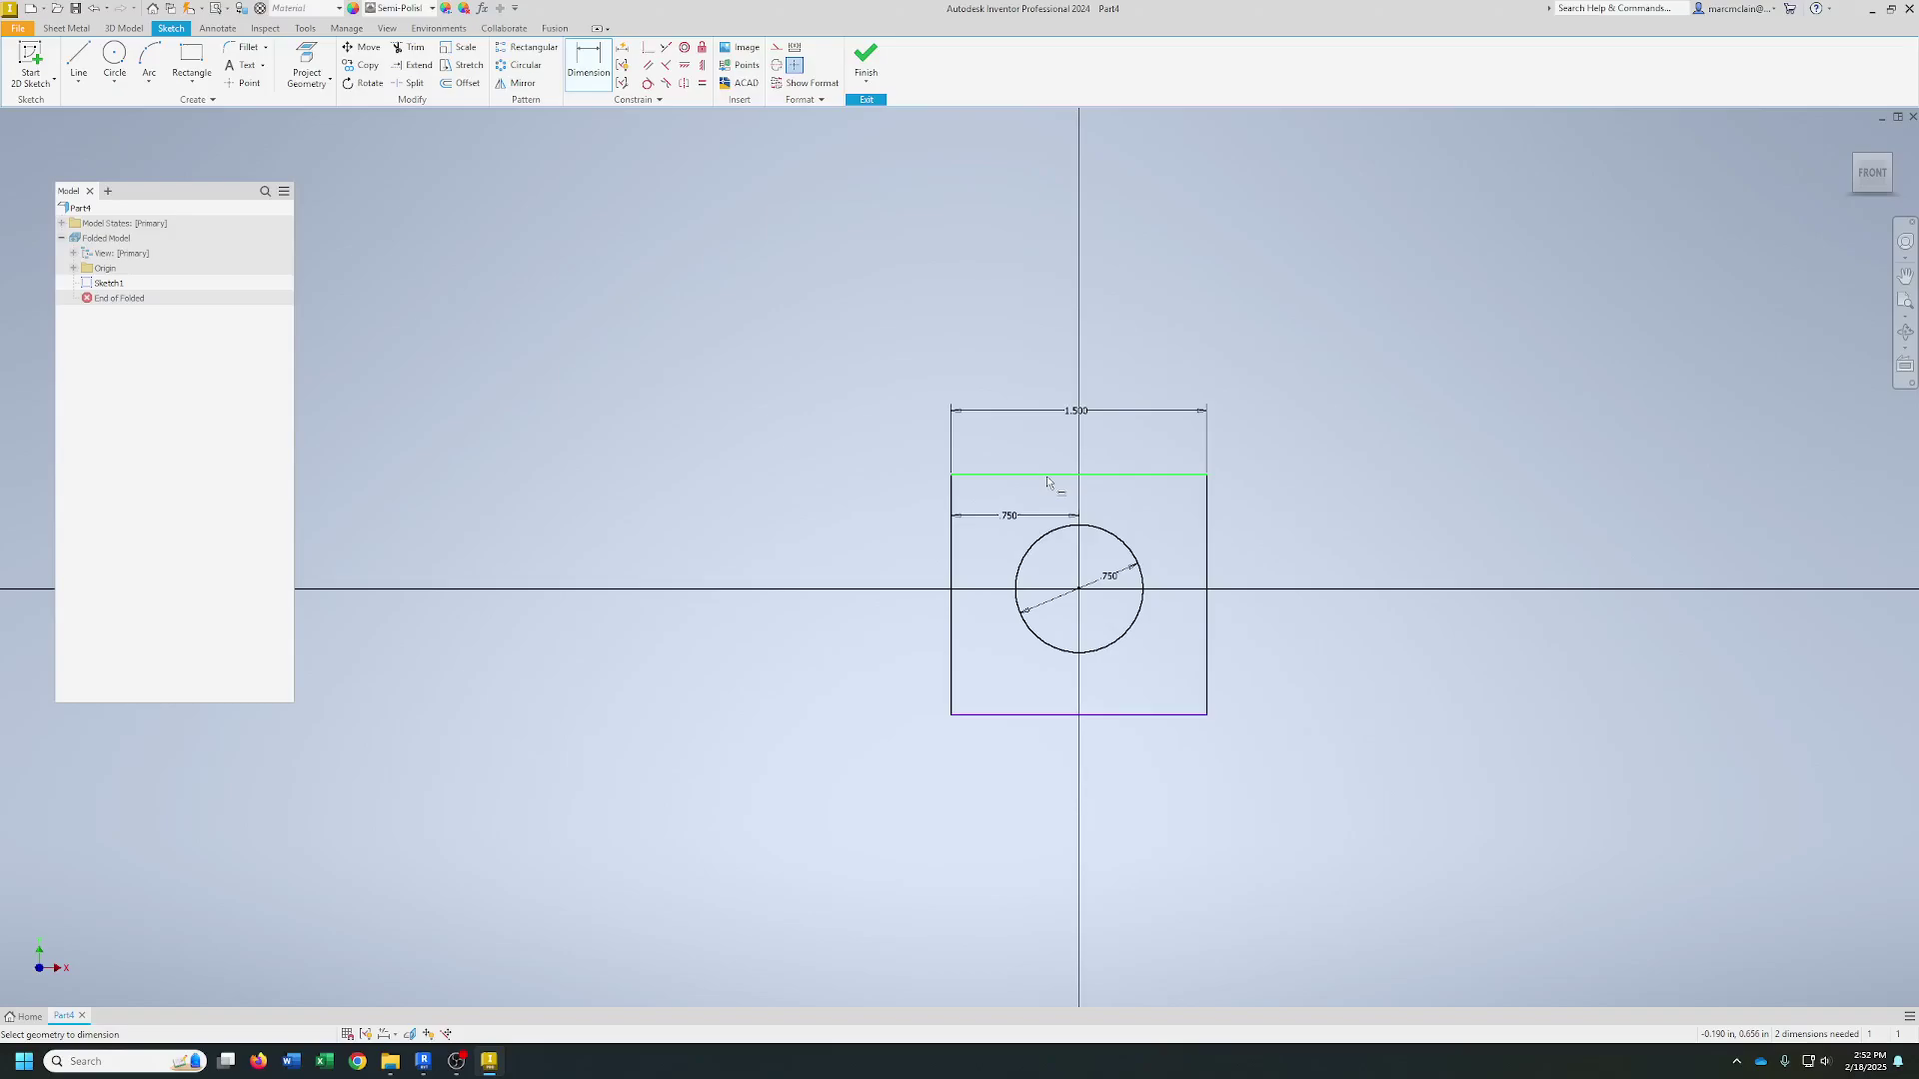
- Dimension the rectangle's overall height between its top and bottom edges as 1.62 in
click(1046, 475)
click(1053, 714)
click(862, 618)
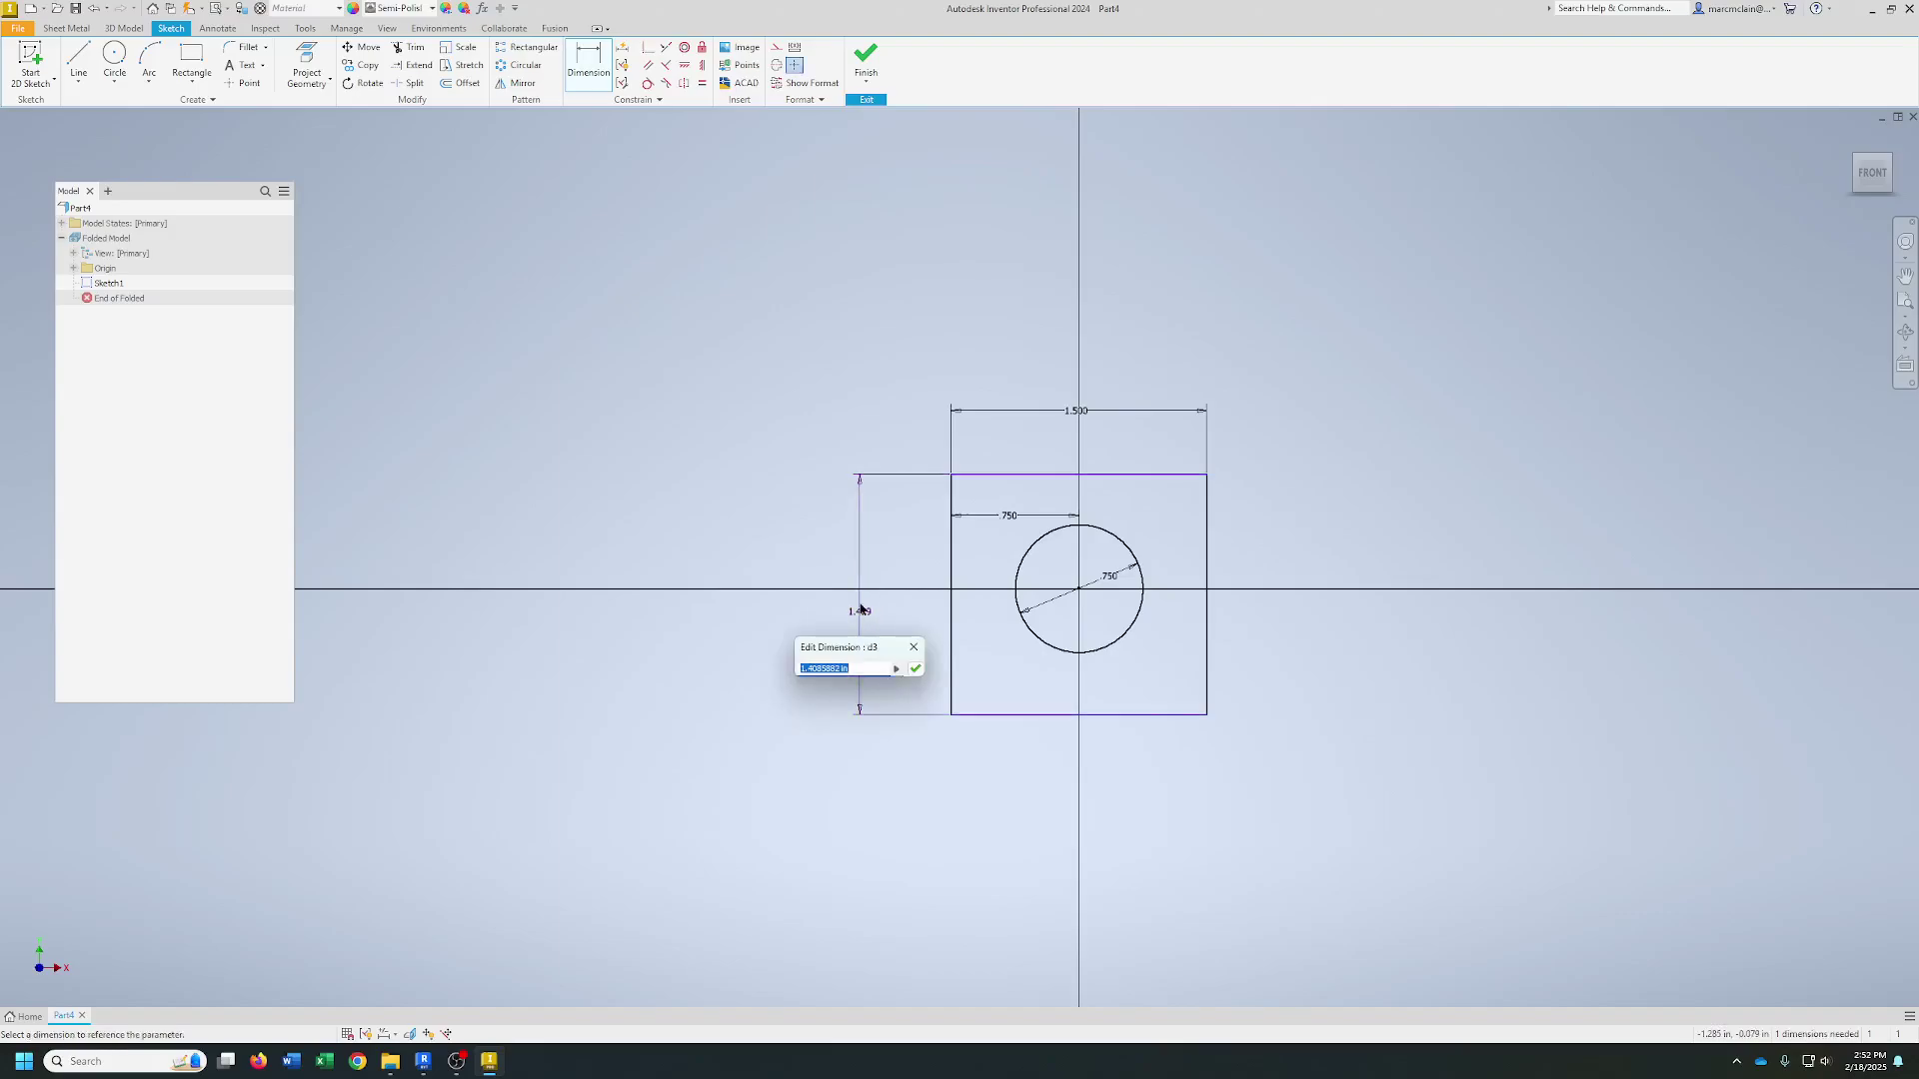
text(1.62)
key(Return)
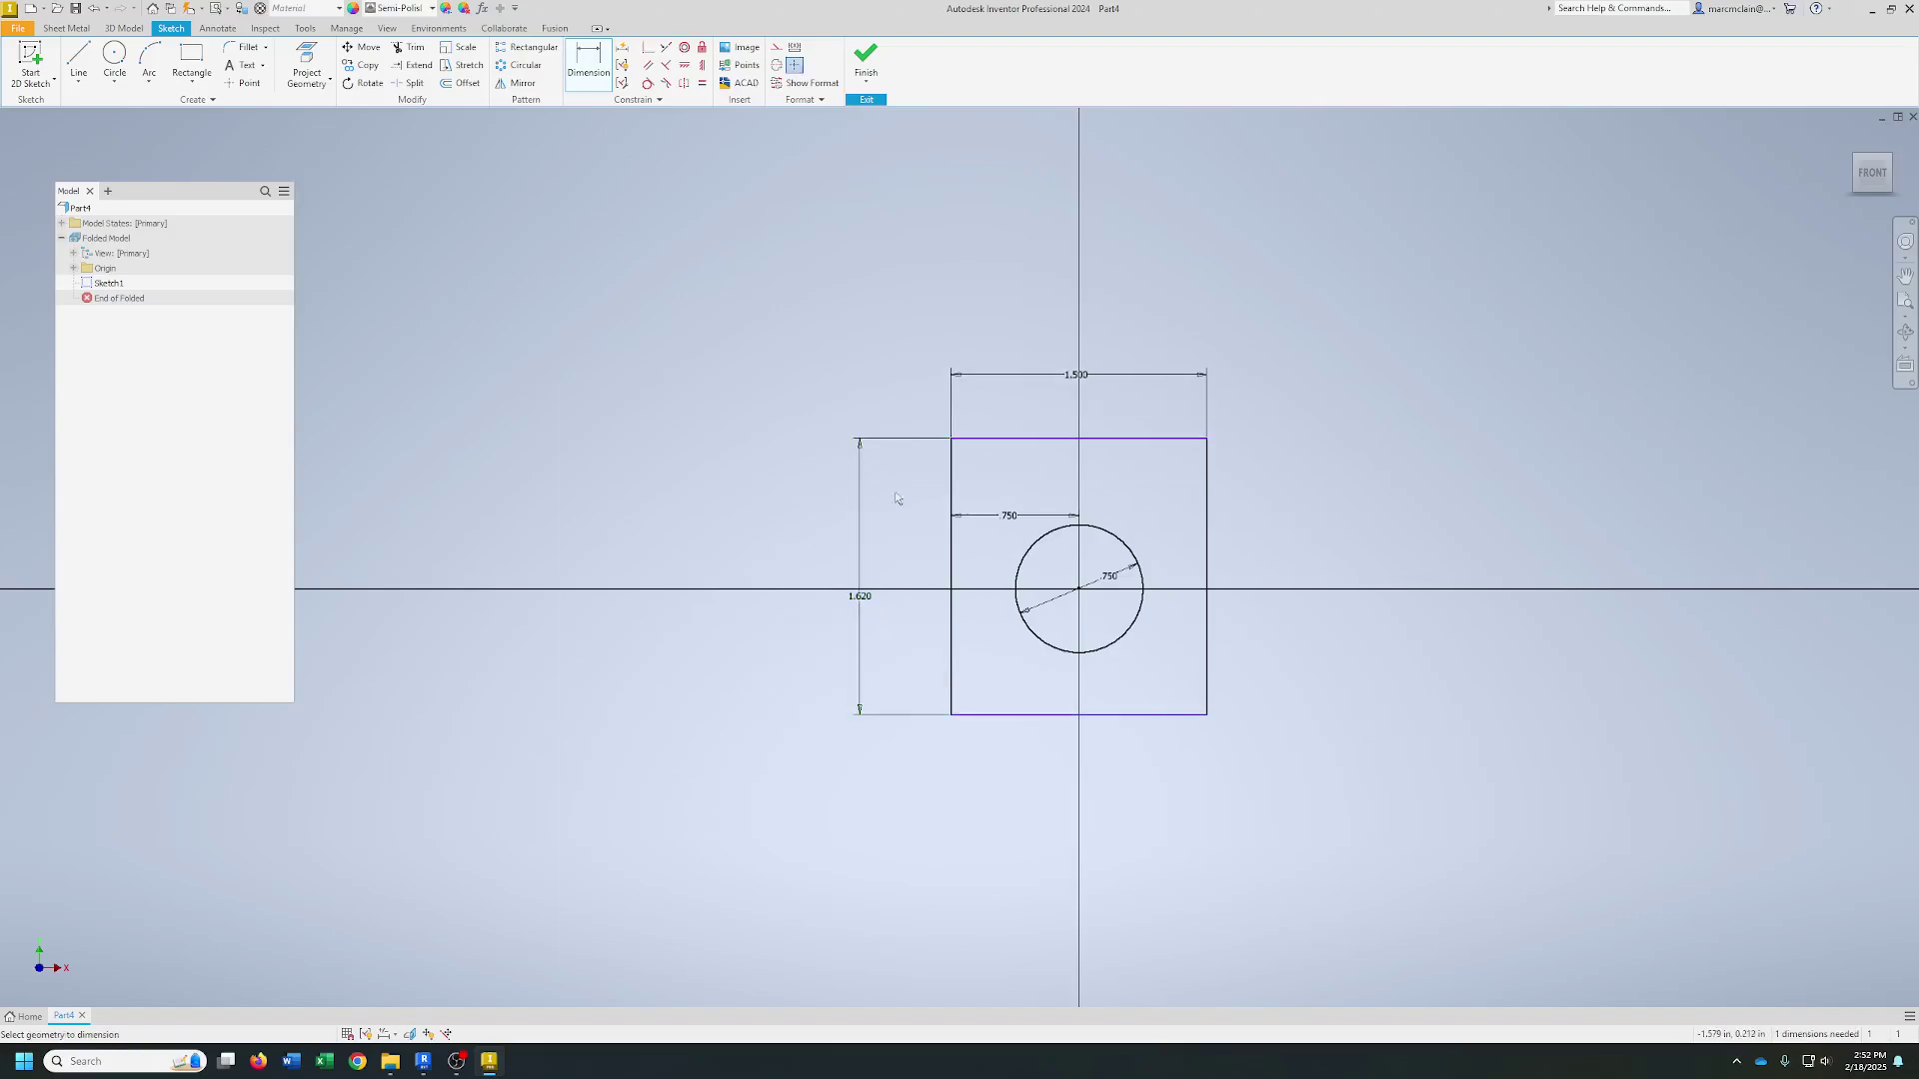
- Dimension the rectangle's top edge from the horizontal axis as half the overall height, using the formula d3/2
click(1010, 438)
click(990, 589)
click(900, 527)
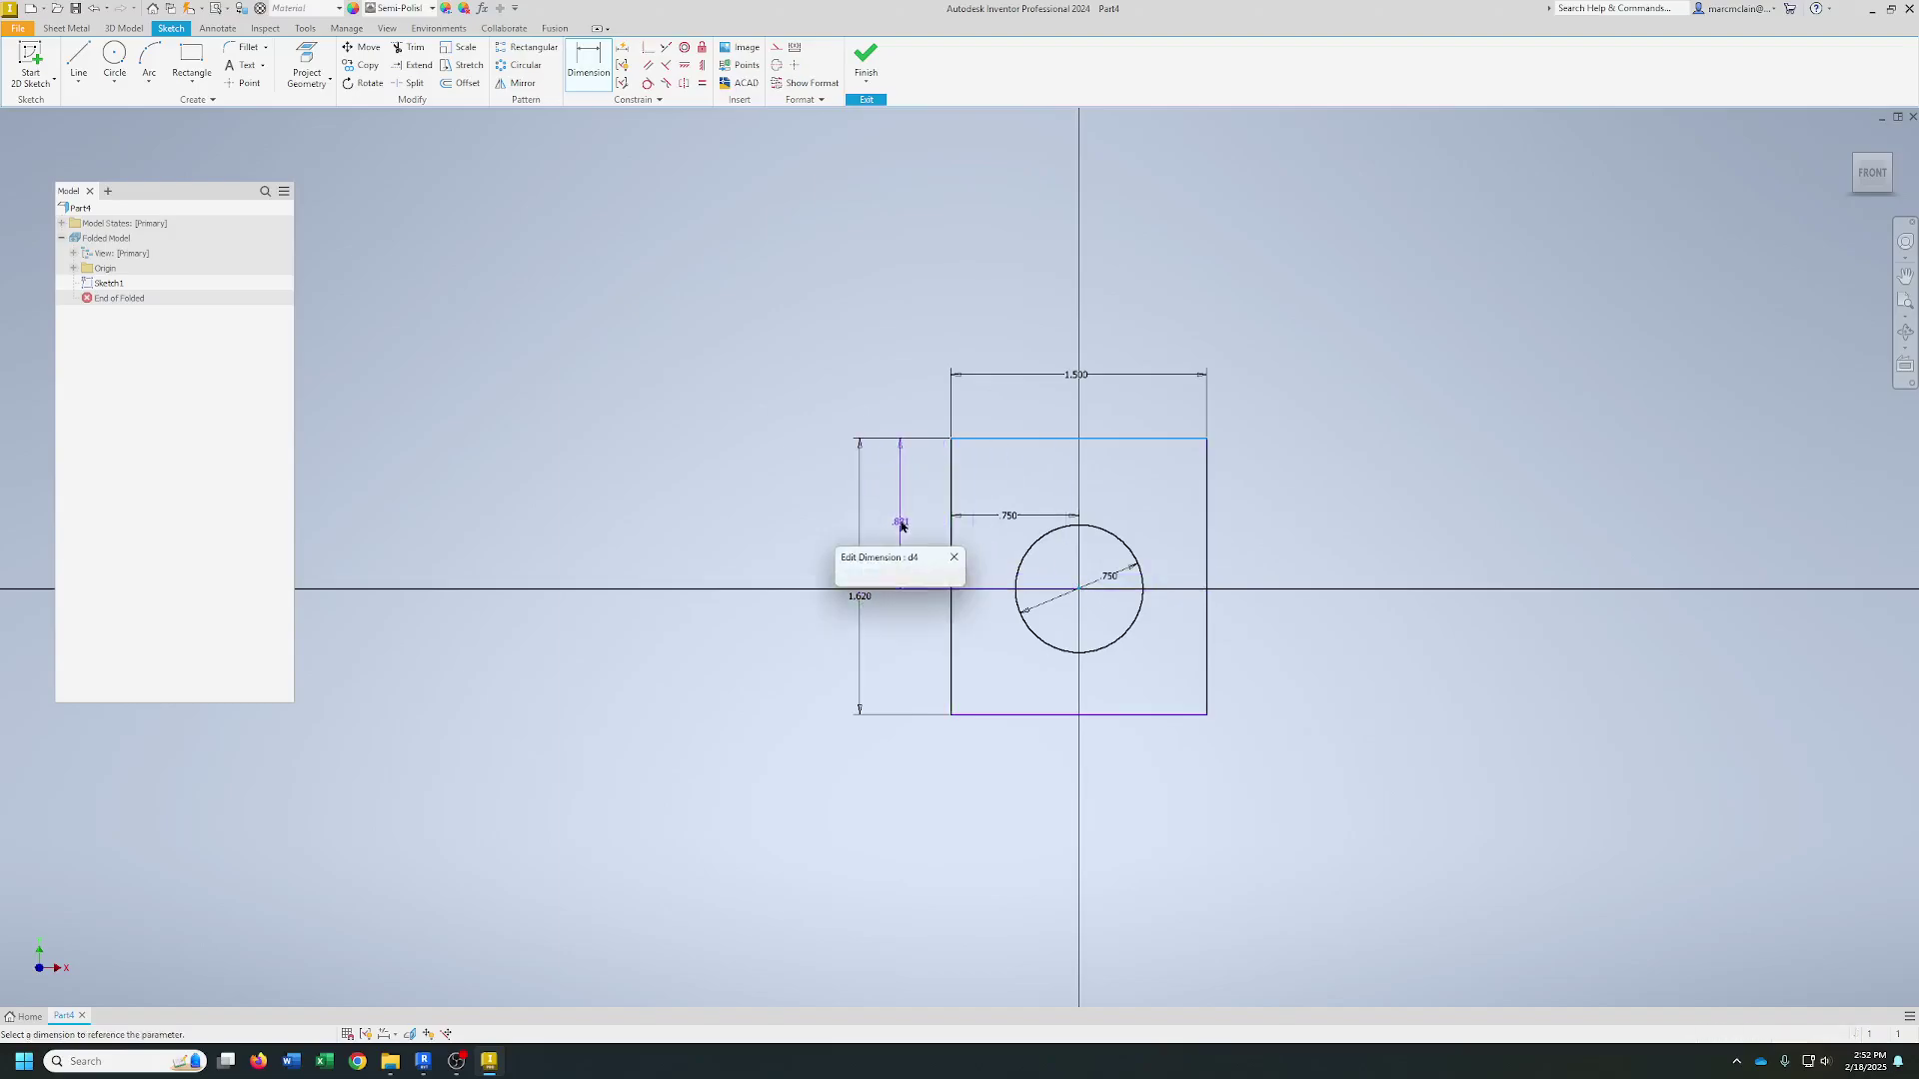
click(861, 598)
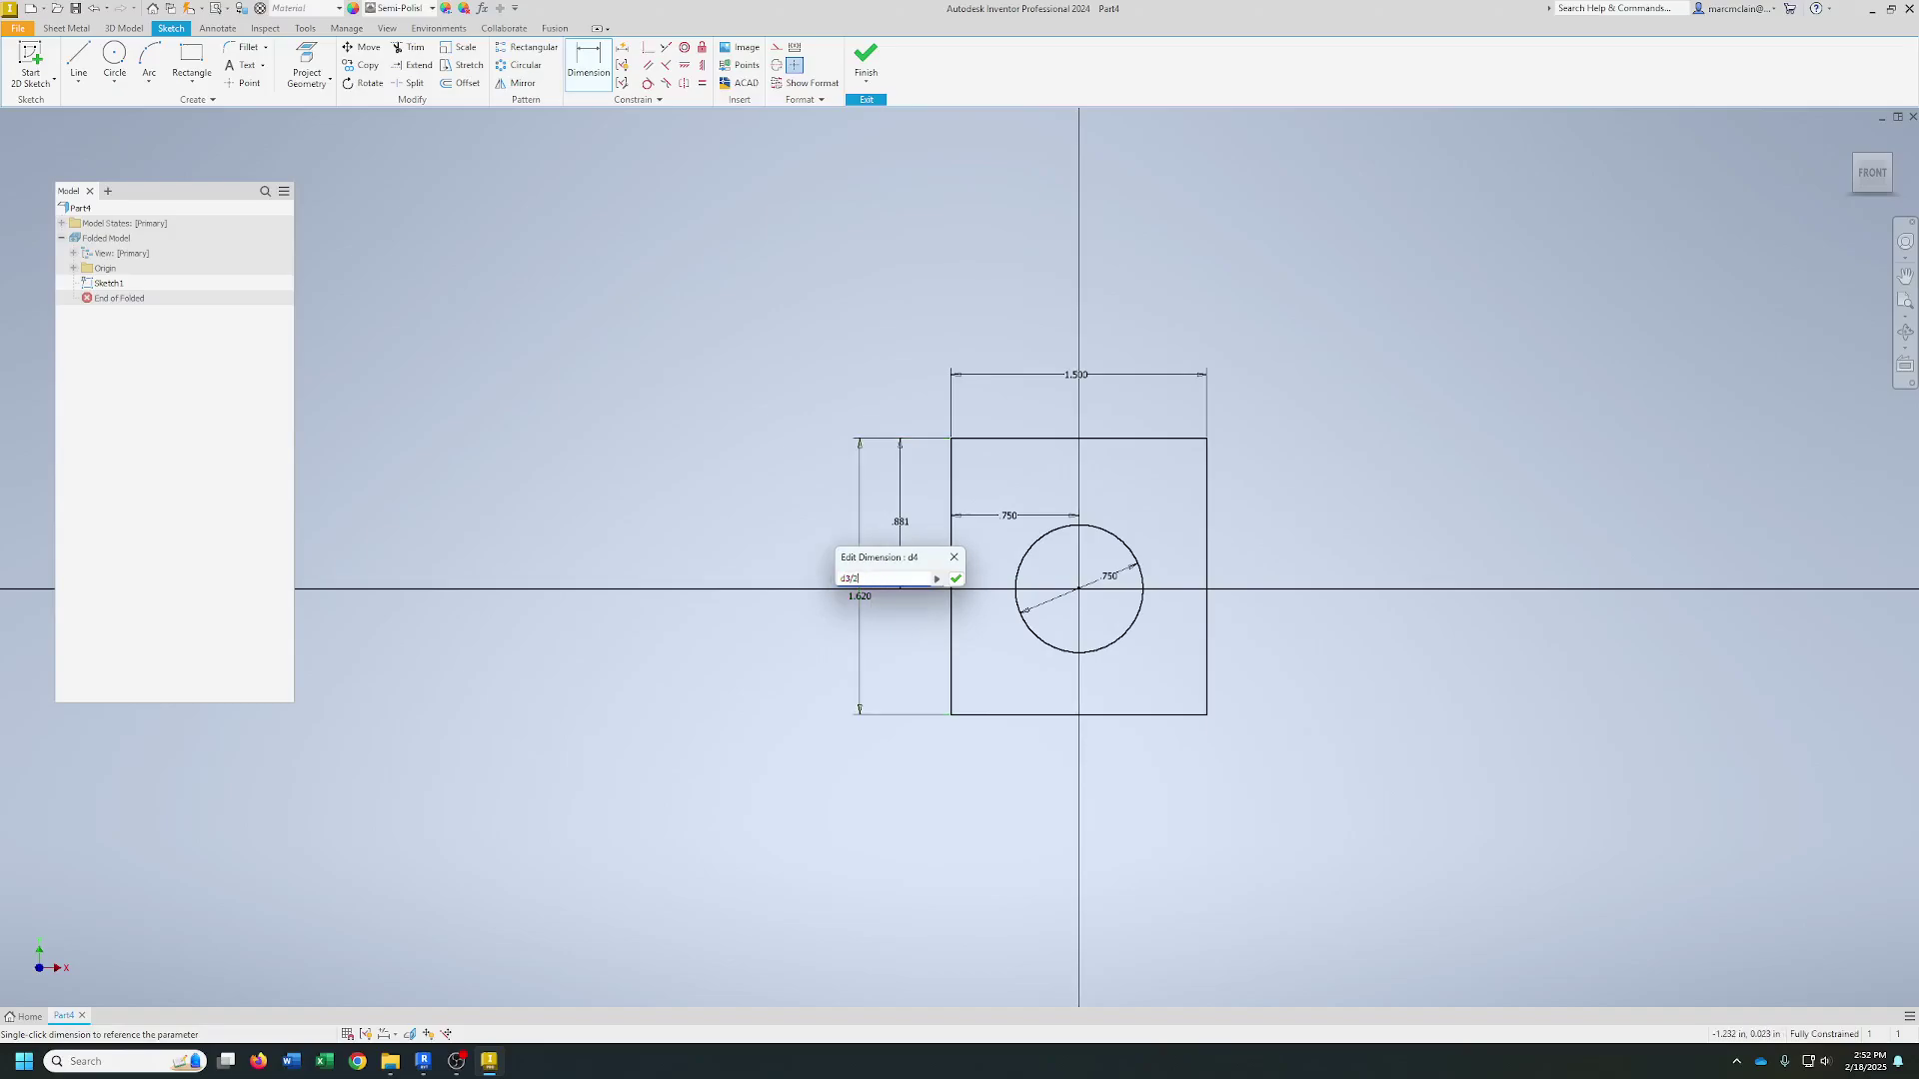
key(Return)
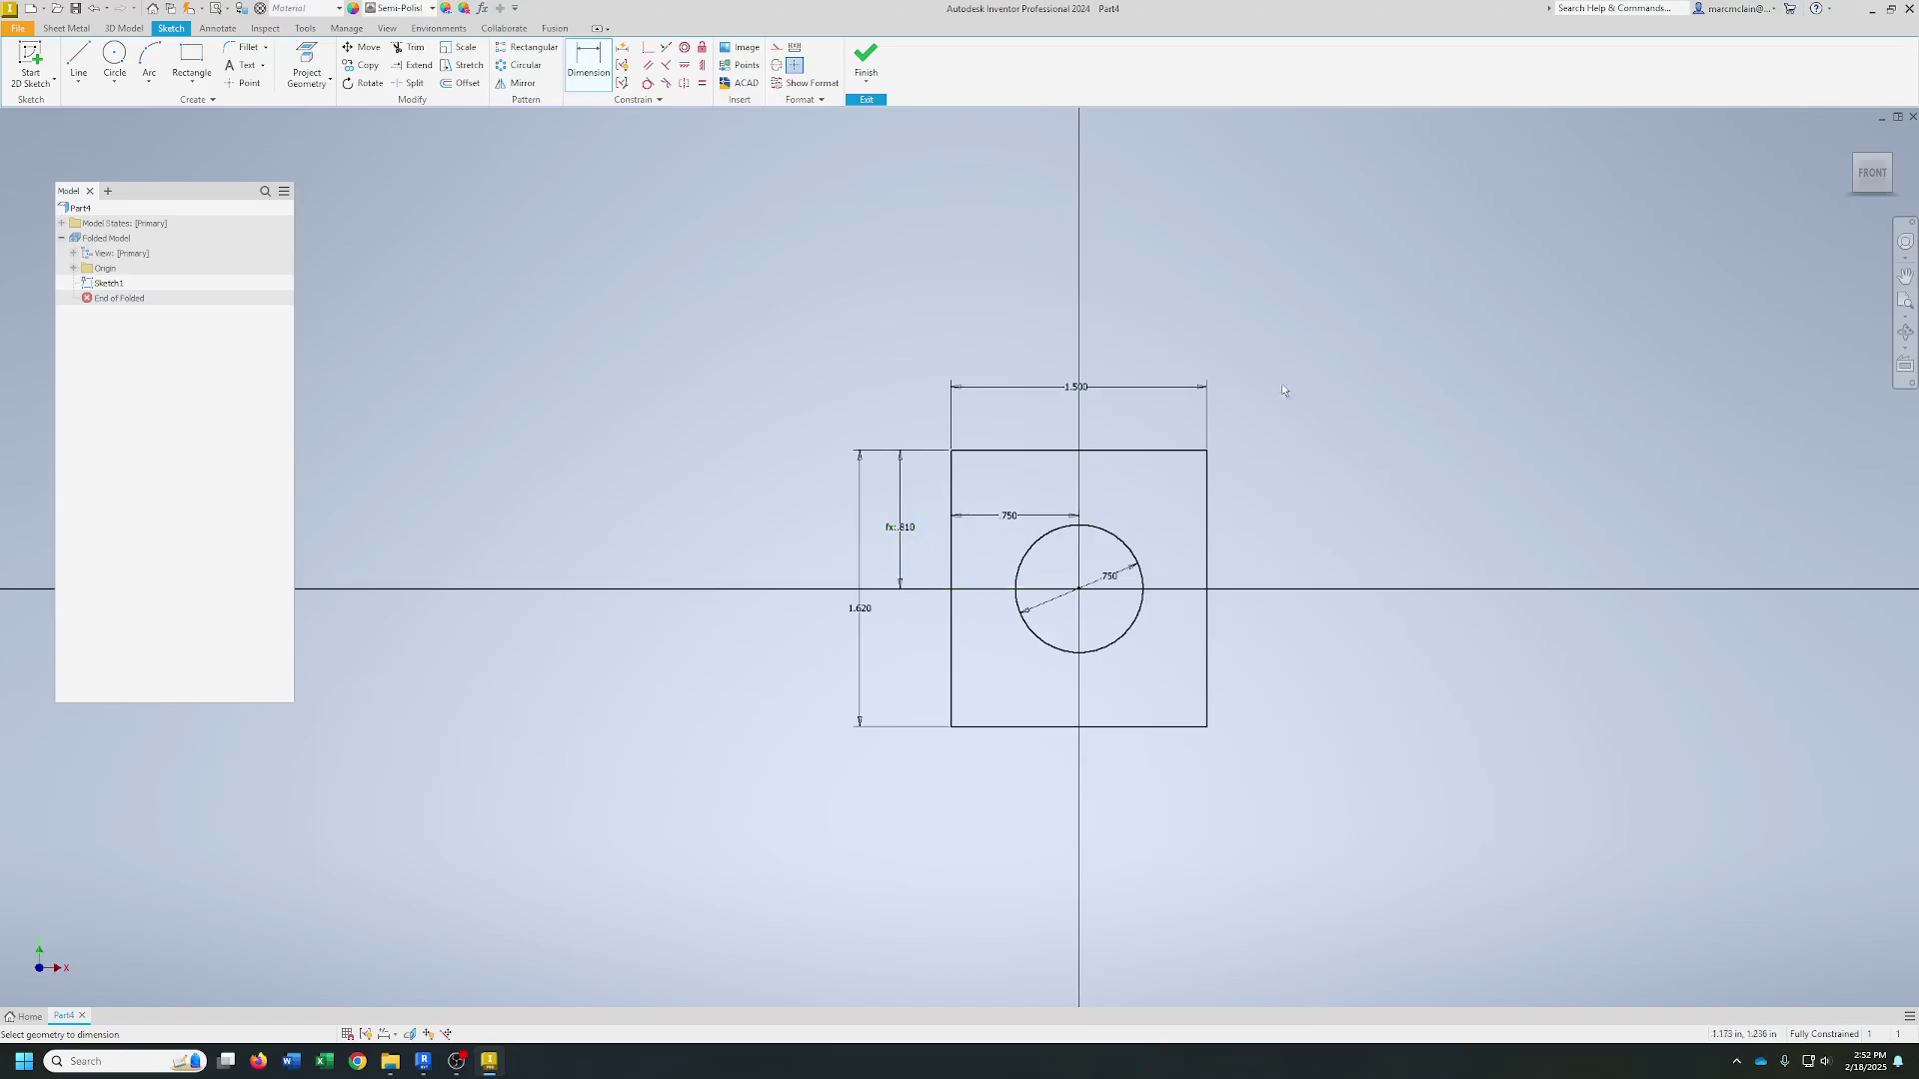
- Delete the .750 in horizontal dimension between the rectangle's left edge and the circle's centre
click(1018, 518)
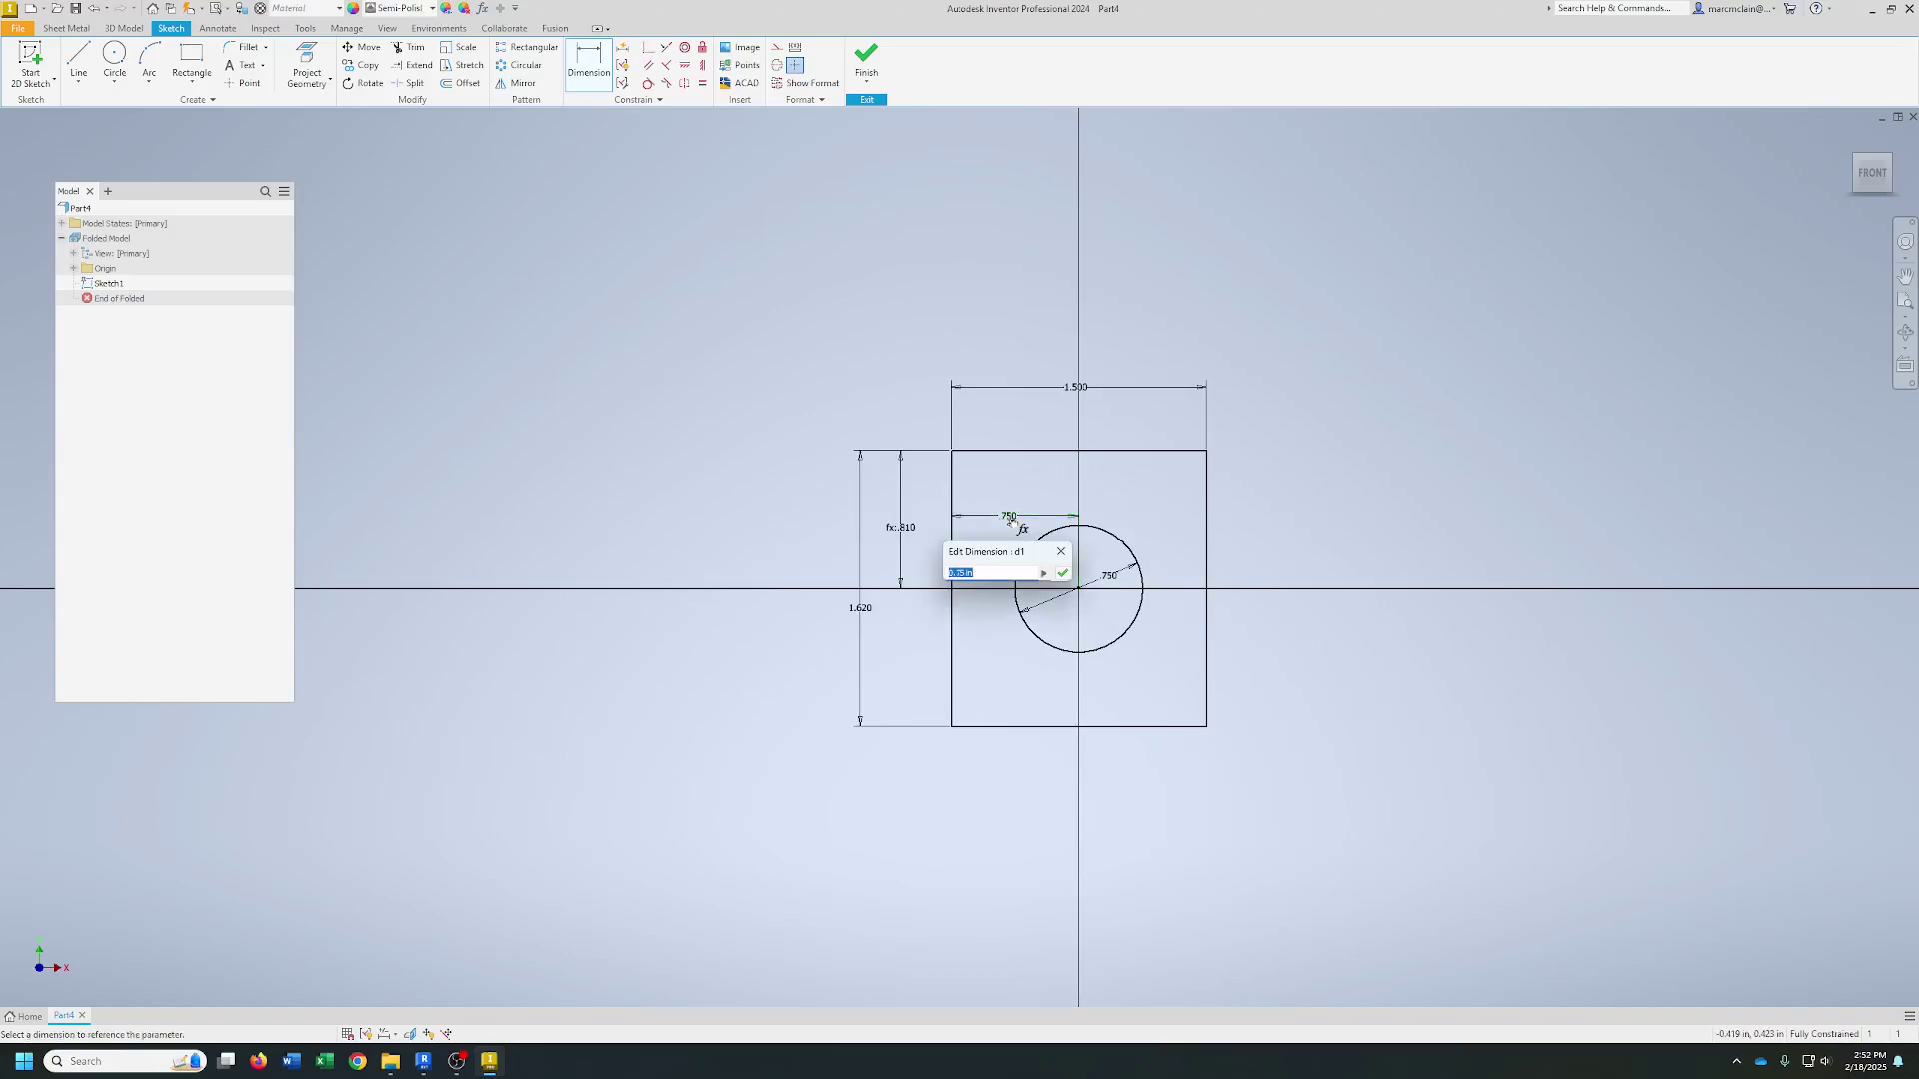
key(Escape)
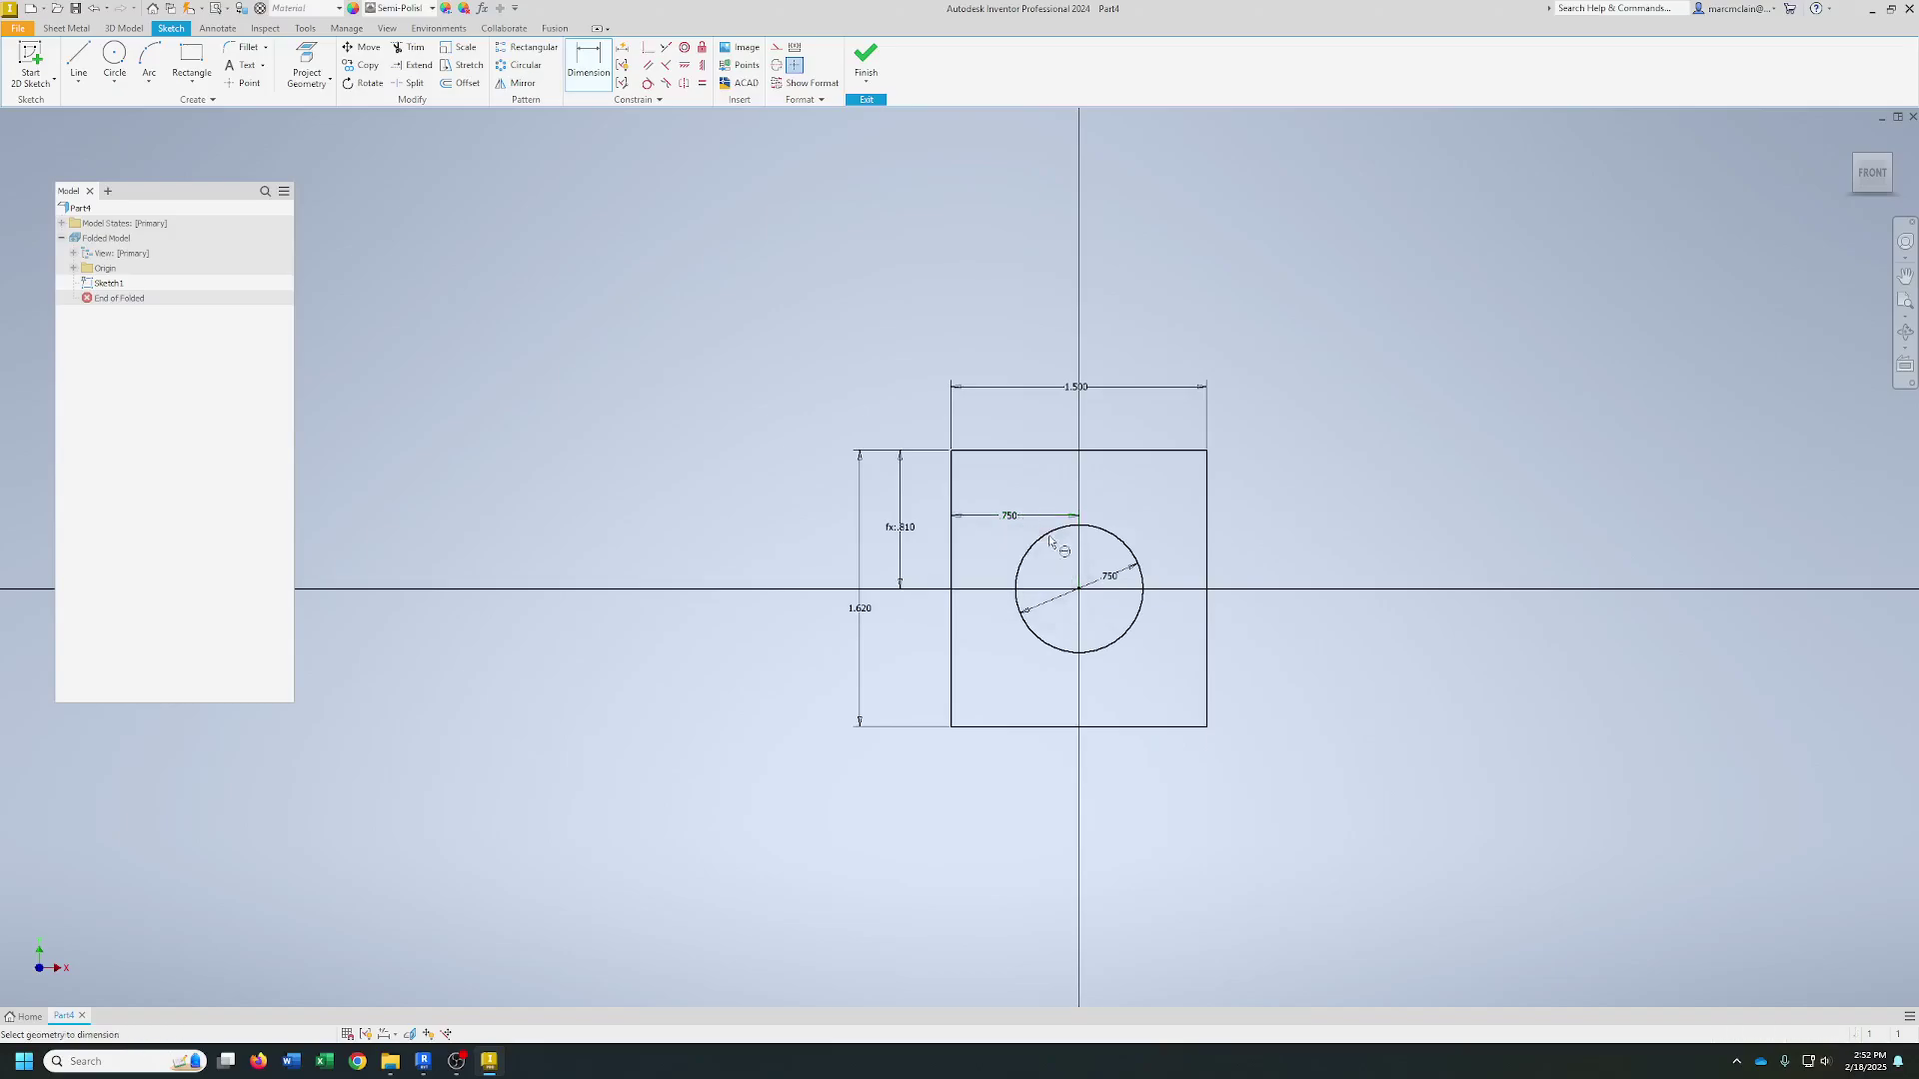
right_click(1044, 499)
click(1021, 516)
key(Delete)
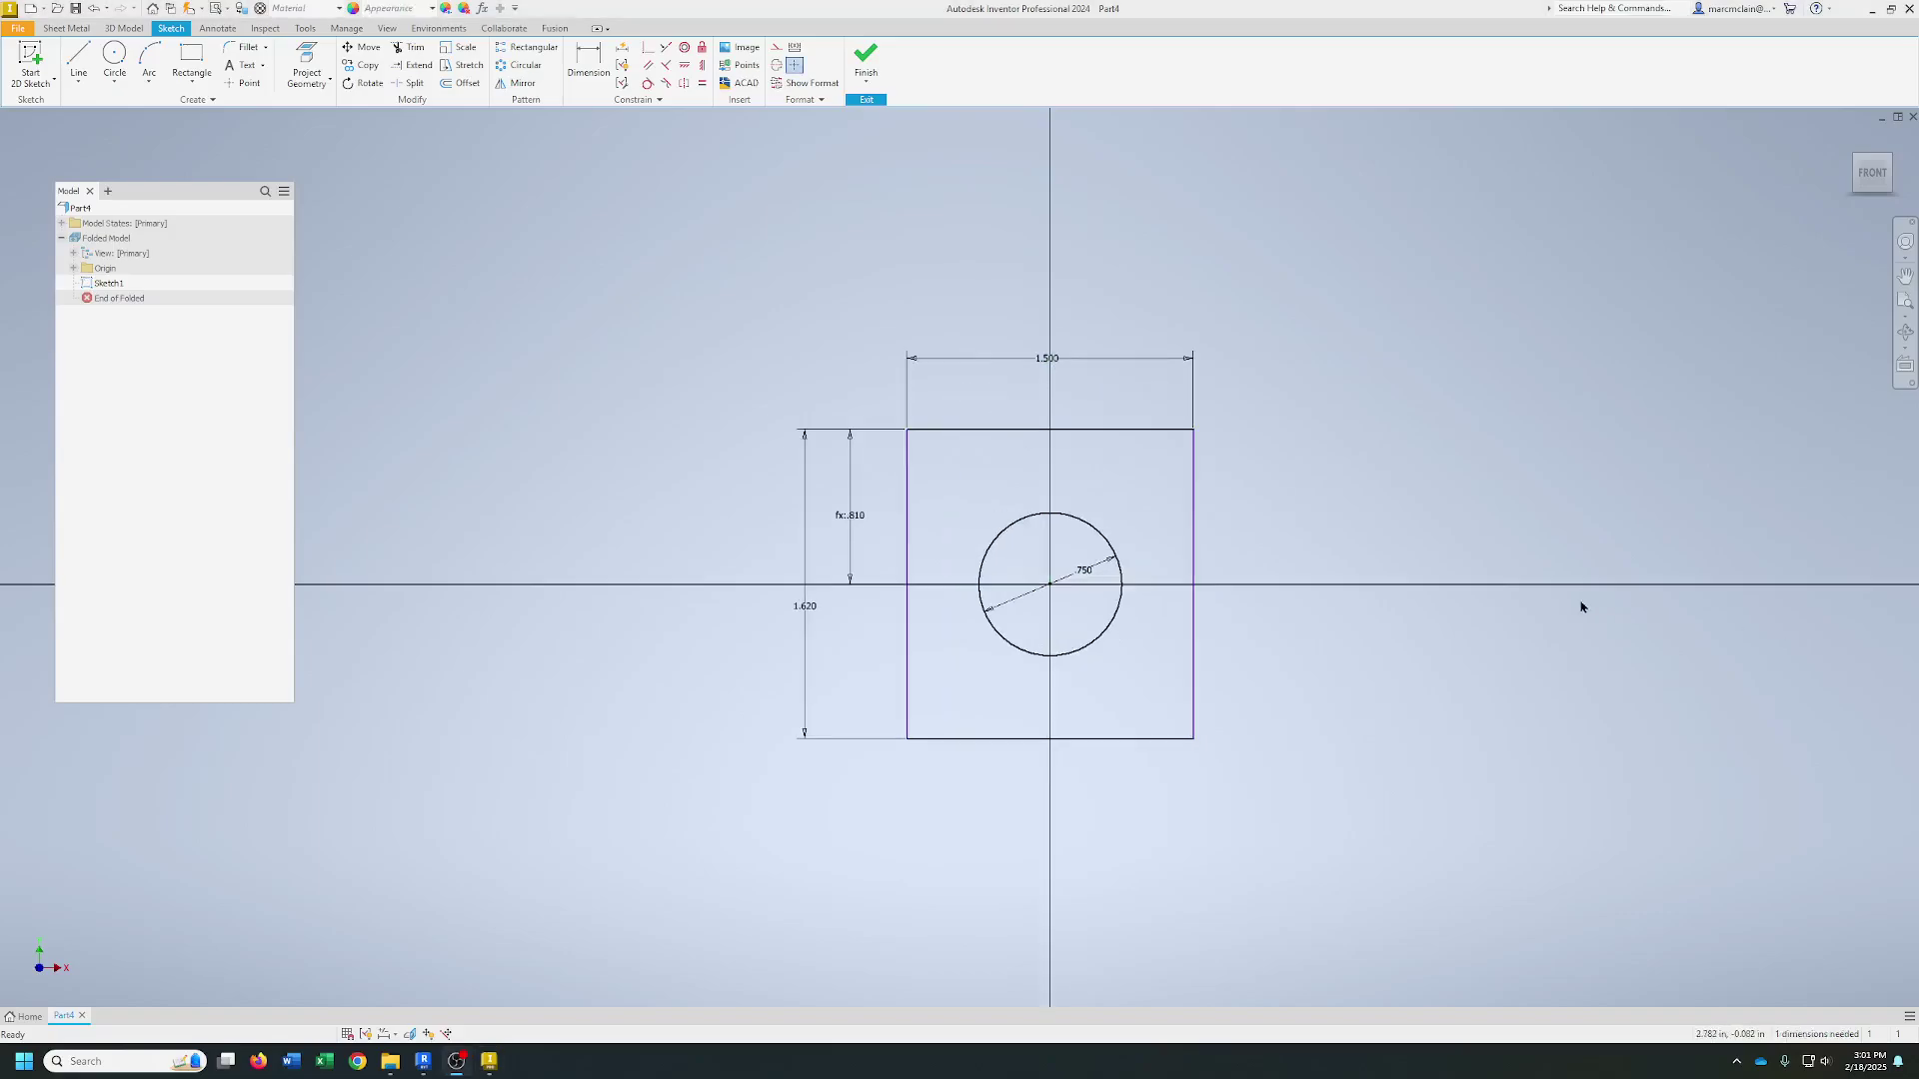
- Draw four small upright rectangles straddling the large rectangle's top edge, one over each upper corner and two between them
scroll(1114, 535, up, 5)
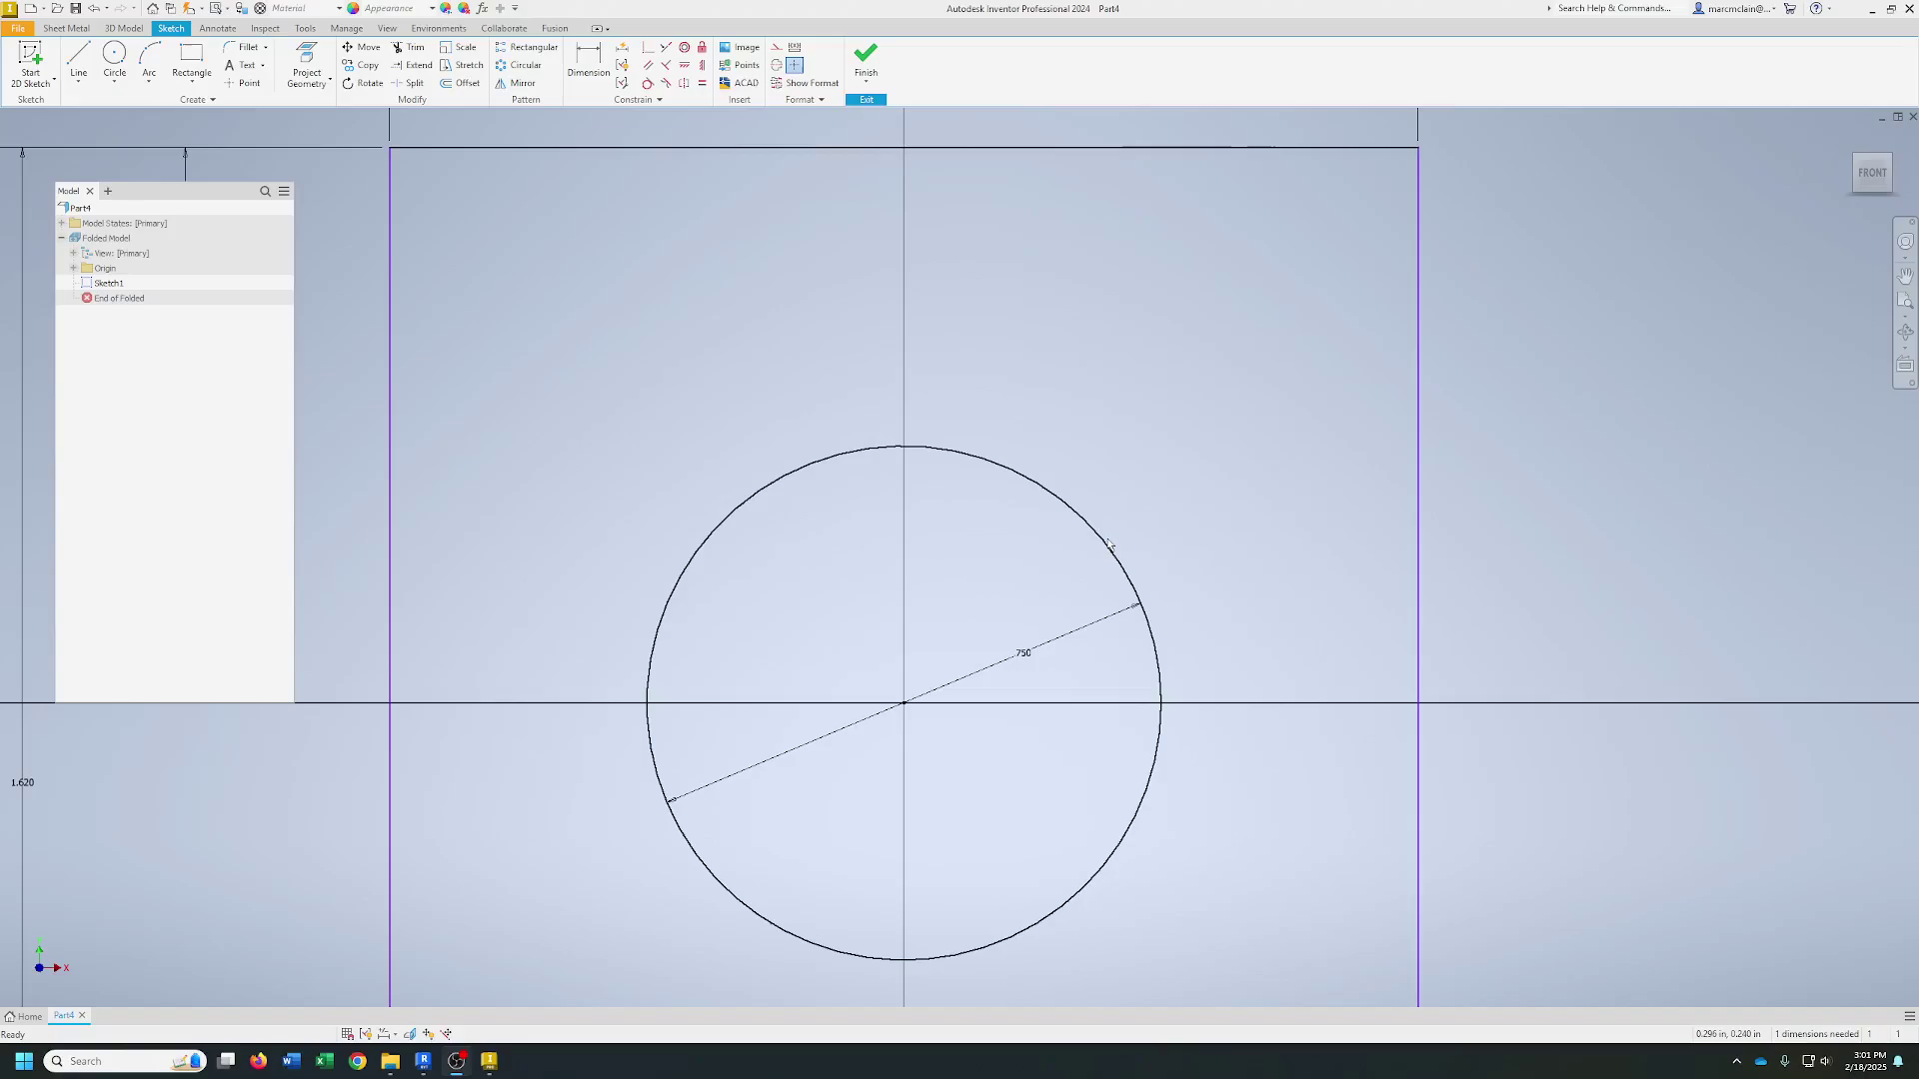
scroll(1114, 535, down, 2)
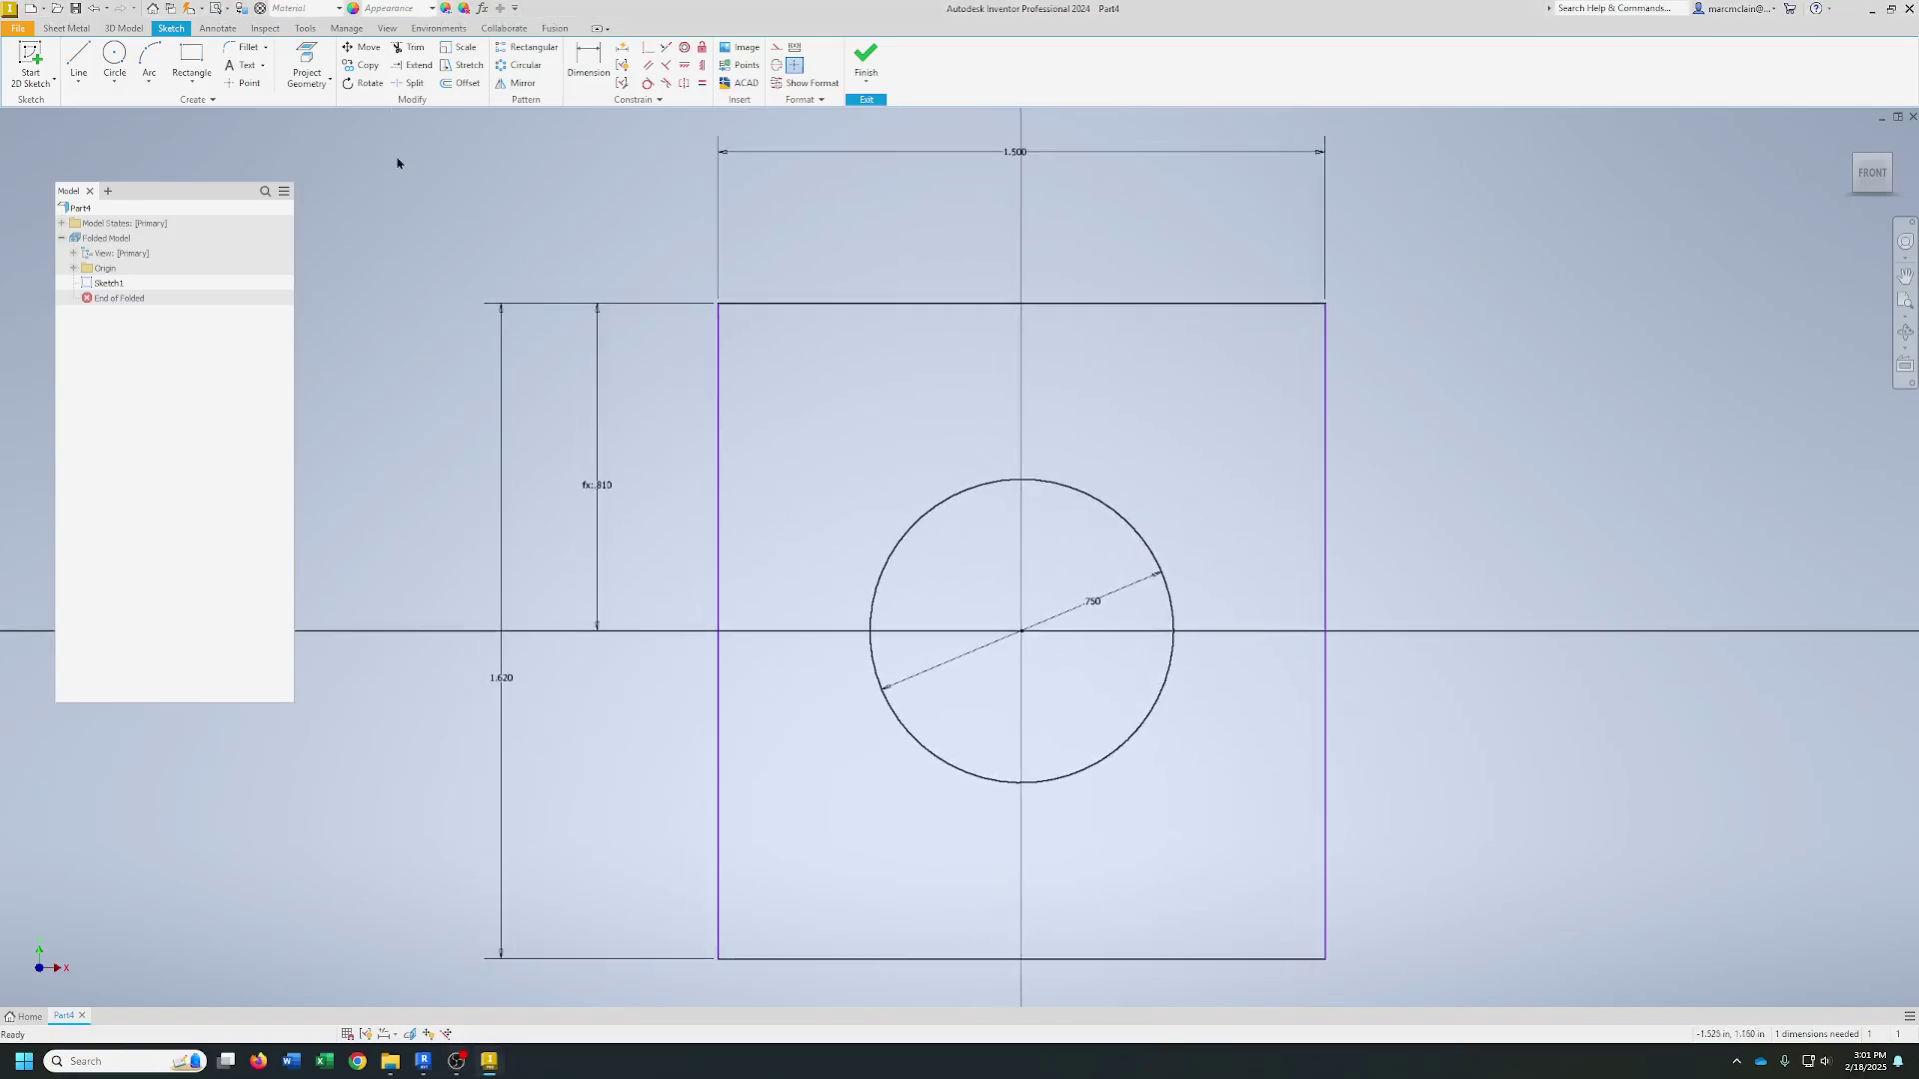
key(r)
click(704, 288)
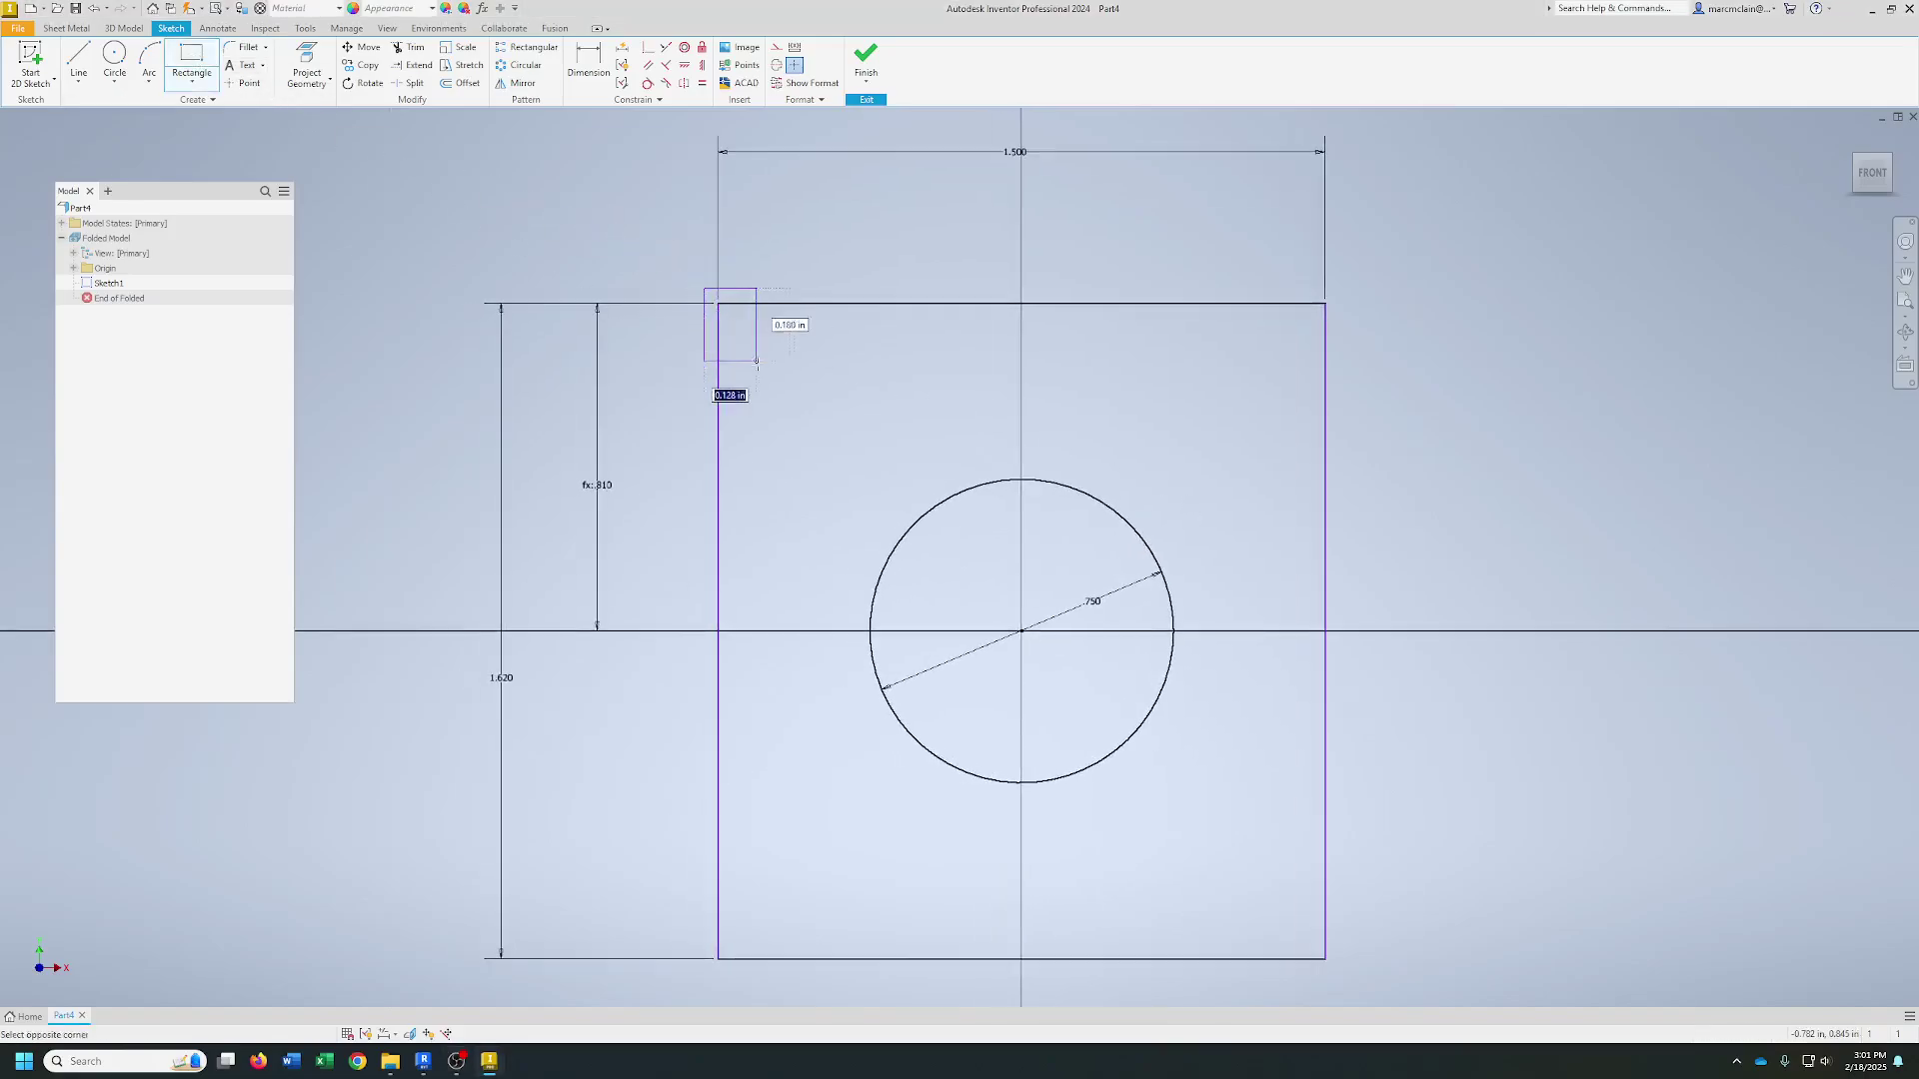
click(787, 409)
click(870, 288)
click(944, 403)
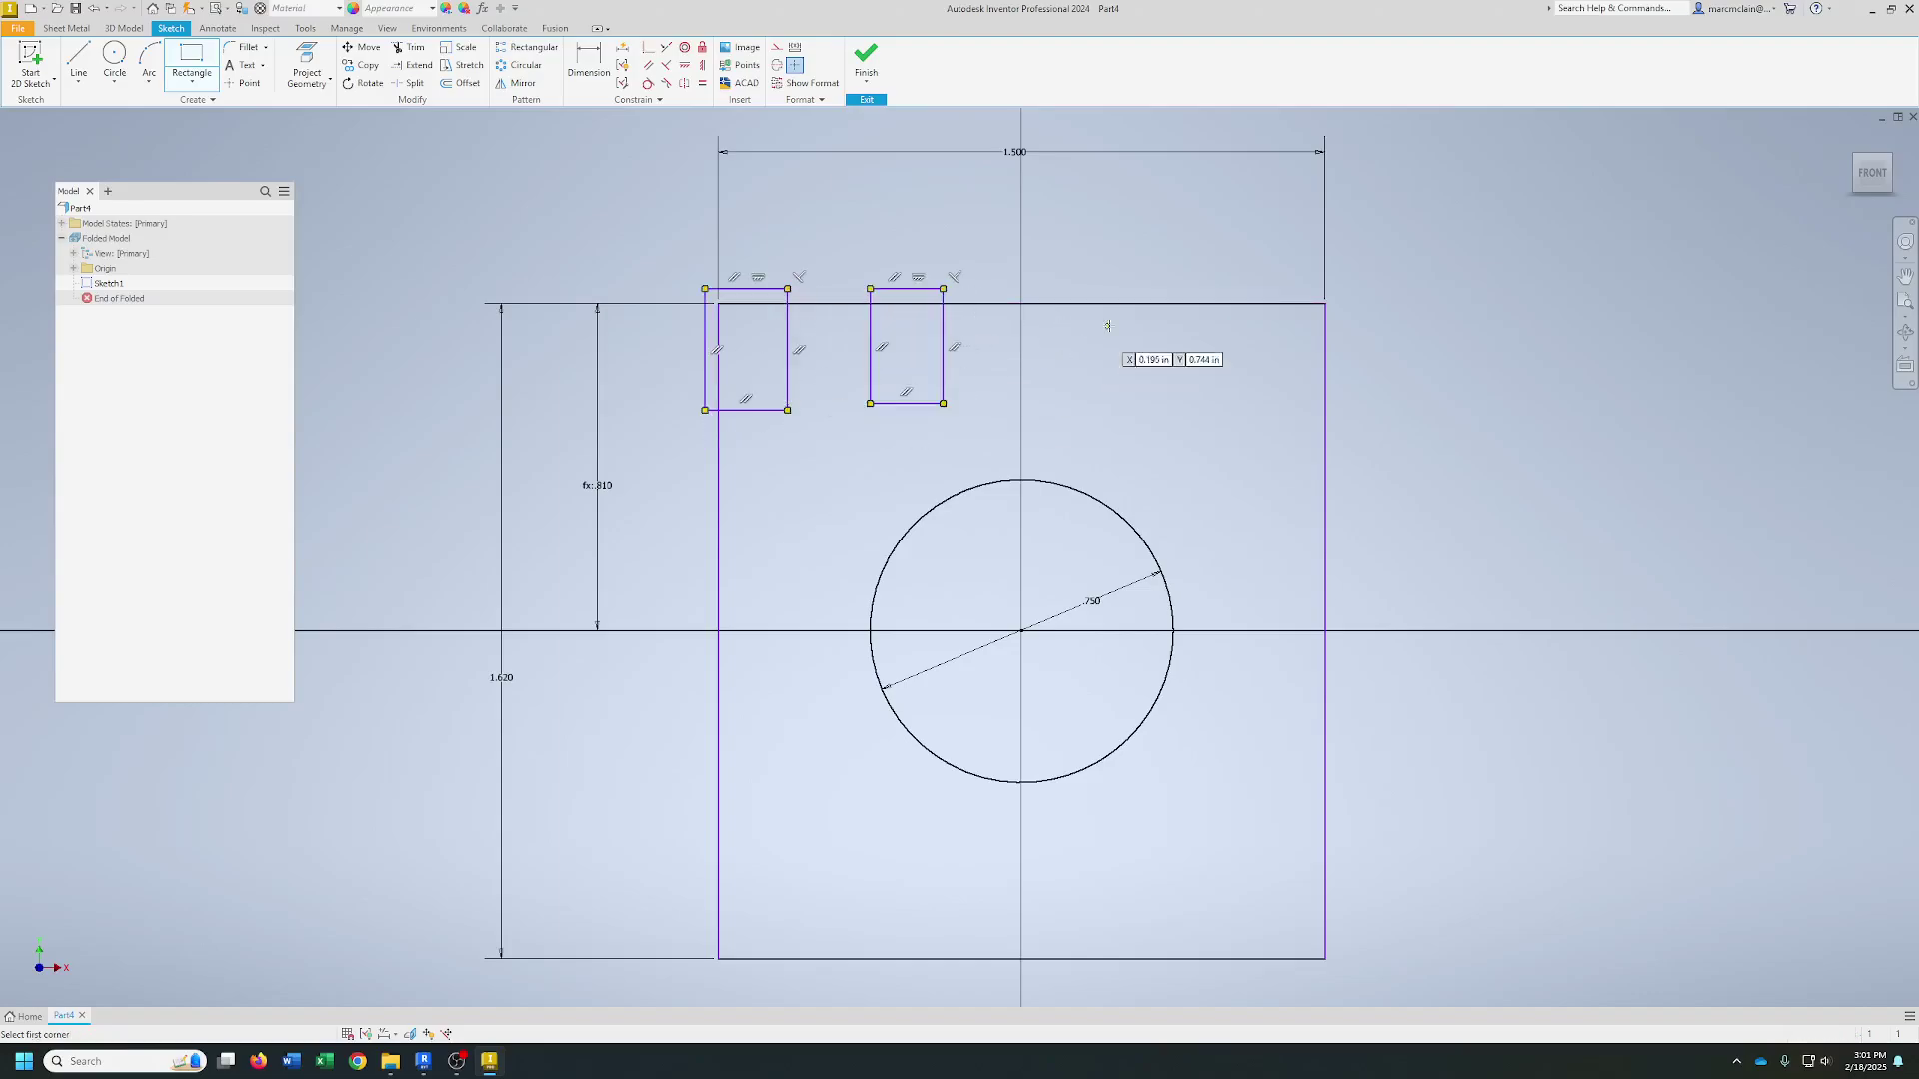
click(1100, 287)
click(1163, 402)
click(1236, 283)
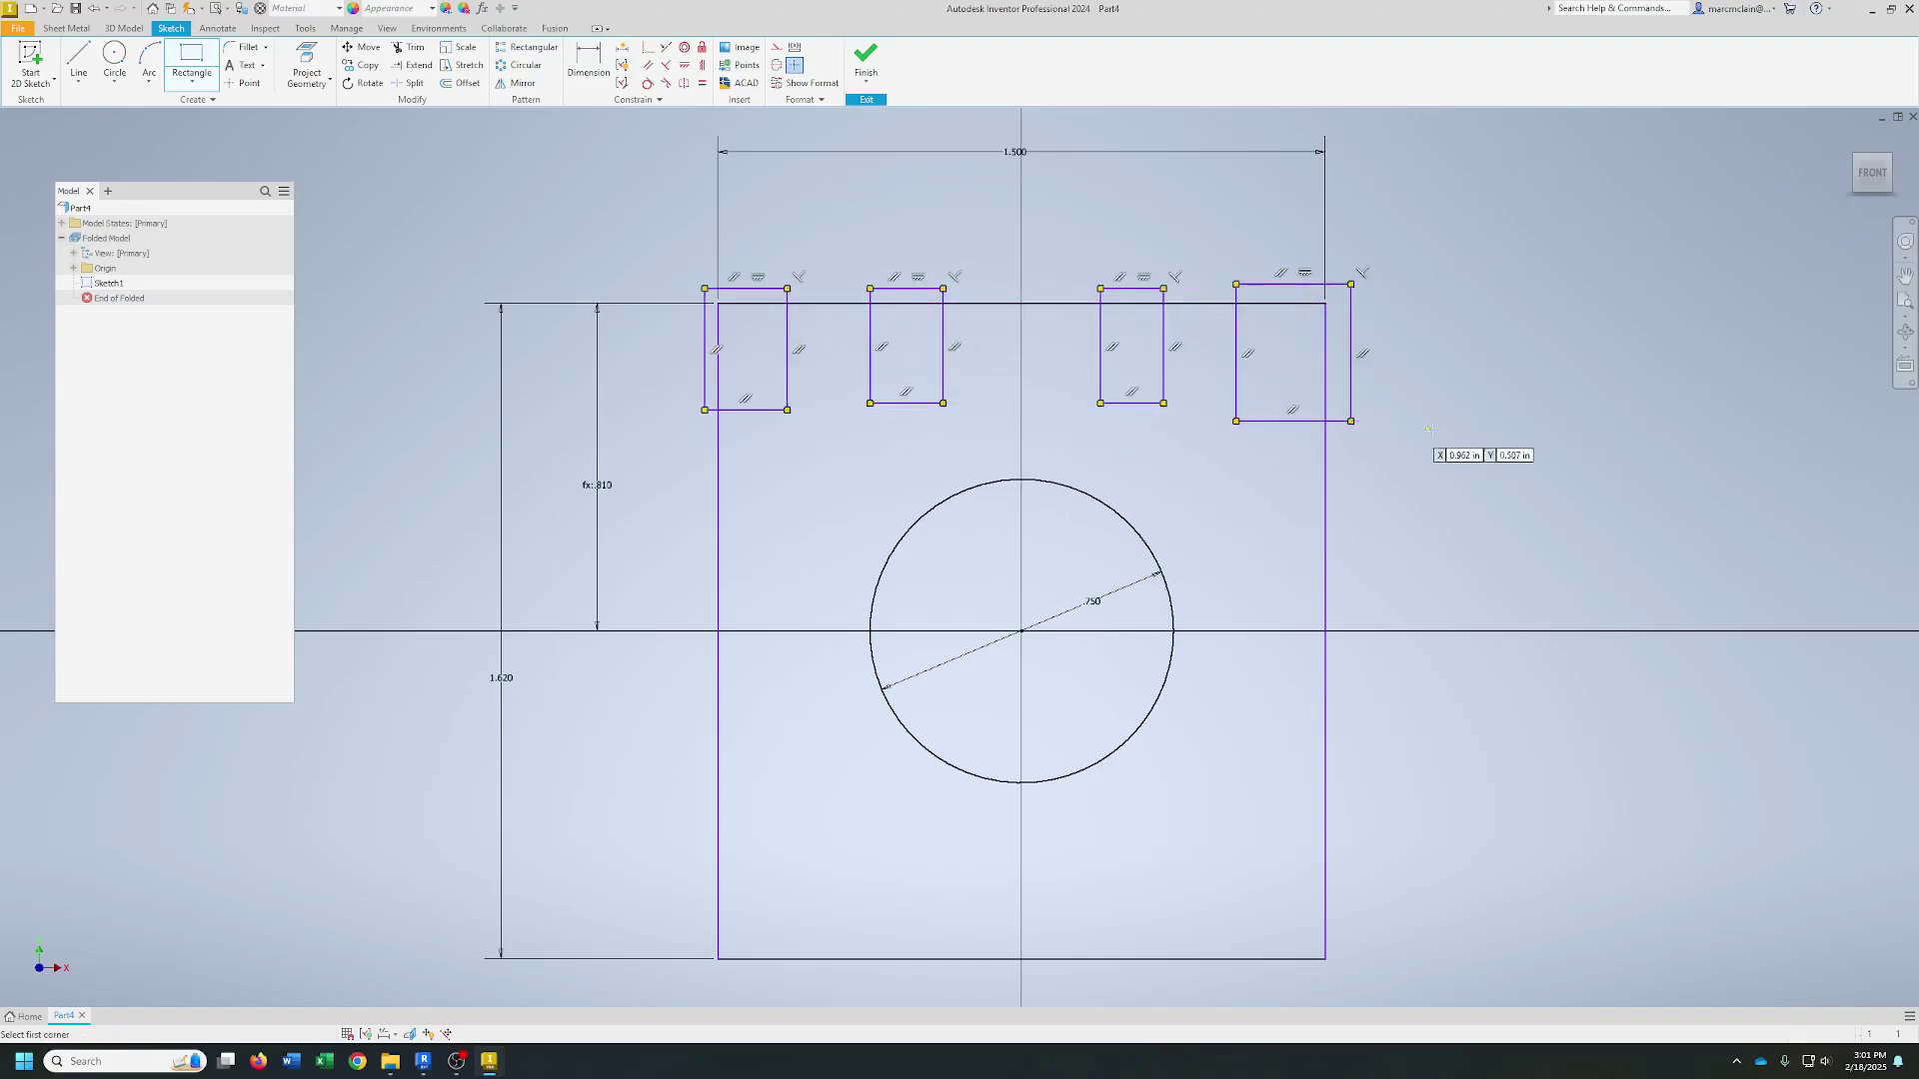
click(1351, 420)
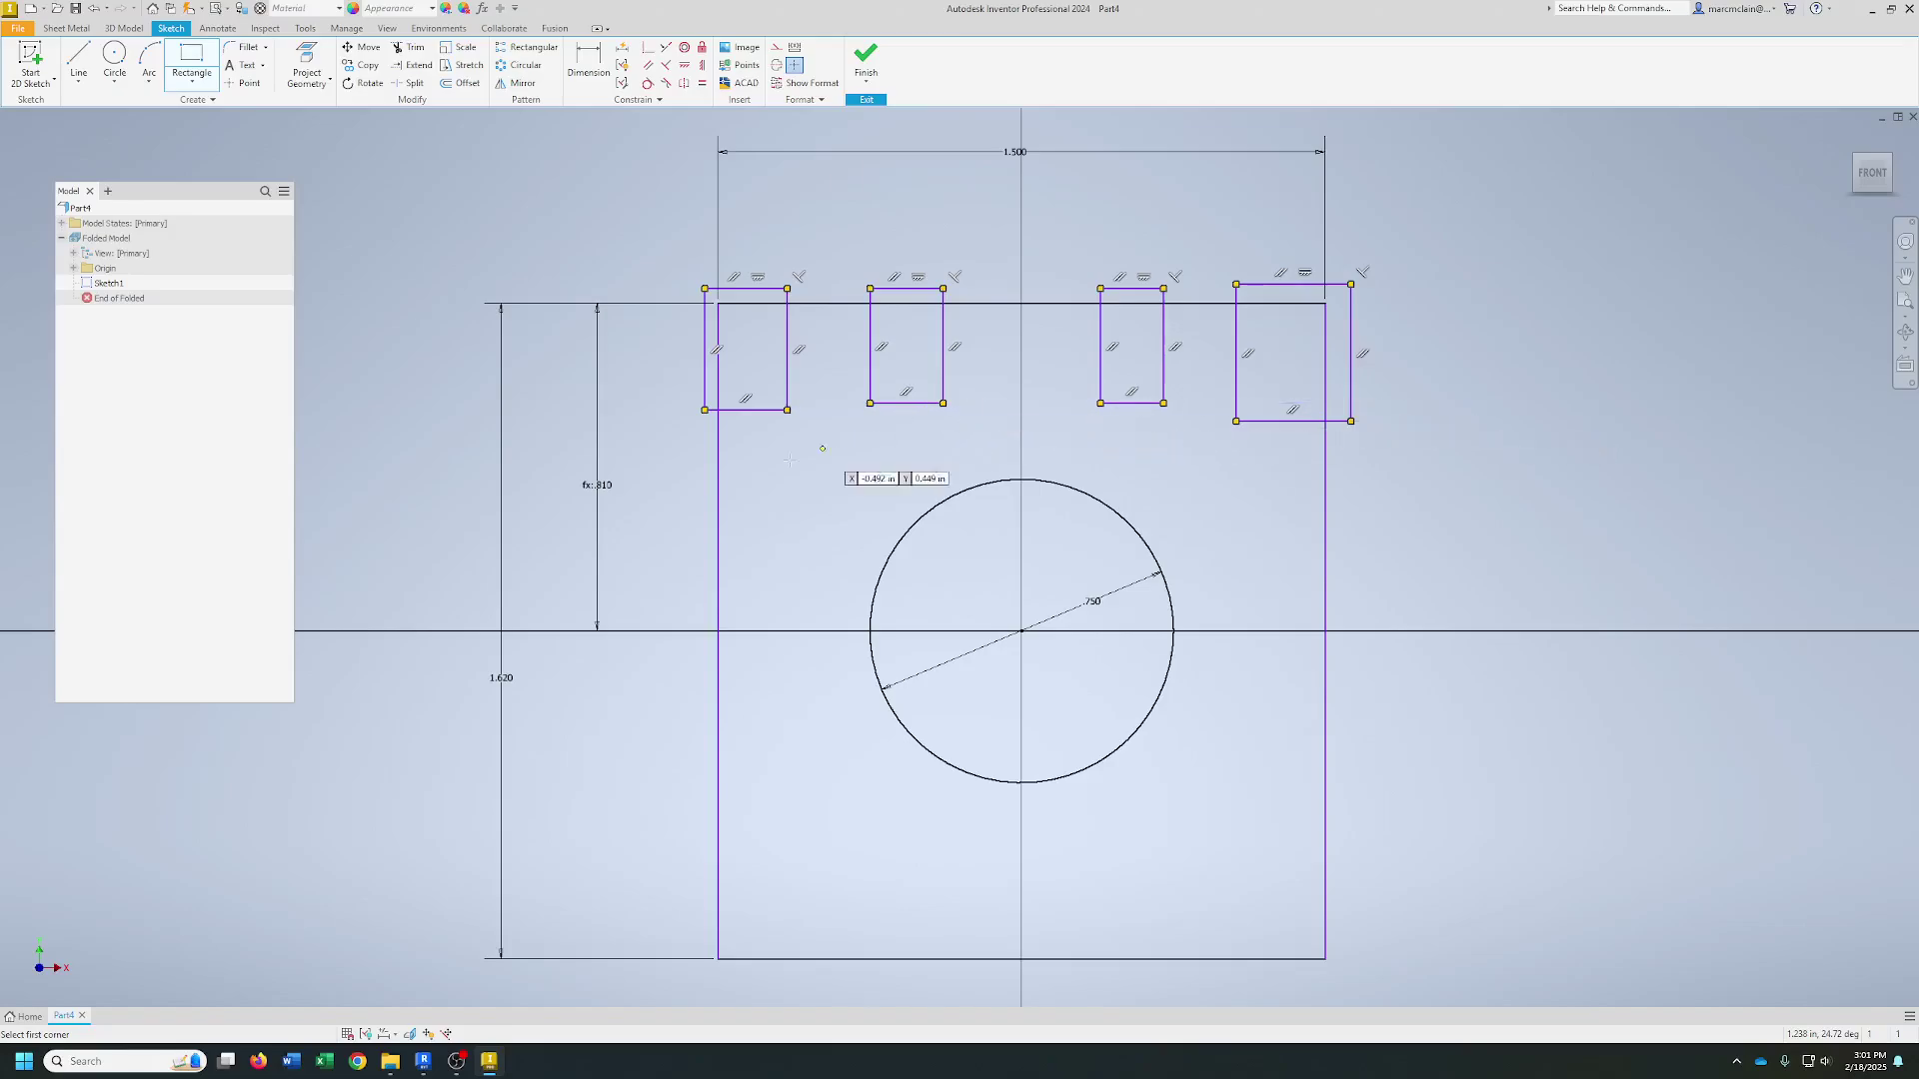
- Dimension the distance between the inner vertical edges of the two corner rectangles as 1.33 in
key(Escape)
key(d)
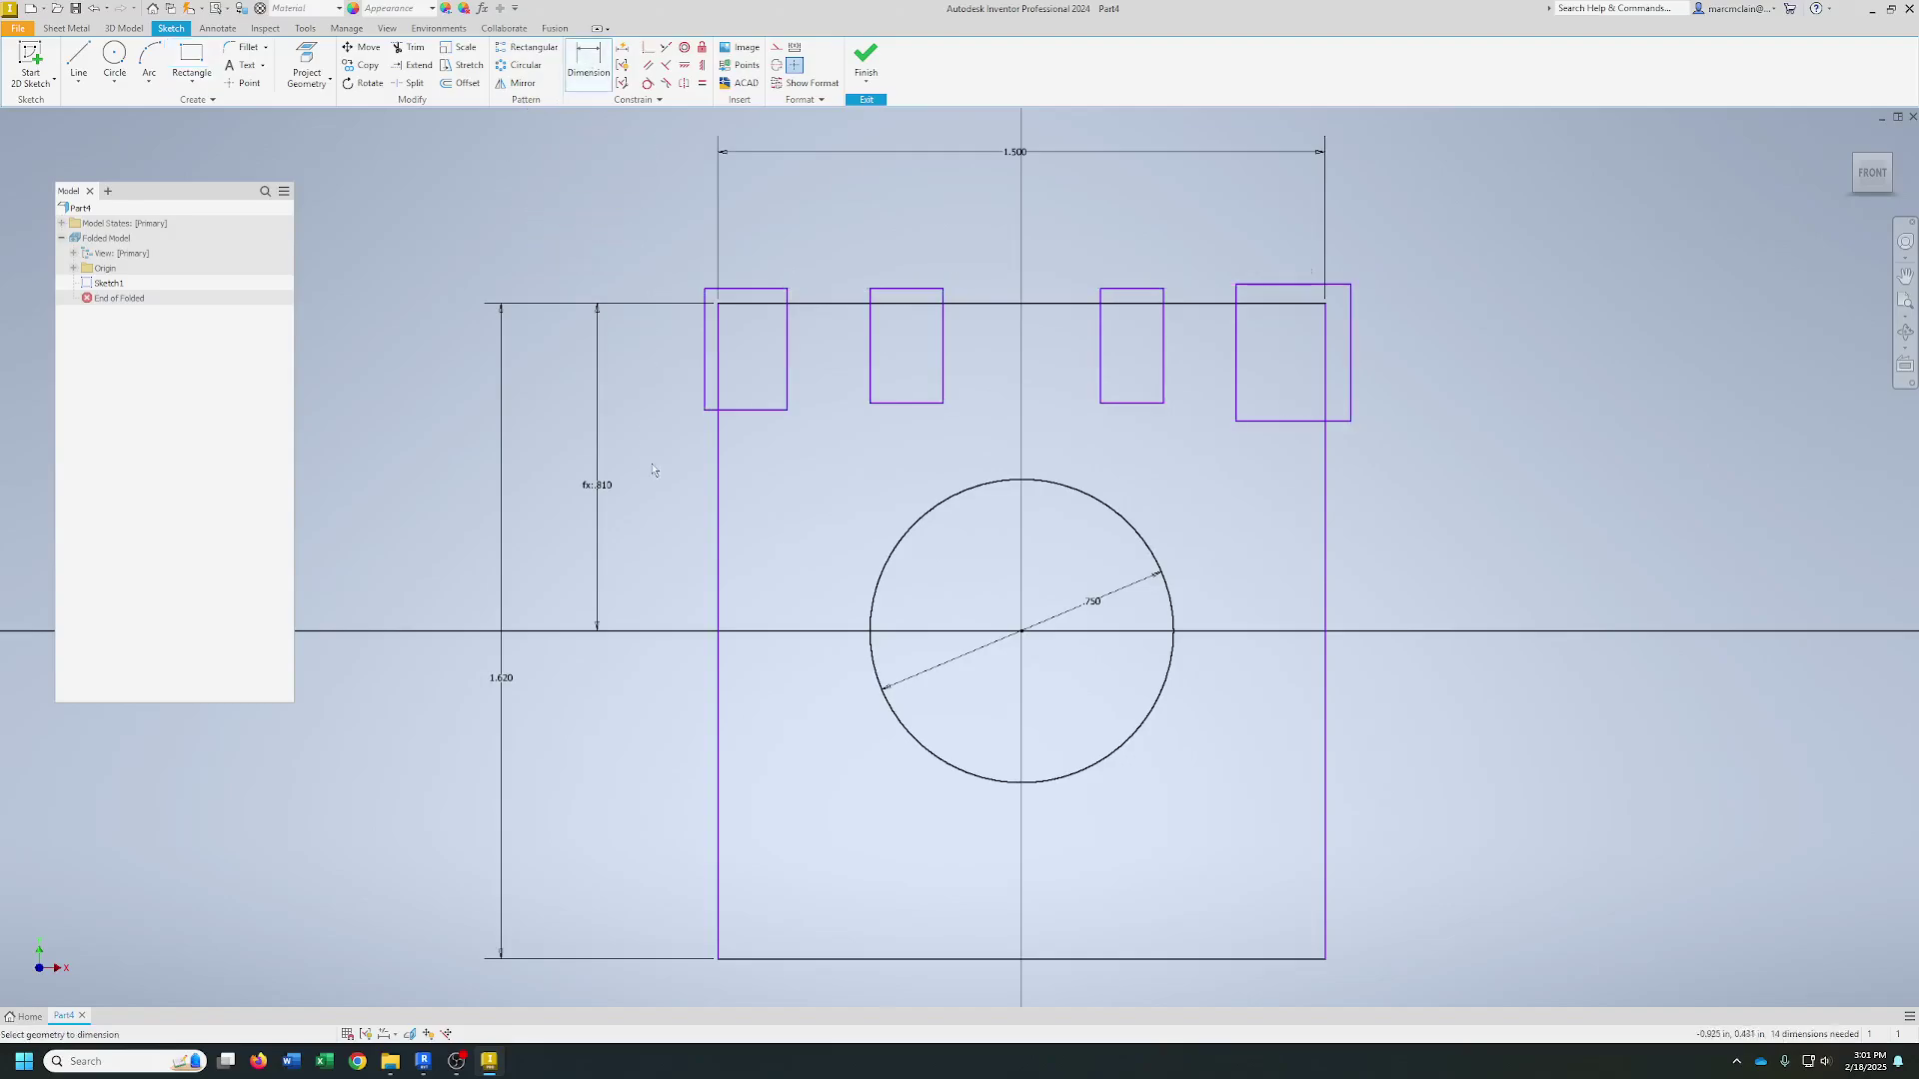
click(786, 365)
click(1238, 385)
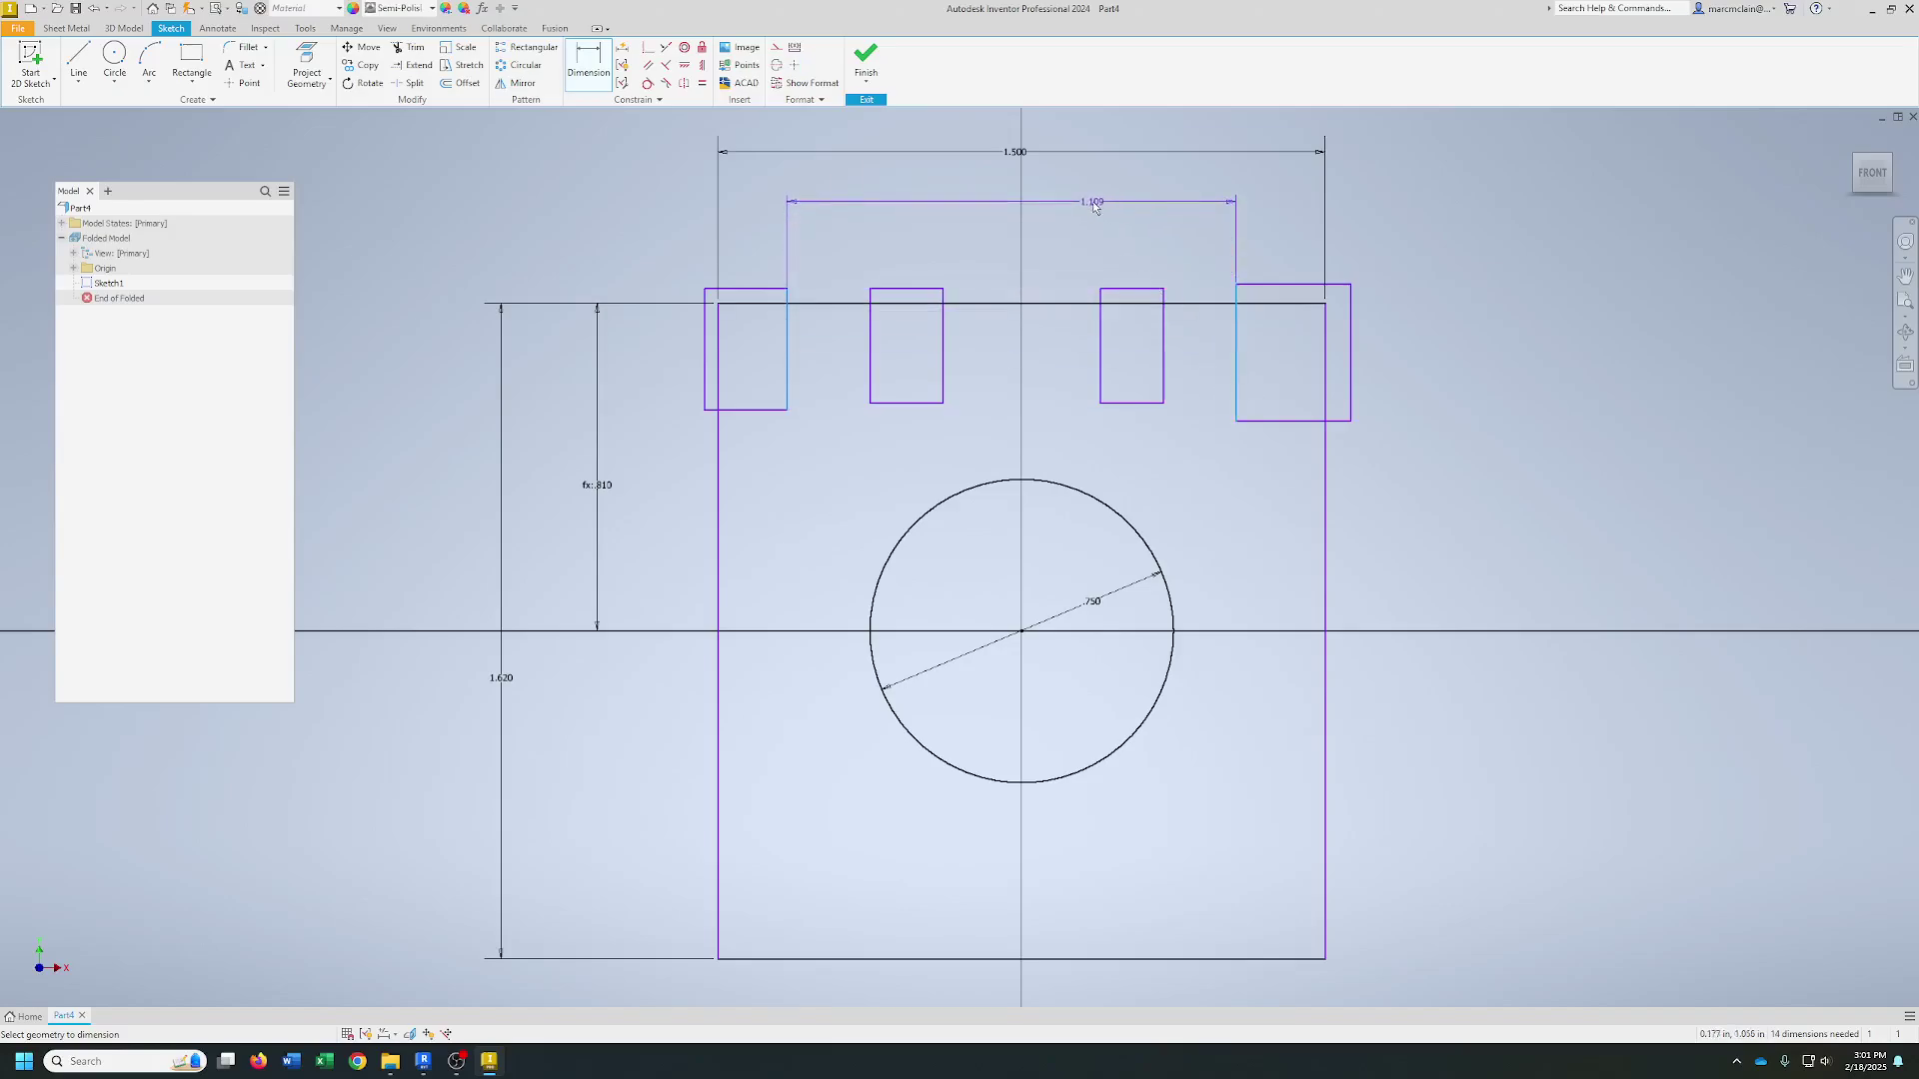
click(1093, 204)
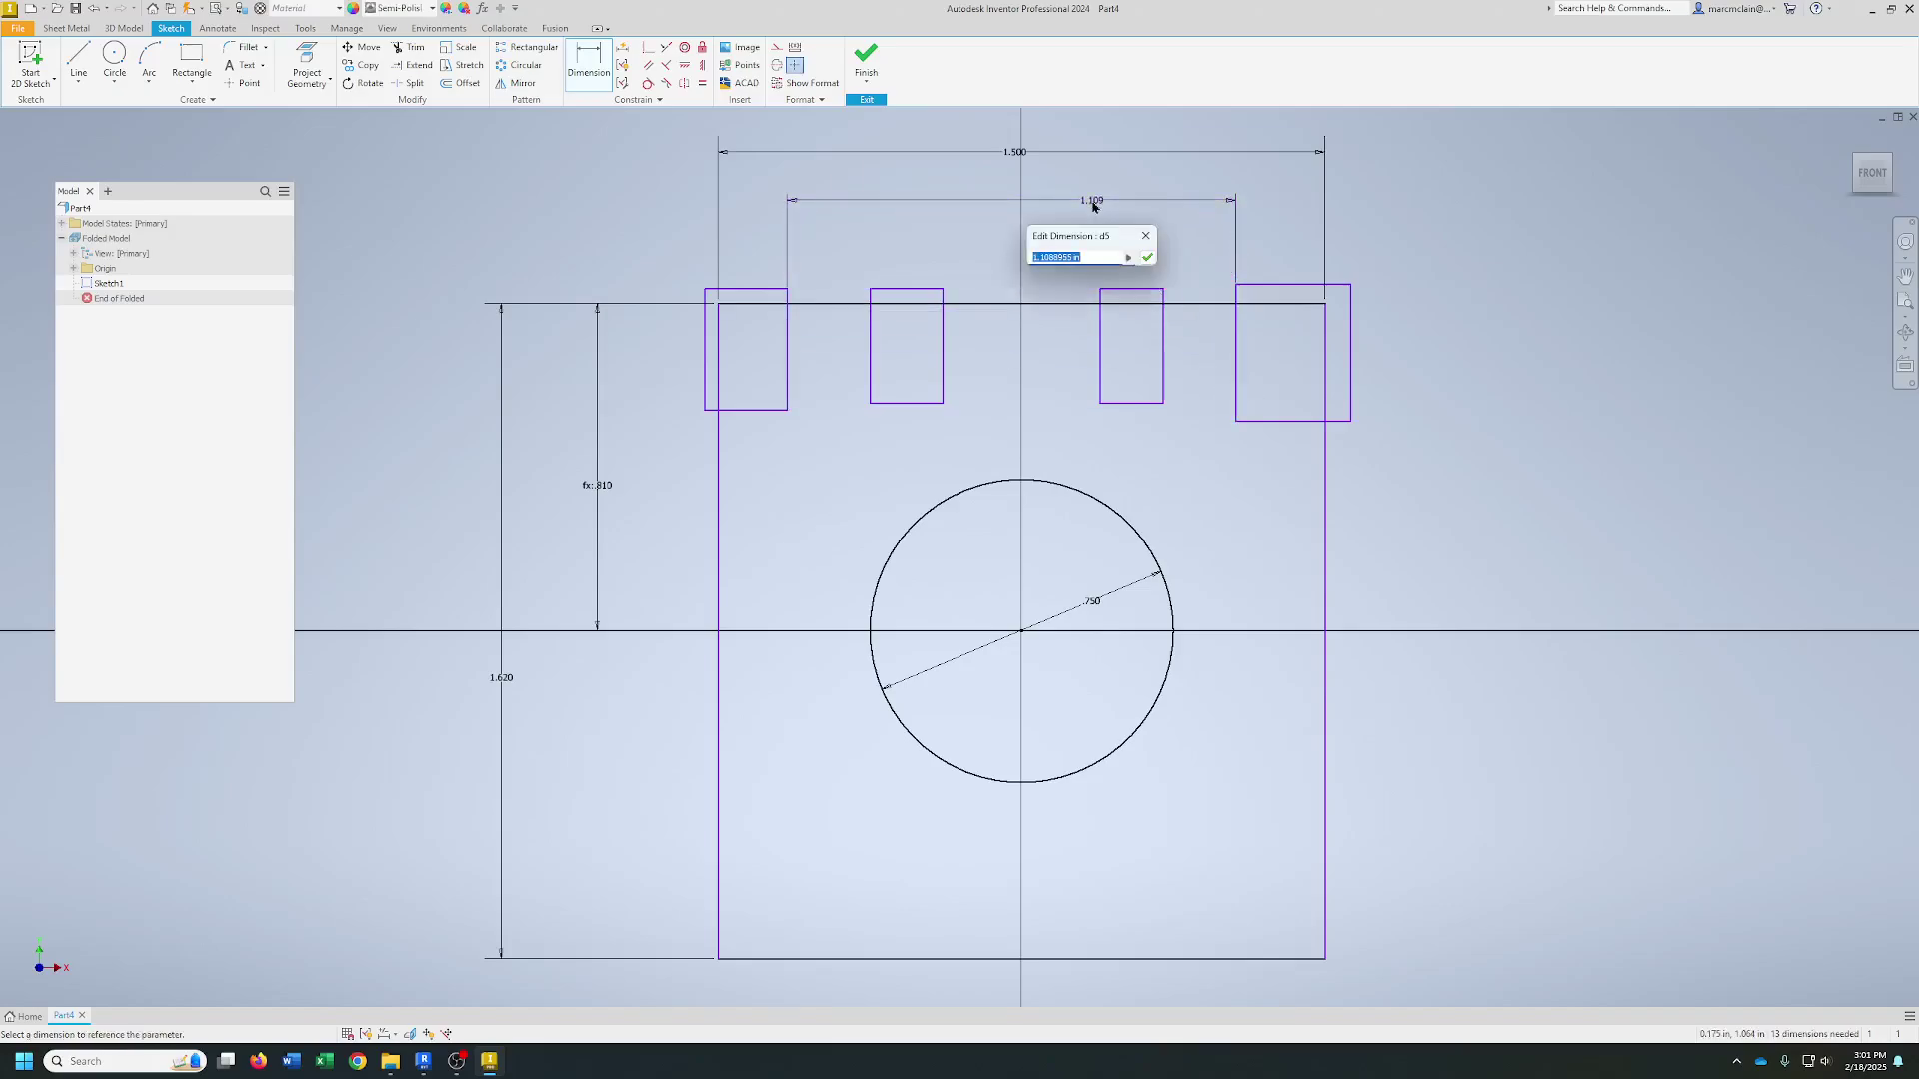
text(1.33)
key(Return)
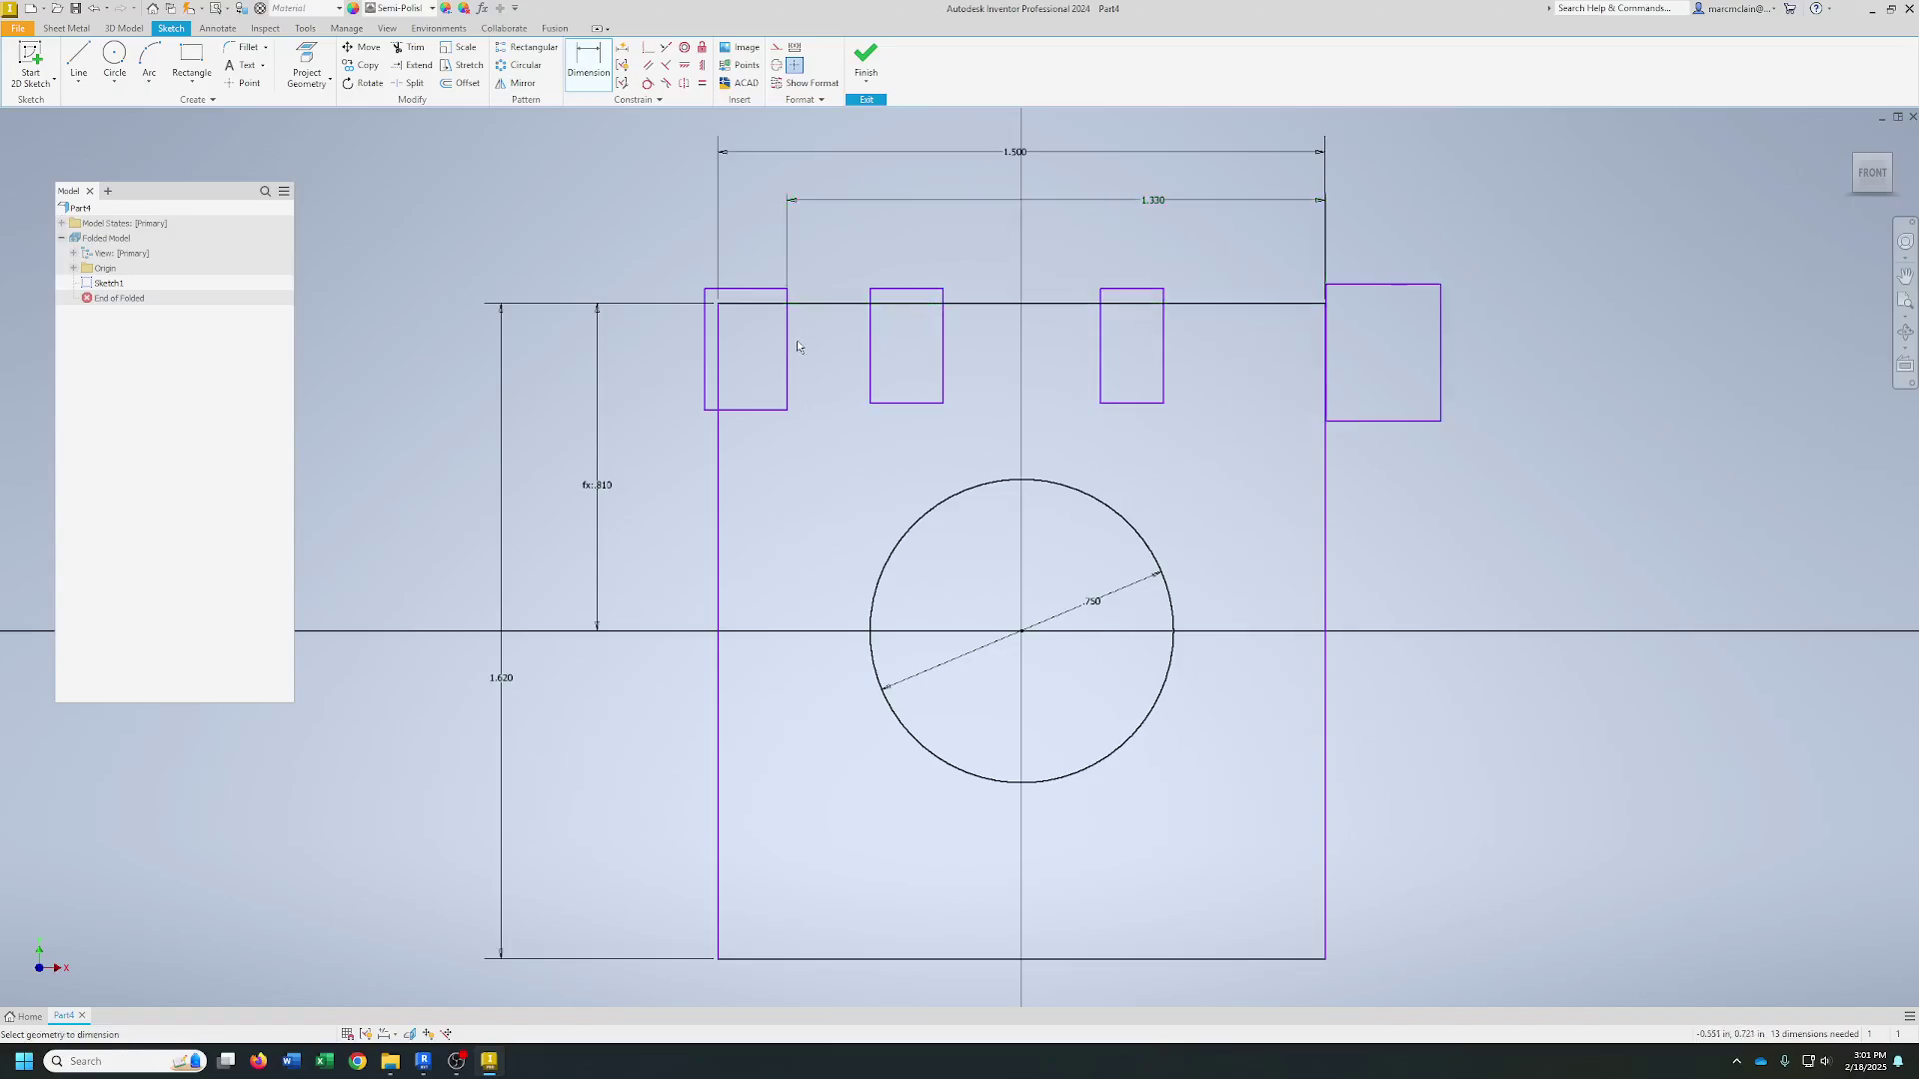
- Dimension the right corner rectangle's inner edge from the circle's centre as half the 1.33 in spacing, referencing that dimension in the formula
click(1325, 300)
click(1036, 627)
click(1171, 243)
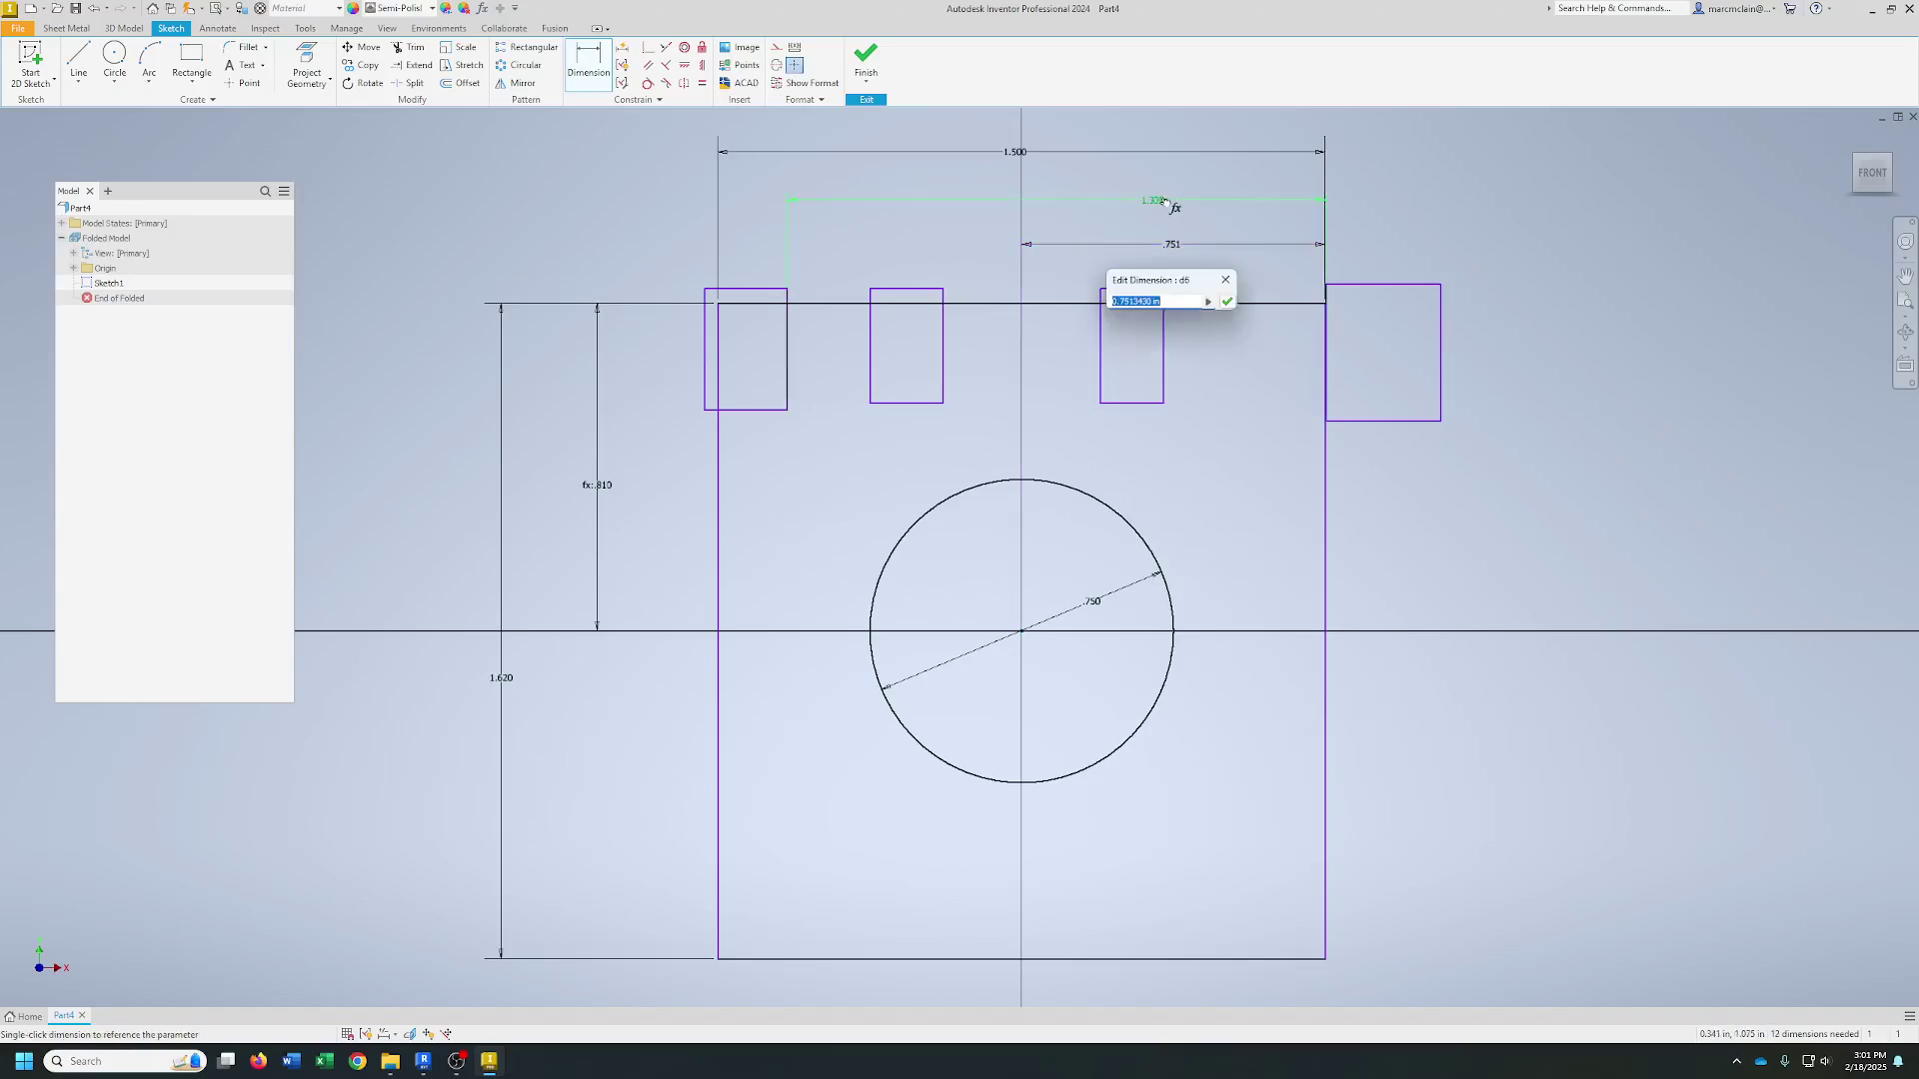
click(1154, 201)
key(Return)
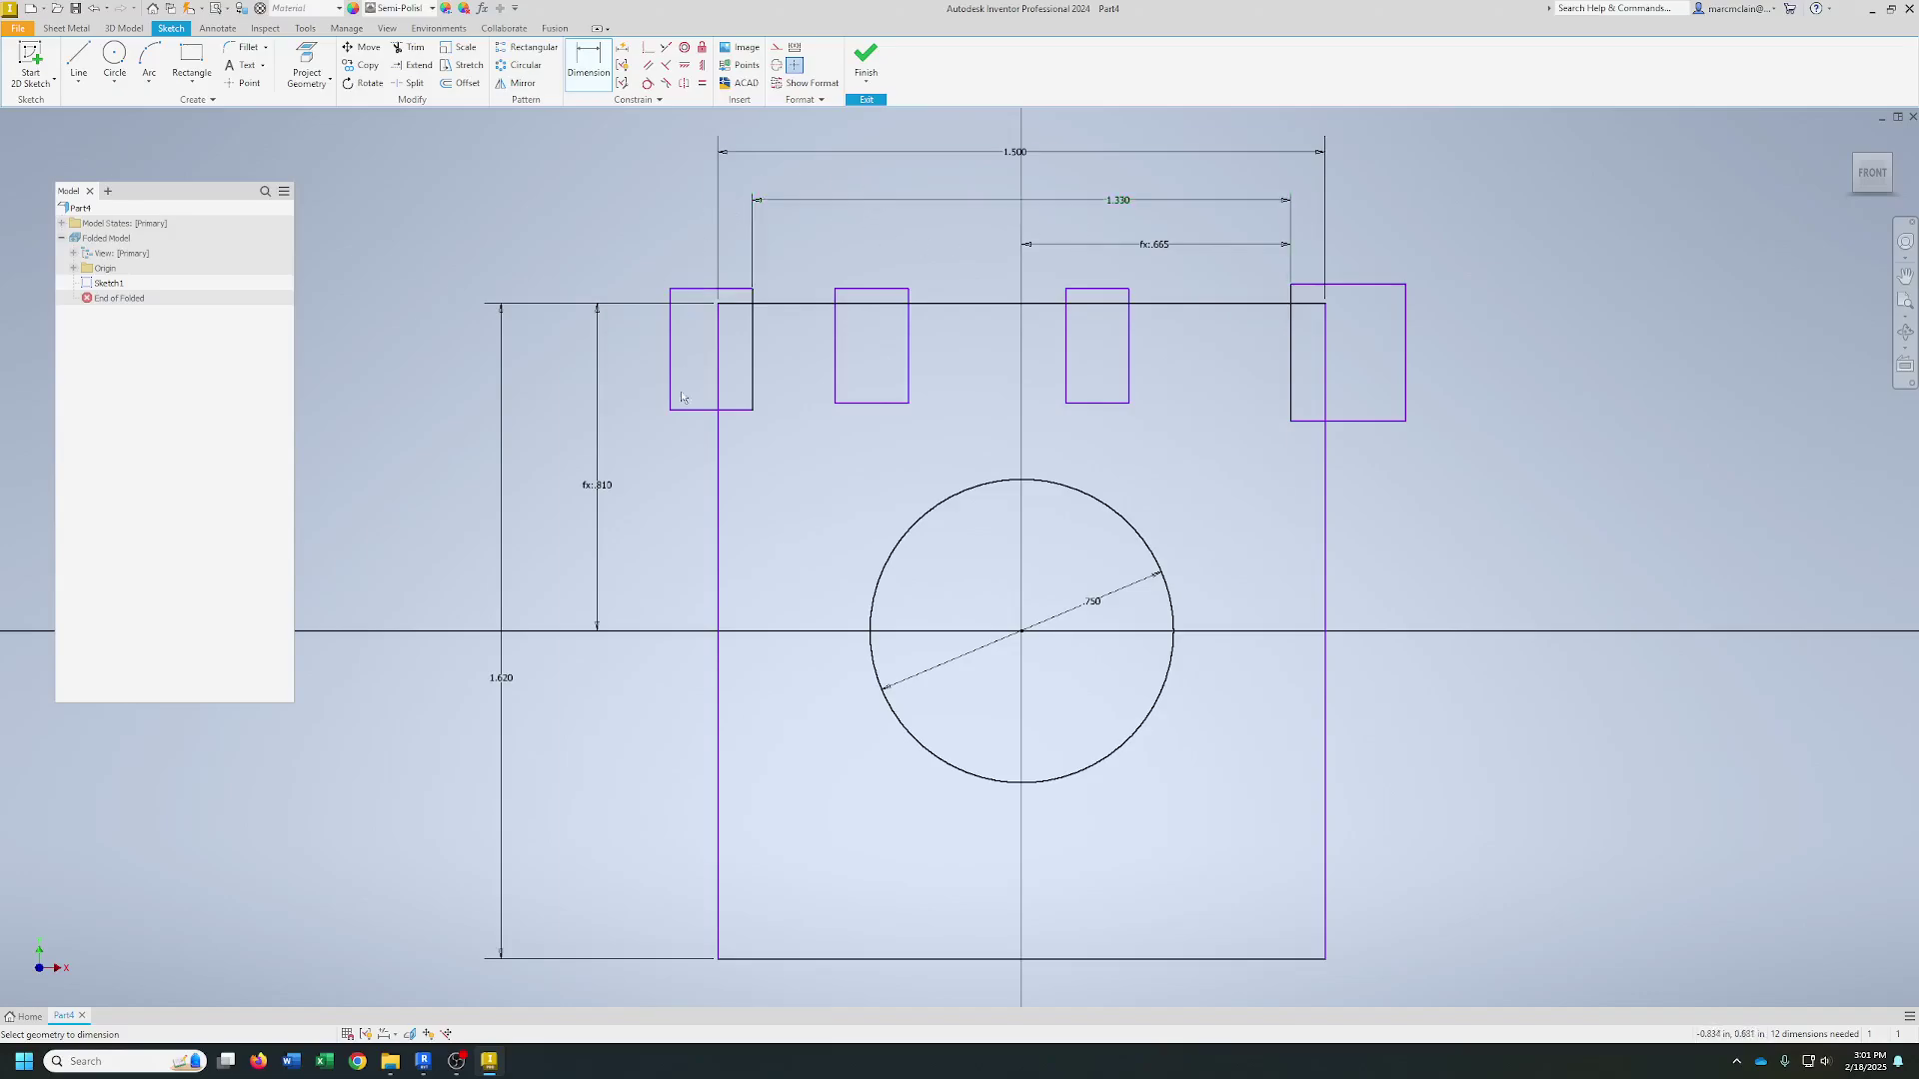
- Dimension the large rectangle's left edge from the circle's centre as half the overall width, referencing the width dimension divided by 2
click(717, 495)
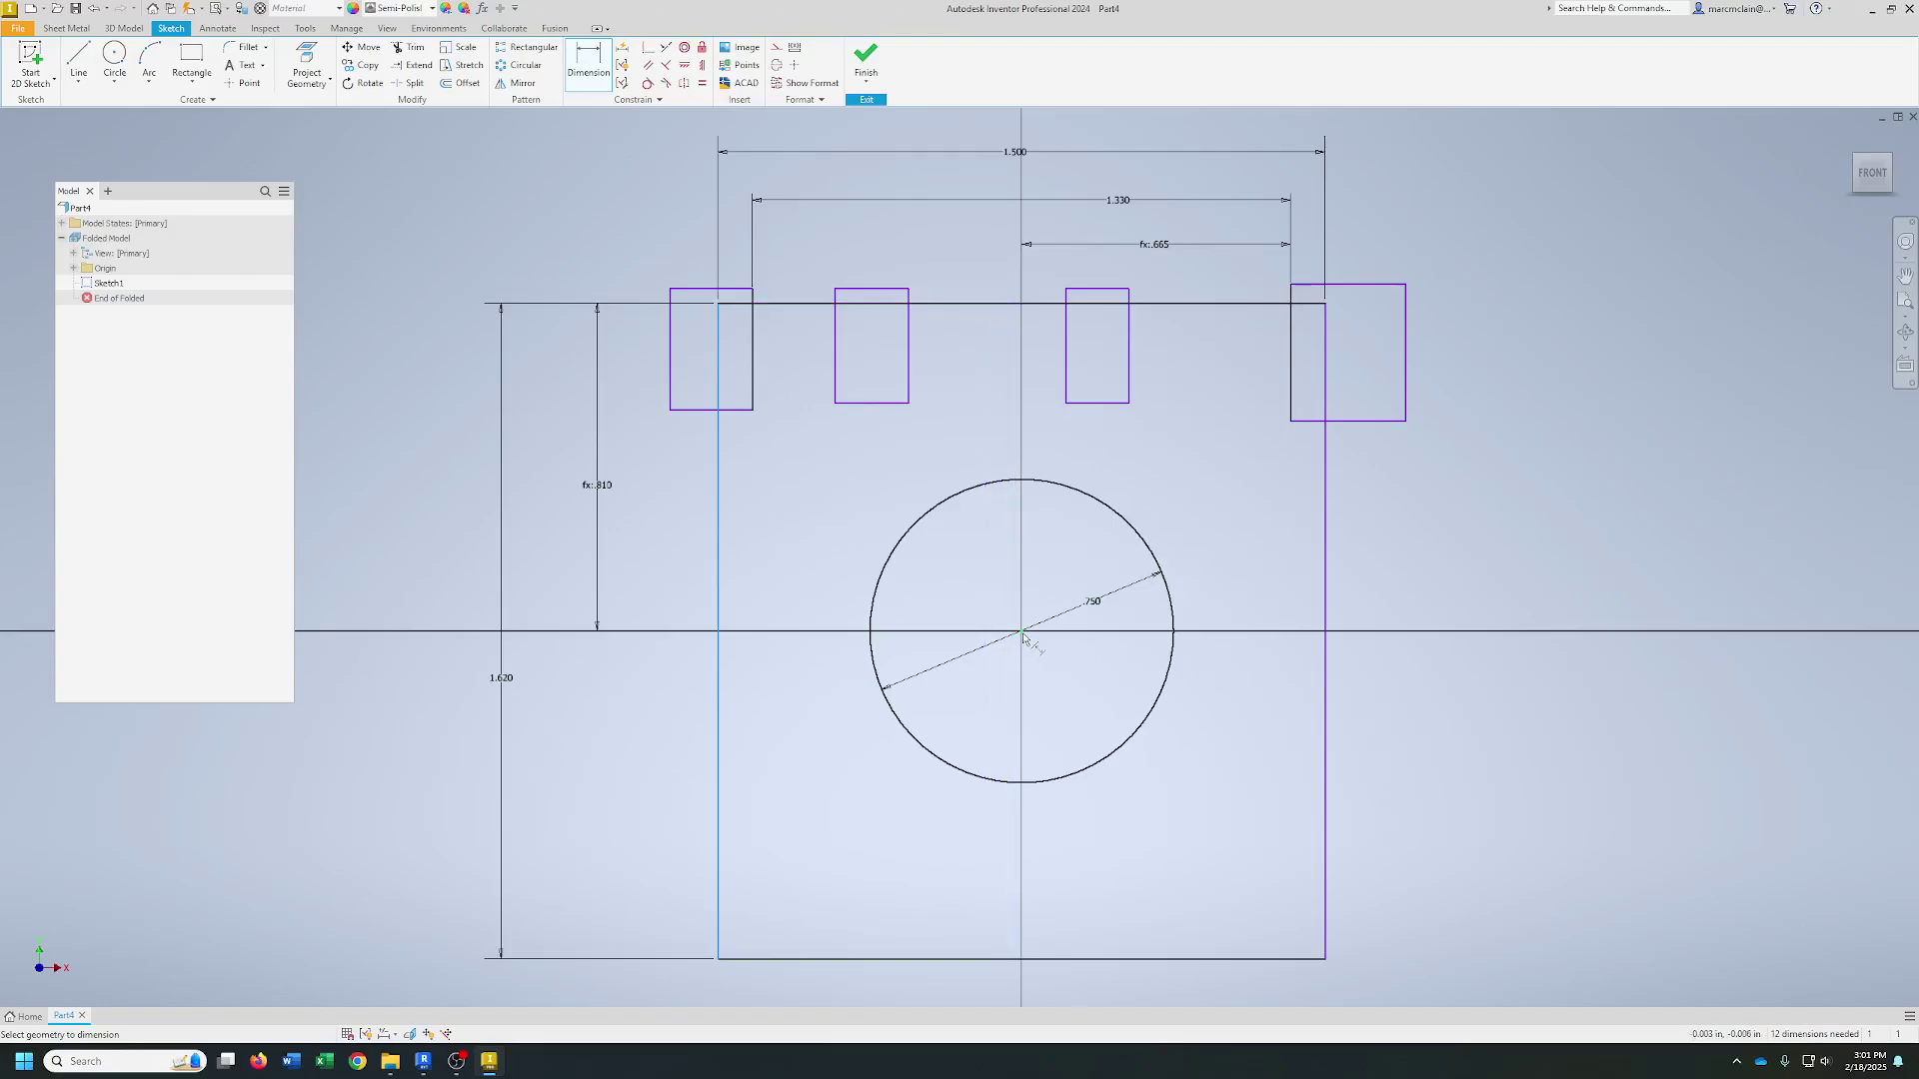
click(1021, 632)
click(1016, 187)
click(1017, 154)
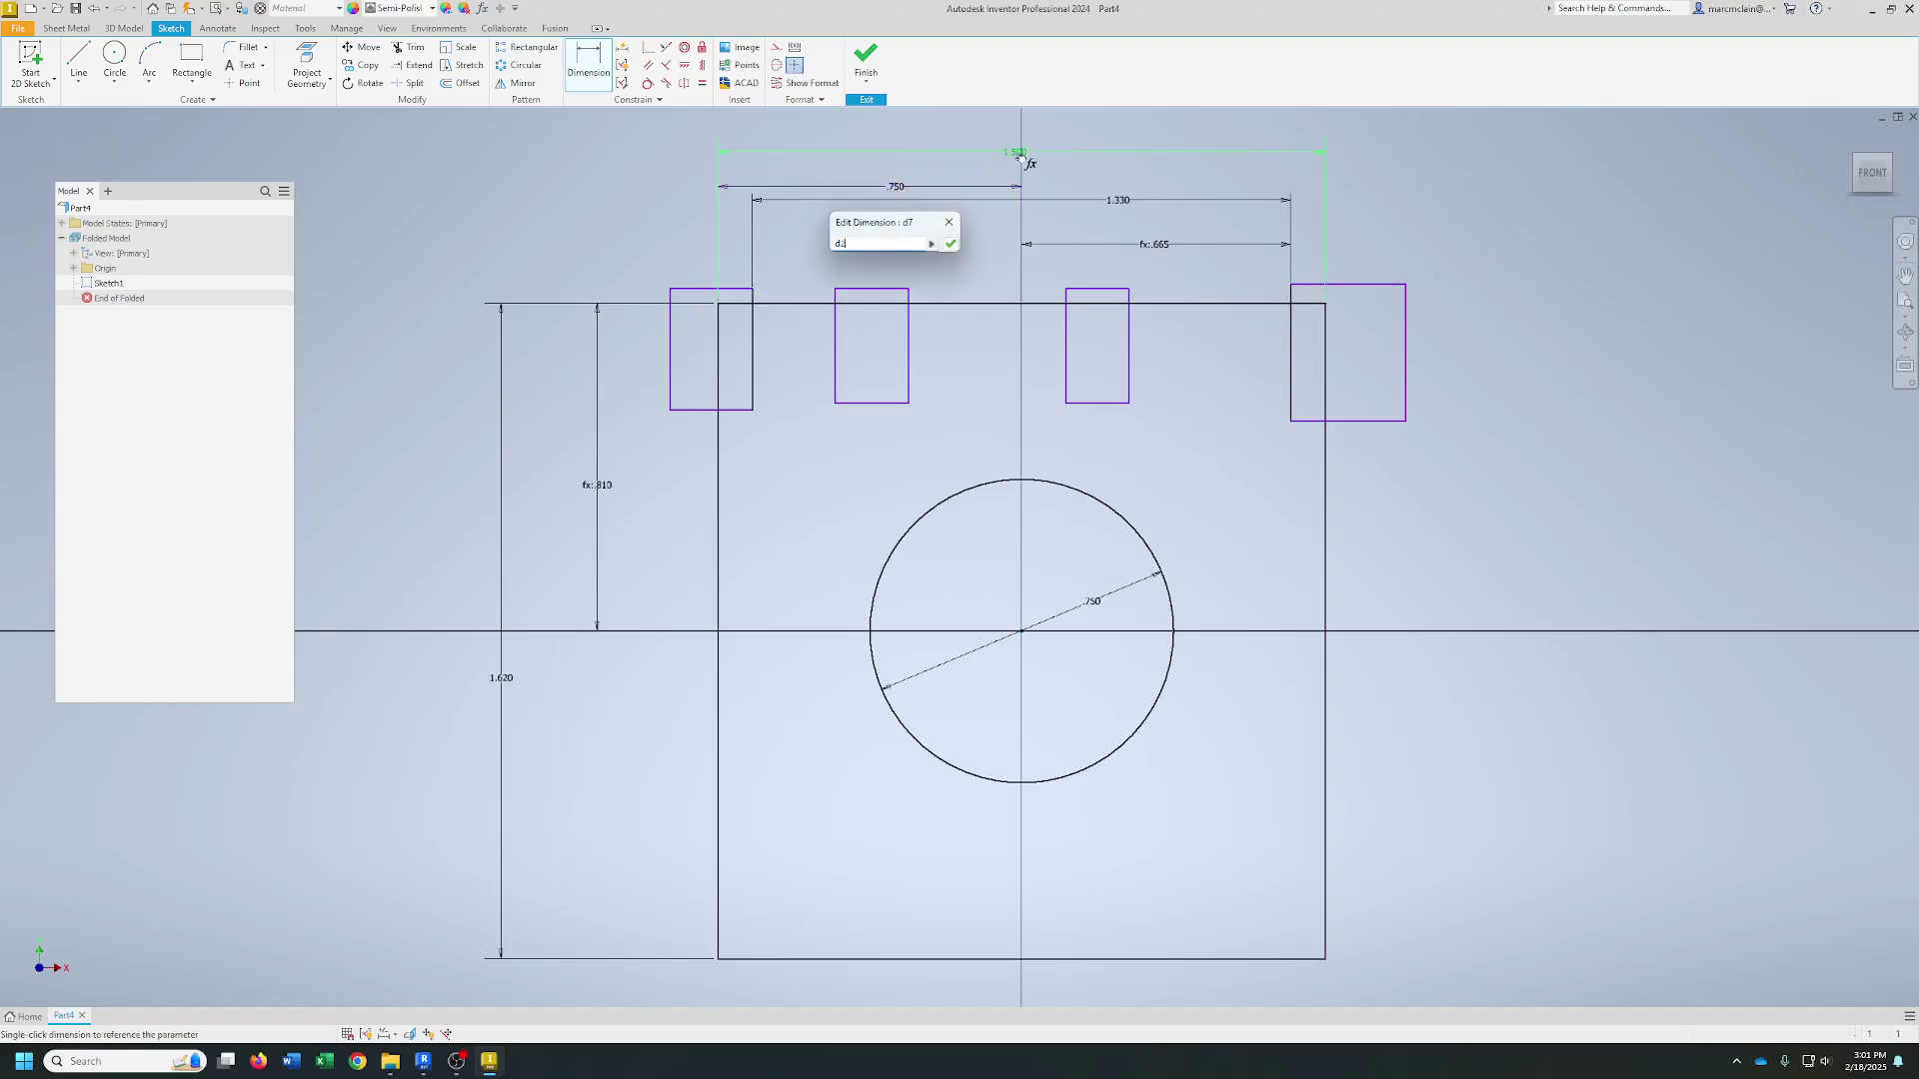
text(/2)
key(Return)
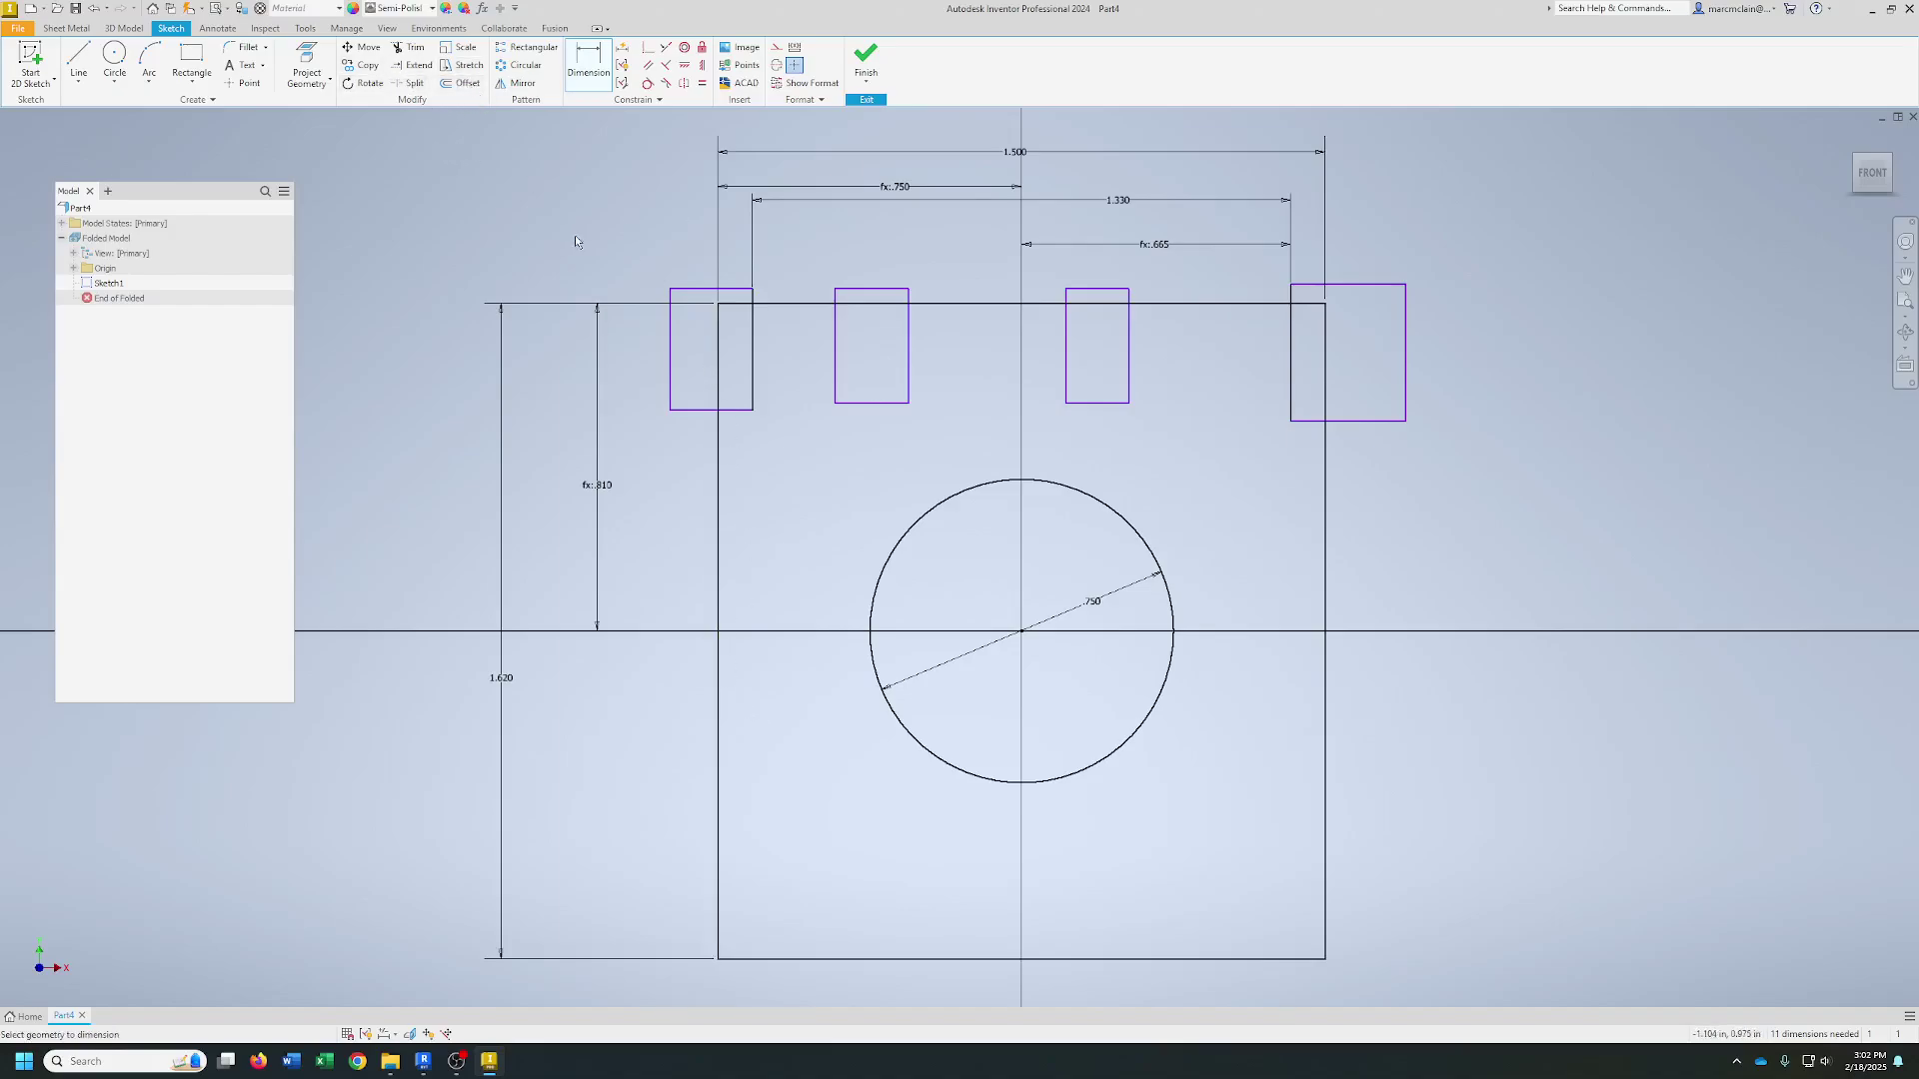
- Dimension the widths of both middle notch rectangles as .125 in each
click(835, 364)
click(907, 375)
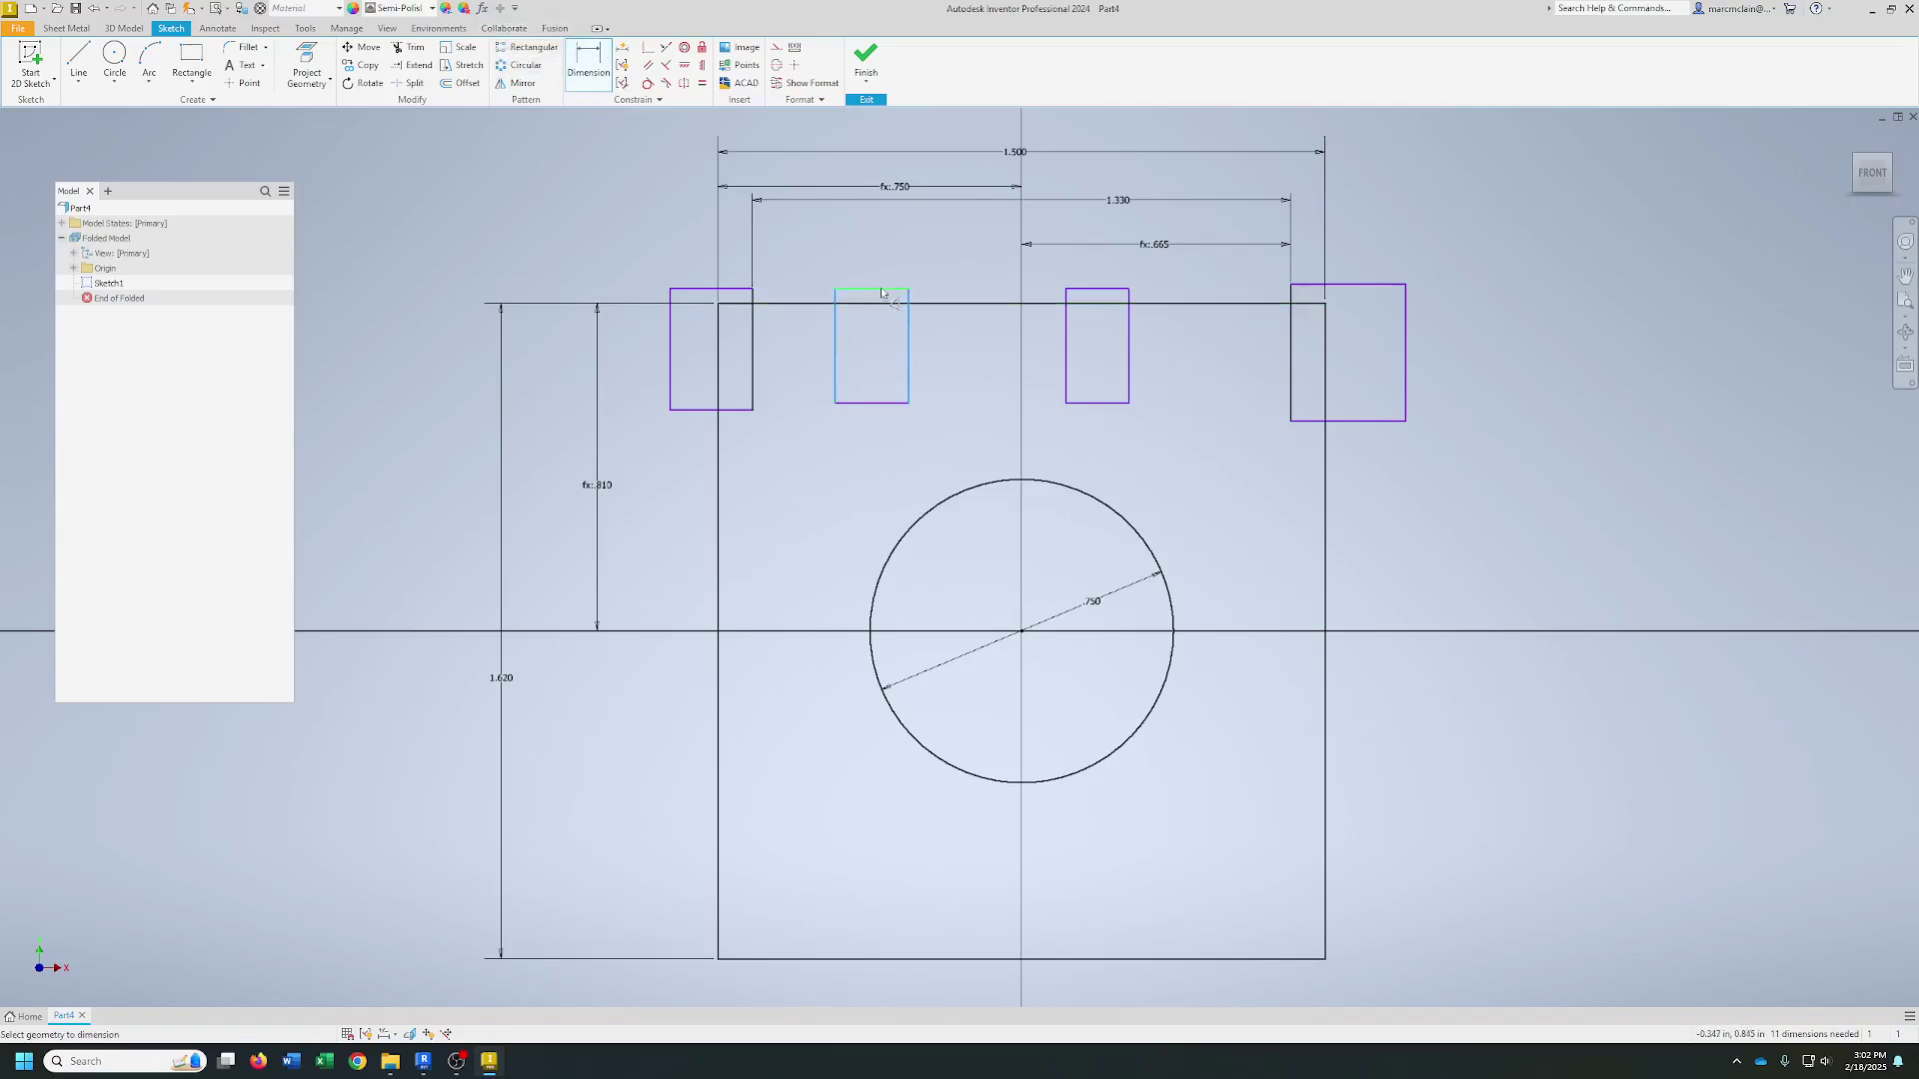
click(876, 263)
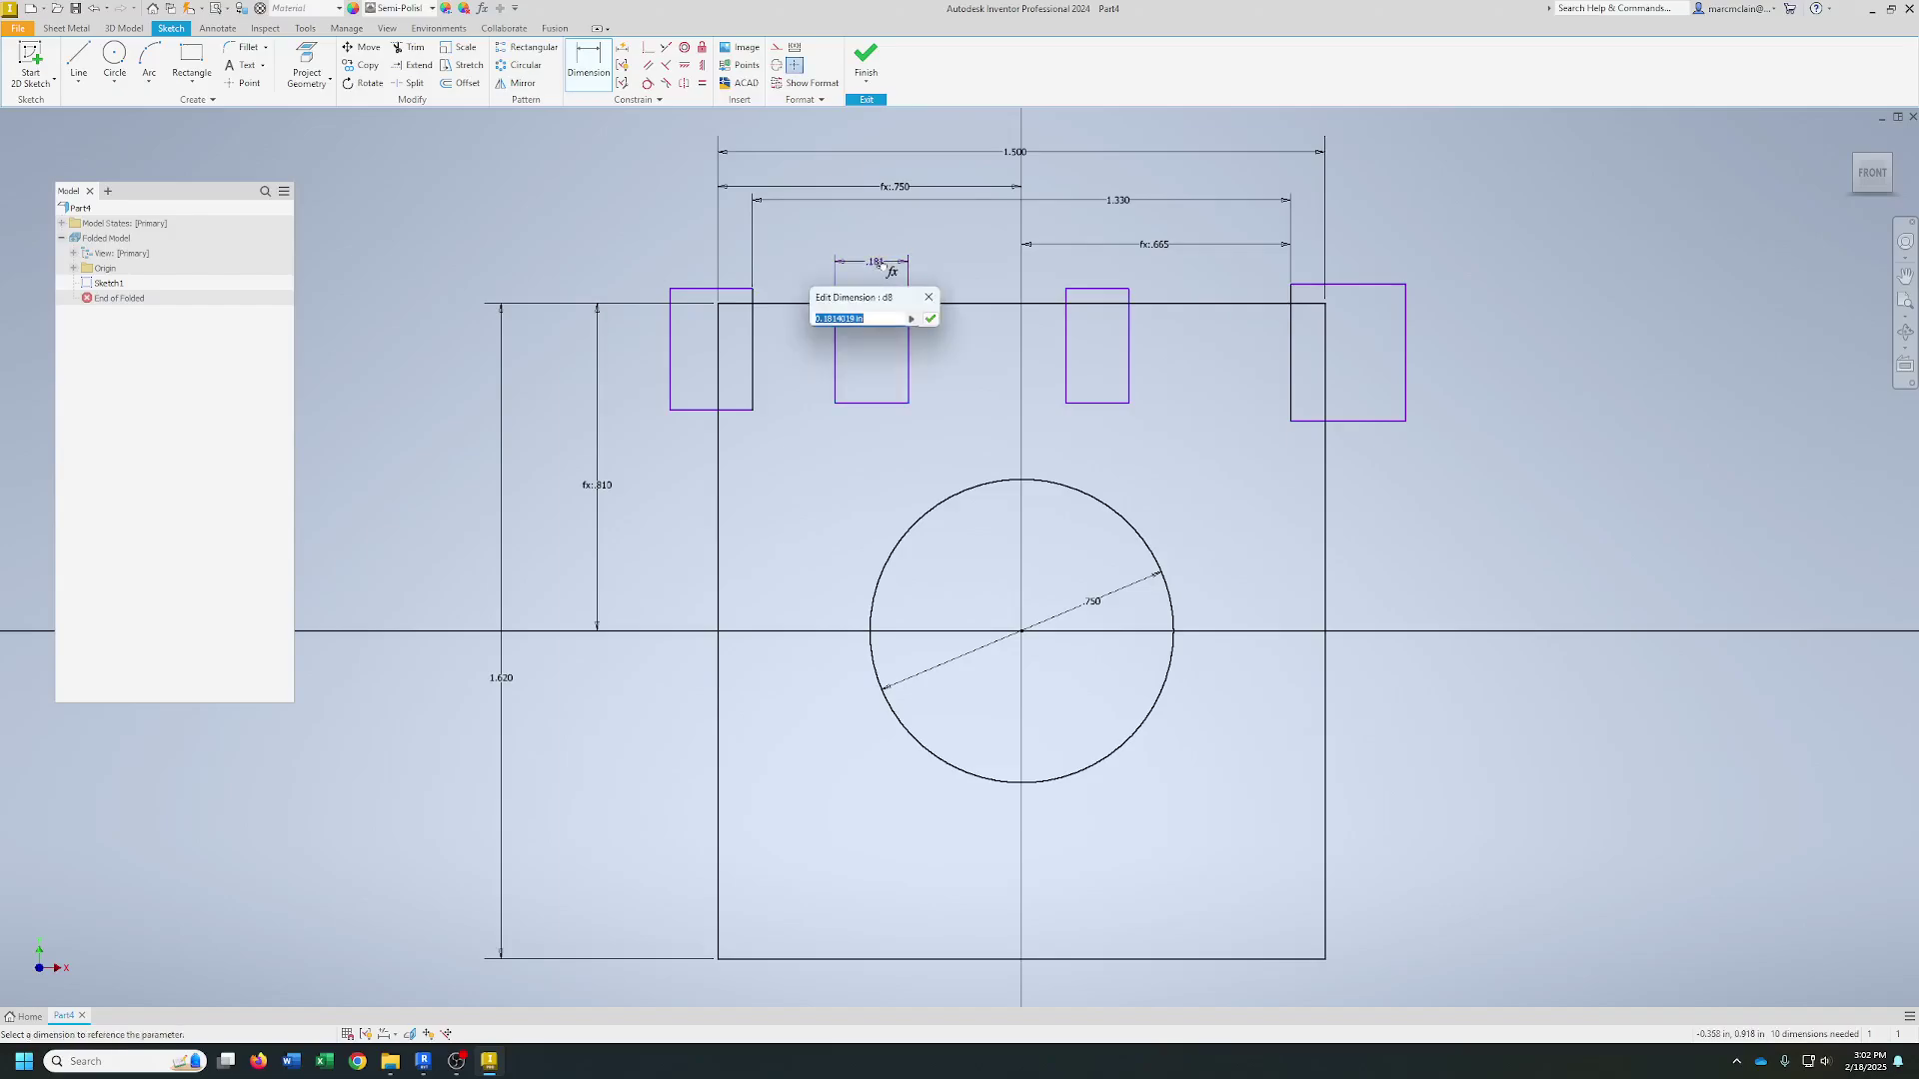
text(.125)
key(Return)
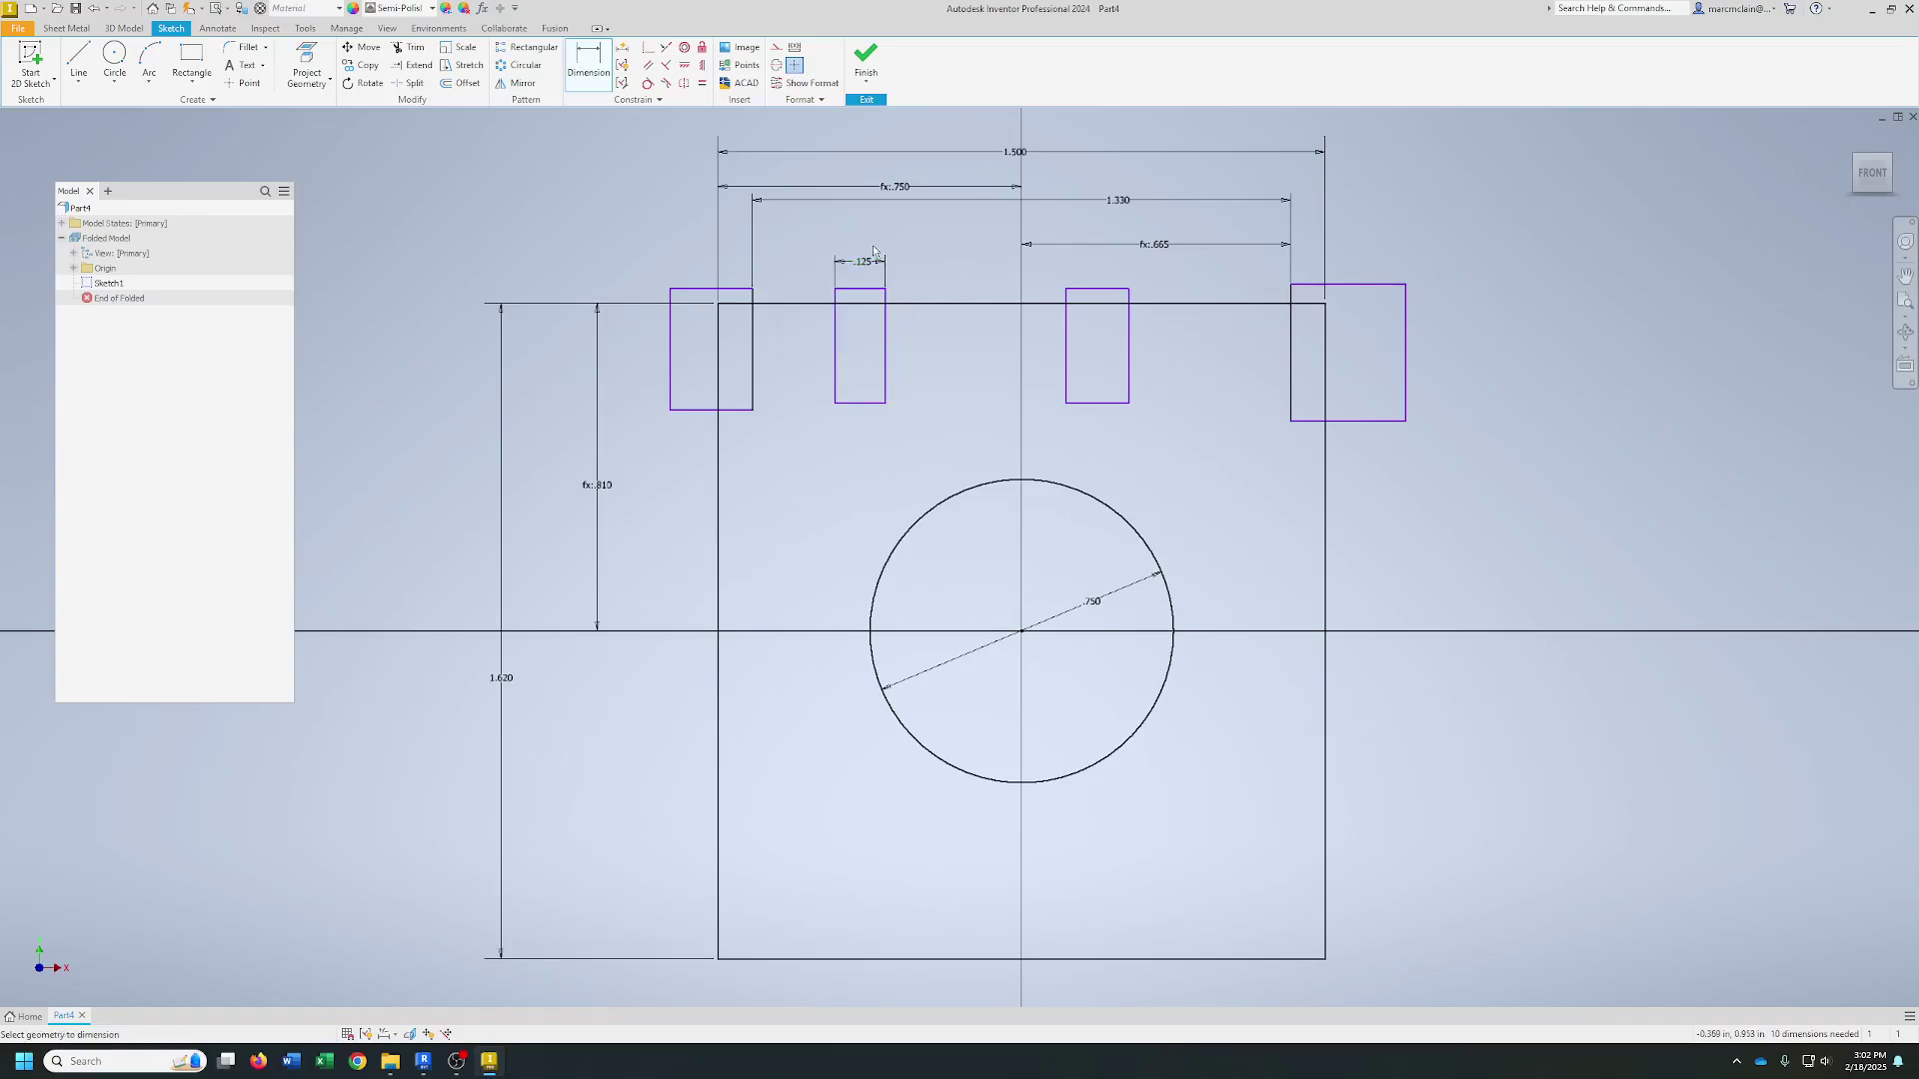
click(1066, 362)
click(1129, 352)
click(1096, 271)
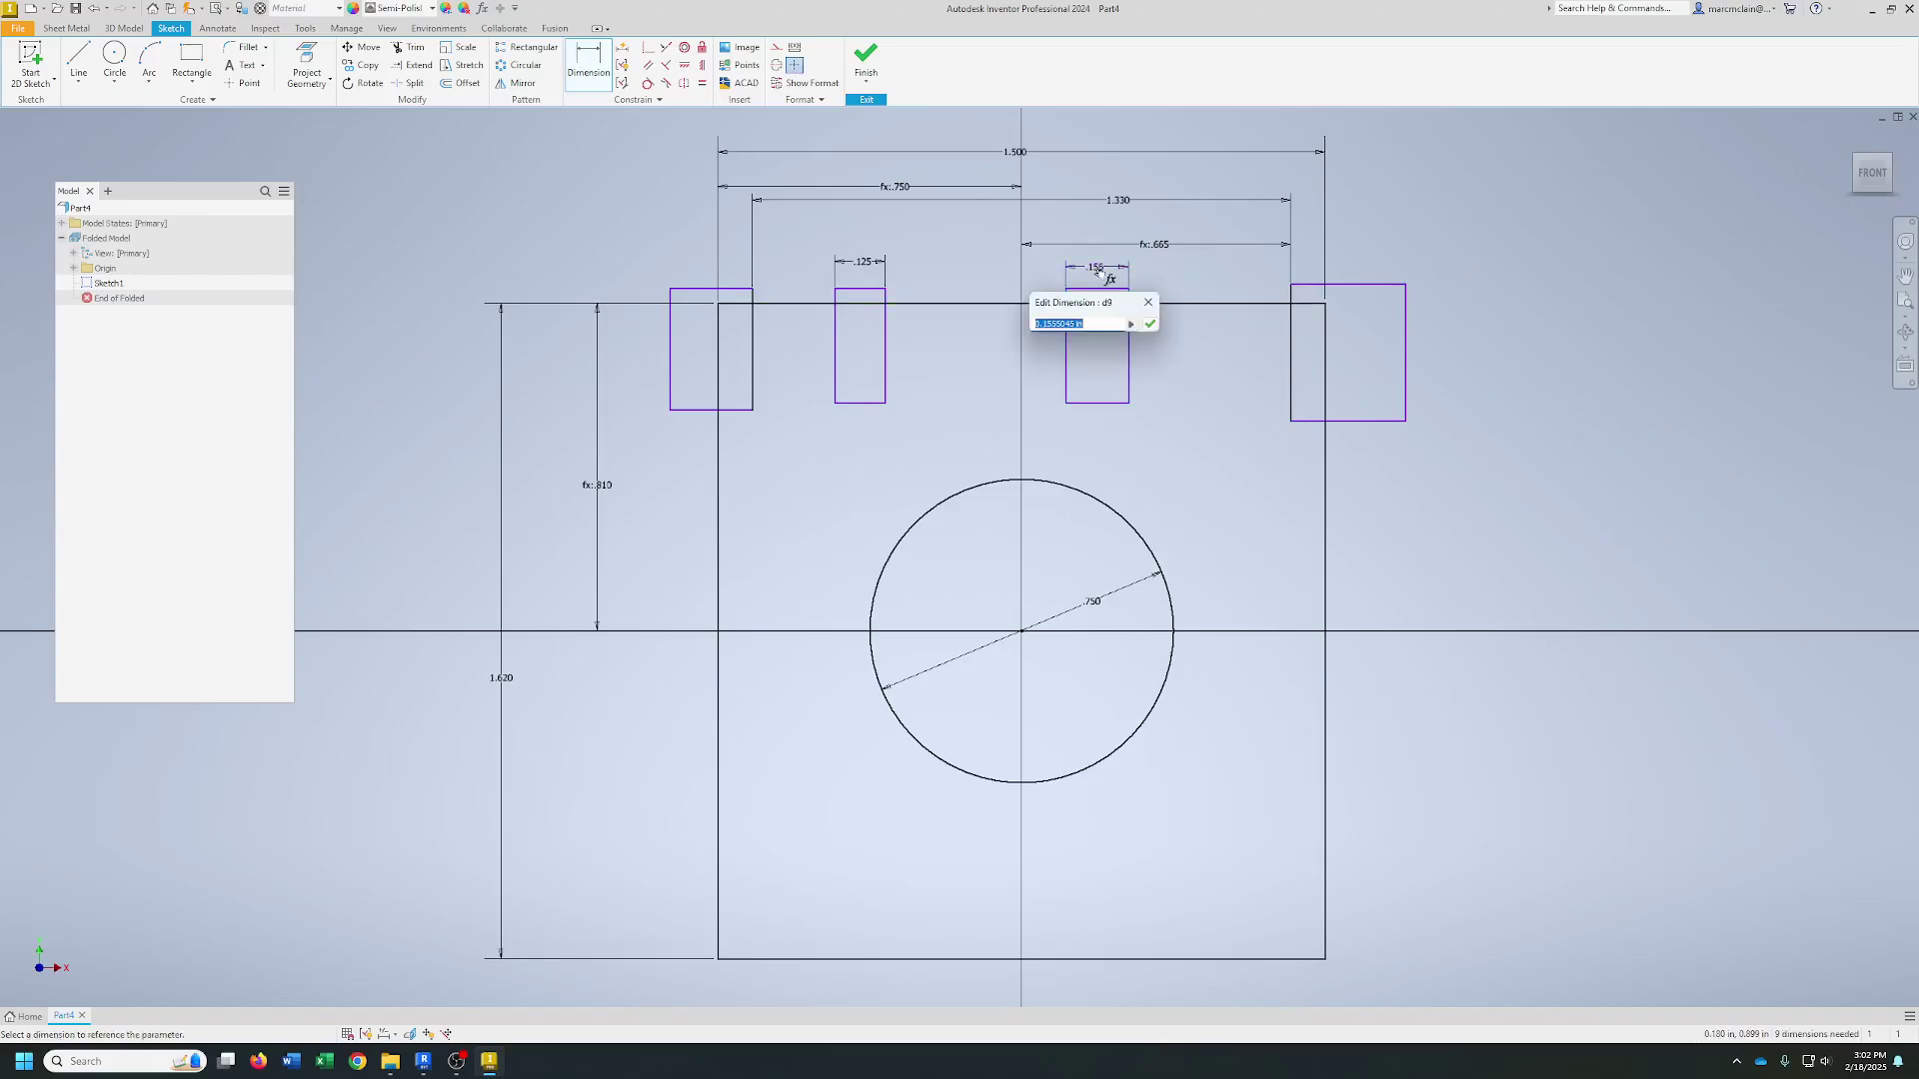
text(.125)
key(Return)
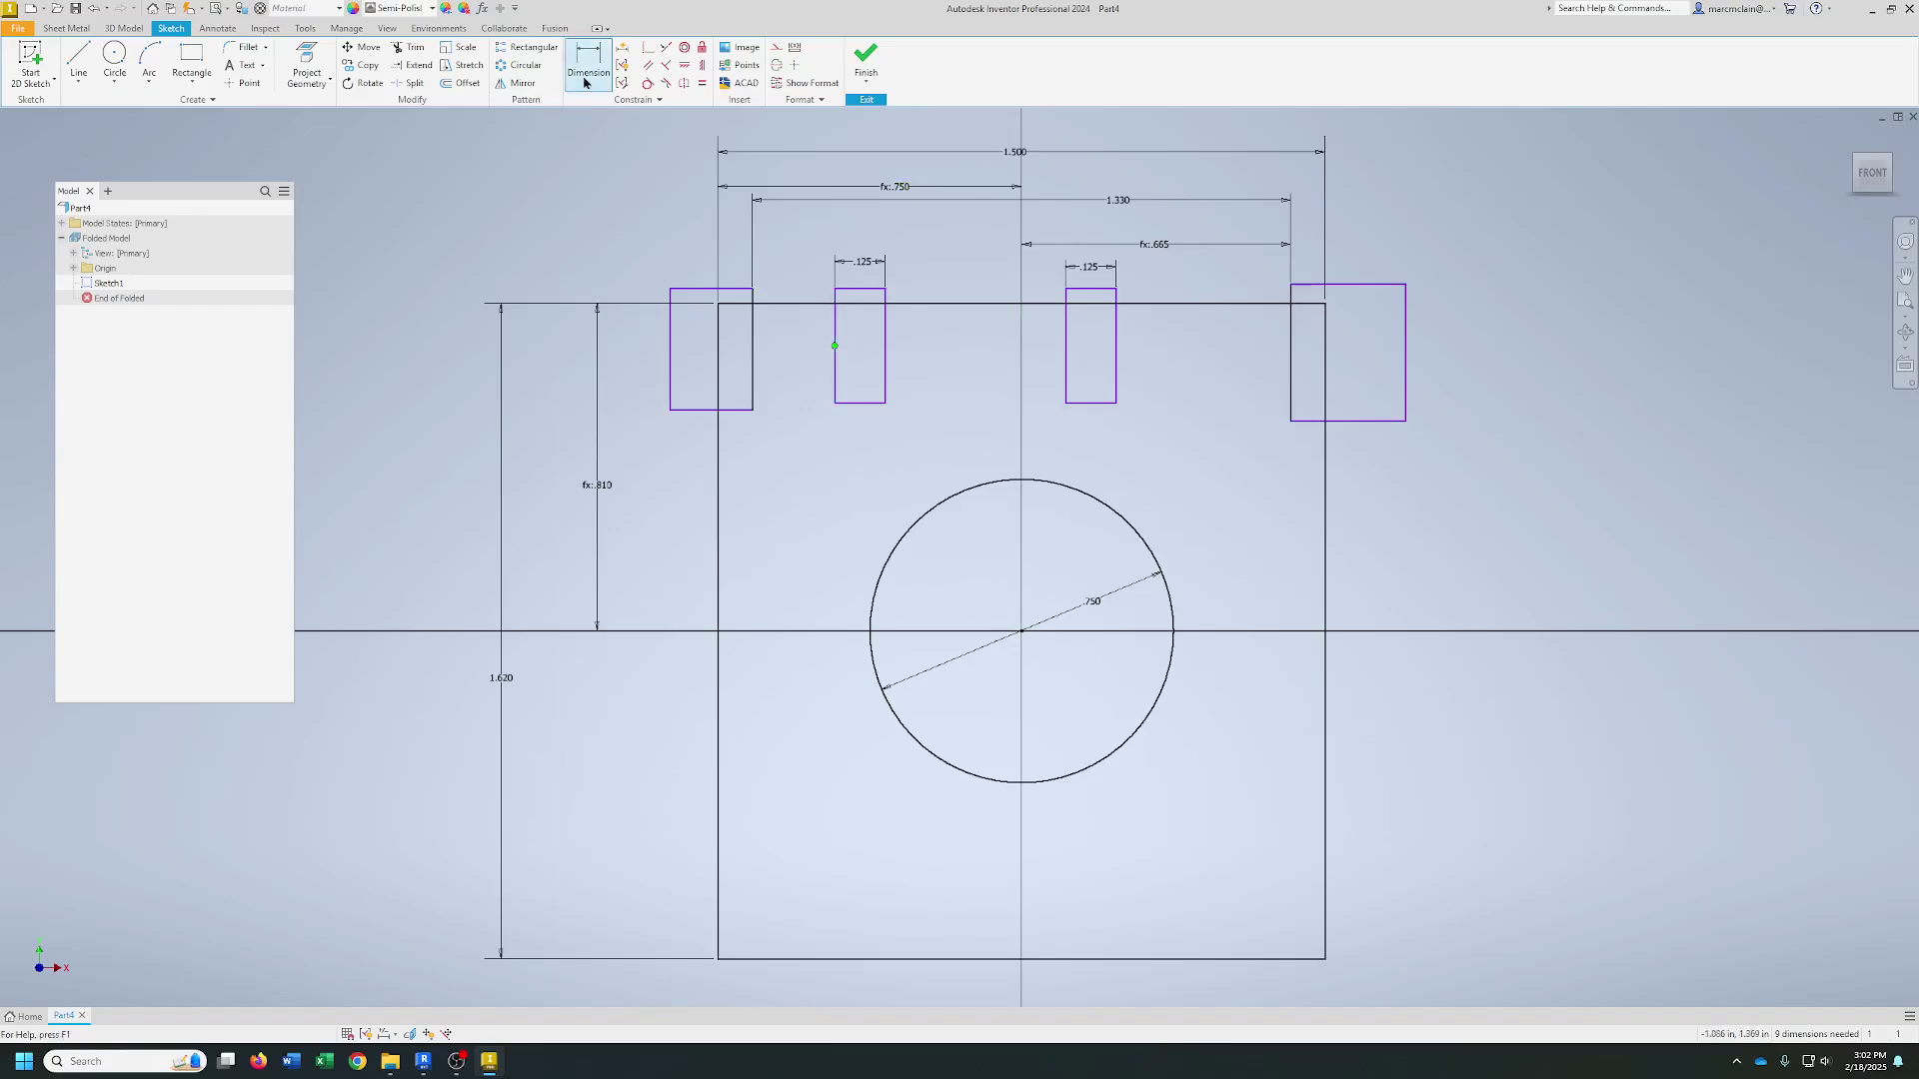
- Dimension the left middle notch rectangle's height as .25 in
click(834, 375)
click(809, 370)
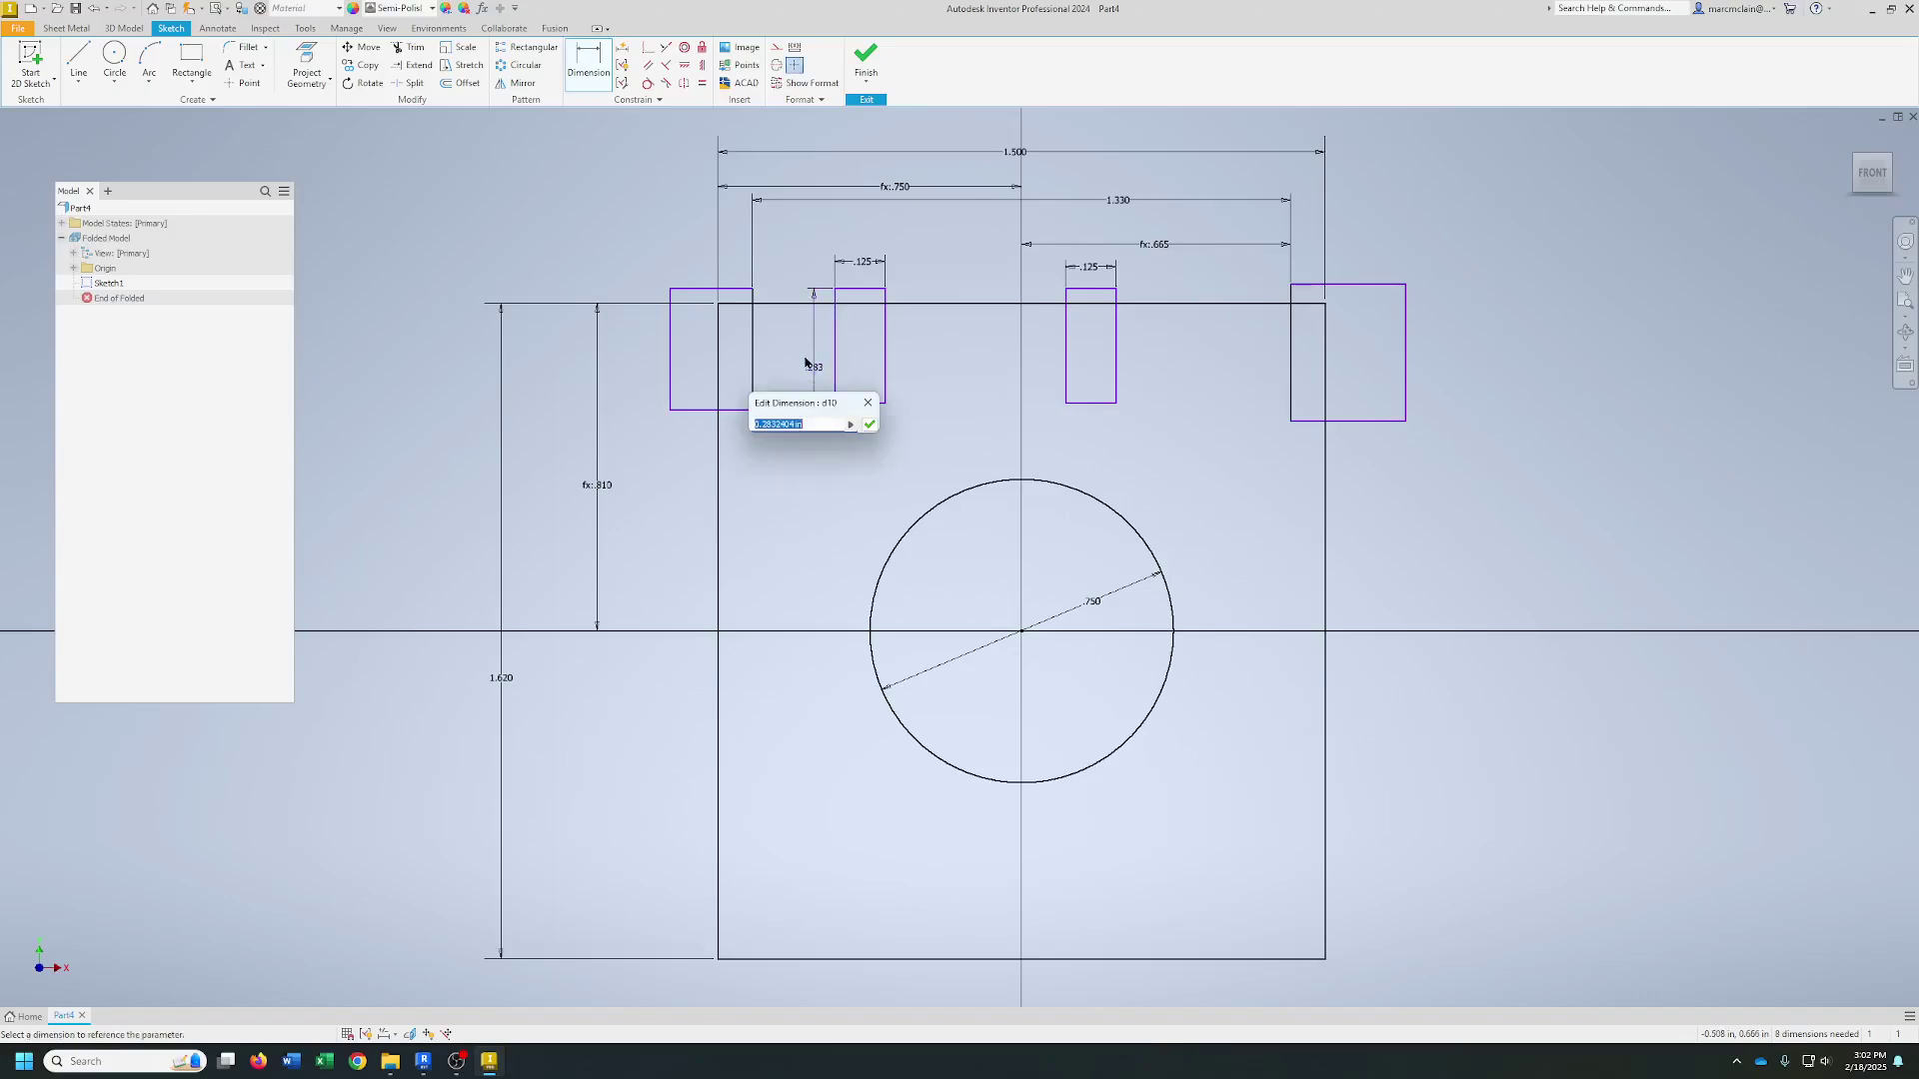
text(.25)
key(Return)
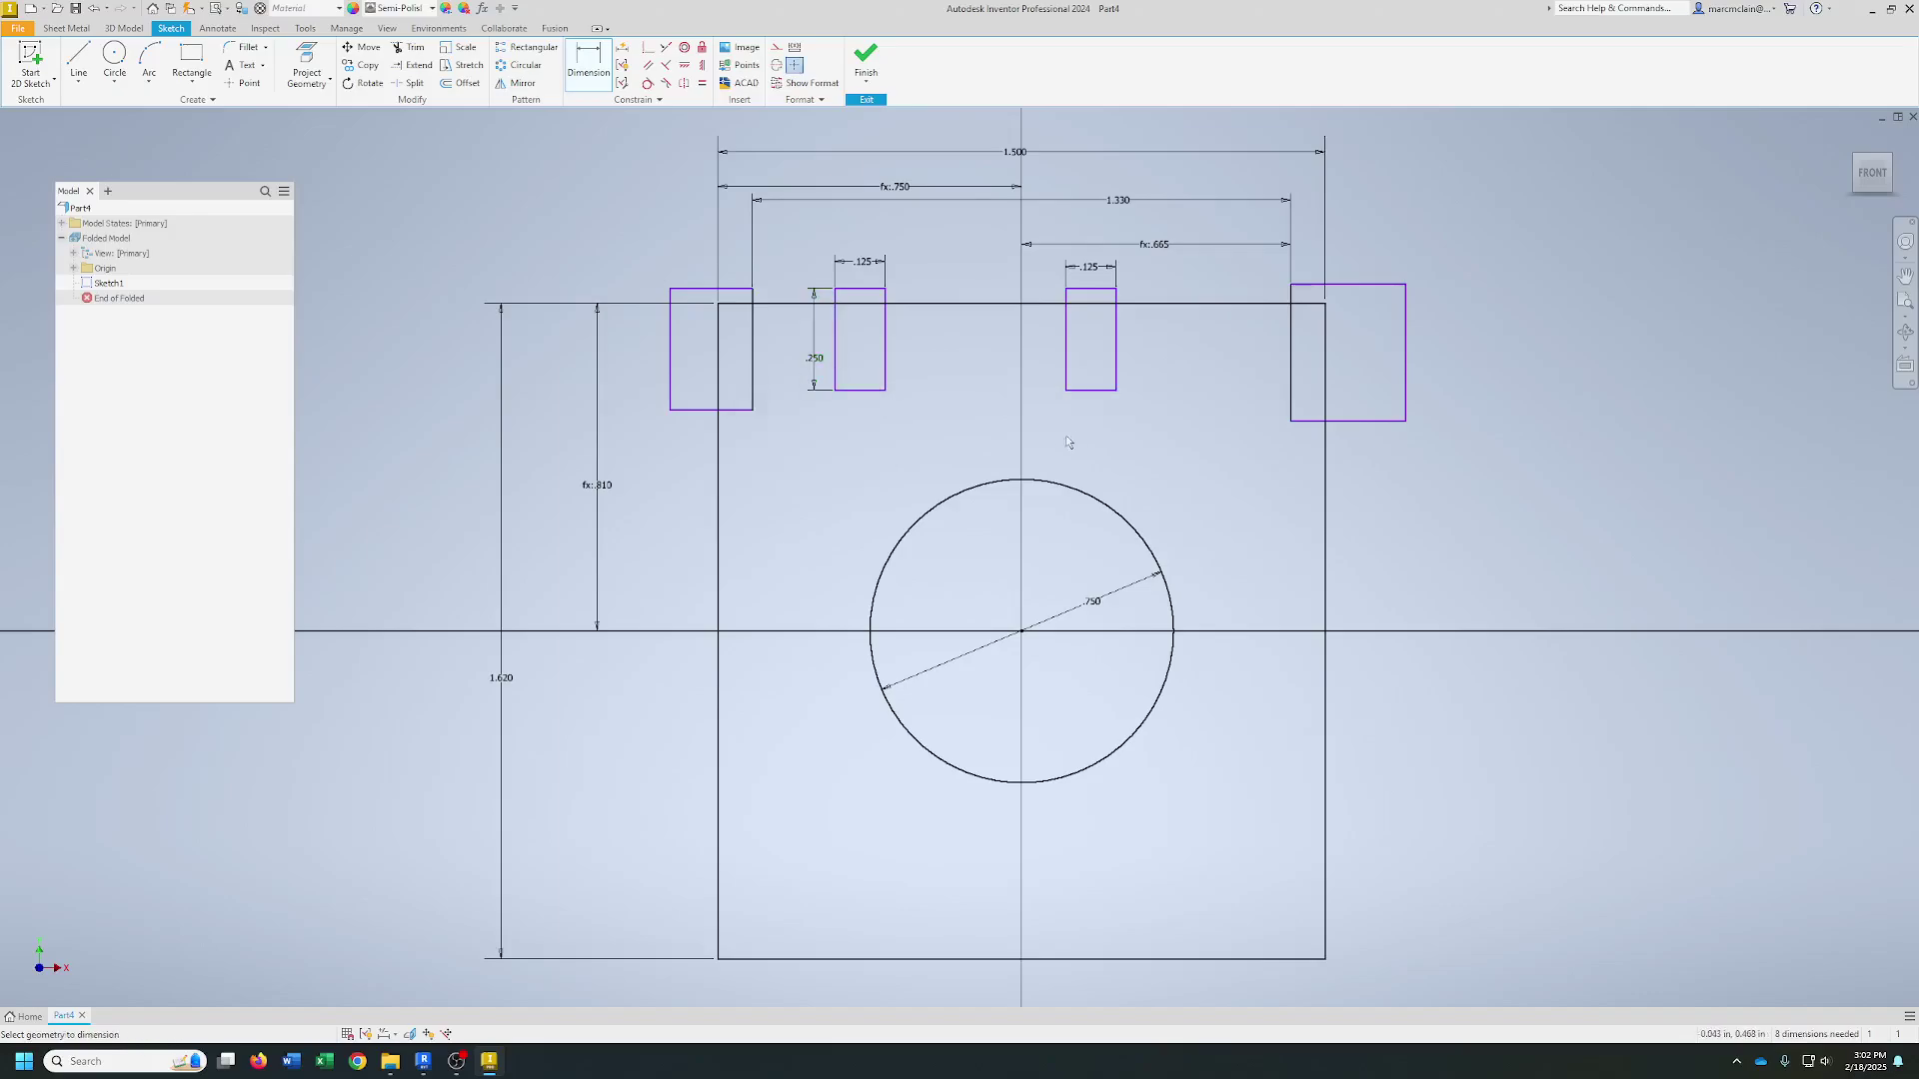
- Draw a circle centred on each middle notch rectangle's bottom edge, reaching out to the notch's lower corners
click(113, 58)
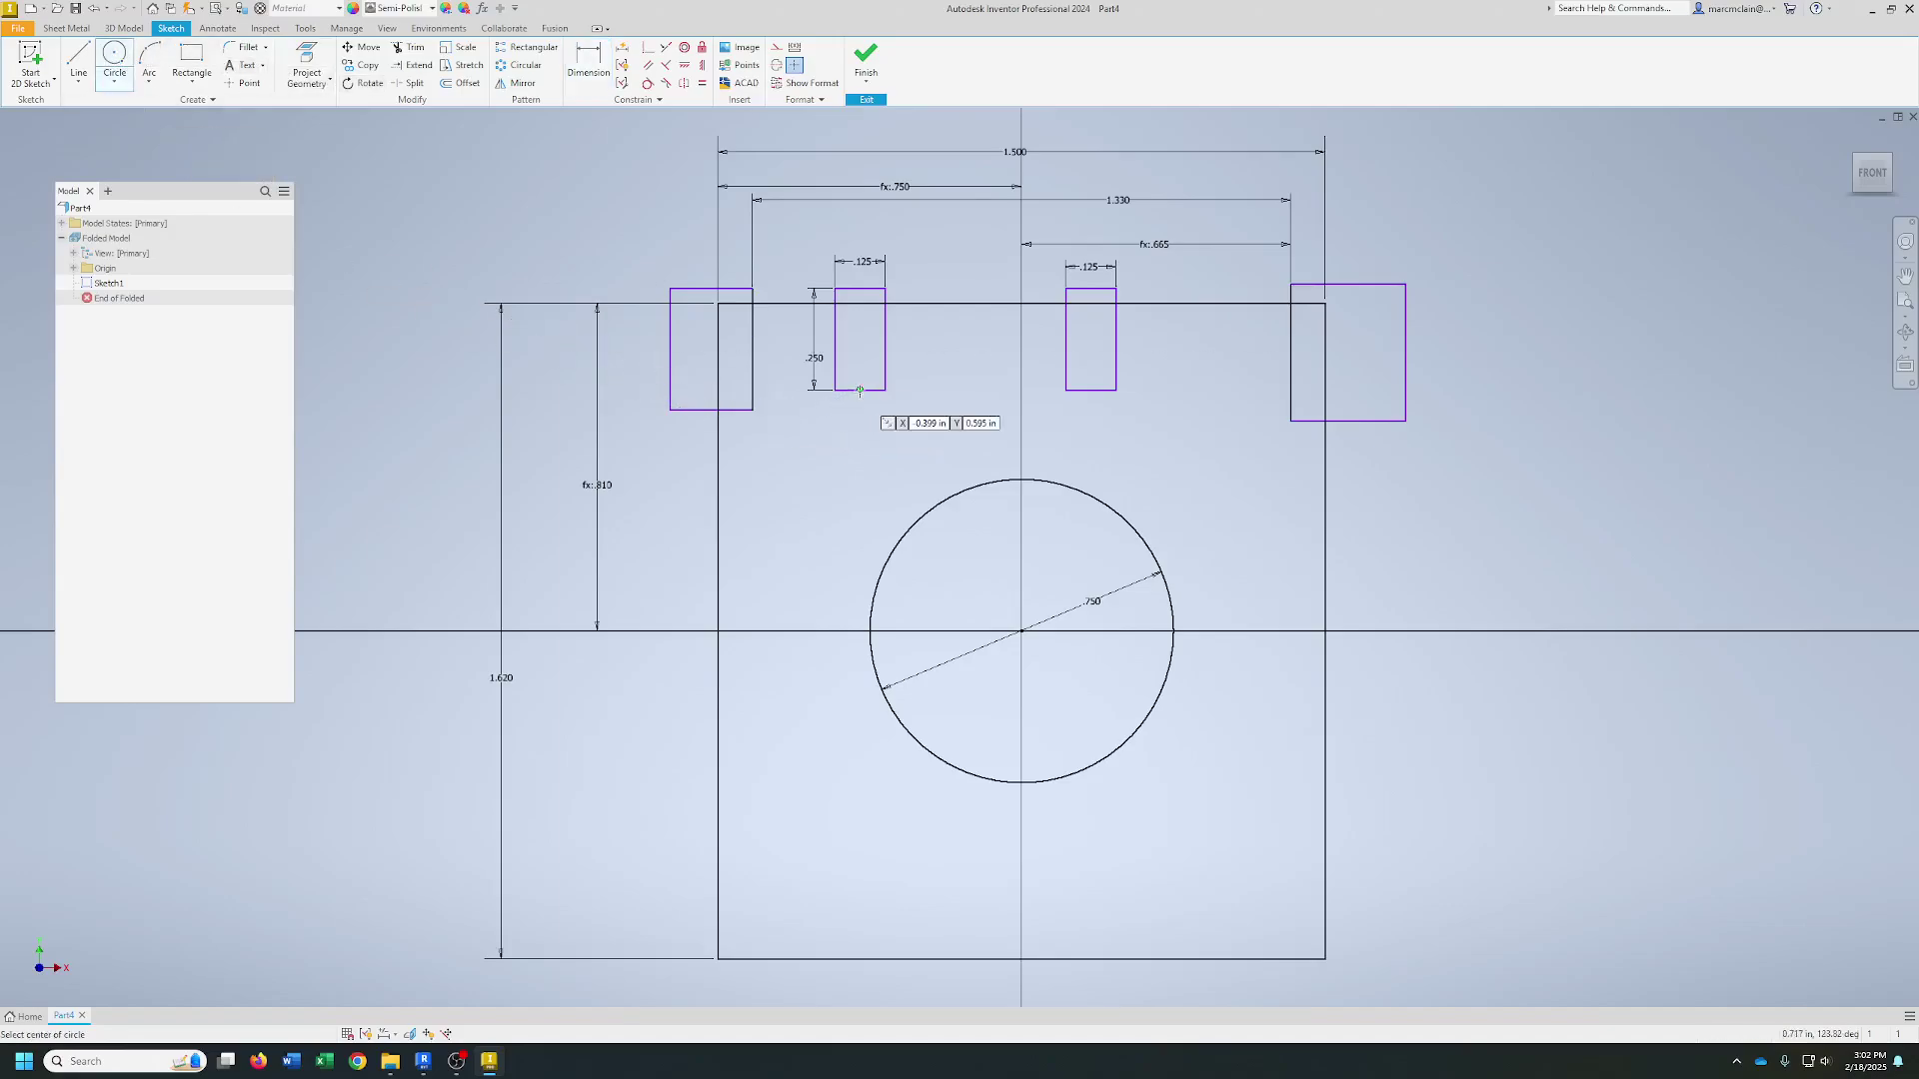
click(859, 389)
click(886, 389)
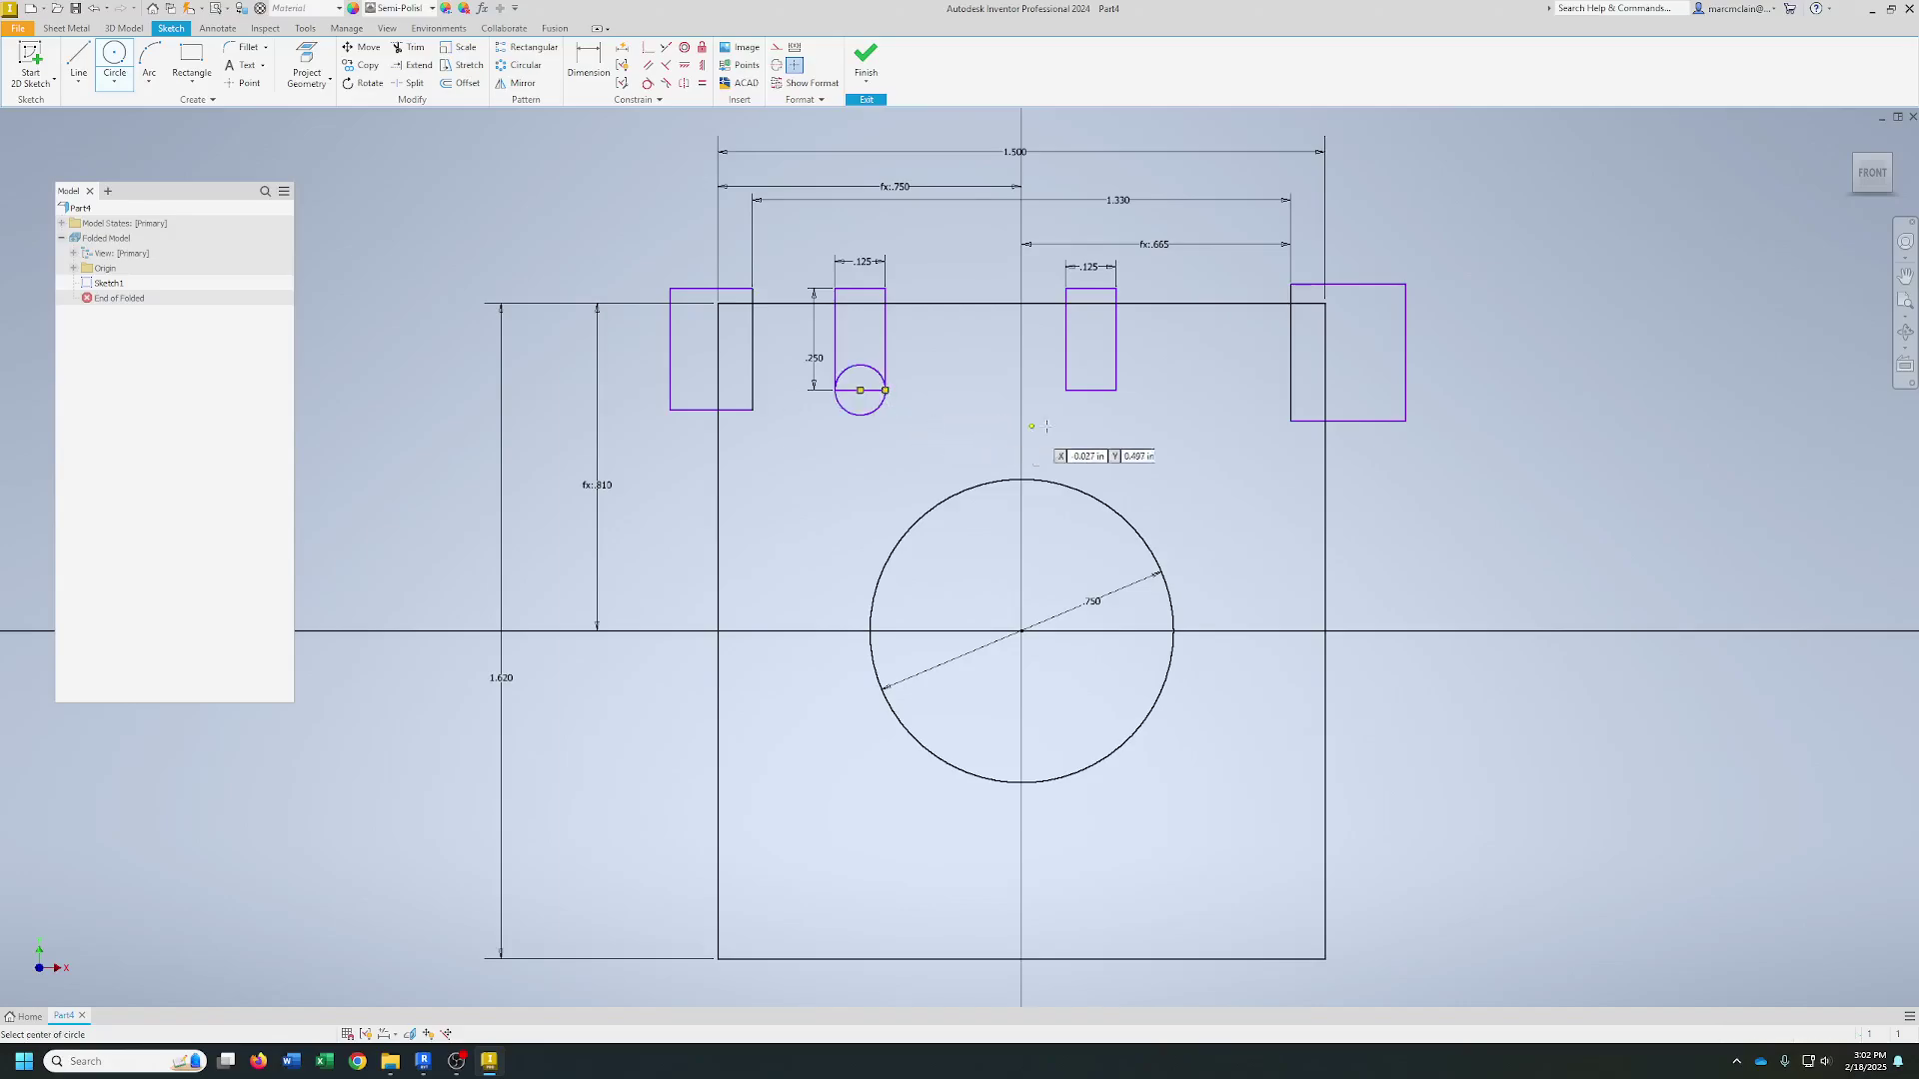
click(1090, 389)
click(1116, 389)
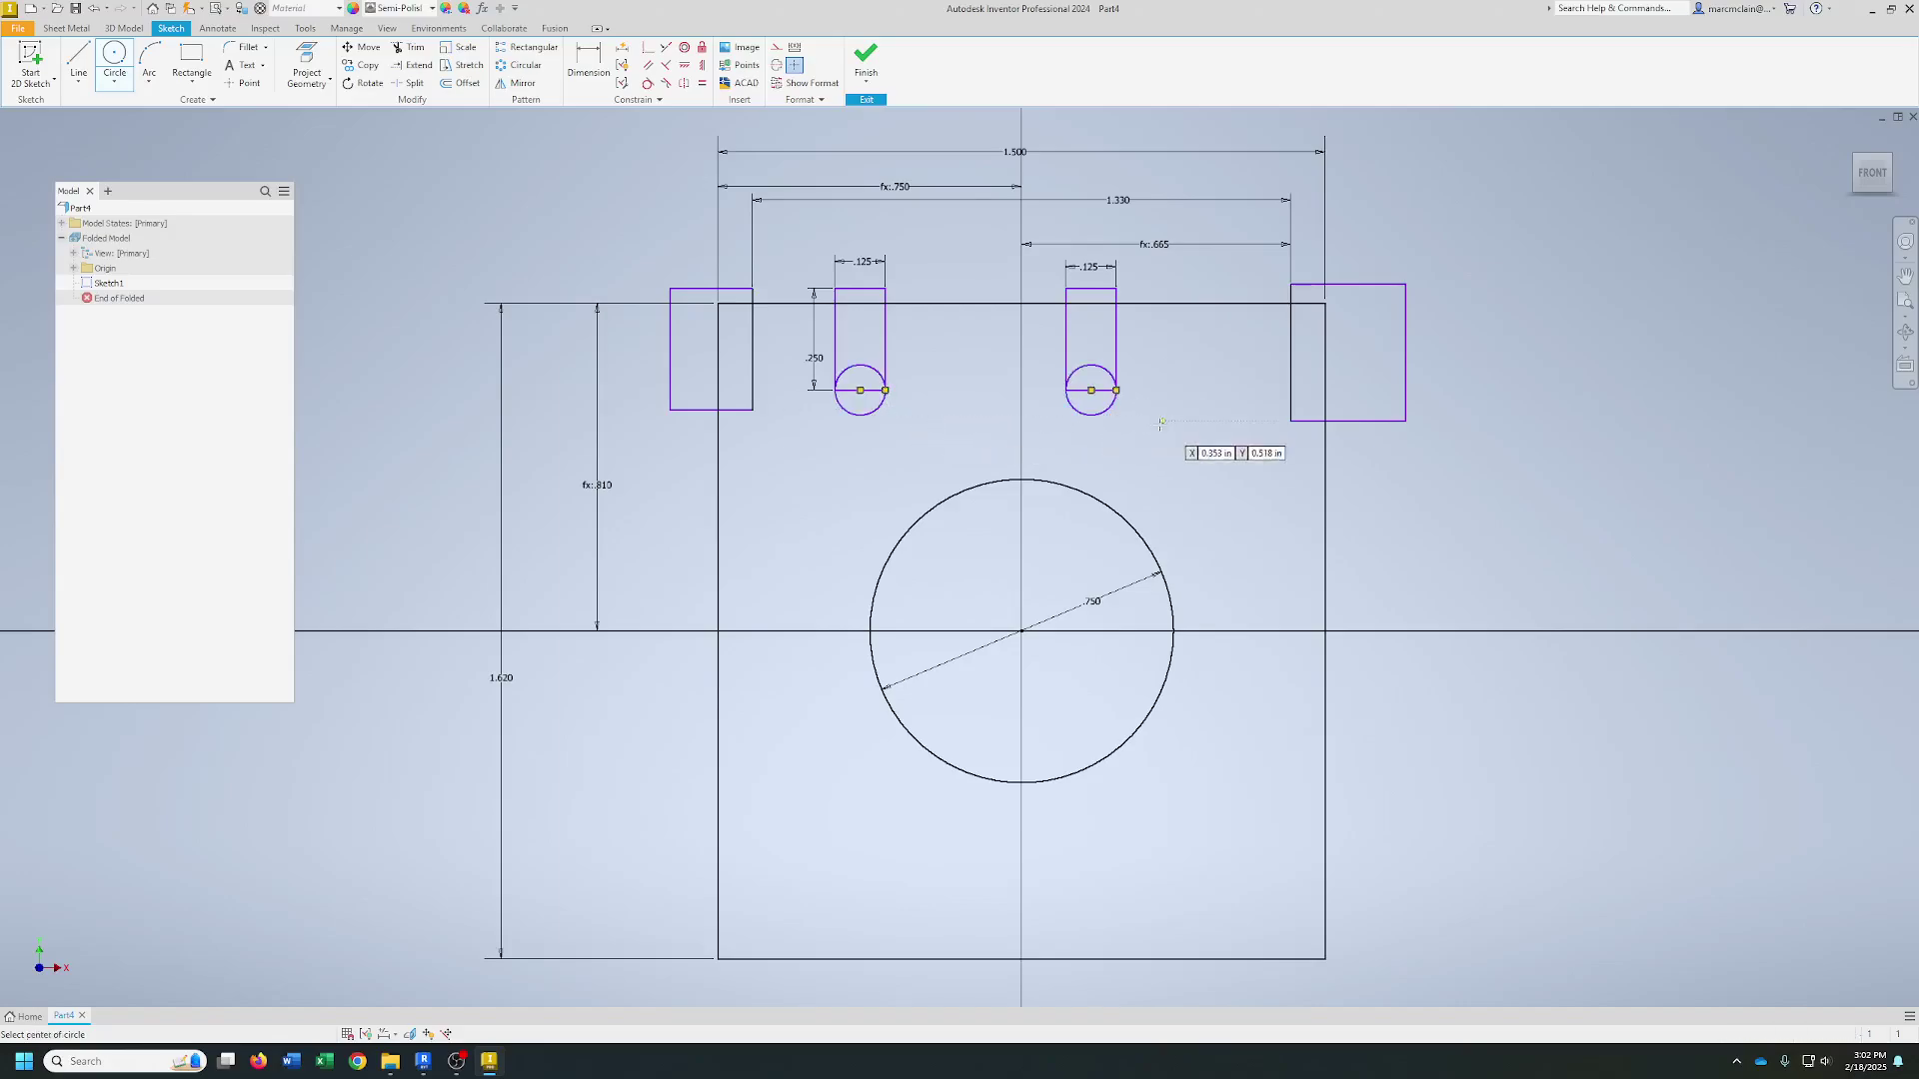
- Trim away the upper half of the small circle in the right middle notch
click(410, 47)
mouse_move(875, 356)
mouse_down()
mouse_move(872, 402)
mouse_move(1055, 364)
mouse_up()
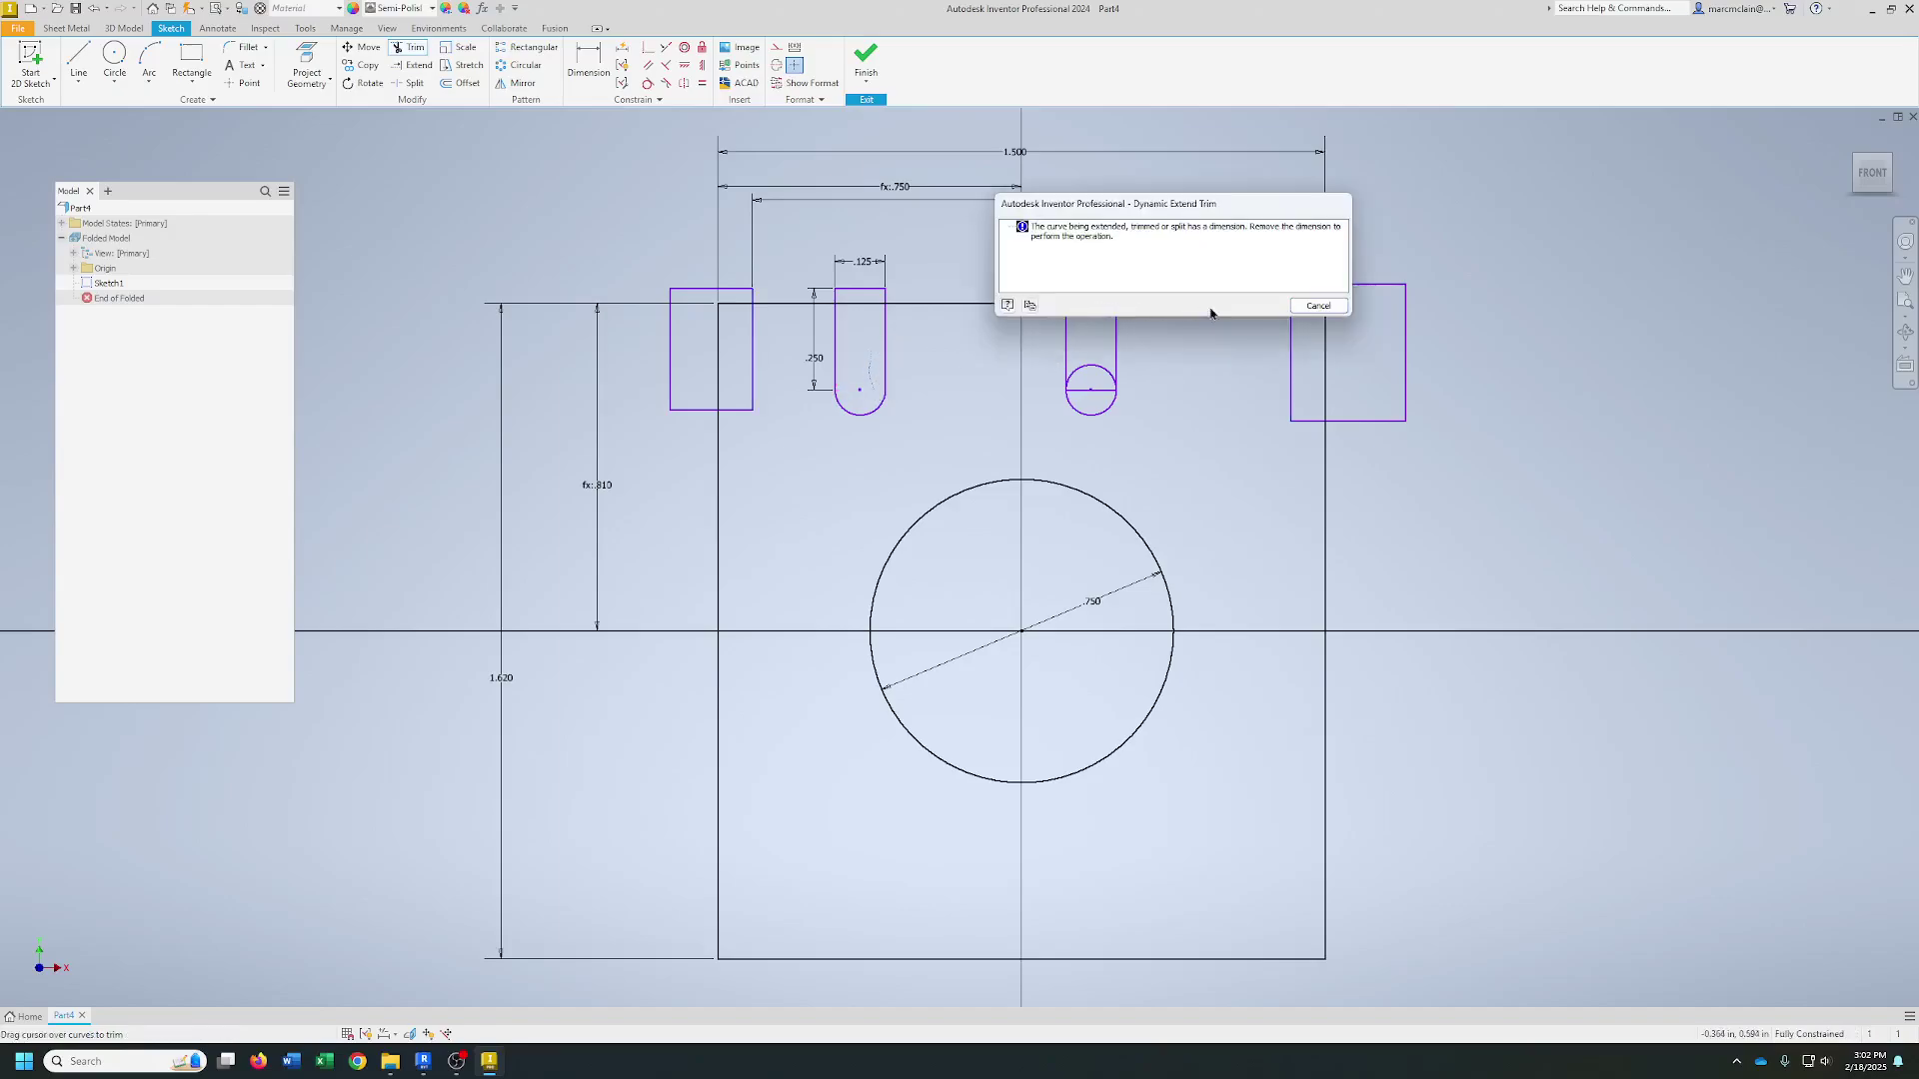
click(1319, 306)
click(1099, 369)
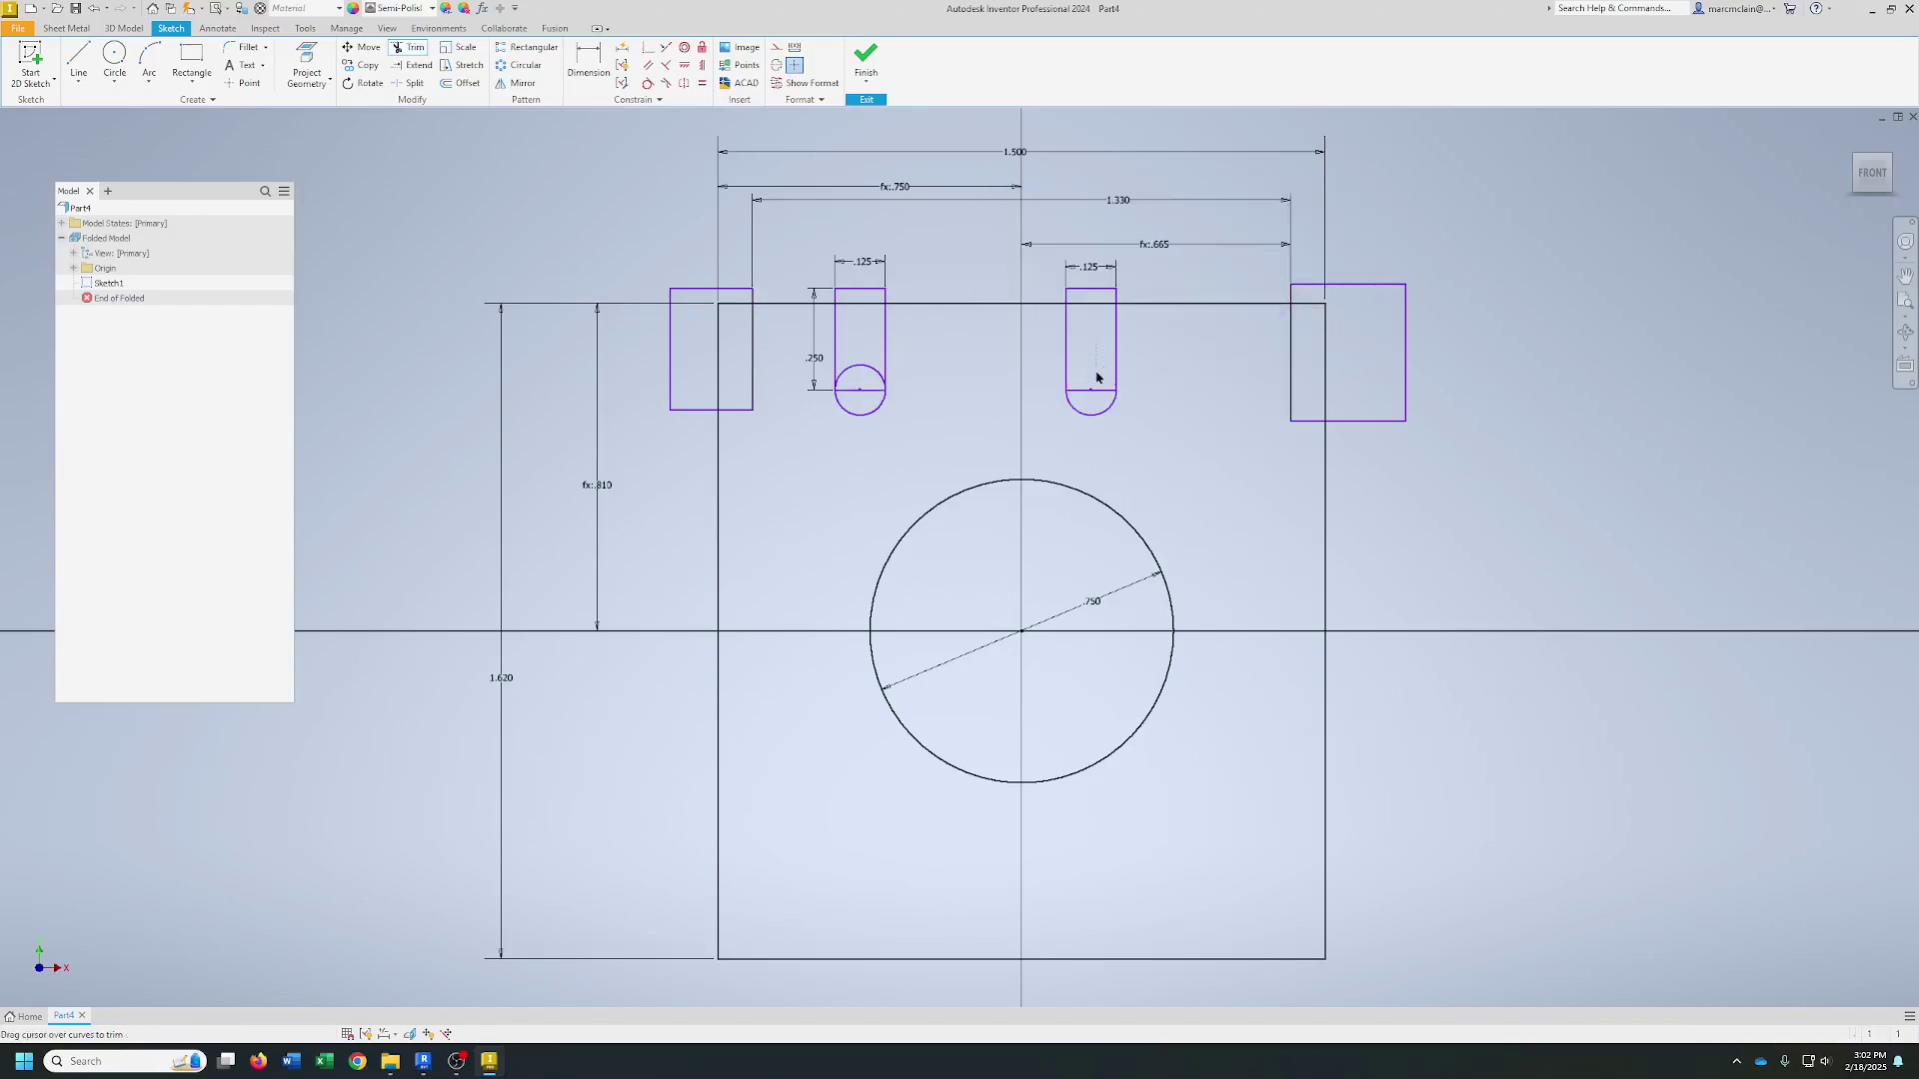
right_click(1160, 366)
click(1210, 357)
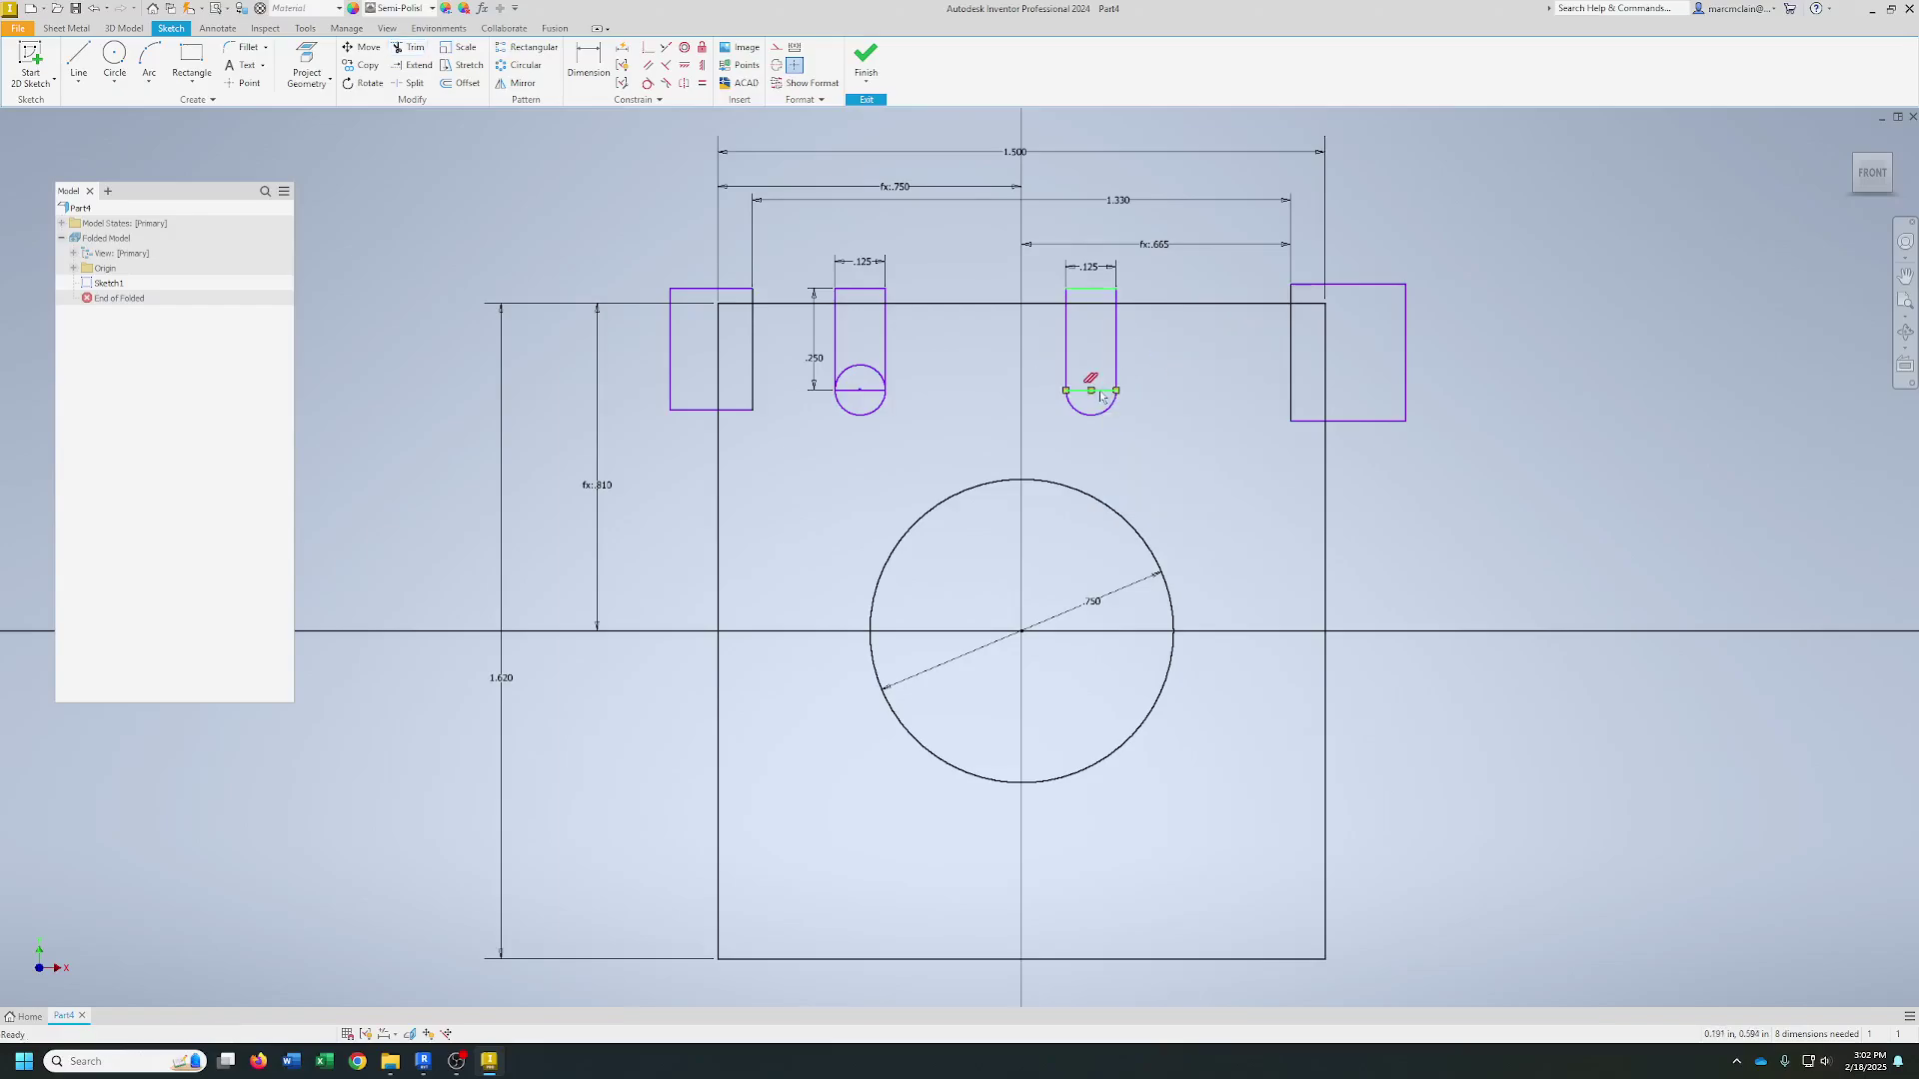
- Delete the straight bottom edges of both middle notches and trim away the upper half of the left notch's circle
key(Delete)
click(879, 390)
key(Delete)
click(409, 48)
click(860, 366)
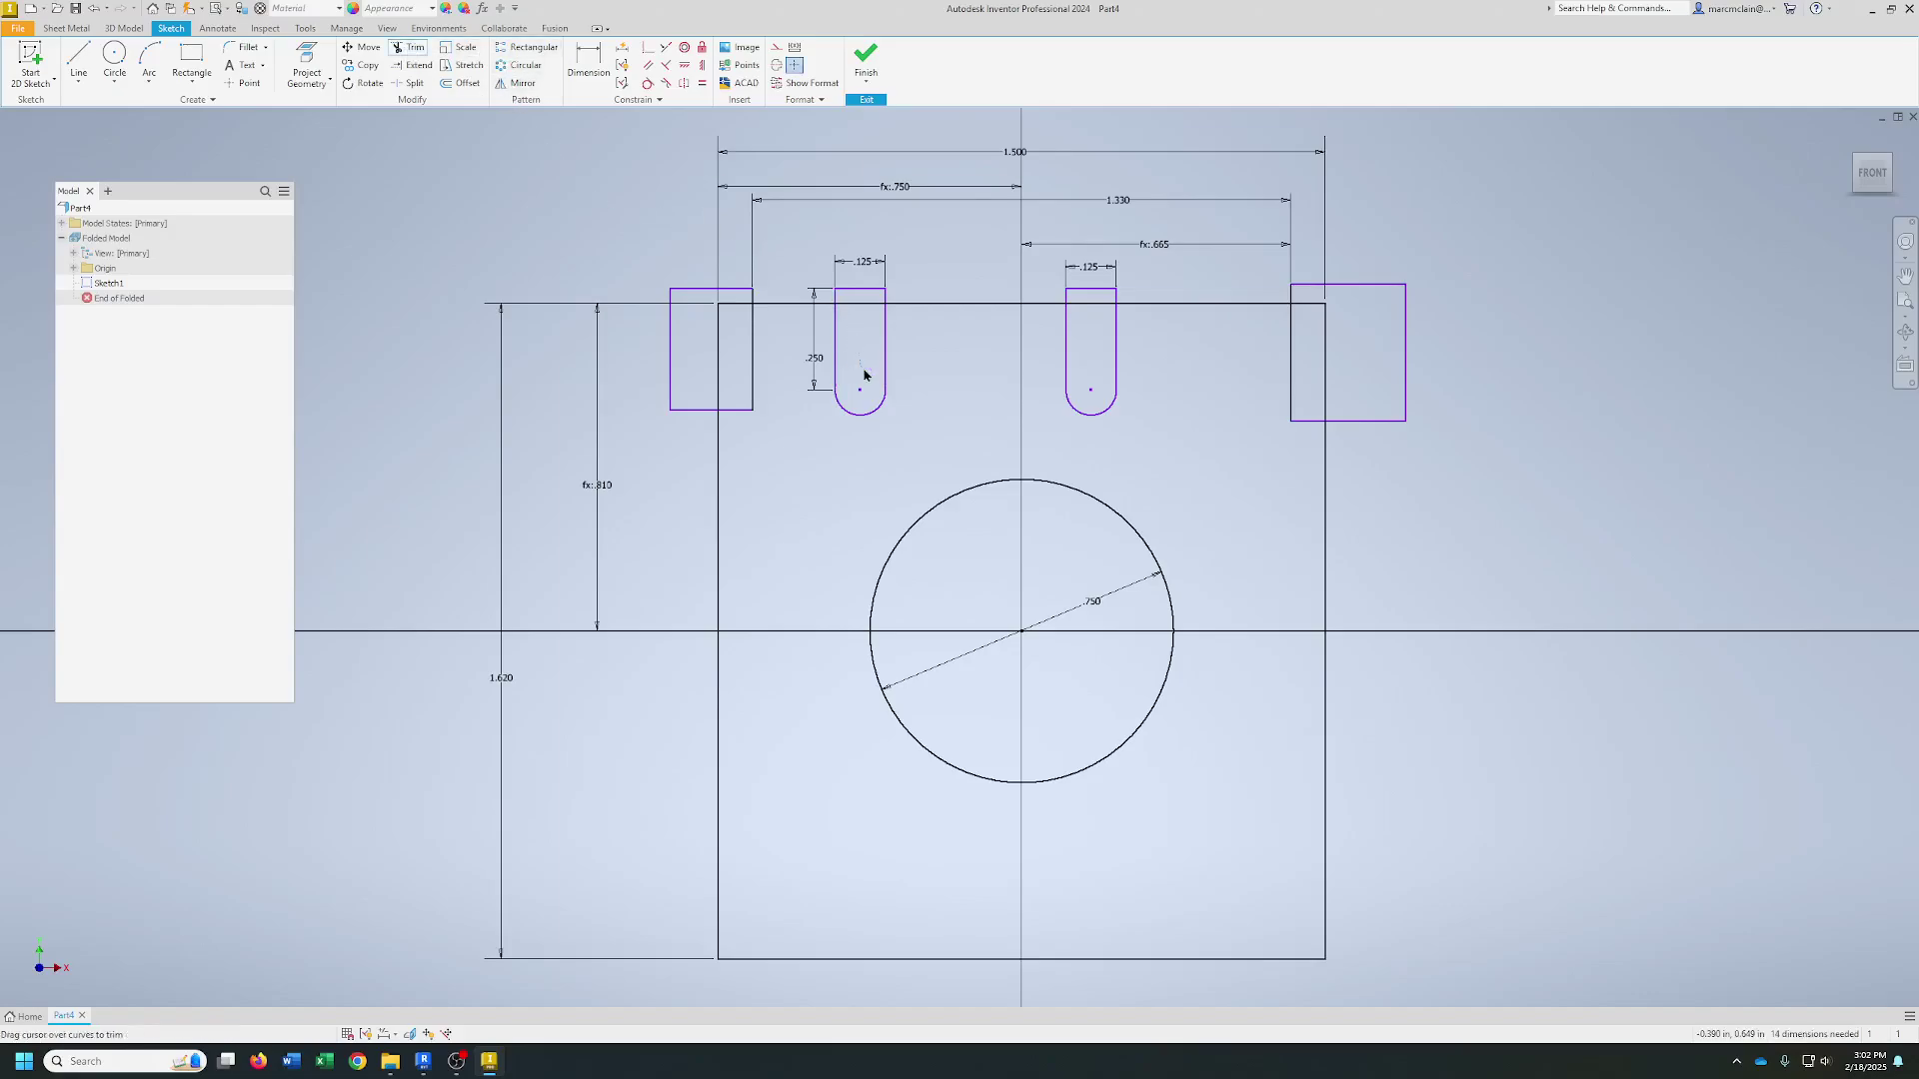
- Dimension the left middle slot's arc centre horizontally from the large circle's centre as .3 in
click(588, 62)
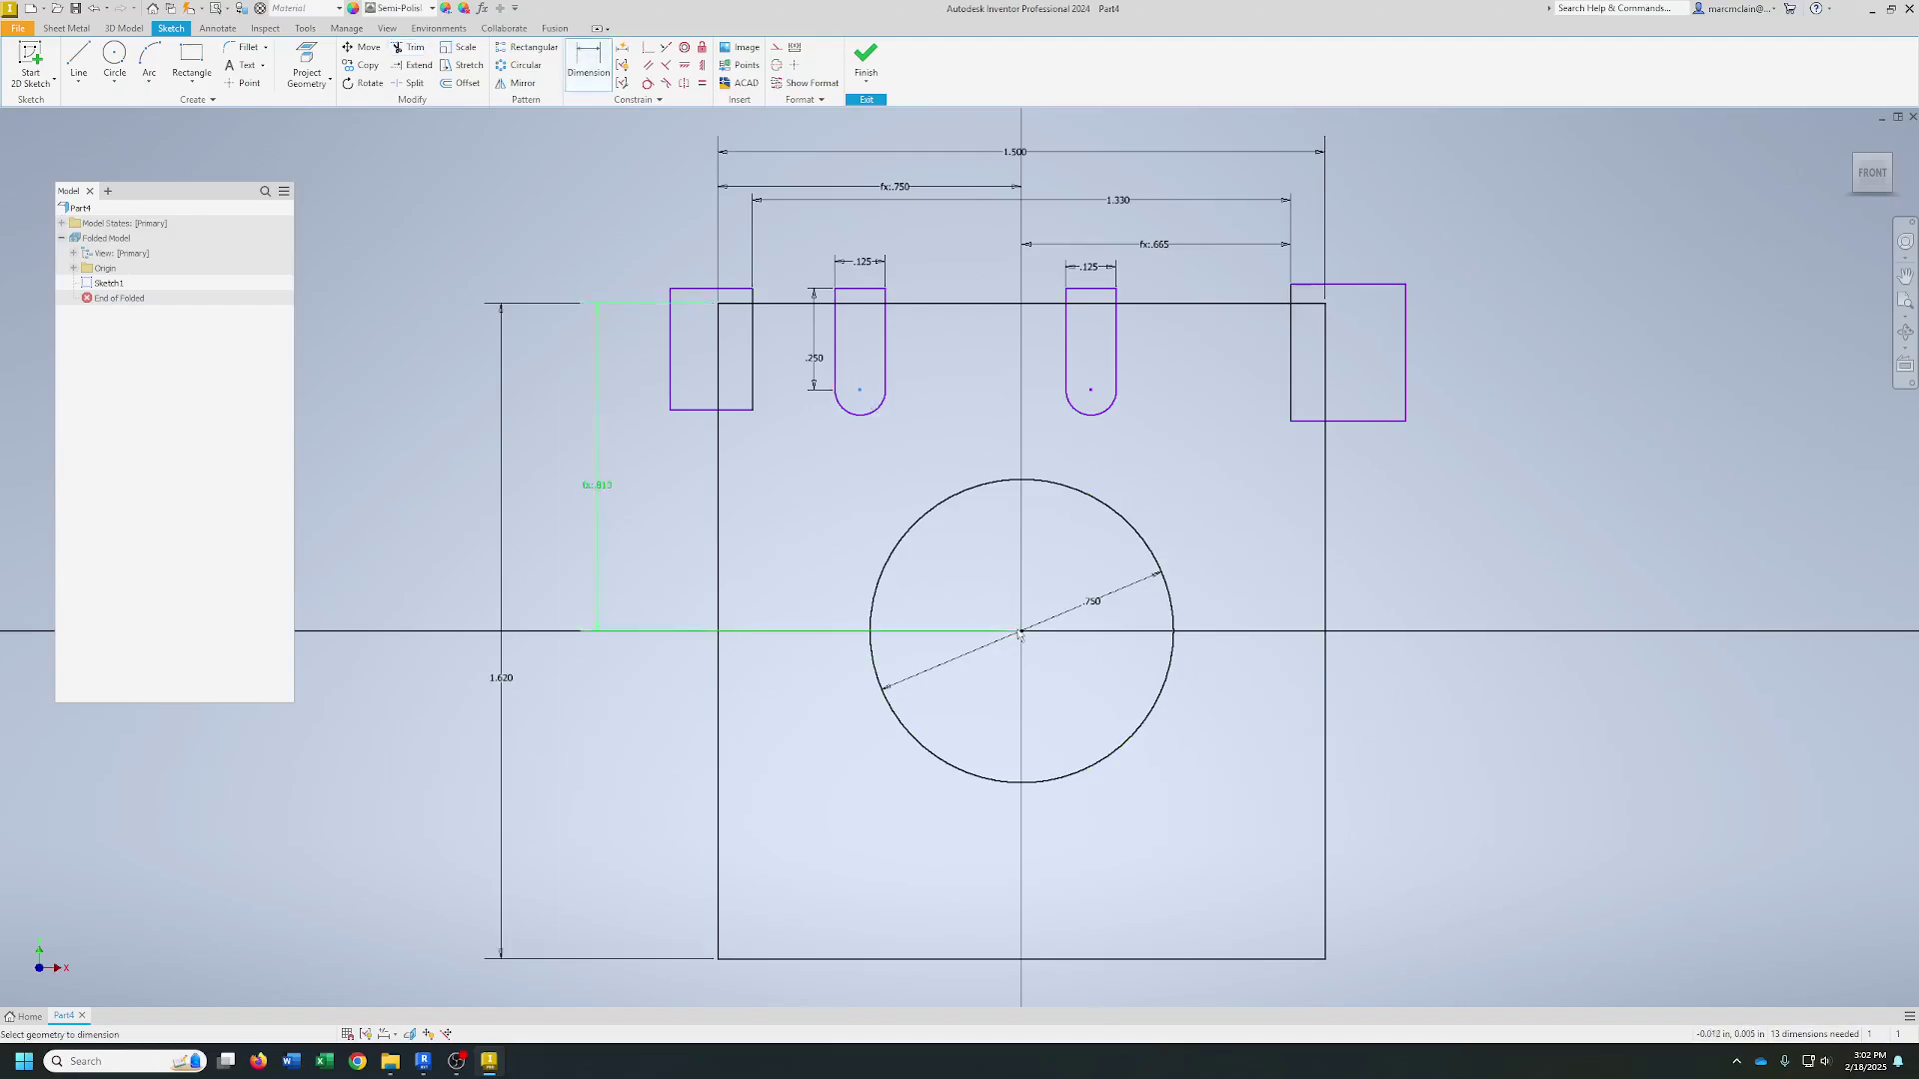
click(1020, 600)
click(859, 390)
click(934, 239)
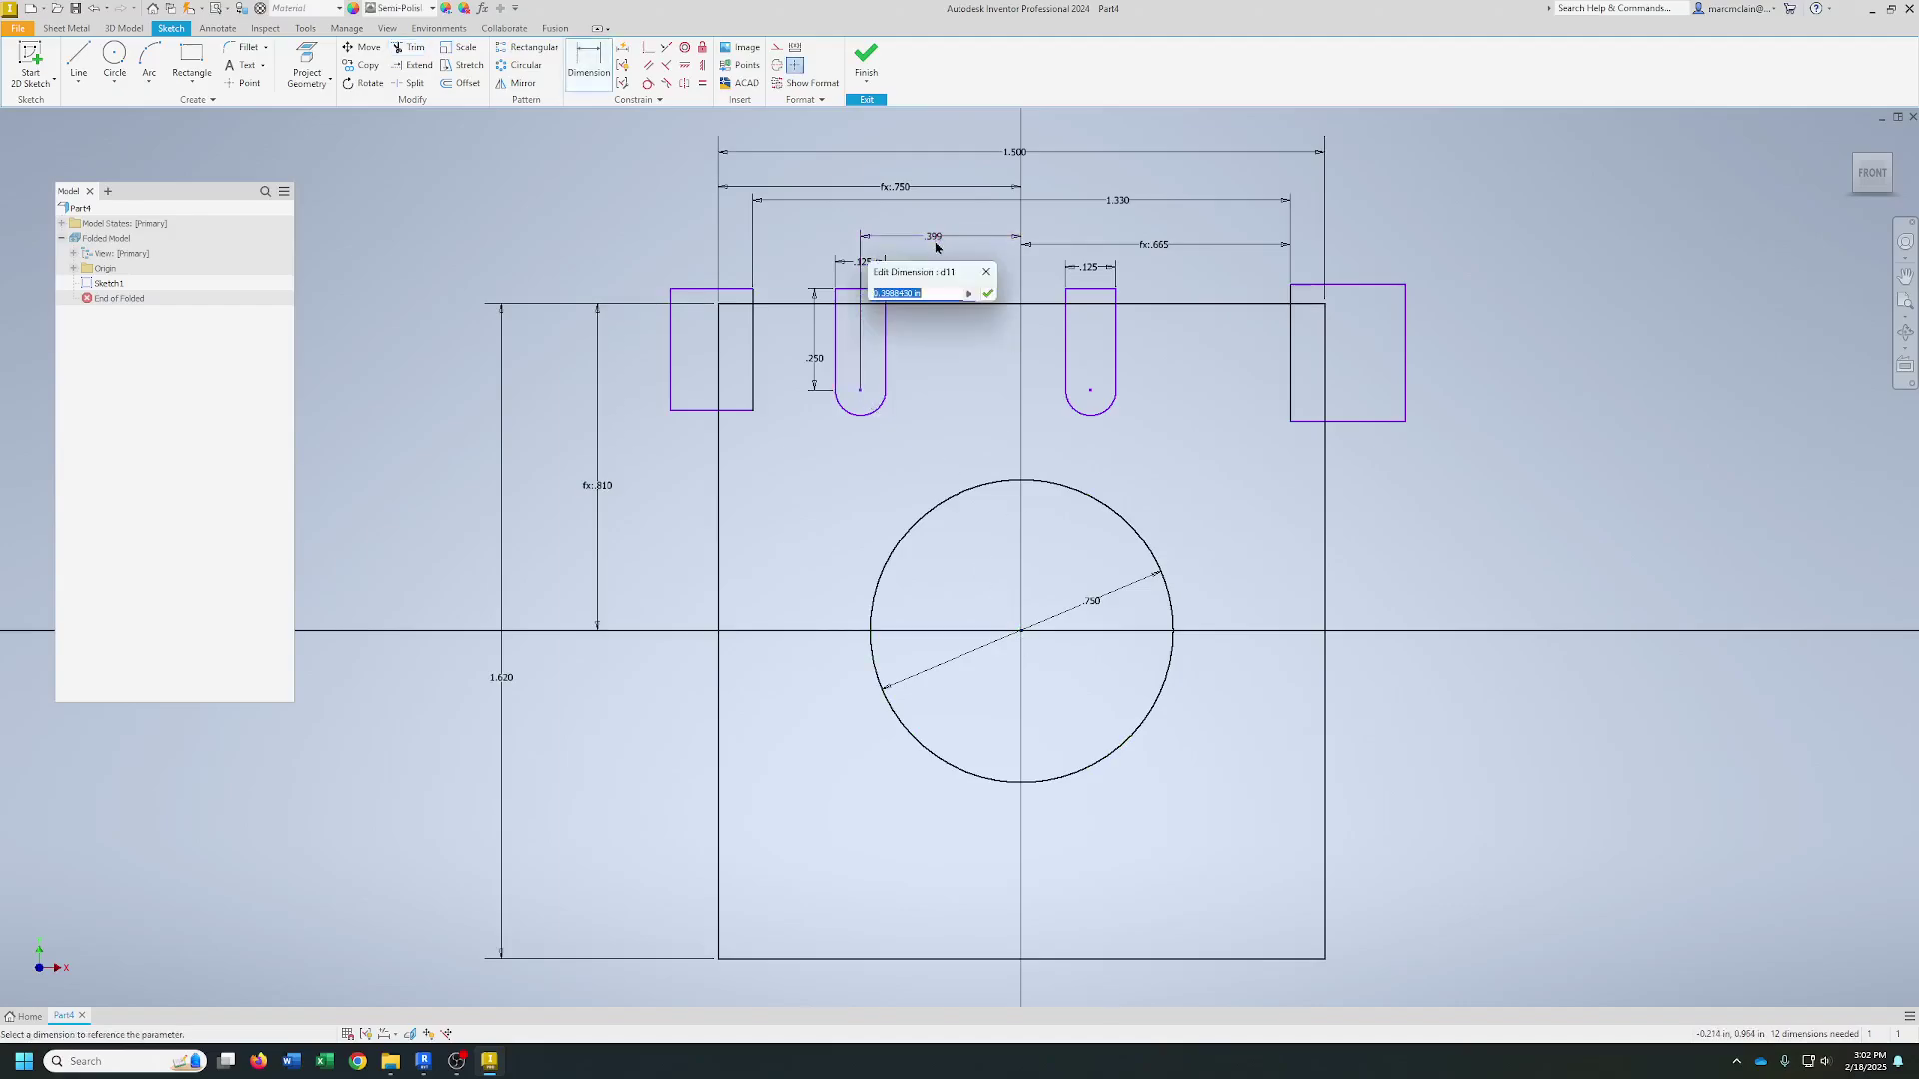
text(.3)
key(Return)
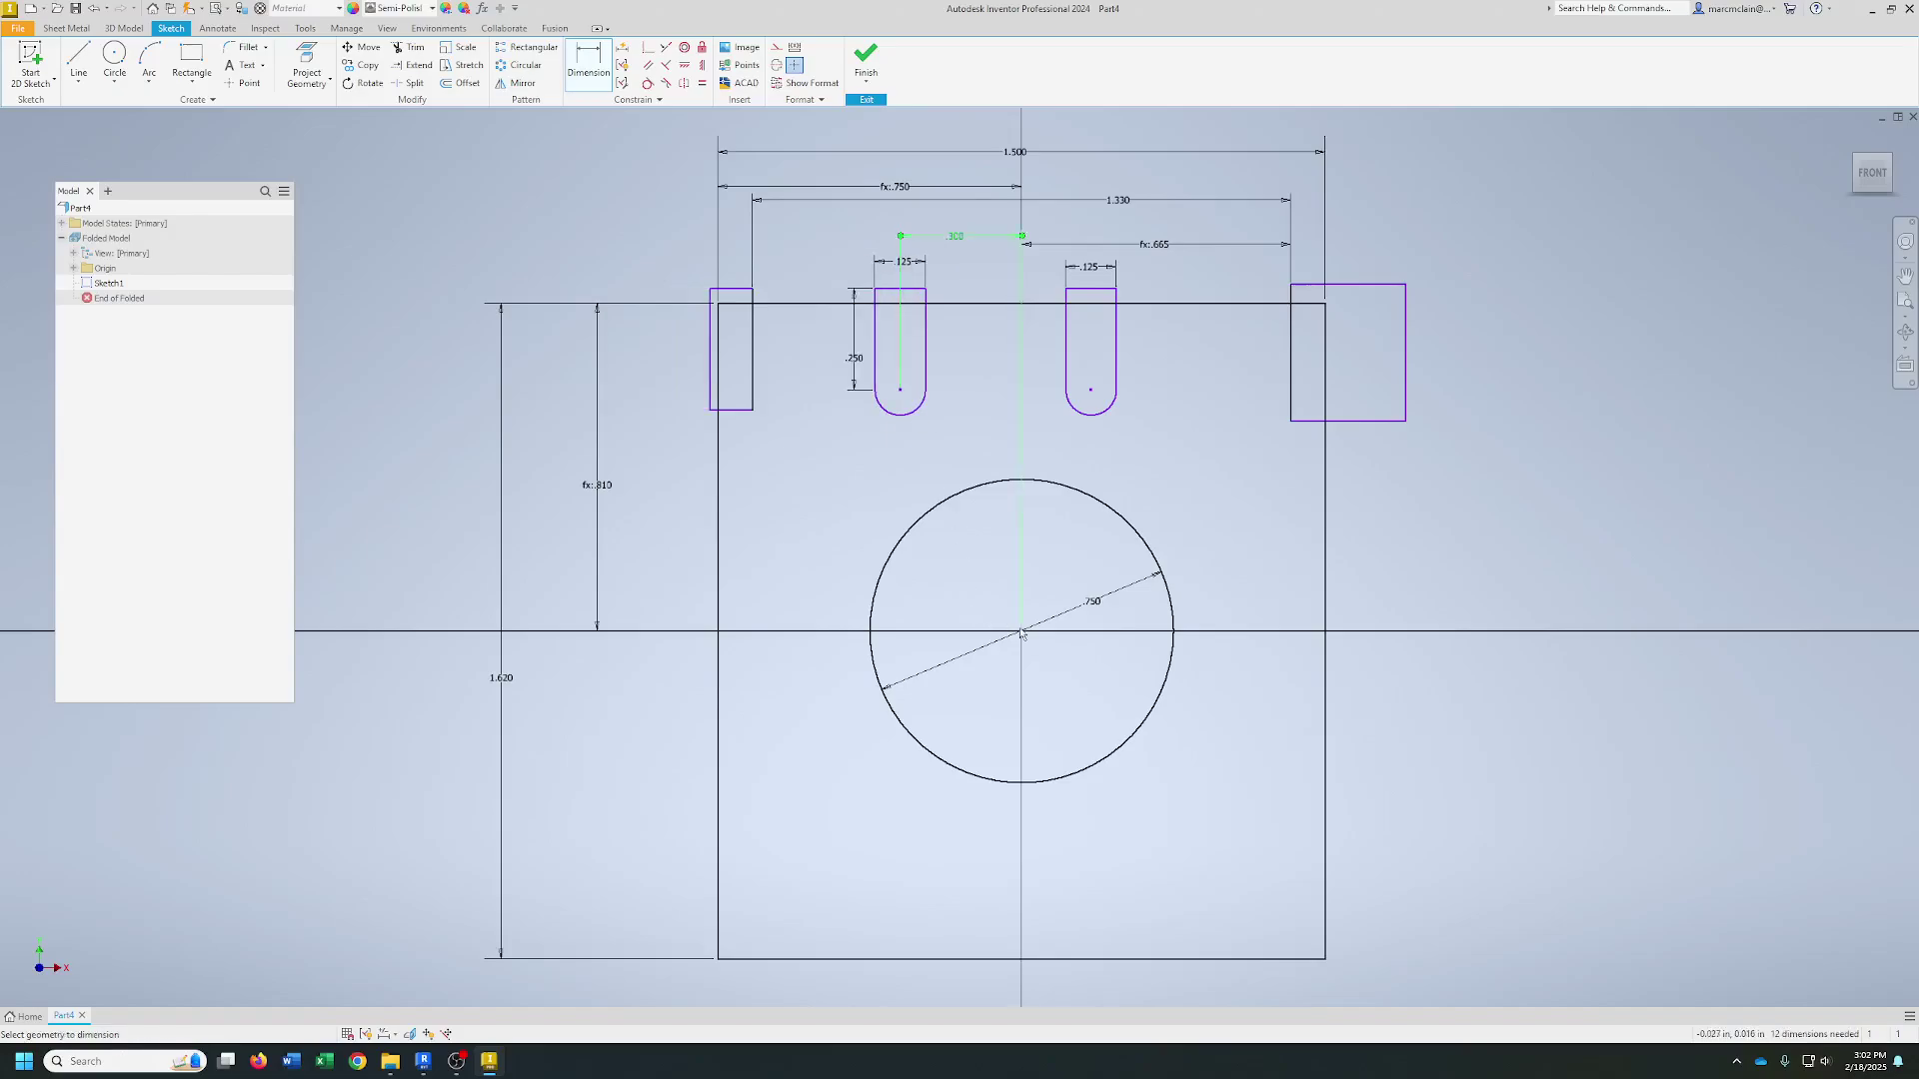
- Dimension the right middle slot's arc centre horizontally from the large circle's centre, referencing the left slot's .300 in dimension
click(1091, 390)
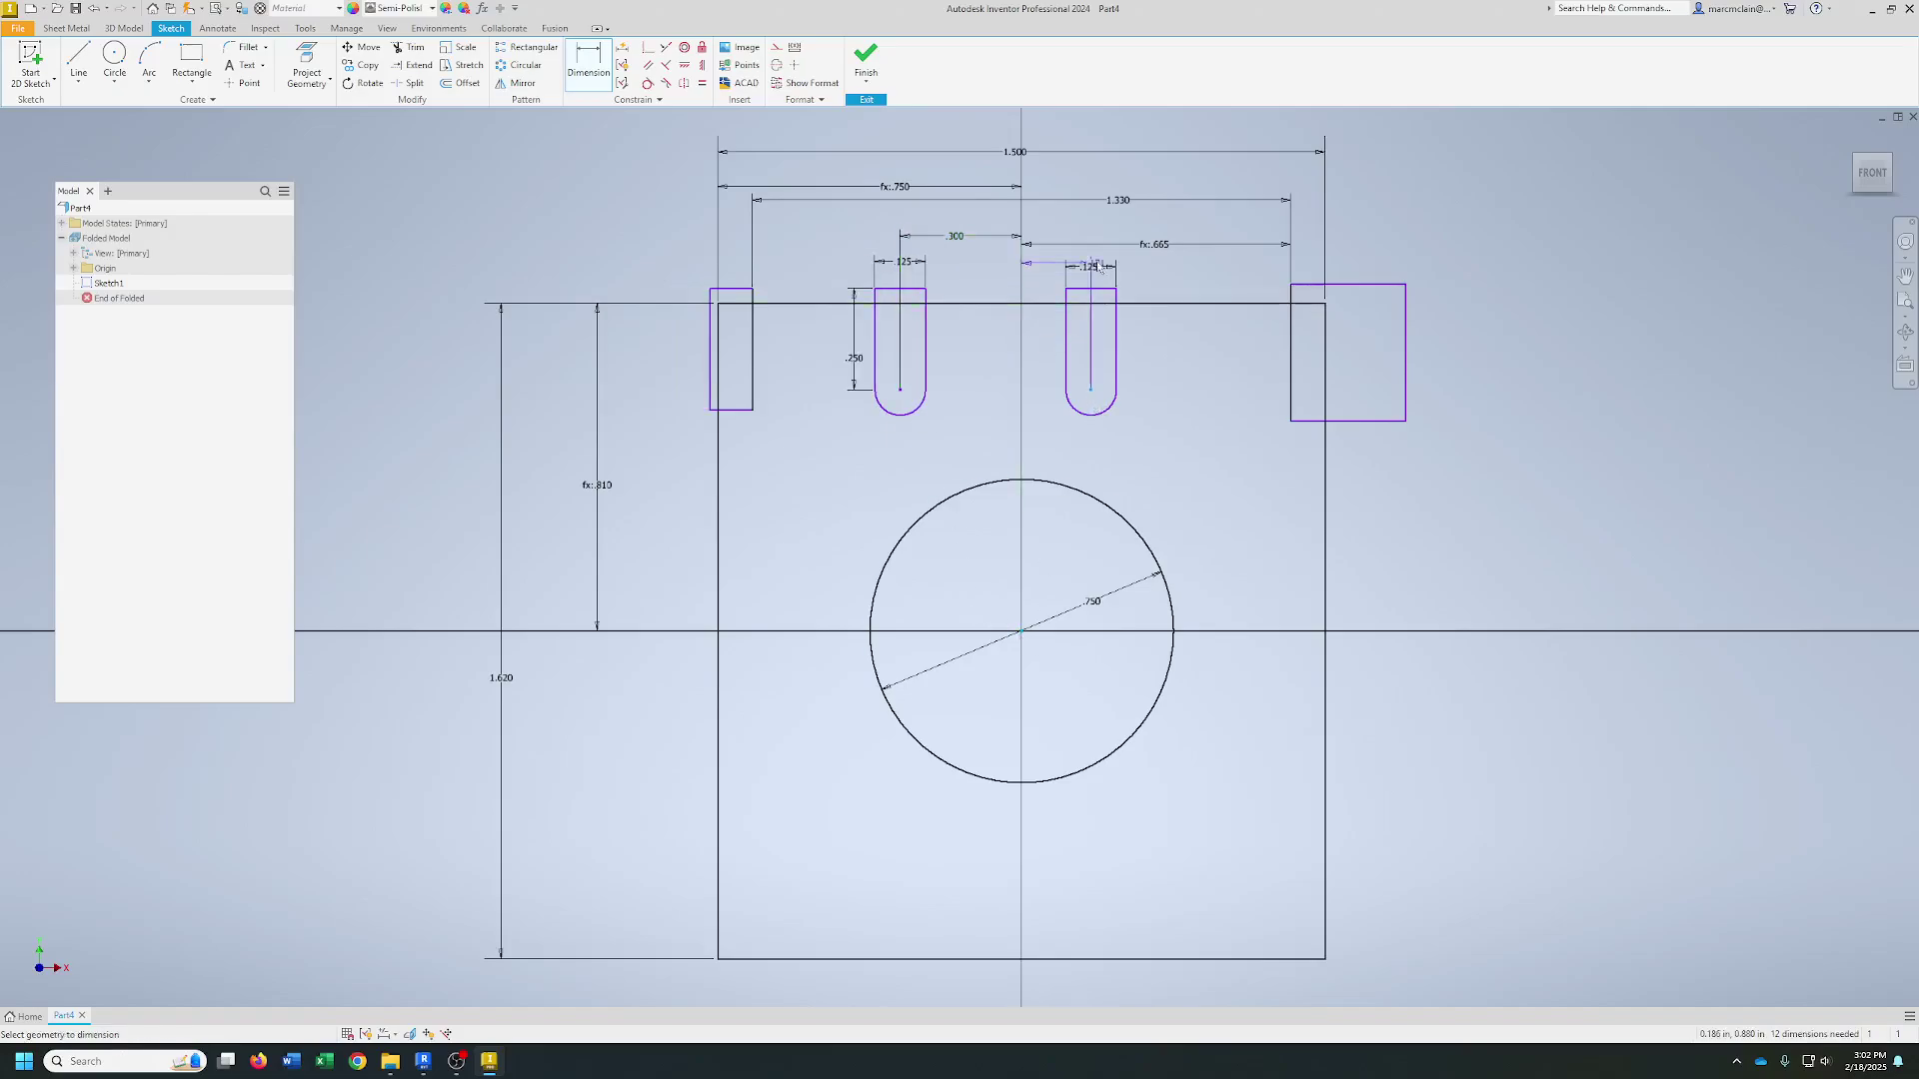
click(1020, 265)
click(1065, 234)
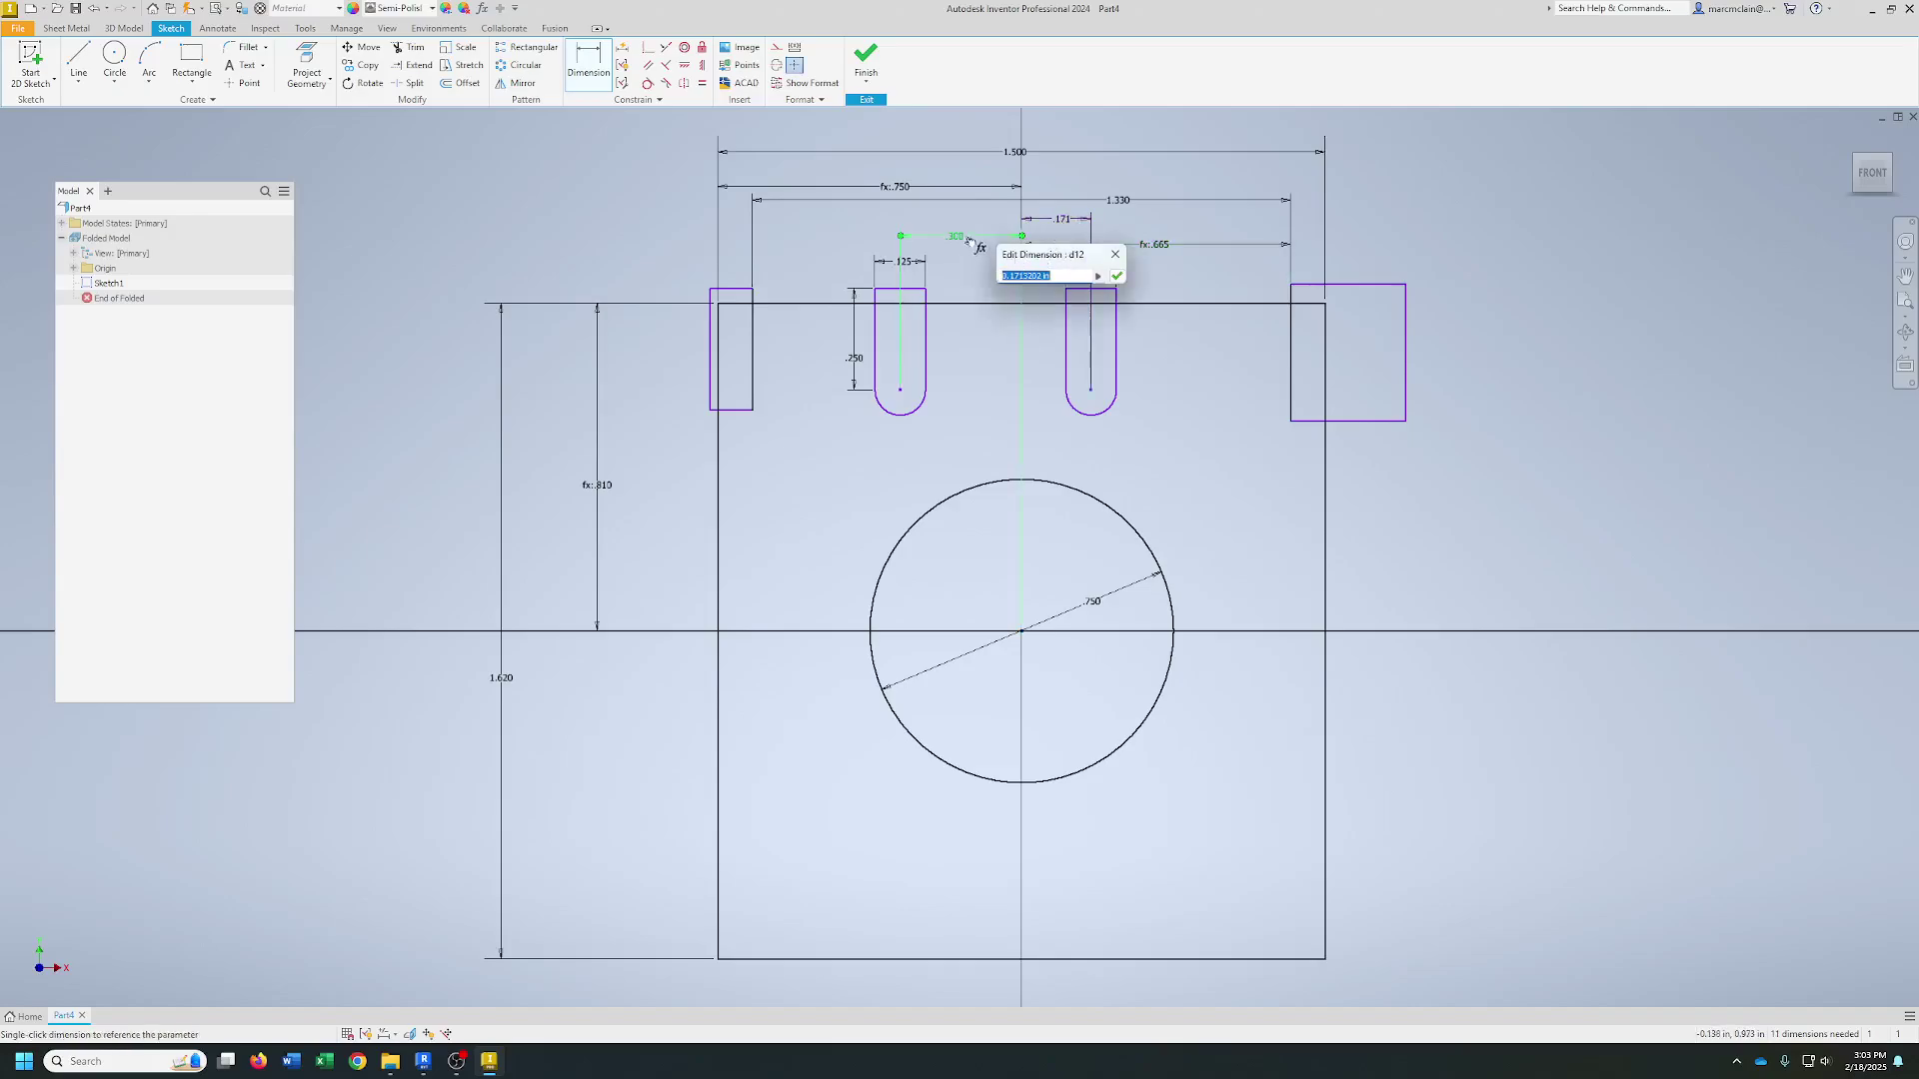
click(955, 236)
click(1115, 275)
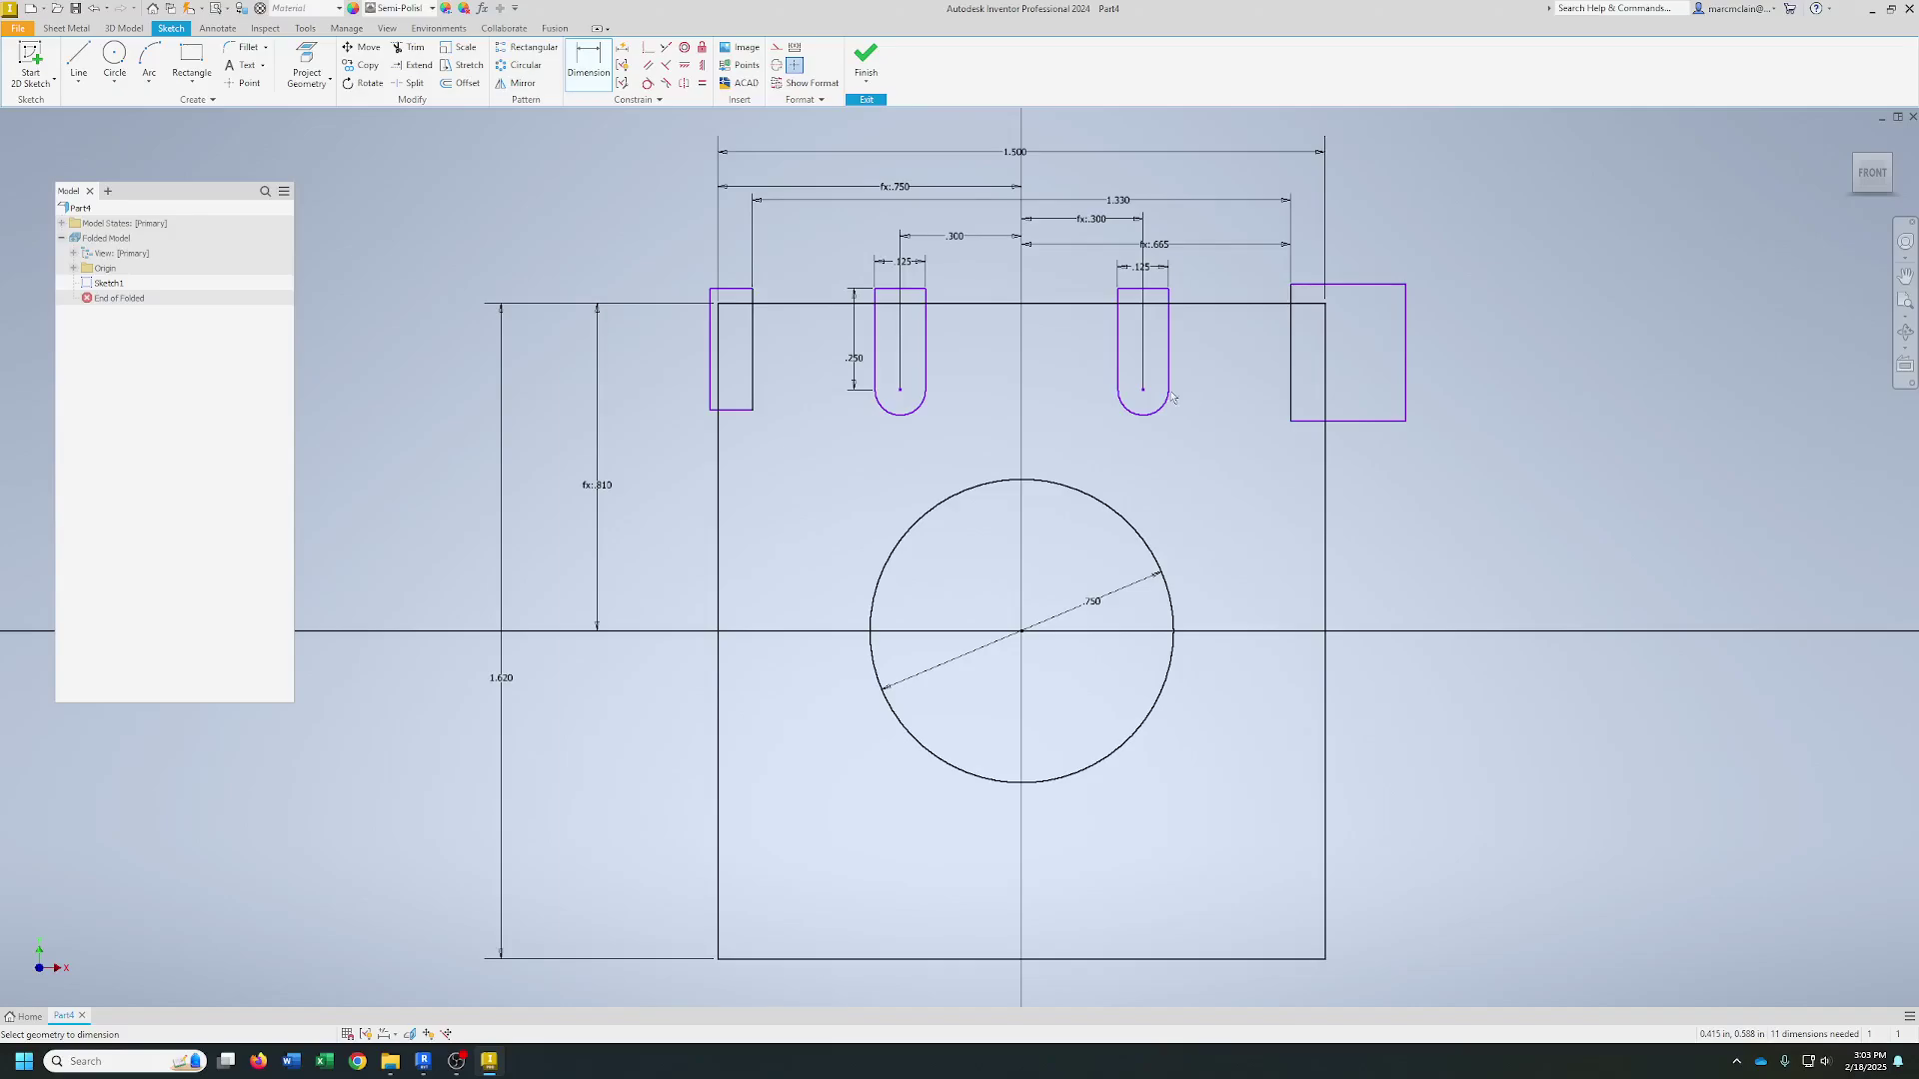
- Trim the large rectangle's two upper corners inside the corner rectangles, along with the right corner rectangle's overhanging lower edge
click(410, 46)
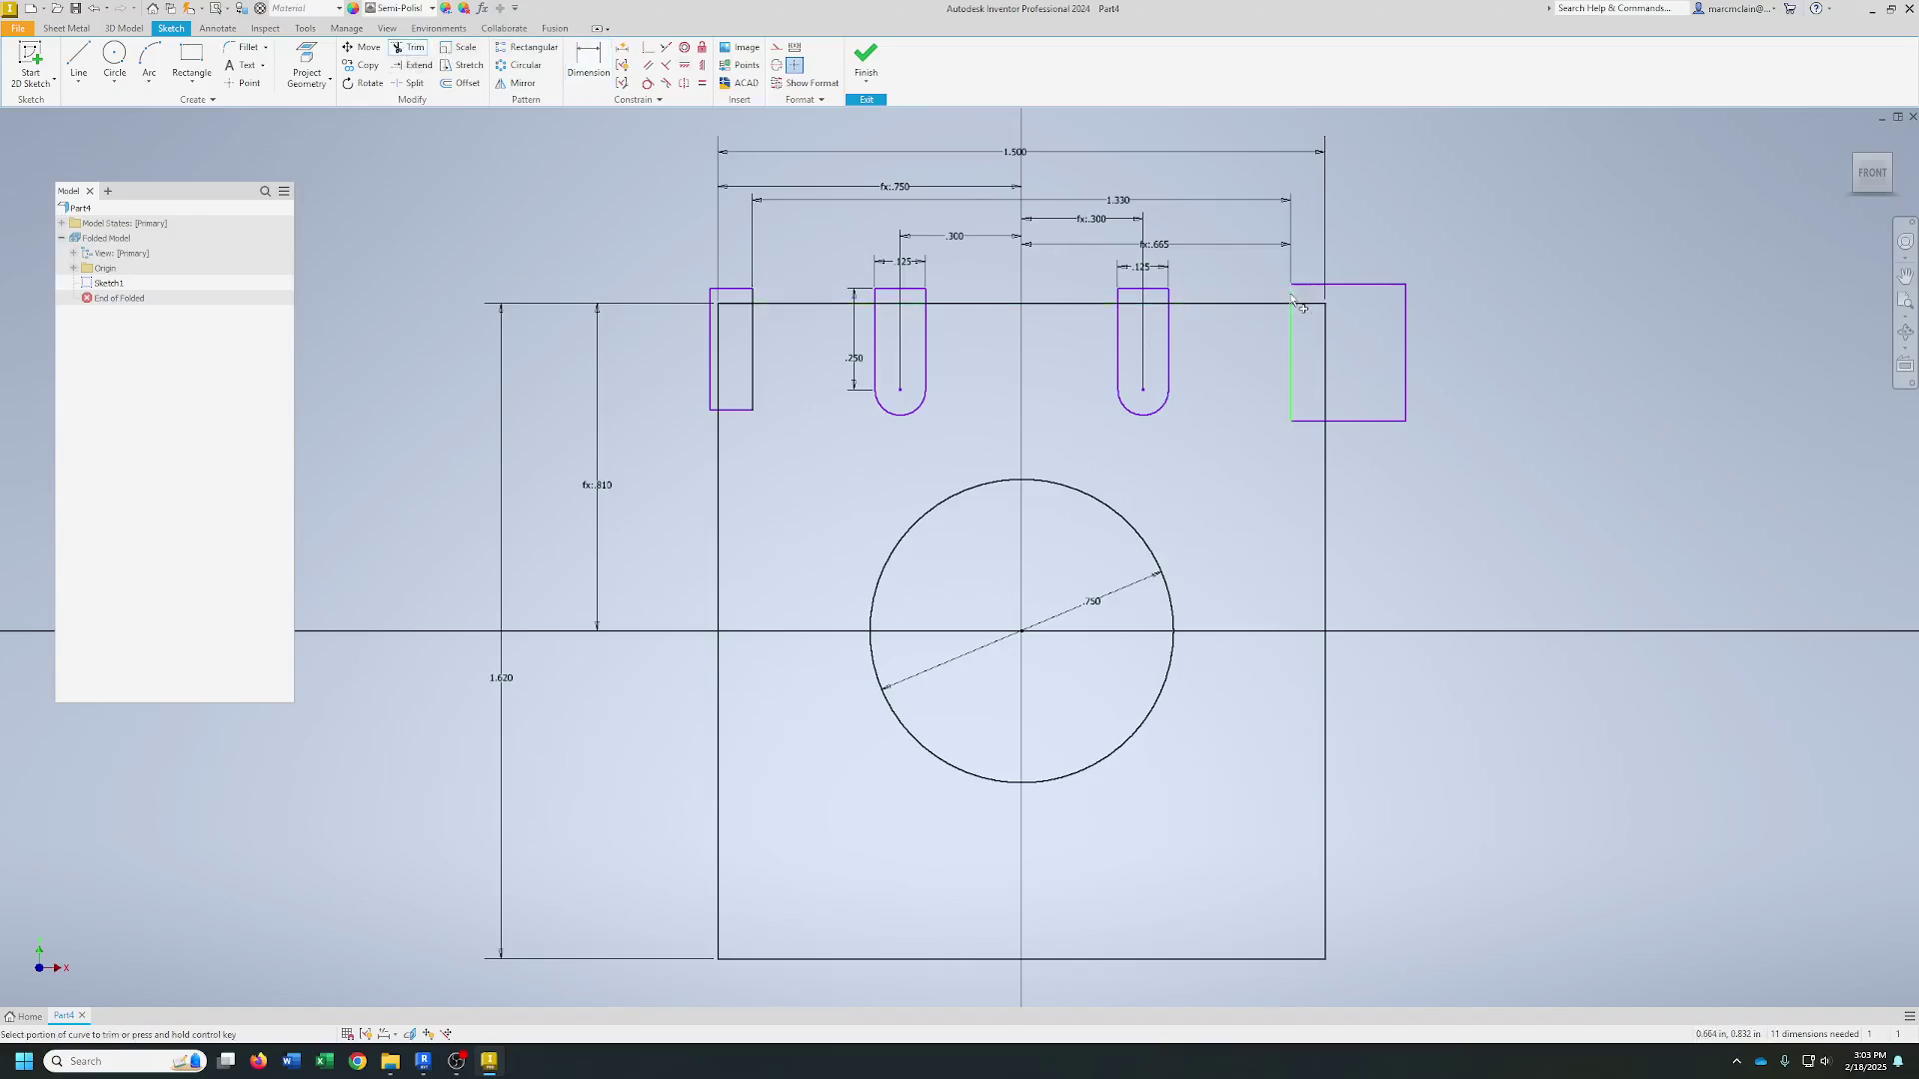
click(1299, 307)
click(1354, 421)
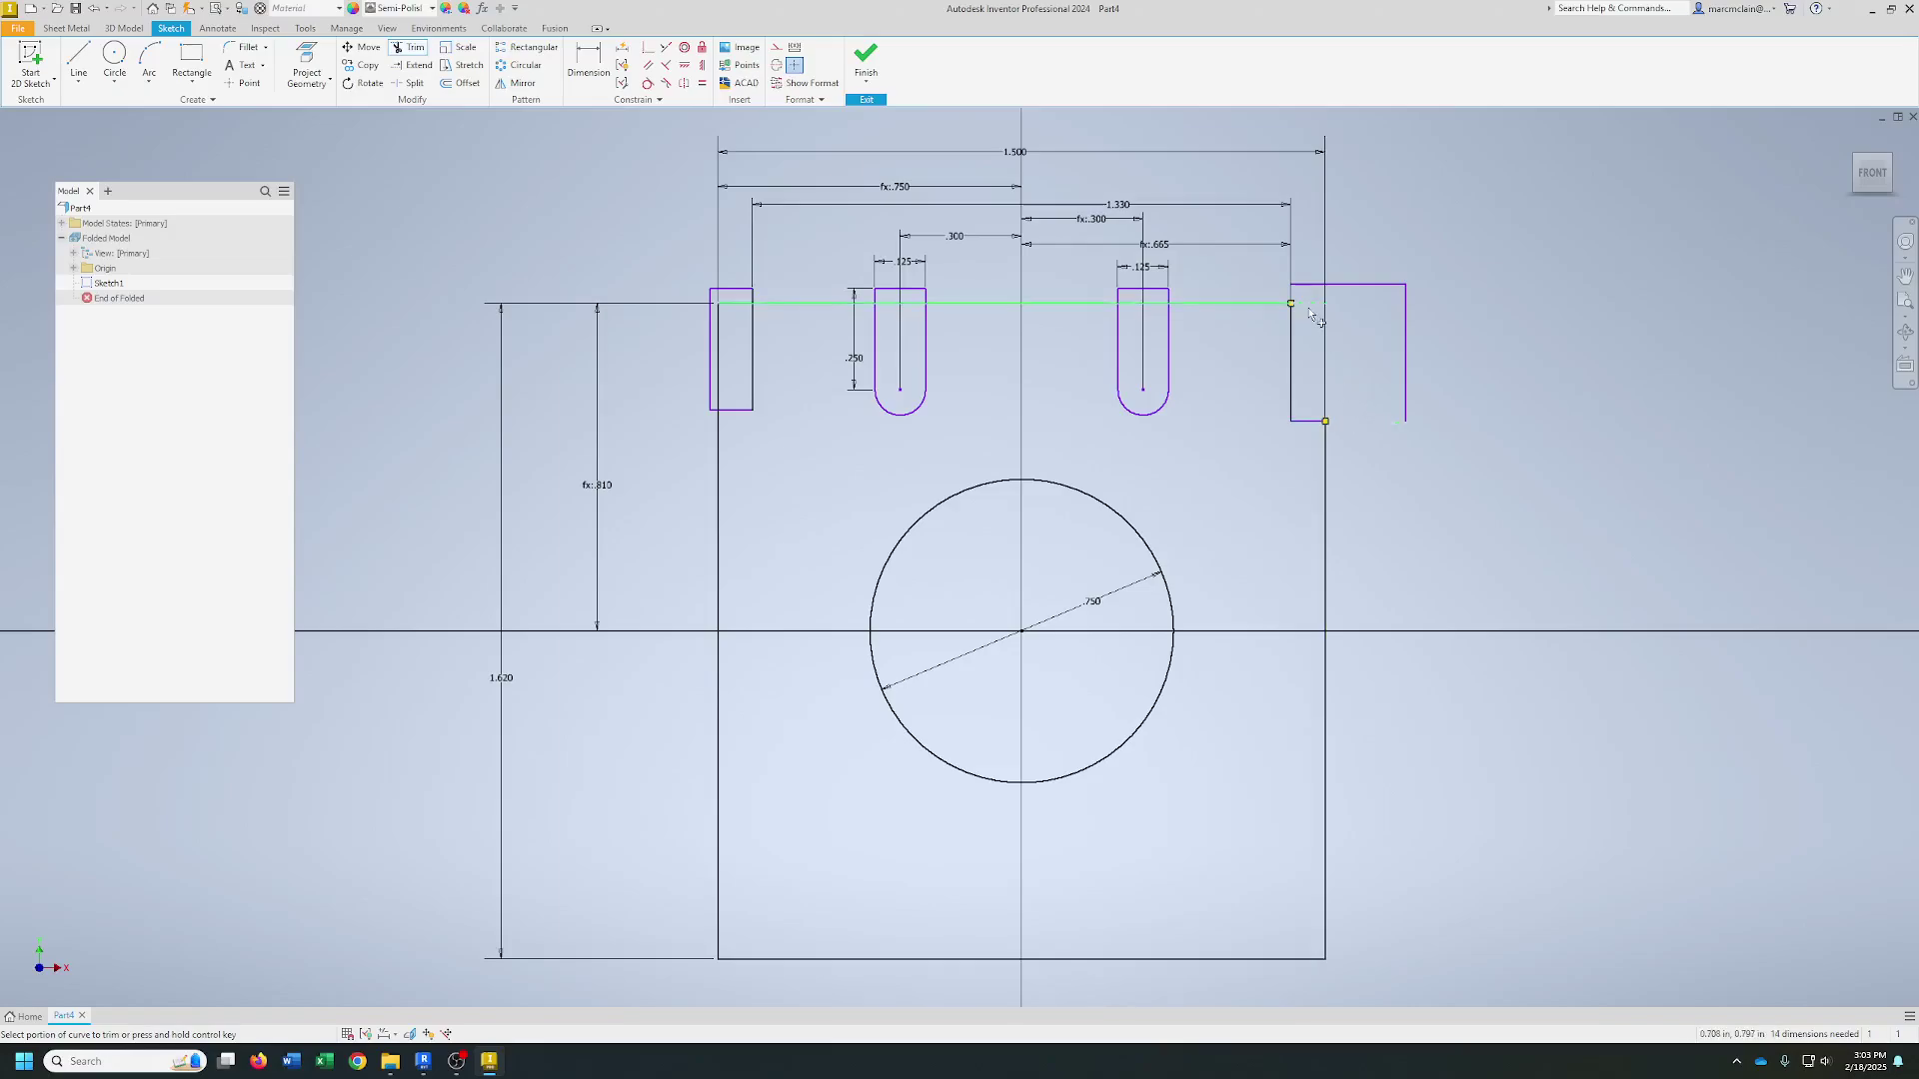
click(737, 304)
click(727, 355)
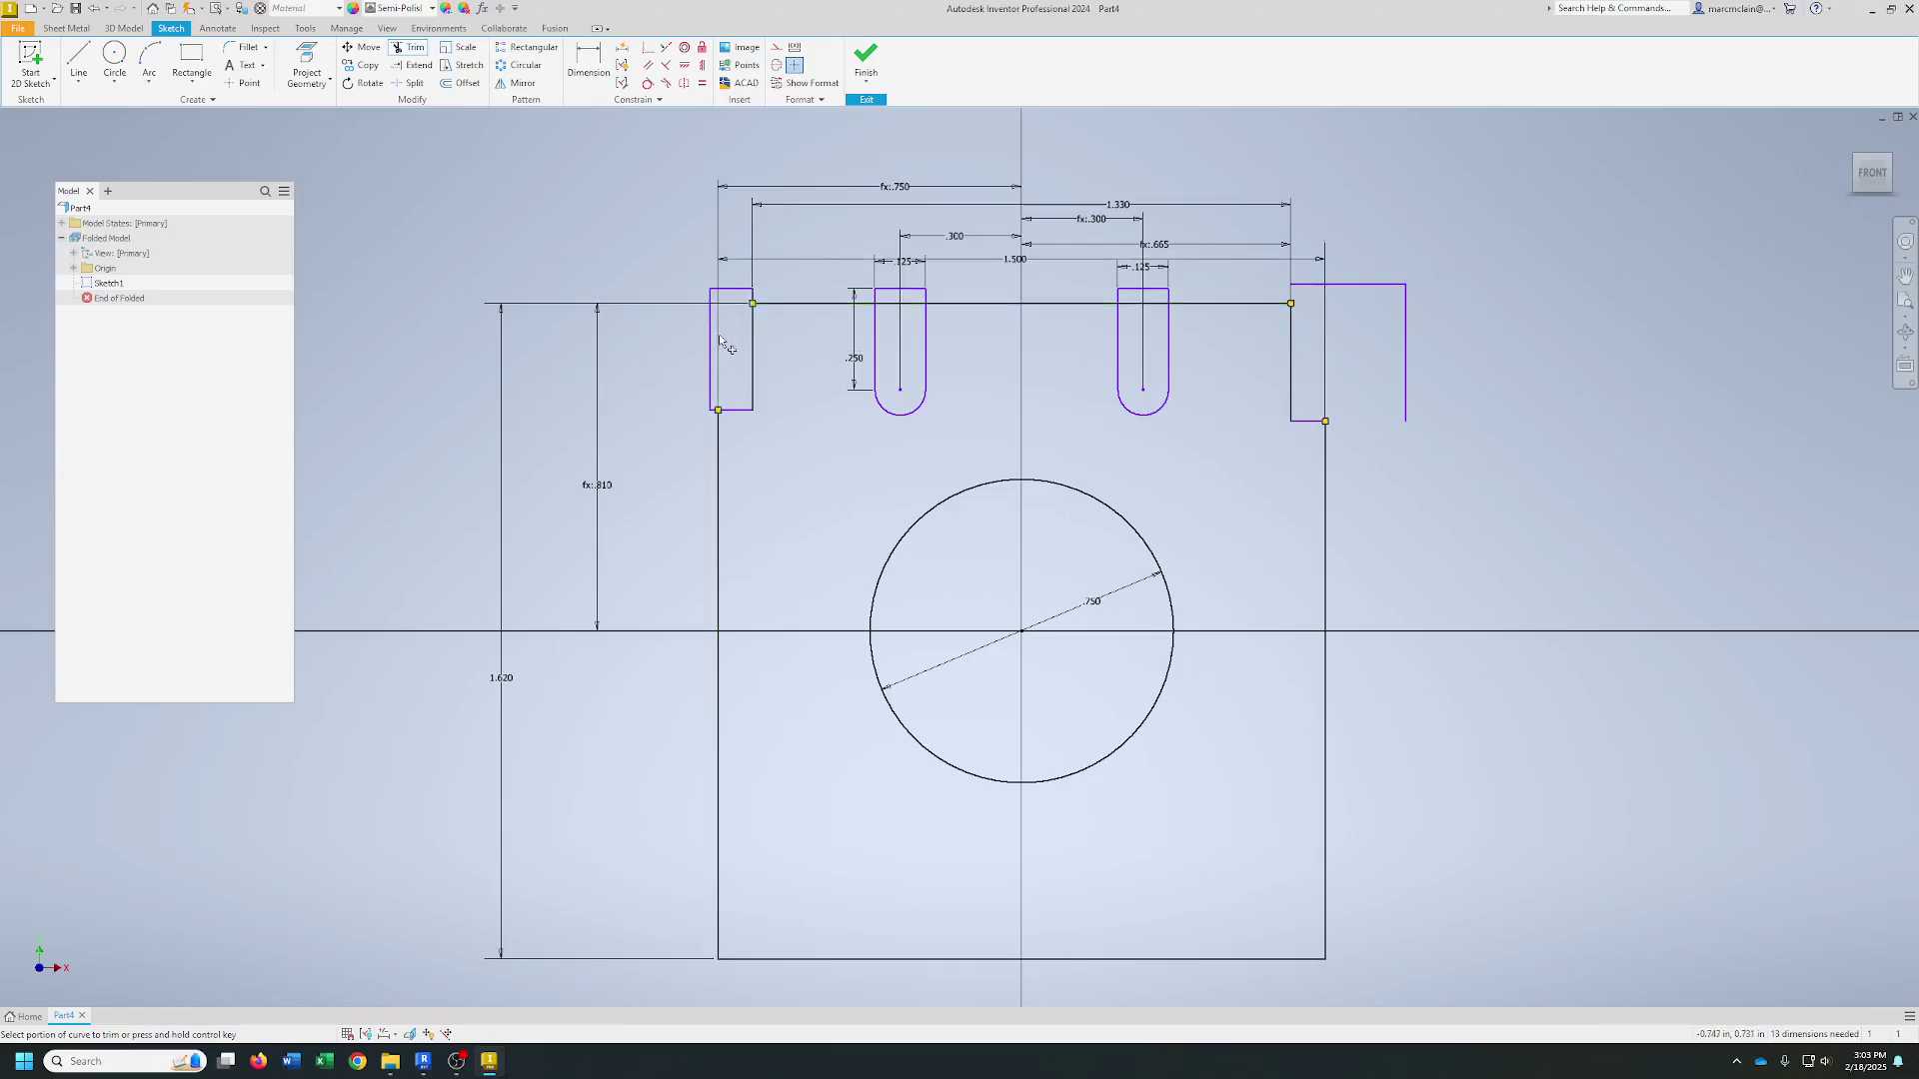
- Trim away the left corner rectangle's leftover lines outside the profile
click(711, 373)
click(730, 291)
click(708, 301)
scroll(713, 418, down, 6)
scroll(715, 417, up, 12)
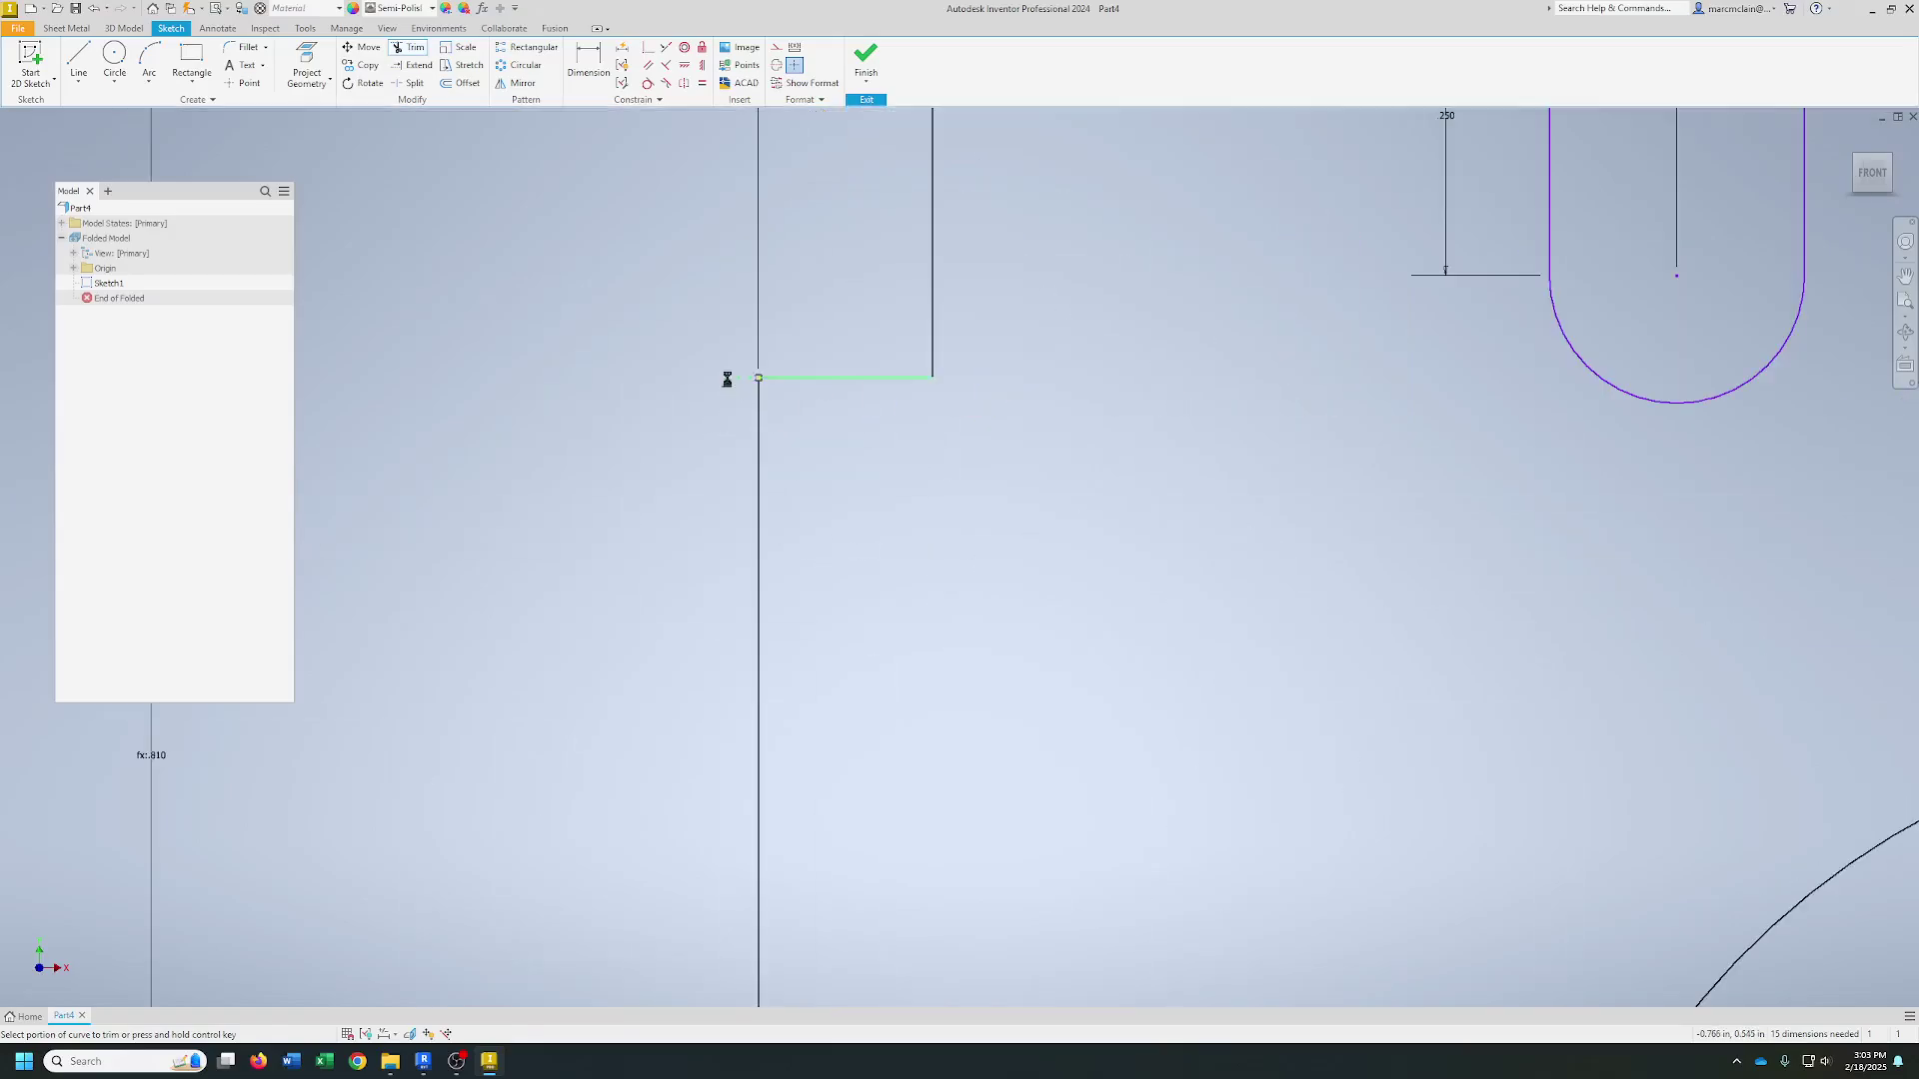
- Trim the middle portion of the right corner rectangle's outer vertical edge and end the Trim command
scroll(749, 397, down, 5)
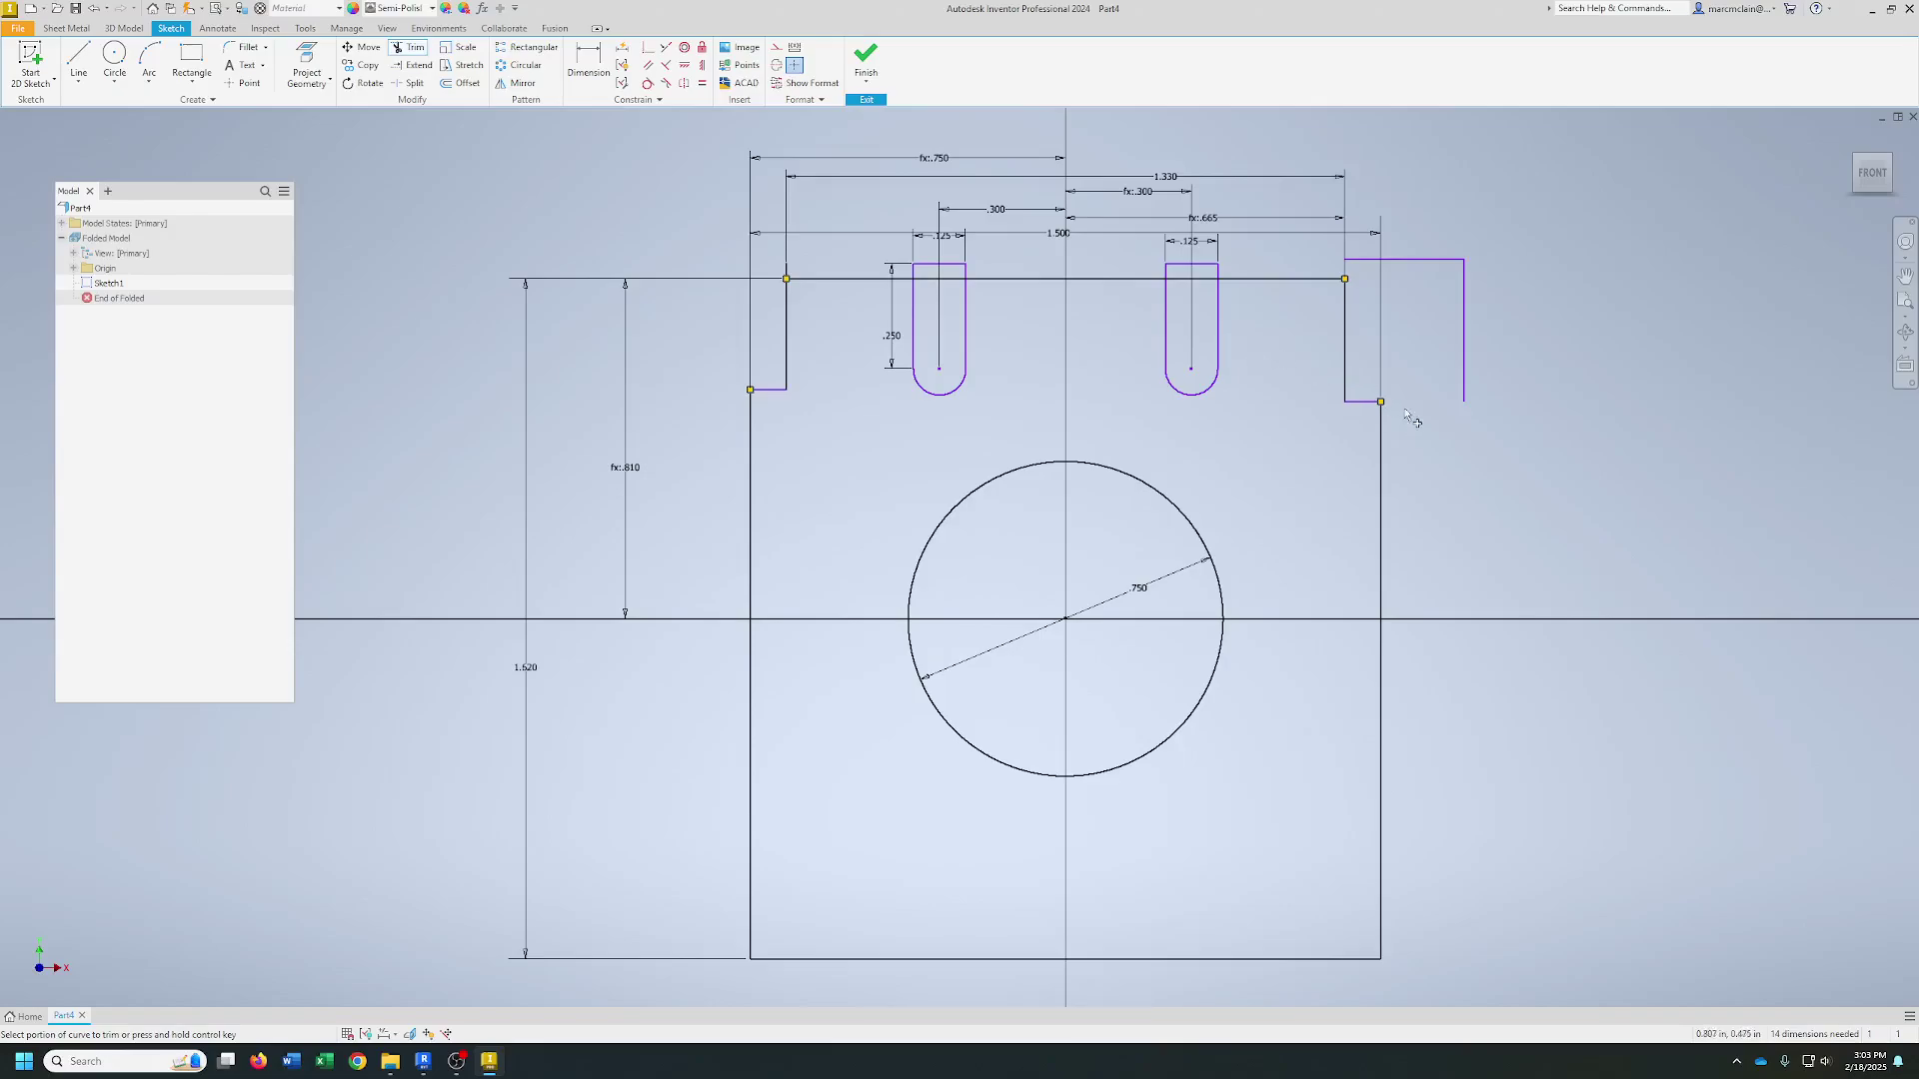
click(1464, 300)
right_click(1448, 257)
click(1552, 234)
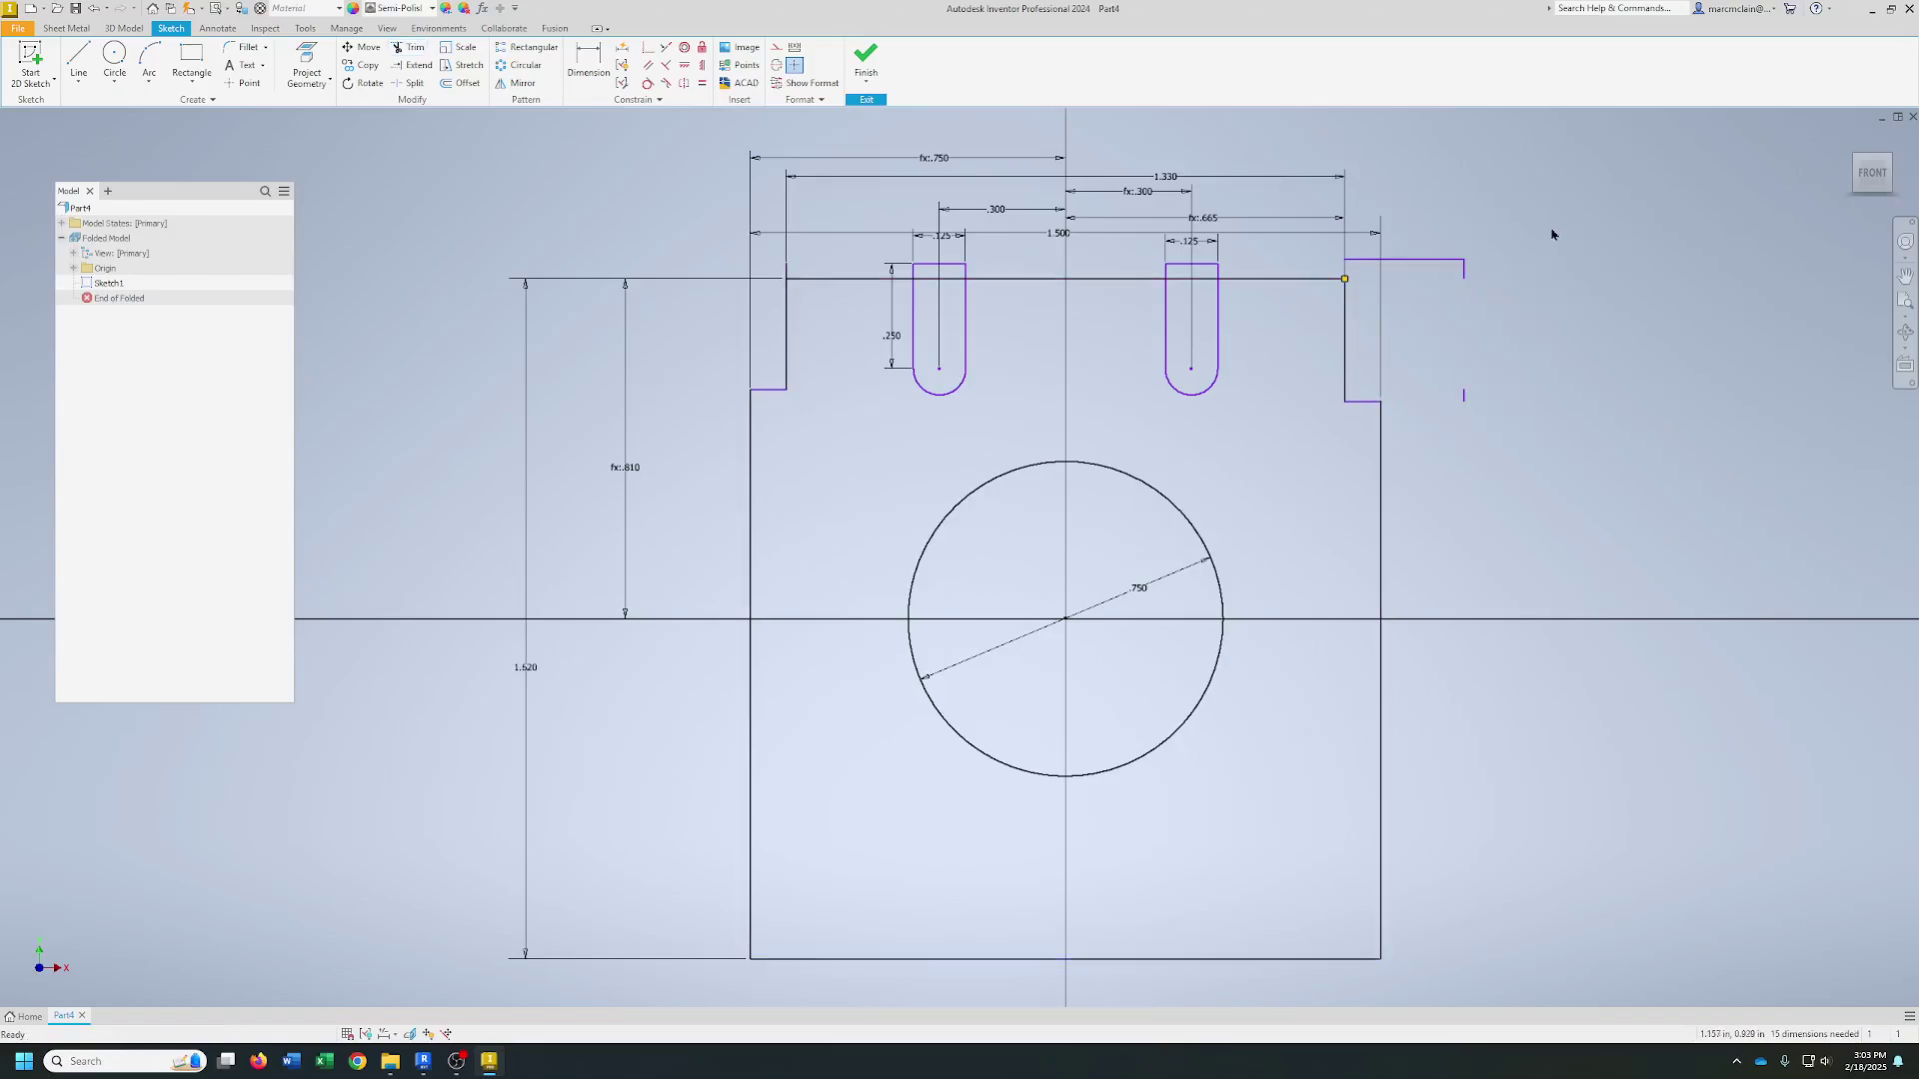
- Delete the right corner rectangle's leftover lines outside the profile and the closing top lines of both slots
key(Delete)
click(940, 264)
key(Delete)
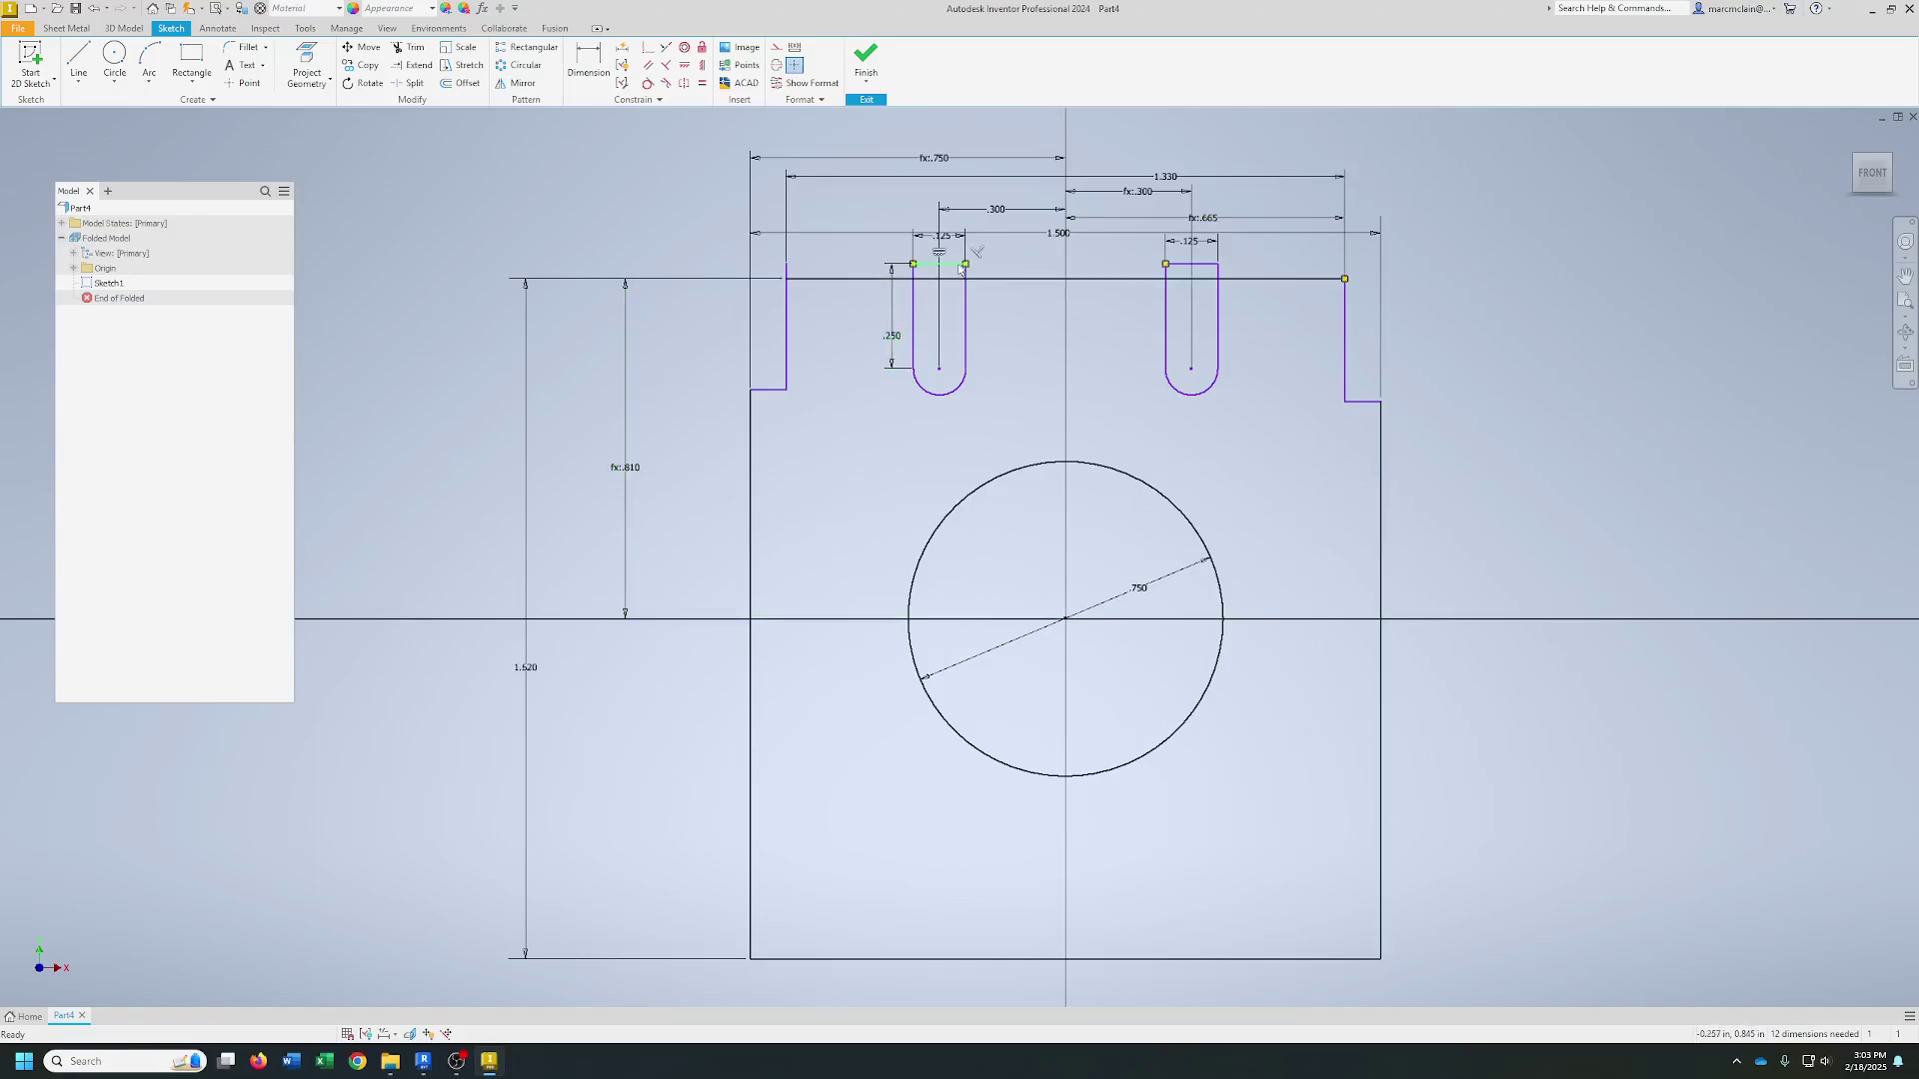
click(1192, 264)
key(Delete)
- Trim the profile's top edge across both slot openings and the slot side lines that stick out above it
click(409, 48)
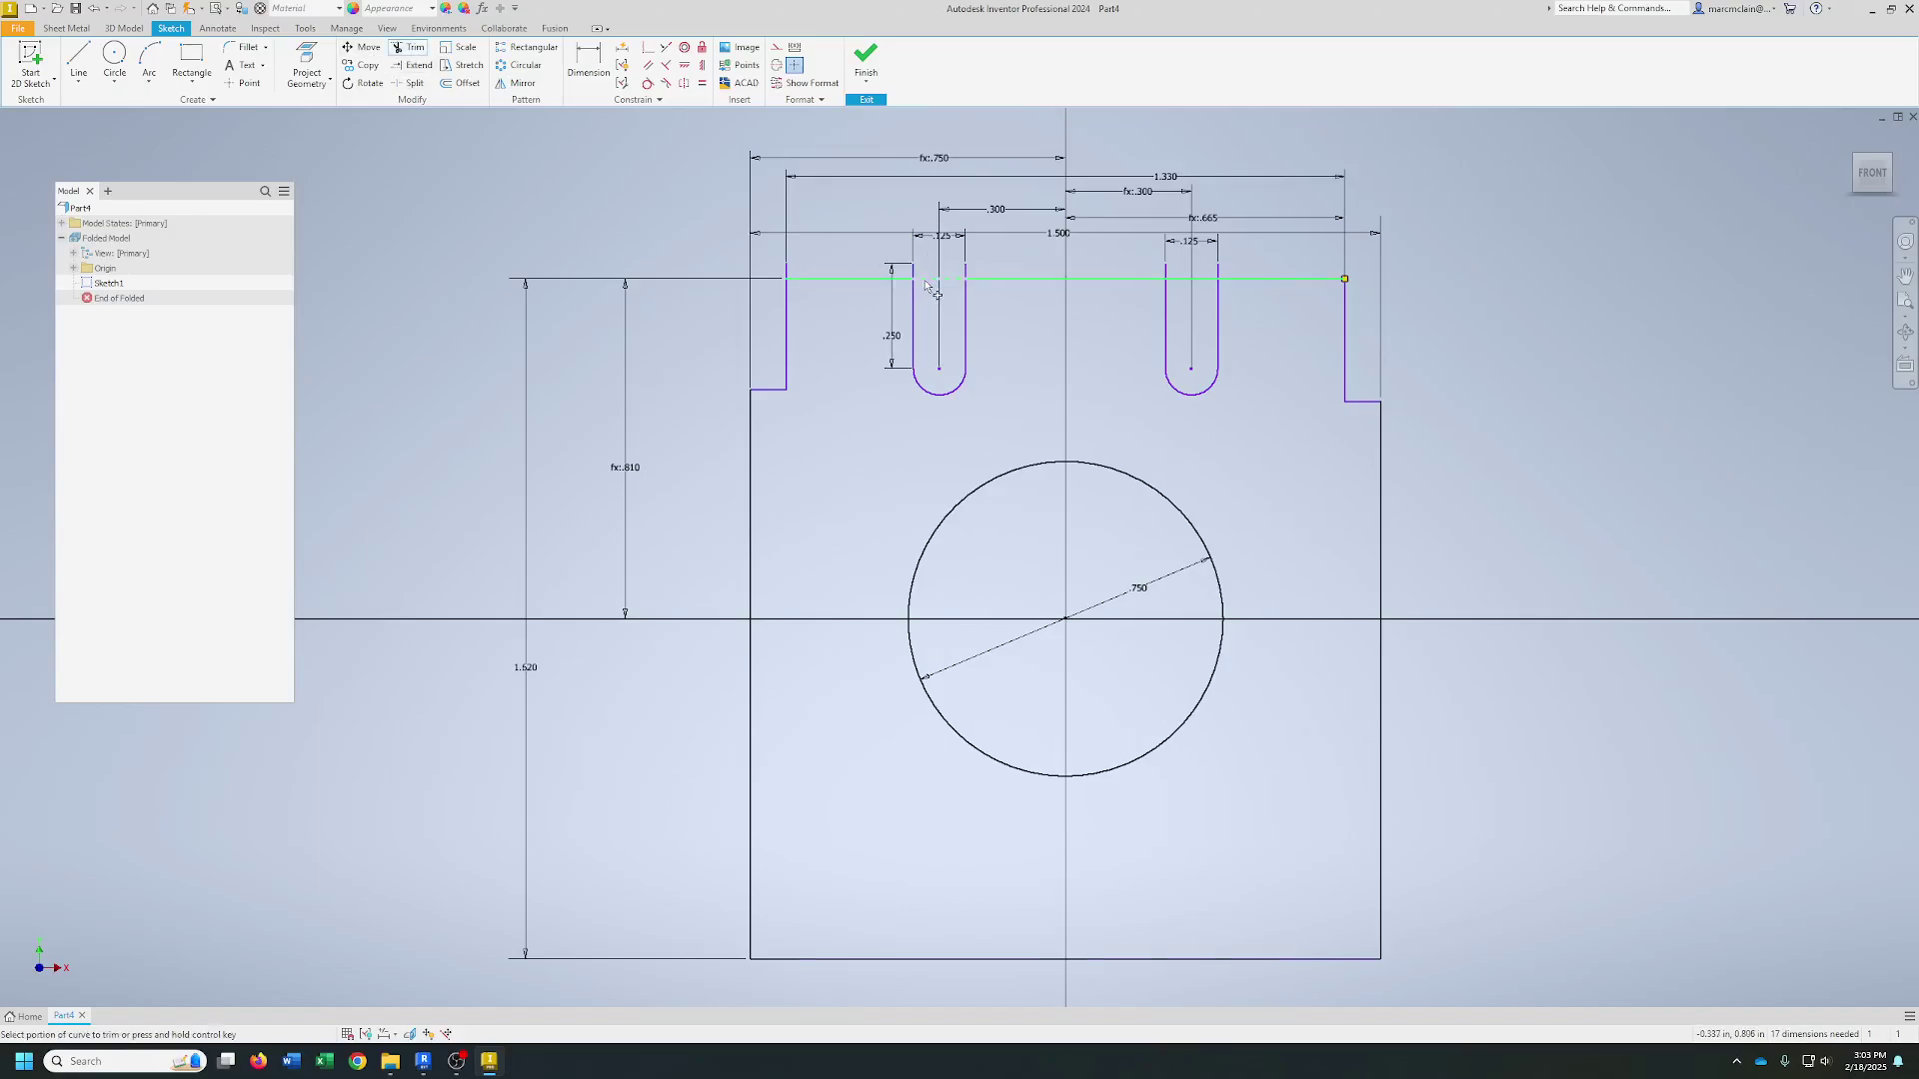
click(934, 280)
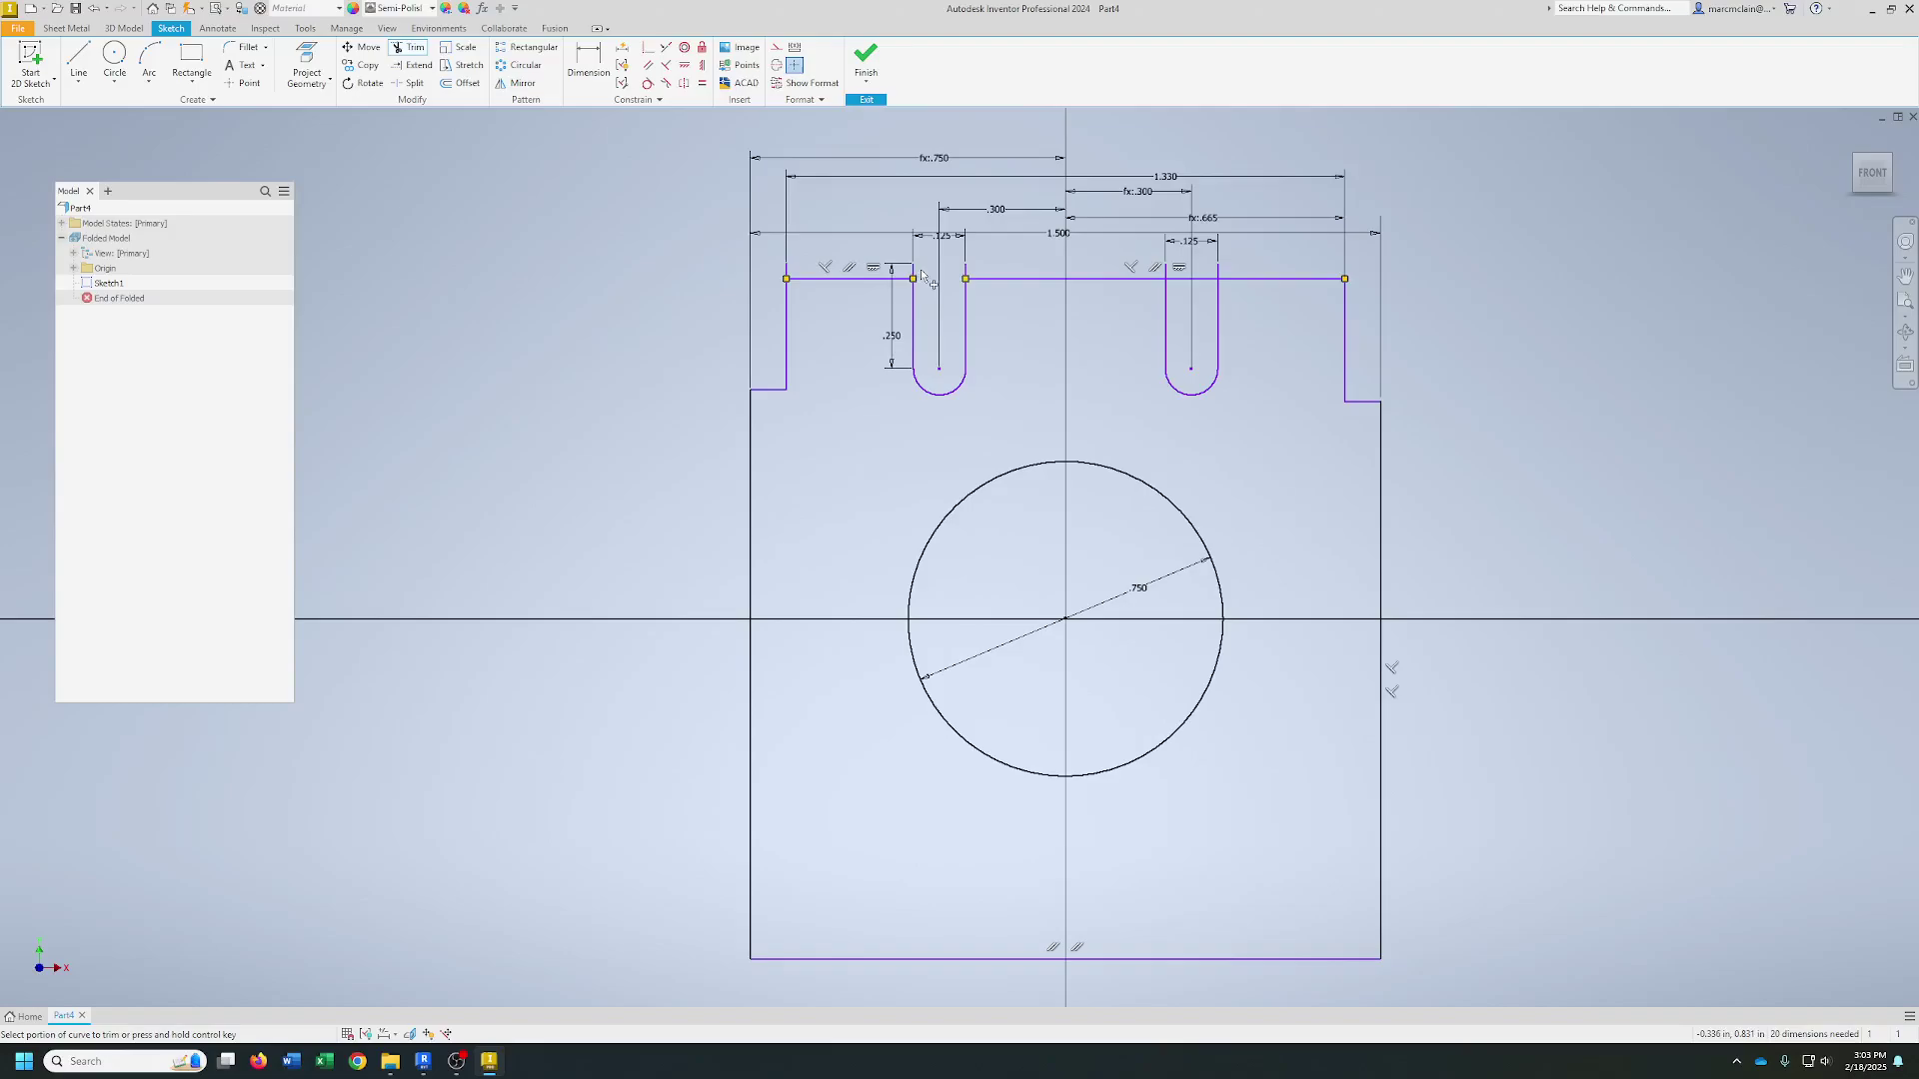
click(914, 276)
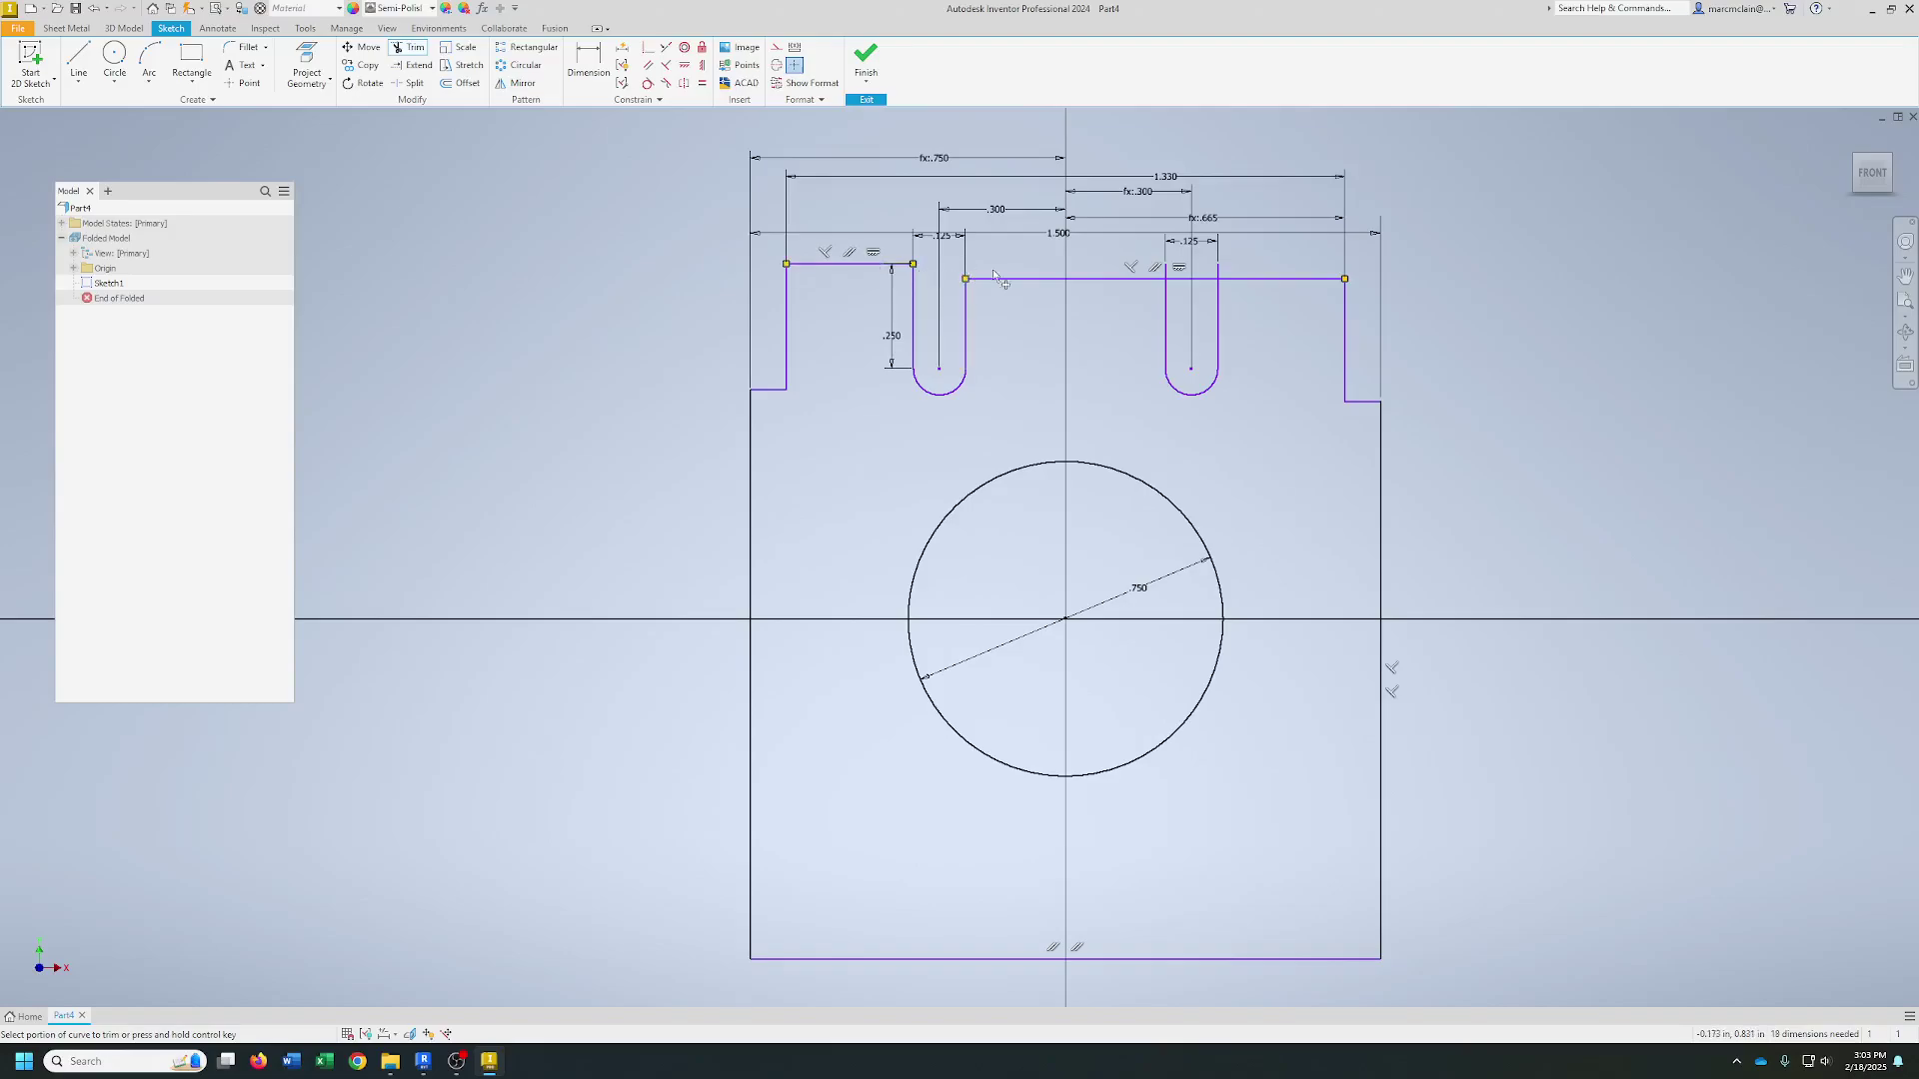
click(1172, 279)
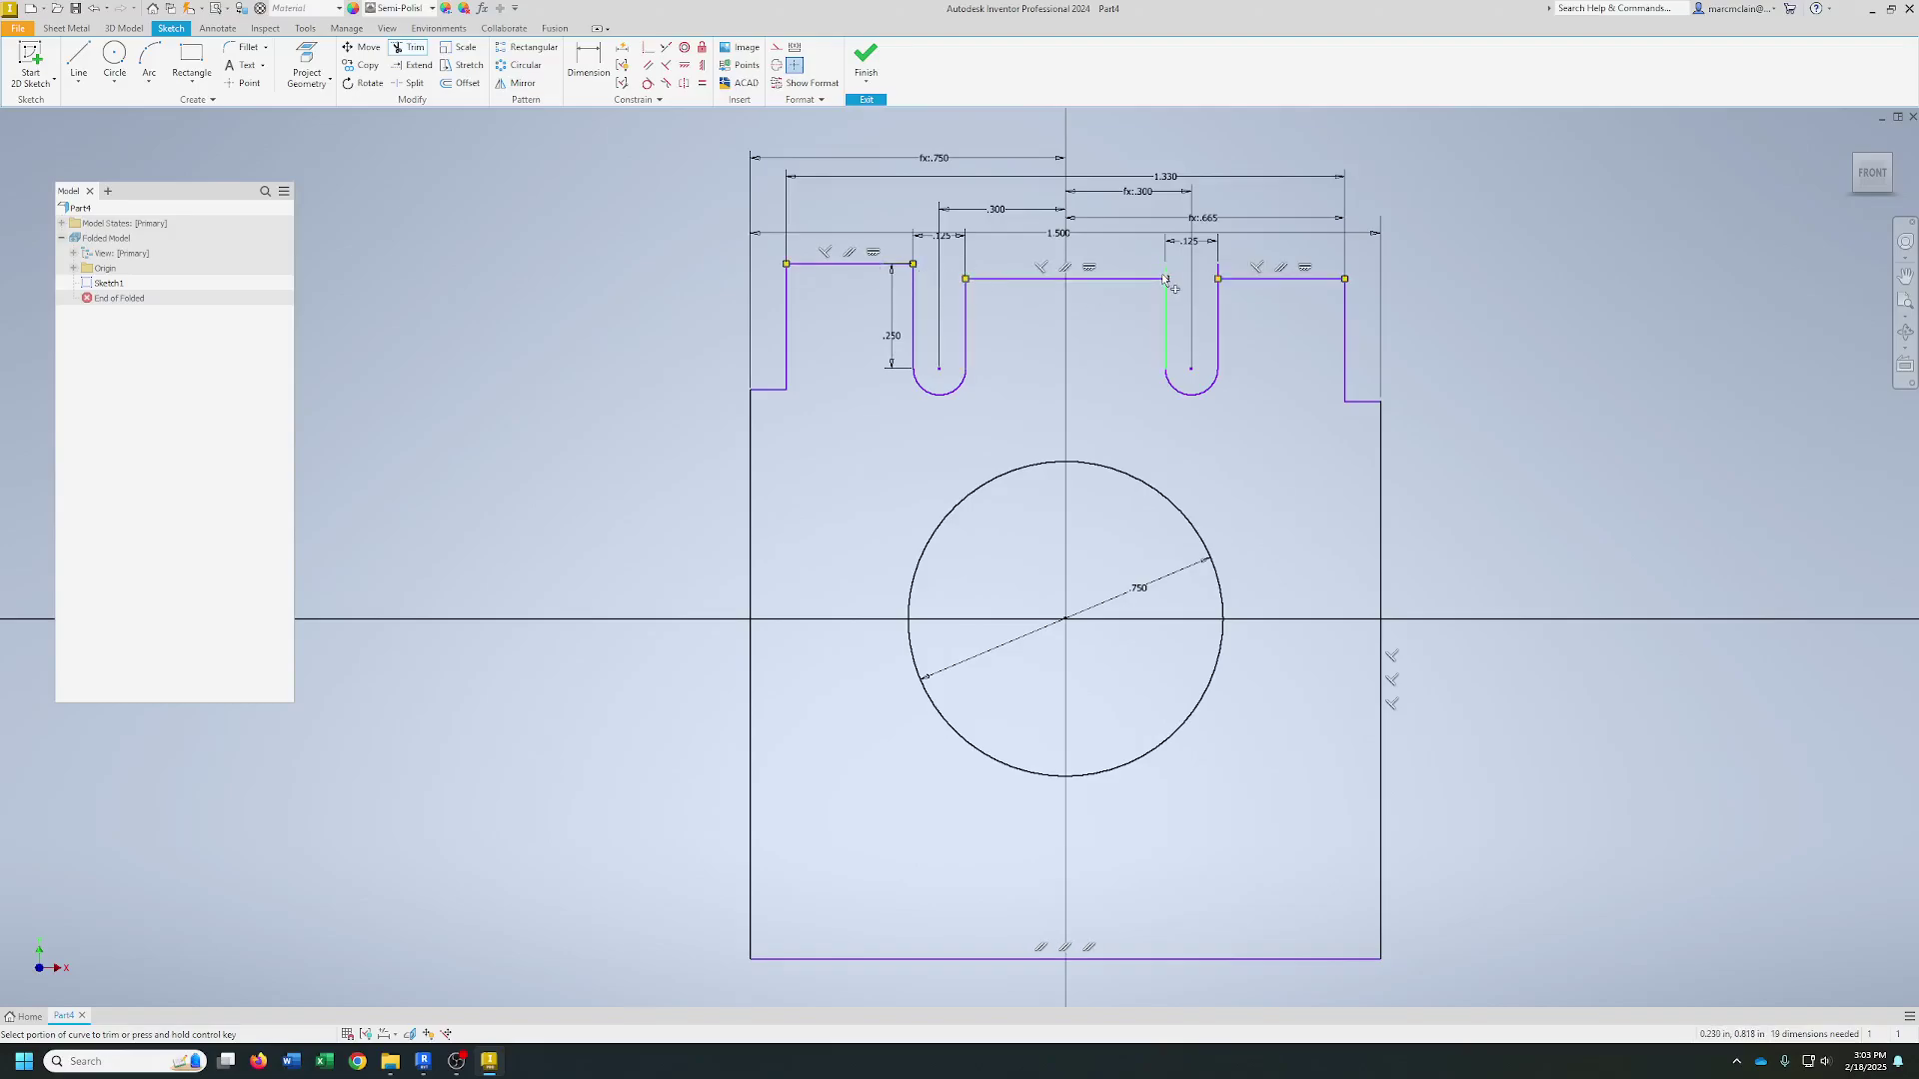
click(1165, 276)
click(1220, 270)
- Dimension the profile's overall height from the upper left edge to the bottom edge as 1.620 in
click(588, 62)
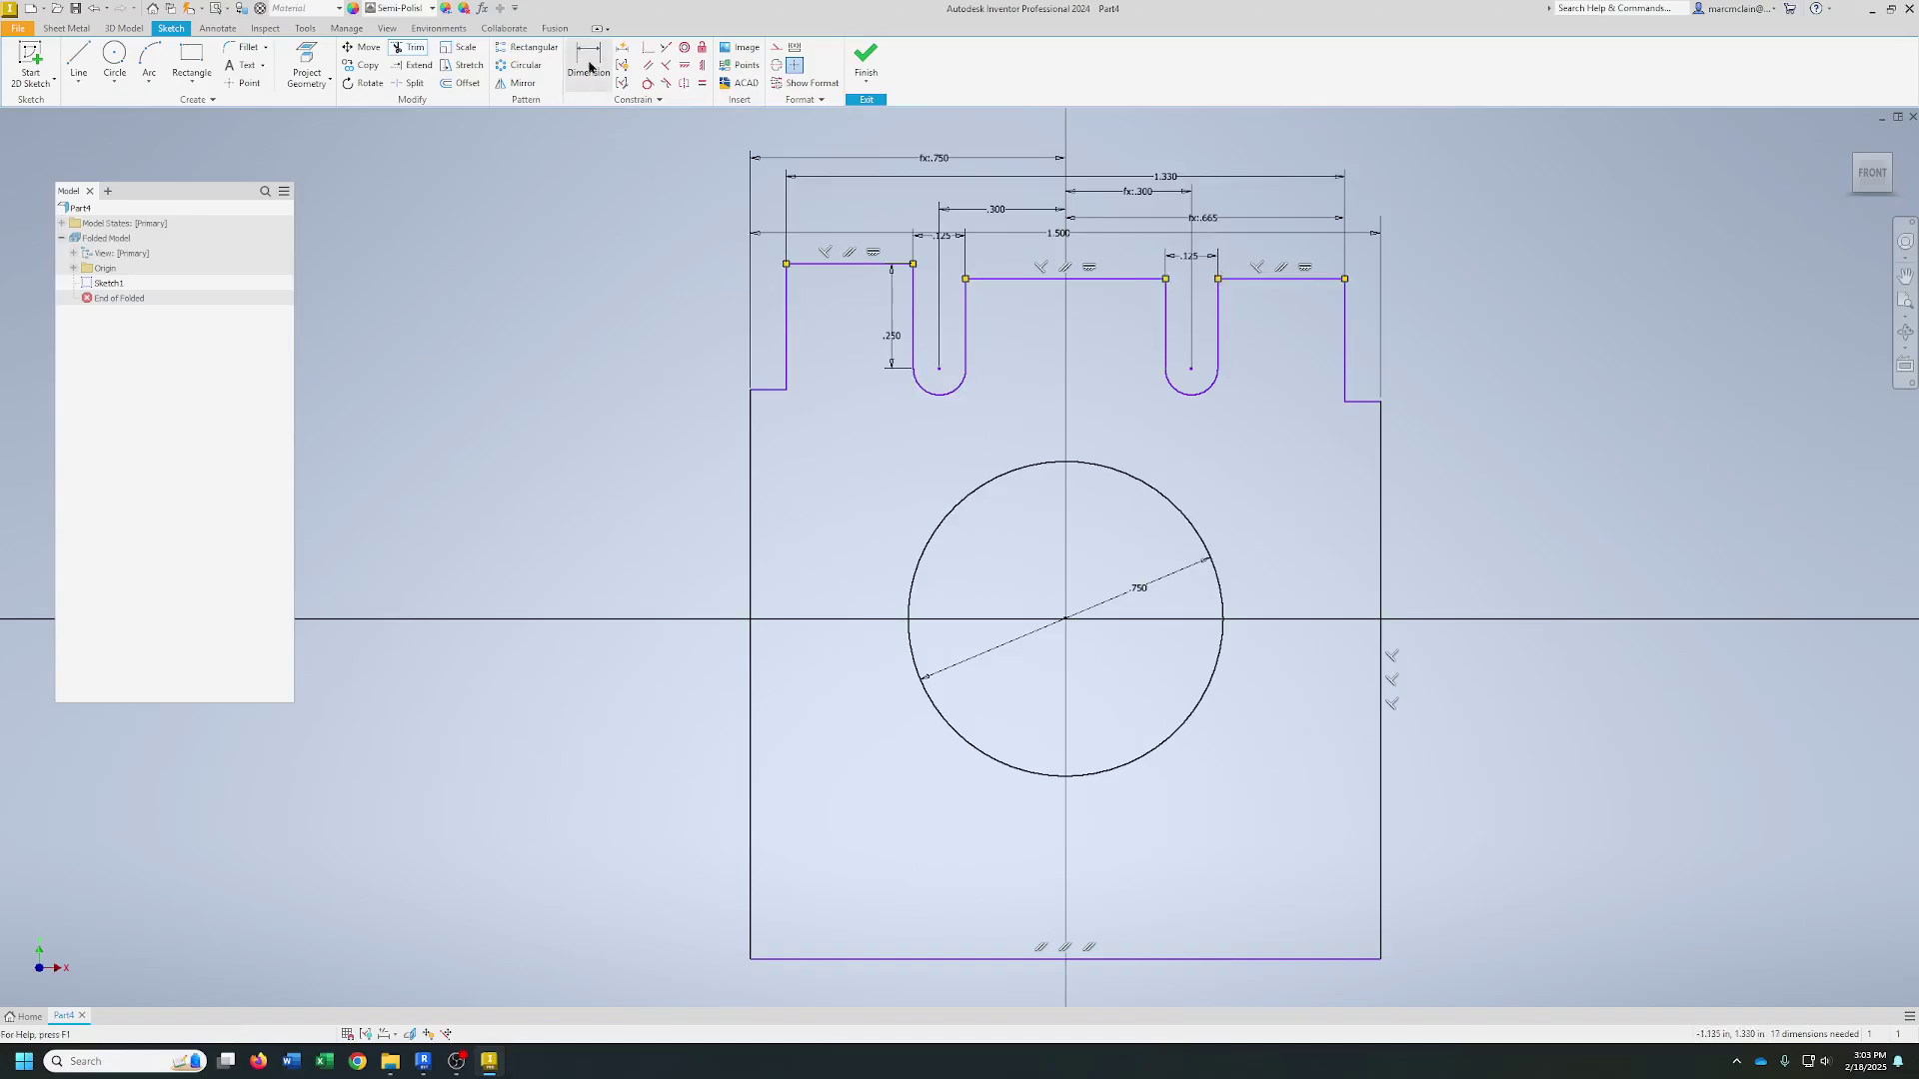
click(865, 266)
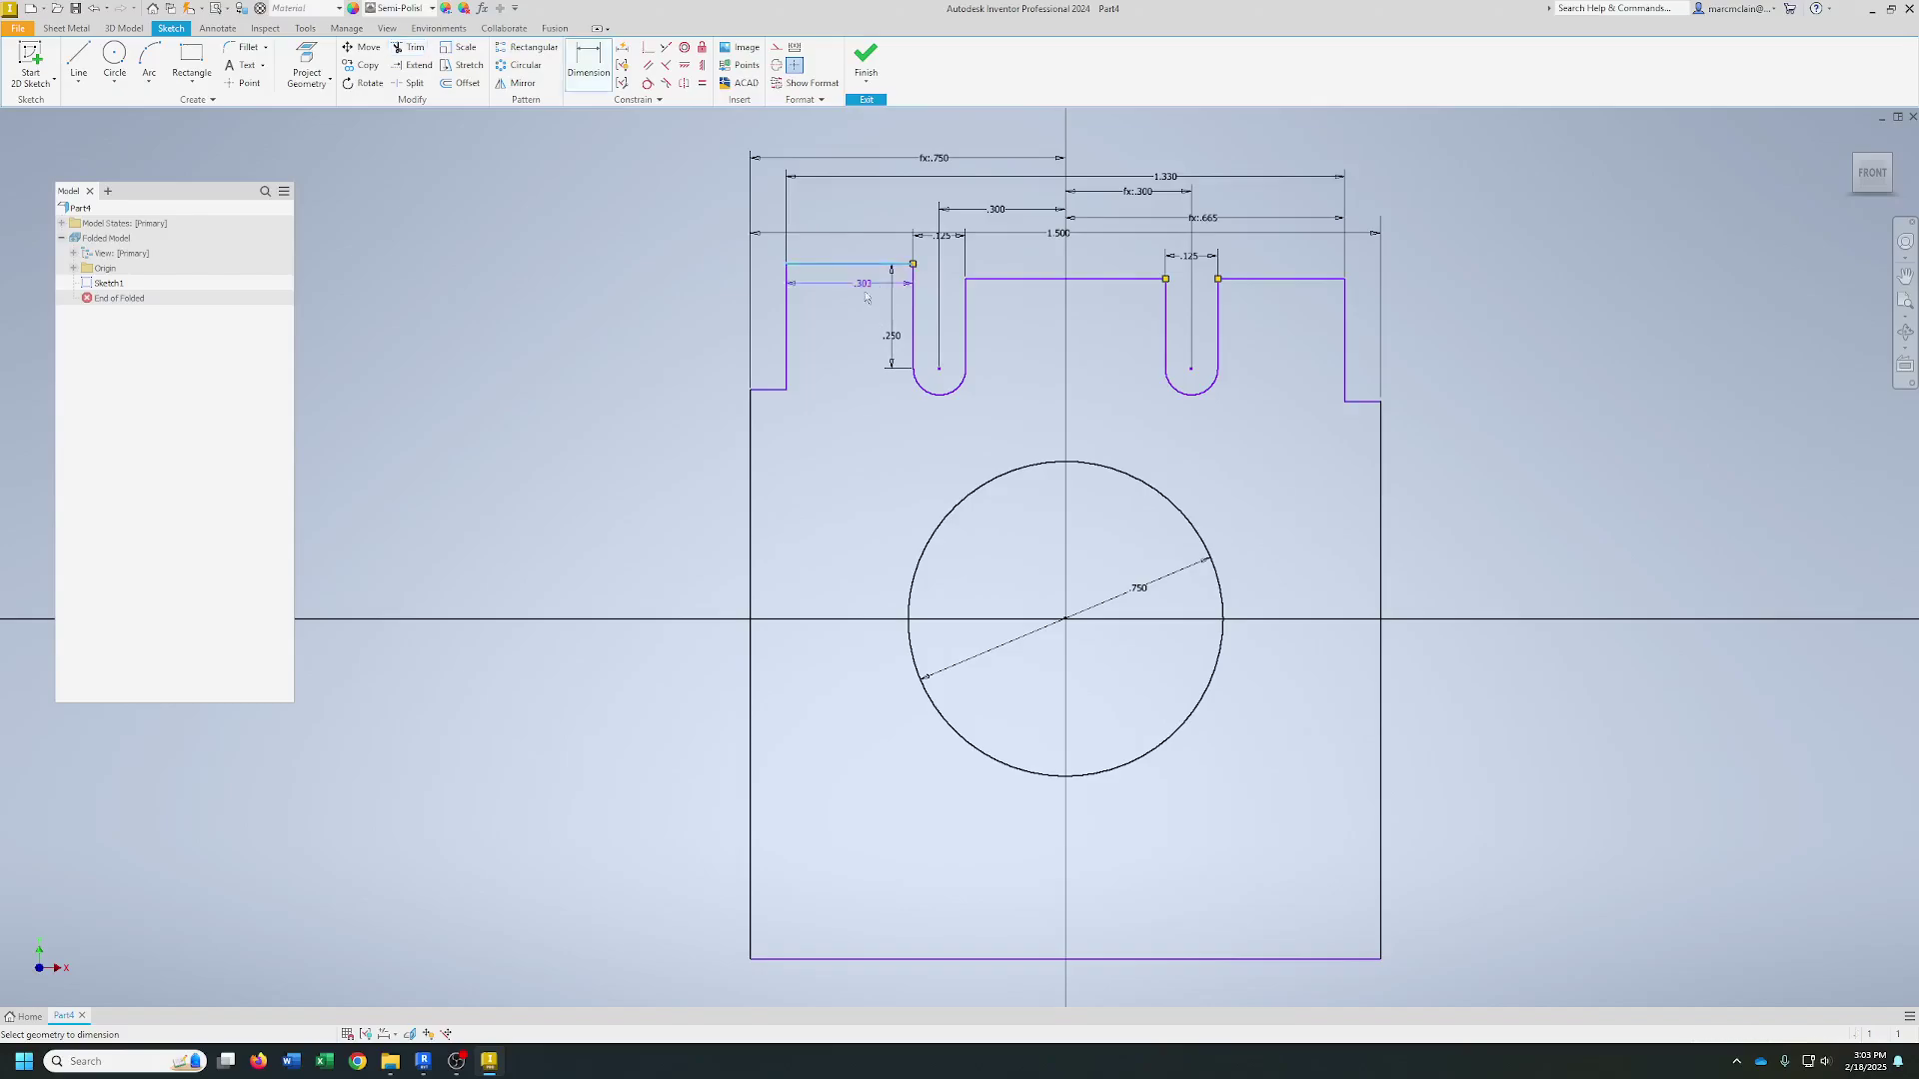
click(836, 960)
click(643, 750)
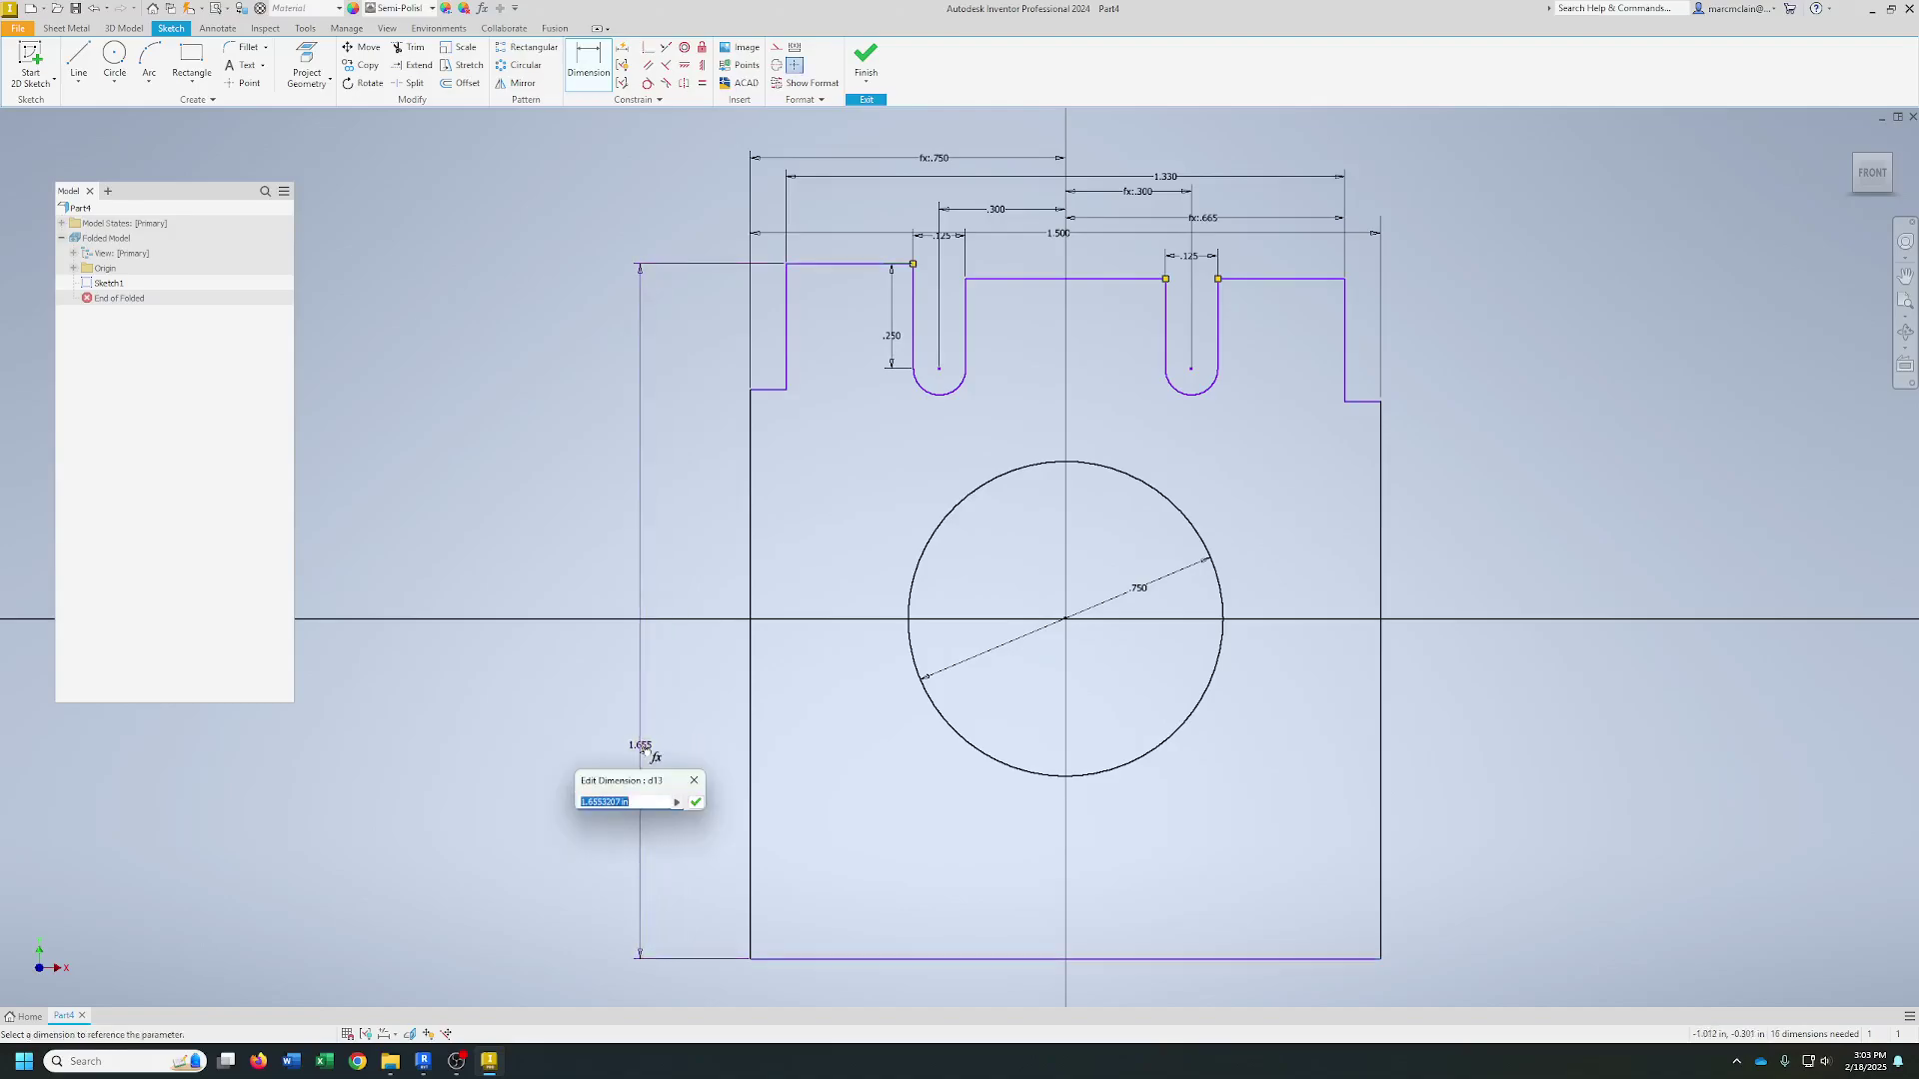
text(1.620)
key(Return)
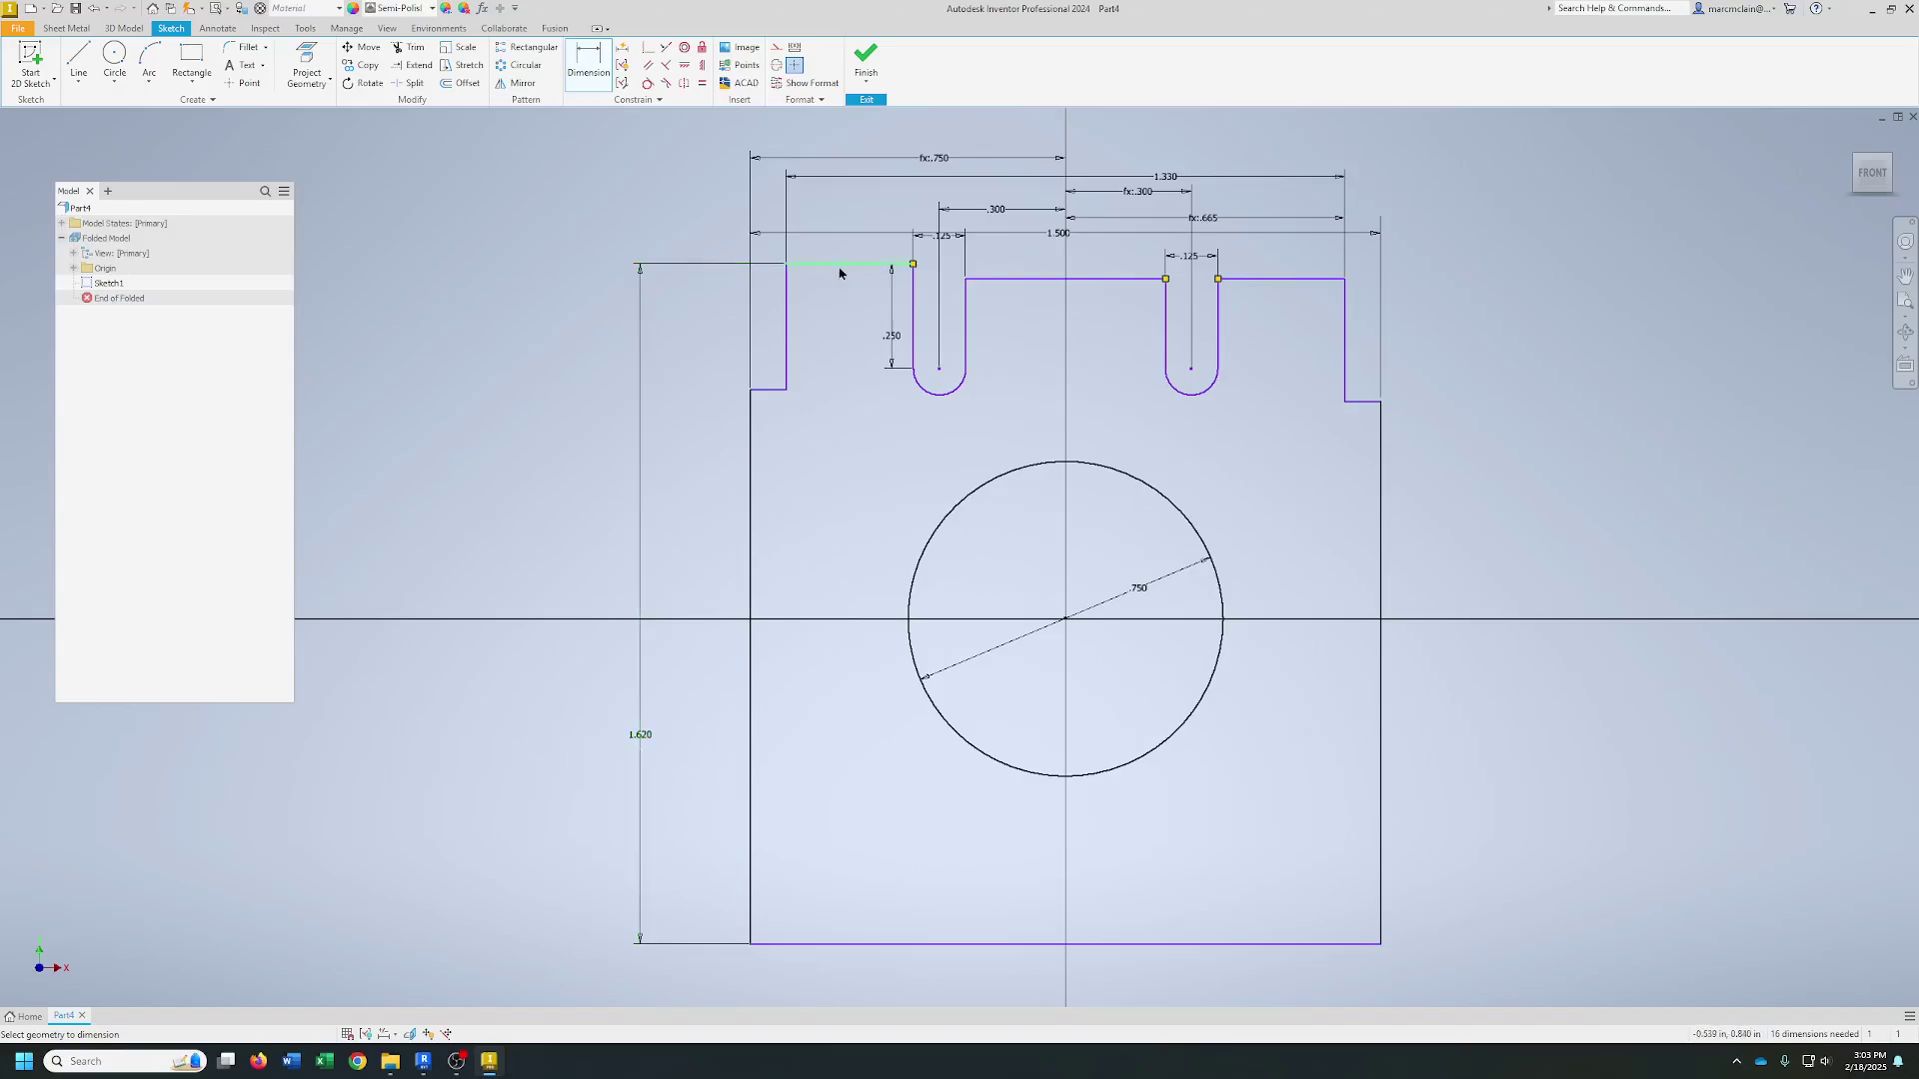
- Dimension the upper left edge from the horizontal axis as half of the overall height dimension, .810 in
click(840, 266)
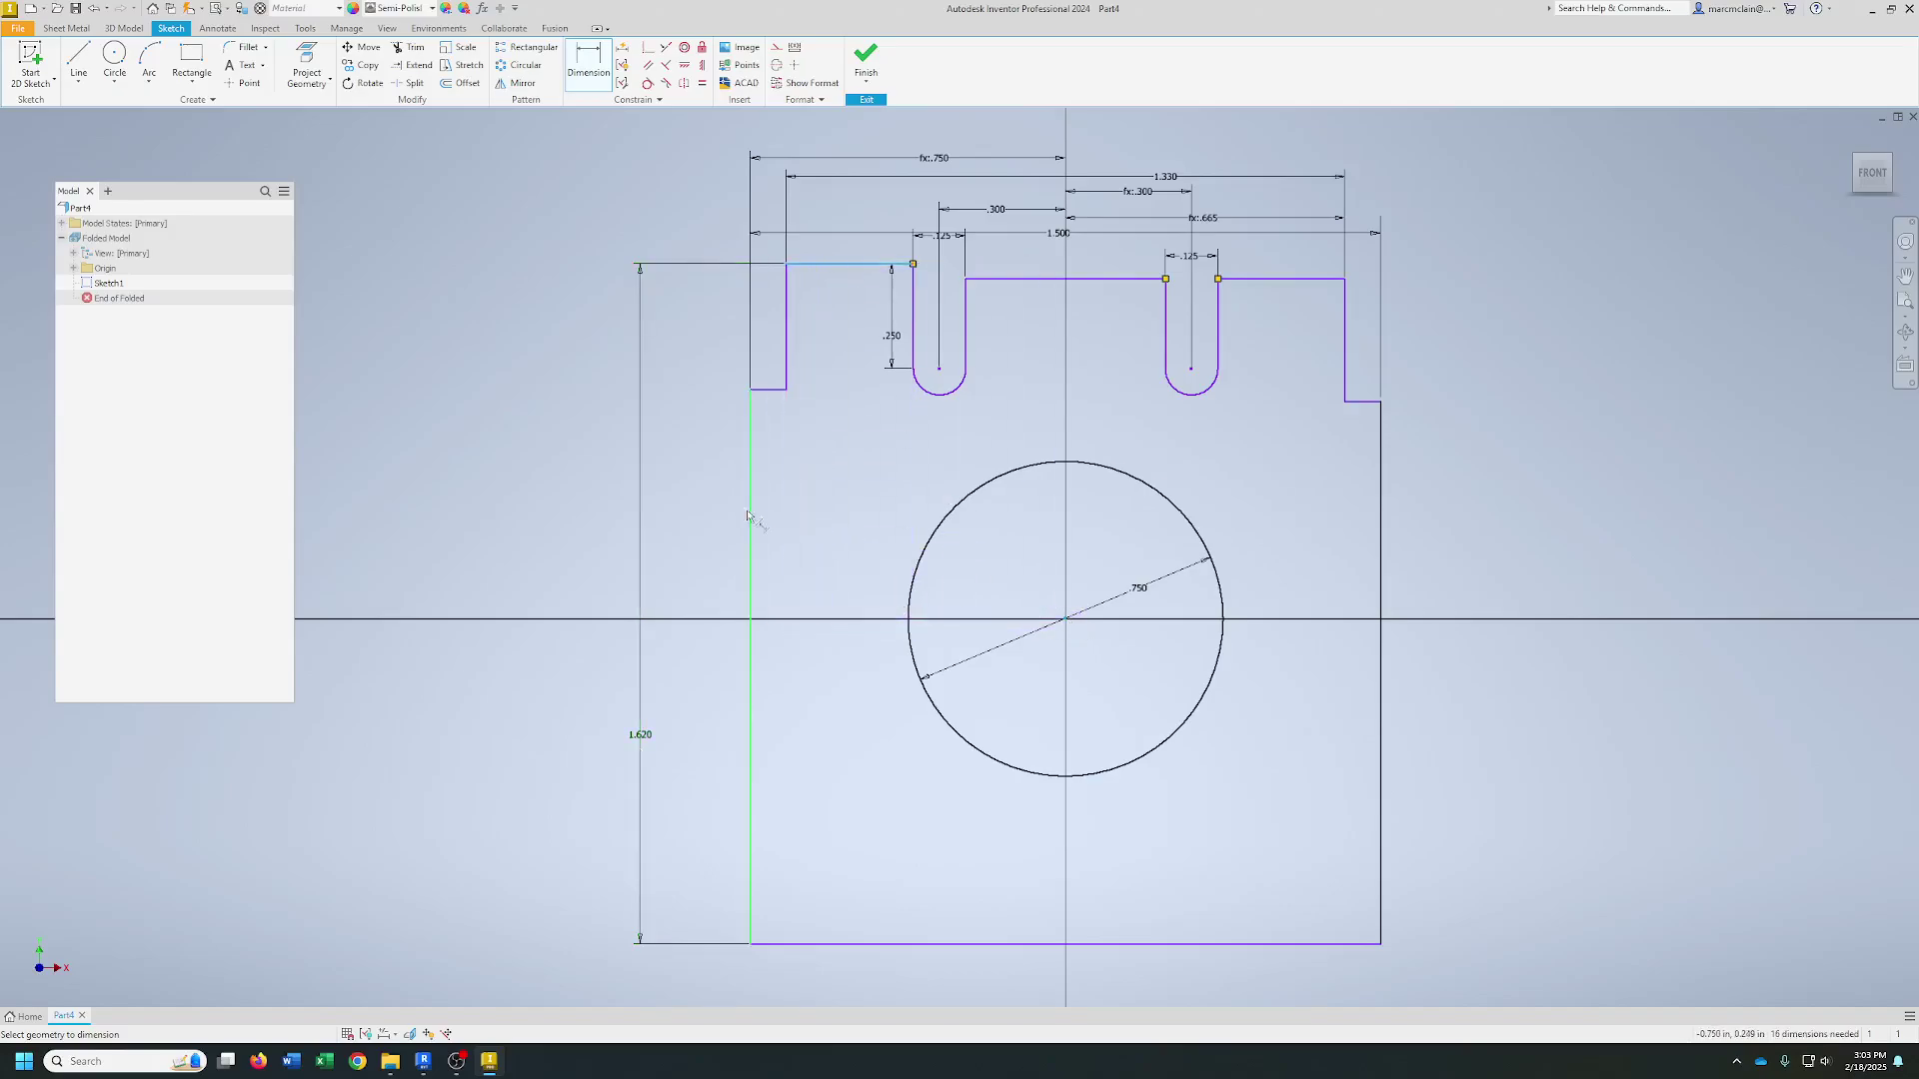
click(711, 620)
click(703, 505)
click(642, 734)
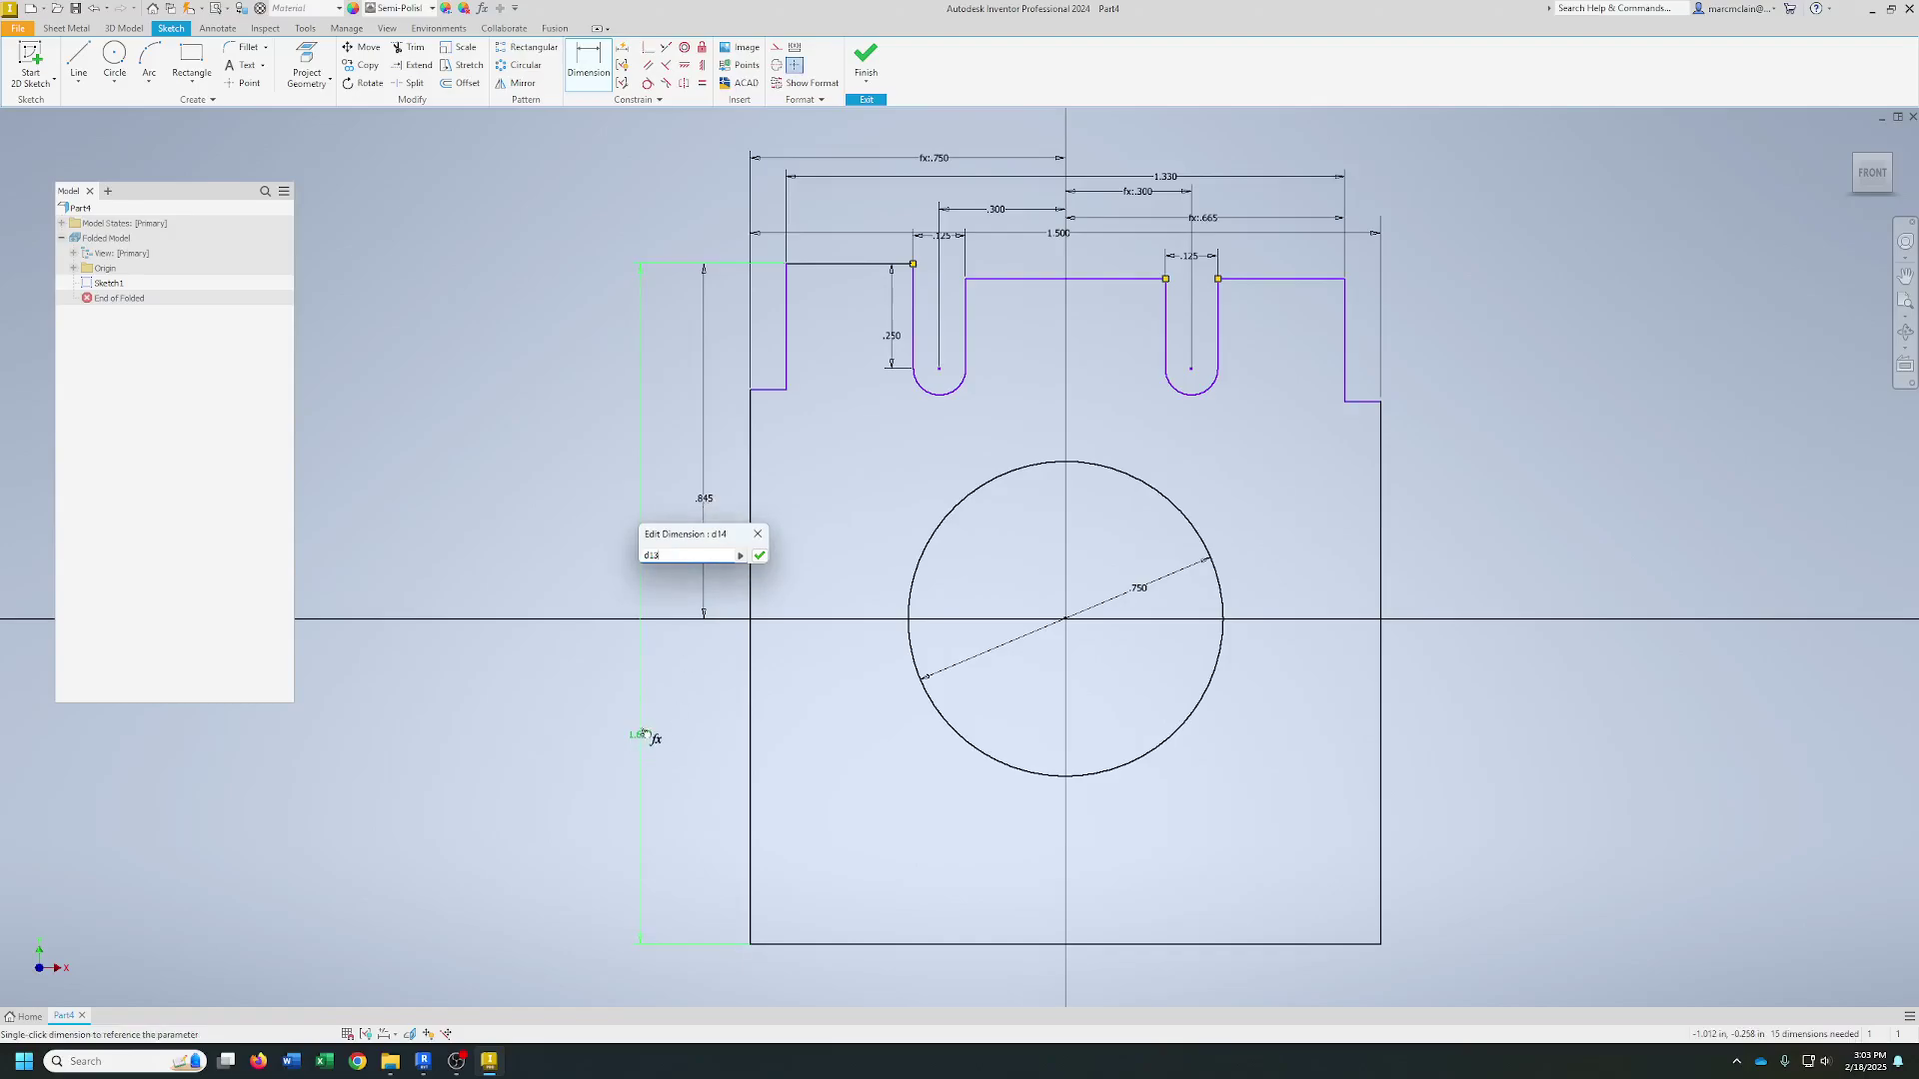
key(Return)
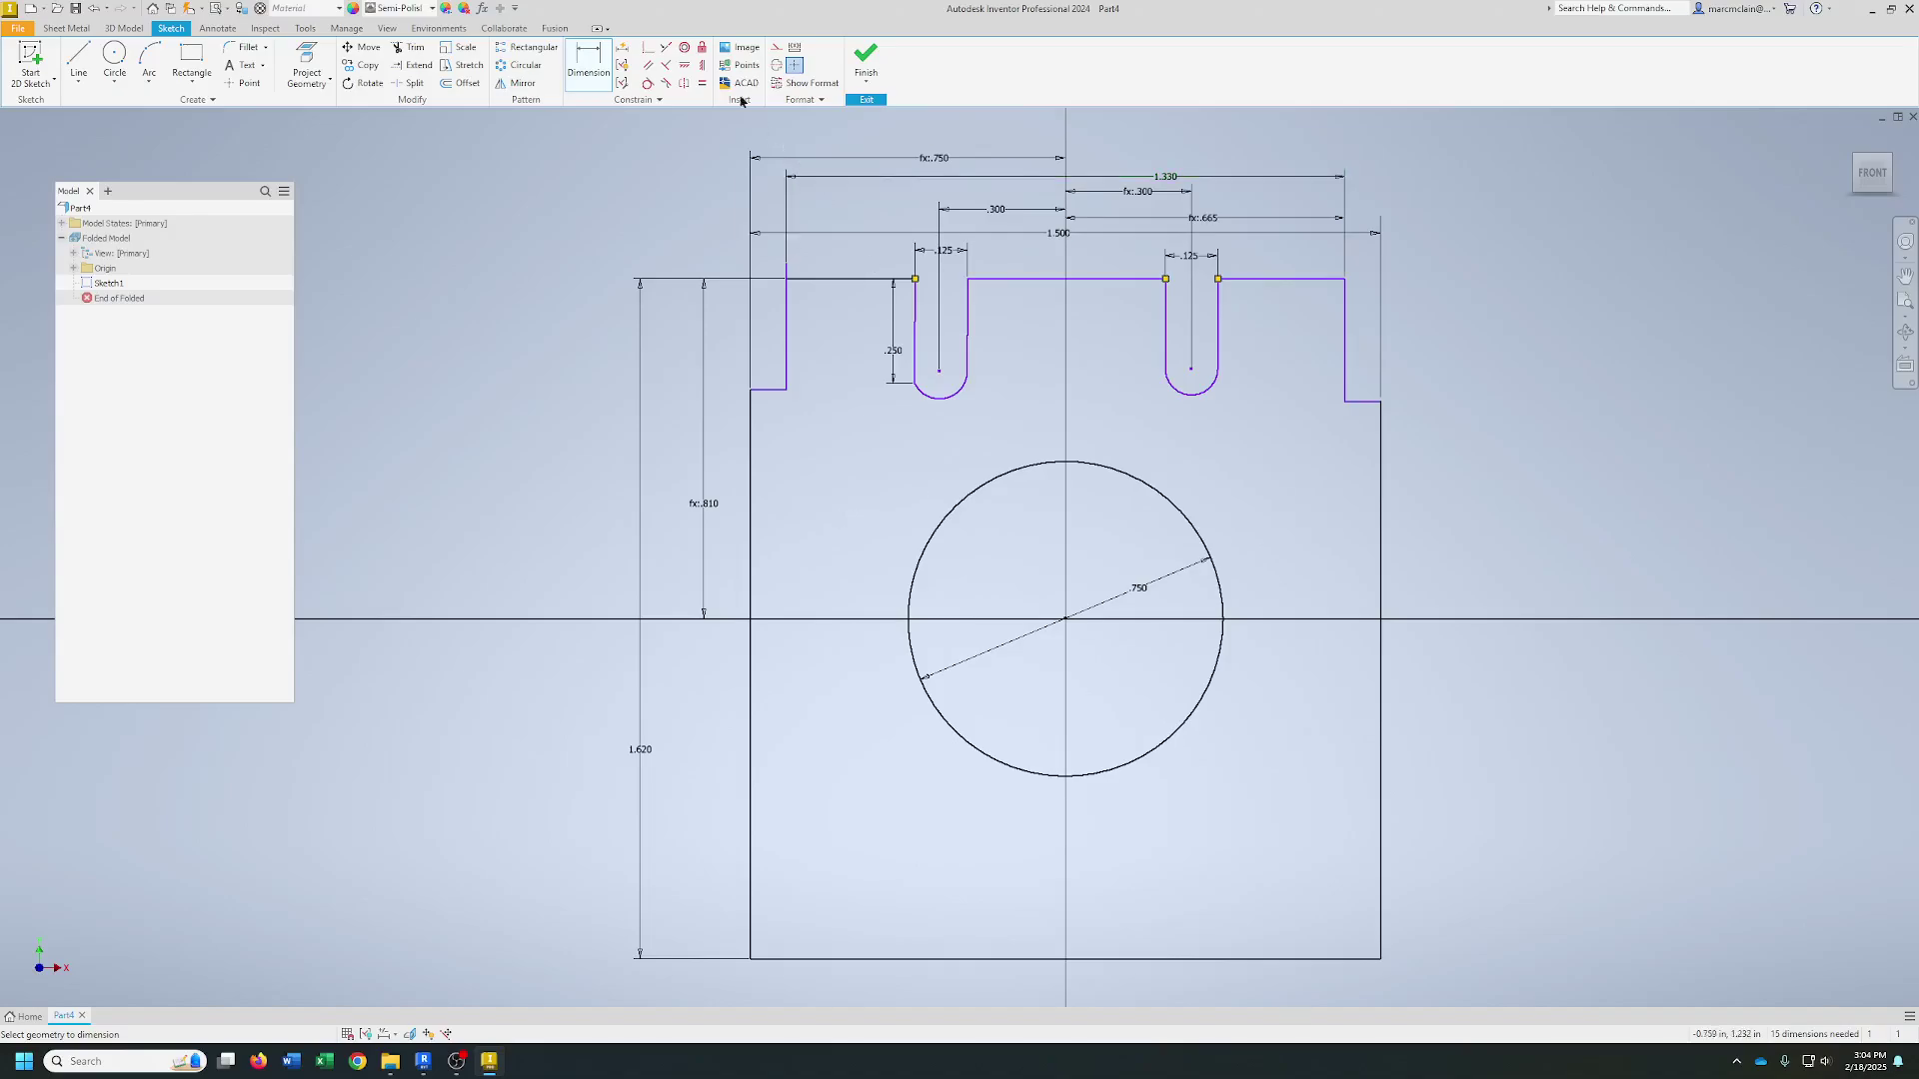
- Apply a vertical constraint to the left slot's left side and try the same on its right side
click(694, 68)
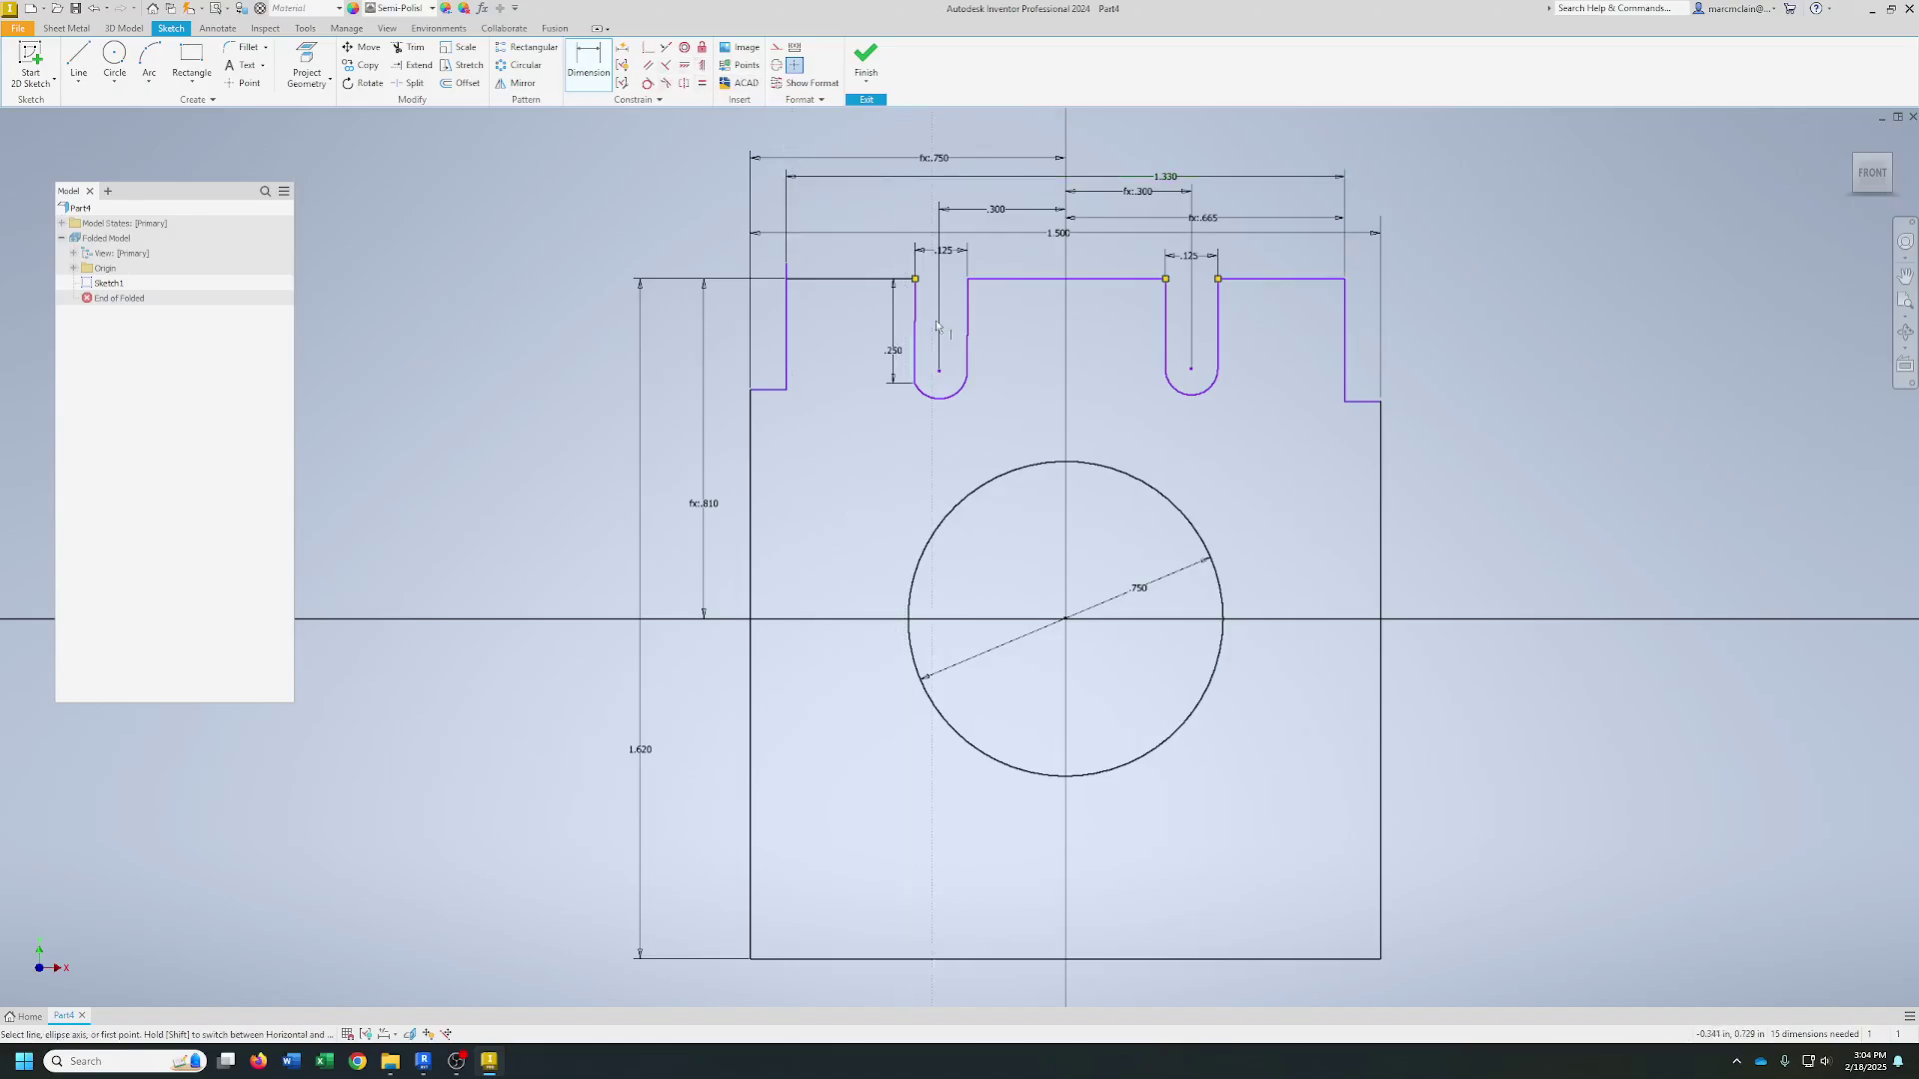
click(915, 331)
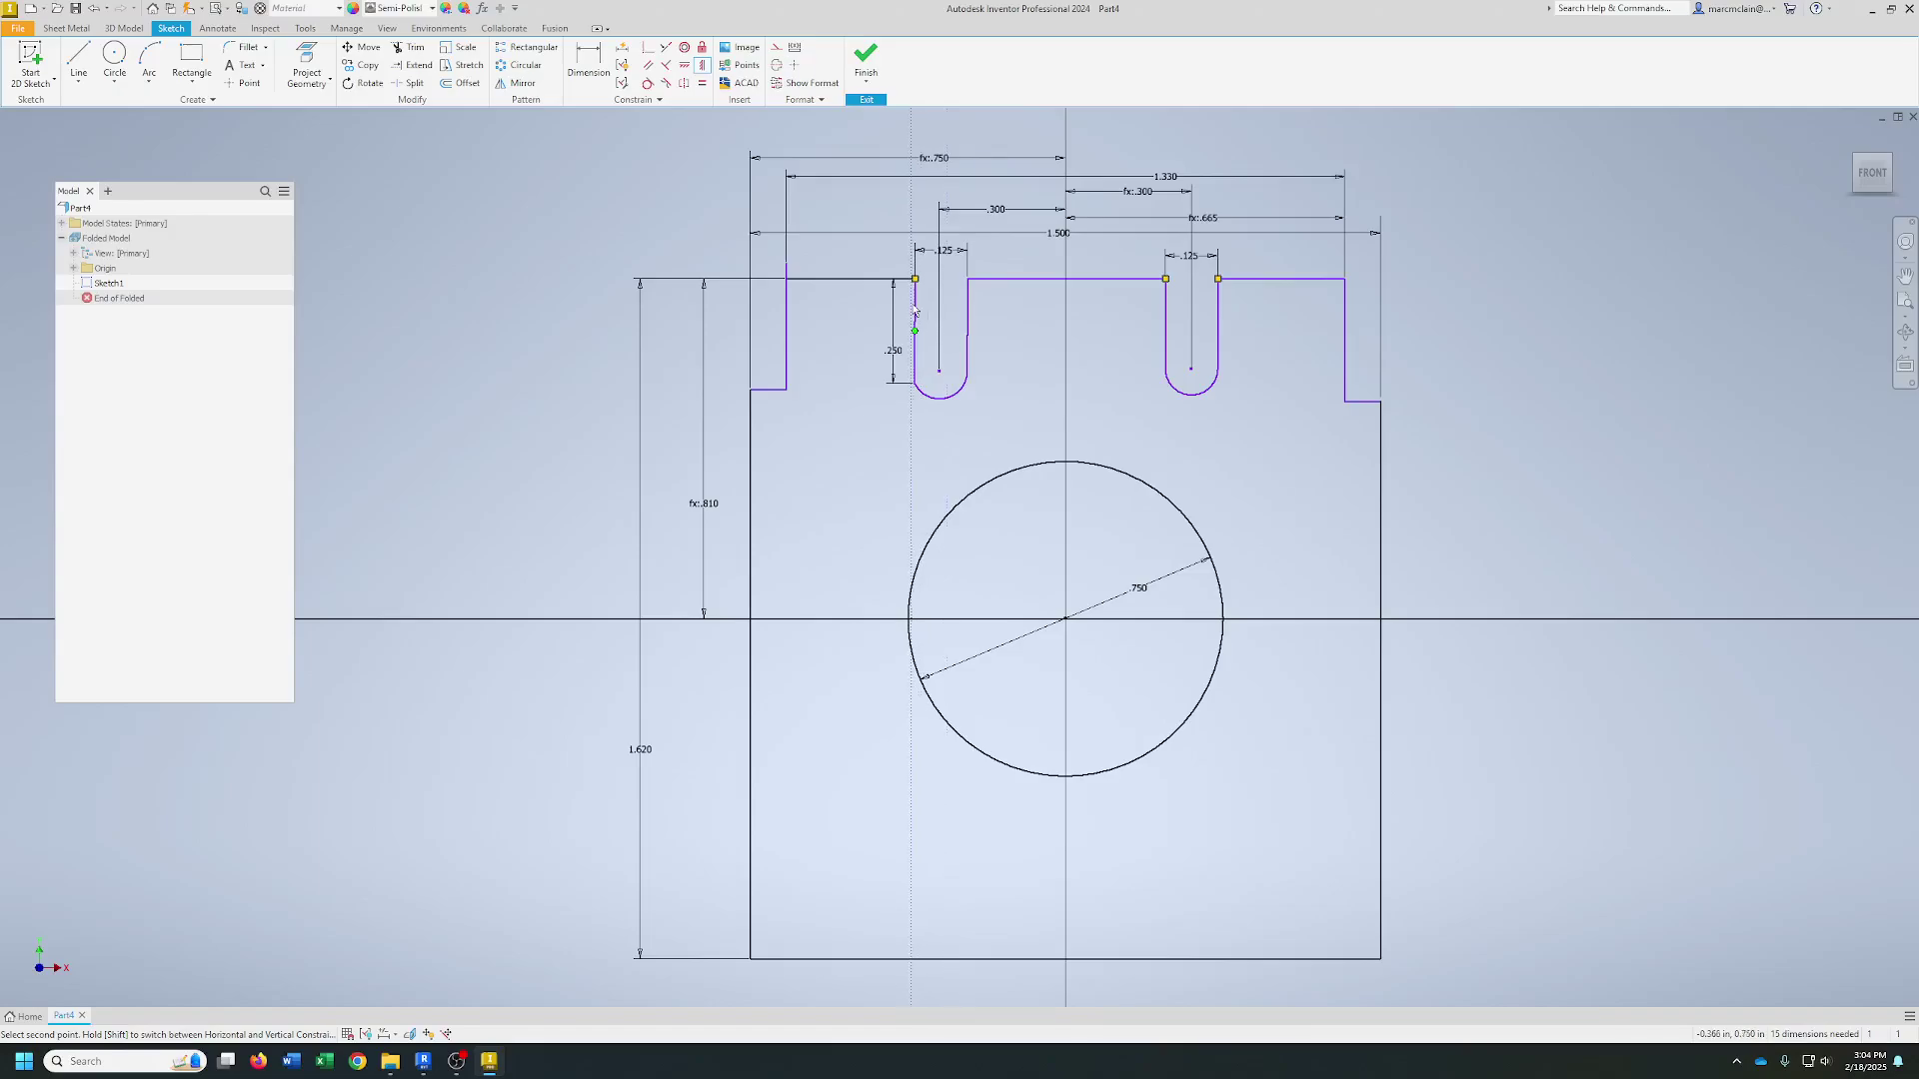
click(916, 306)
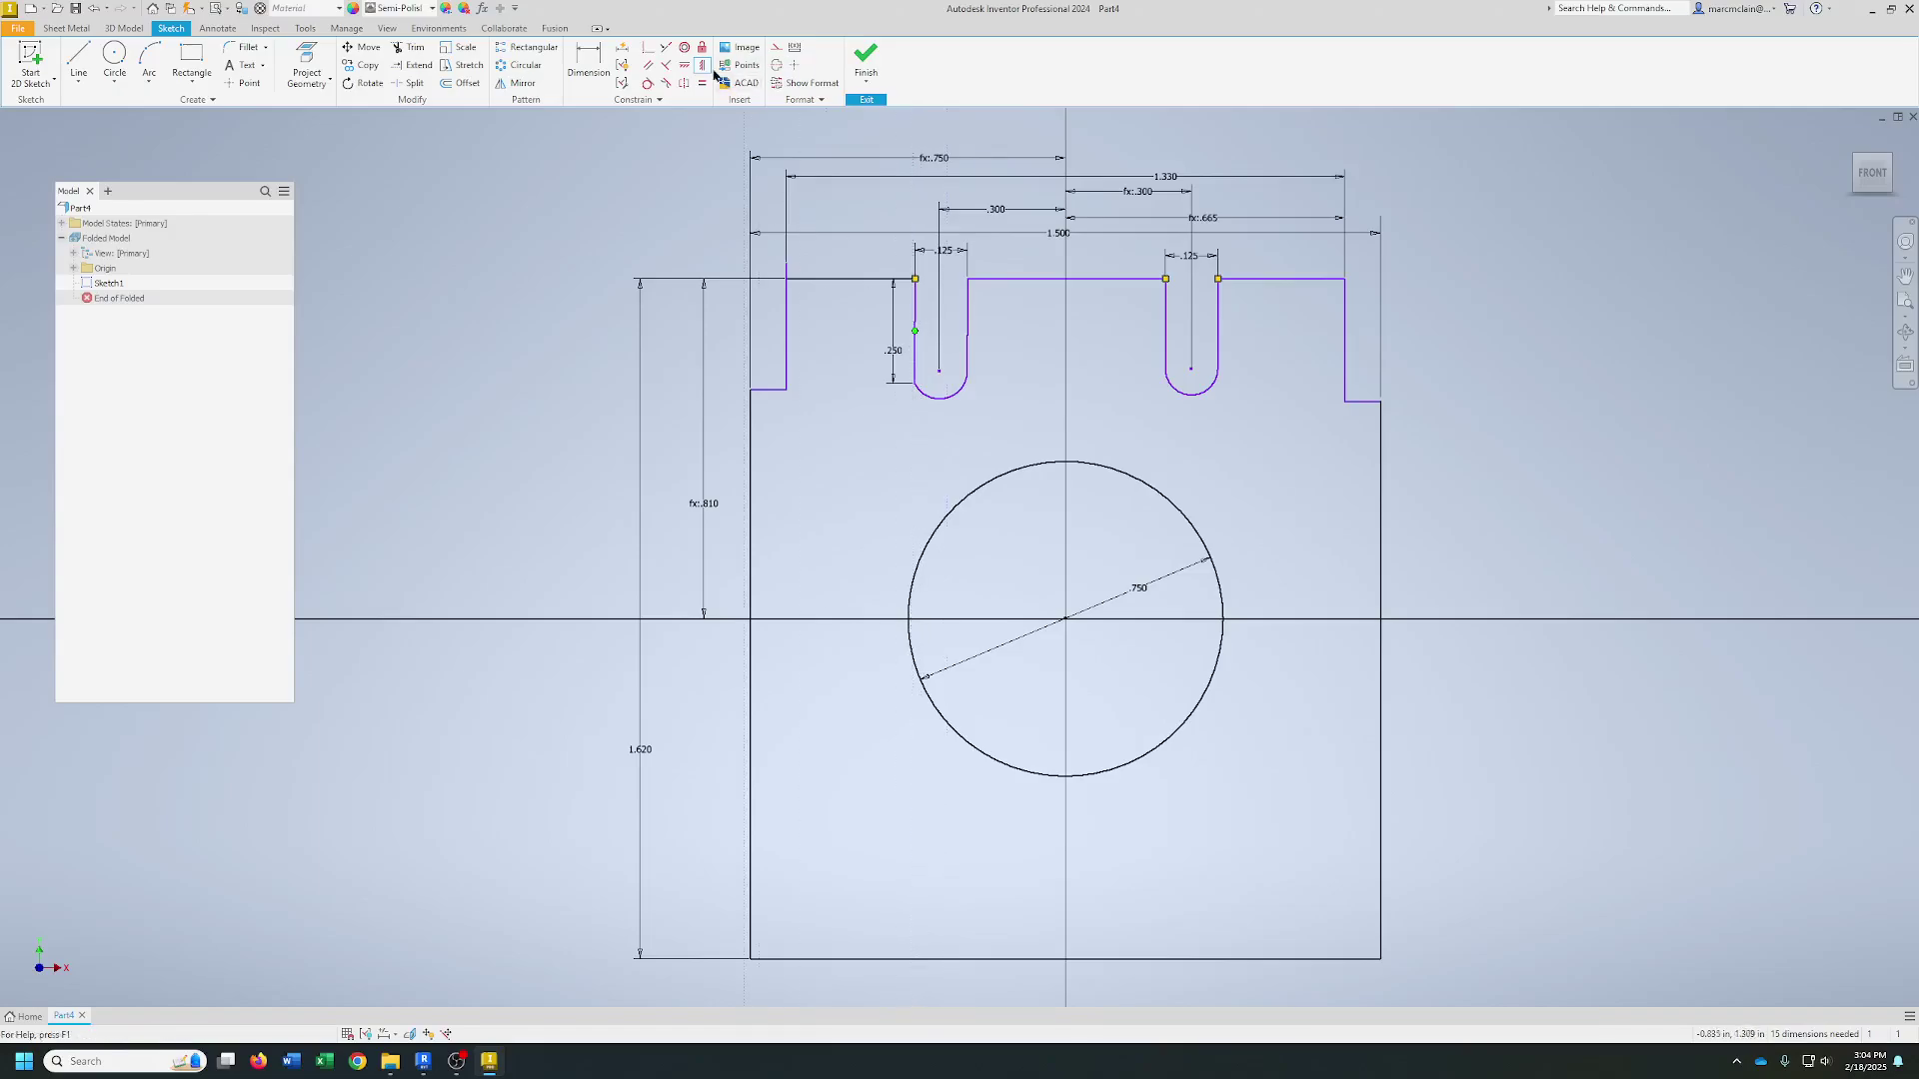
click(917, 300)
click(965, 313)
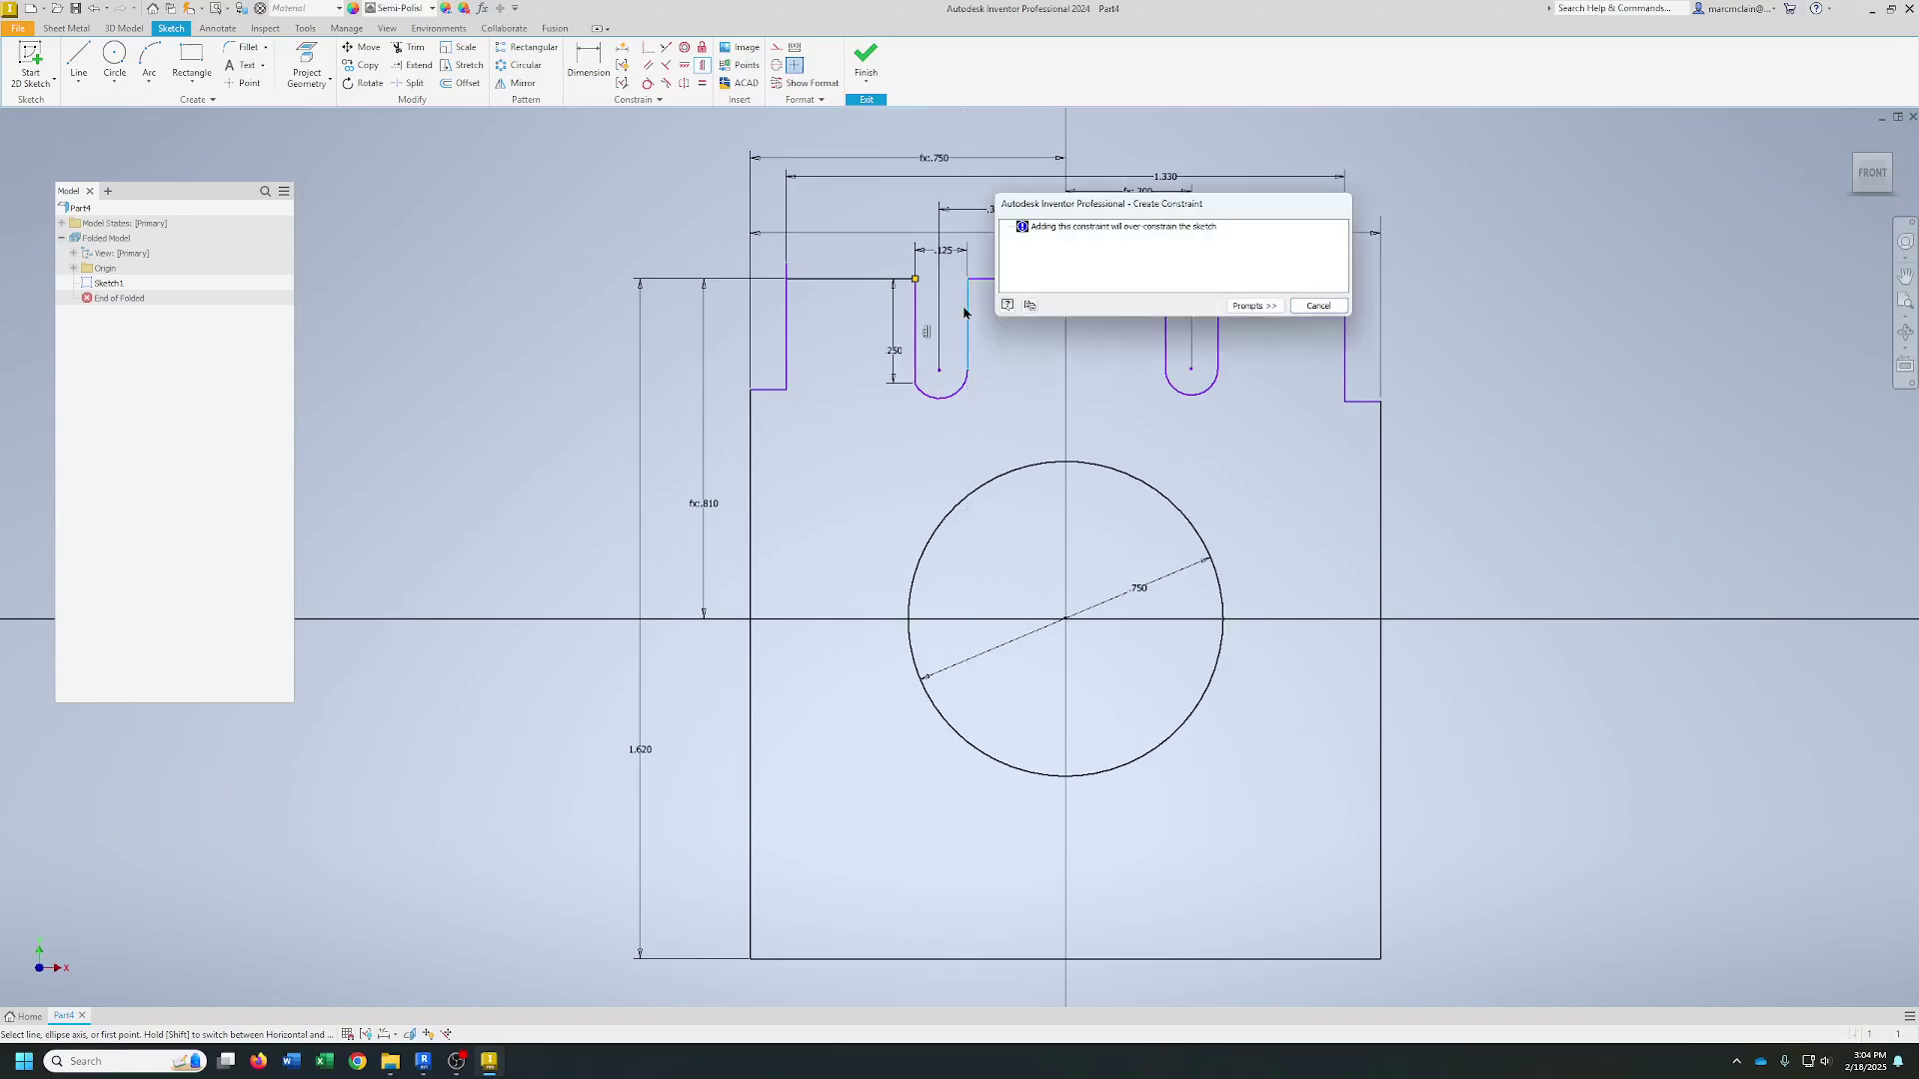
click(1318, 305)
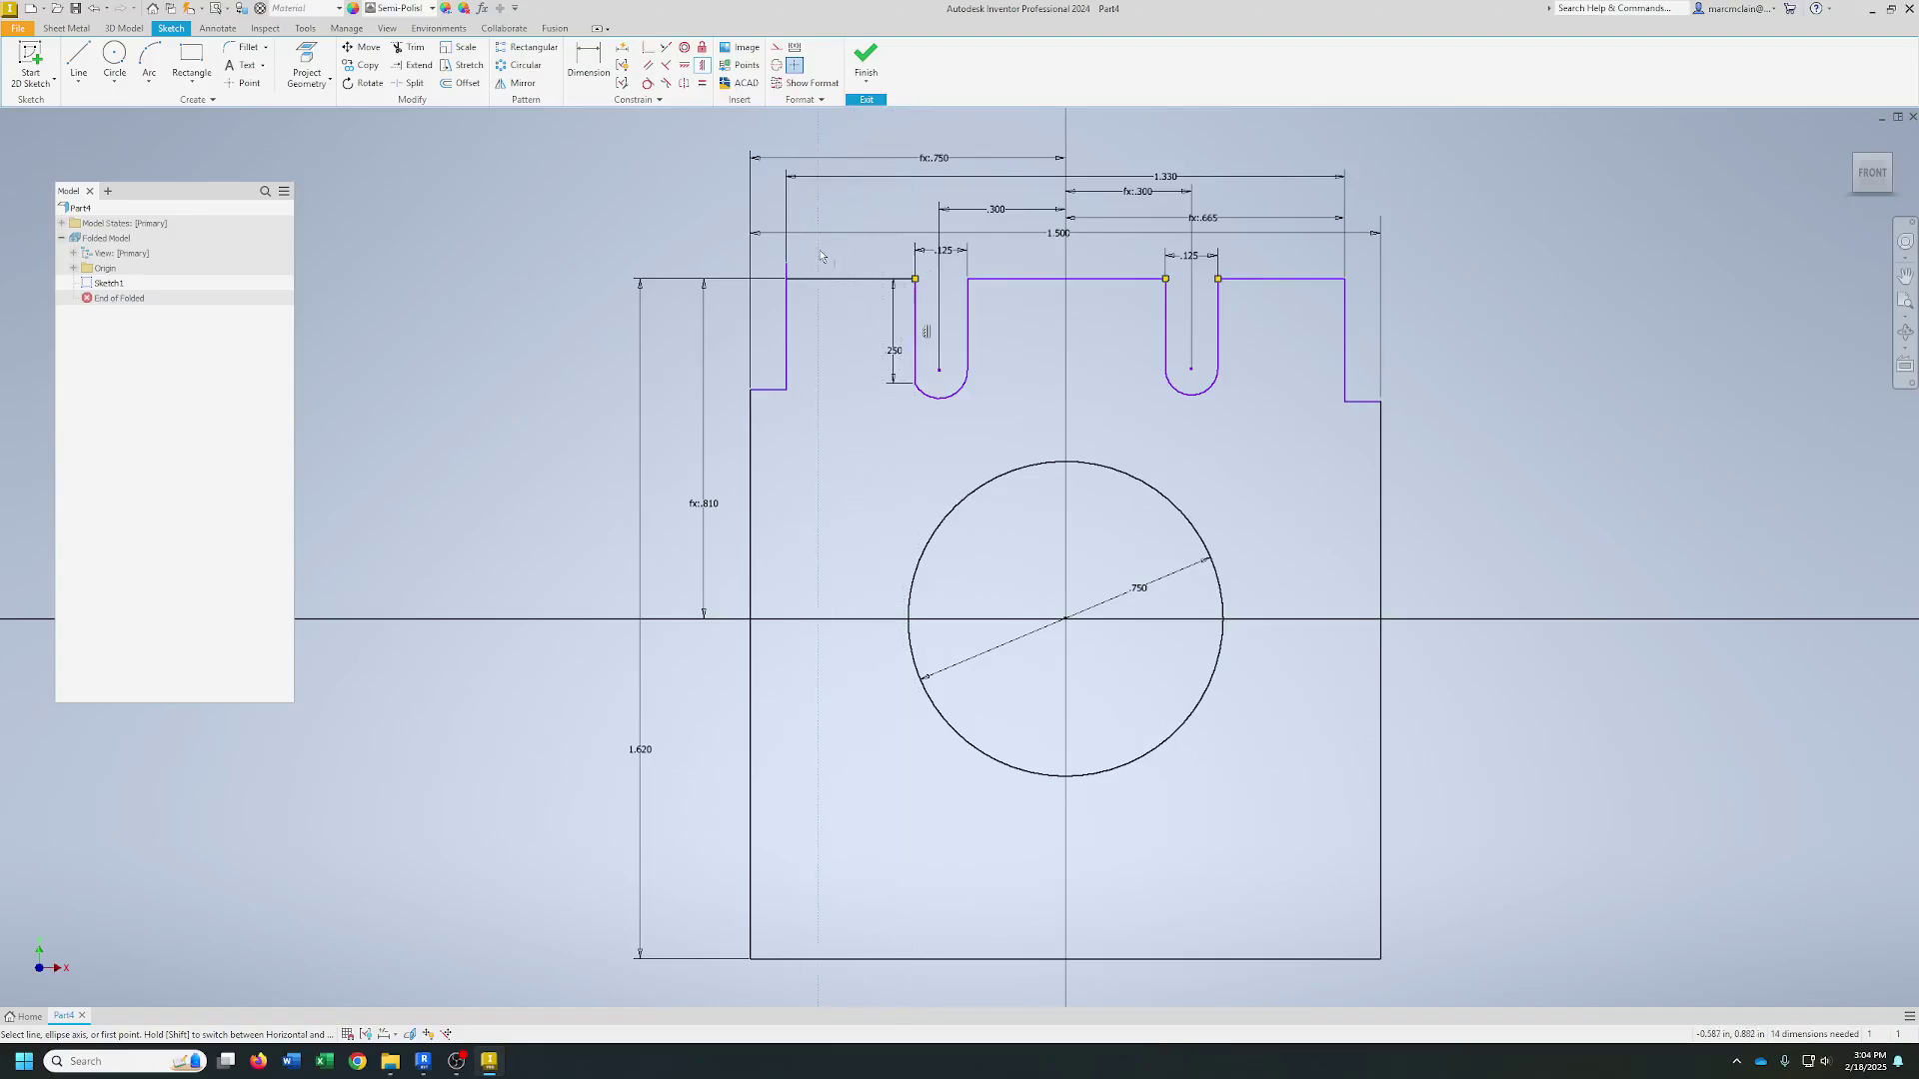
- Dimension the left slot's left side from the slot's centre line with the expression d8/2
click(588, 62)
click(898, 329)
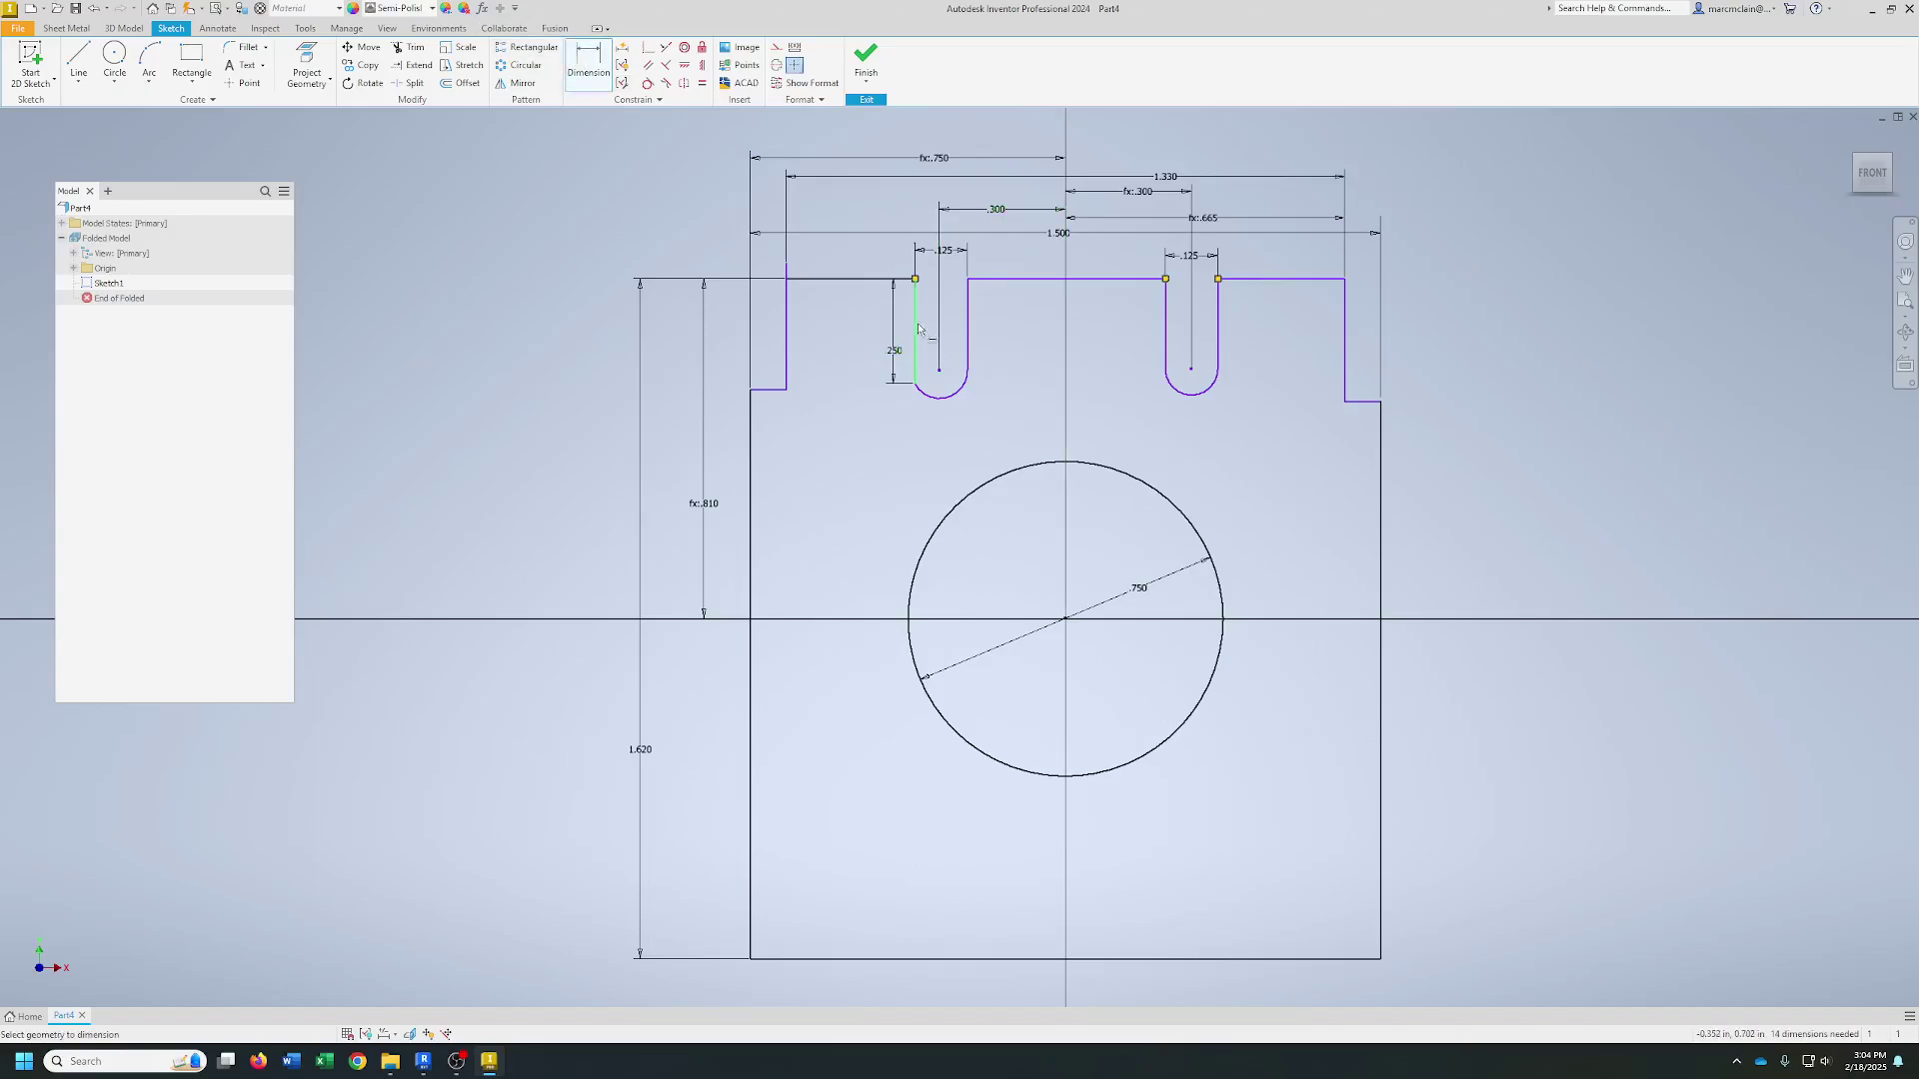
click(923, 276)
click(923, 277)
text(d8/2)
key(Return)
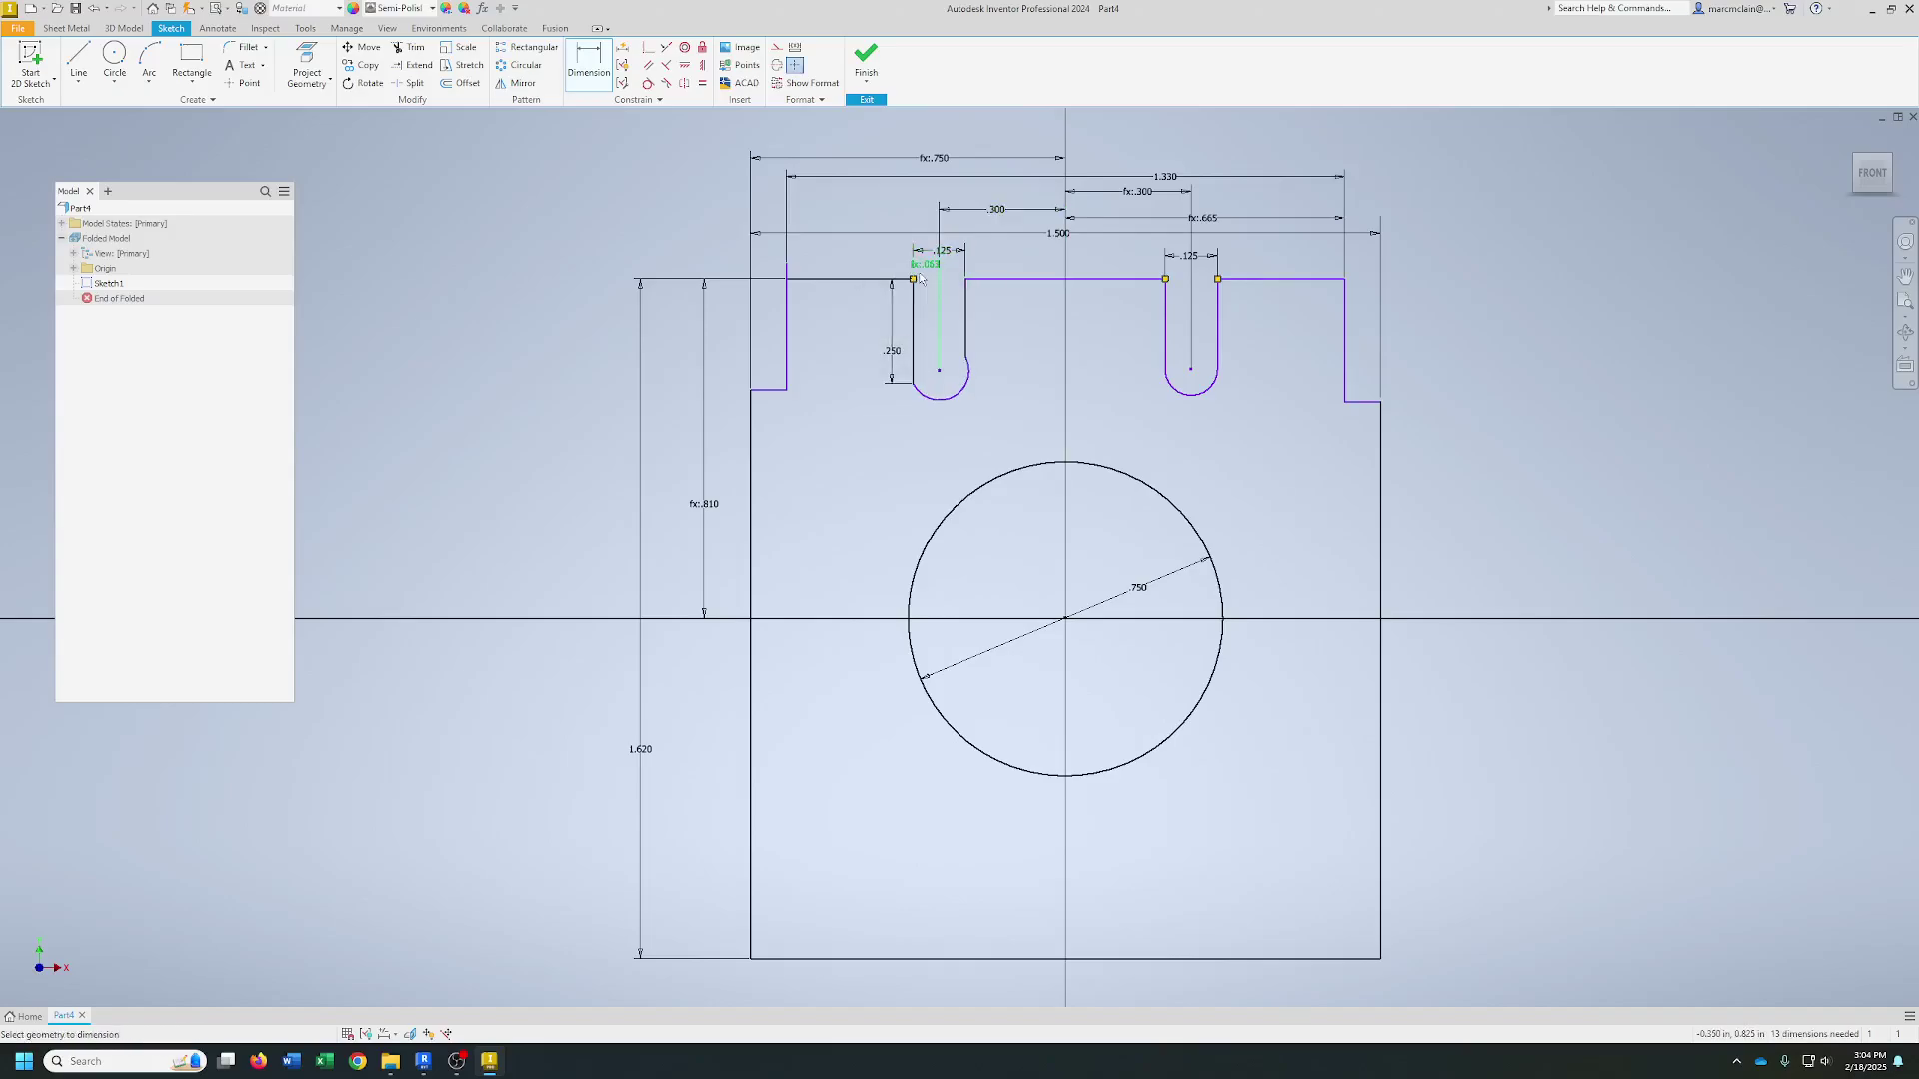
- Dimension the radius of the left slot's rounded end as .125/2 in
click(965, 390)
click(990, 407)
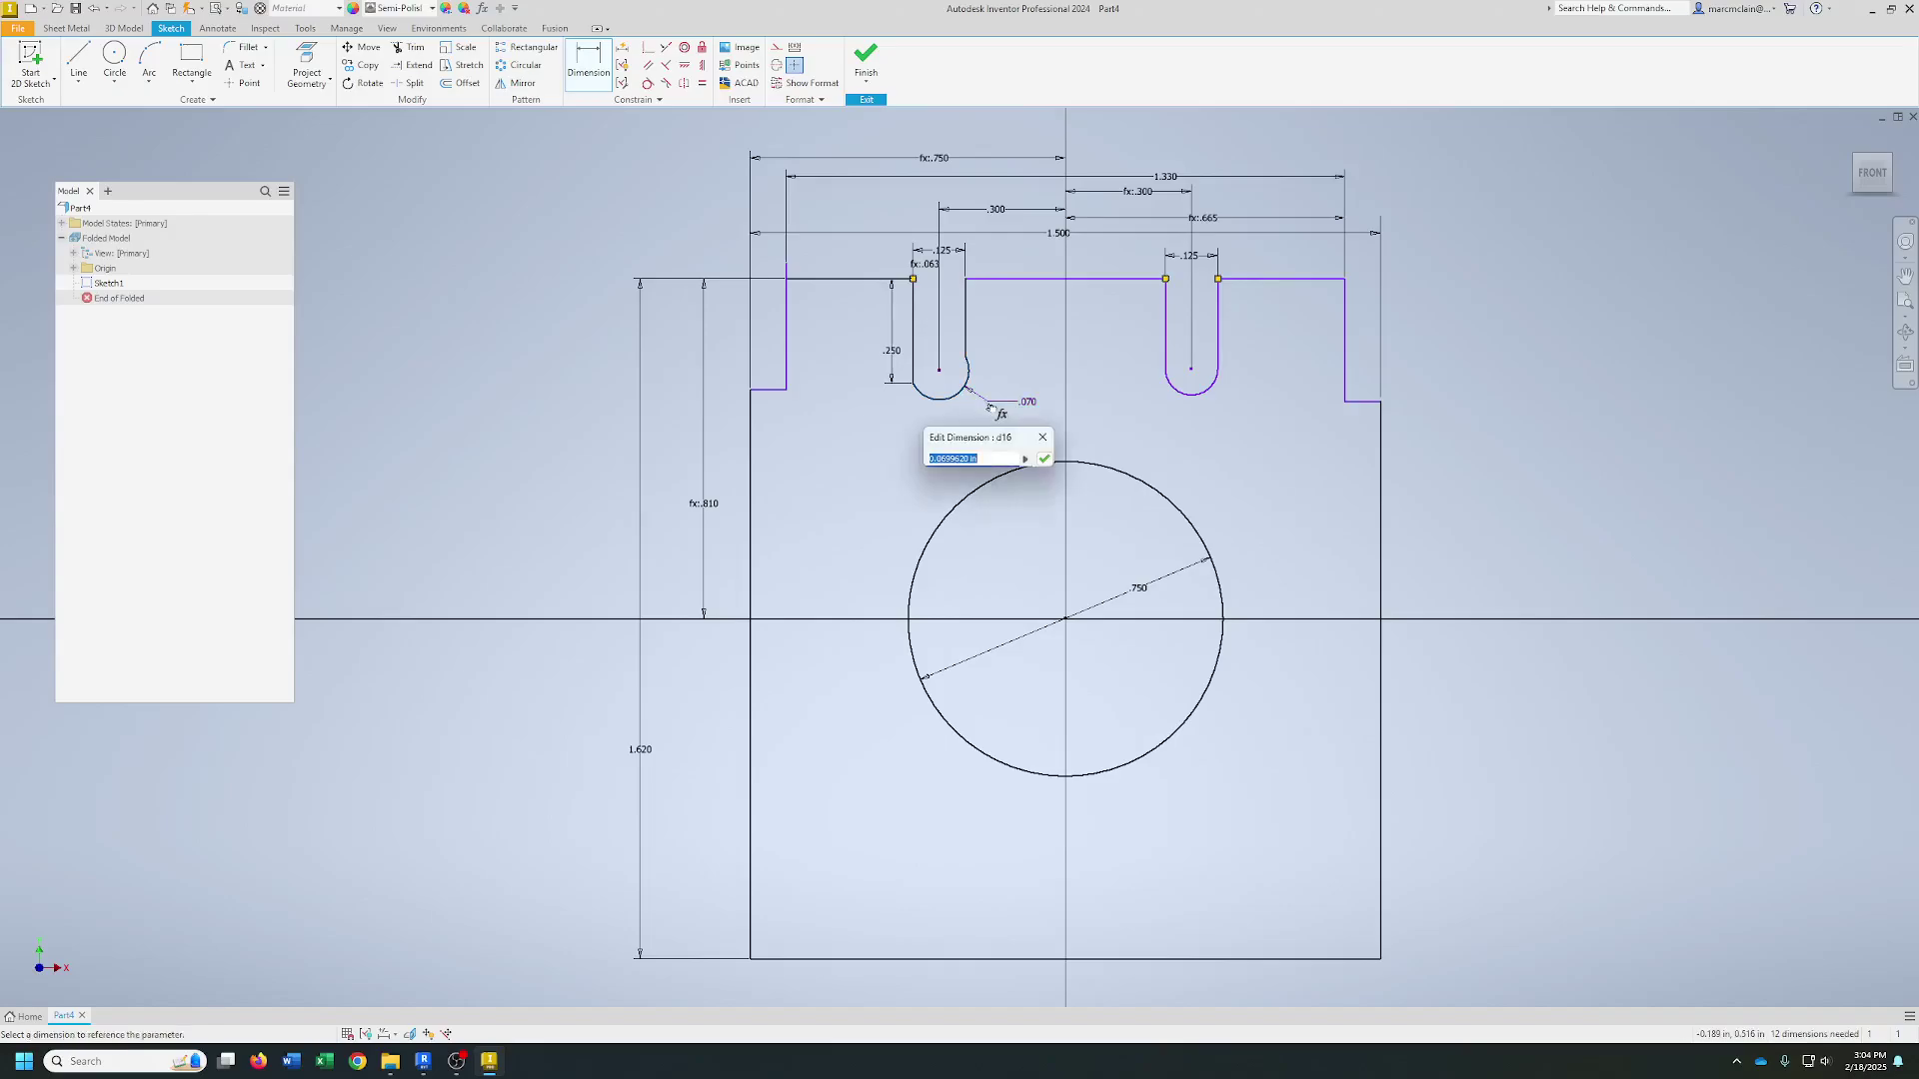
text(.125/2)
key(Return)
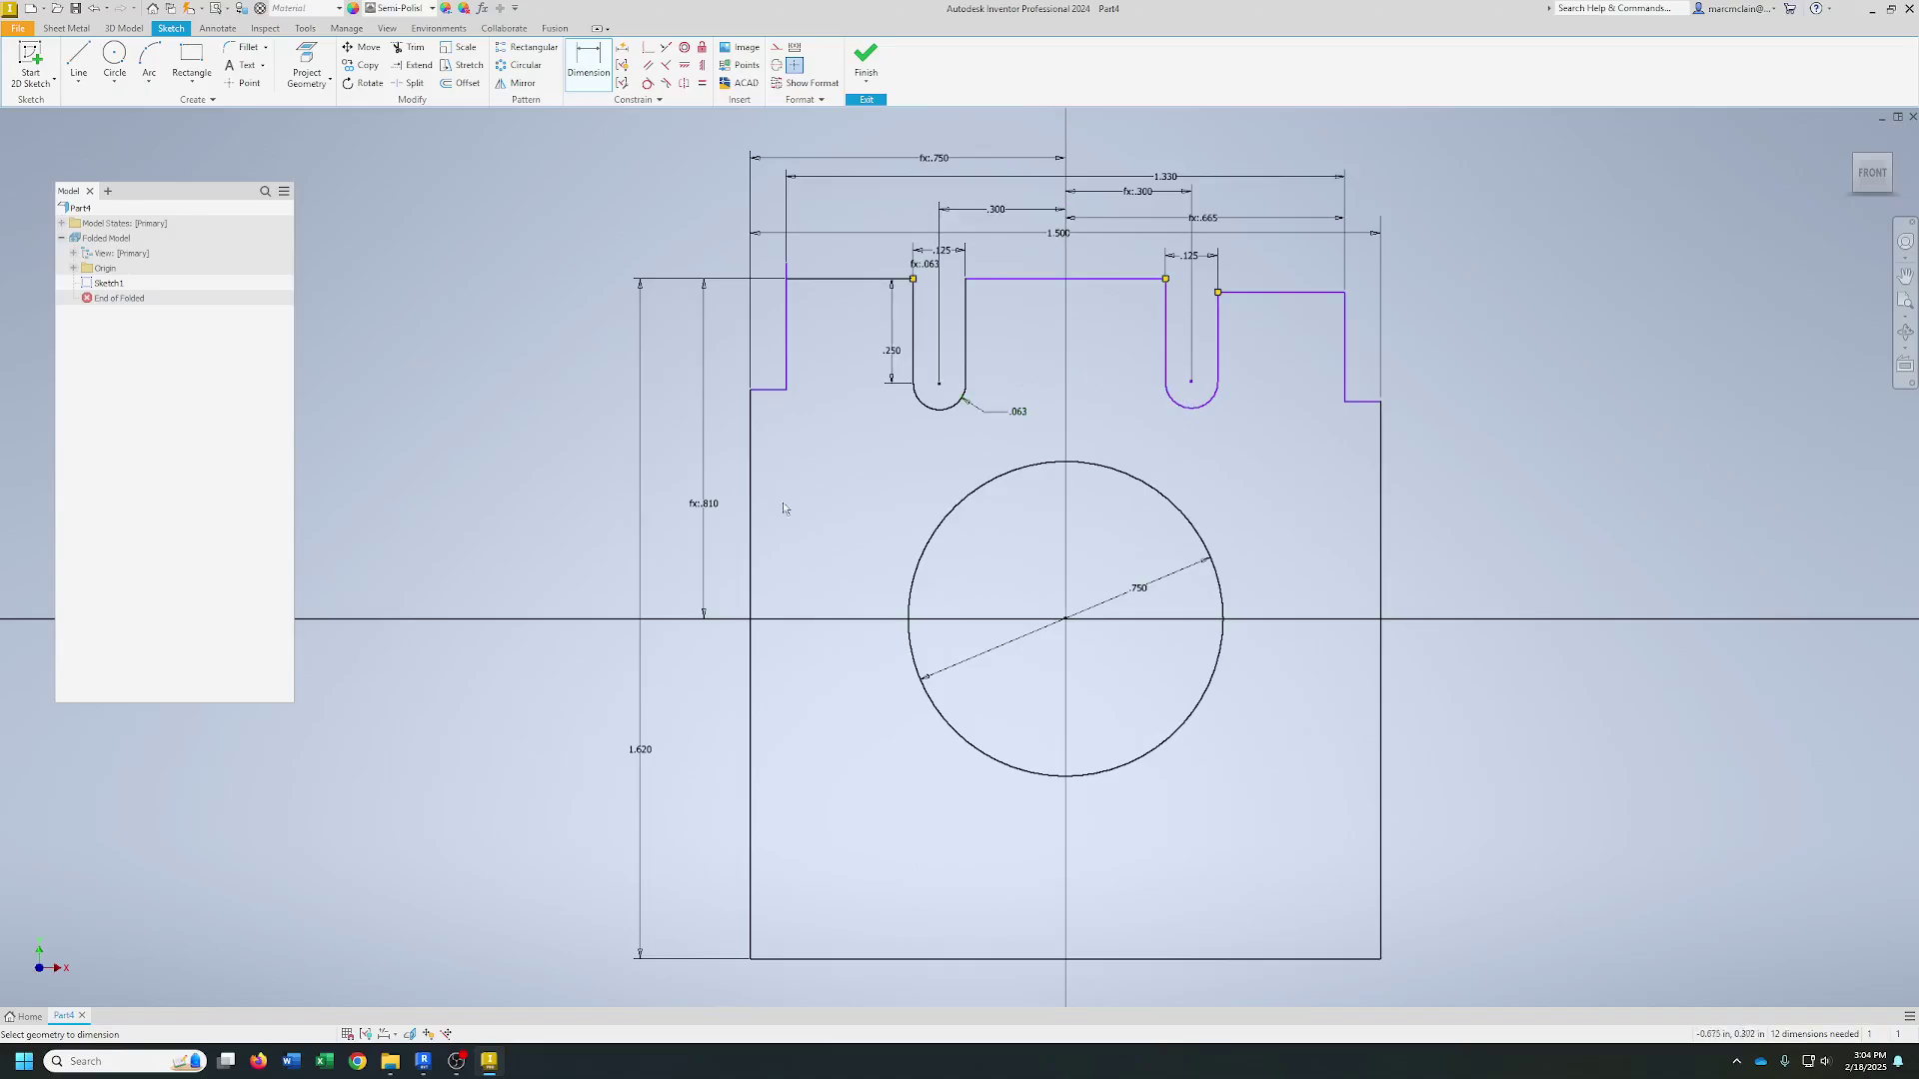
- Dimension the left corner notch's horizontal edge .5 in above the horizontal axis
right_click(859, 433)
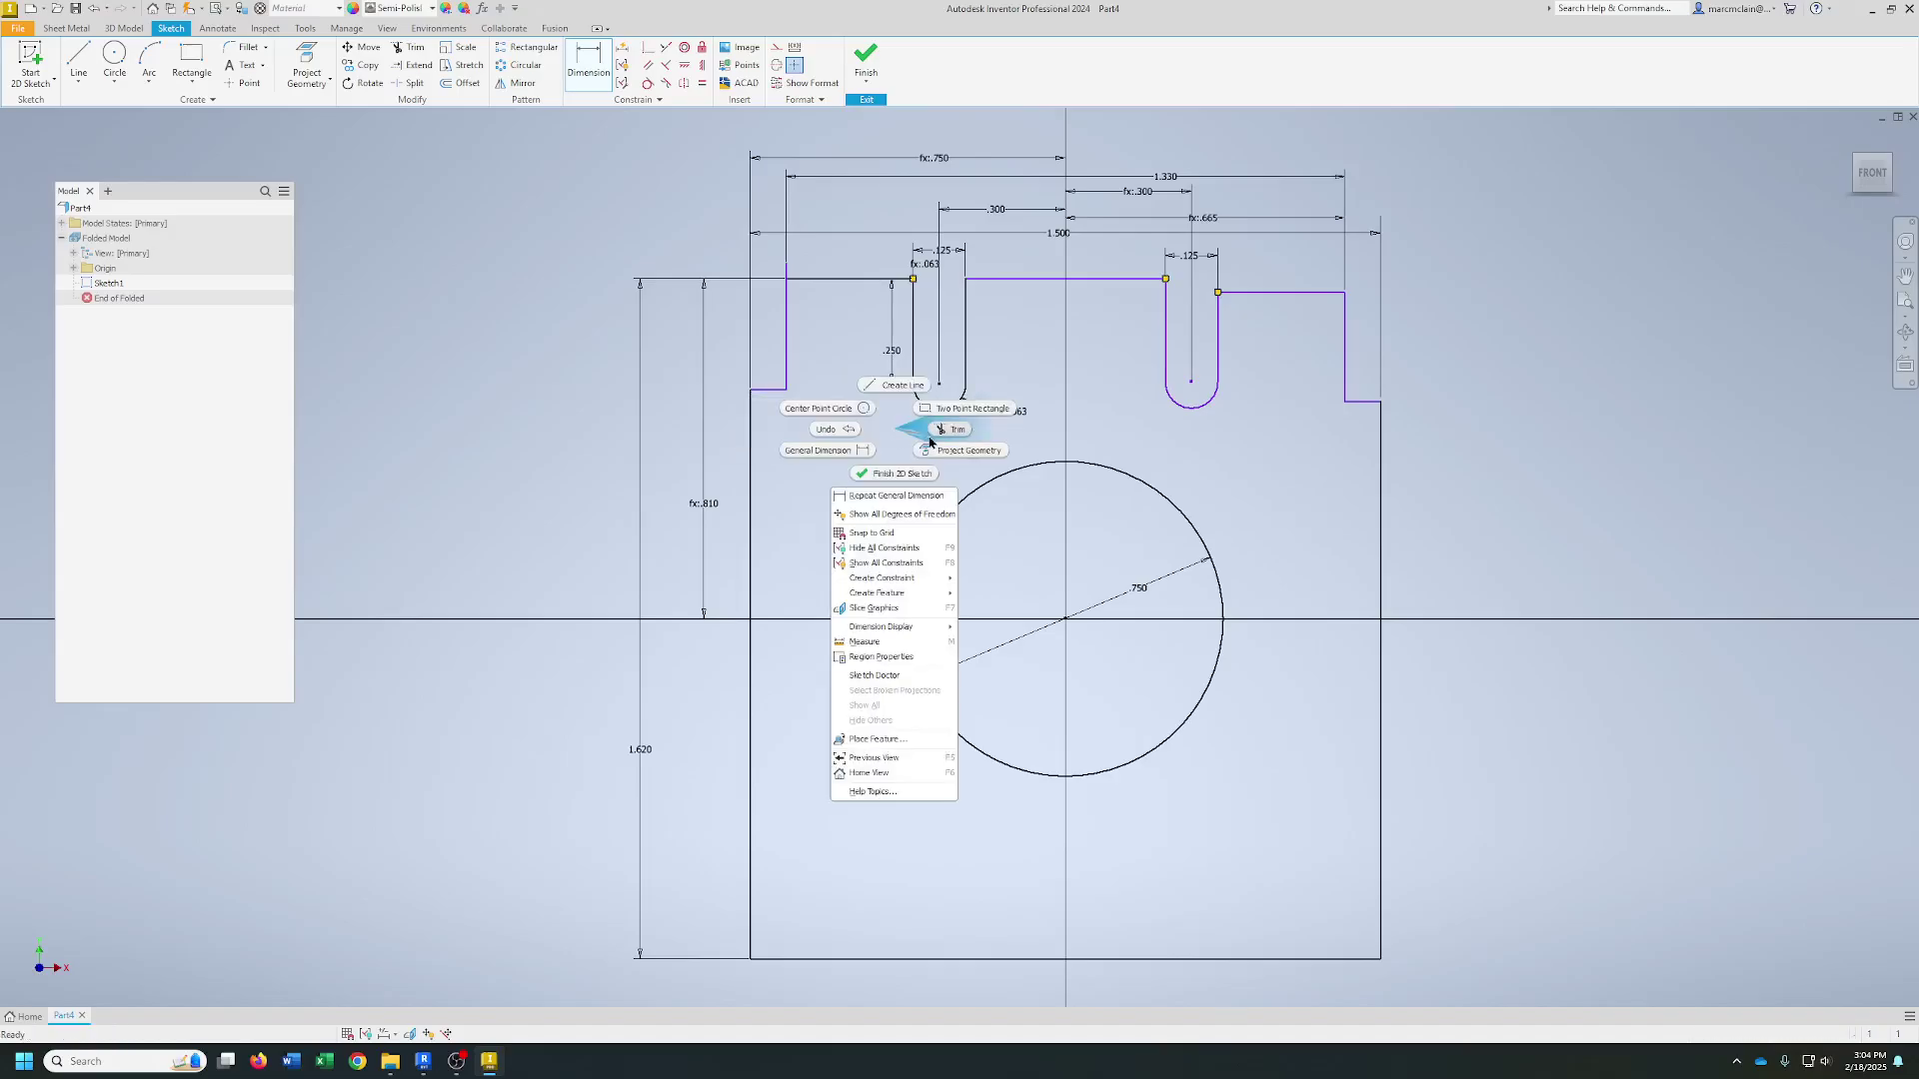
click(913, 428)
click(588, 62)
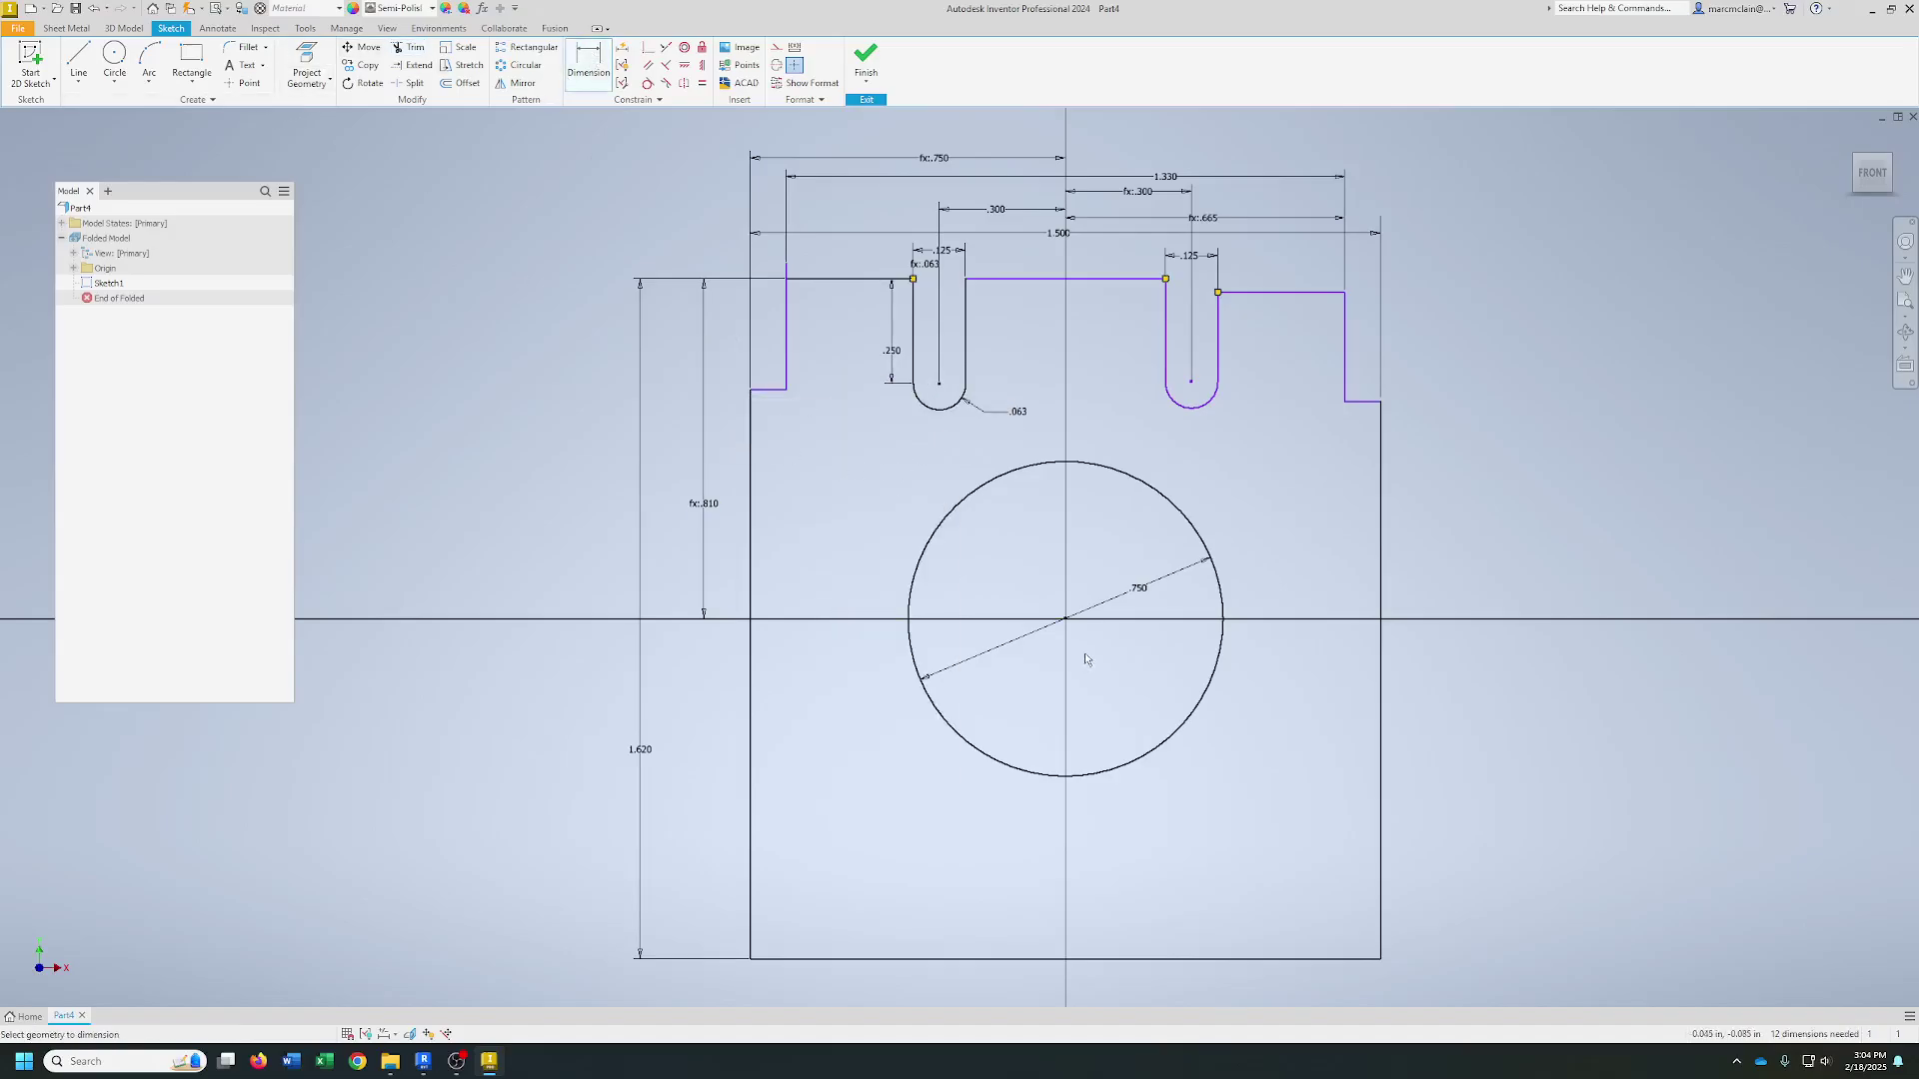
click(769, 389)
click(760, 620)
click(730, 537)
text(.5)
key(Return)
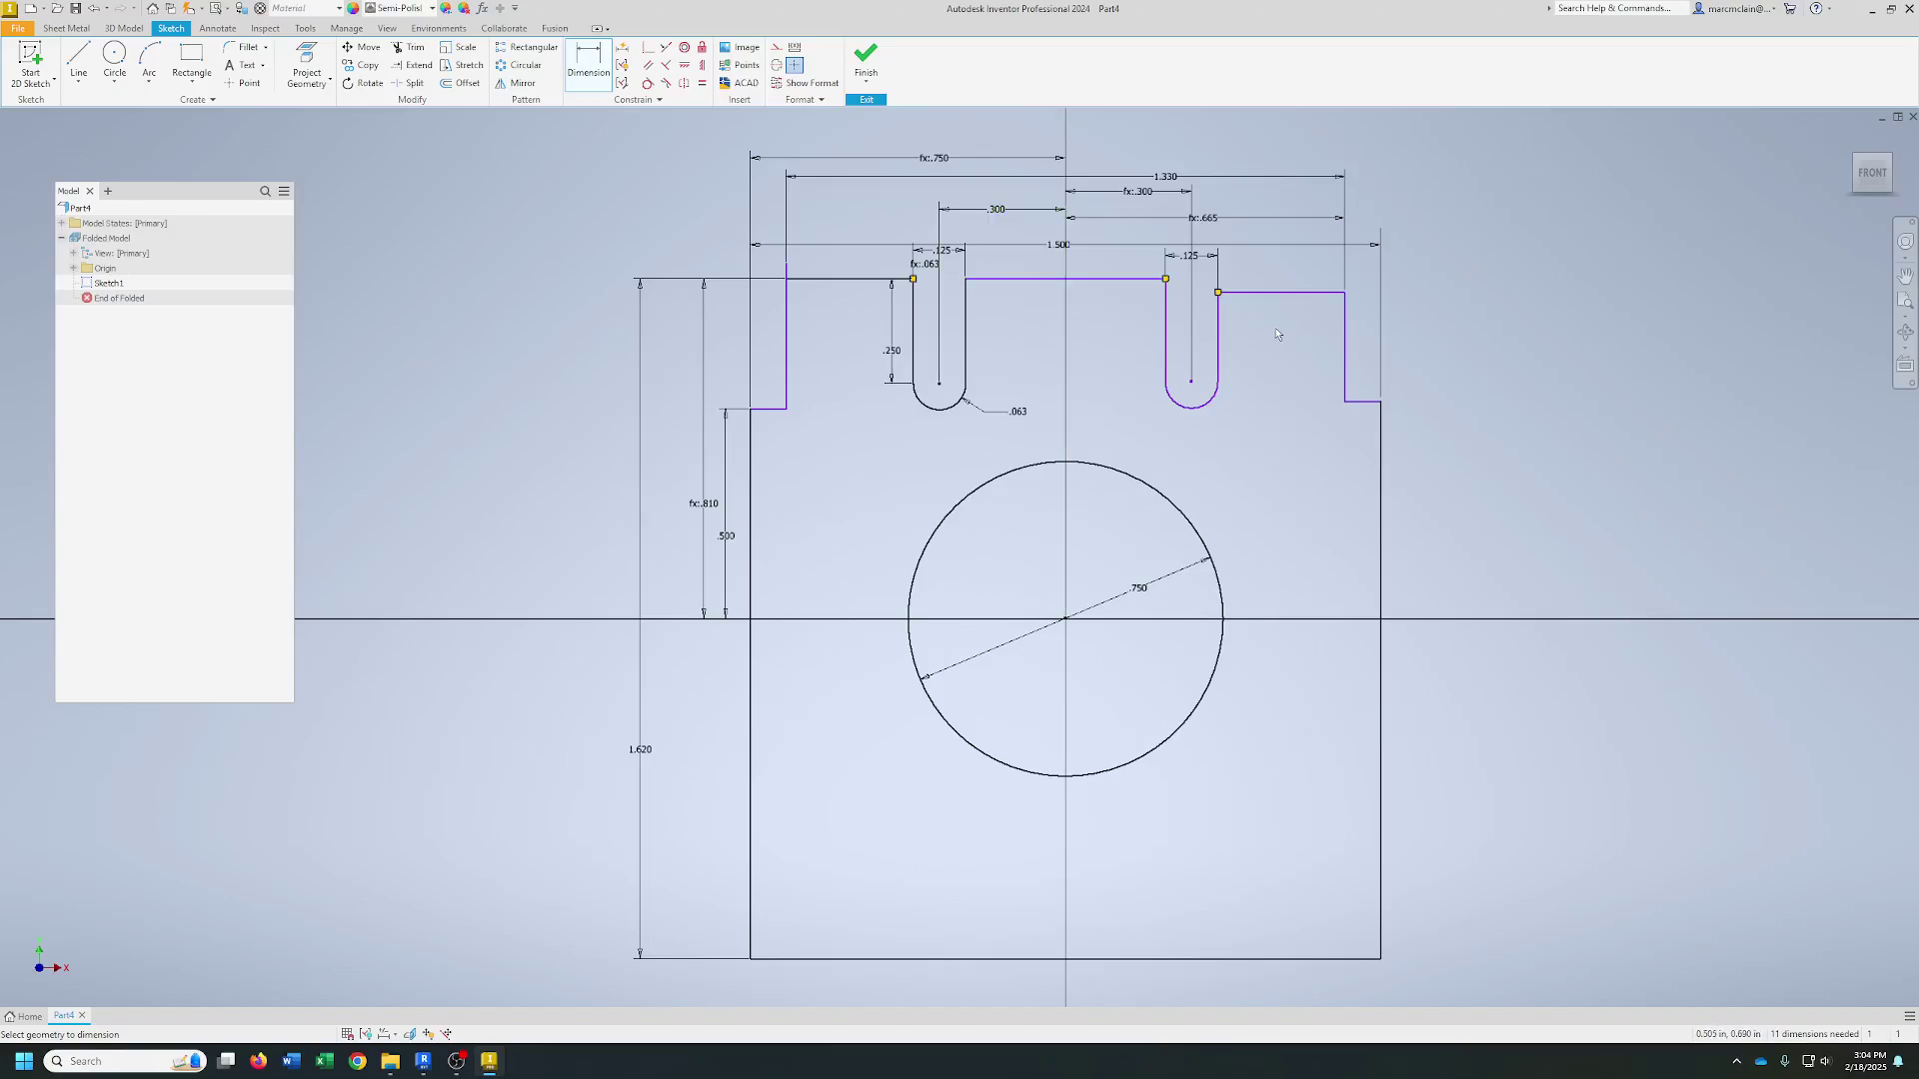
- Make the middle and right top edges collinear, and the left and right notches' horizontal edges collinear
click(669, 67)
click(1024, 285)
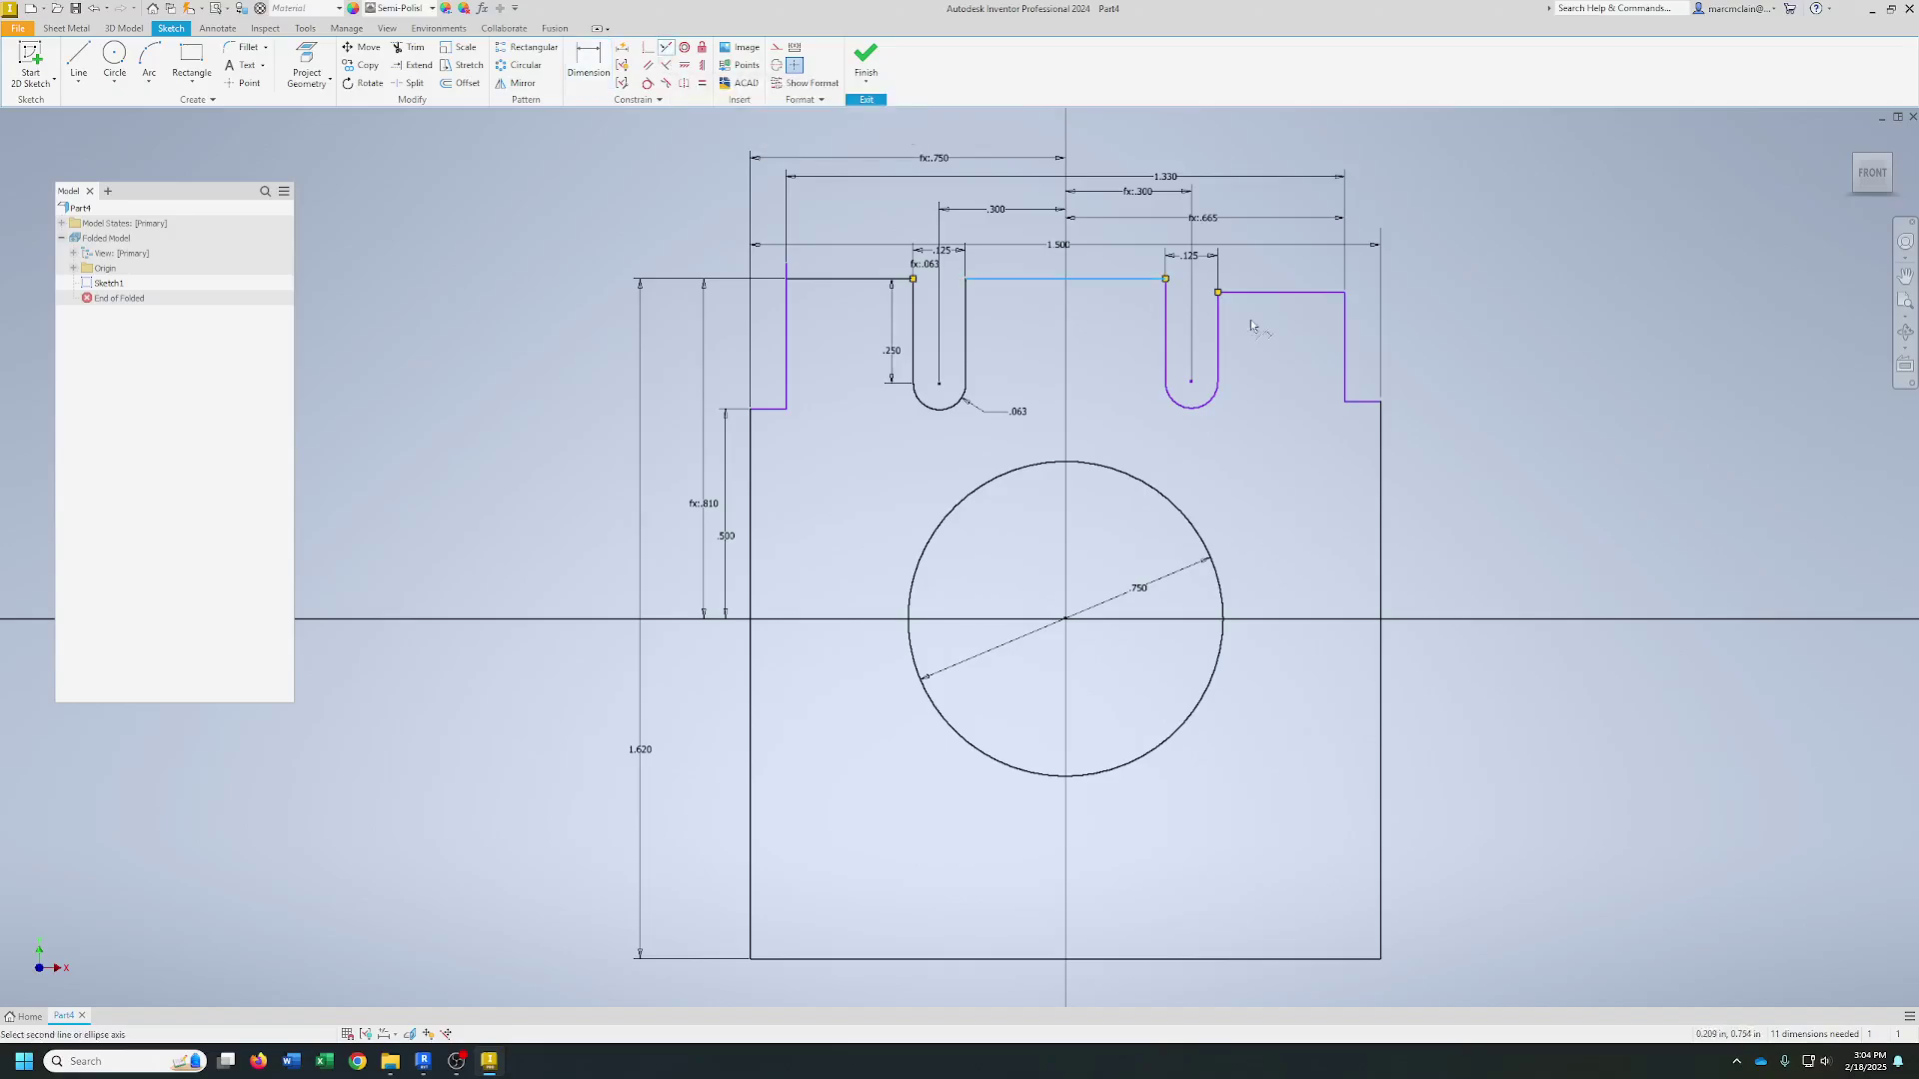
click(1278, 294)
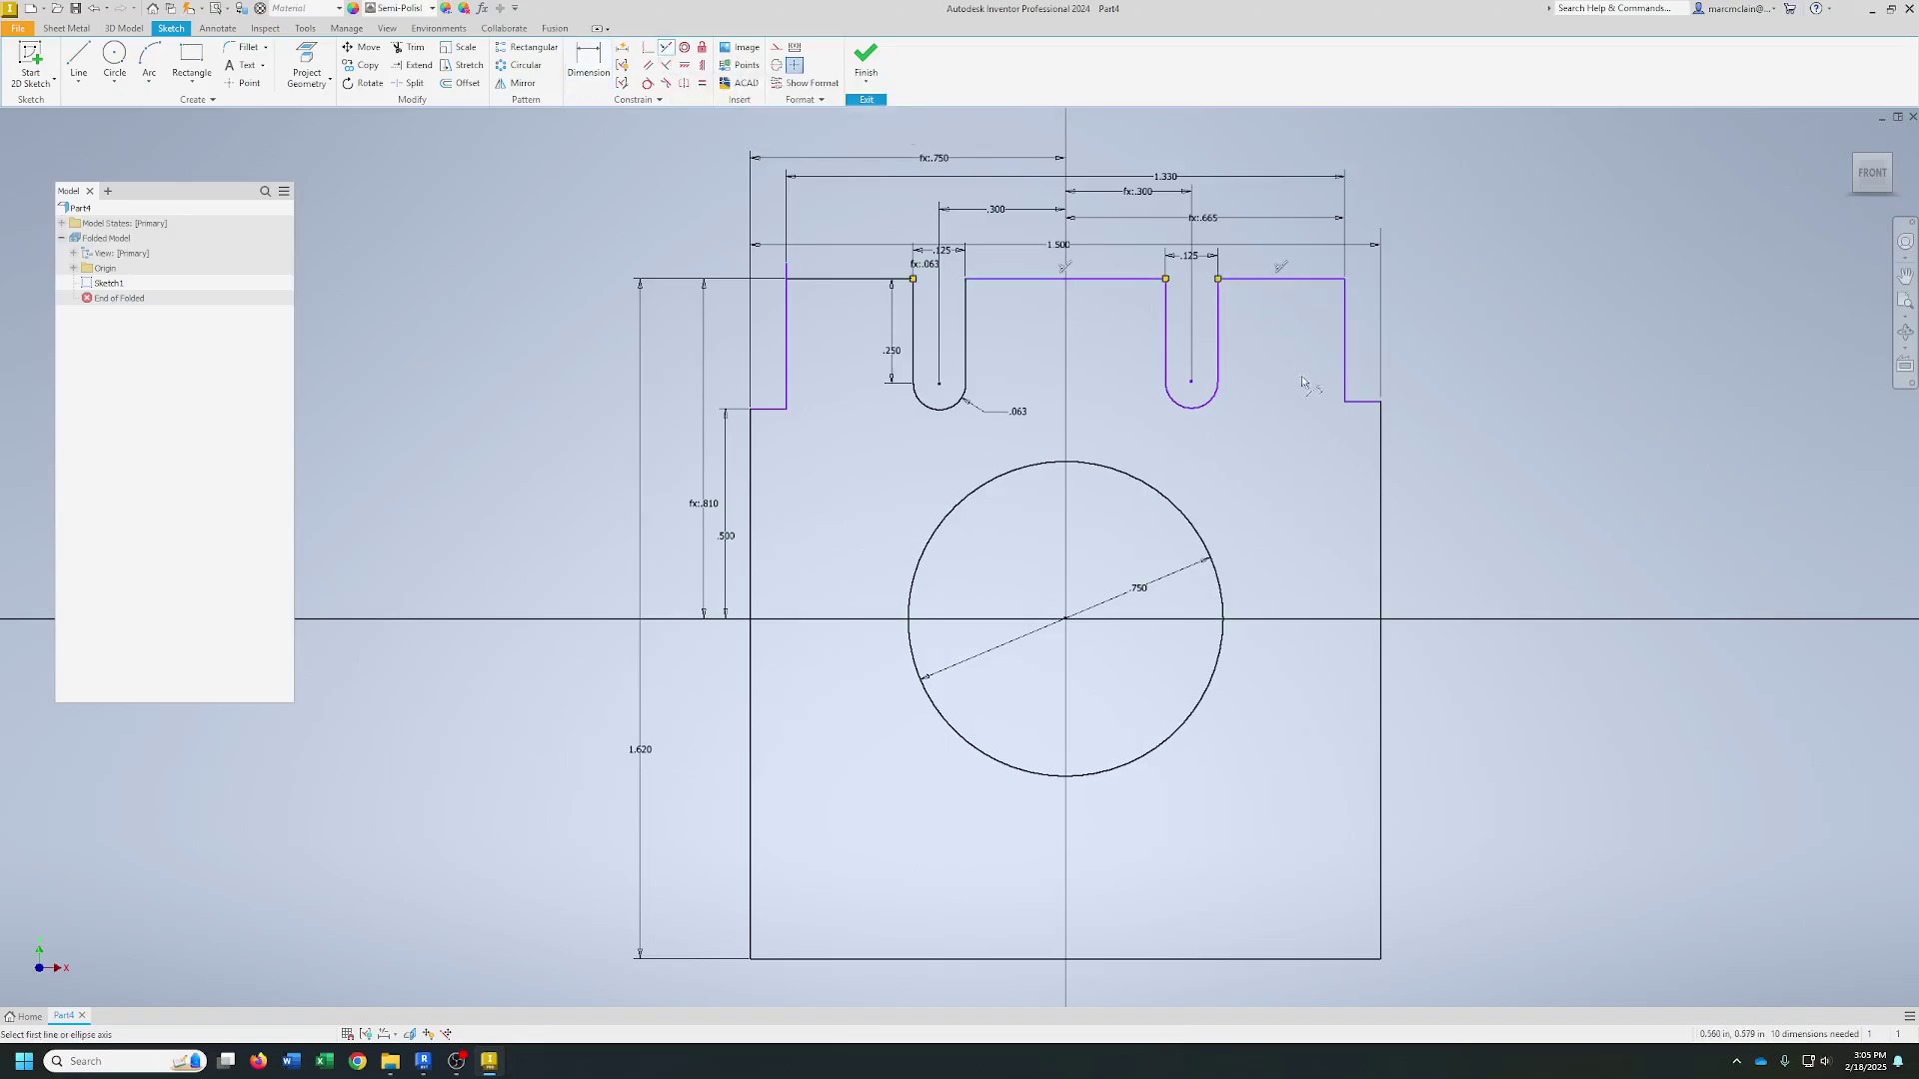
click(769, 409)
click(1361, 404)
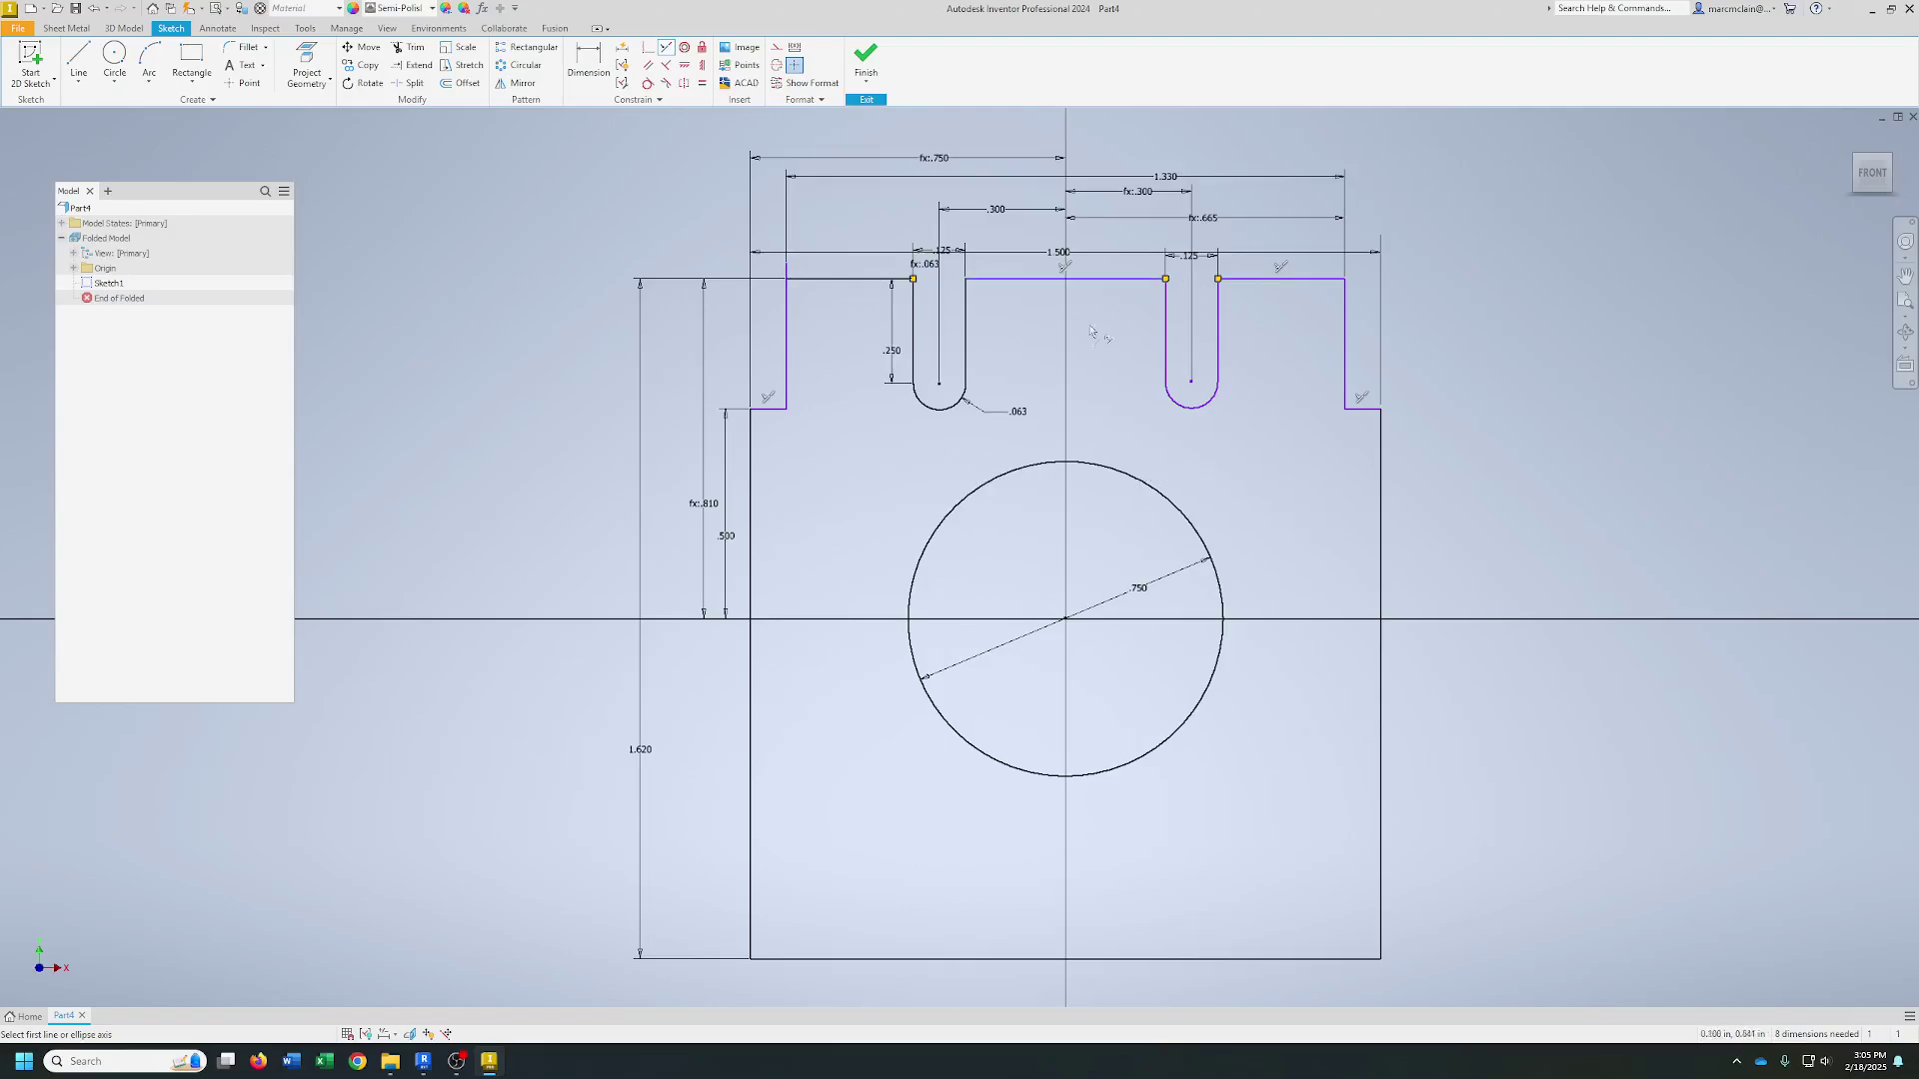
right_click(1255, 446)
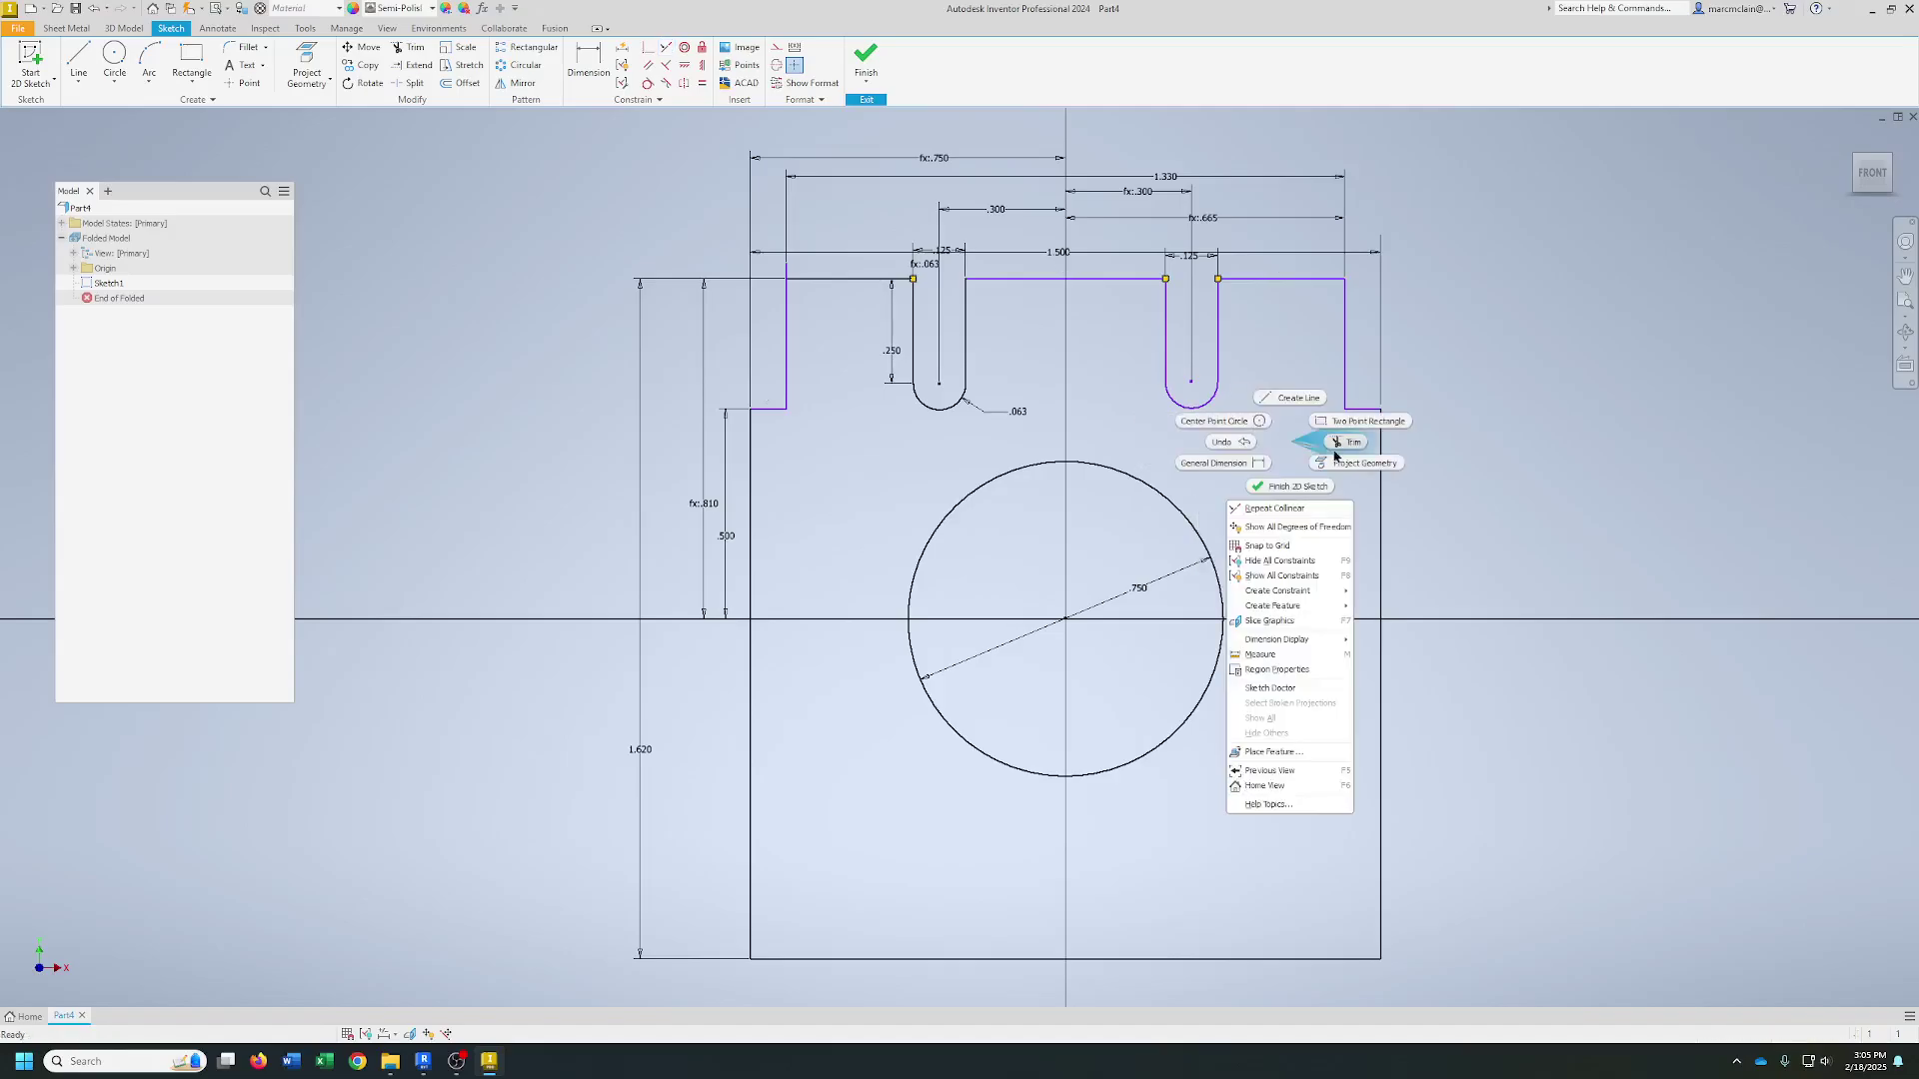
click(1306, 428)
middle_drag(816, 495, 826, 422)
scroll(815, 597, down, 3)
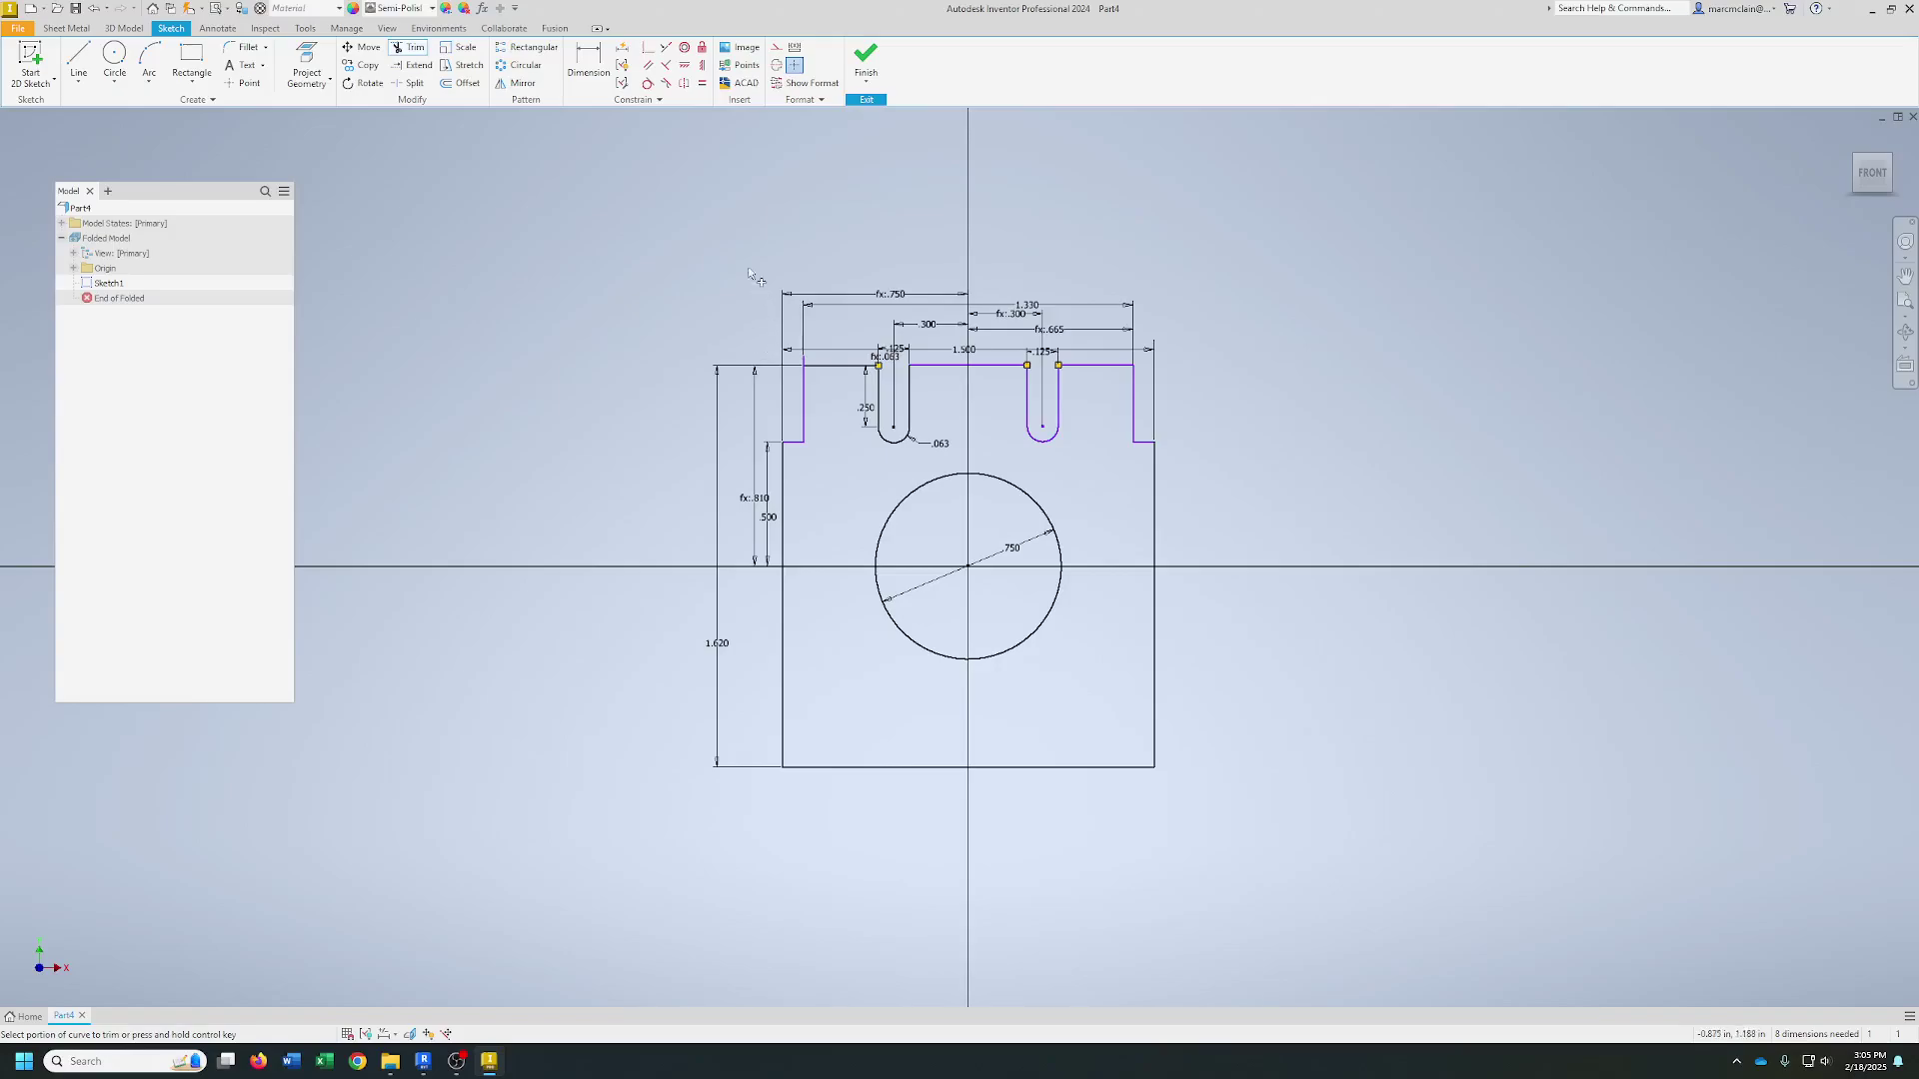
drag(959, 350, 1170, 459)
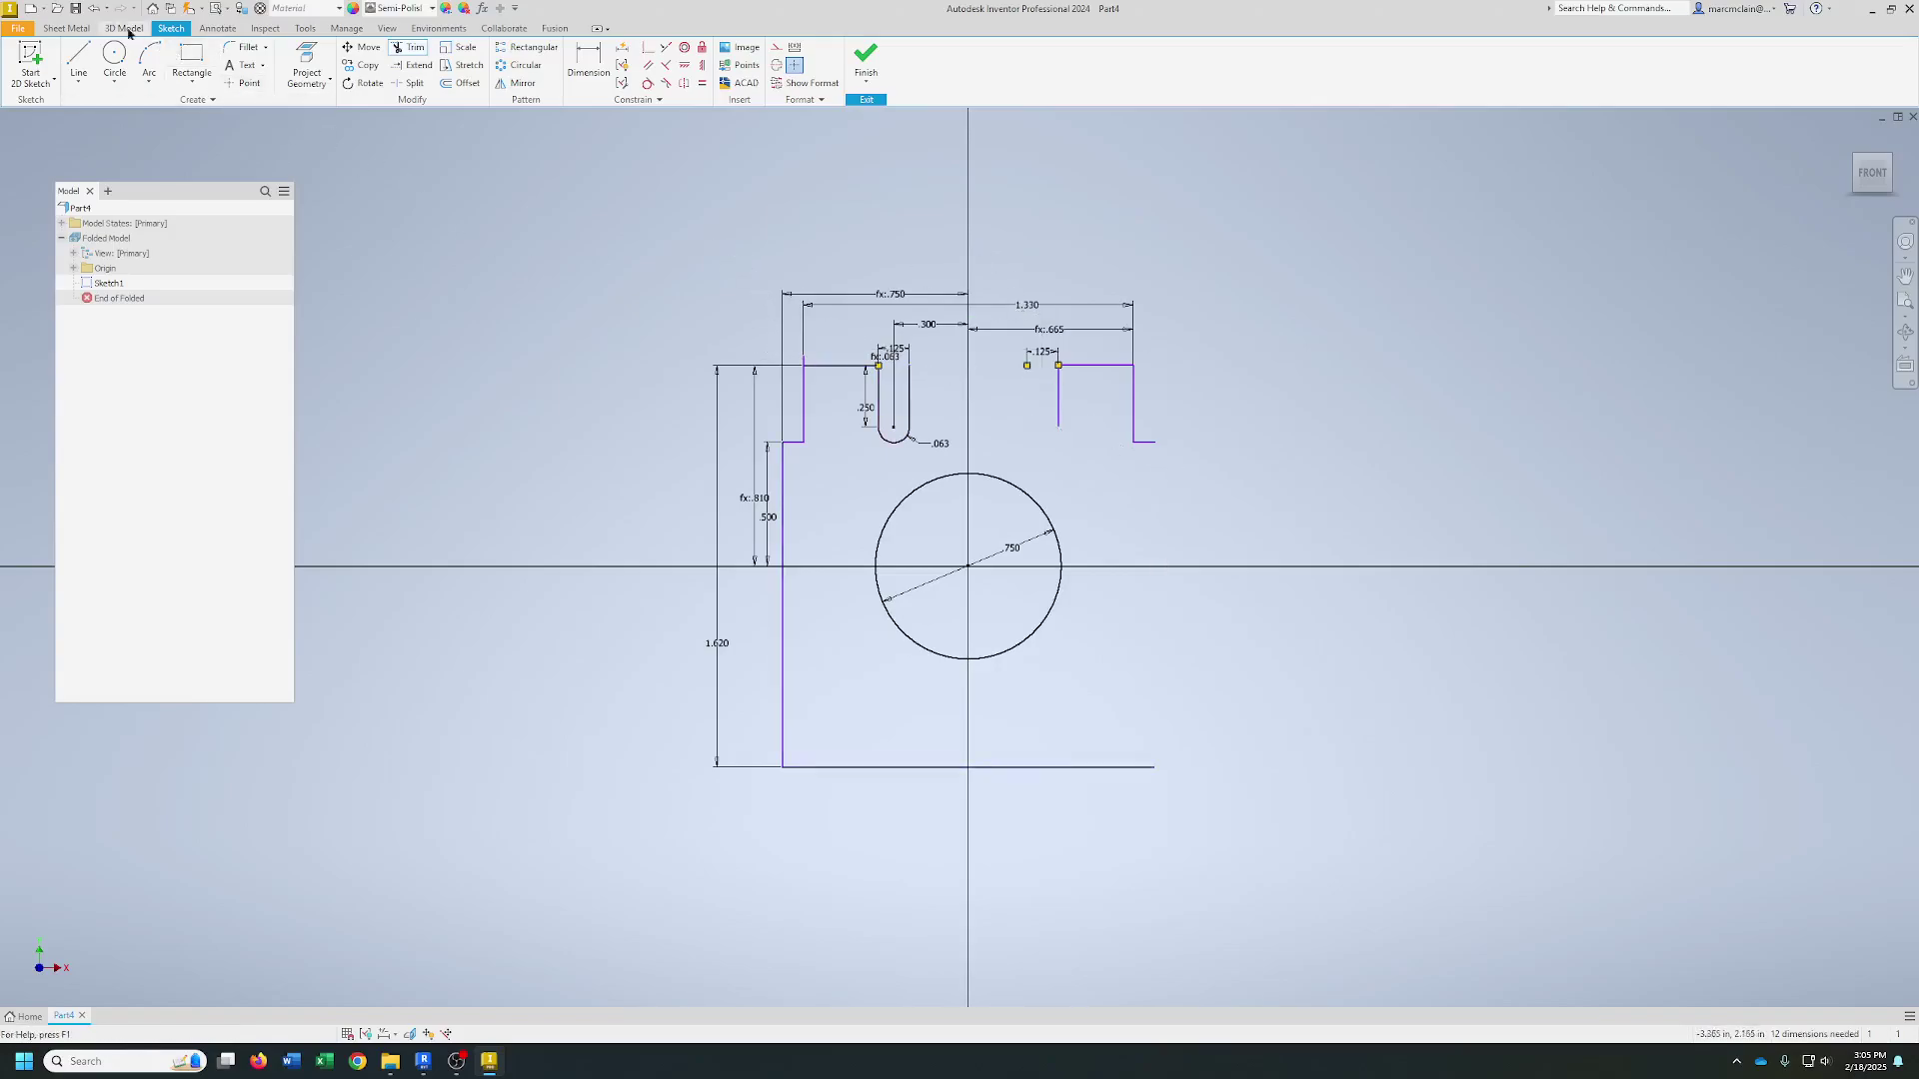
click(93, 8)
right_click(569, 197)
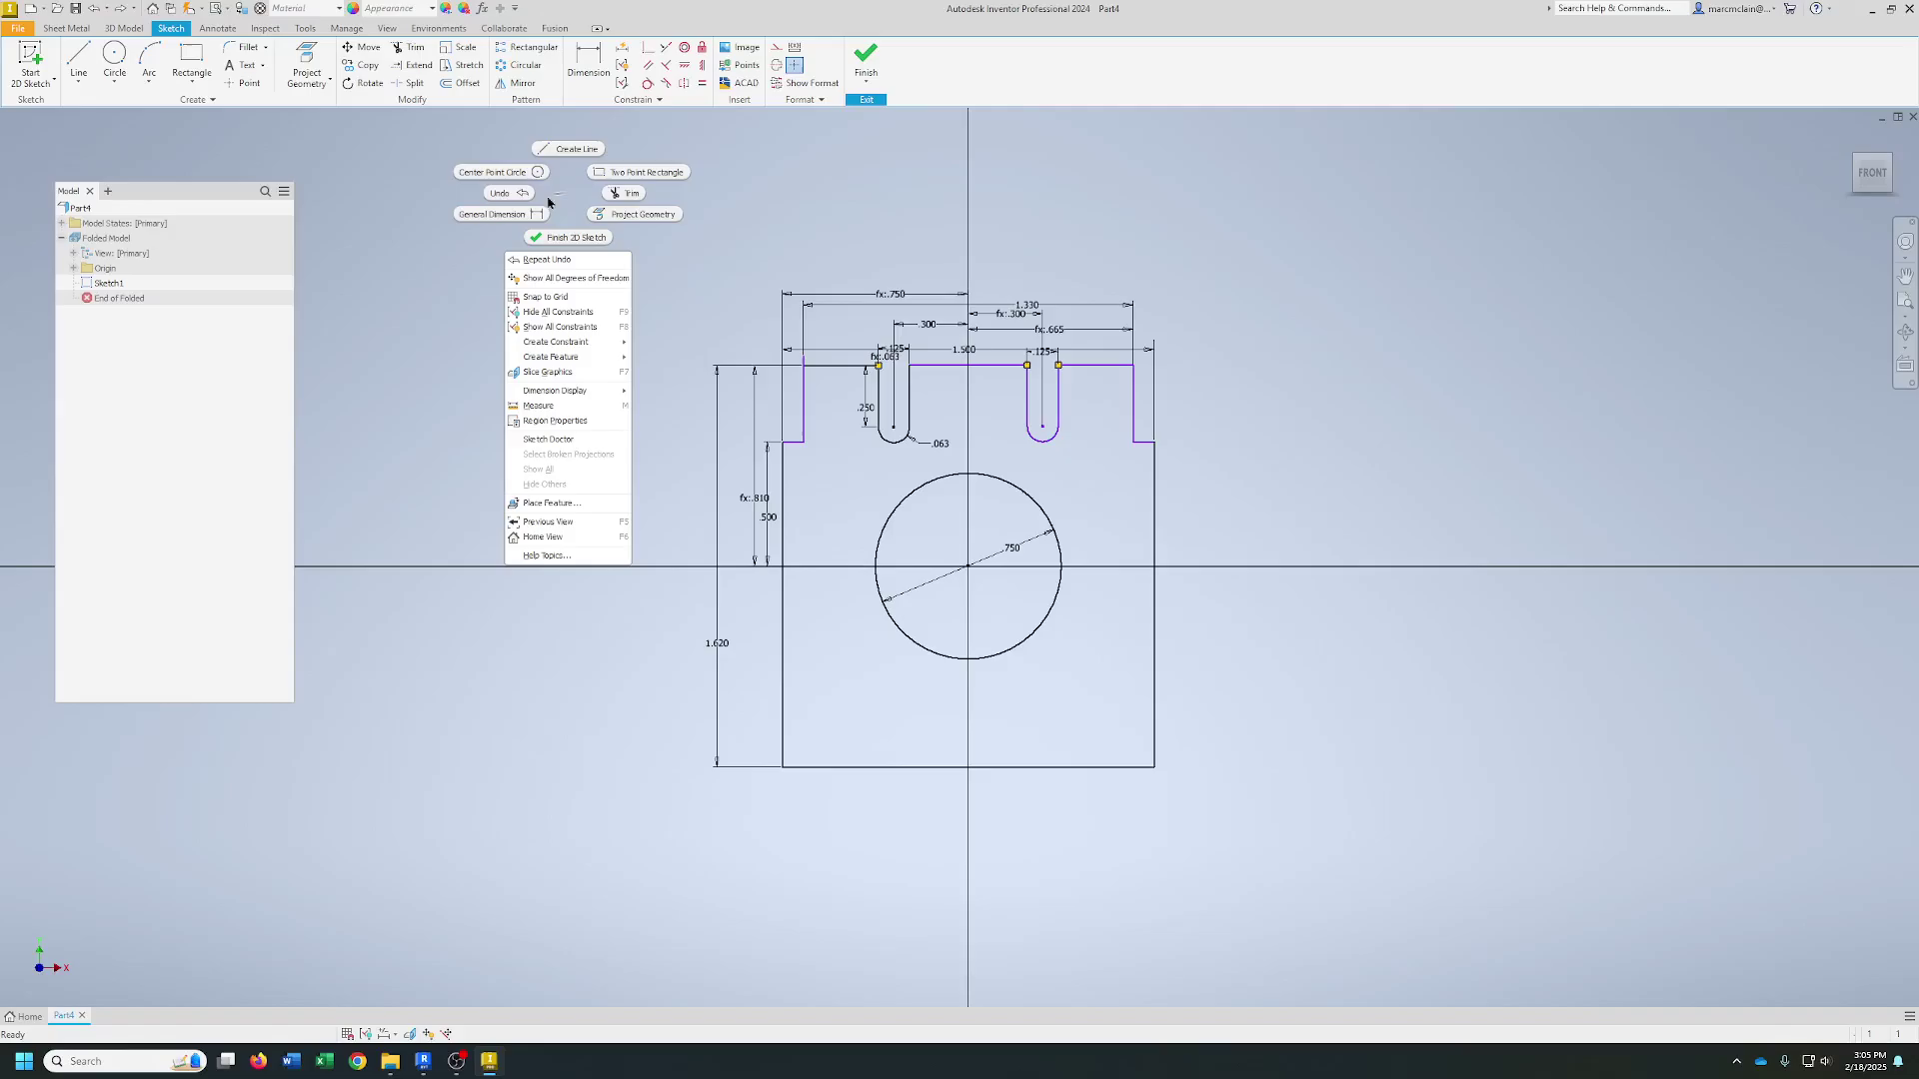
click(700, 258)
mouse_move(682, 241)
mouse_down()
mouse_move(1105, 463)
mouse_move(1231, 489)
mouse_up()
drag(676, 236, 566, 313)
click(78, 58)
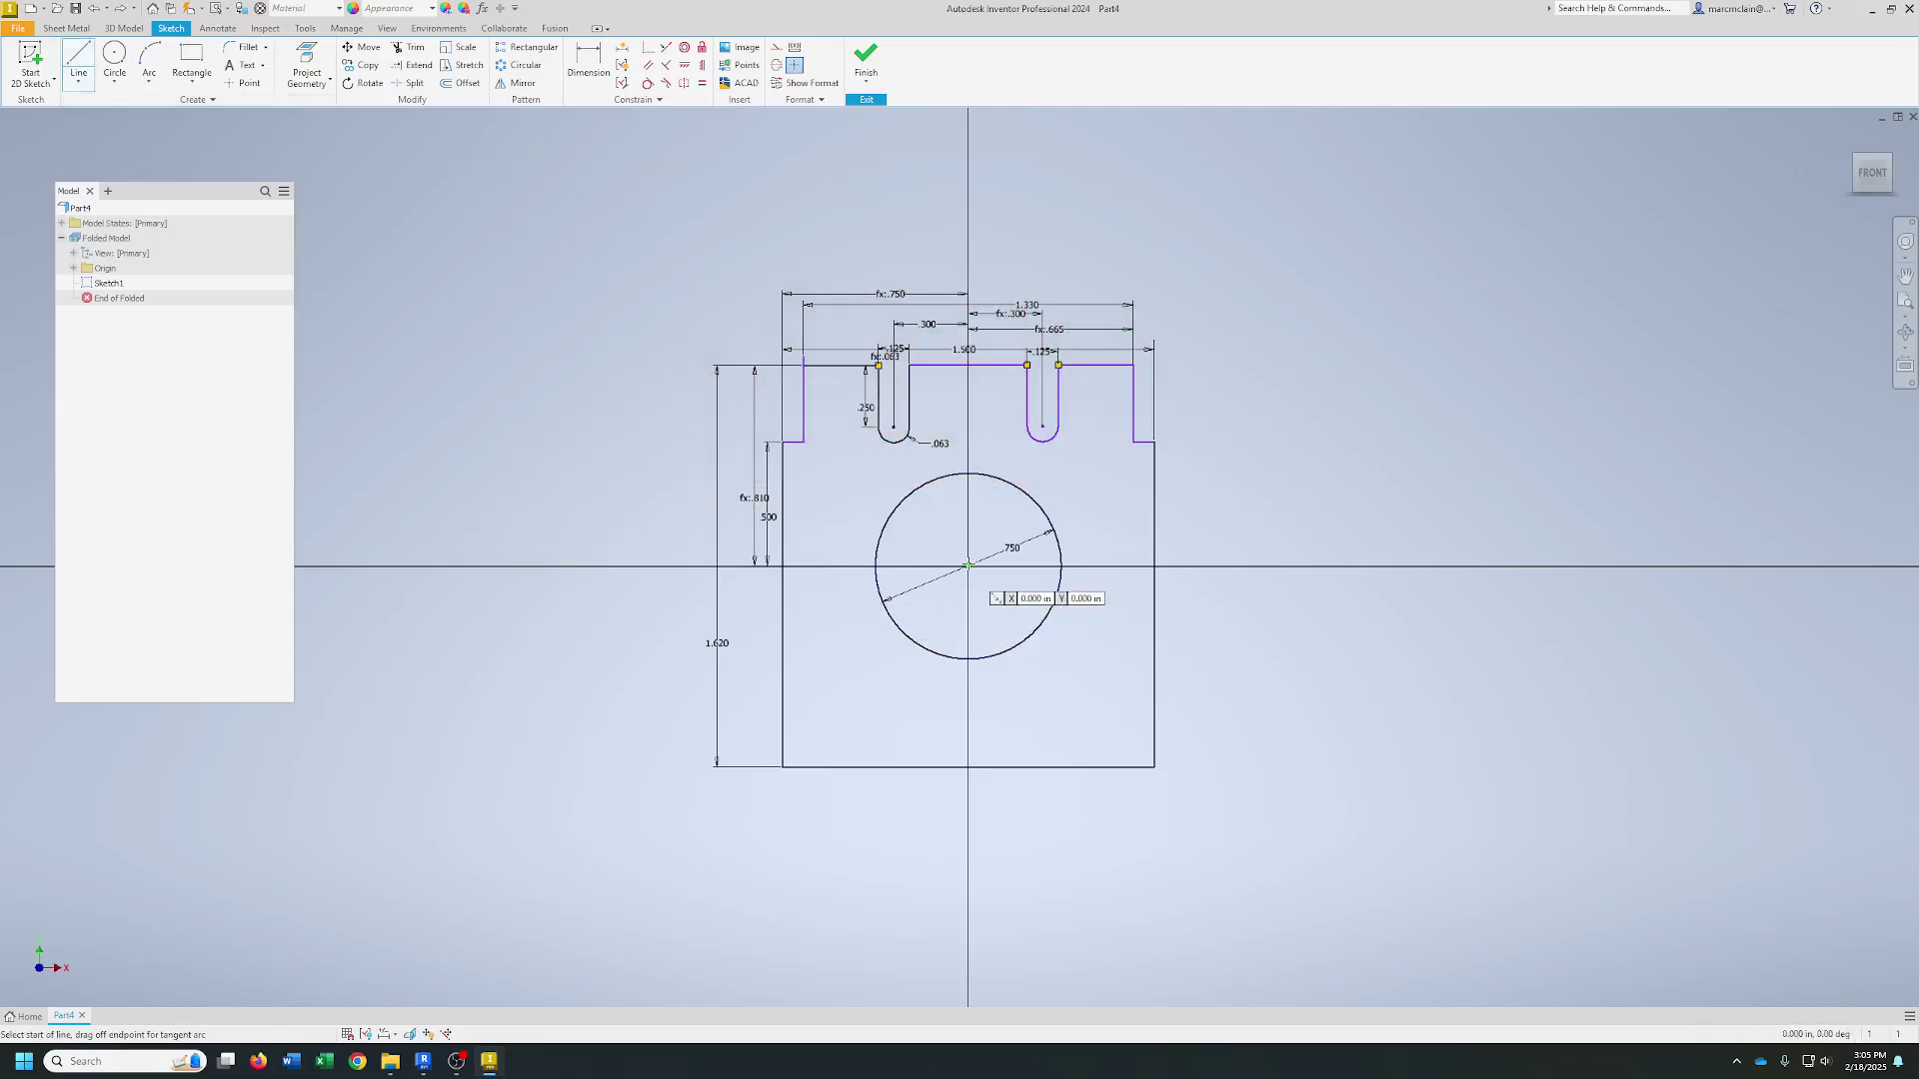
click(967, 566)
right_click(1205, 565)
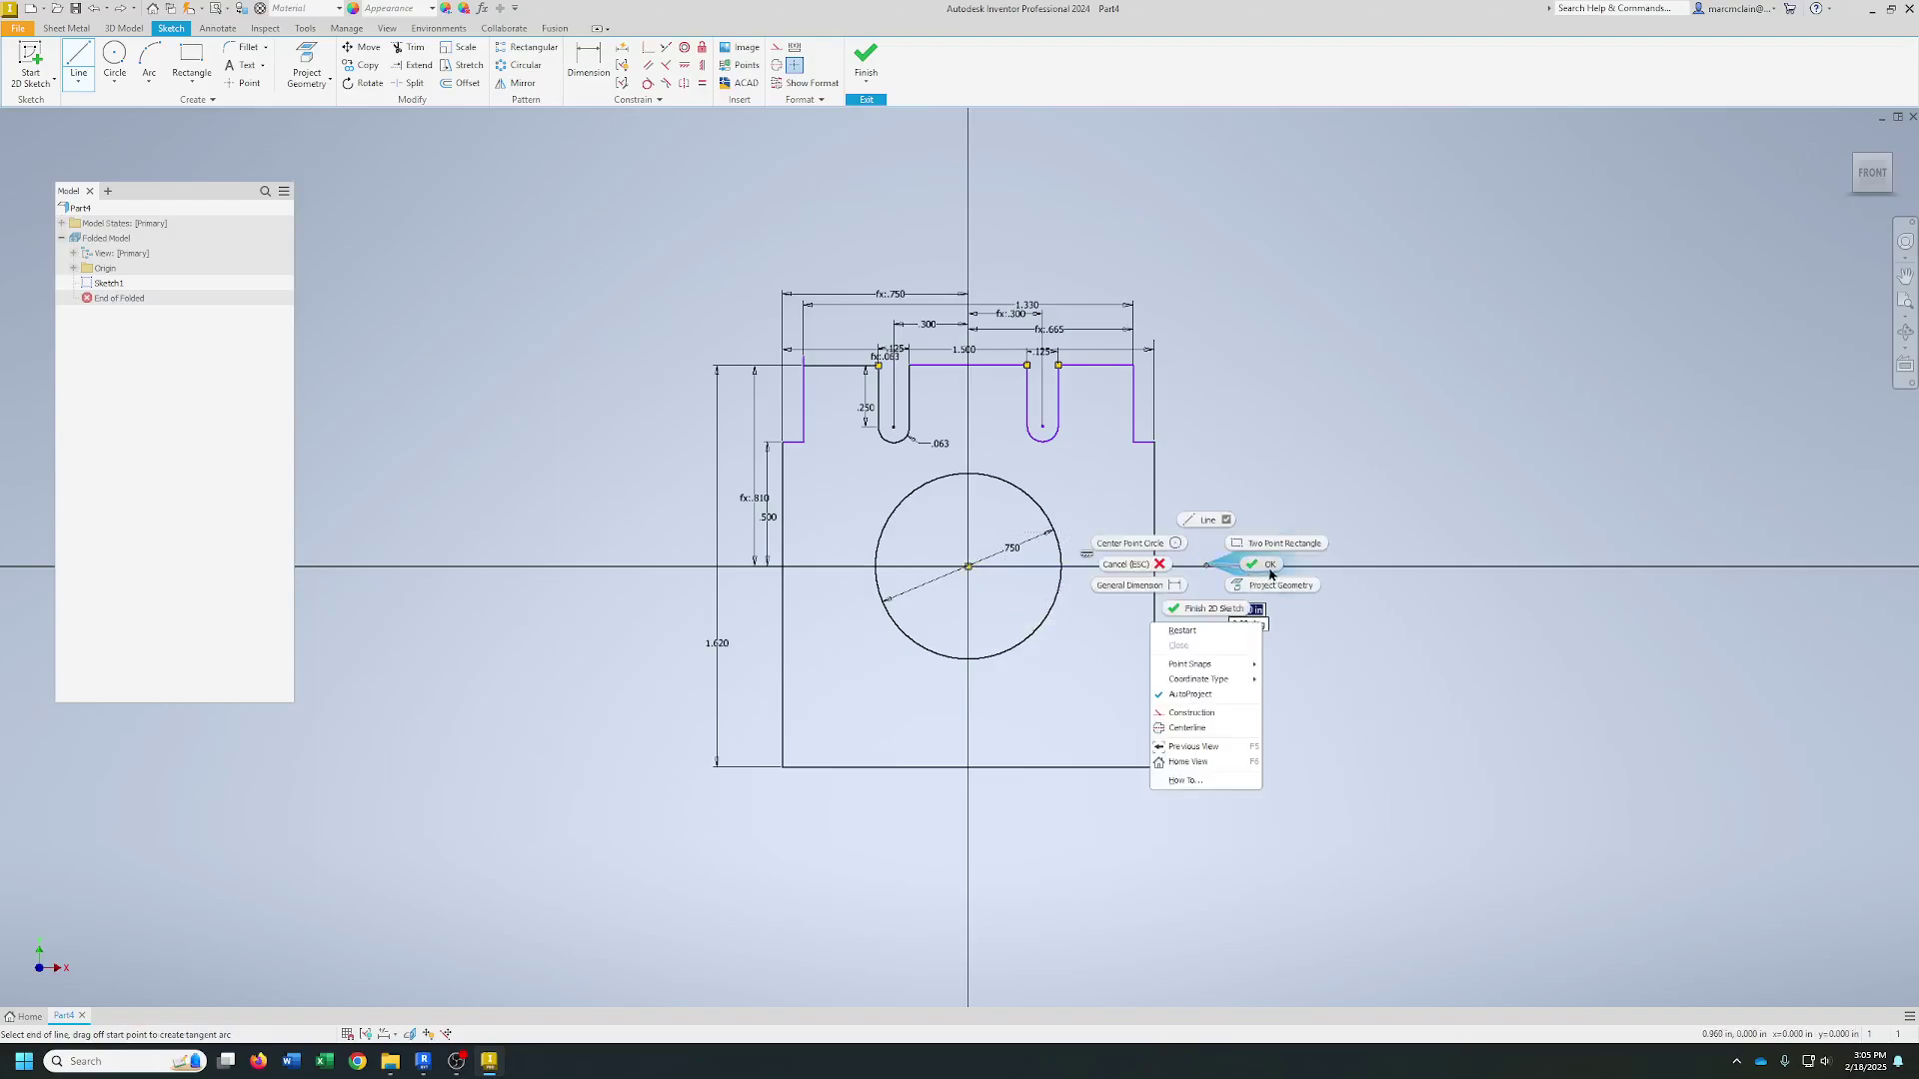
key(Escape)
- Mirror the top edges, corner notches and rounded slots across the sketch's horizontal centre line
drag(651, 210, 1189, 499)
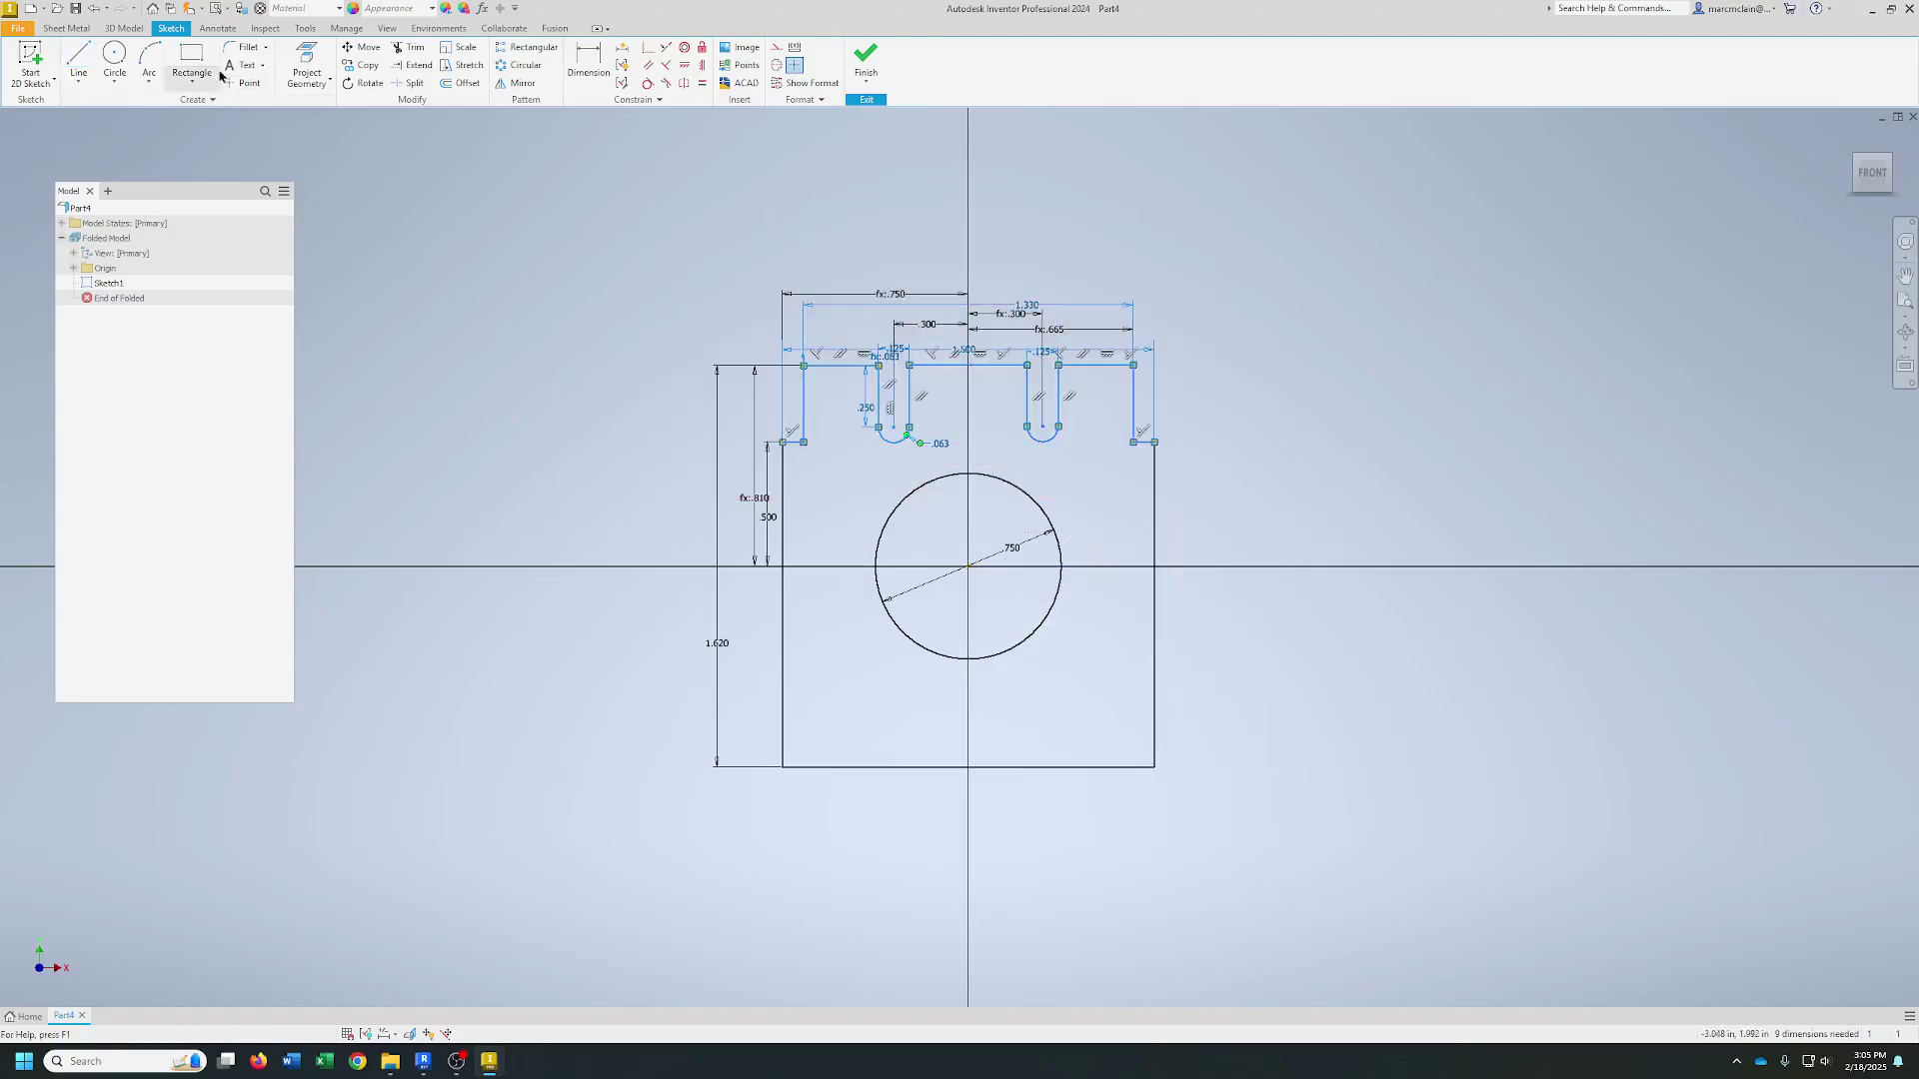
click(518, 83)
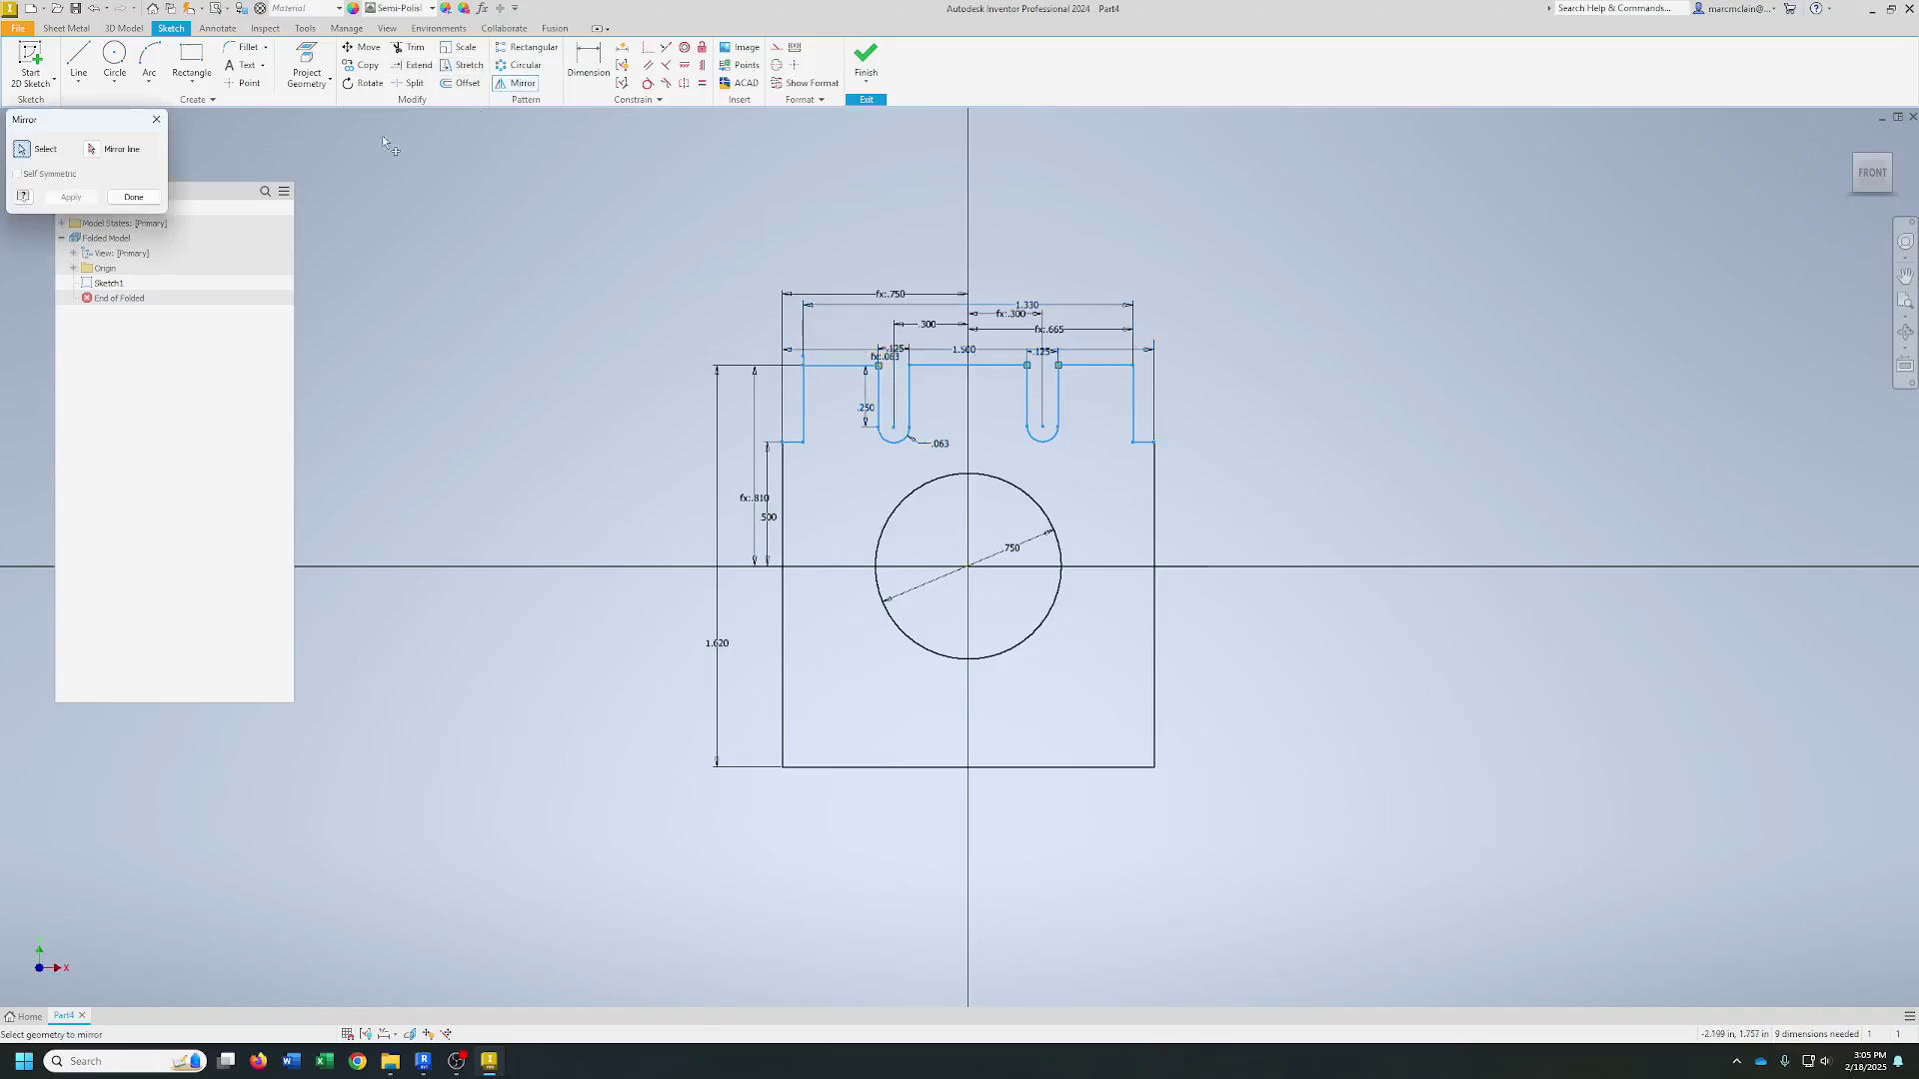
click(94, 149)
click(1177, 567)
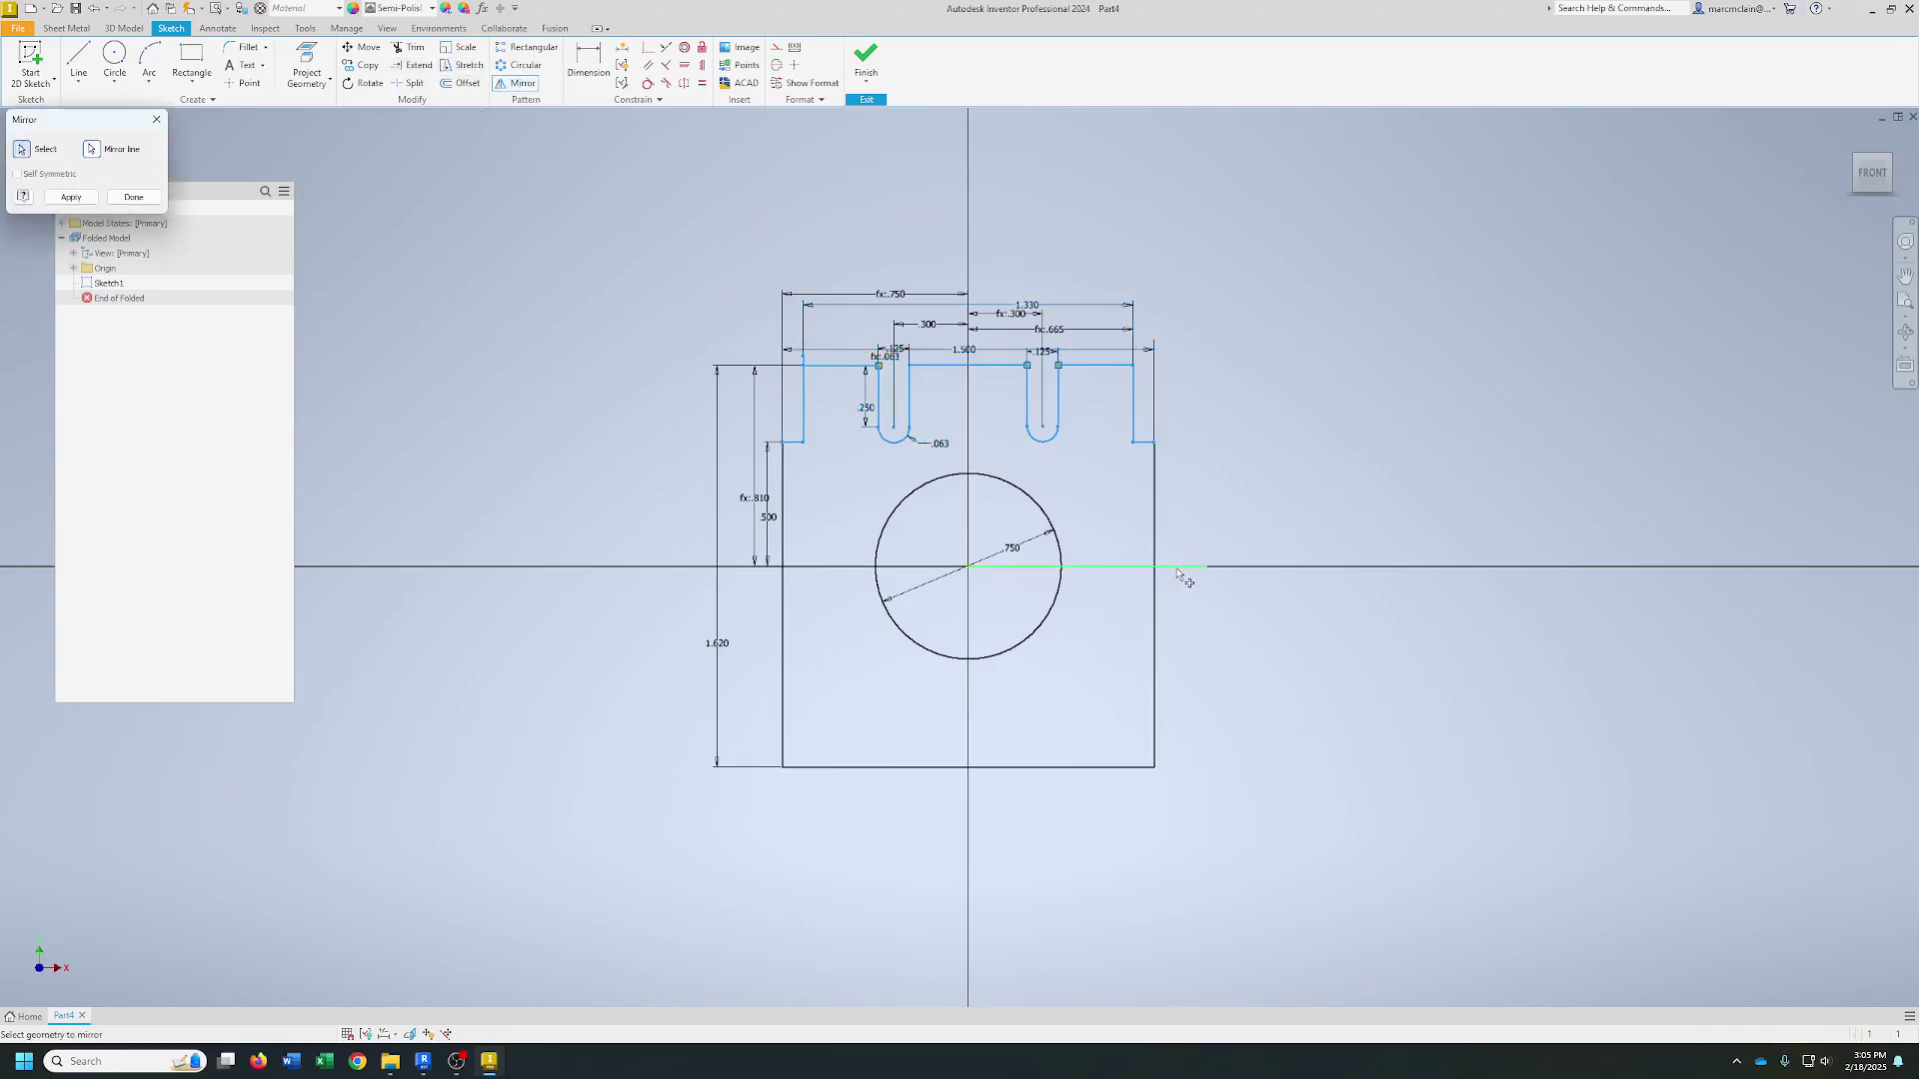
click(83, 202)
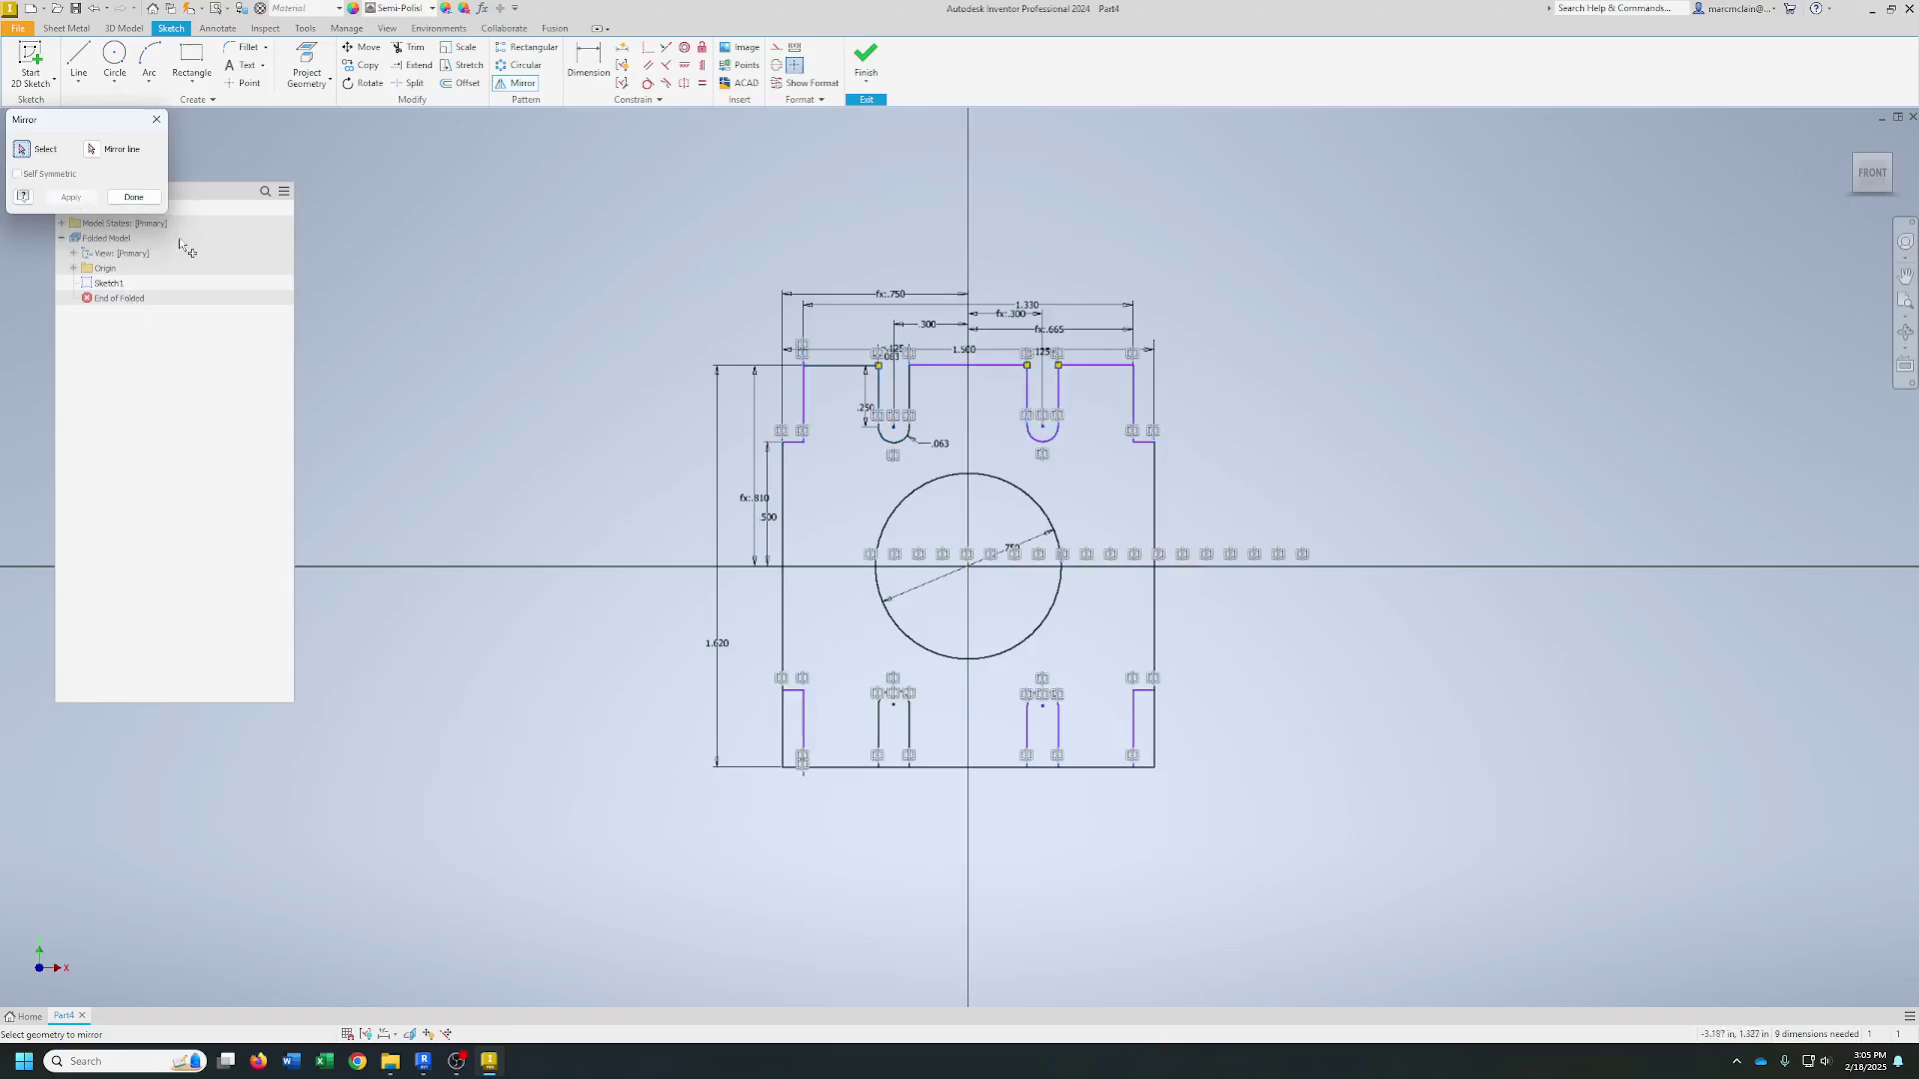
click(134, 197)
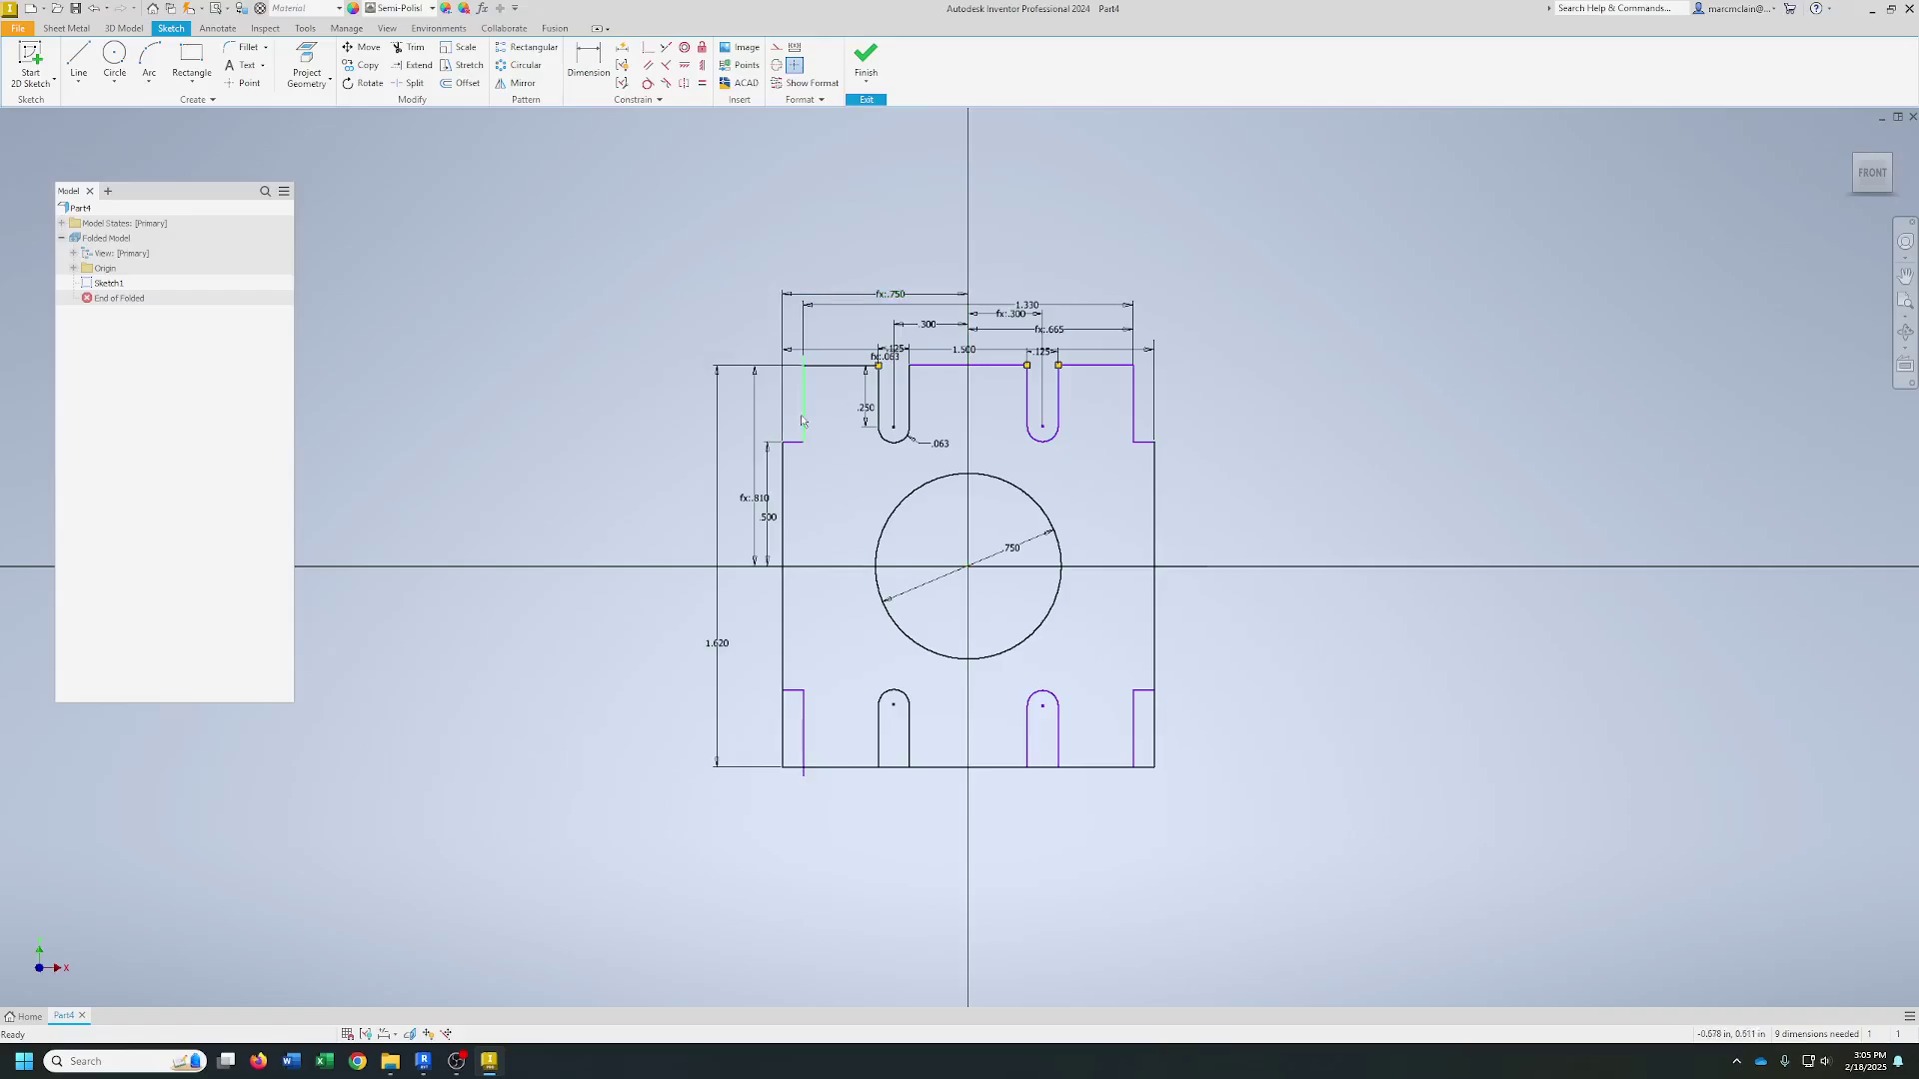
- Trim the overhanging line ends at the upper-left and lower-left corners and the left side across the lower-left notch
click(401, 50)
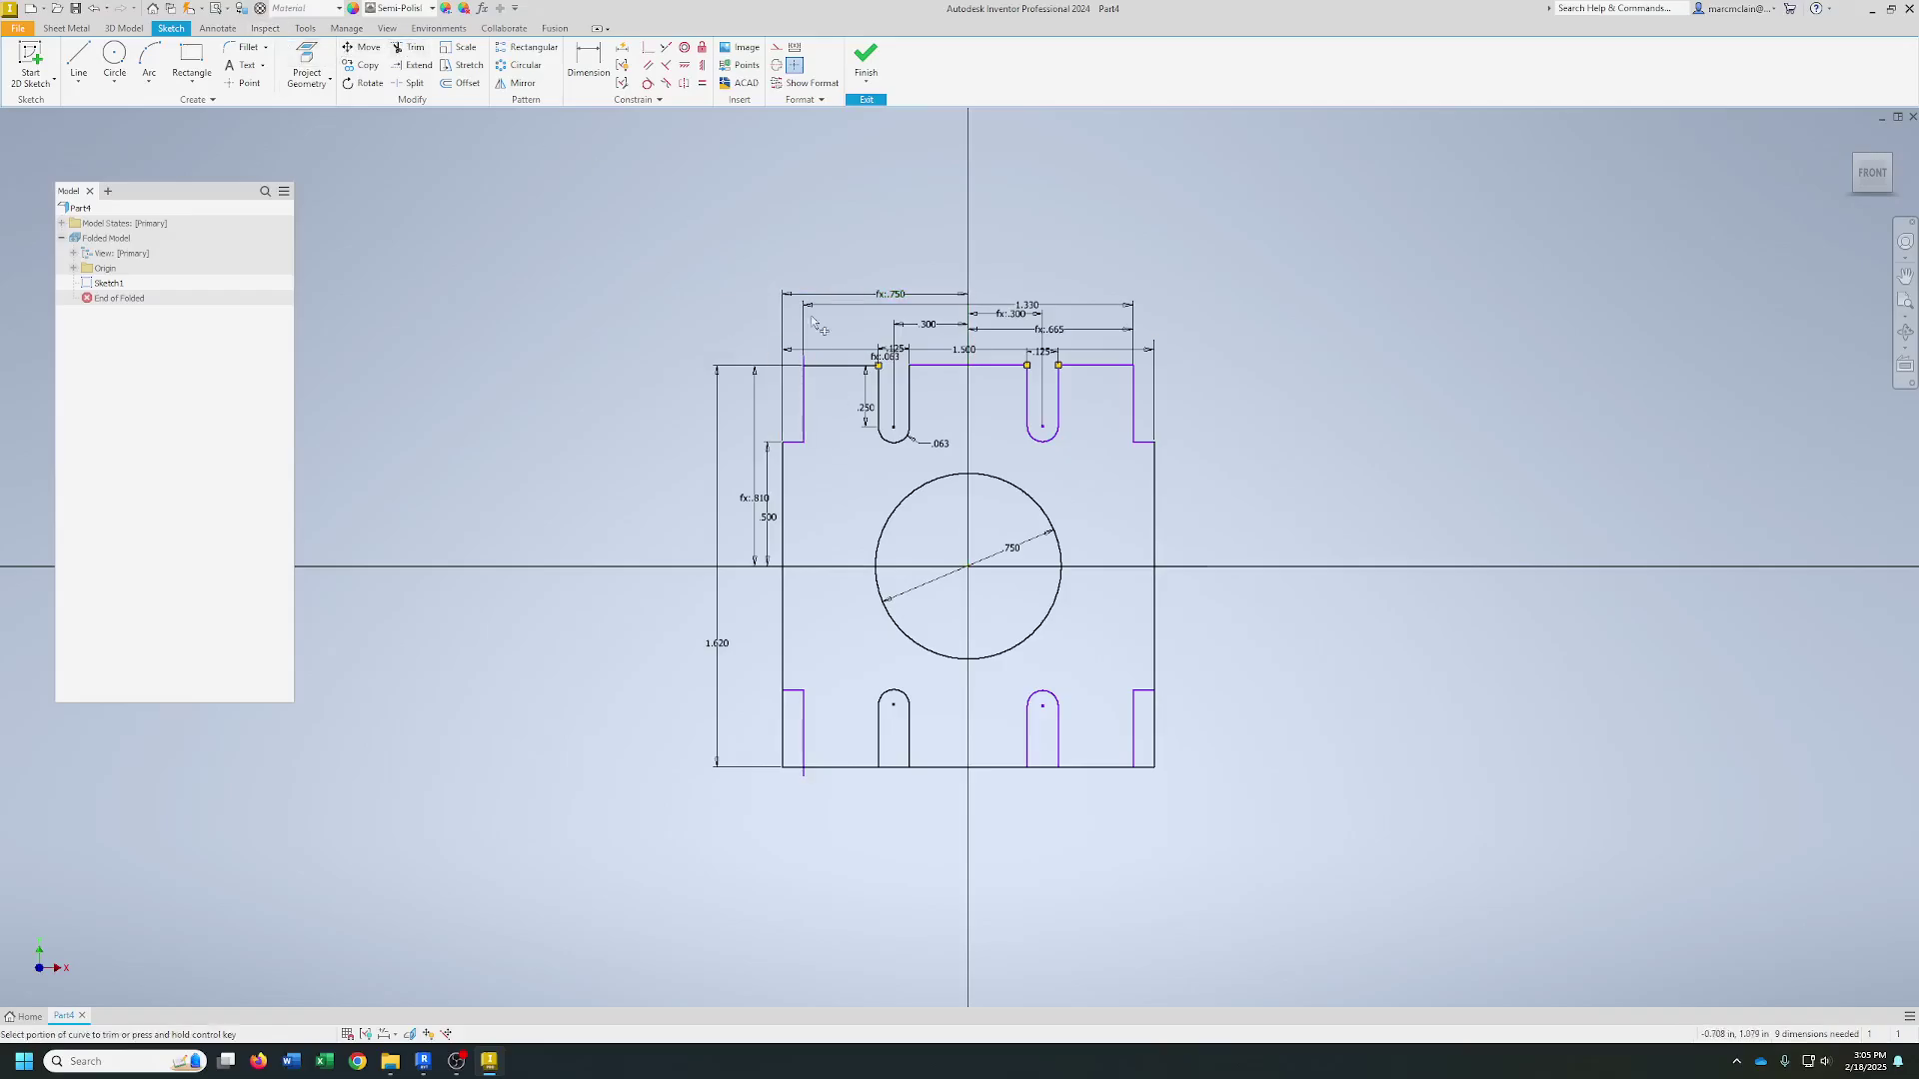
scroll(809, 362, down, 3)
scroll(809, 362, up, 6)
click(818, 363)
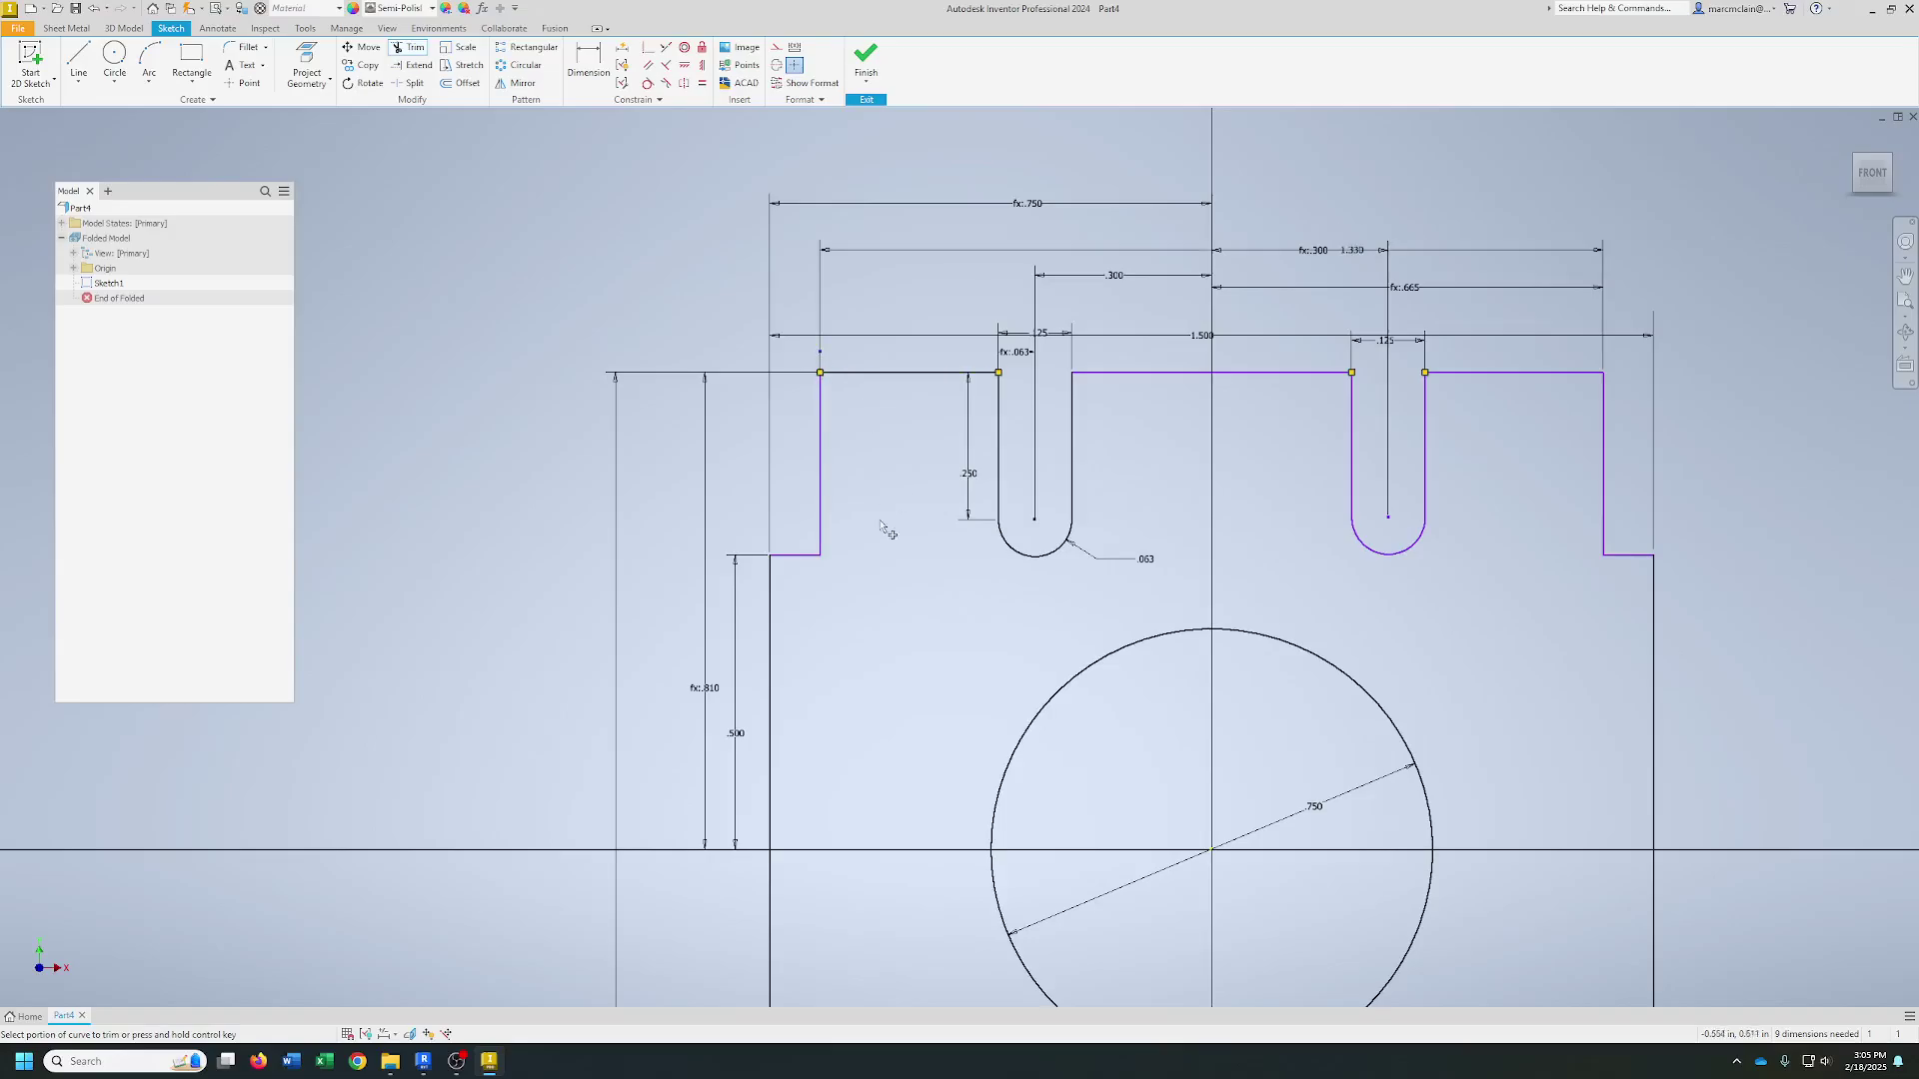
scroll(878, 522, down, 5)
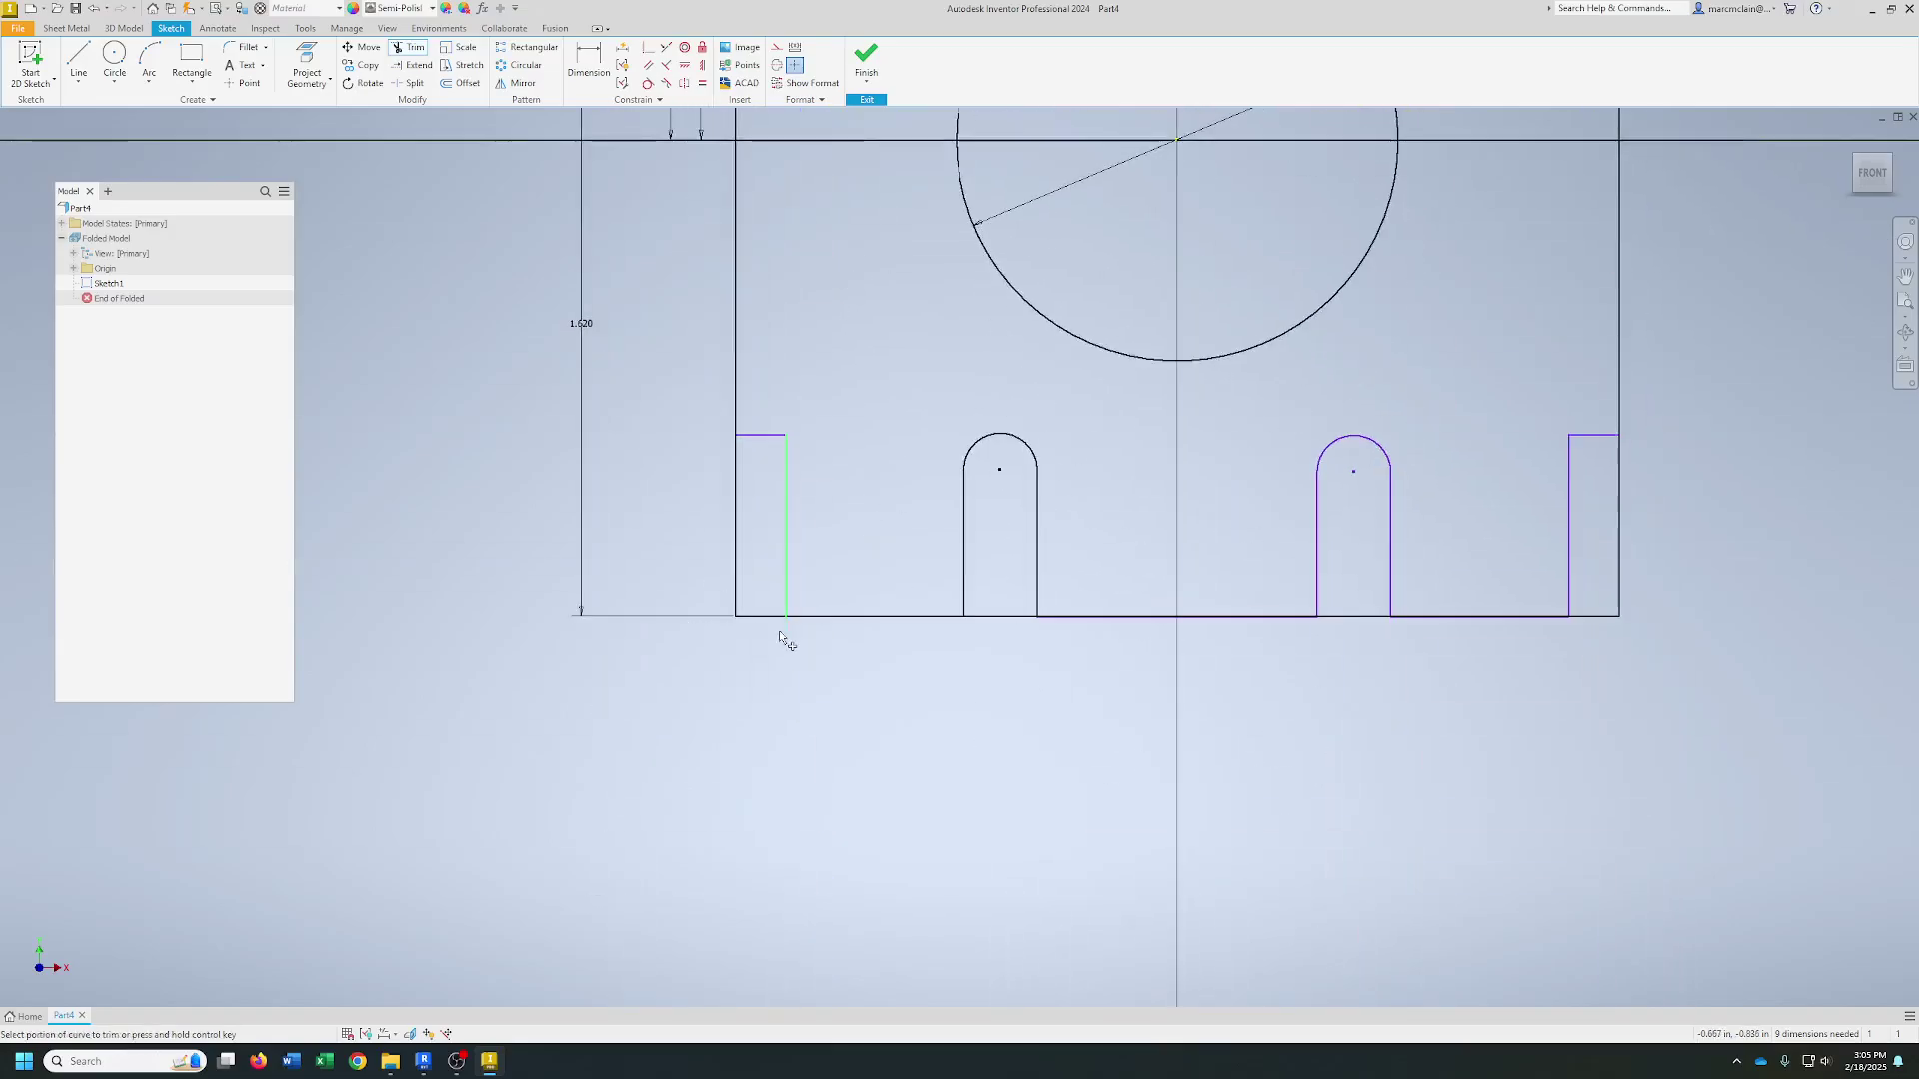
click(784, 631)
click(733, 565)
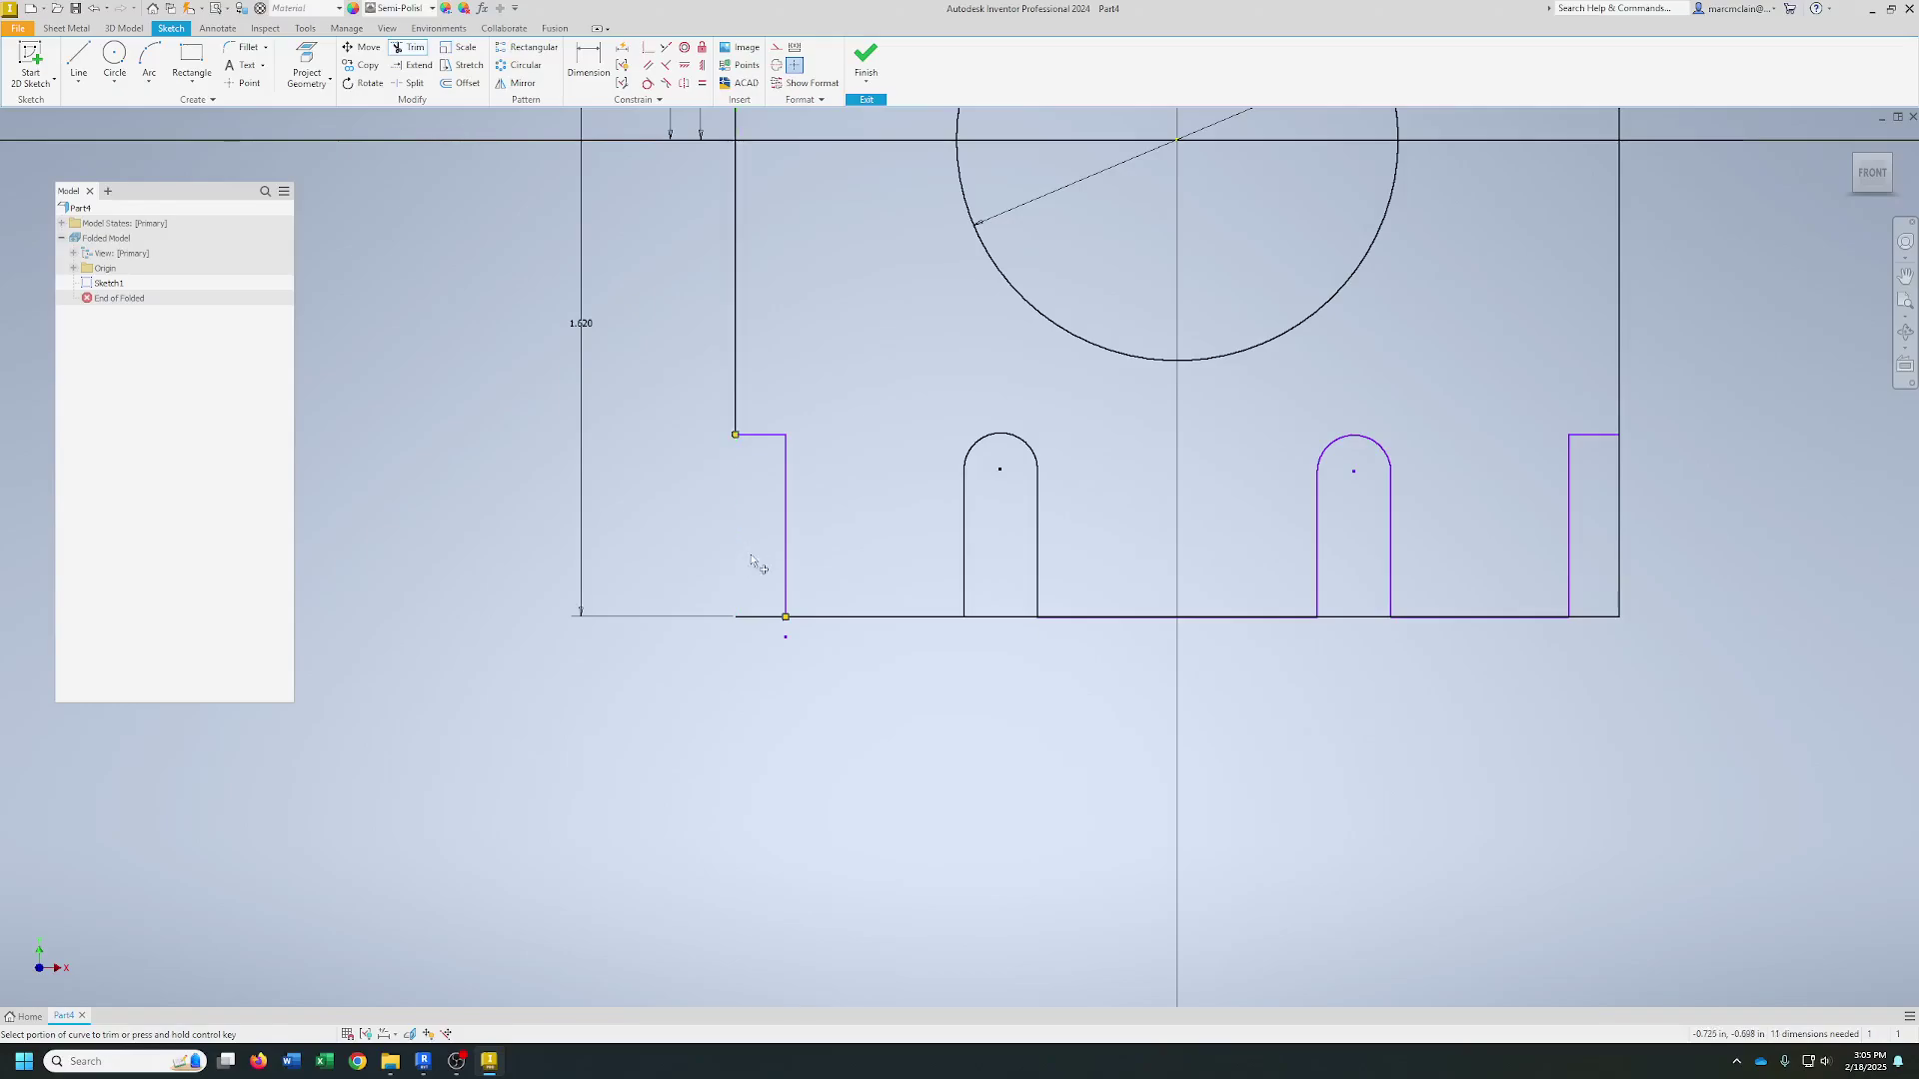
- Try to trim the bottom edge across the lower-left notch, and delete the profile's overall height dimension
click(770, 625)
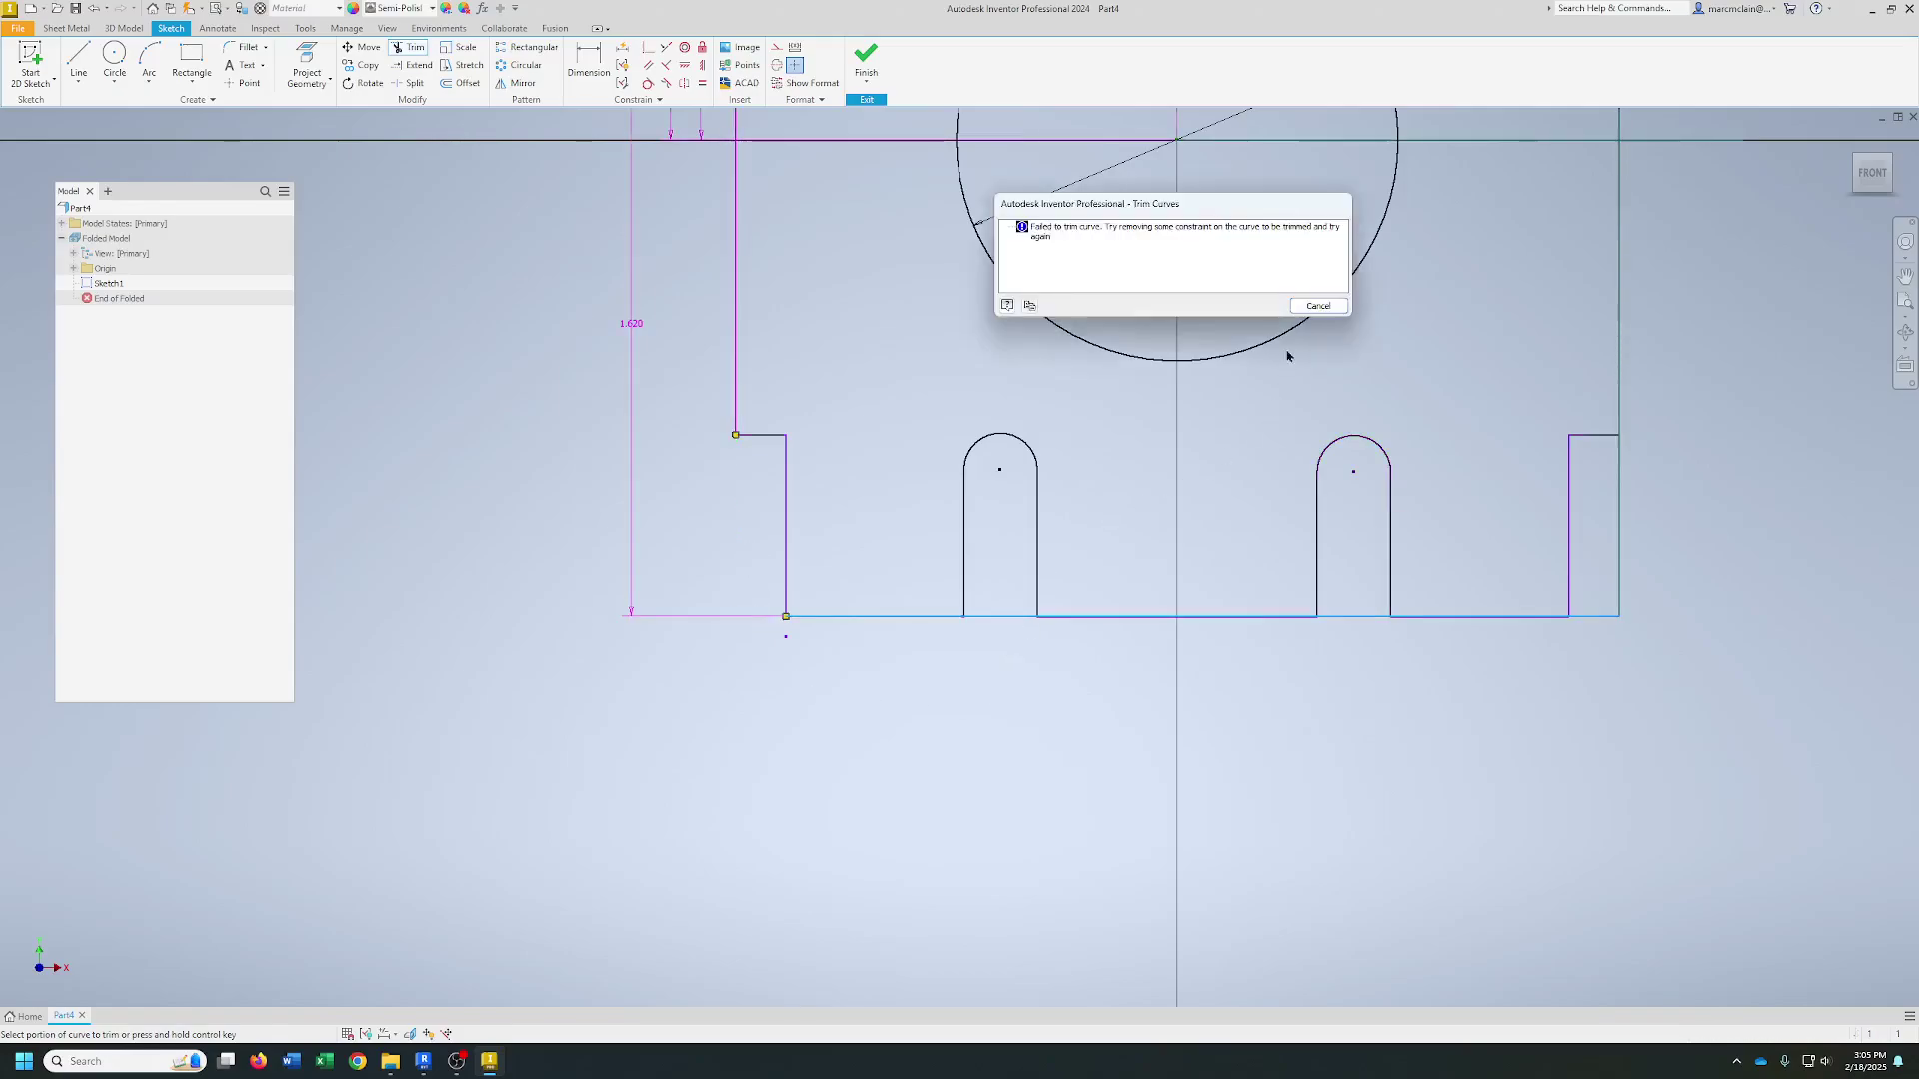
click(1318, 305)
drag(629, 522, 504, 600)
key(Delete)
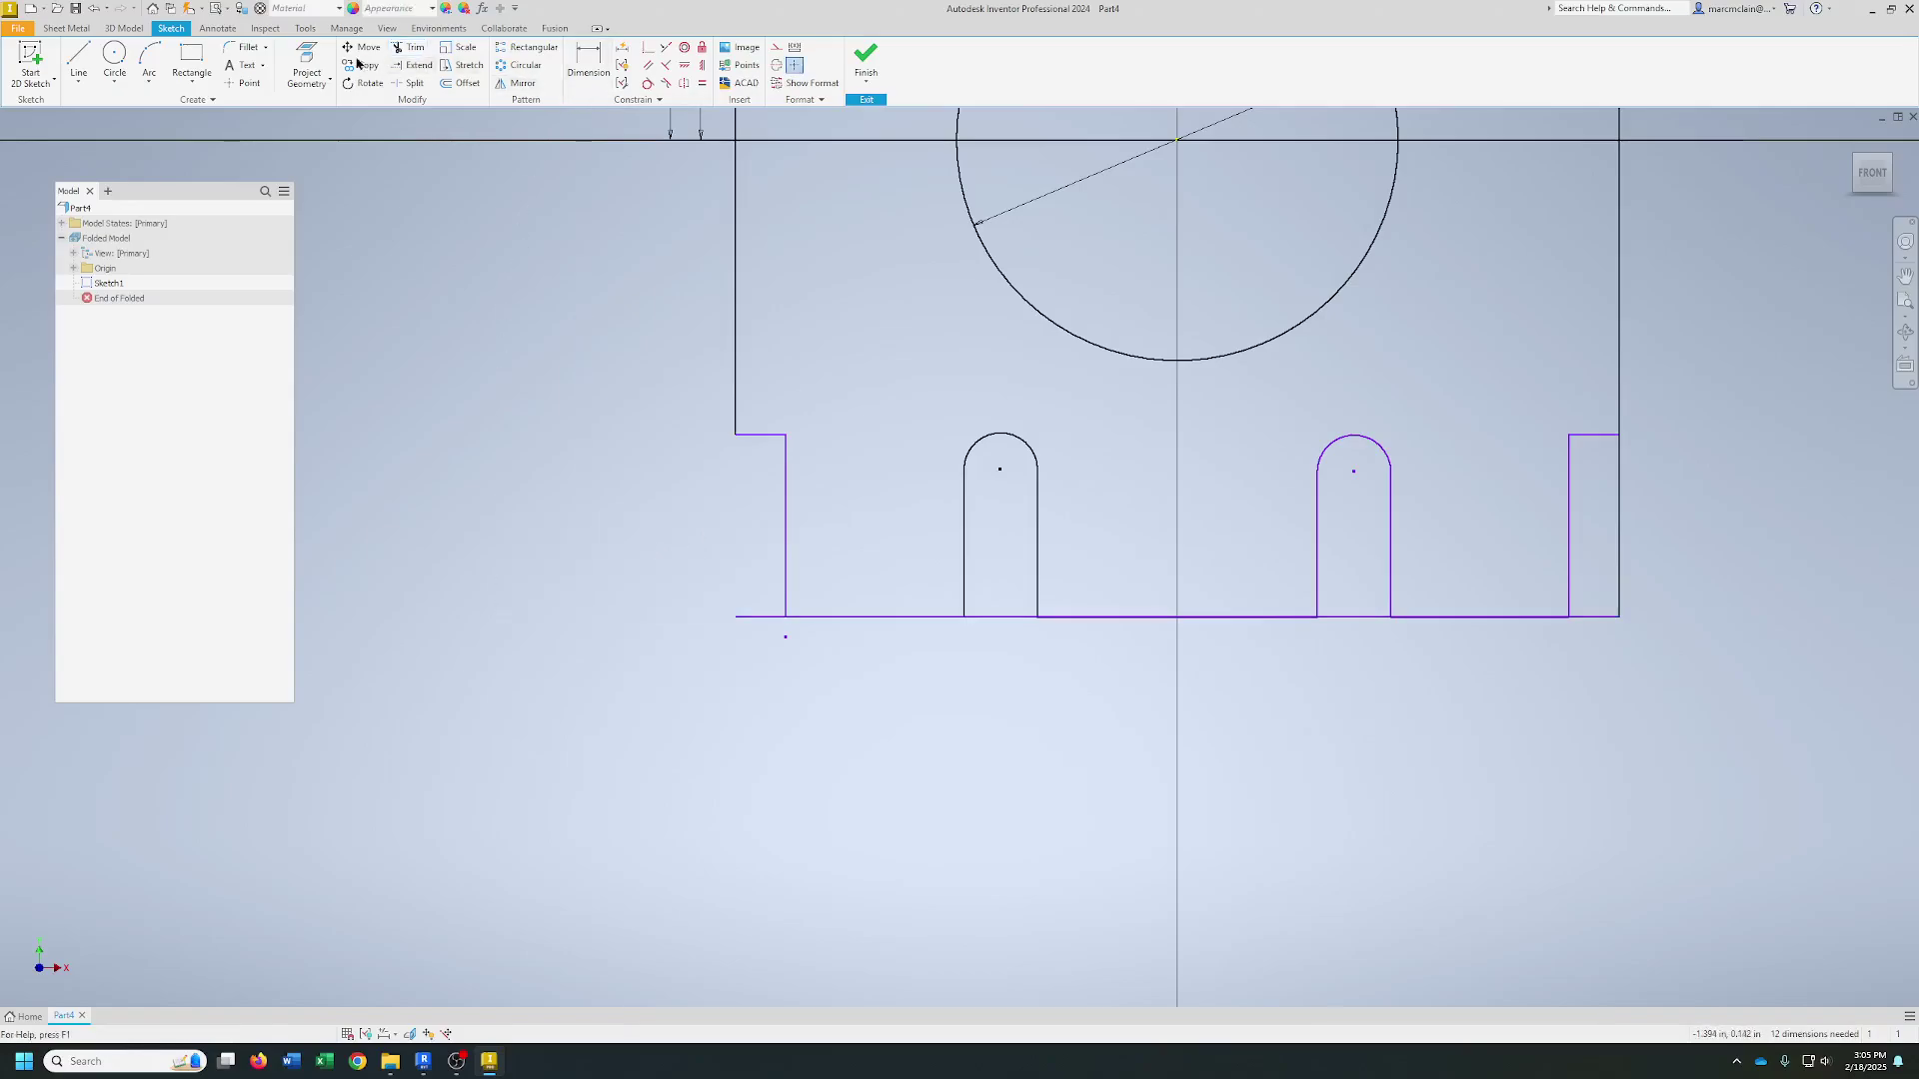
- Trim the bottom edge across both lower notches and both slots, and the right side across the lower-right notch
click(410, 47)
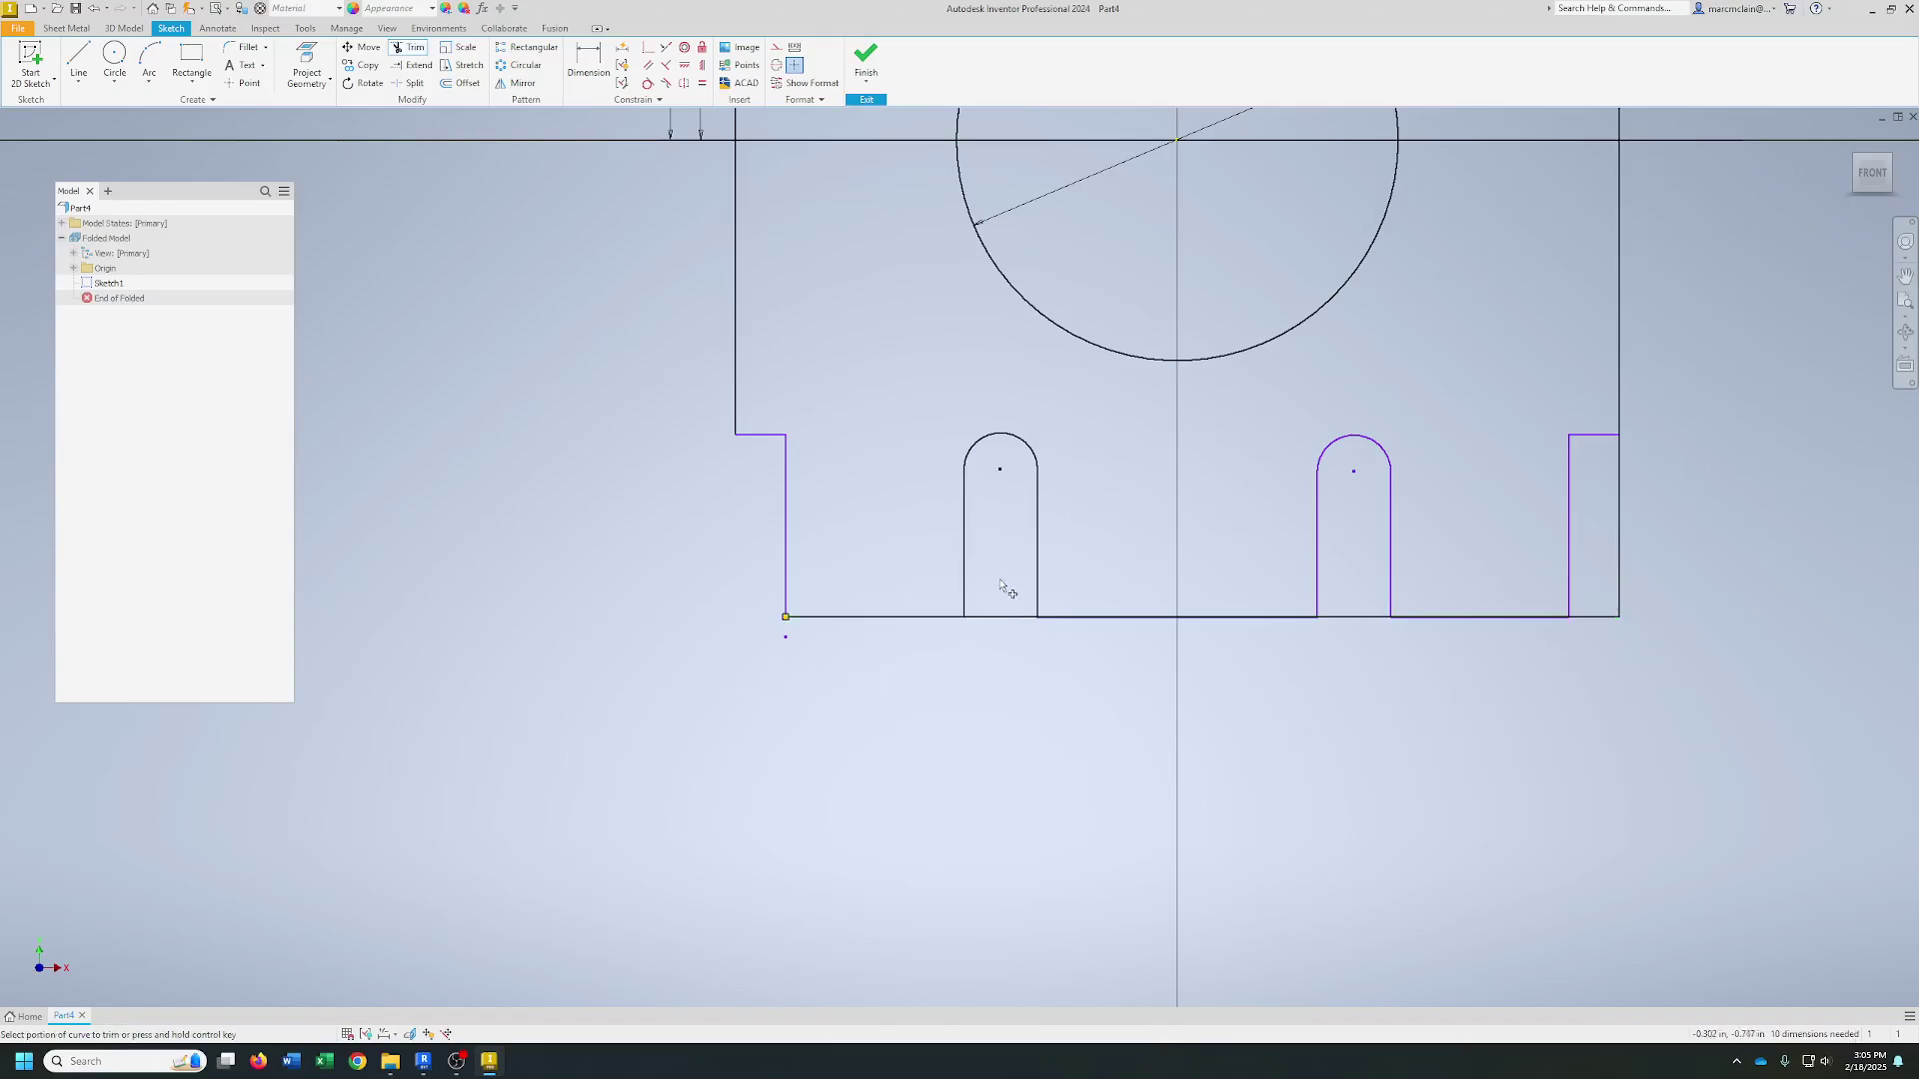
click(1000, 617)
click(1353, 617)
click(1611, 619)
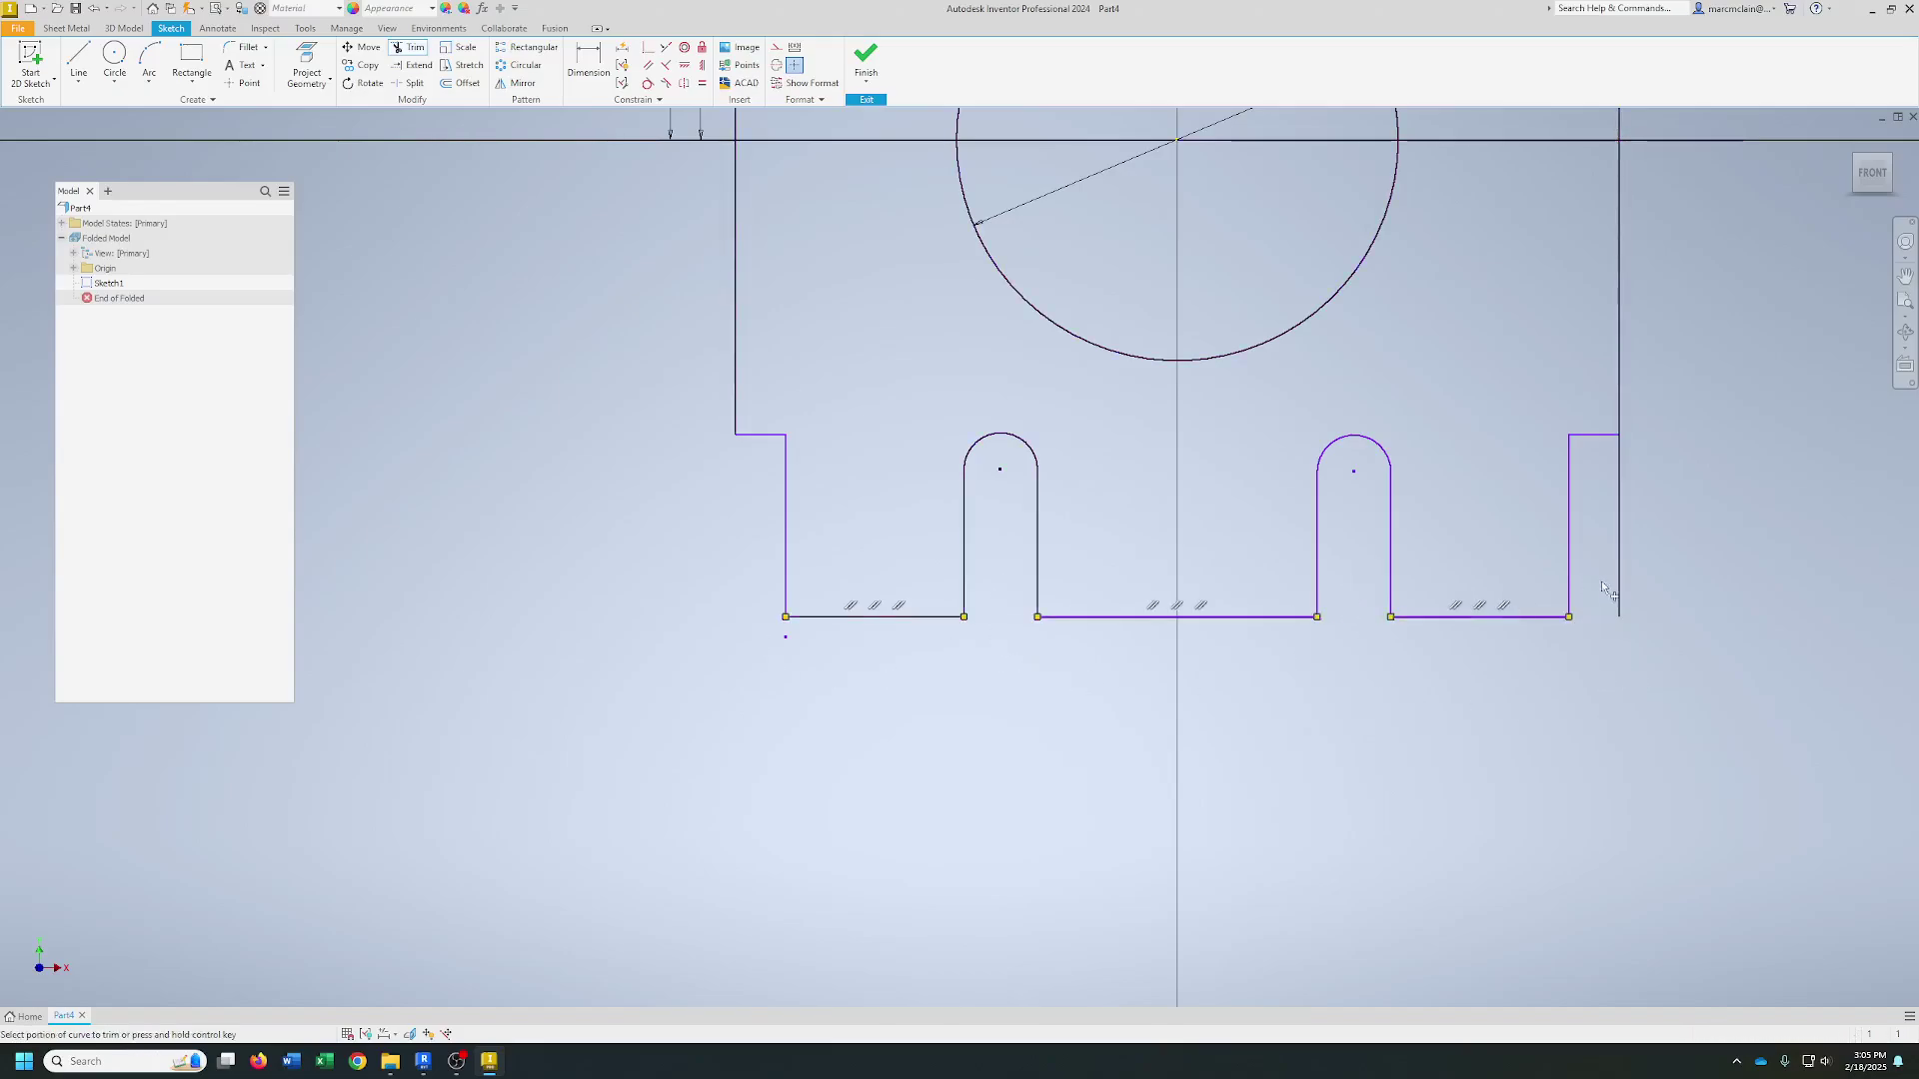
click(1619, 579)
- Add a driven overall height dimension between the bottom-left and top-left edges of the profile
click(588, 62)
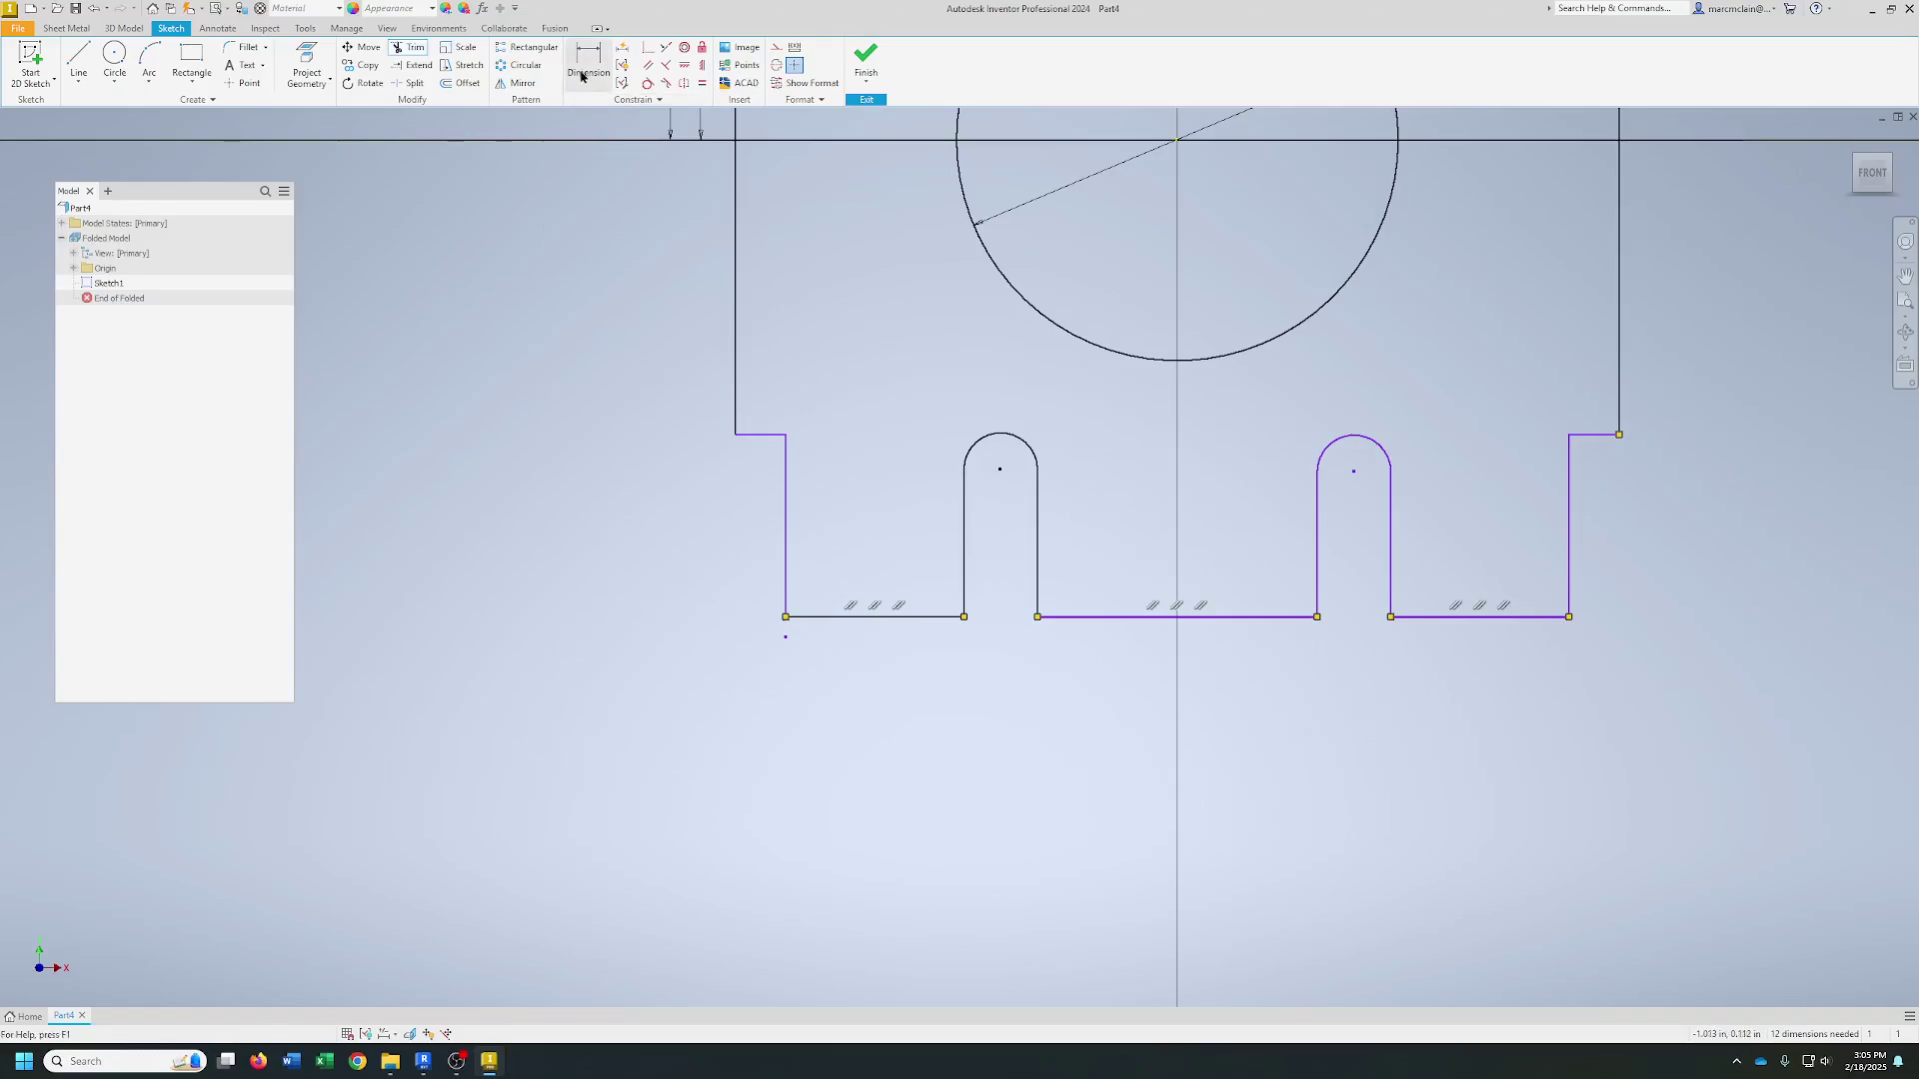
click(815, 617)
scroll(811, 603, down, 5)
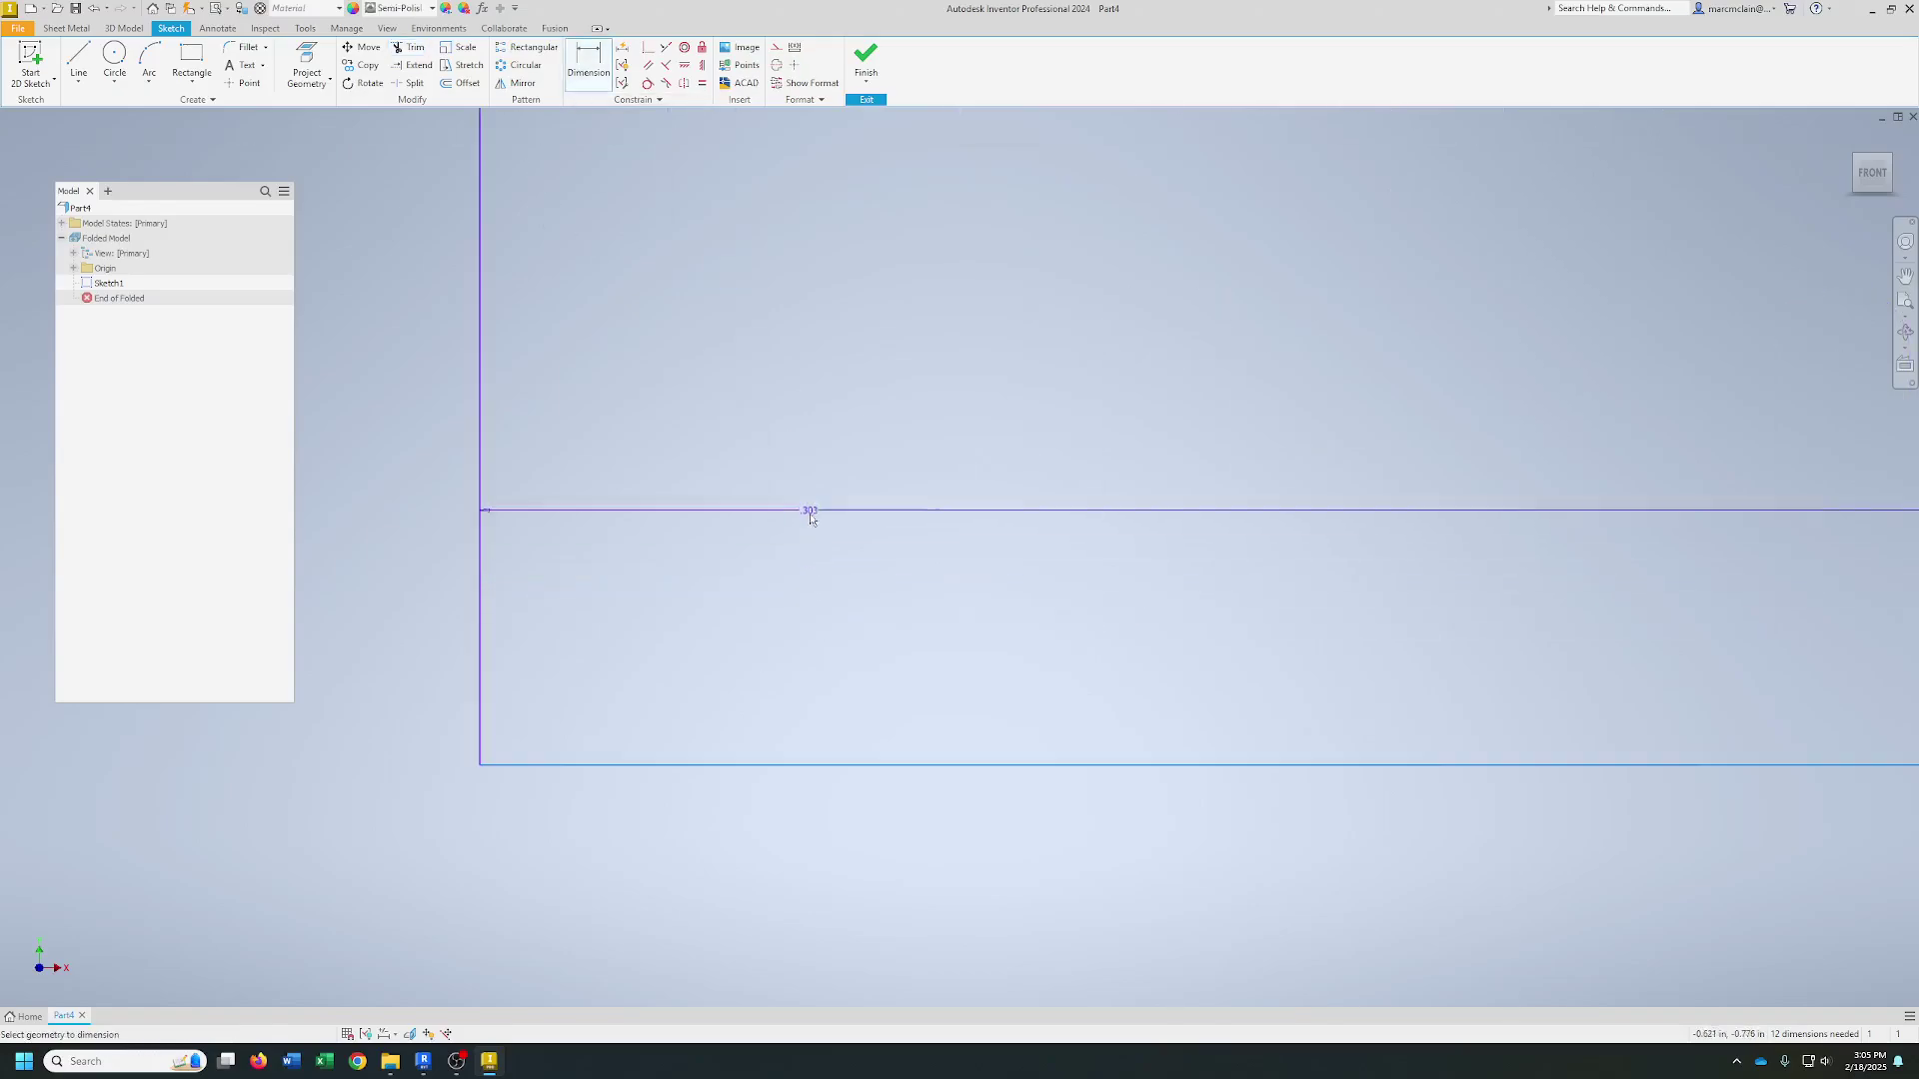
scroll(813, 544, up, 6)
middle_drag(809, 491, 817, 698)
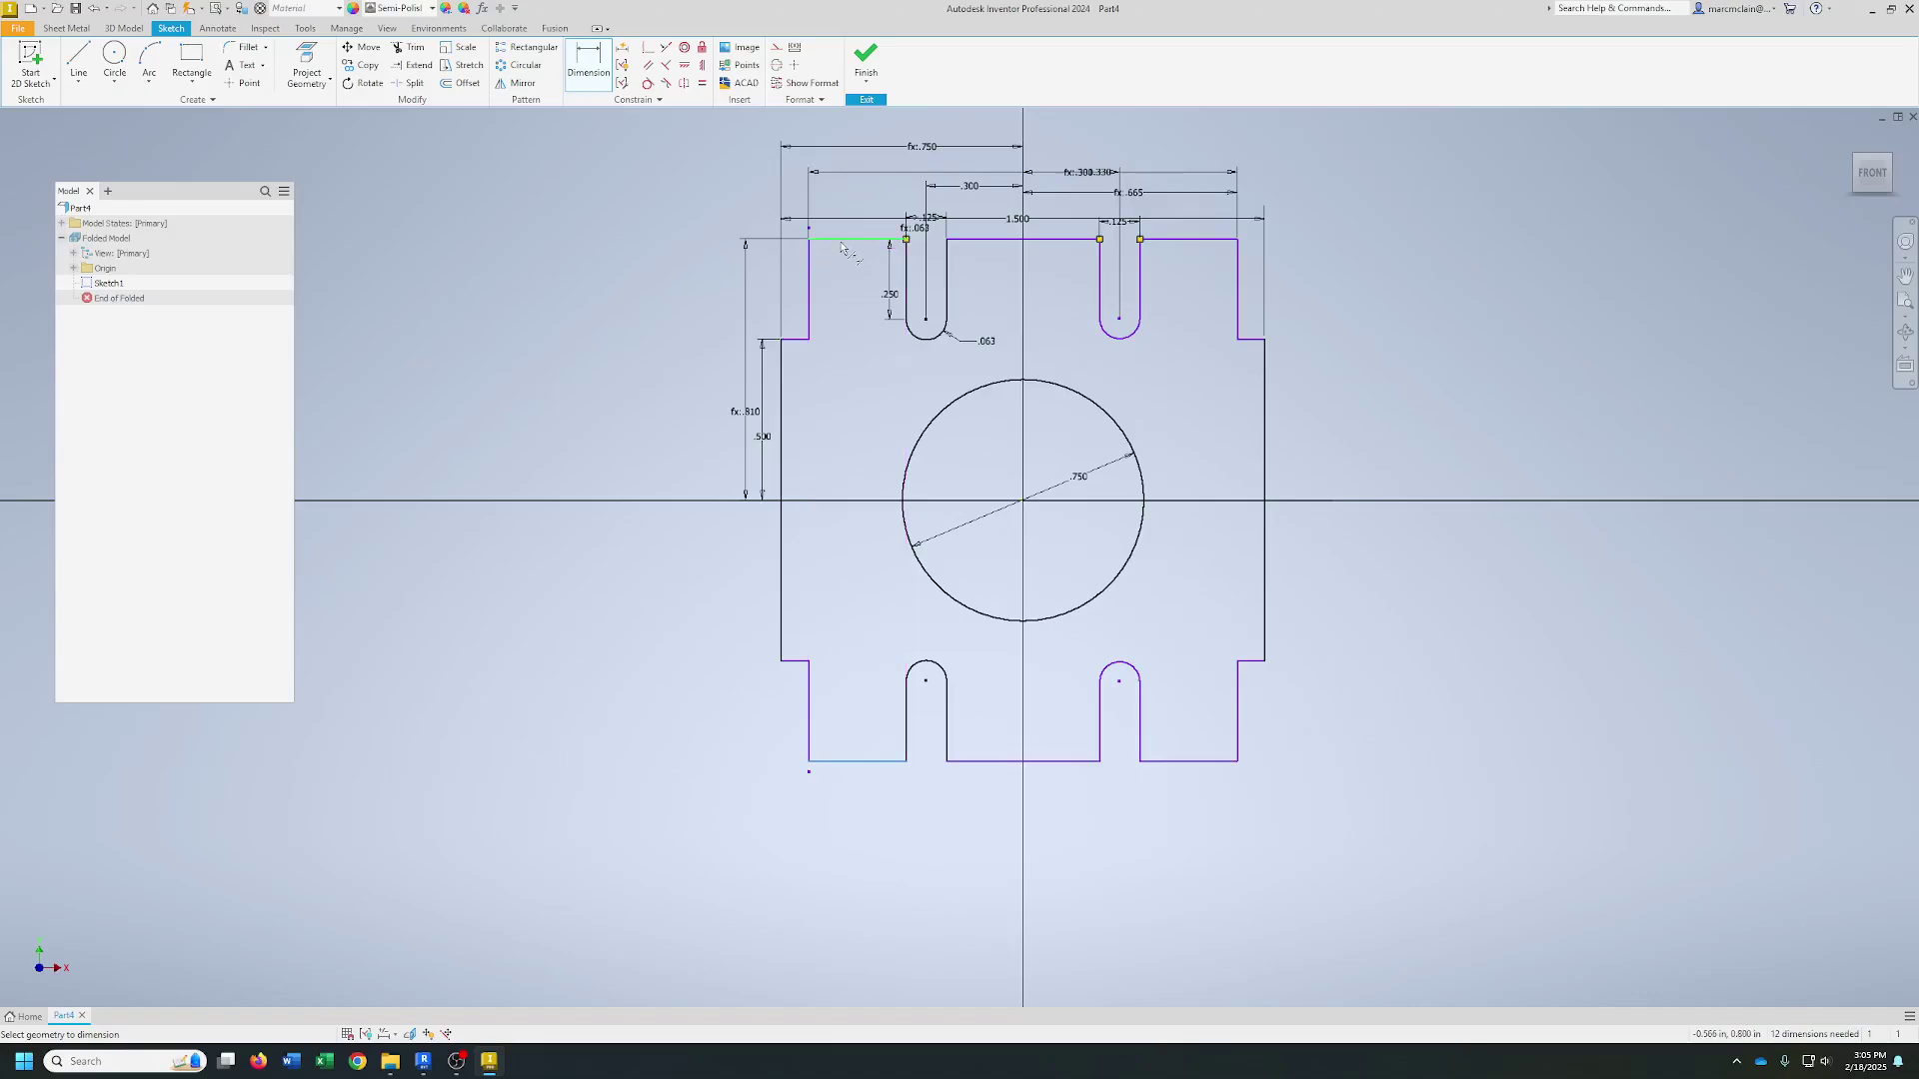
click(870, 225)
click(723, 351)
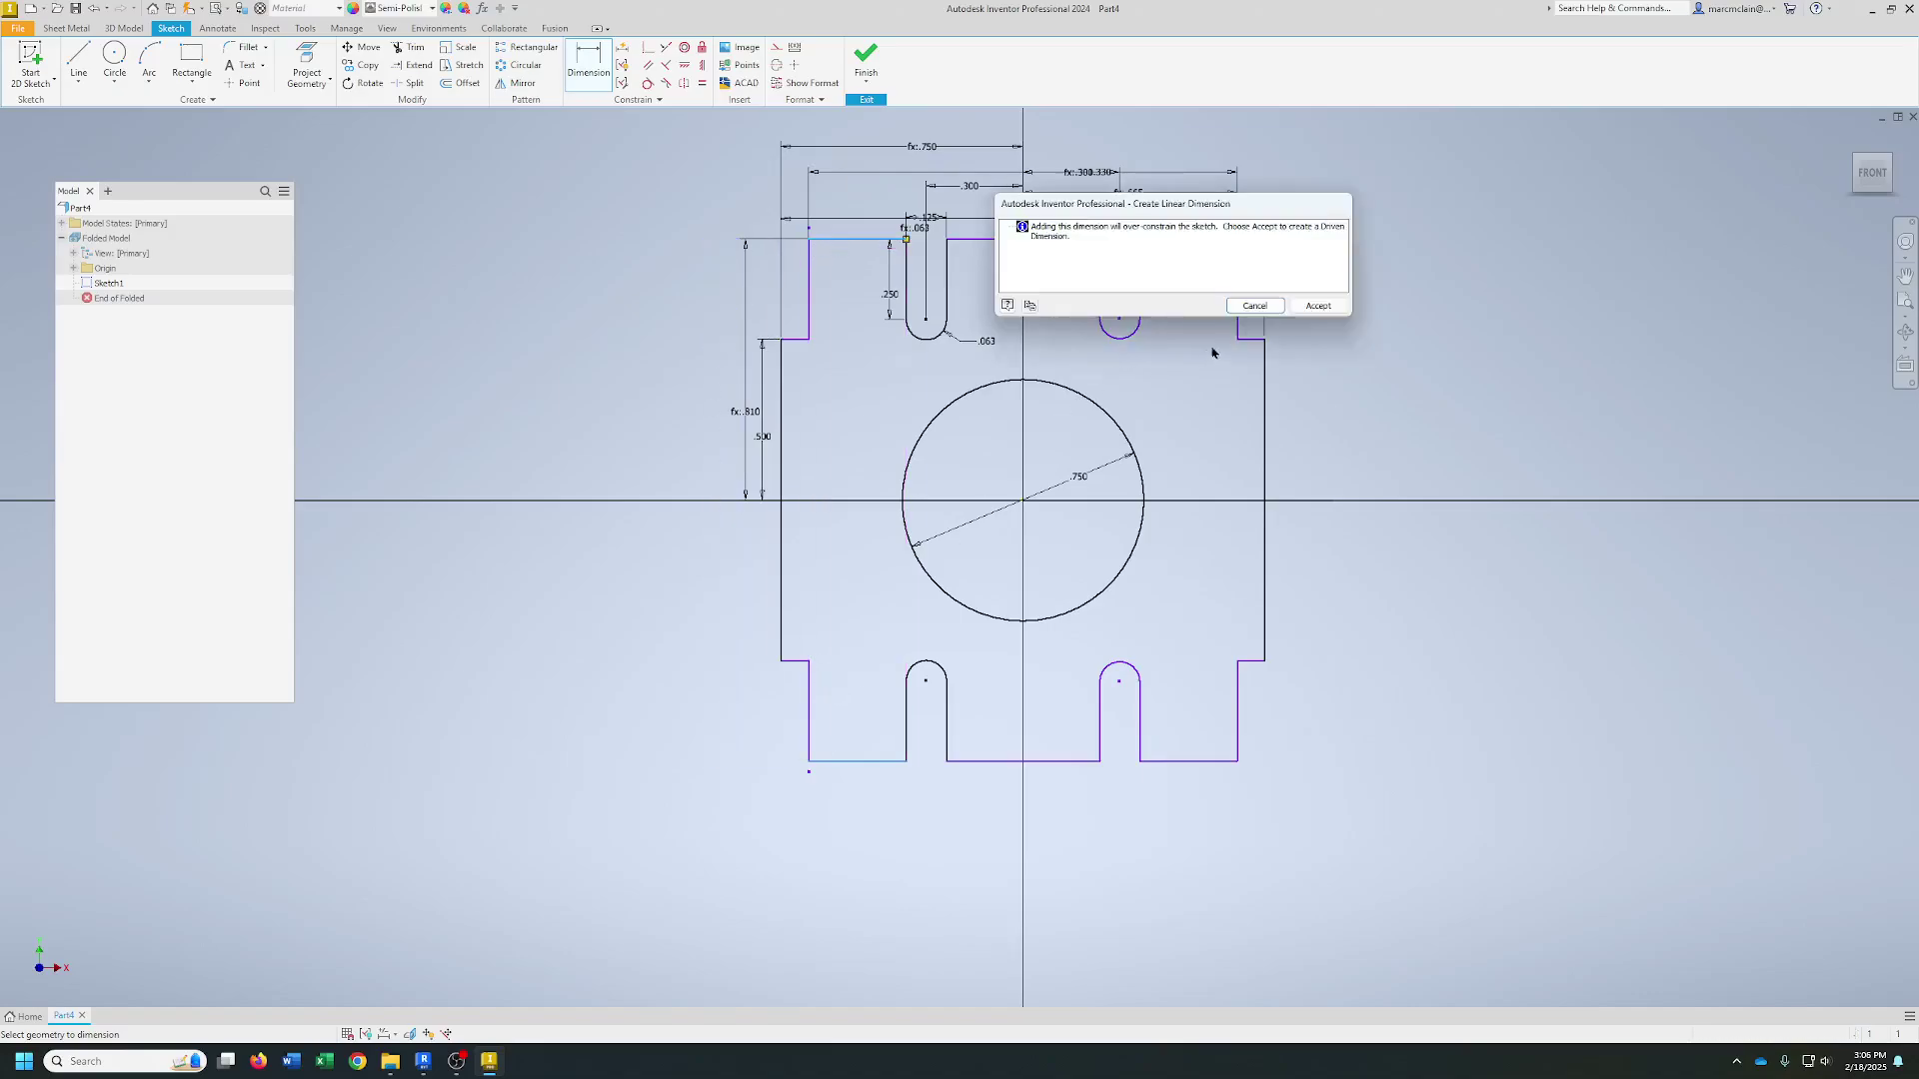
click(1318, 305)
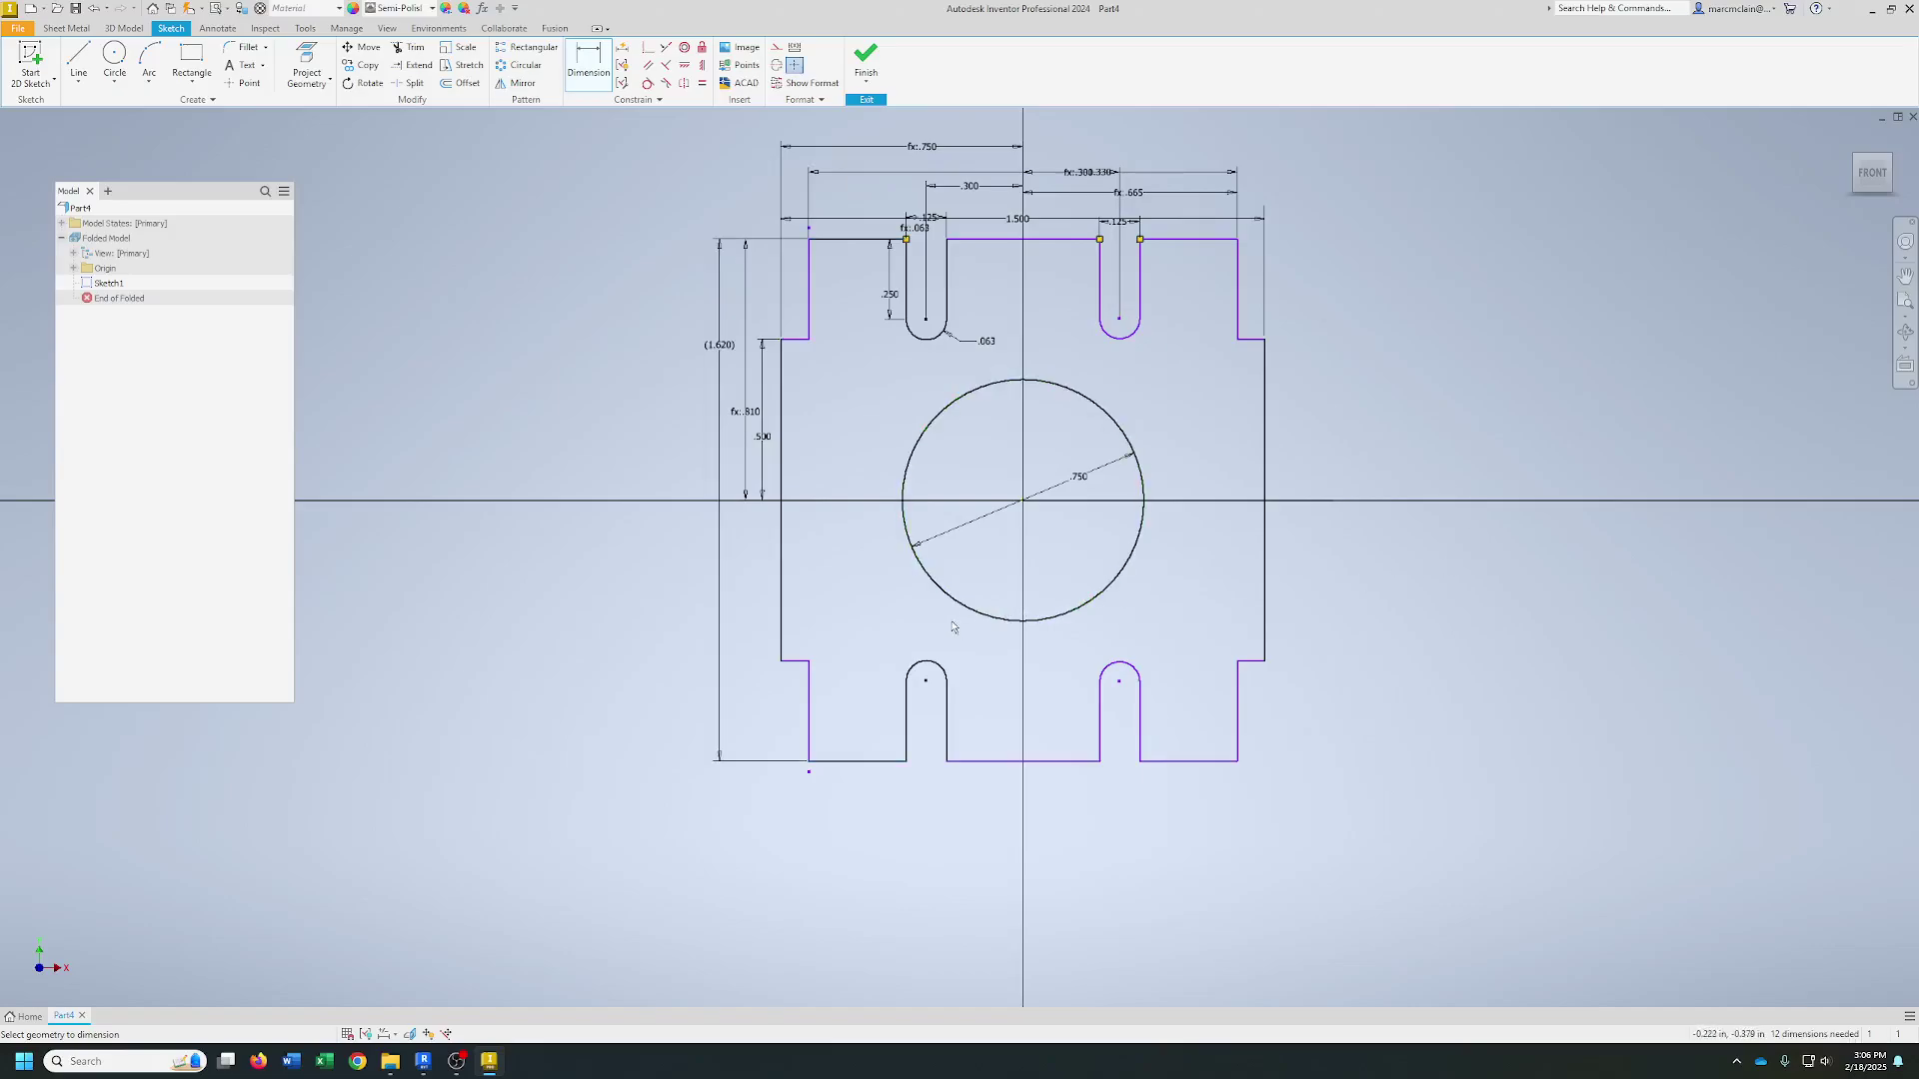
- Dimension the length of the profile's left side between the upper and lower corner notches
click(781, 586)
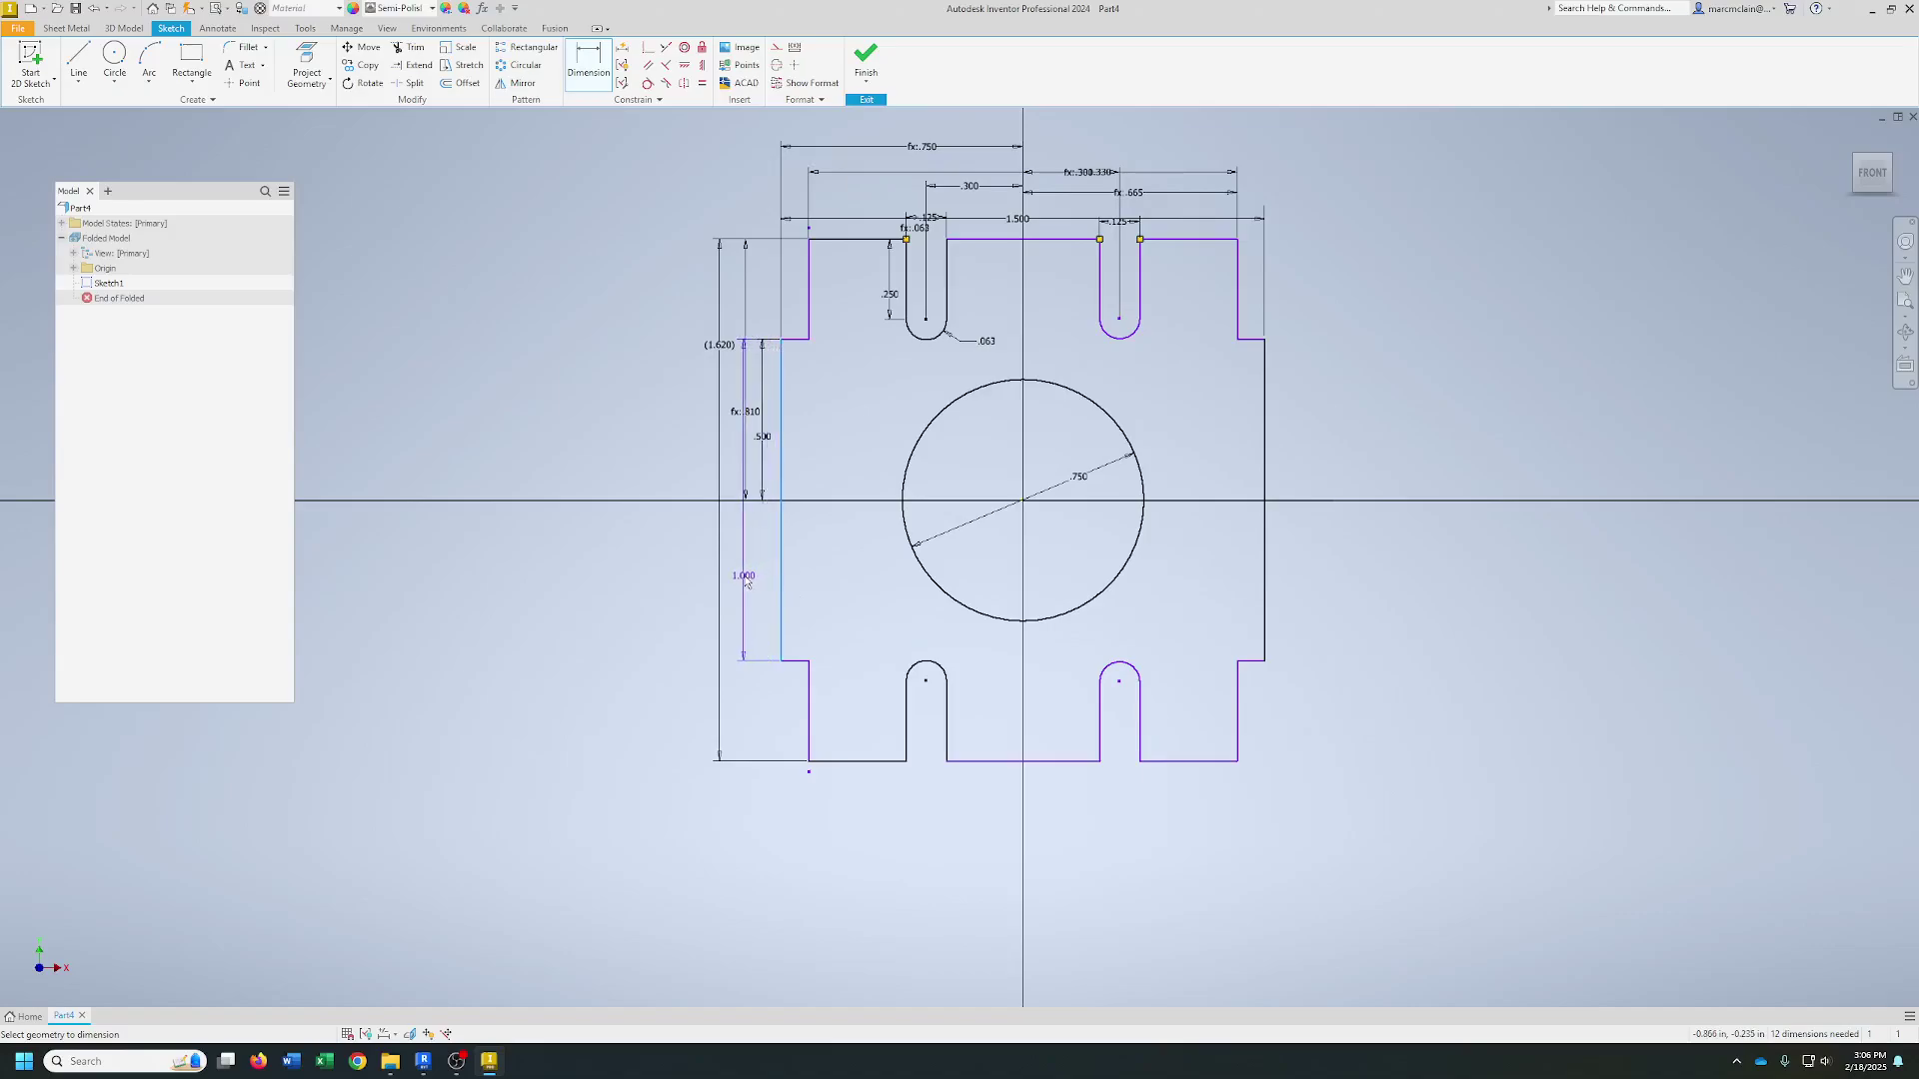
click(734, 576)
click(789, 628)
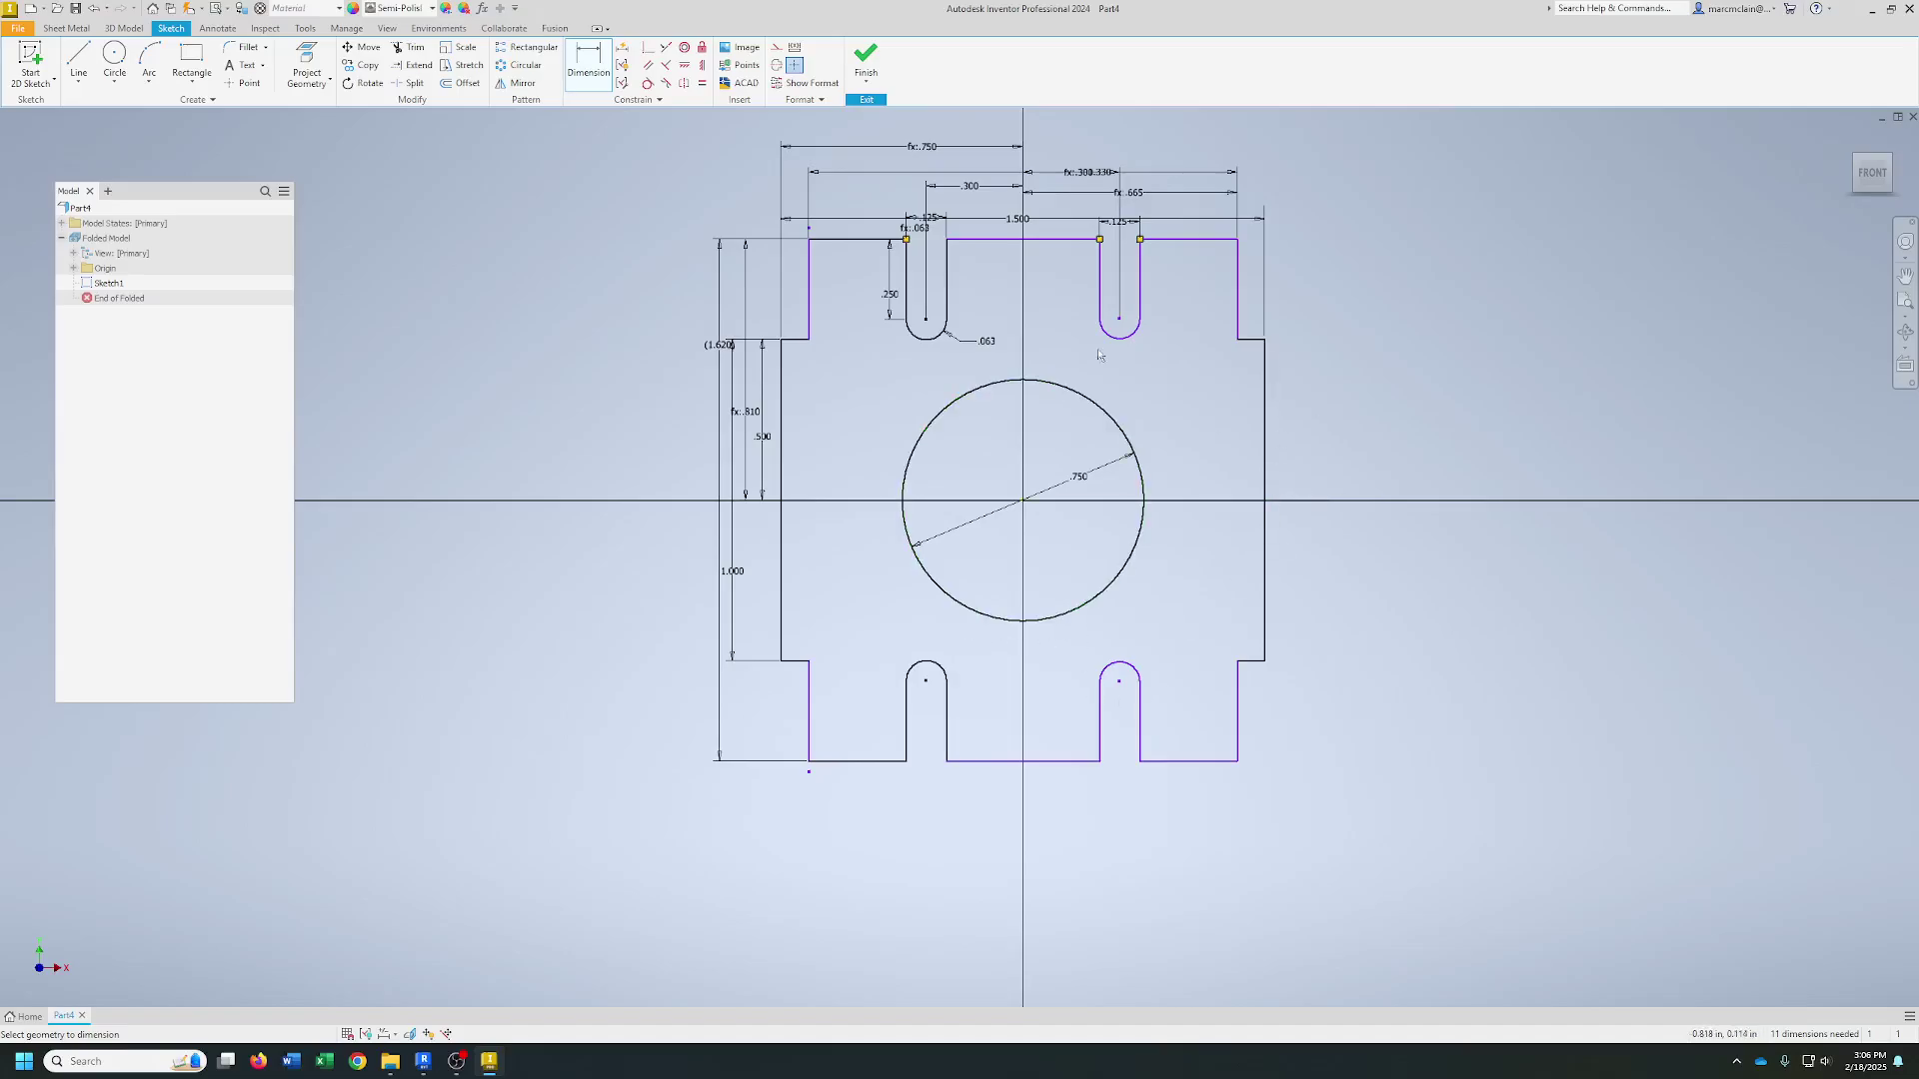
- Finish the sketch and create a sheet metal face from the notched profile
click(865, 60)
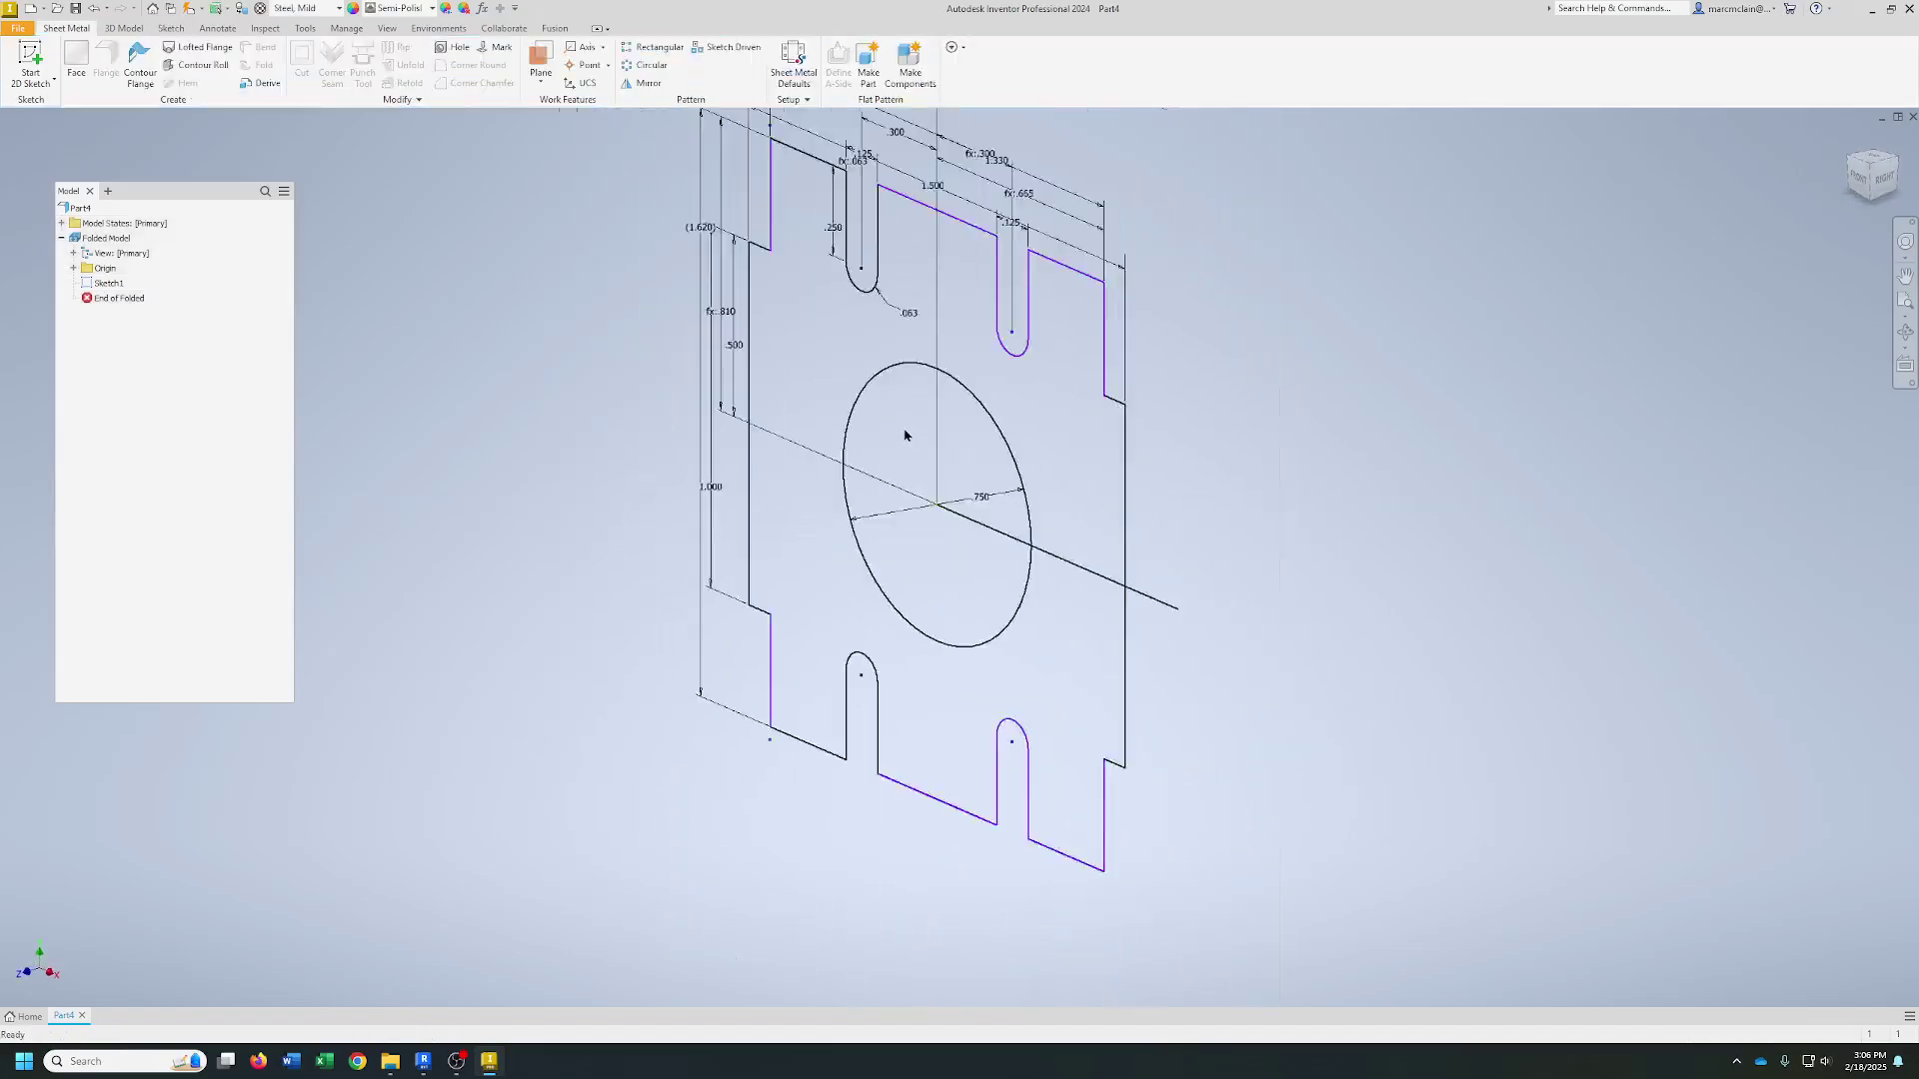
scroll(904, 435, down, 3)
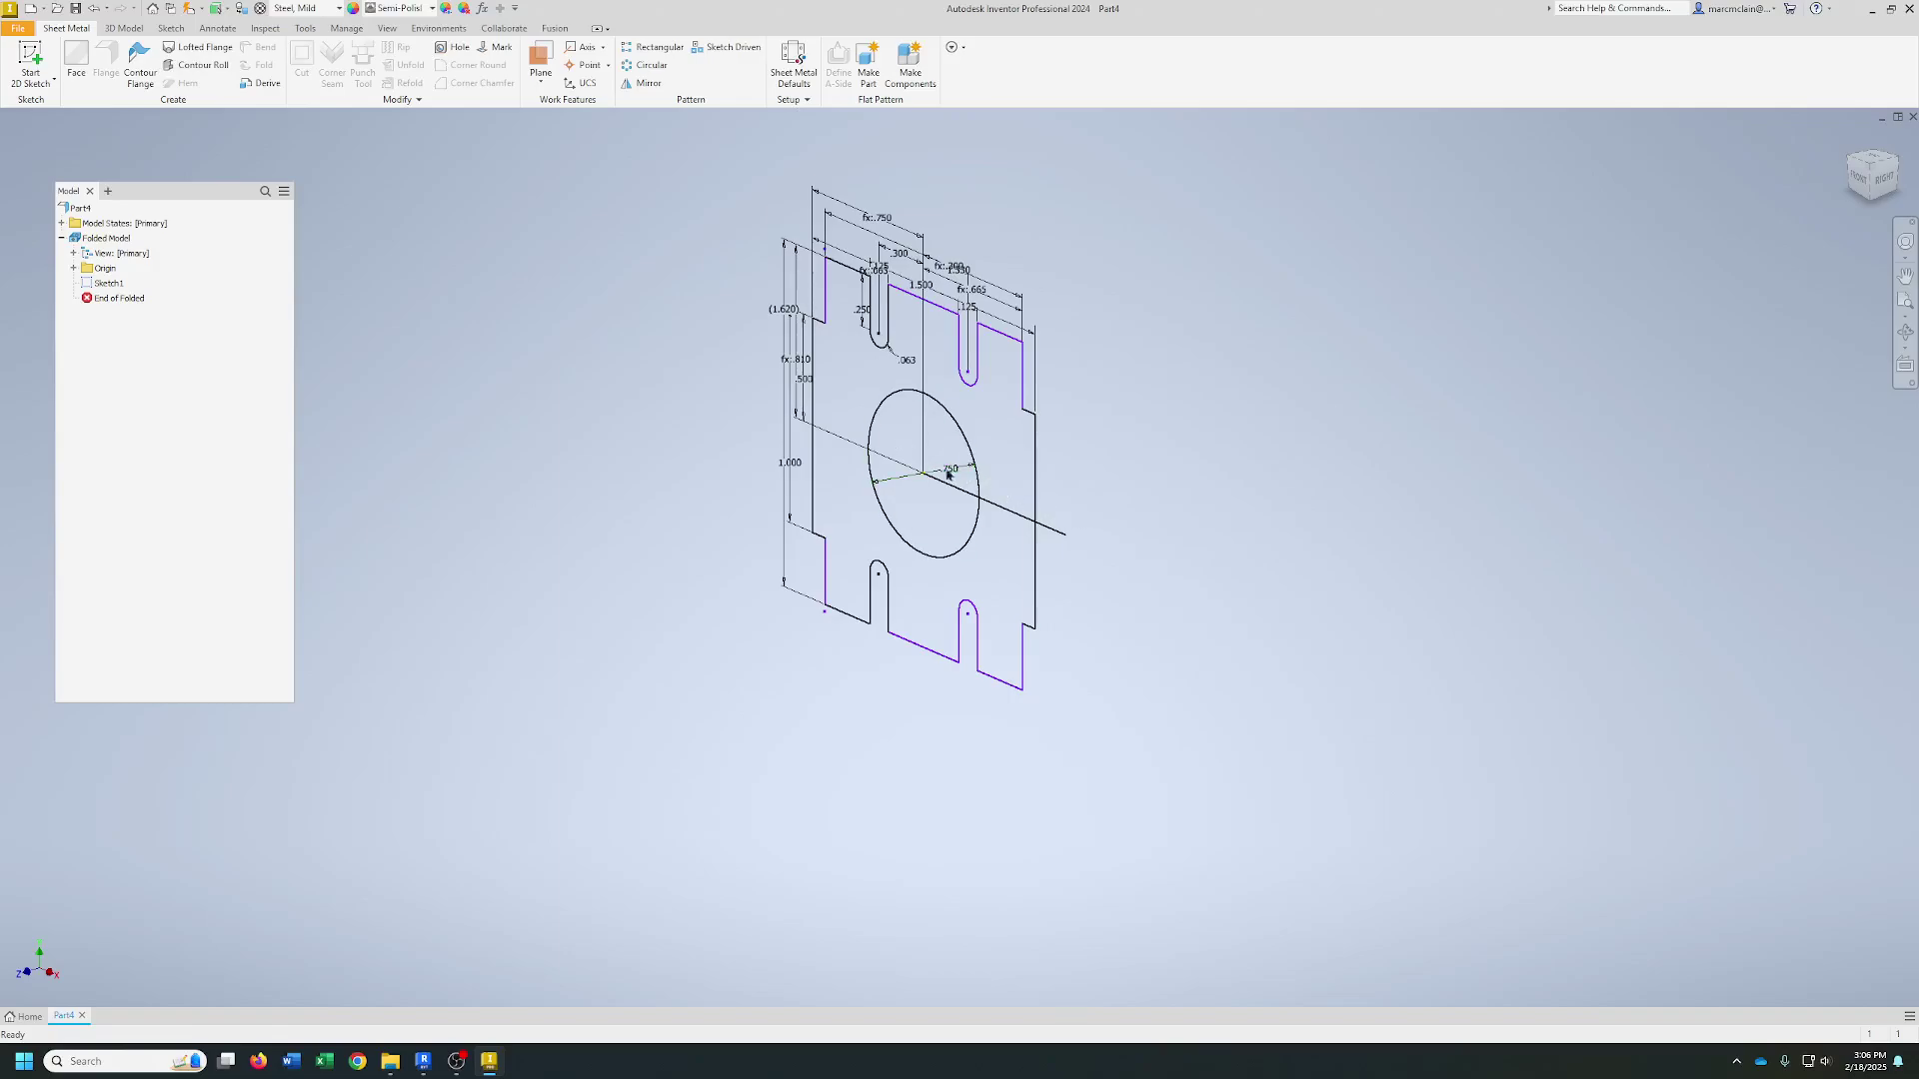
click(76, 59)
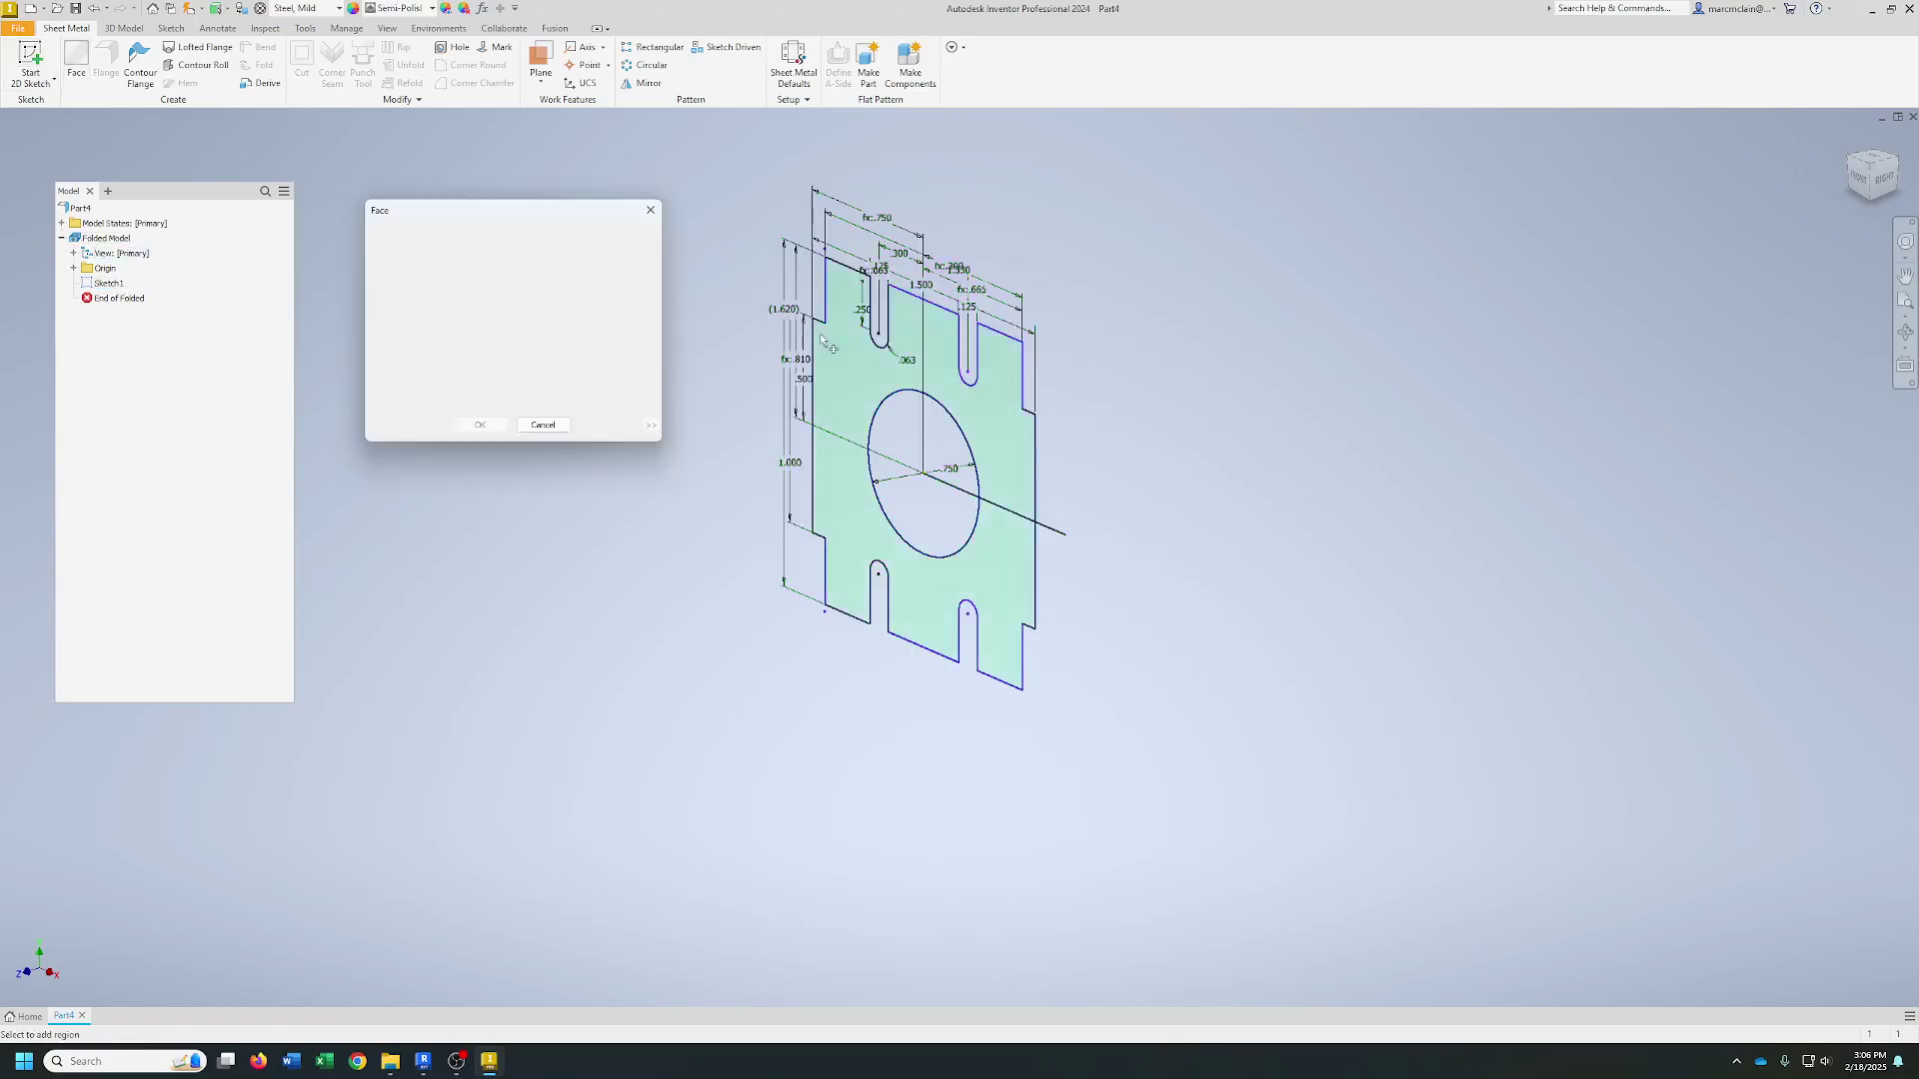
click(482, 424)
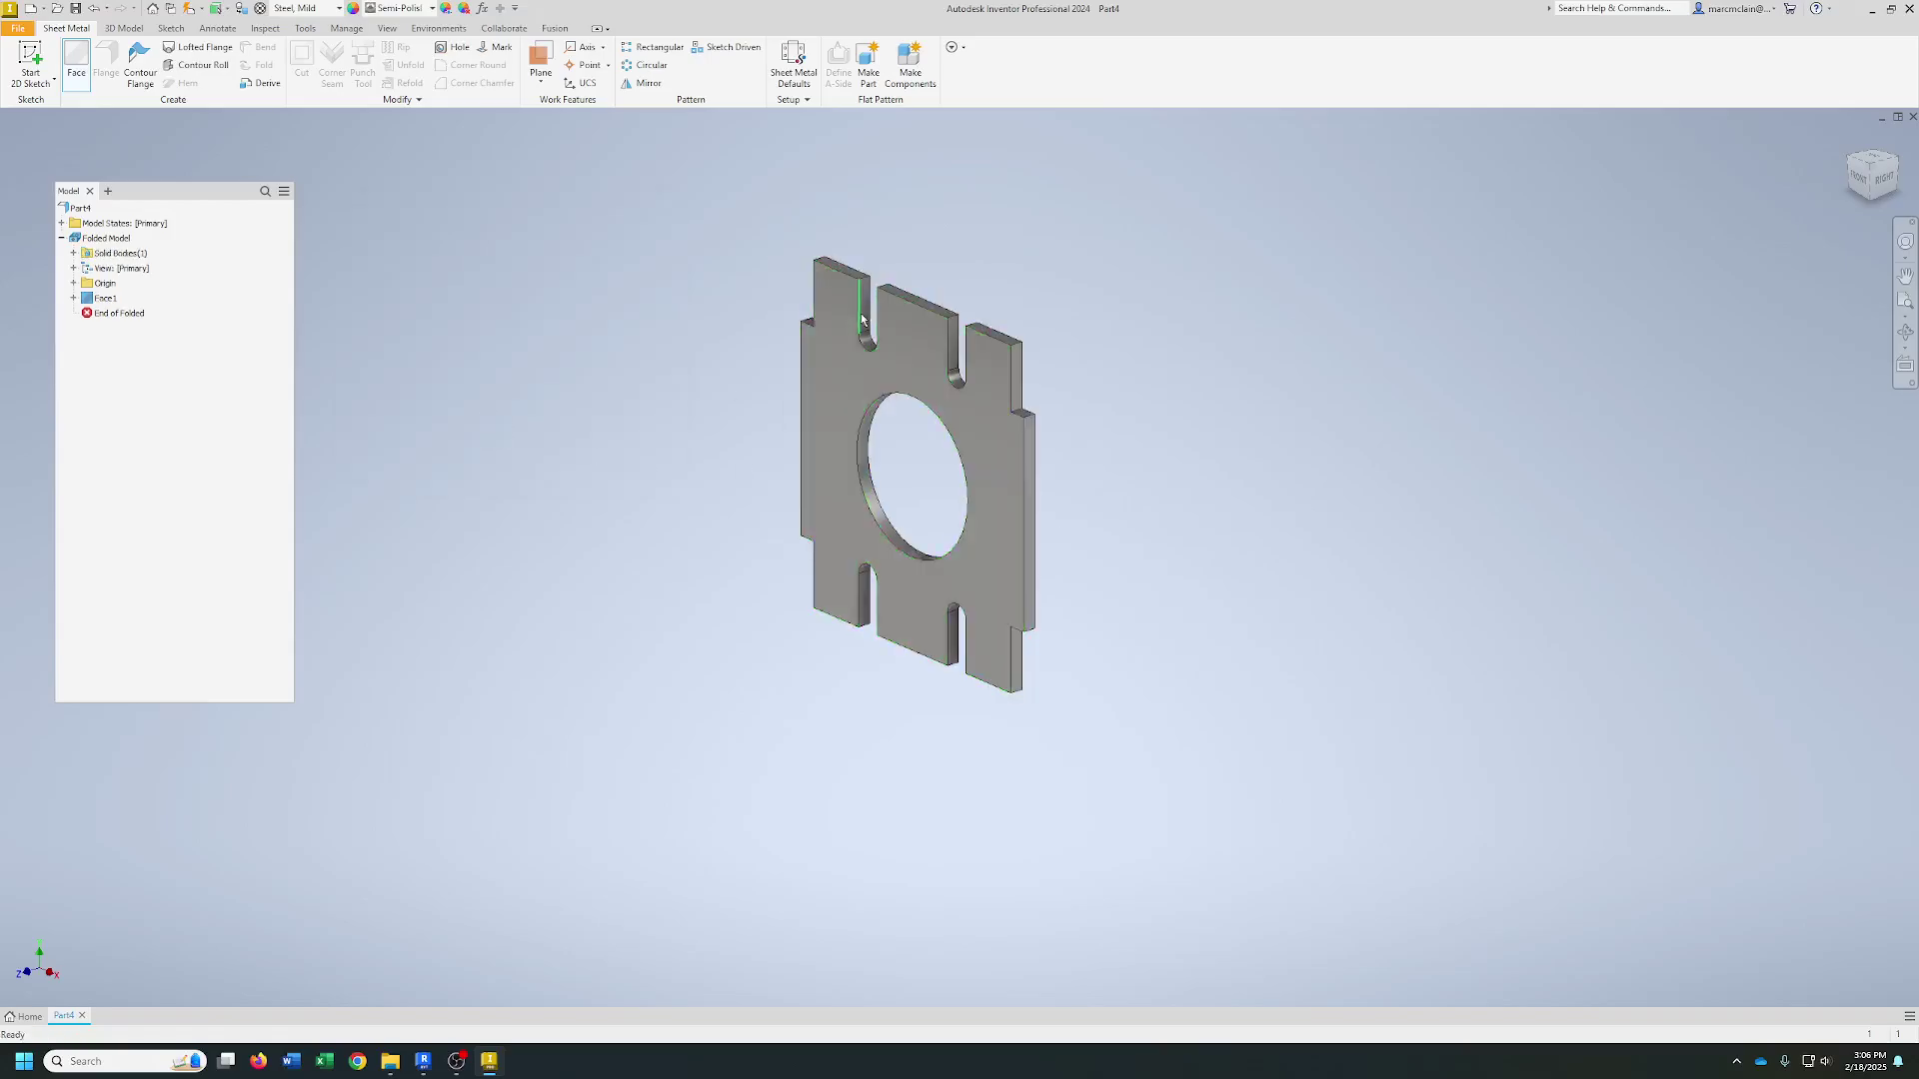
- Measure the plate's thickness along the short edge at its upper-right corner
scroll(862, 318, up, 5)
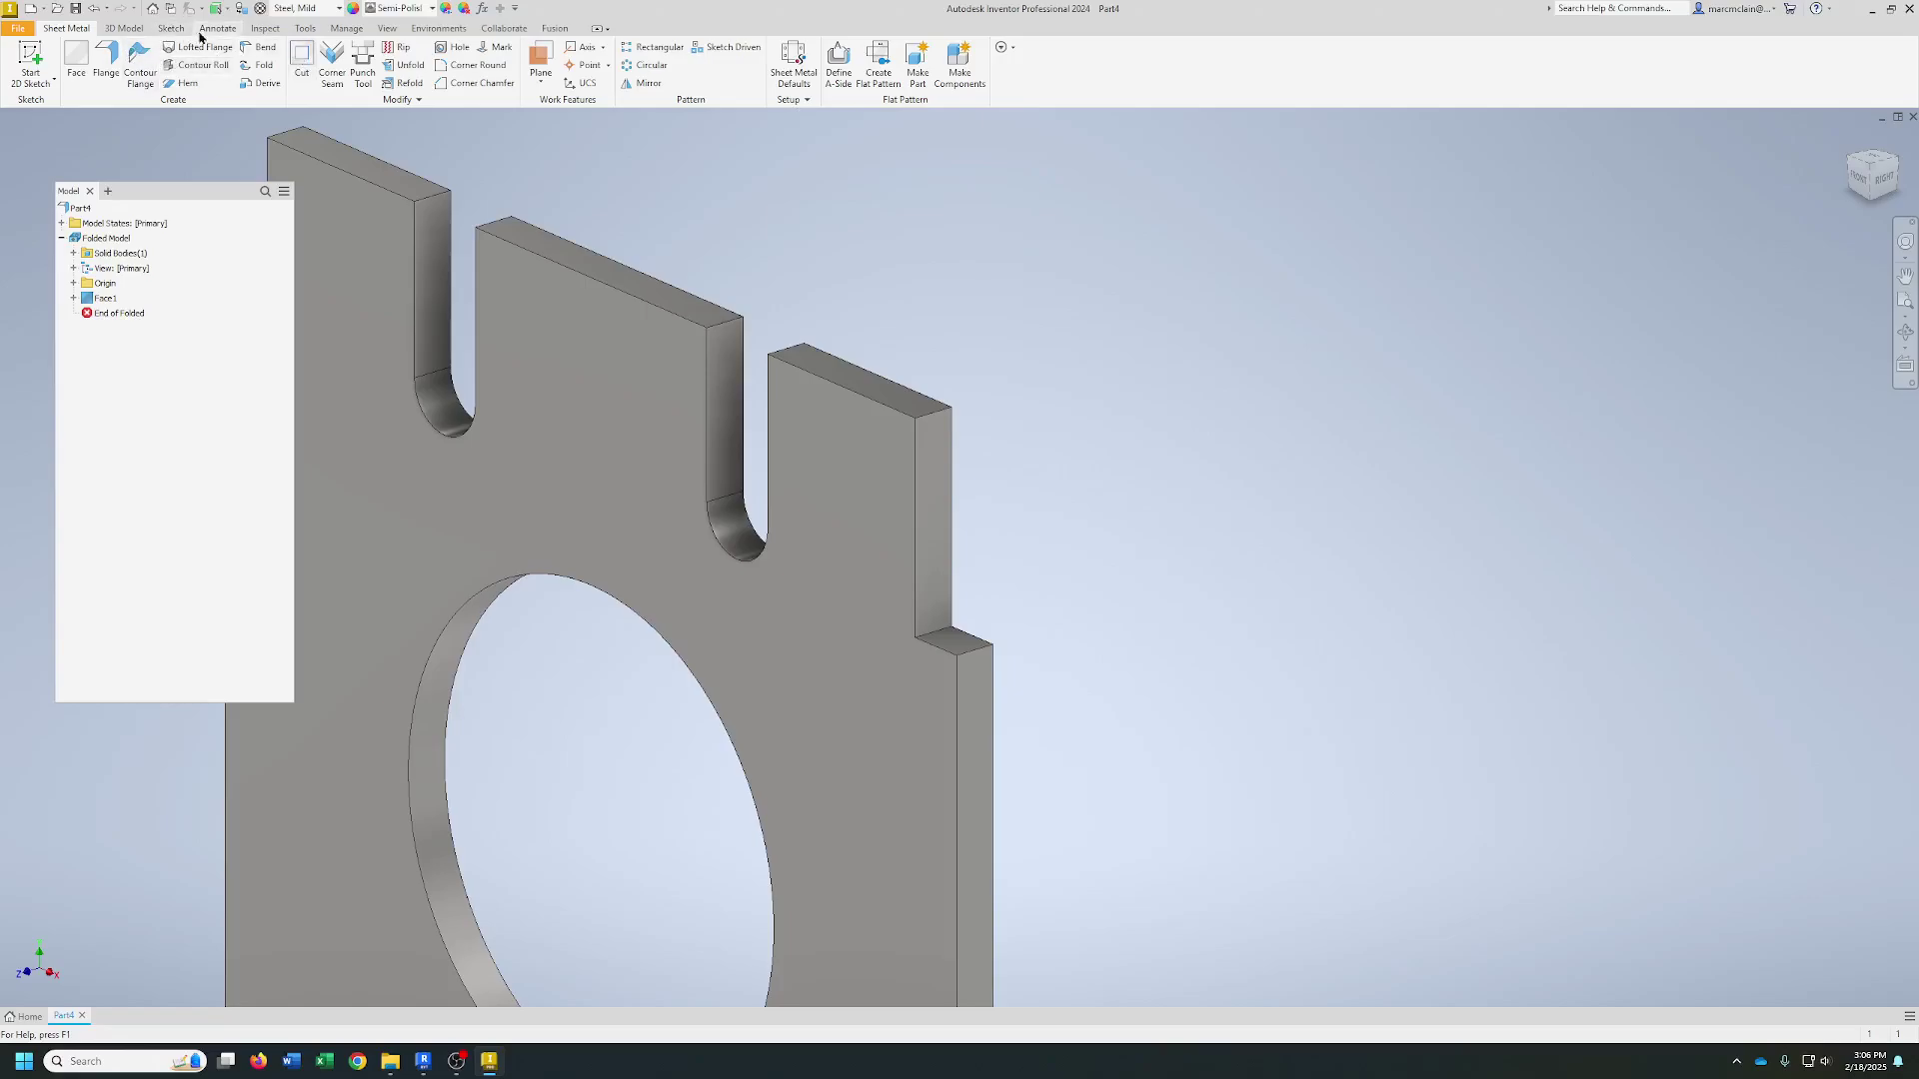
click(265, 28)
click(22, 60)
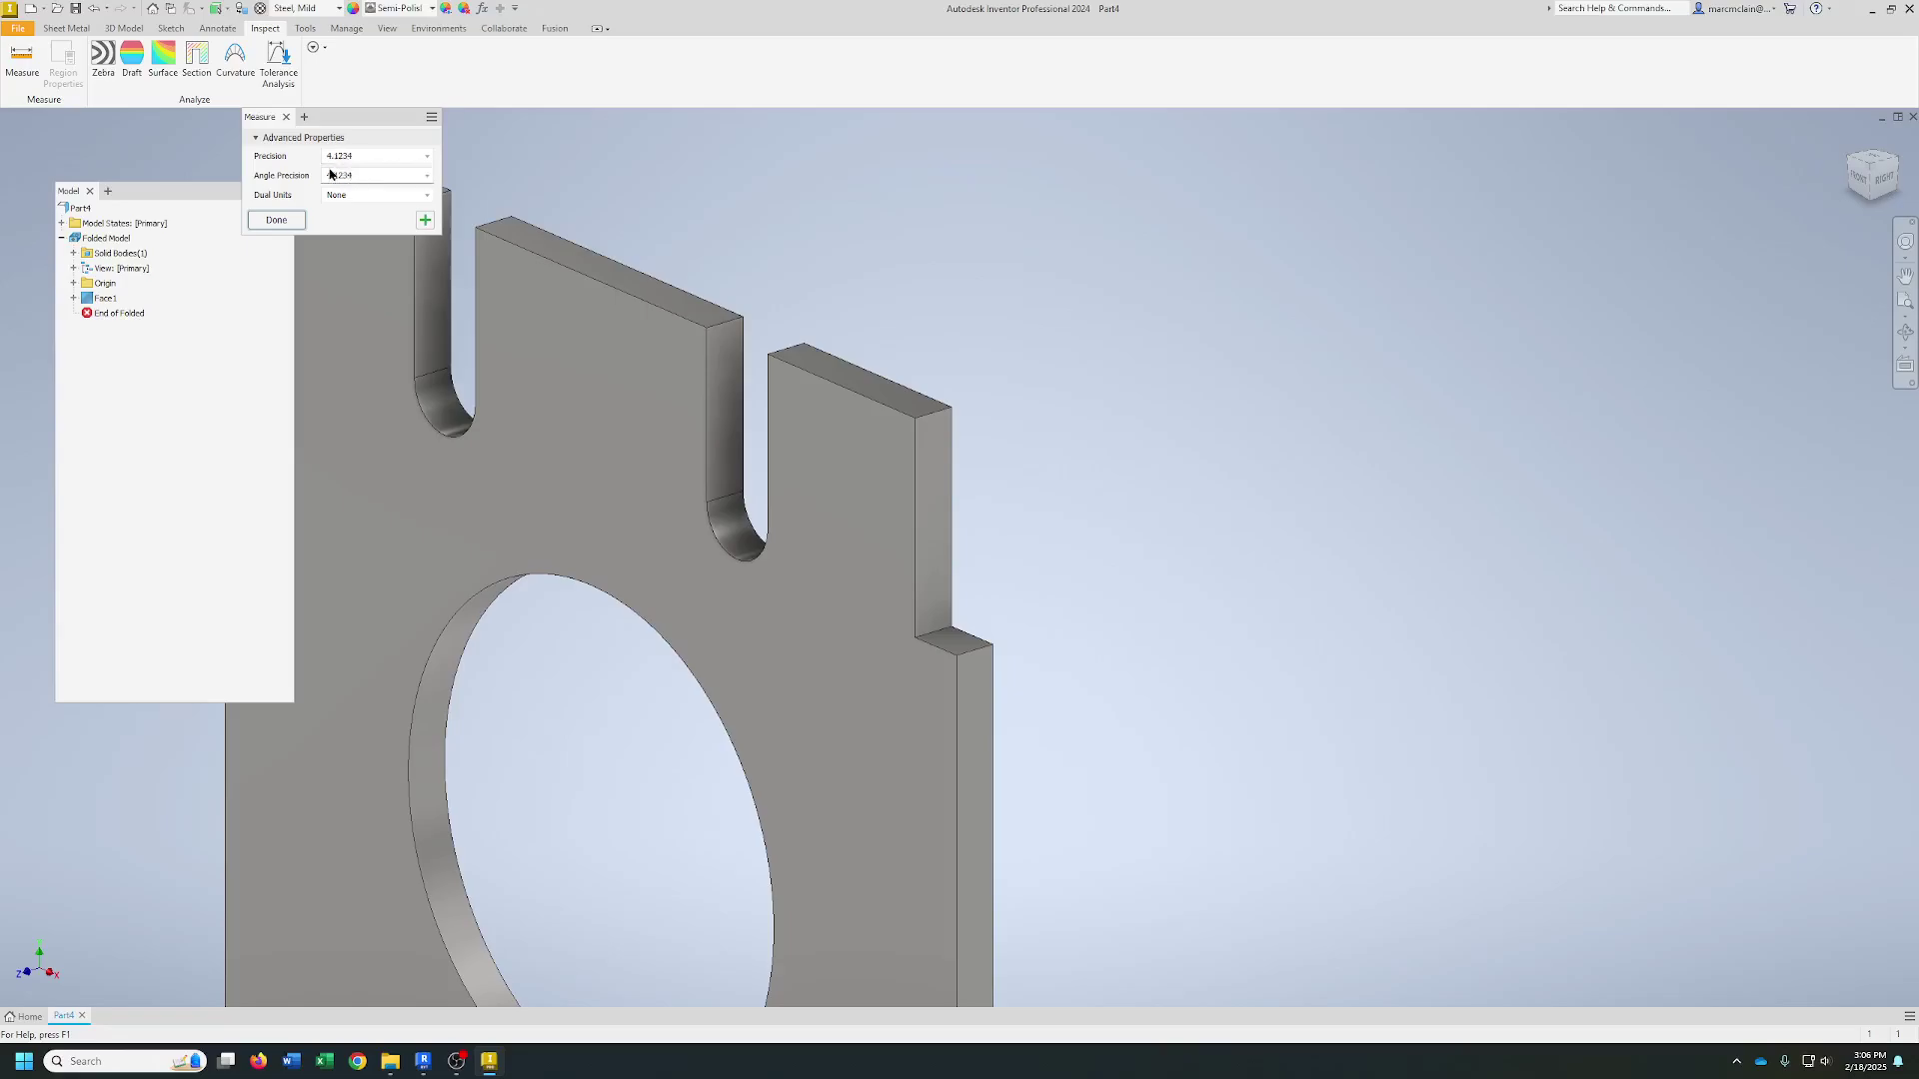
click(934, 415)
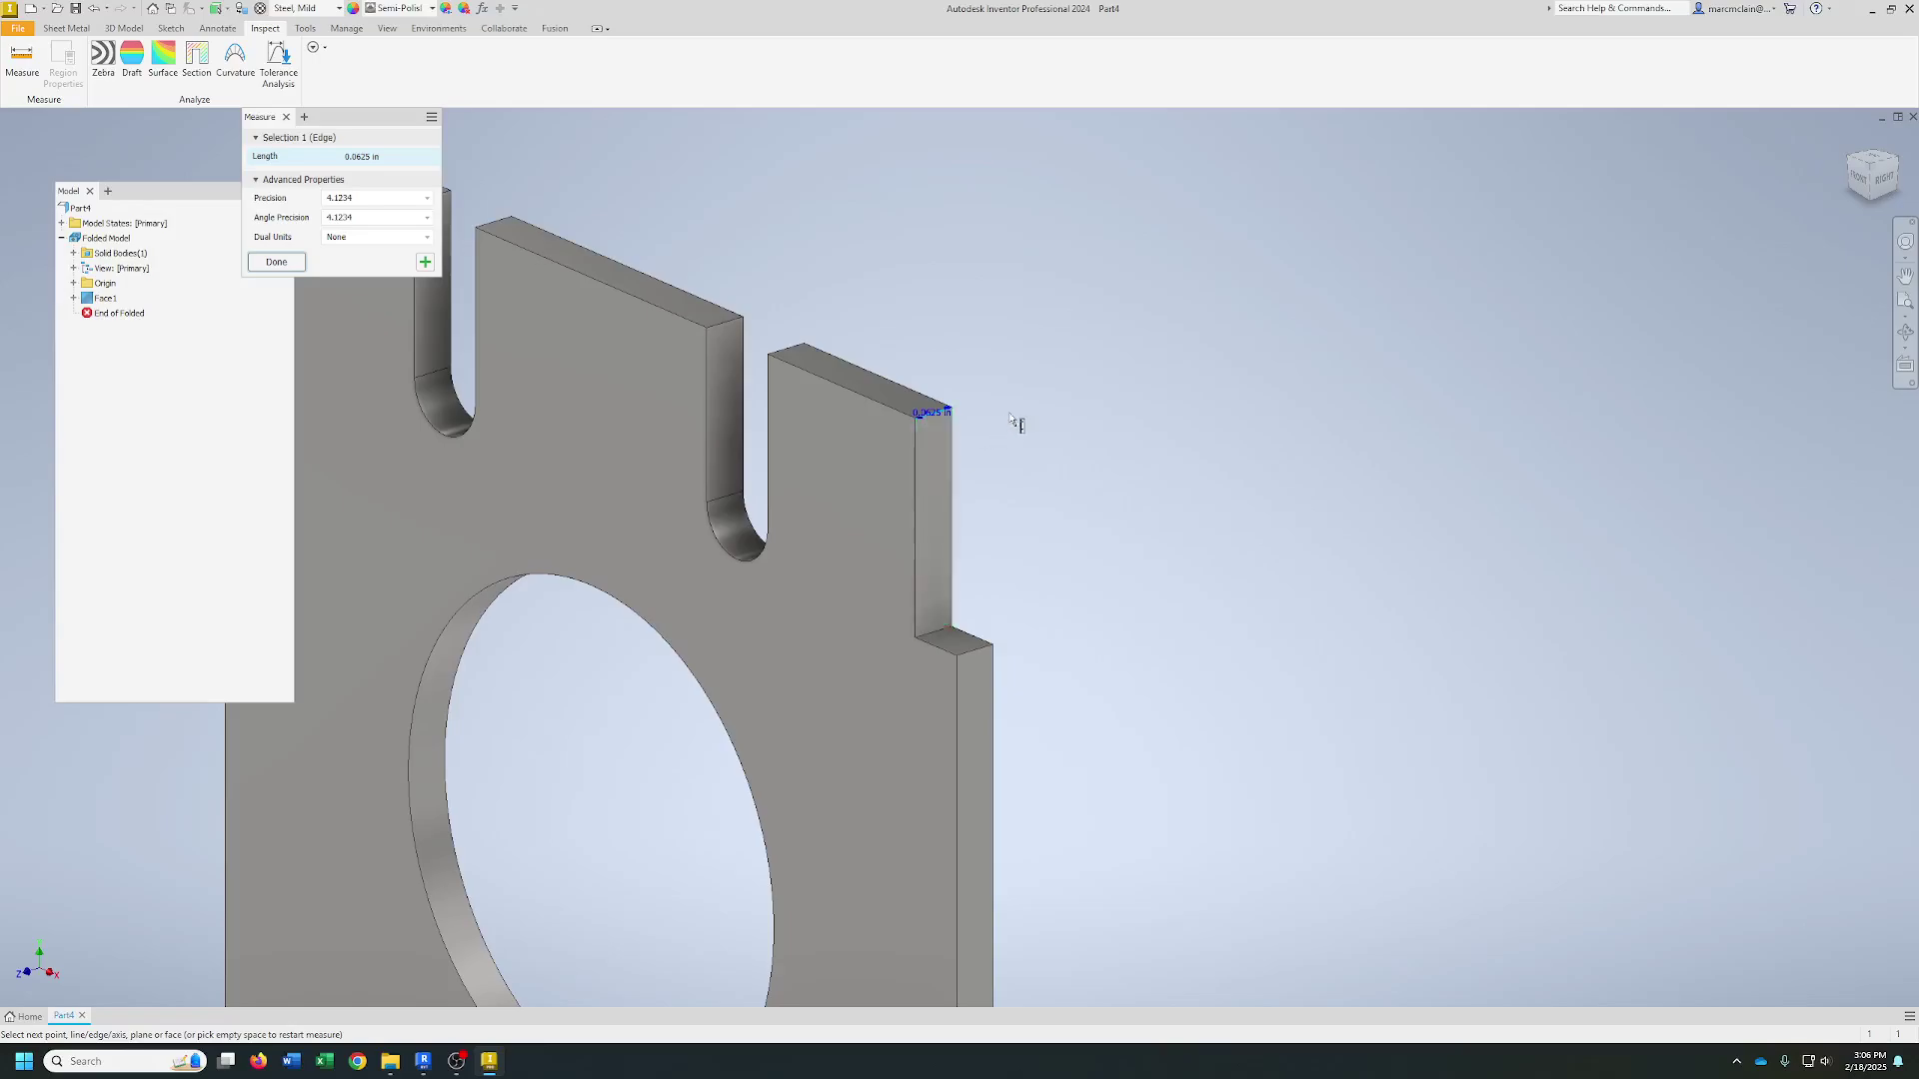
click(290, 261)
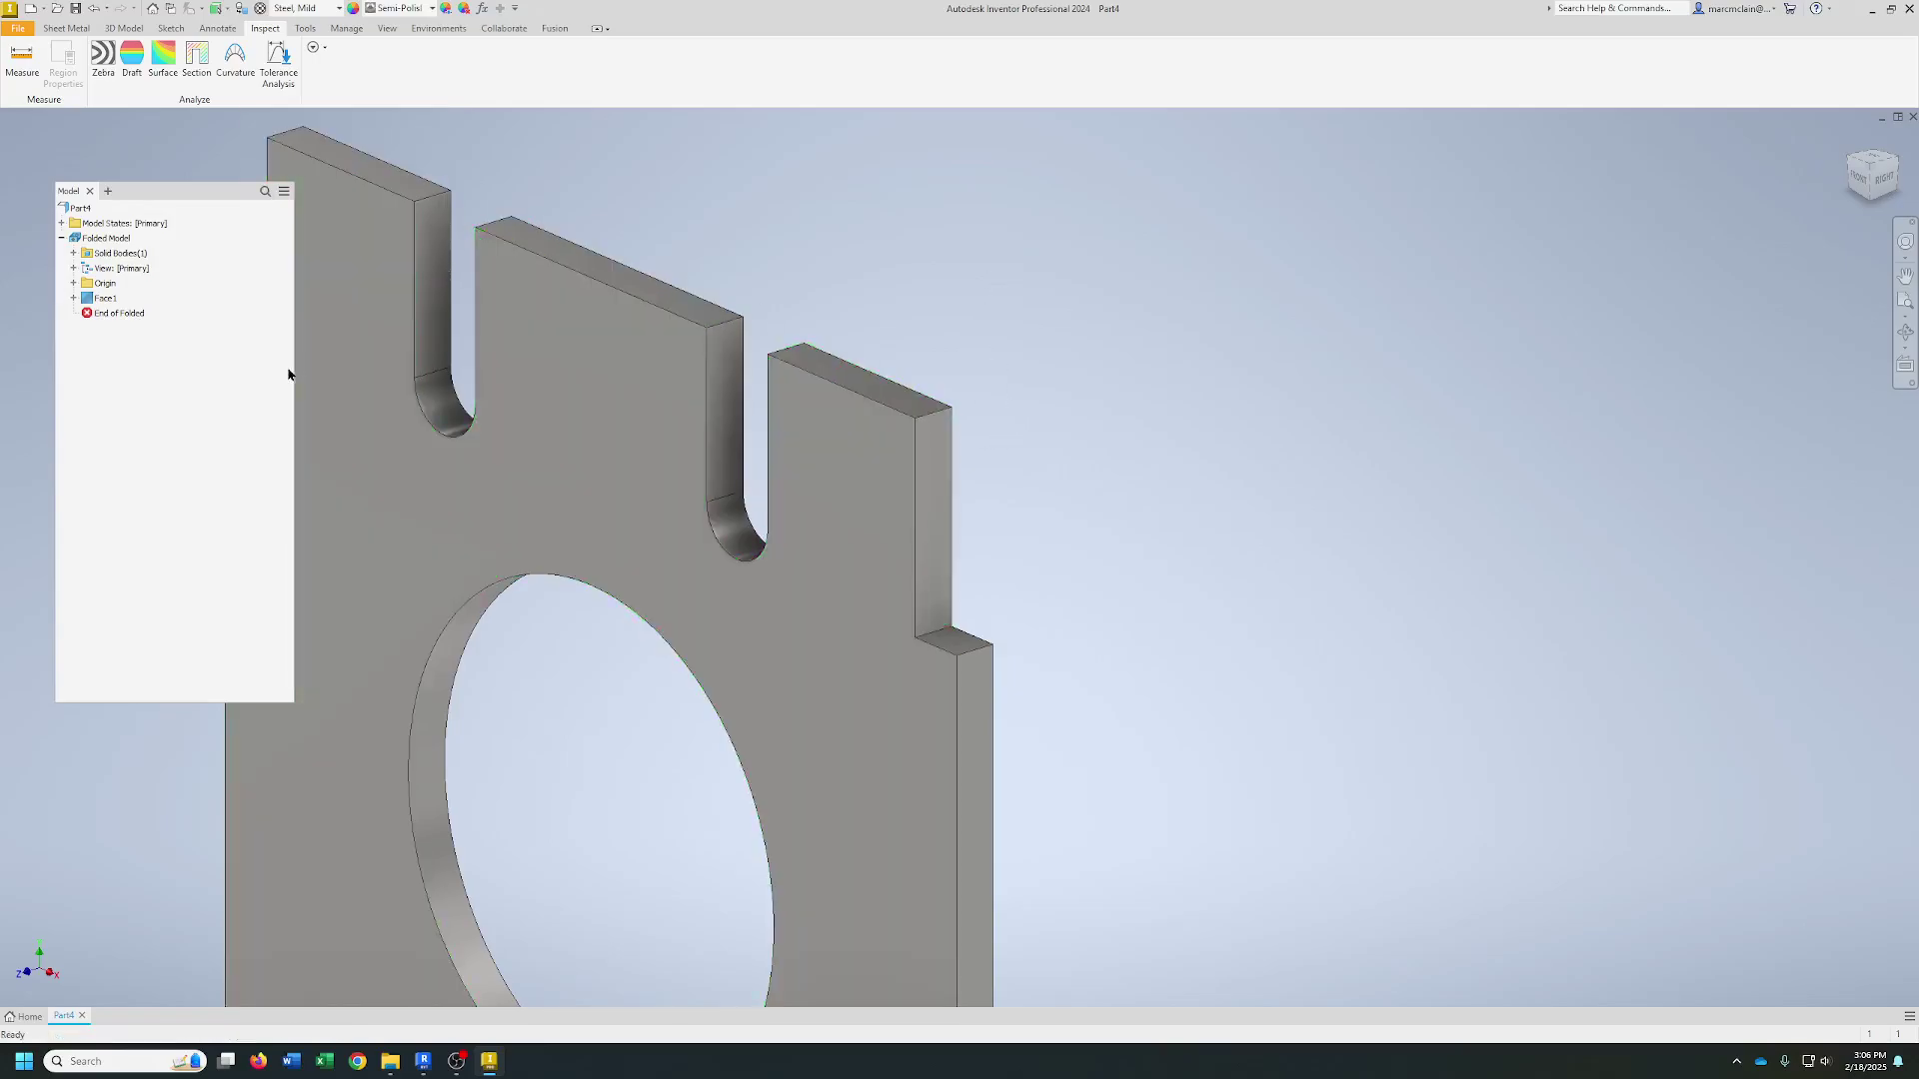
- Examine the notched plate from its back side
scroll(652, 428, down, 5)
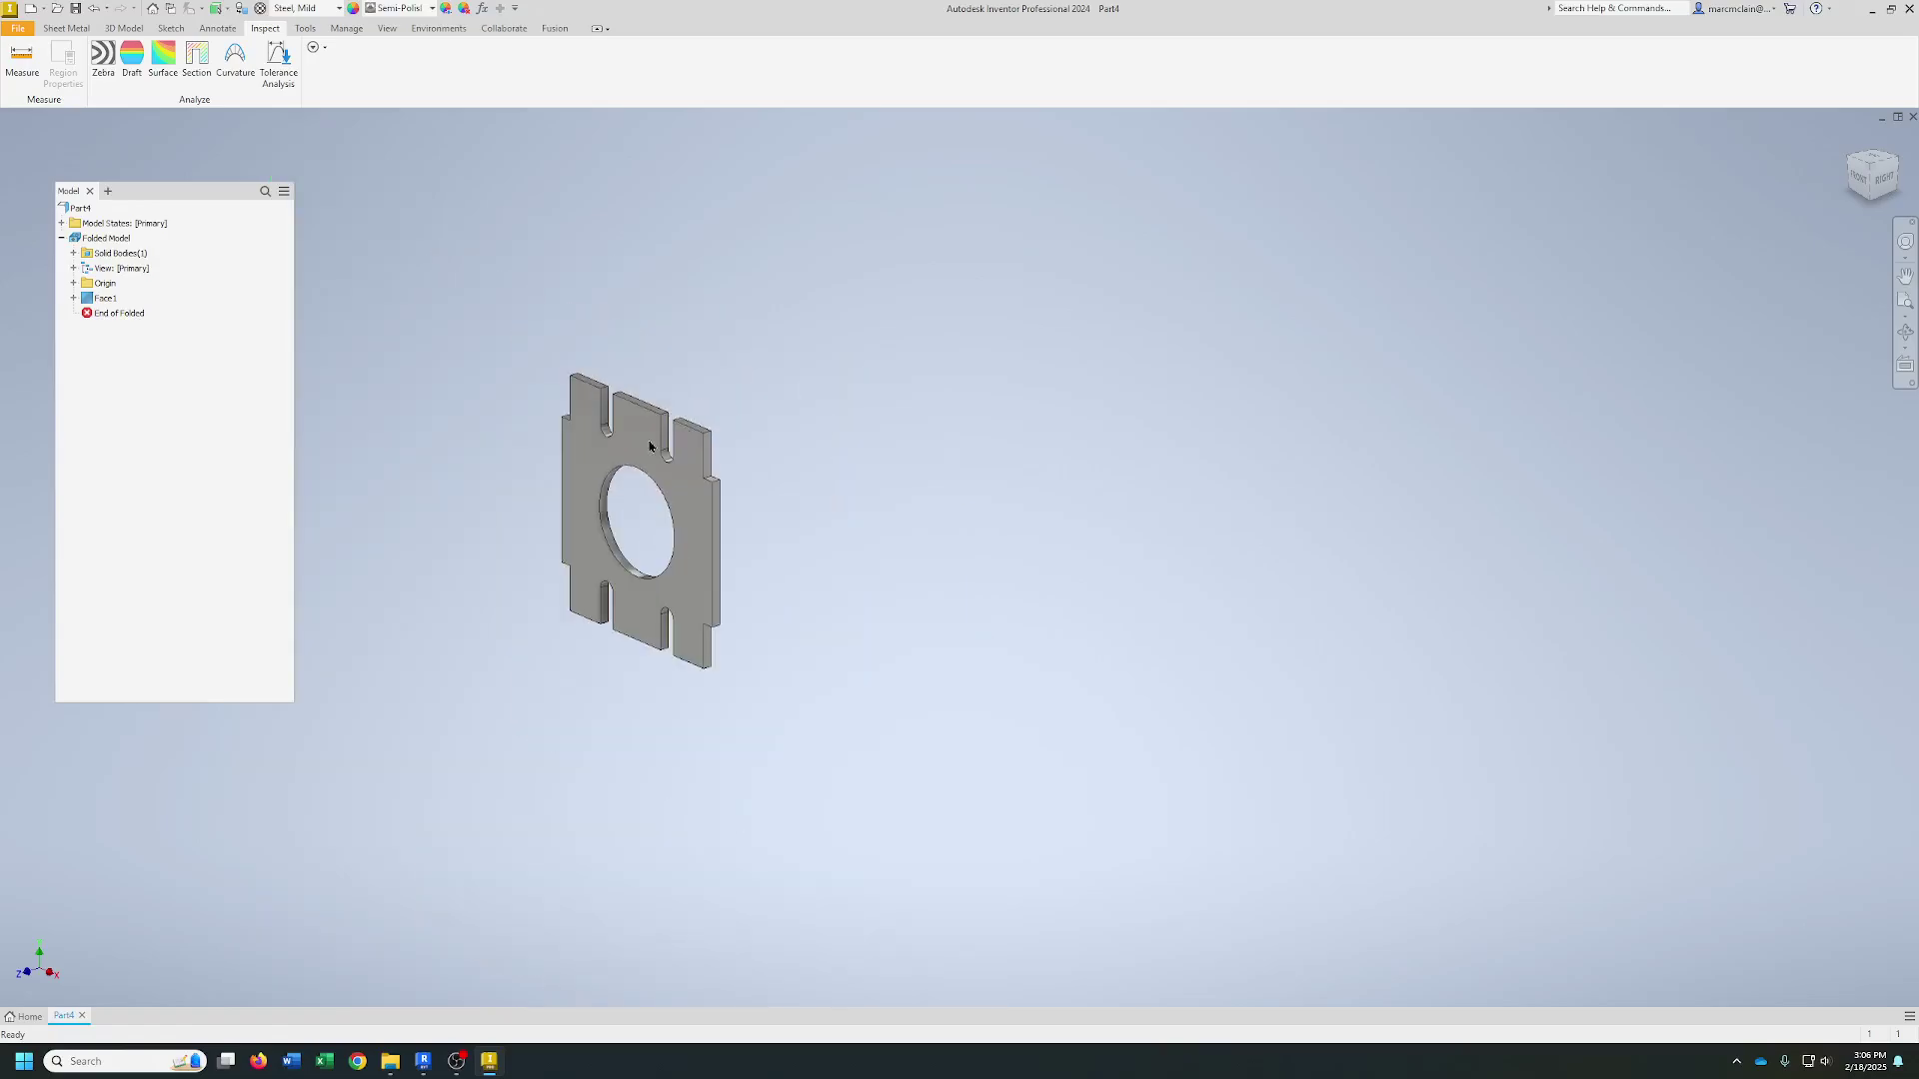
middle_drag(717, 460, 902, 465)
scroll(981, 532, down, 2)
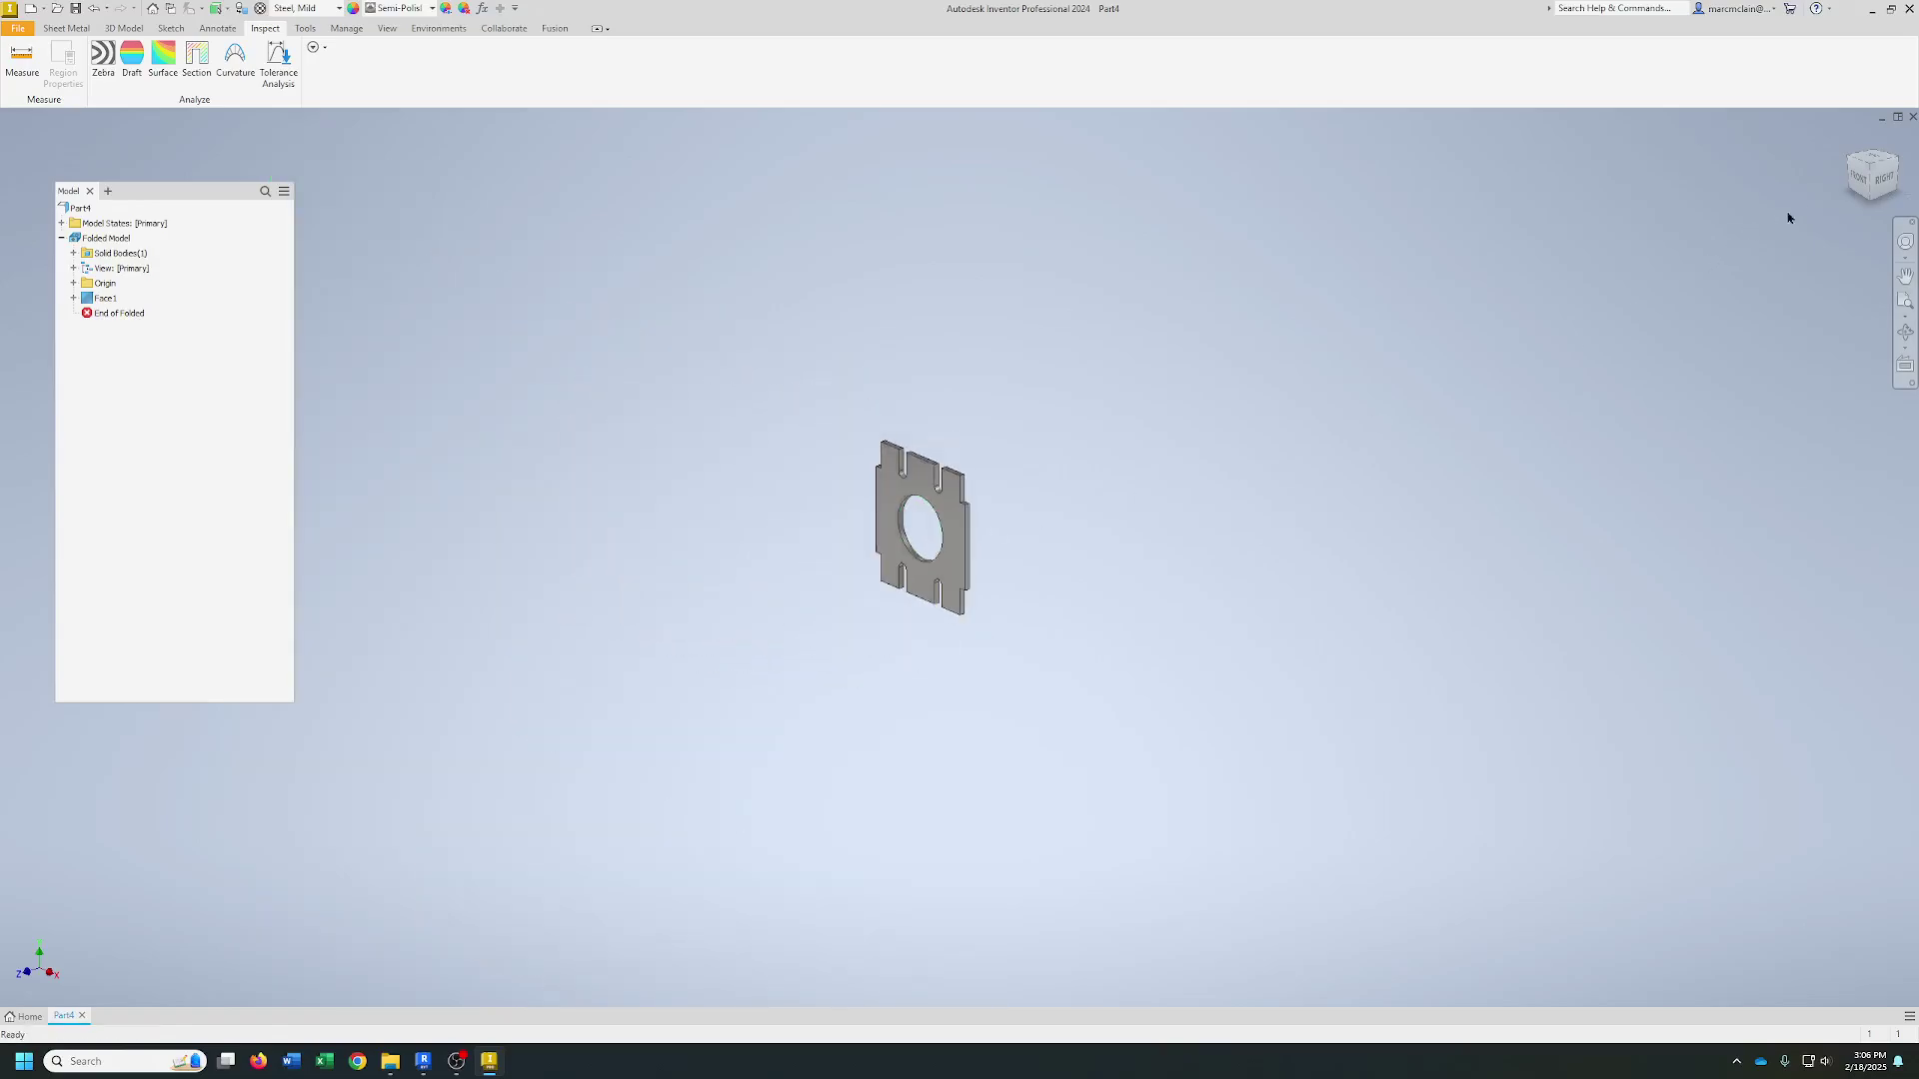
mouse_move(1789, 218)
shift+middle_down()
mouse_move(1470, 232)
mouse_move(1233, 480)
mouse_move(1177, 578)
shift+middle_up()
scroll(1096, 617, down, 3)
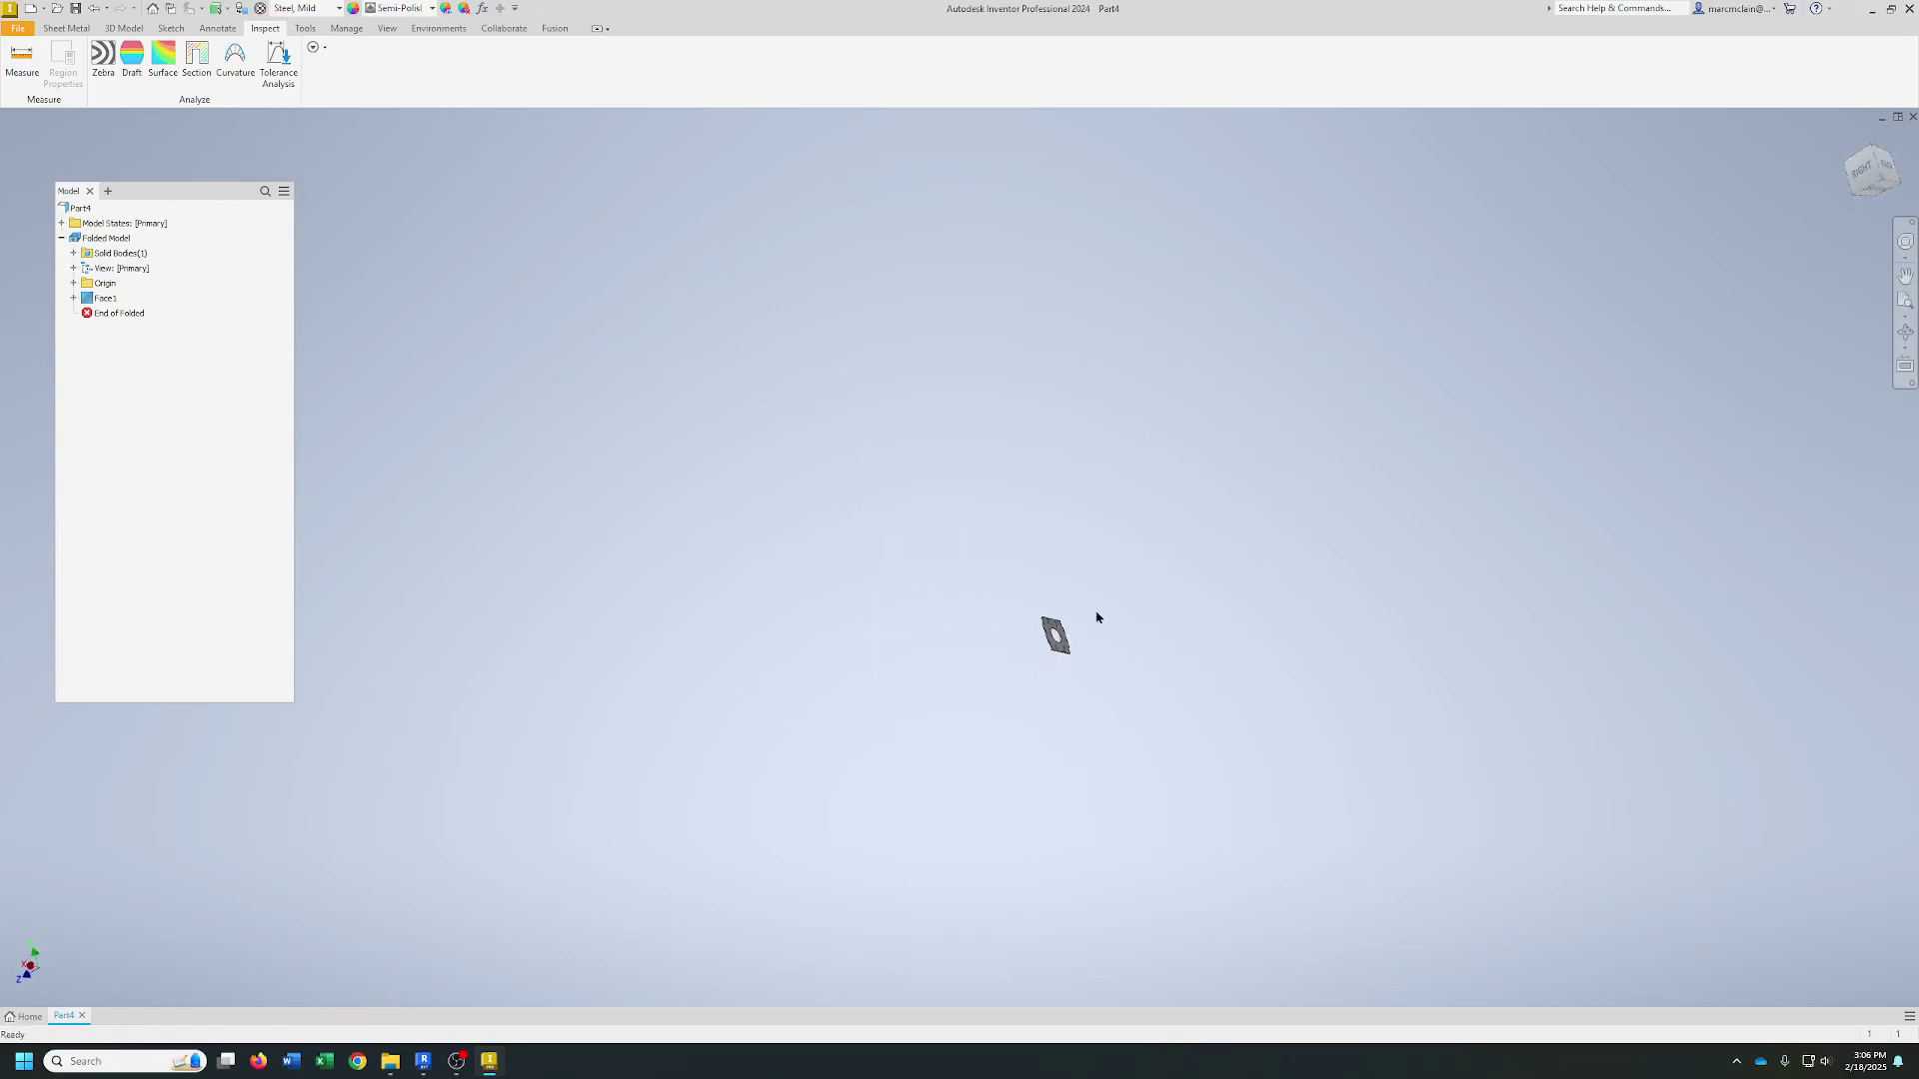
scroll(1096, 618, up, 5)
middle_drag(1053, 643, 1130, 420)
scroll(1007, 706, down, 3)
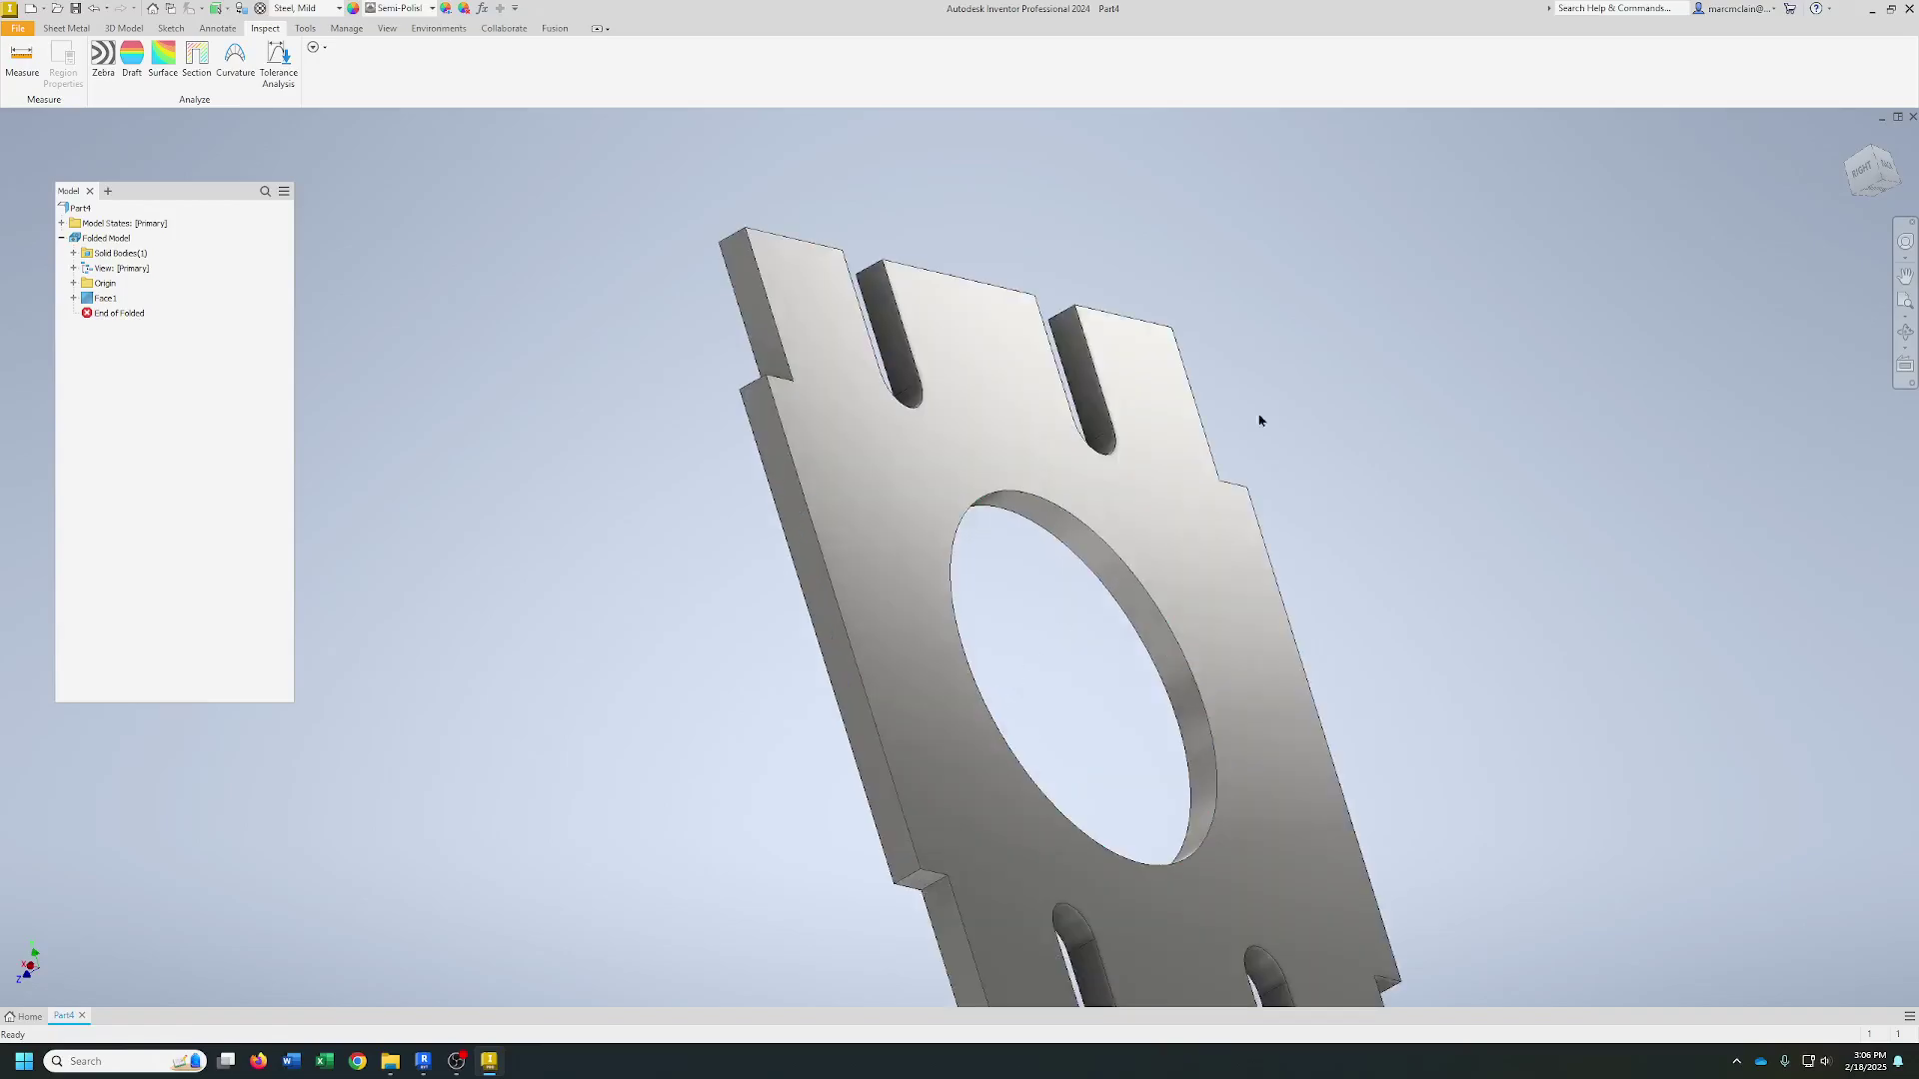
click(1880, 172)
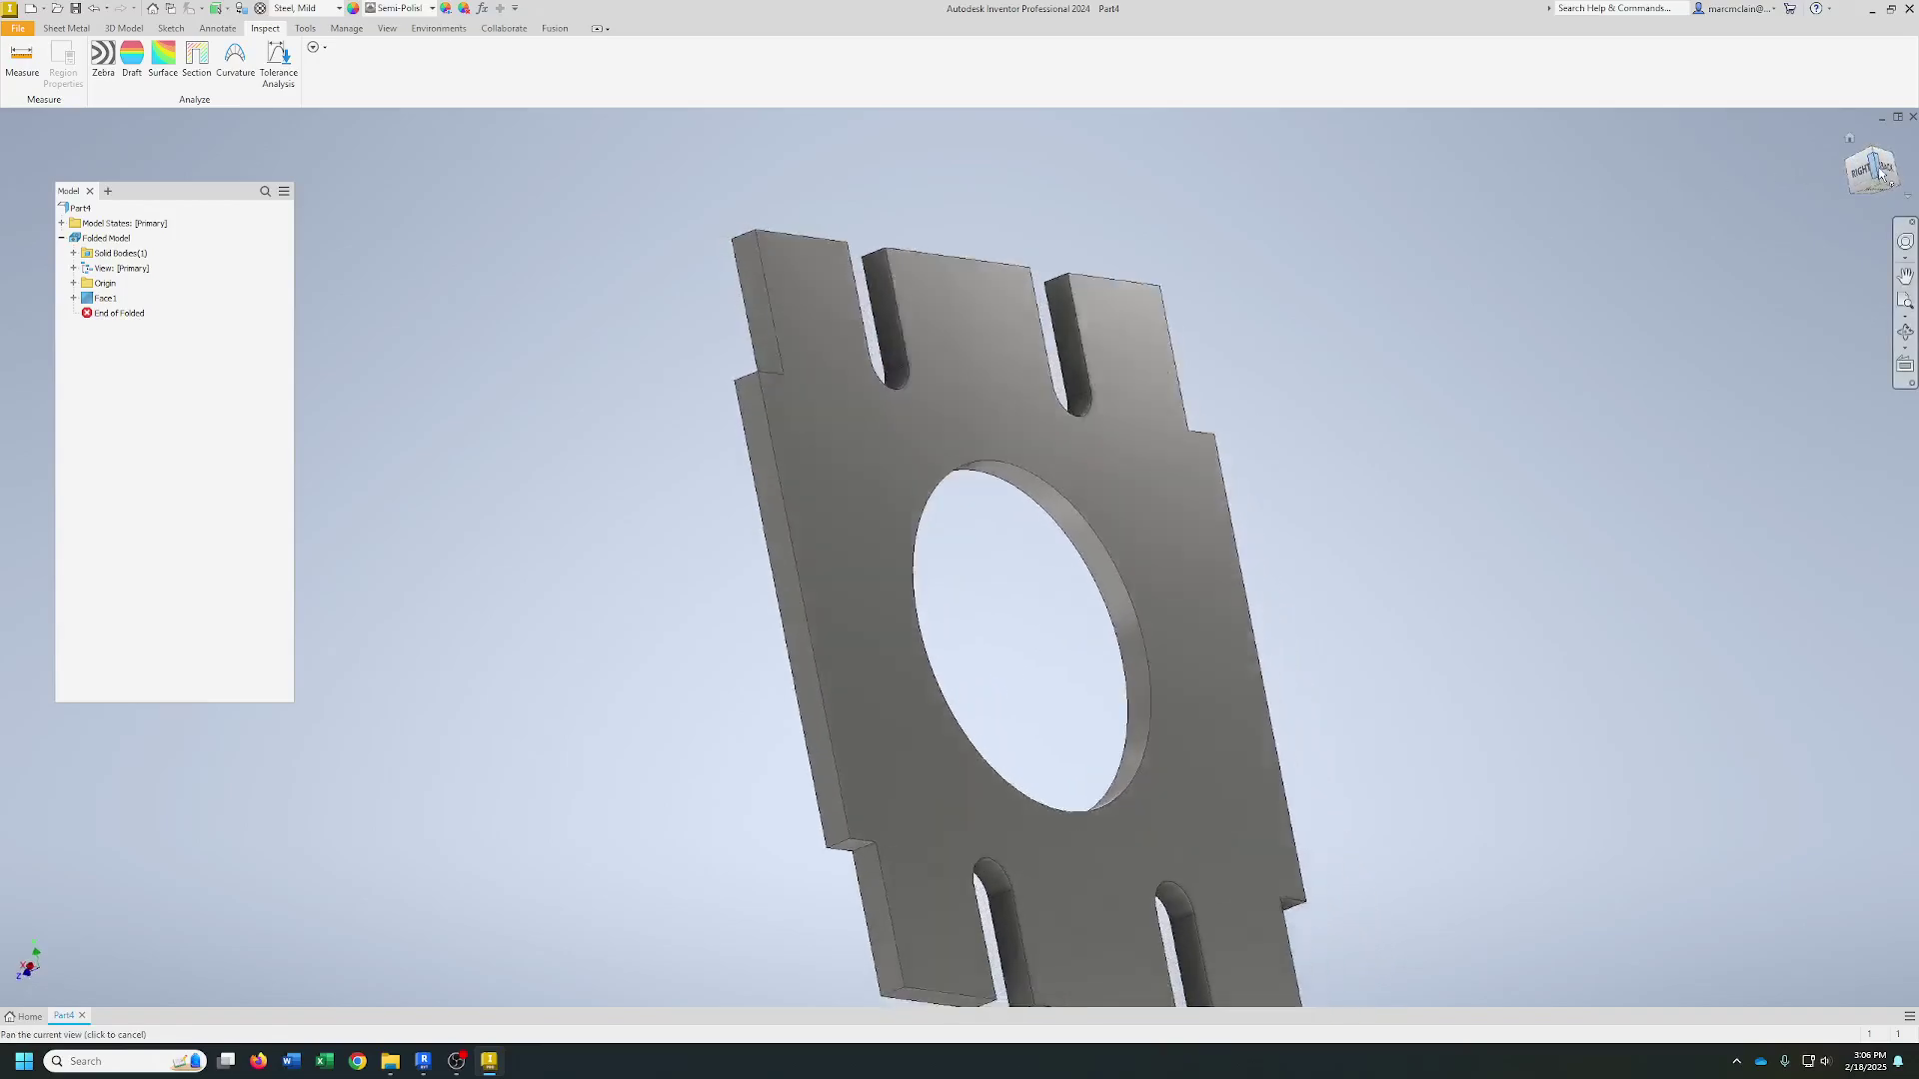
- Add a 0.5 in high, 90-degree flange along the plate's long edge between the upper and lower corner notches
click(66, 28)
click(106, 60)
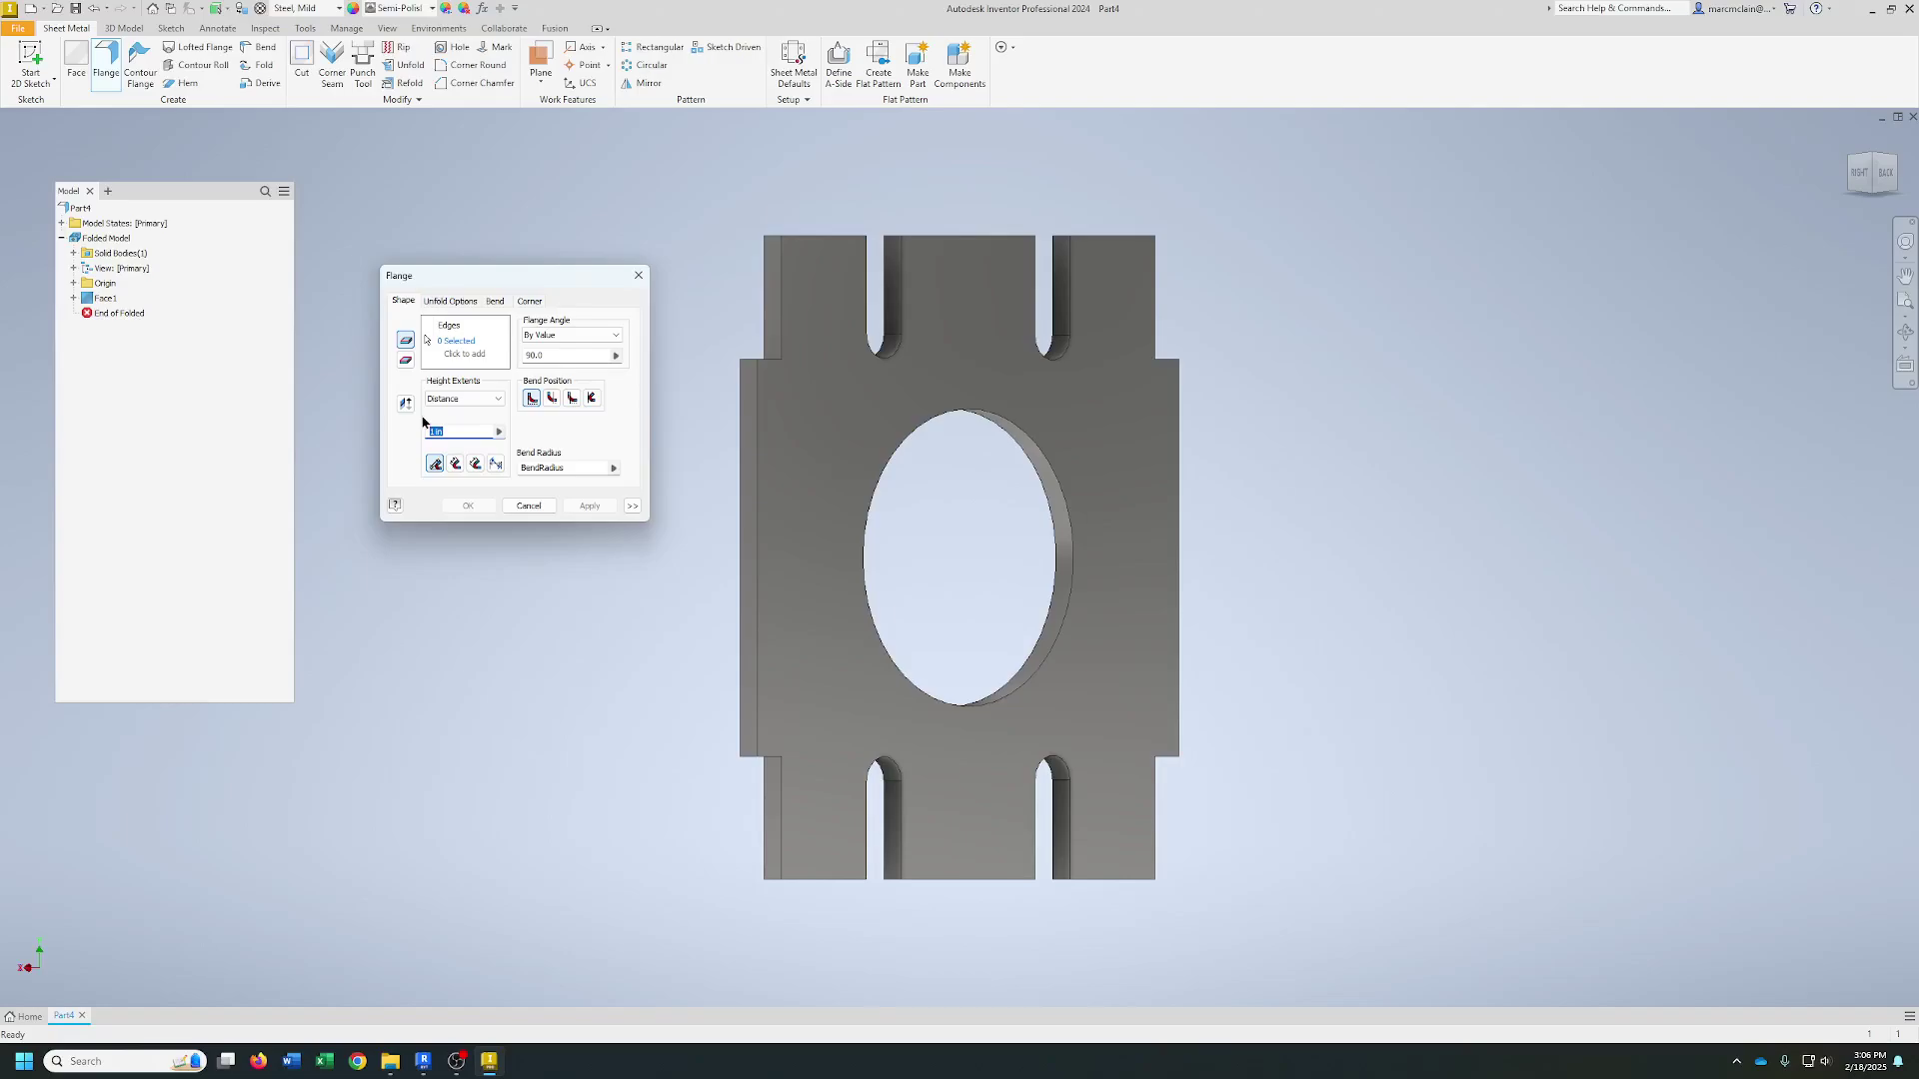
text(.5)
click(452, 302)
click(495, 301)
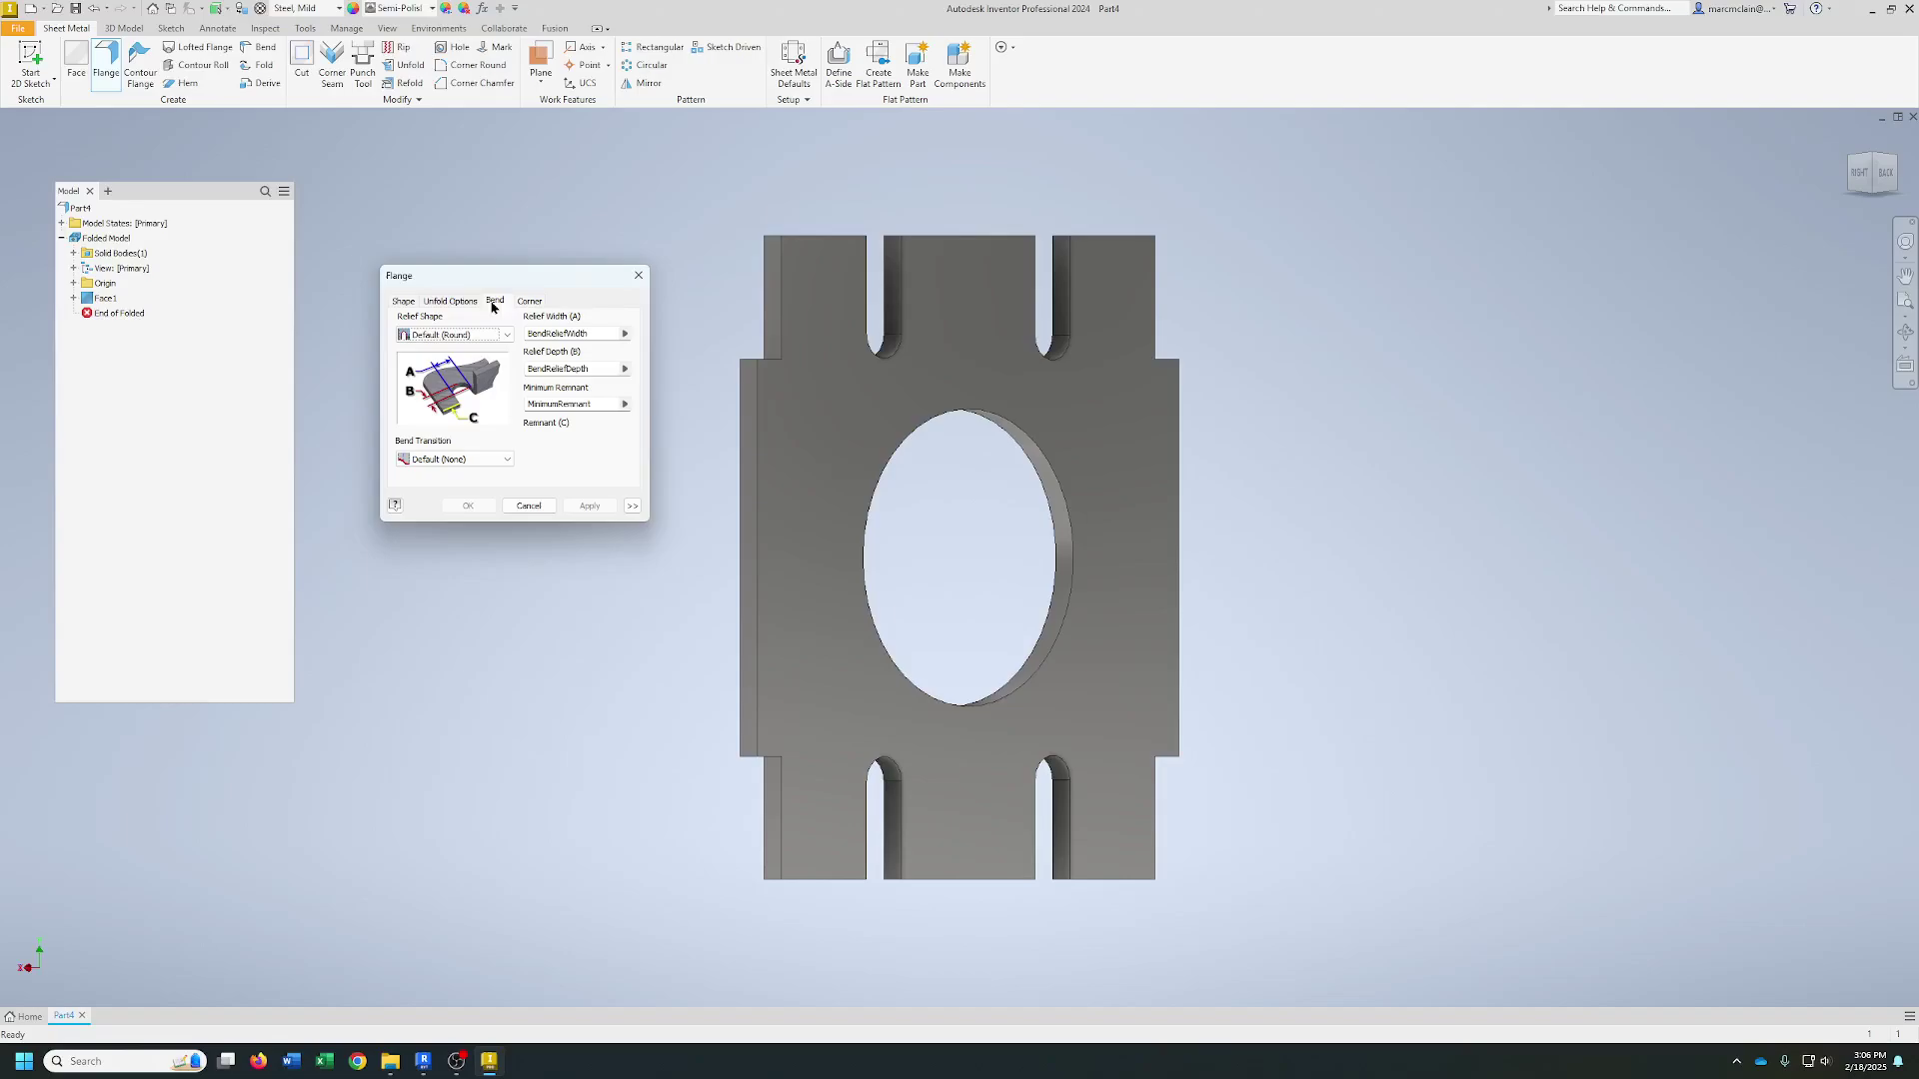
click(529, 301)
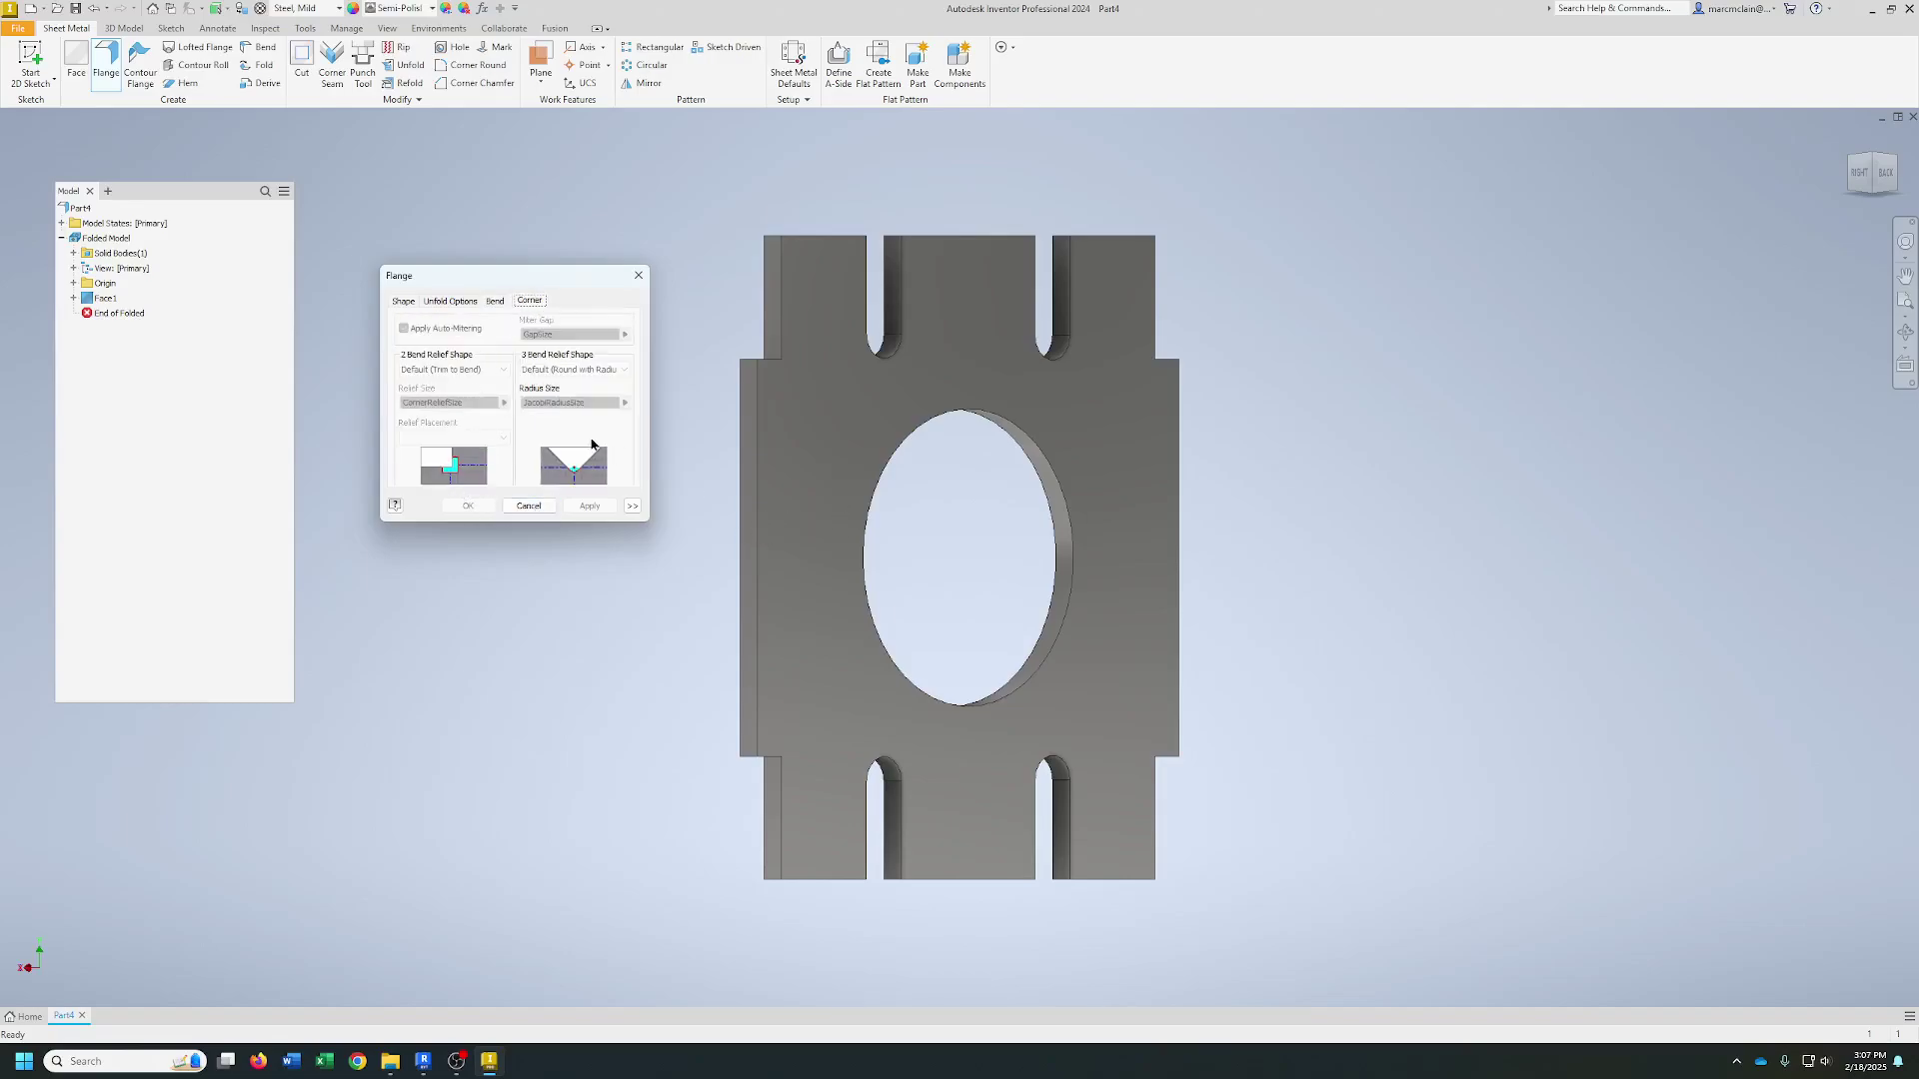
click(404, 302)
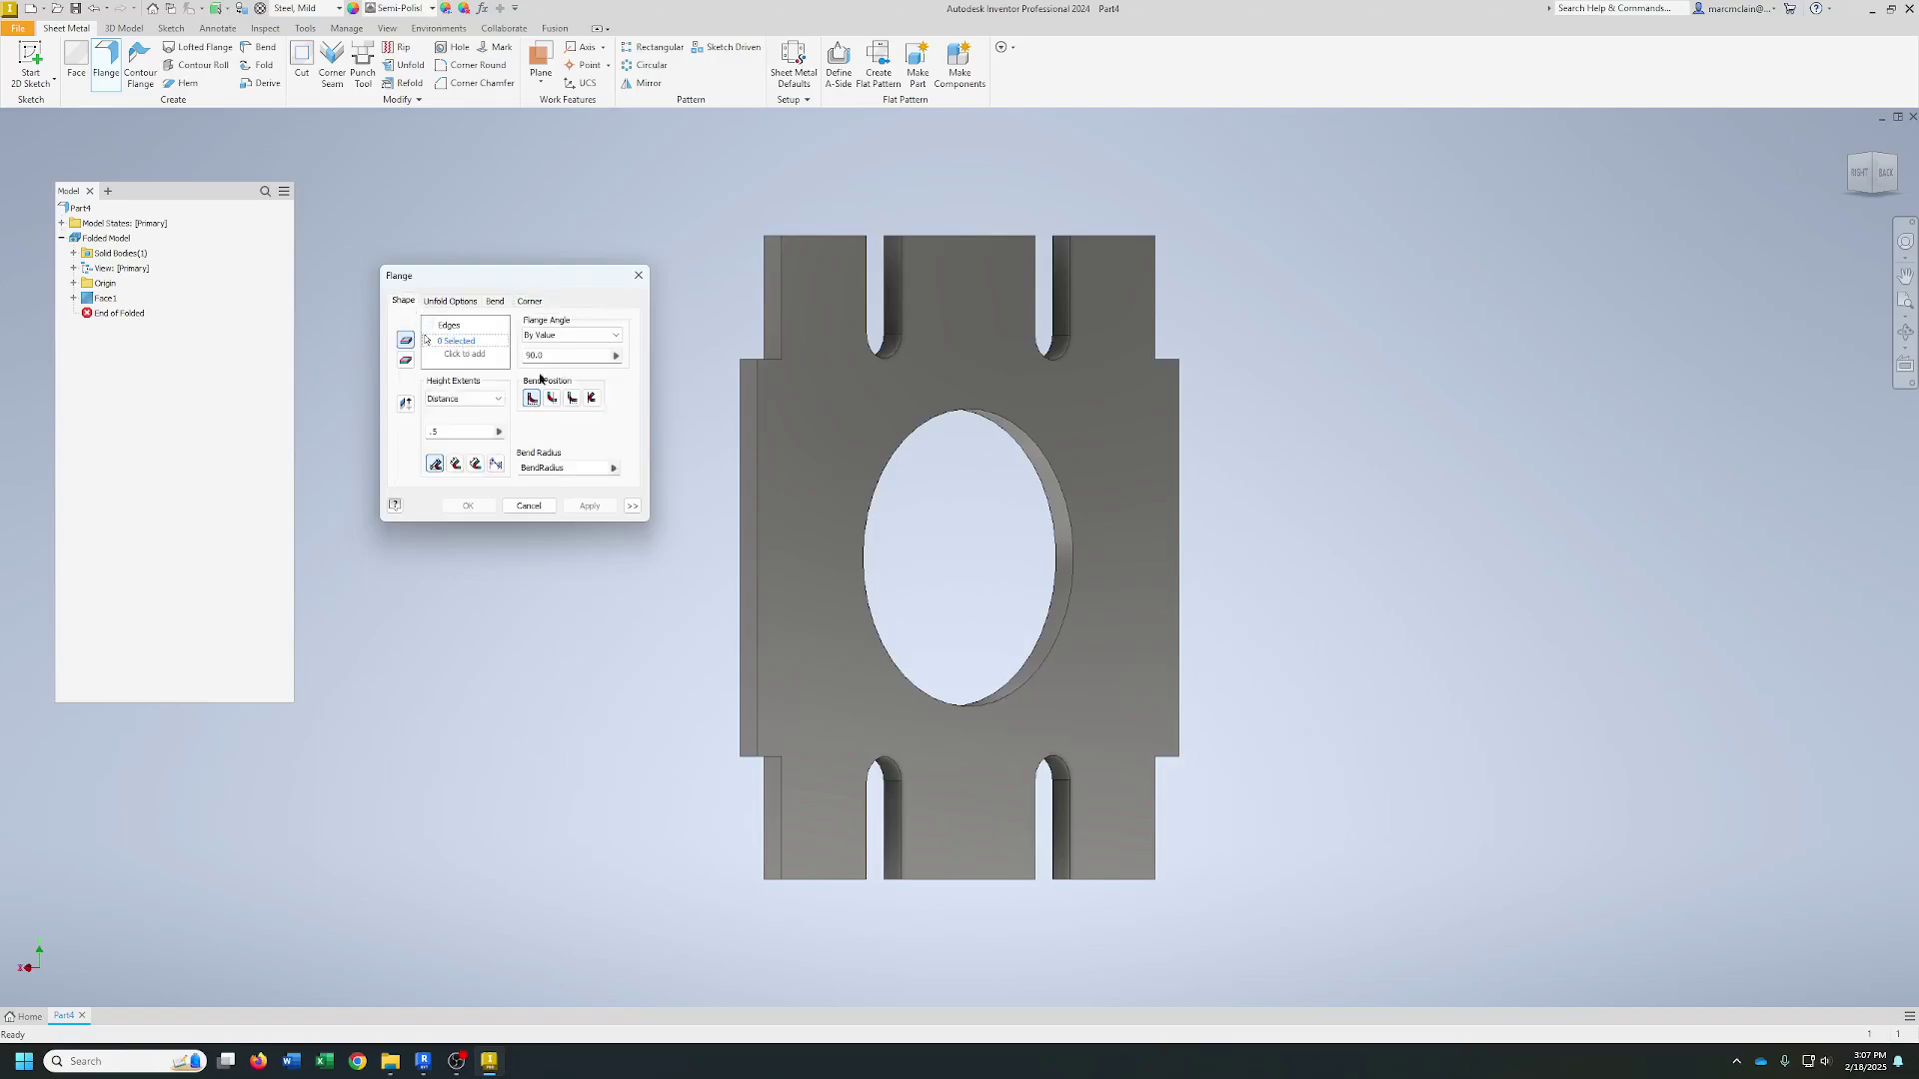
click(758, 483)
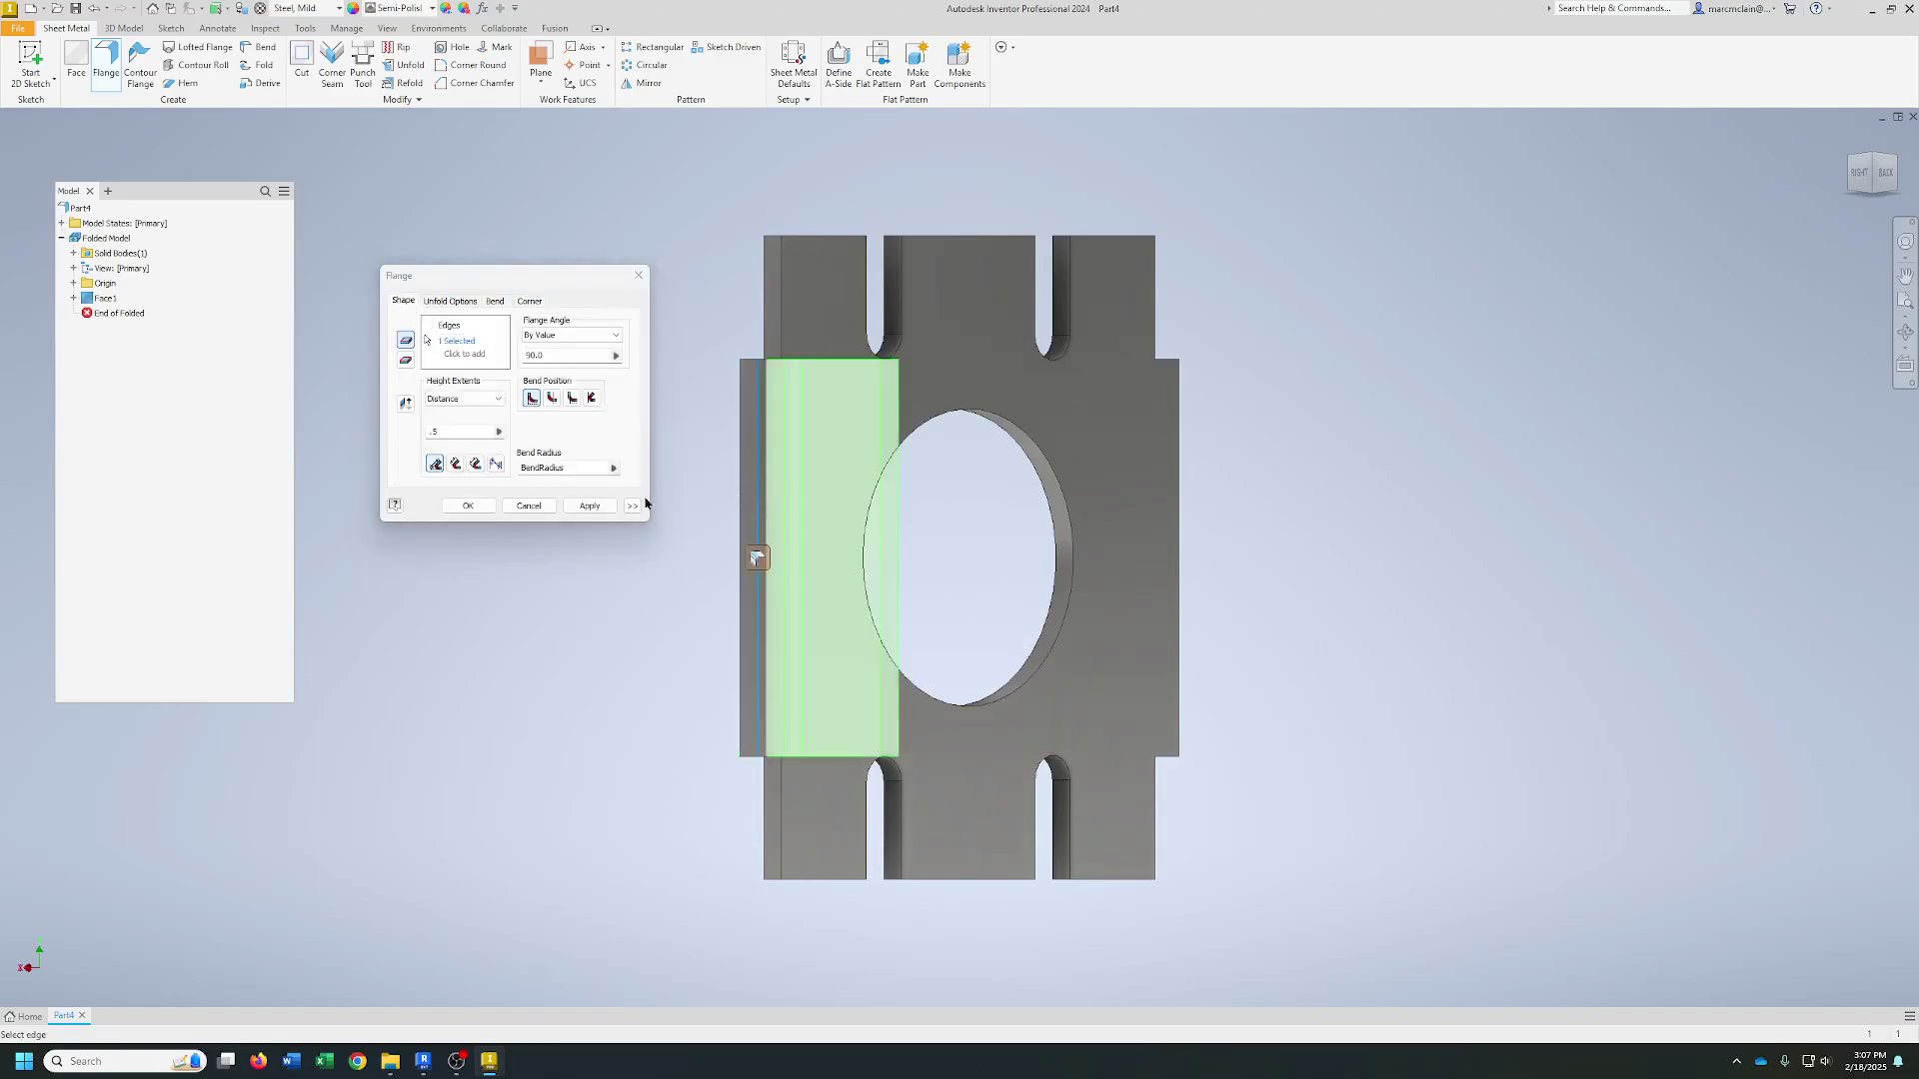
click(467, 506)
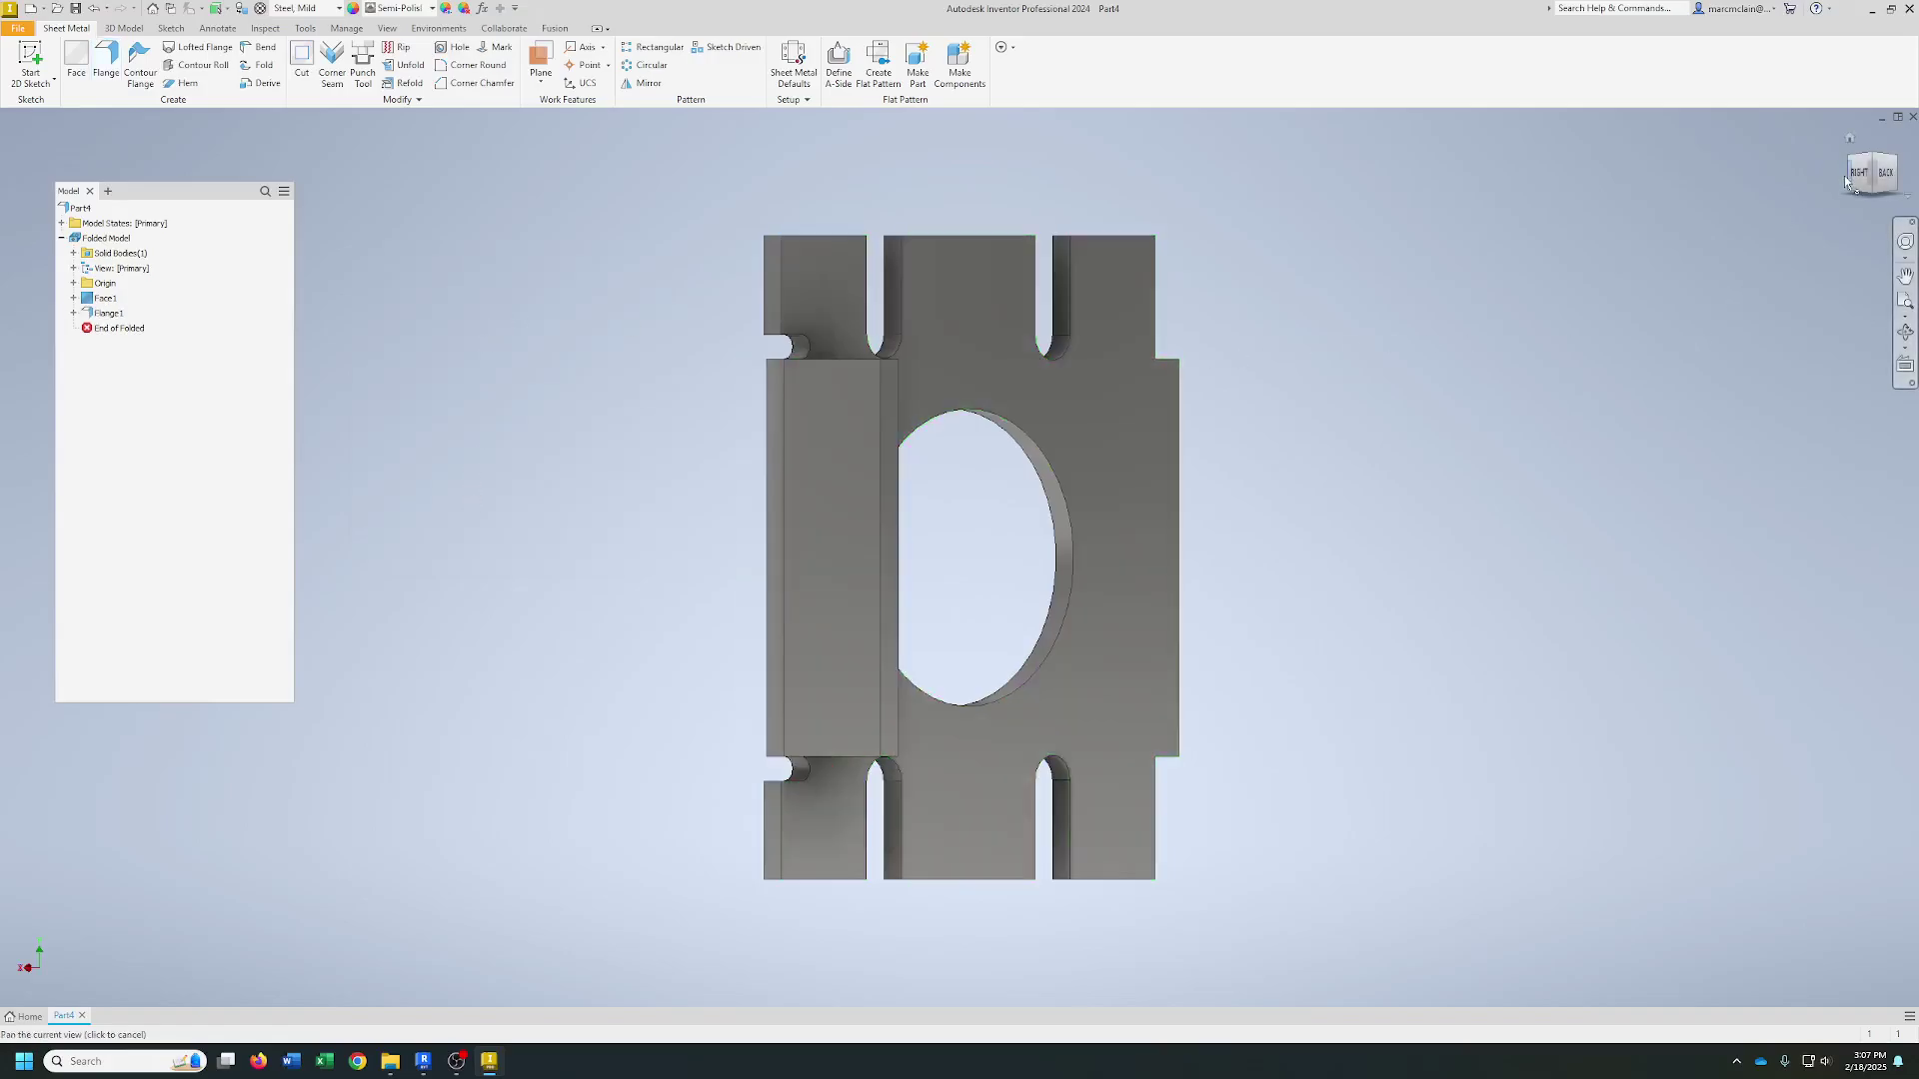
- Start a new sketch on the outer face of the flange
drag(1869, 175, 1373, 646)
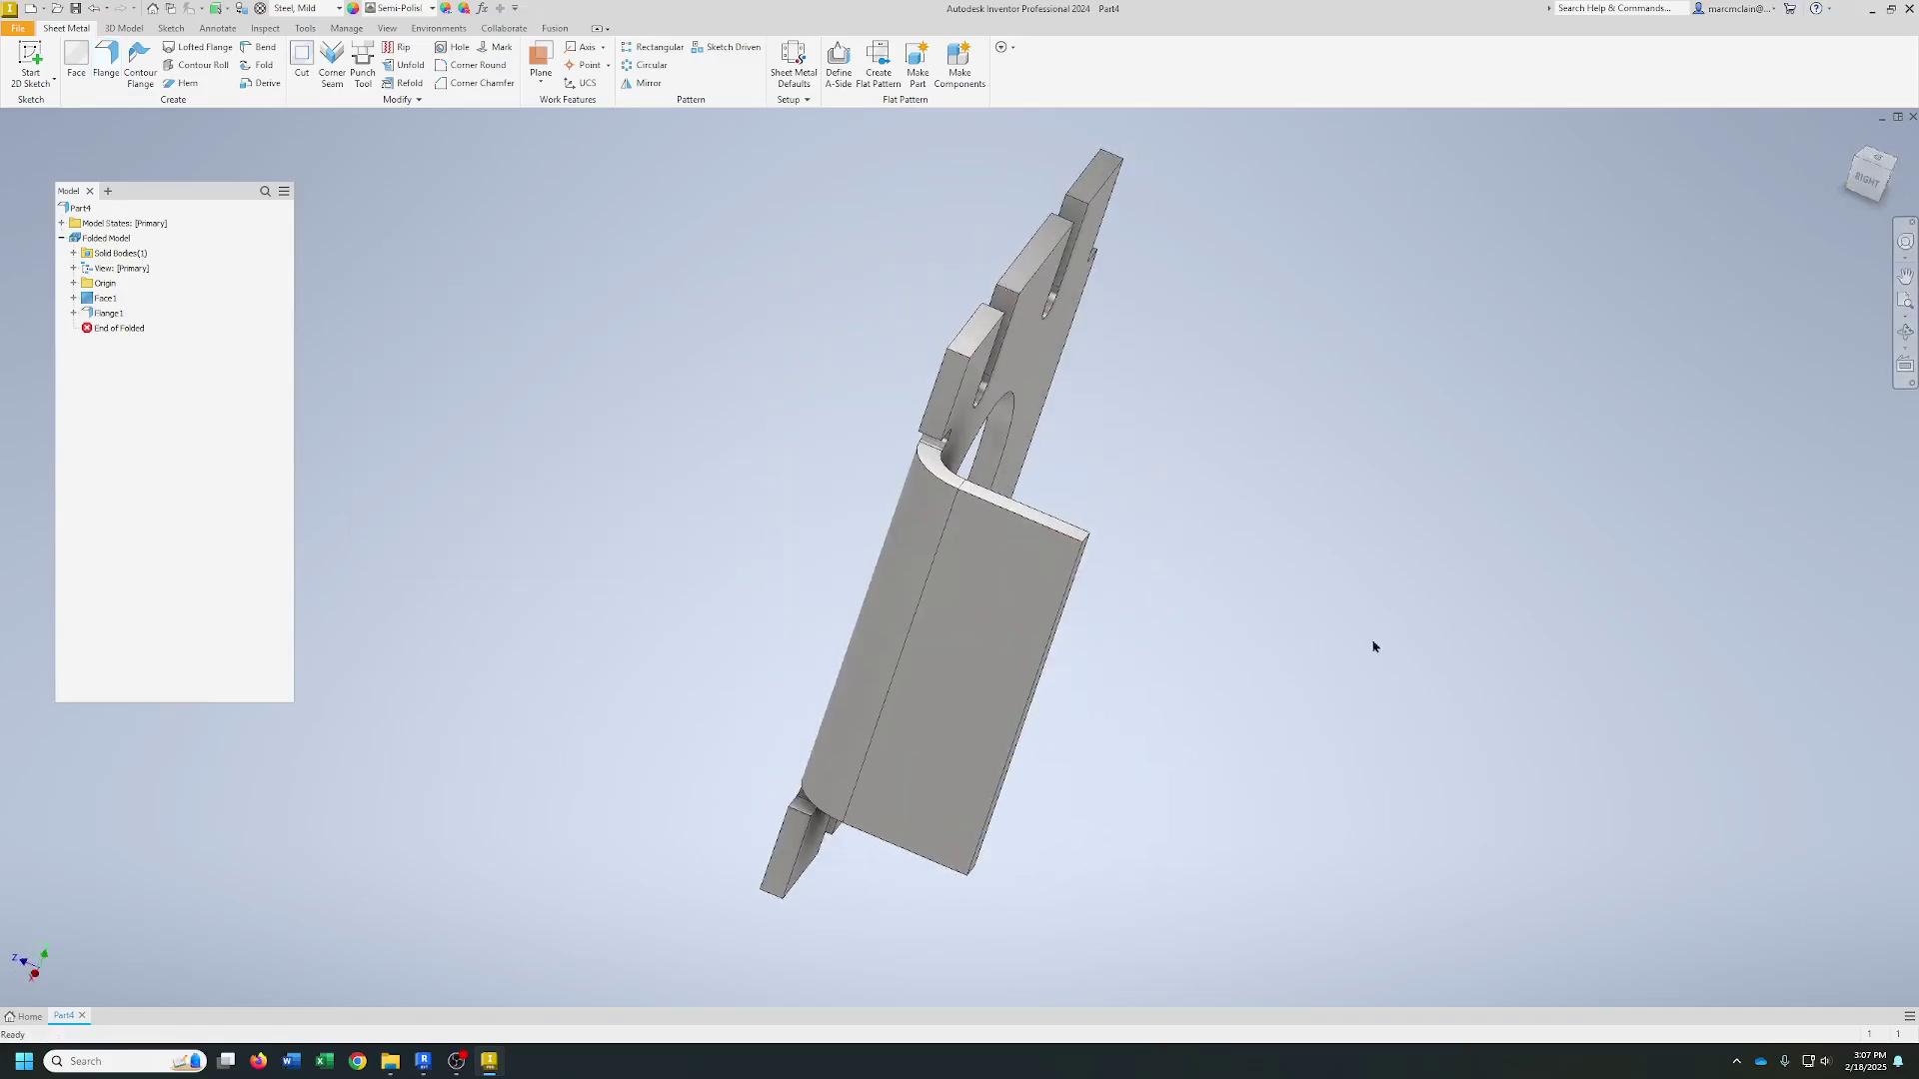
click(1024, 651)
click(1112, 640)
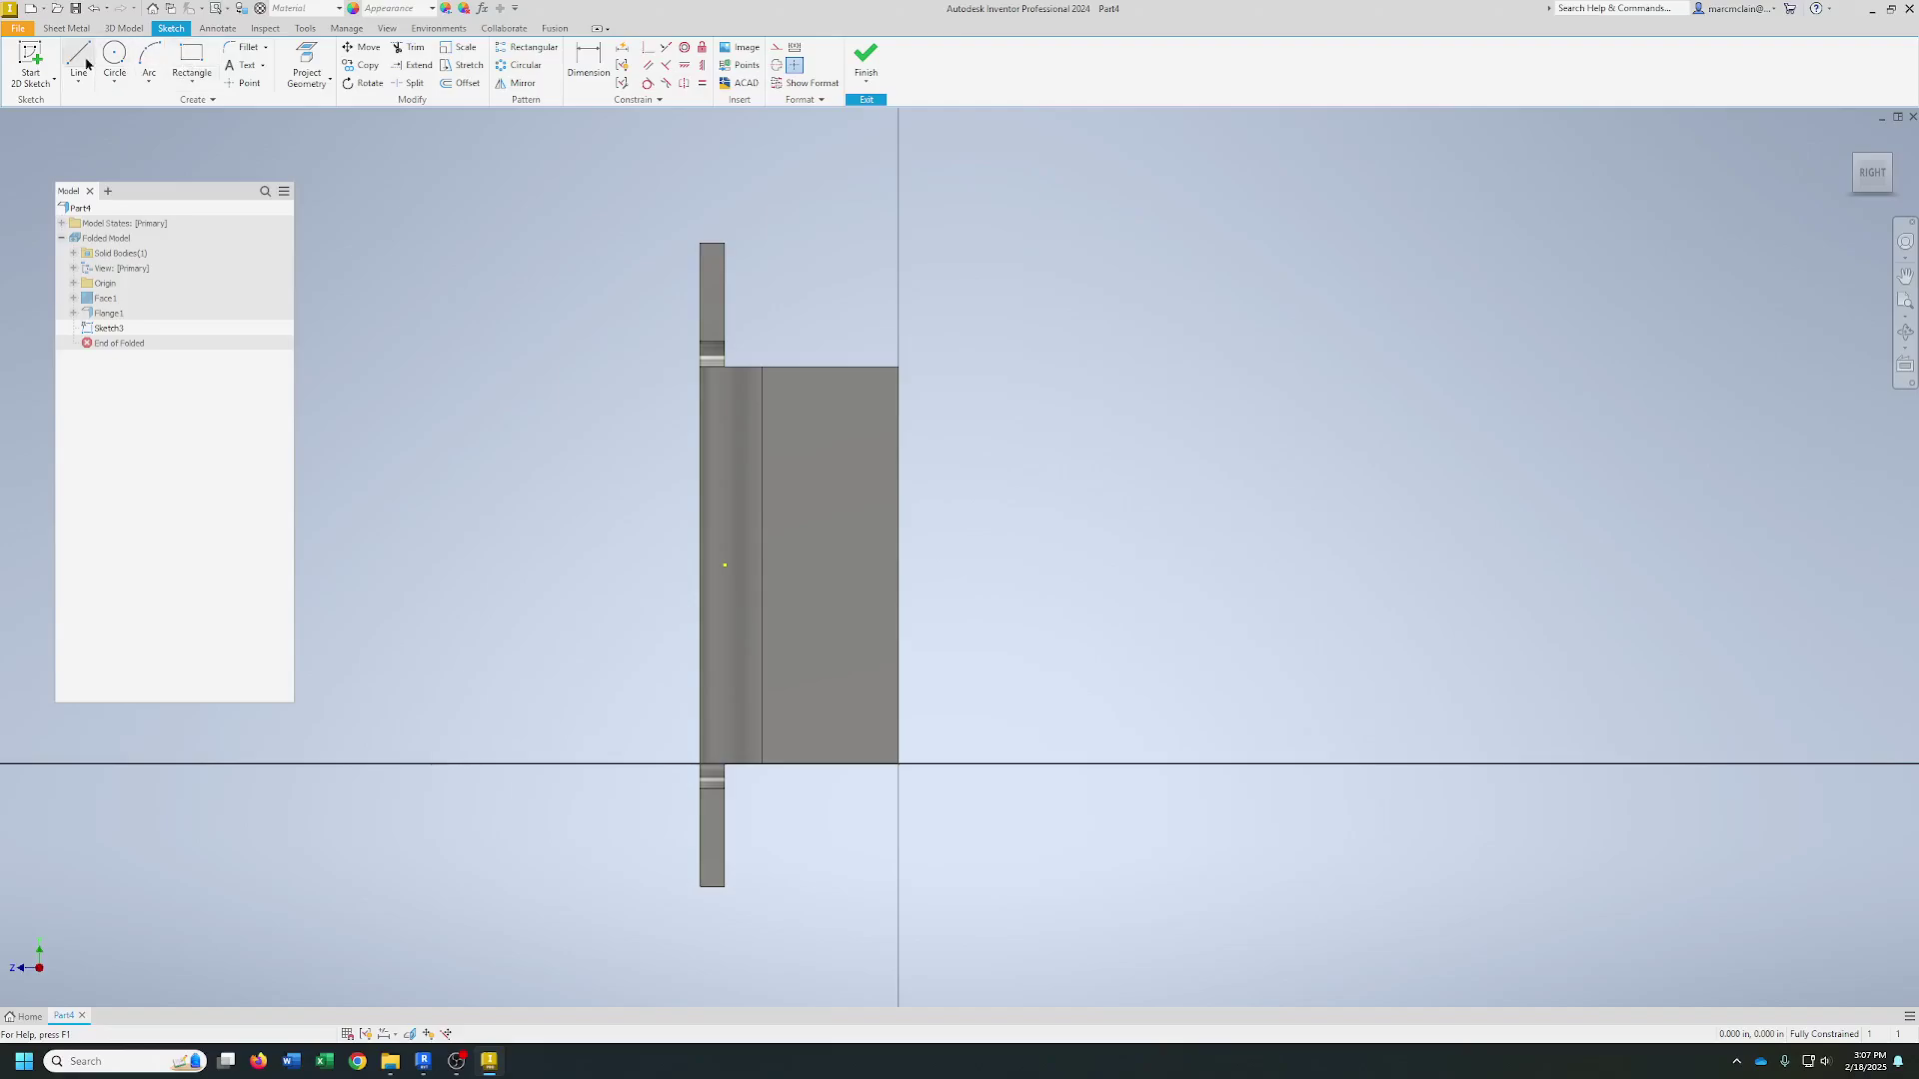
- Sketch a vertical center-to-center slot beyond the flange's upper free corner, about 0.33 in between its centers
click(192, 86)
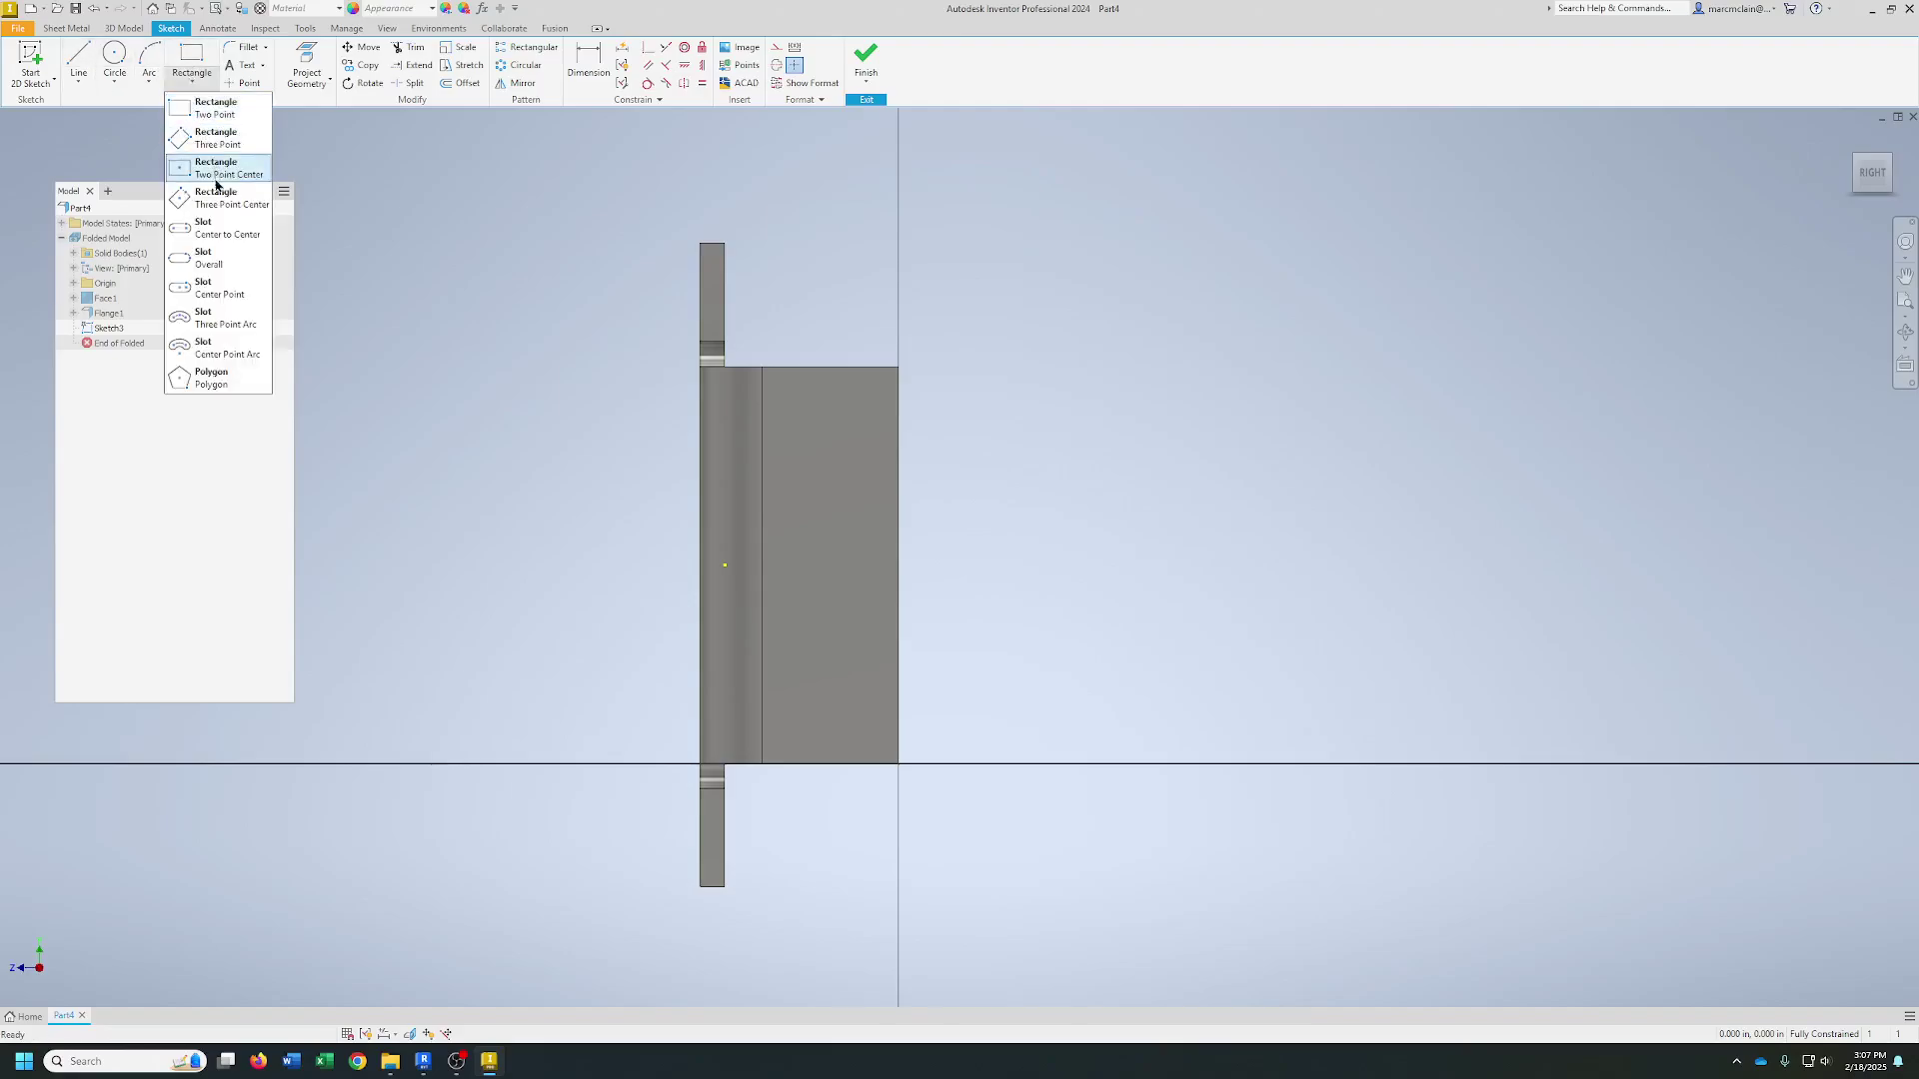
click(209, 234)
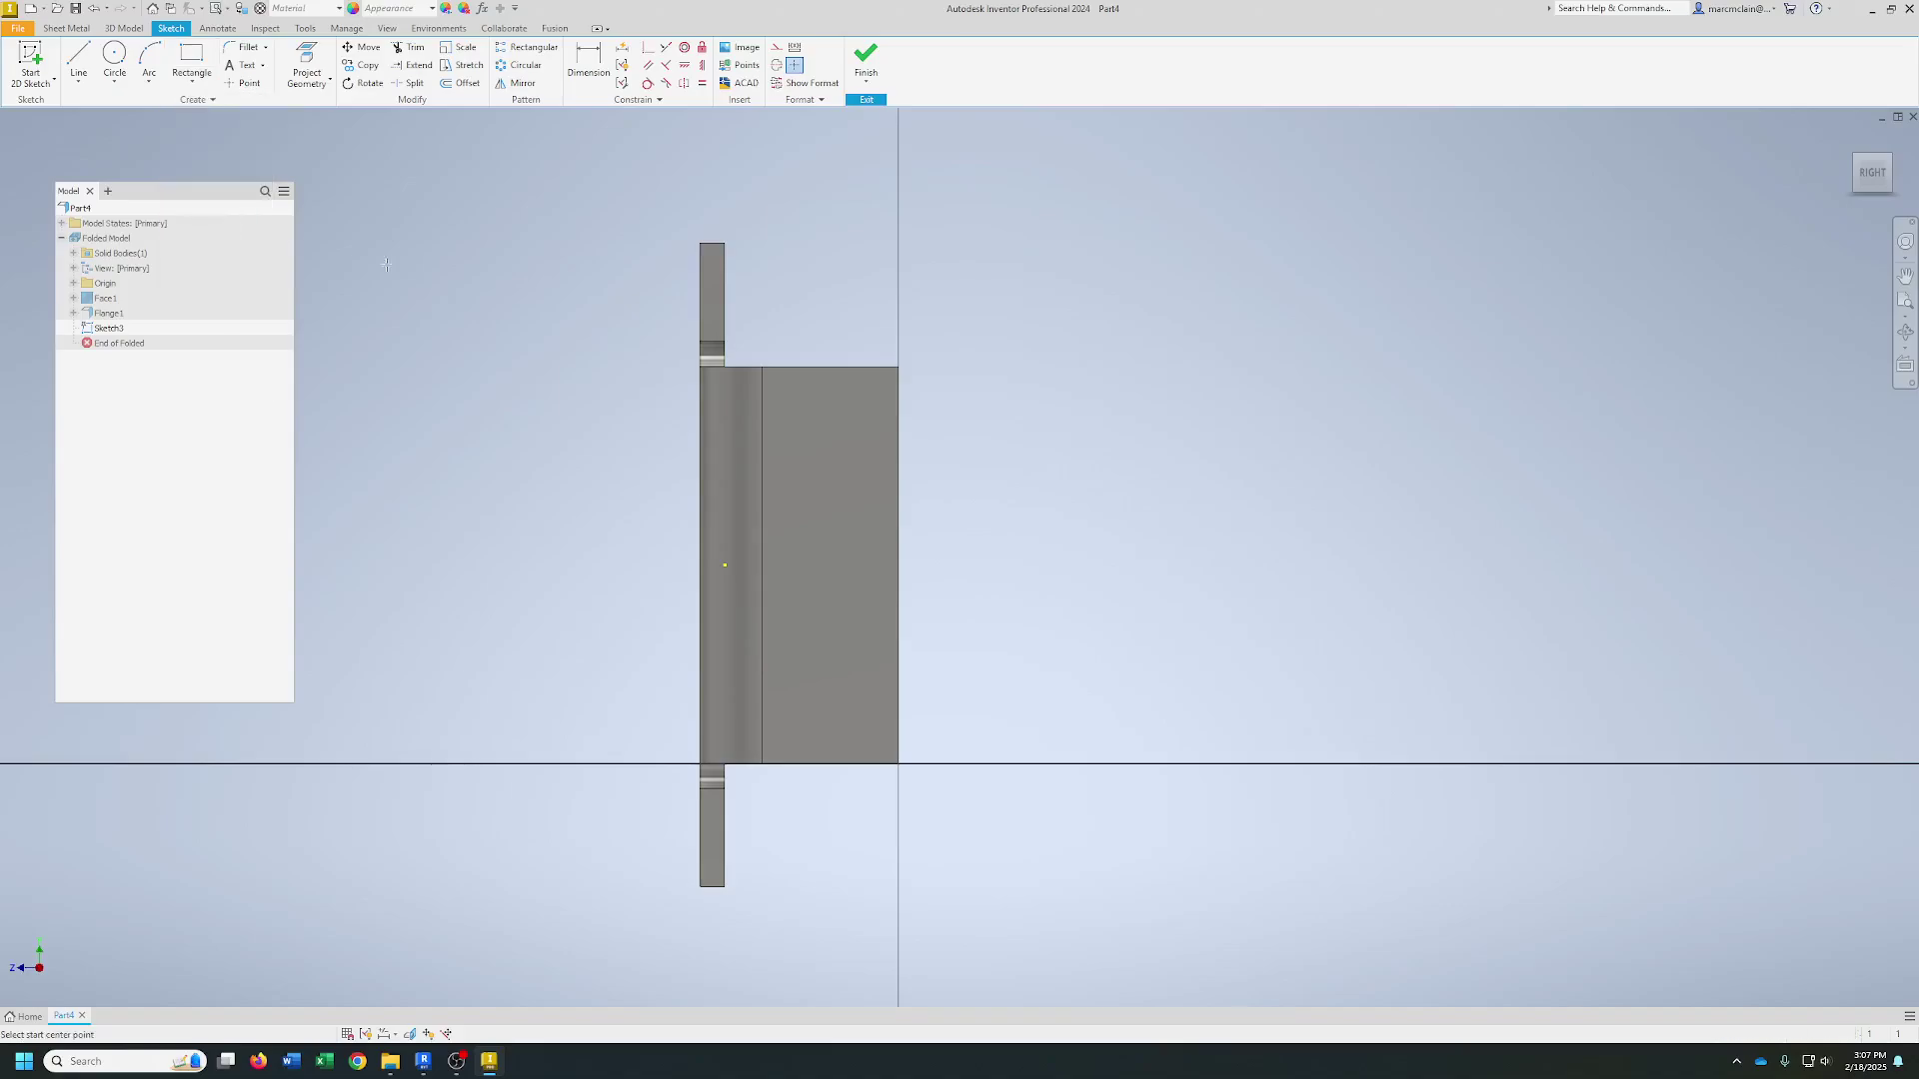
click(957, 230)
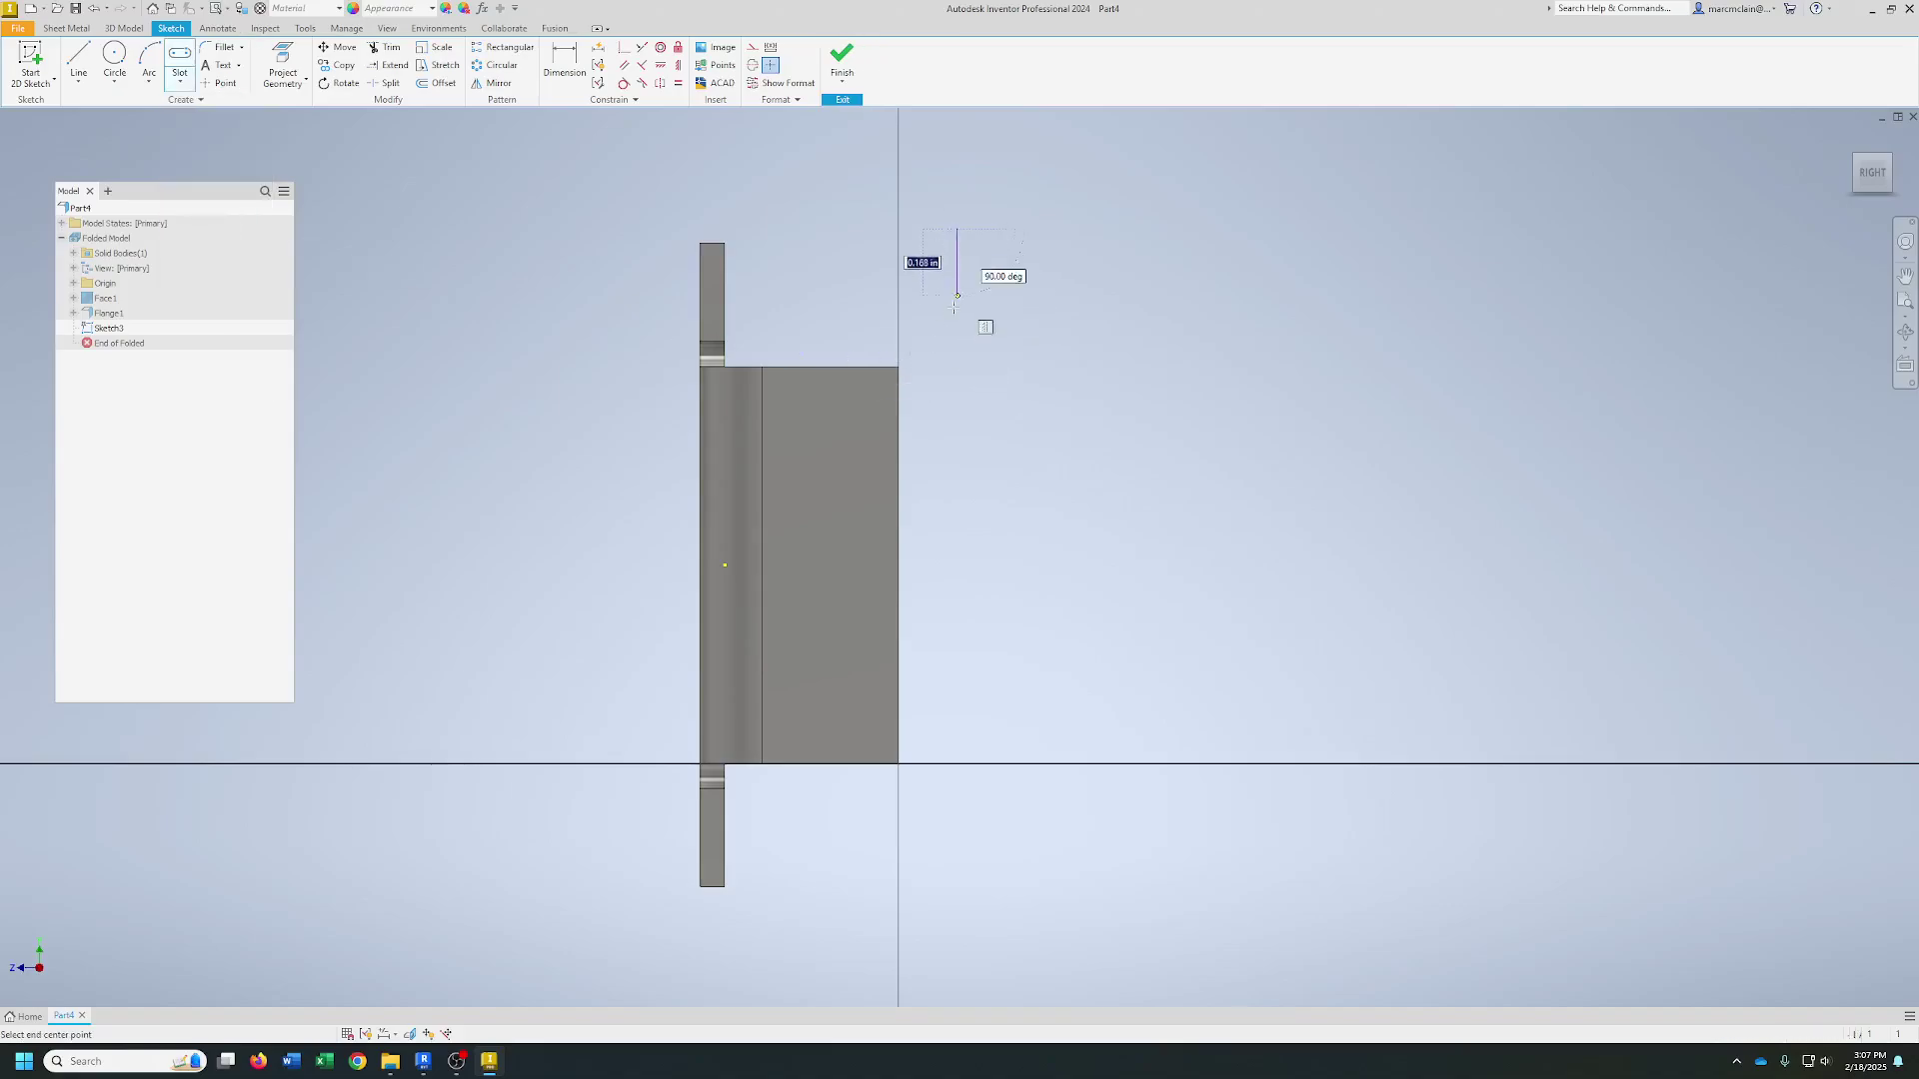
click(957, 356)
click(1007, 327)
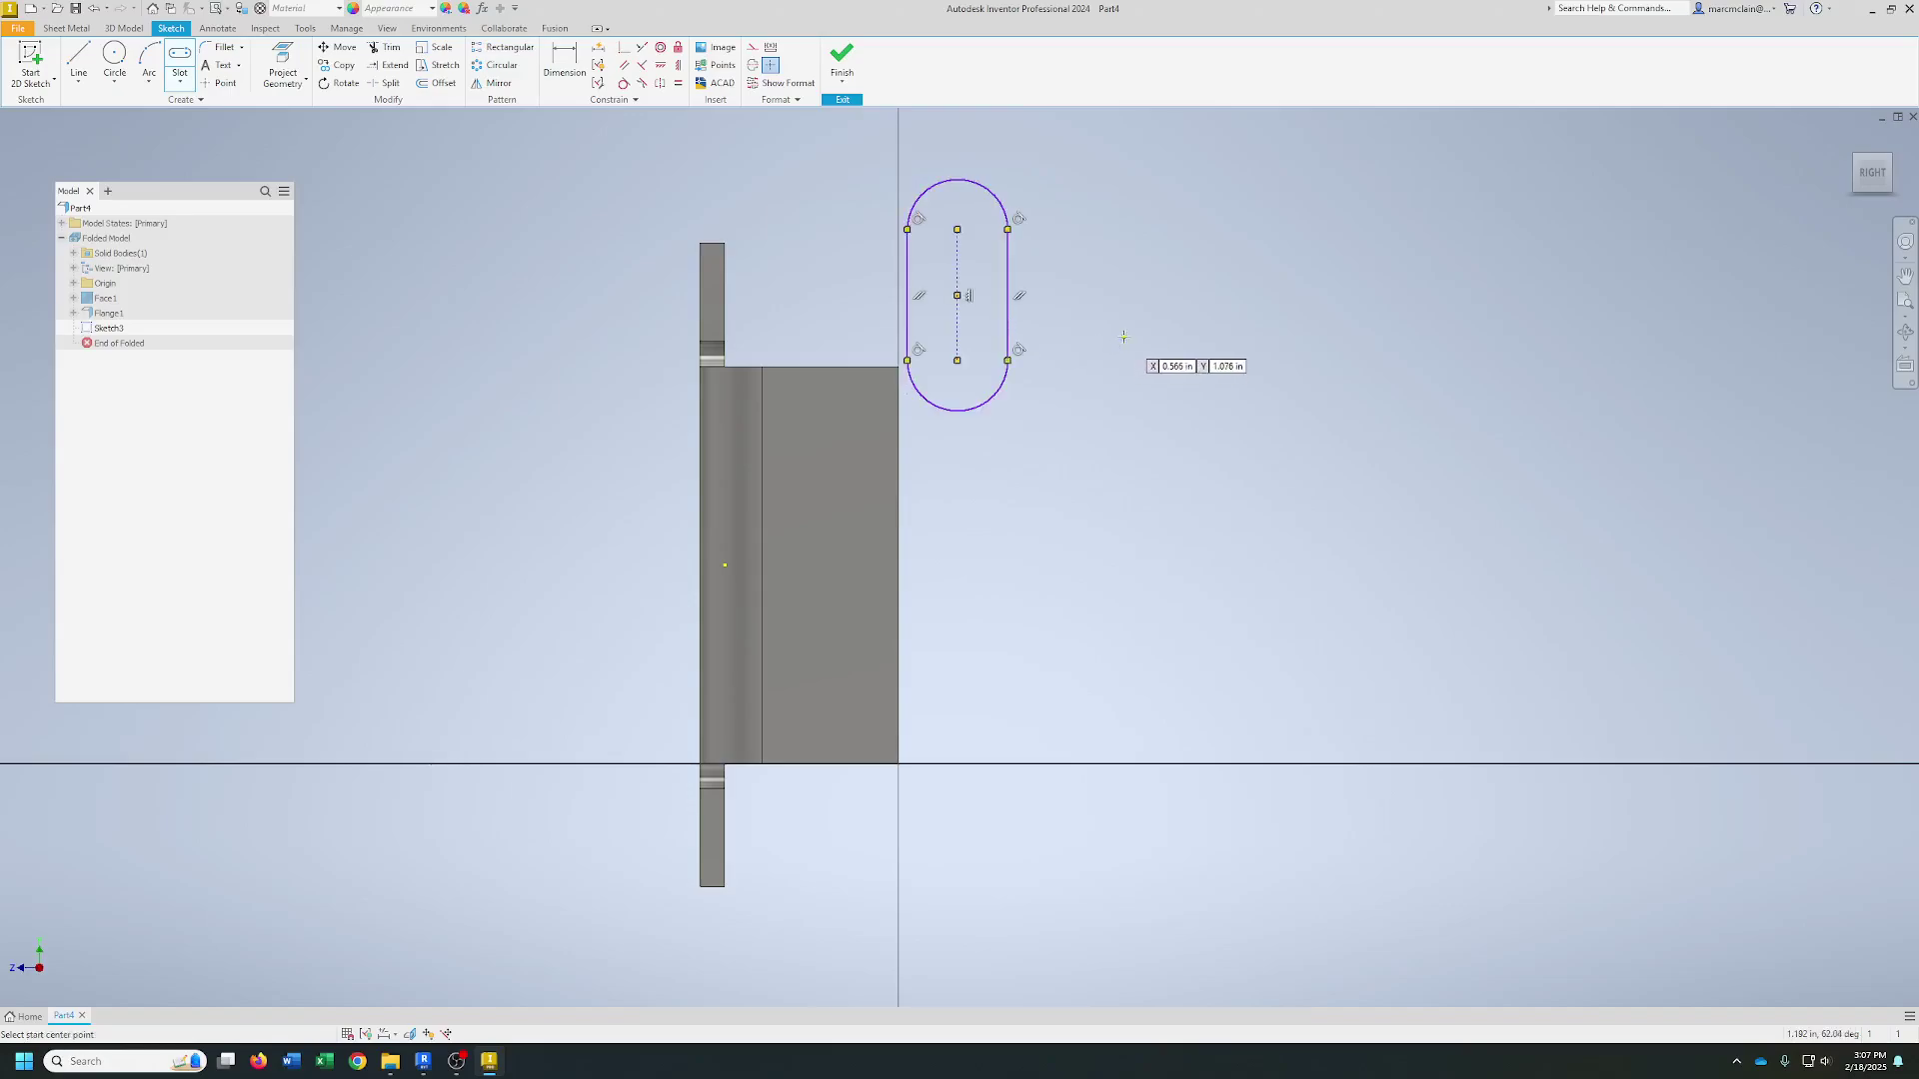
- Sketch a narrower slot inside the first one, sharing the same two center points
click(957, 230)
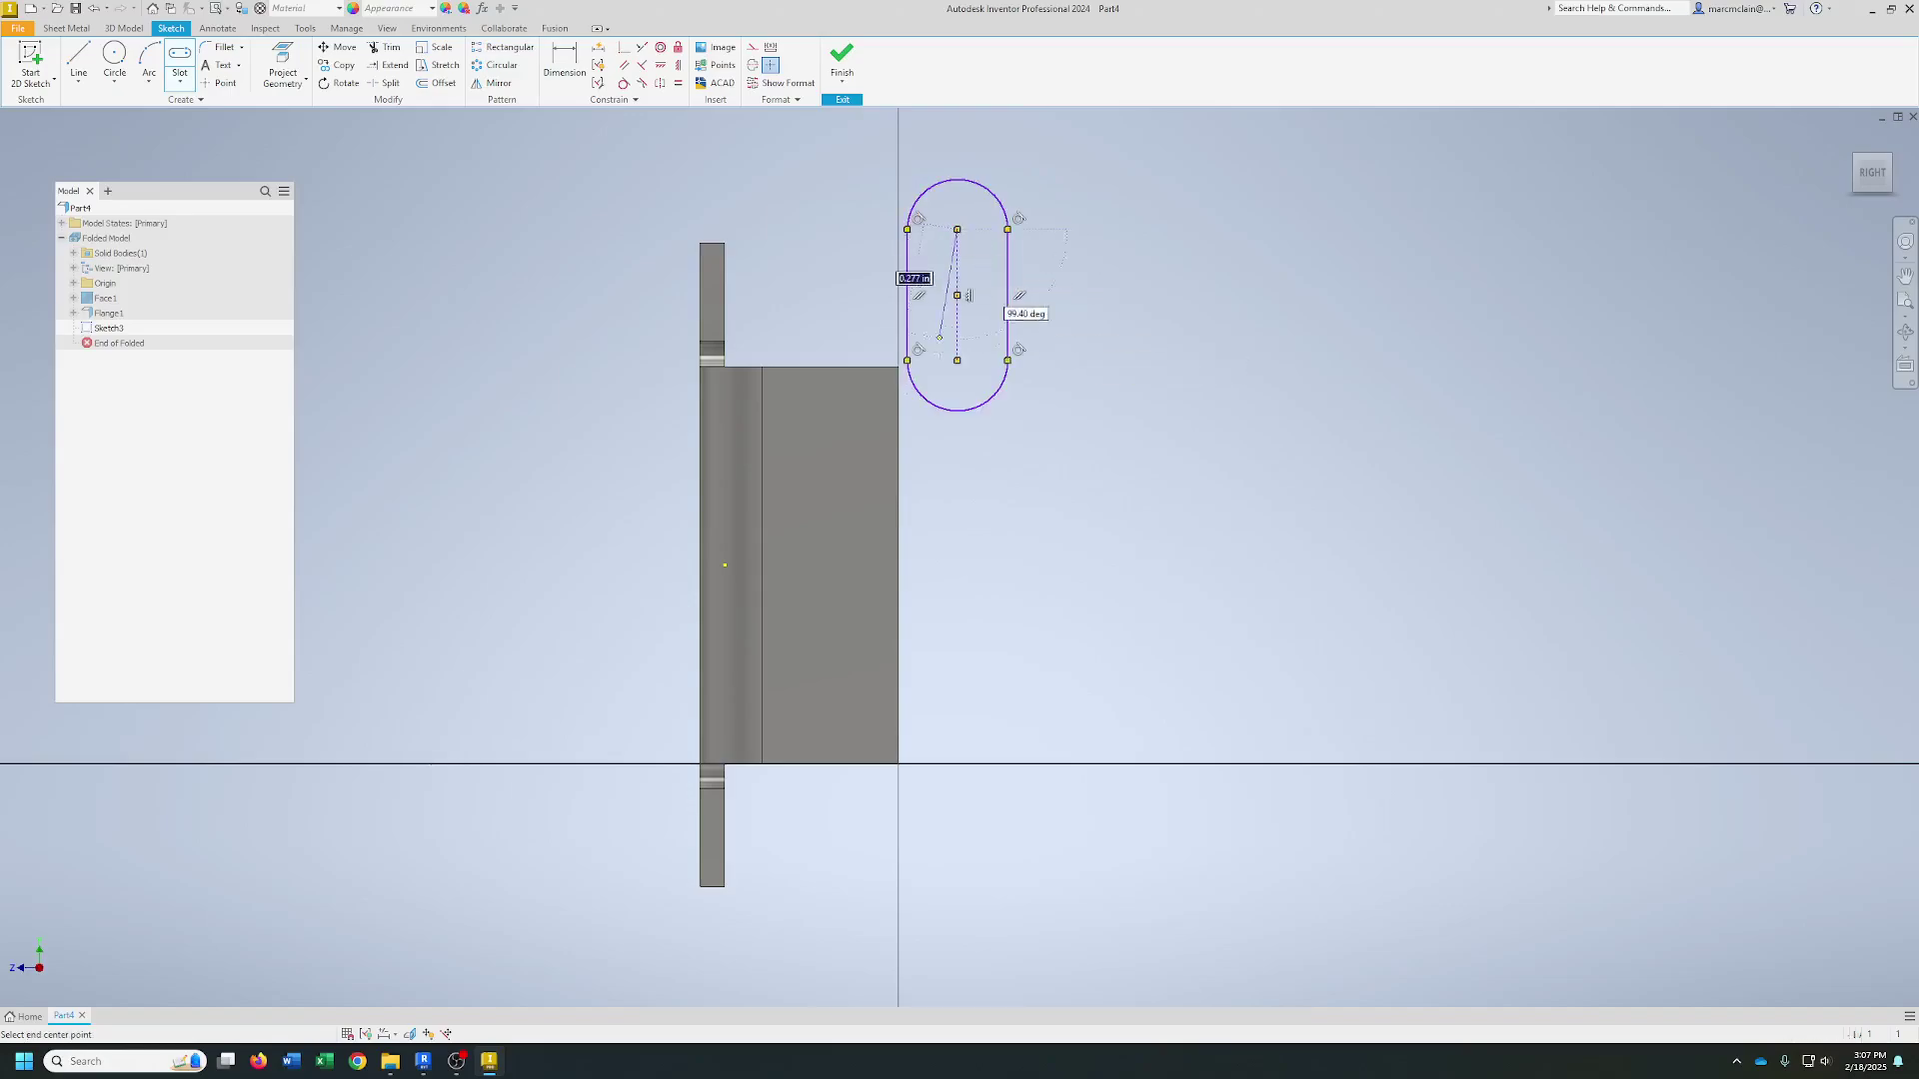
click(957, 361)
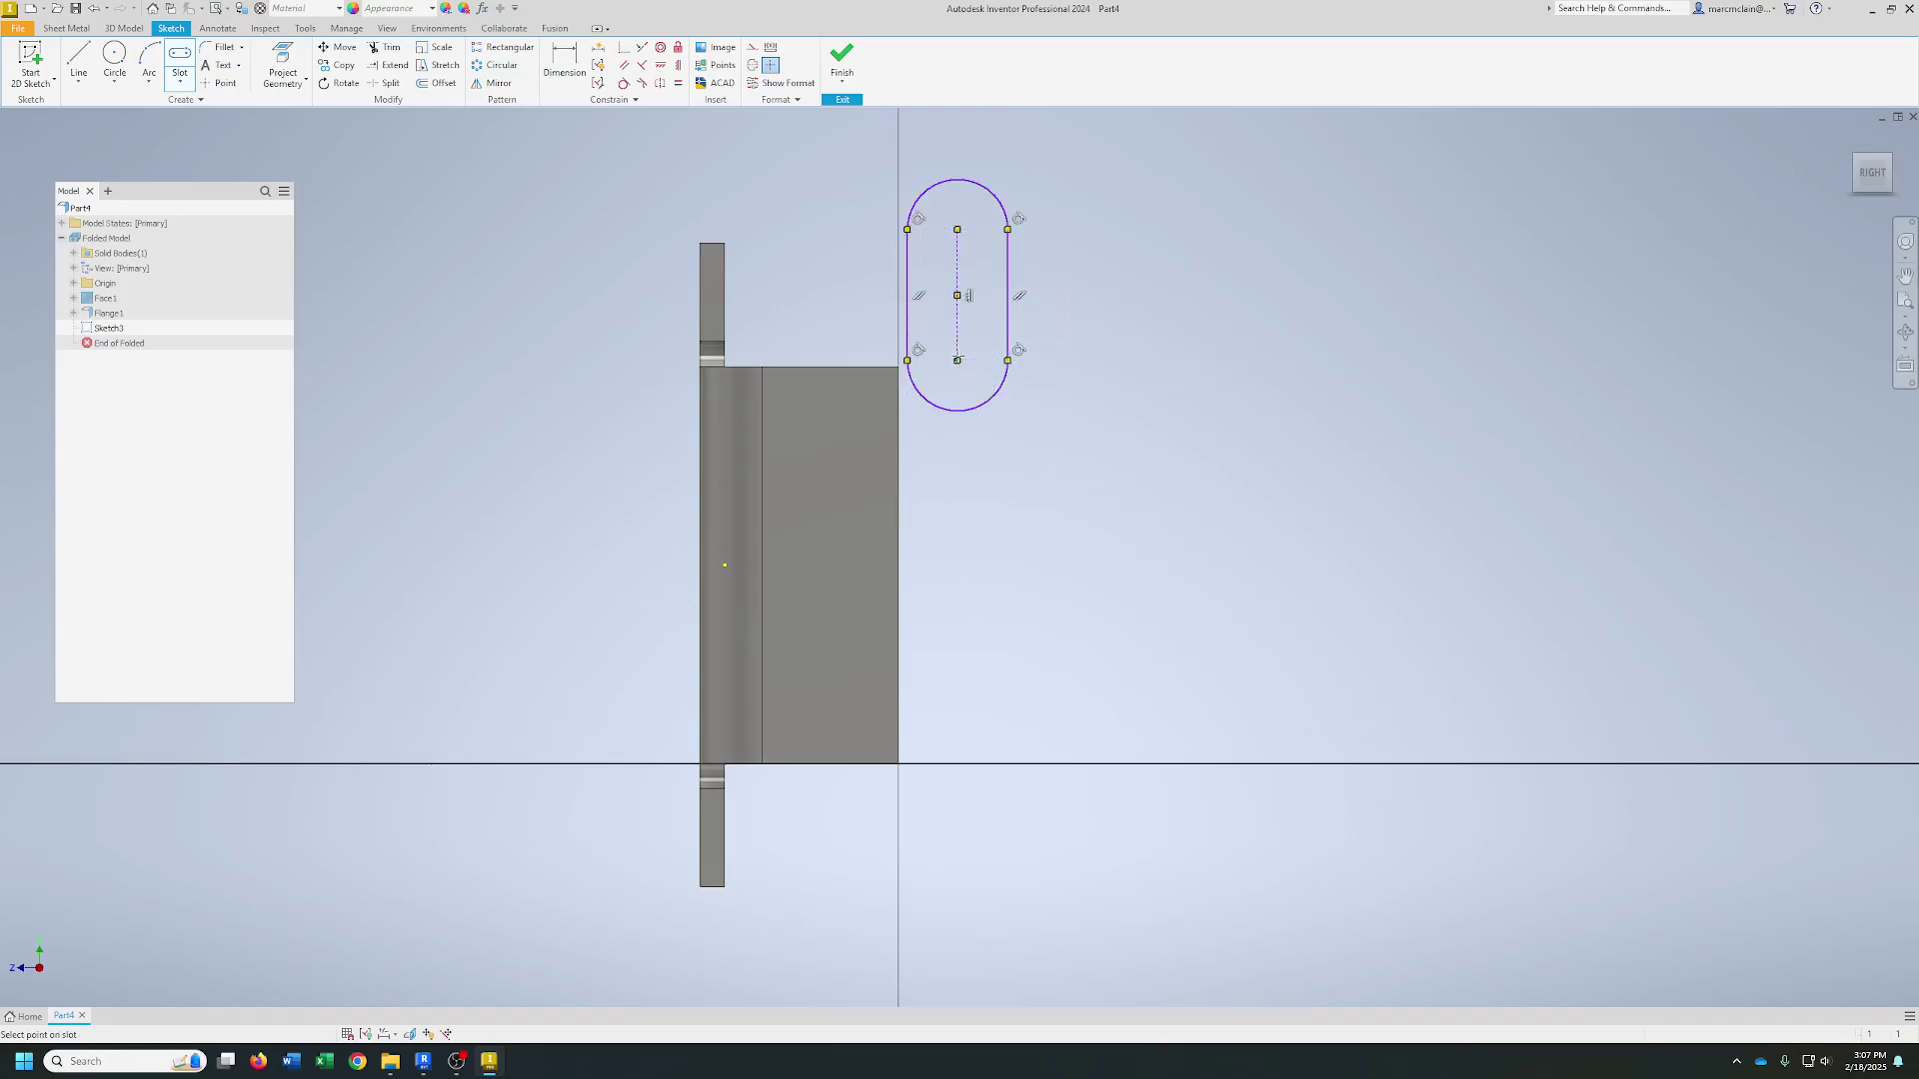
click(985, 309)
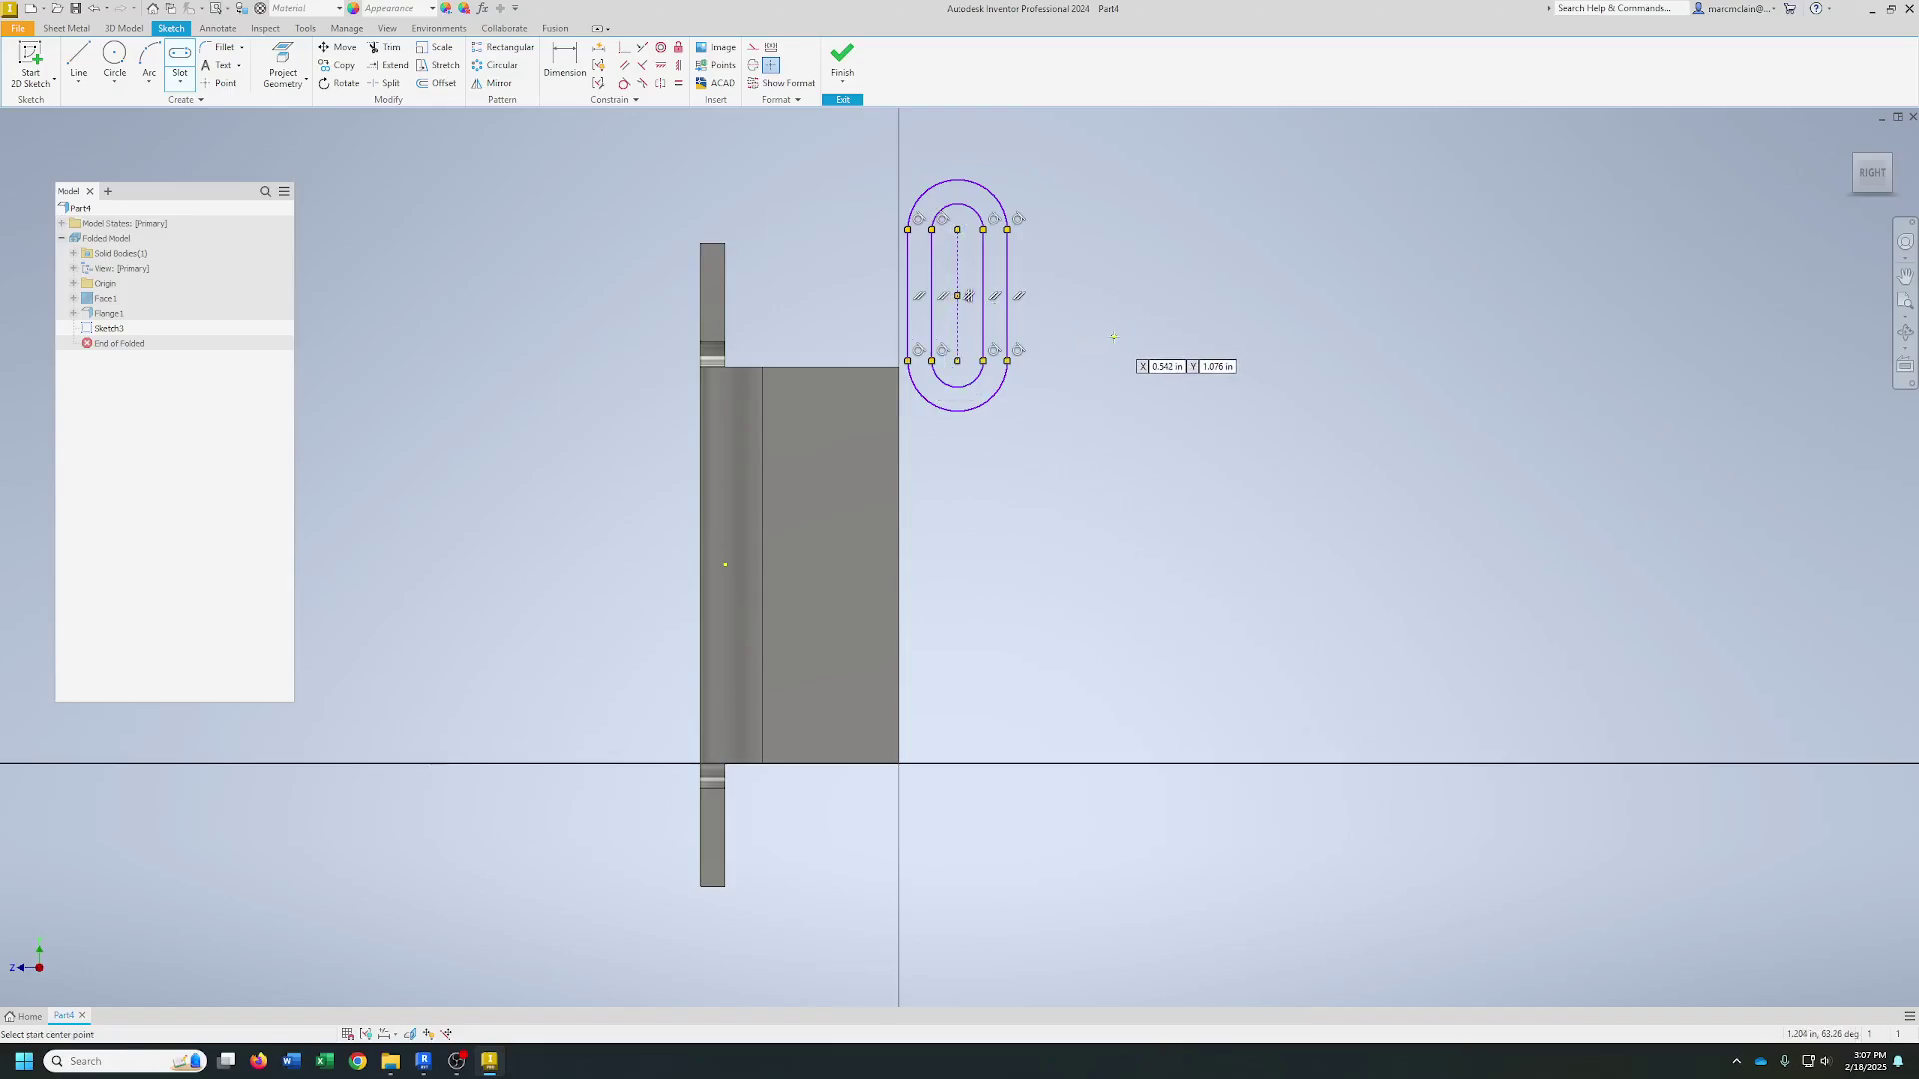
- Dimension the distance between the slots' center points as 0.125 in
click(564, 62)
click(957, 287)
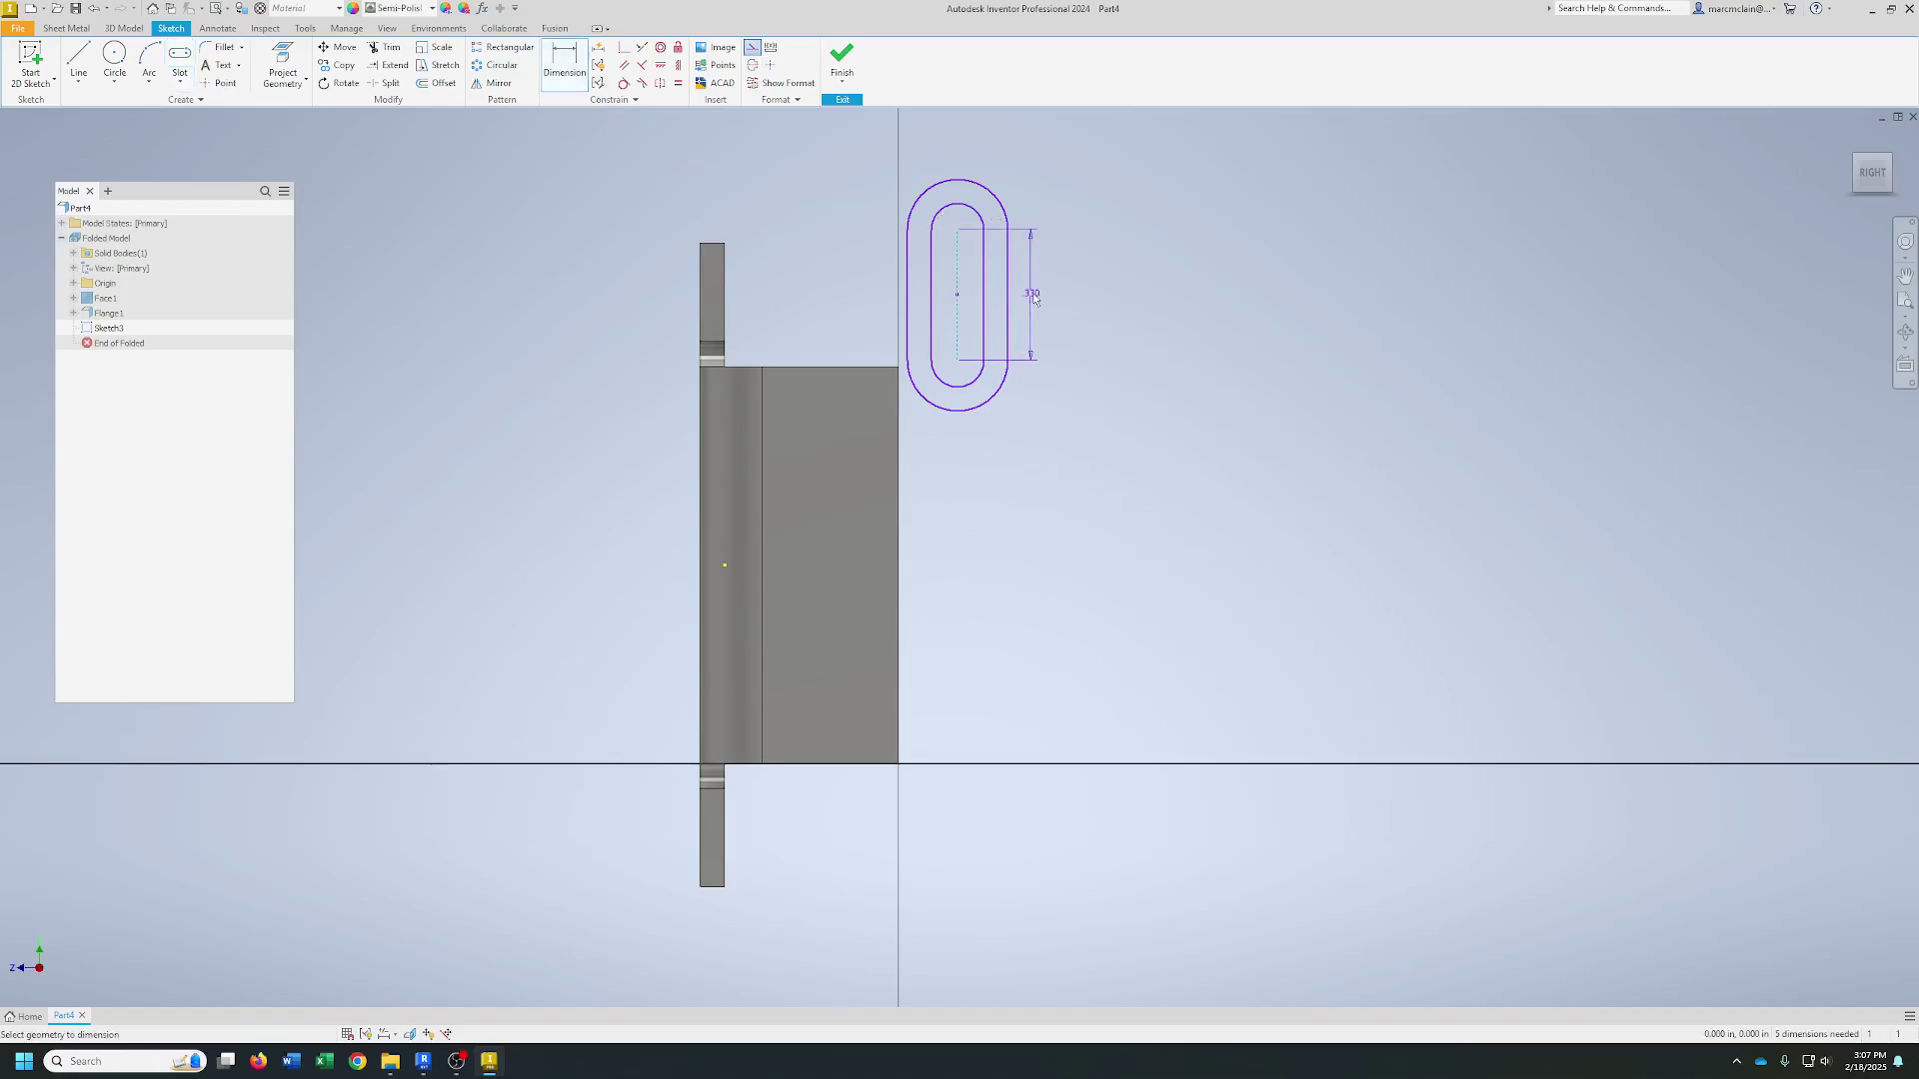
click(1038, 293)
text(1)
key(BackSpace)
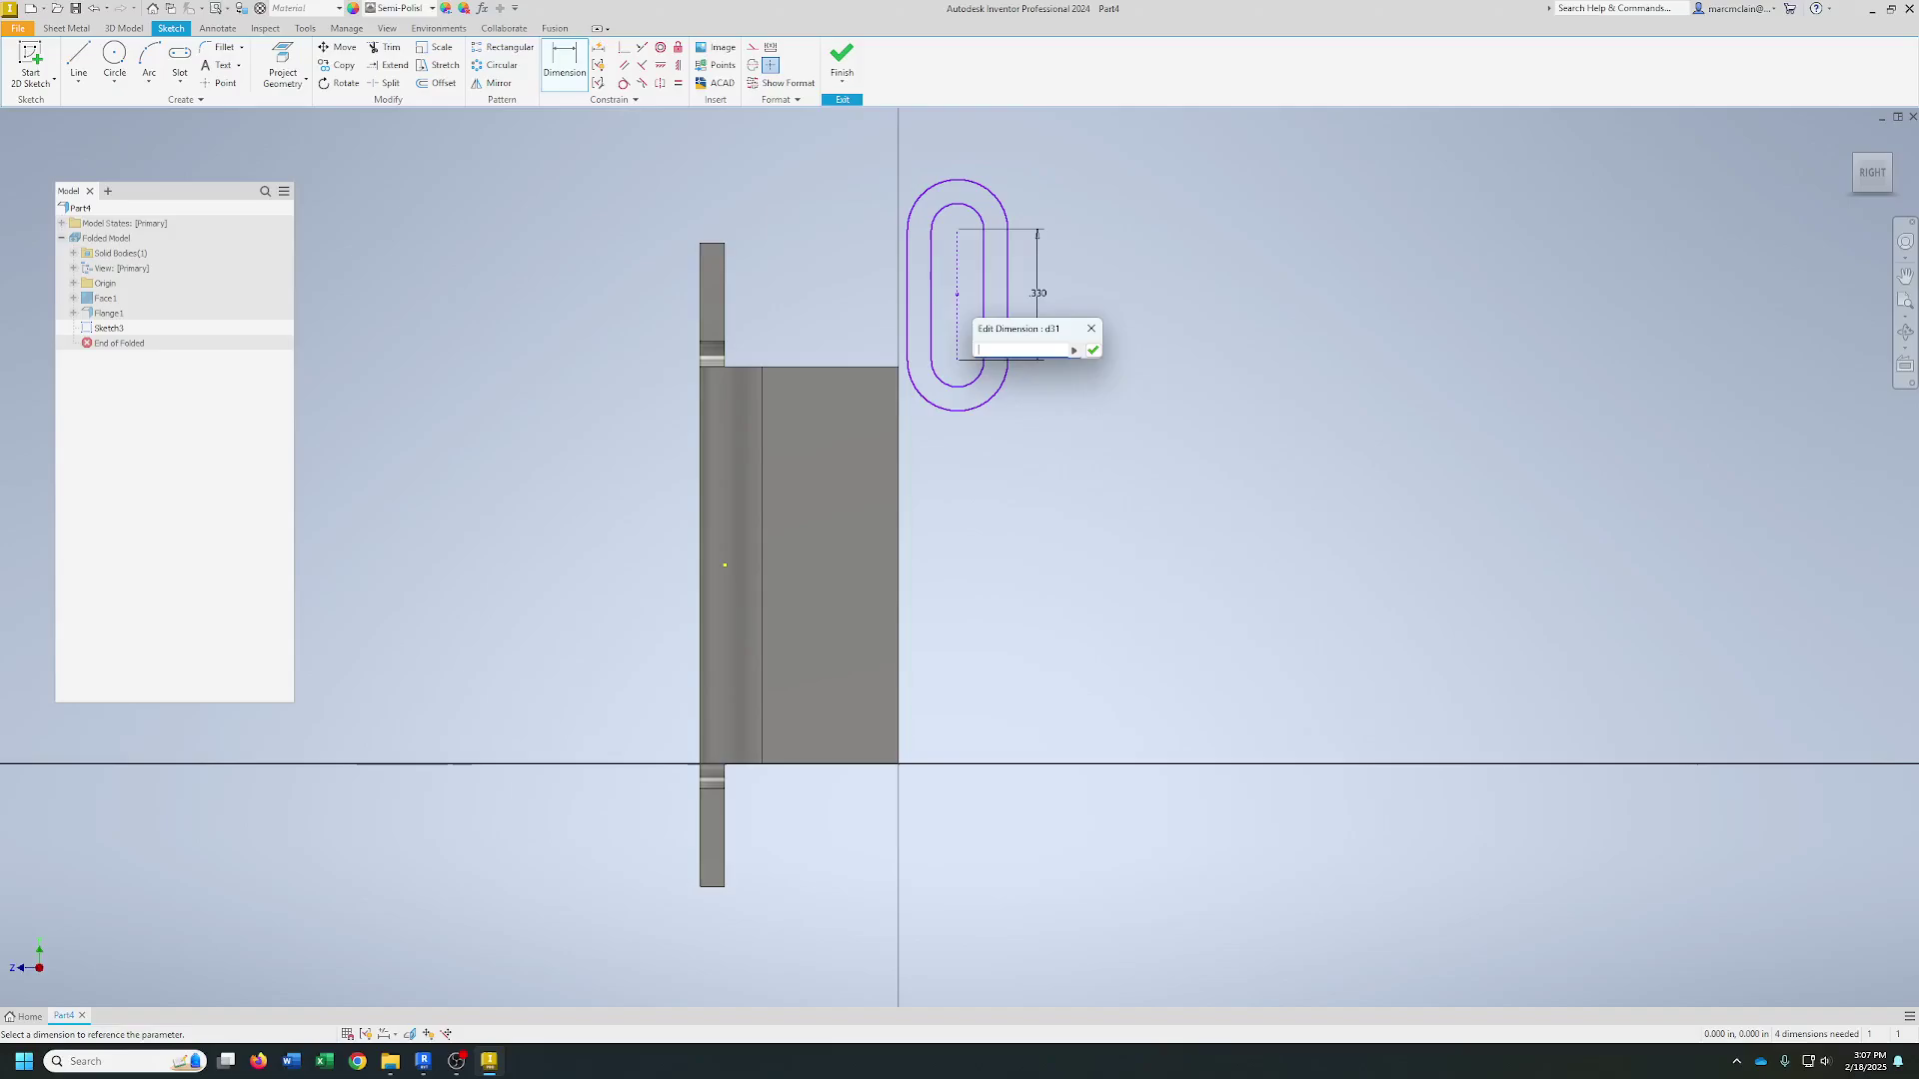
key(Return)
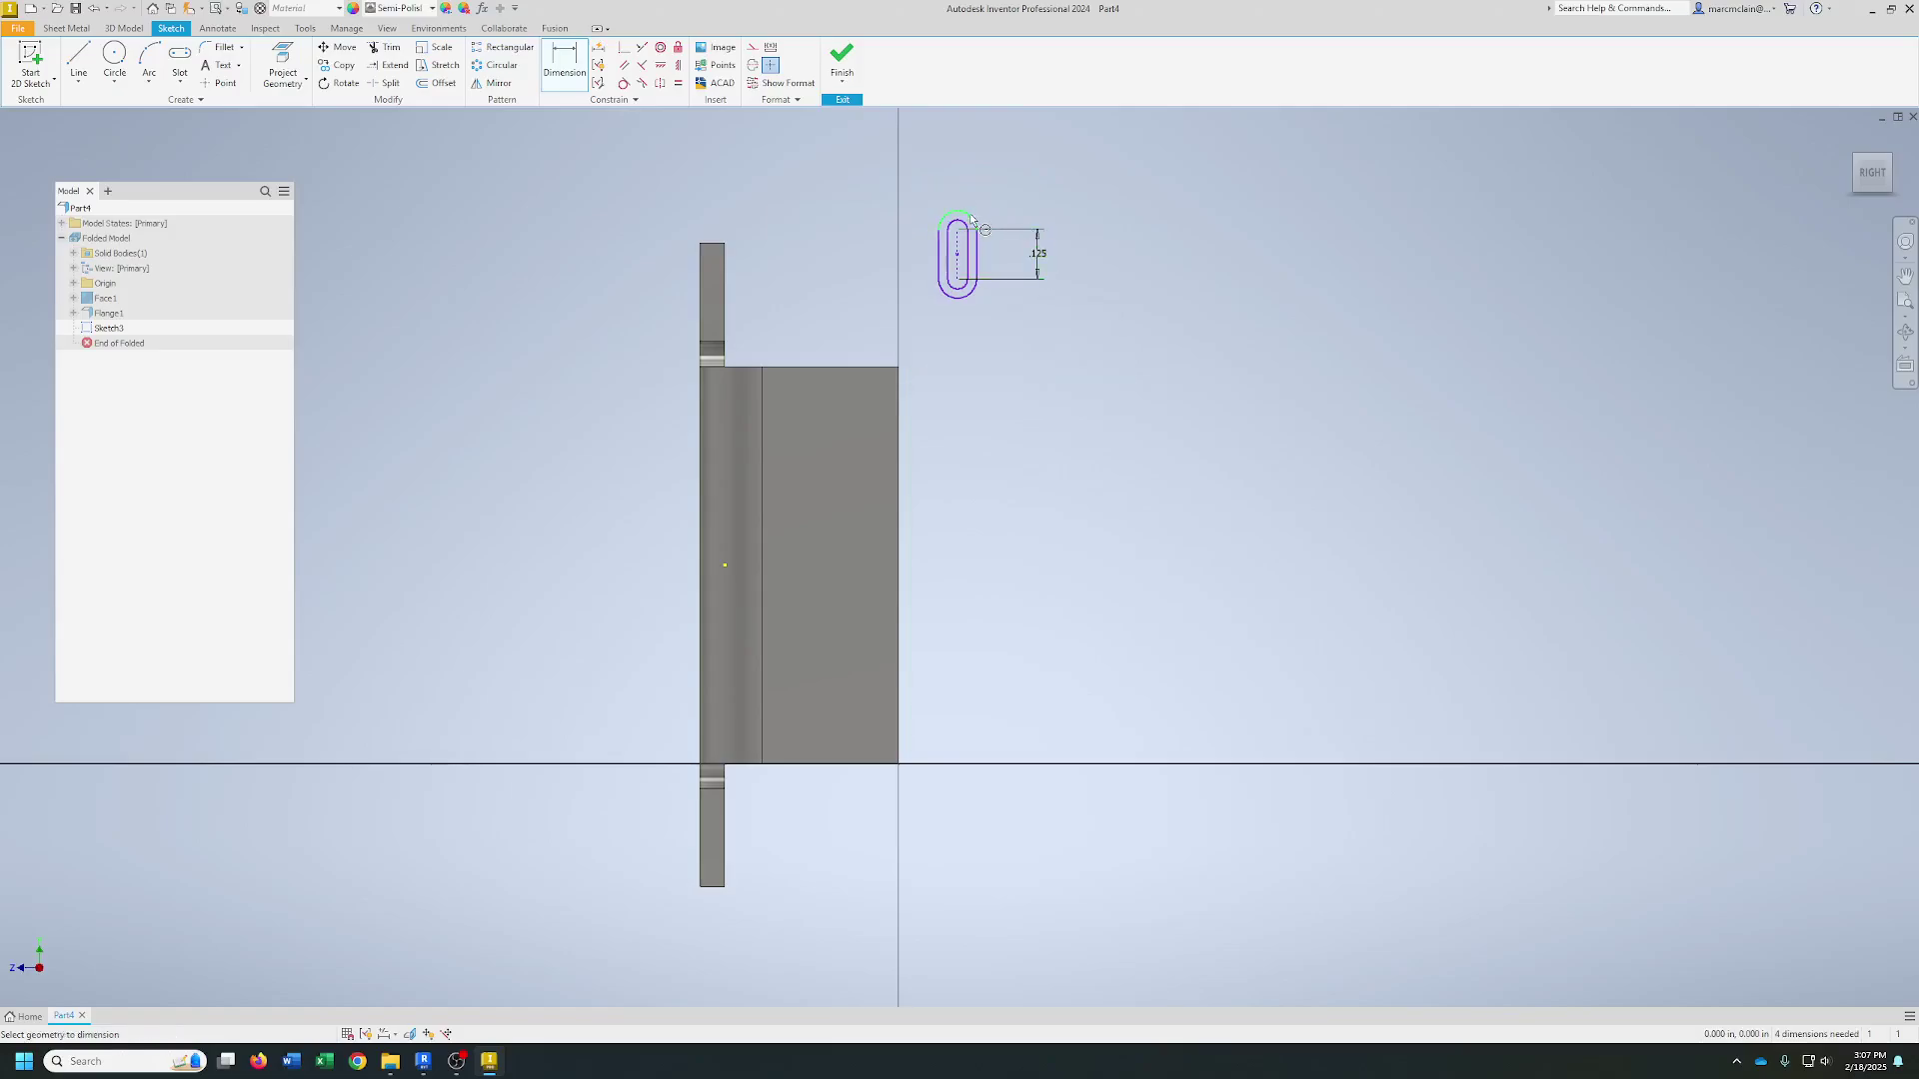
- Dimension the outer slot's end radius as 0.125 in
click(972, 214)
click(993, 191)
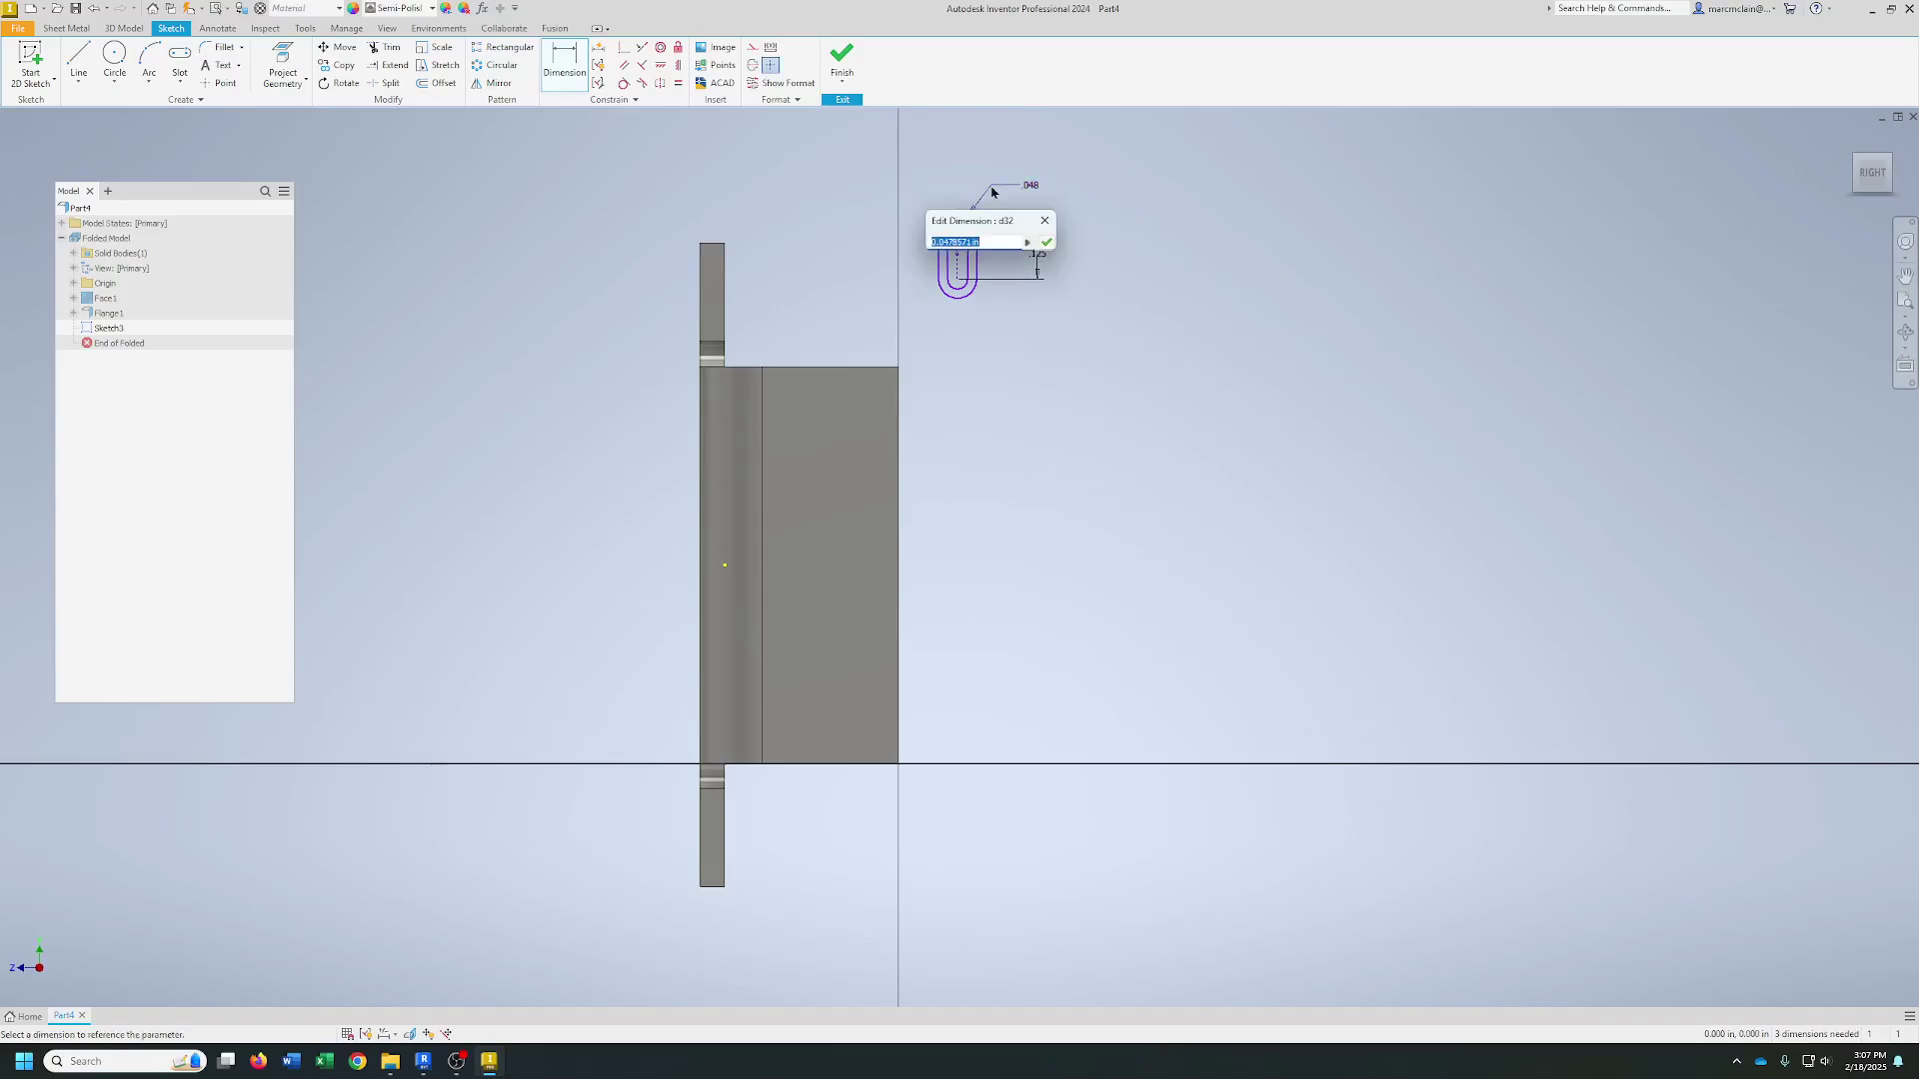
text(.125)
key(Return)
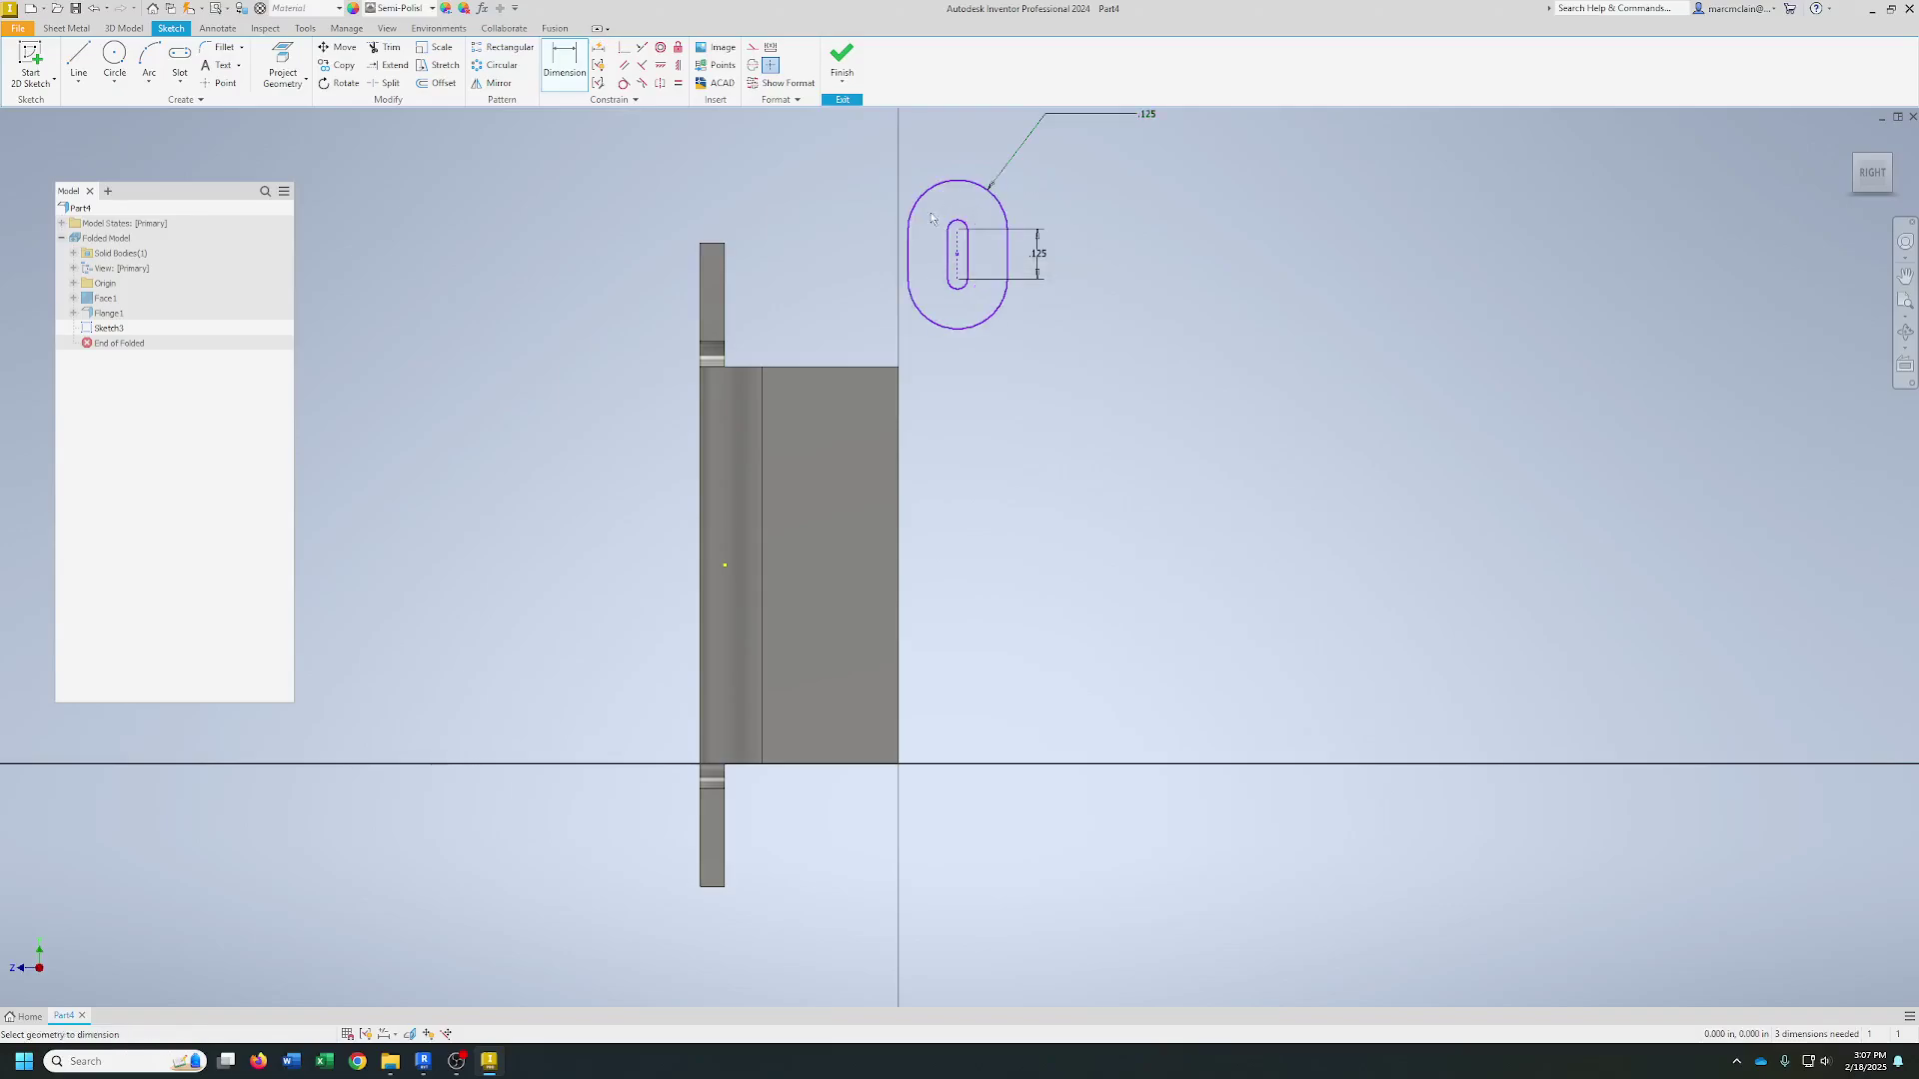
- Dimension the inner slot's end radius as 0.06 in
click(962, 224)
click(1035, 193)
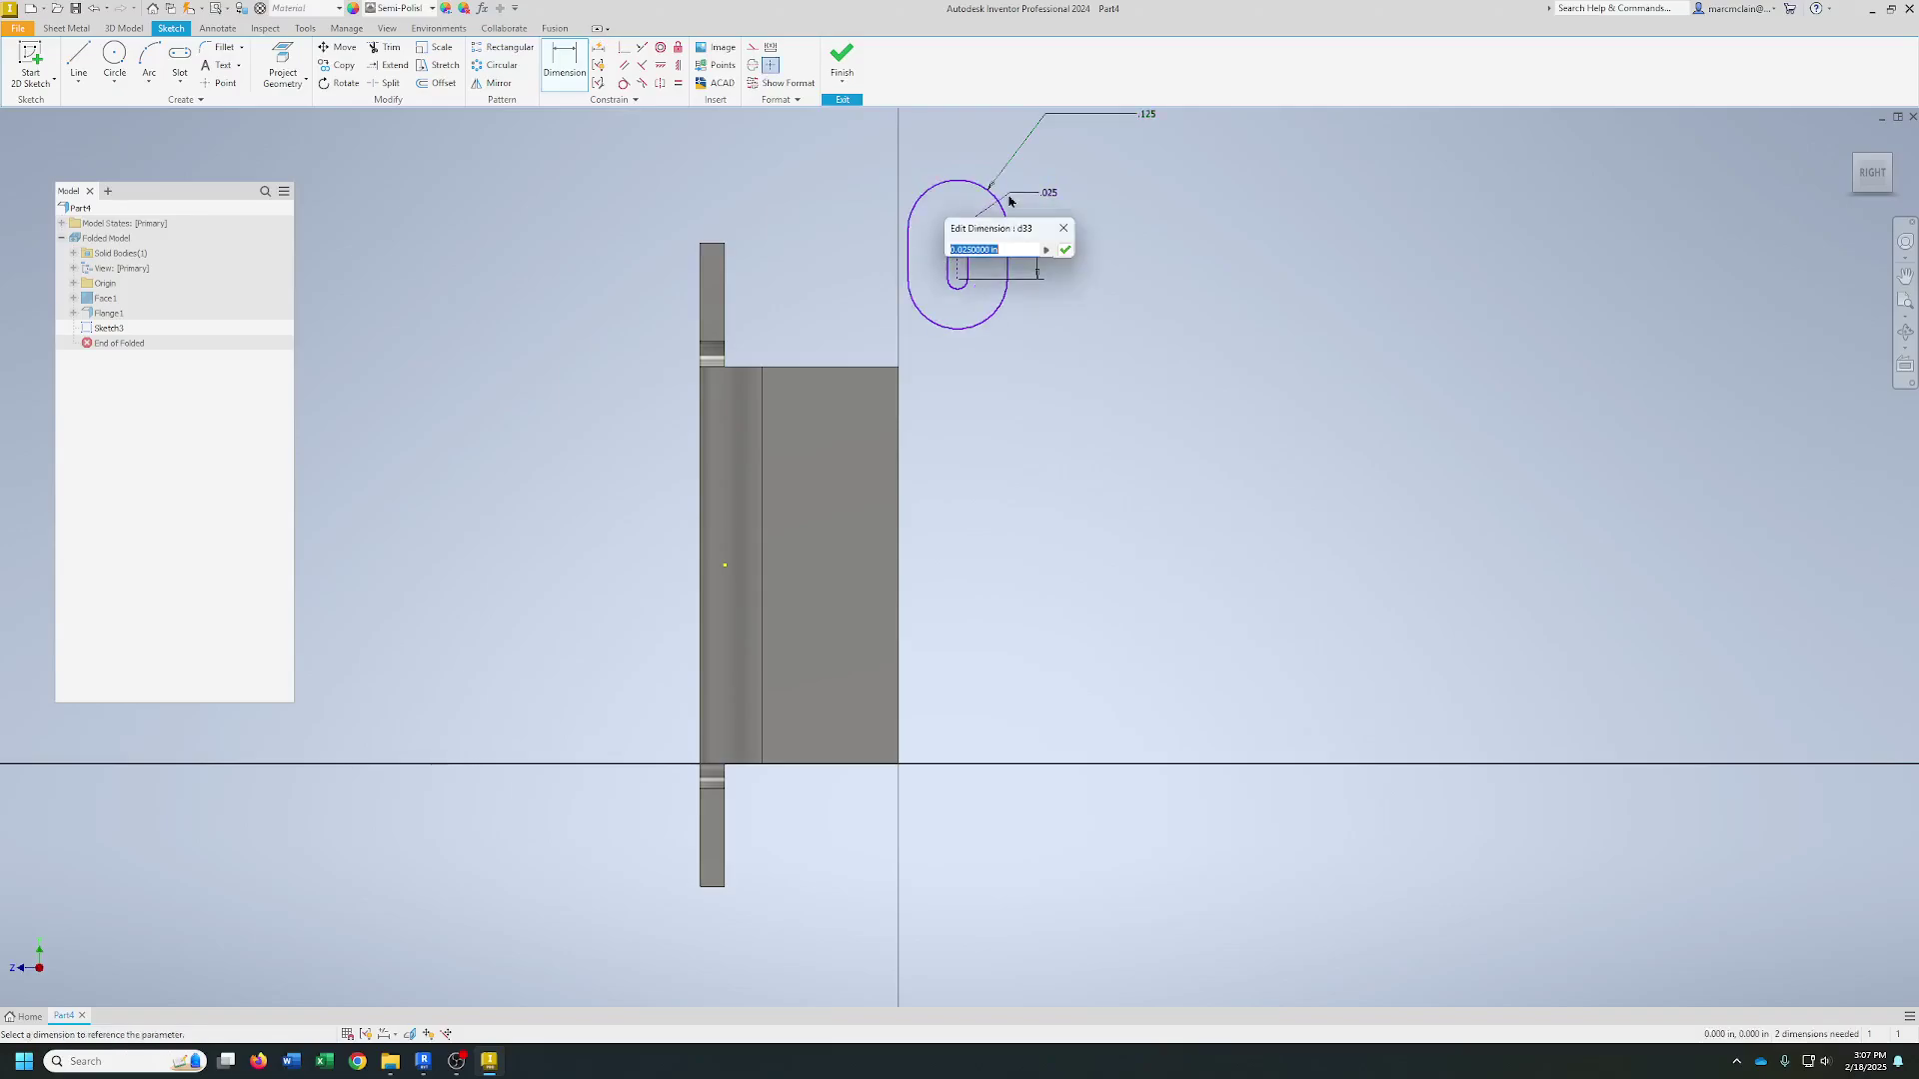
text(.05)
key(Return)
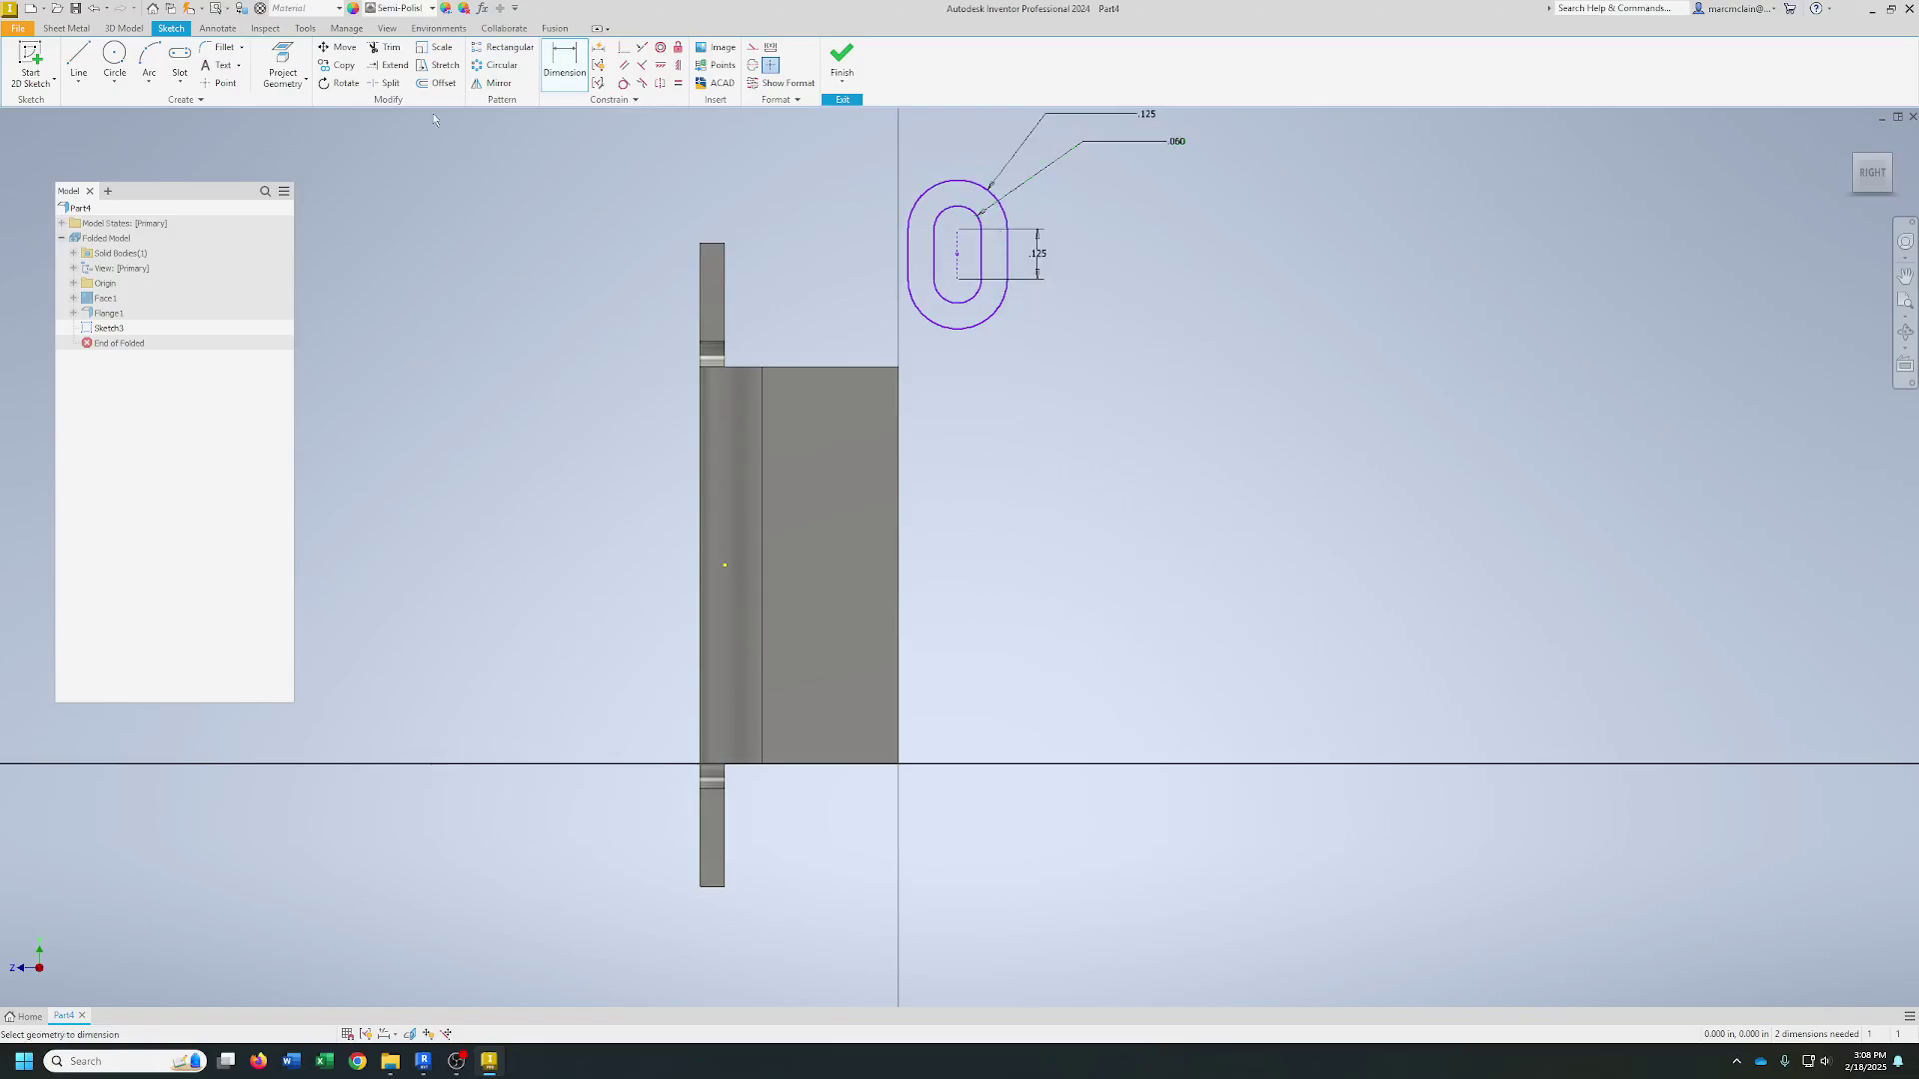
- Dimension the horizontal distance from the plate's outer face to the outer slot's far side as 0.820 in
click(78, 60)
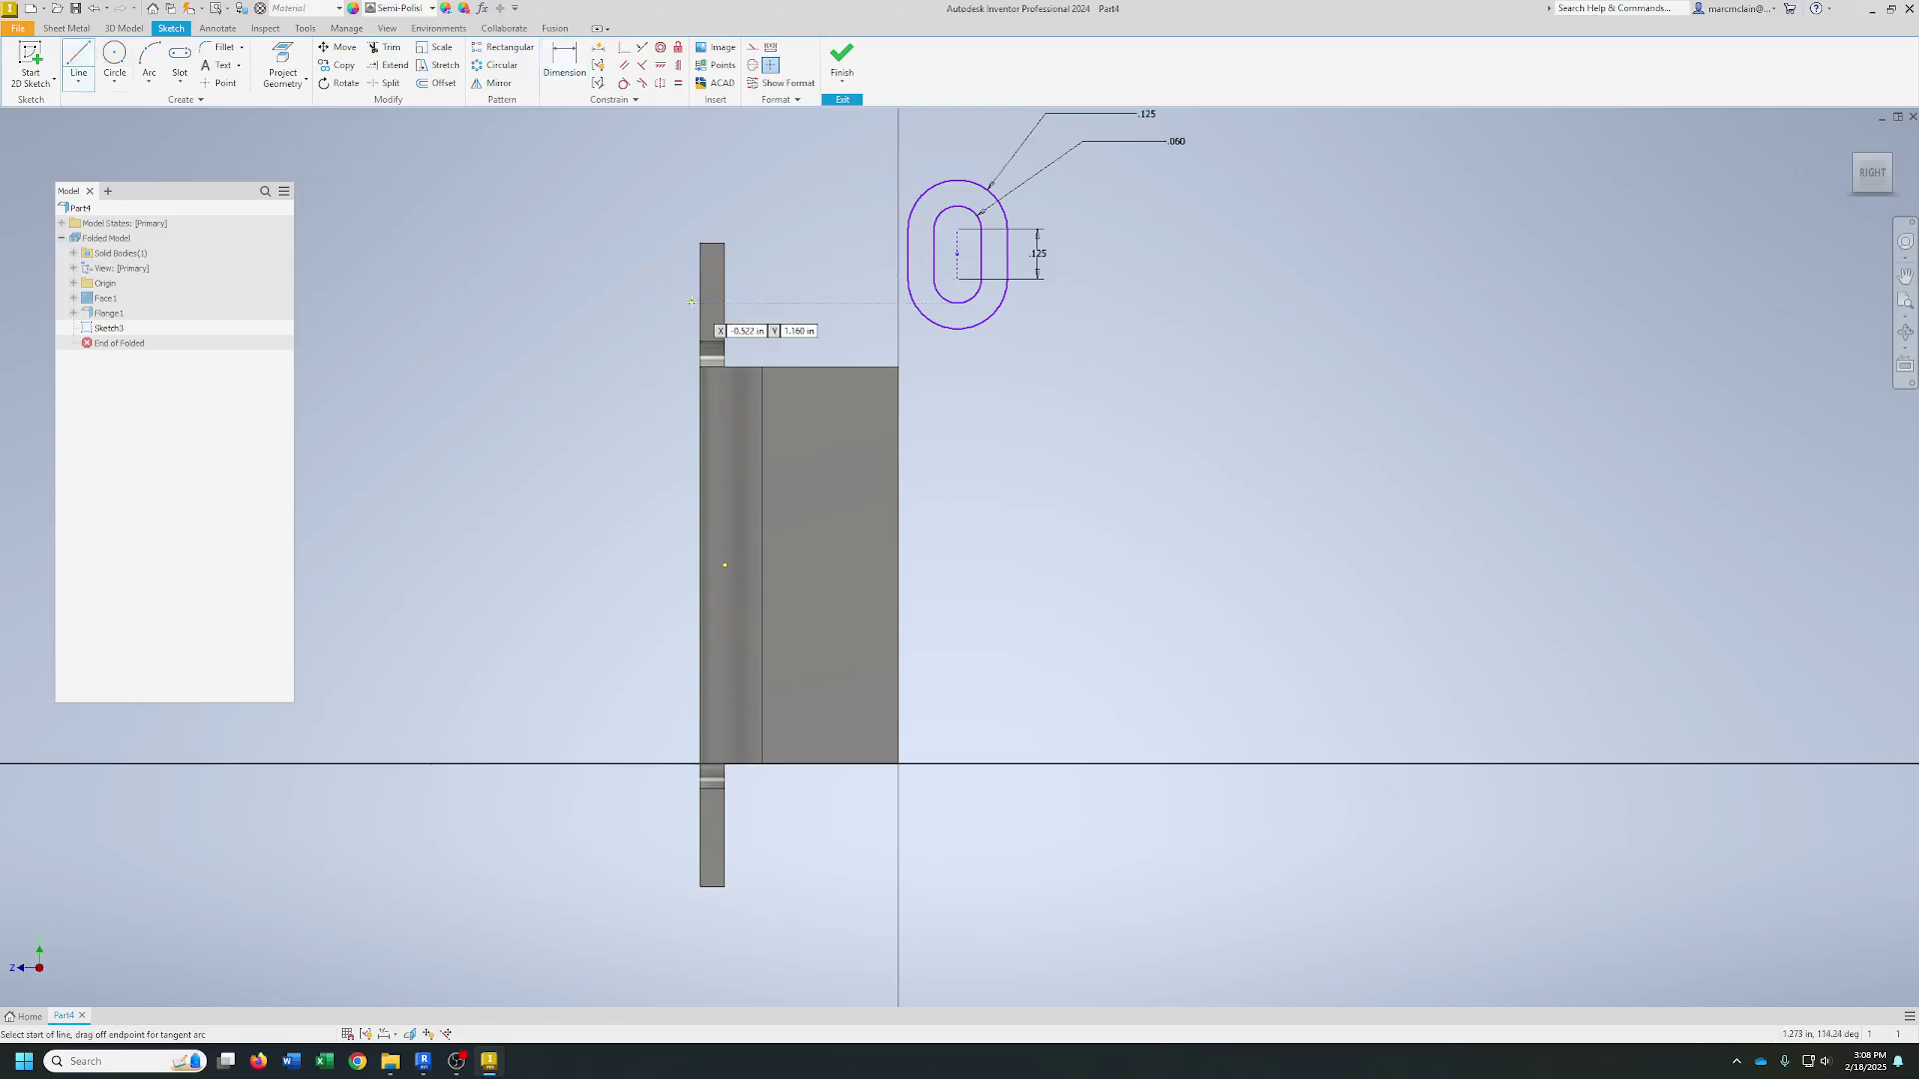
click(564, 62)
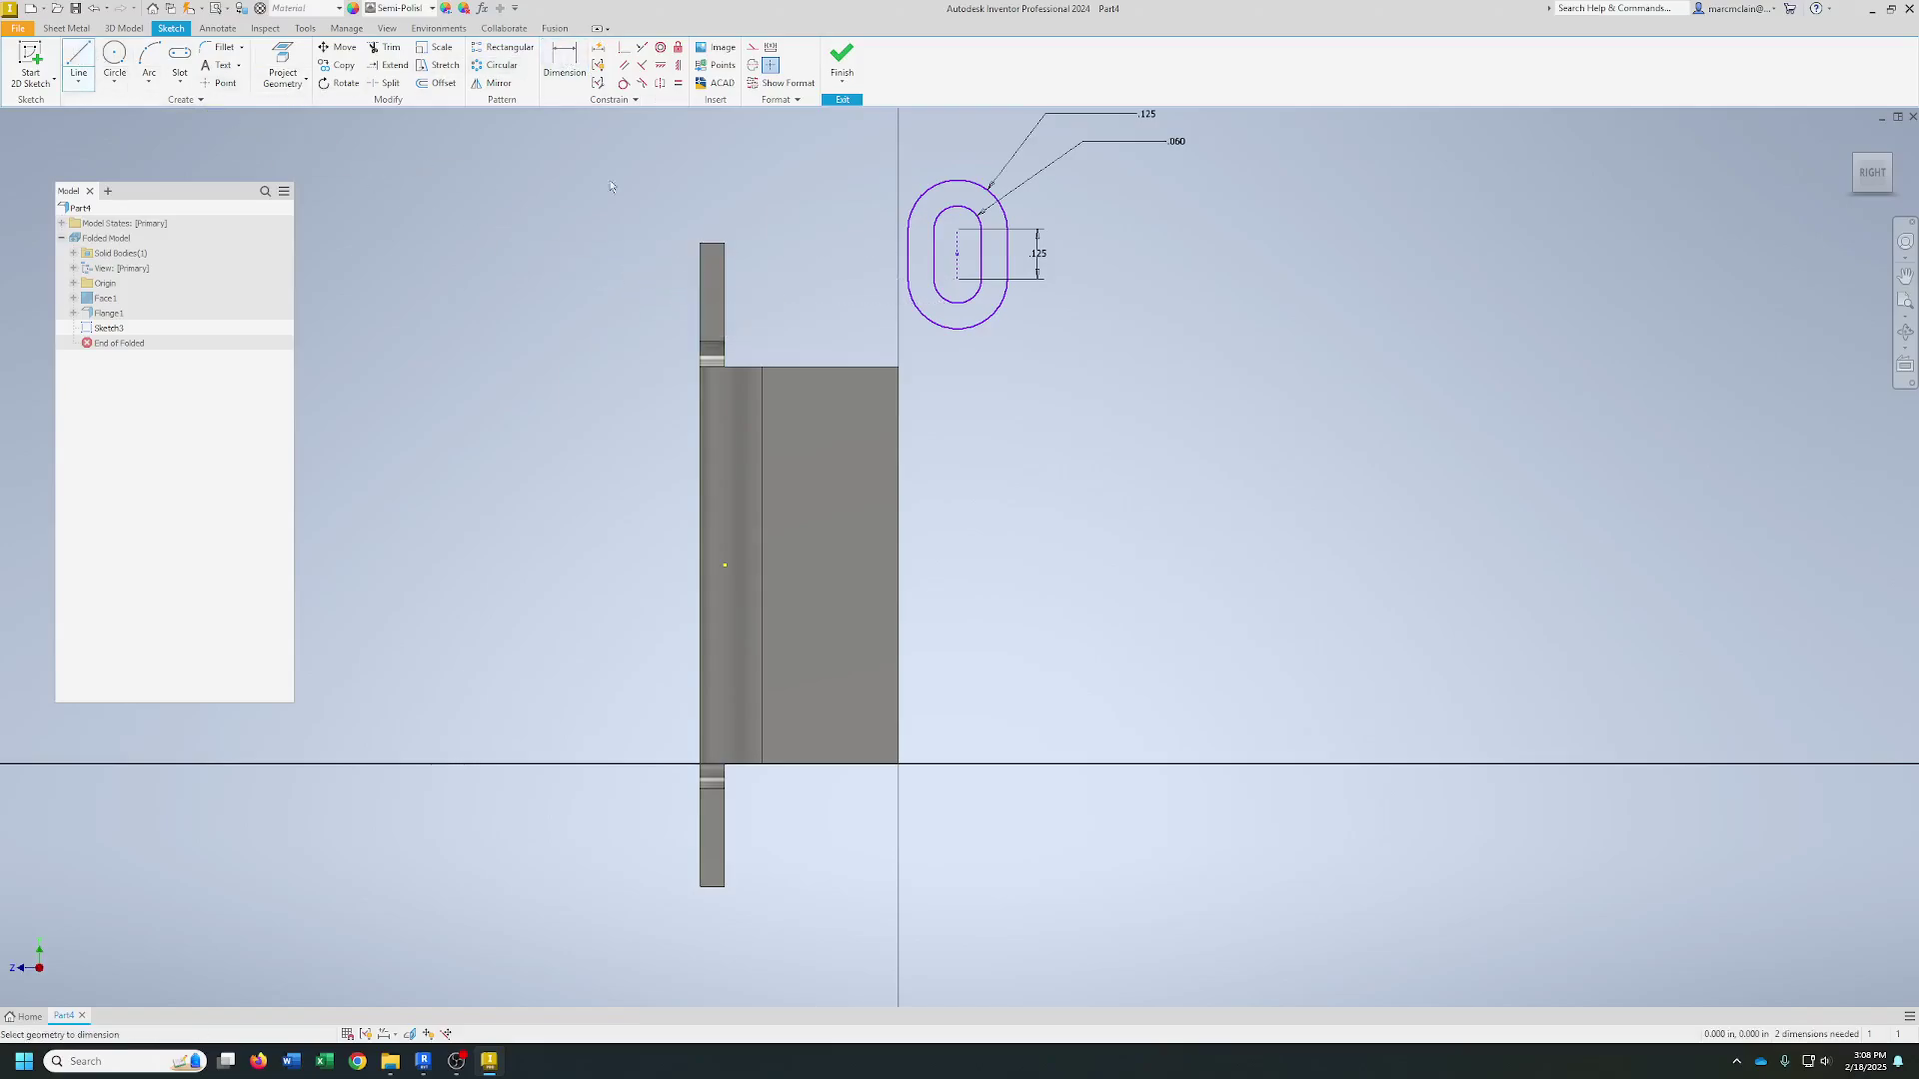
click(700, 310)
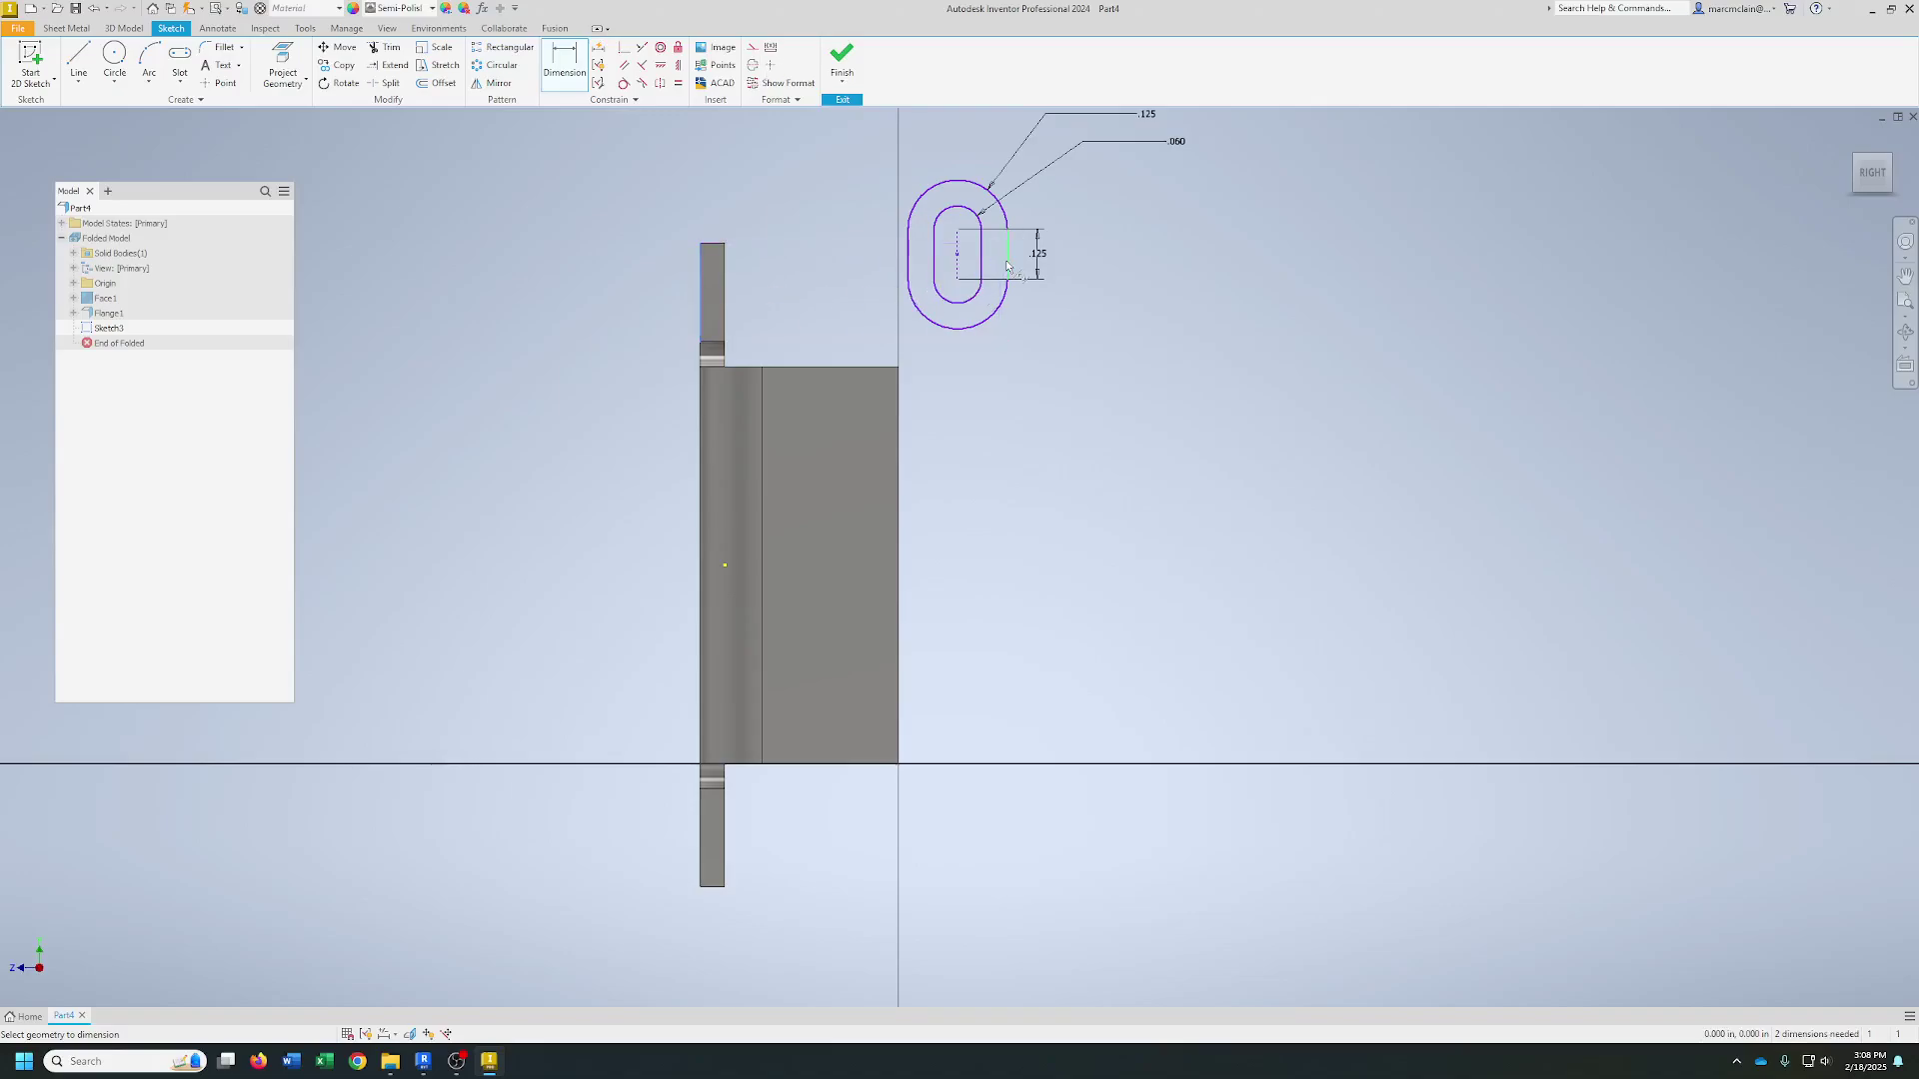
click(1008, 267)
middle_drag(841, 228, 820, 335)
click(822, 320)
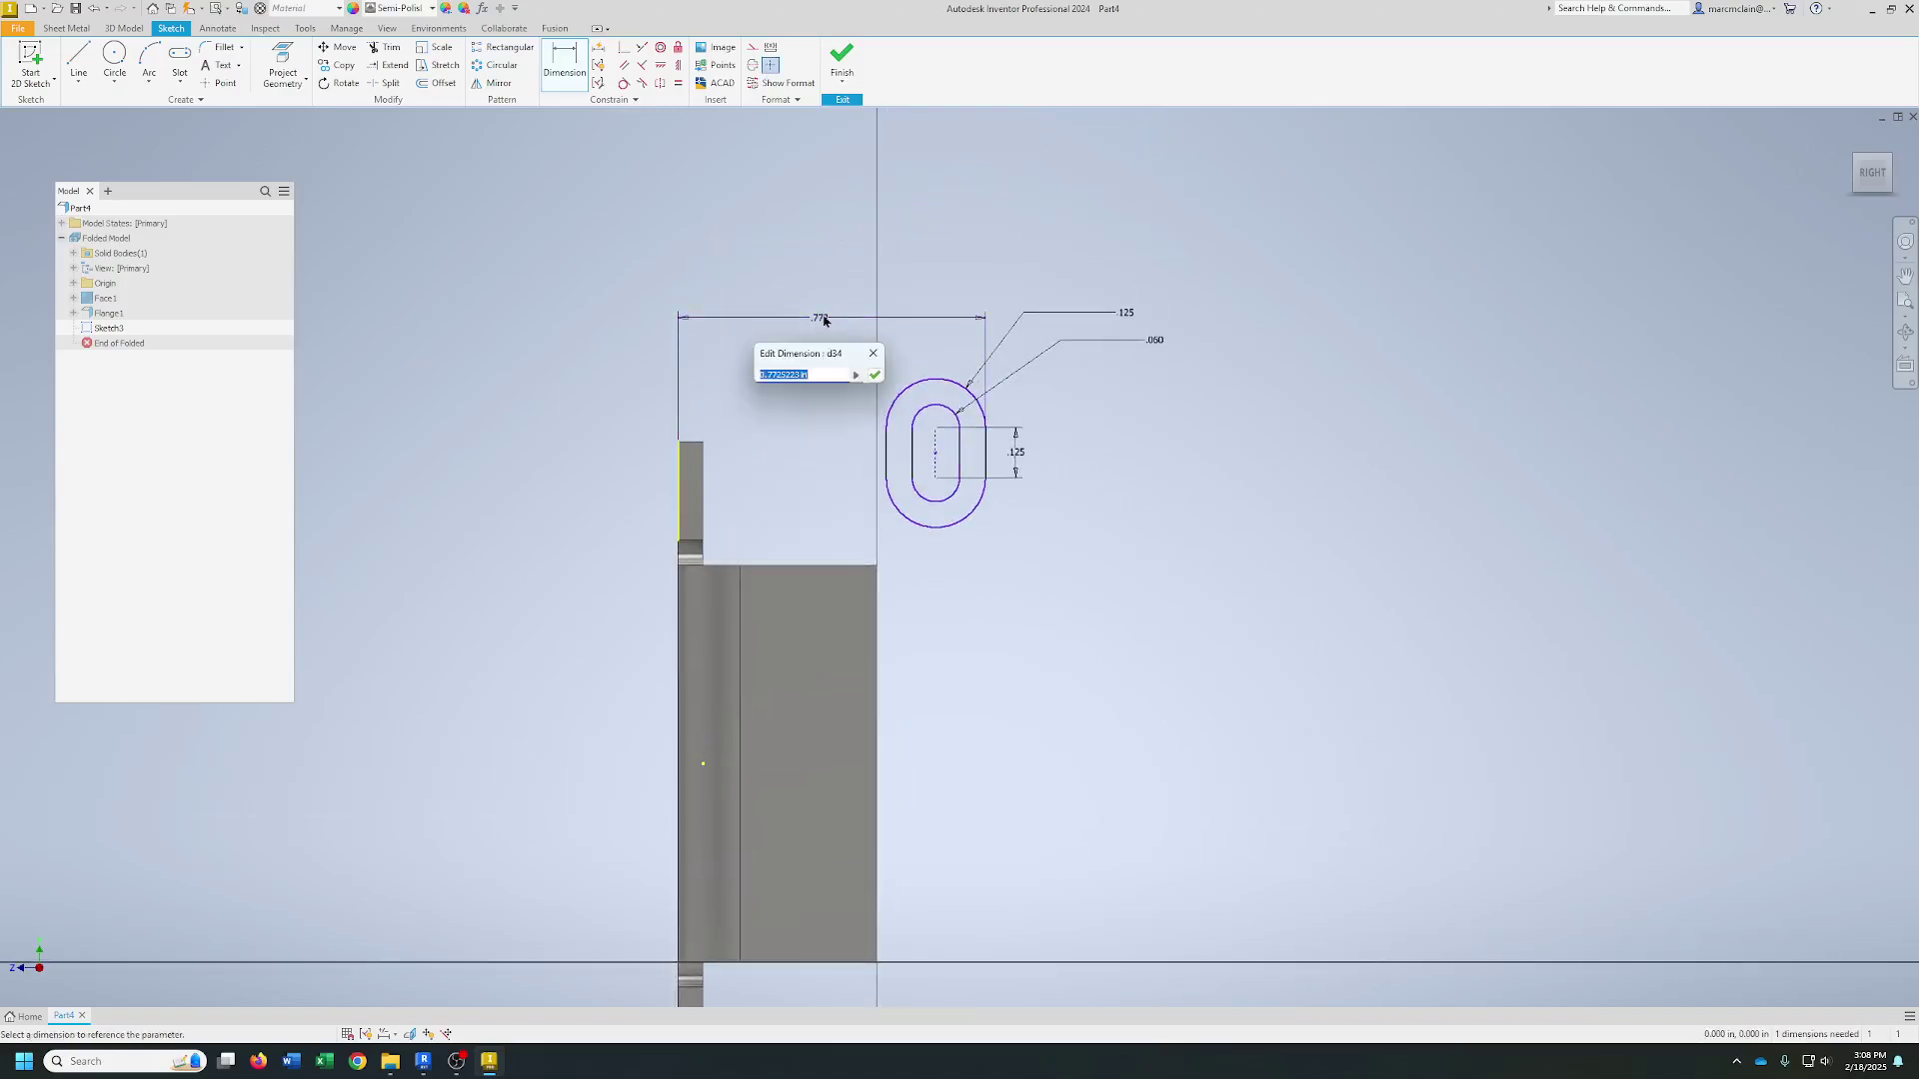
text(.820)
key(Return)
- Dimension the vertical distance from the flange's upper edge to the slots' upper center point as 0.4 in
middle_drag(804, 676, 780, 506)
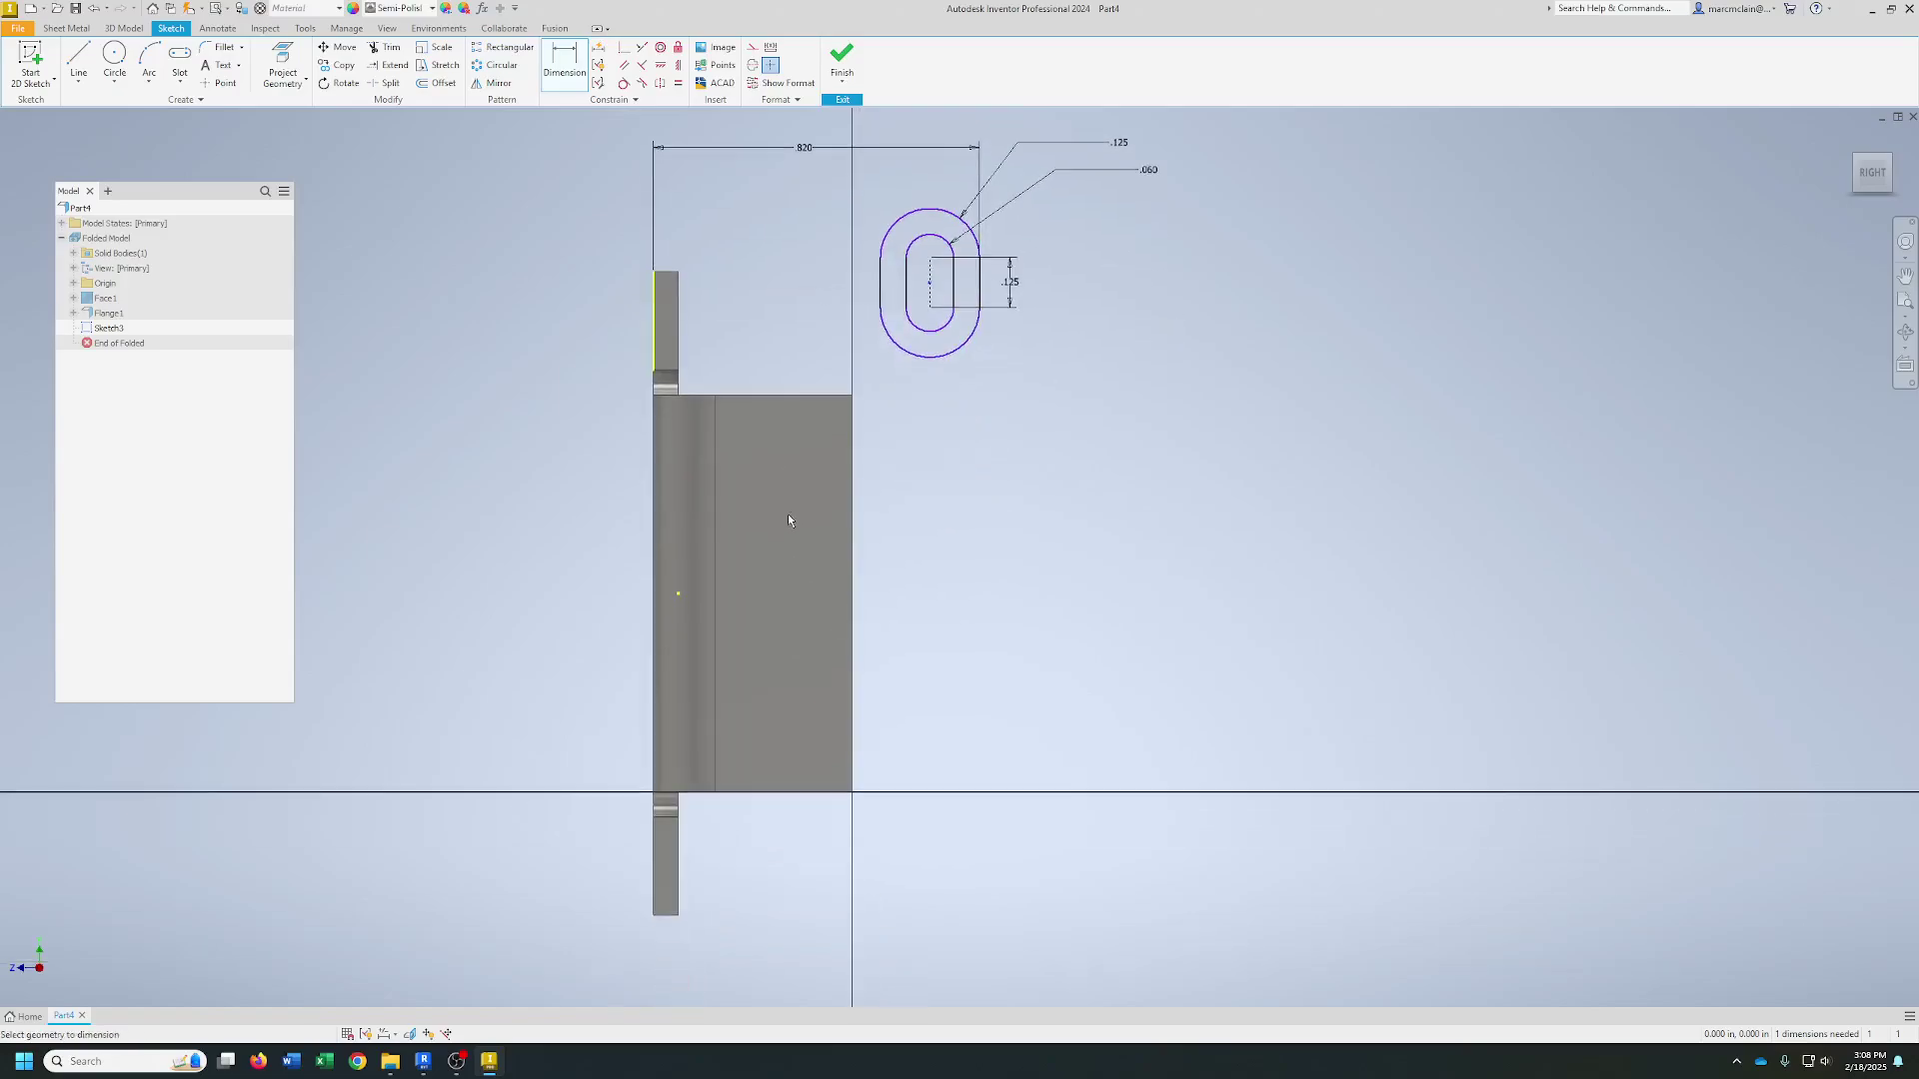
click(804, 397)
click(929, 258)
click(1084, 315)
text(.4)
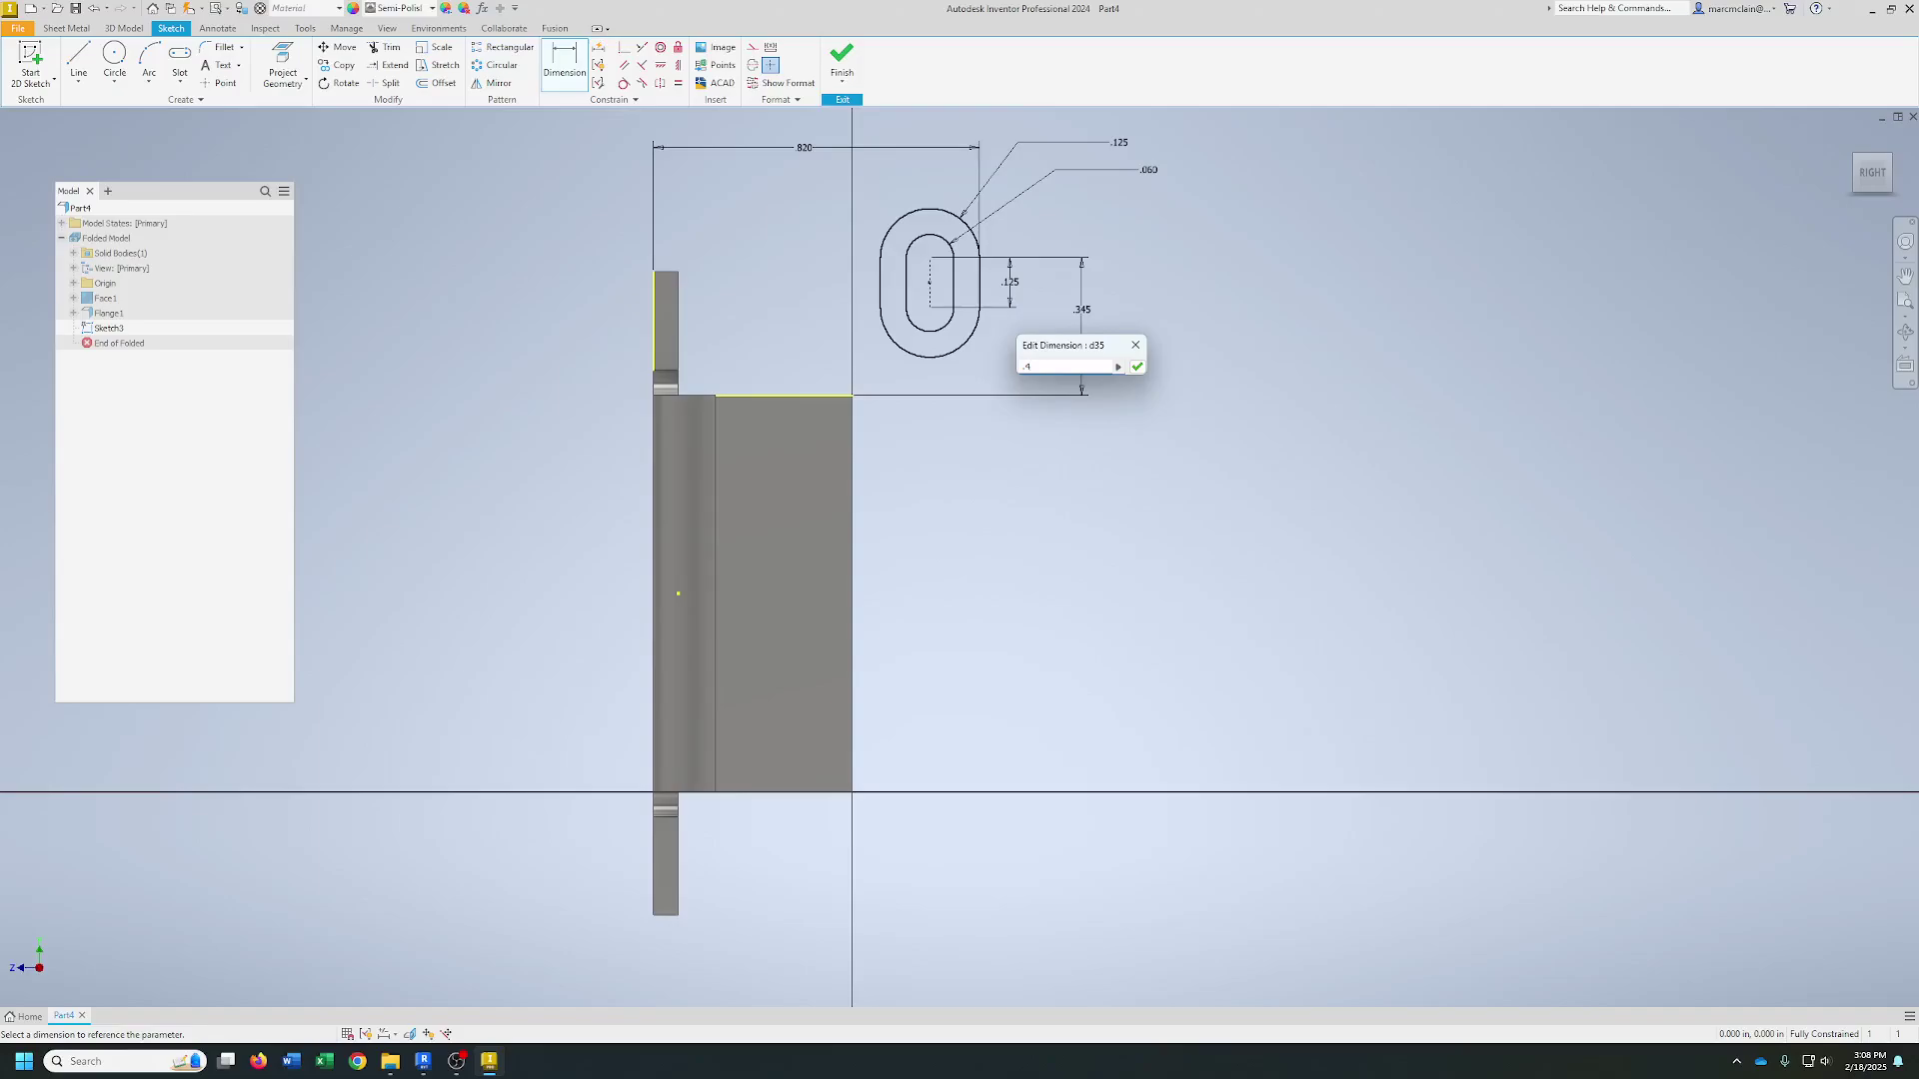
key(Return)
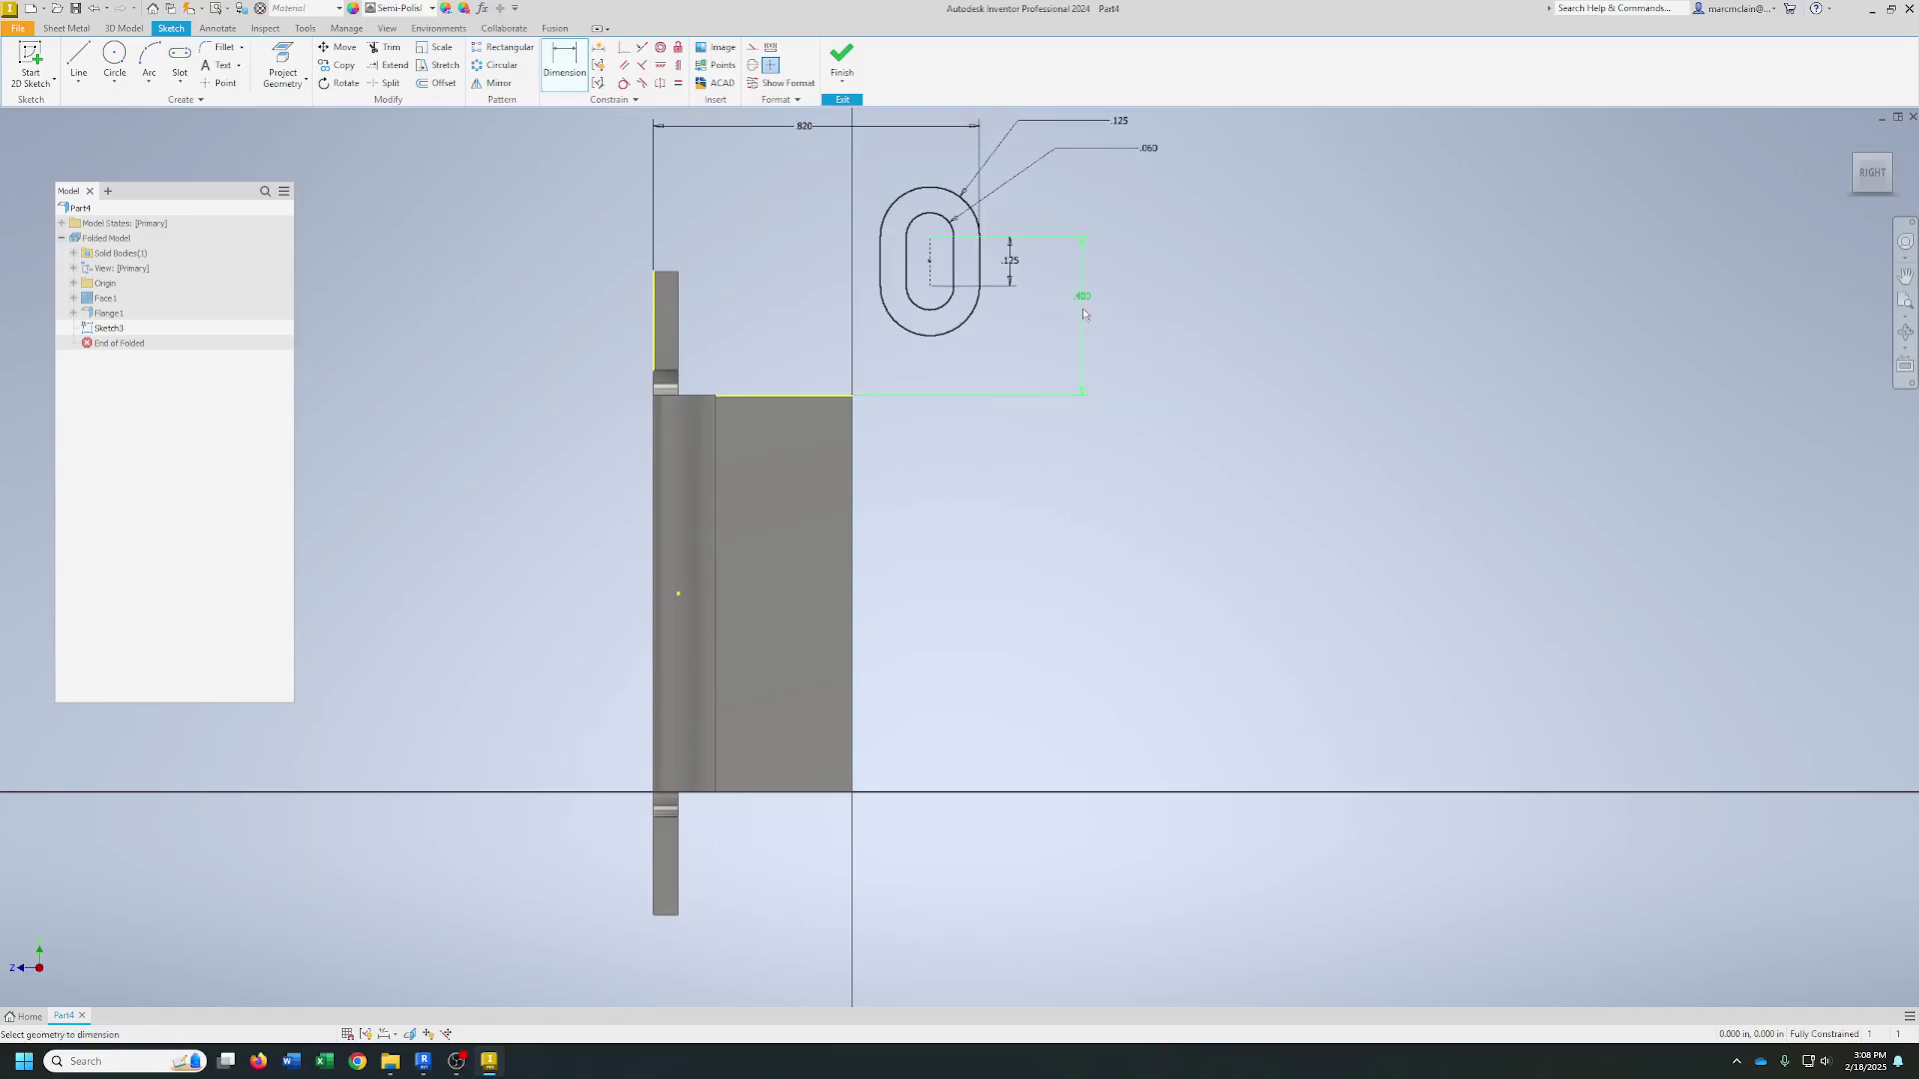
- Draw a slanted line about 0.155 in long from the flange's upper free corner towards the outer slot
click(76, 60)
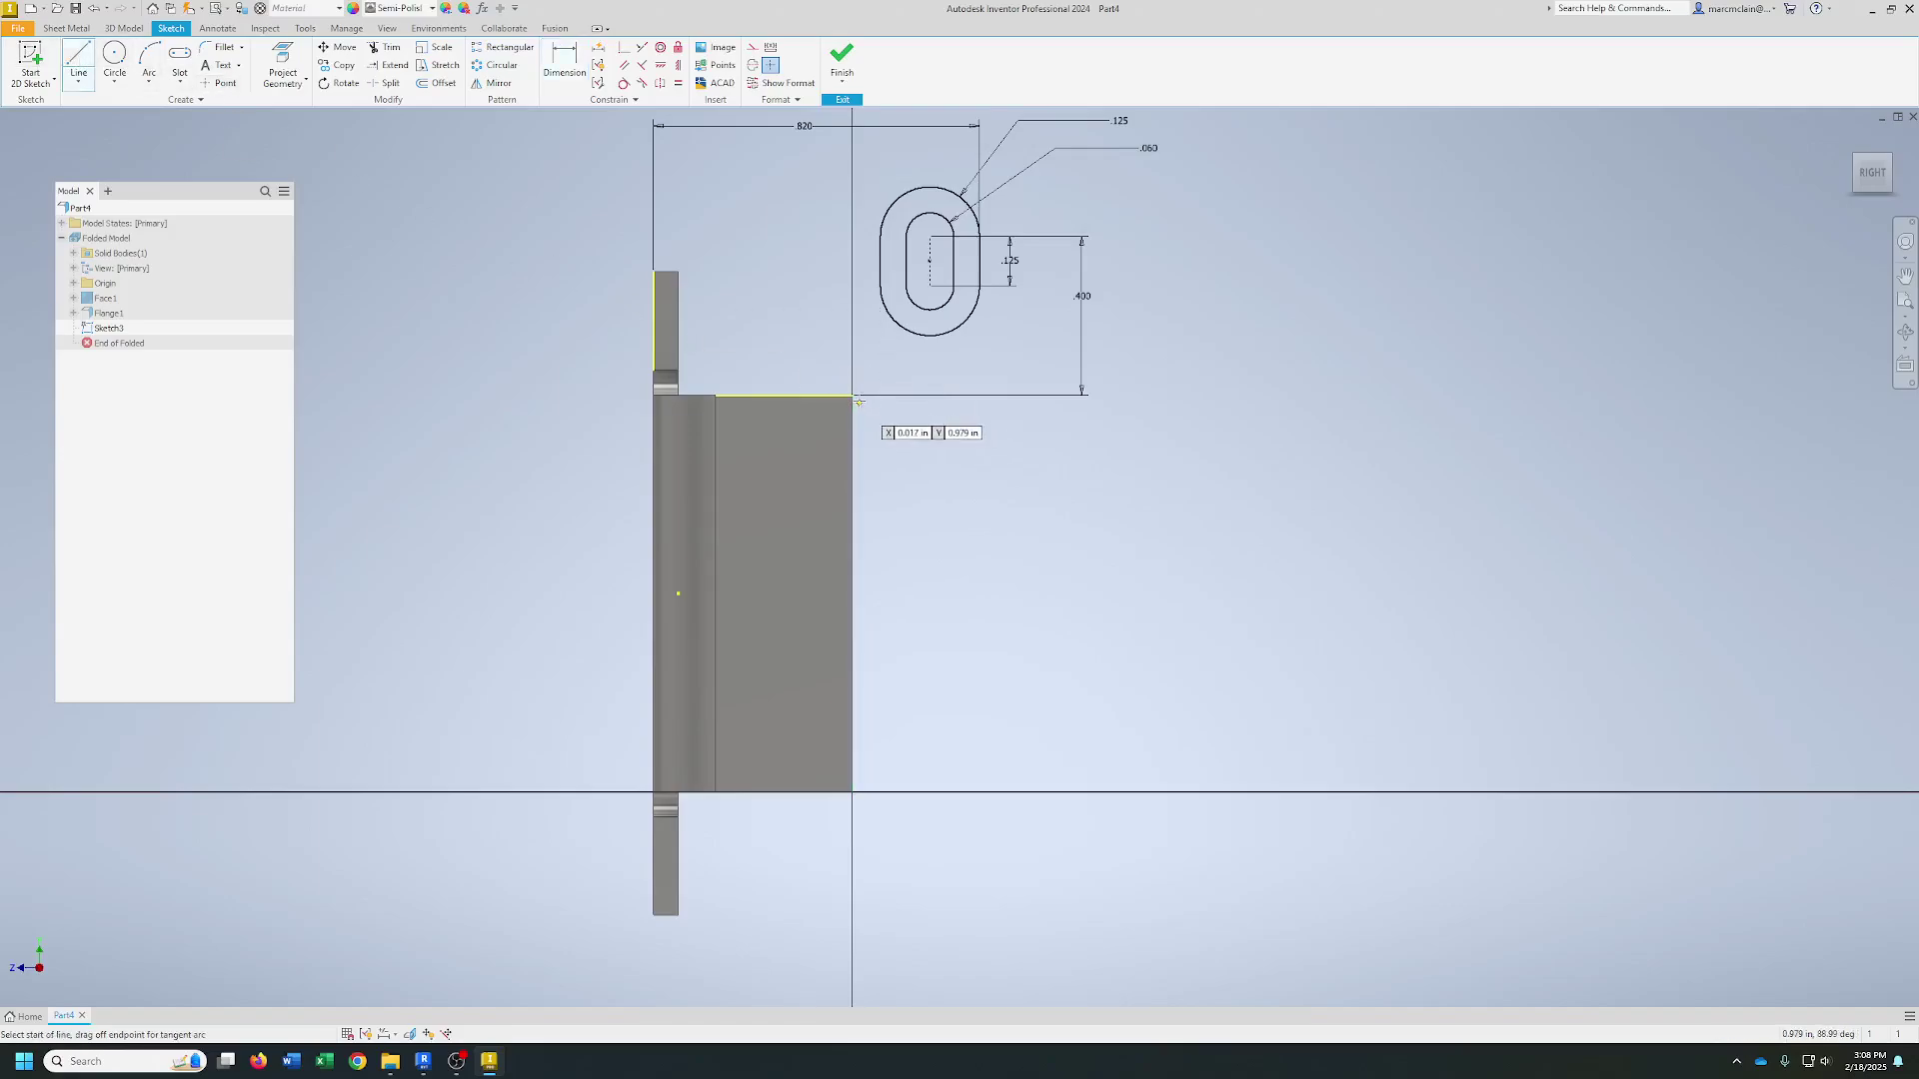
click(852, 394)
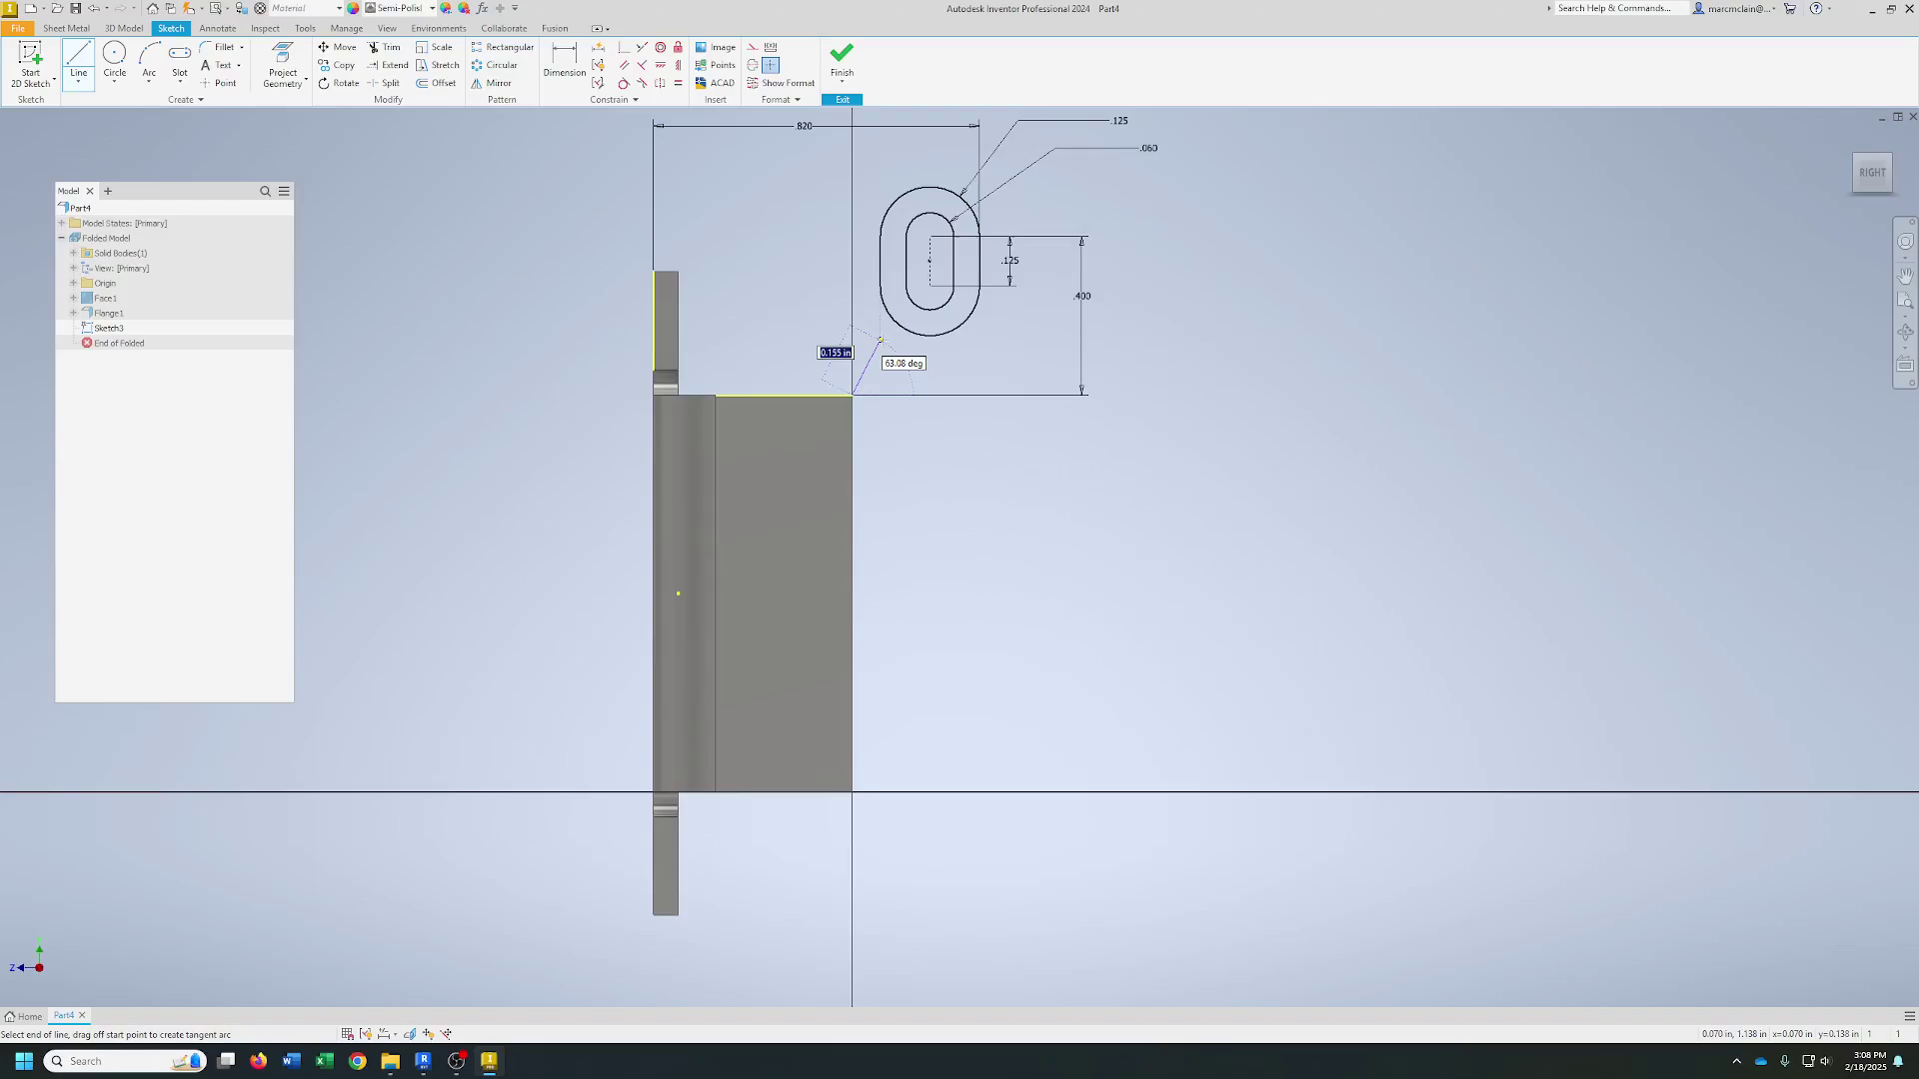
click(879, 340)
right_click(825, 376)
click(840, 383)
- Dimension the angle between the slanted line and the flange's free edge as 150 degrees
key(d)
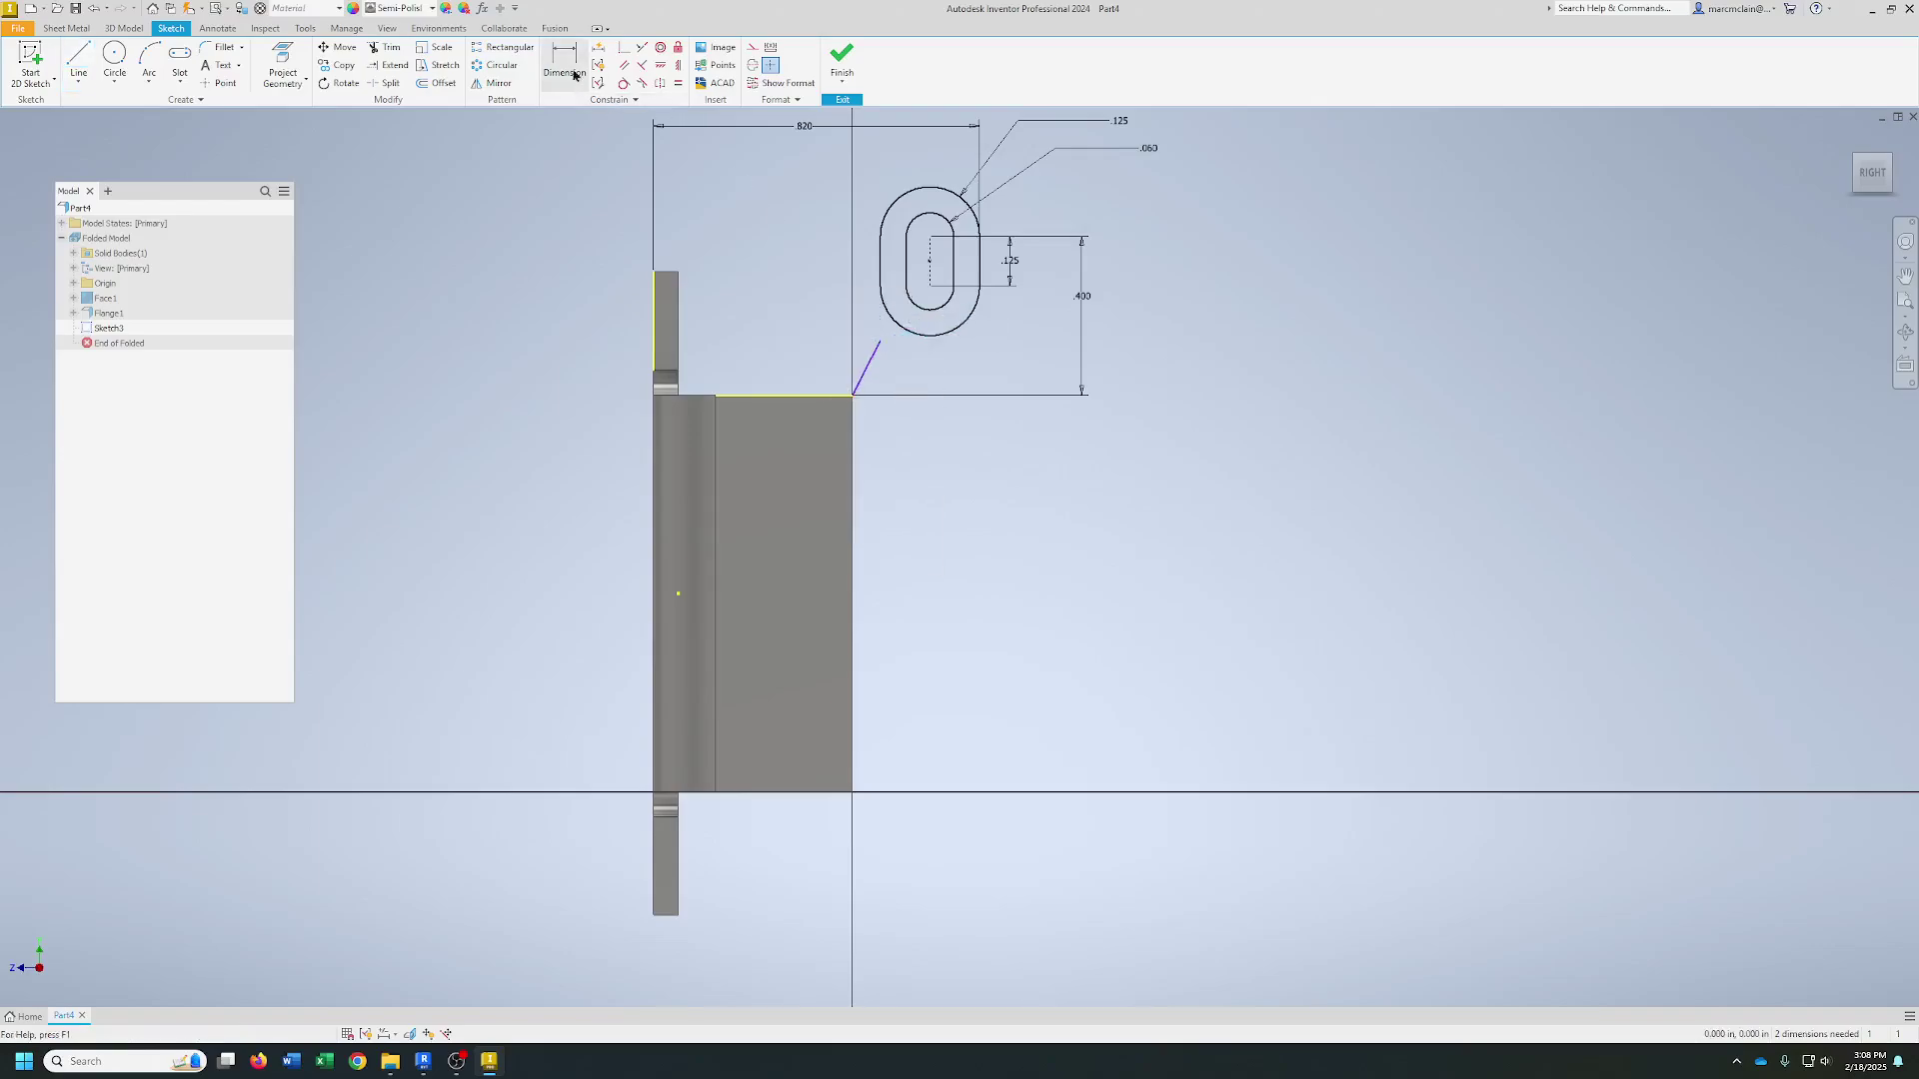
click(854, 446)
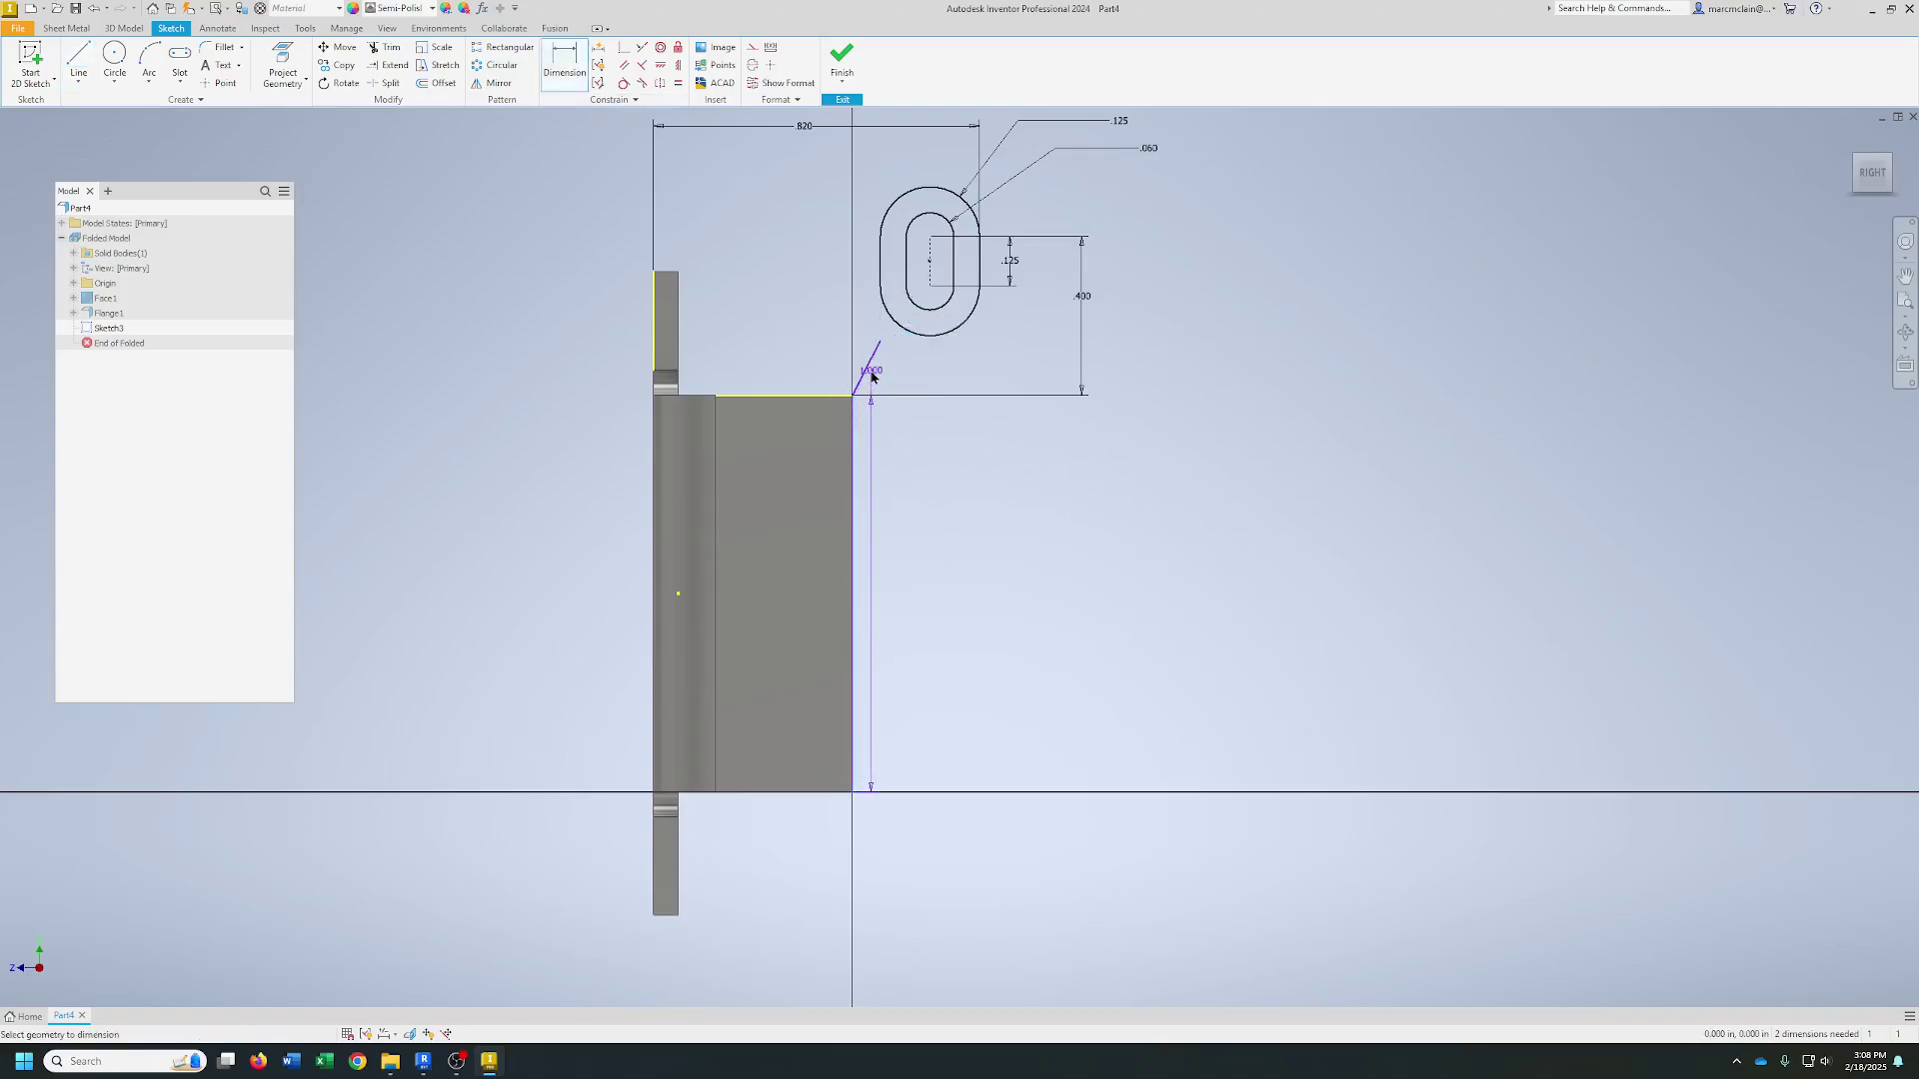
click(868, 368)
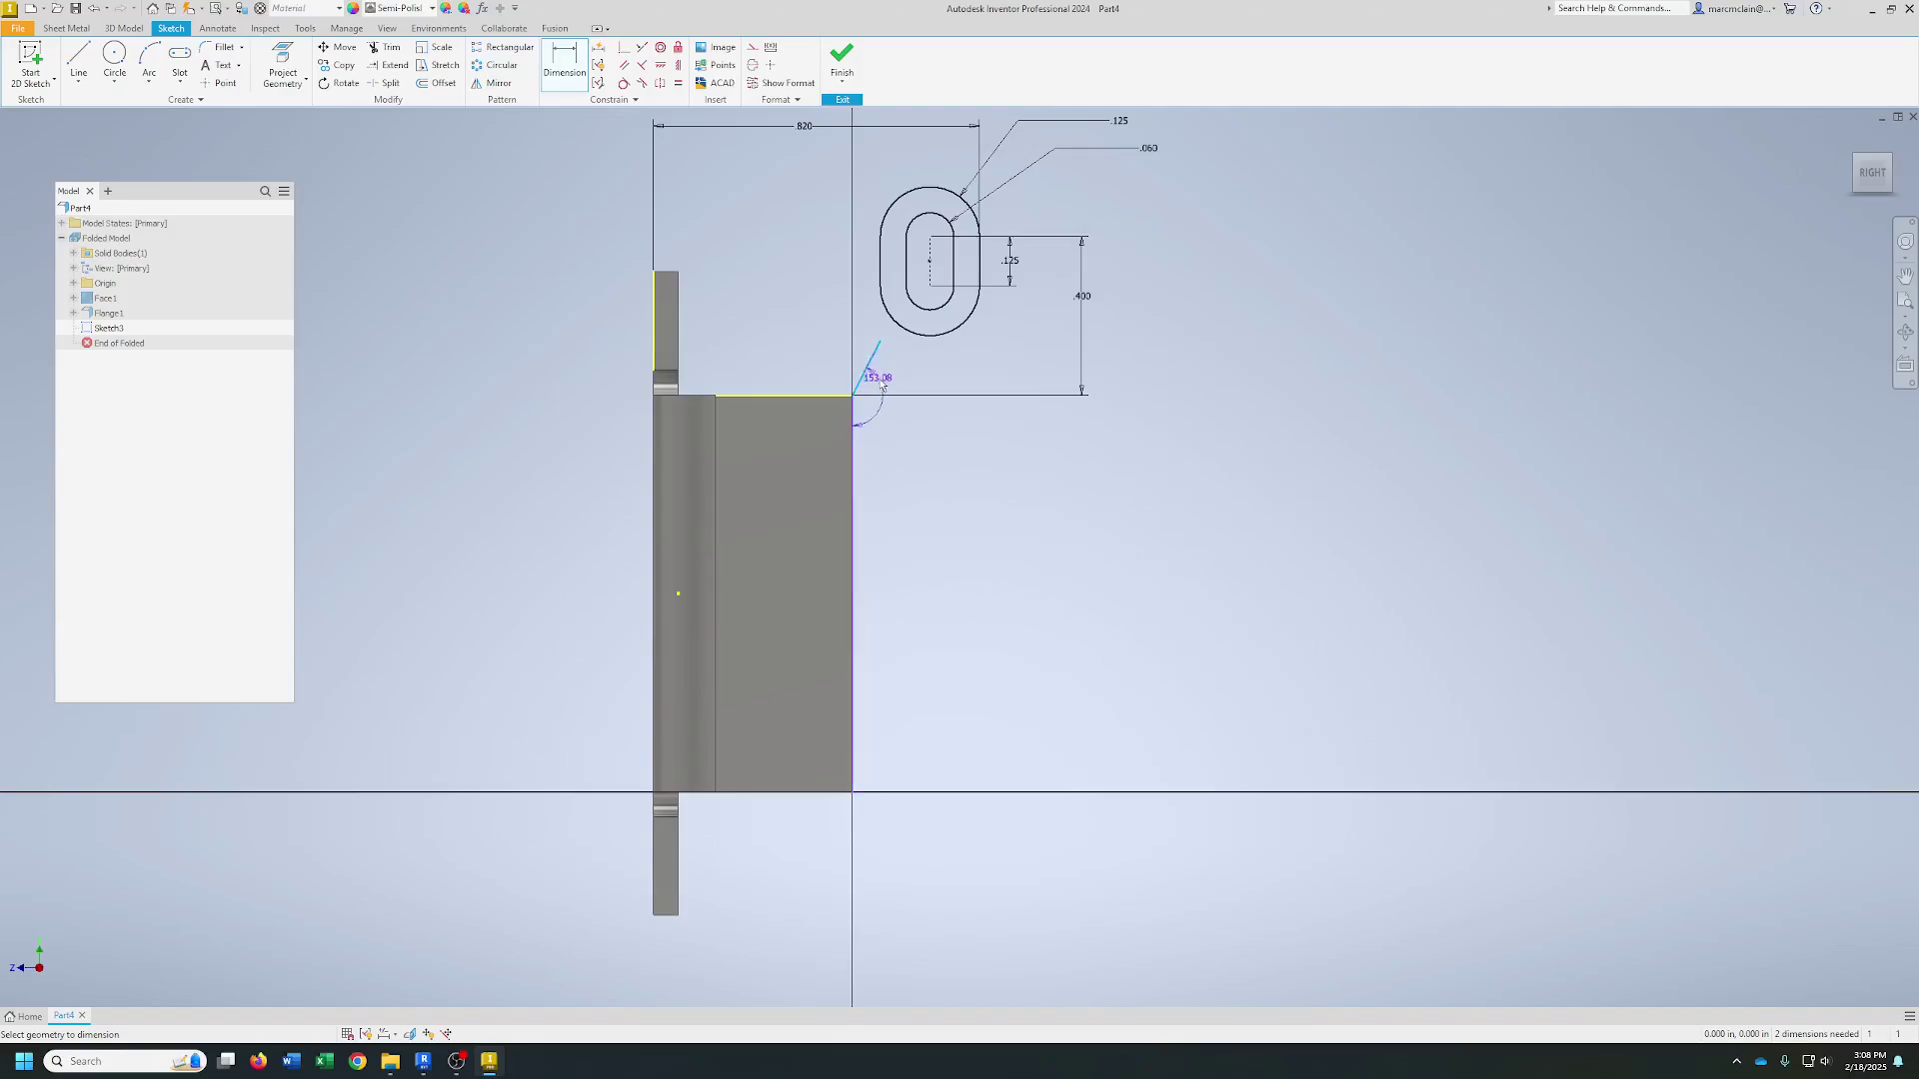
click(885, 405)
text(150)
key(Return)
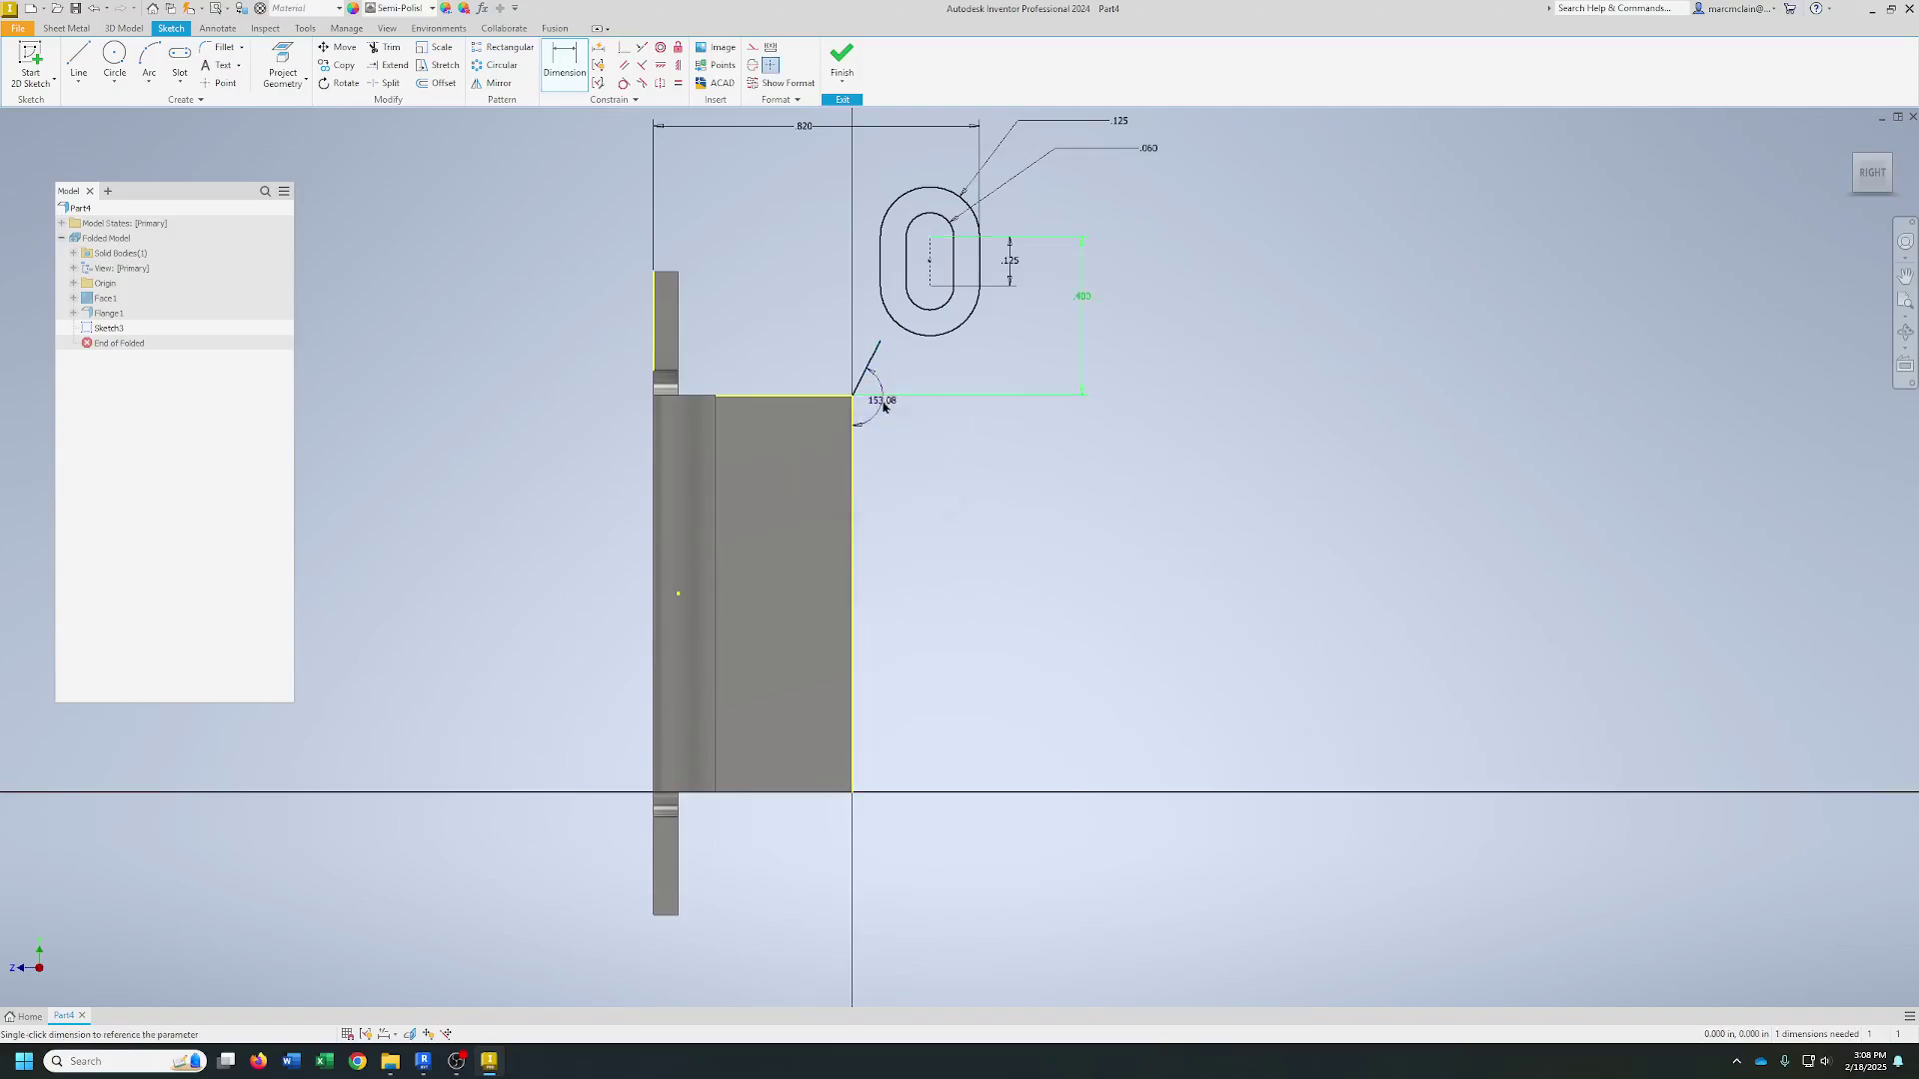
- Extend the outer slot's flange-side straight edge down to the slanted line and delete the outer slot's lower arc
click(390, 65)
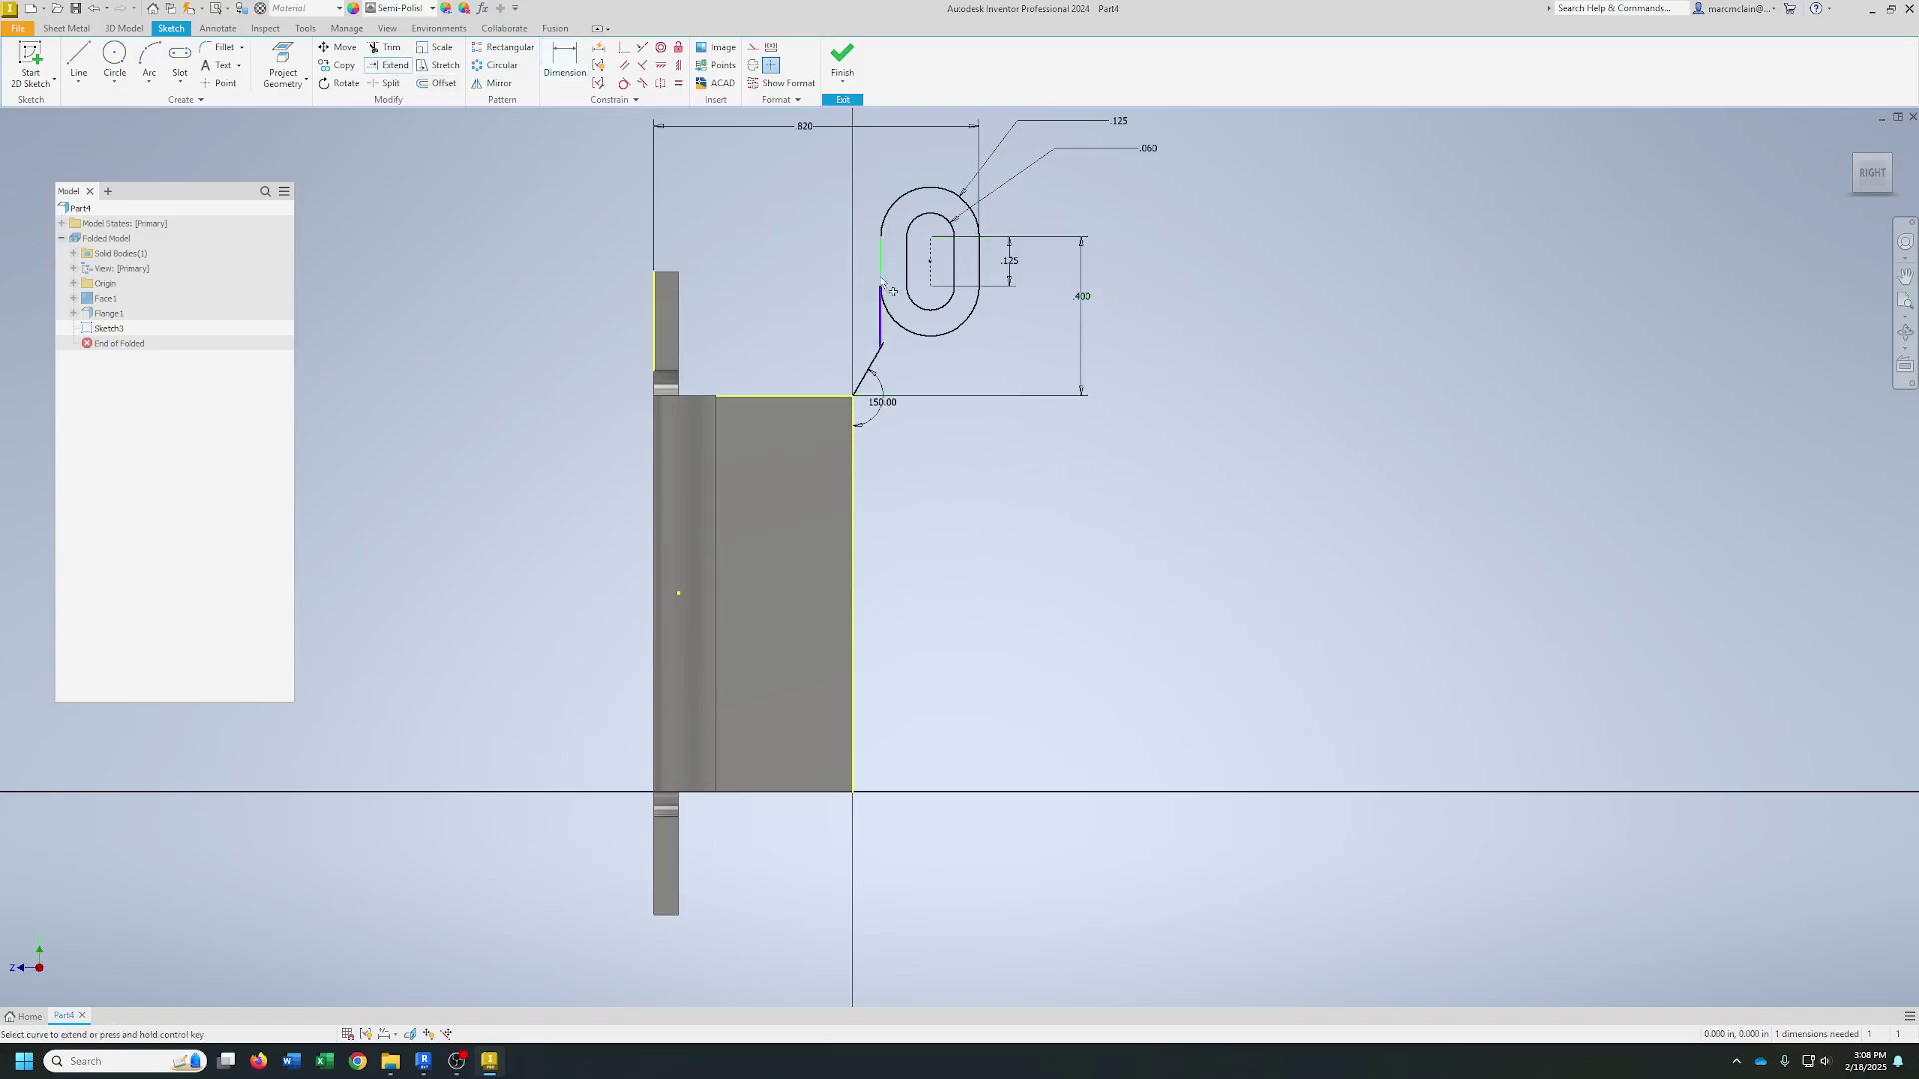
click(385, 47)
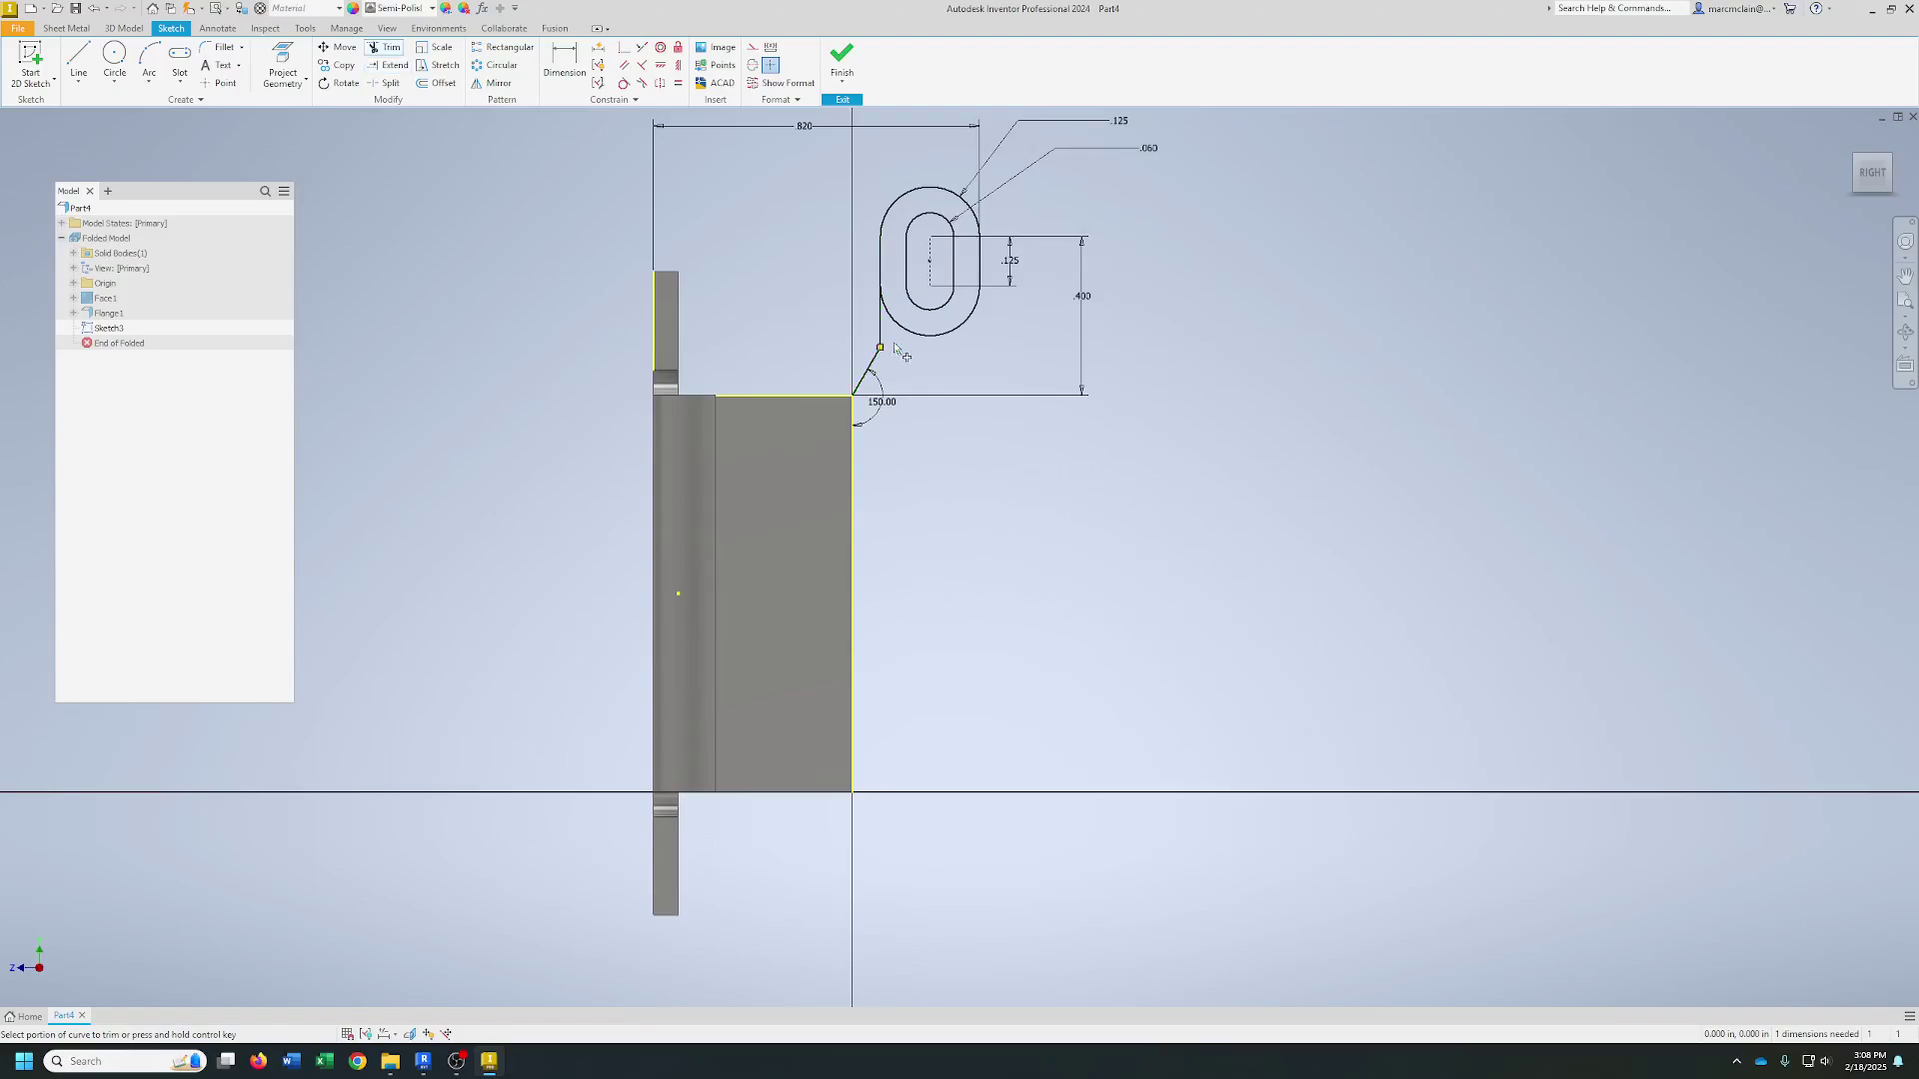
right_click(968, 362)
click(956, 338)
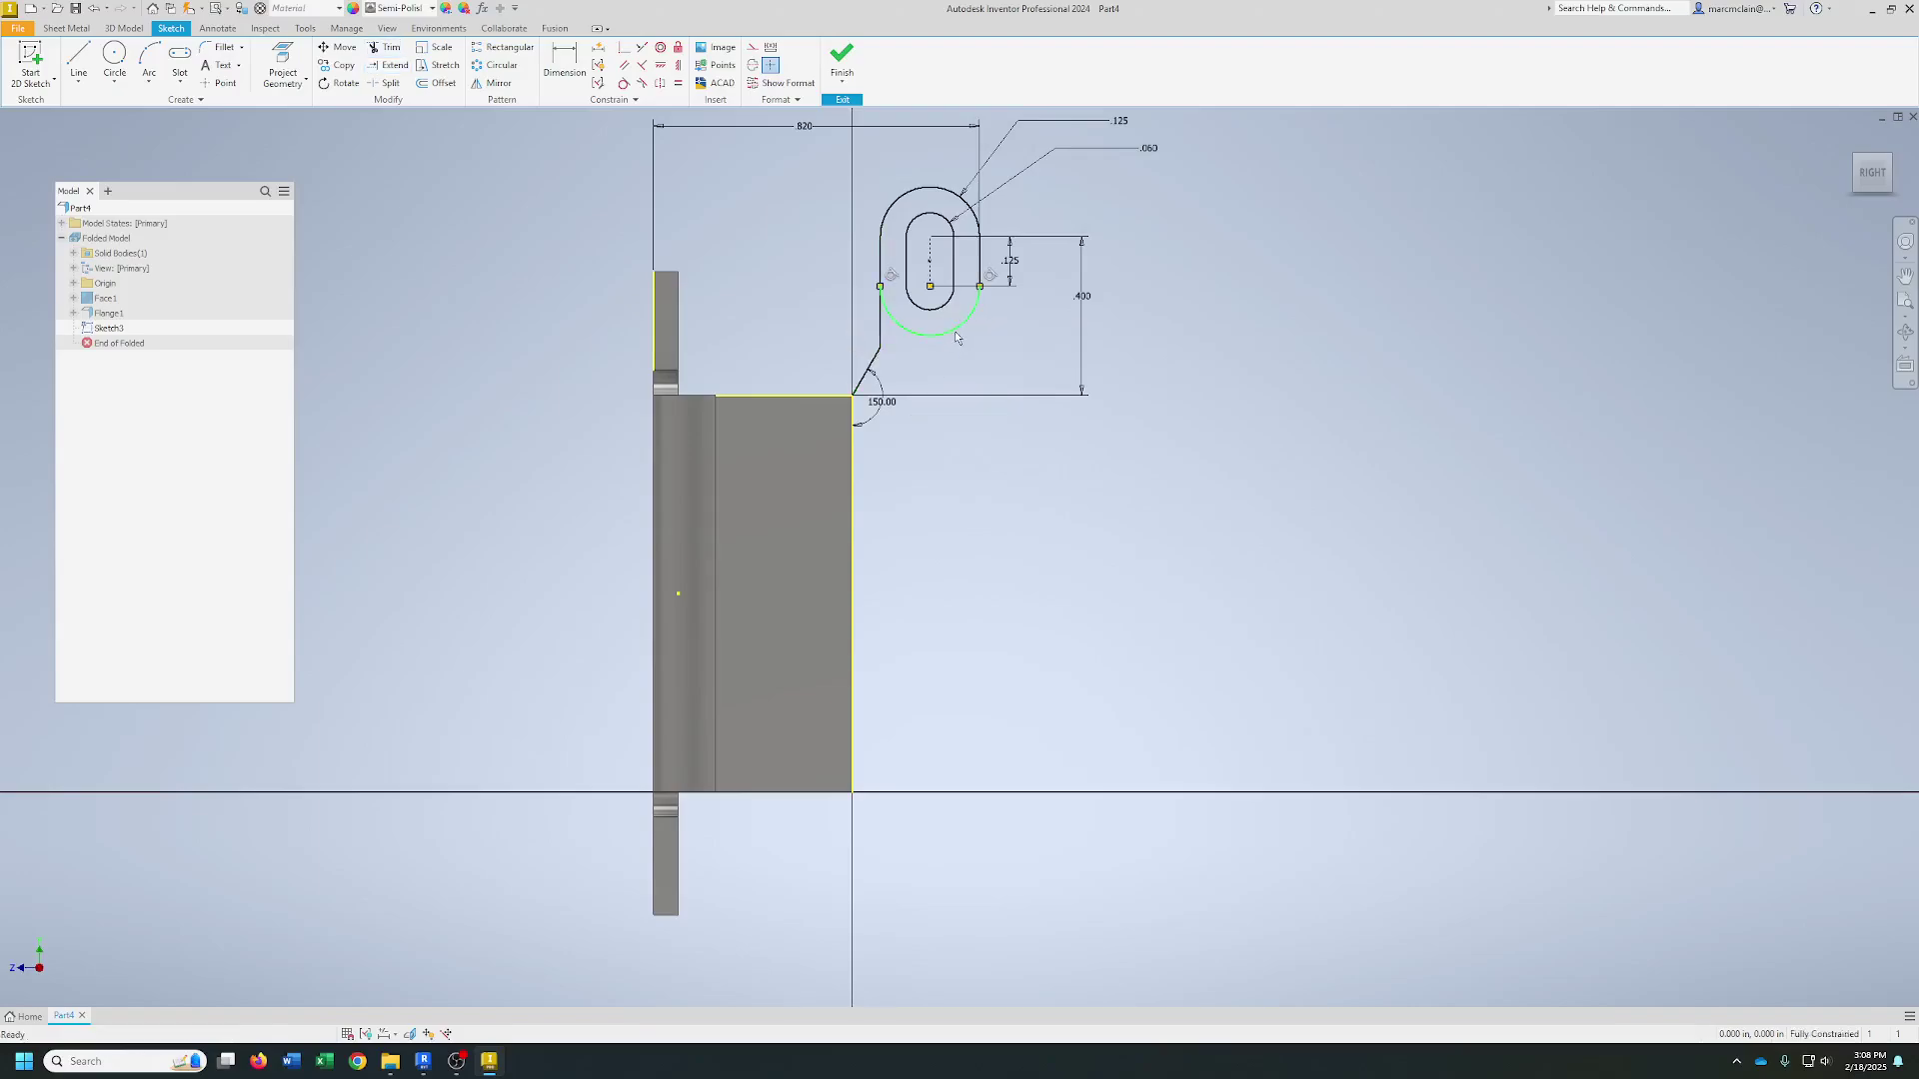
click(956, 333)
key(Delete)
key(l)
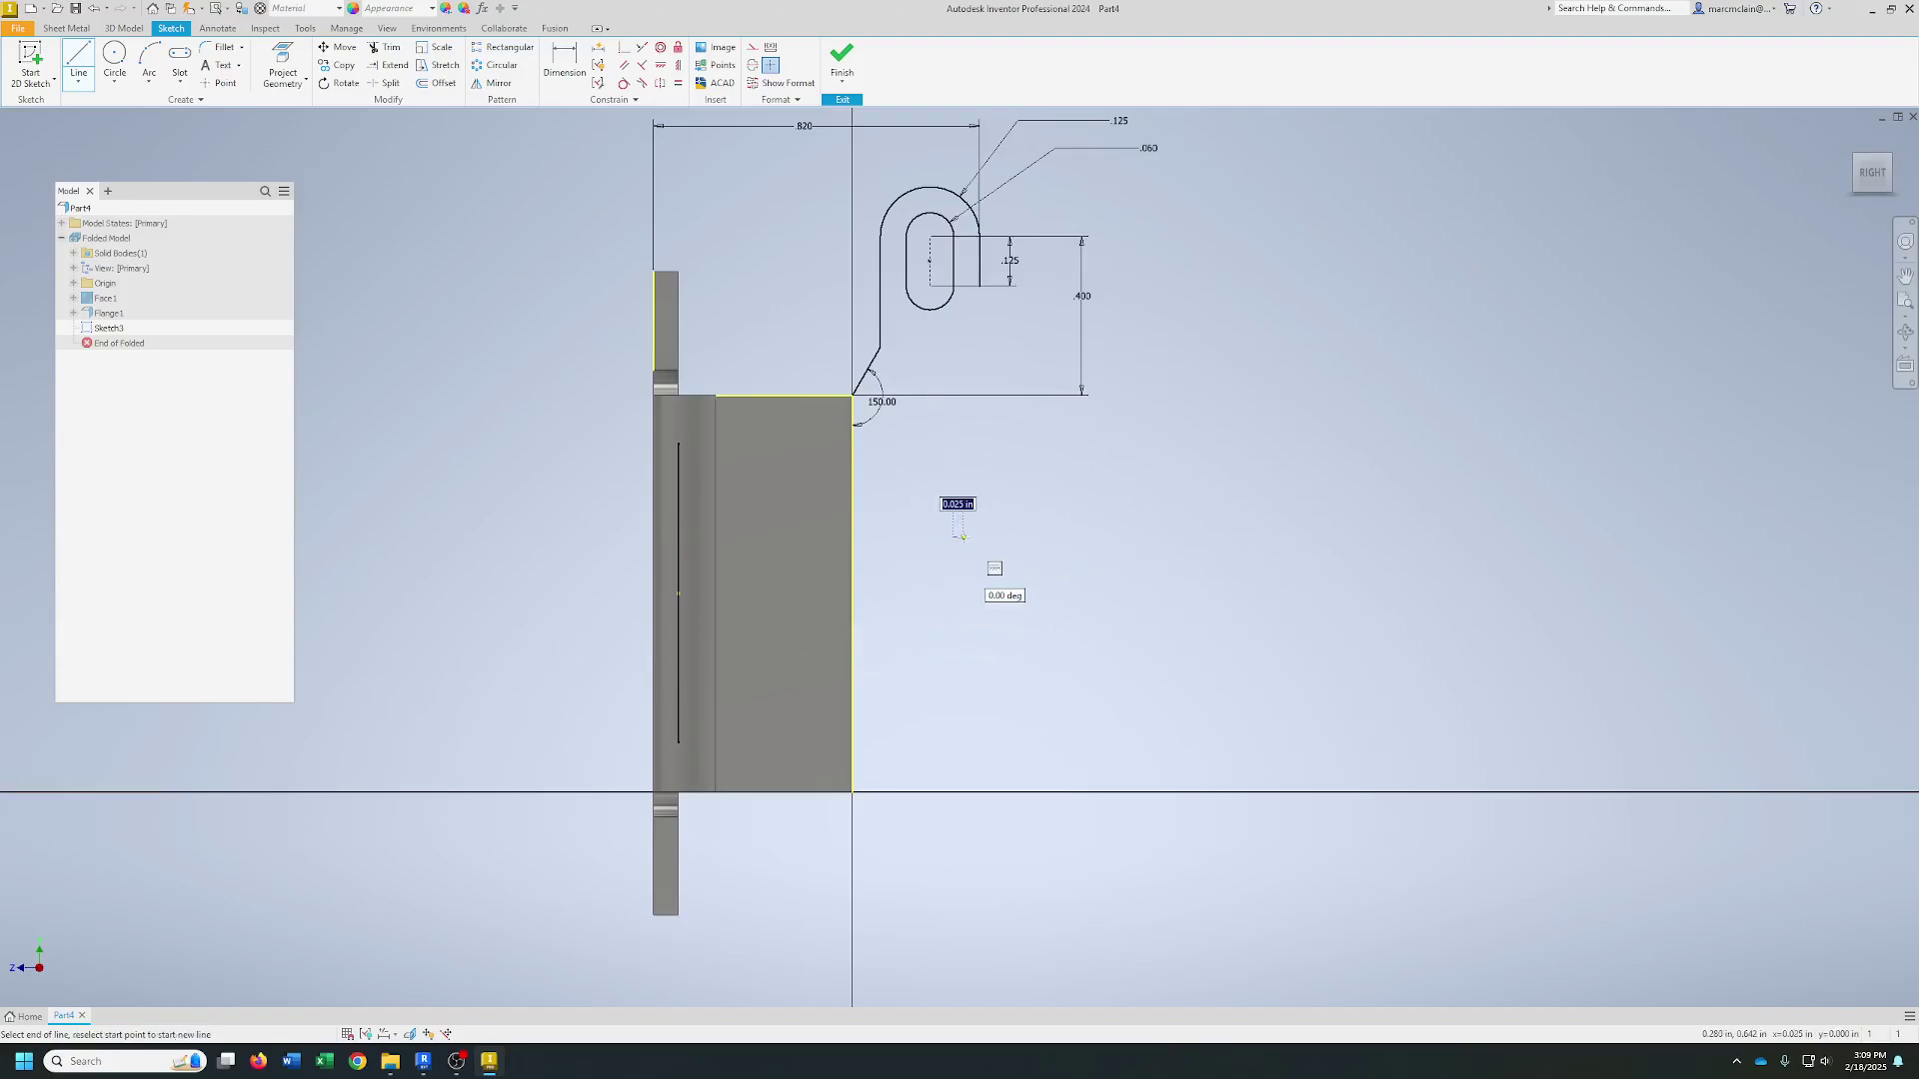
right_click(965, 540)
click(990, 536)
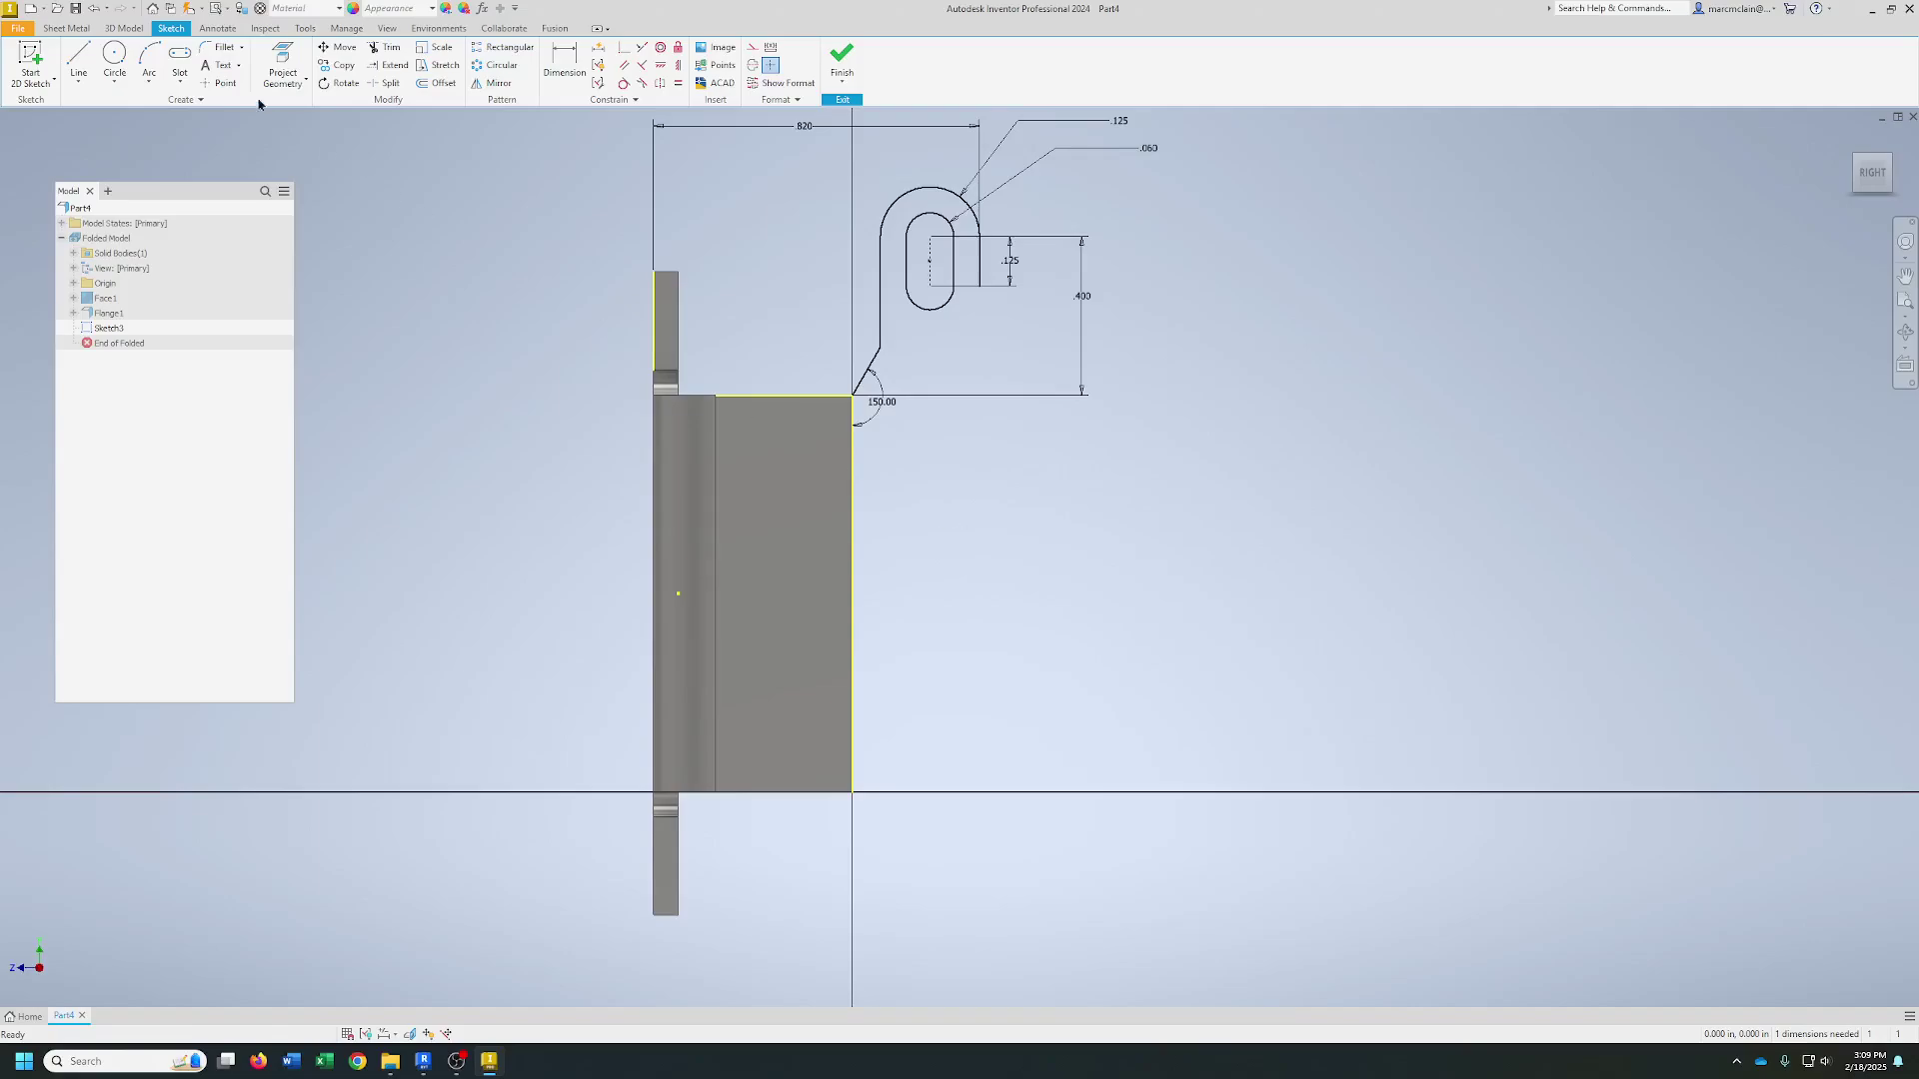
- Draw a vertical line about 0.37 in long beyond the flange's free edge, below the slots
click(78, 62)
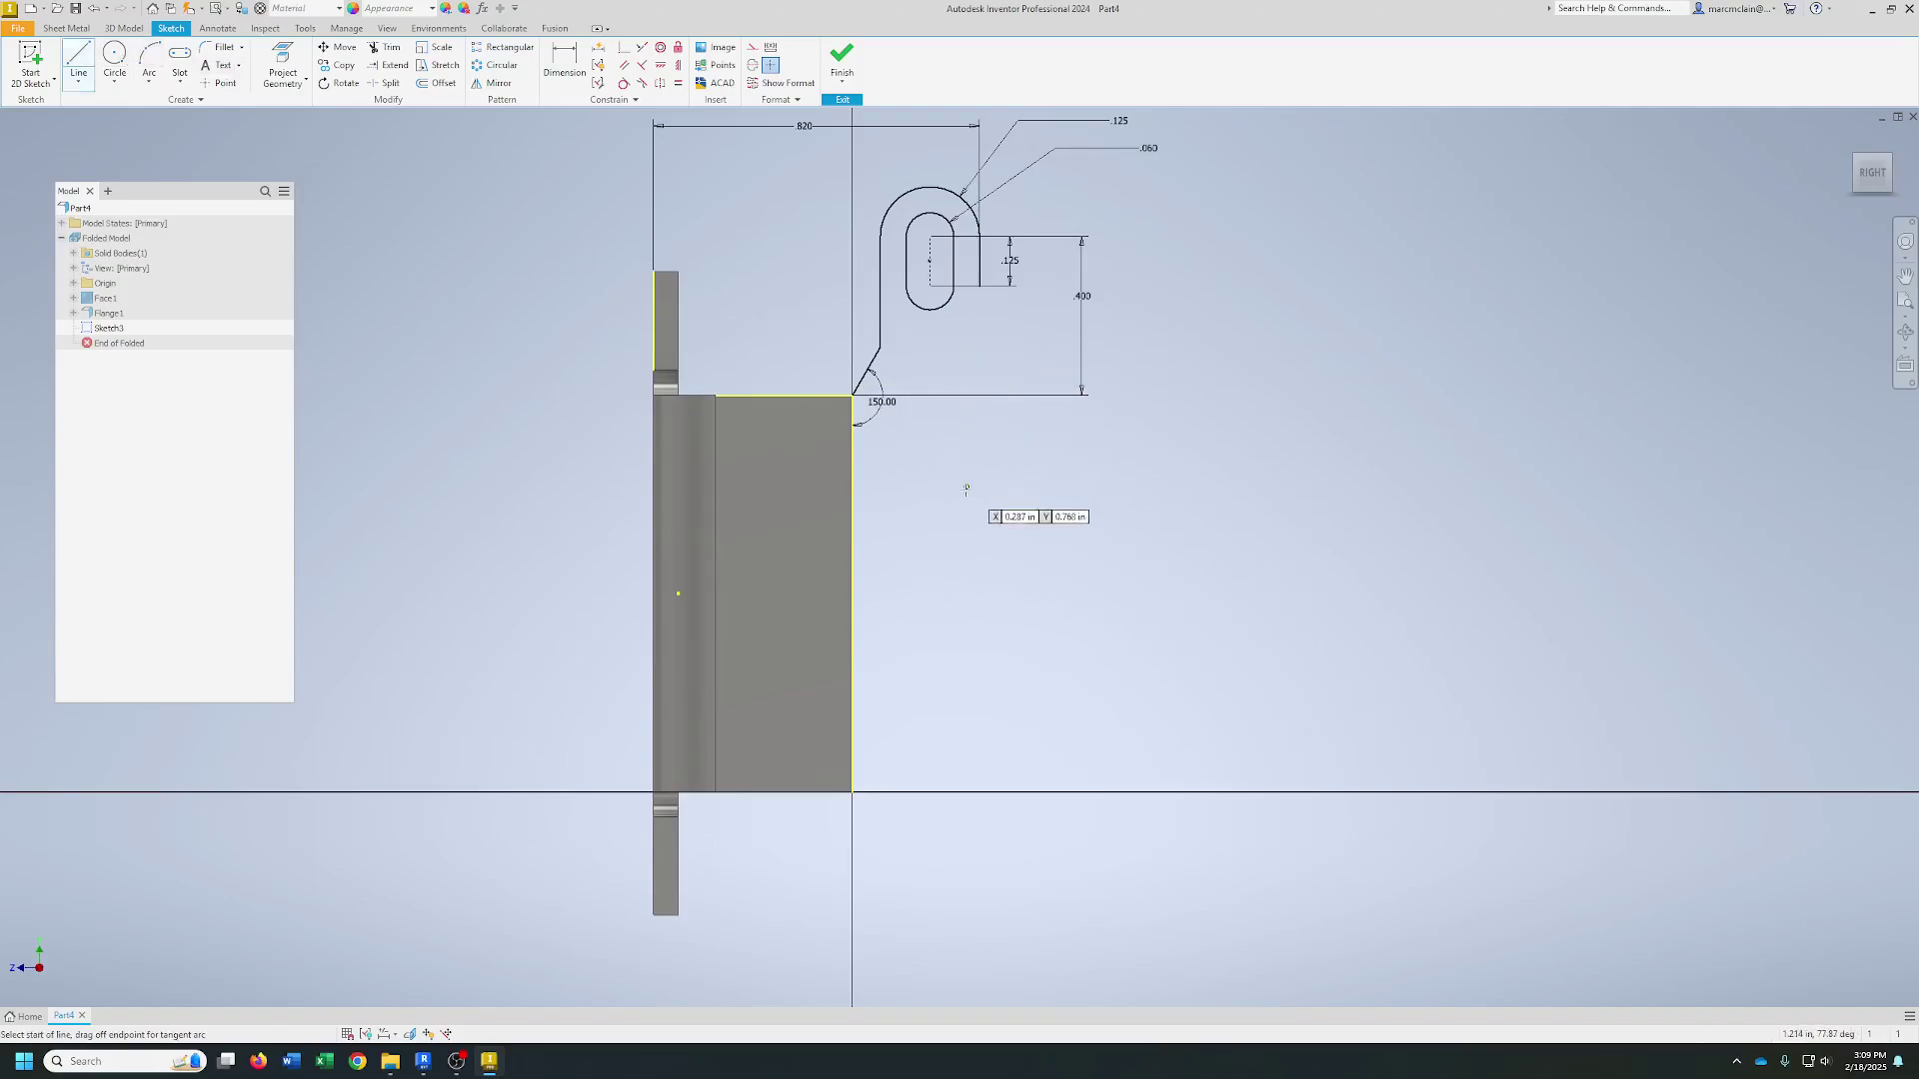
click(966, 526)
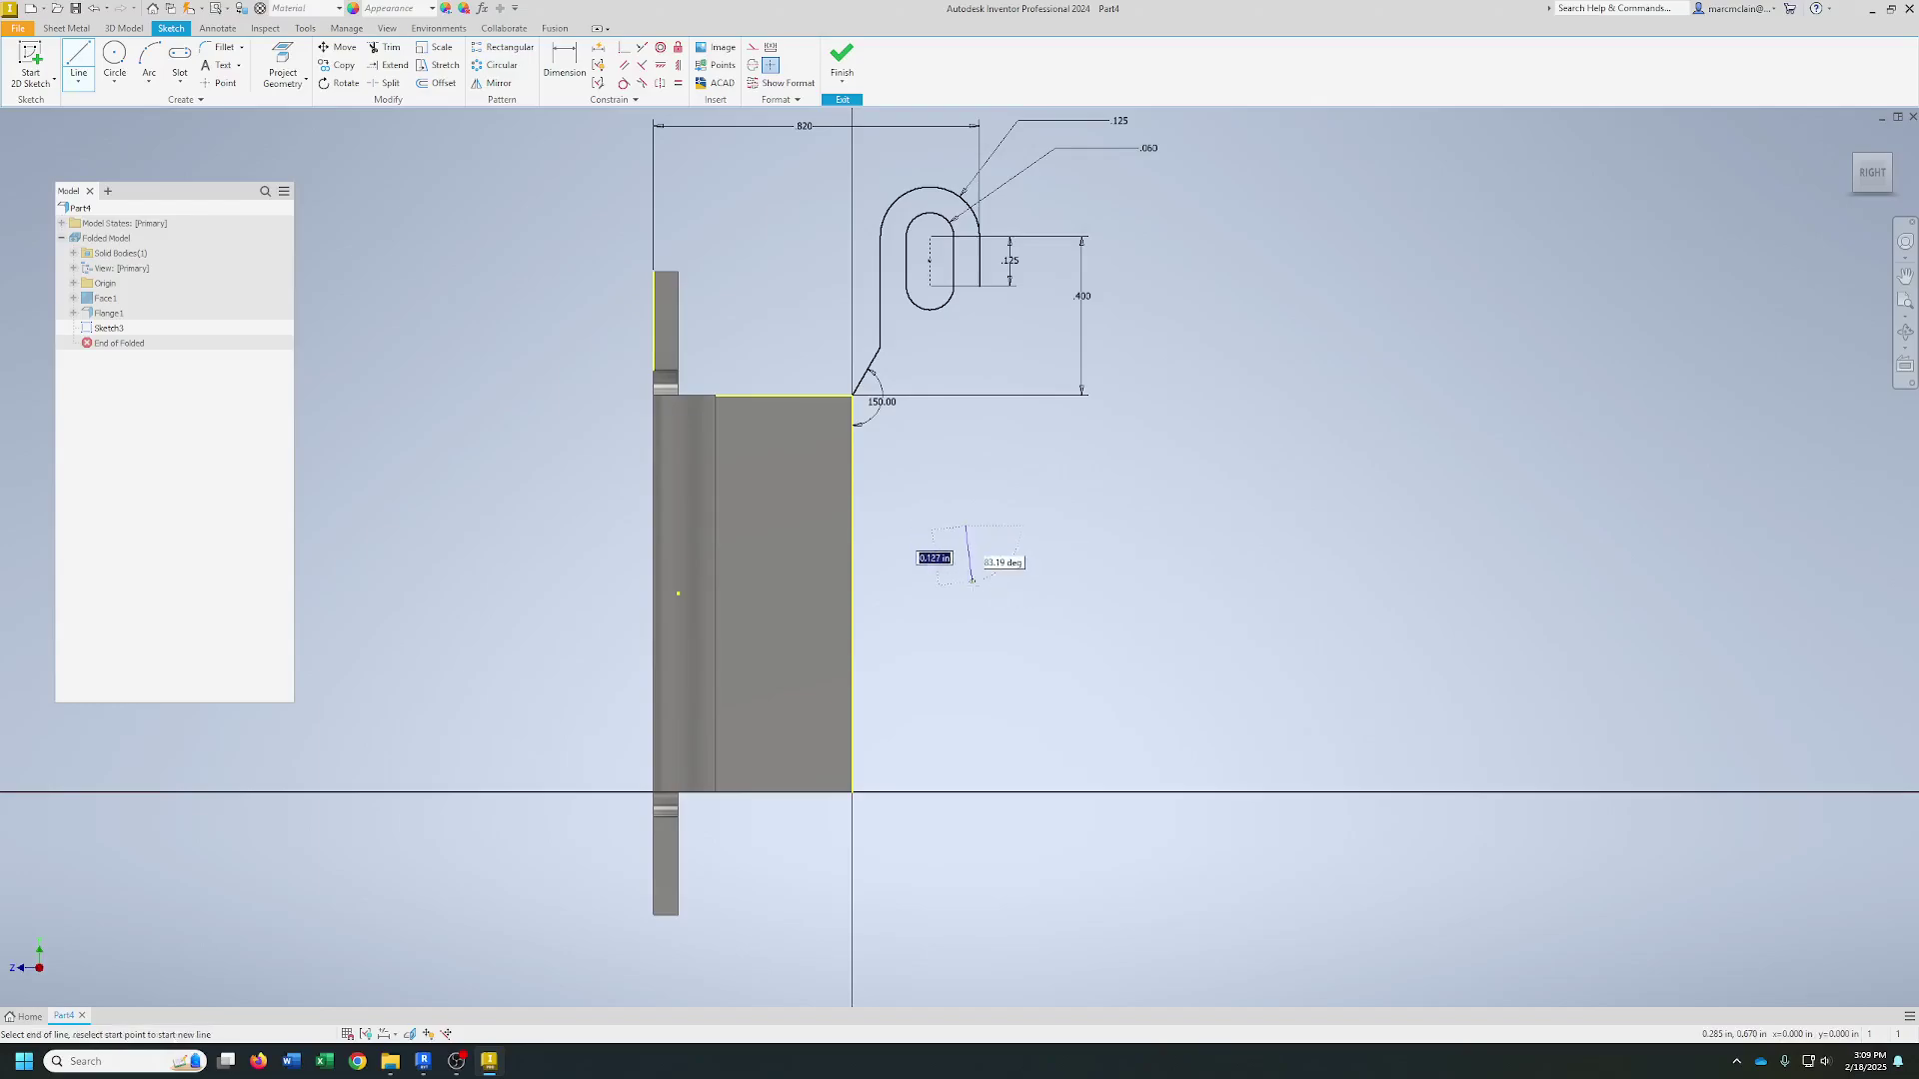
click(965, 671)
right_click(965, 671)
click(1026, 675)
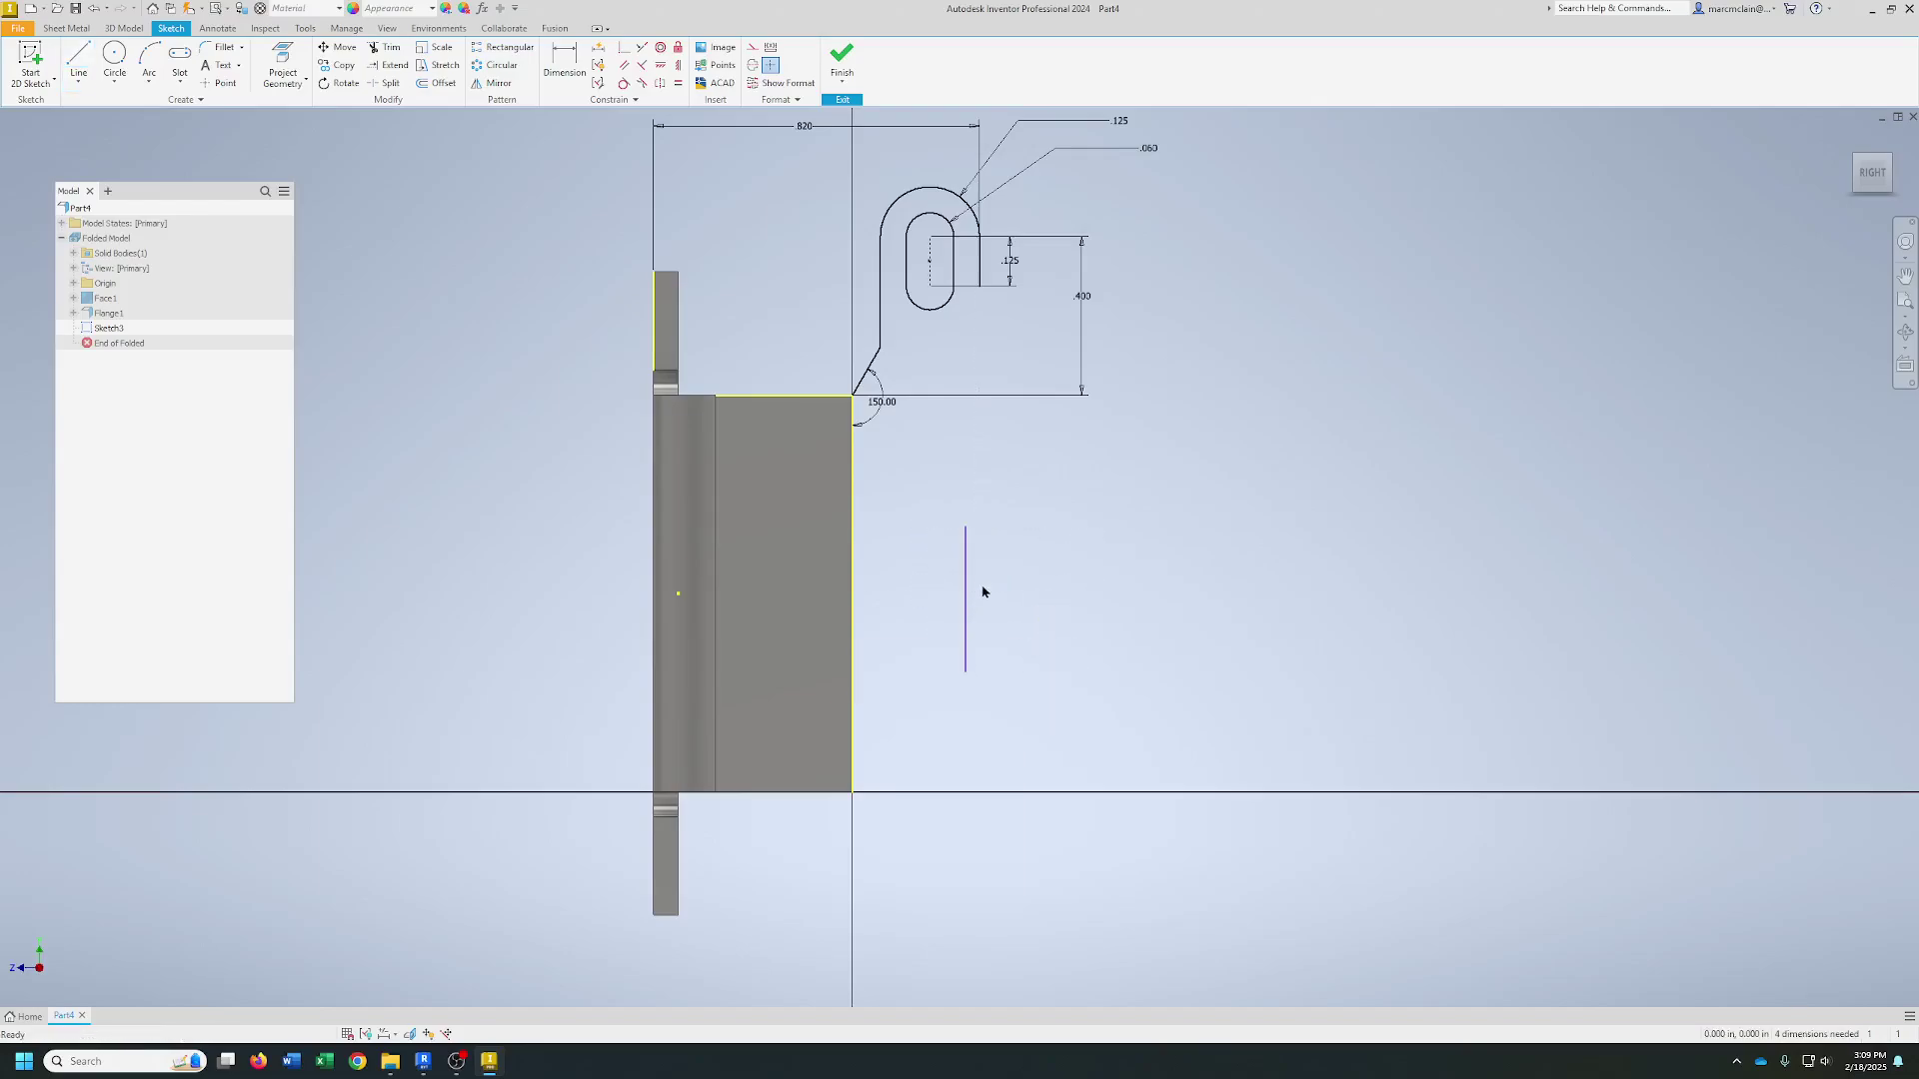
- Dimension the new vertical line's length as 0.5 in
key(d)
click(963, 633)
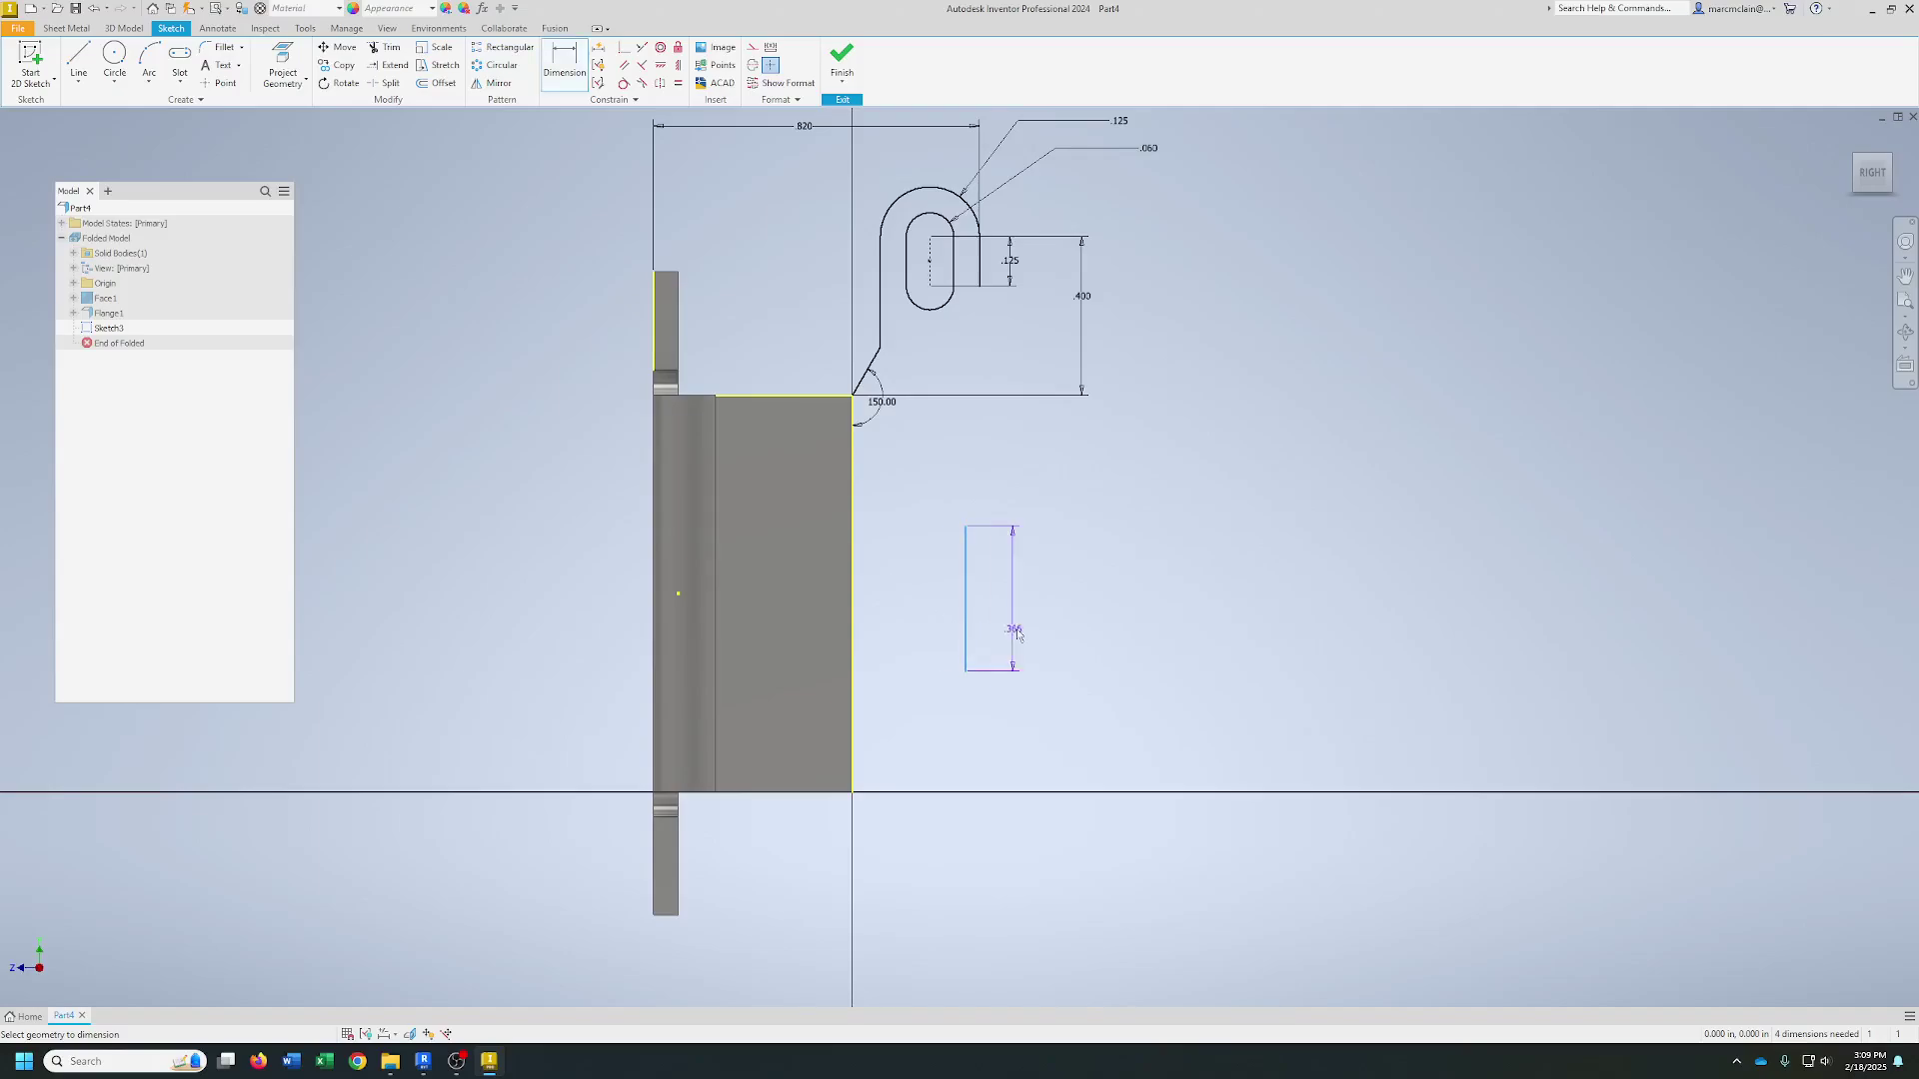
click(1025, 636)
text(.5)
key(Return)
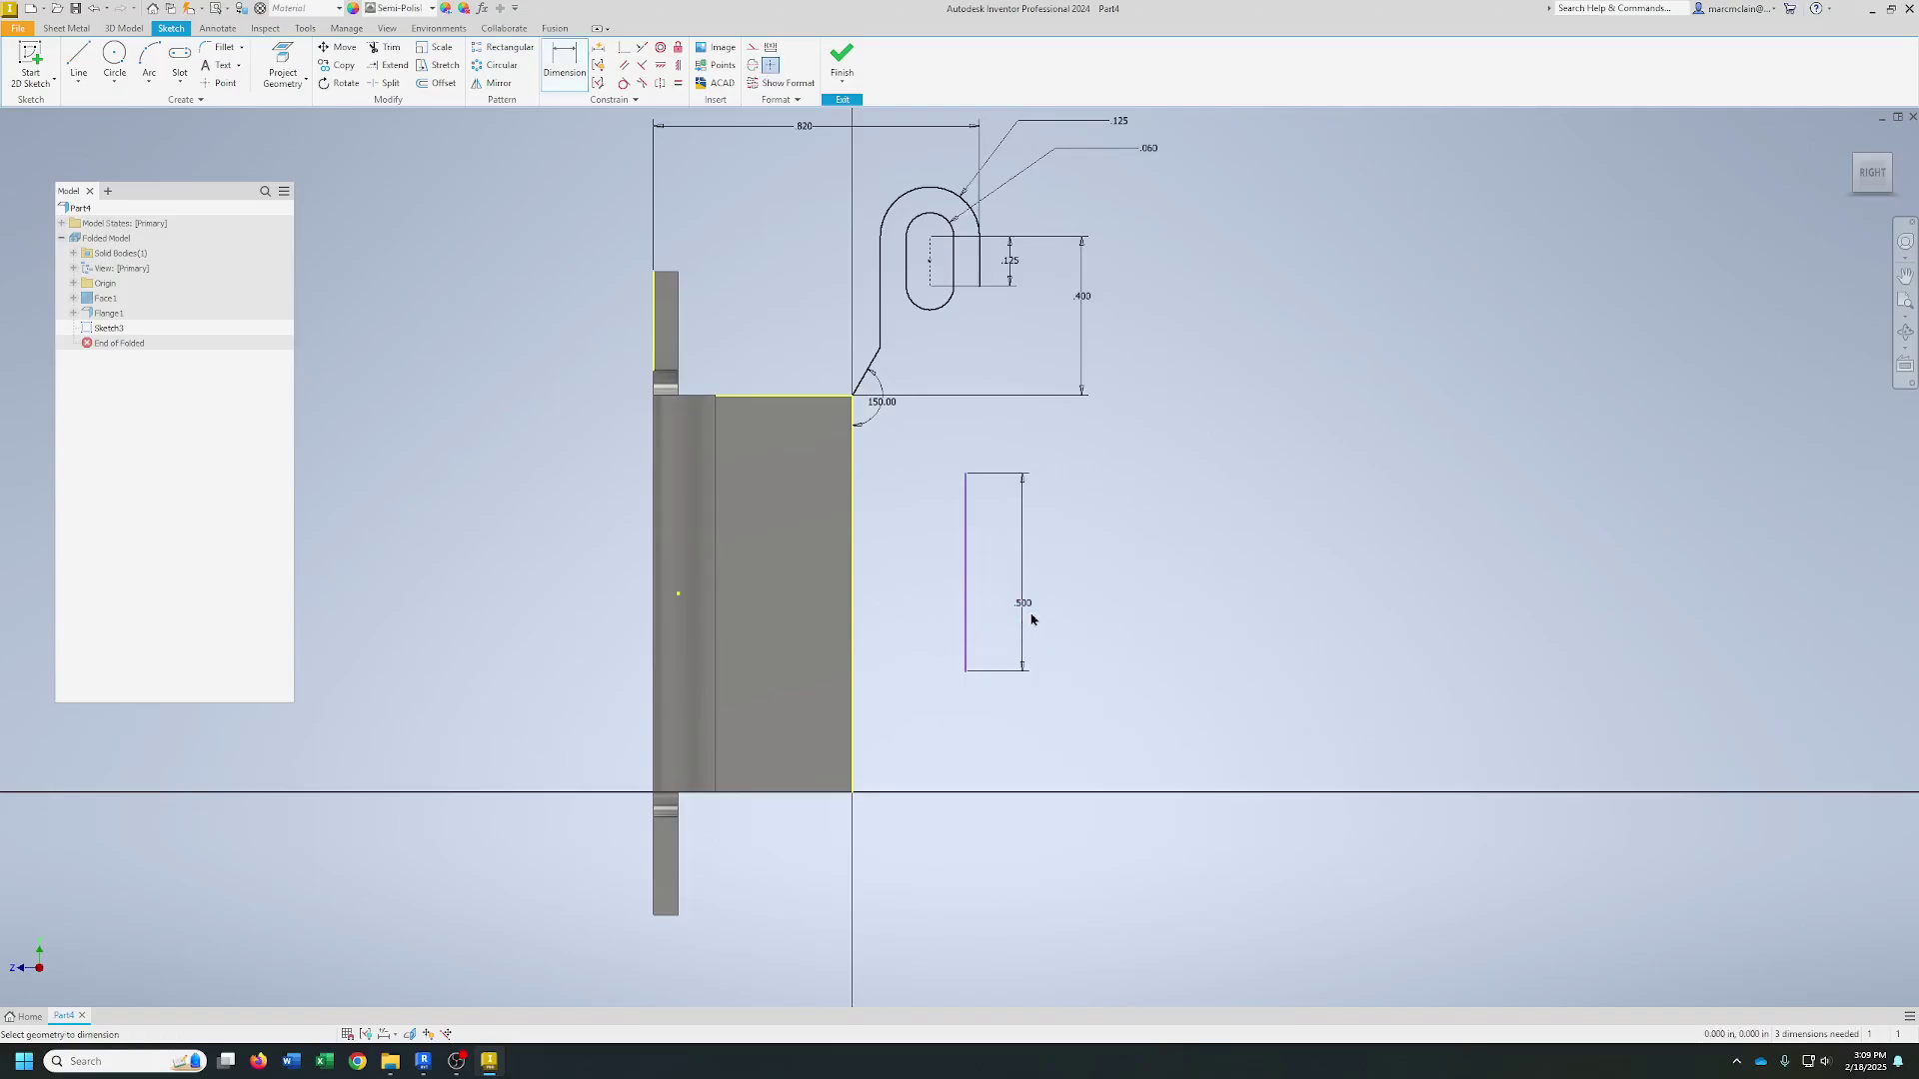
- Dimension the vertical distance from the projected point at the flange's mid-height to the vertical line's upper endpoint as 0.25 in
click(678, 594)
click(966, 475)
click(1081, 490)
text(.25)
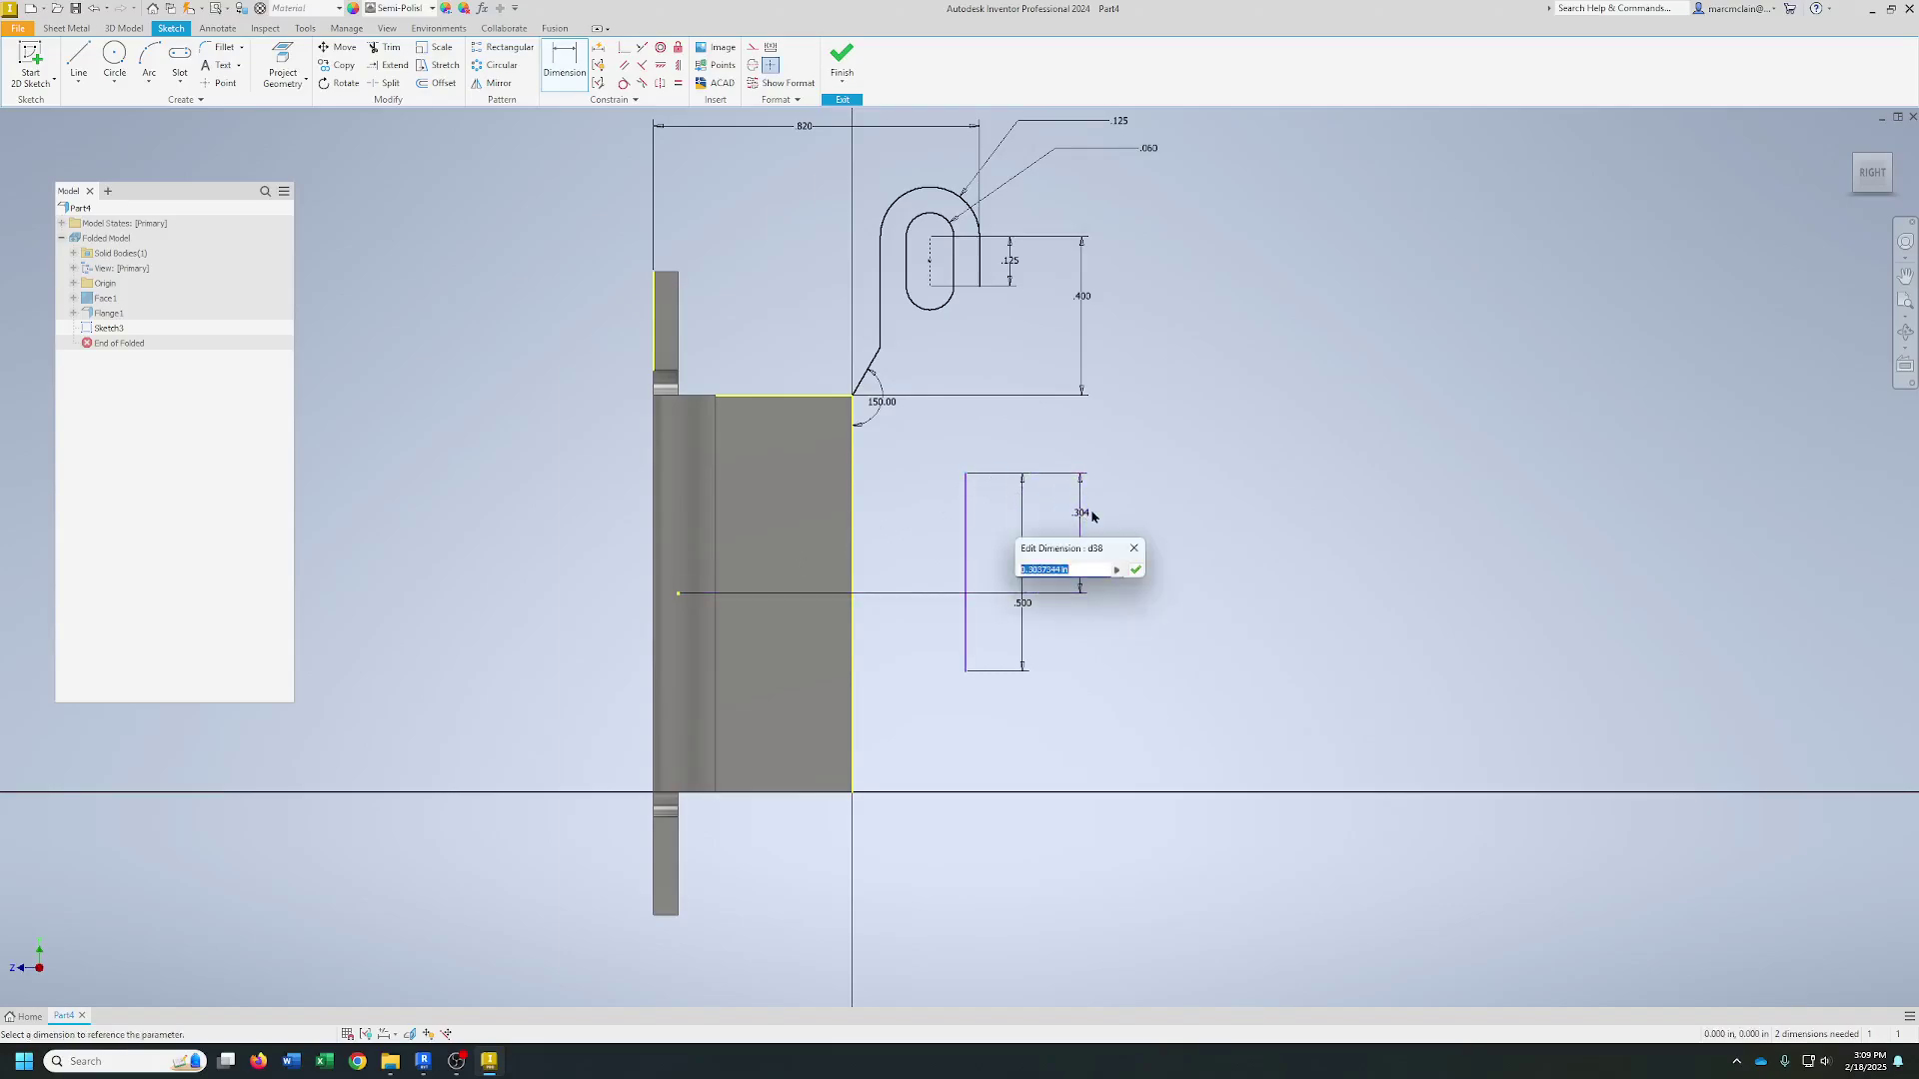
key(Return)
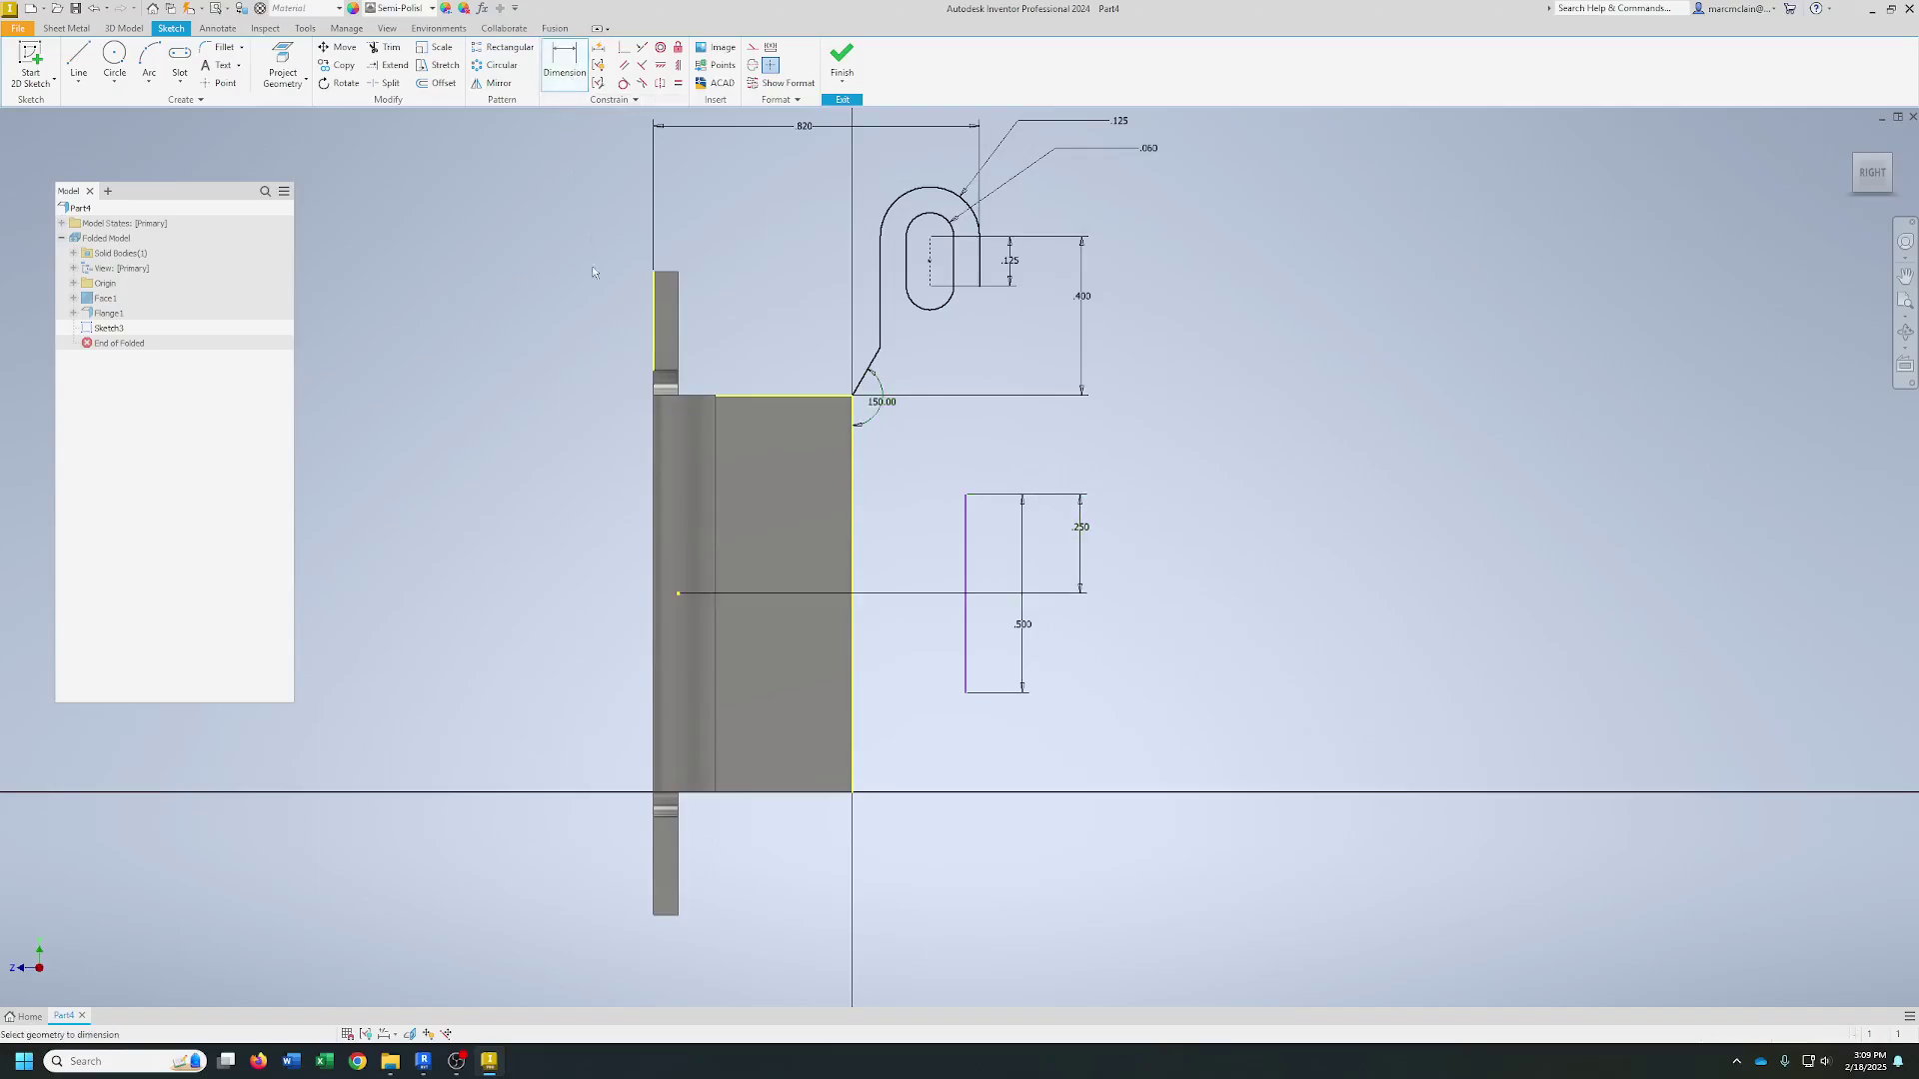
- Dimension the horizontal distance from the plate's outer face to the vertical line as 0.65 in
click(651, 360)
click(966, 555)
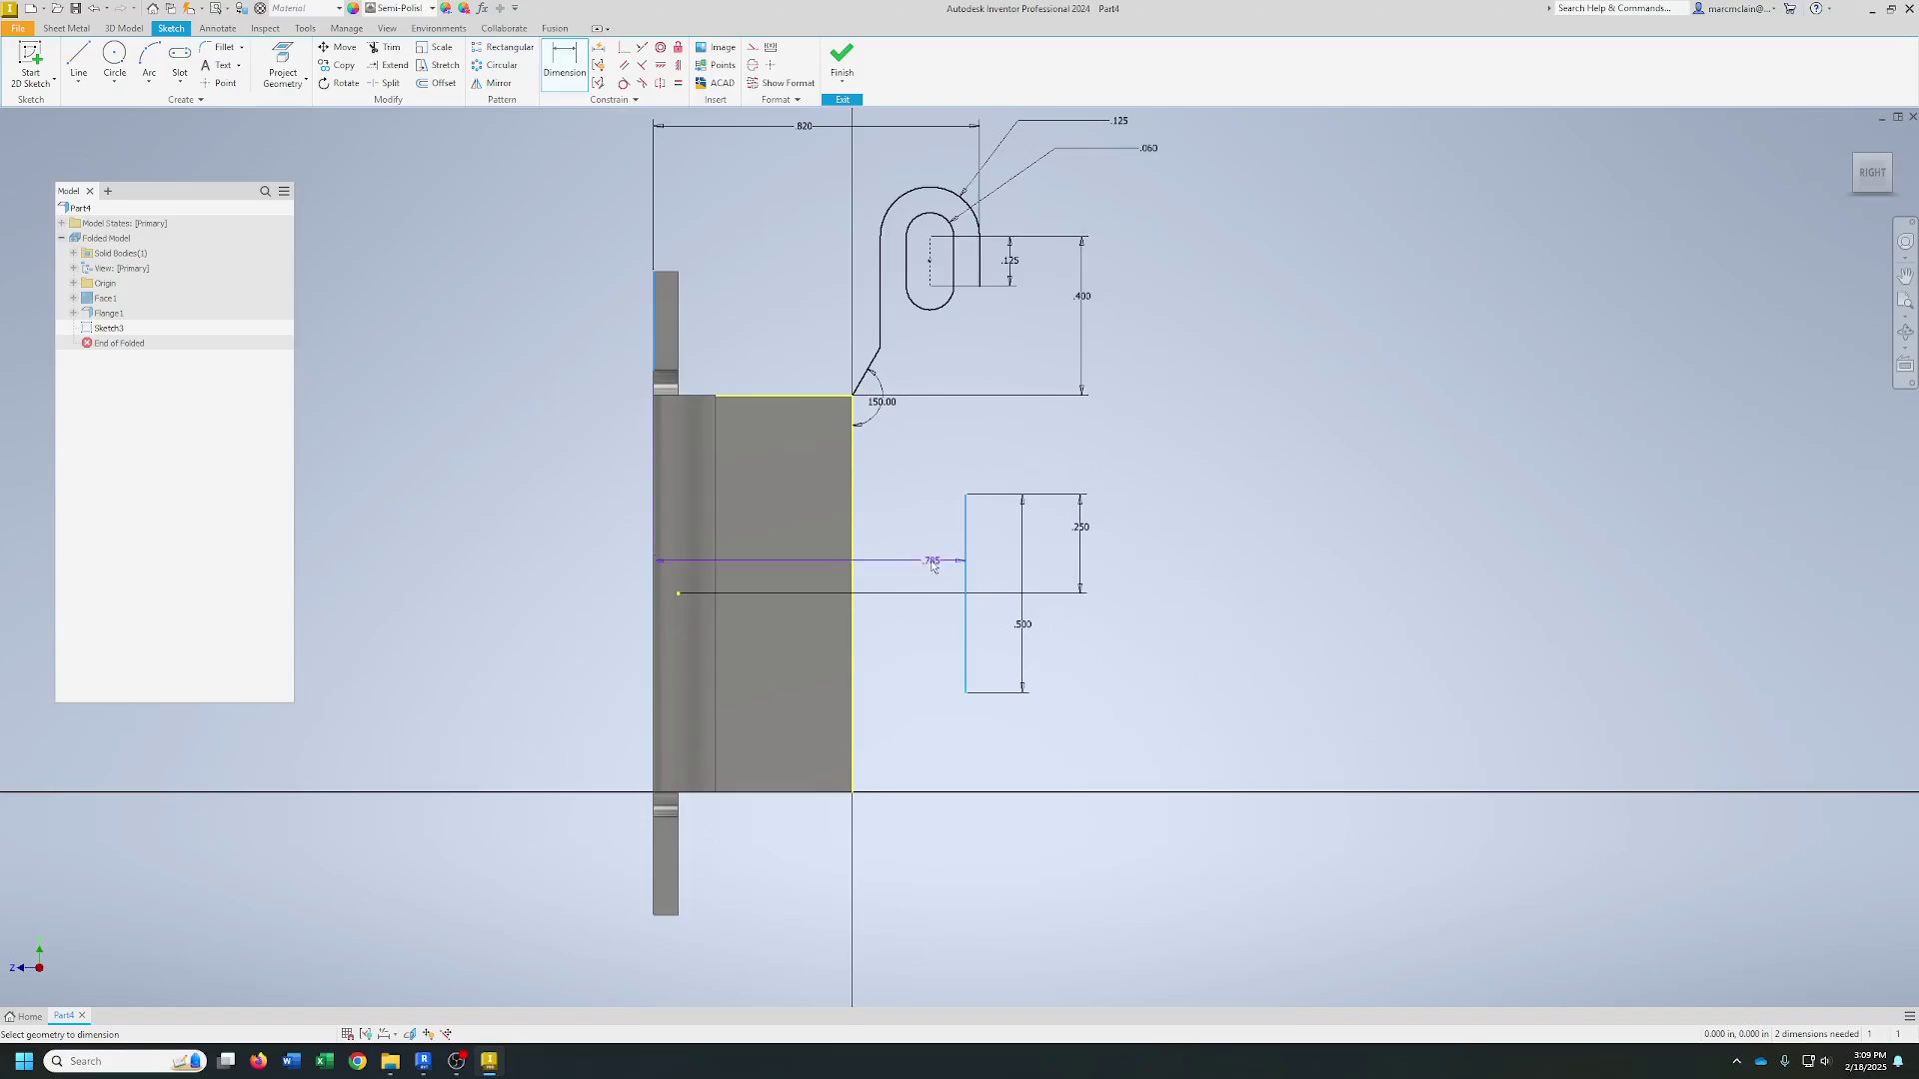
click(882, 566)
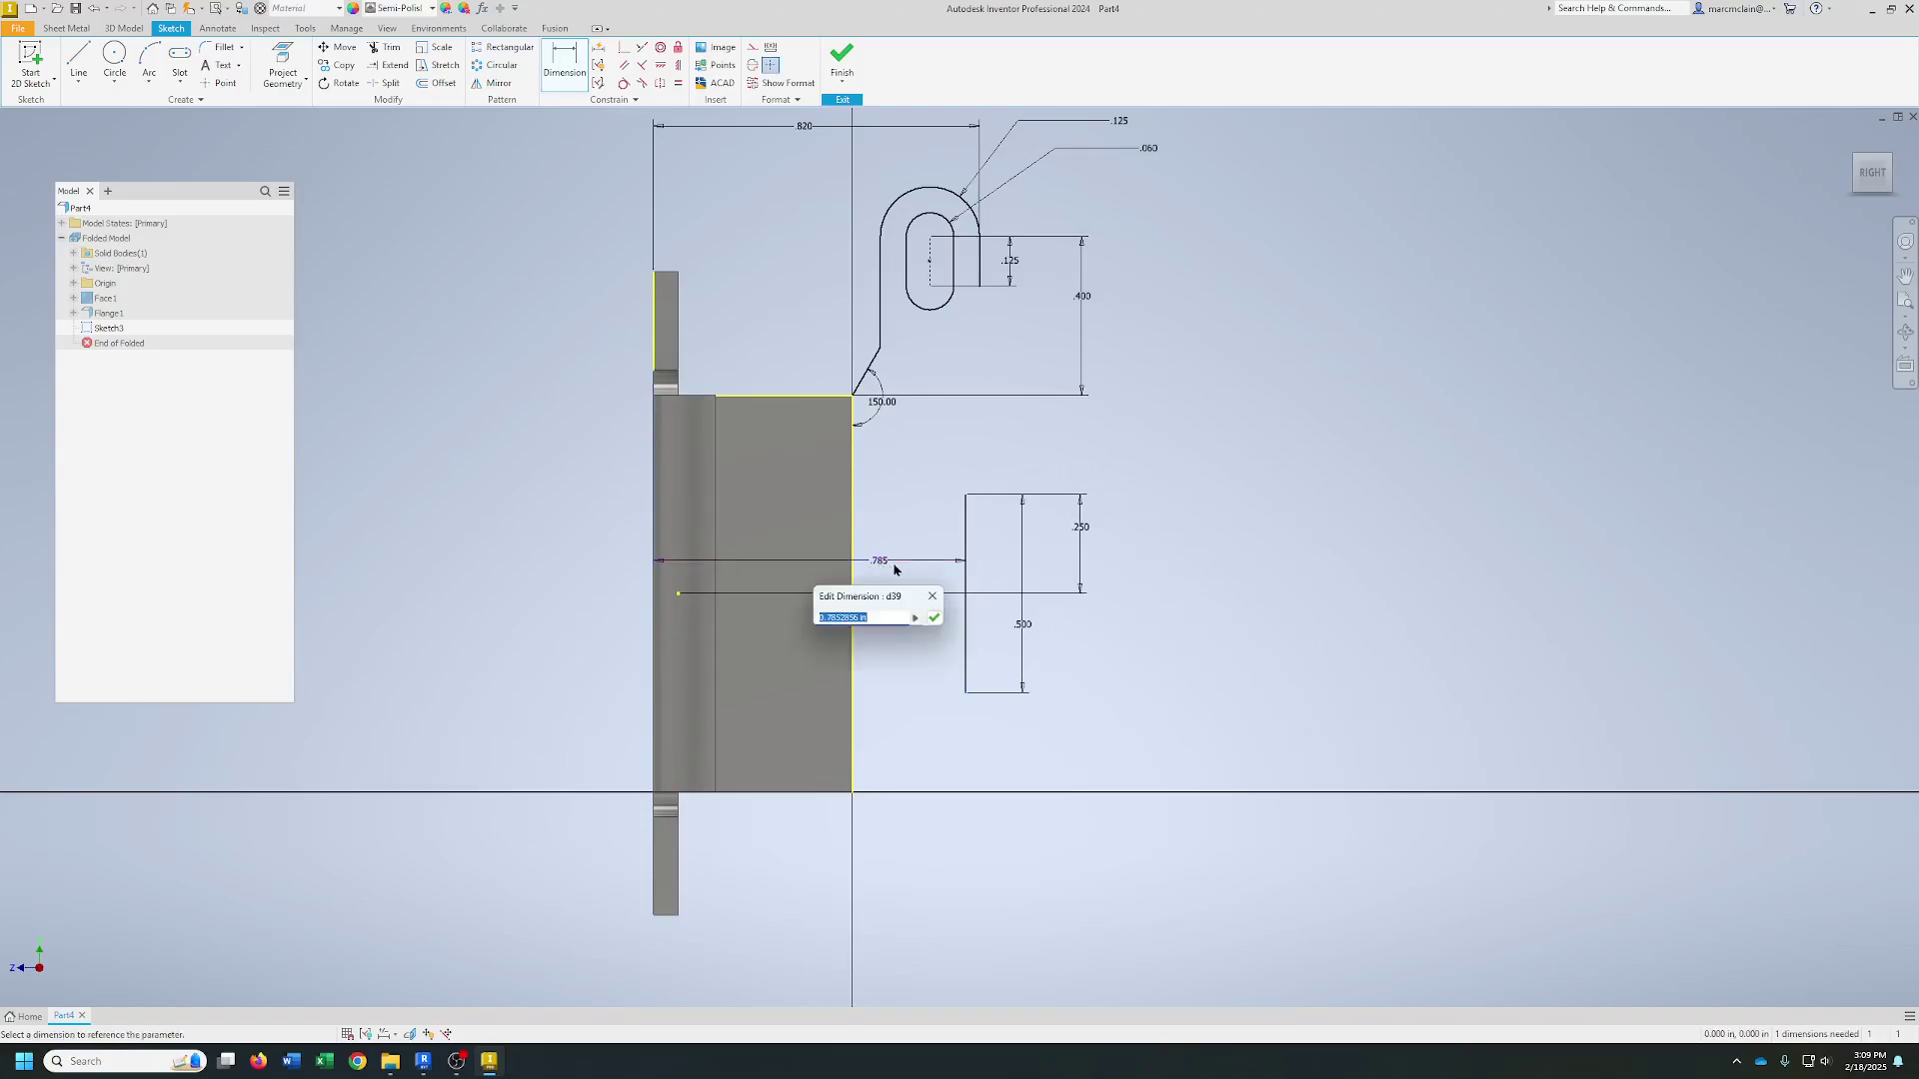
text(.65)
key(Return)
- Start a line from the vertical line's upper endpoint back towards the flange
click(77, 60)
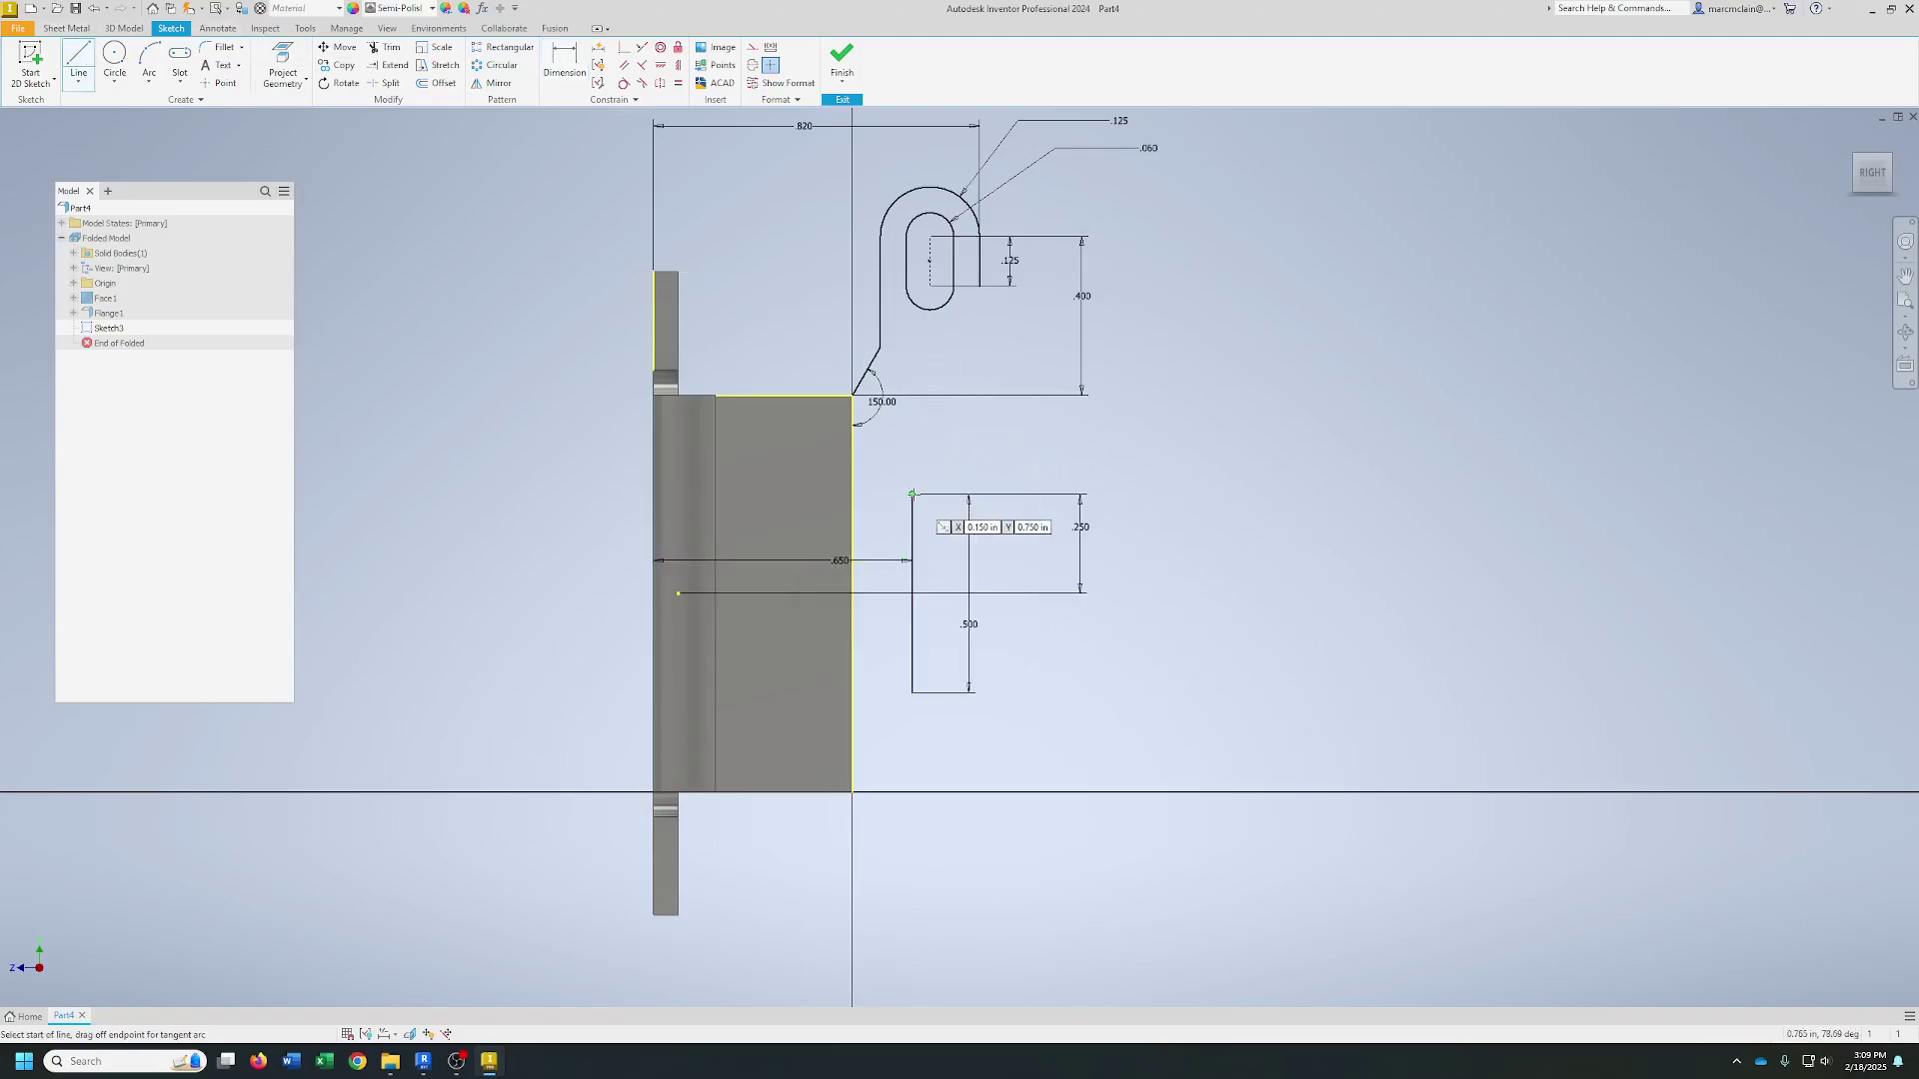
click(910, 494)
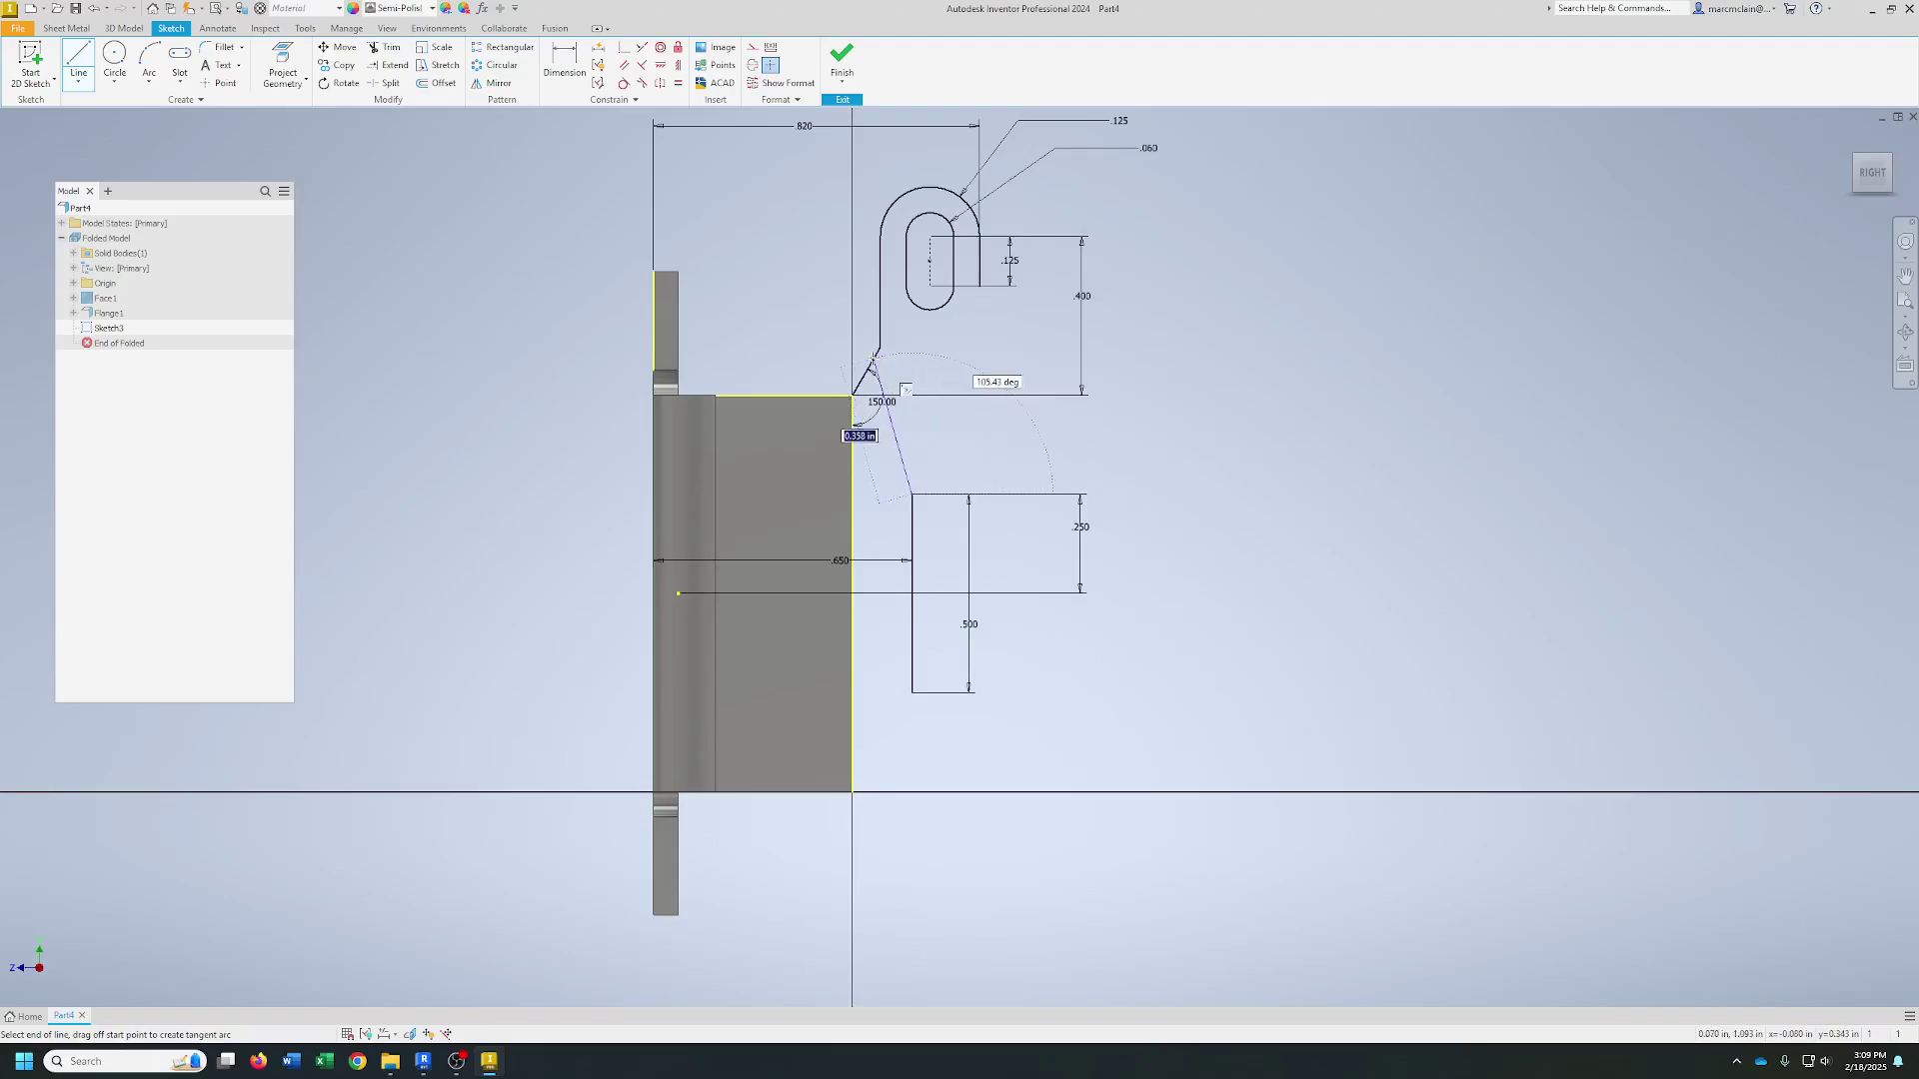
- Draw a slanted line from the upper end of the .500 line parallel to the 150° edge, and extend the tab's outer vertical edge to it
click(977, 382)
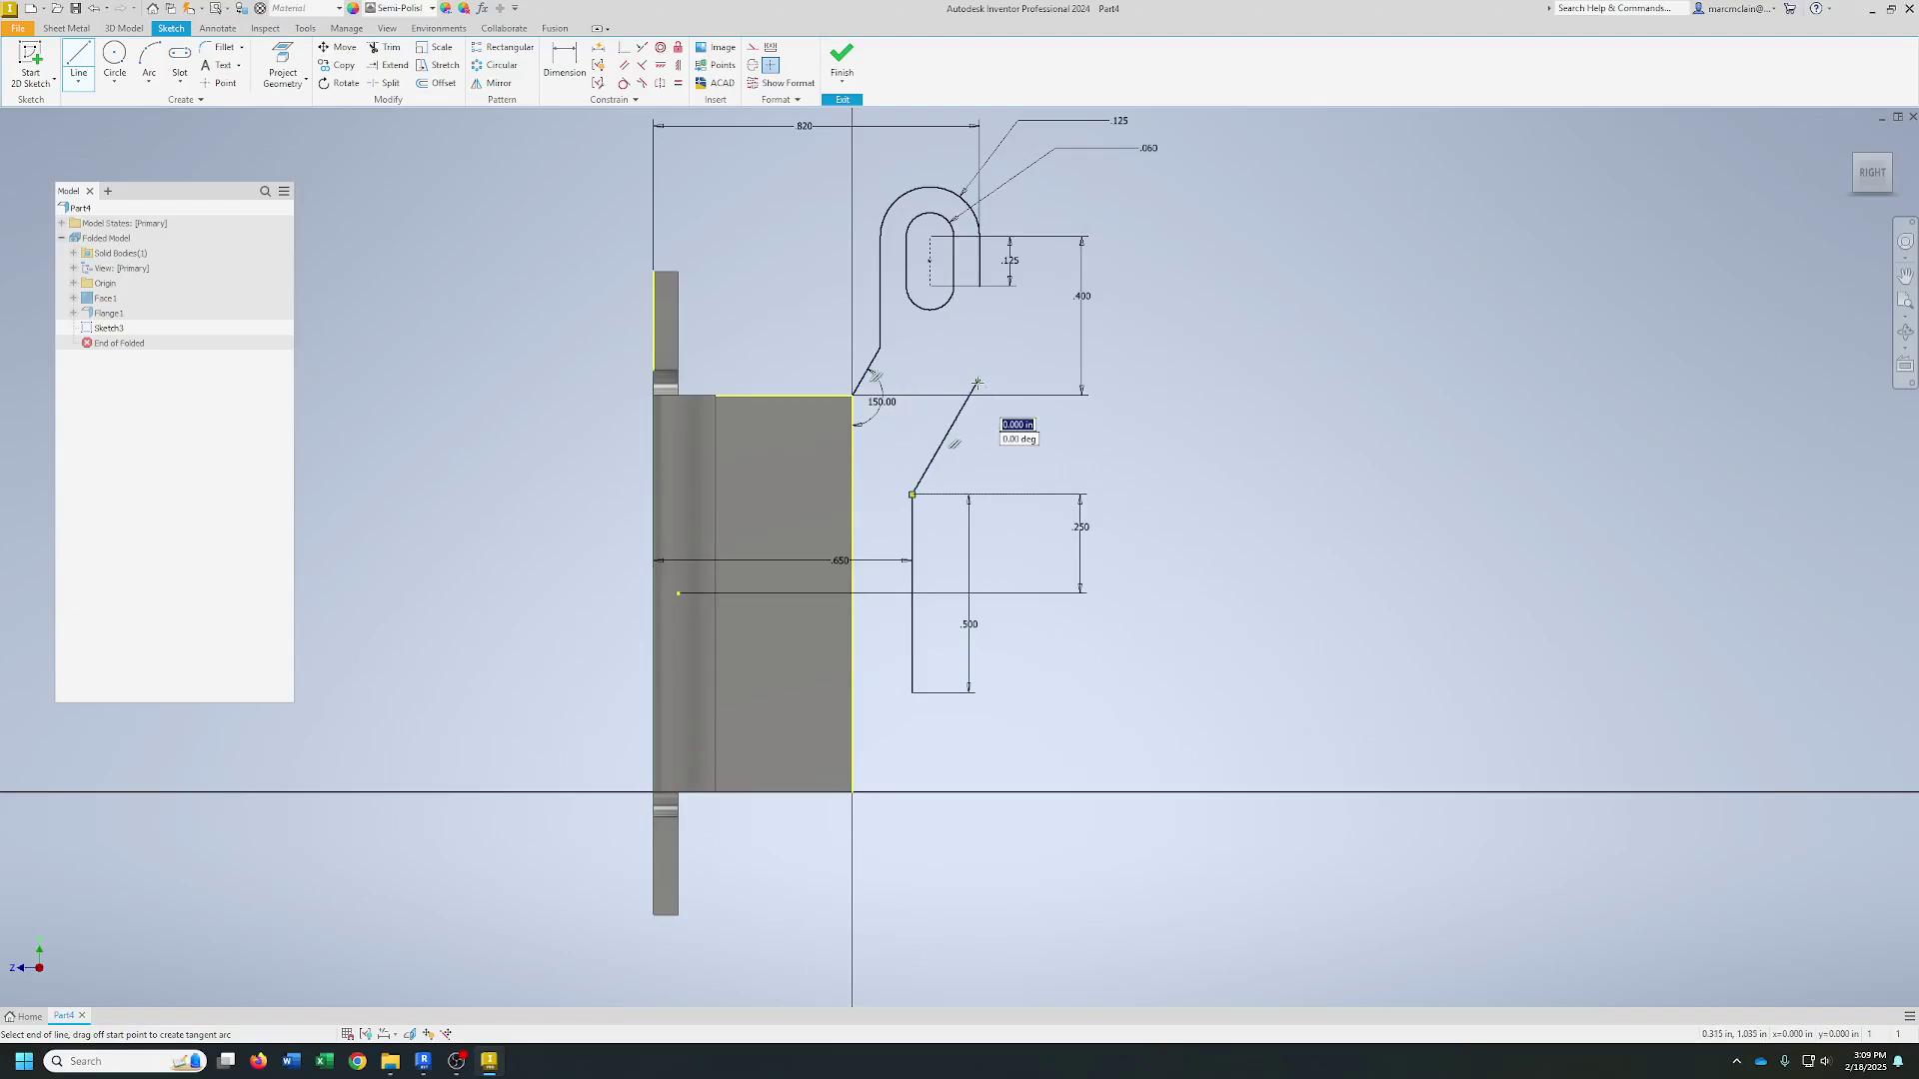
key(e)
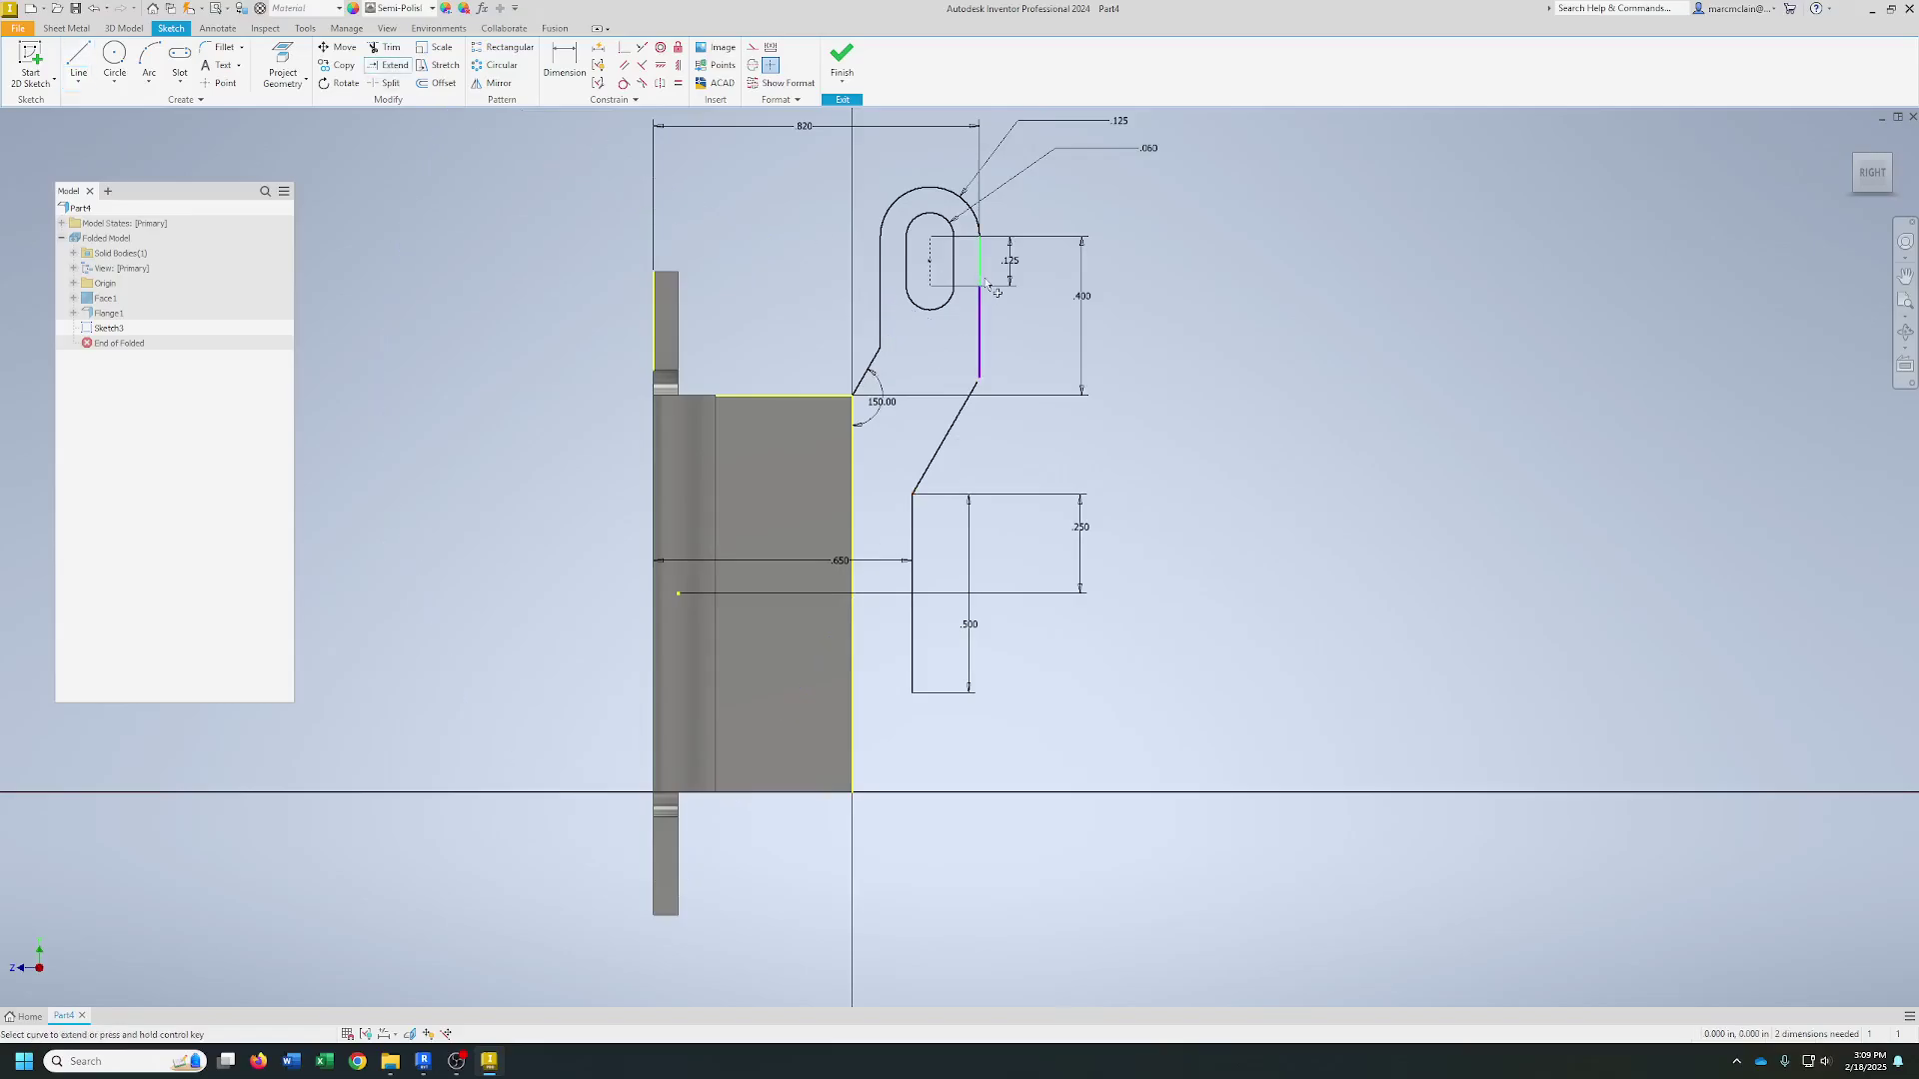
click(983, 285)
right_click(1024, 368)
click(1089, 361)
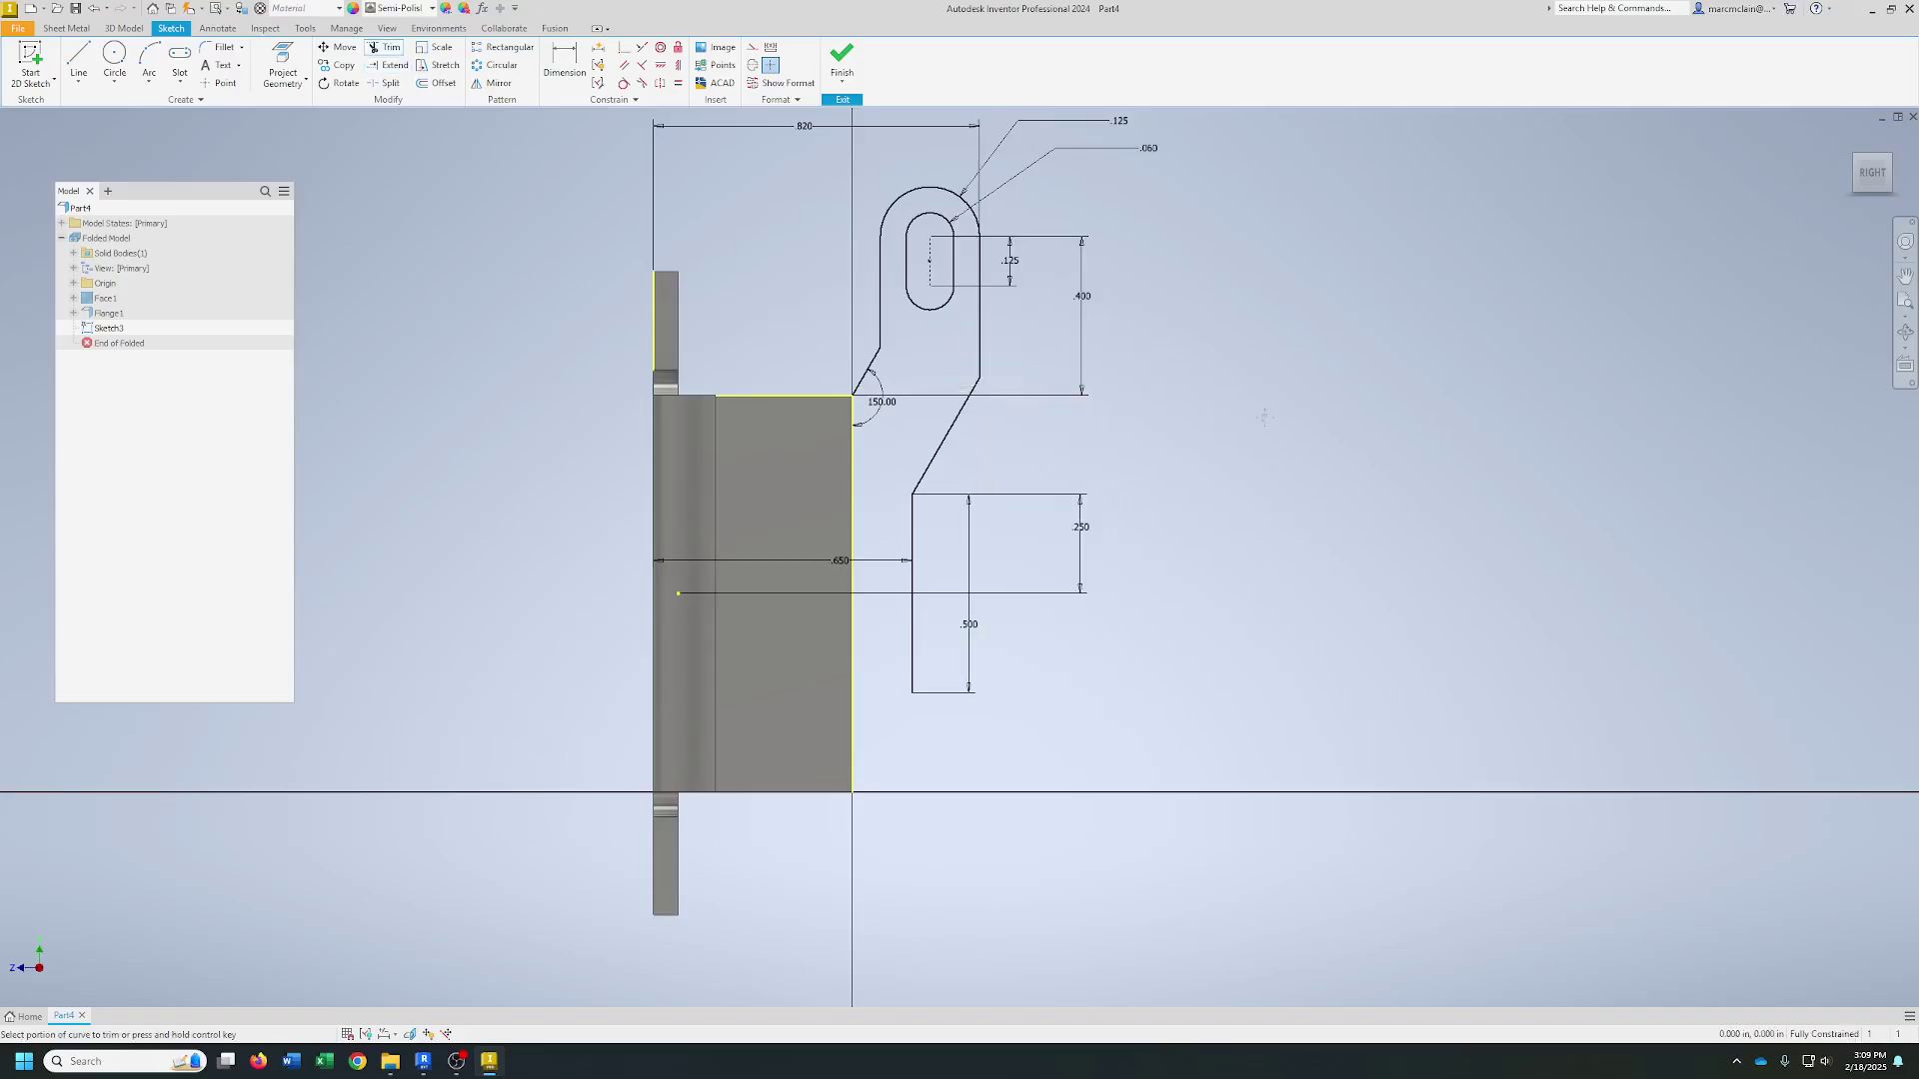
- Draw a horizontal line about 0.364 in long outward from the projected midpoint of the bracket plate, as a mirror axis
middle_drag(1264, 417, 1270, 479)
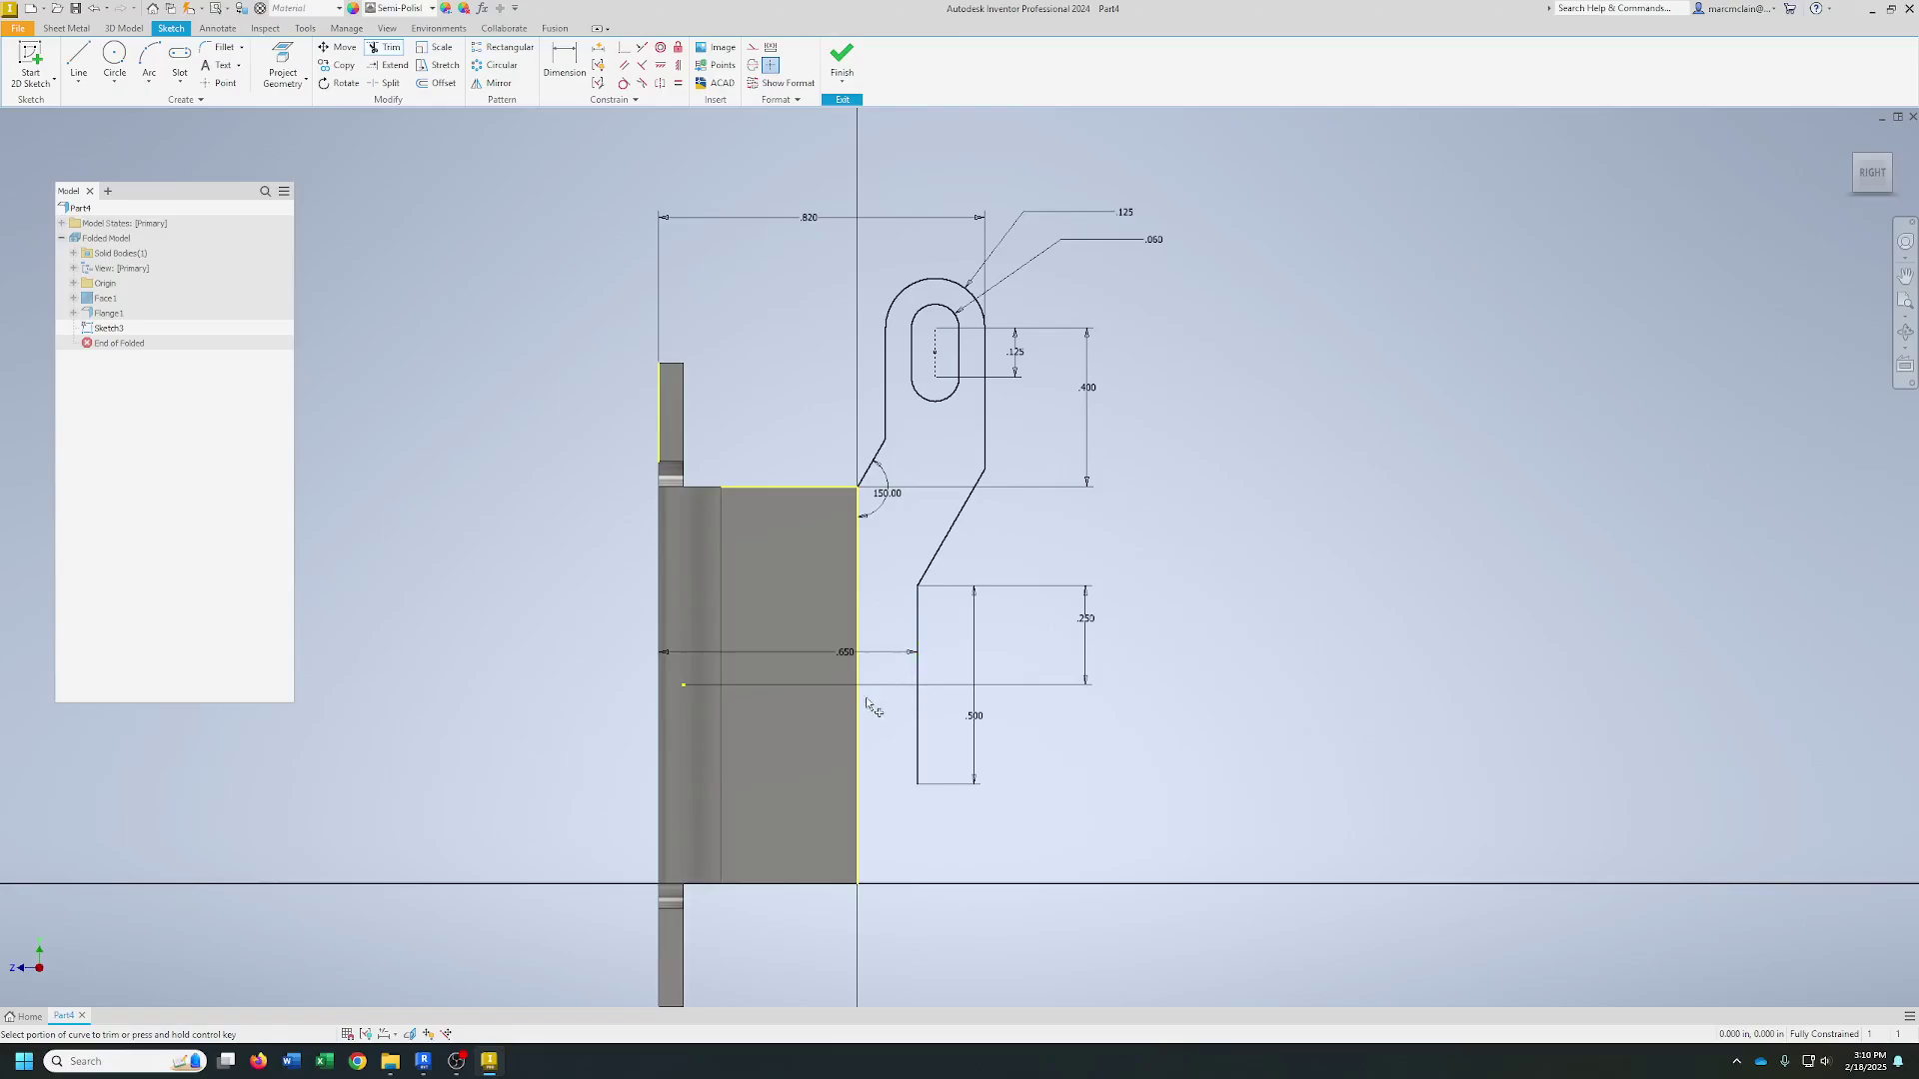
middle_drag(834, 746, 877, 593)
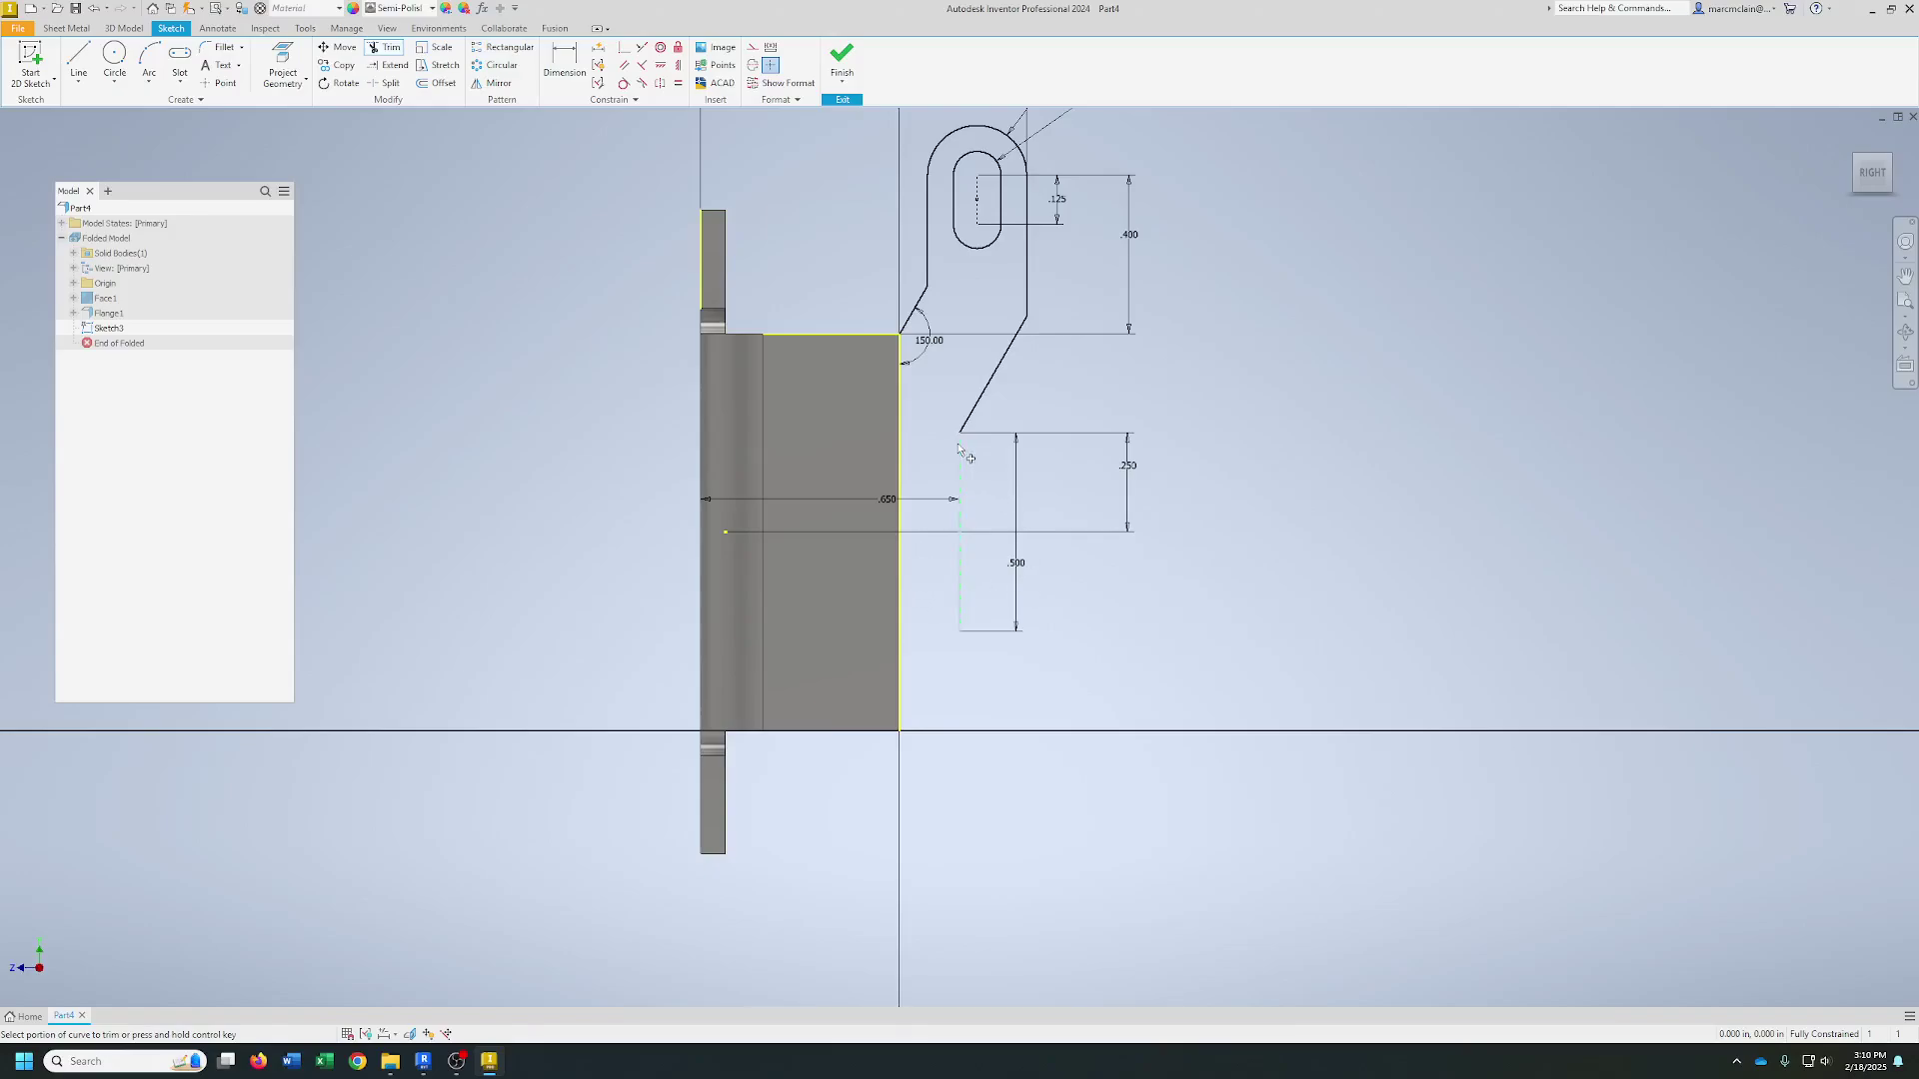
middle_drag(1085, 381, 1070, 466)
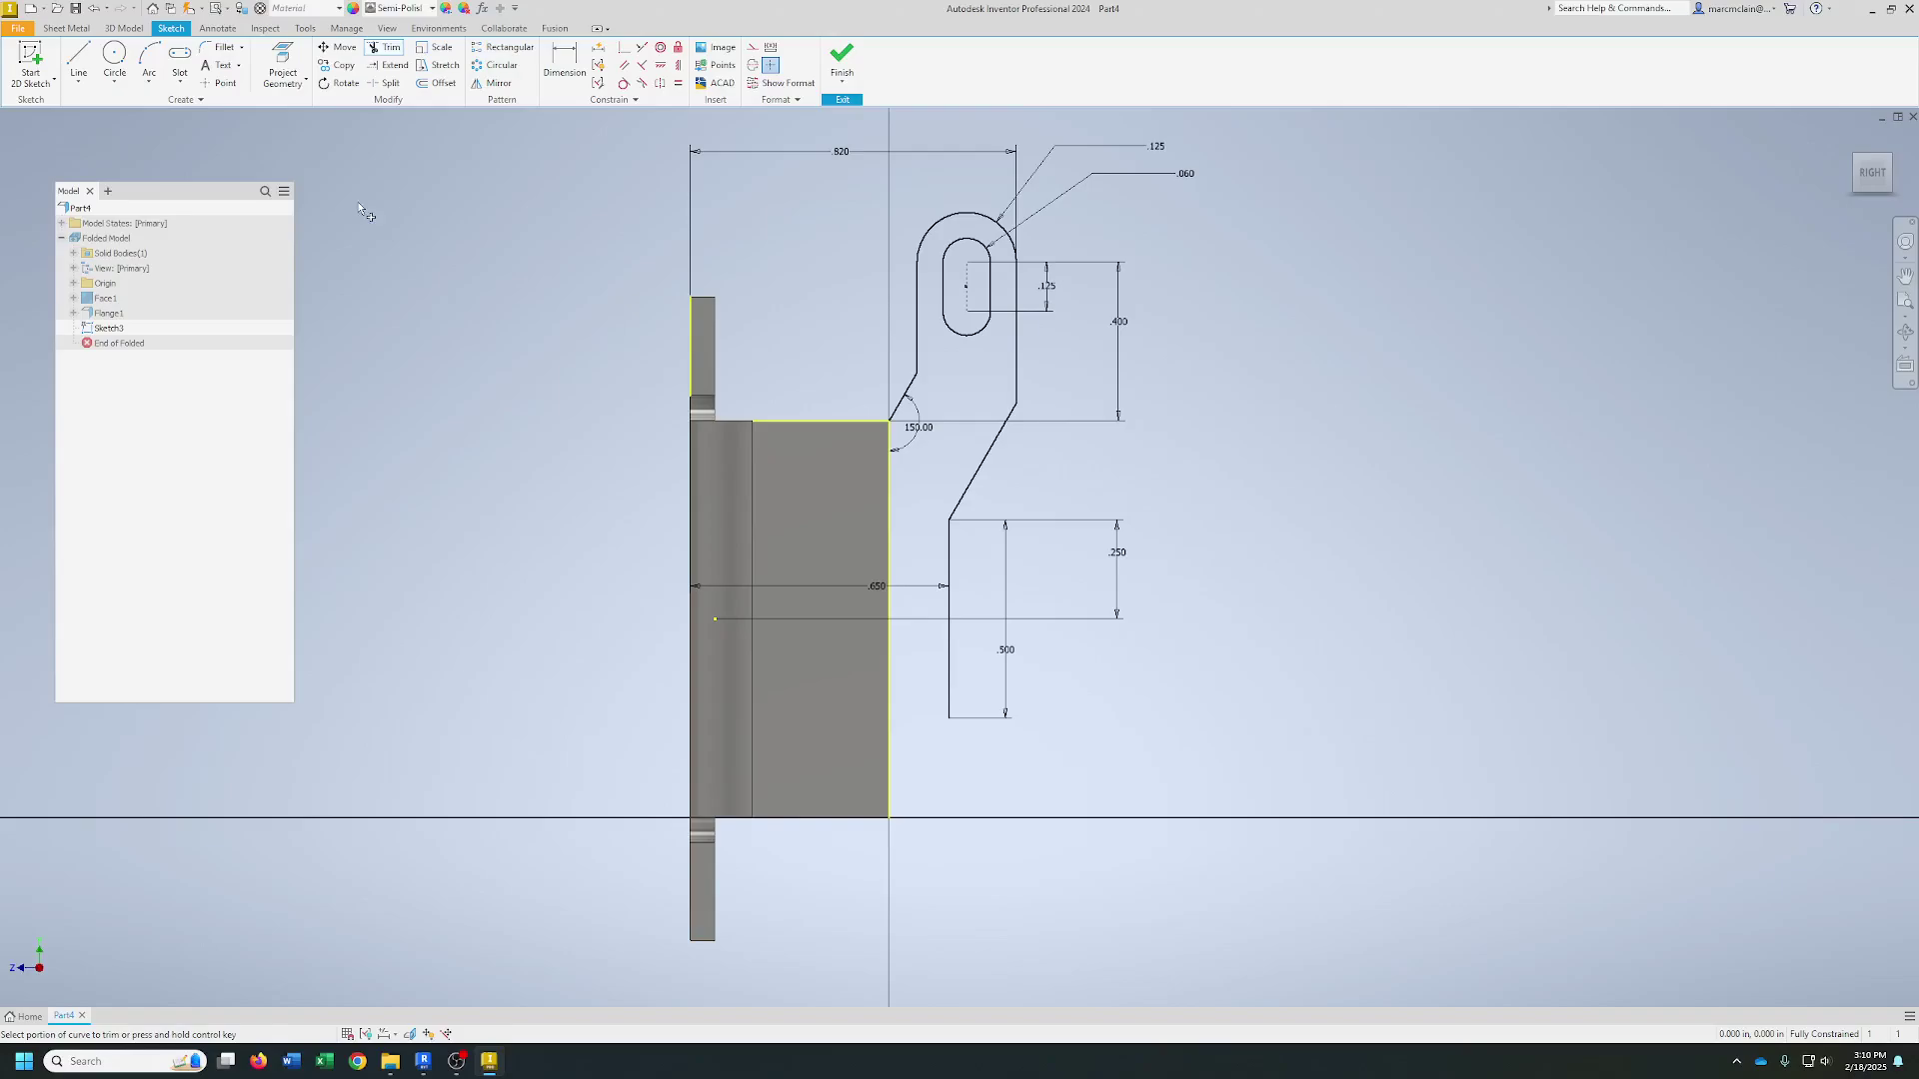
click(78, 60)
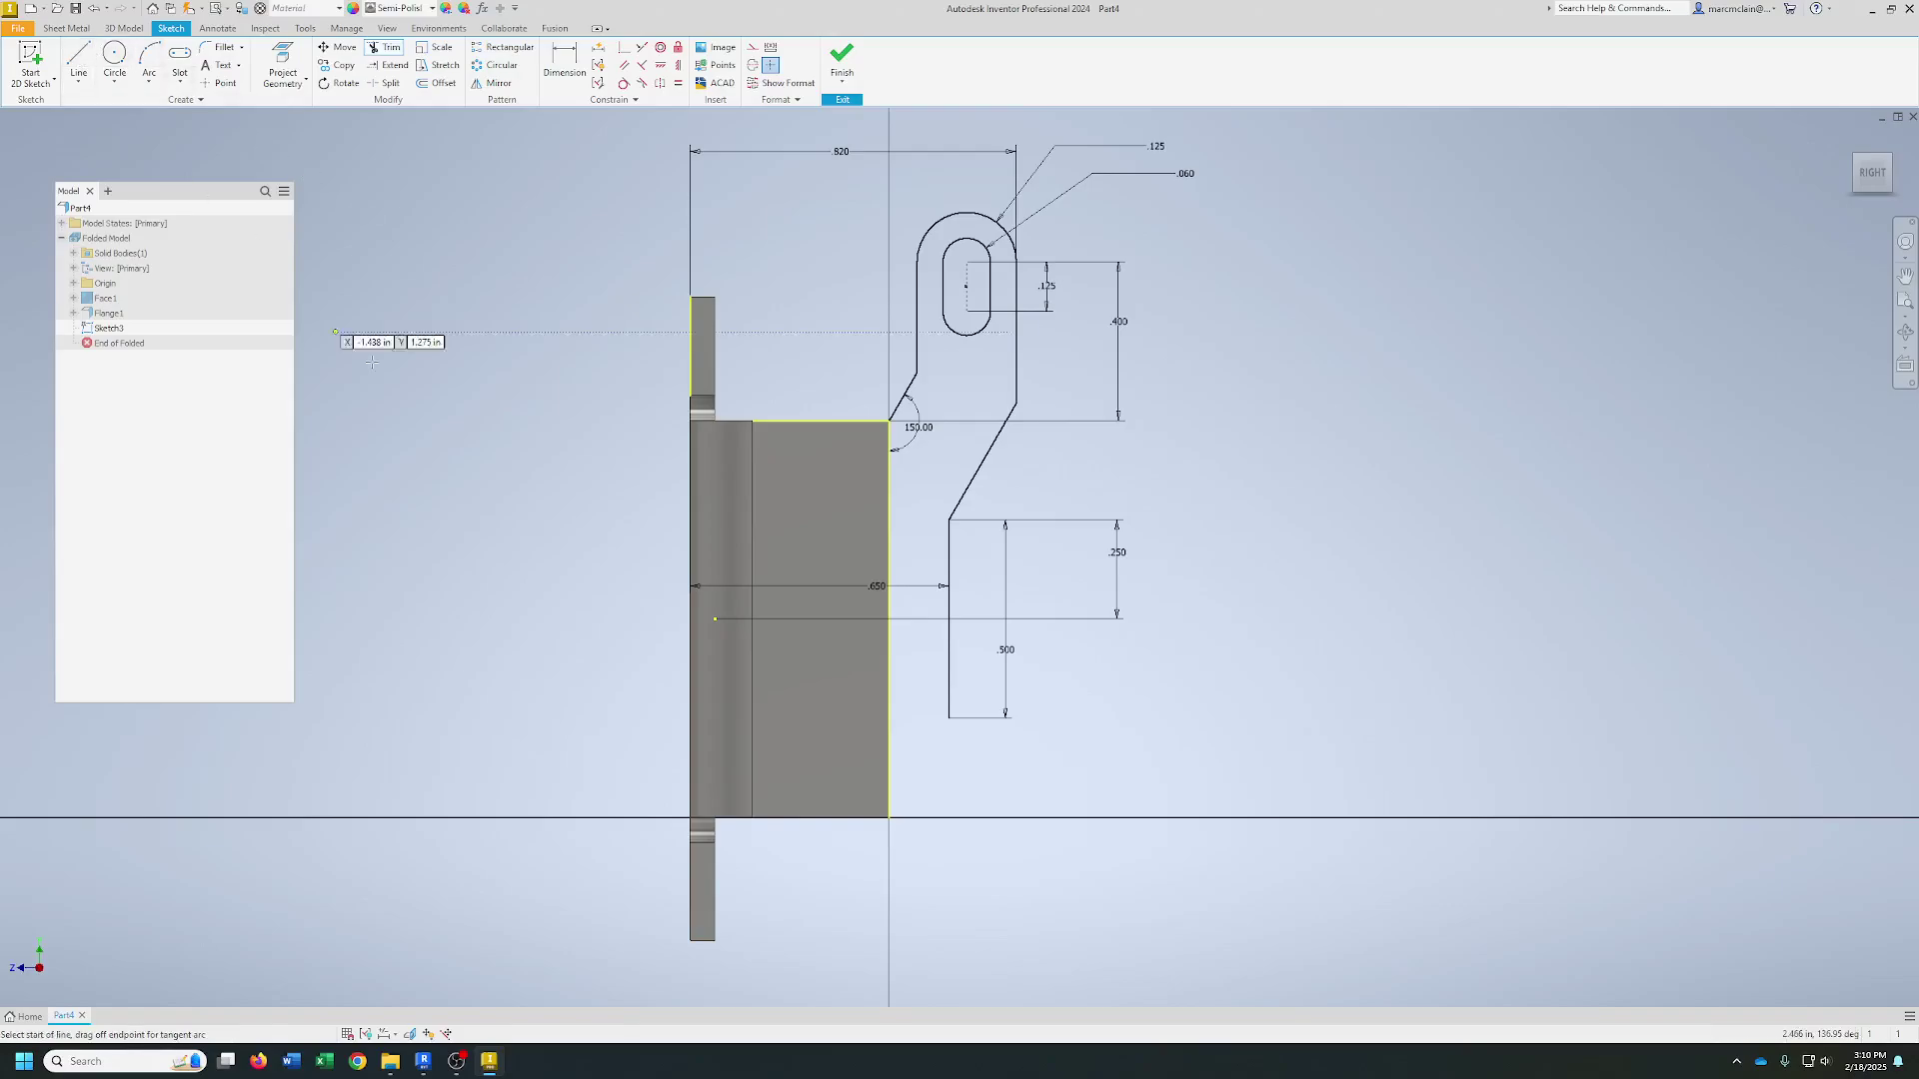
click(714, 619)
click(570, 619)
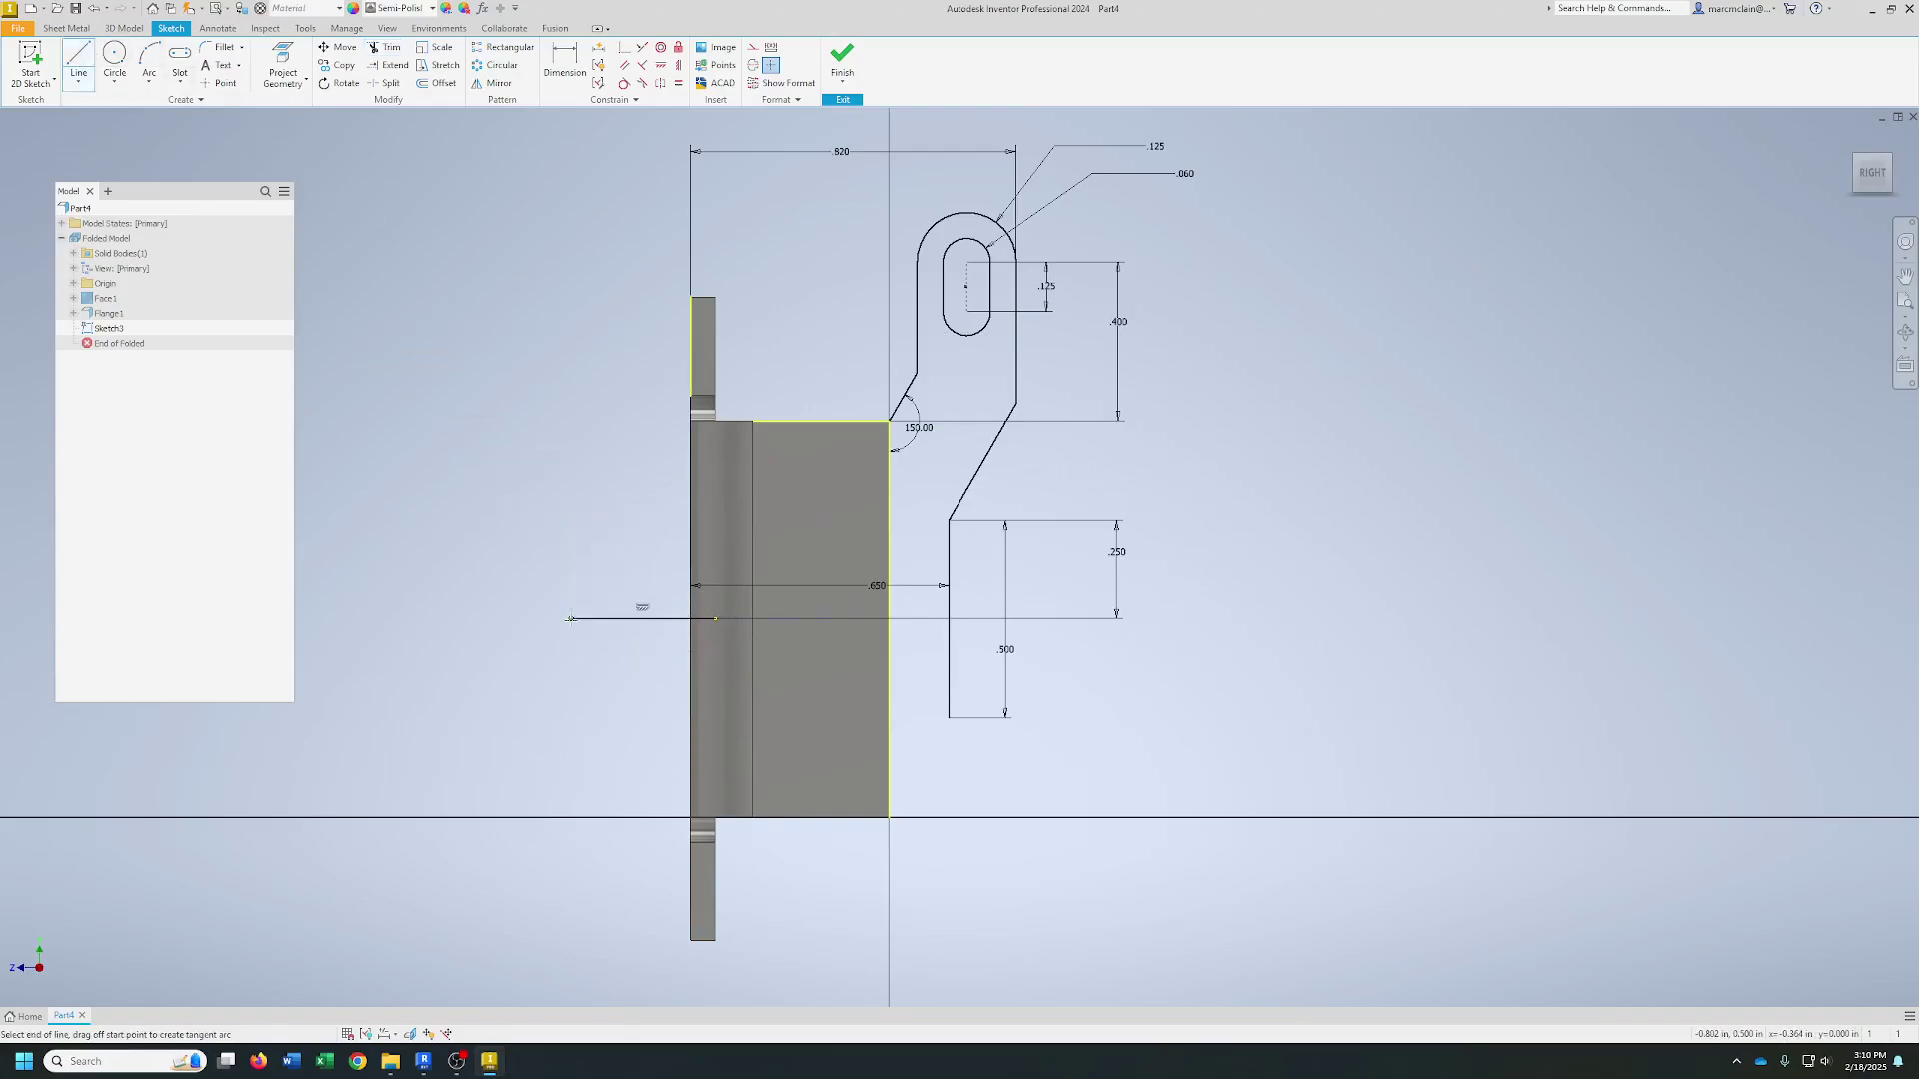
right_click(588, 620)
click(614, 624)
- Mirror the upper slotted tab outline and its slanted connecting lines about the horizontal centre line
right_click(817, 208)
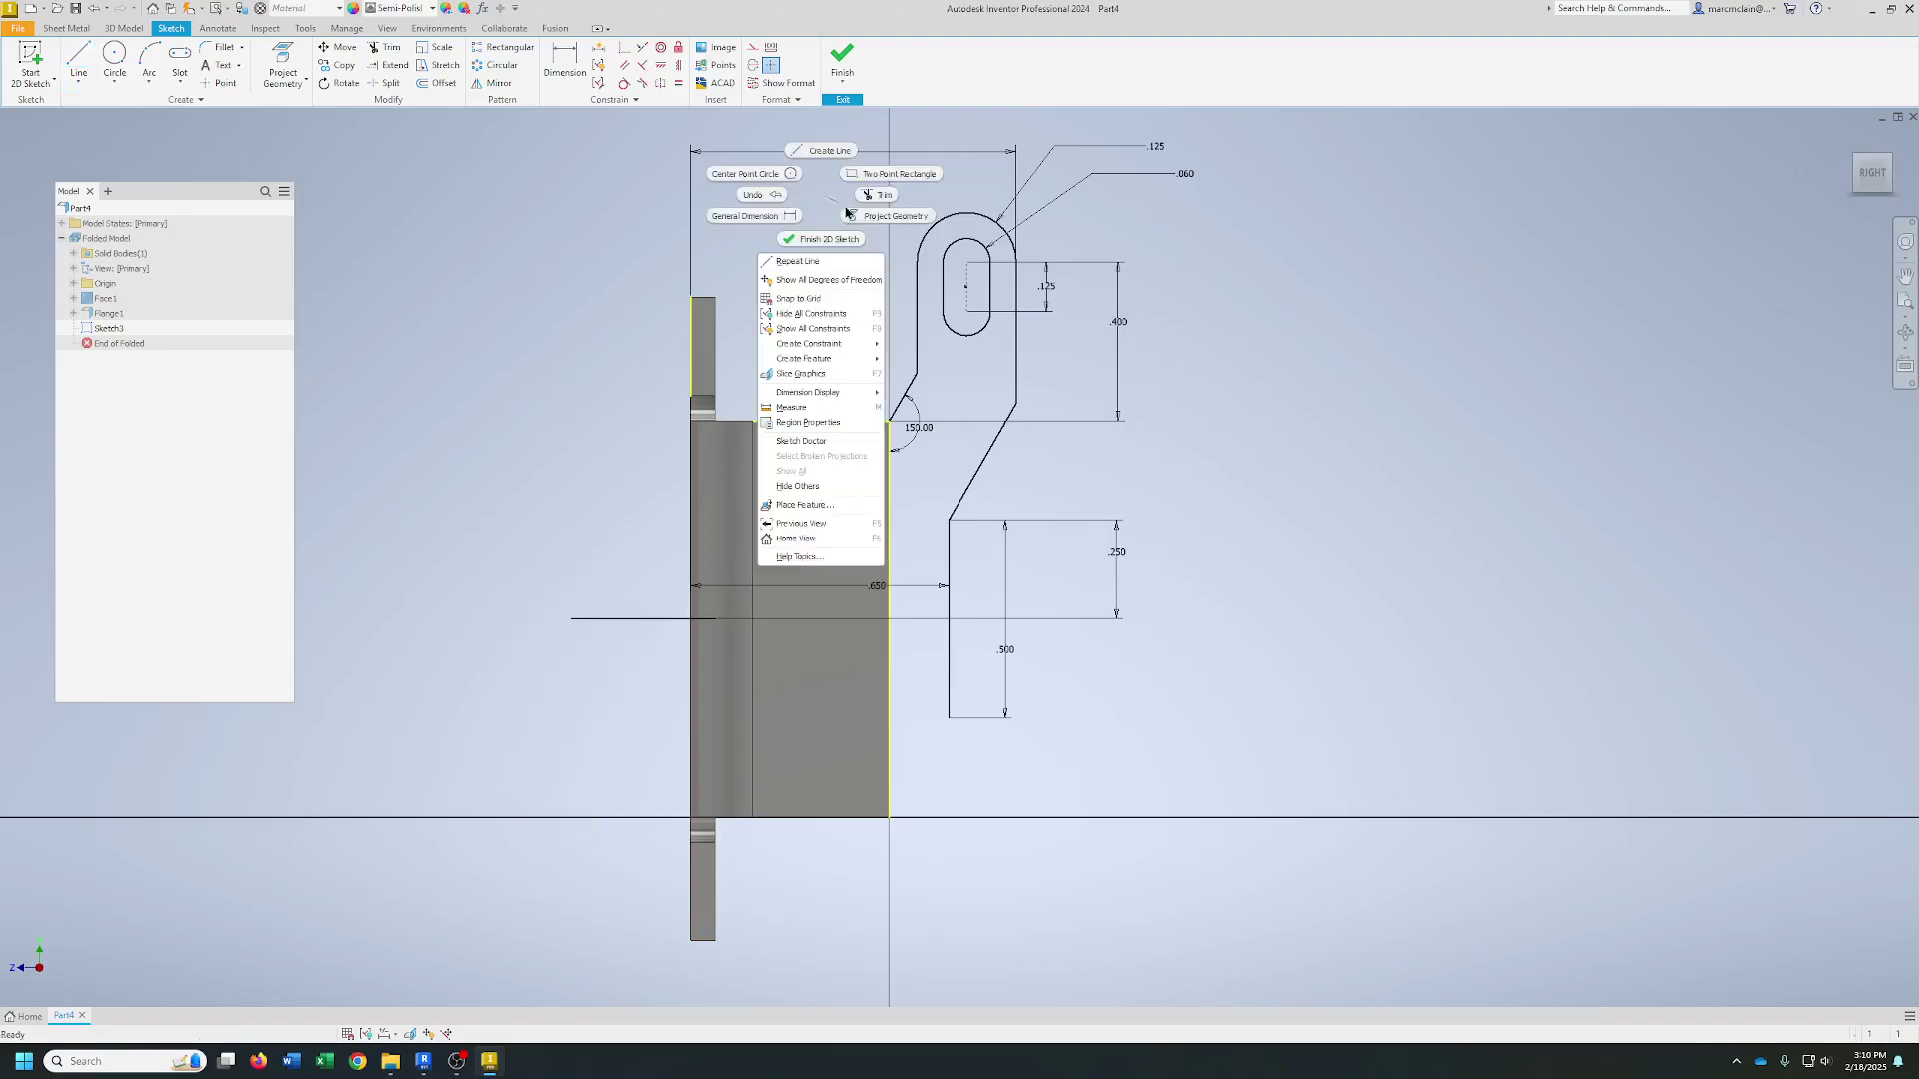
click(825, 190)
mouse_move(824, 180)
mouse_down()
mouse_move(1011, 399)
mouse_move(1102, 554)
mouse_move(1091, 543)
mouse_up()
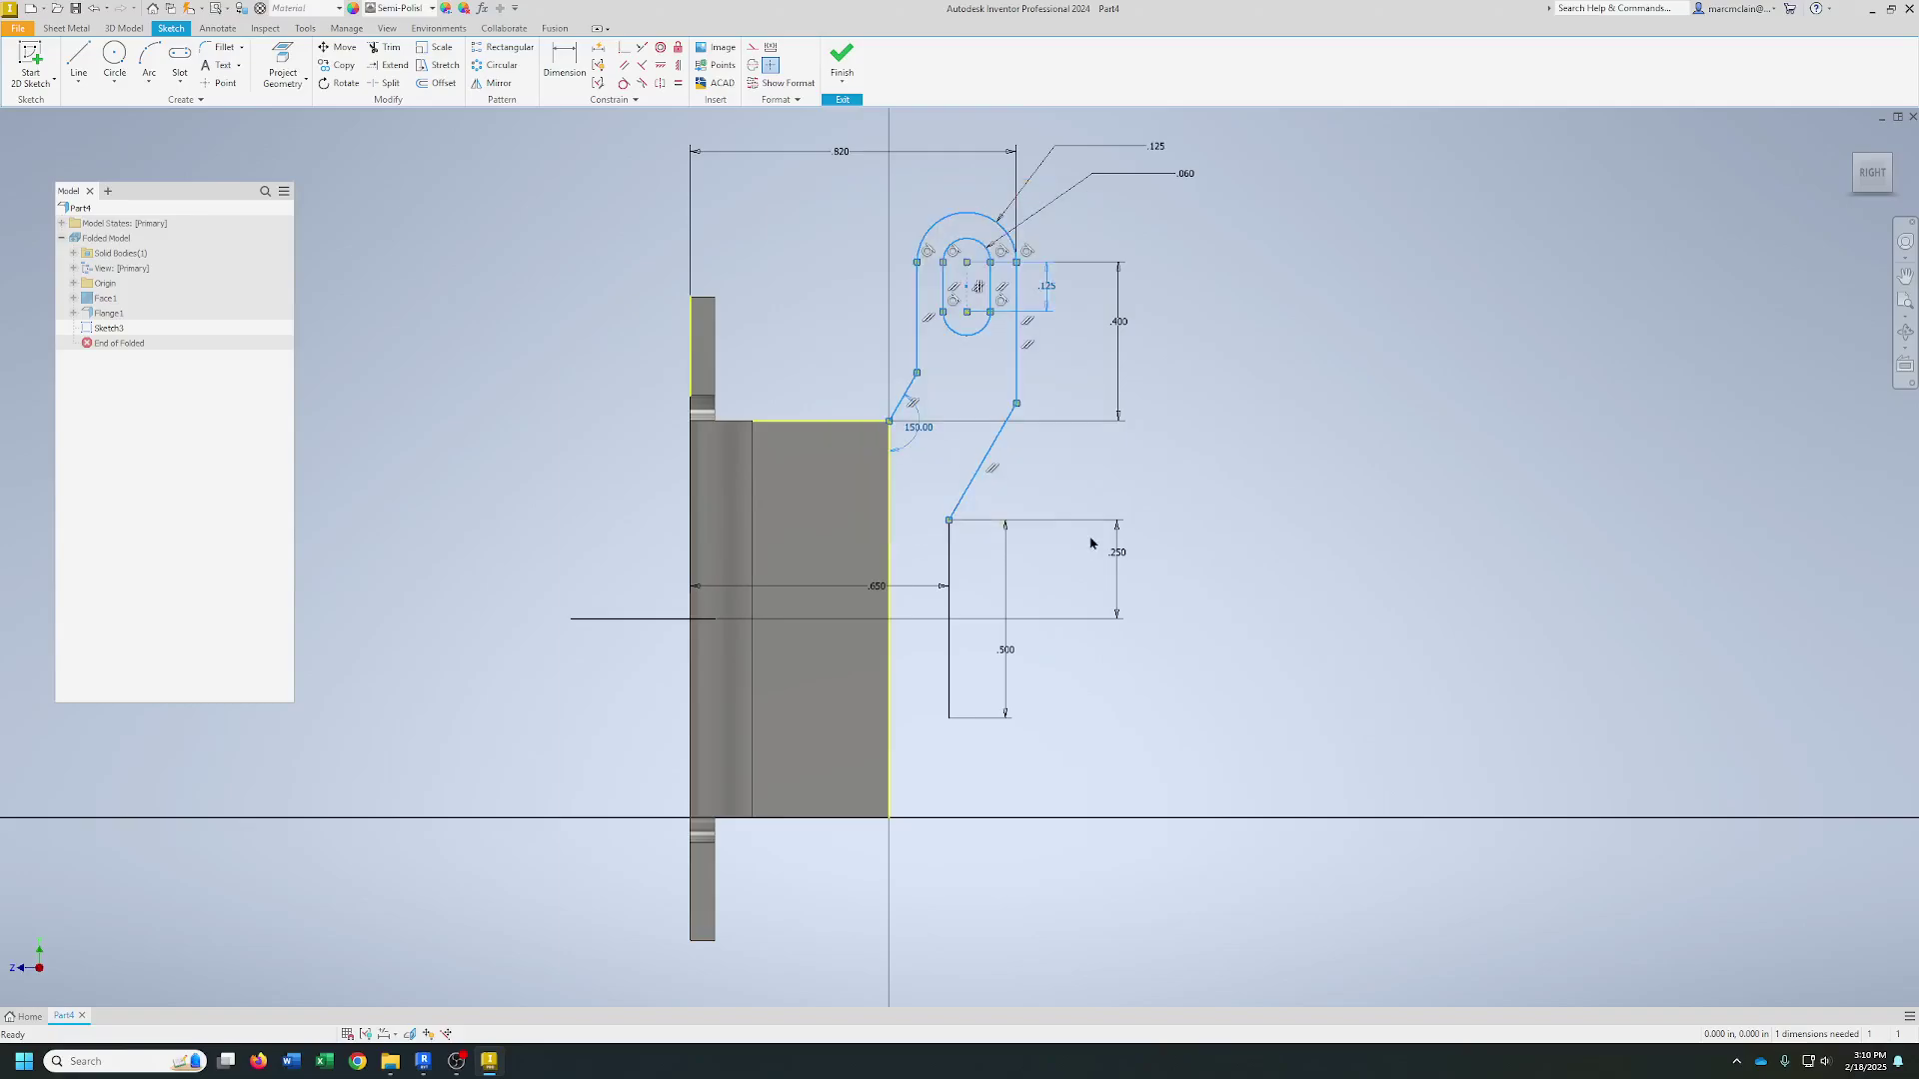
click(492, 83)
click(120, 150)
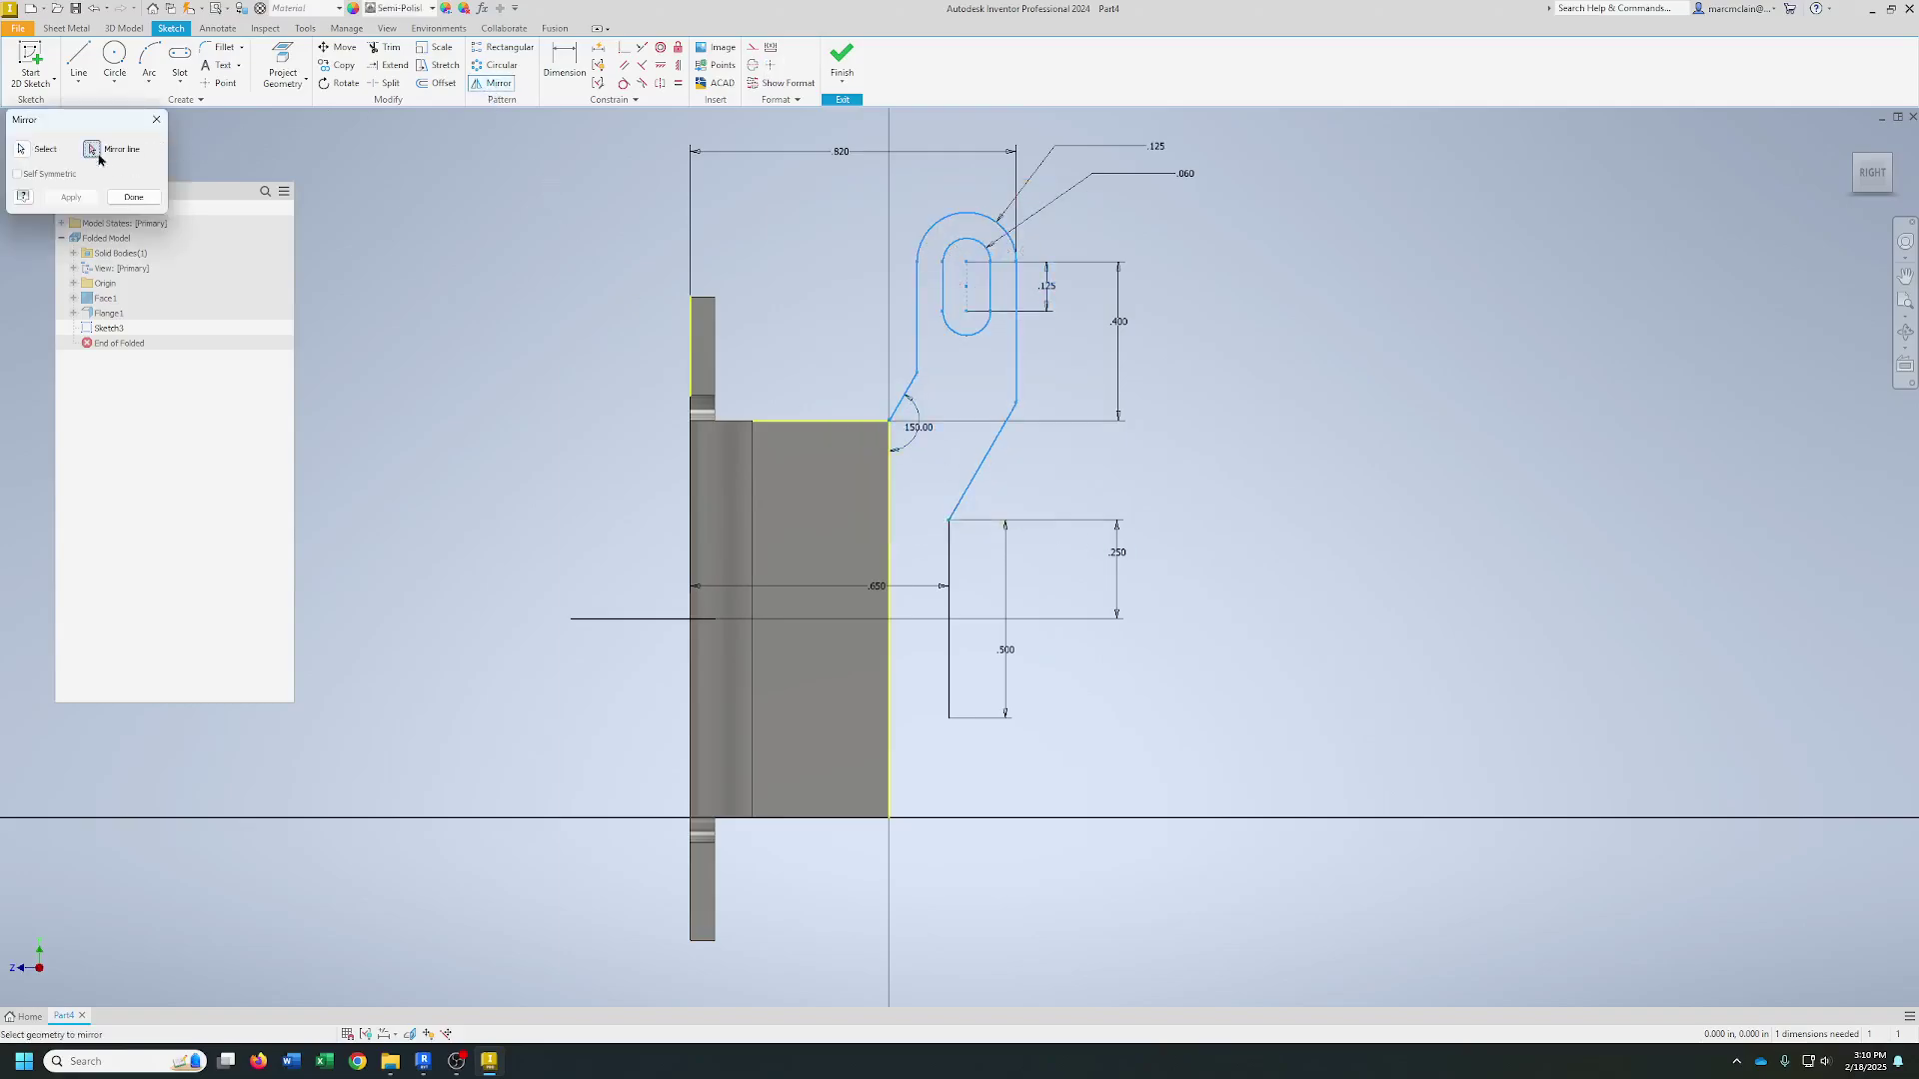
click(610, 620)
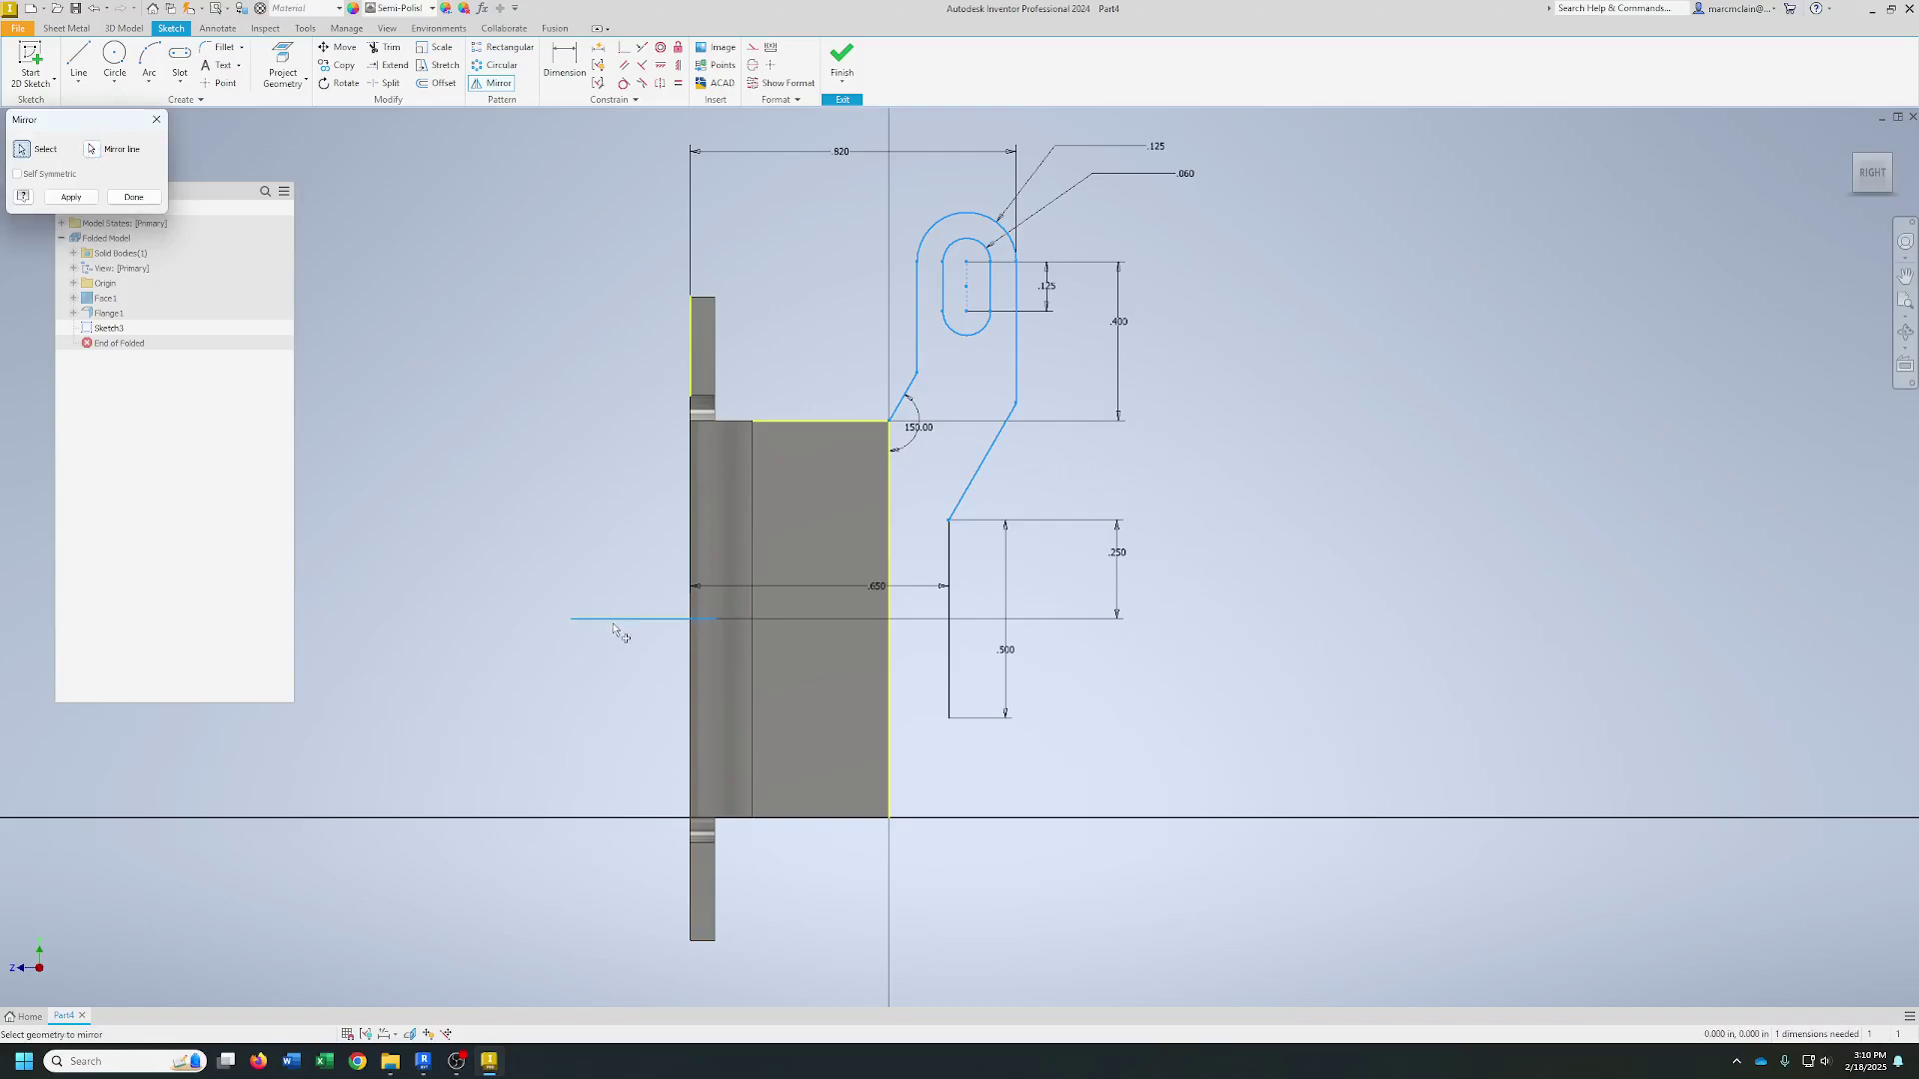
click(72, 196)
click(133, 197)
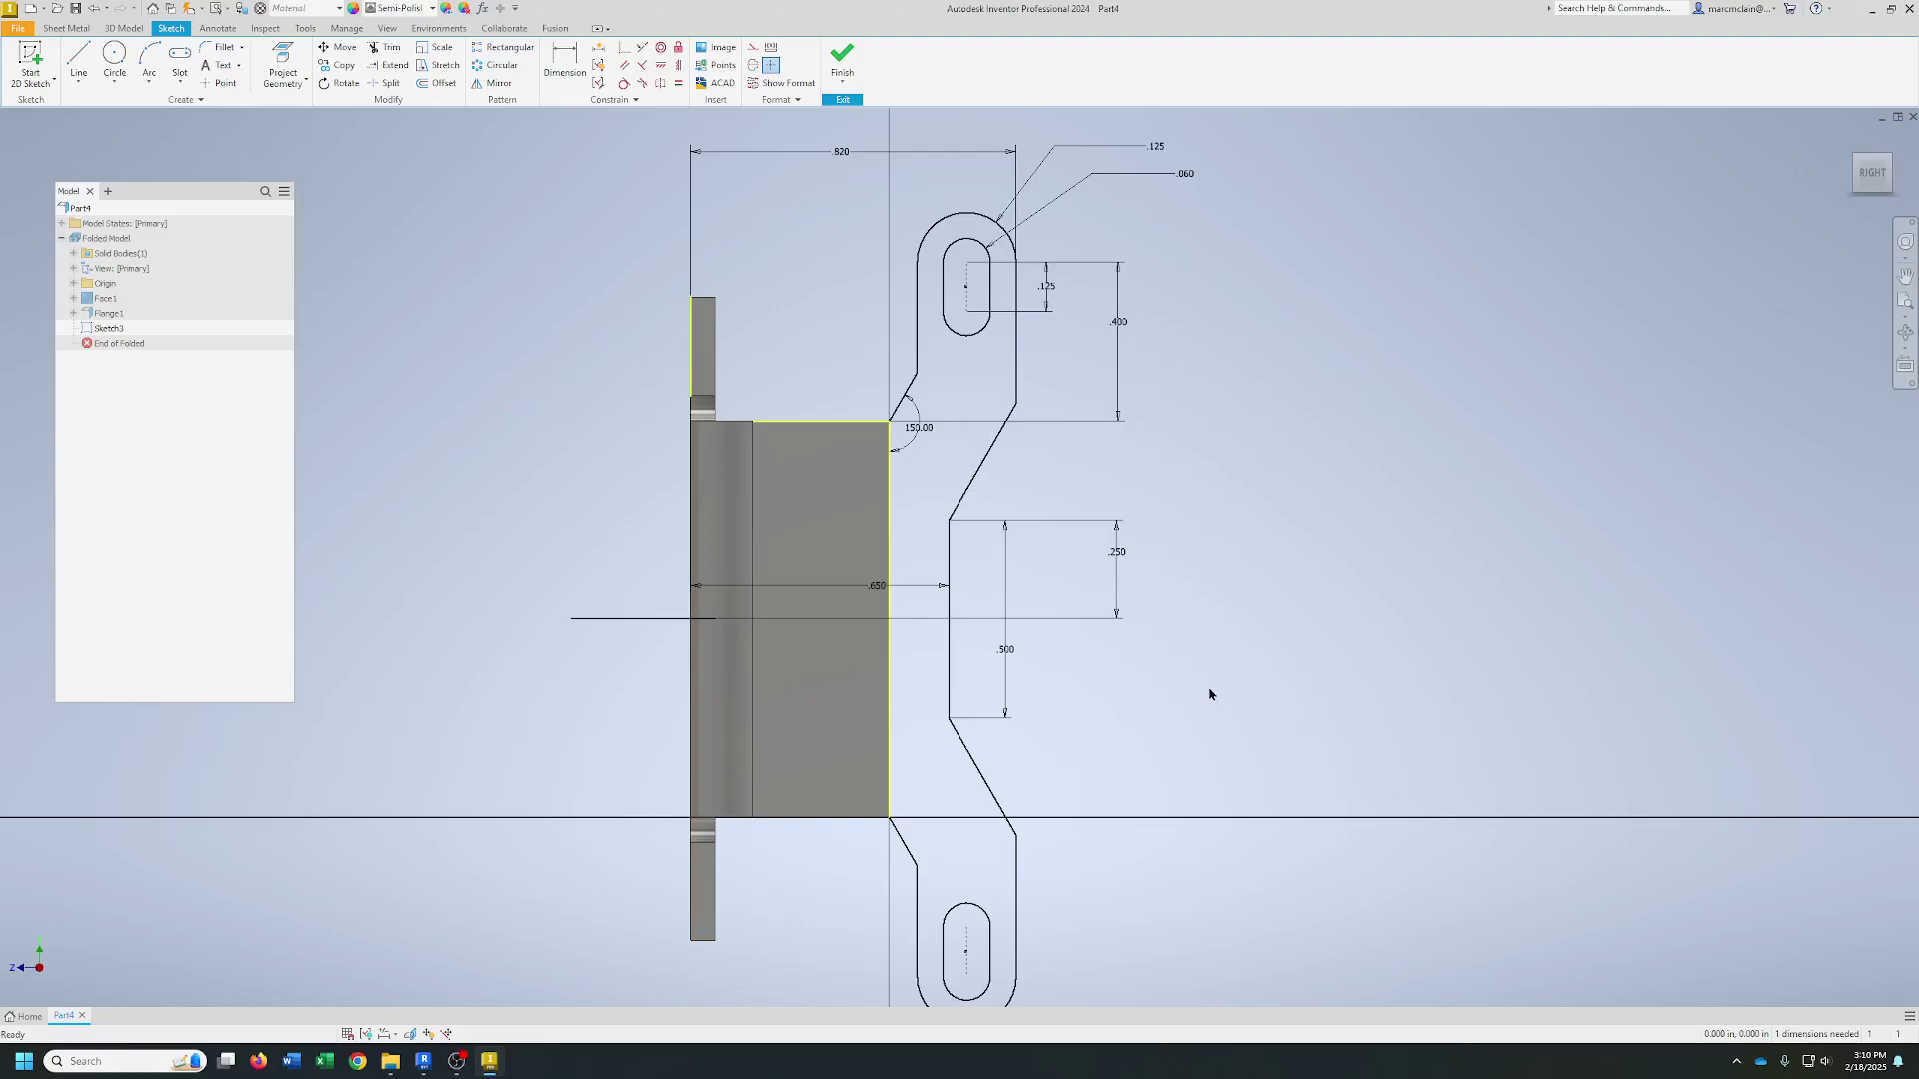
- Delete the horizontal mirror line from the sketch
middle_drag(764, 645, 769, 565)
click(625, 549)
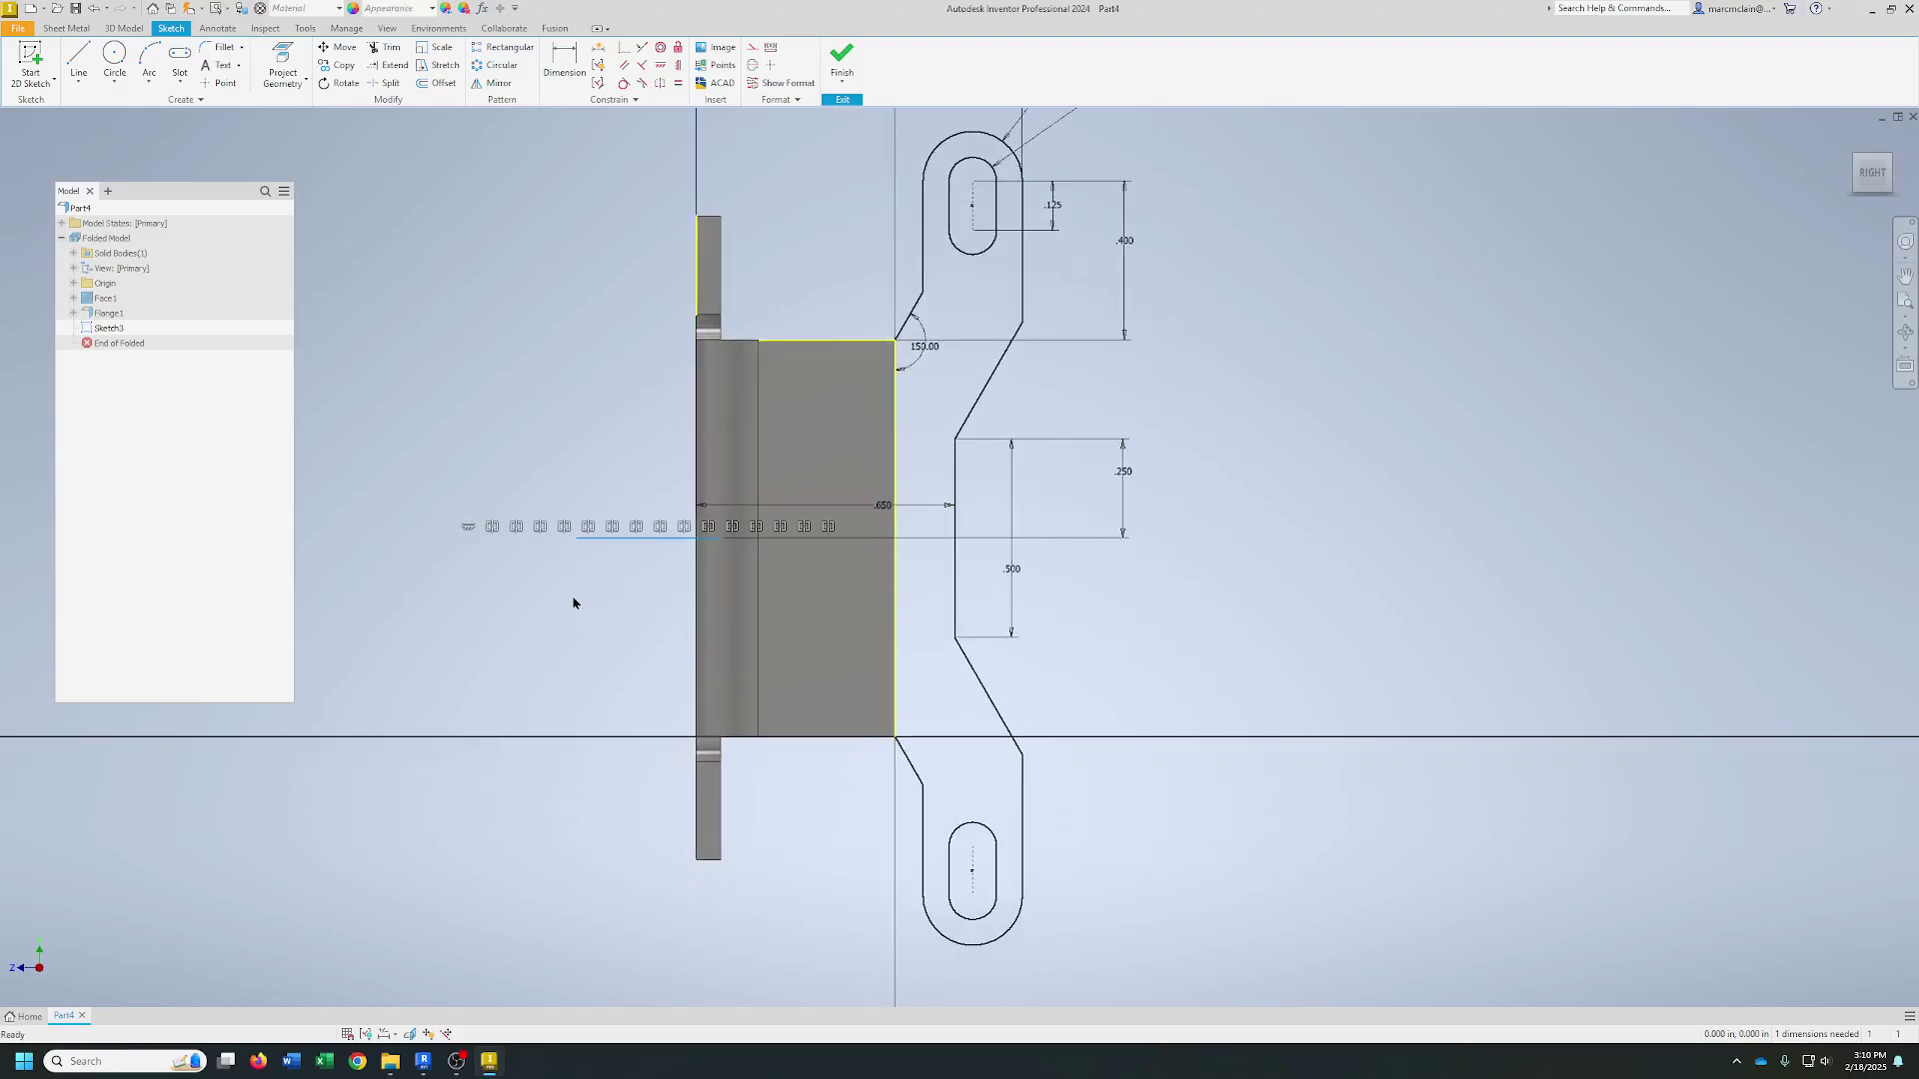
key(Delete)
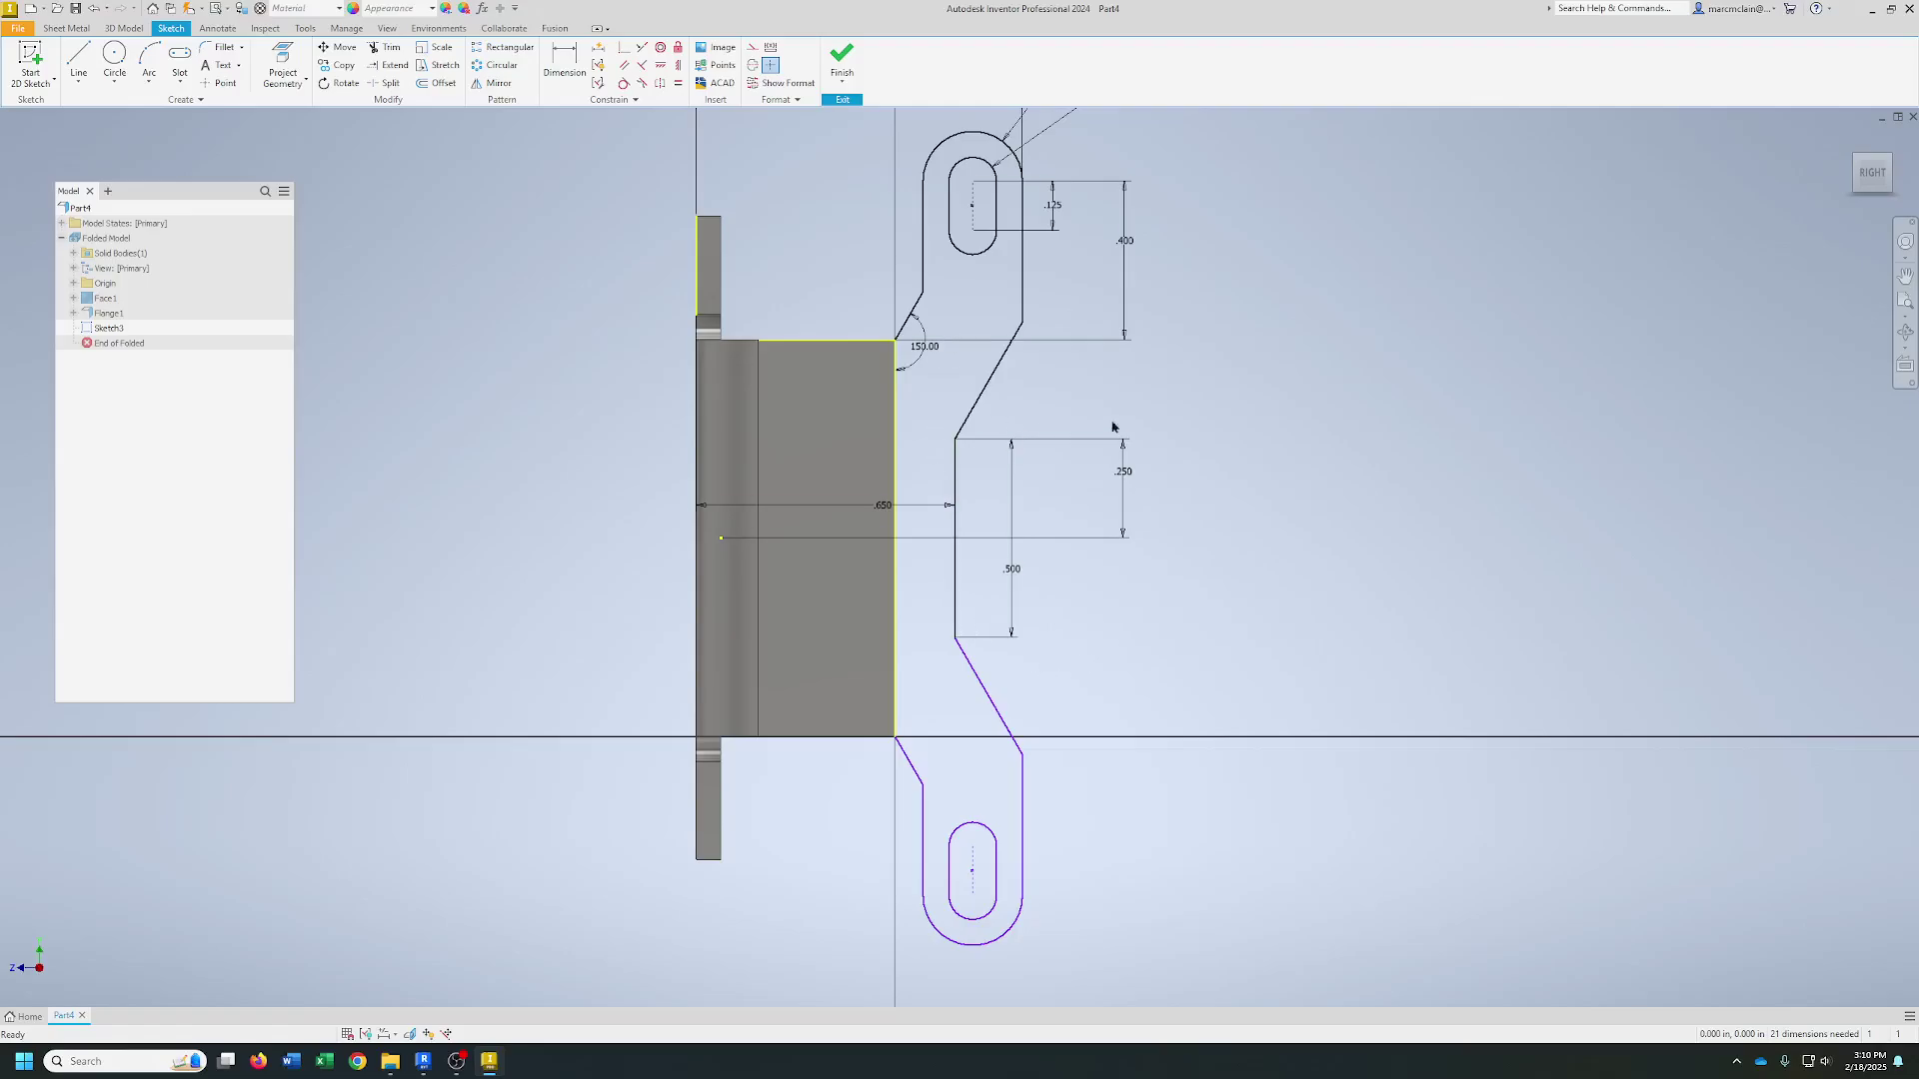
- Create a sheet metal face from the closed bracket profile along the flange edge, leaving both slots open
click(65, 28)
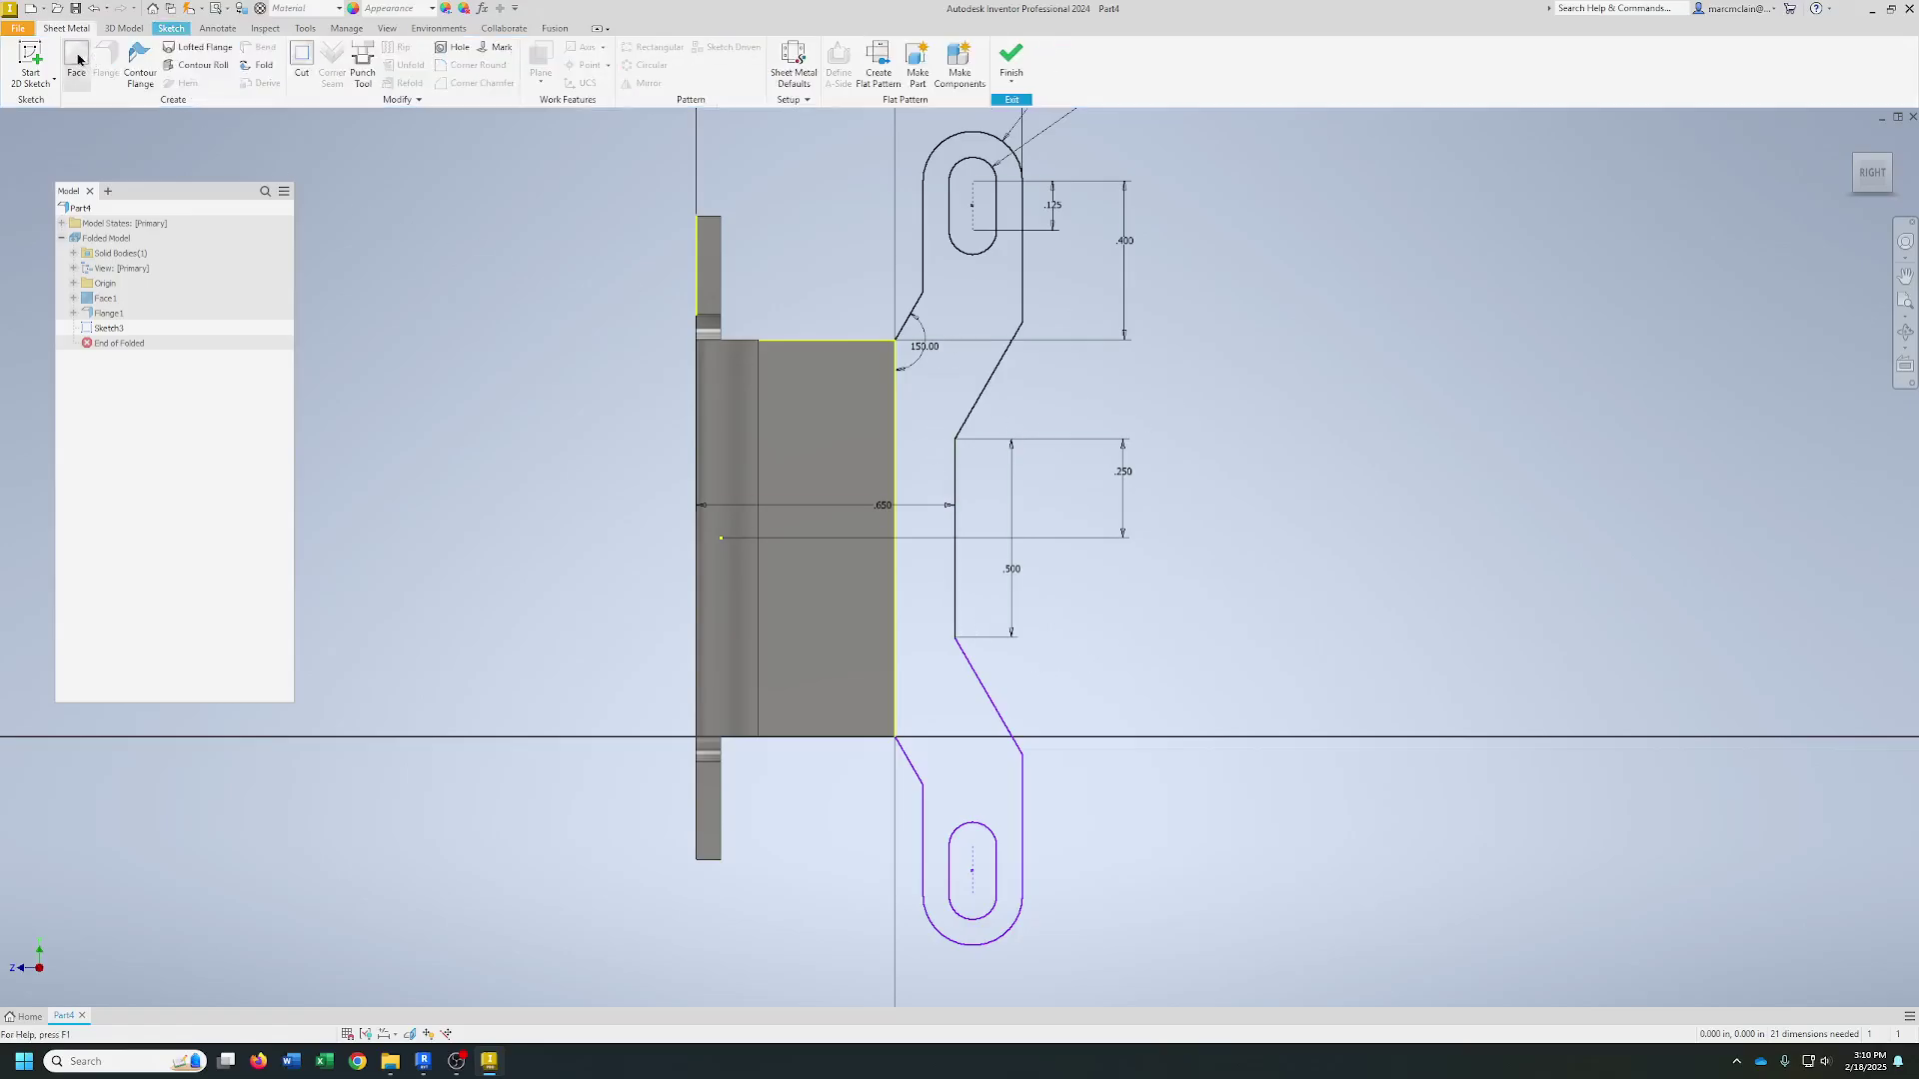
click(76, 65)
click(964, 296)
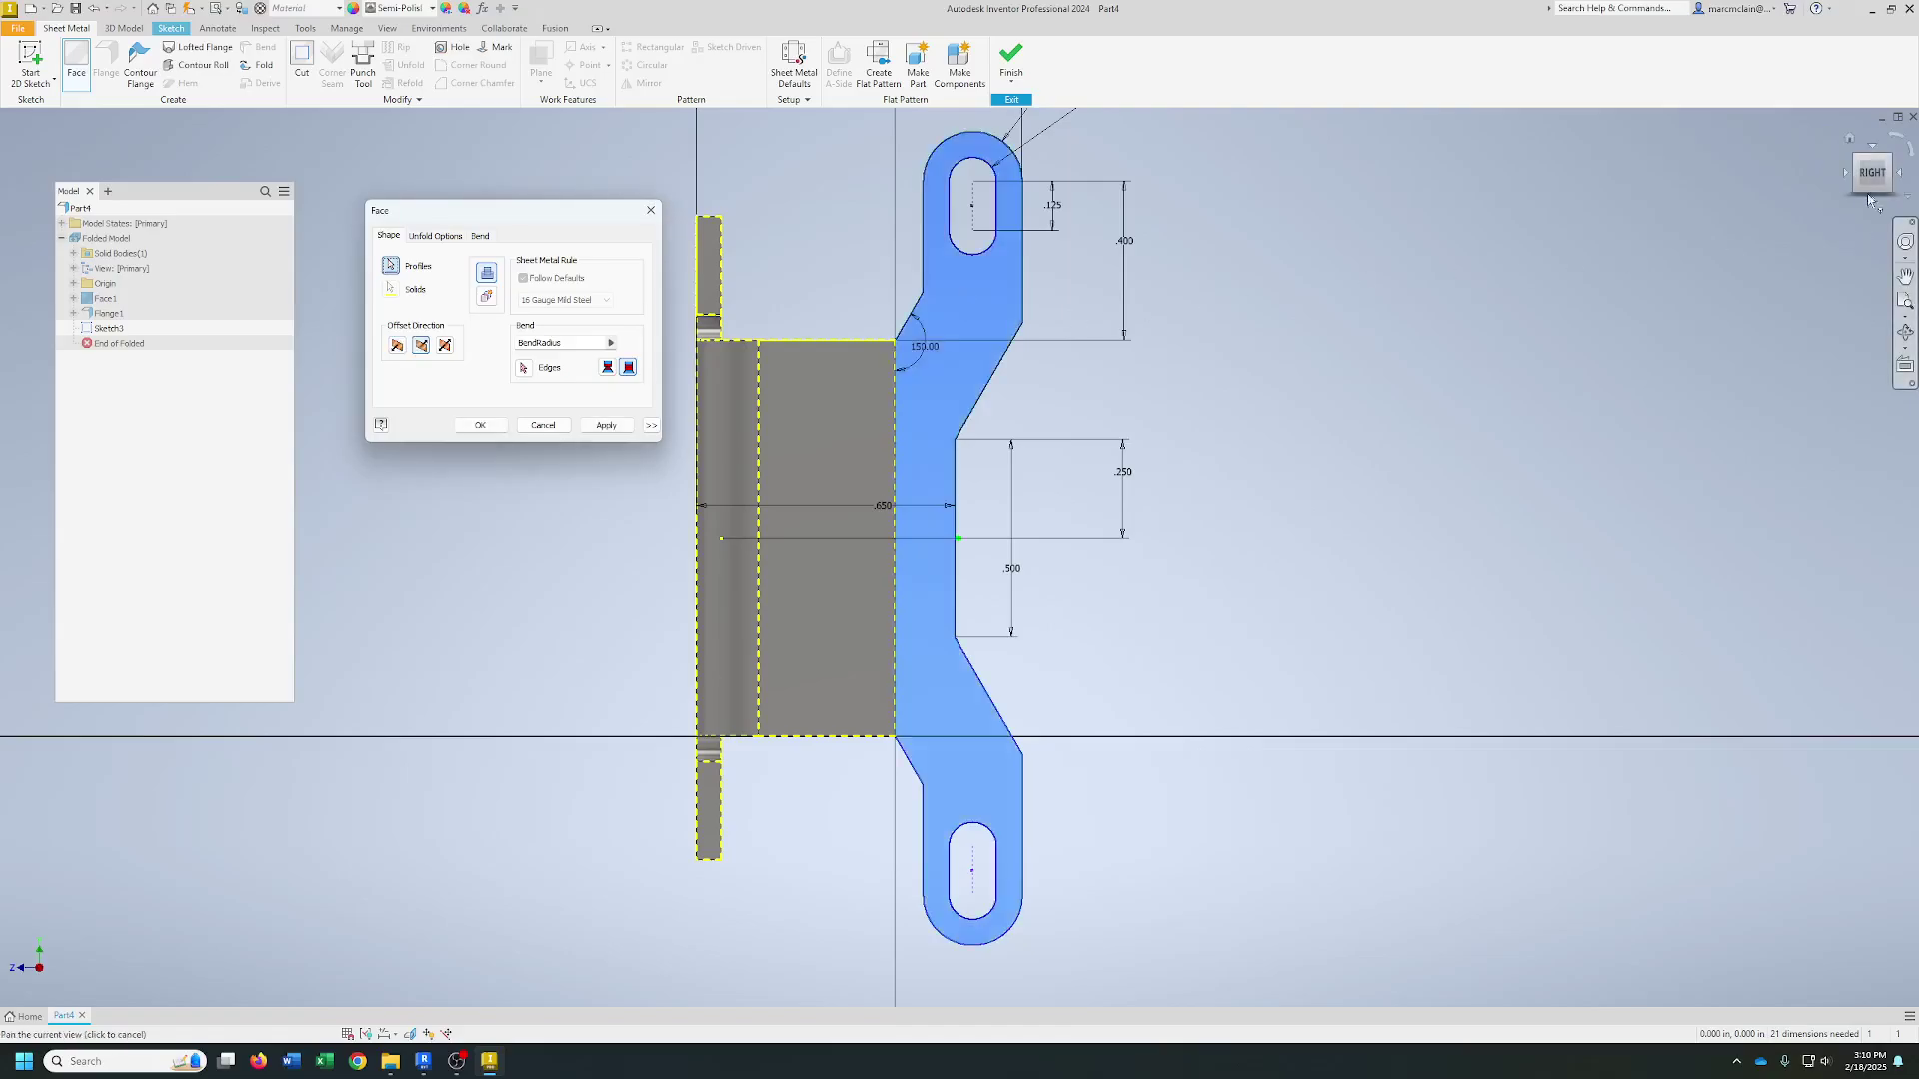
shift+middle_drag(930, 500, 937, 501)
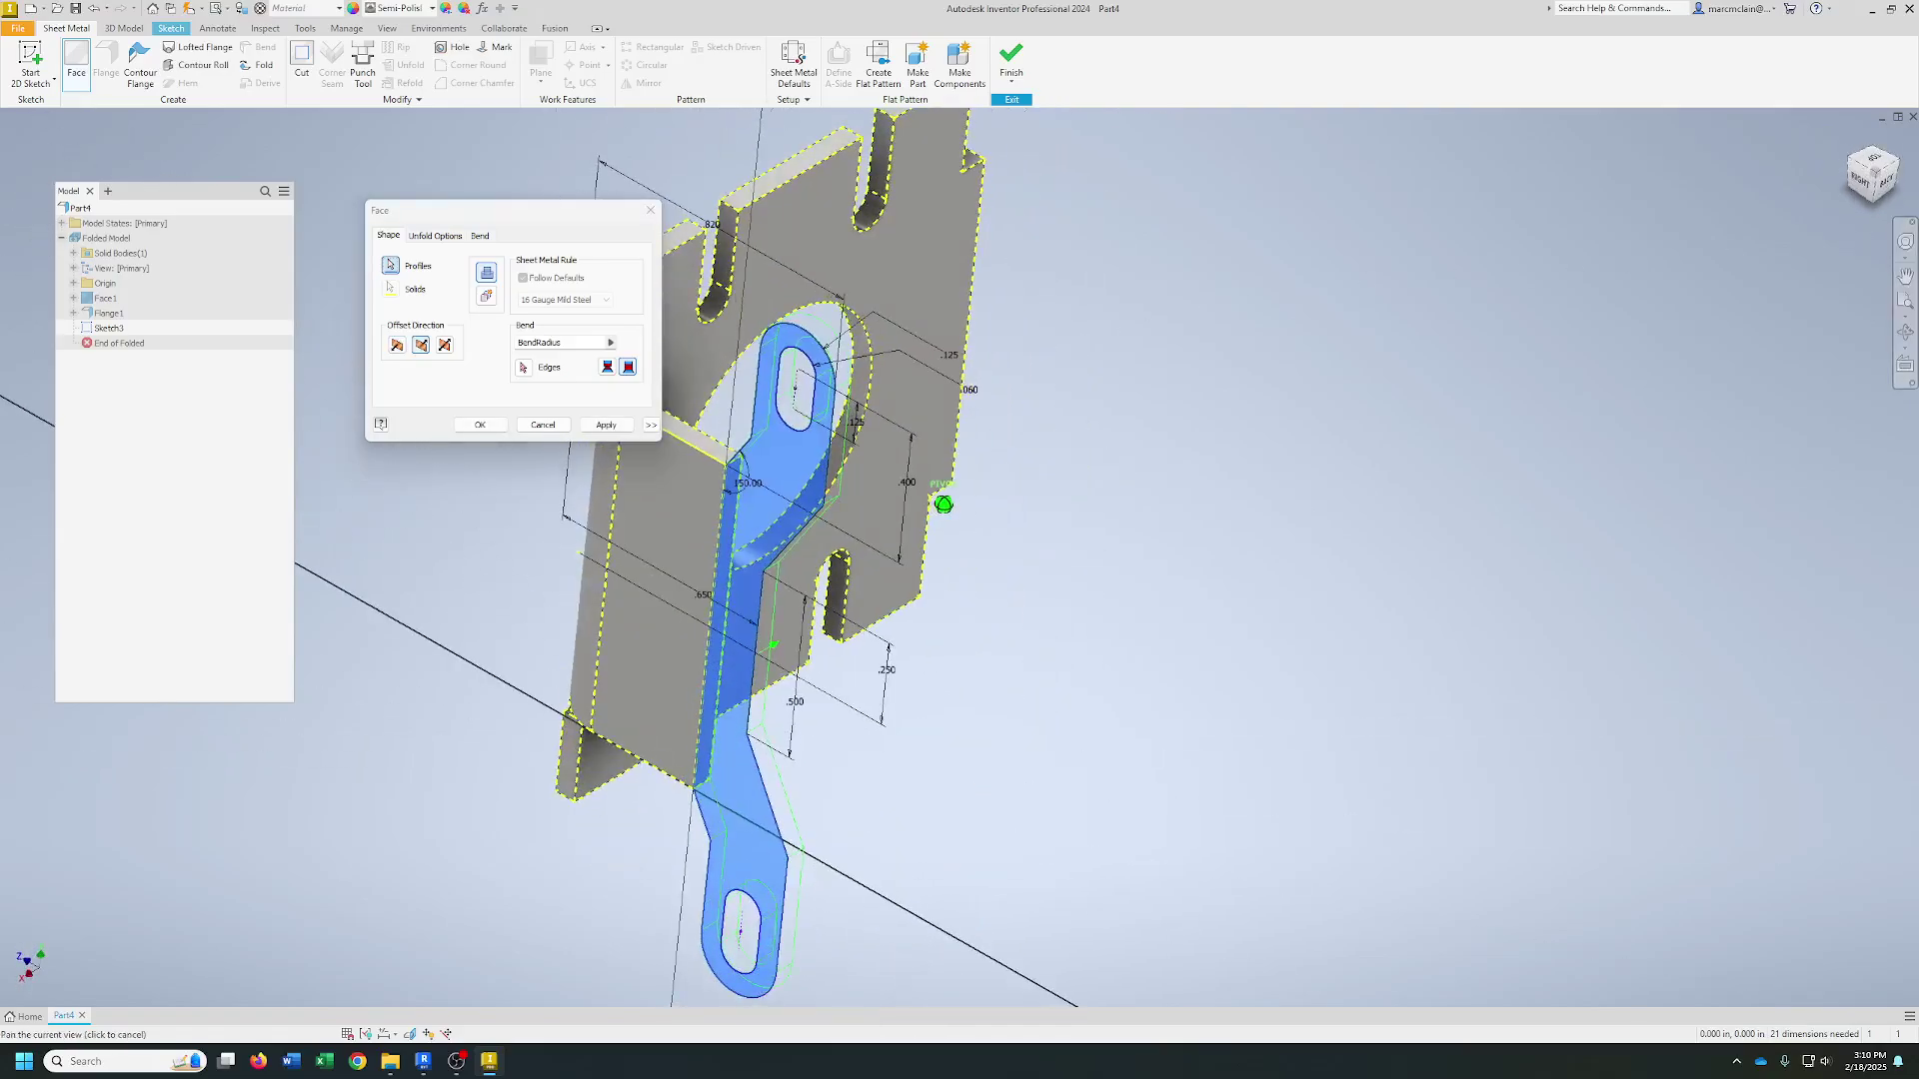
click(606, 425)
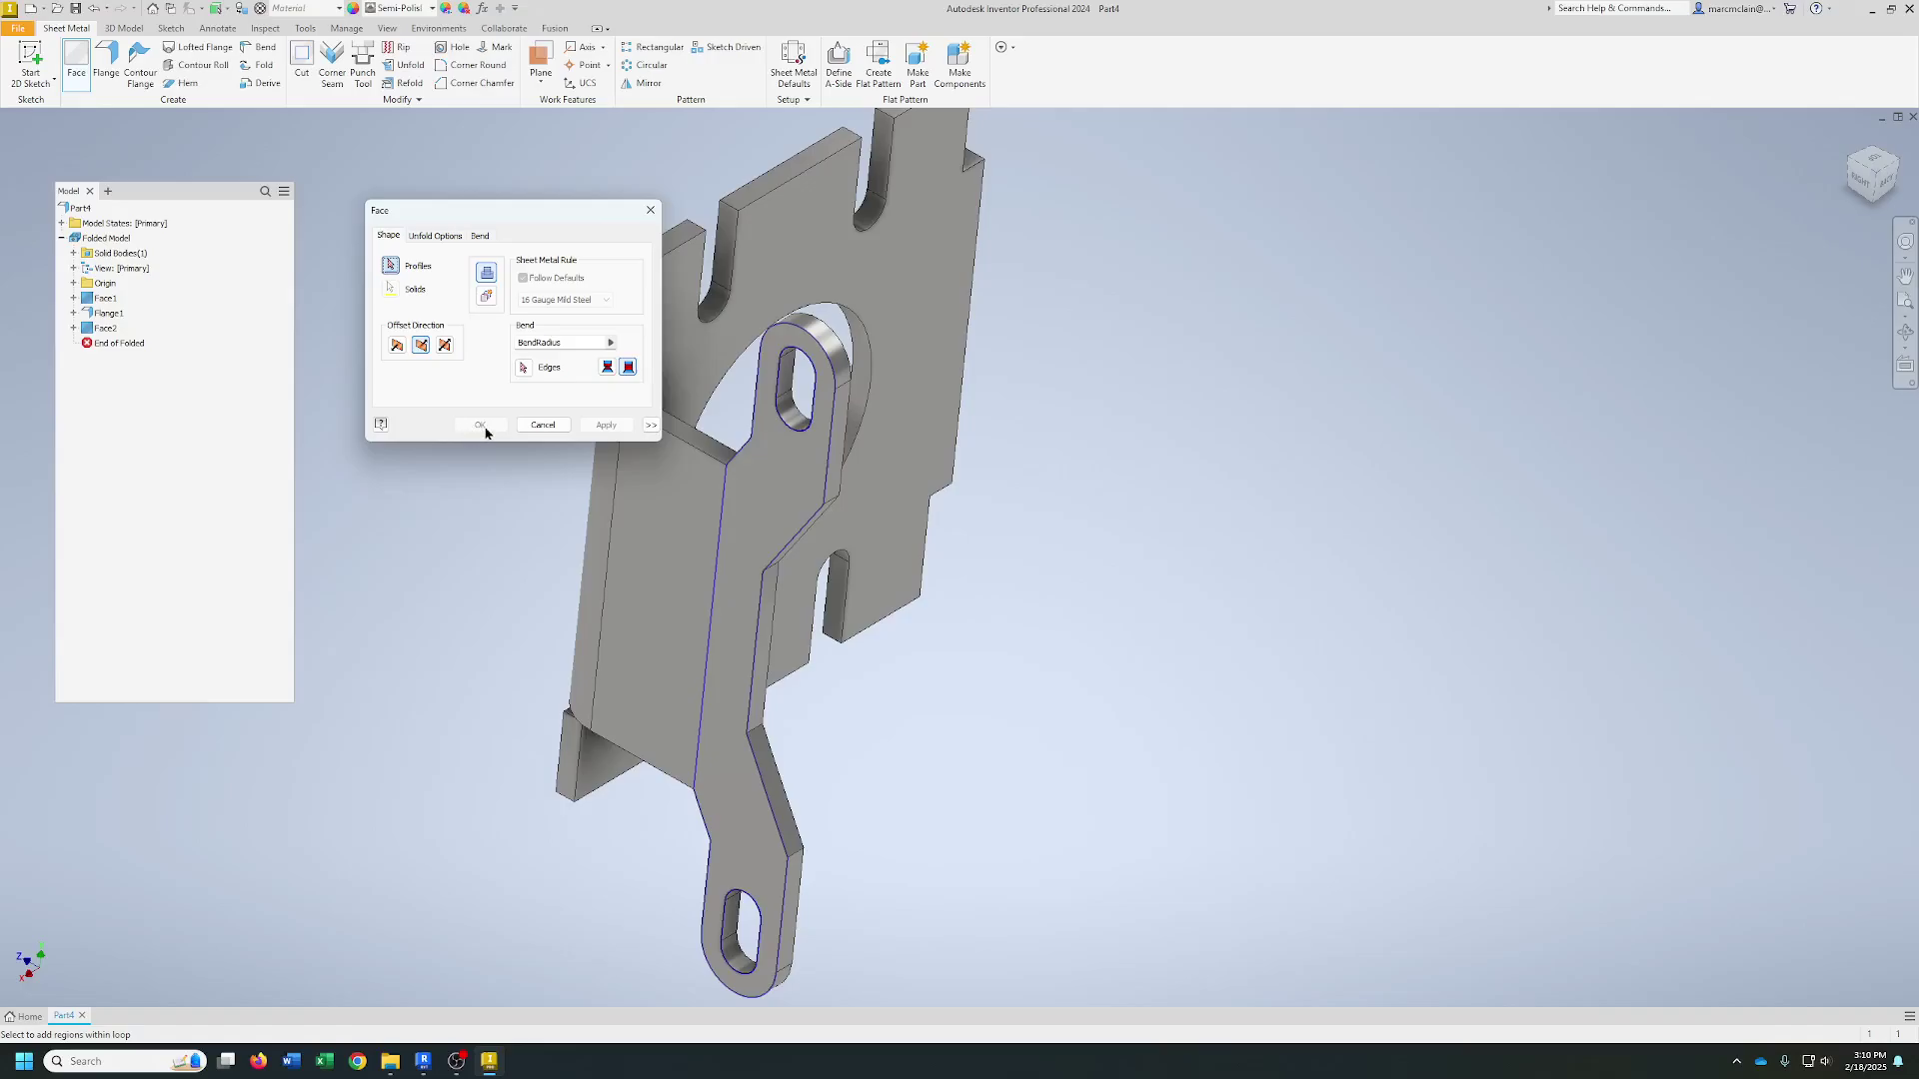
click(533, 425)
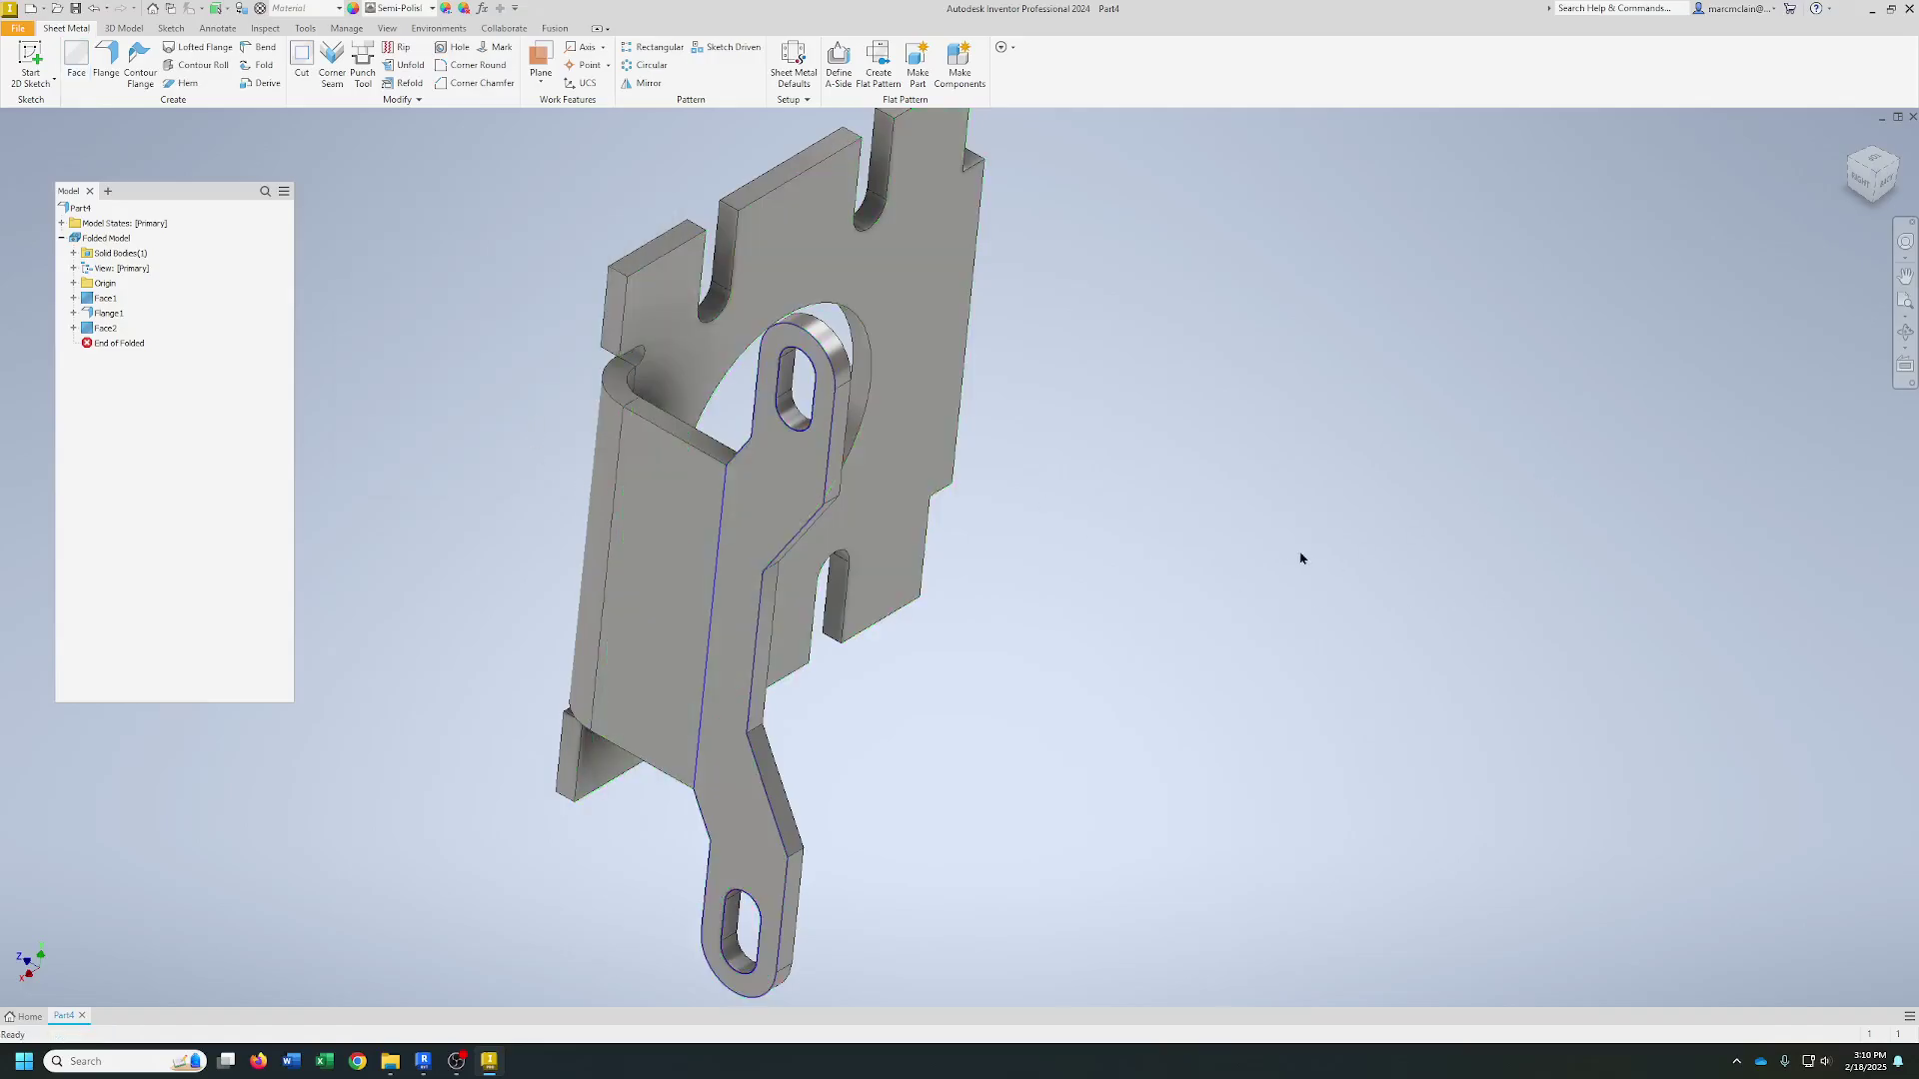
- Select the YZ plane among the part's origin features as the symmetry plane of the bracket
scroll(1301, 557, down, 2)
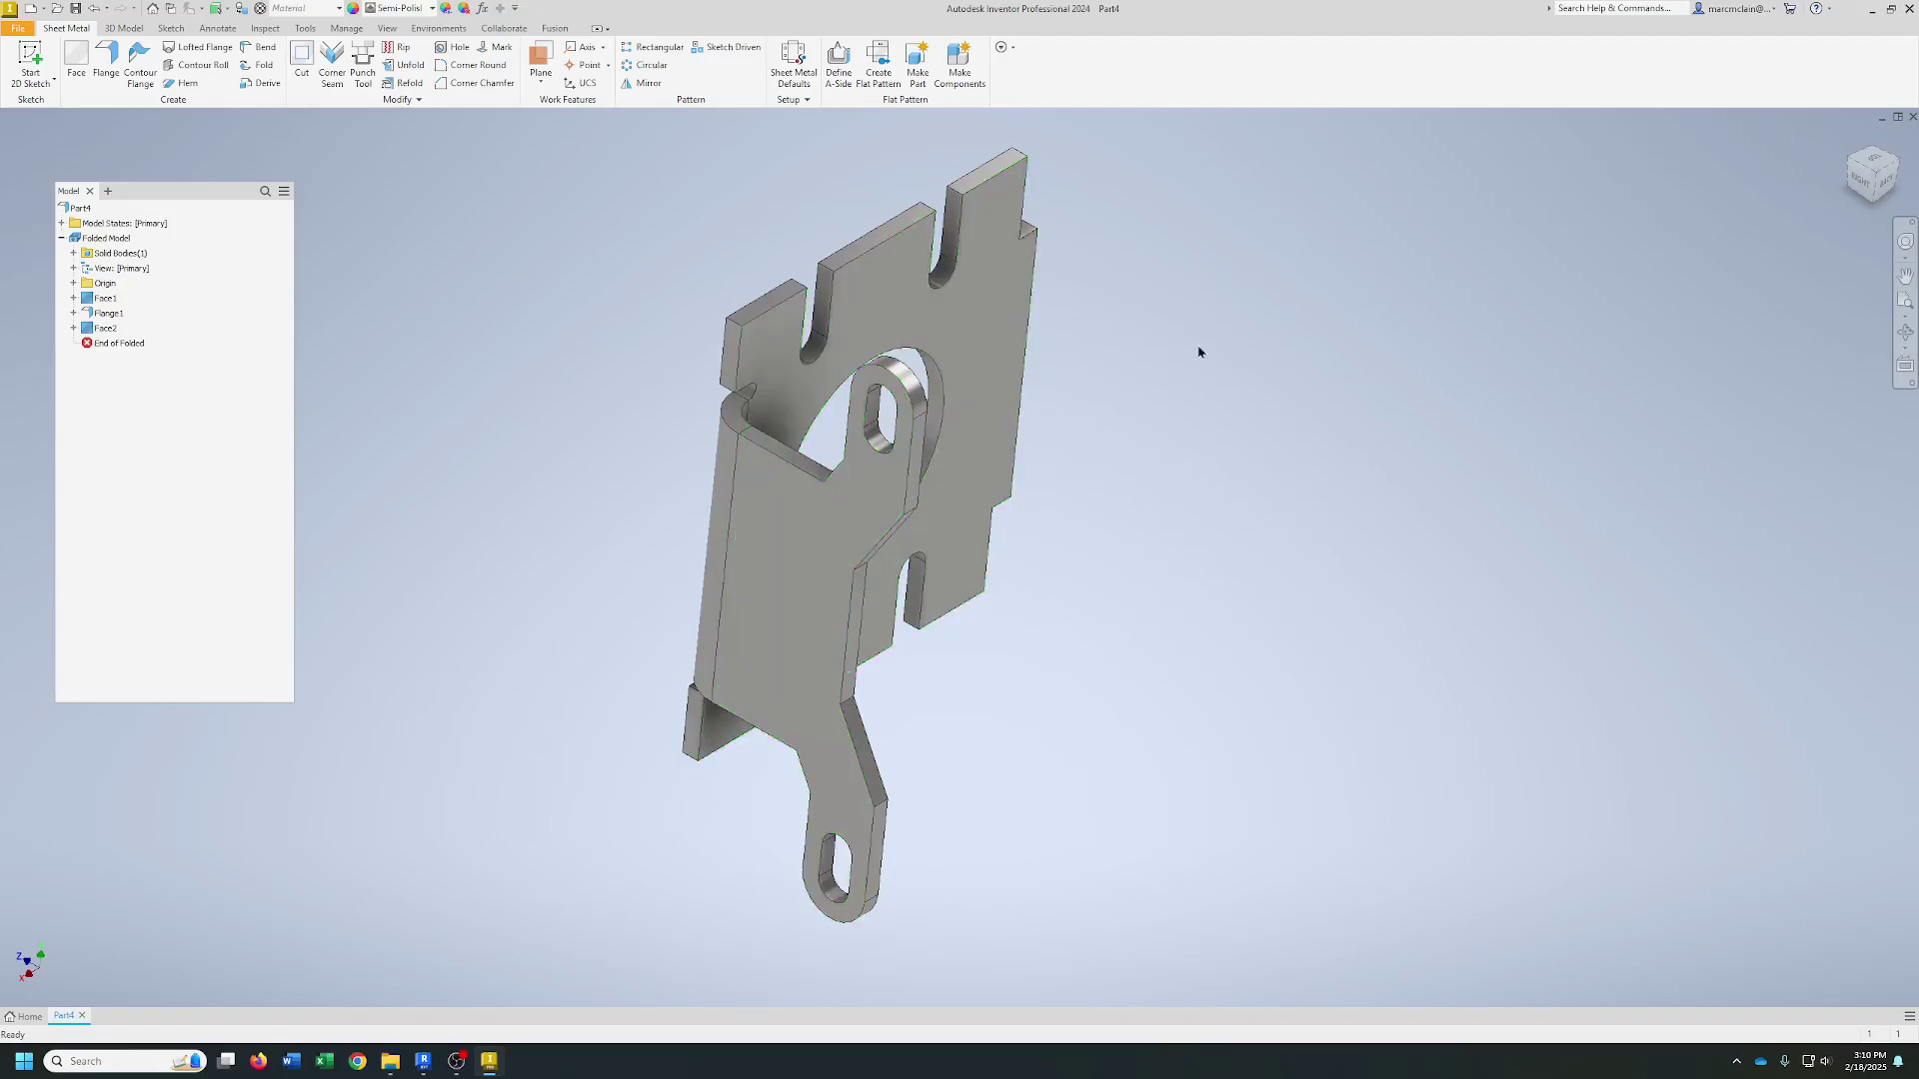
mouse_move(949, 507)
shift+middle_down()
mouse_move(889, 510)
mouse_move(948, 507)
shift+middle_up()
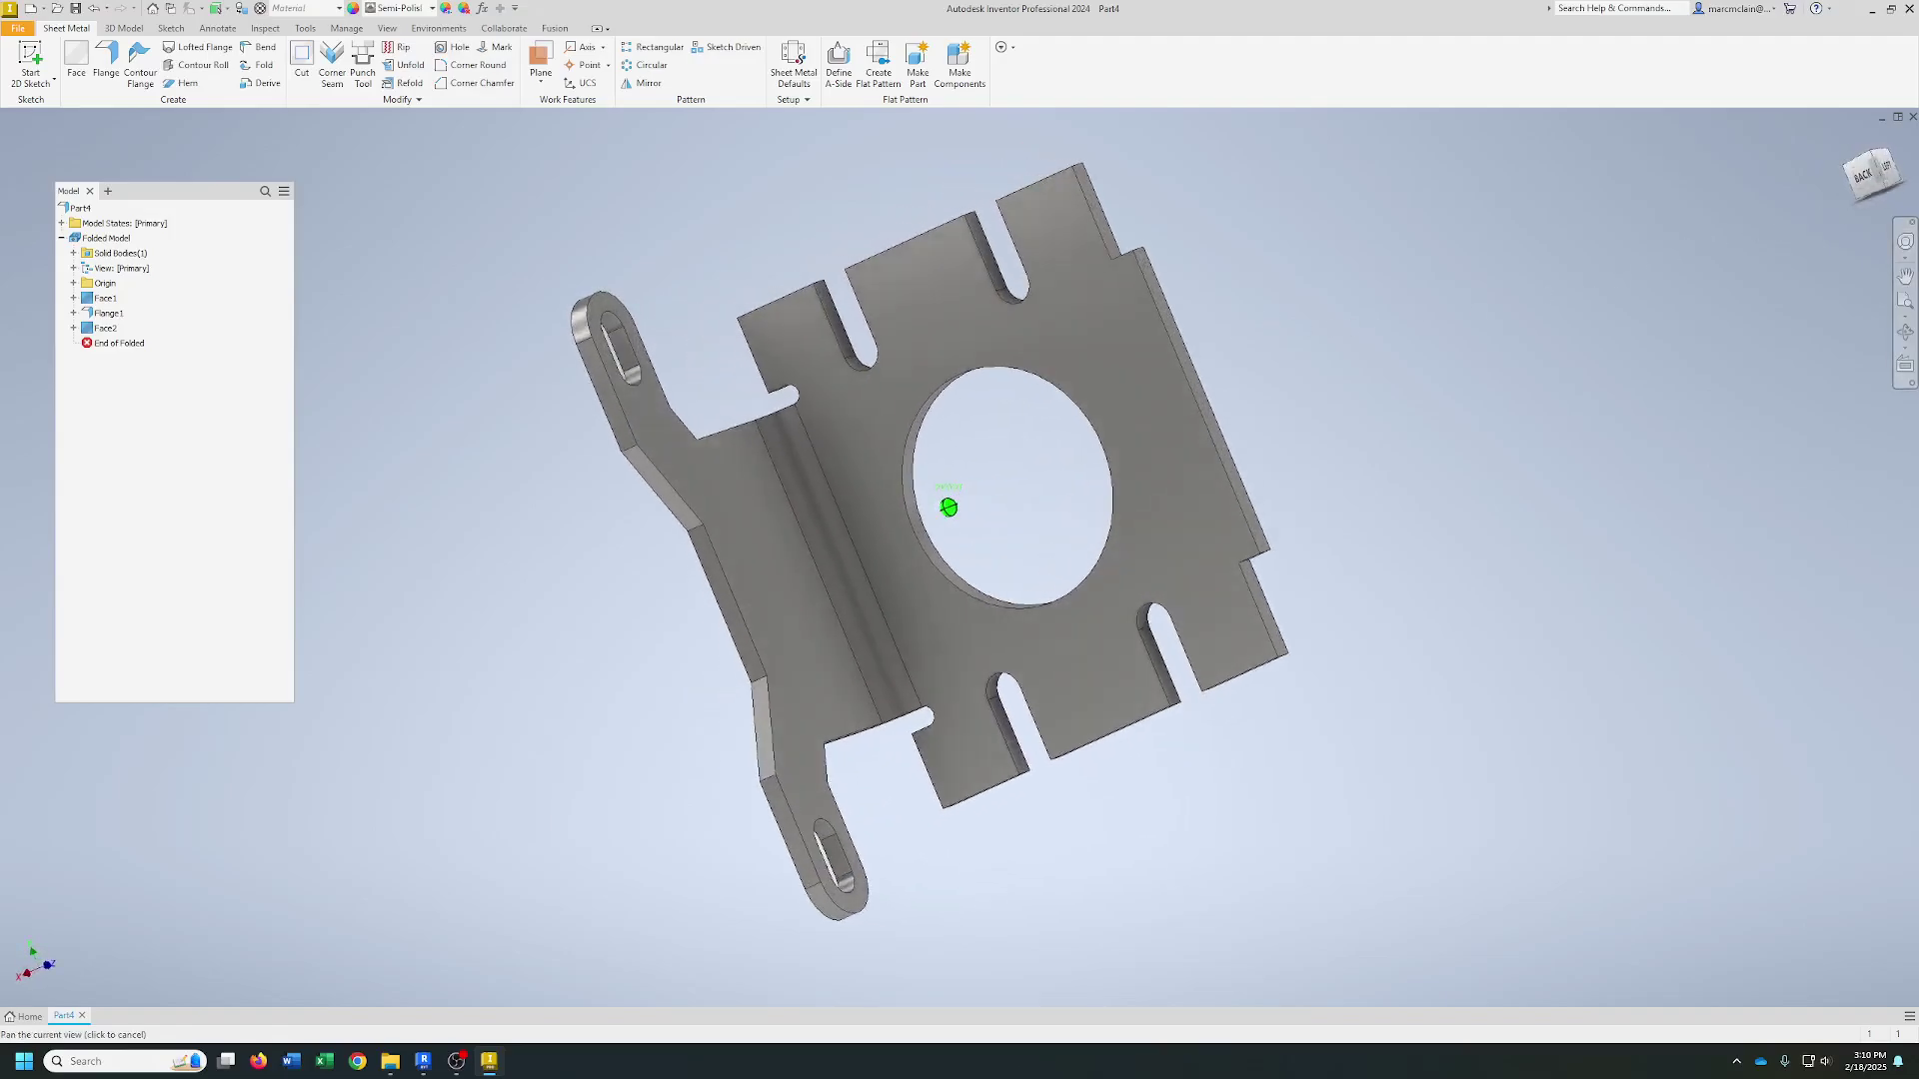
click(73, 282)
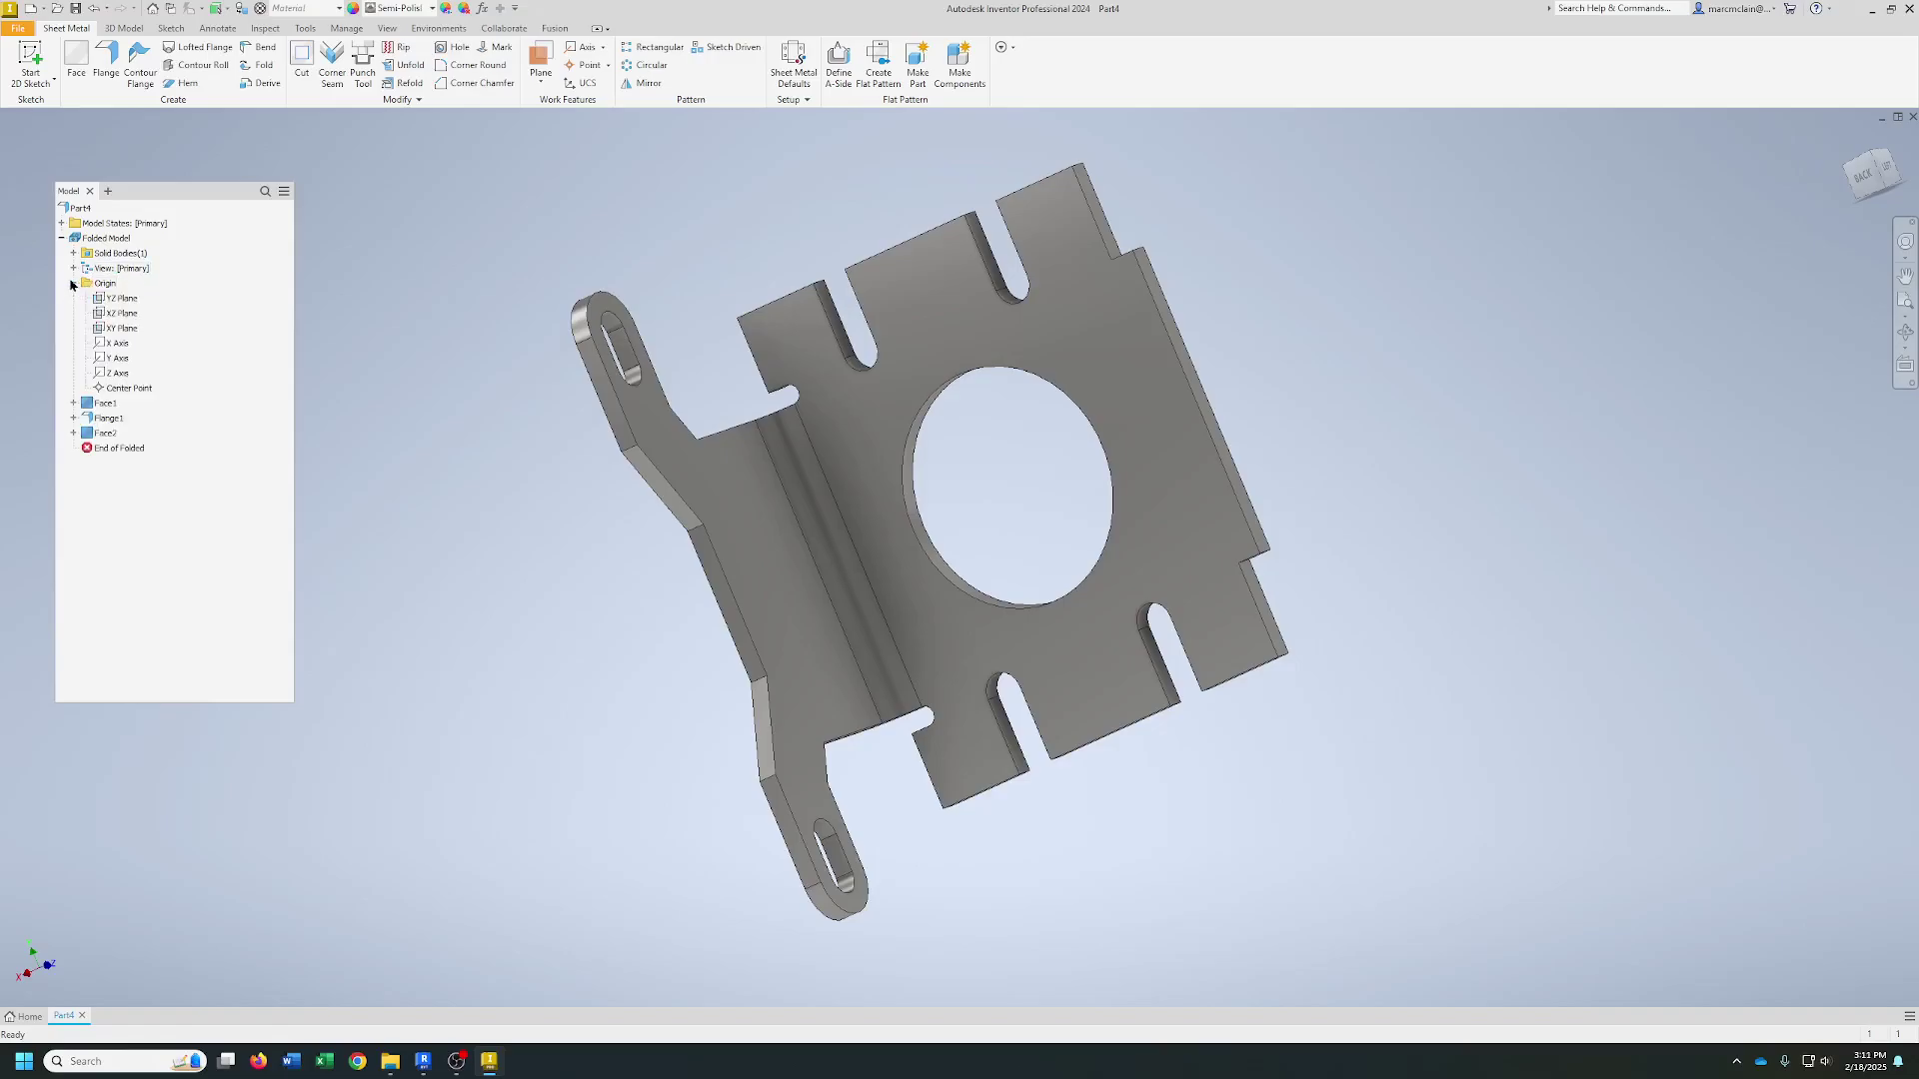
click(120, 300)
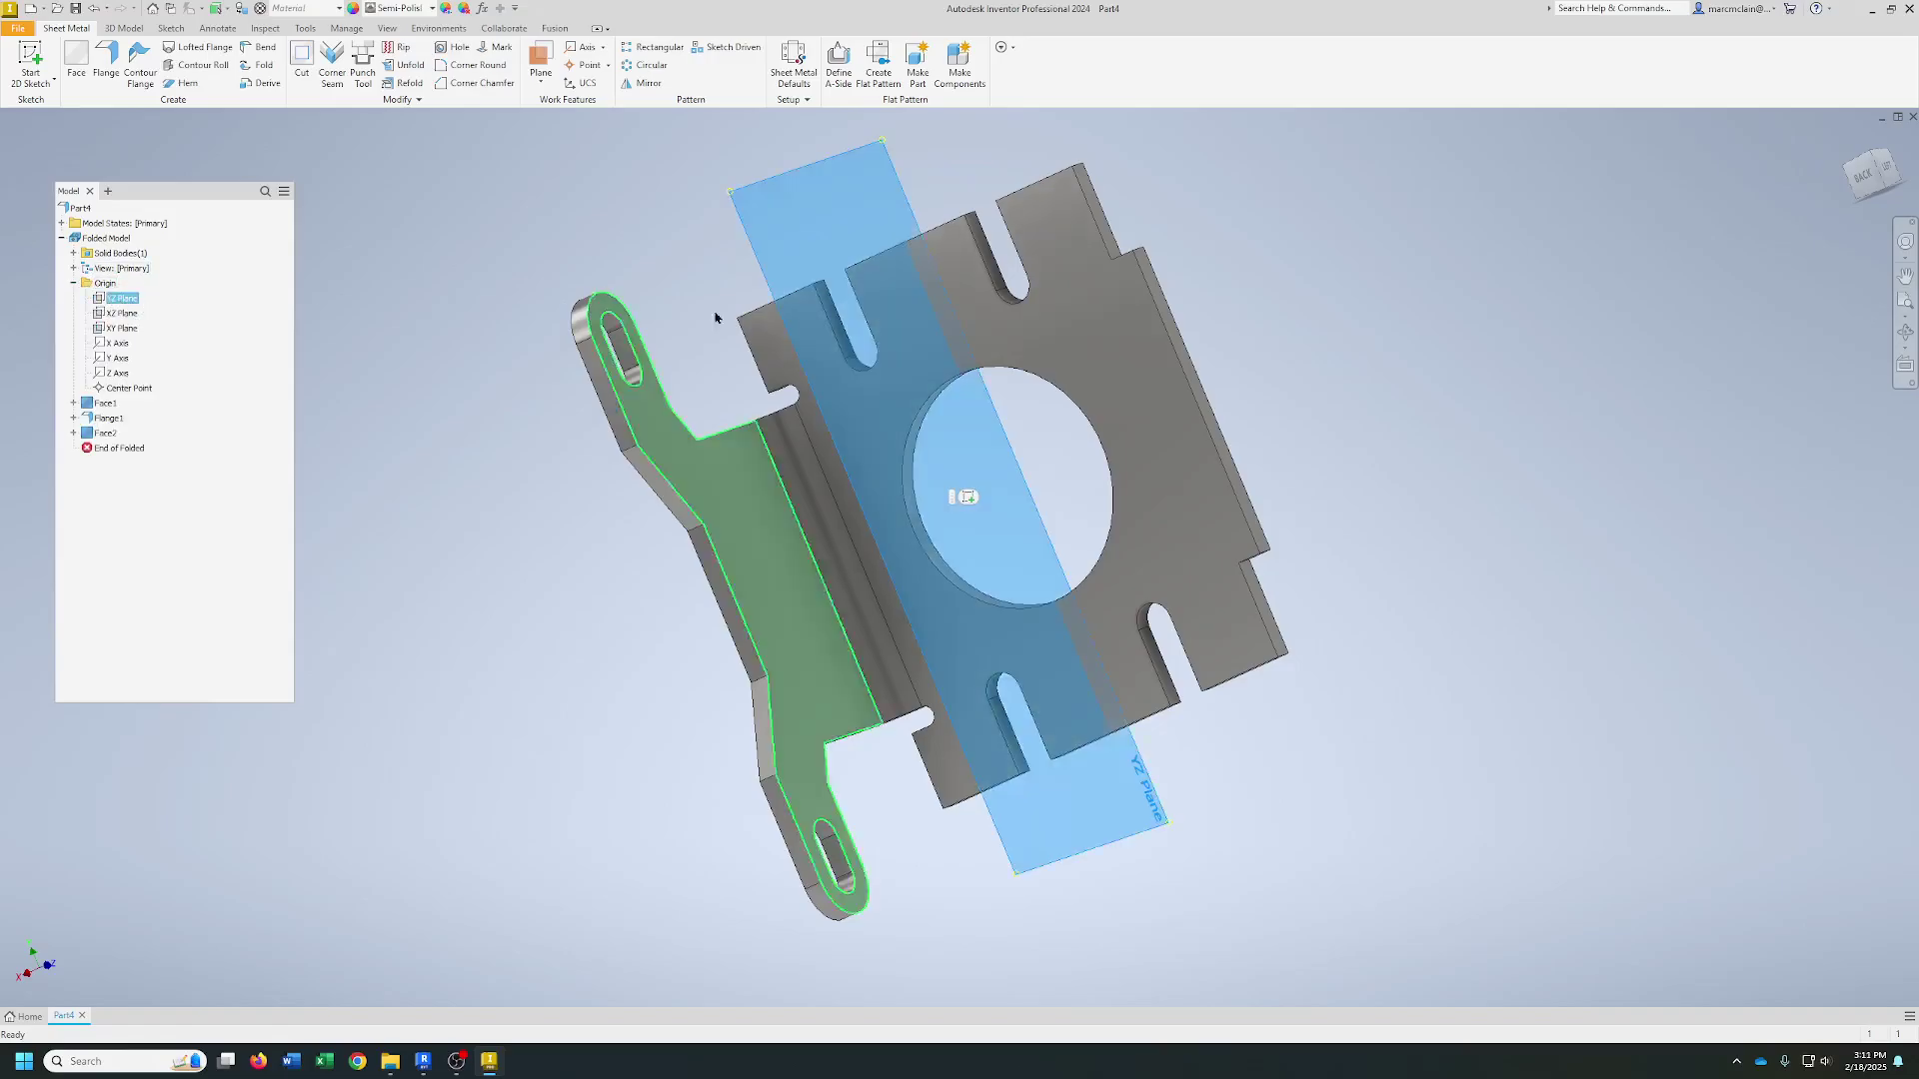
click(1864, 172)
shift+middle_drag(948, 507, 523, 370)
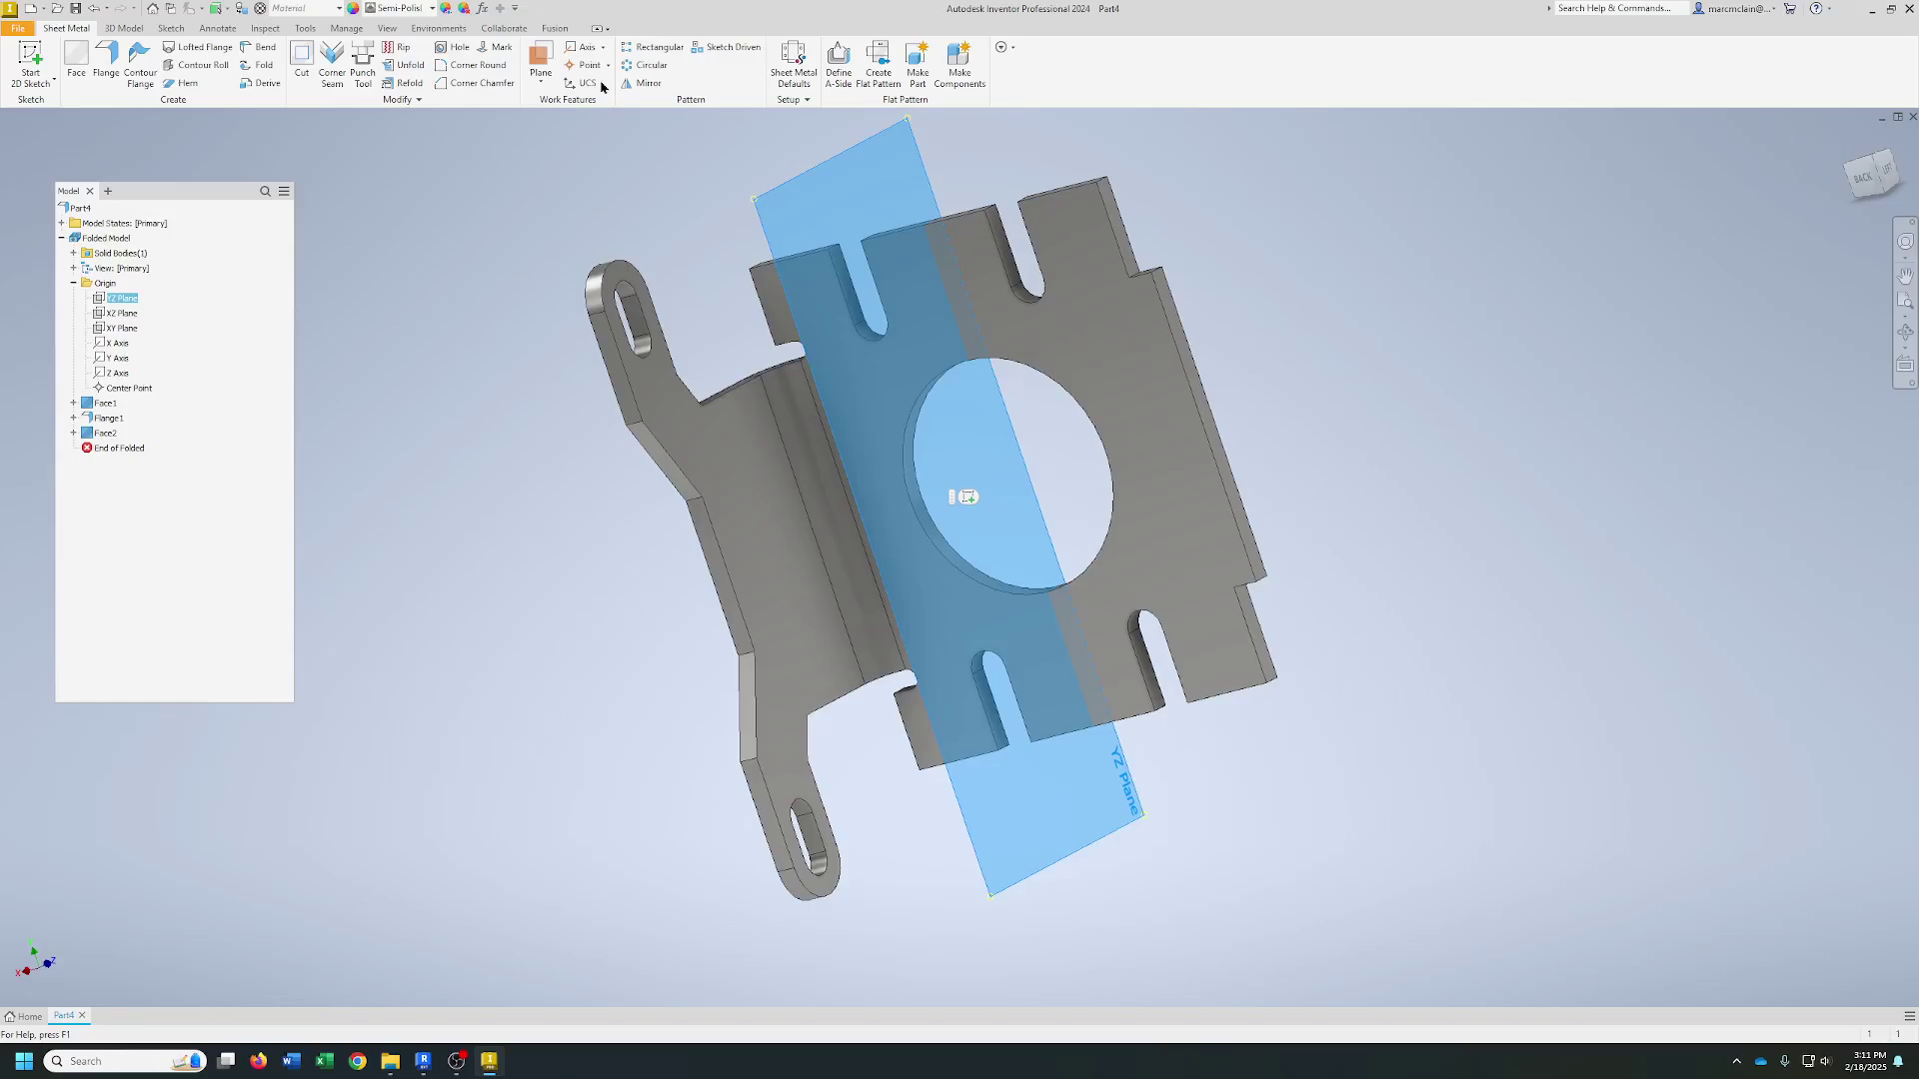
click(650, 84)
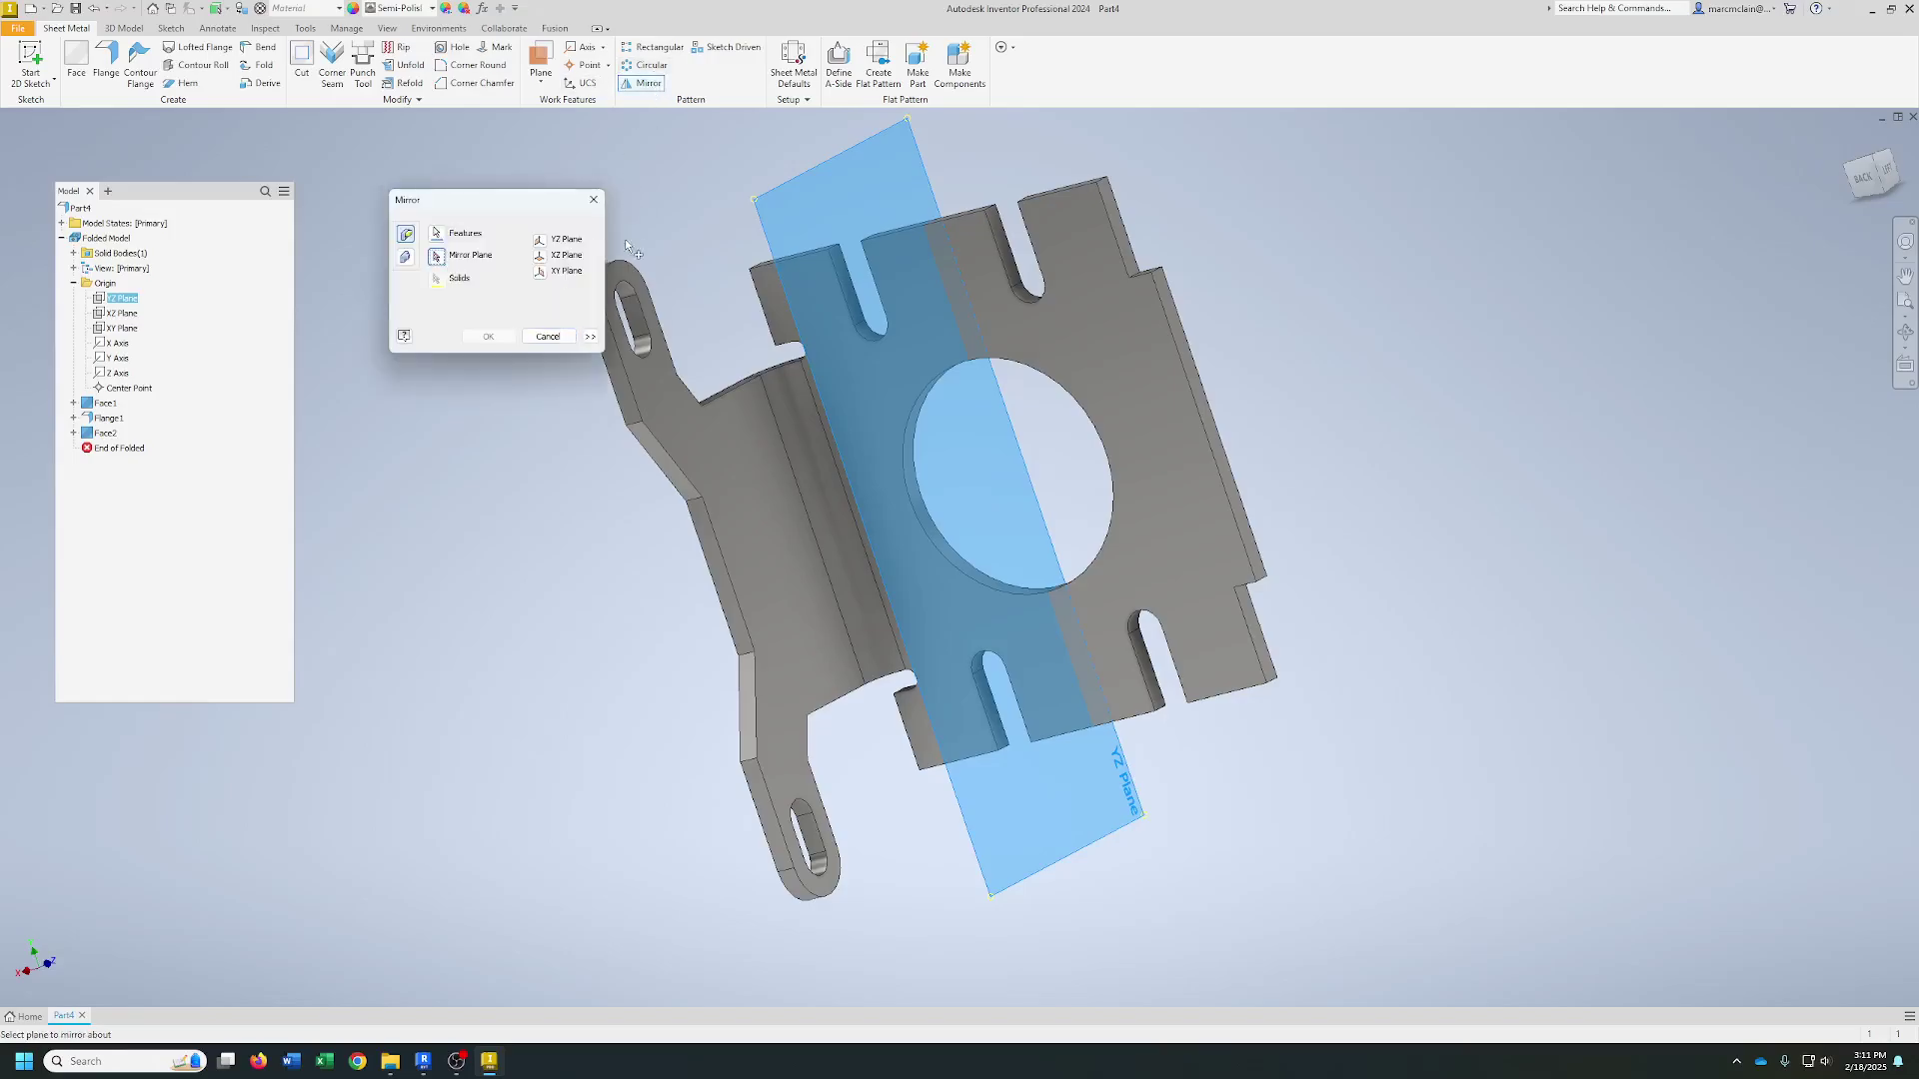
click(758, 382)
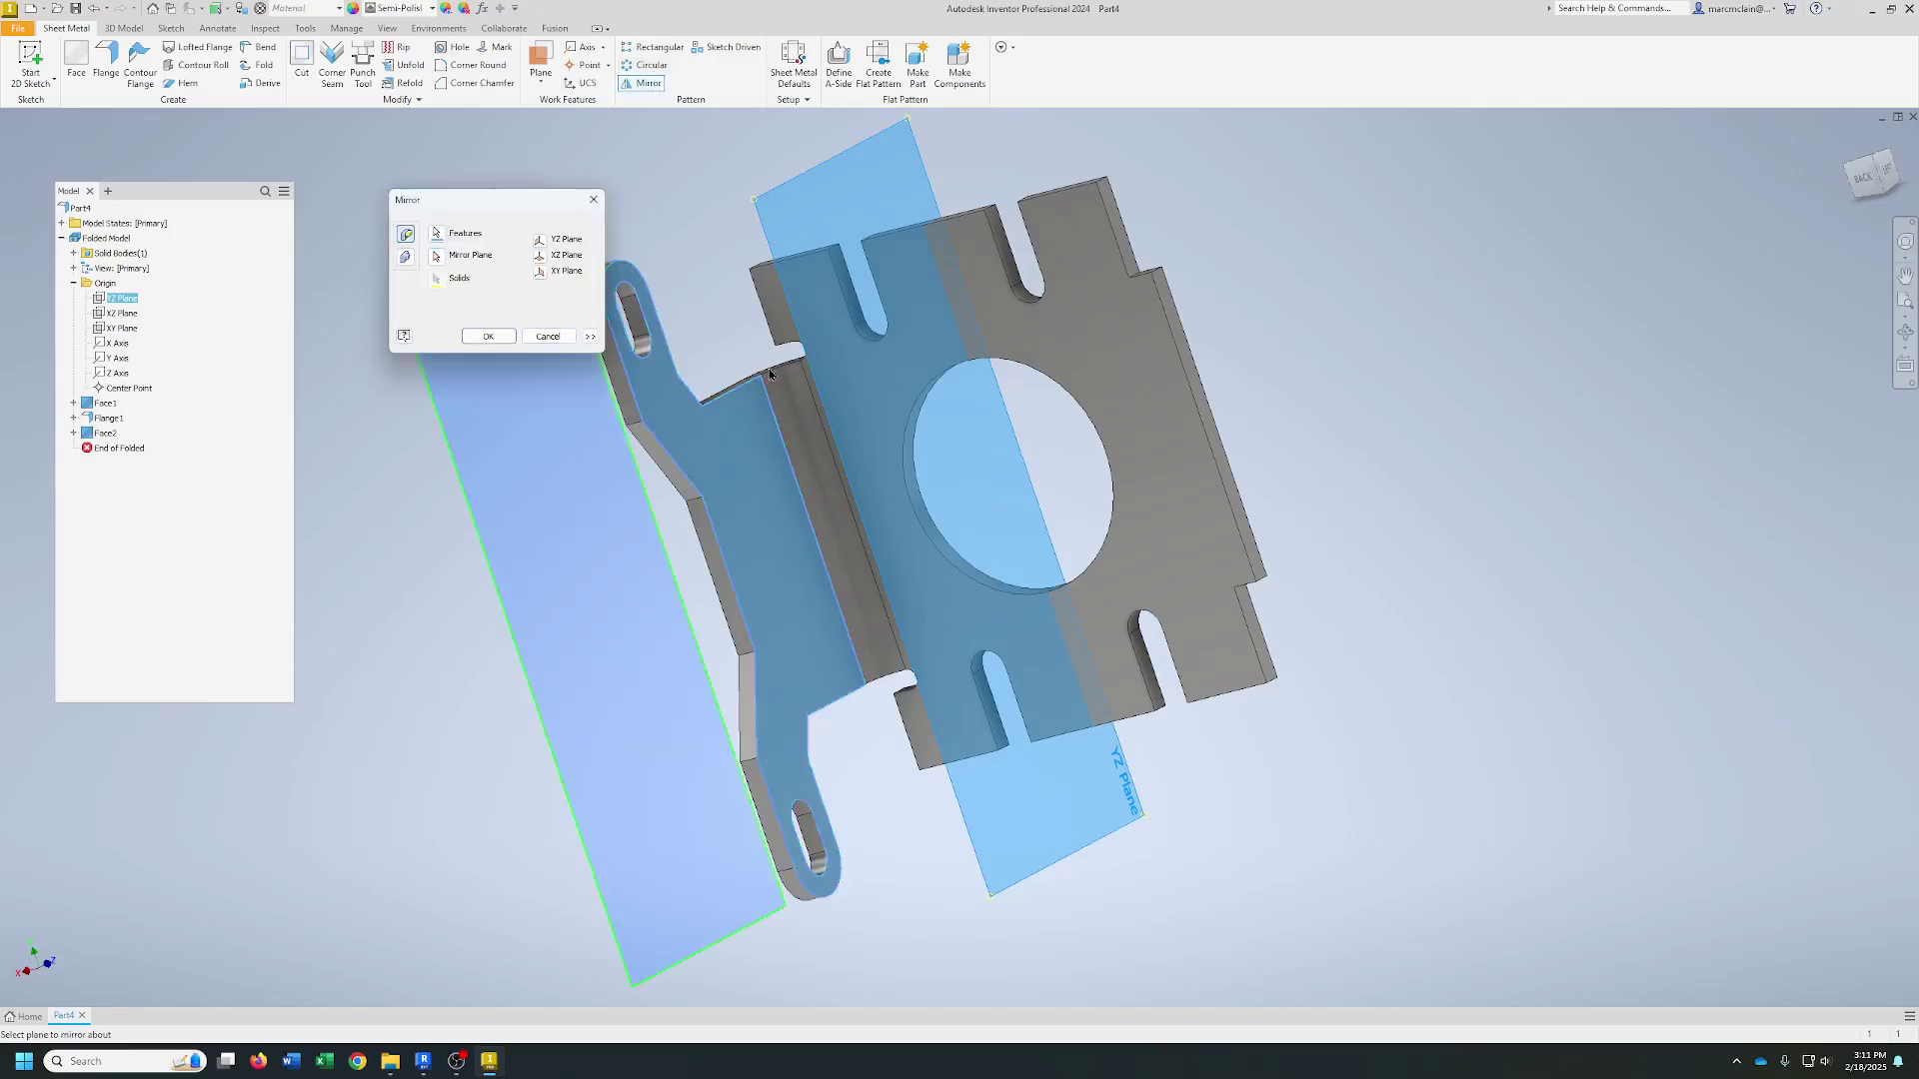
click(437, 233)
click(548, 336)
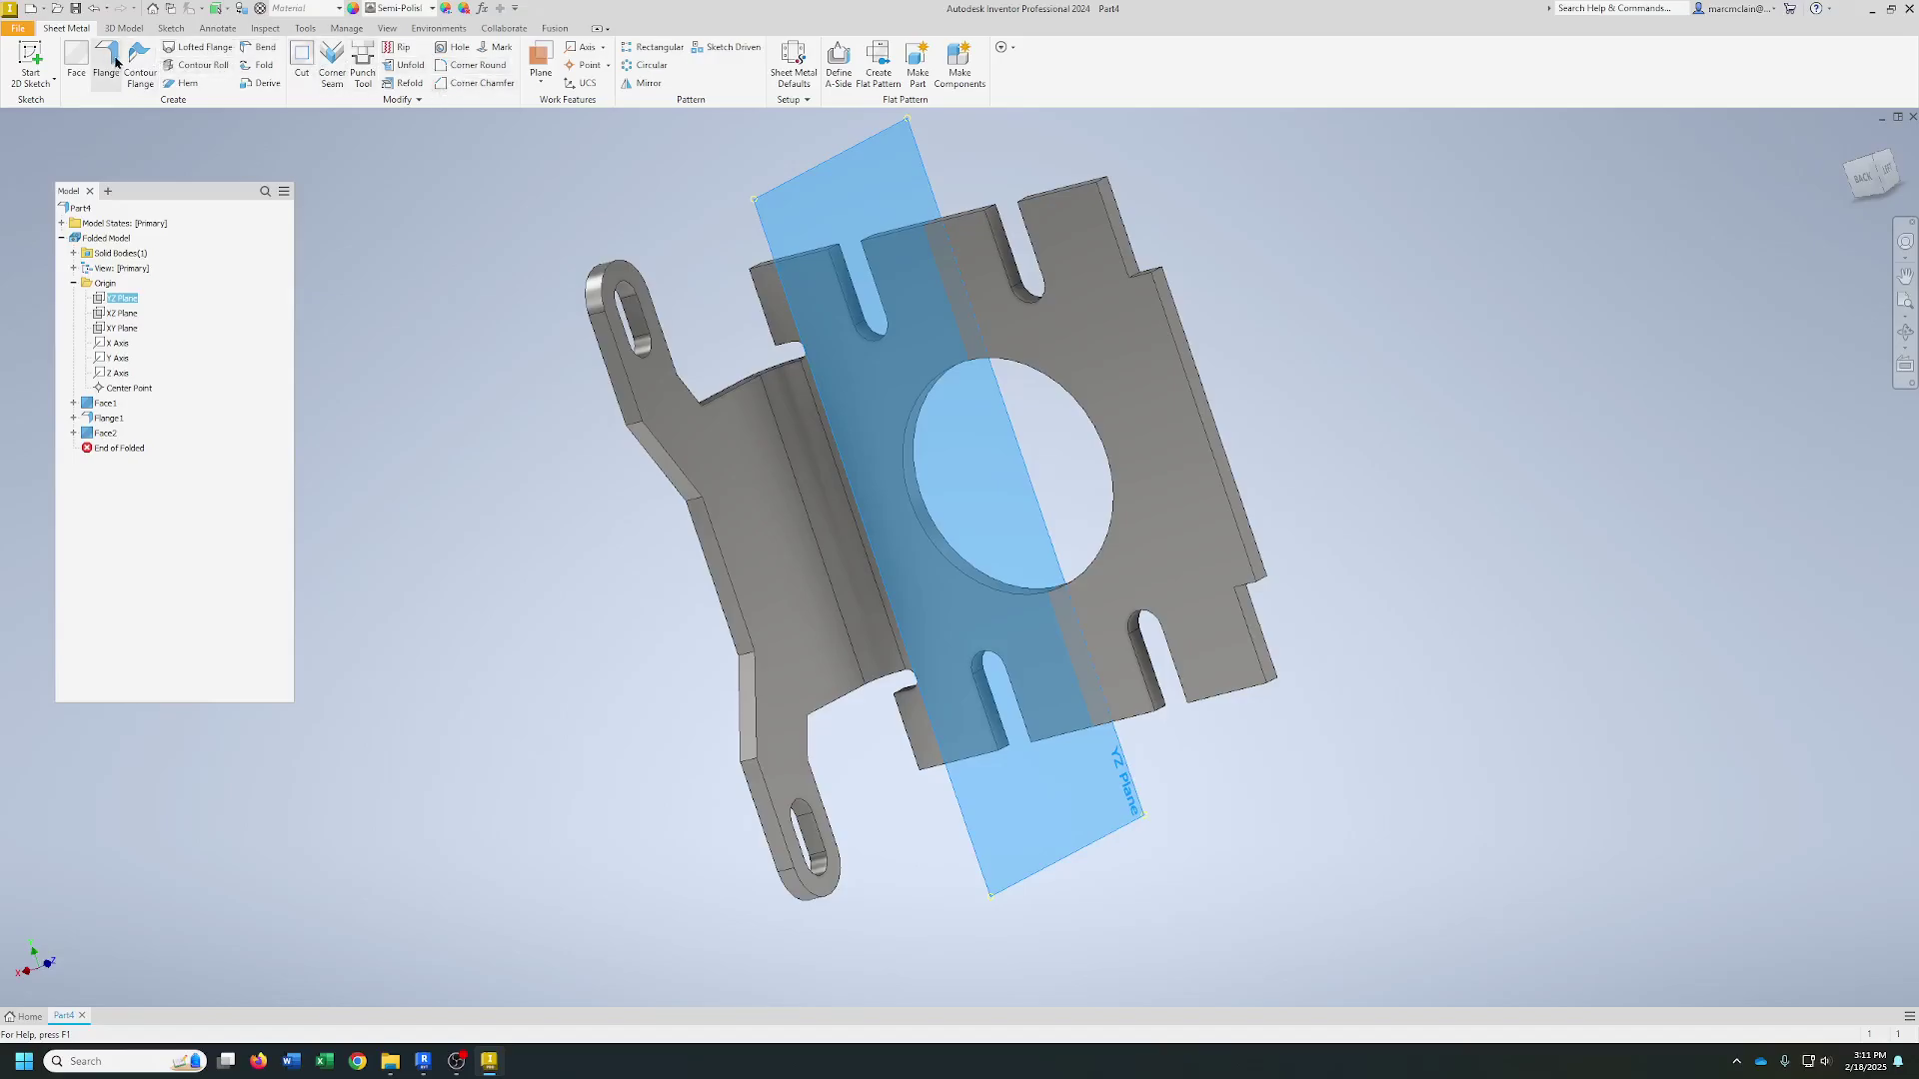
- Mirror the side flange and the slotted face about the YZ plane to the opposite side of the plate
click(649, 83)
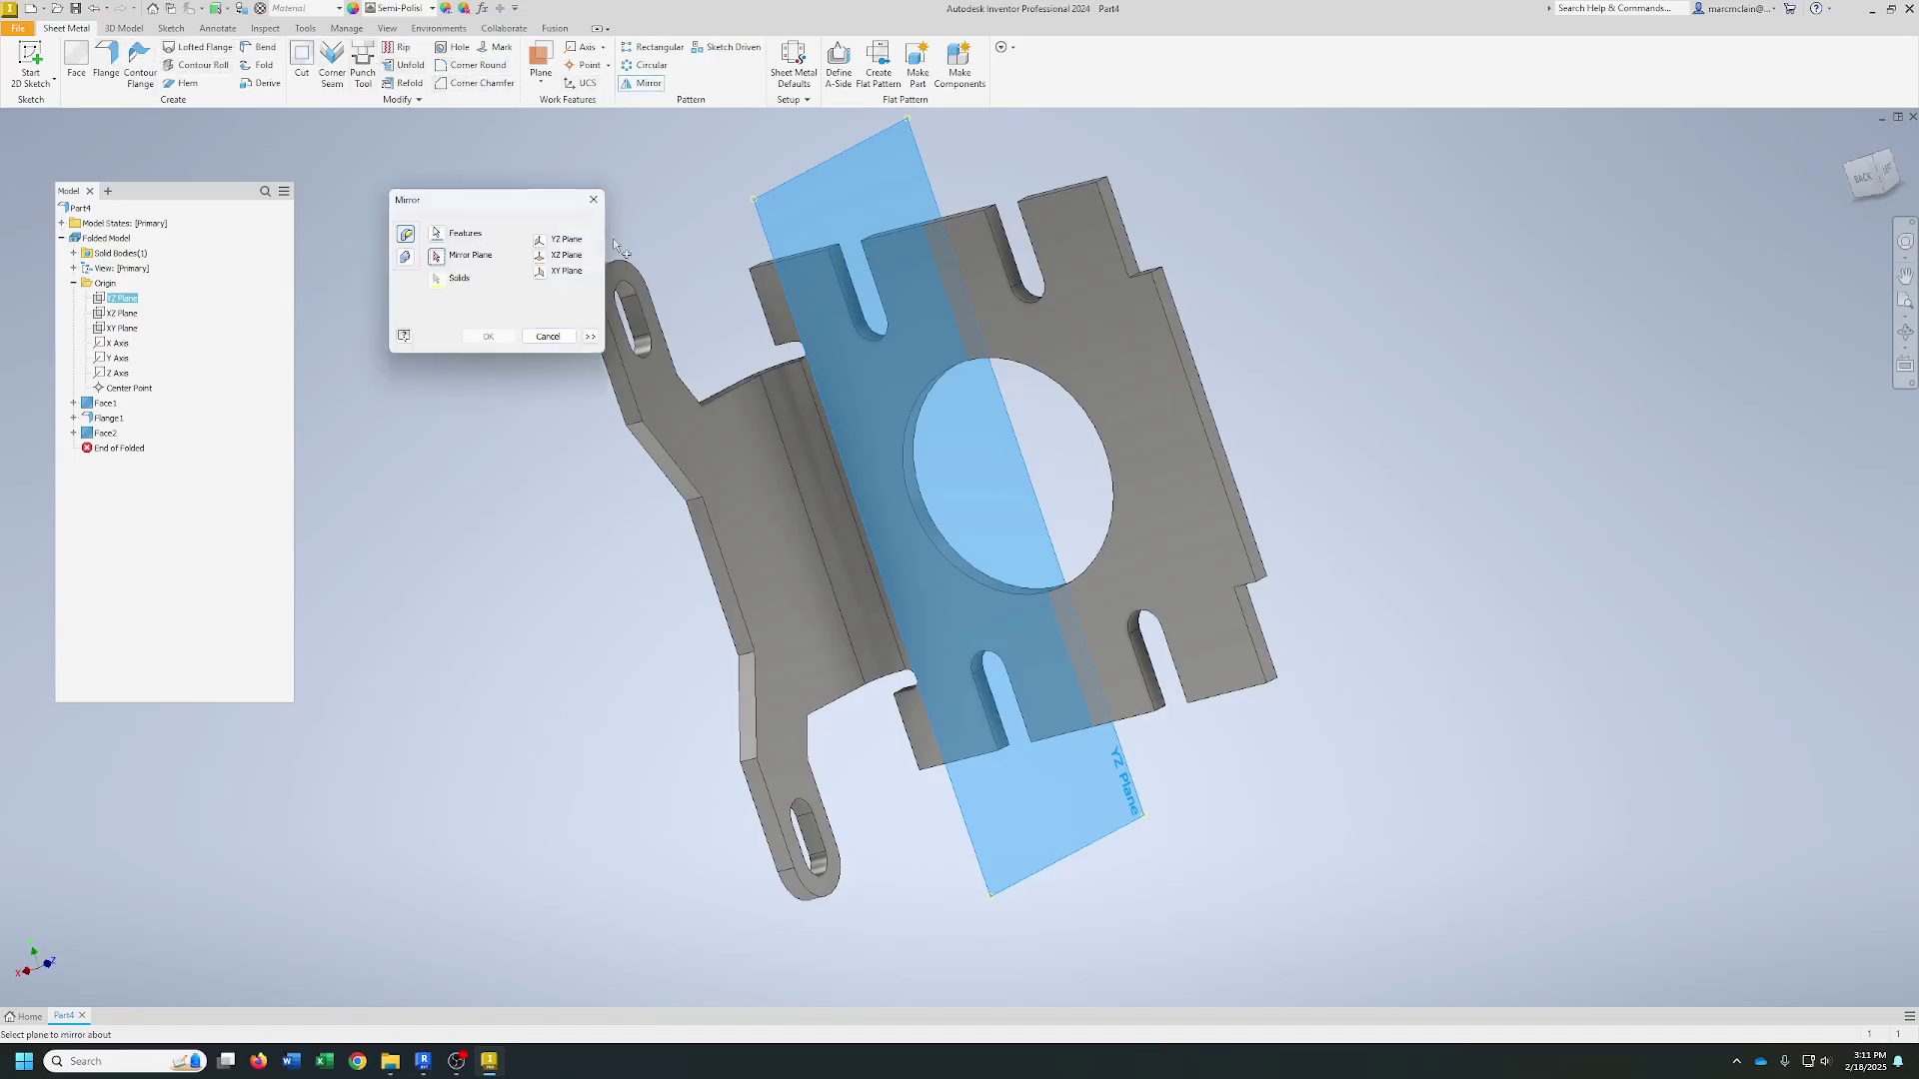
click(437, 240)
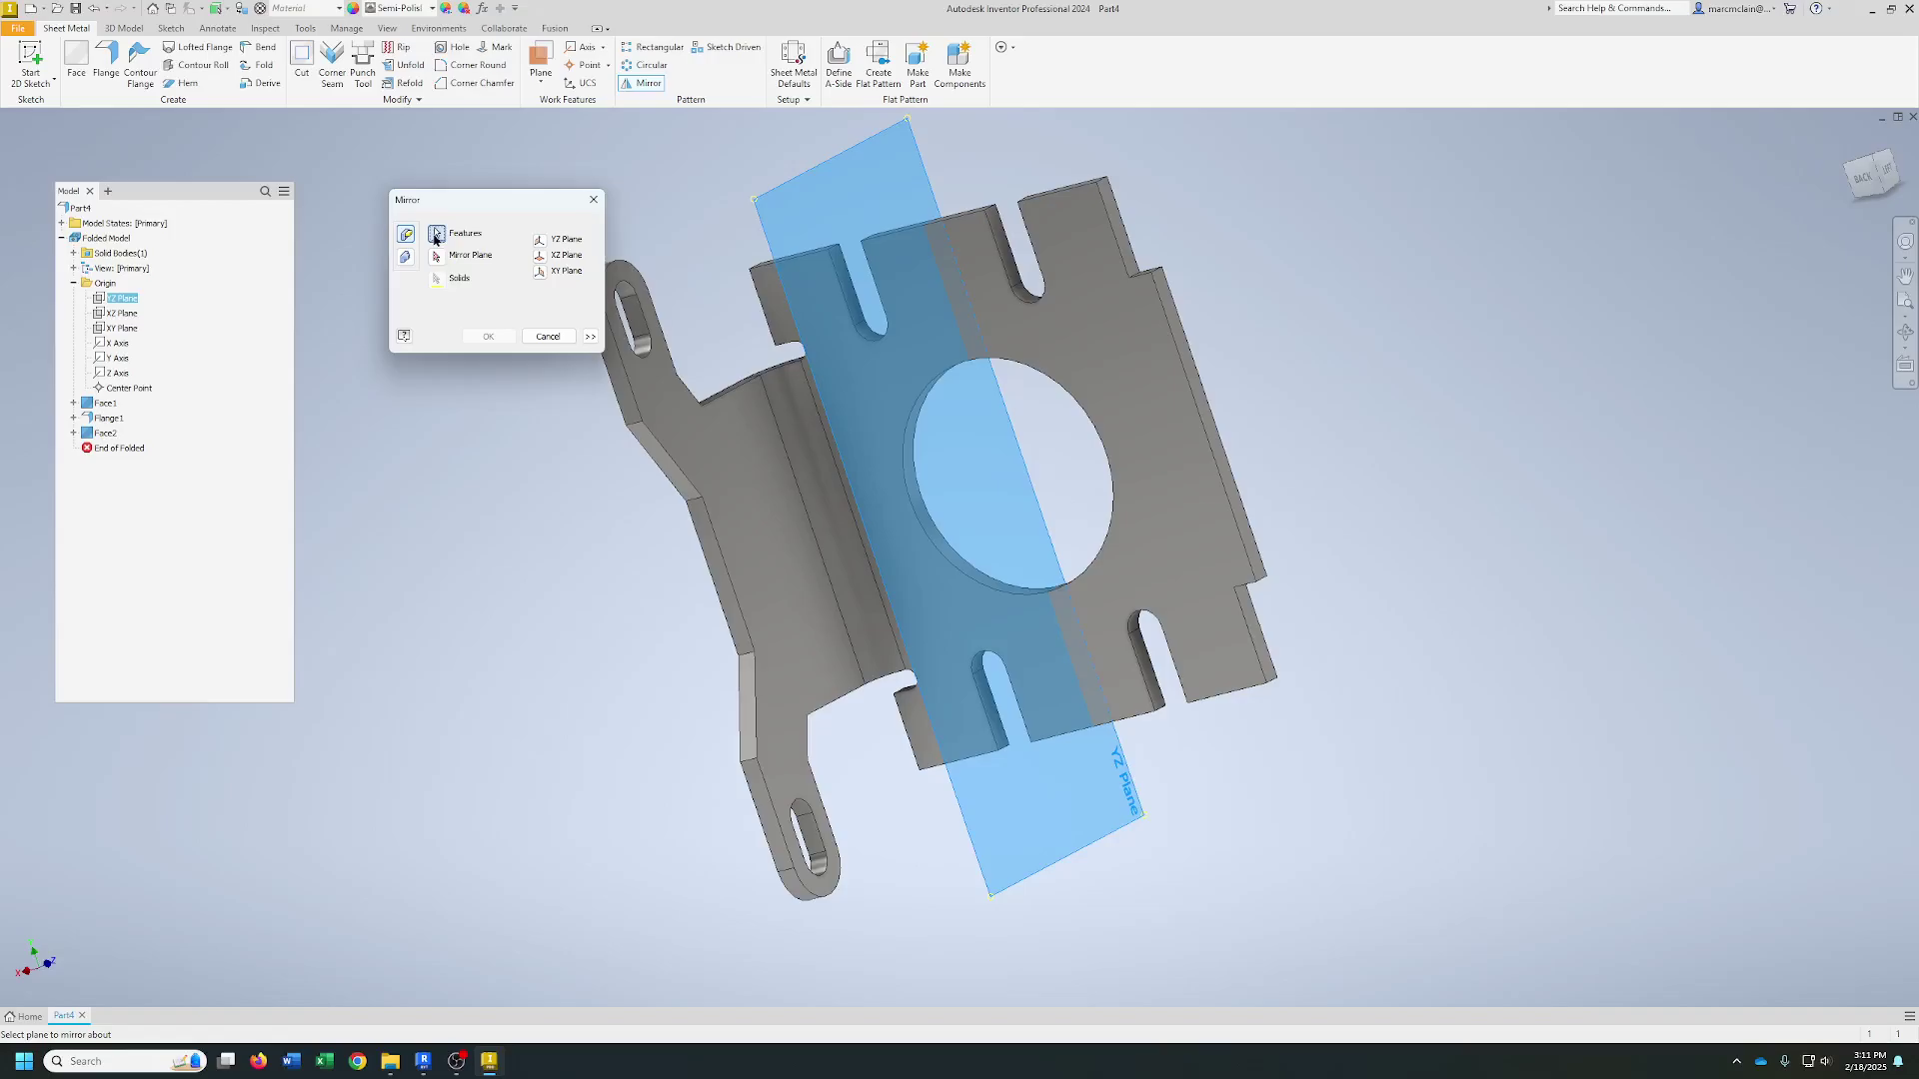
click(729, 400)
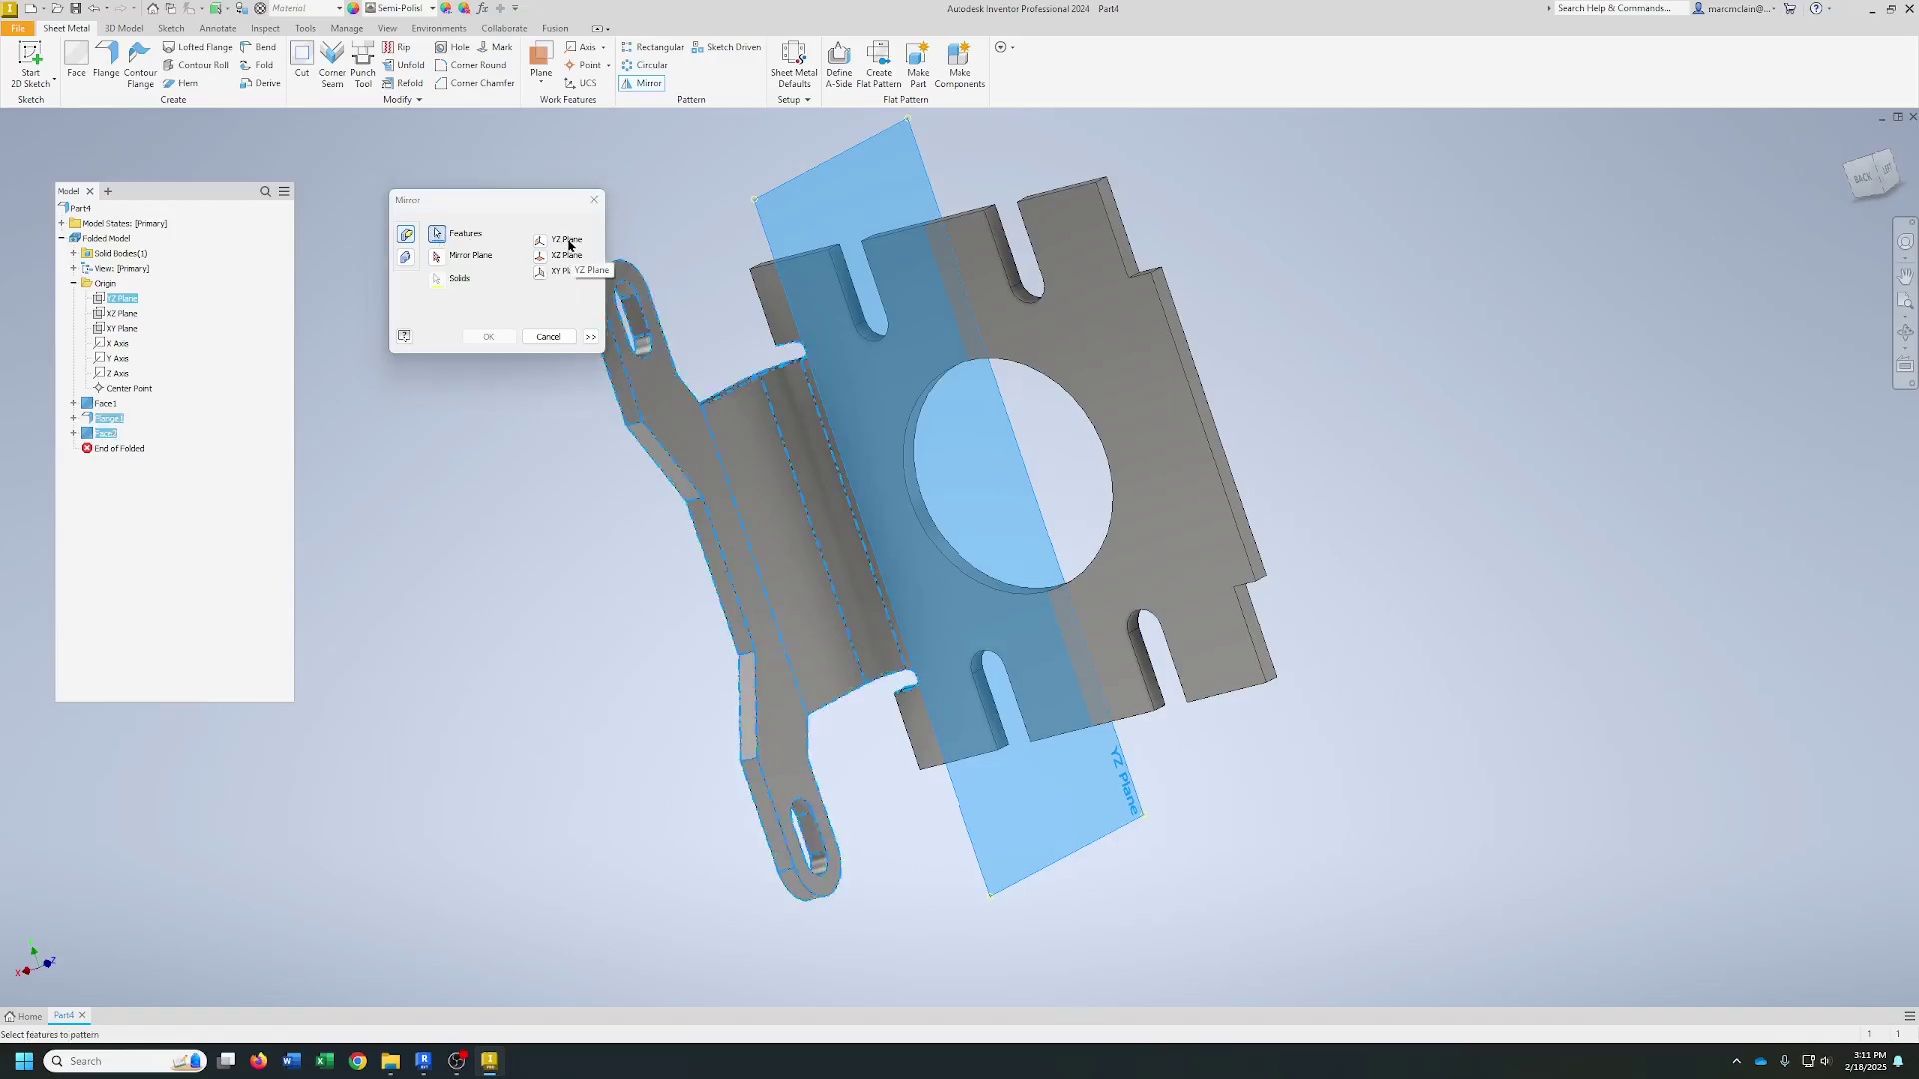
click(439, 258)
click(540, 239)
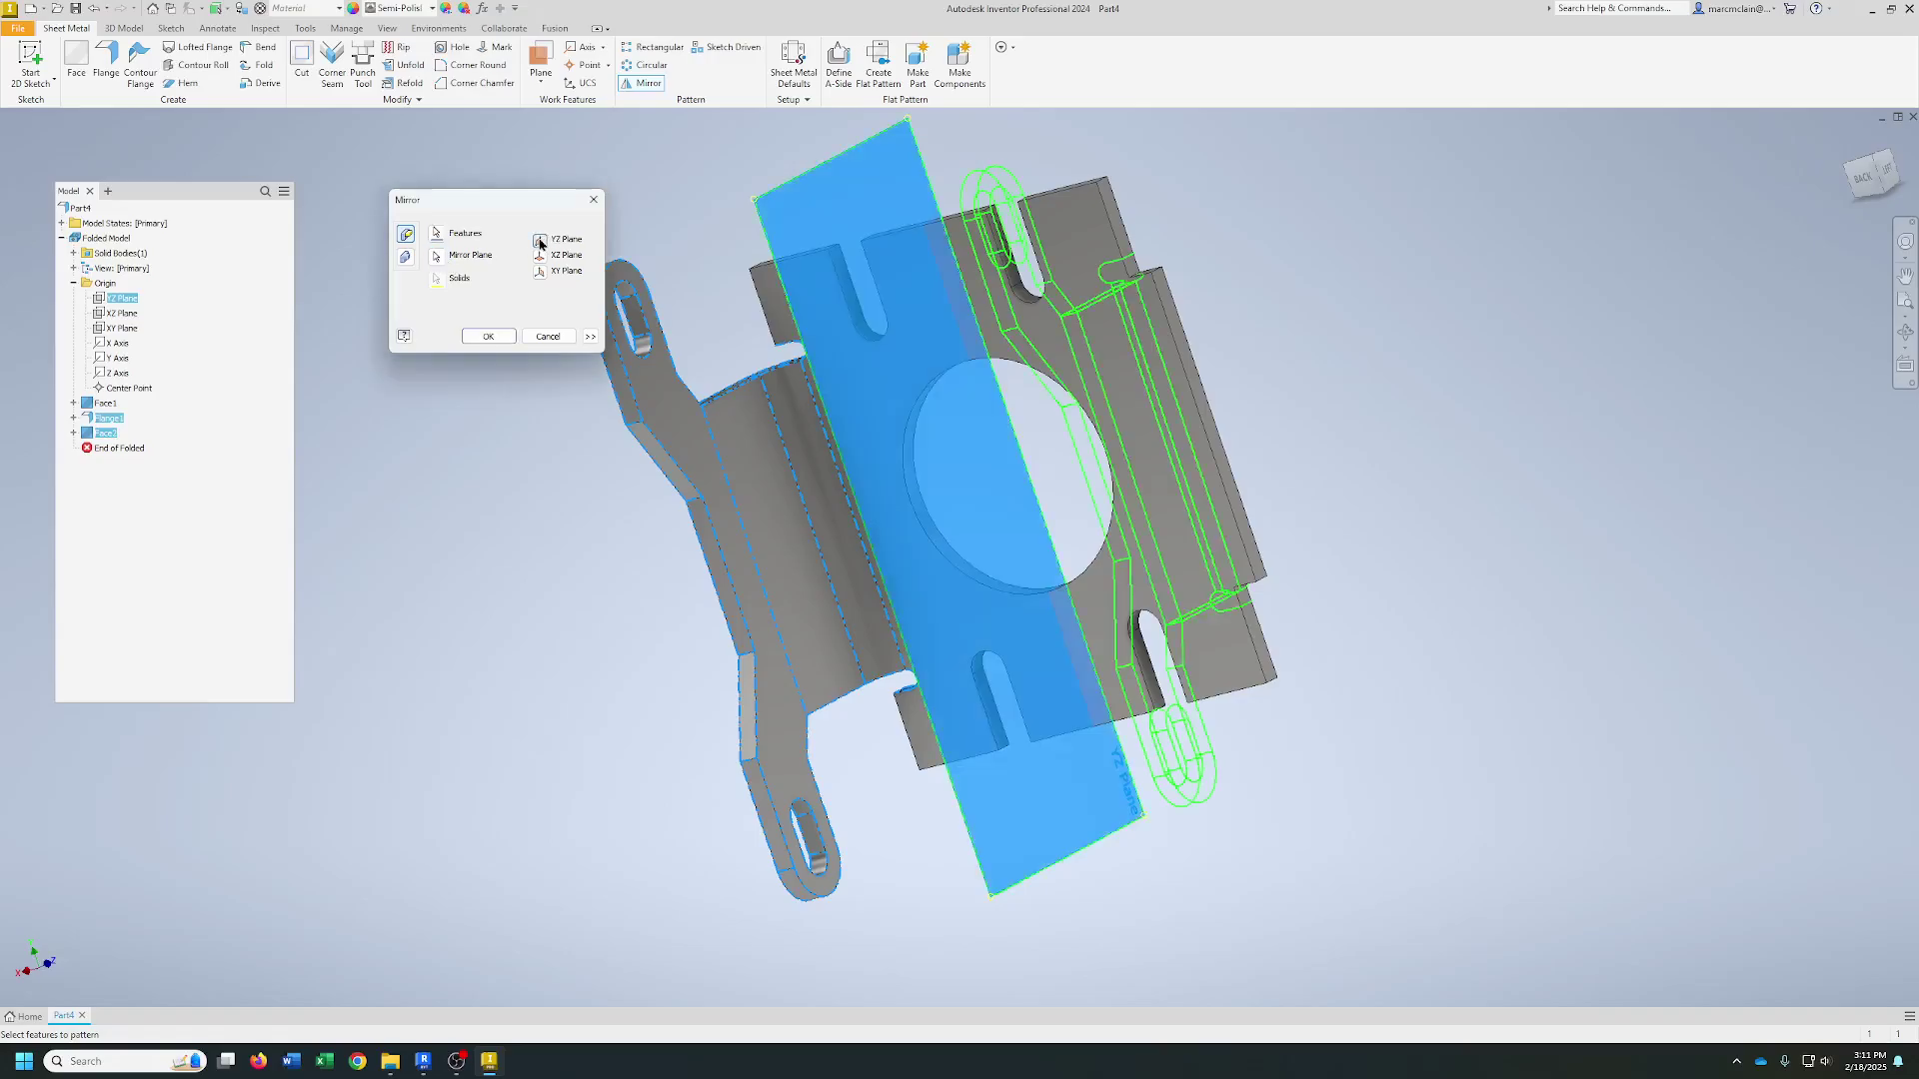
click(488, 336)
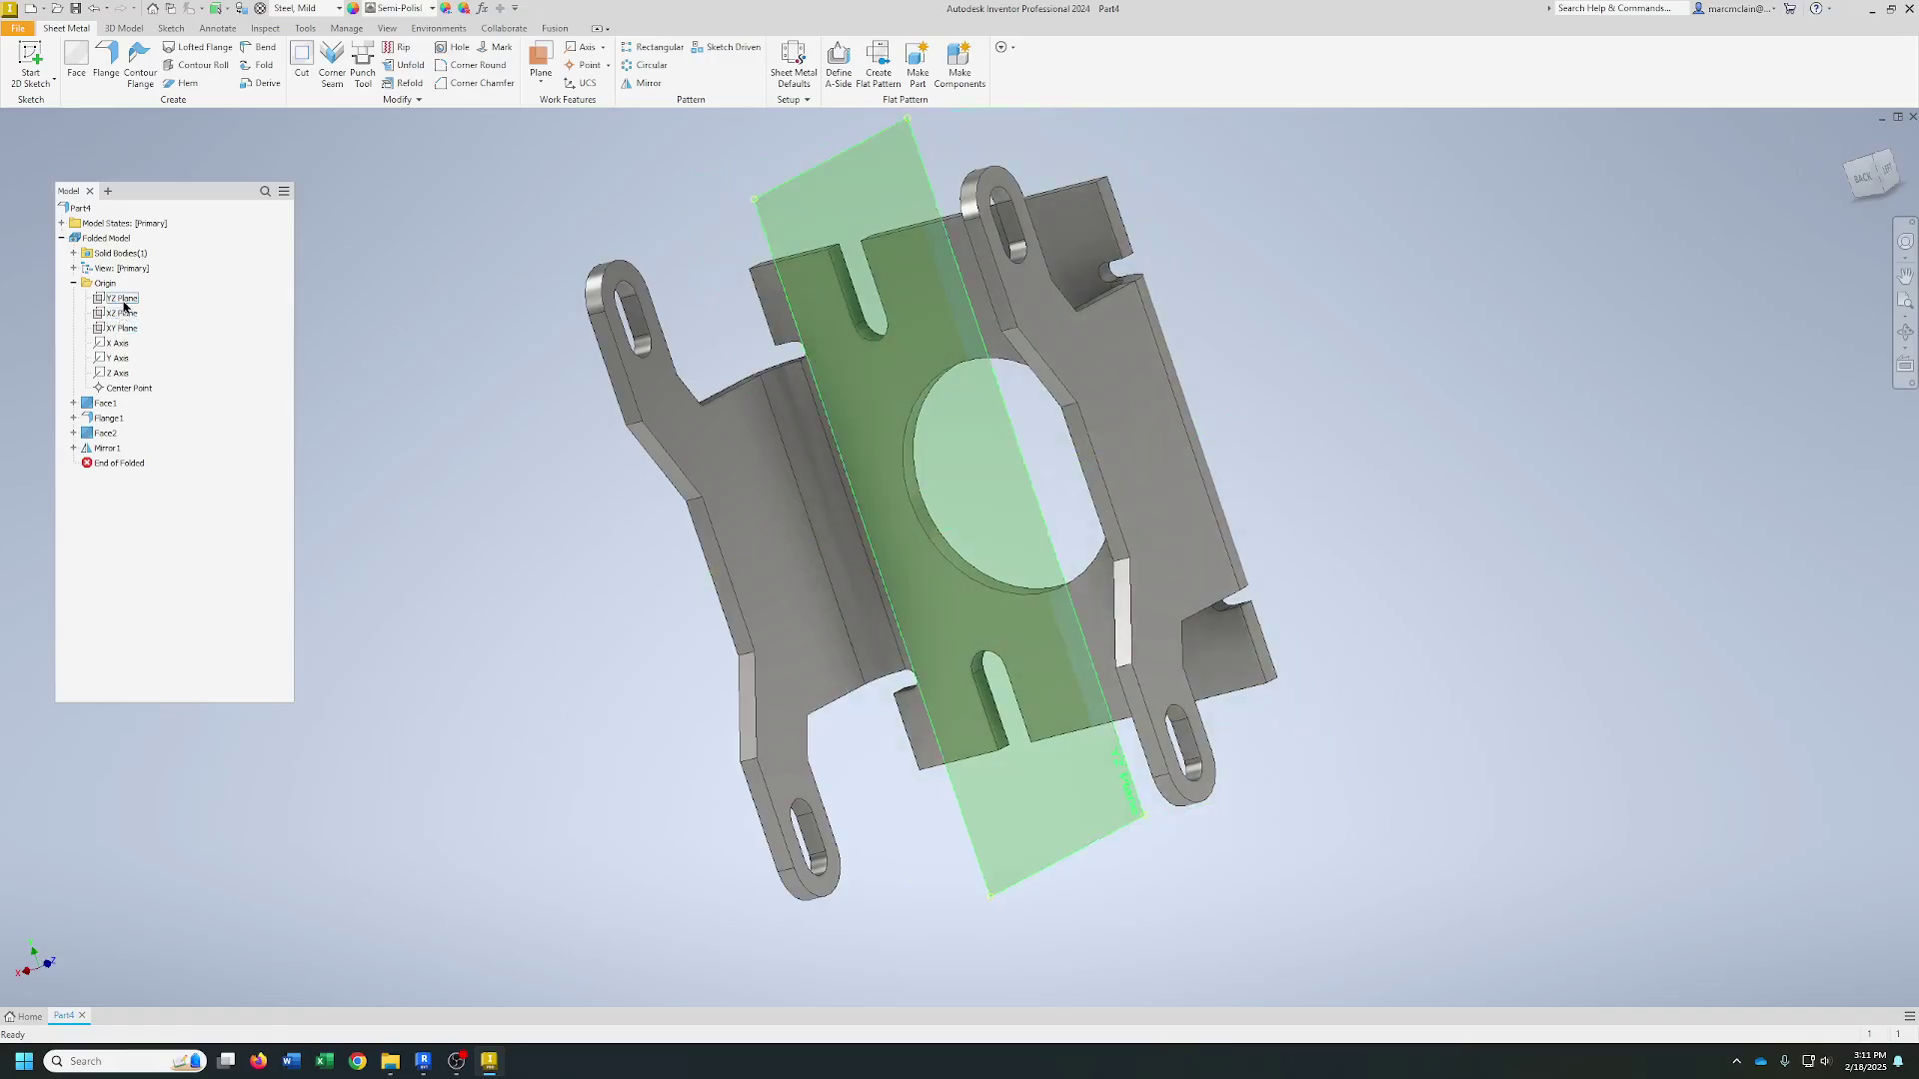
right_click(120, 299)
click(163, 394)
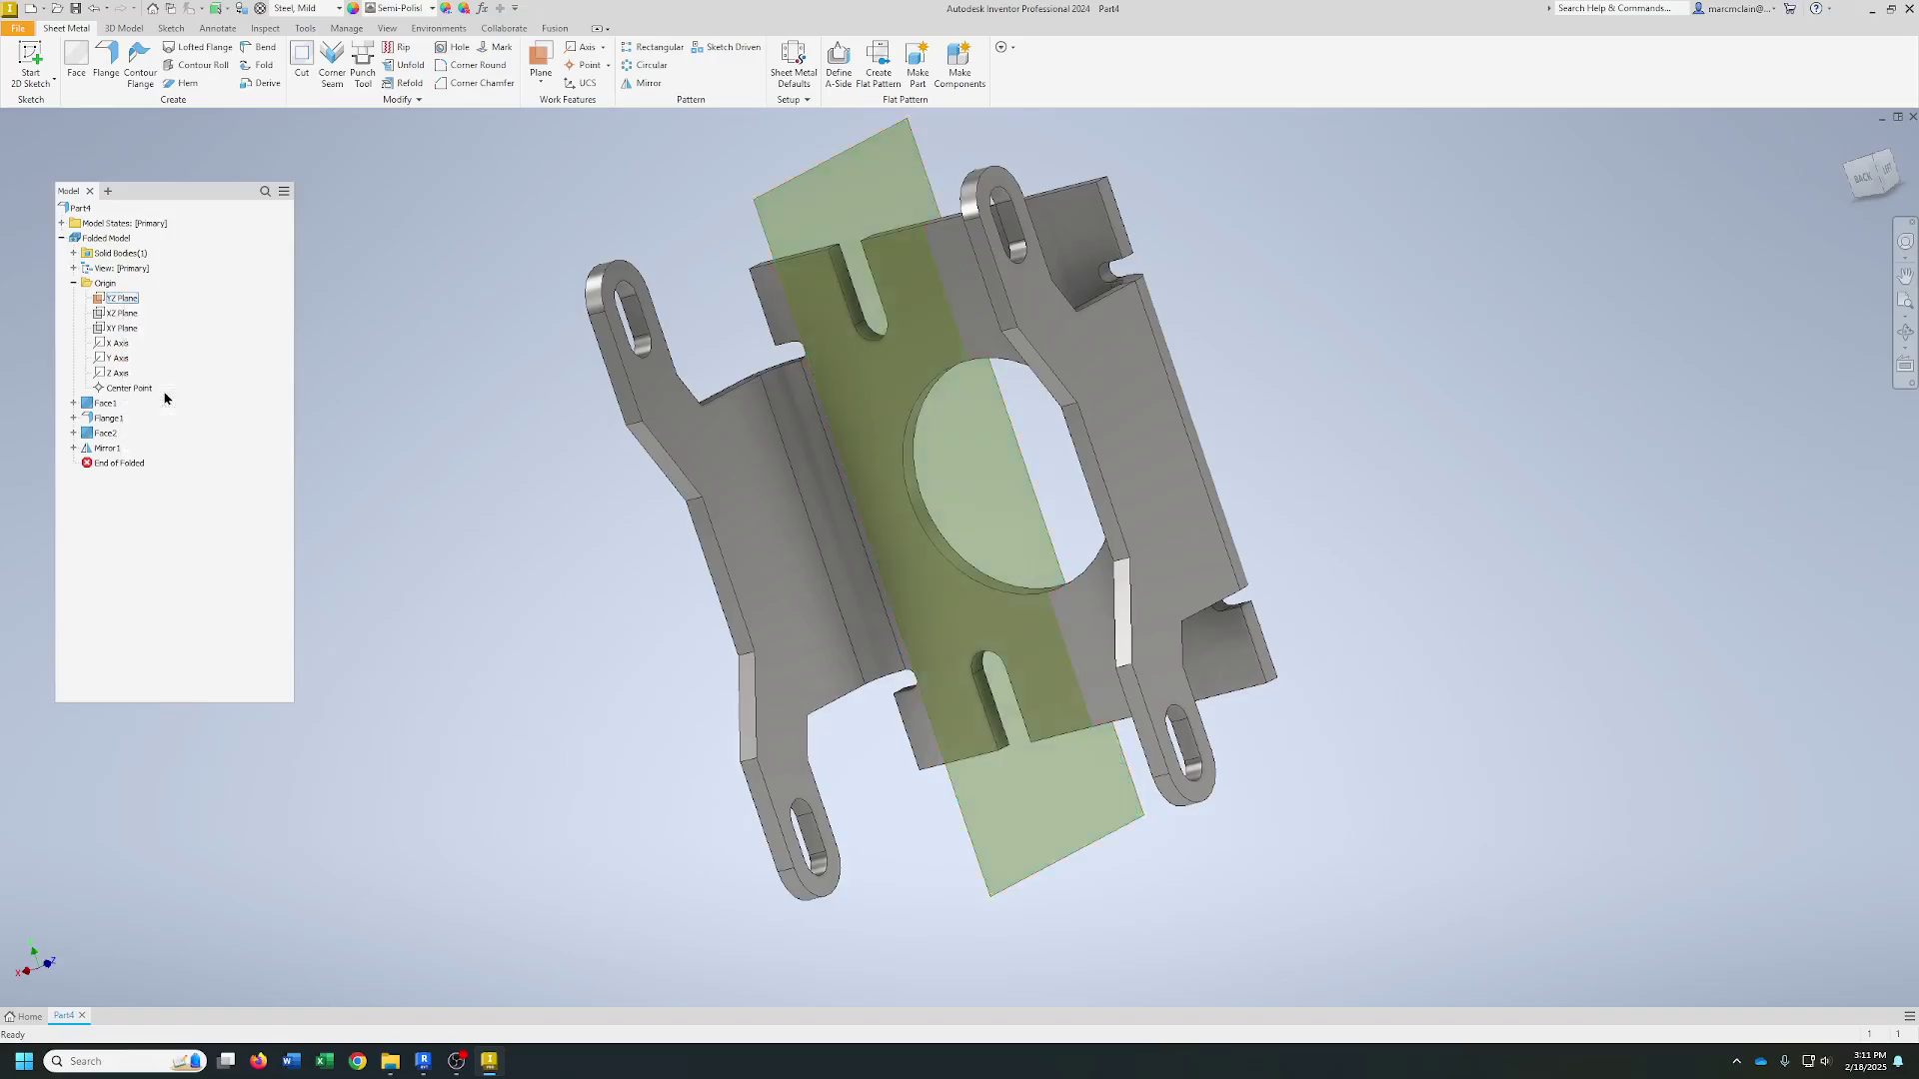
right_click(126, 300)
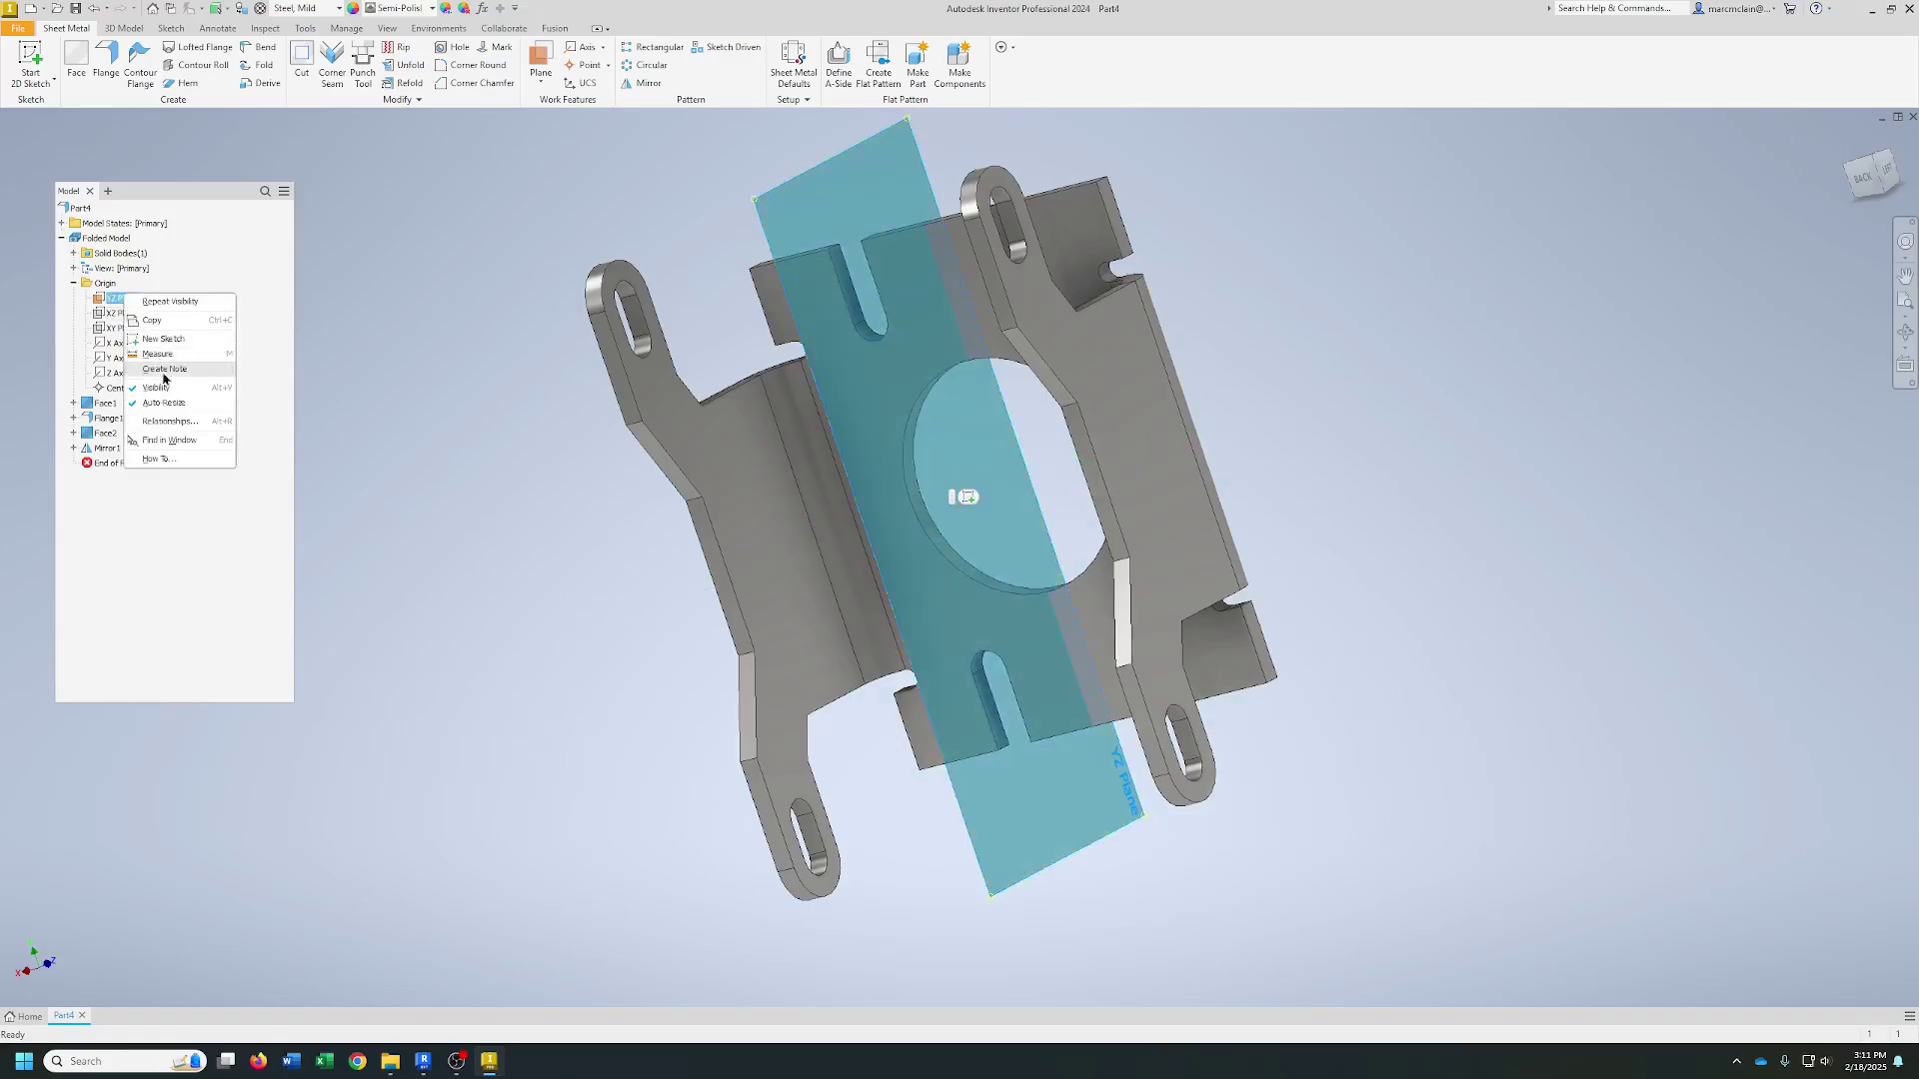
click(197, 372)
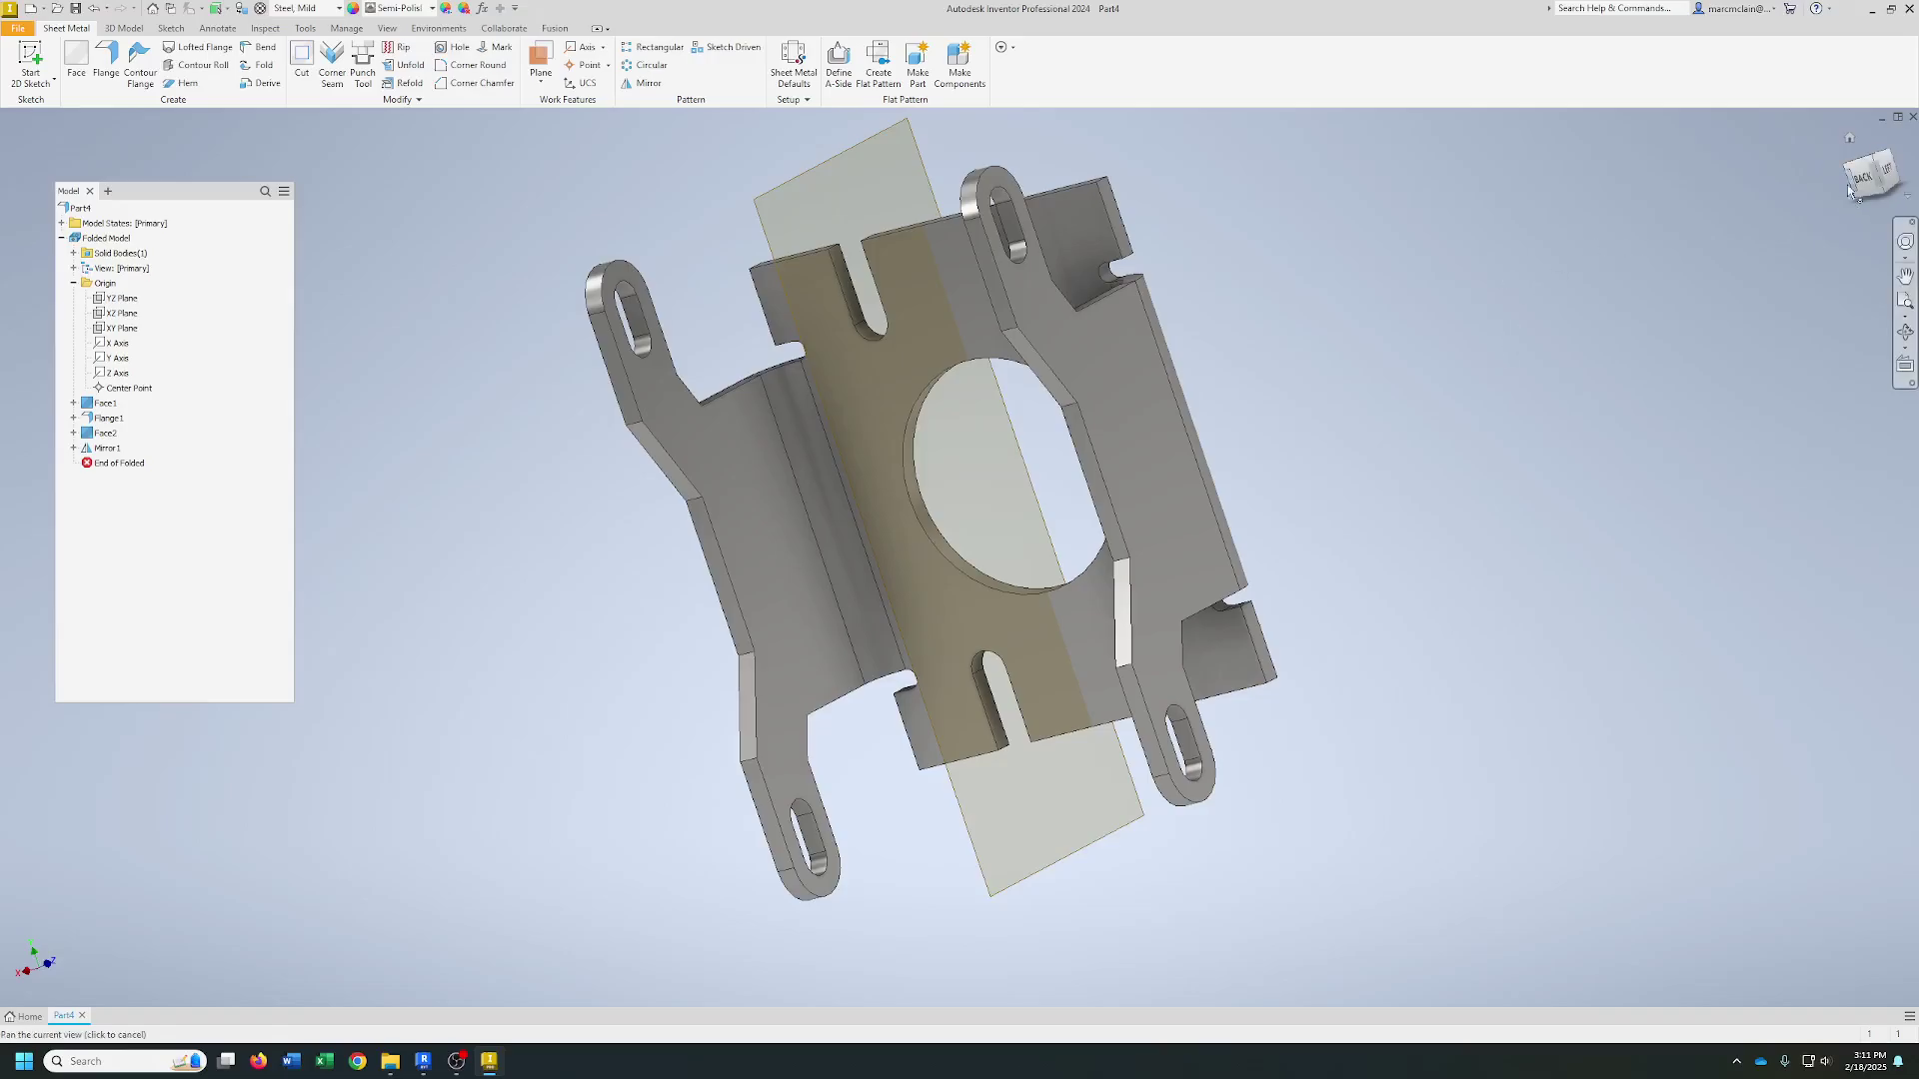
- Hide the work plane that runs through the middle of the bracket
click(1850, 141)
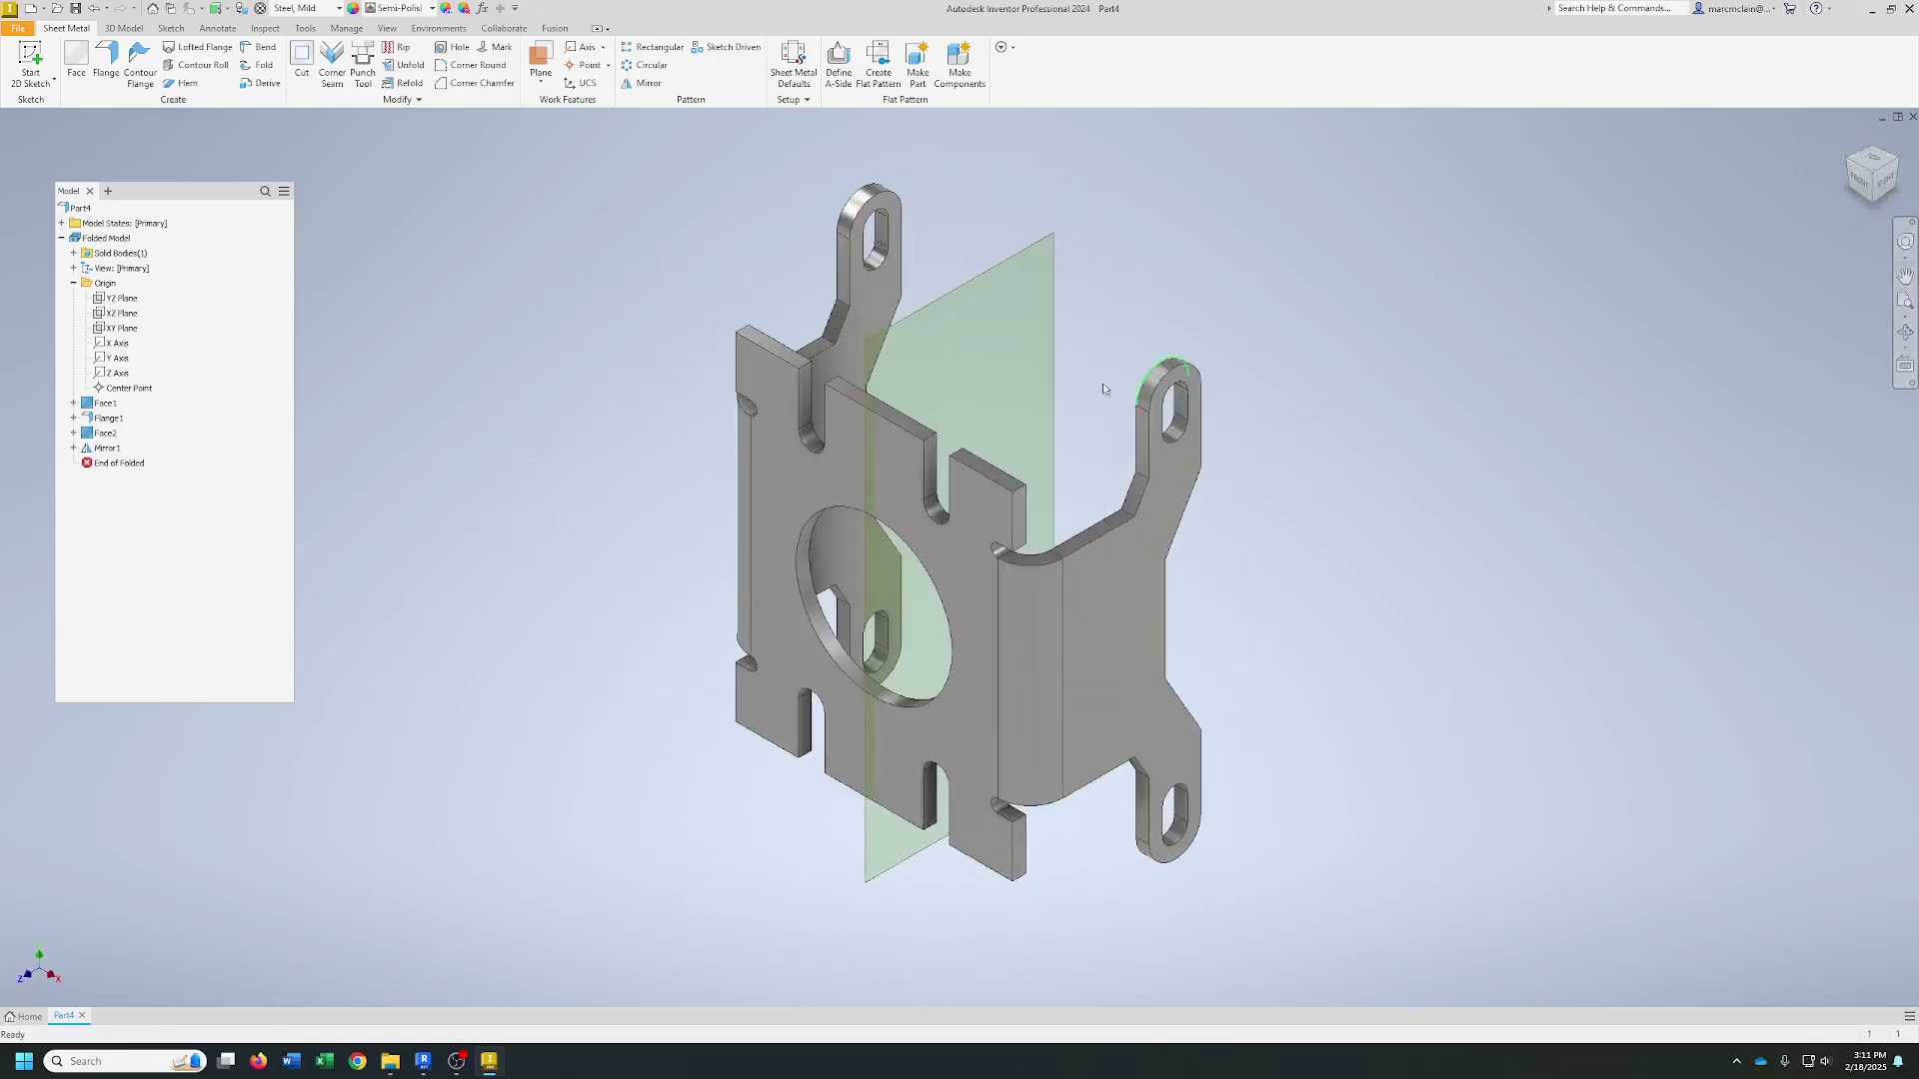
right_click(991, 285)
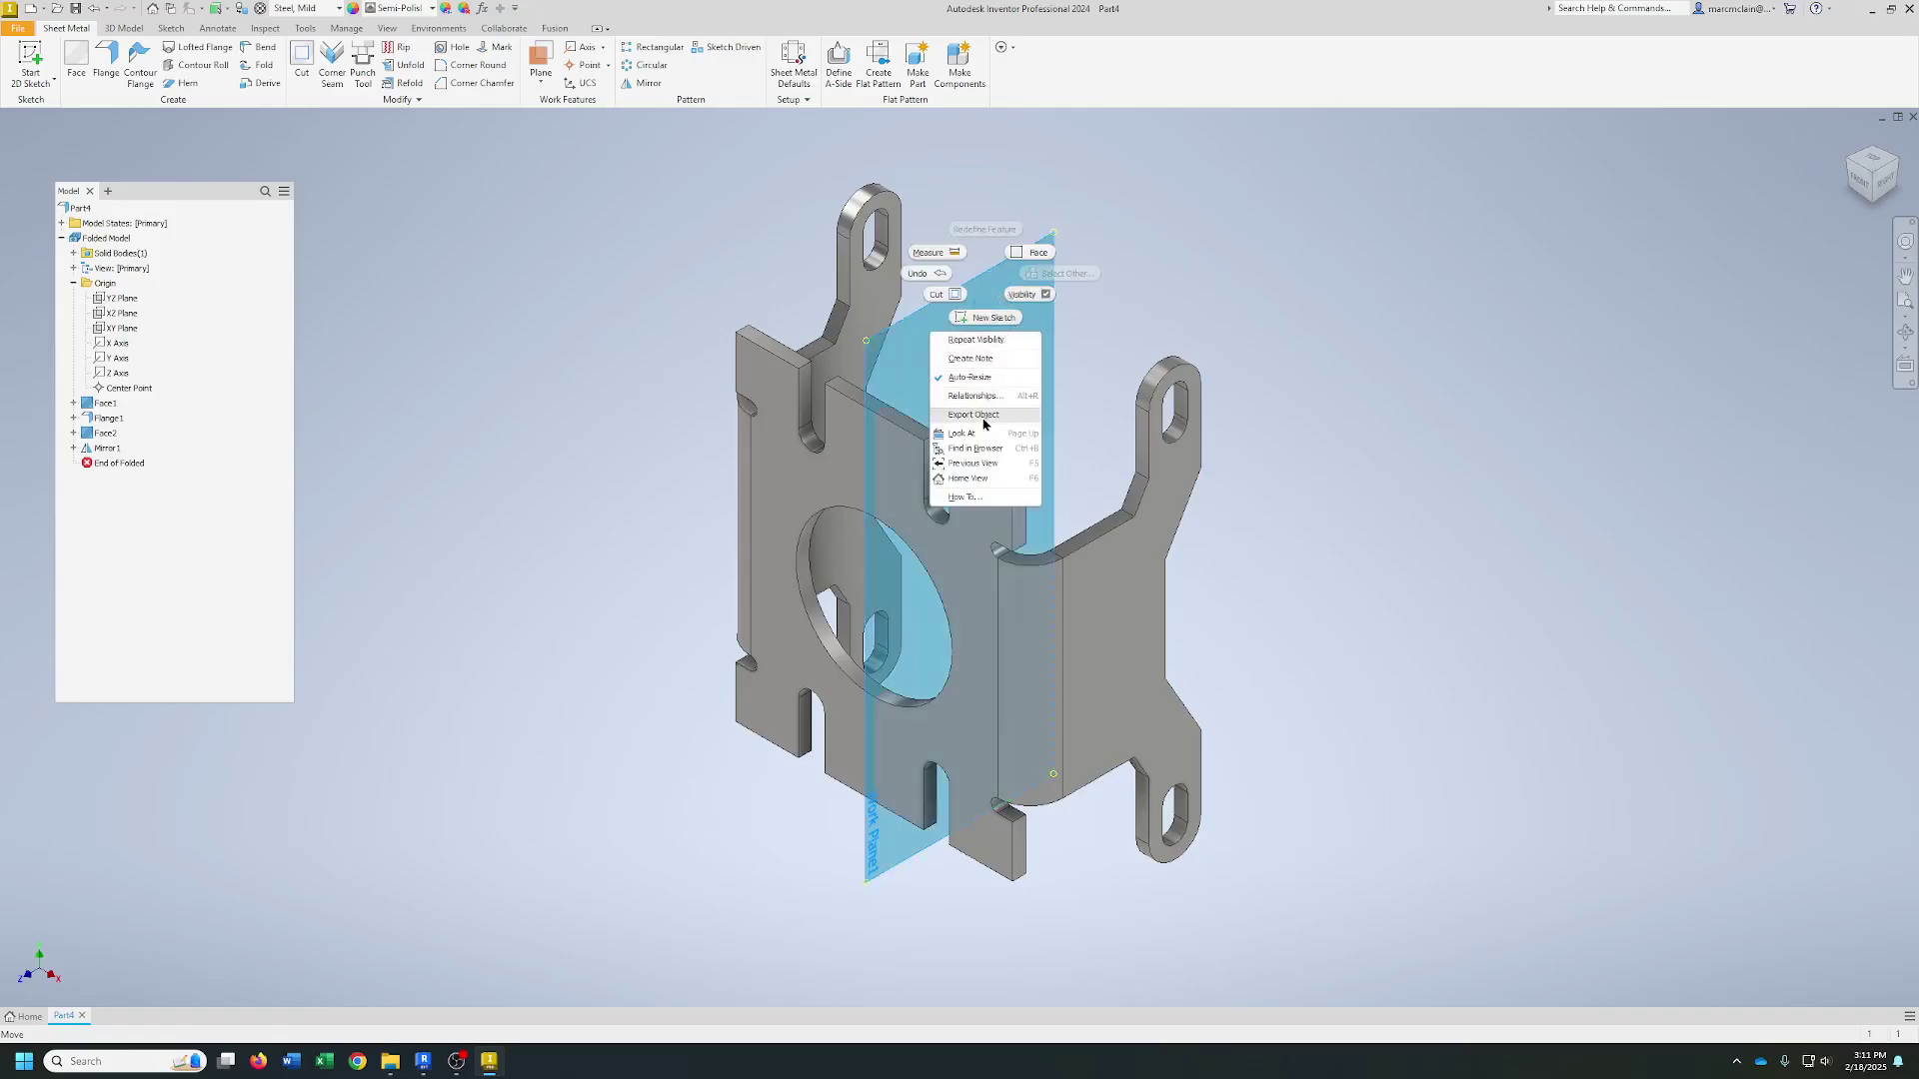
click(1045, 296)
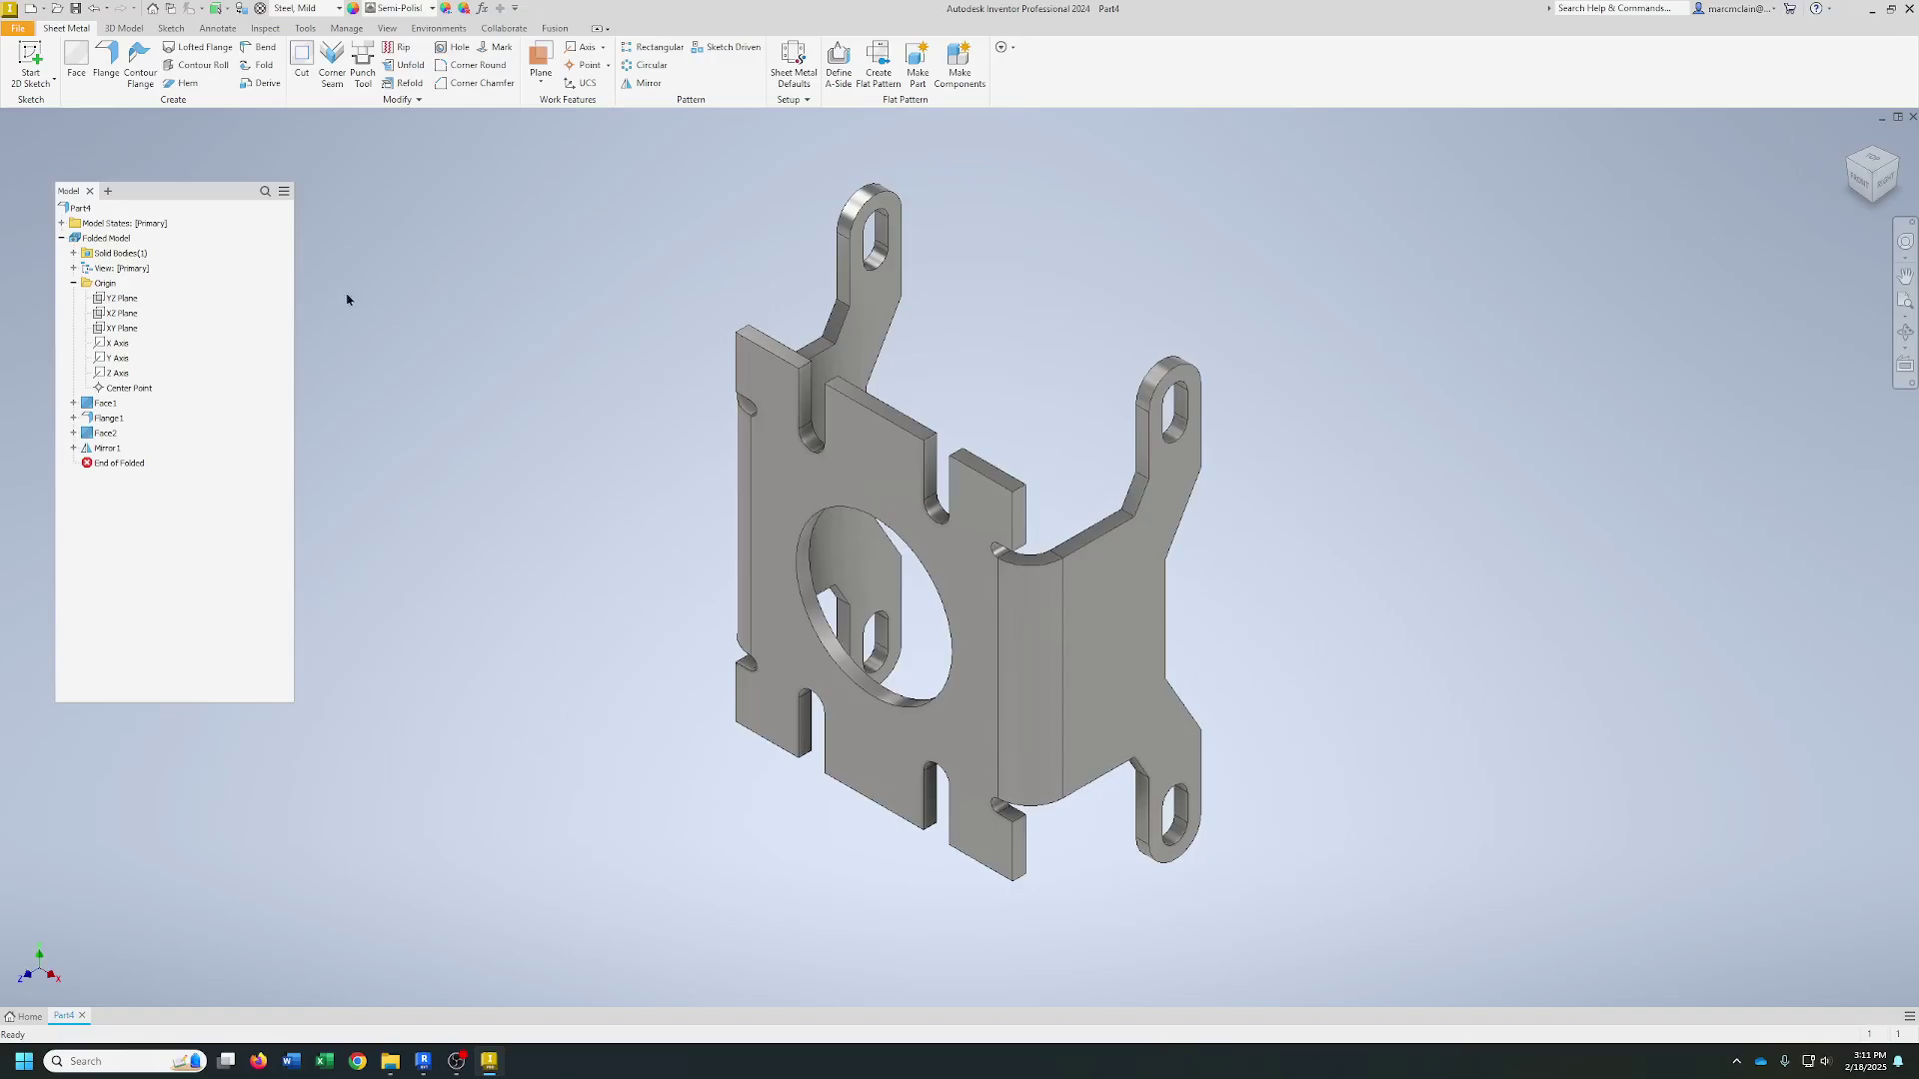
- Start a sketch on the YZ plane and draw a vertical slot over the flange, its upper arc centre about 0.32 in above its midpoint
click(127, 298)
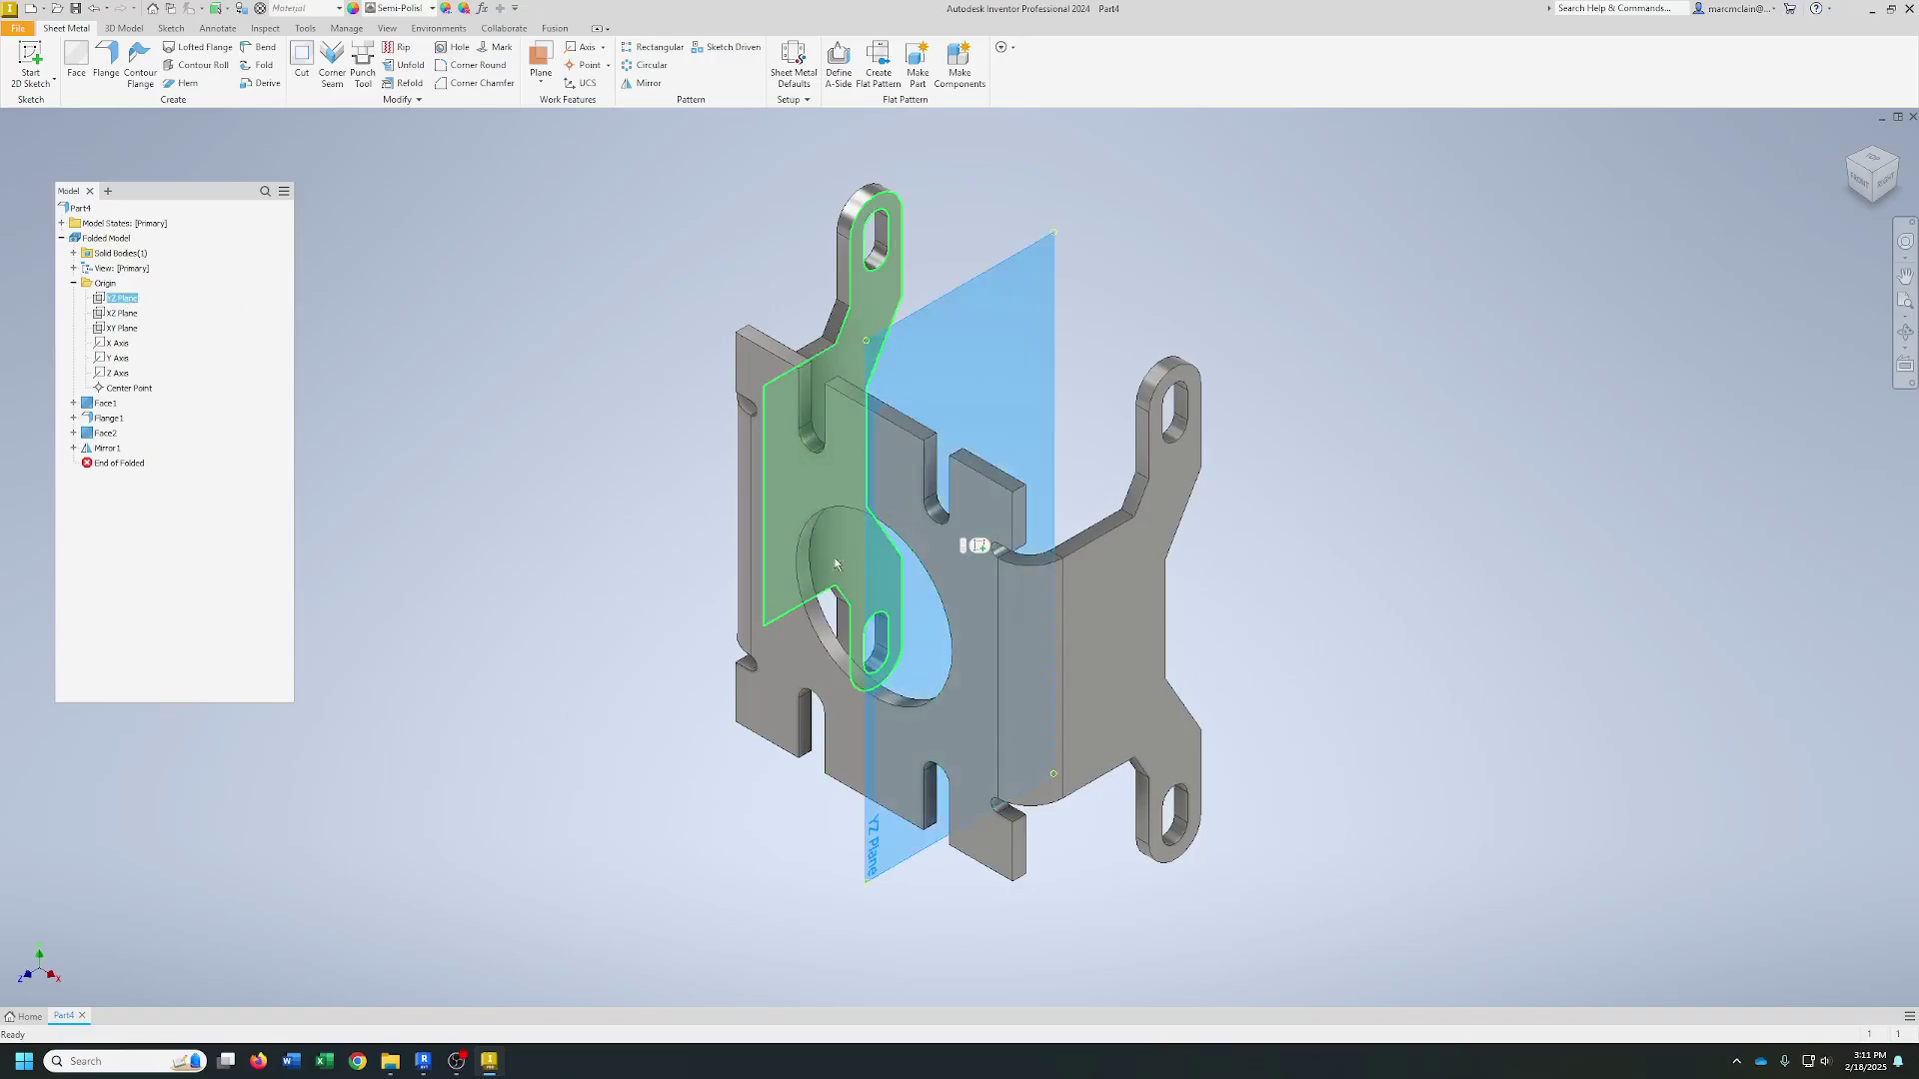
click(979, 547)
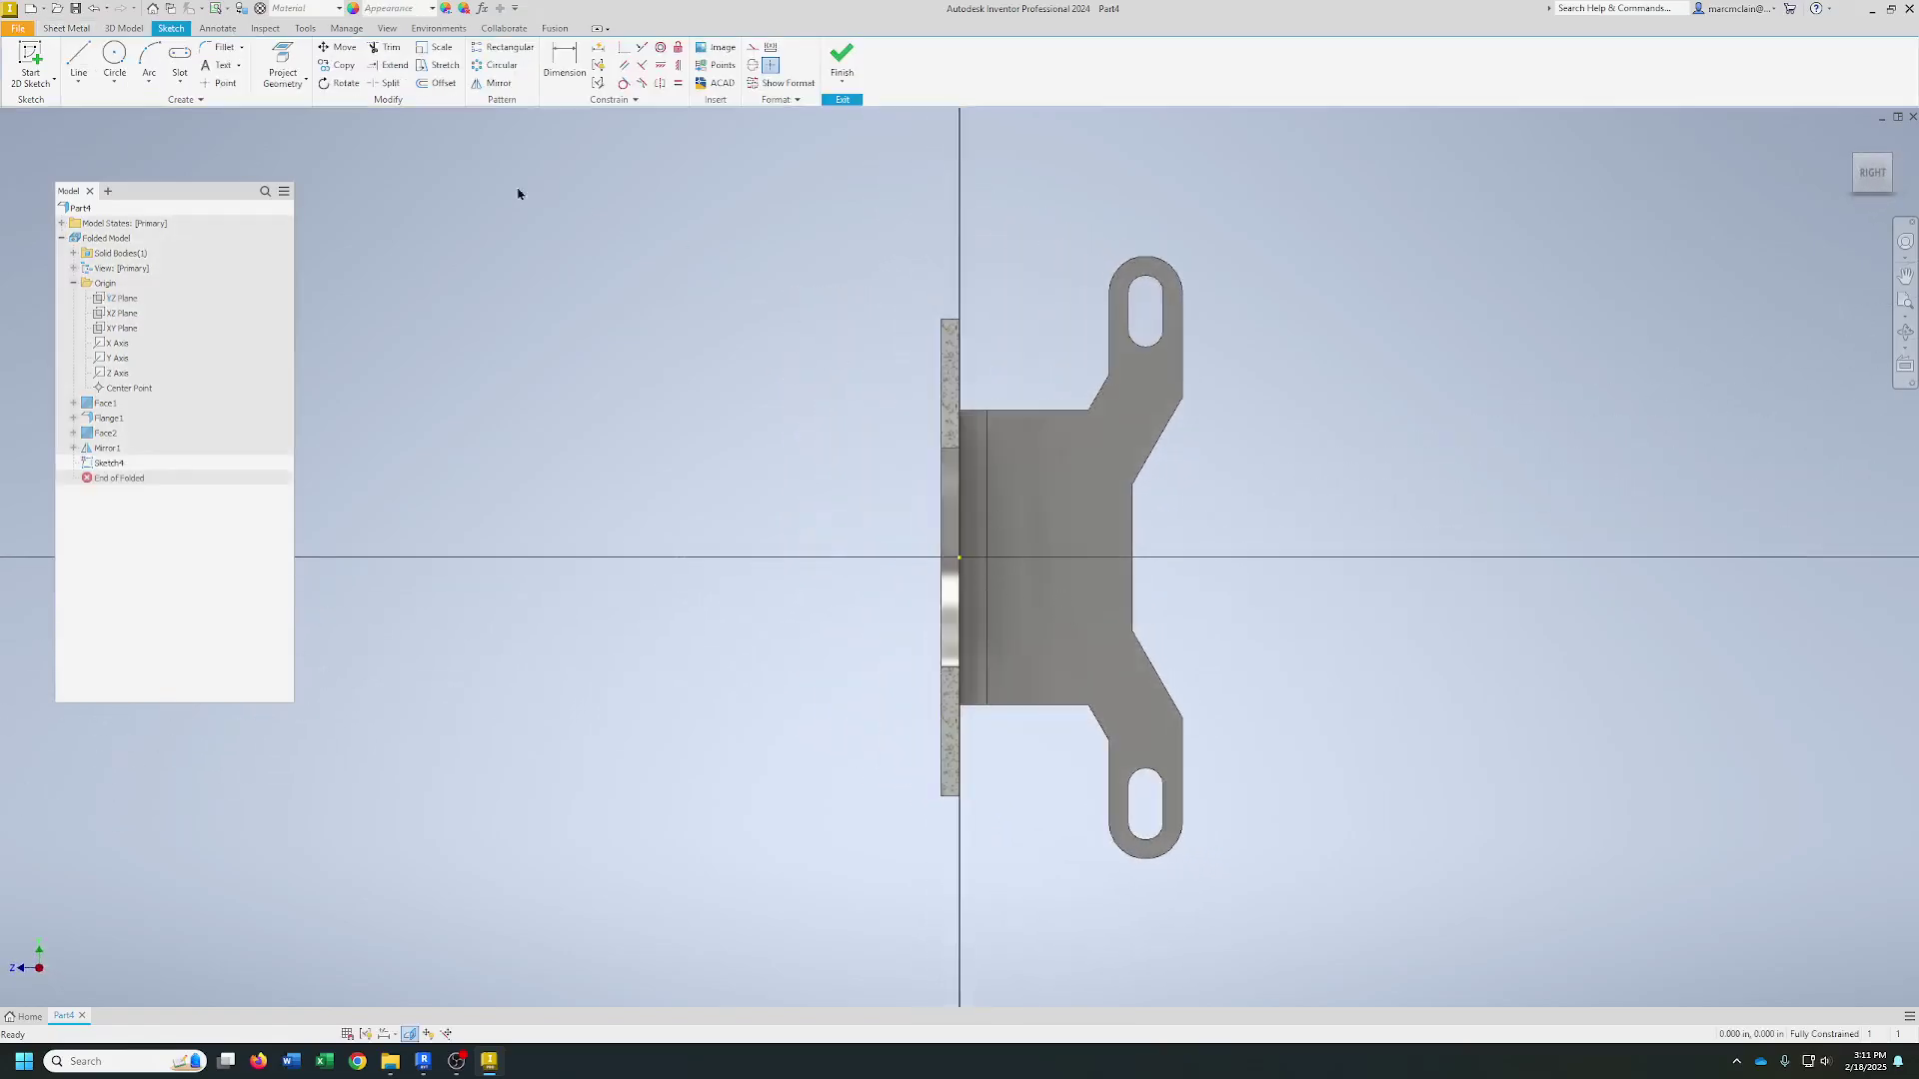
click(180, 58)
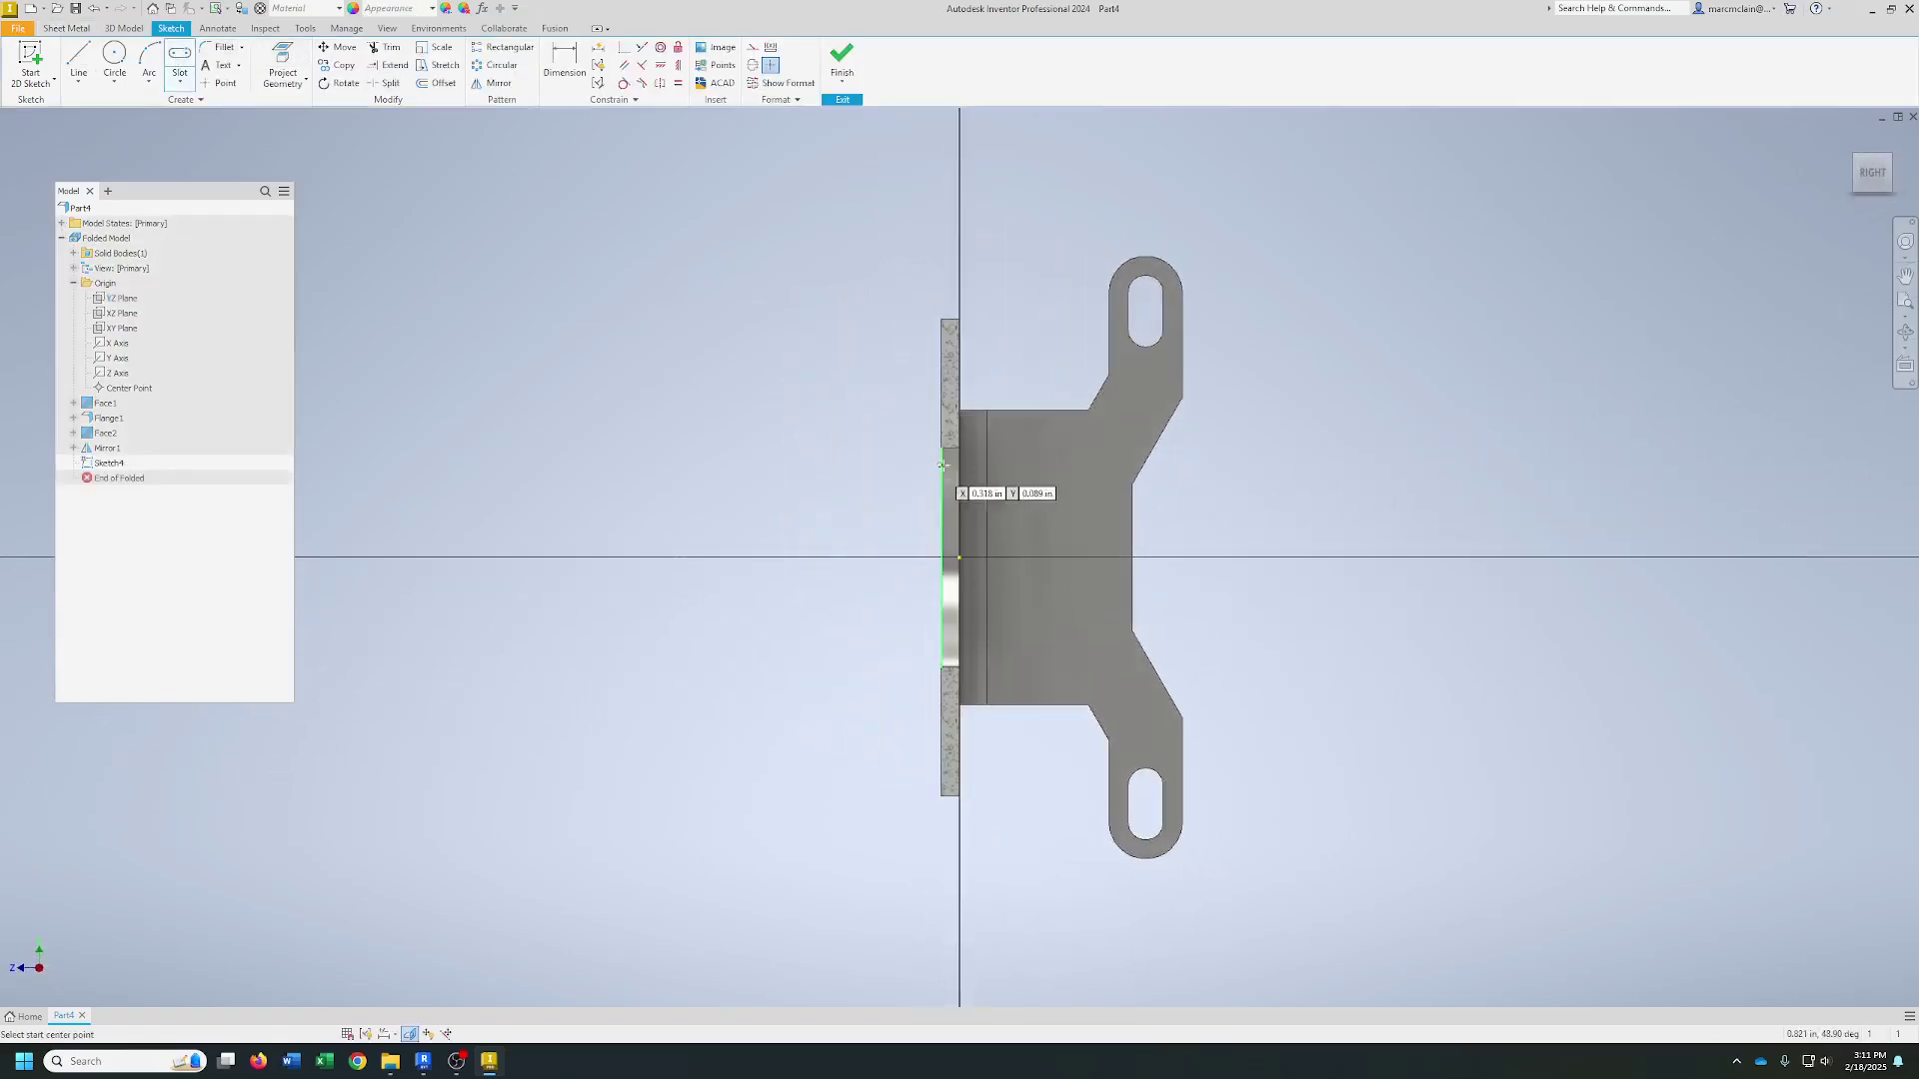
click(1049, 462)
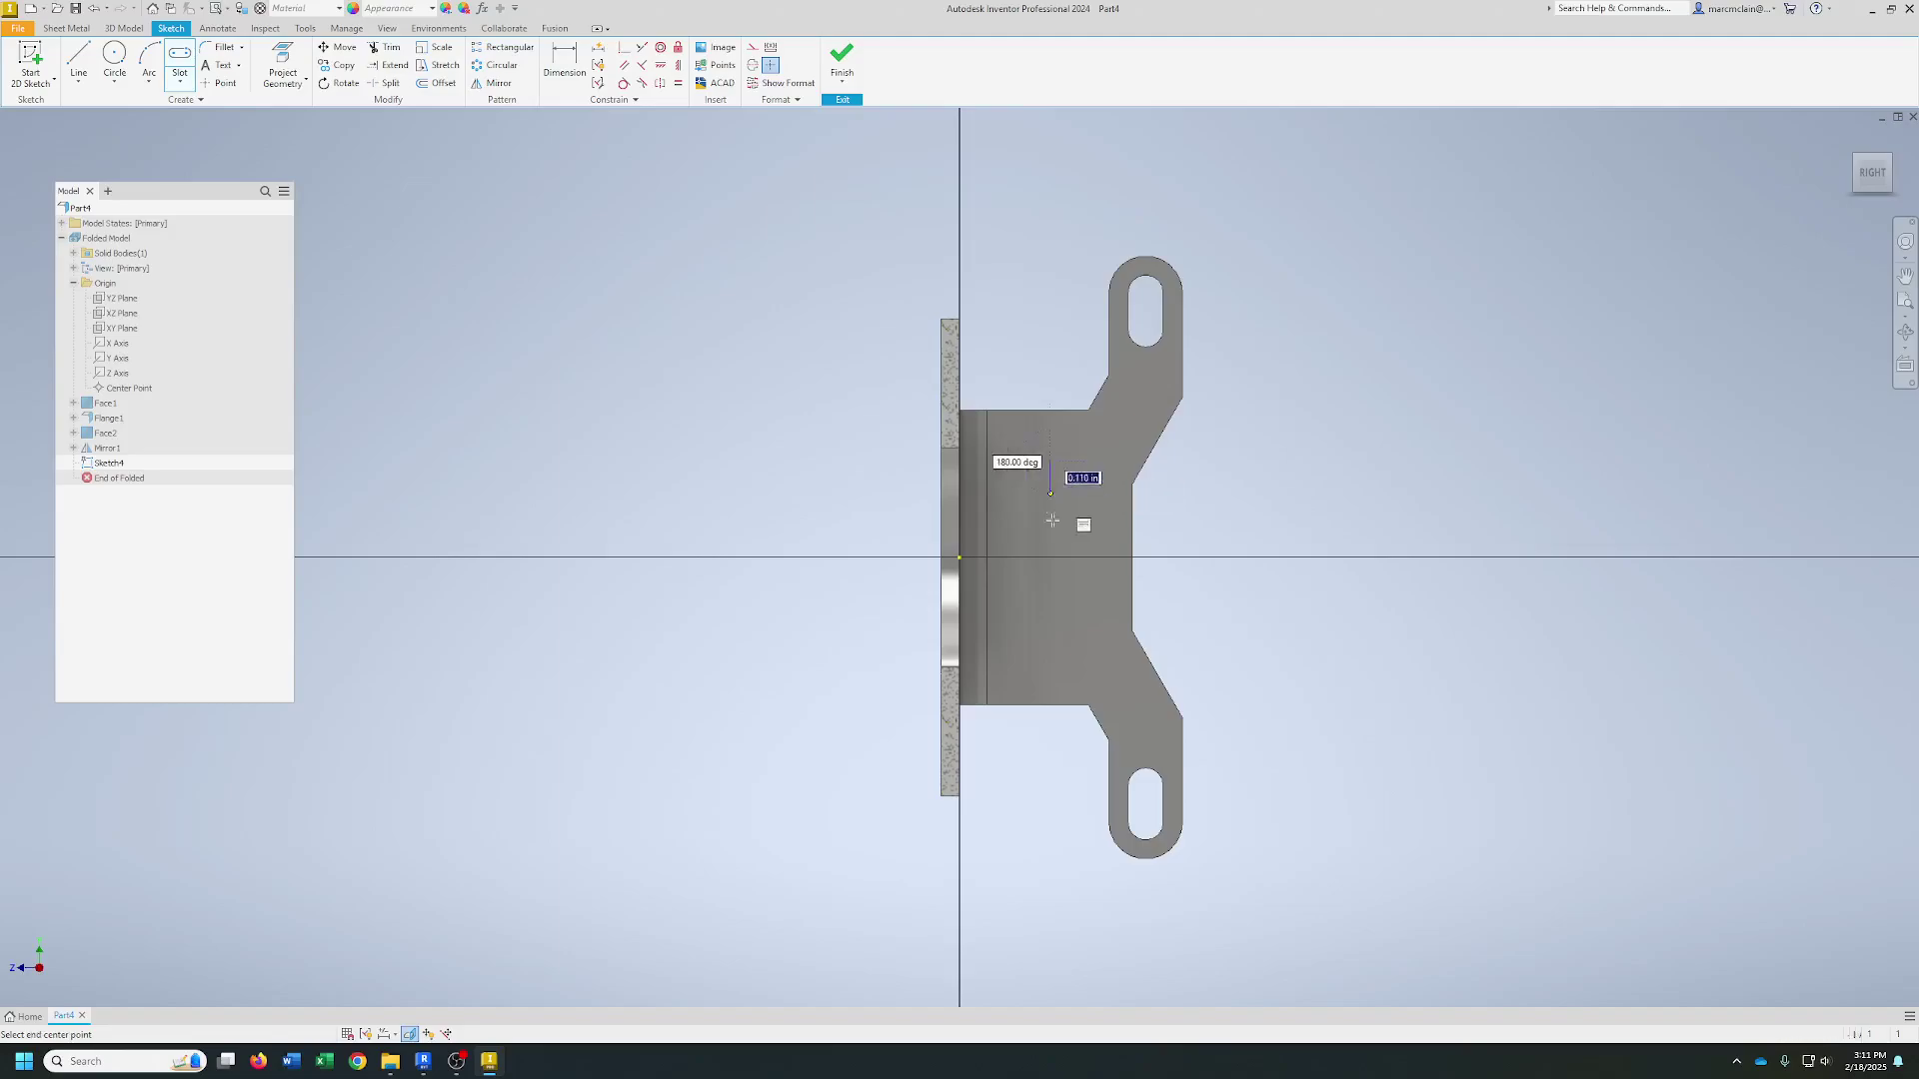
click(1049, 650)
click(1077, 640)
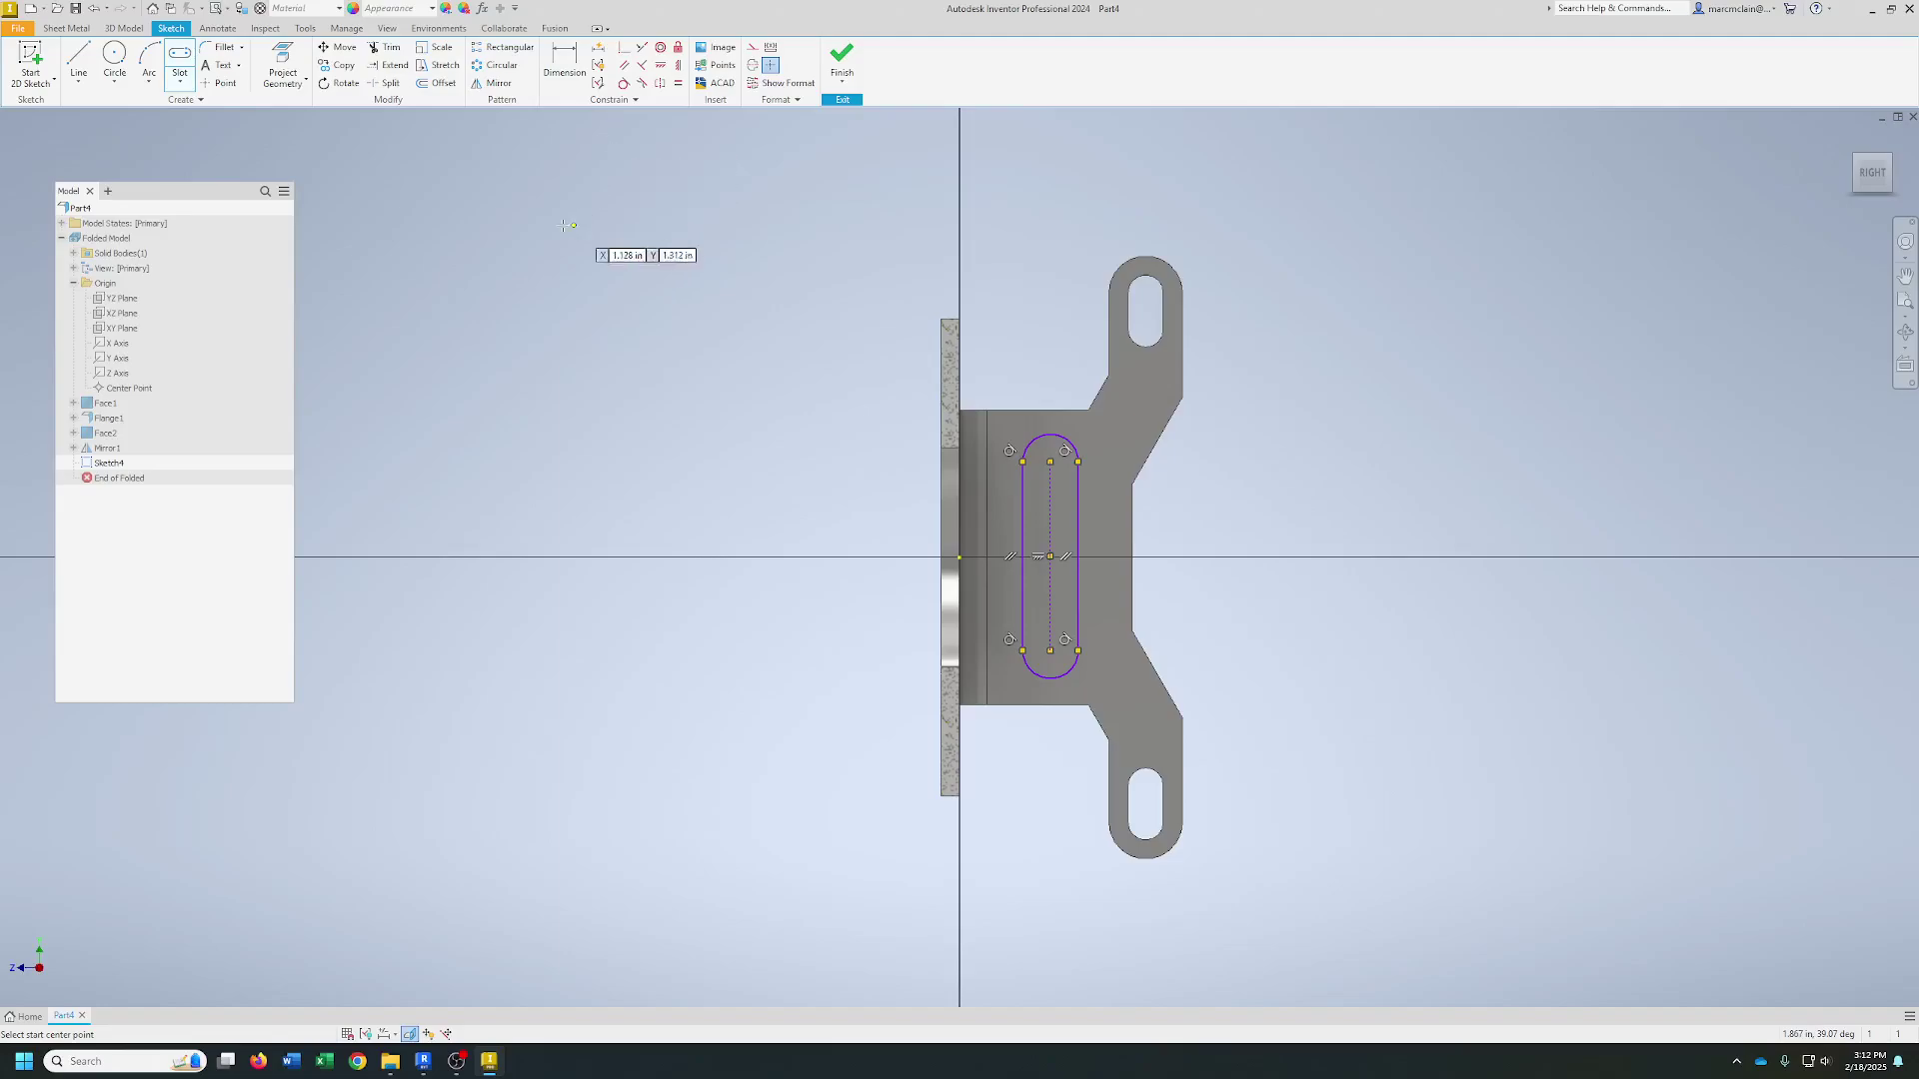
- Set the distance from the slot's midpoint to its upper arc centre to 0.250 in and add a driven dimension between both arc centres
click(564, 62)
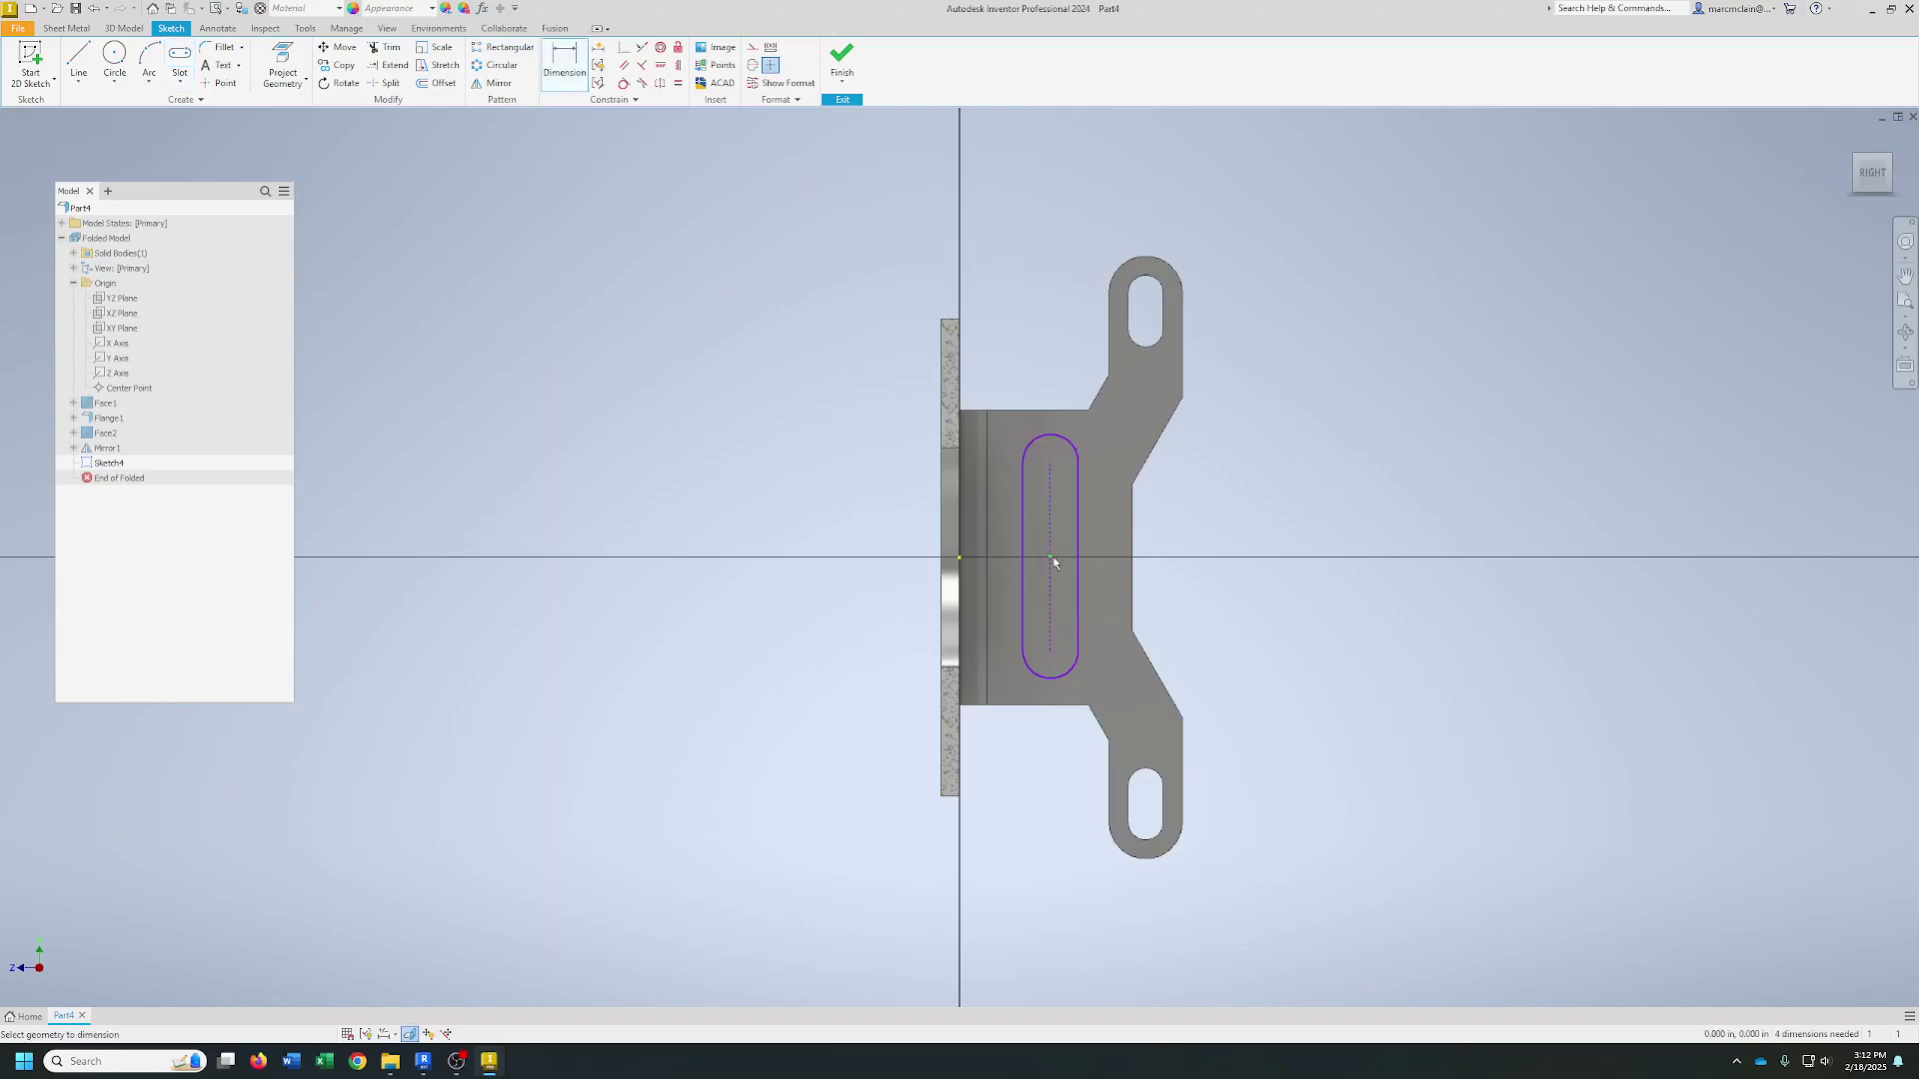
click(1050, 466)
click(1164, 520)
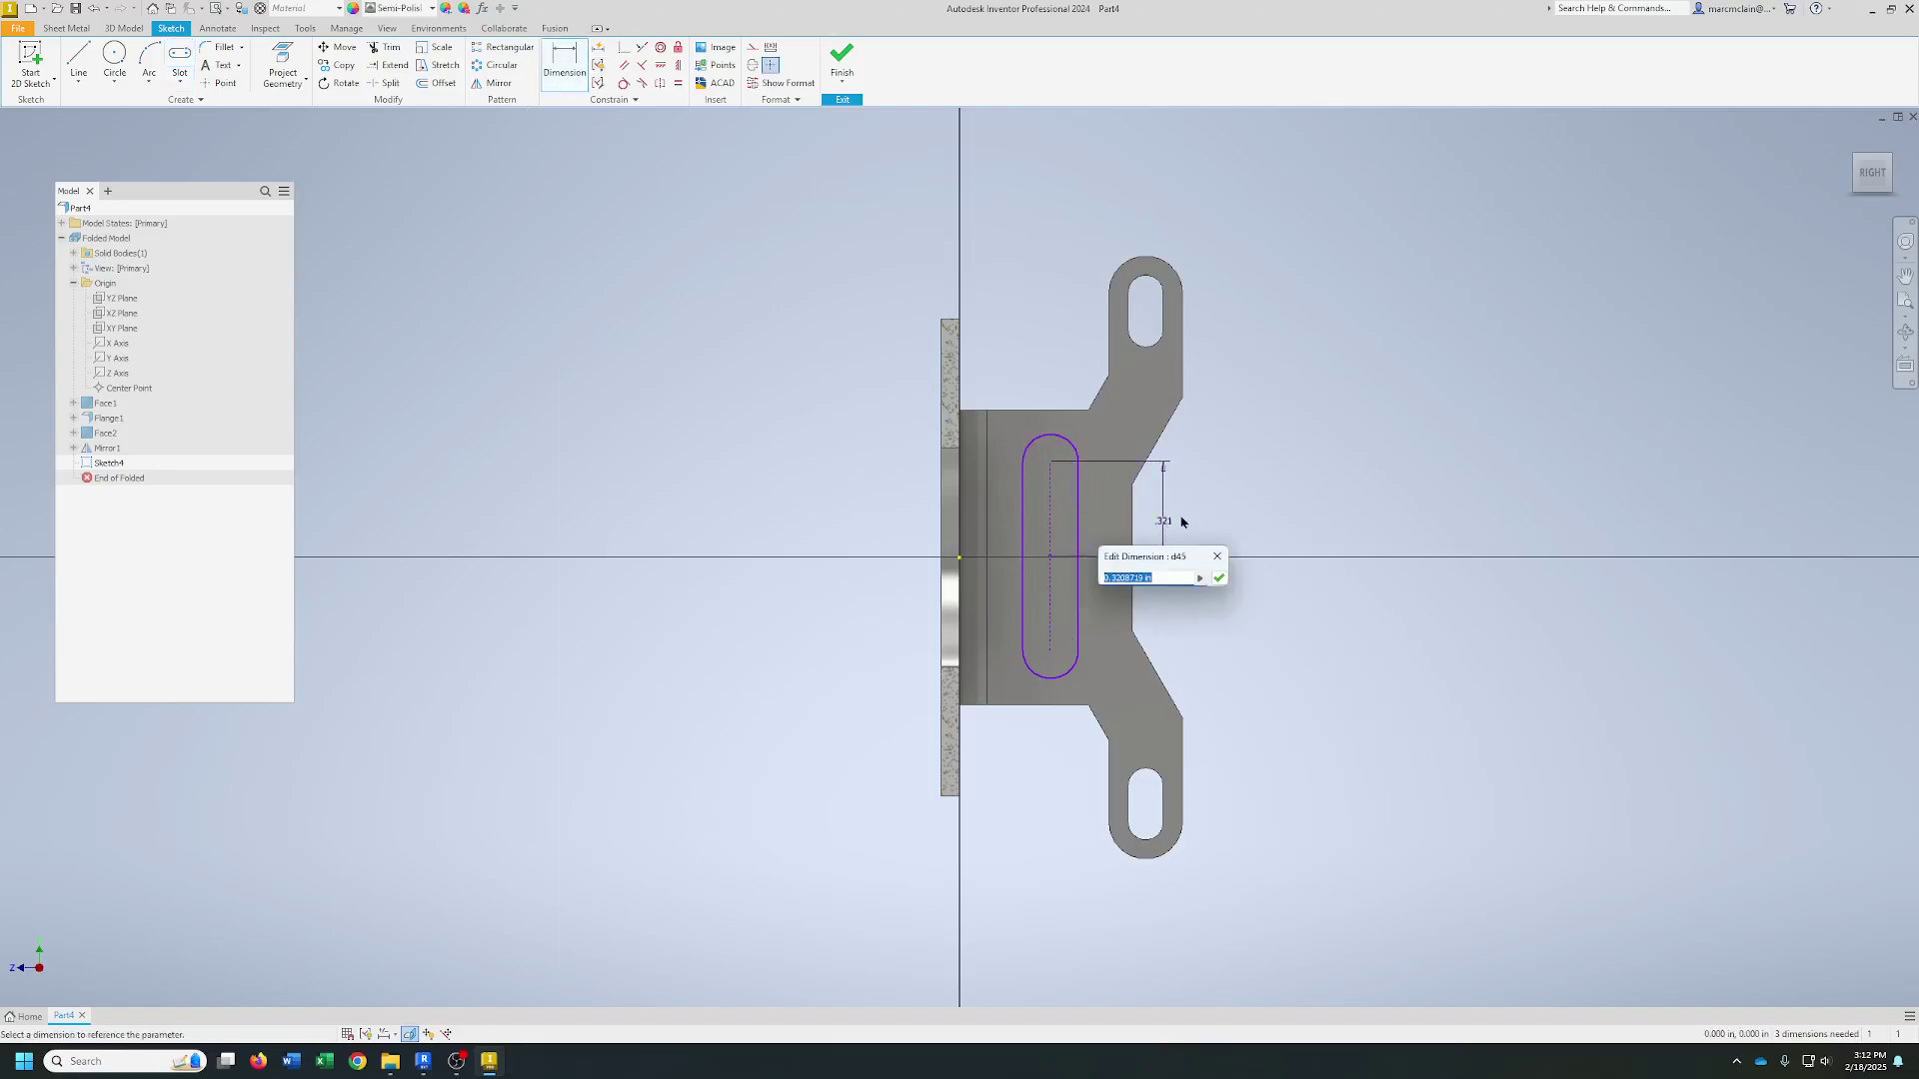
key(Return)
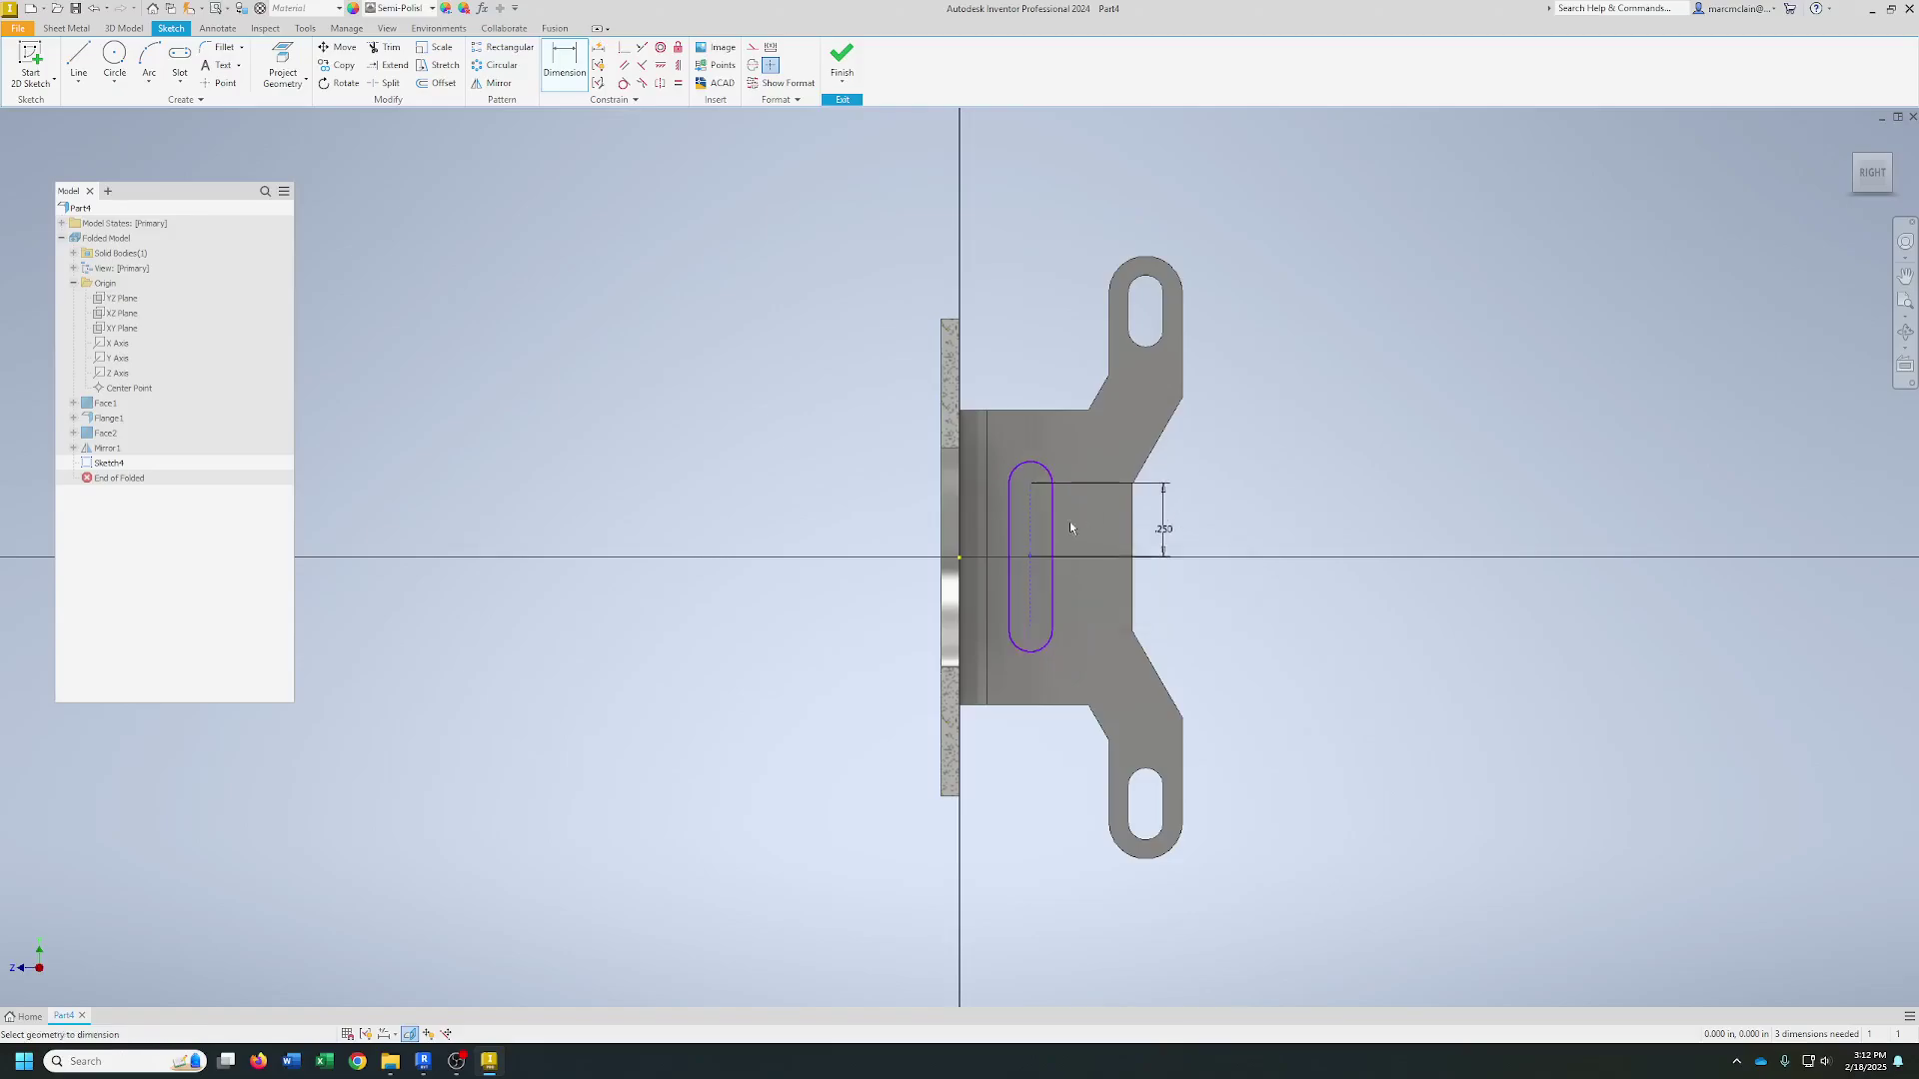
click(1028, 539)
click(1250, 555)
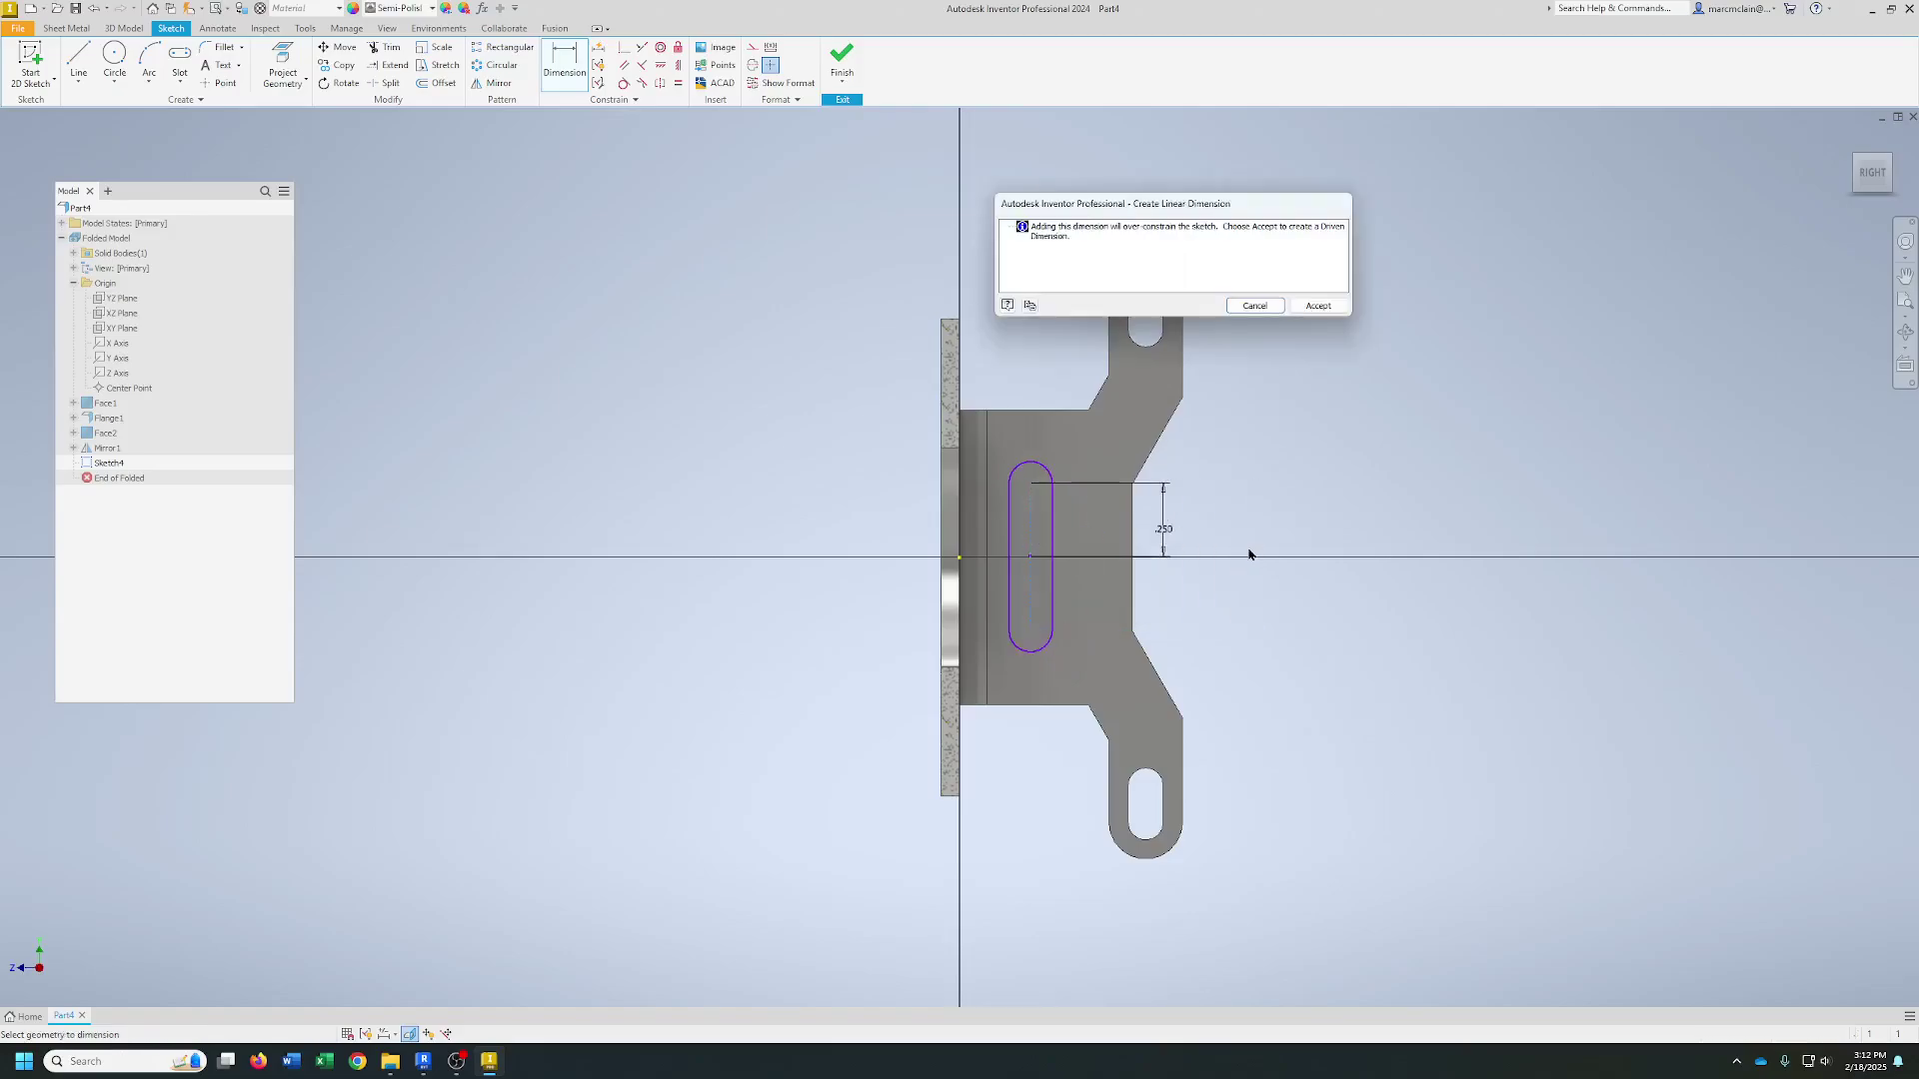
click(1317, 306)
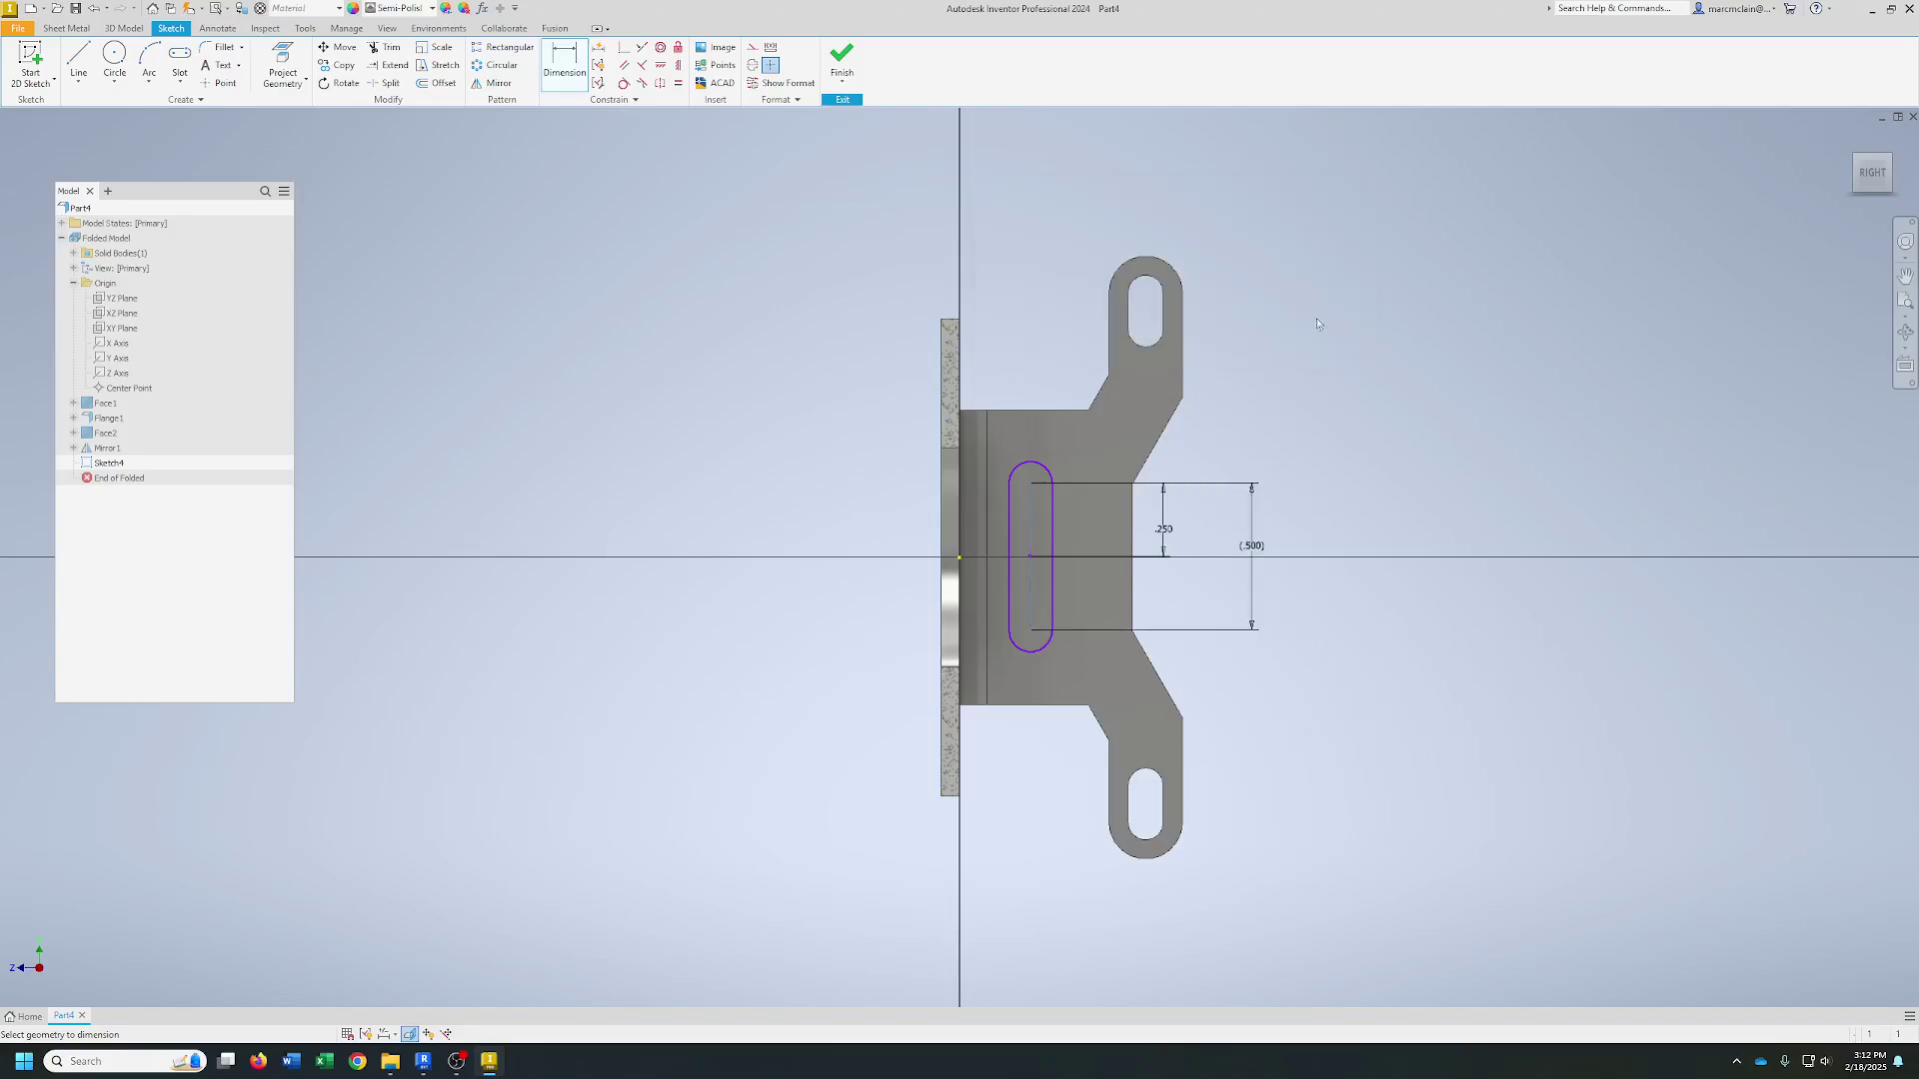
- Set the slot's end radius to 0.060 in and its centreline 0.3 in from the plate's inner edge, and finish the sketch
click(1051, 469)
click(1071, 447)
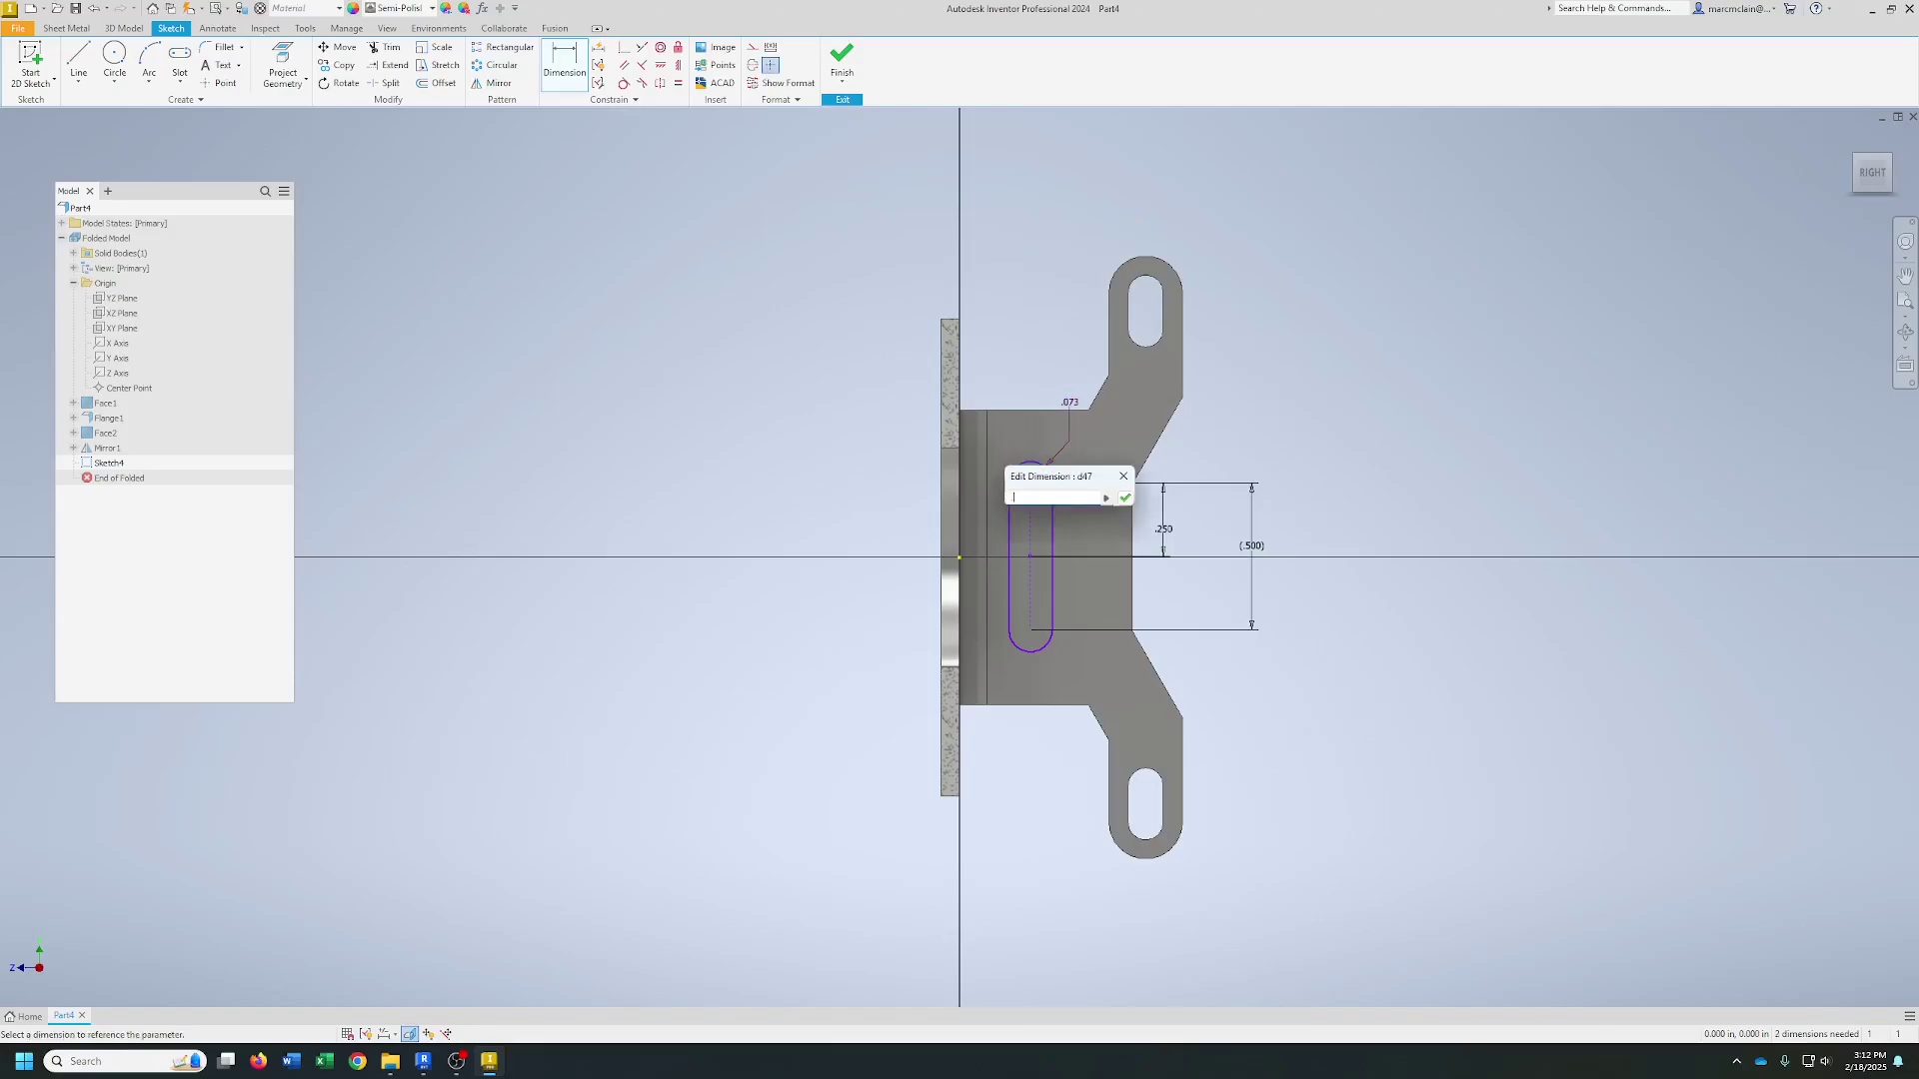
key(Return)
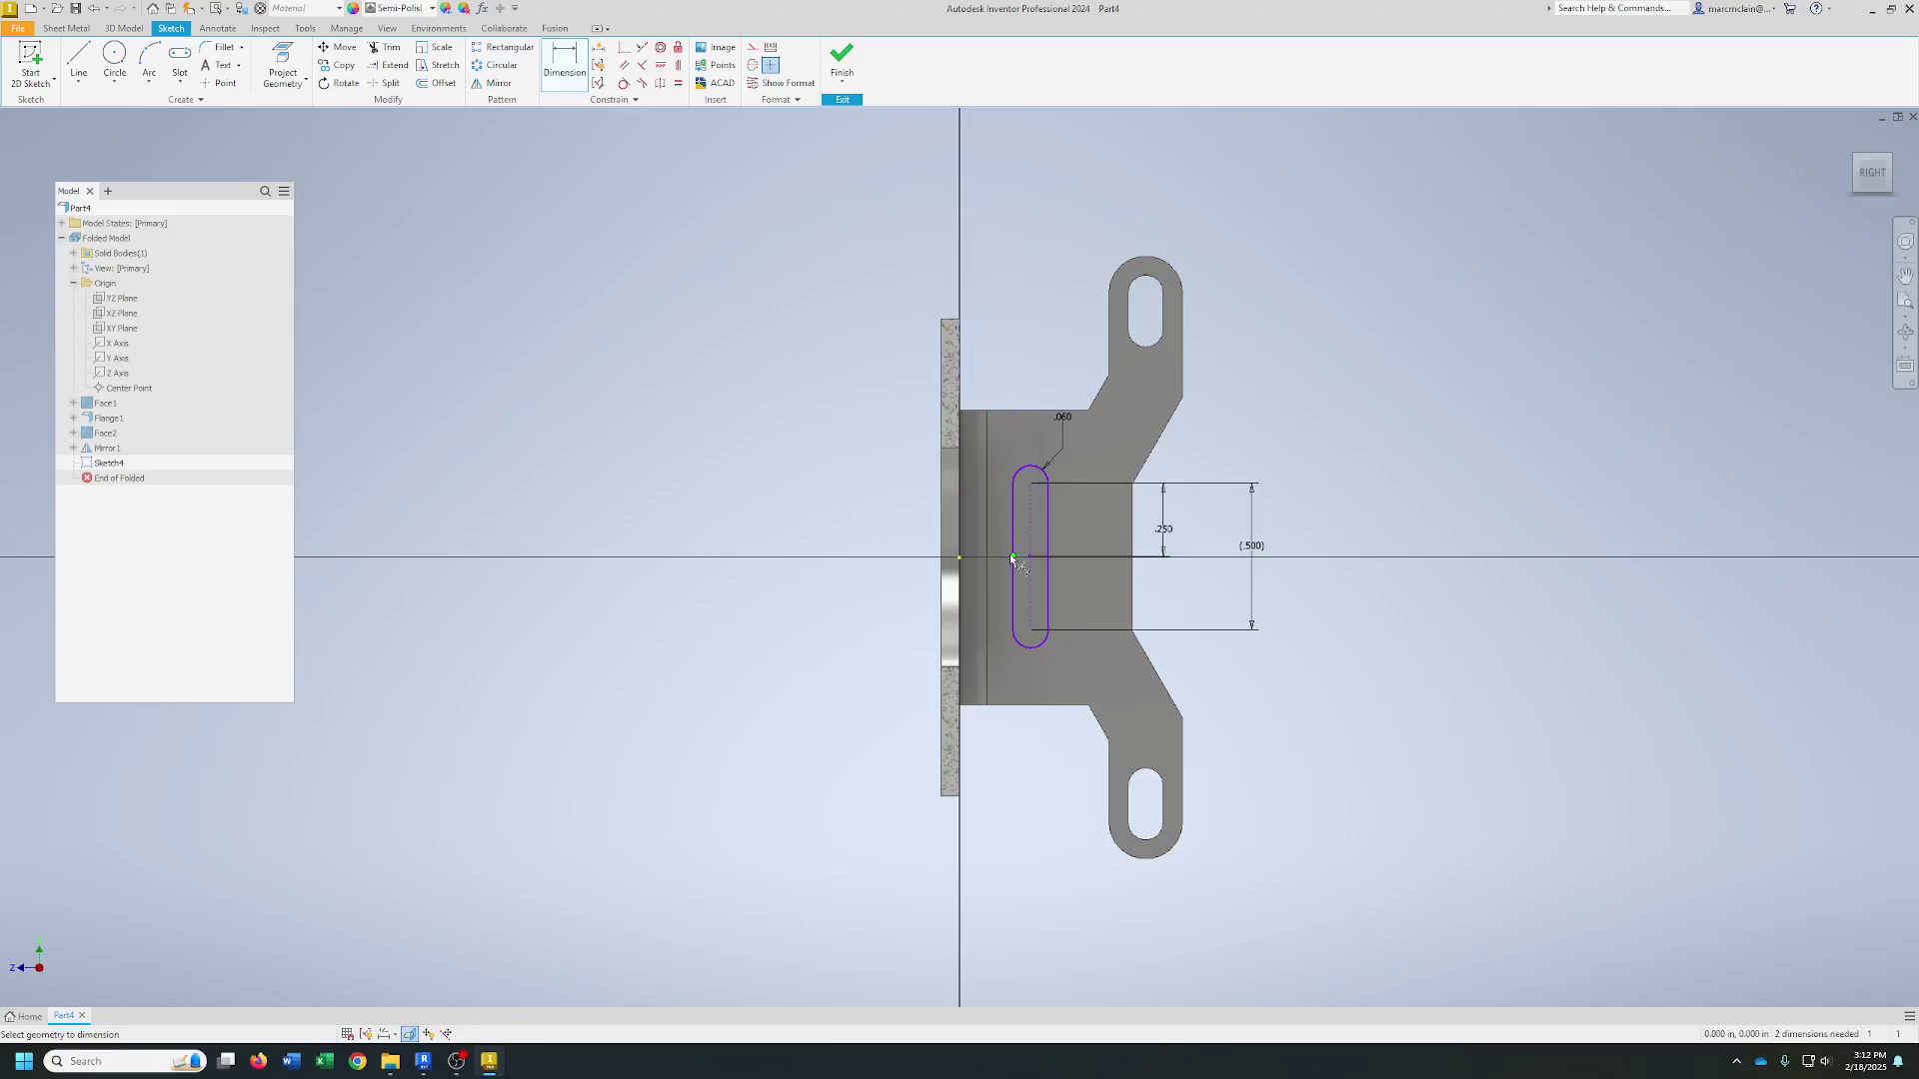
click(1030, 523)
click(998, 287)
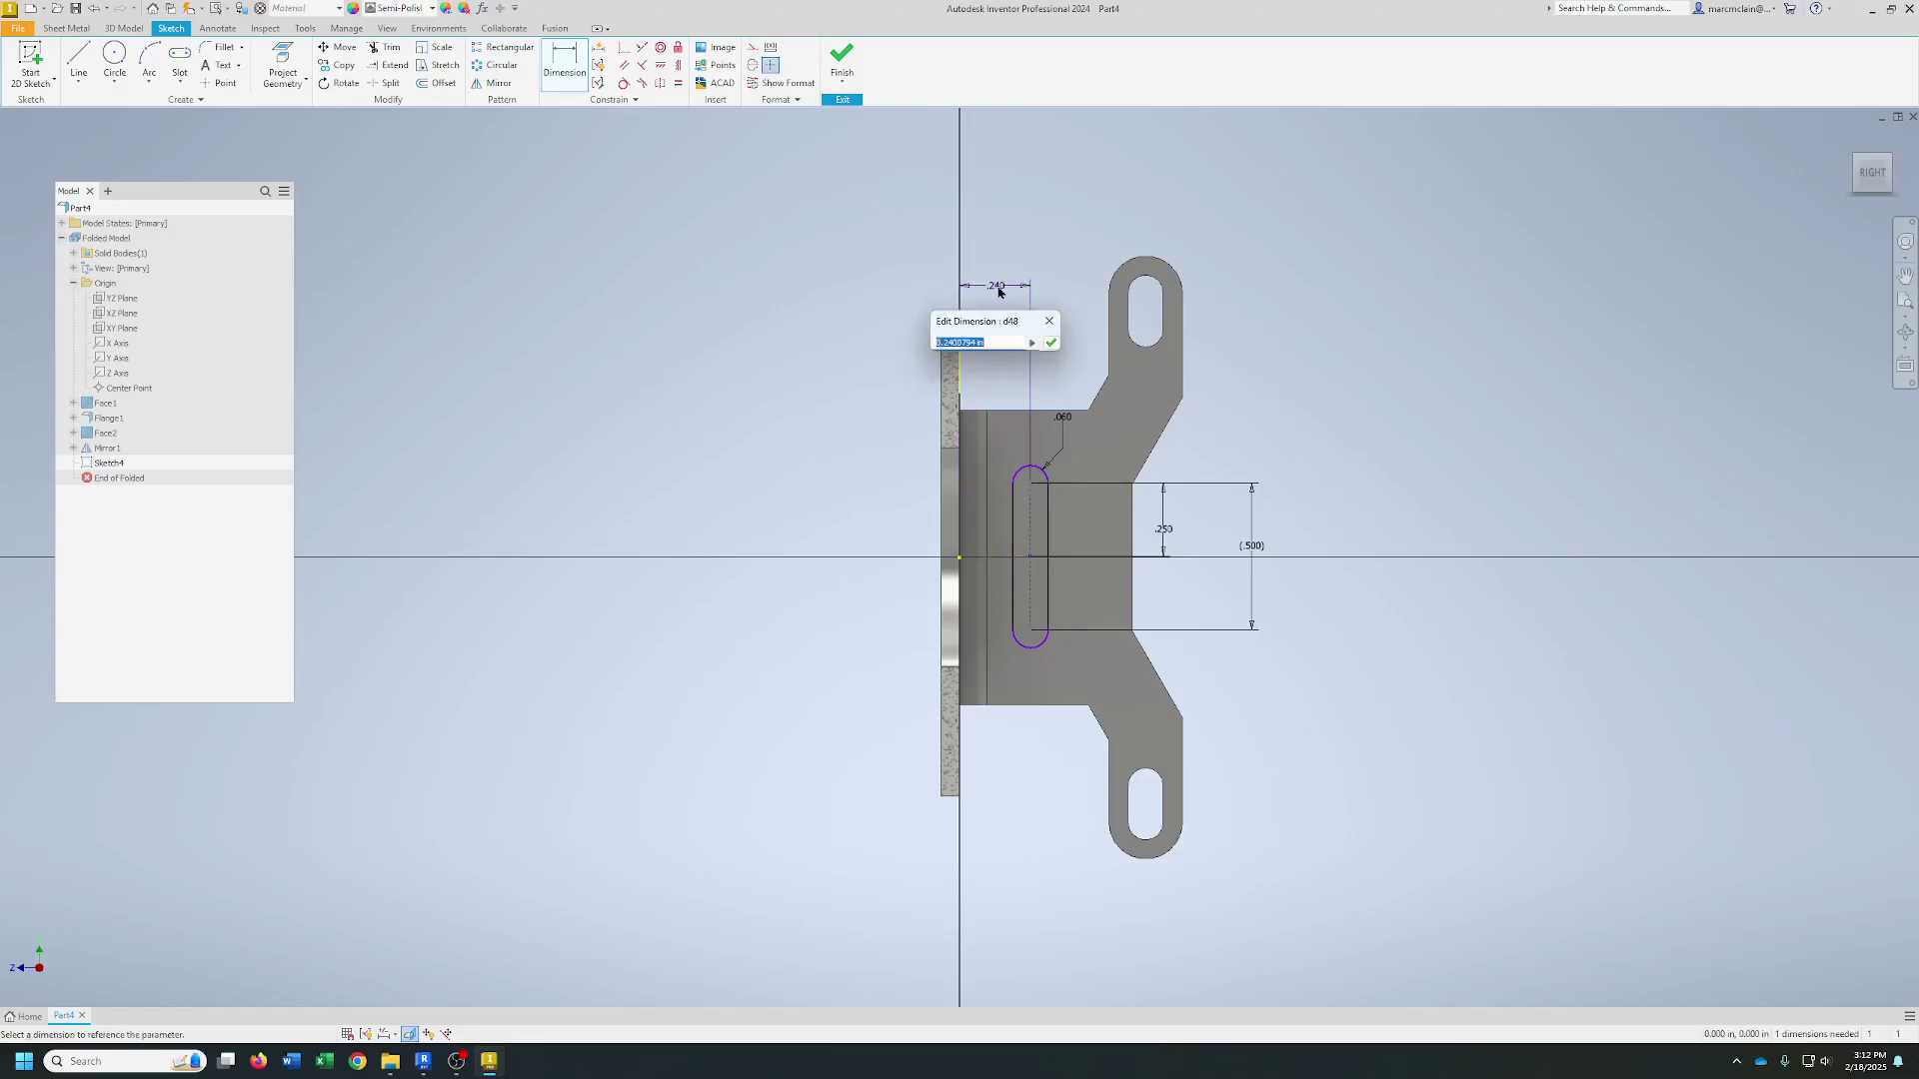
text(.3)
key(Return)
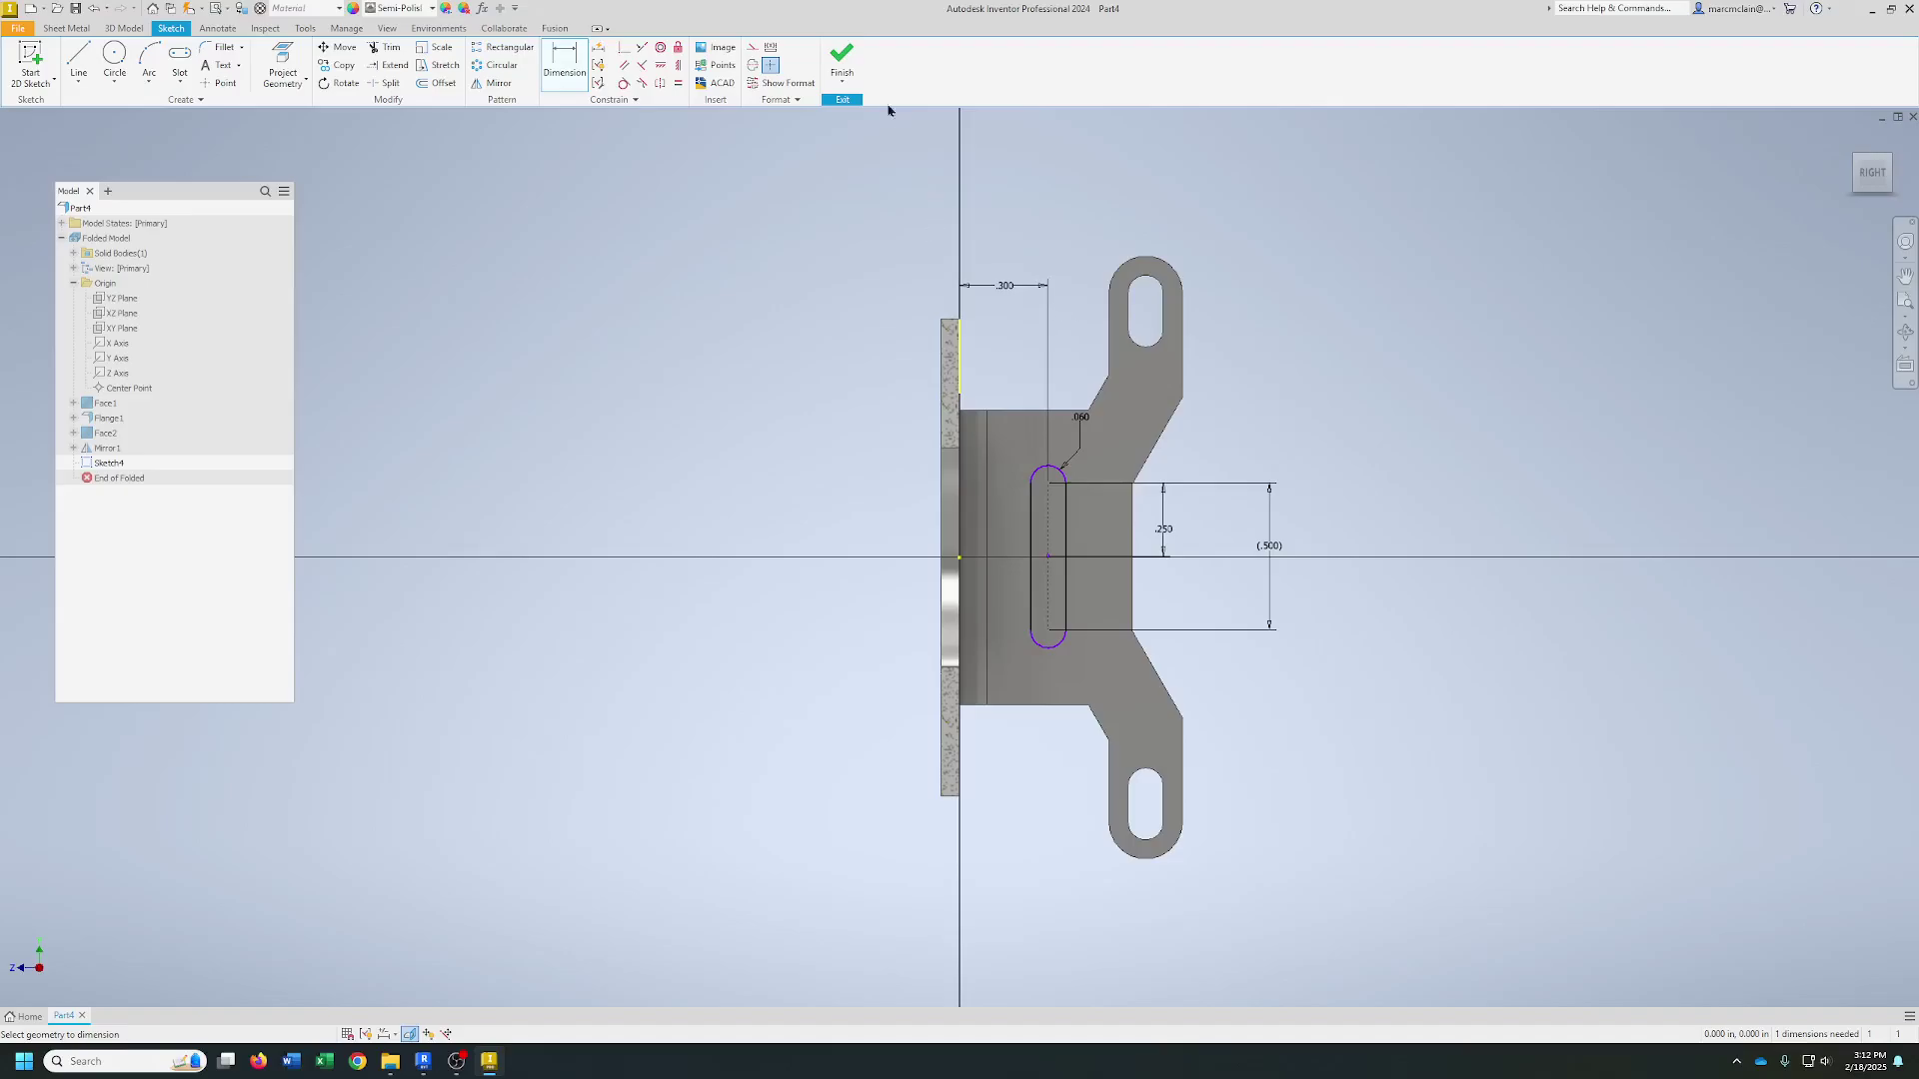
click(841, 62)
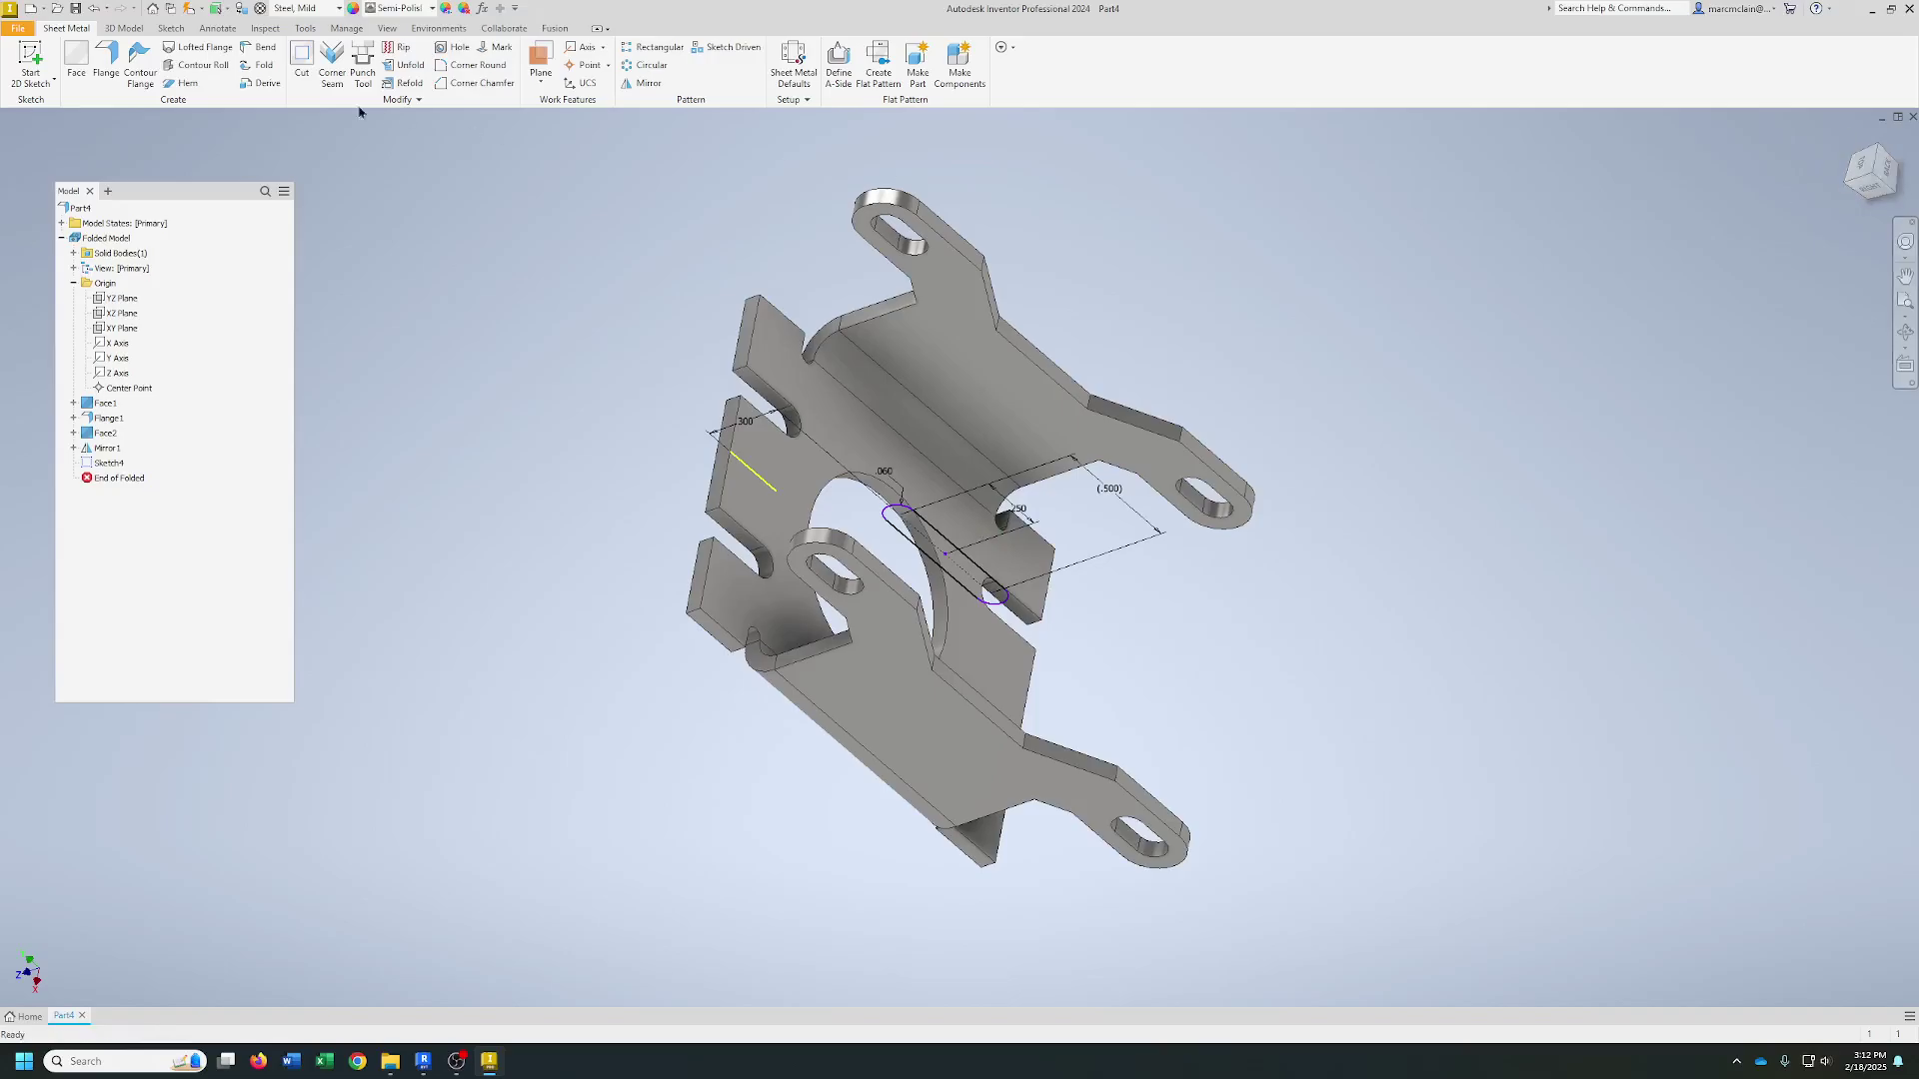
- Cut the slot profile through both side flanges, using the All extent in both directions
click(301, 62)
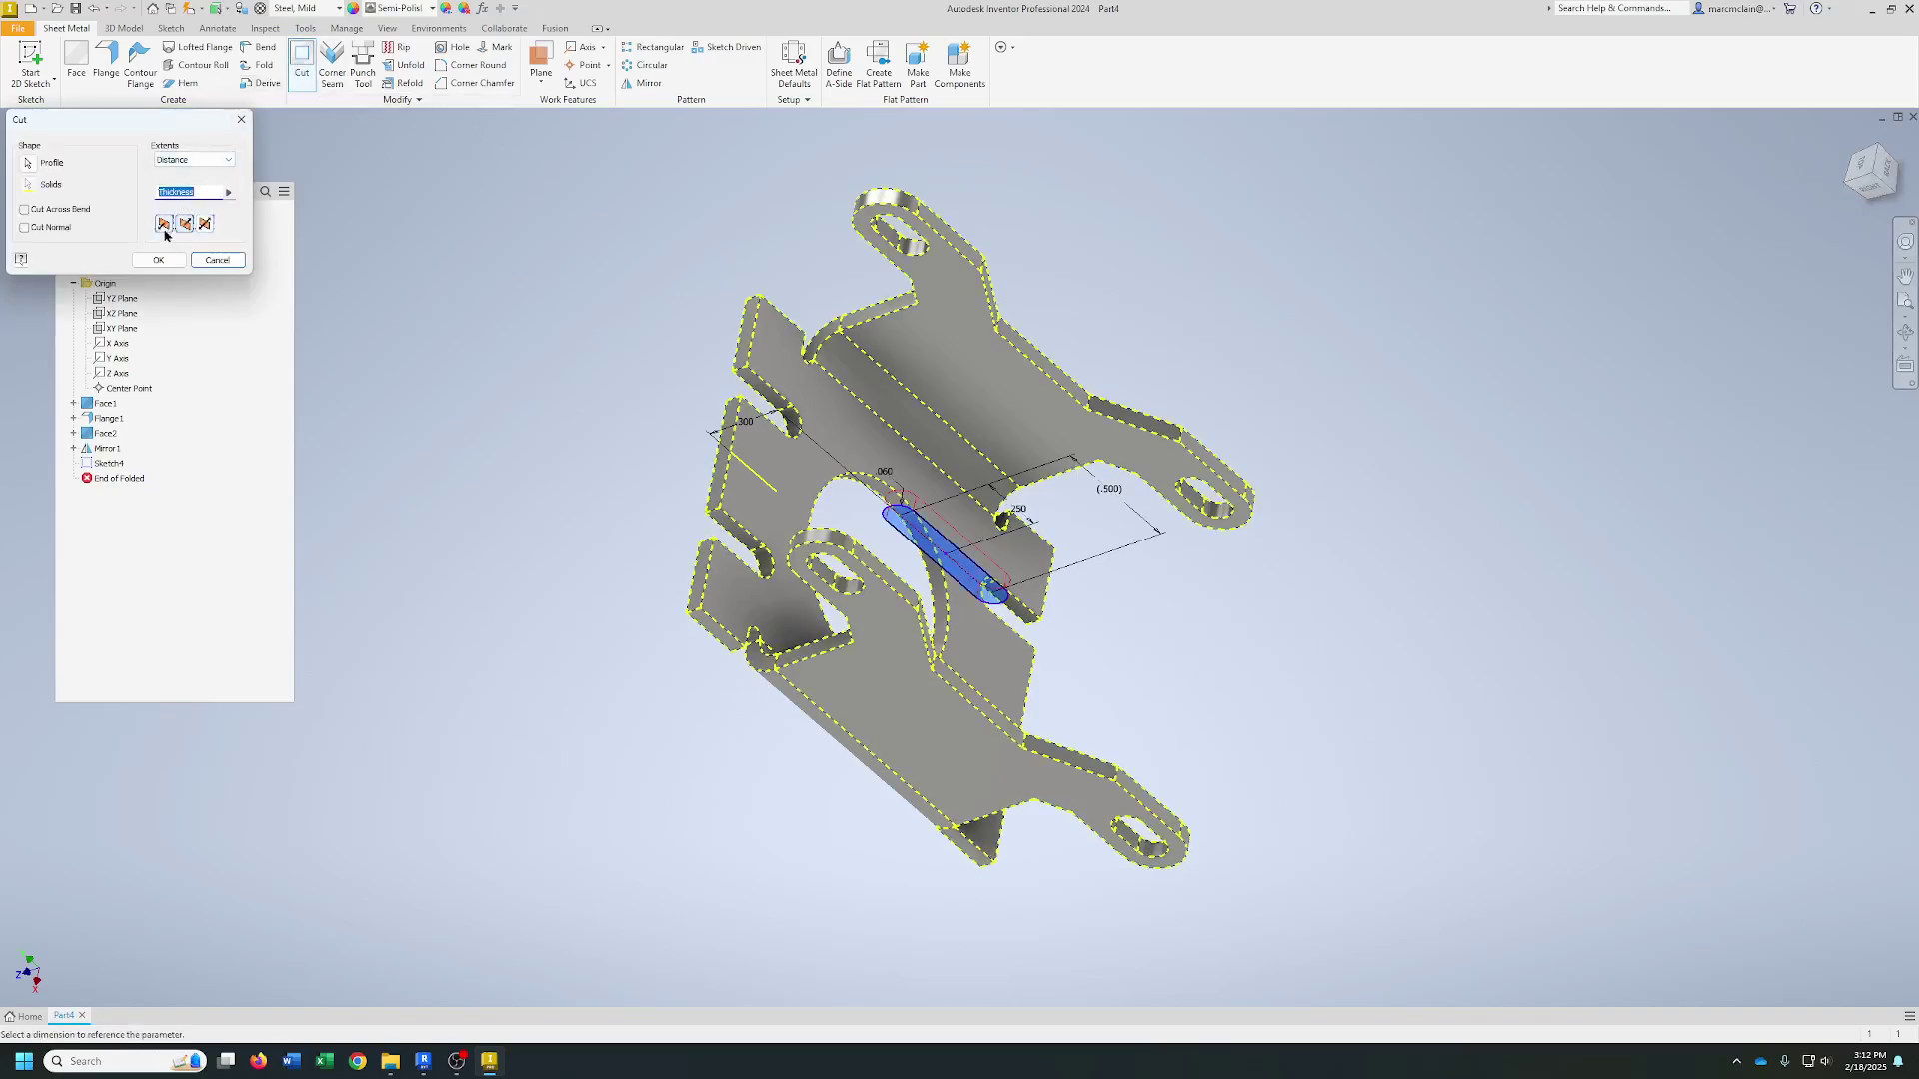
click(195, 160)
click(172, 215)
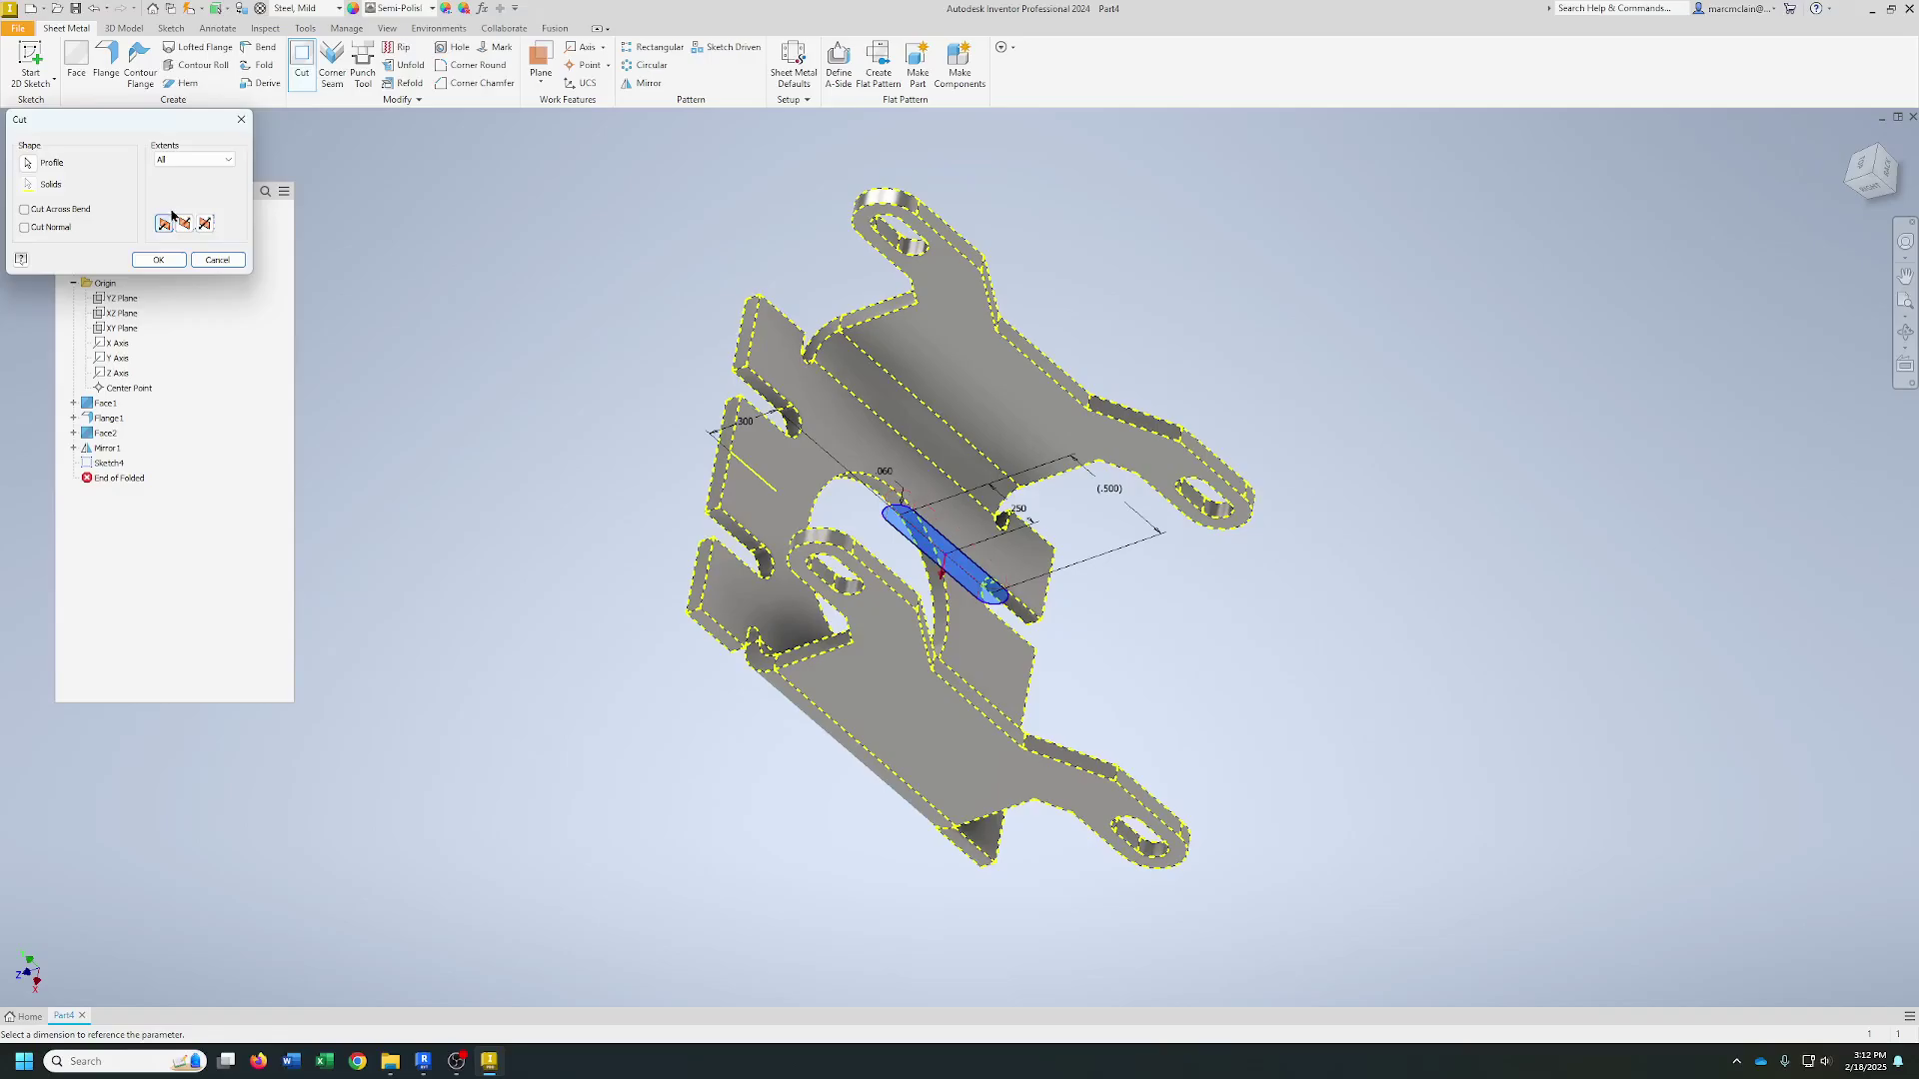
click(206, 223)
click(158, 260)
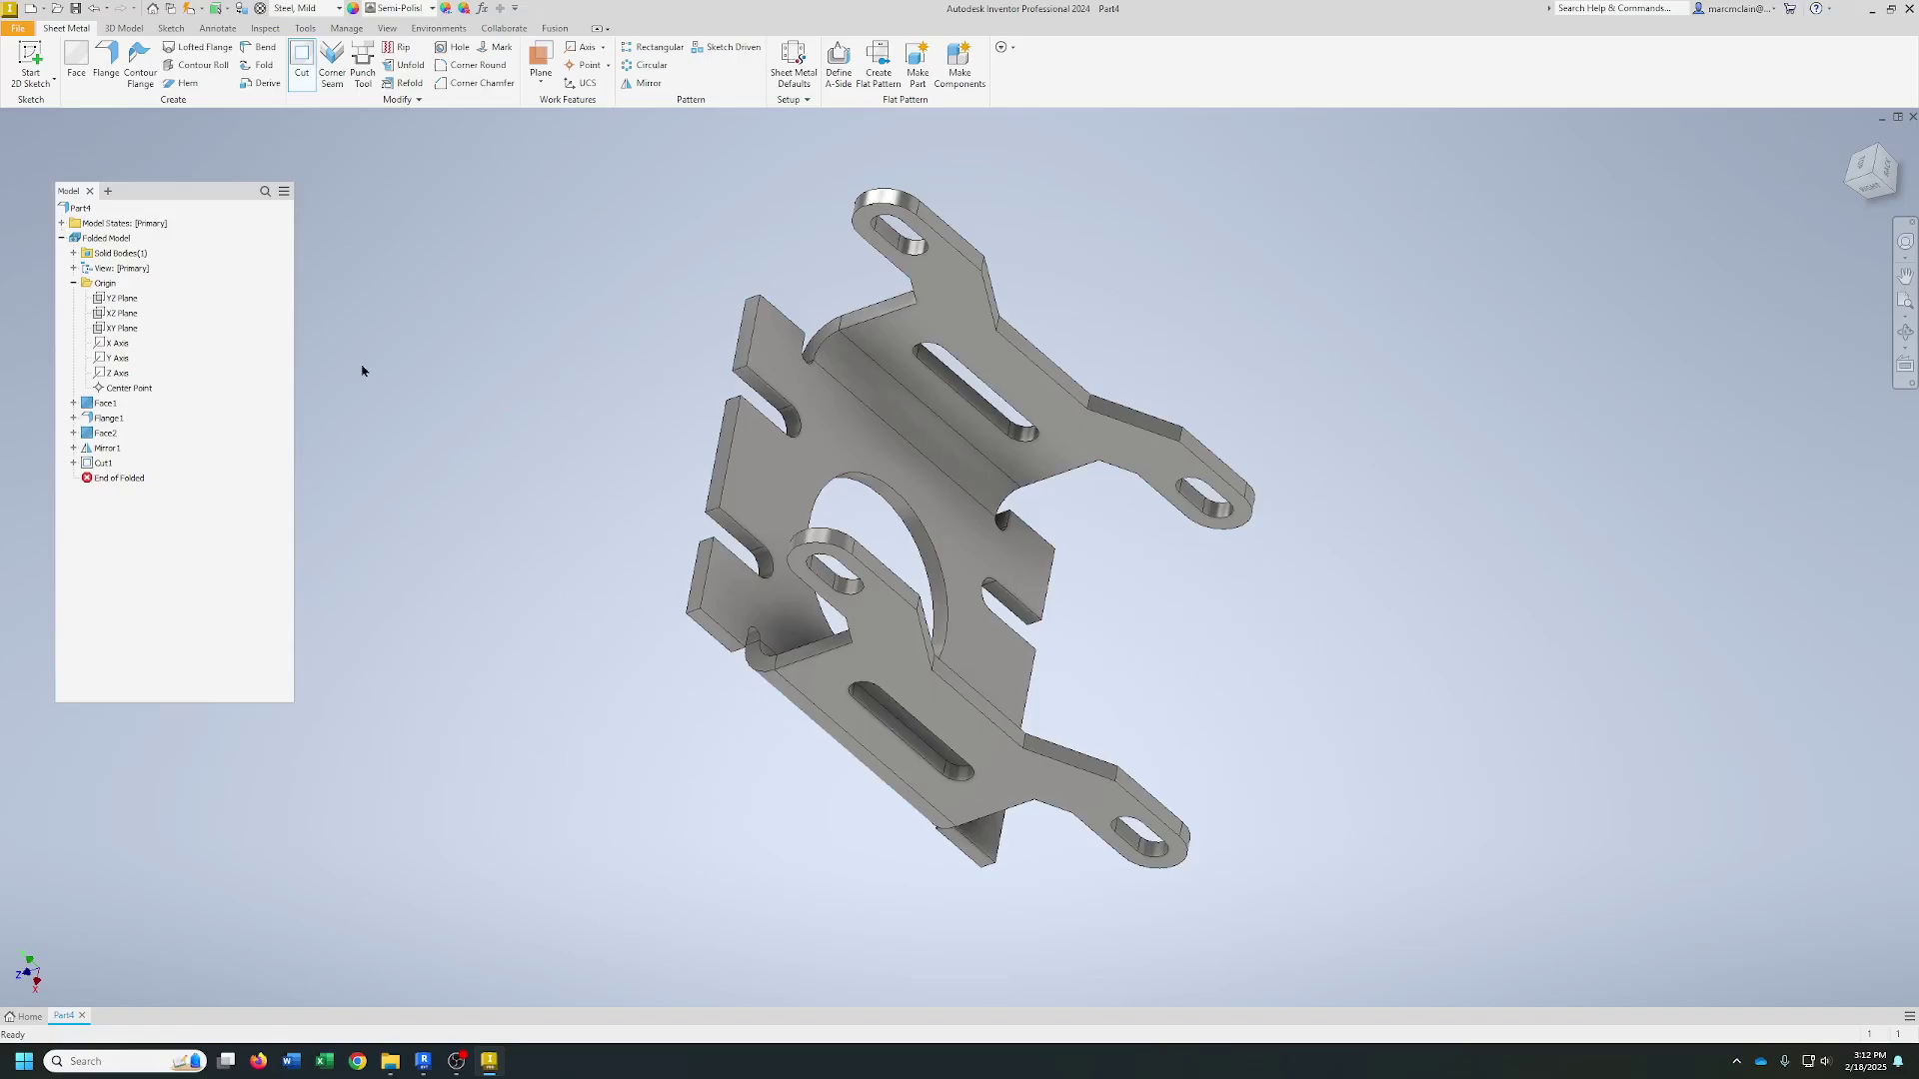
- Start a sketch on the side flange's outer face and draw a horizontal line across the upper arm, about 0.62 in above the origin
click(1853, 172)
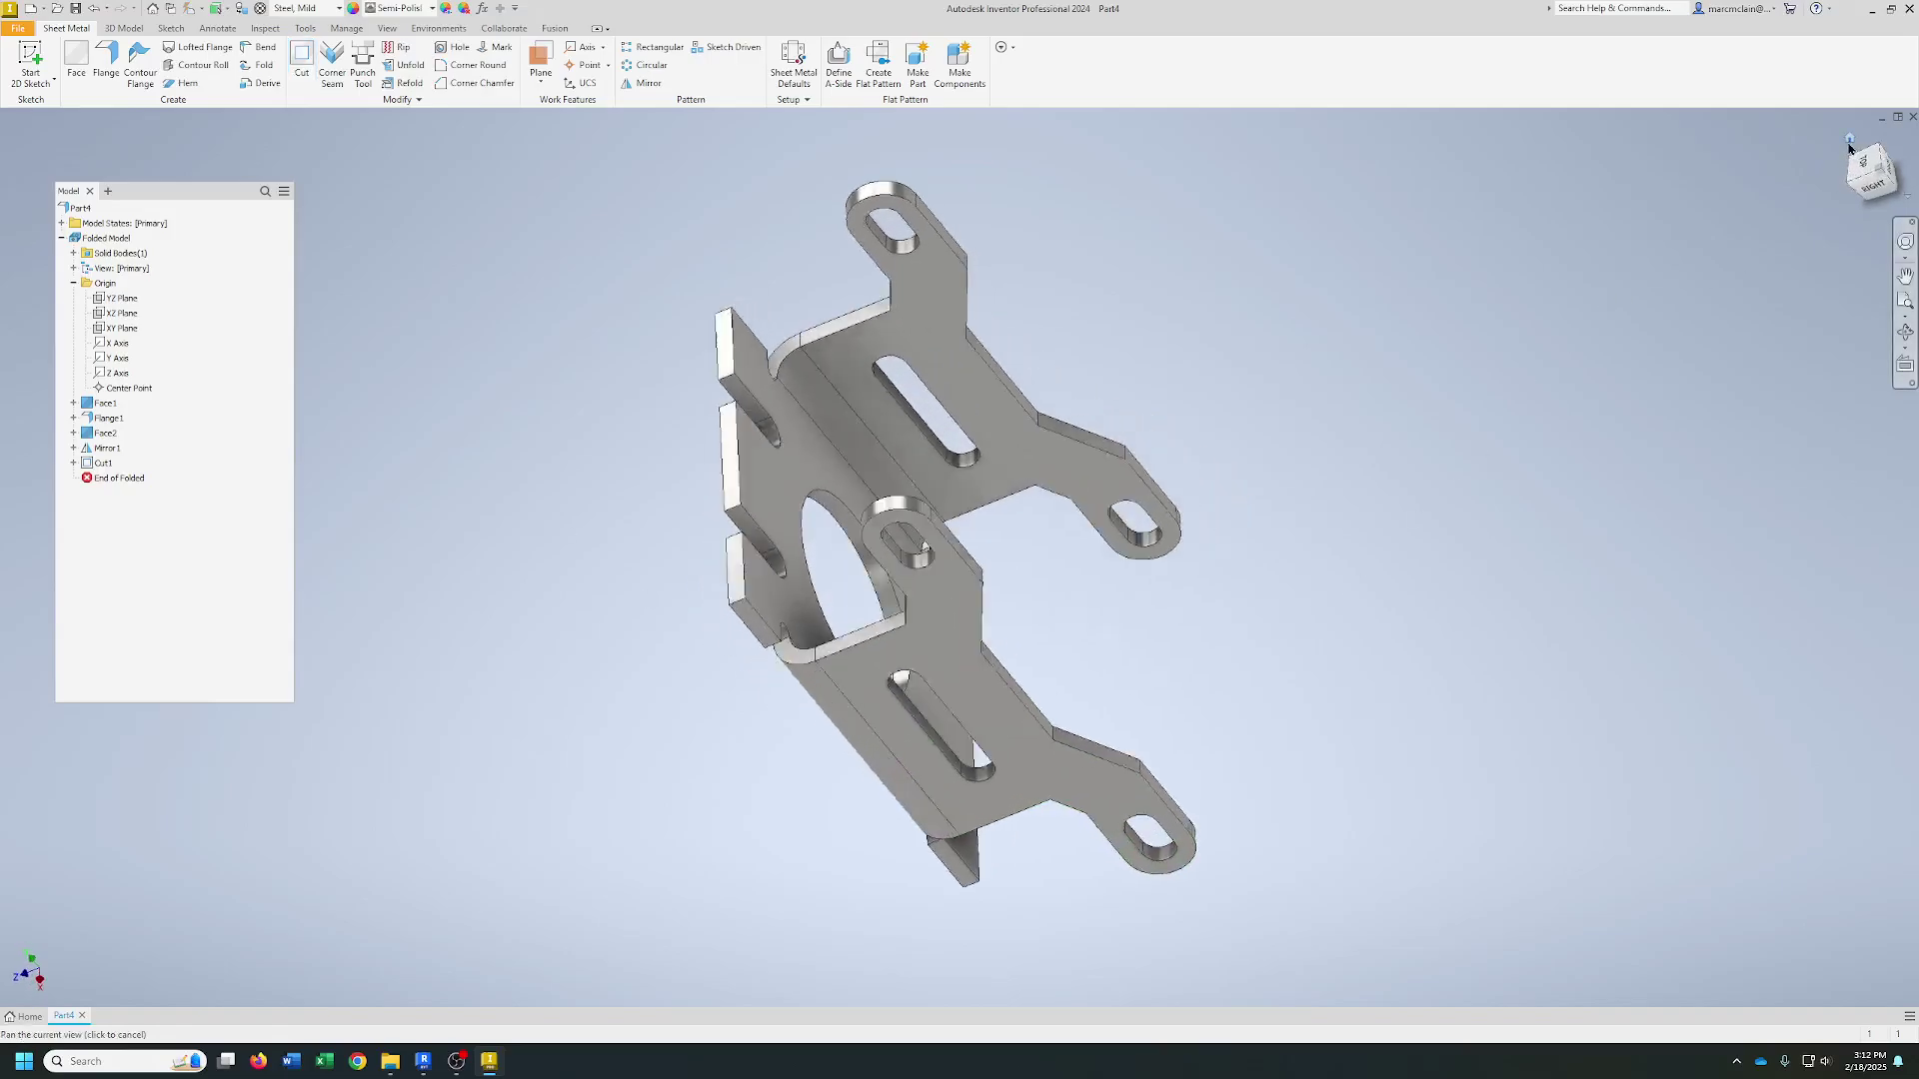
click(1885, 177)
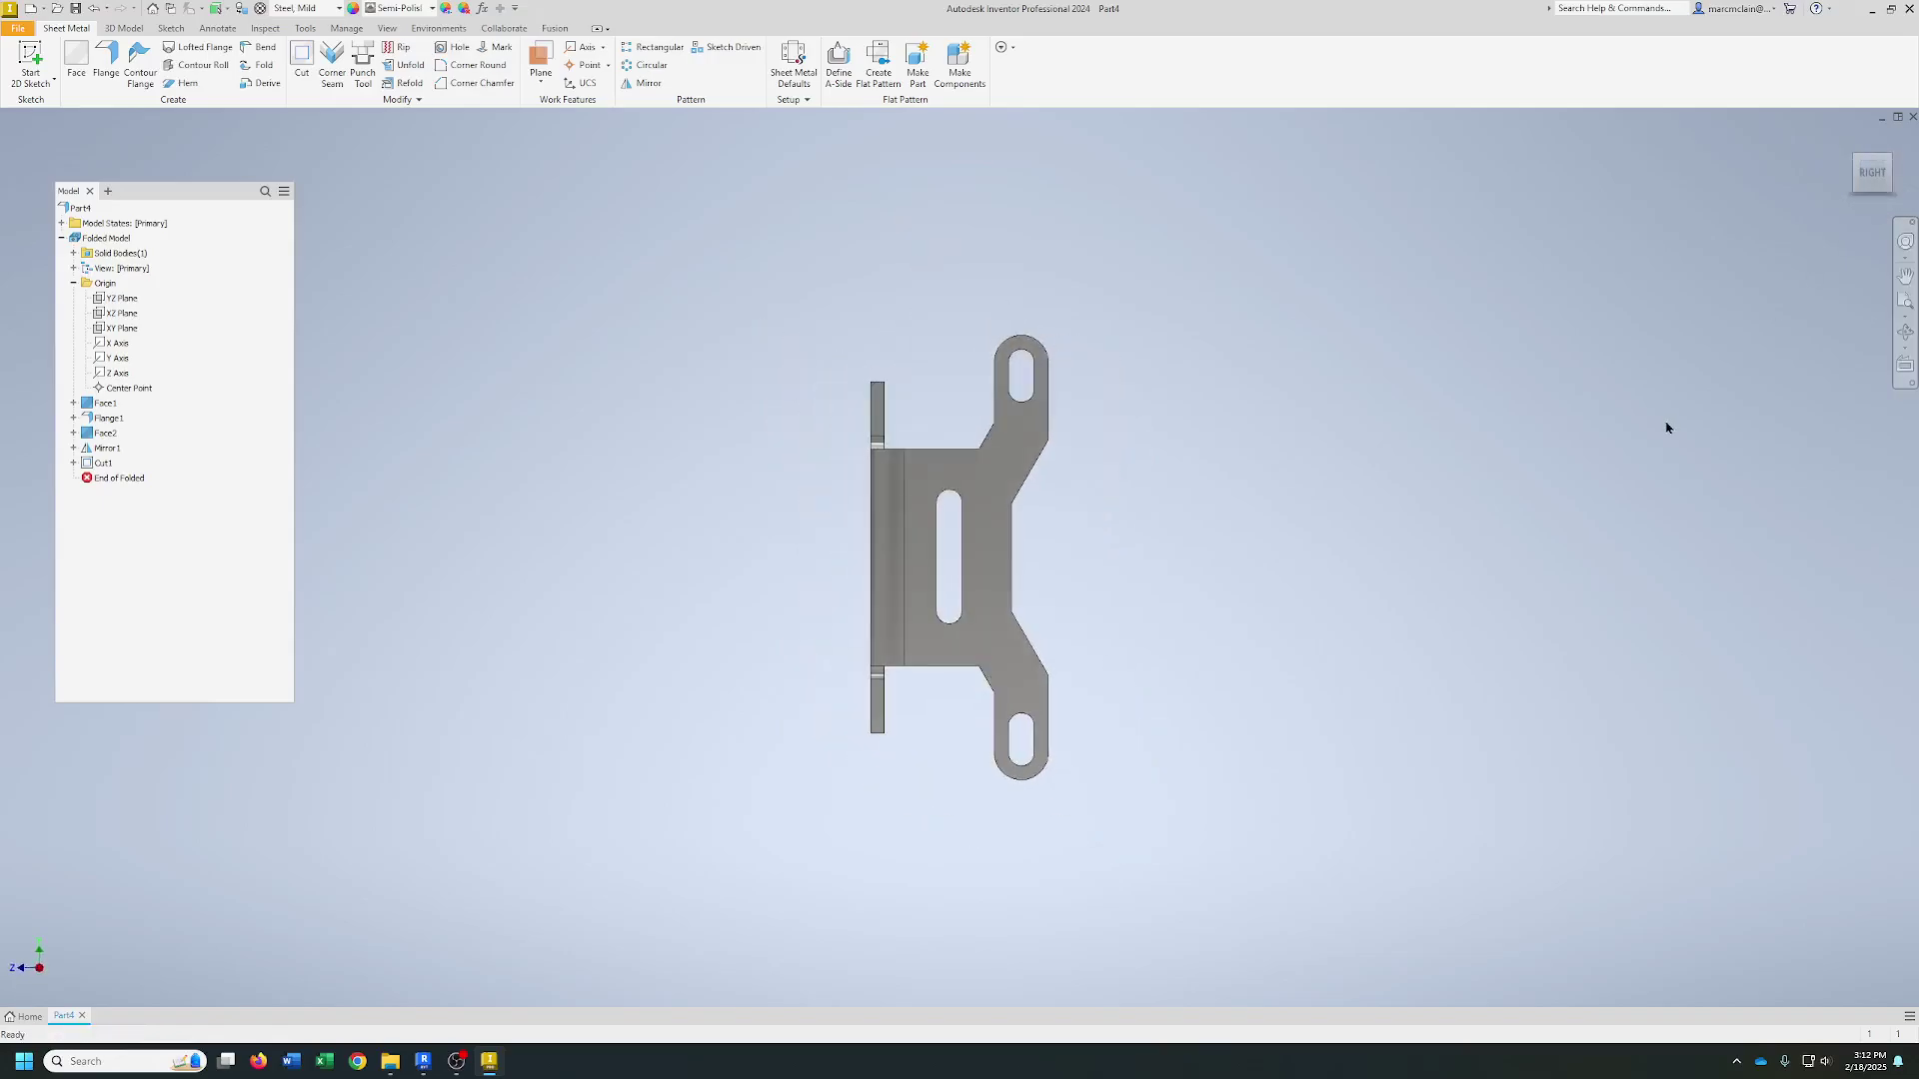
click(989, 478)
click(1099, 468)
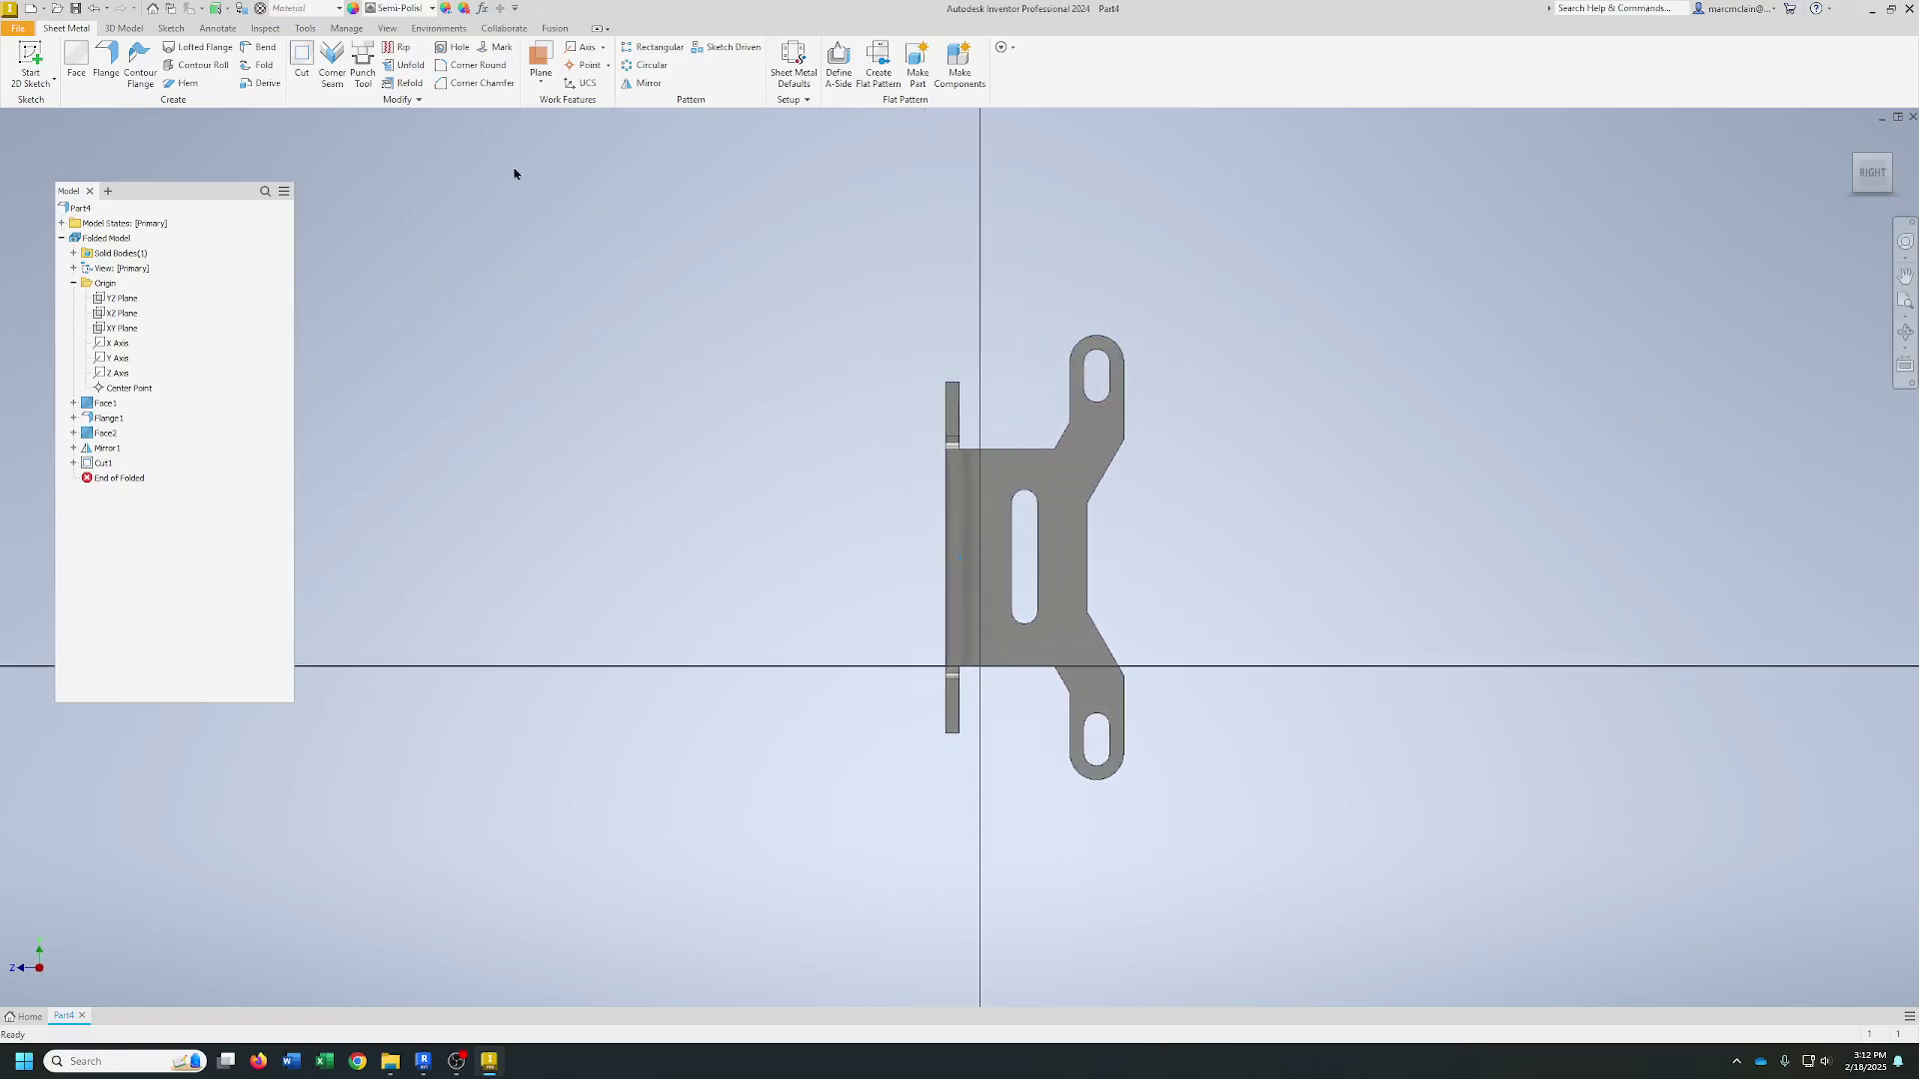
click(78, 60)
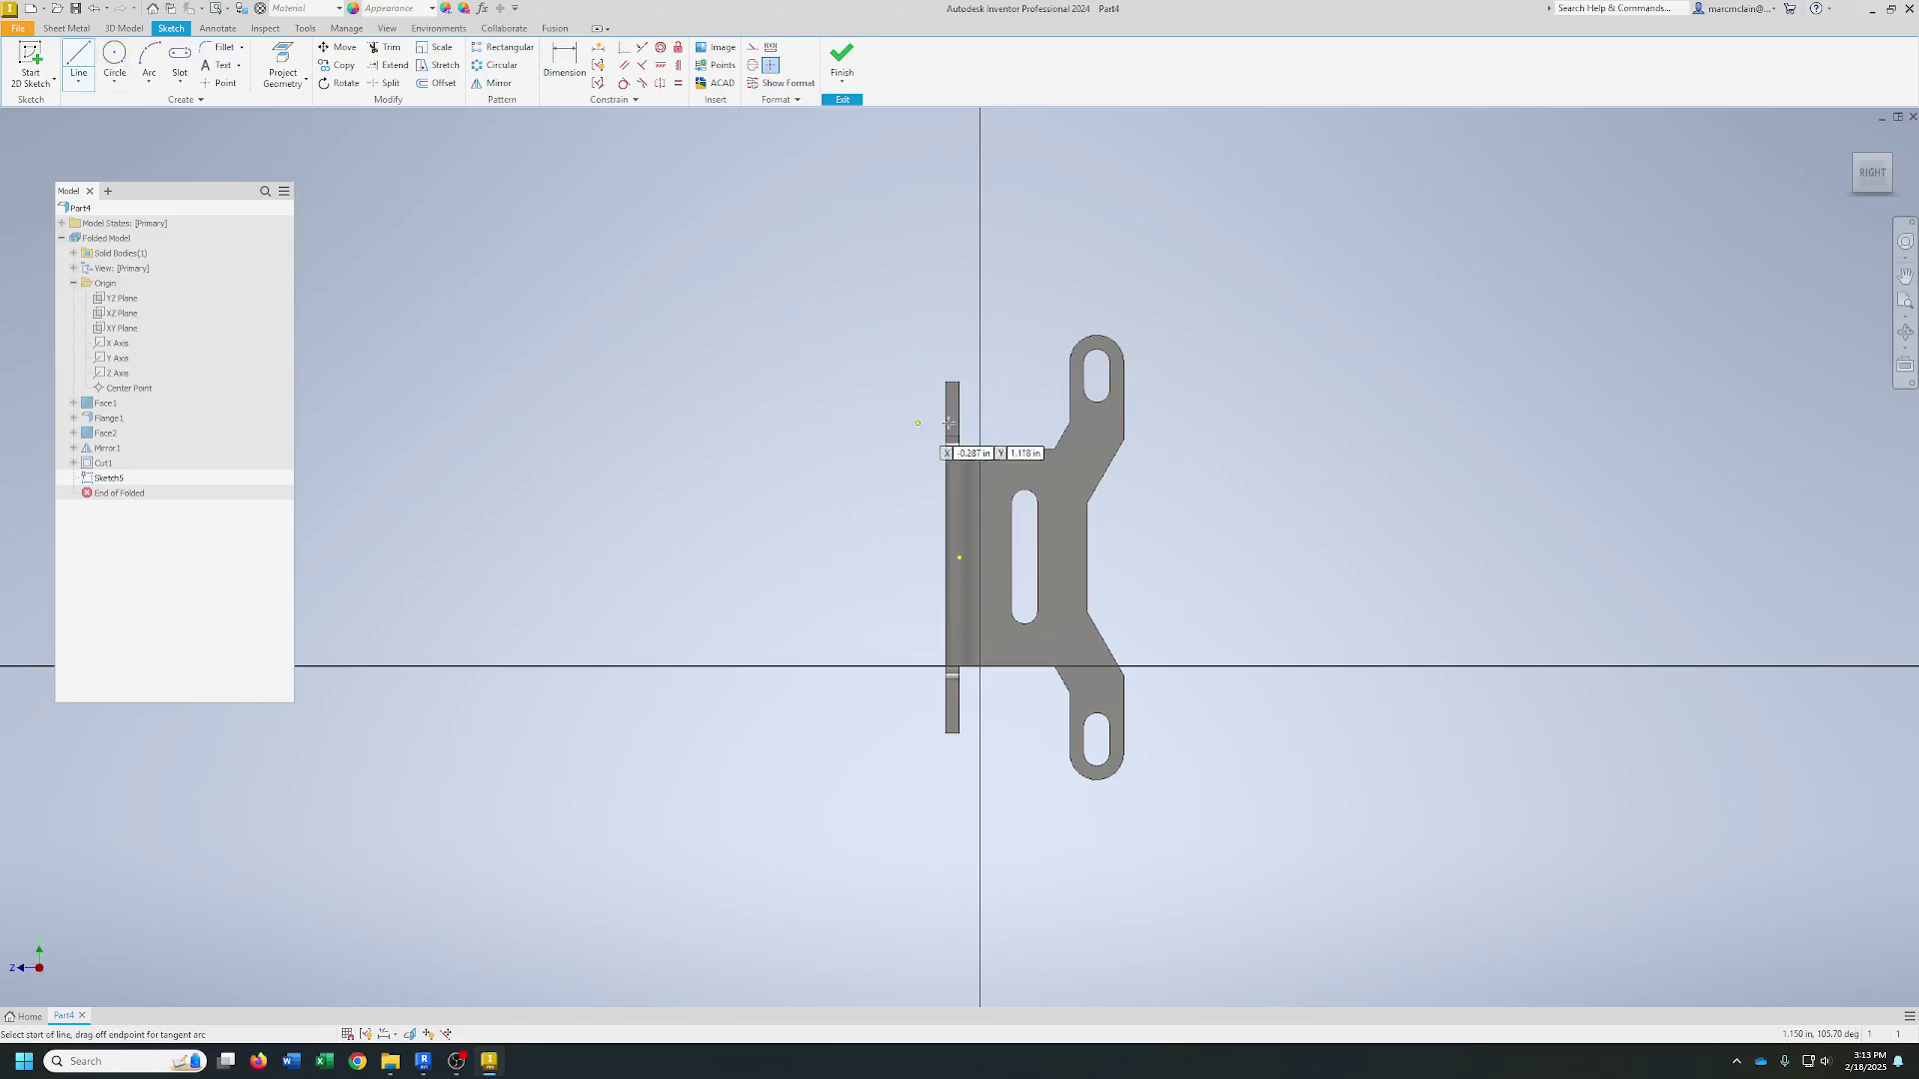
click(917, 423)
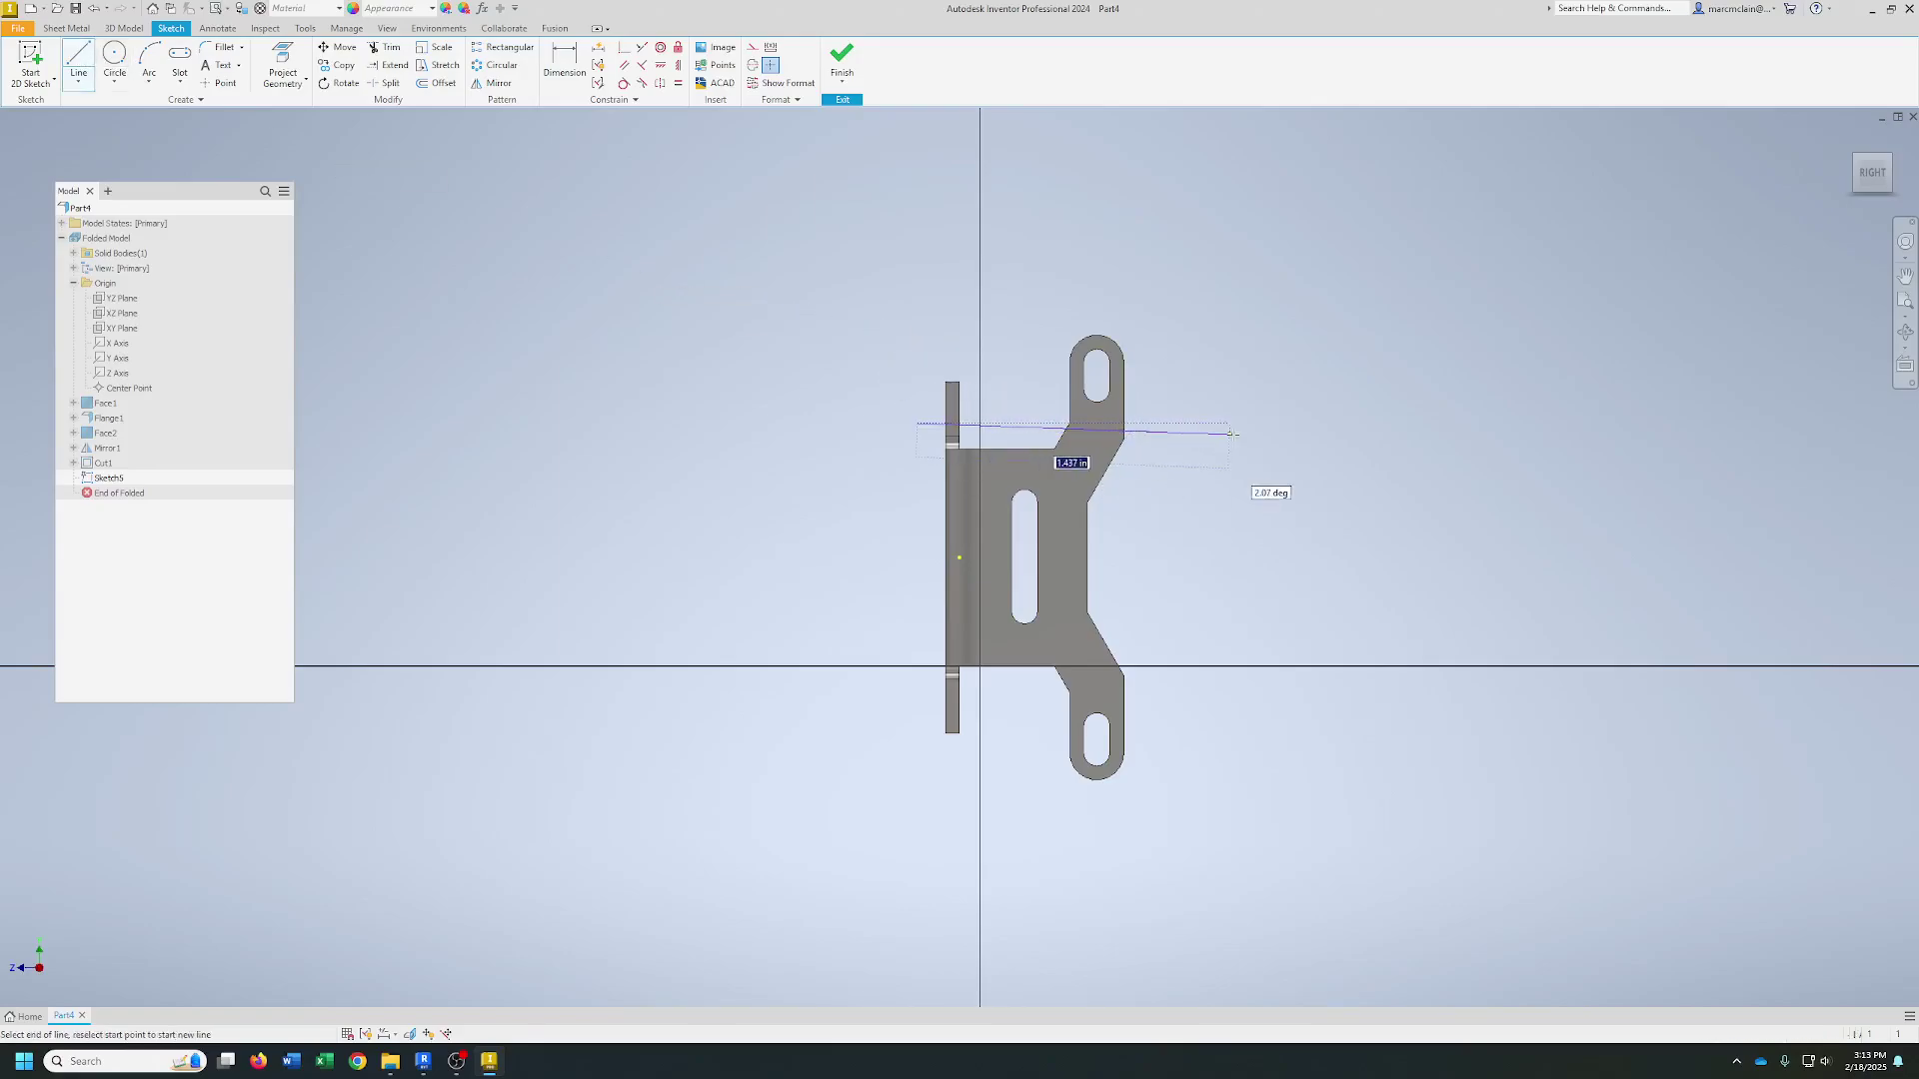
click(1288, 423)
right_click(1294, 426)
key(Escape)
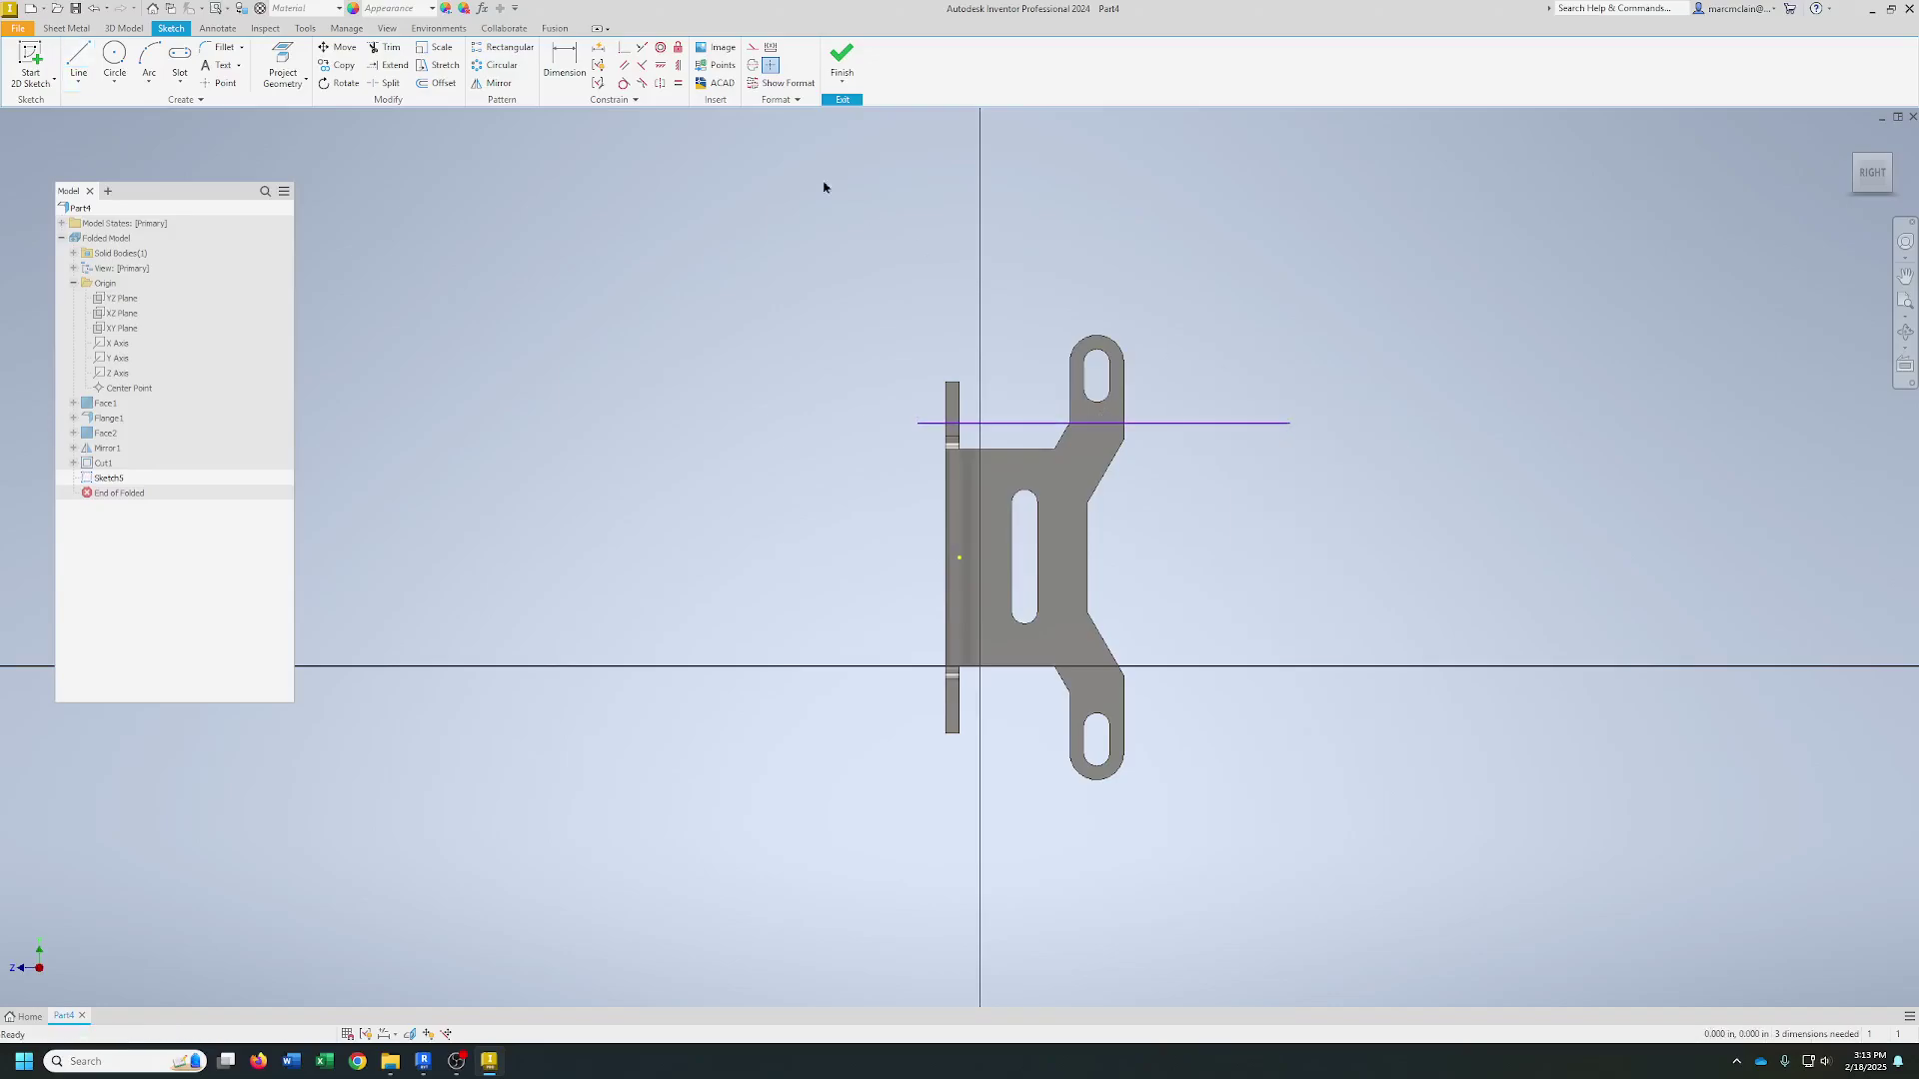
- Set the distance between the origin point and the horizontal line to 0.6 in
click(565, 65)
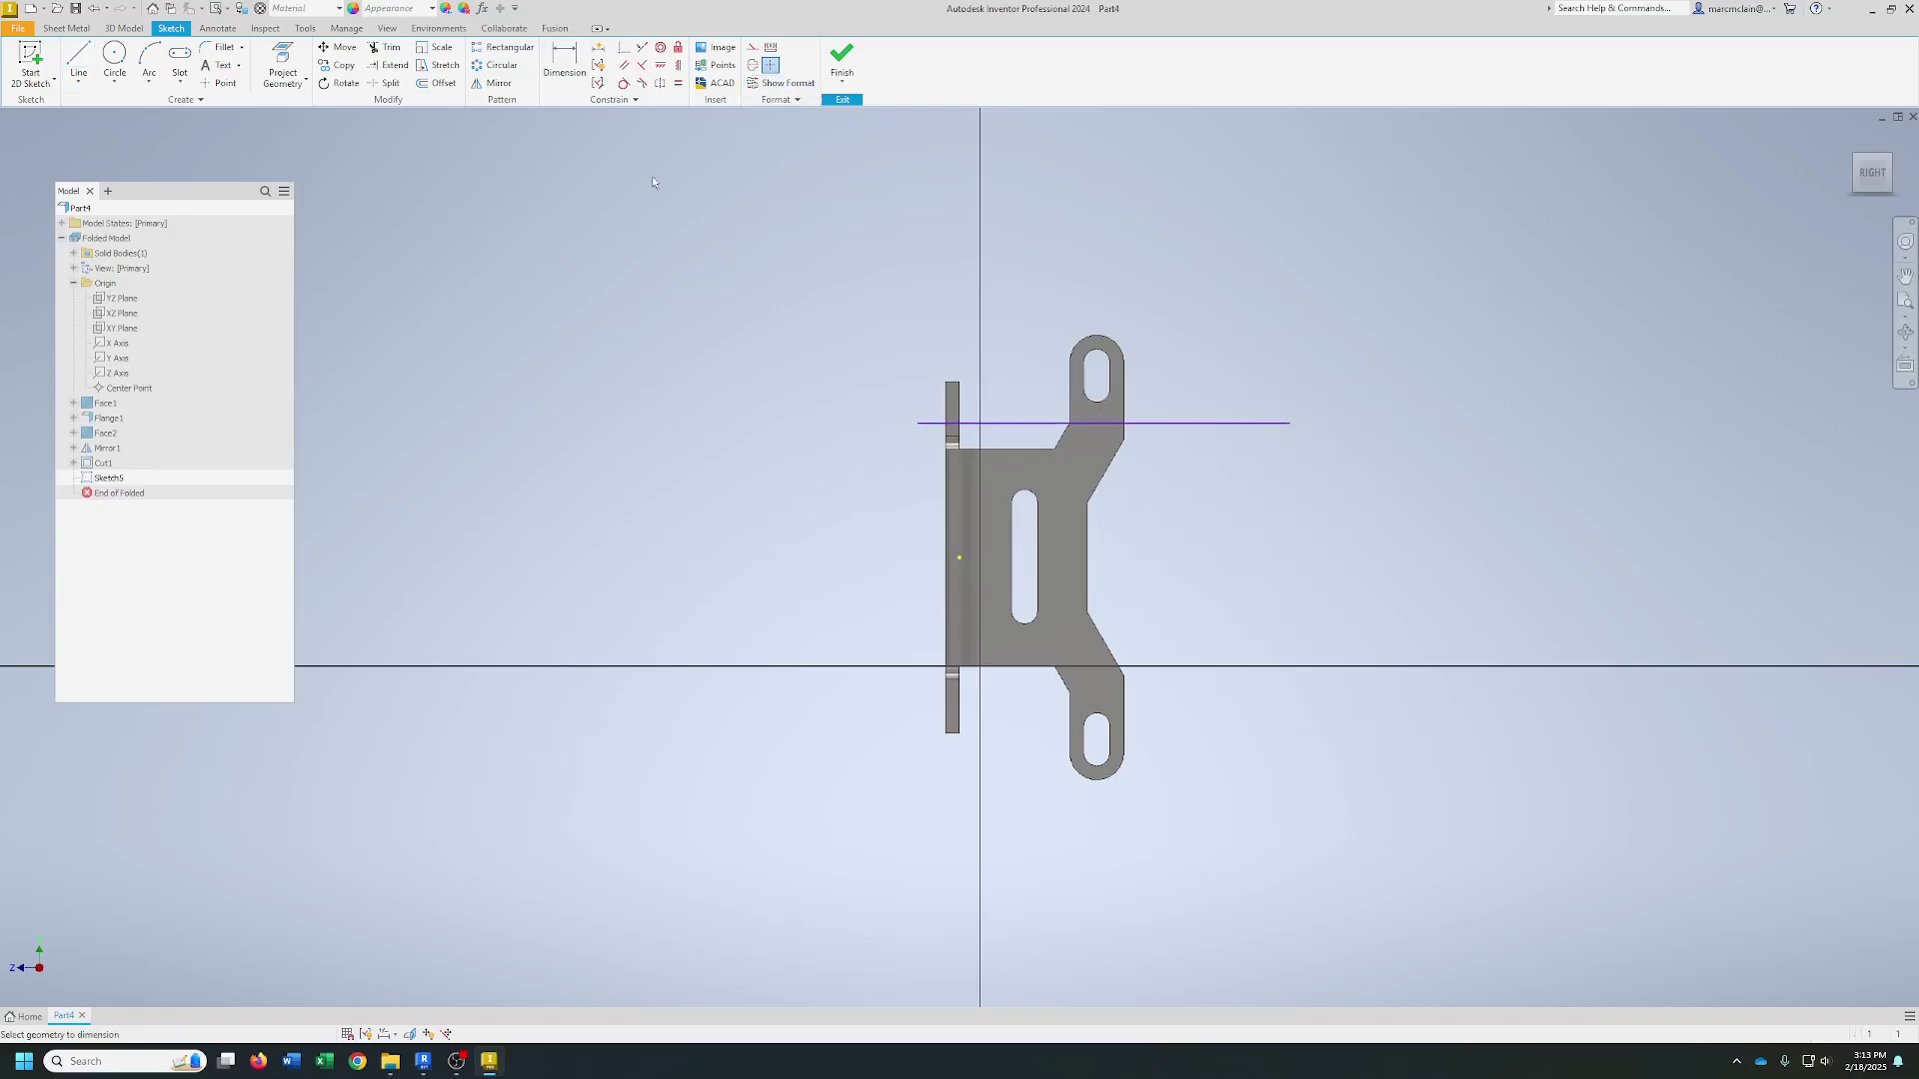
click(959, 558)
click(1174, 424)
click(1182, 516)
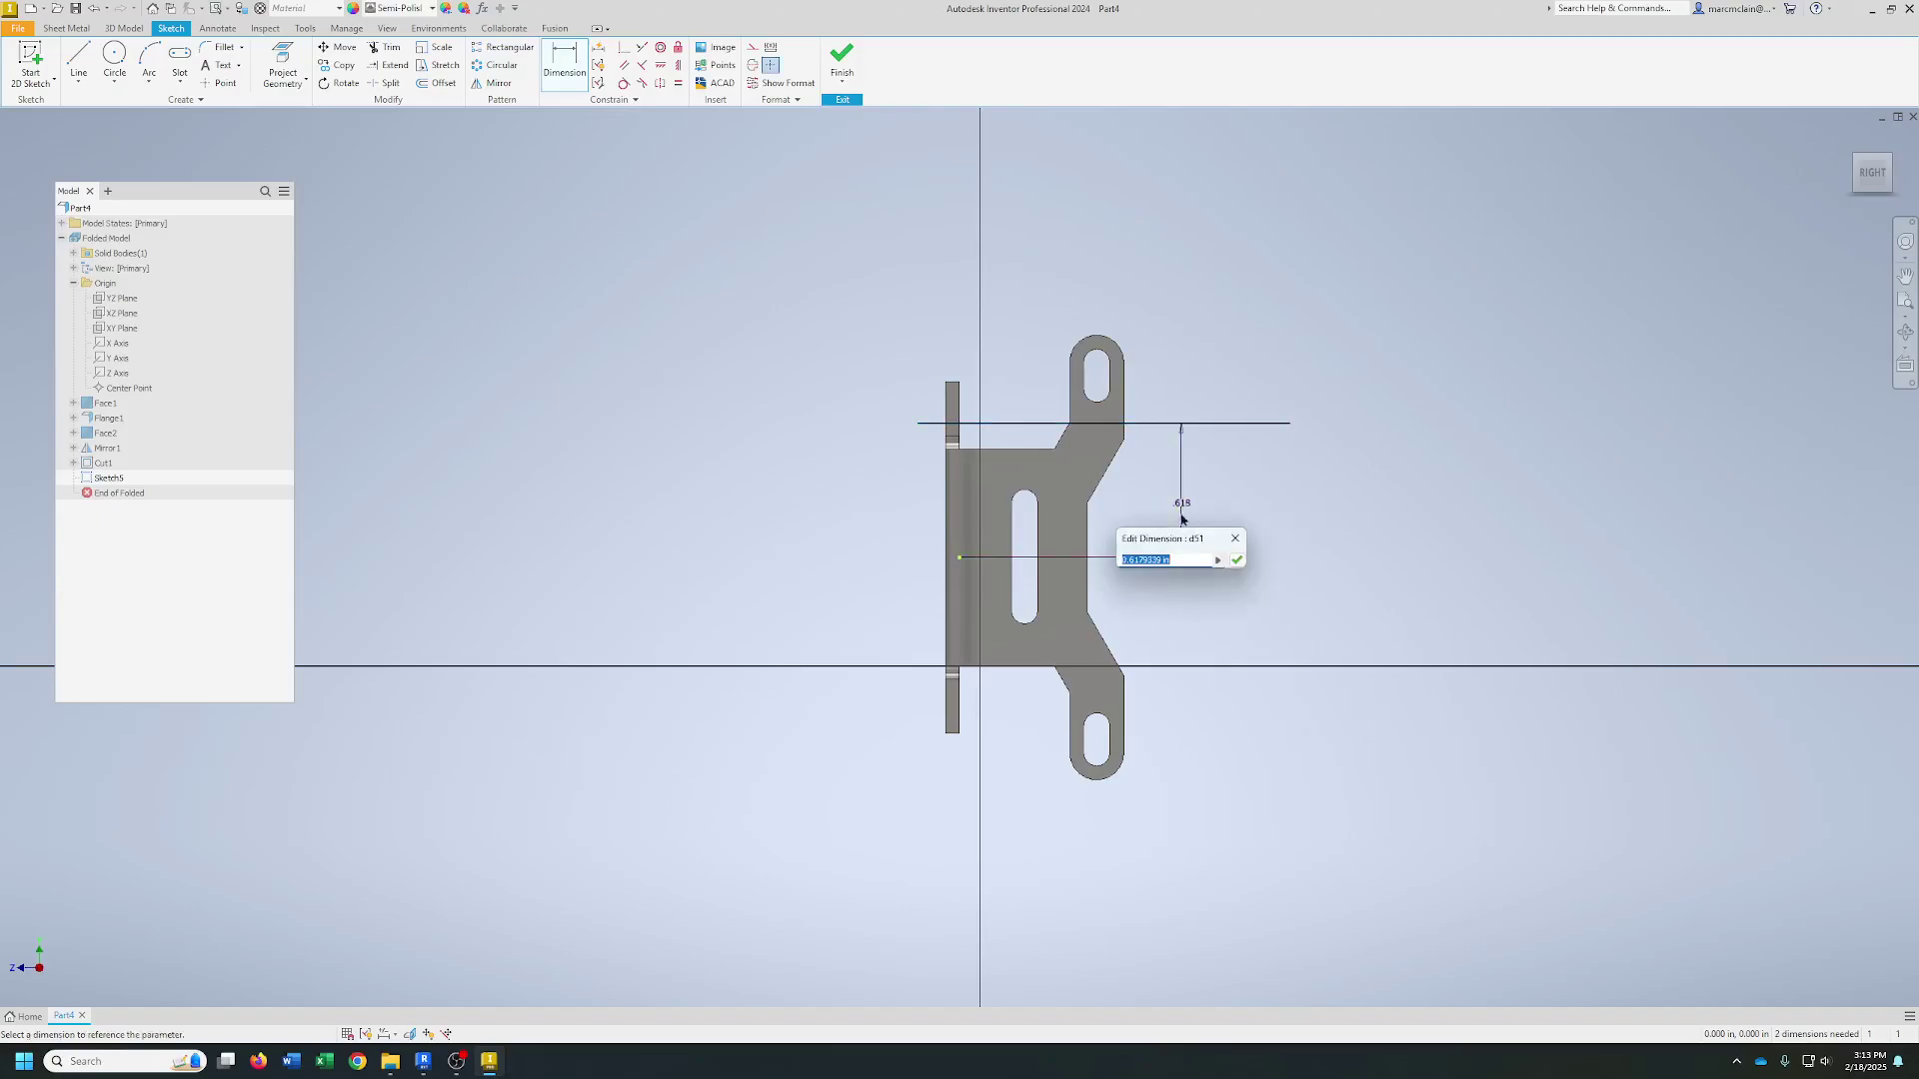
text(.6)
key(Return)
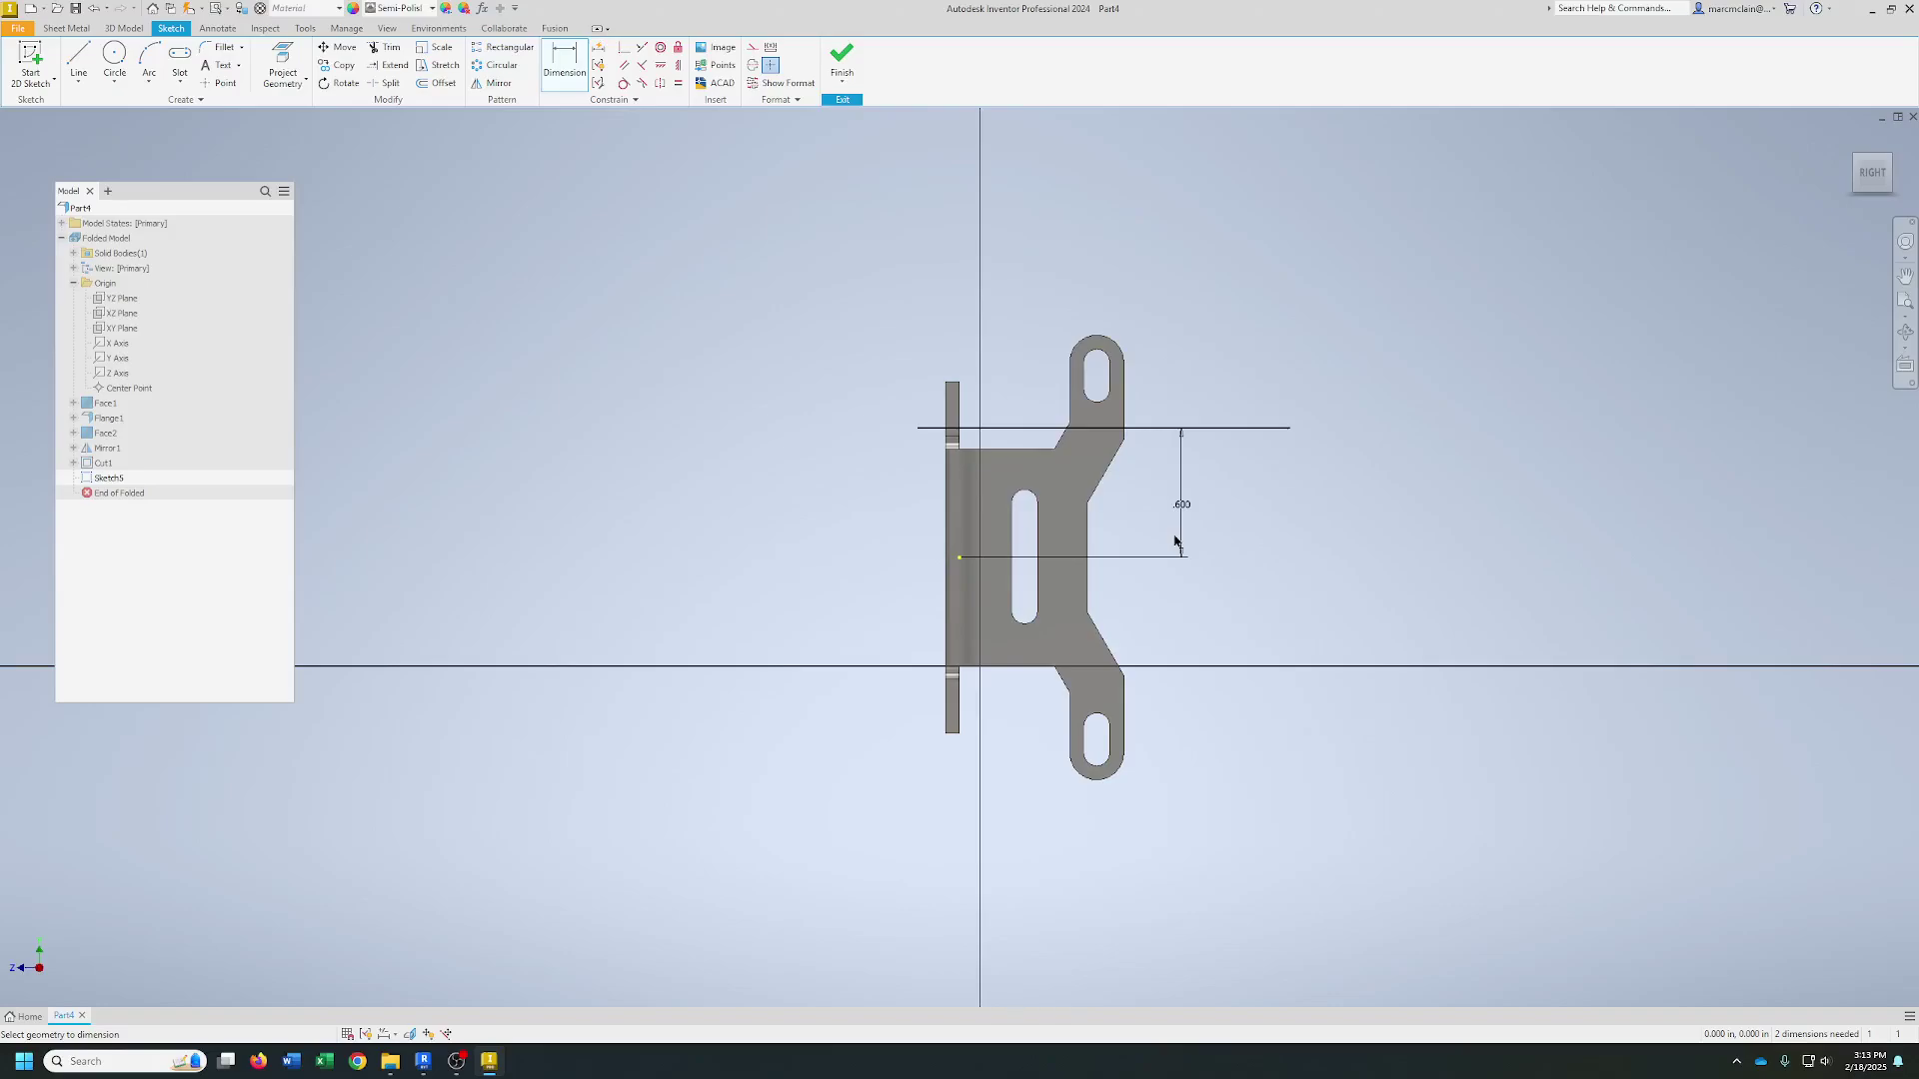
- Project the two slanted edges of the side flange's upper arm into the sketch
click(283, 65)
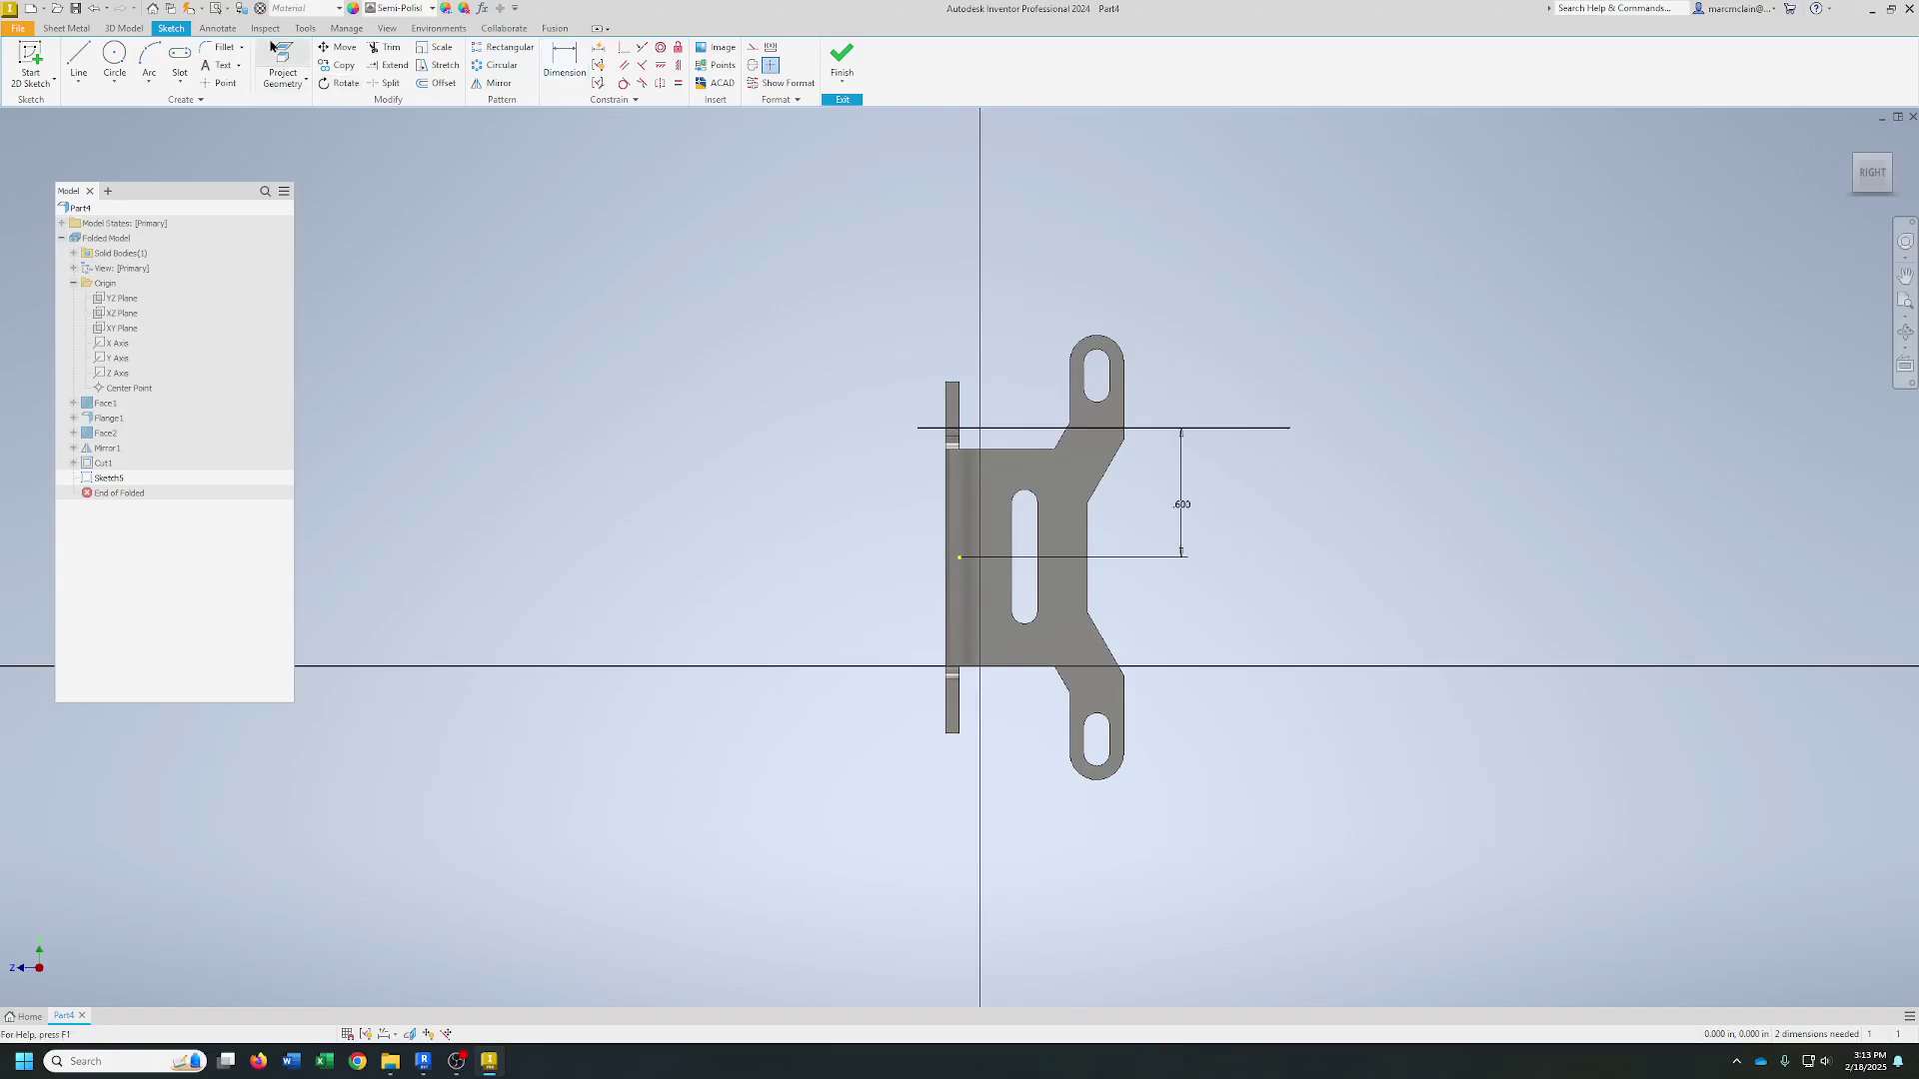
click(1061, 439)
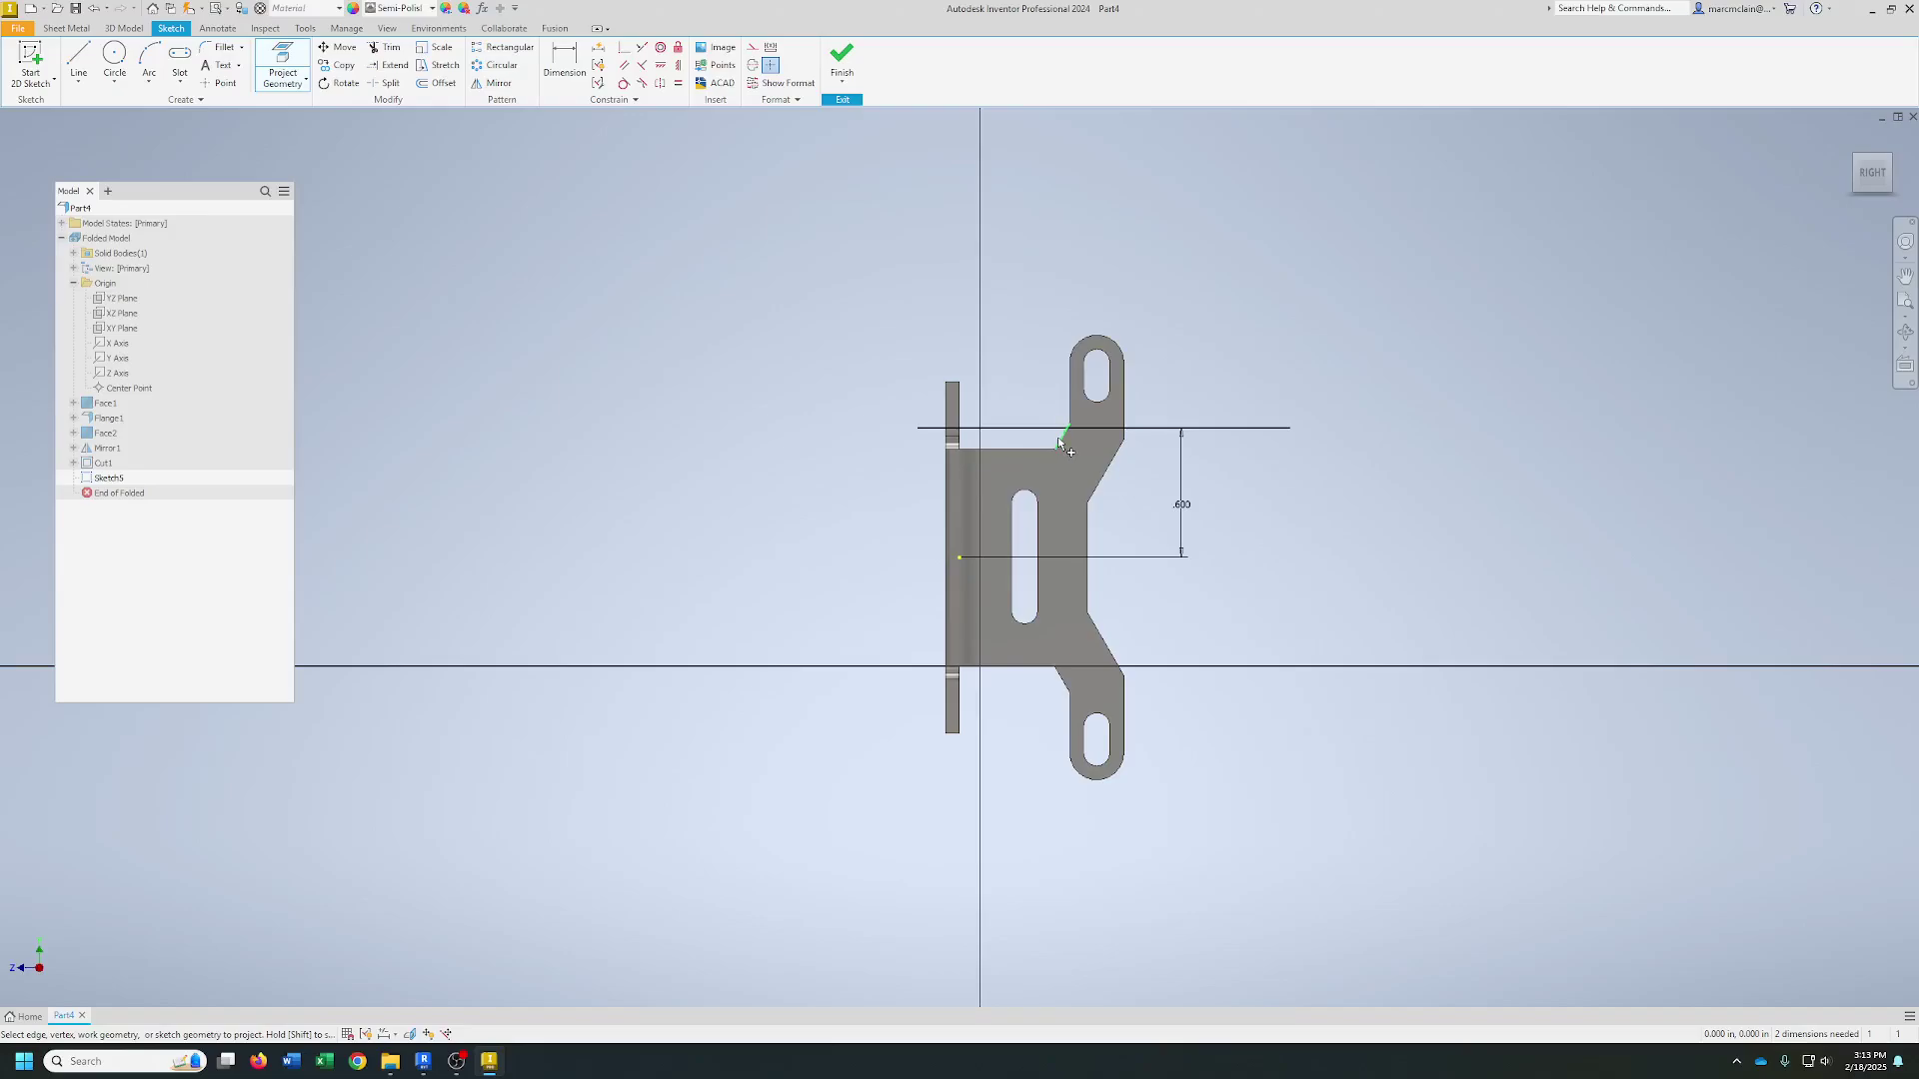
click(1111, 476)
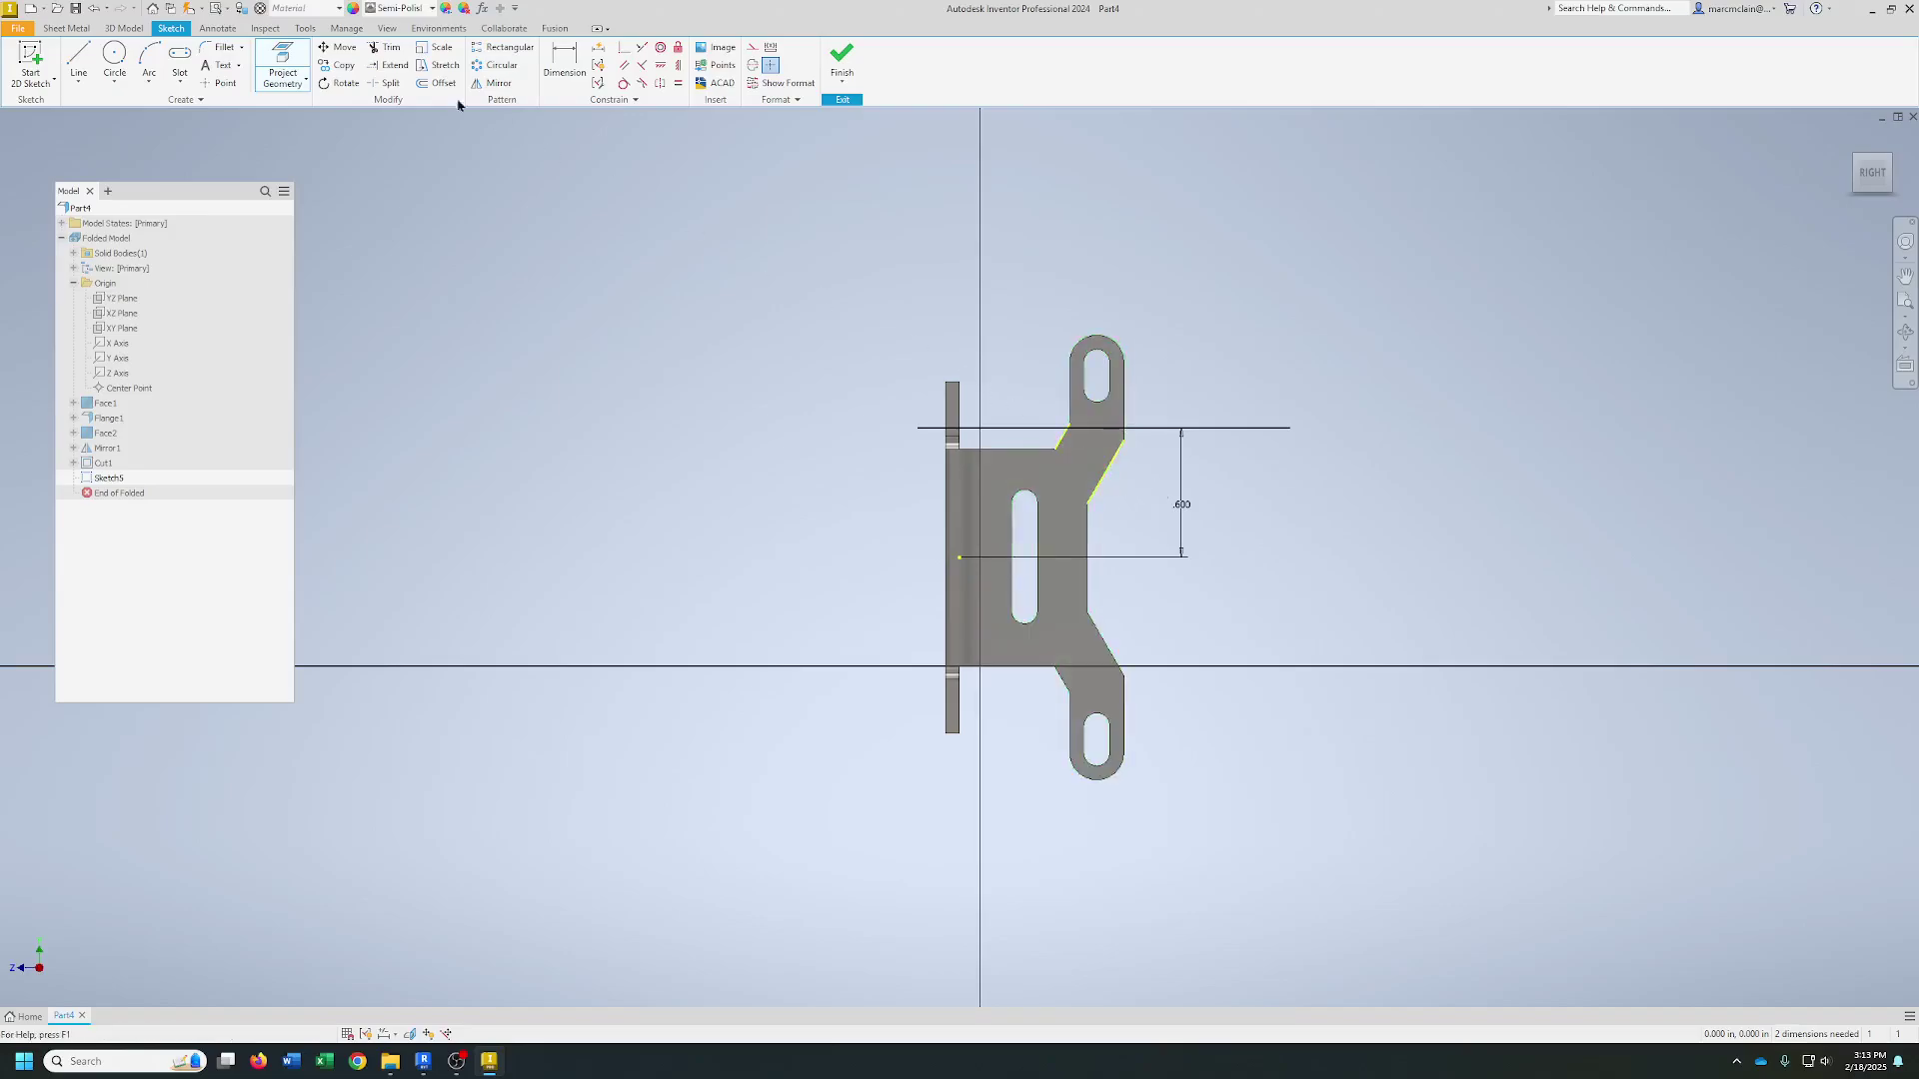
click(387, 28)
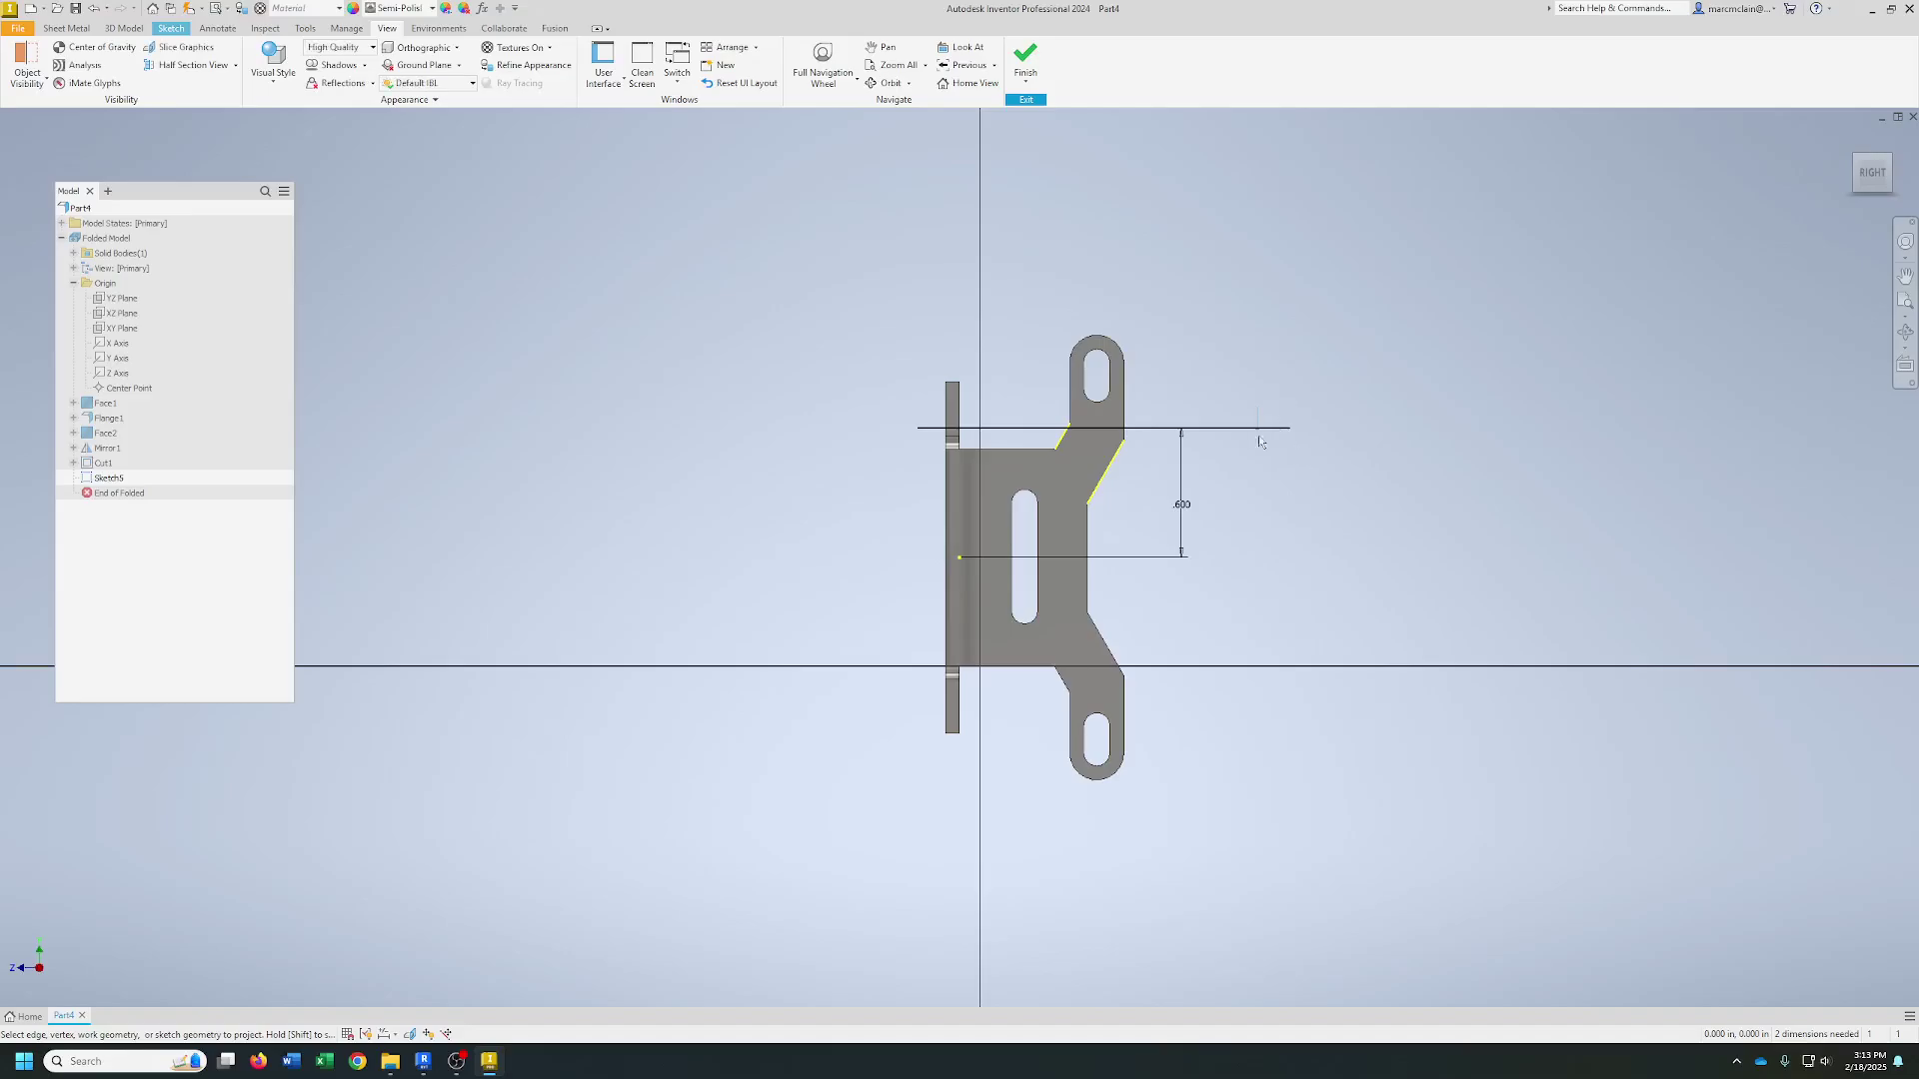
click(86, 29)
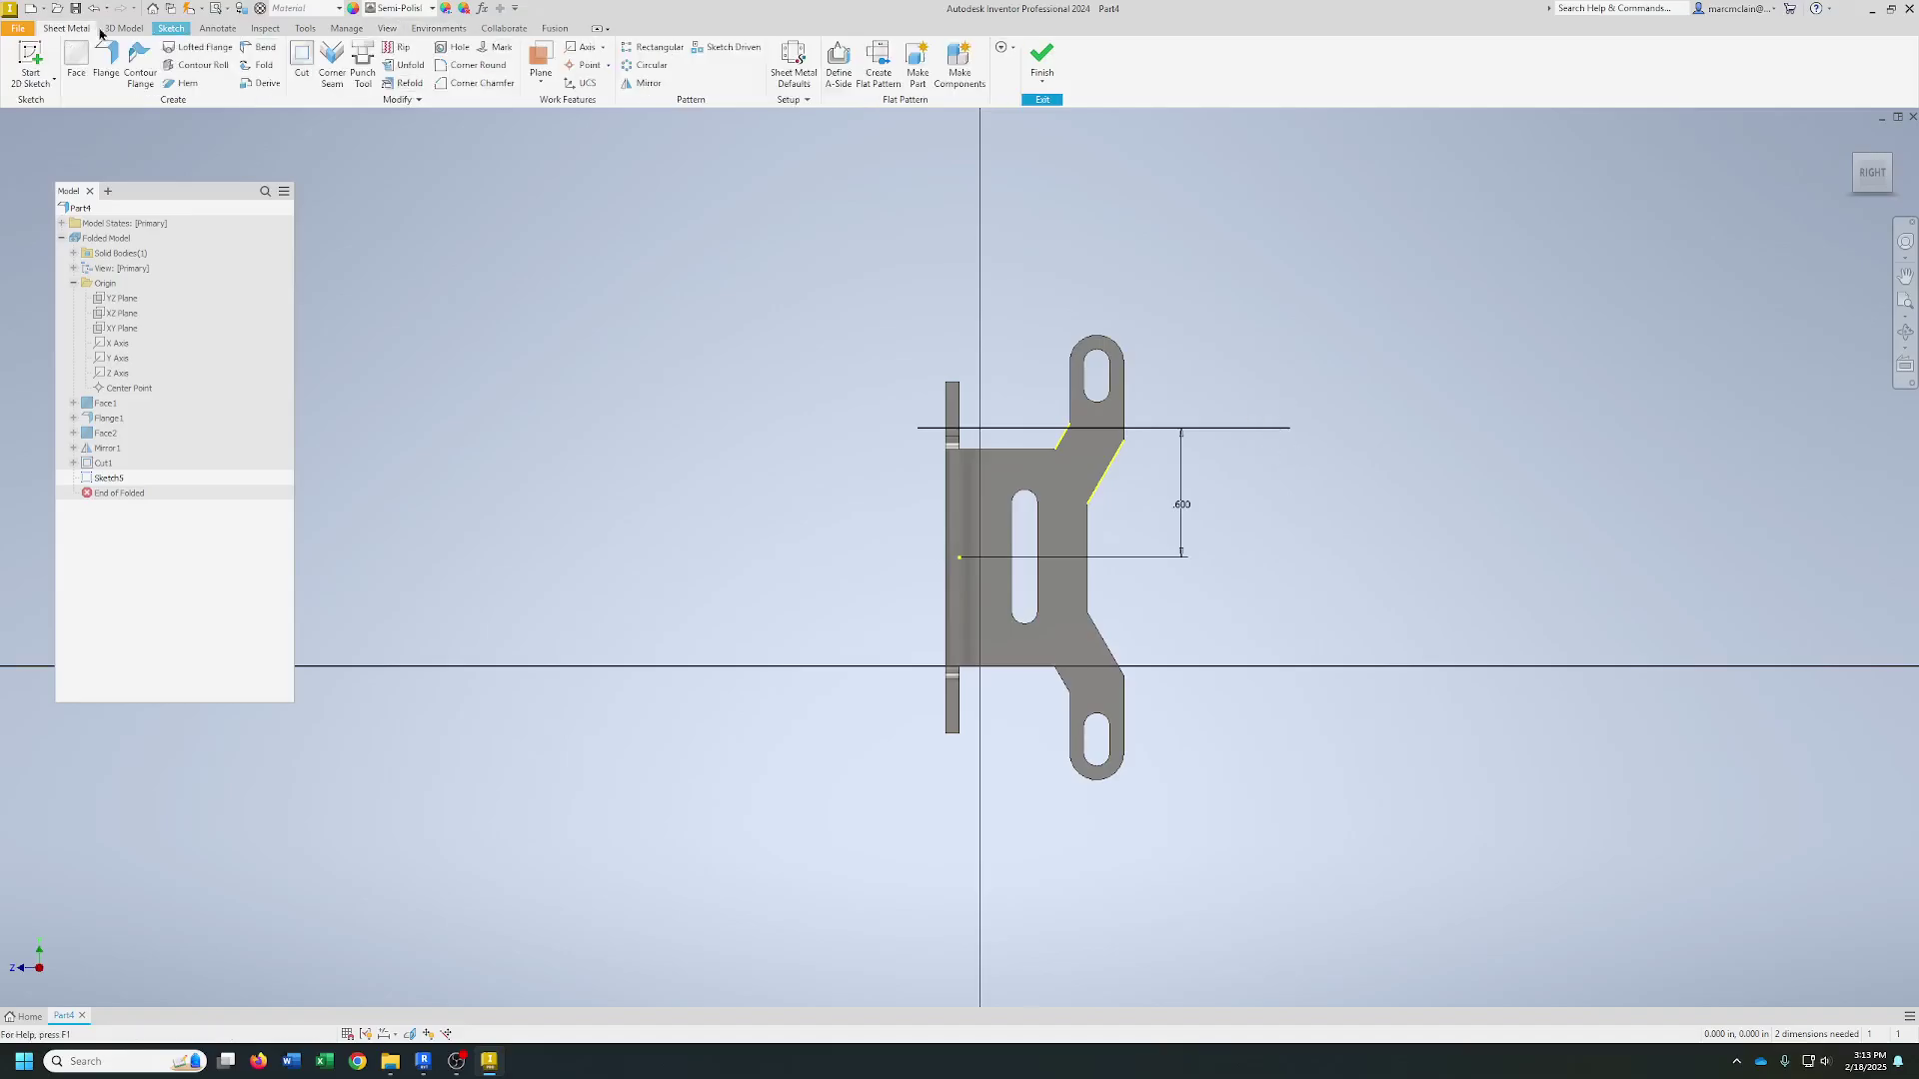
click(124, 28)
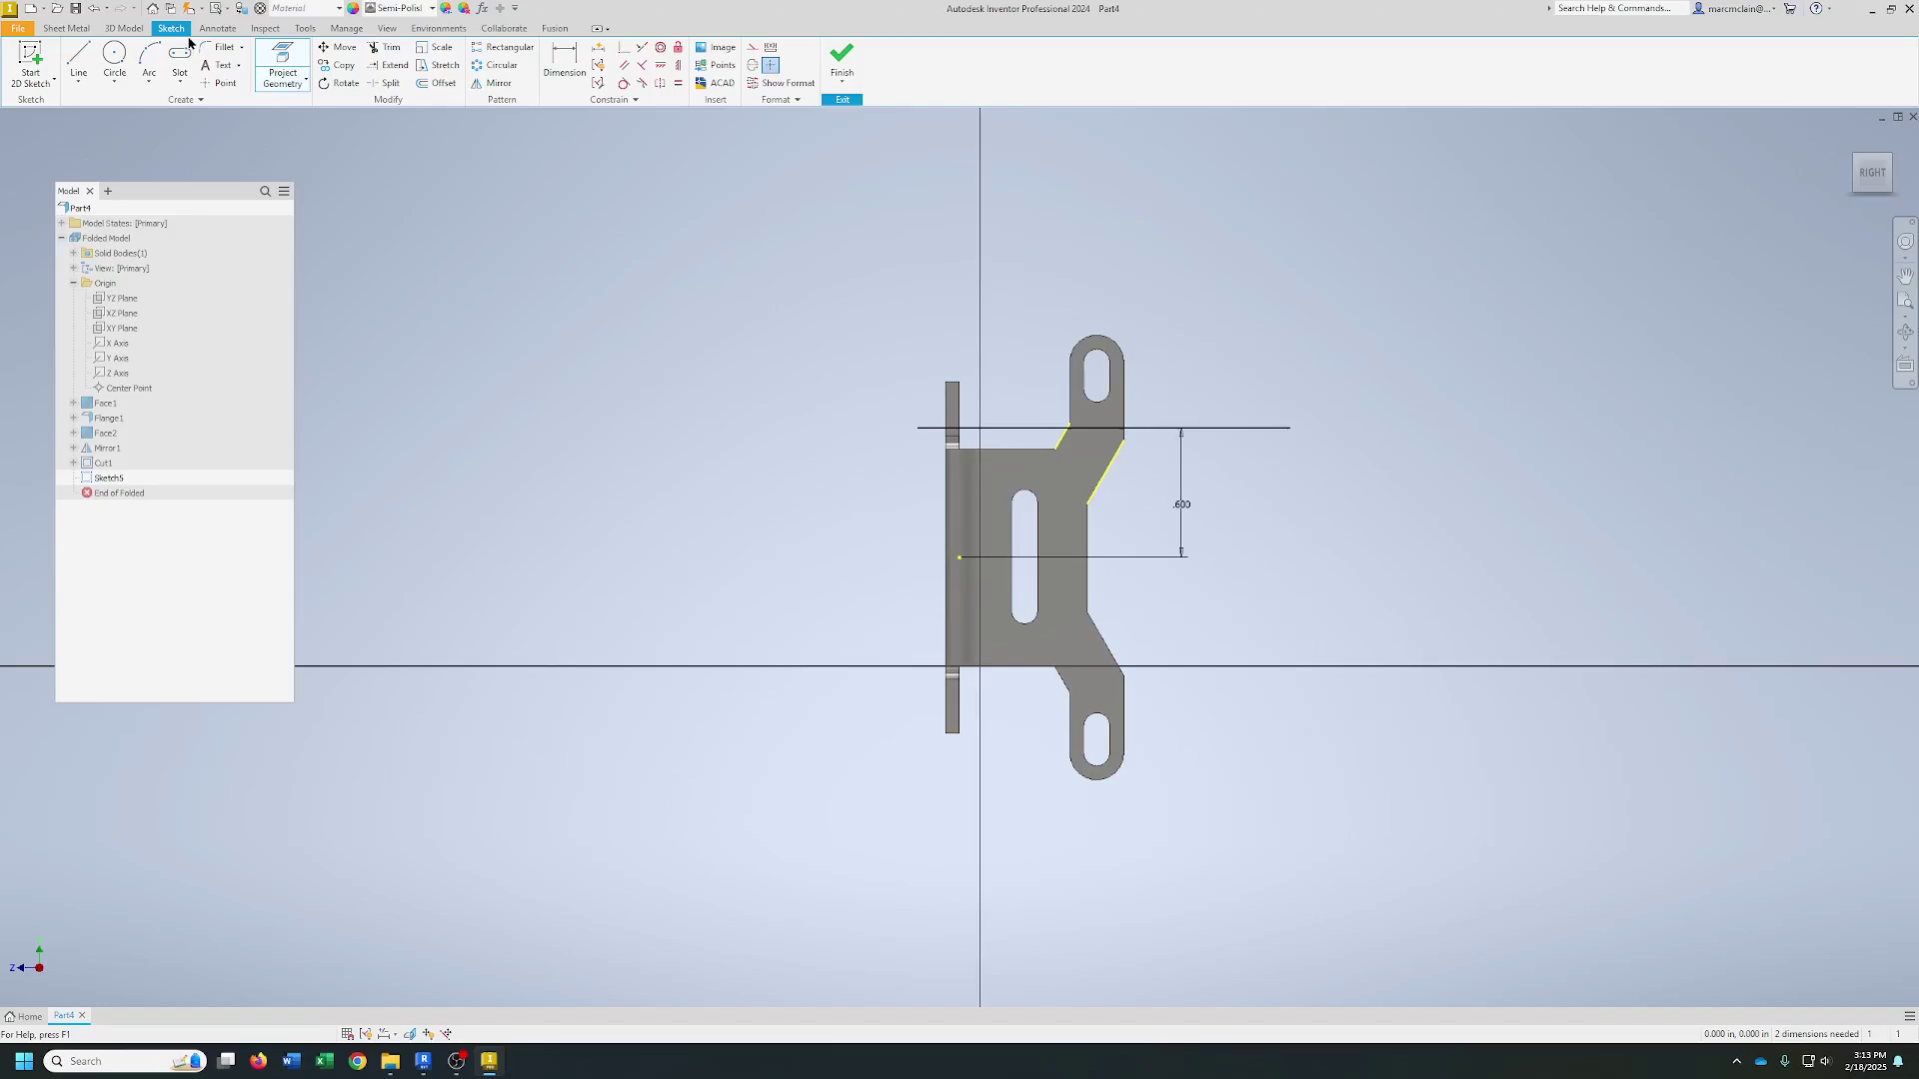
- Try to trim the horizontal line's overhang beside the upper arm, and undo the trim
click(385, 47)
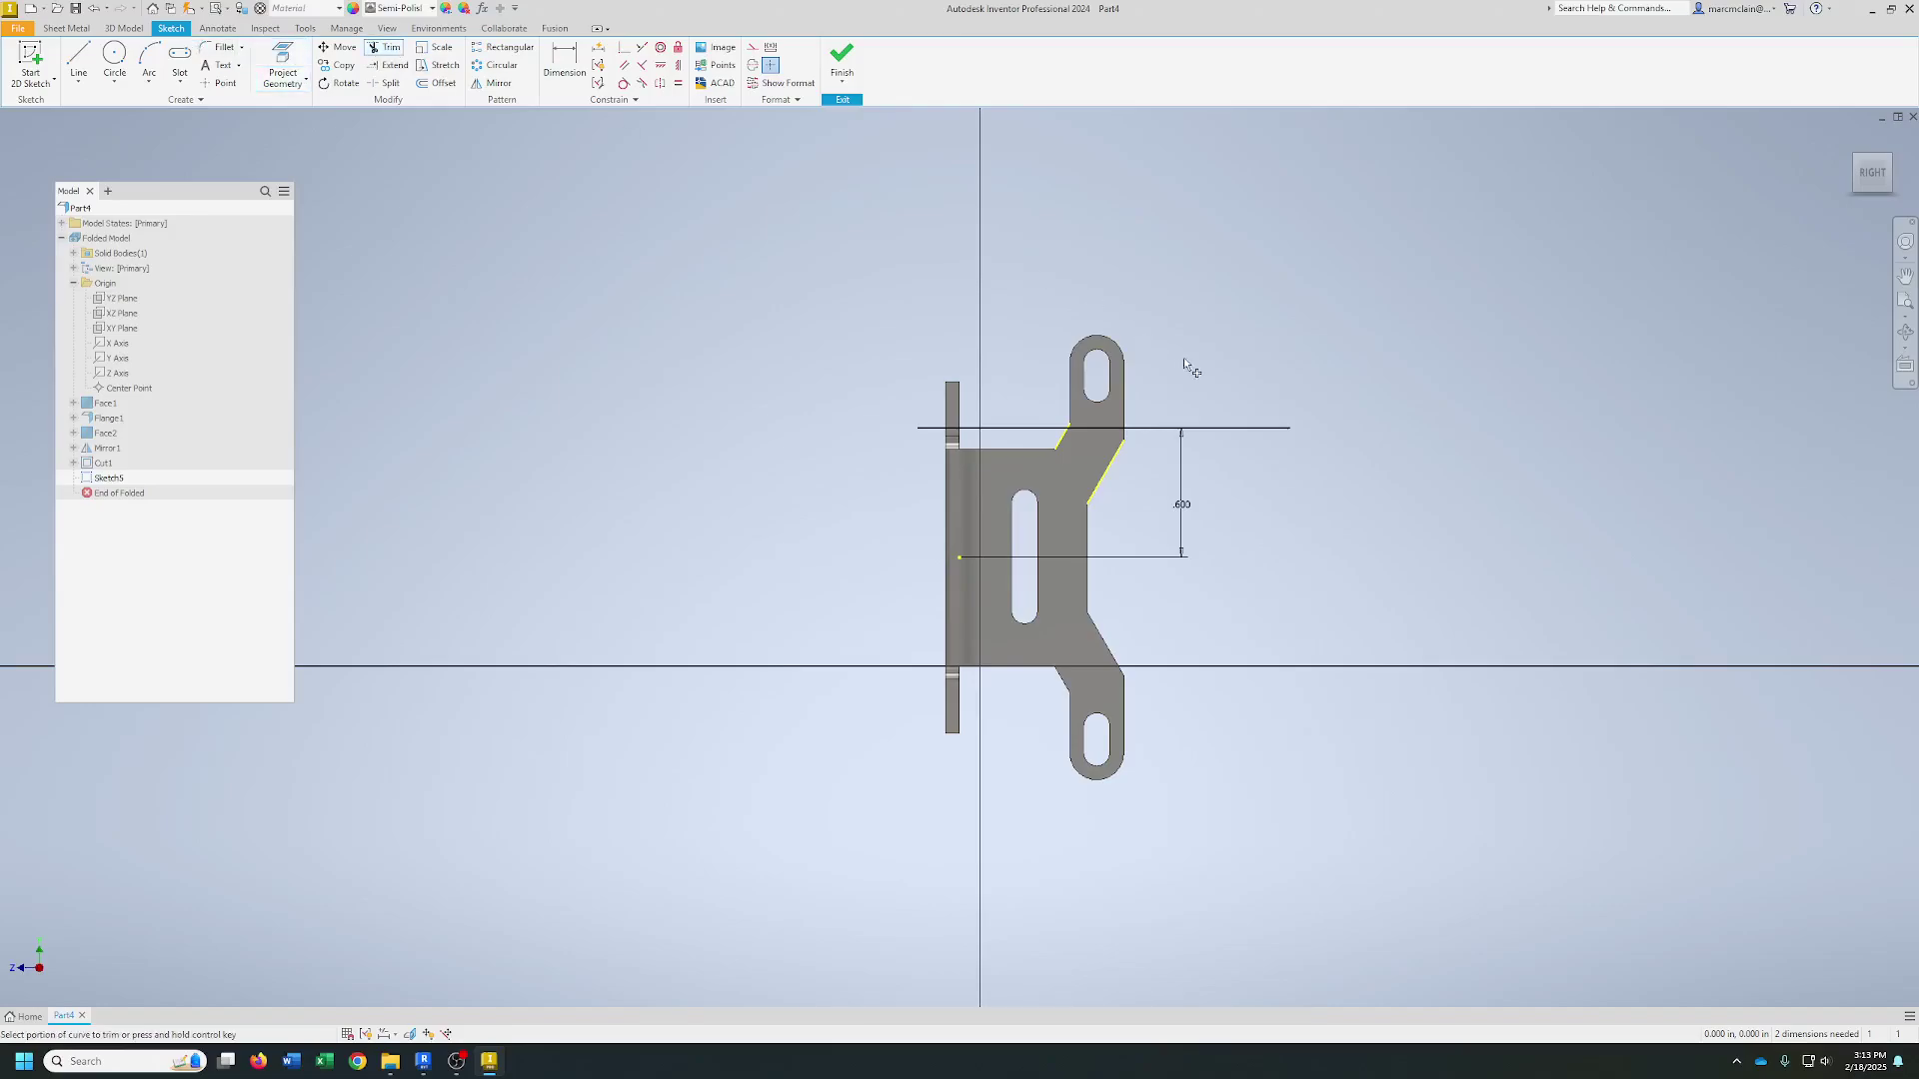
click(1020, 428)
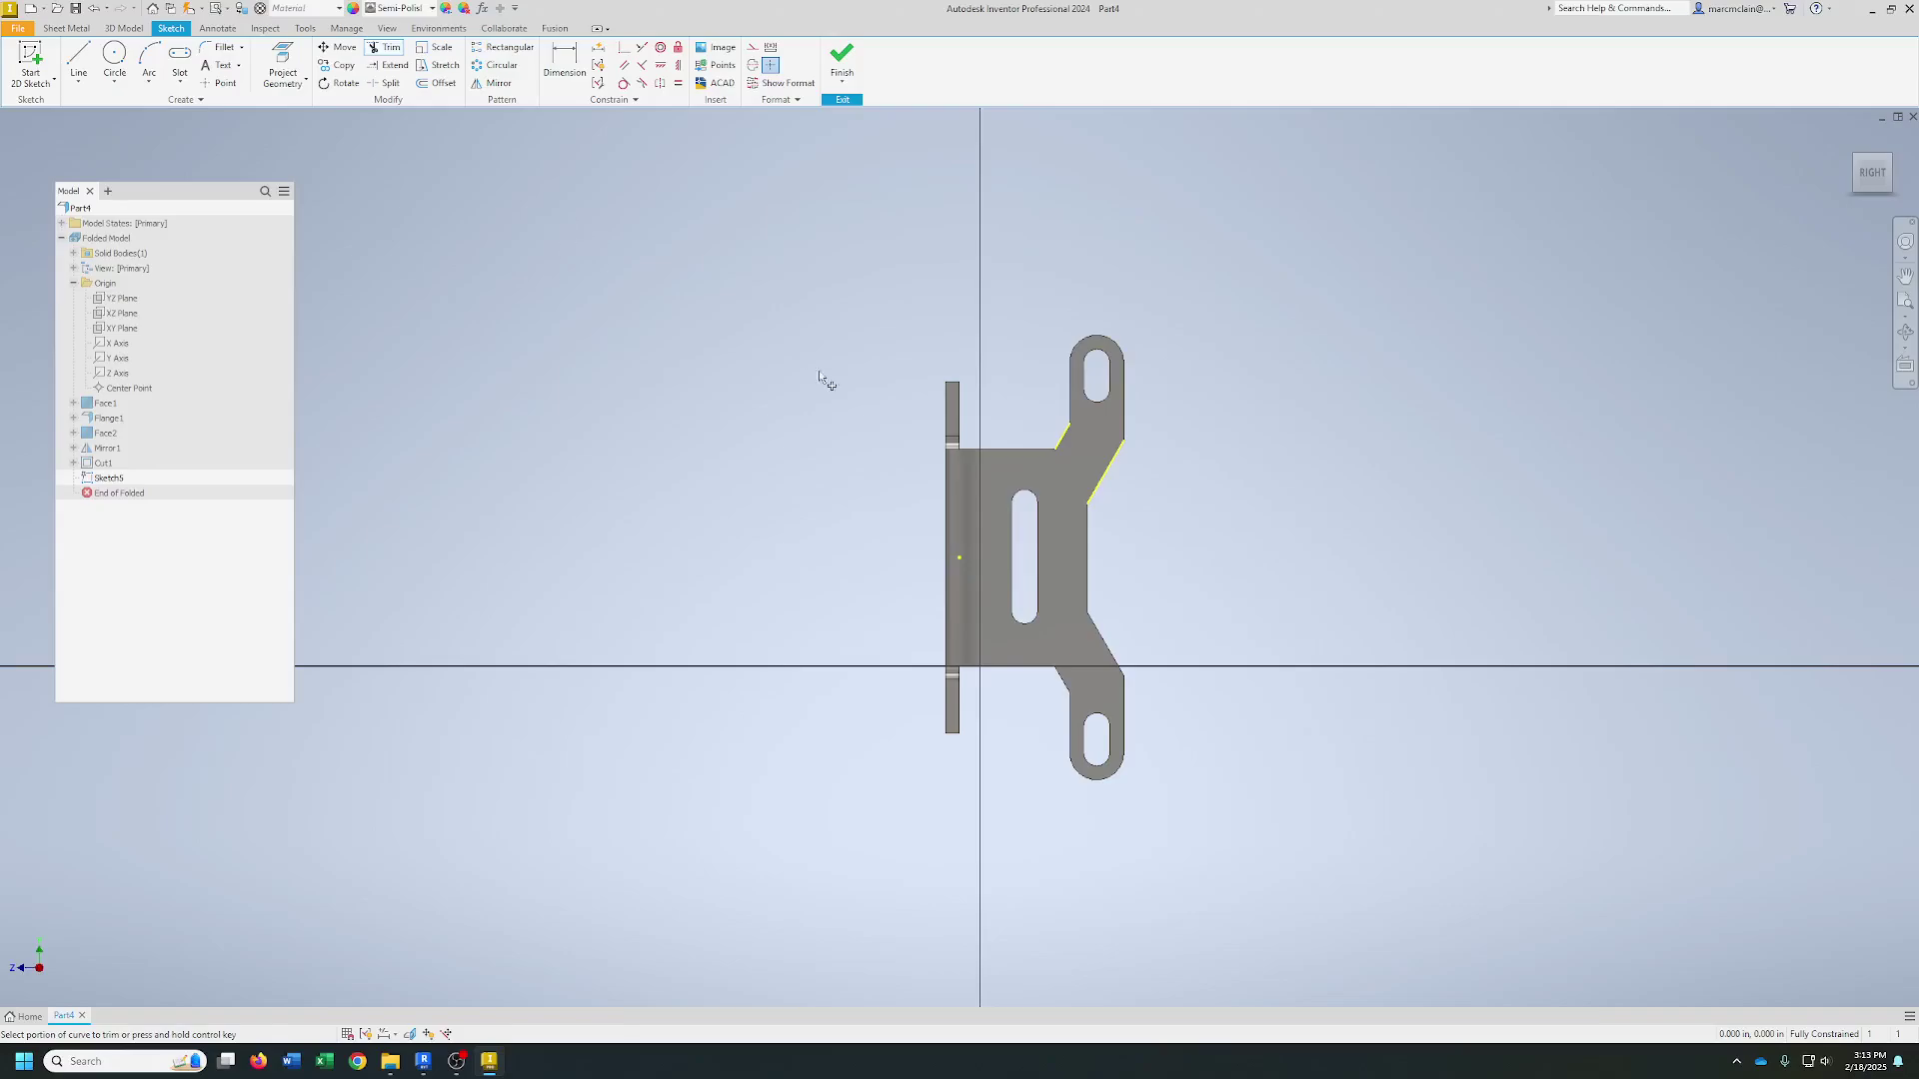
scroll(989, 410, up, 1)
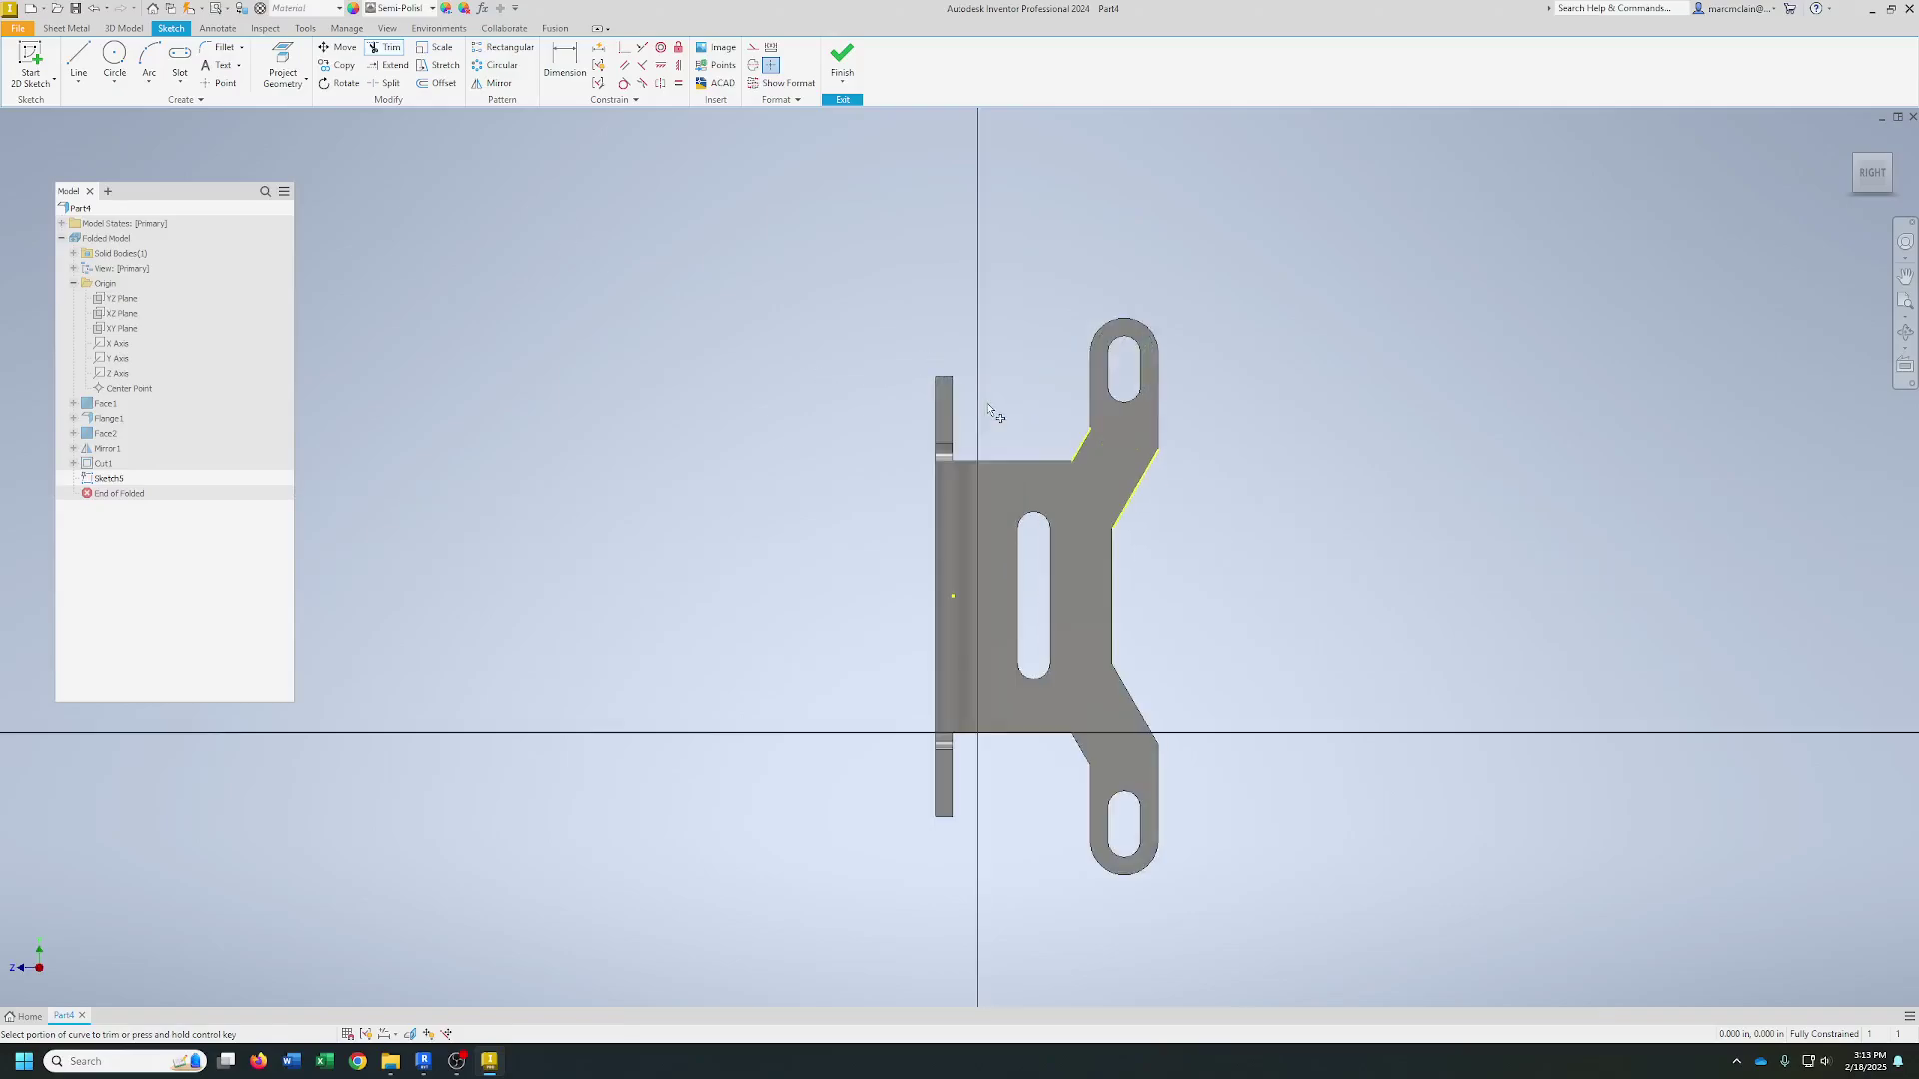
click(93, 8)
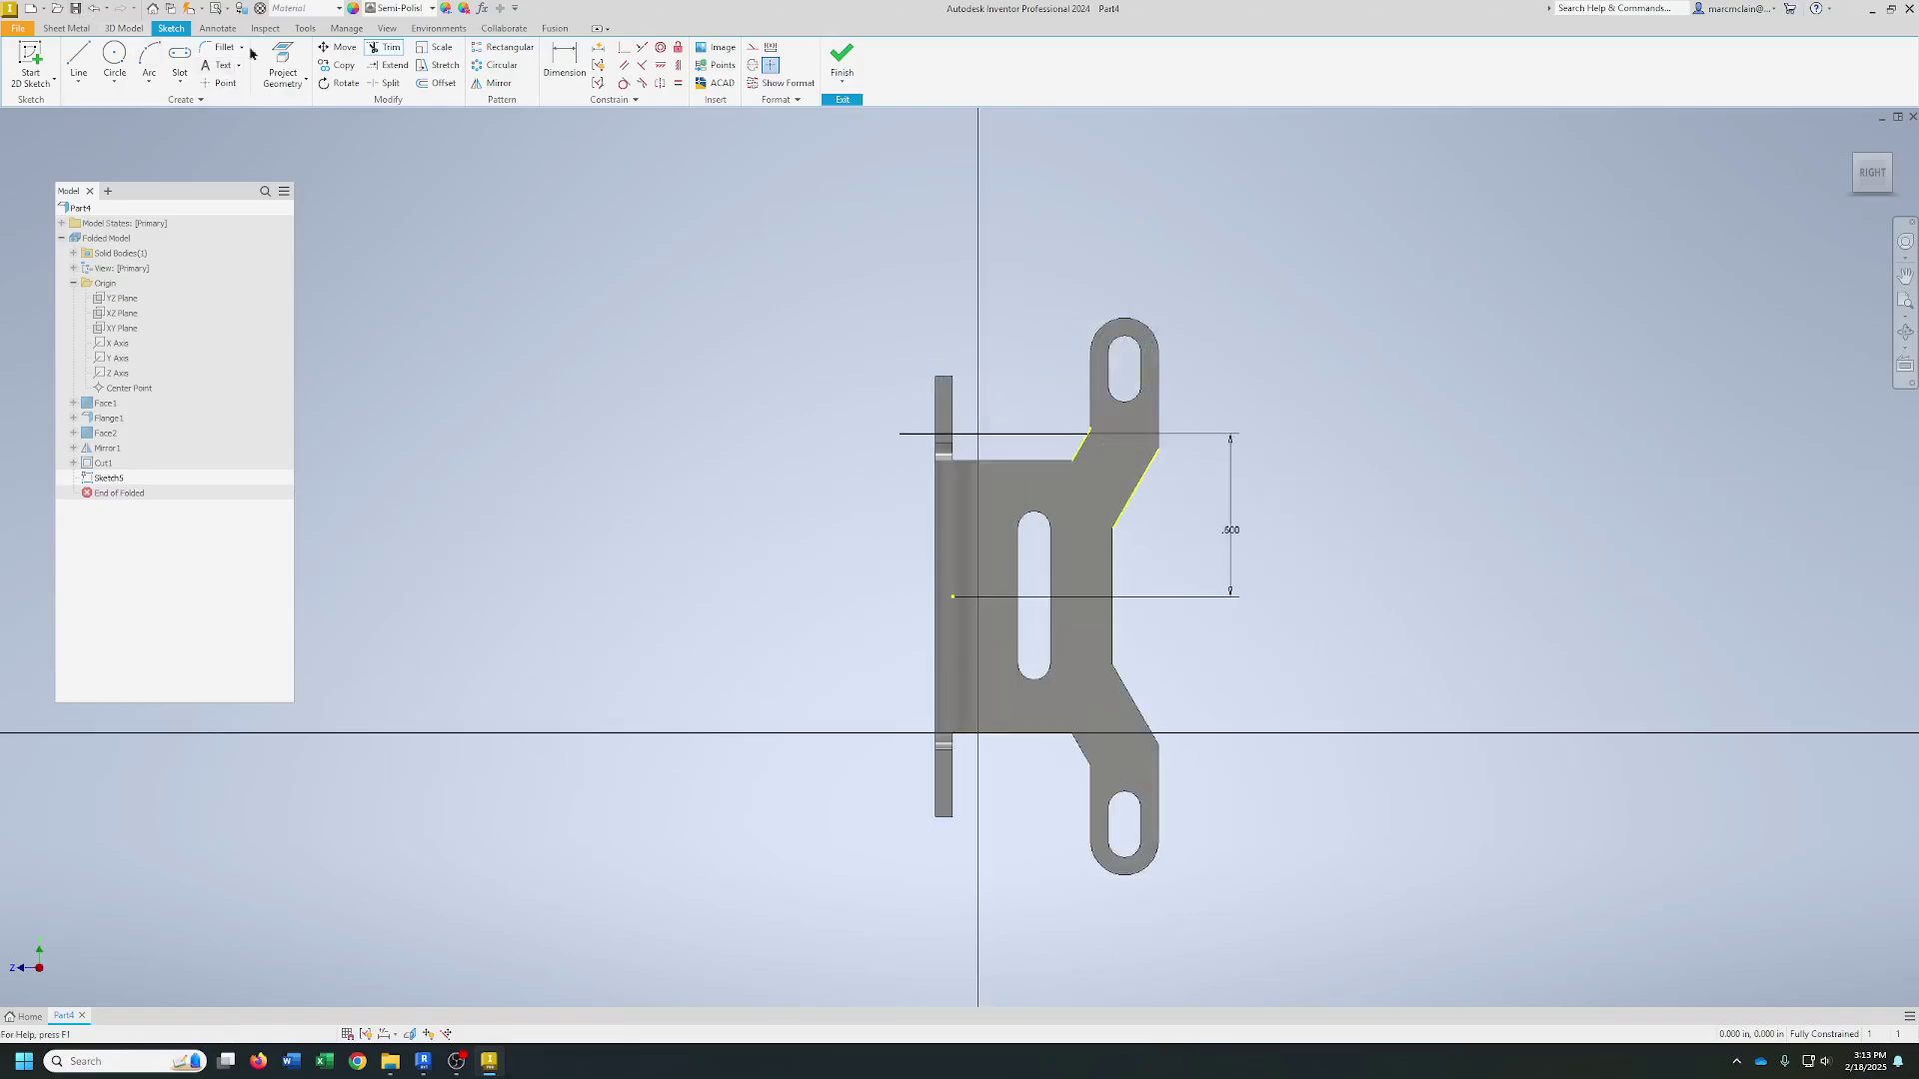
click(93, 8)
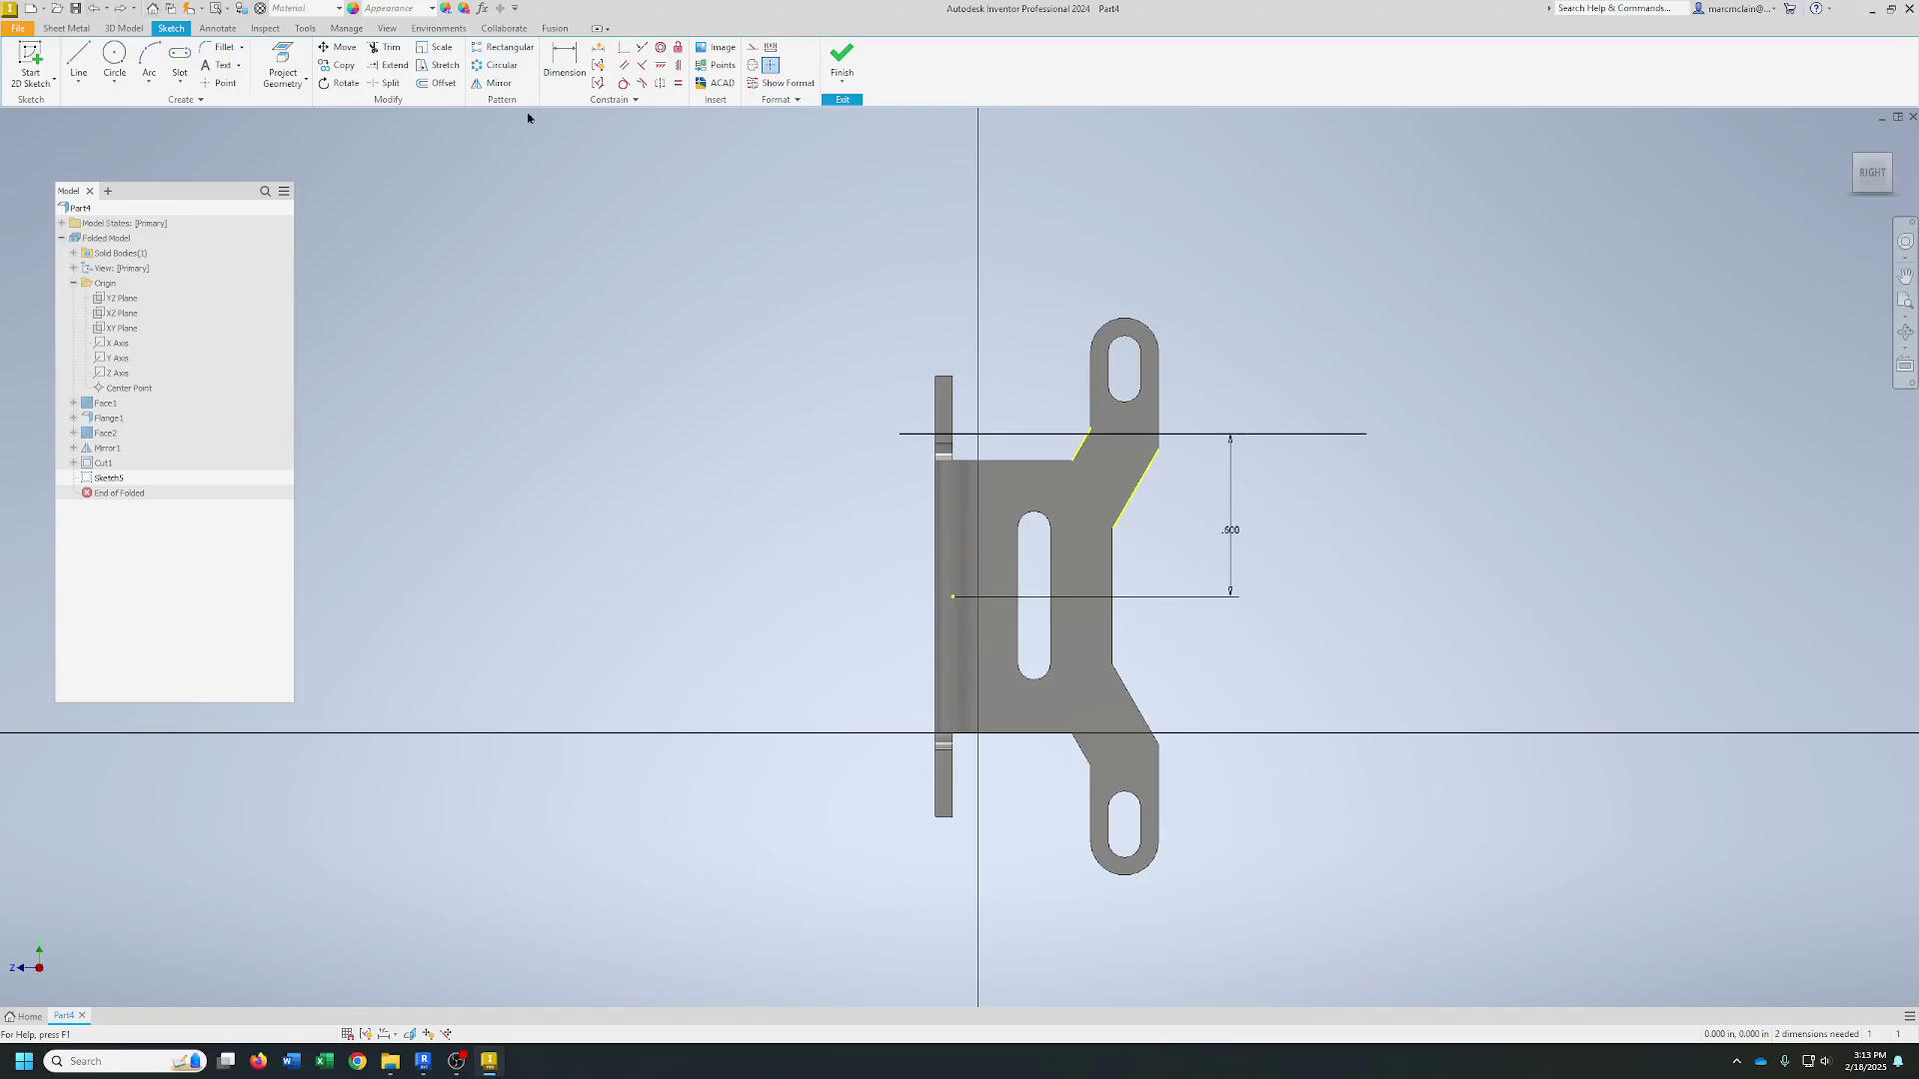
- Project the upper arm's straight outer edge and rounded end into the sketch
click(282, 63)
click(1160, 400)
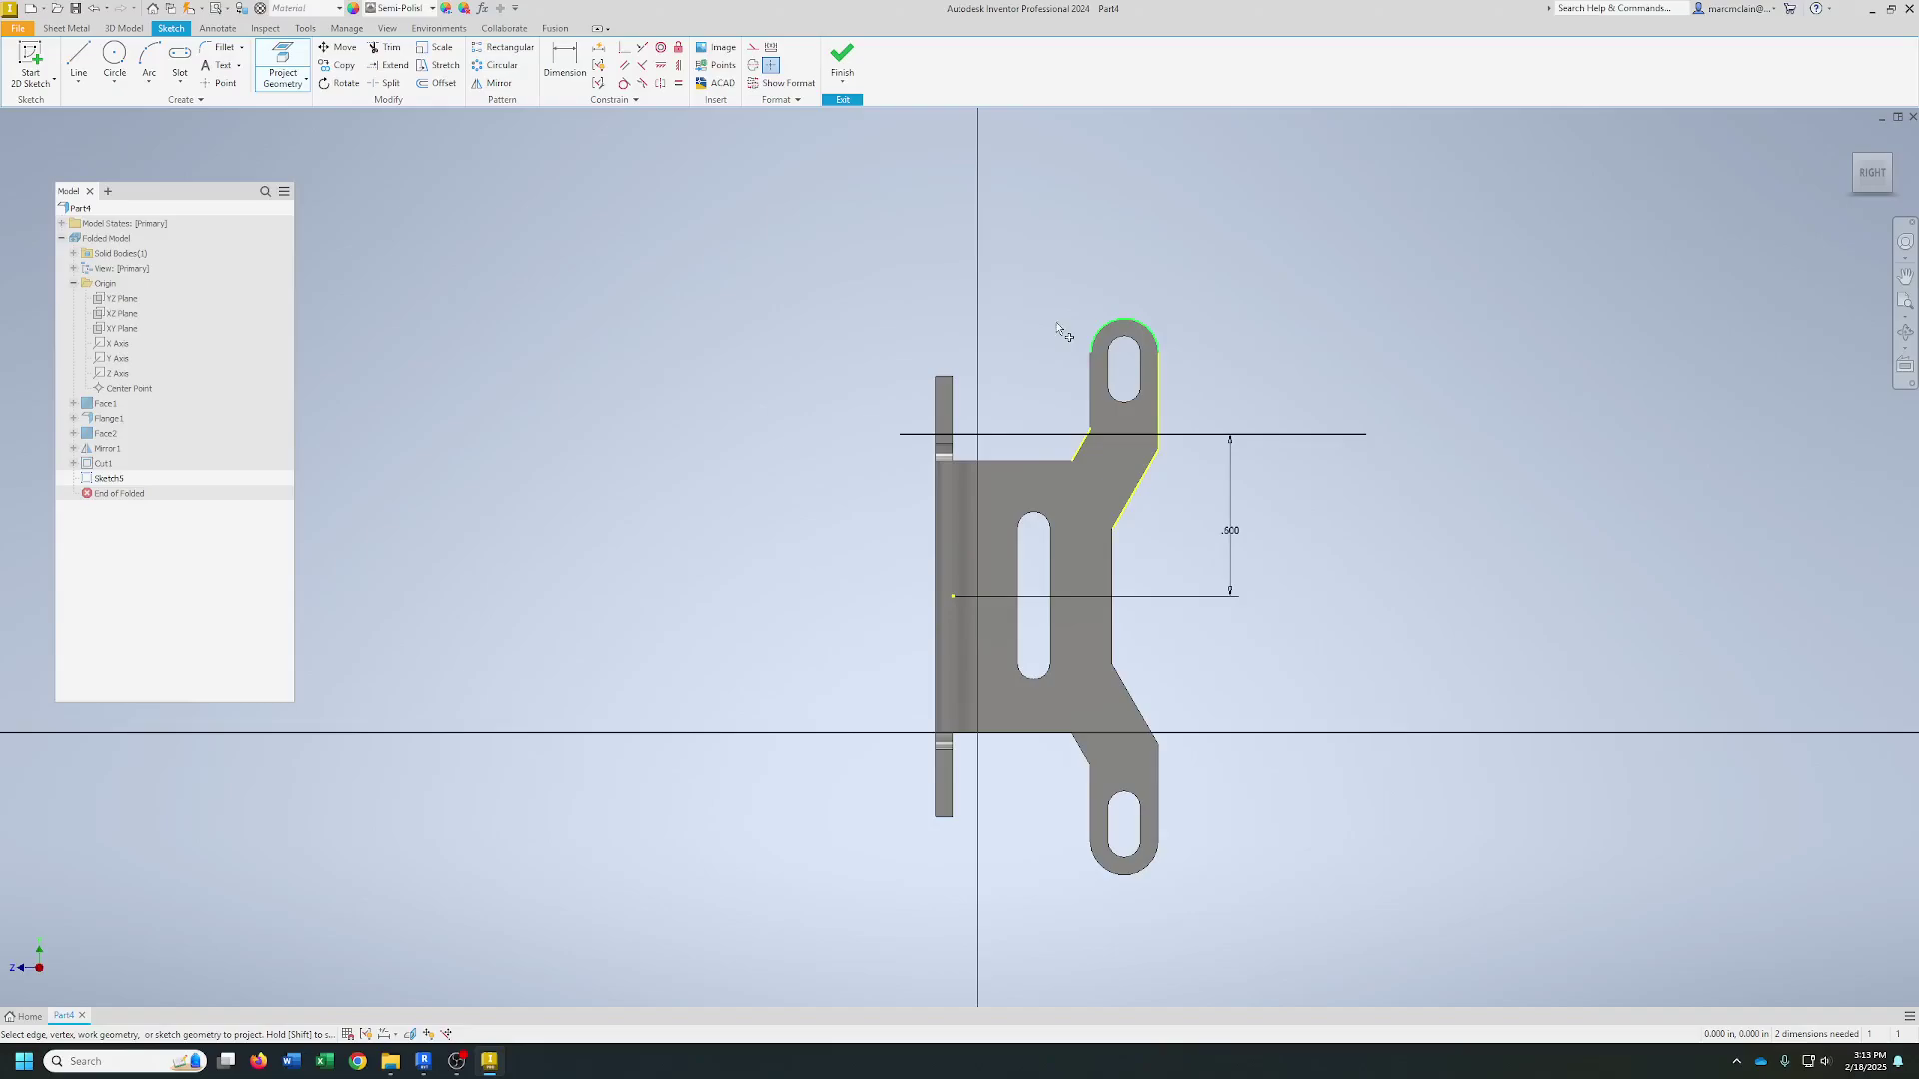
click(1092, 330)
right_click(1255, 308)
click(1289, 308)
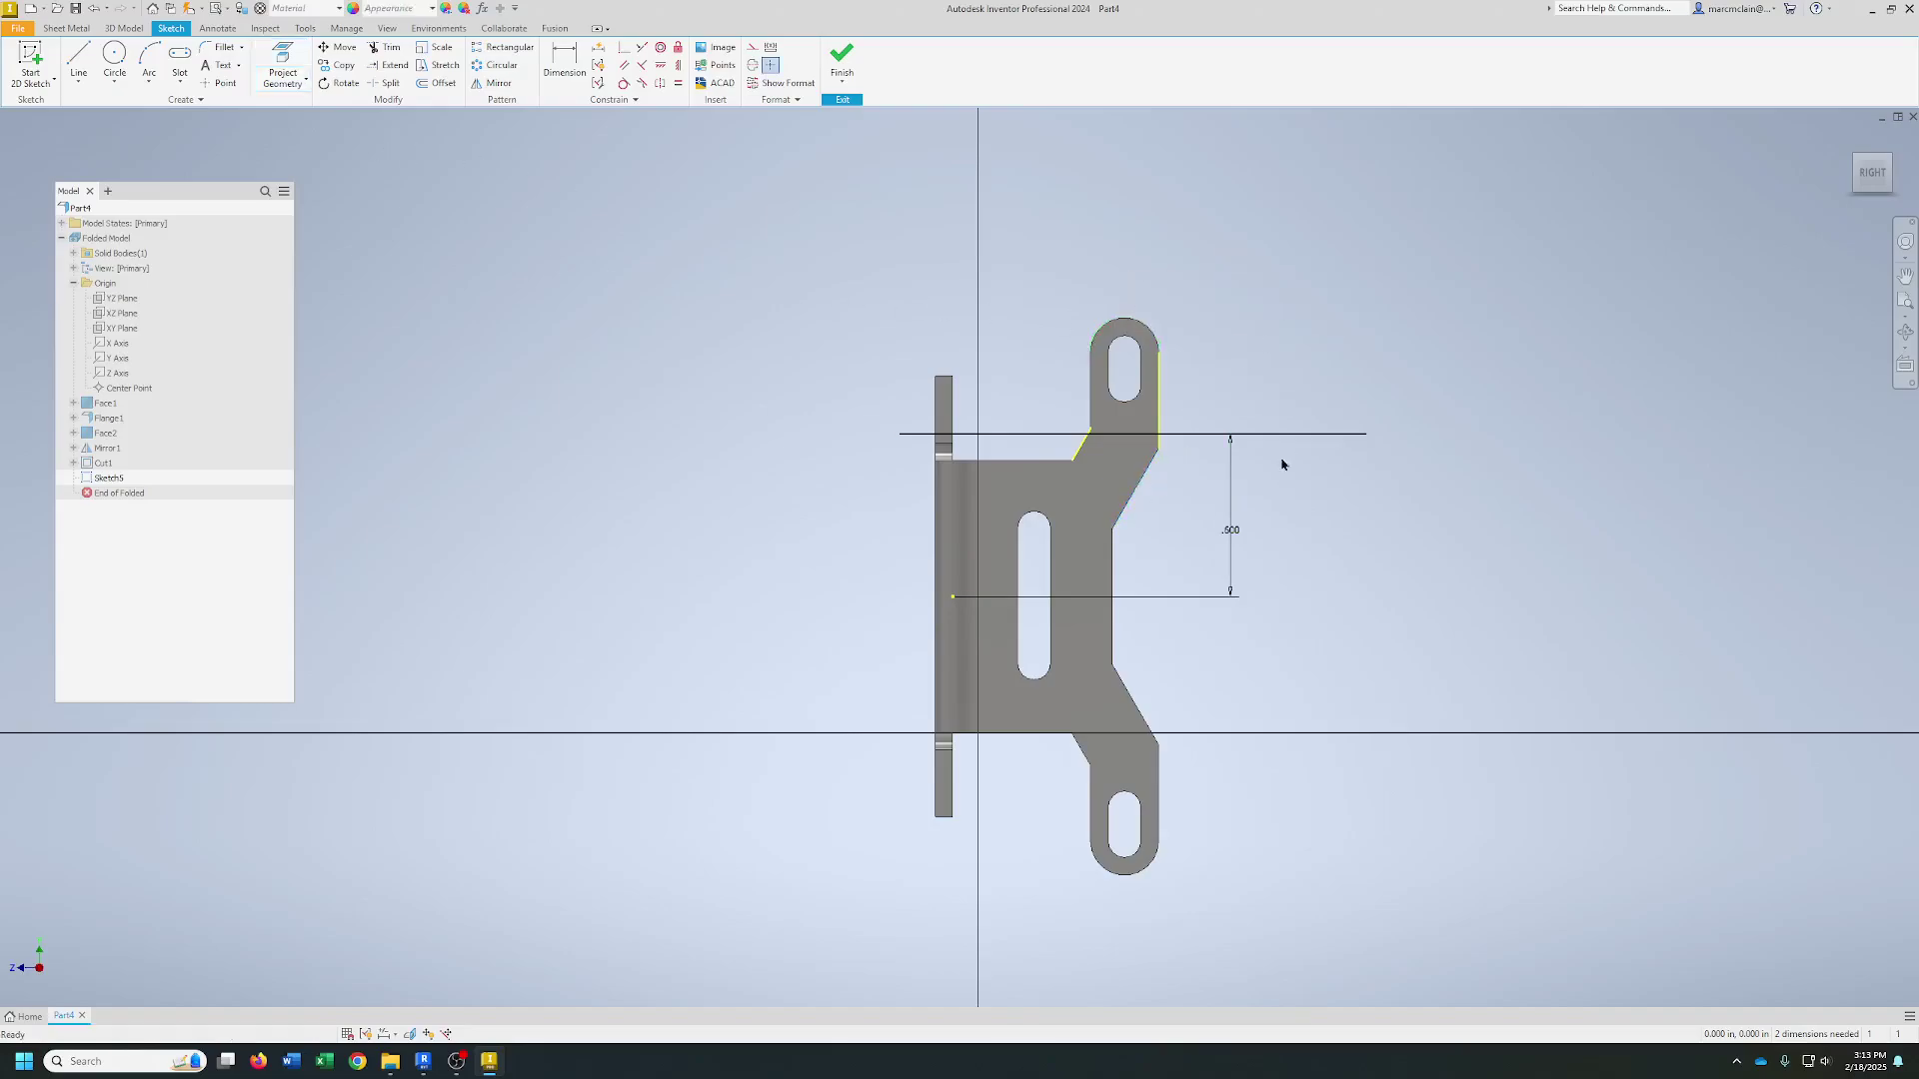
- Trim both overhanging ends of the horizontal line to the upper arm's edges and finish the sketch
click(386, 47)
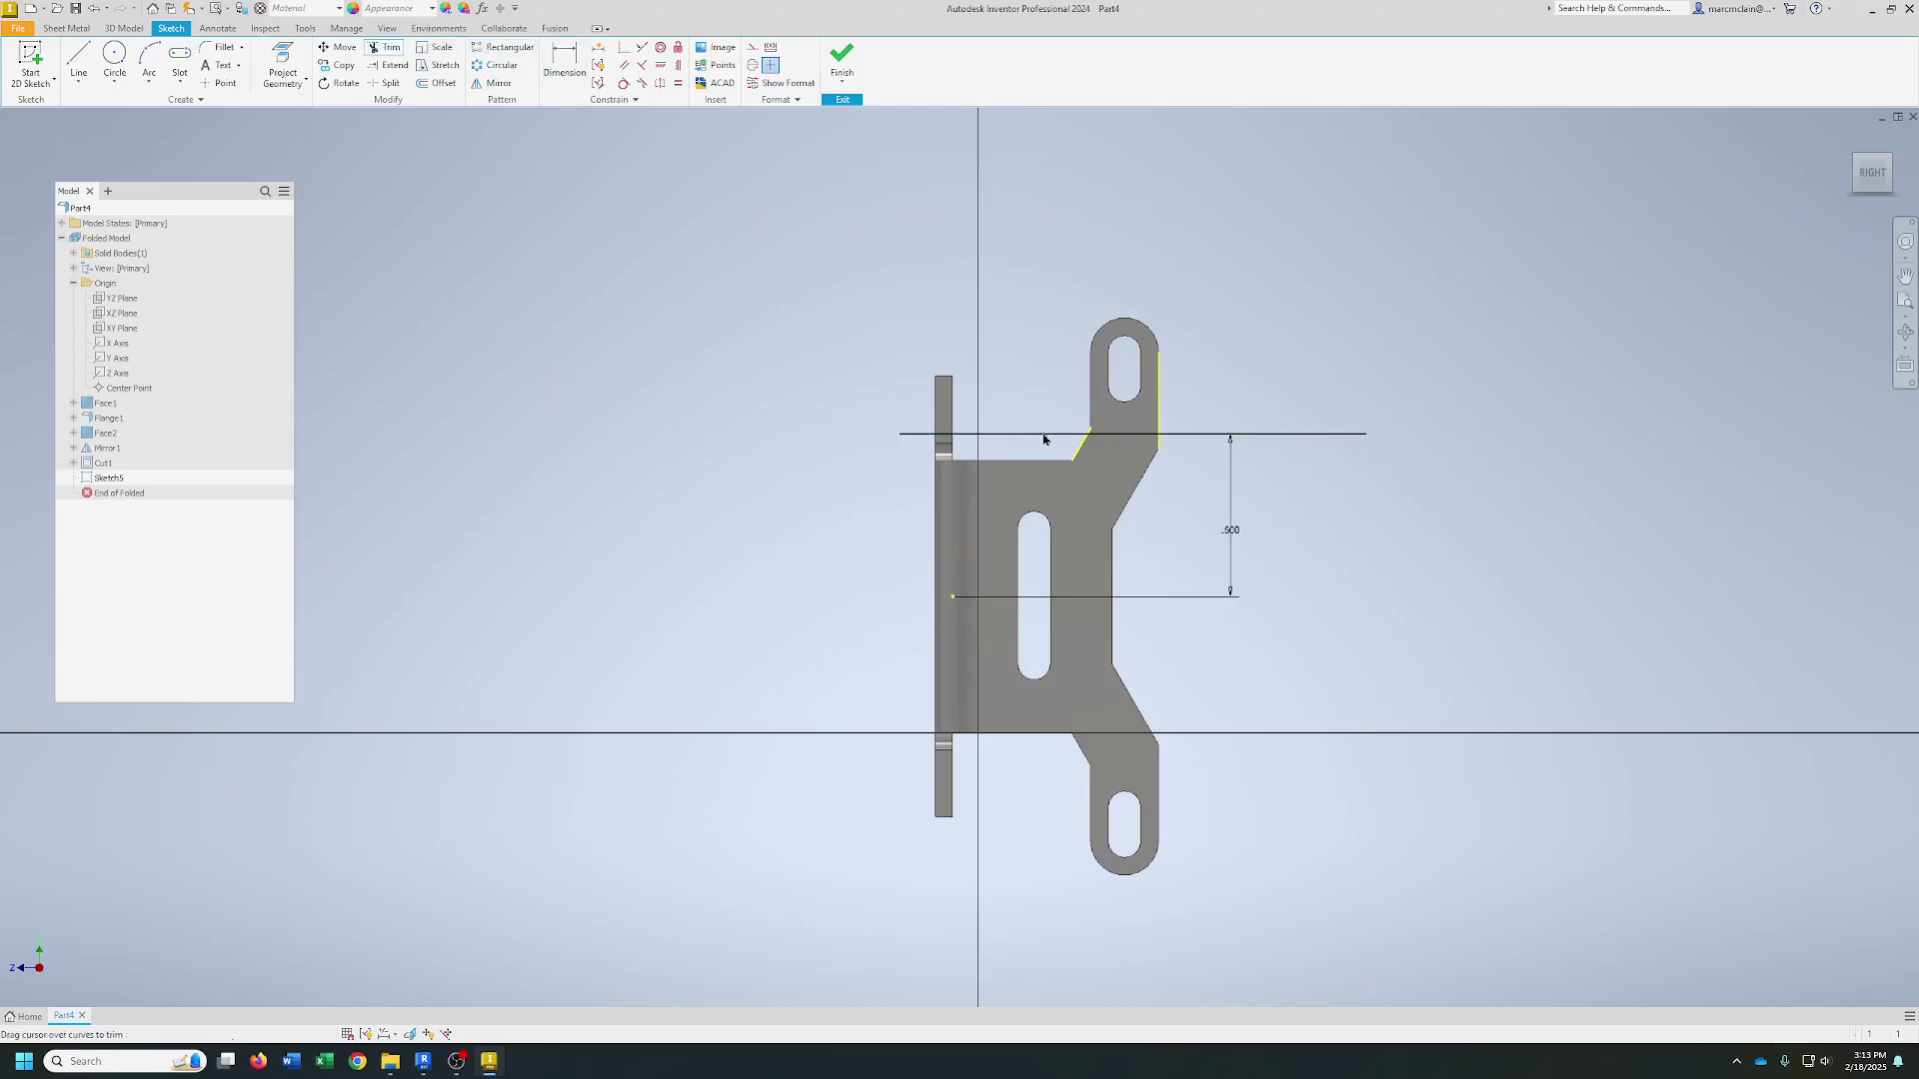
click(1048, 434)
click(1250, 434)
right_click(1300, 505)
key(Escape)
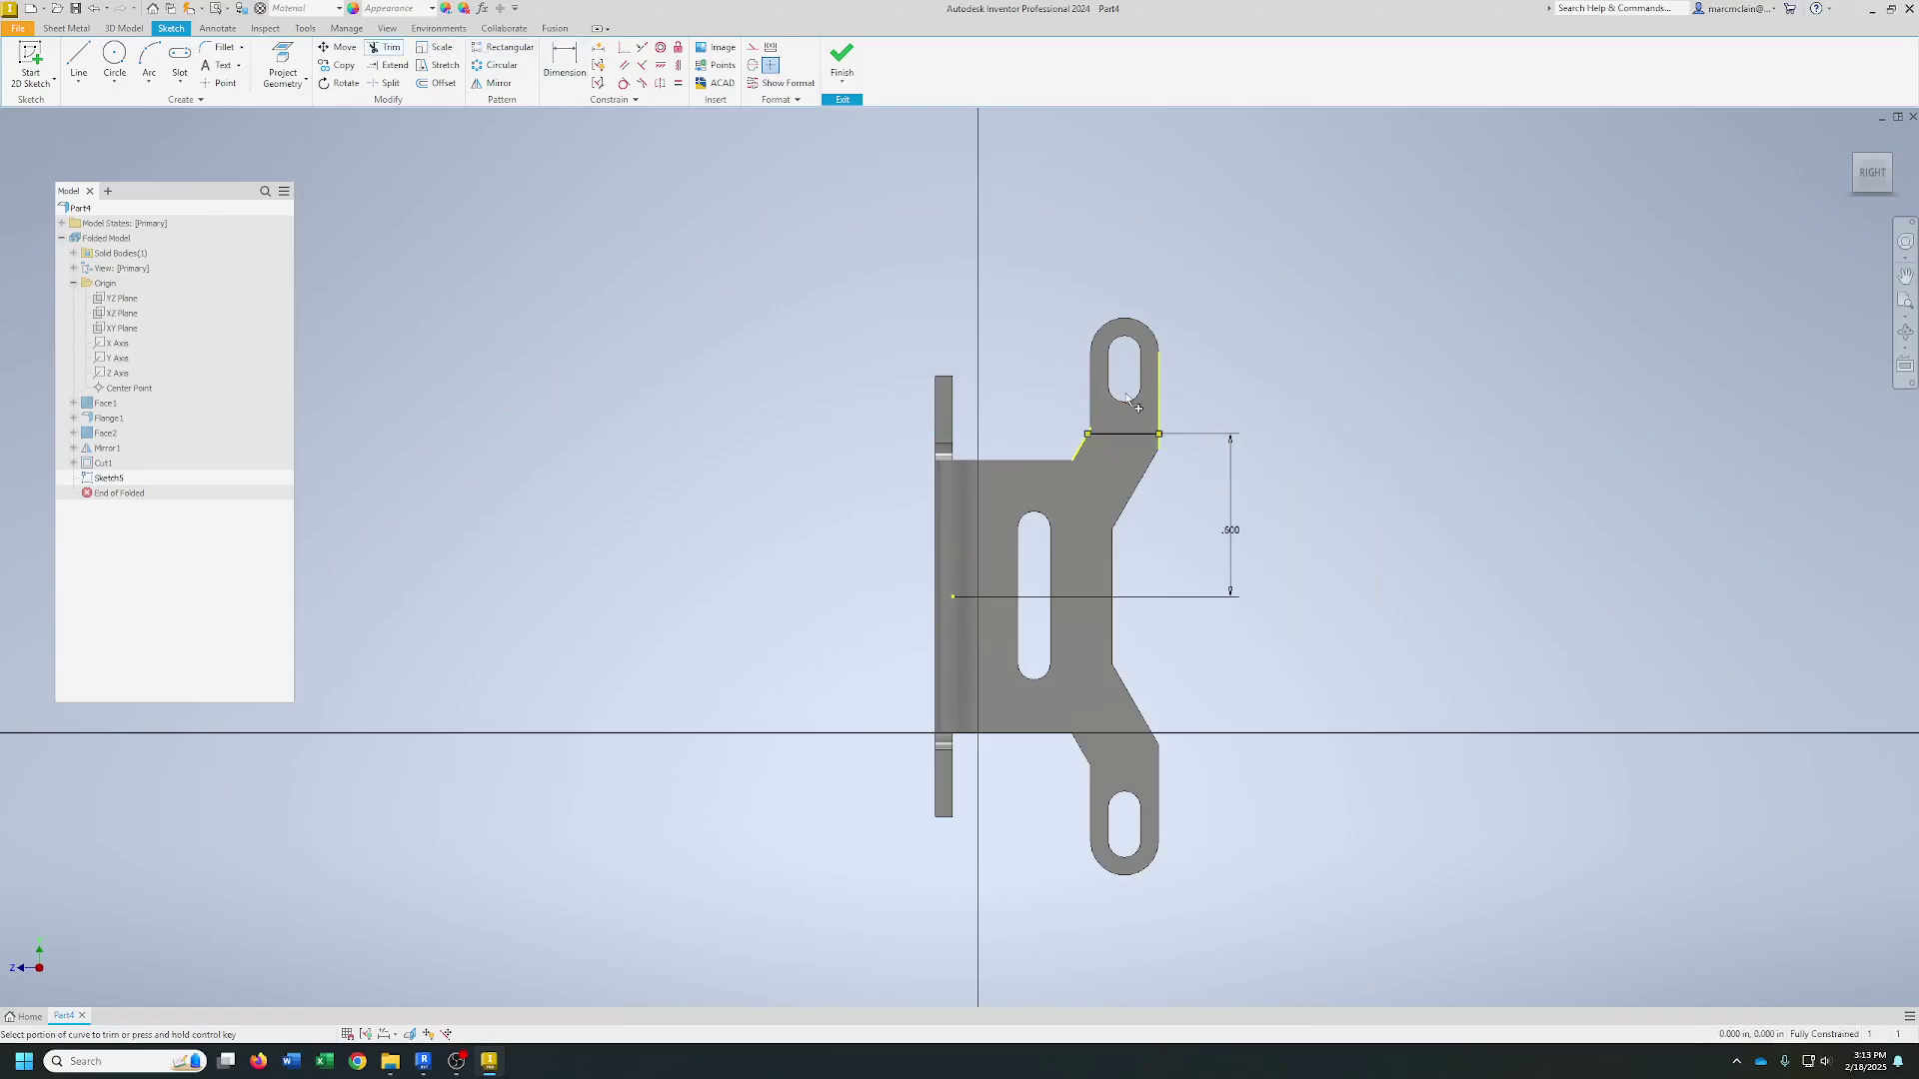
right_click(1239, 372)
click(1277, 373)
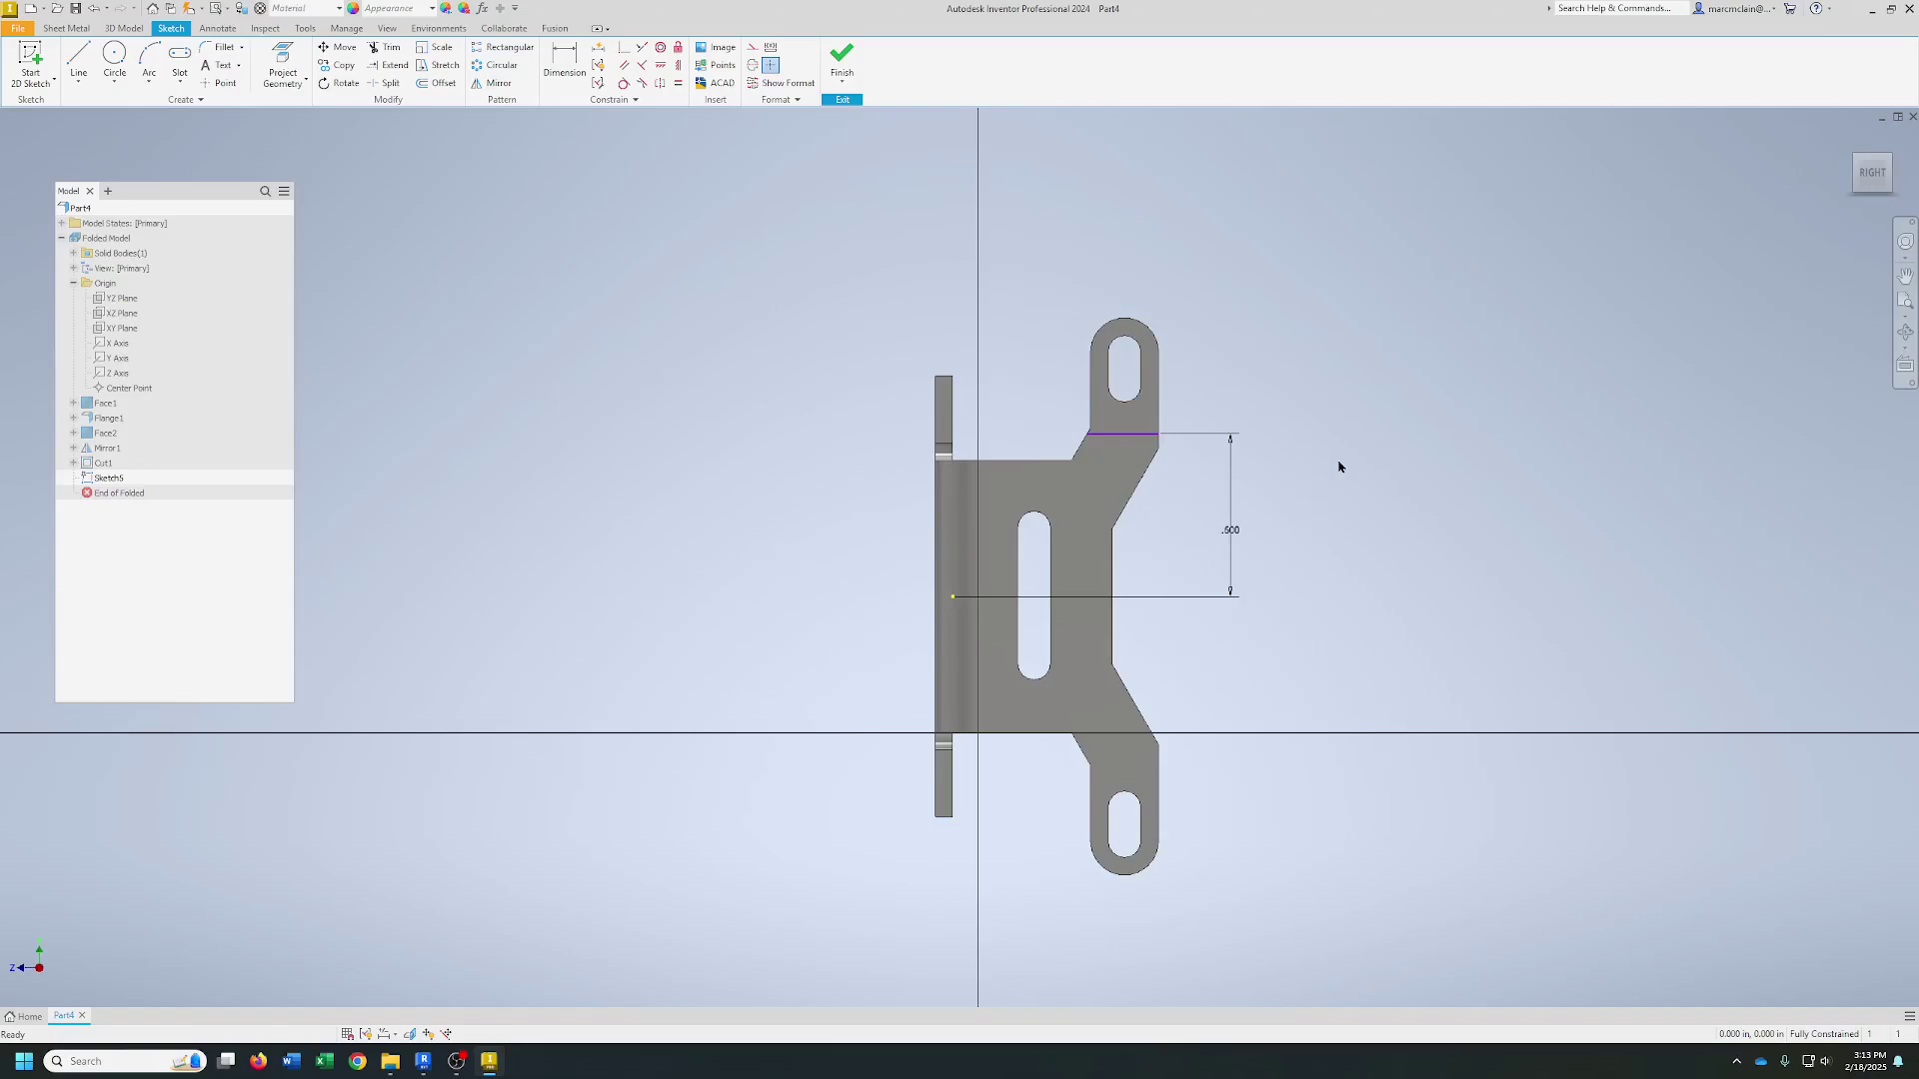
click(66, 28)
click(1007, 64)
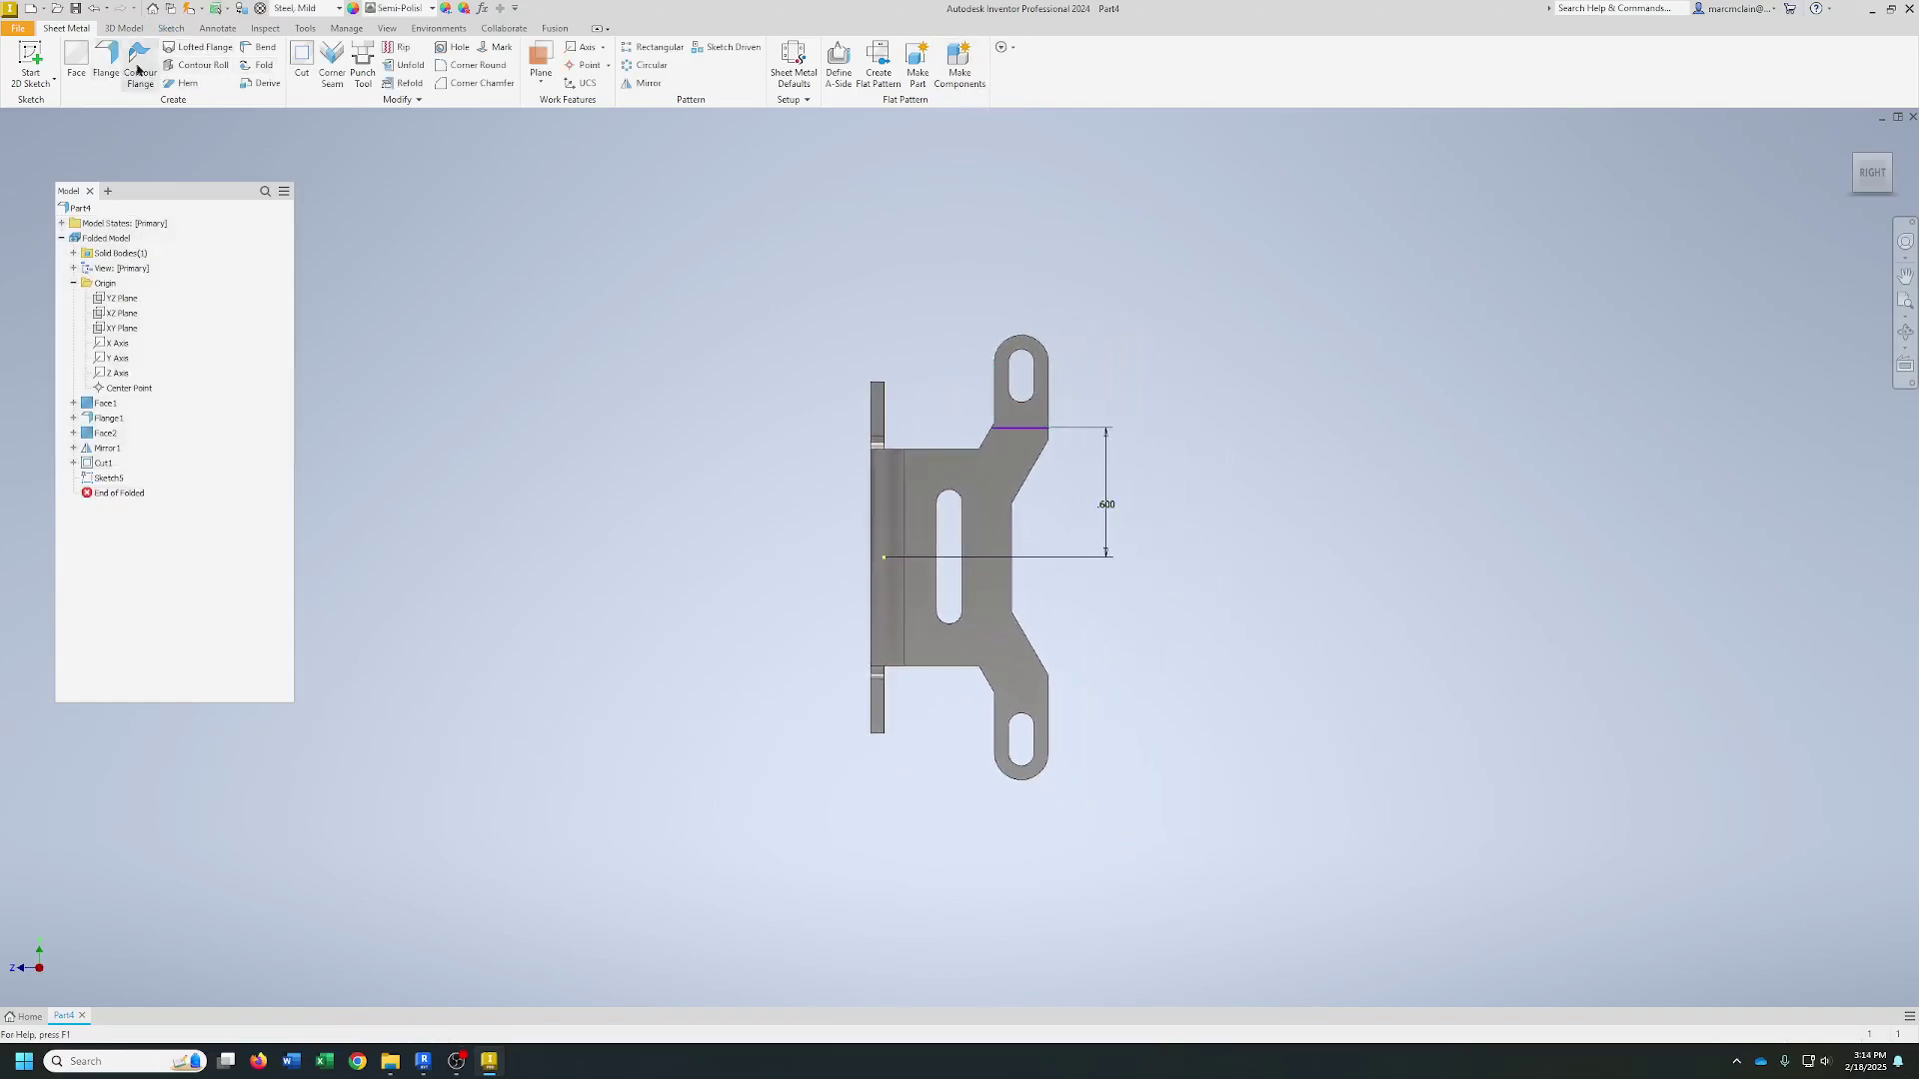
- Fold the side flange's upper arm outward by 90° along the sketched line, using the line as the start of bend
click(264, 66)
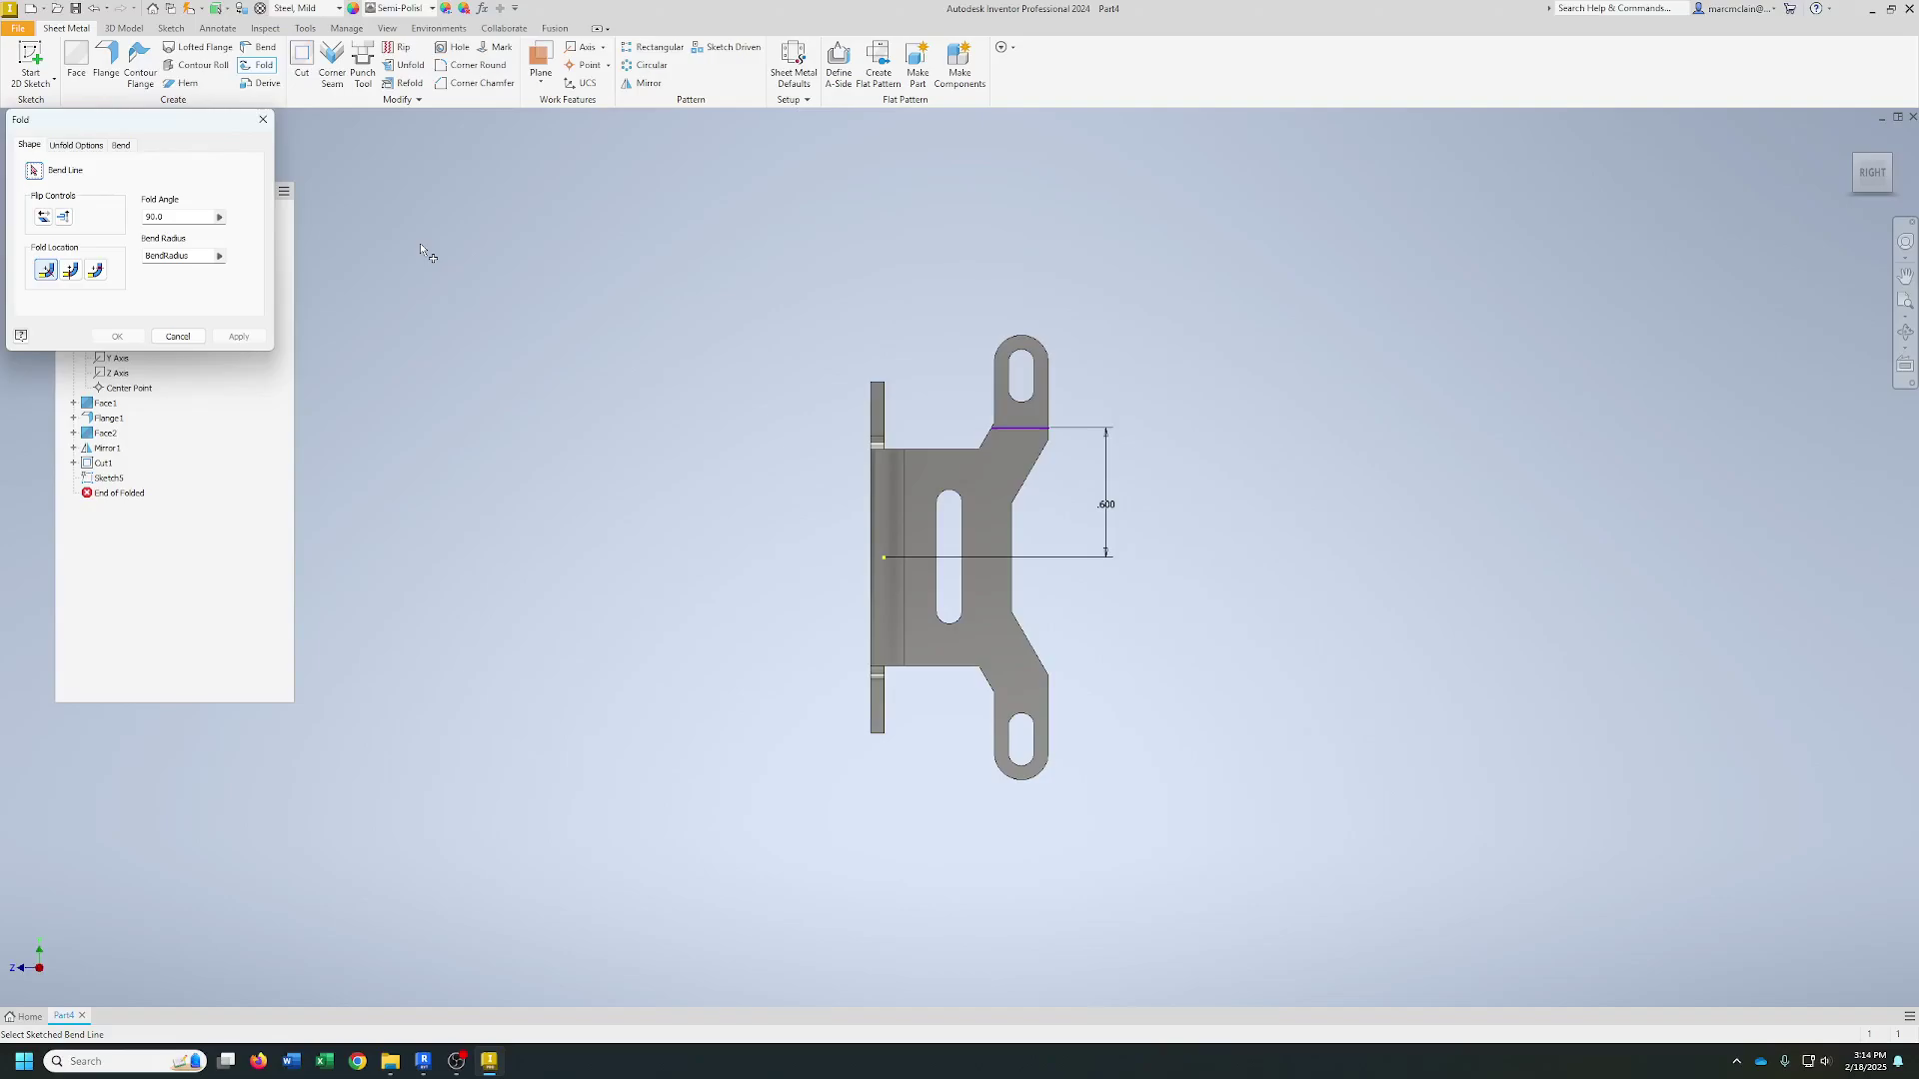
drag(139, 127, 1344, 340)
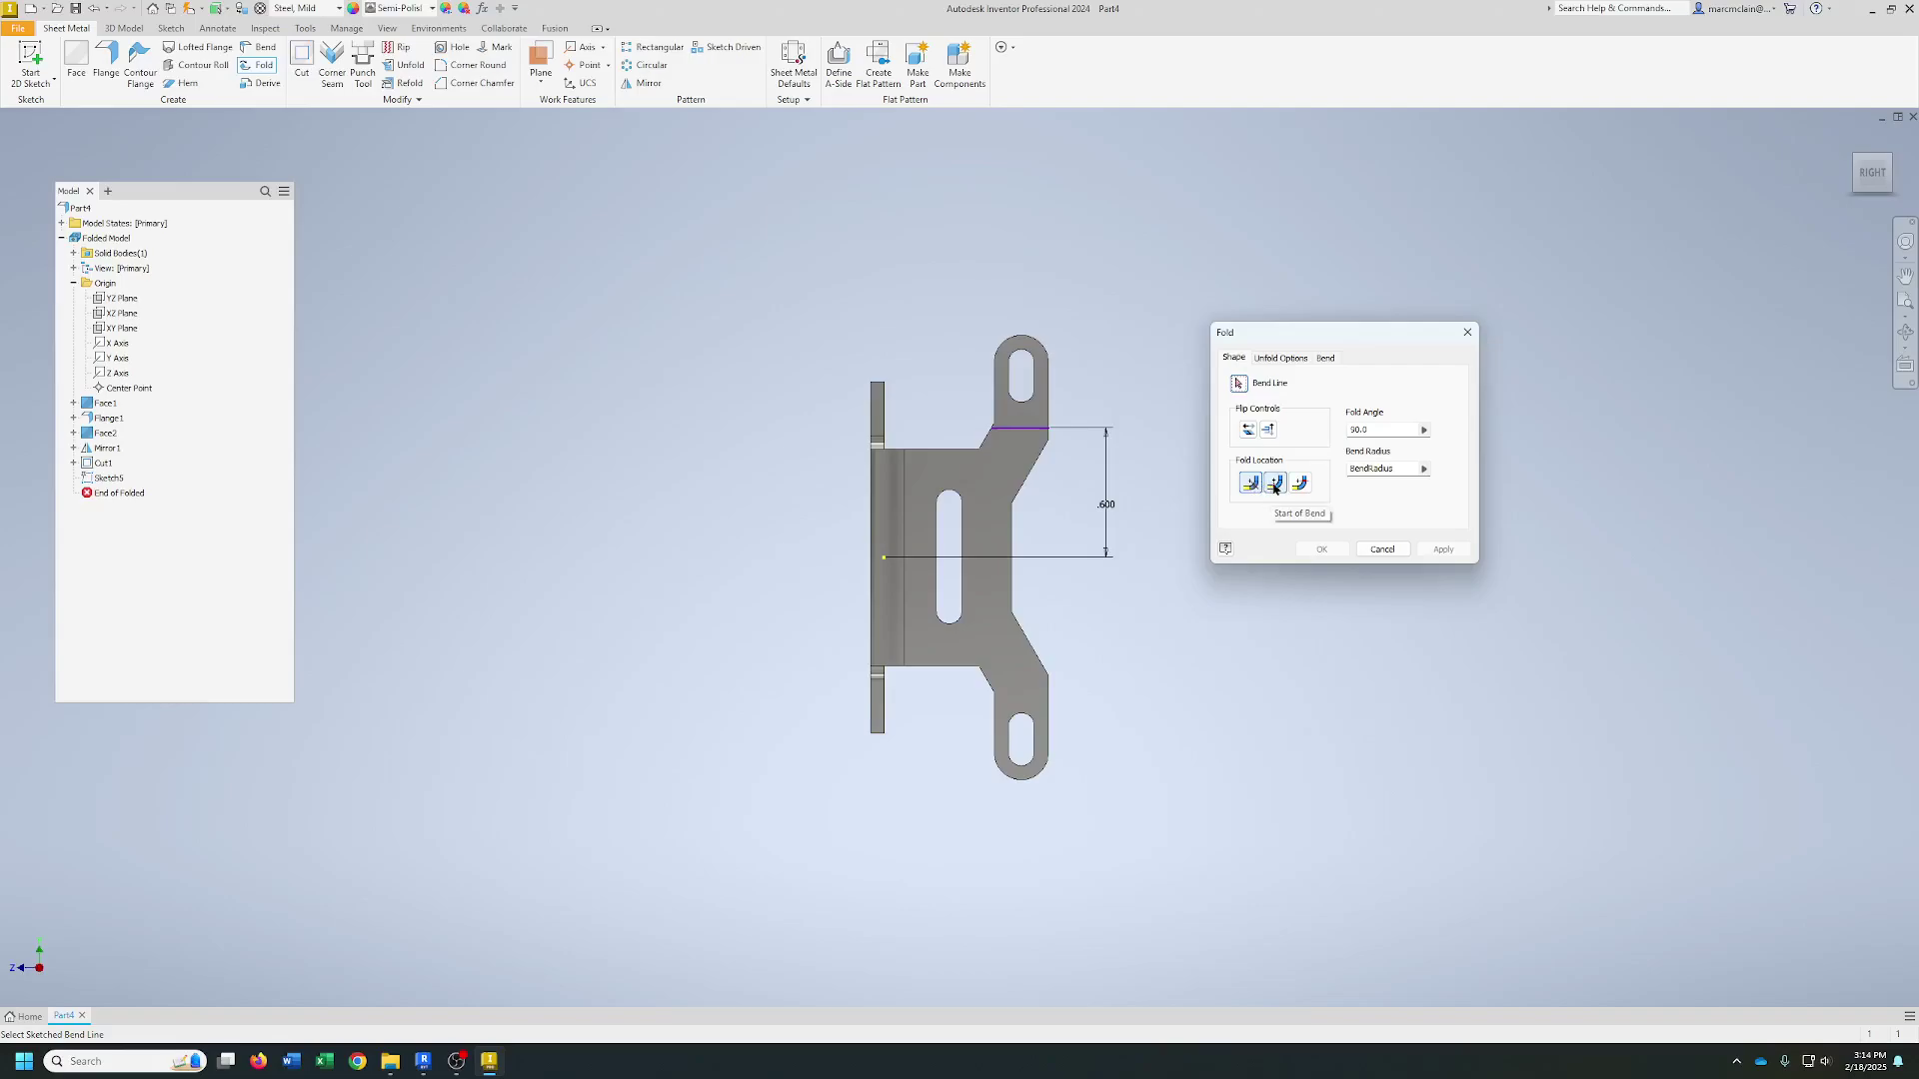
click(1274, 485)
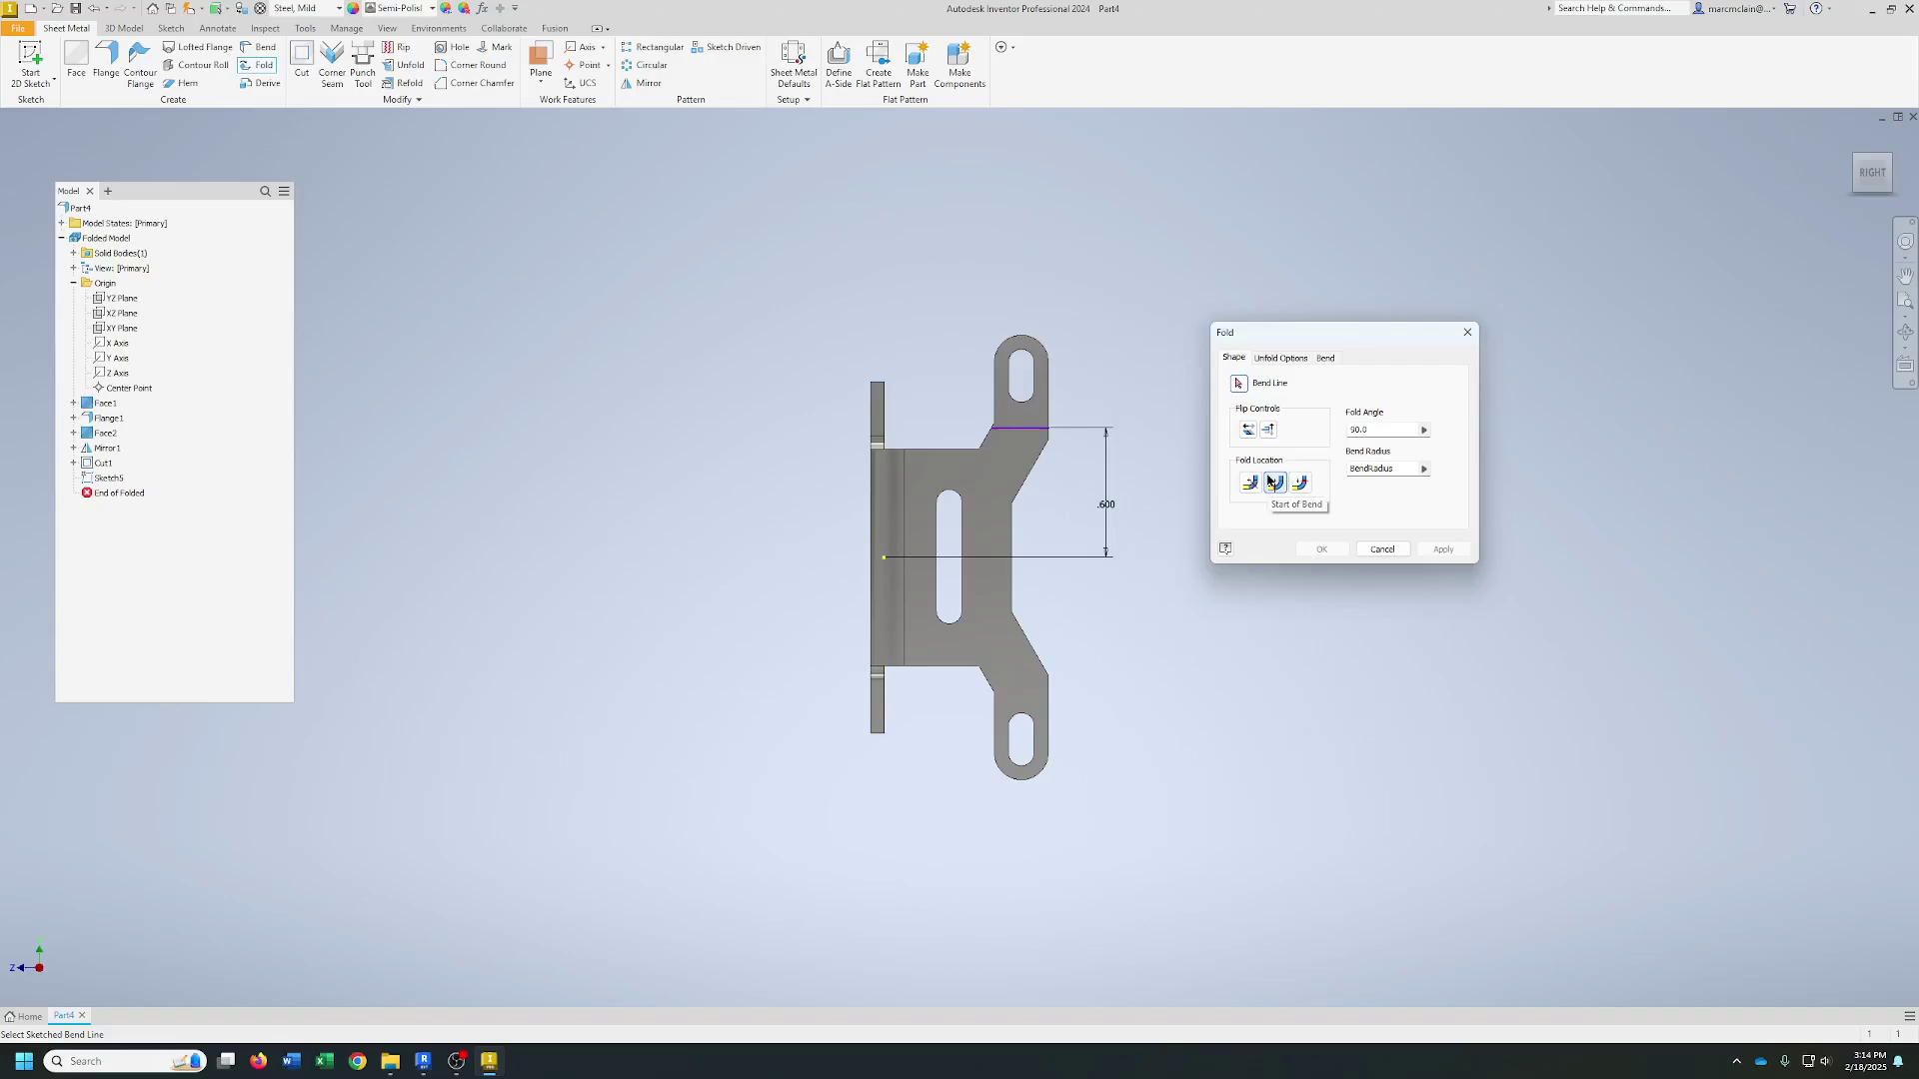
click(1034, 428)
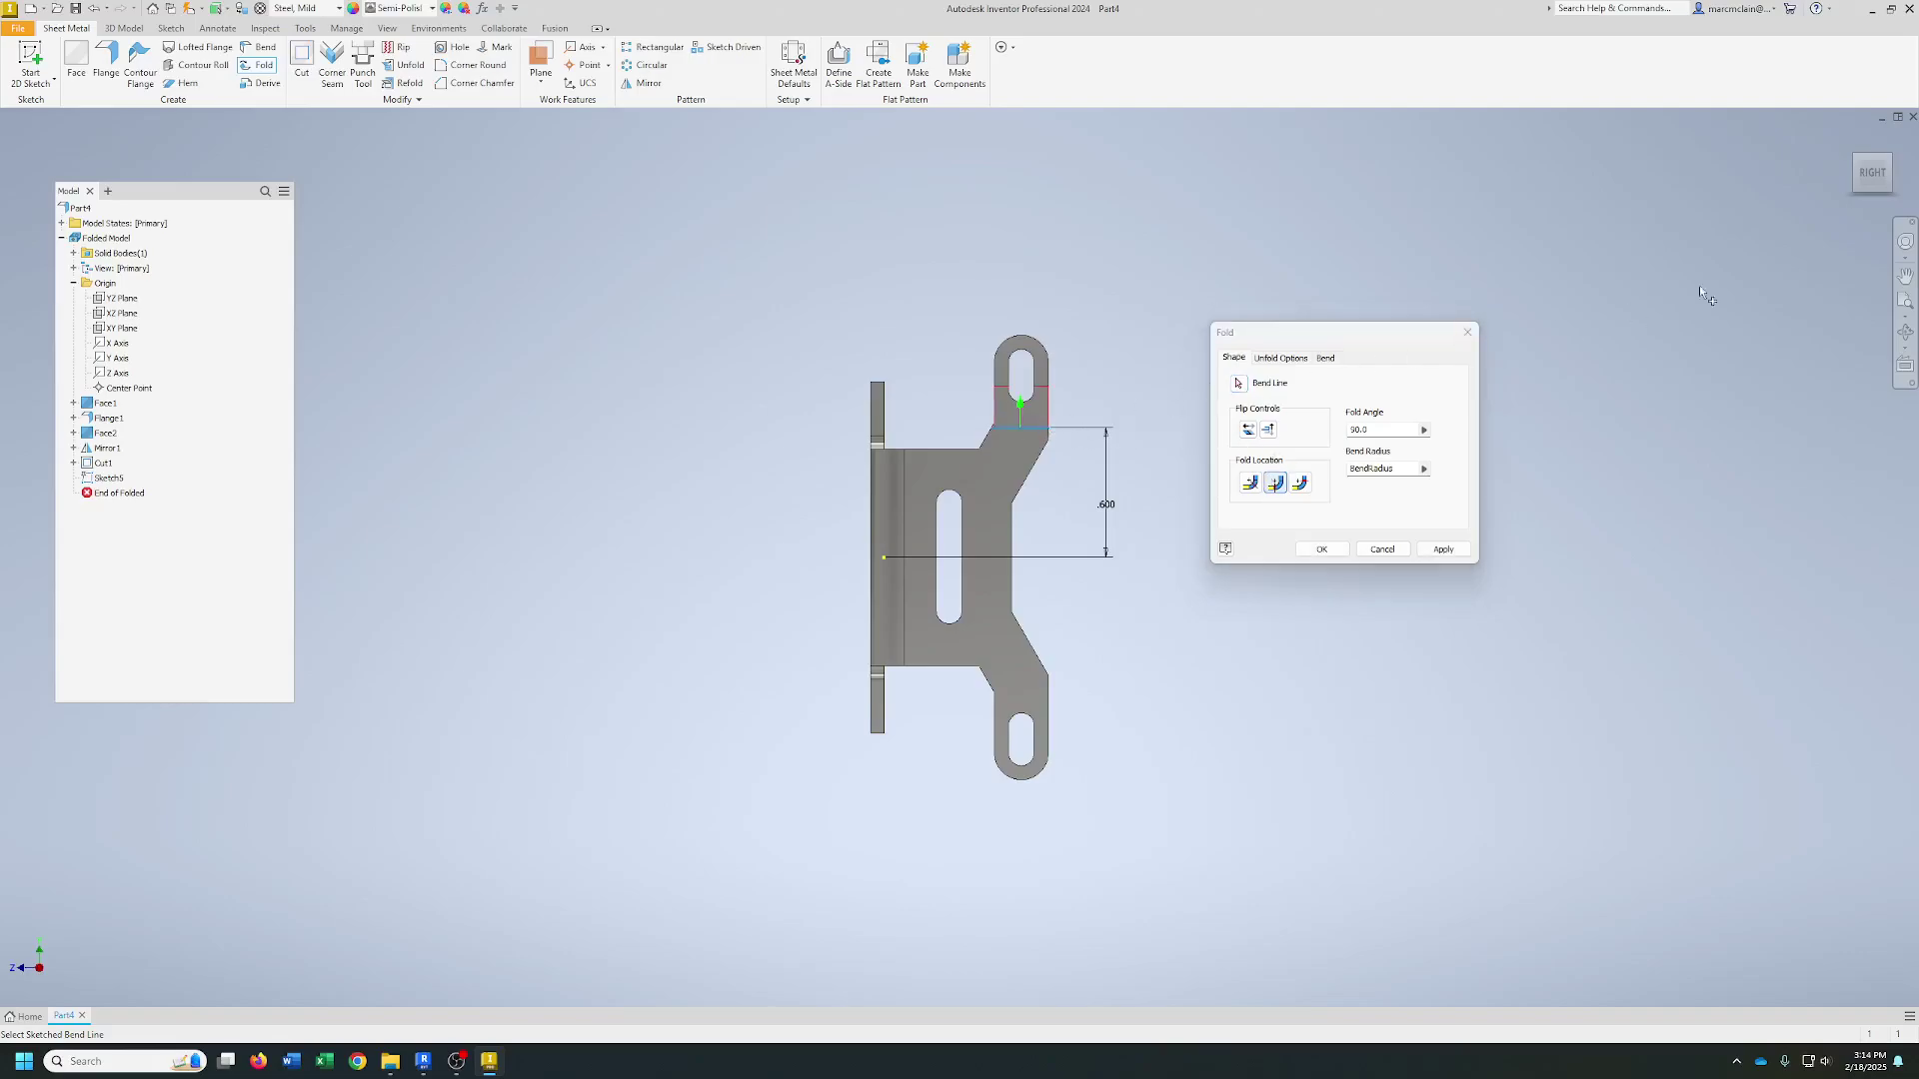
shift+middle_drag(1702, 295, 1614, 302)
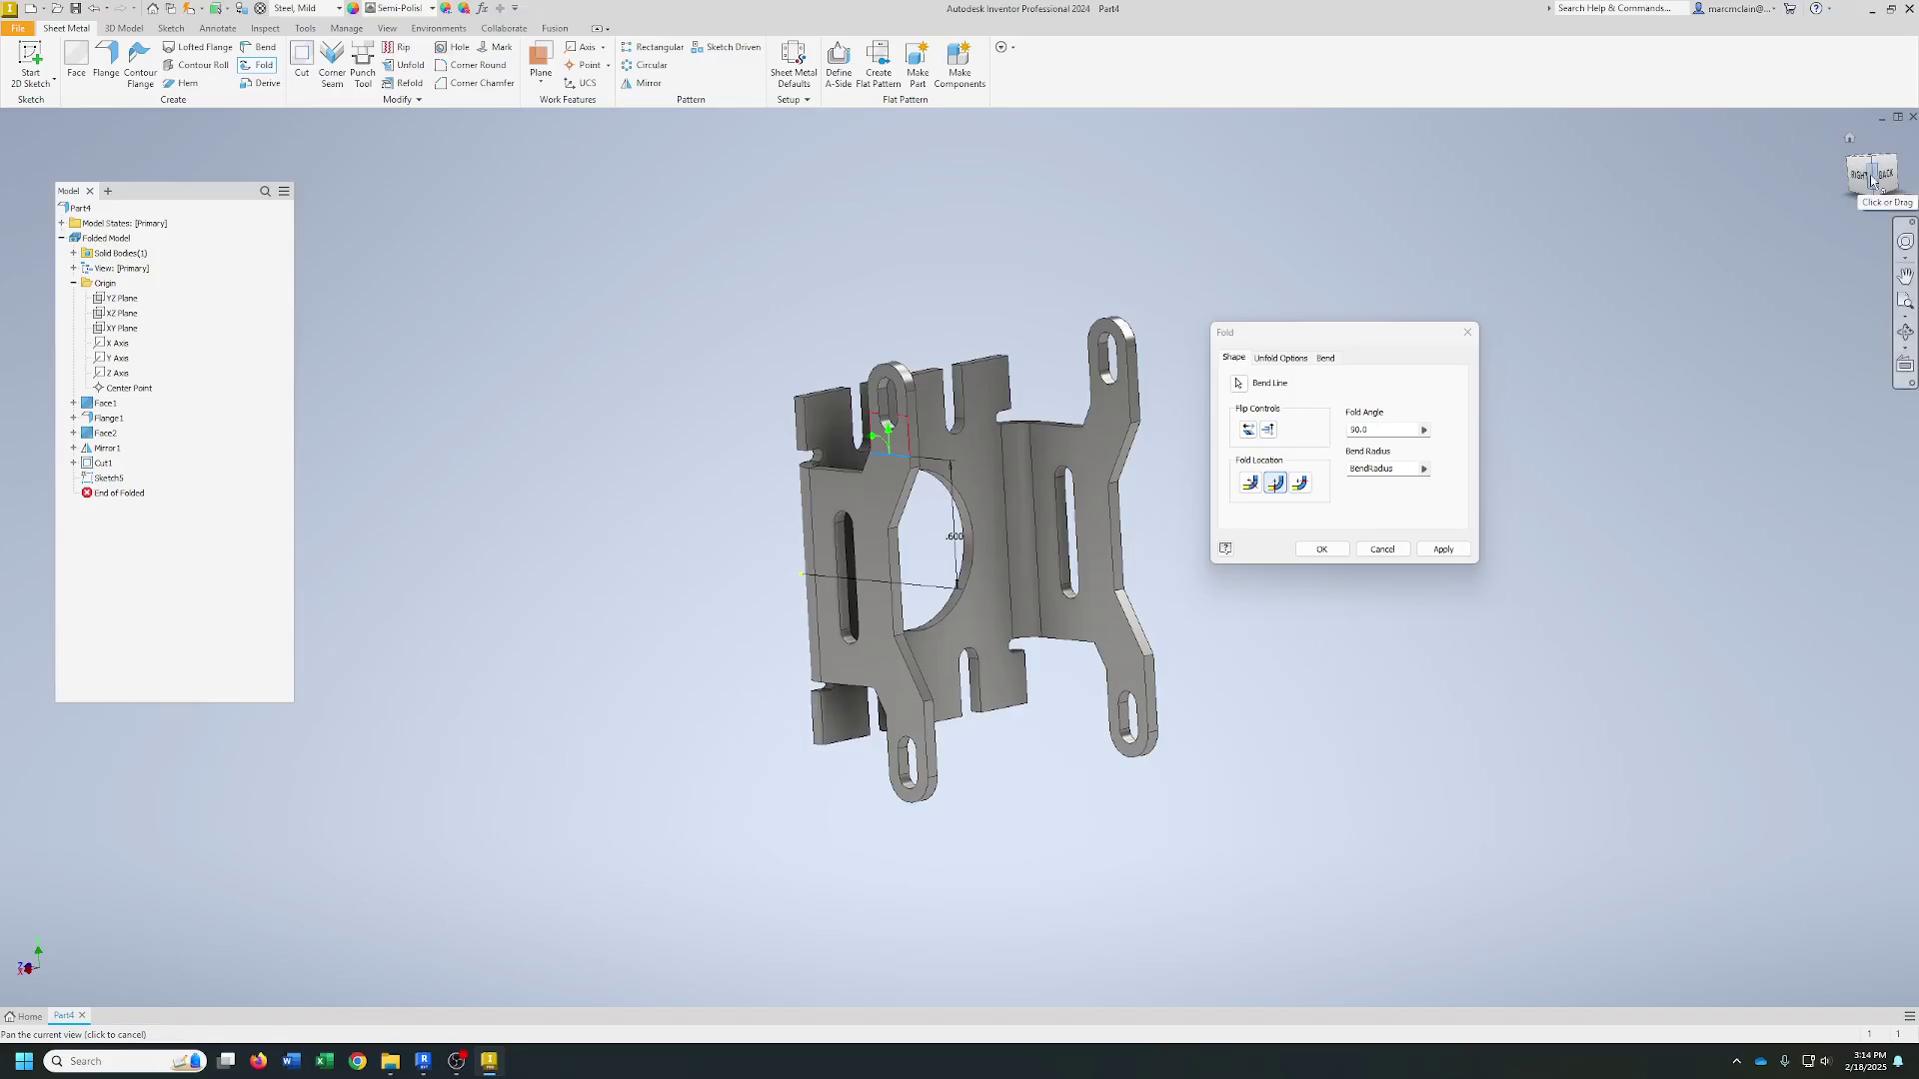
click(1246, 431)
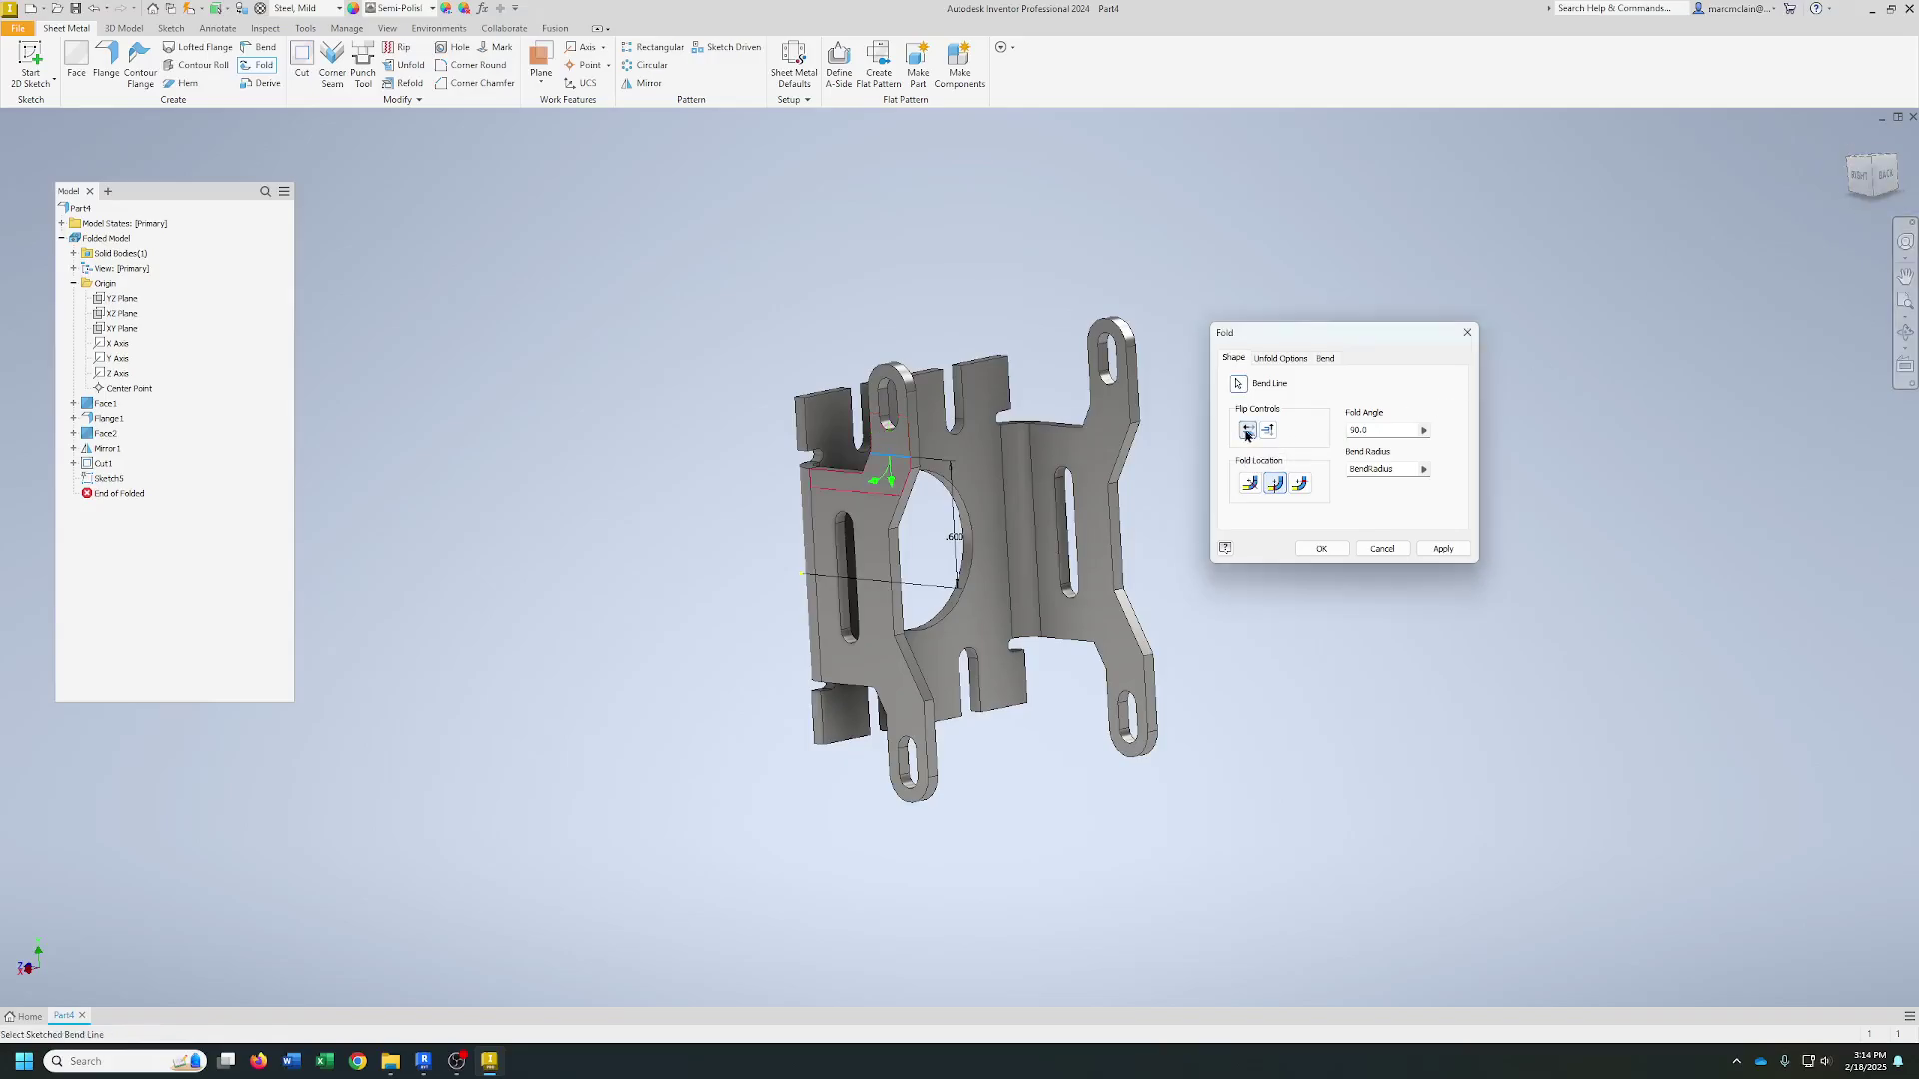
click(1246, 431)
click(1444, 549)
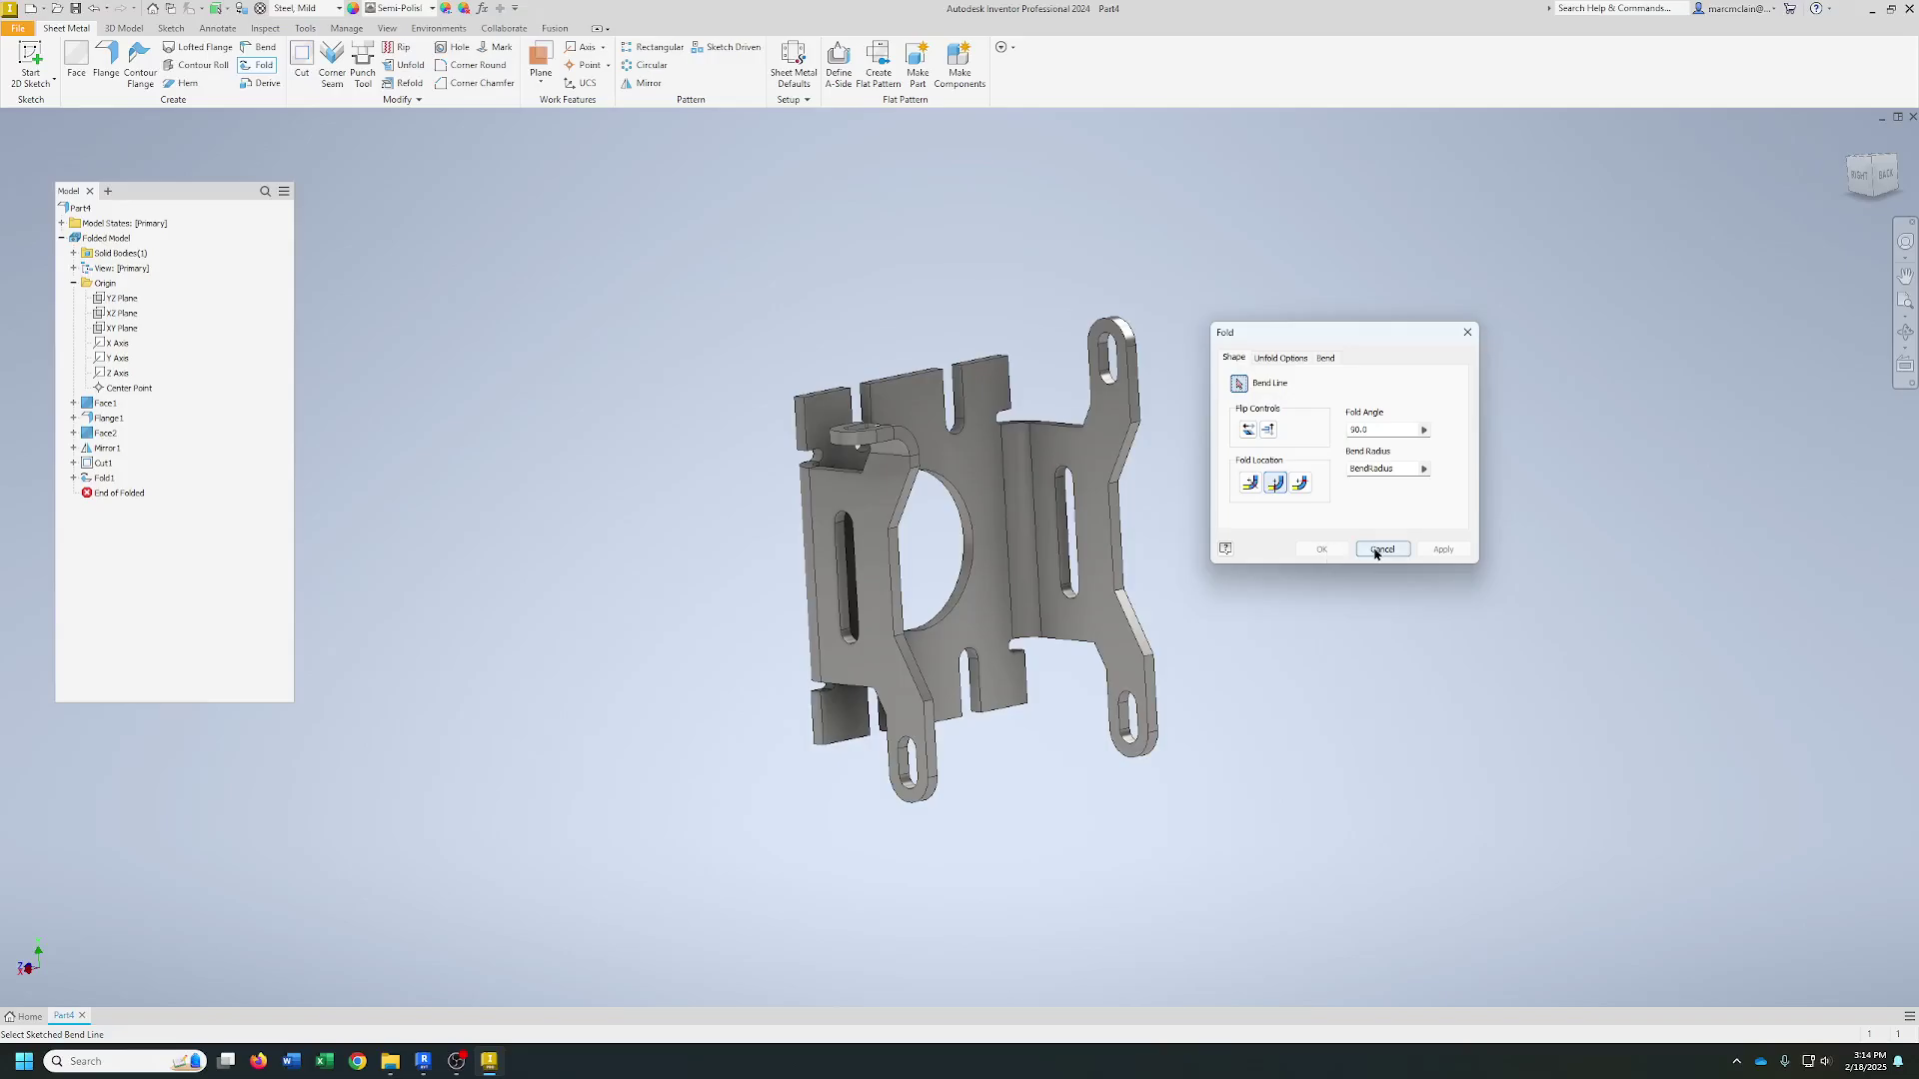
click(1289, 358)
click(1326, 357)
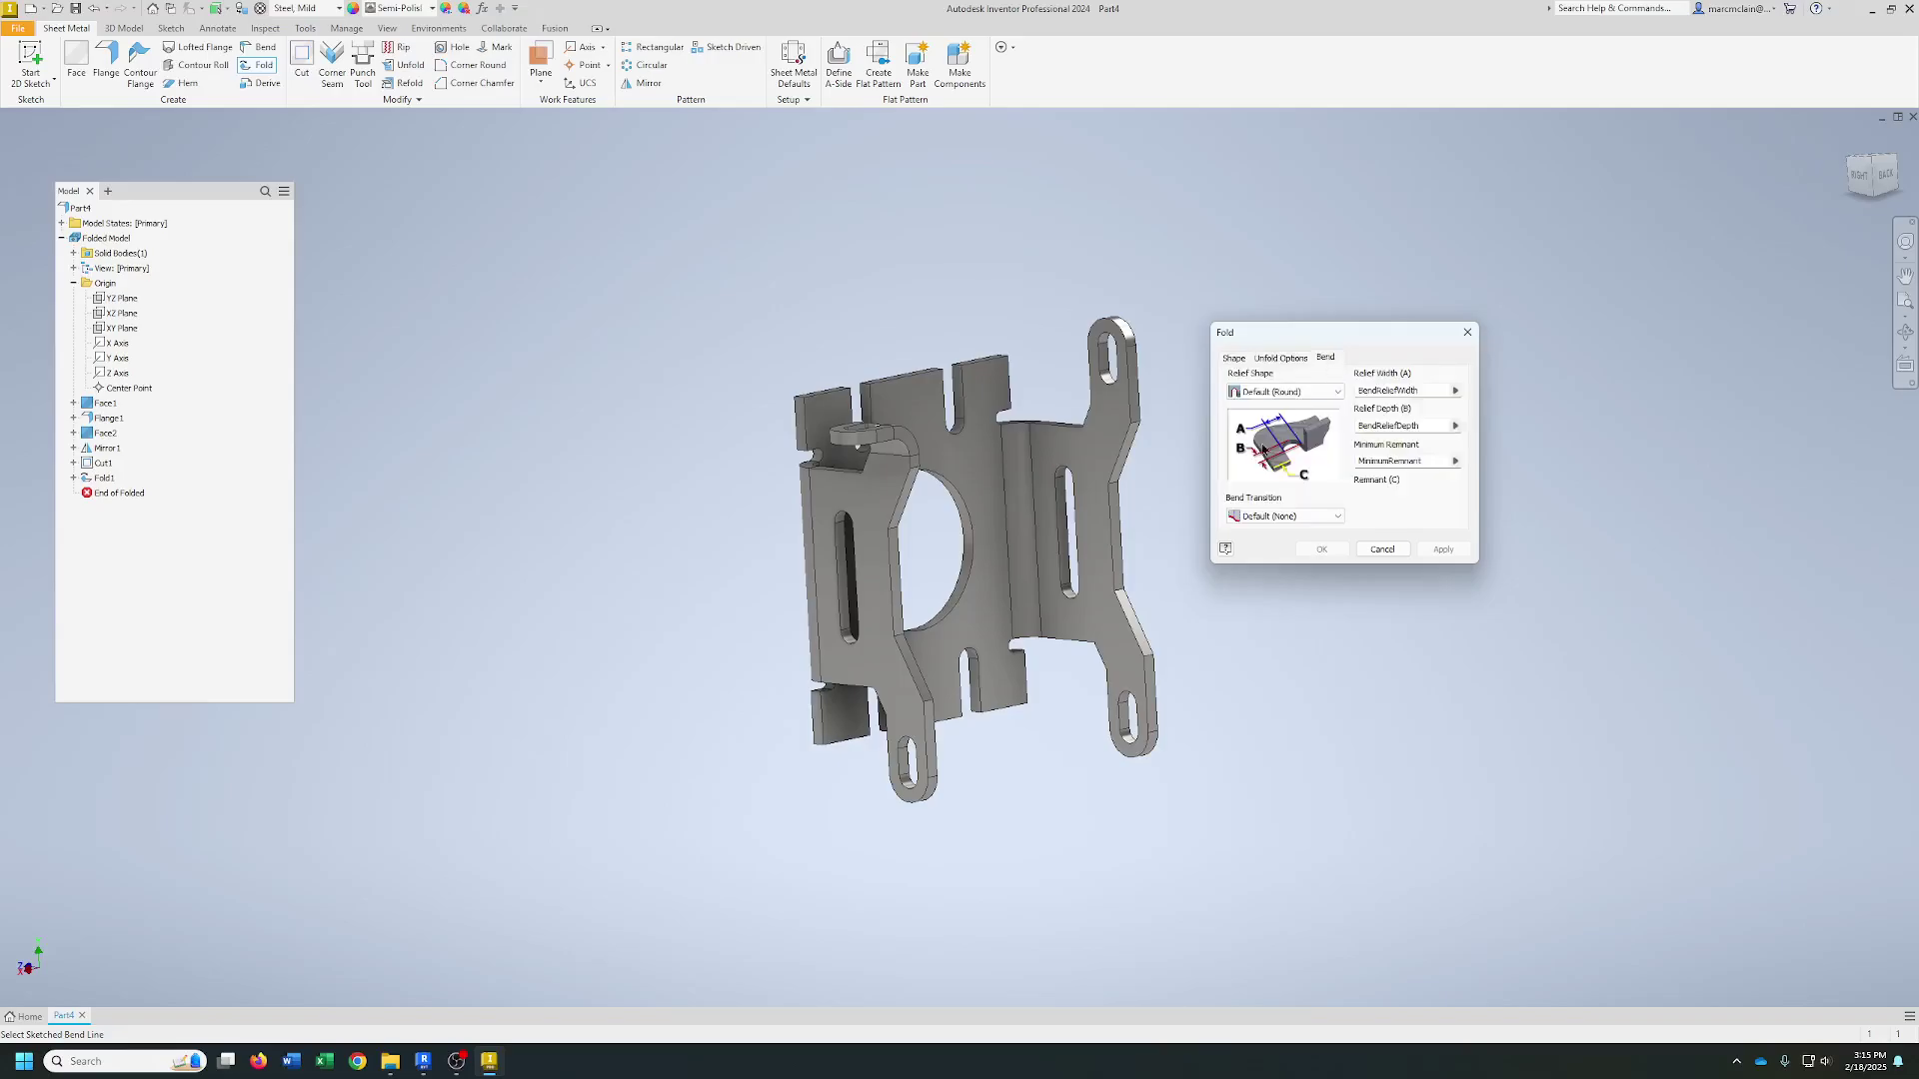
click(1235, 358)
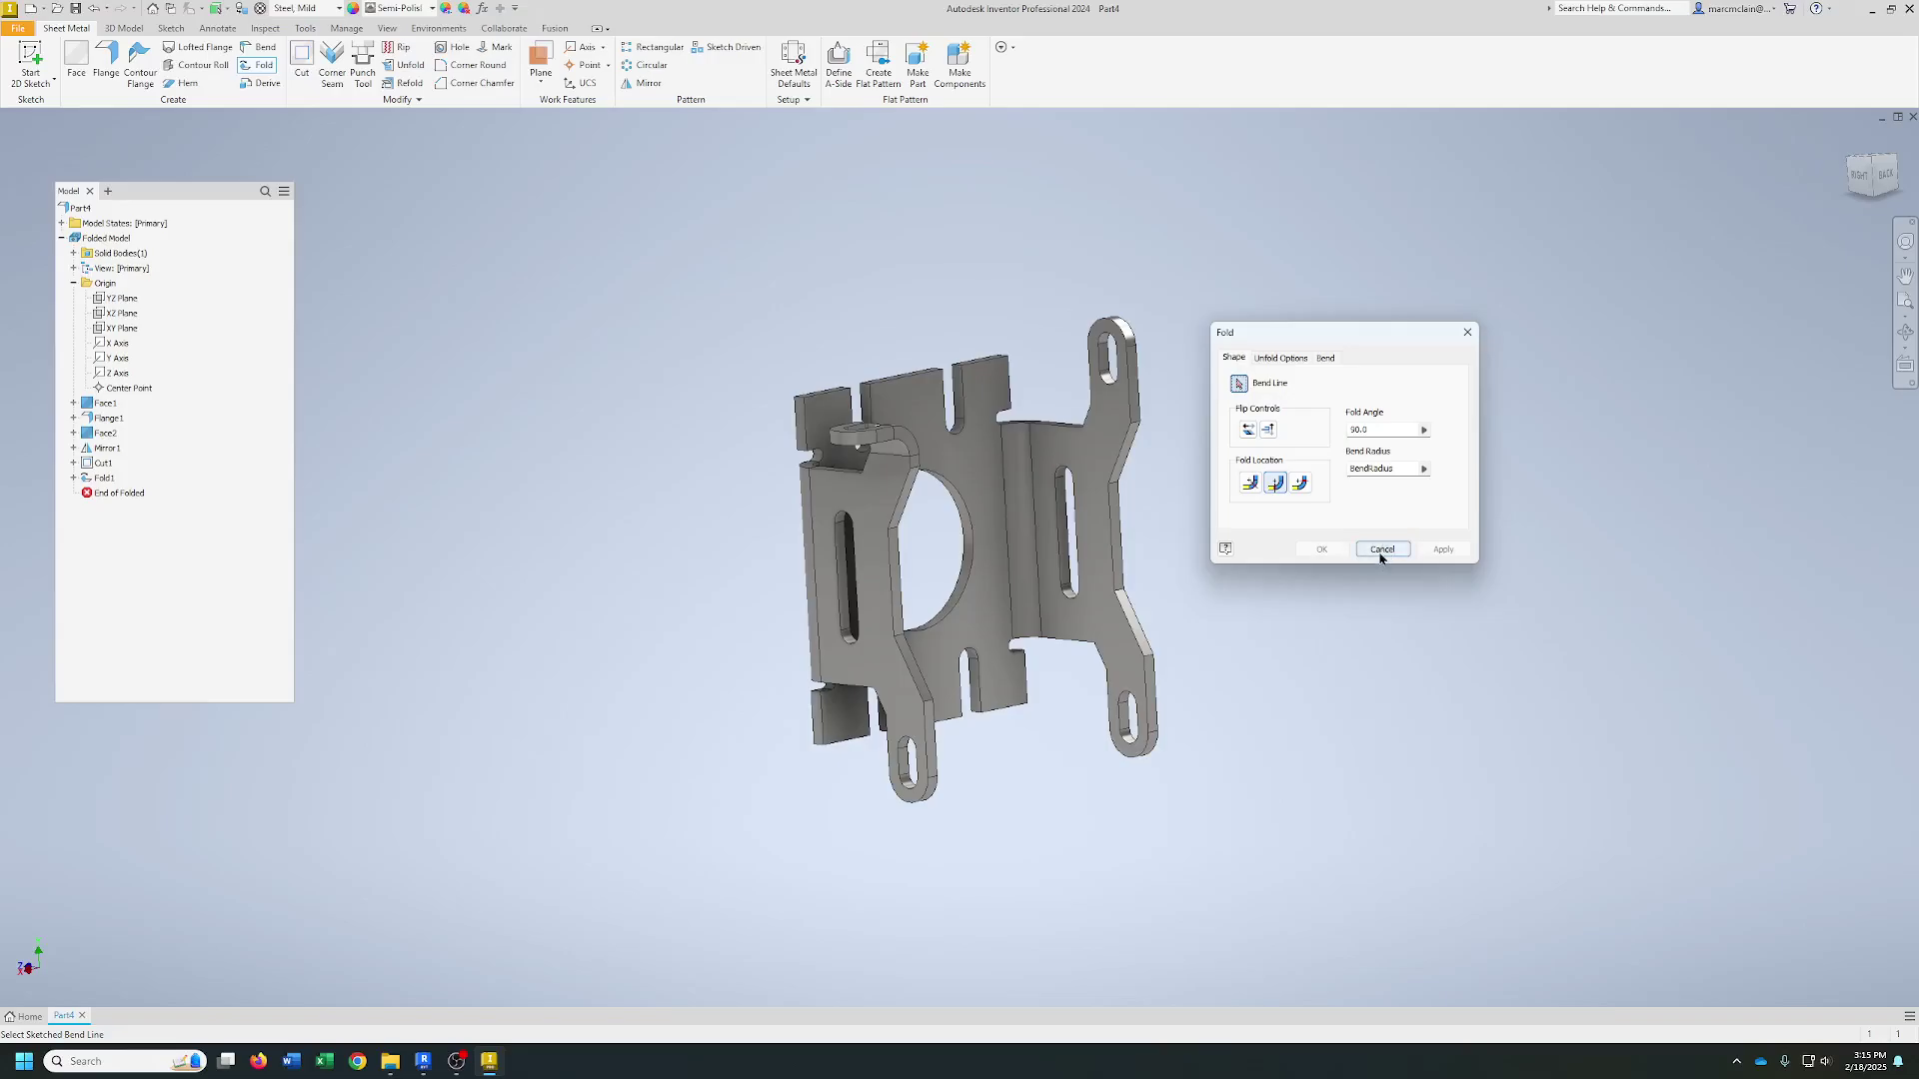
click(1382, 550)
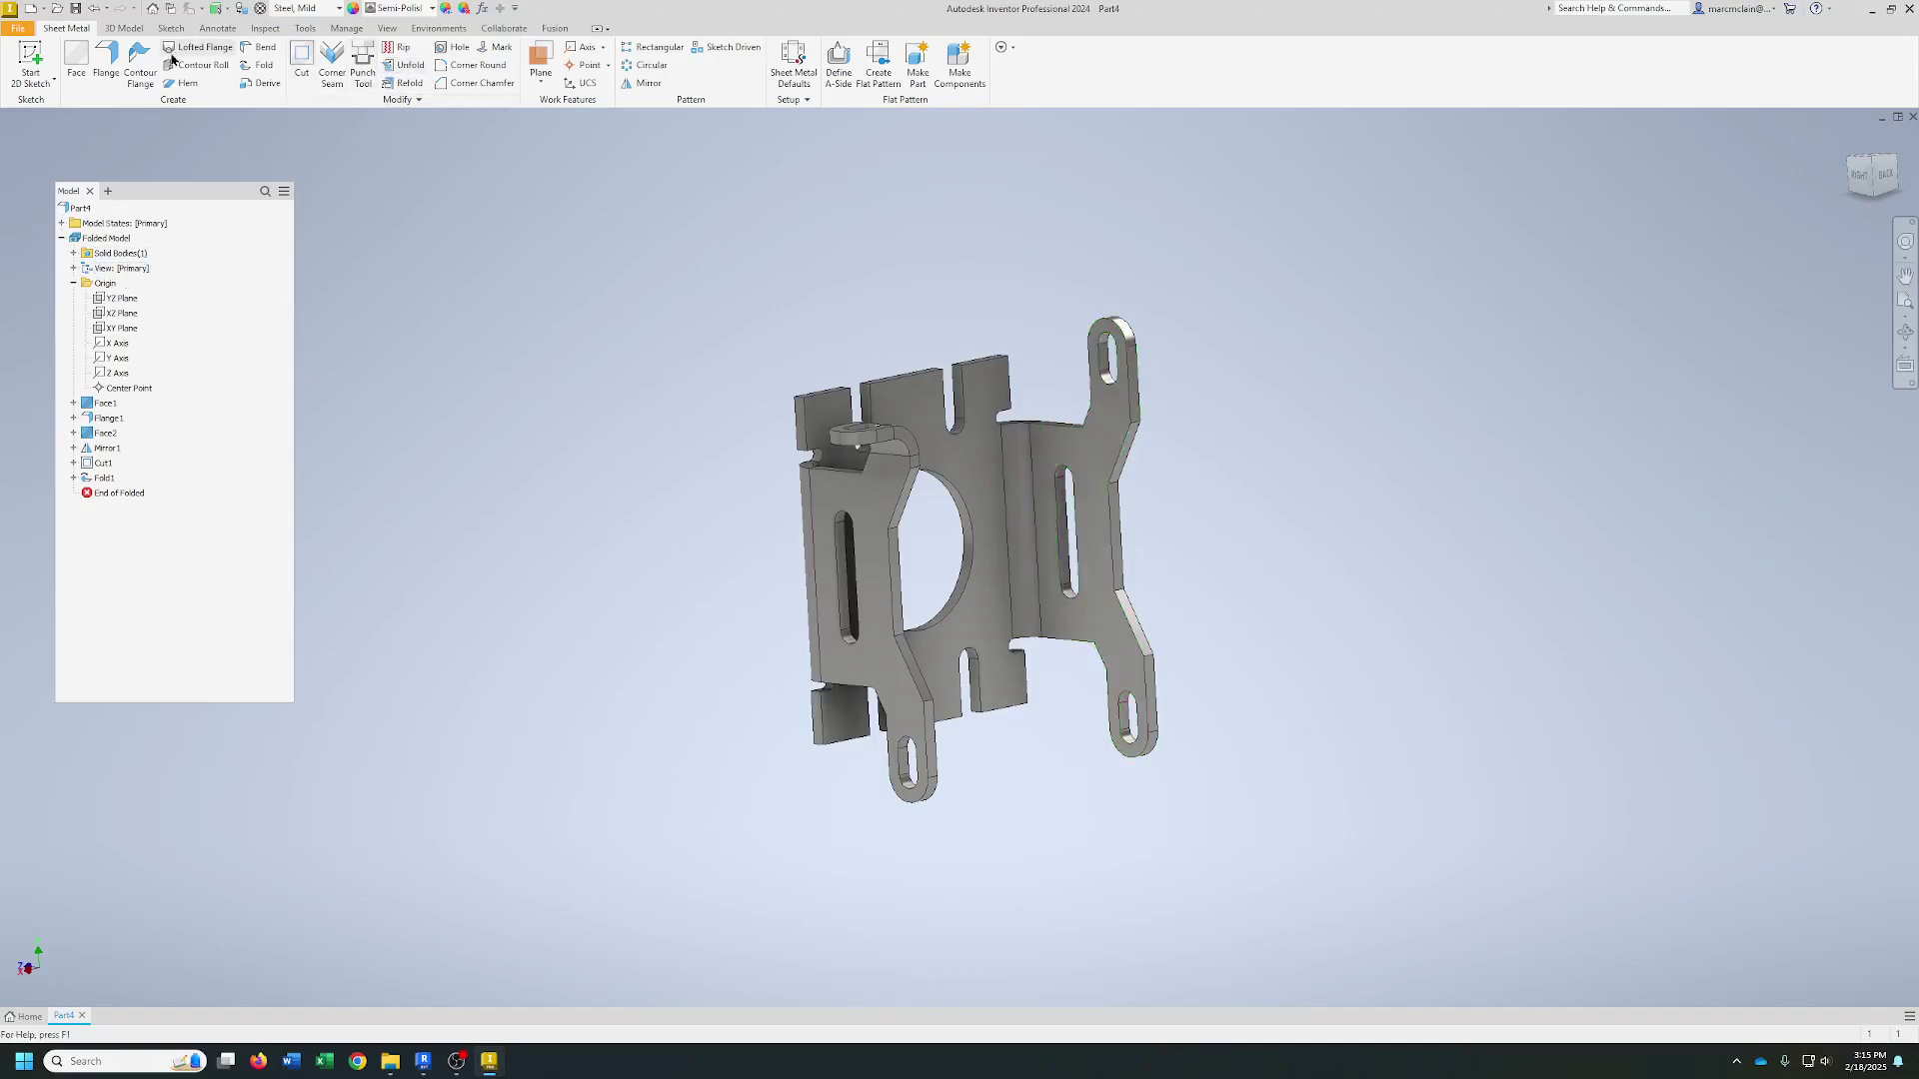
- Mirror the upper arm's fold across the YZ plane onto the opposite flange
click(643, 83)
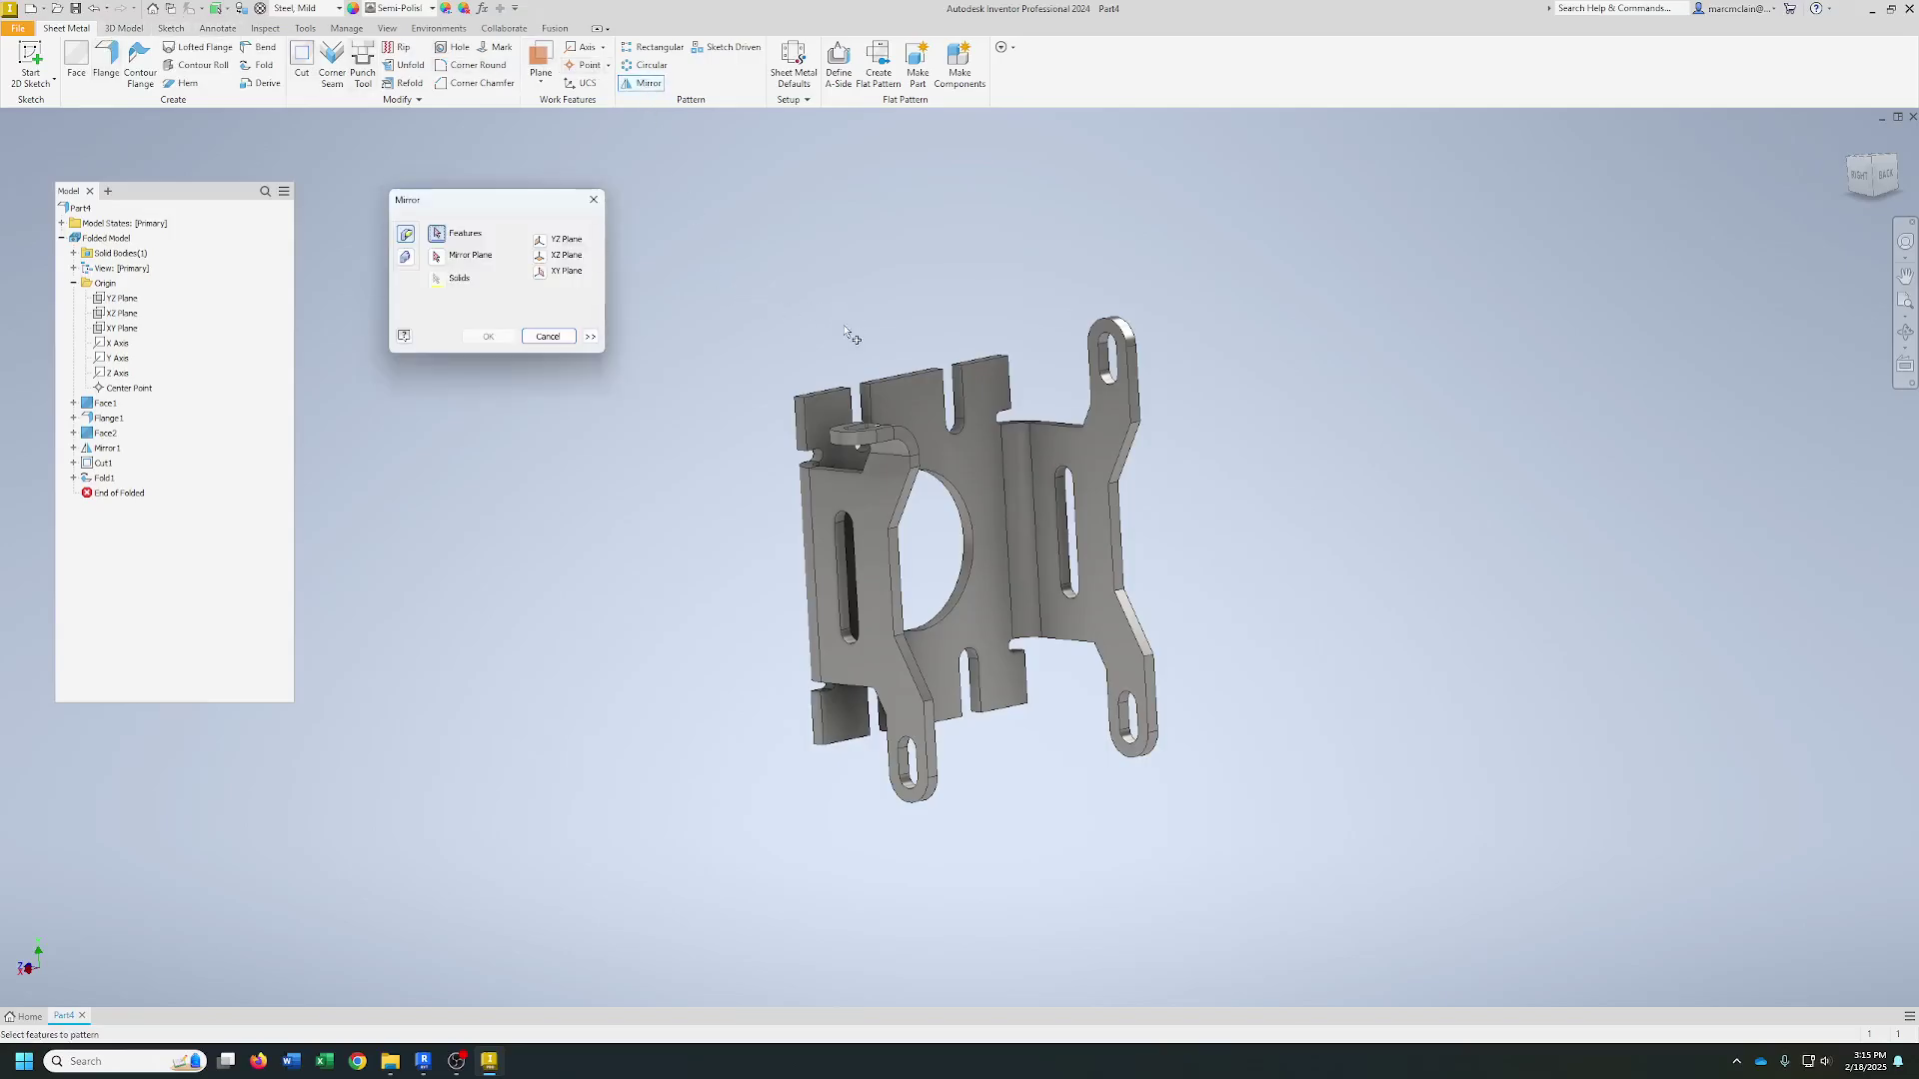
click(871, 435)
click(435, 256)
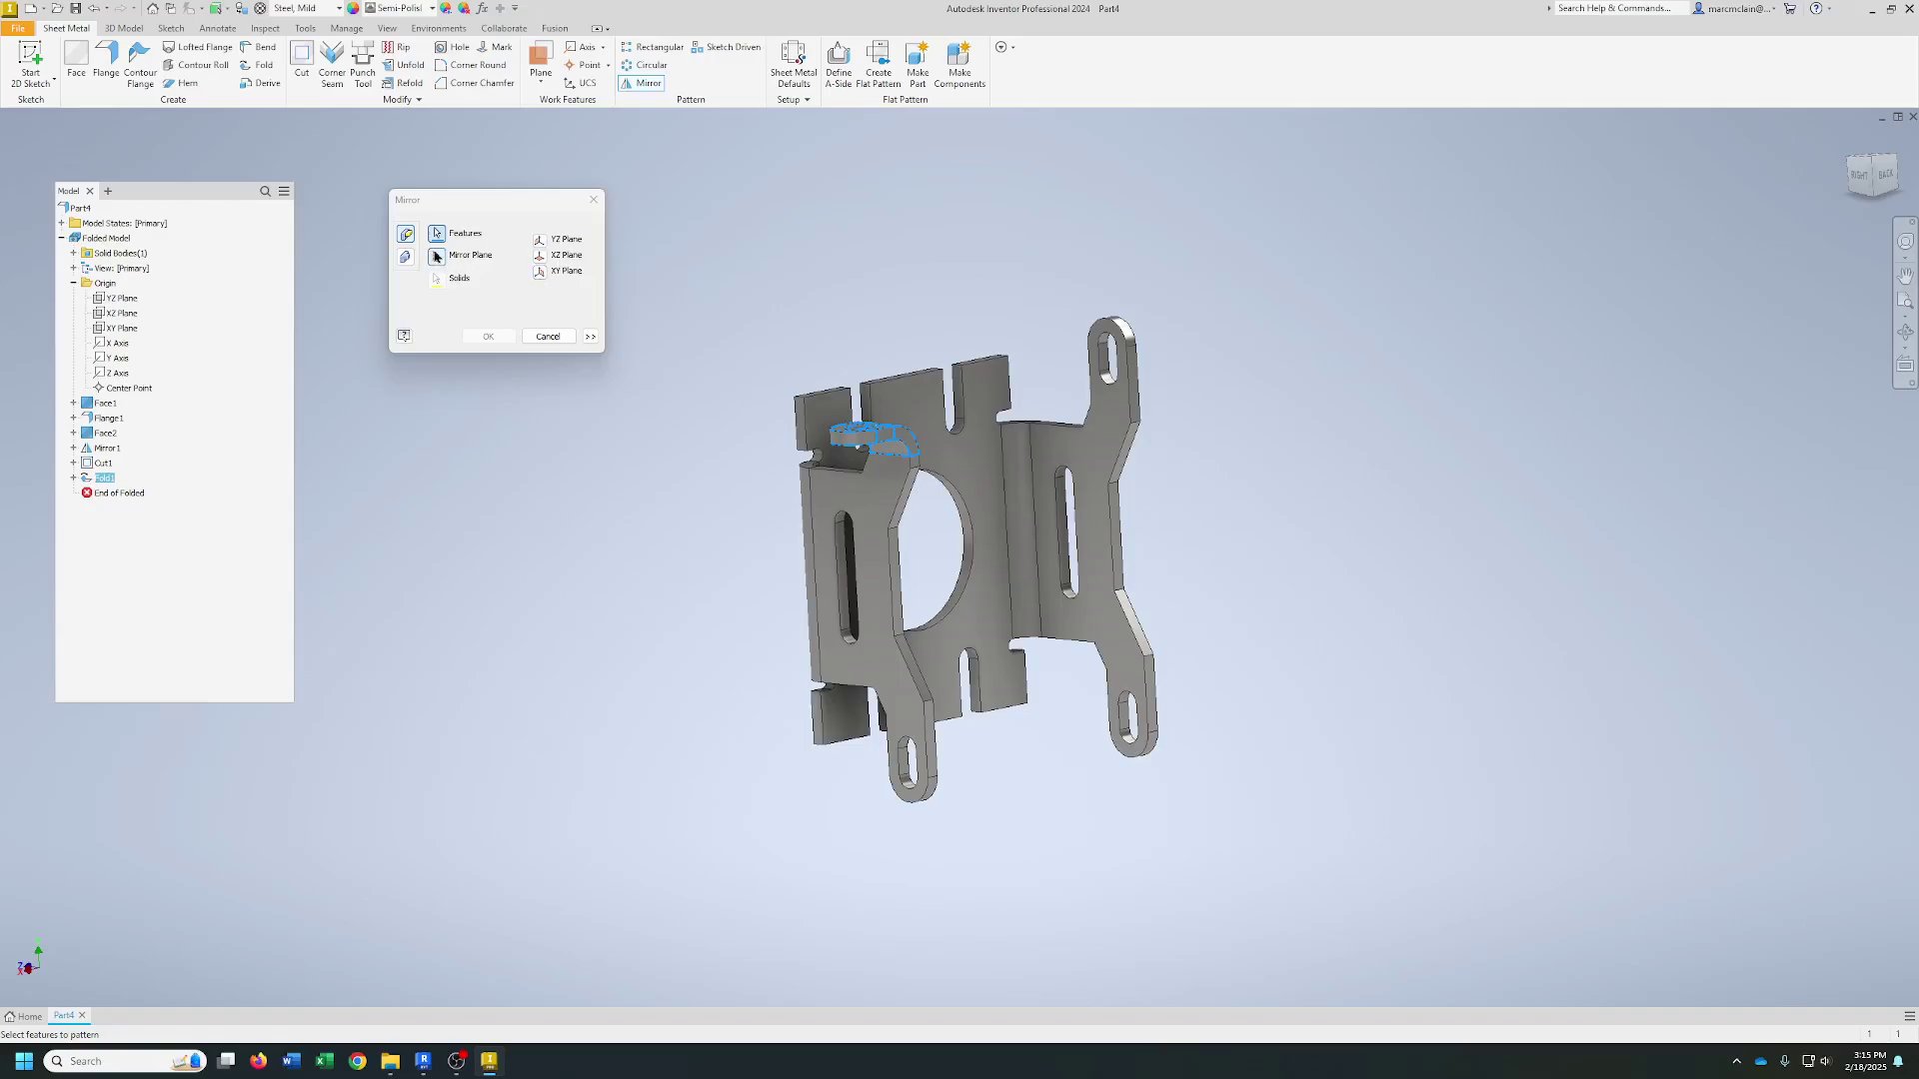
click(546, 244)
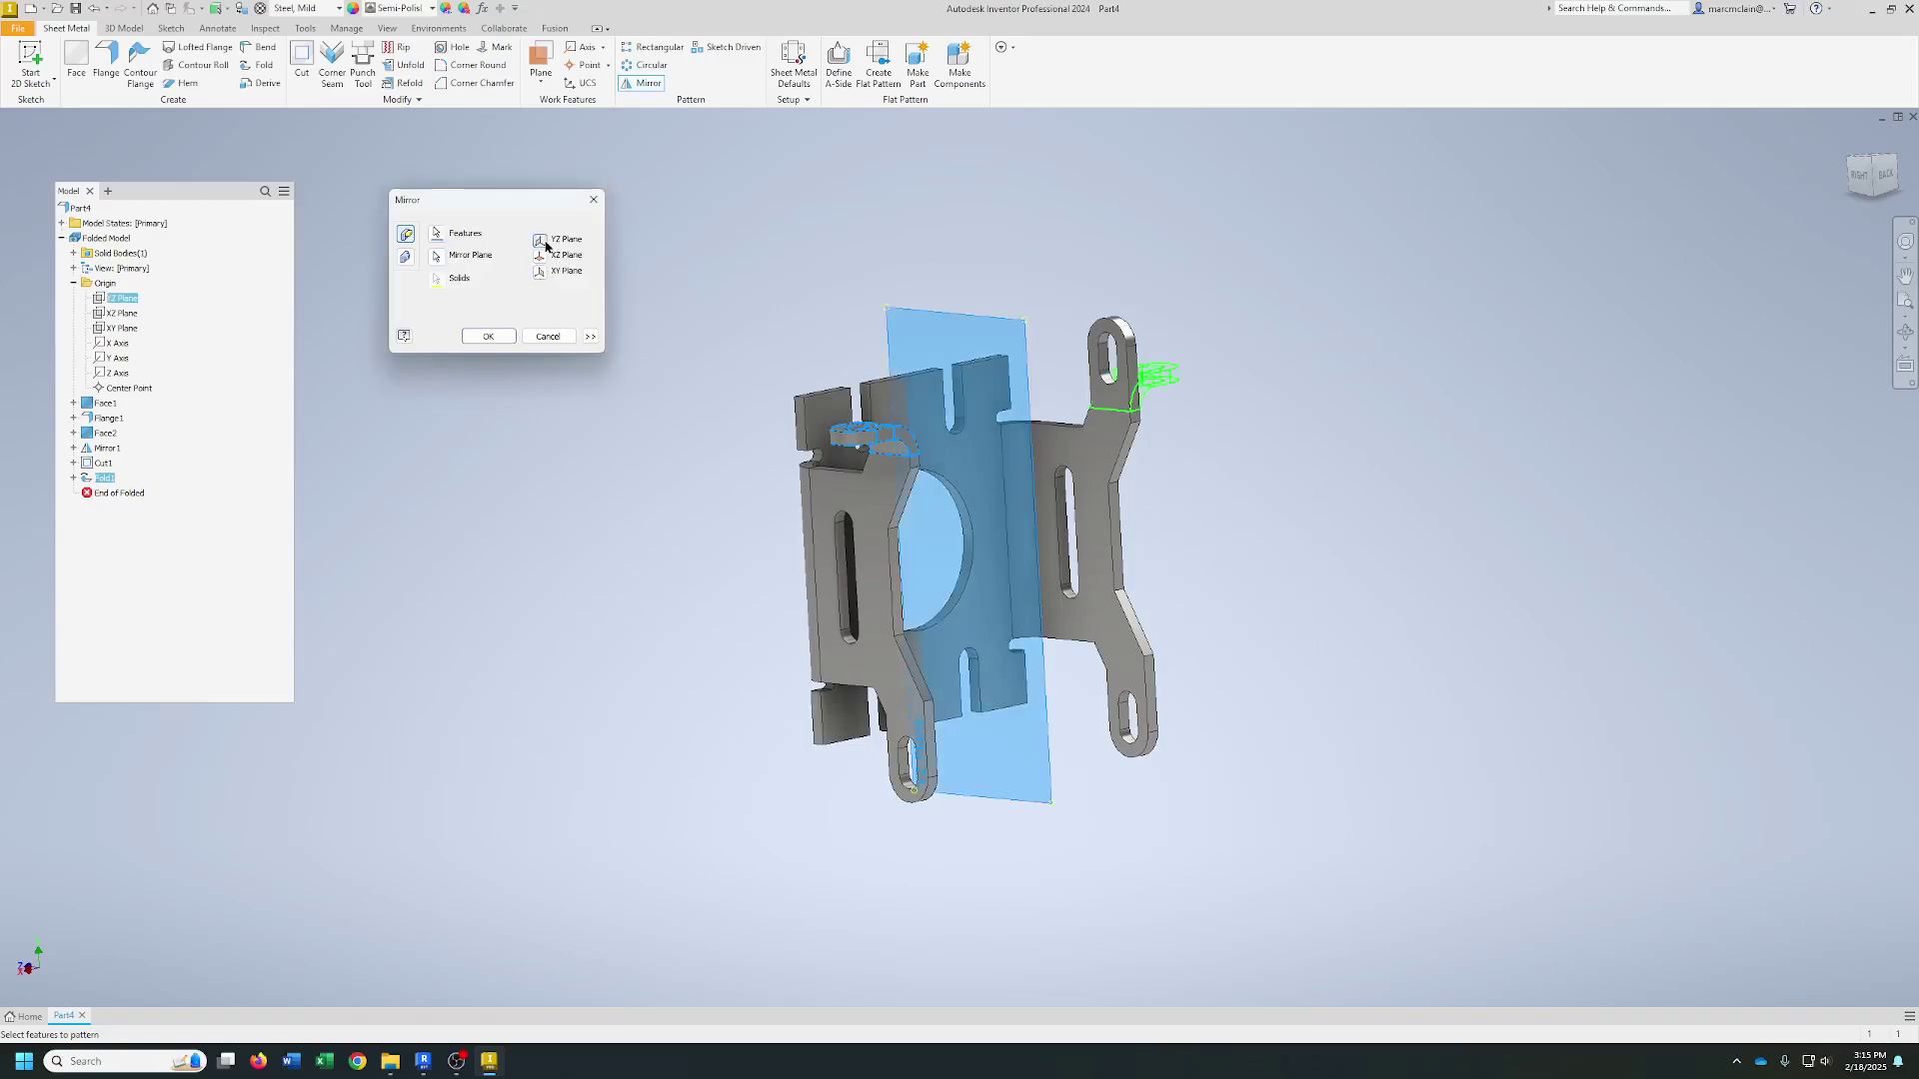
click(489, 336)
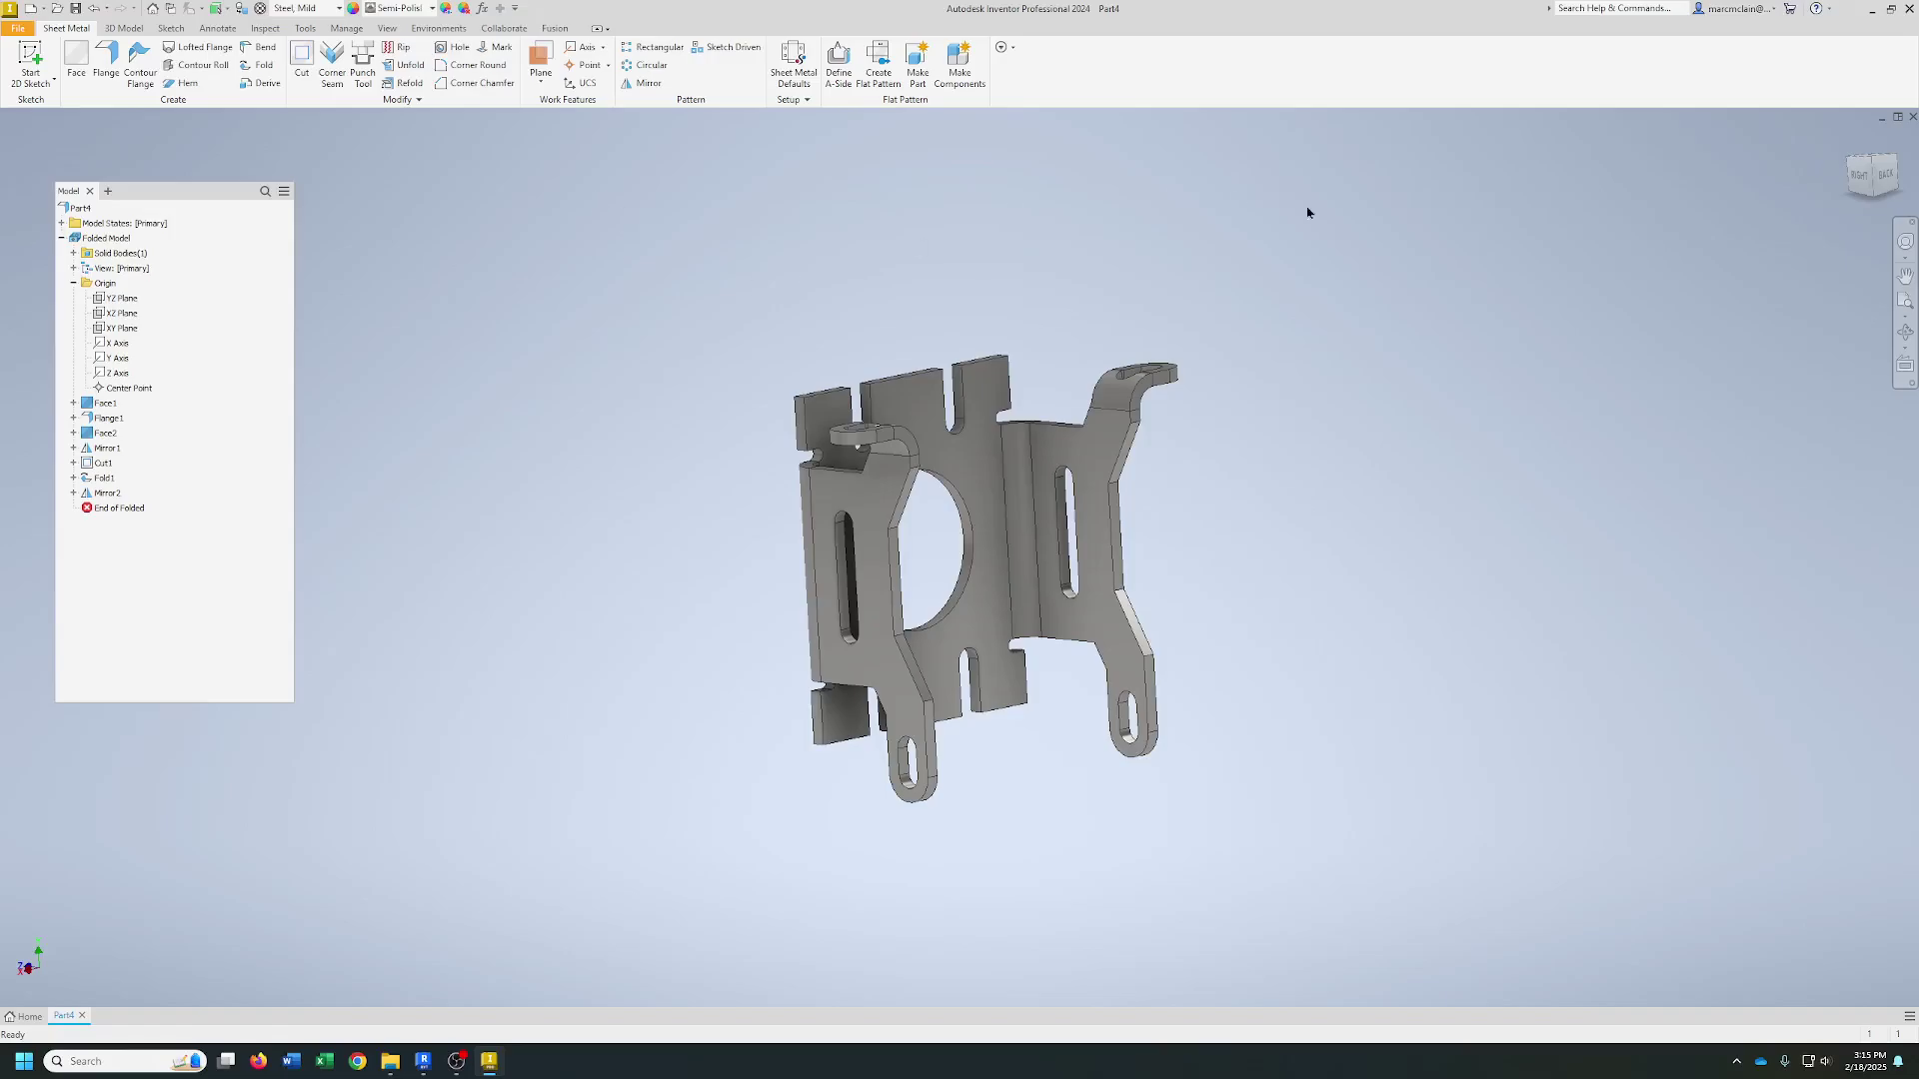
- Inspect the folded upper arms on both side flanges from several angles
mouse_move(1308, 213)
shift+middle_down()
mouse_move(1410, 262)
mouse_move(1529, 235)
shift+middle_up()
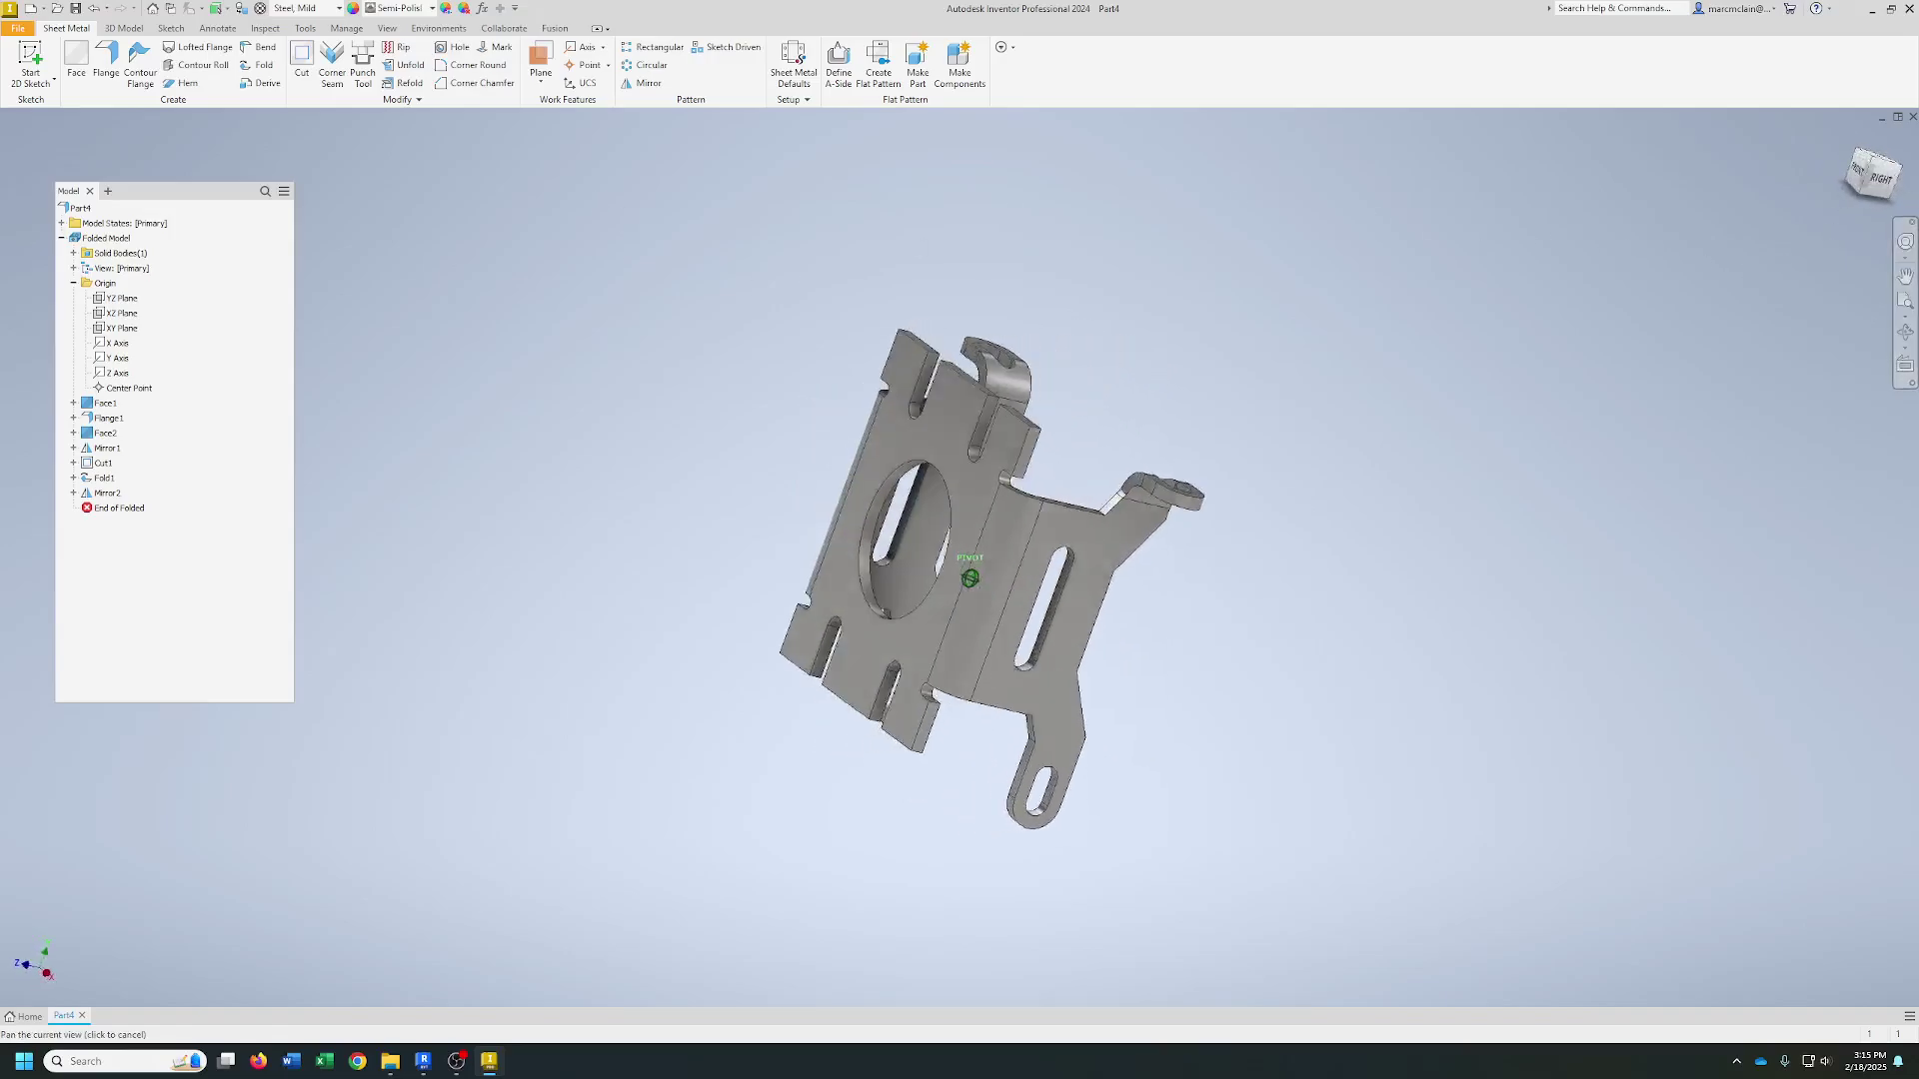
click(1849, 137)
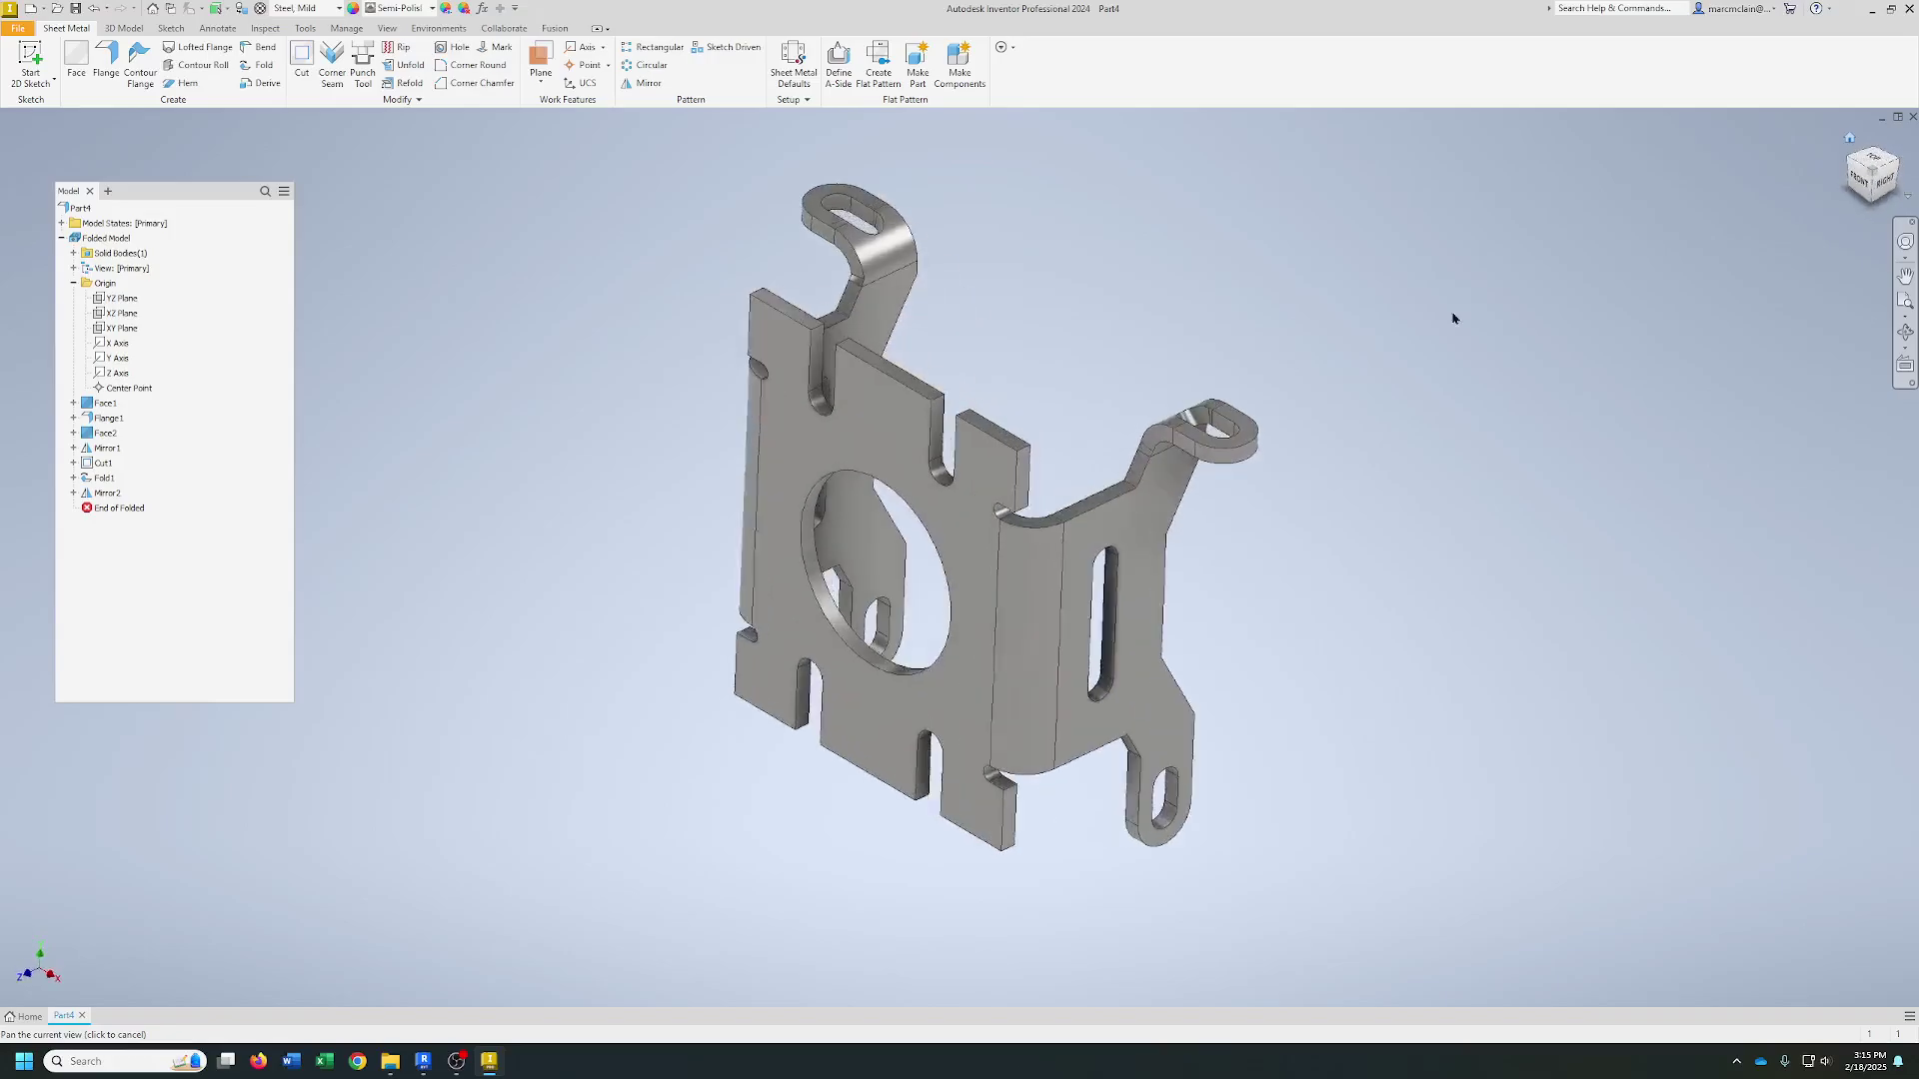
click(1871, 162)
shift+middle_drag(959, 557, 960, 556)
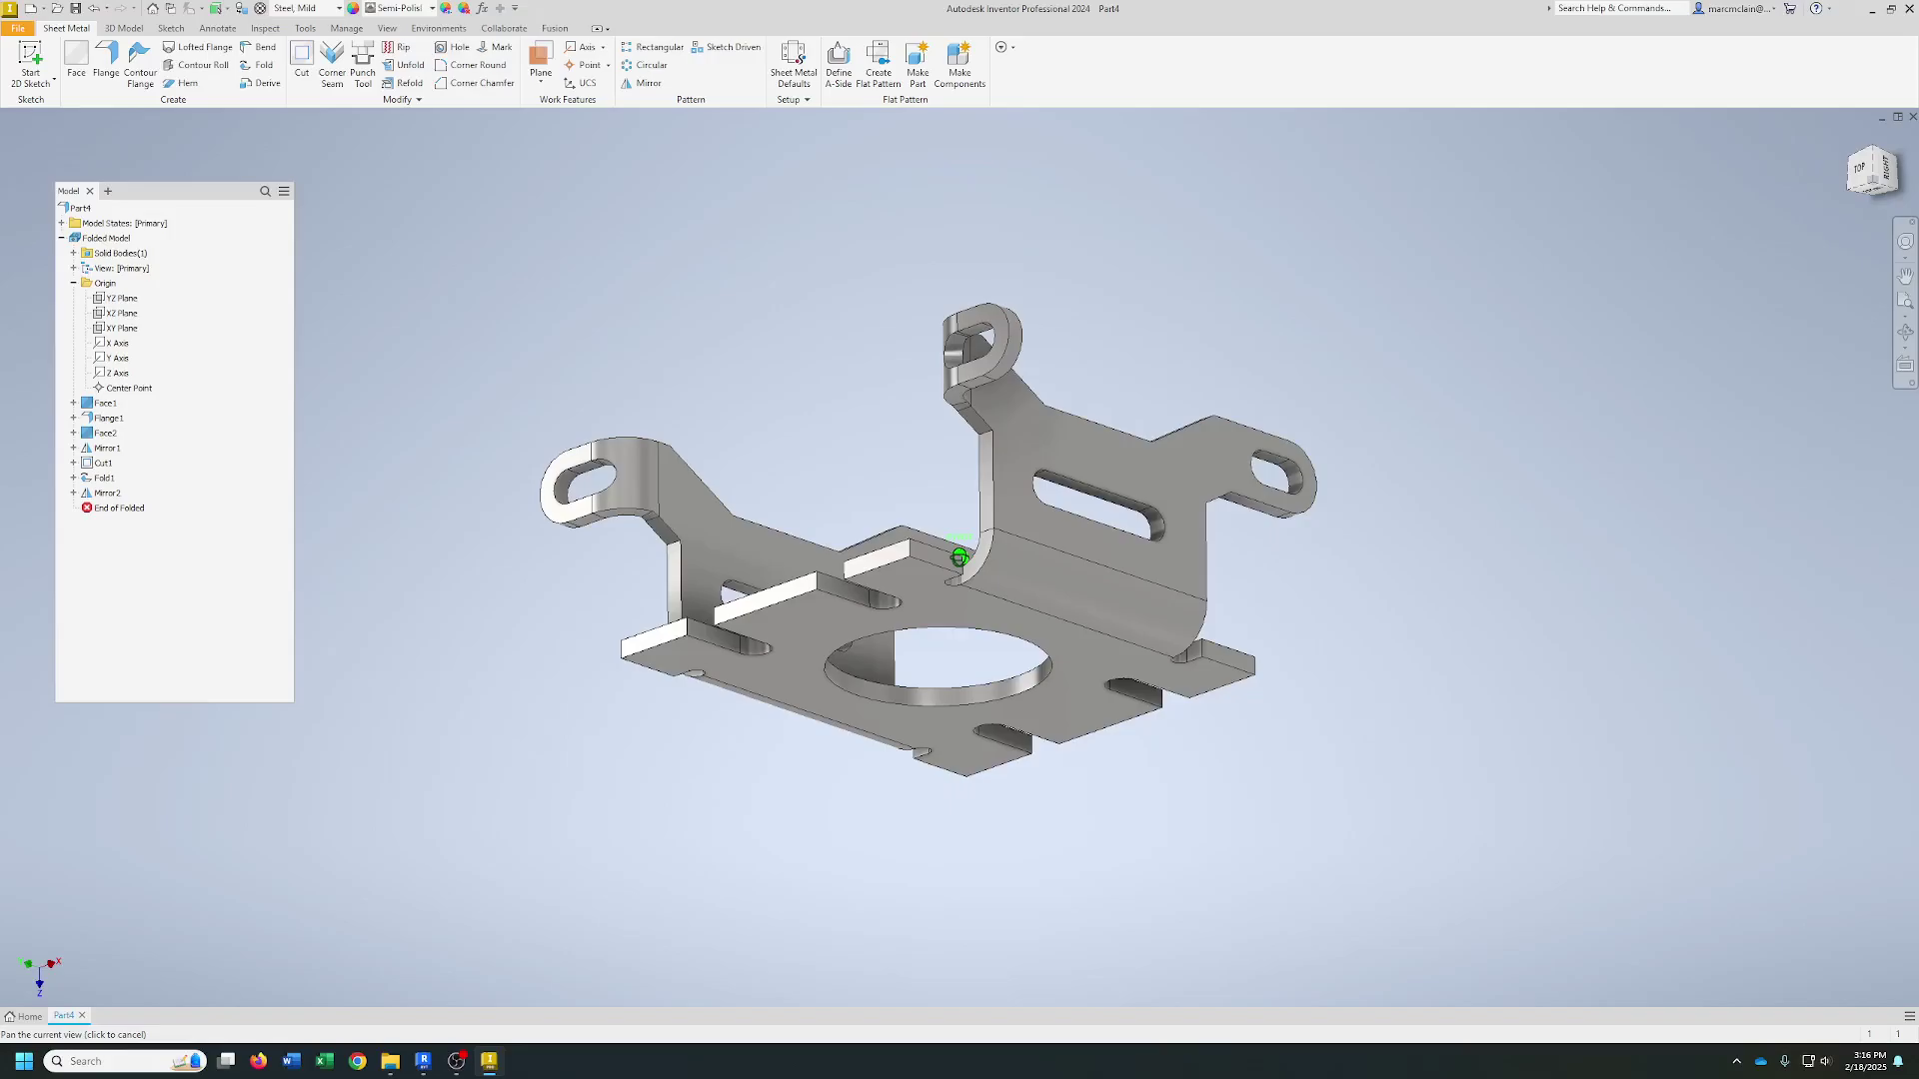
shift+middle_drag(959, 557, 959, 557)
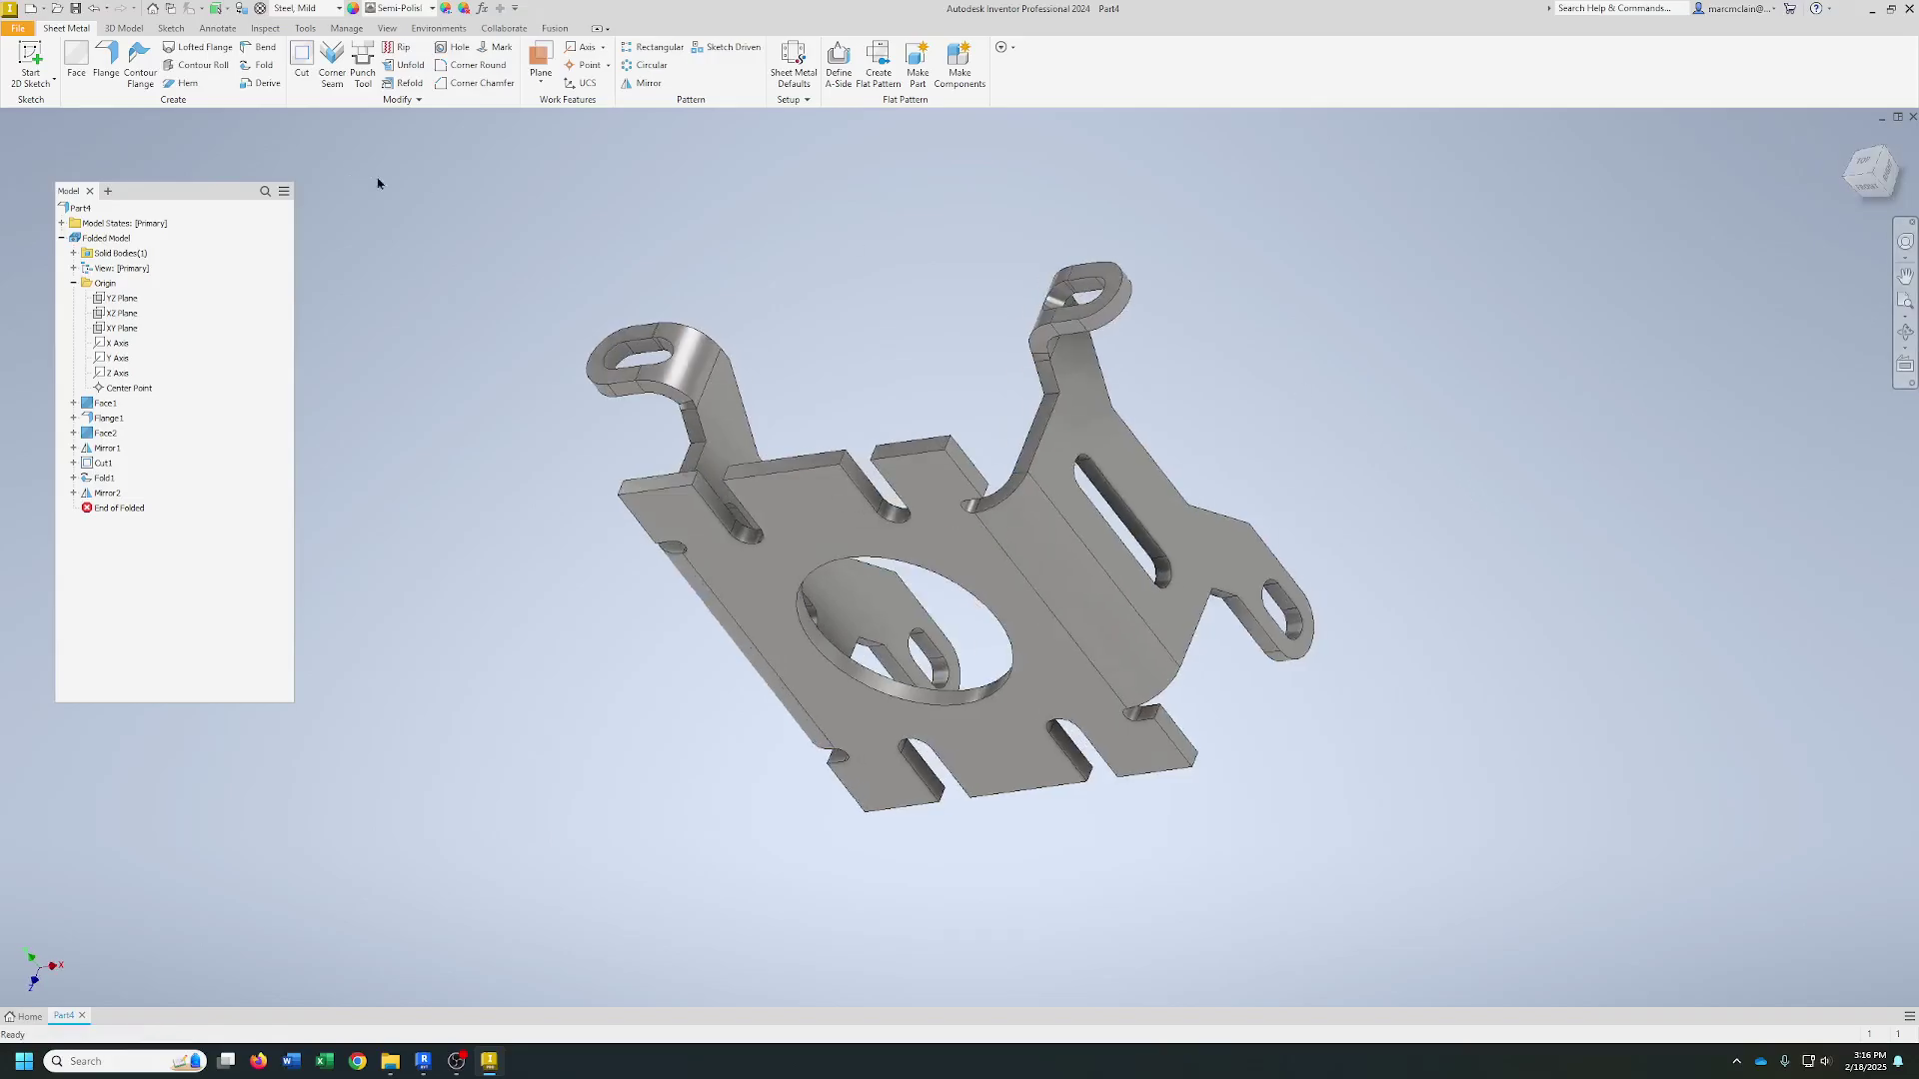
- Create the bracket's flat pattern and return to the folded part
click(883, 80)
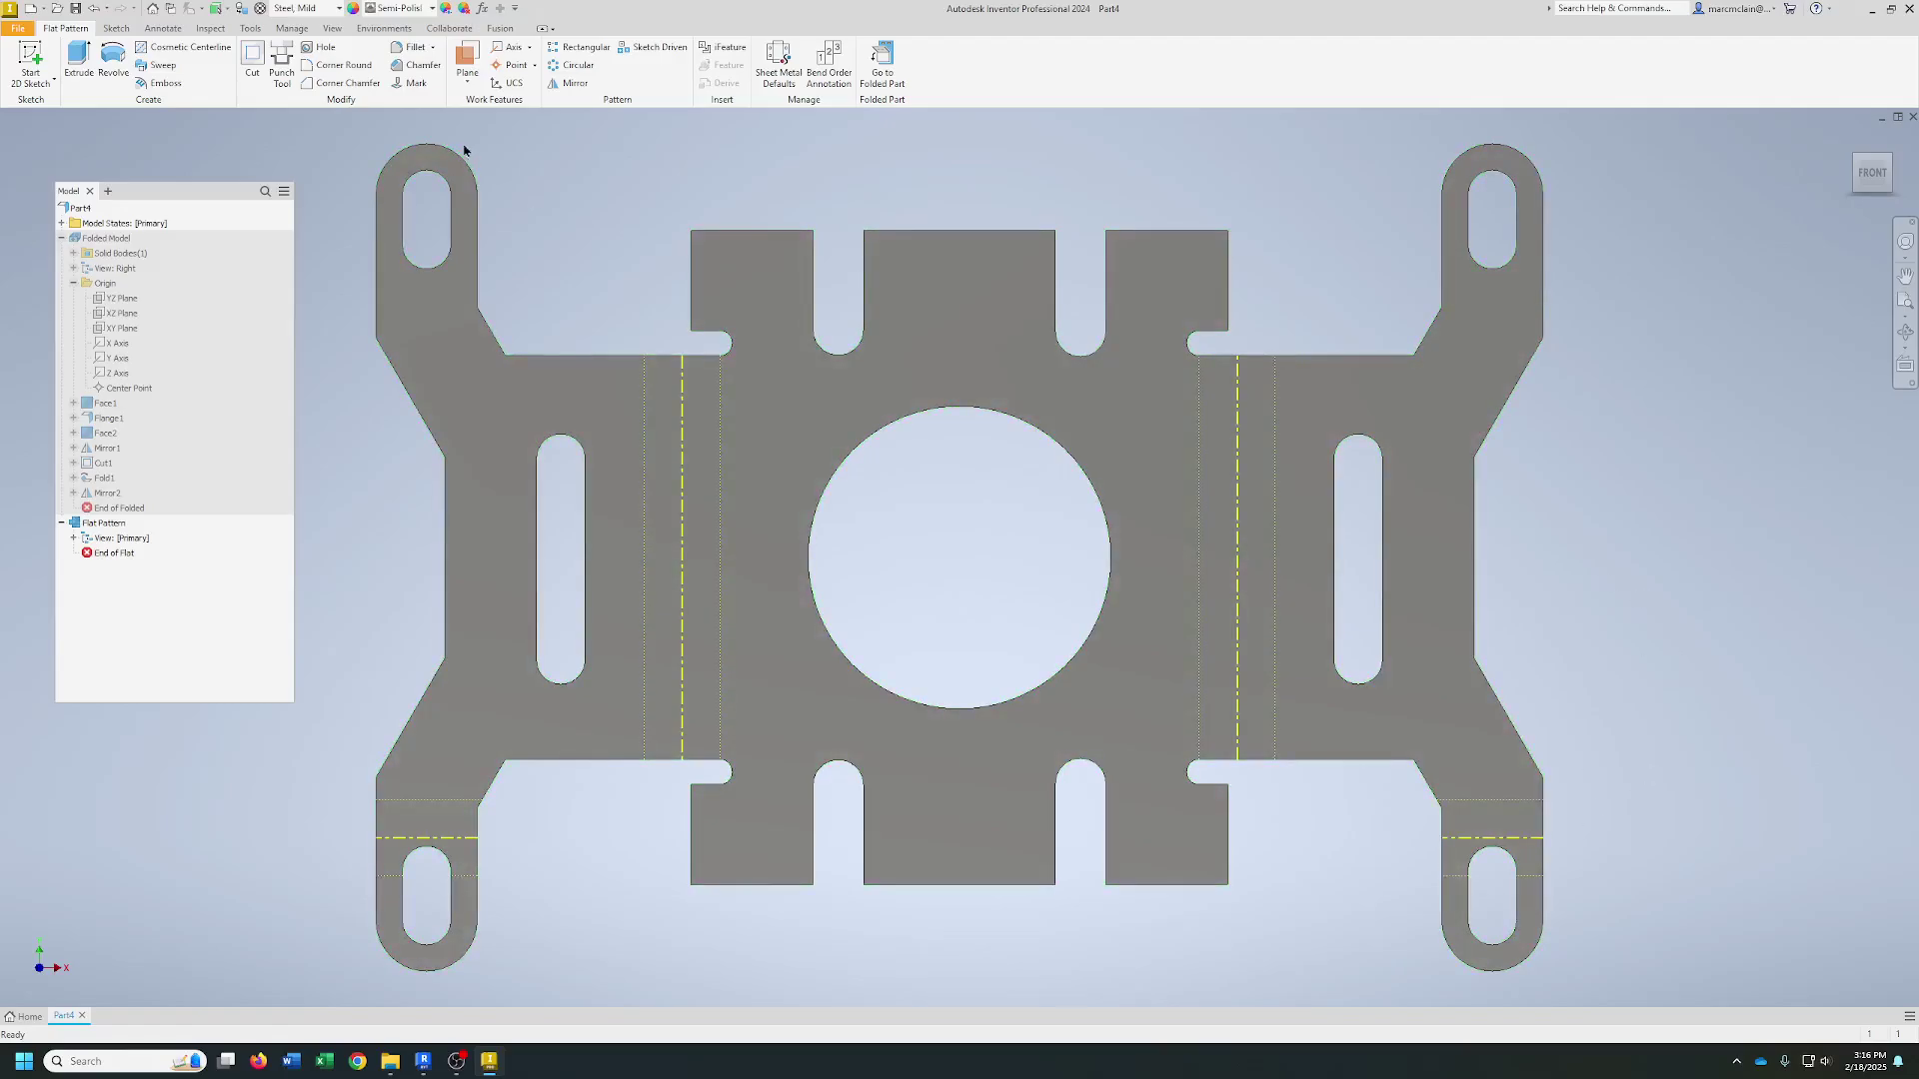
click(884, 70)
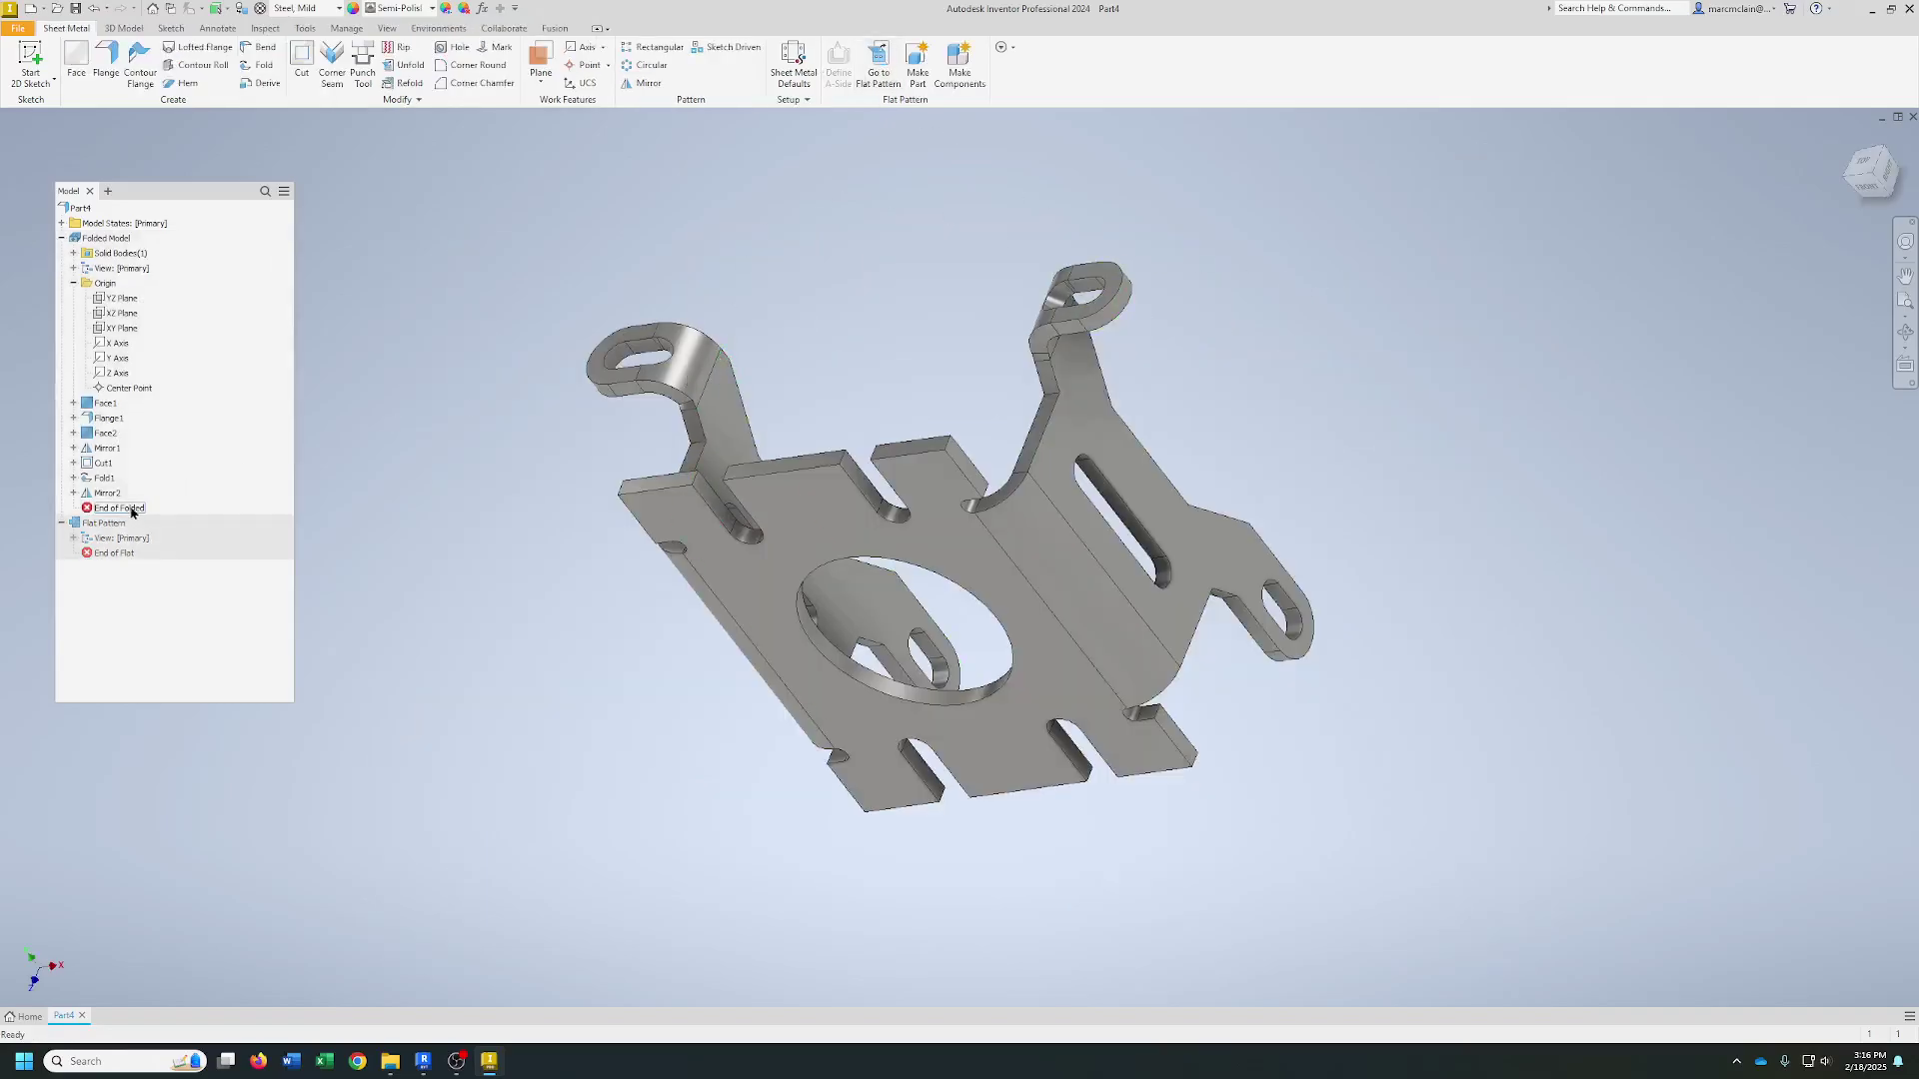
- Change the upper arm's fold location to Centerline of Bend and check the updated flat pattern before returning to the folded part
click(76, 477)
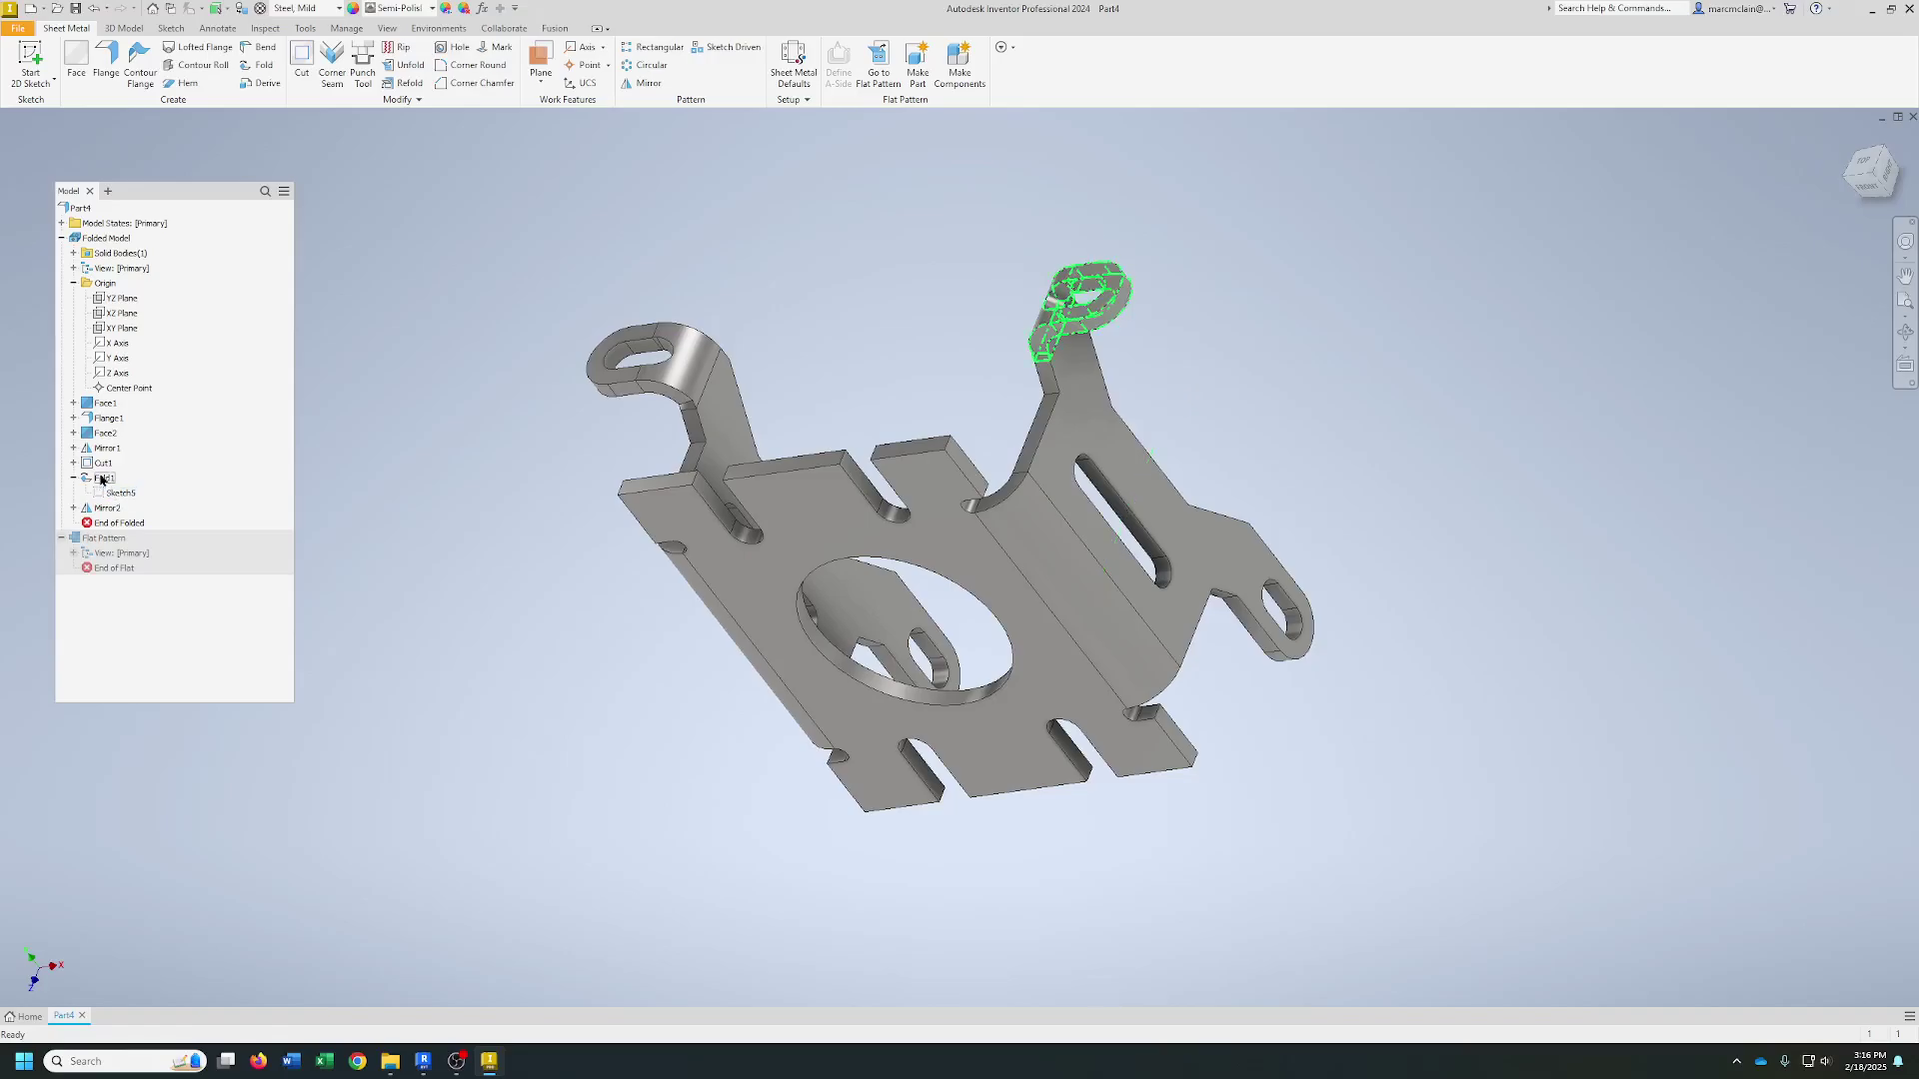
right_click(102, 480)
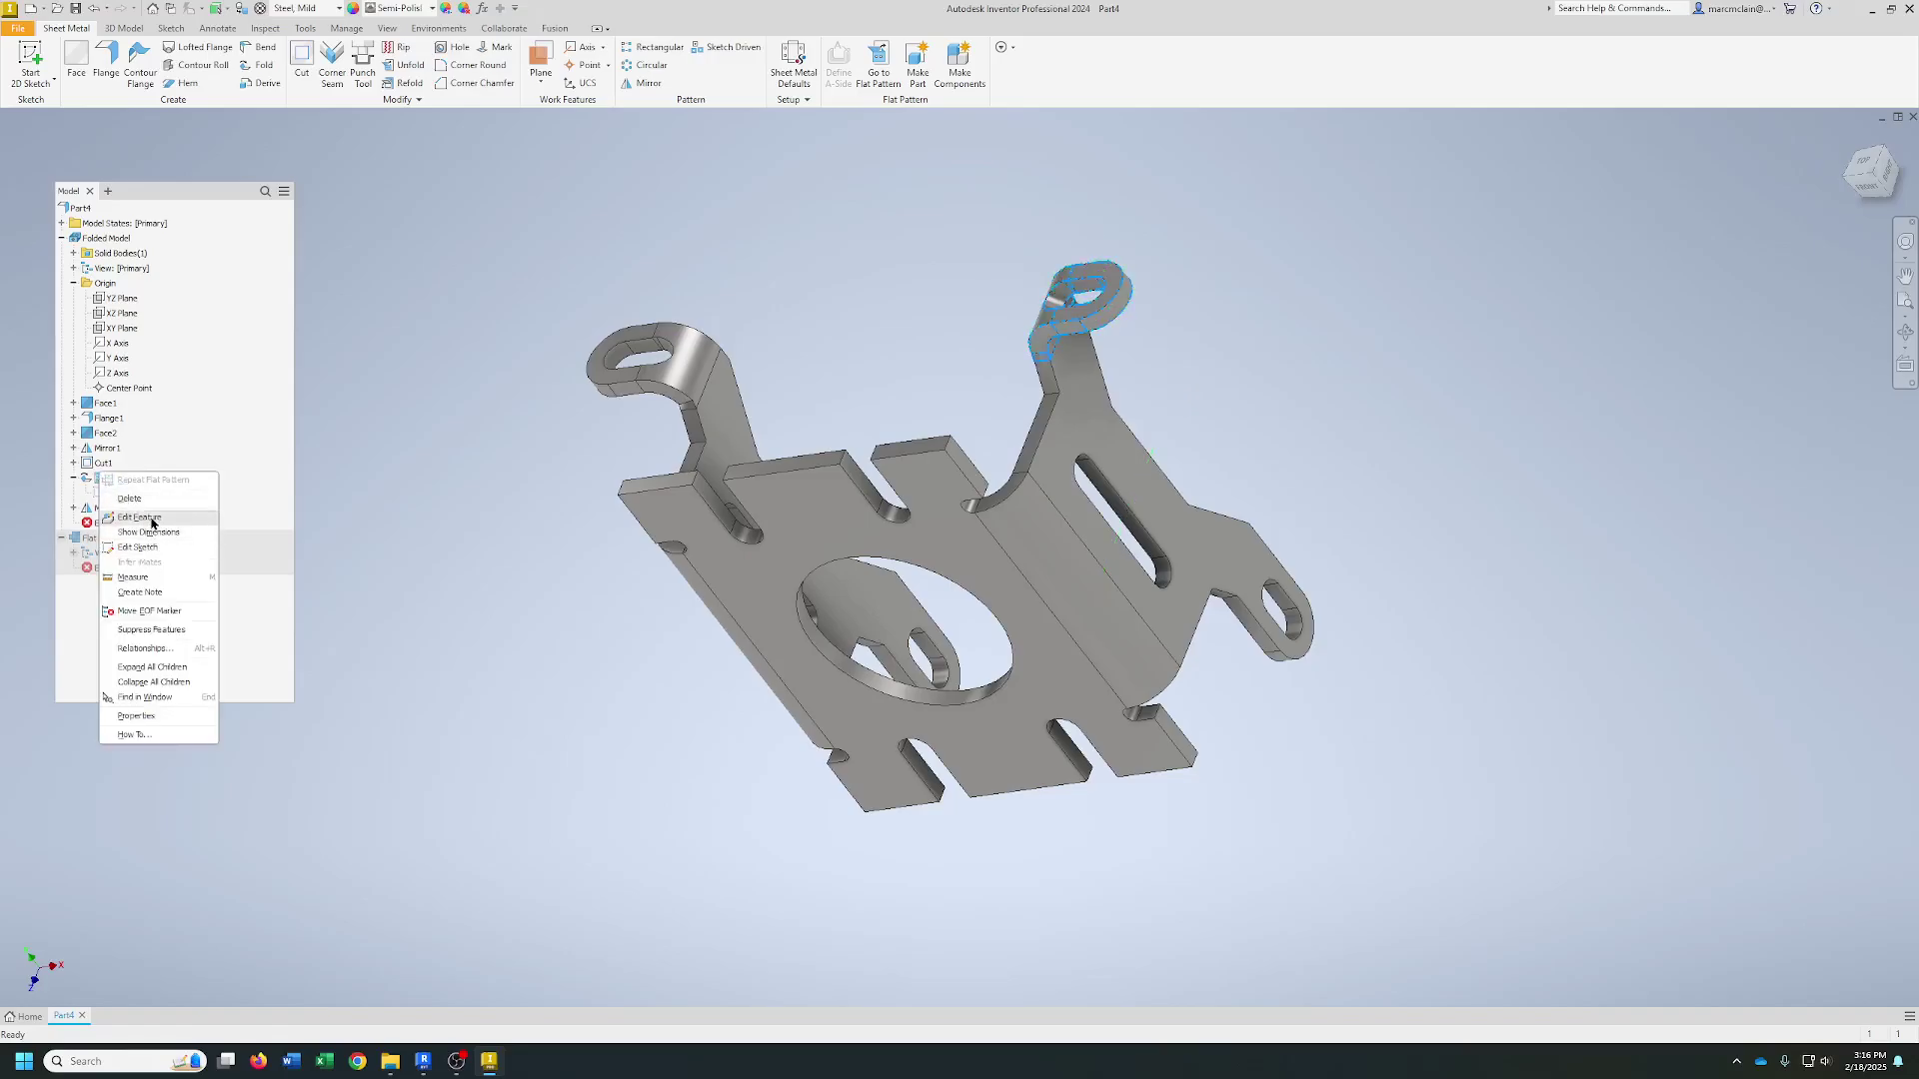
click(139, 517)
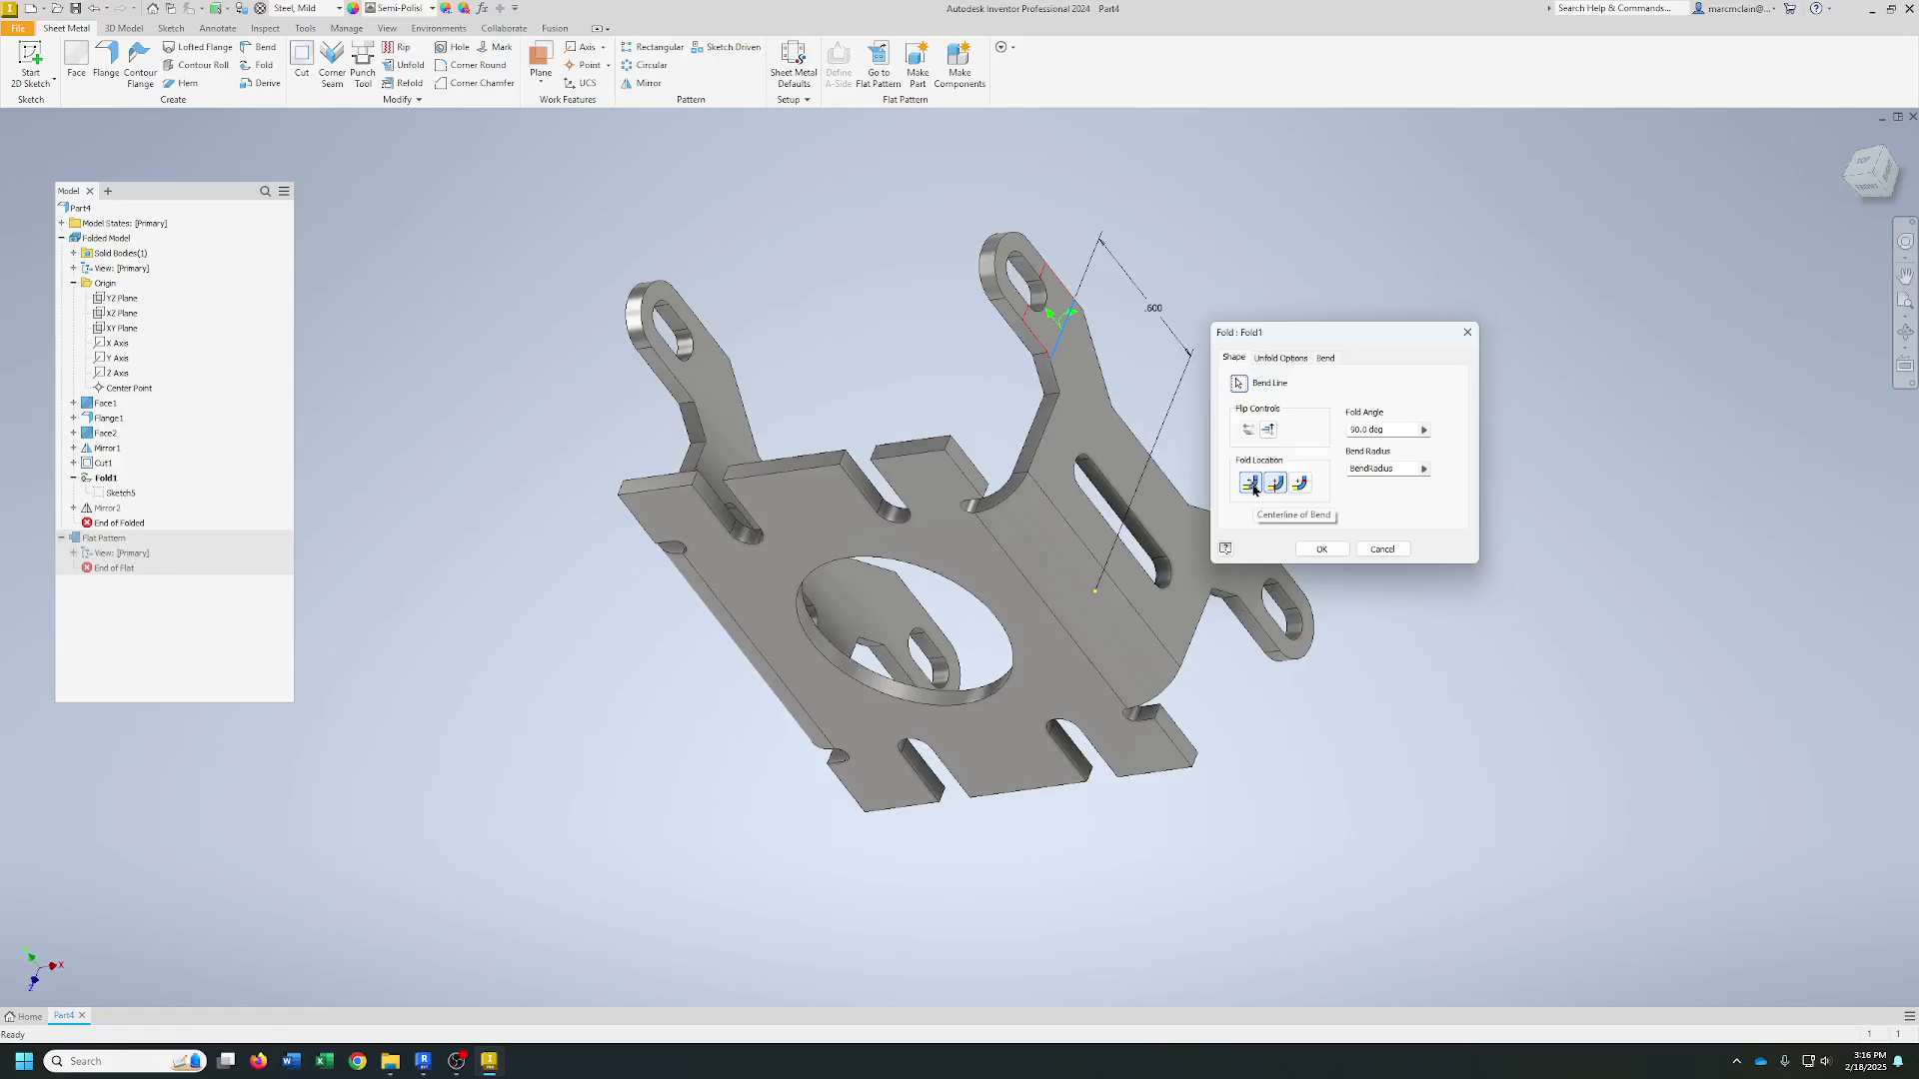
click(1252, 487)
click(1322, 550)
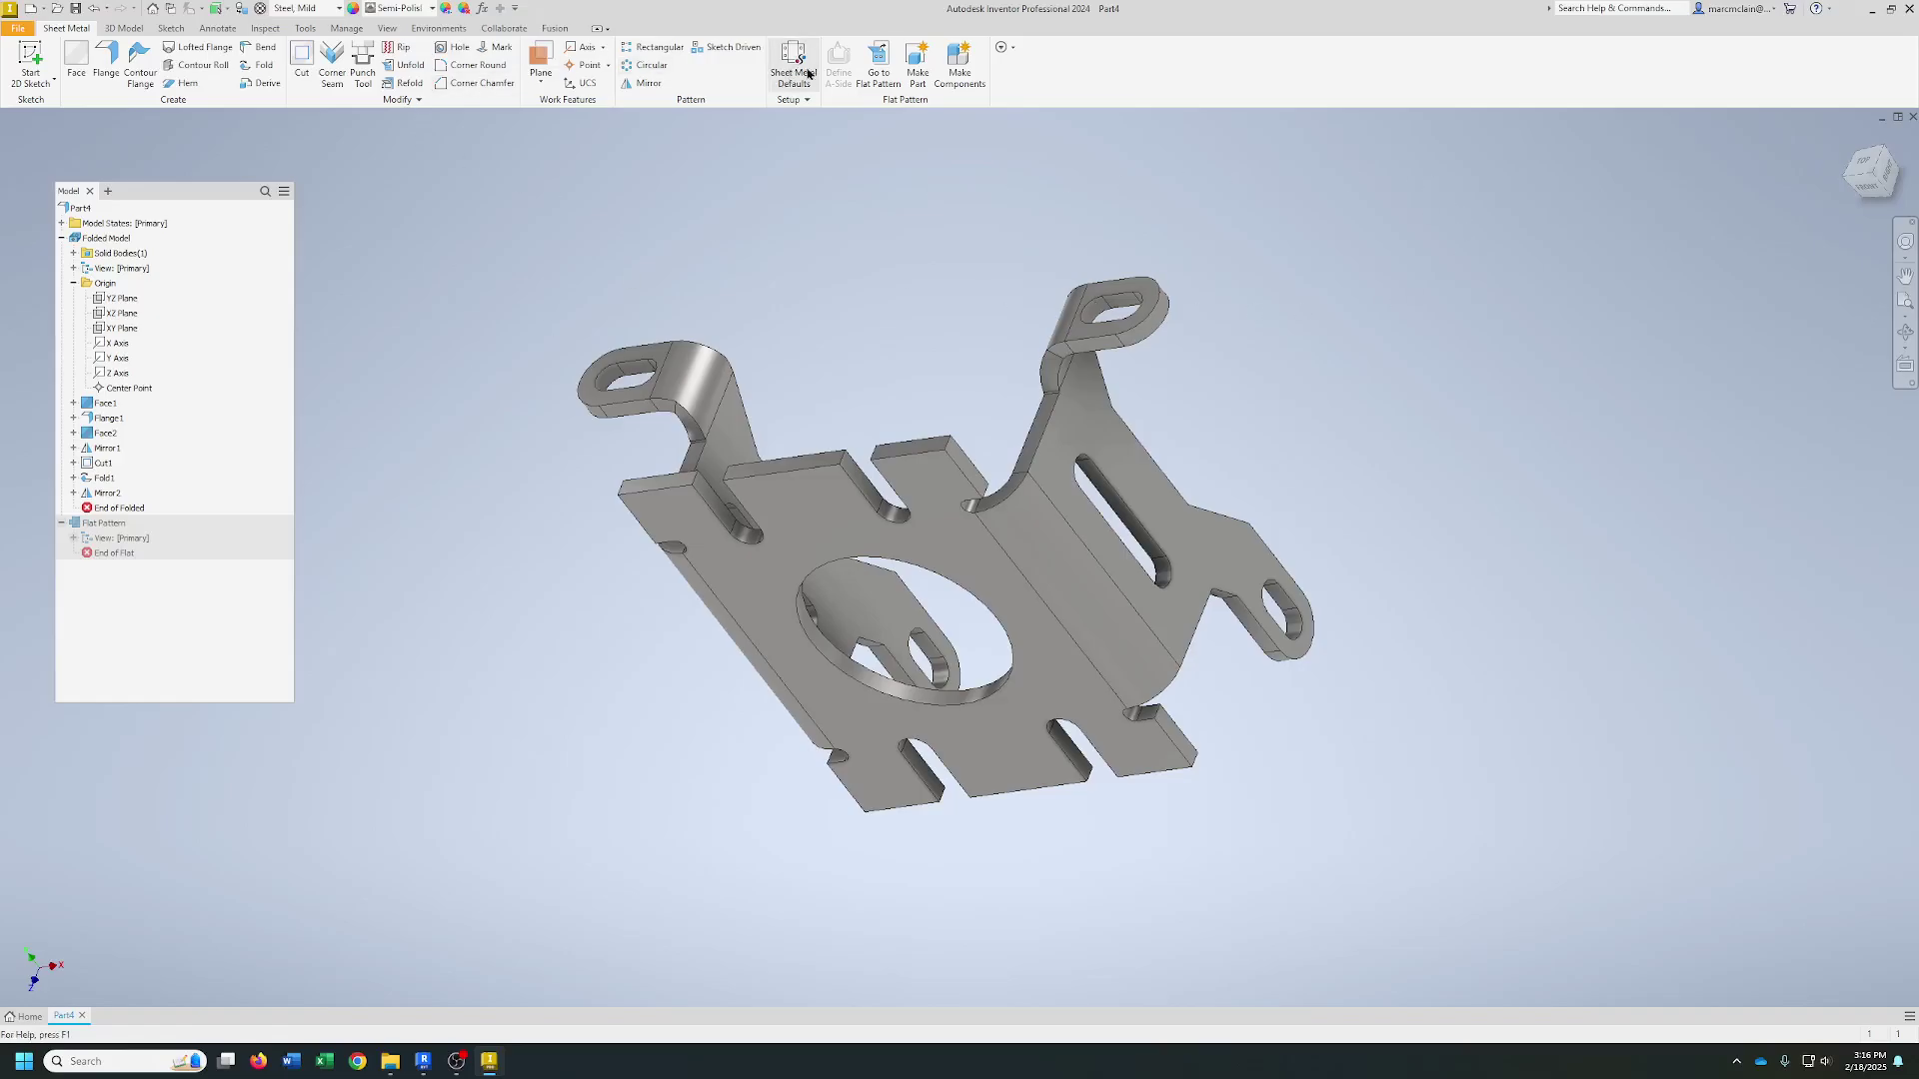
click(887, 71)
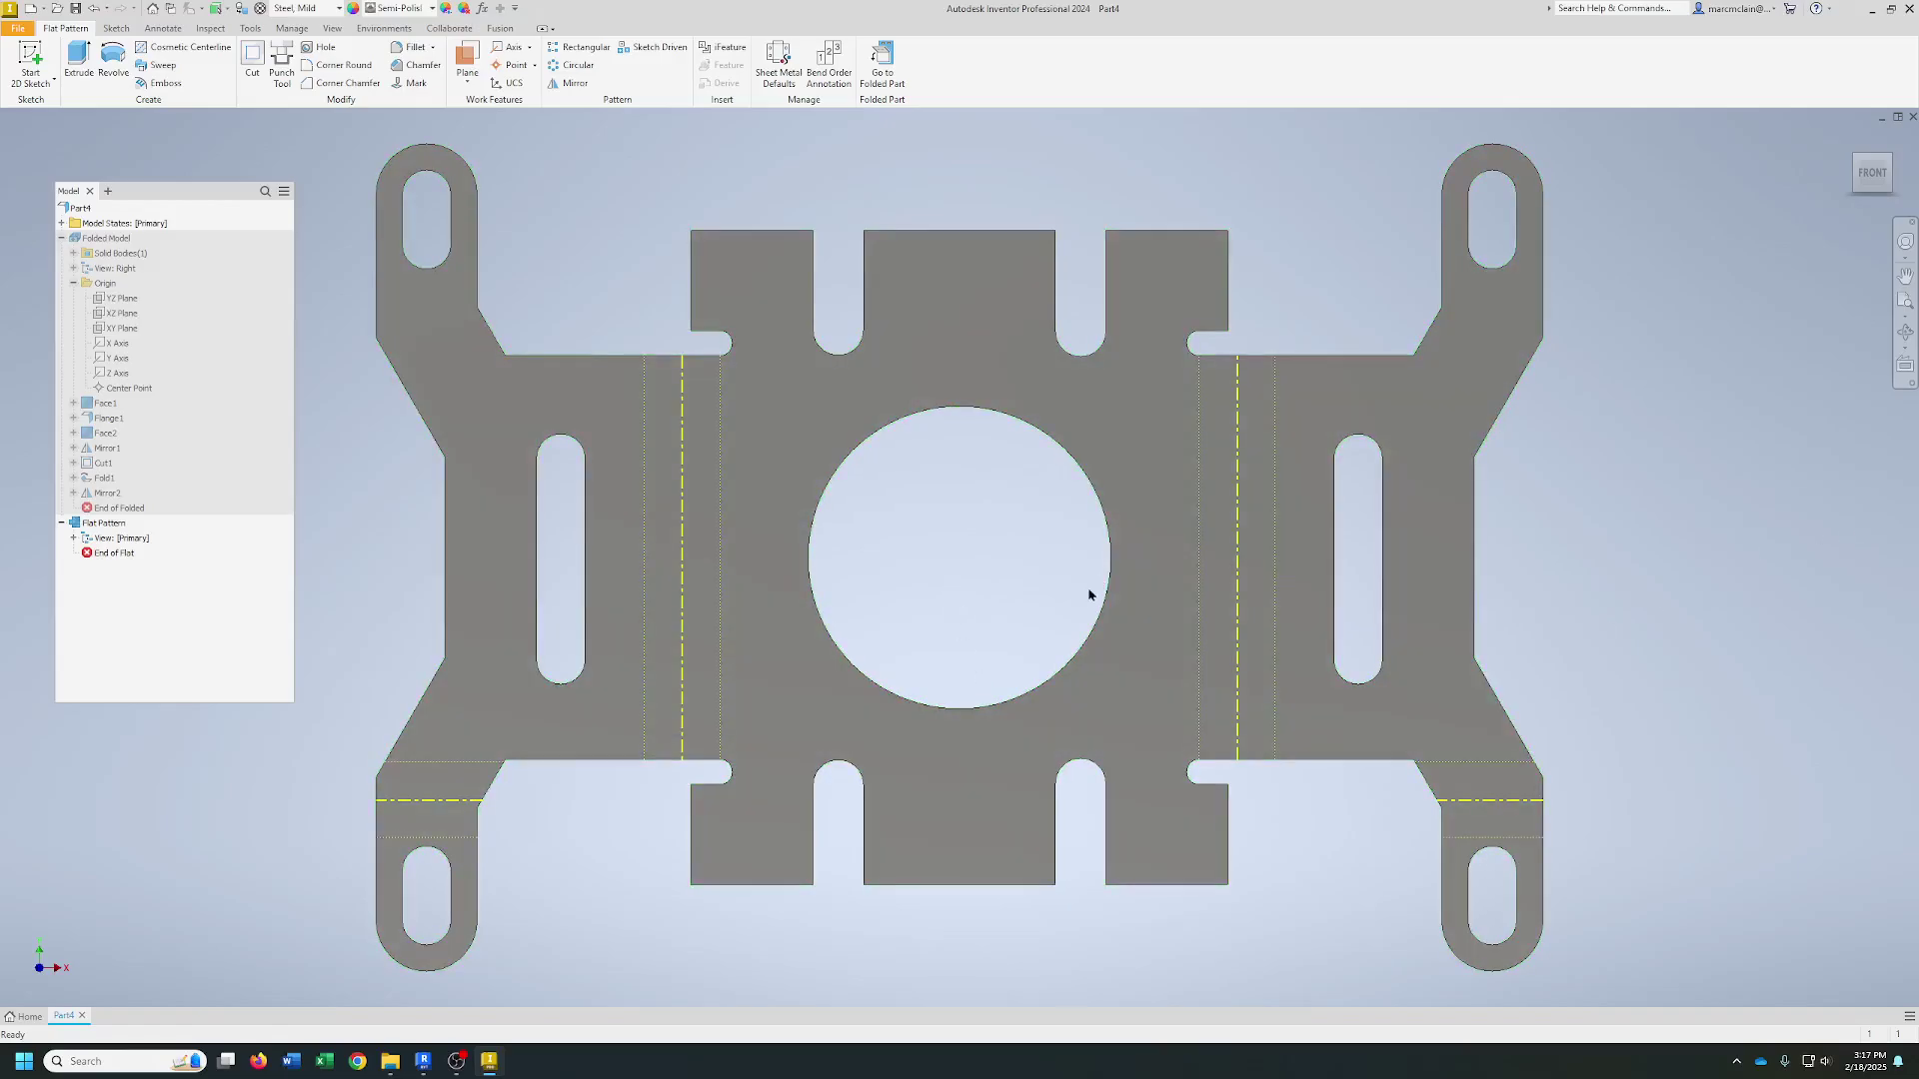
click(882, 65)
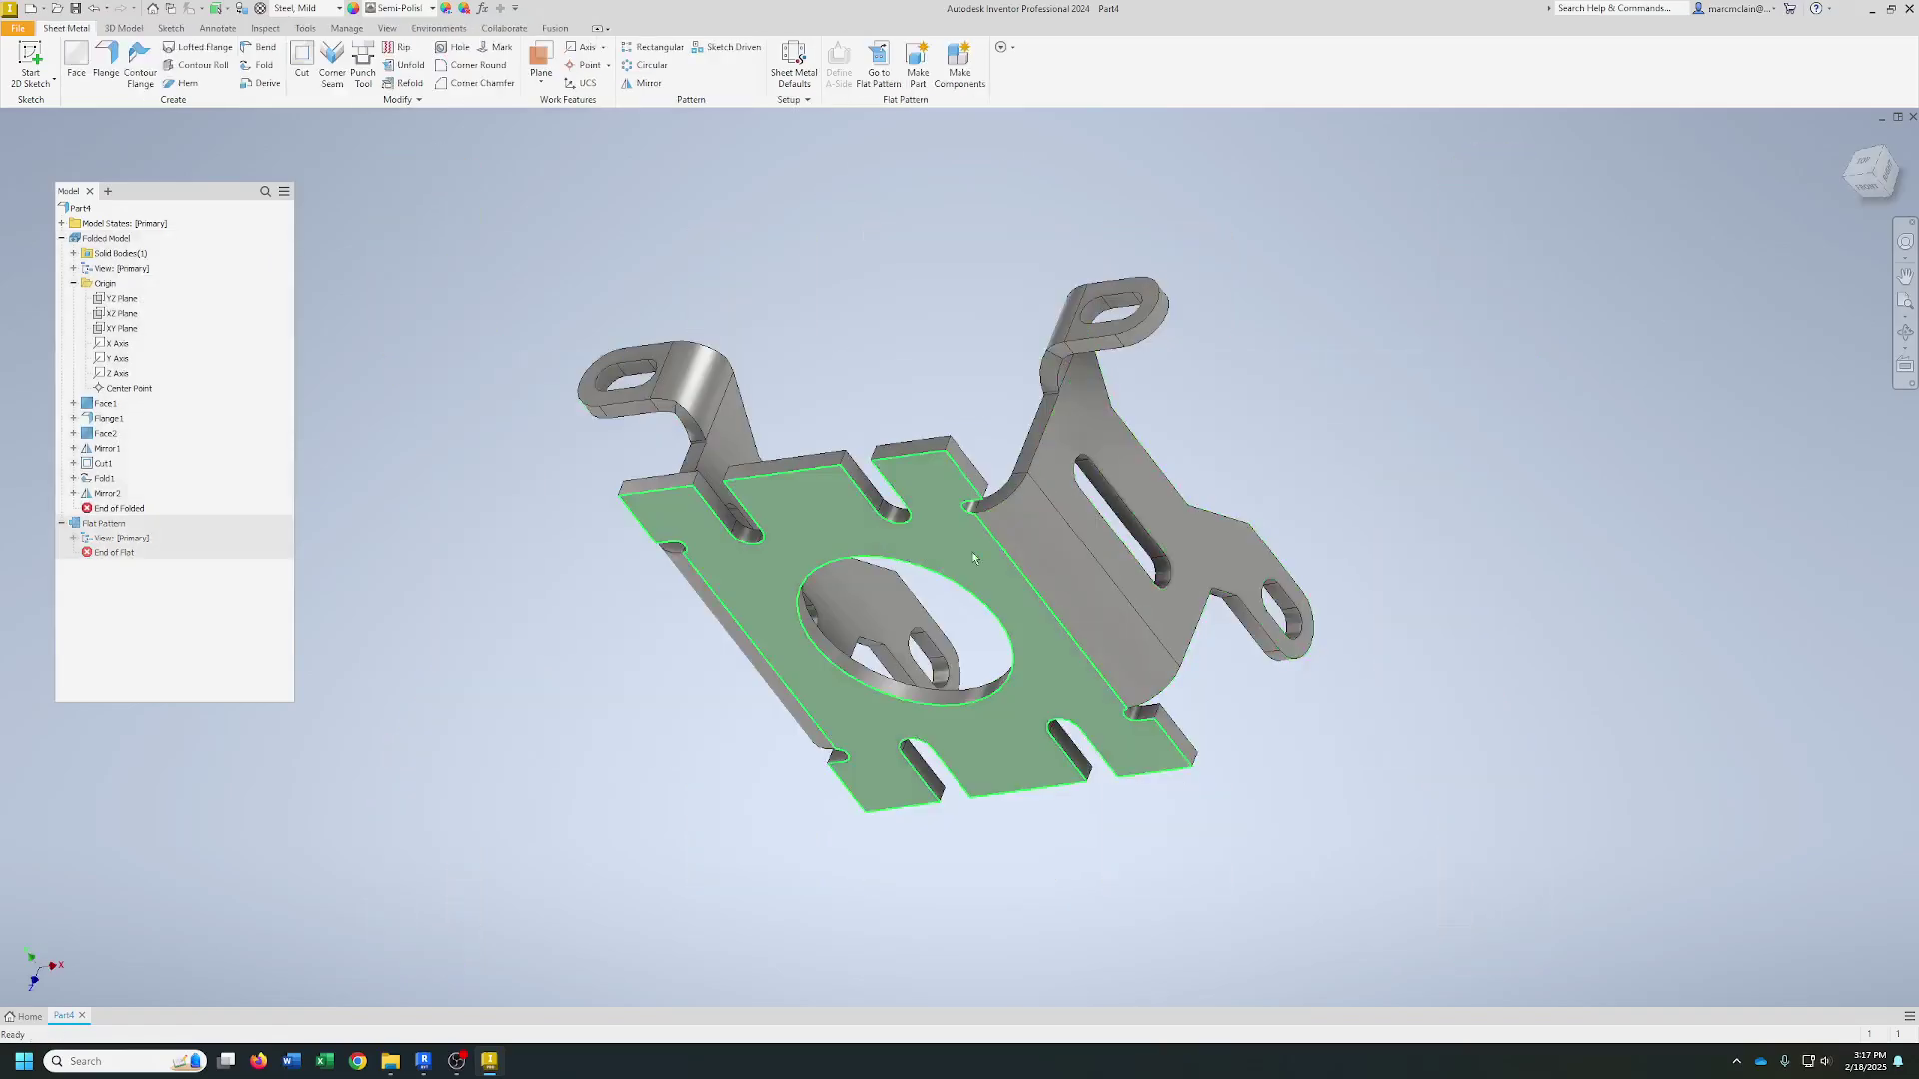
- Create a new drawing from the English ANSI (in).idw template
click(31, 10)
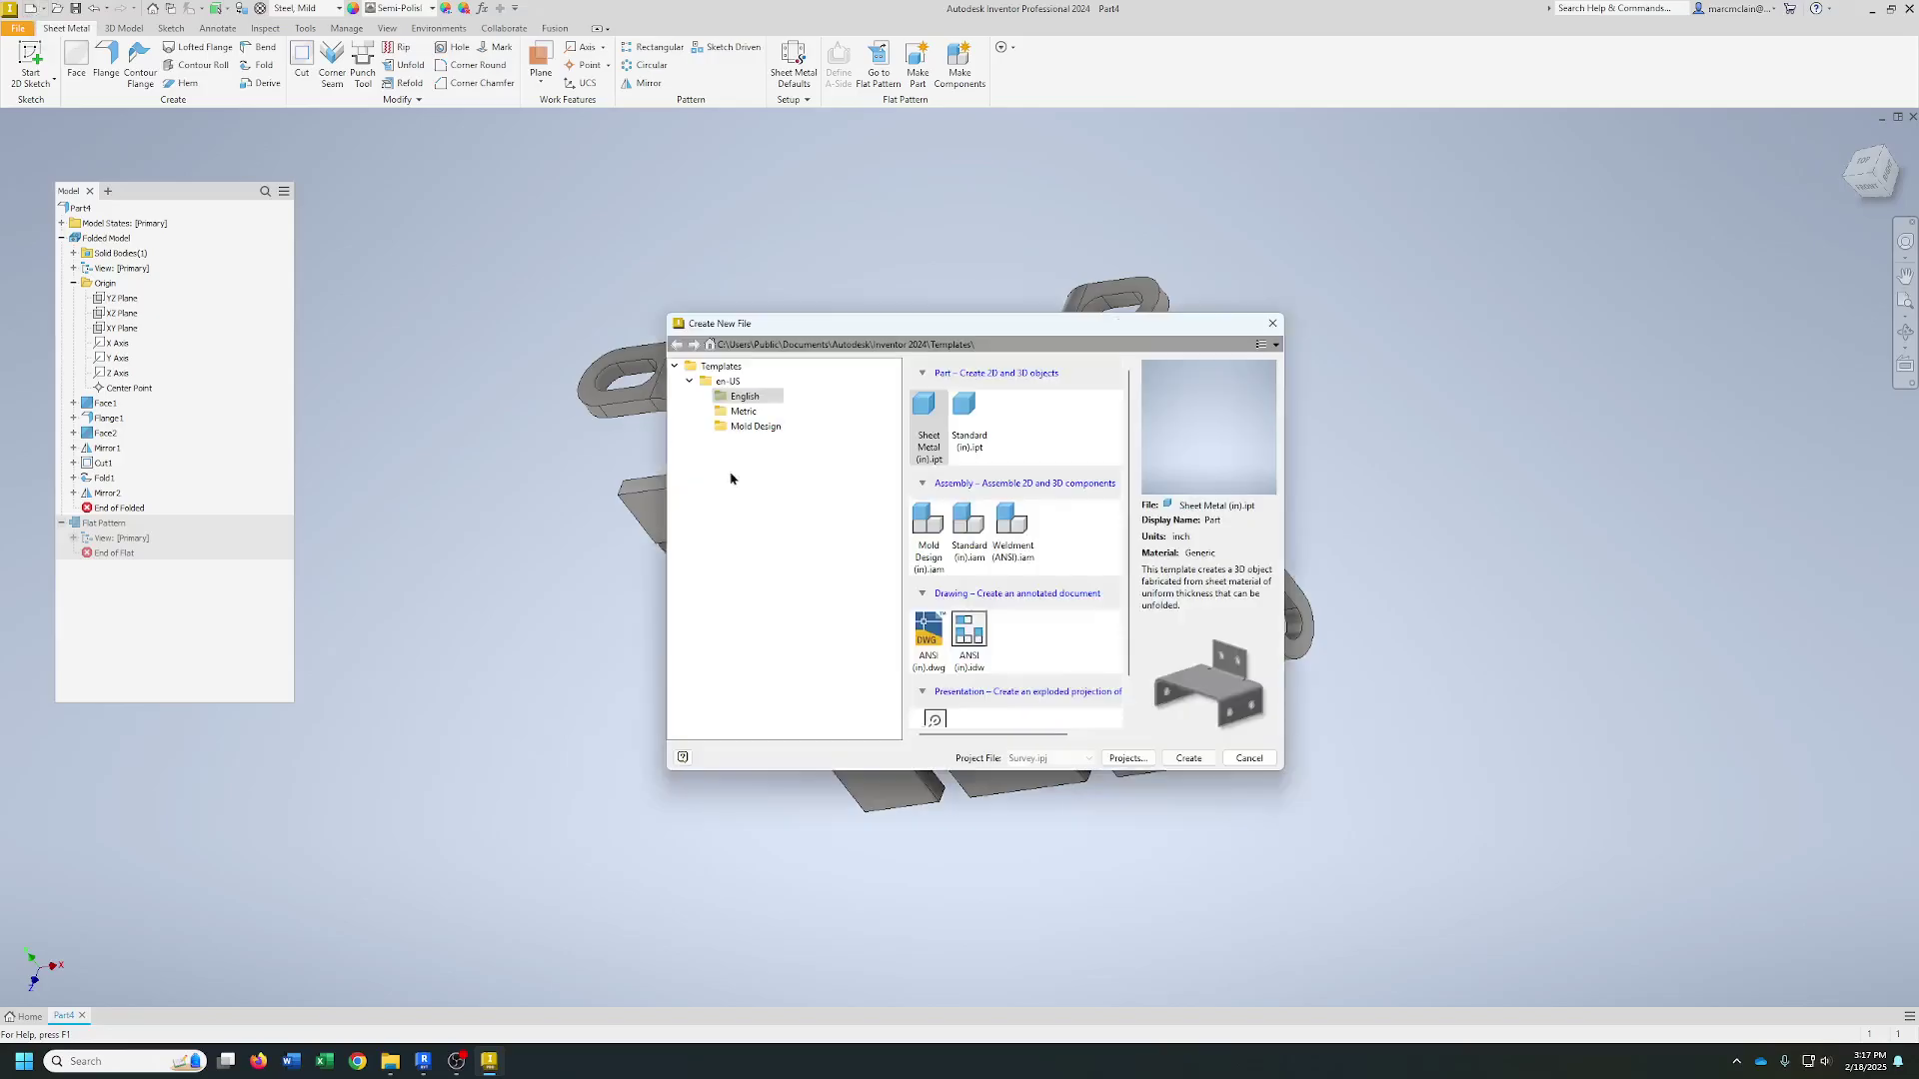
click(969, 631)
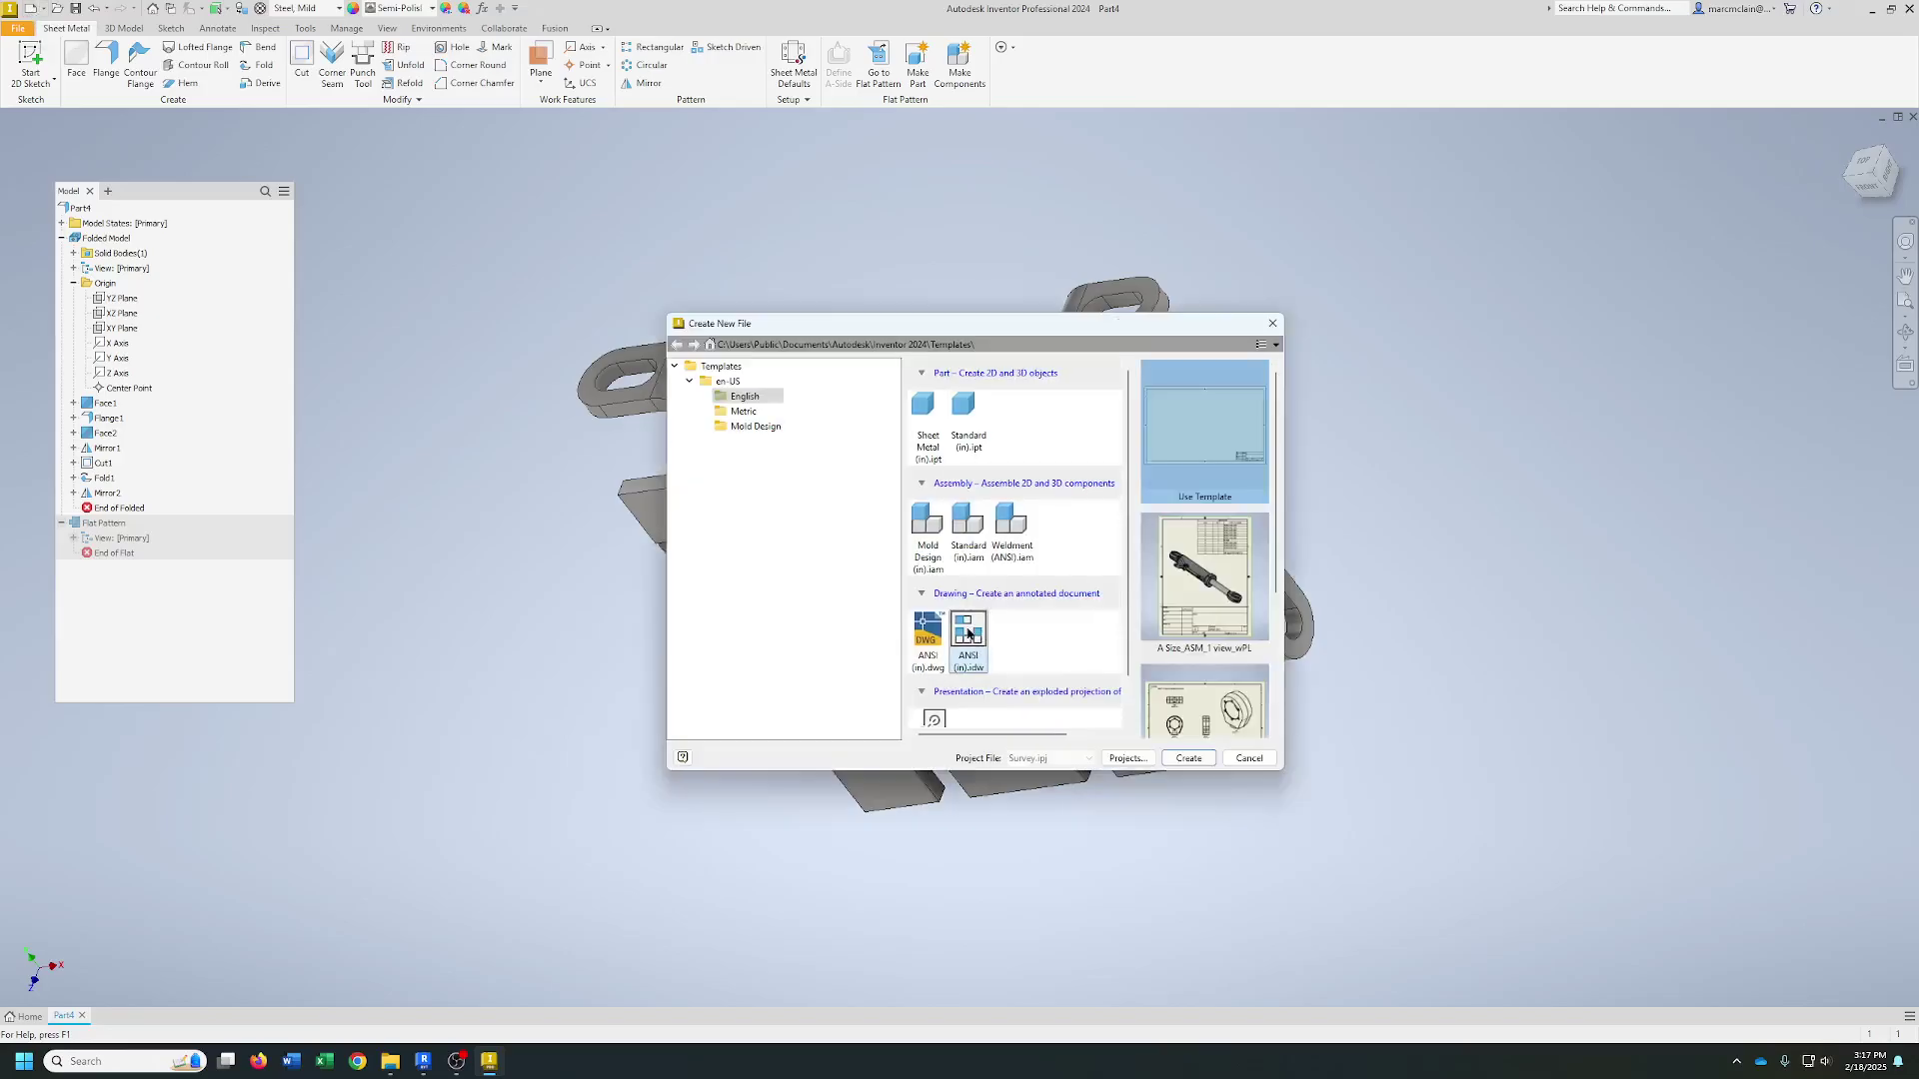
click(1190, 759)
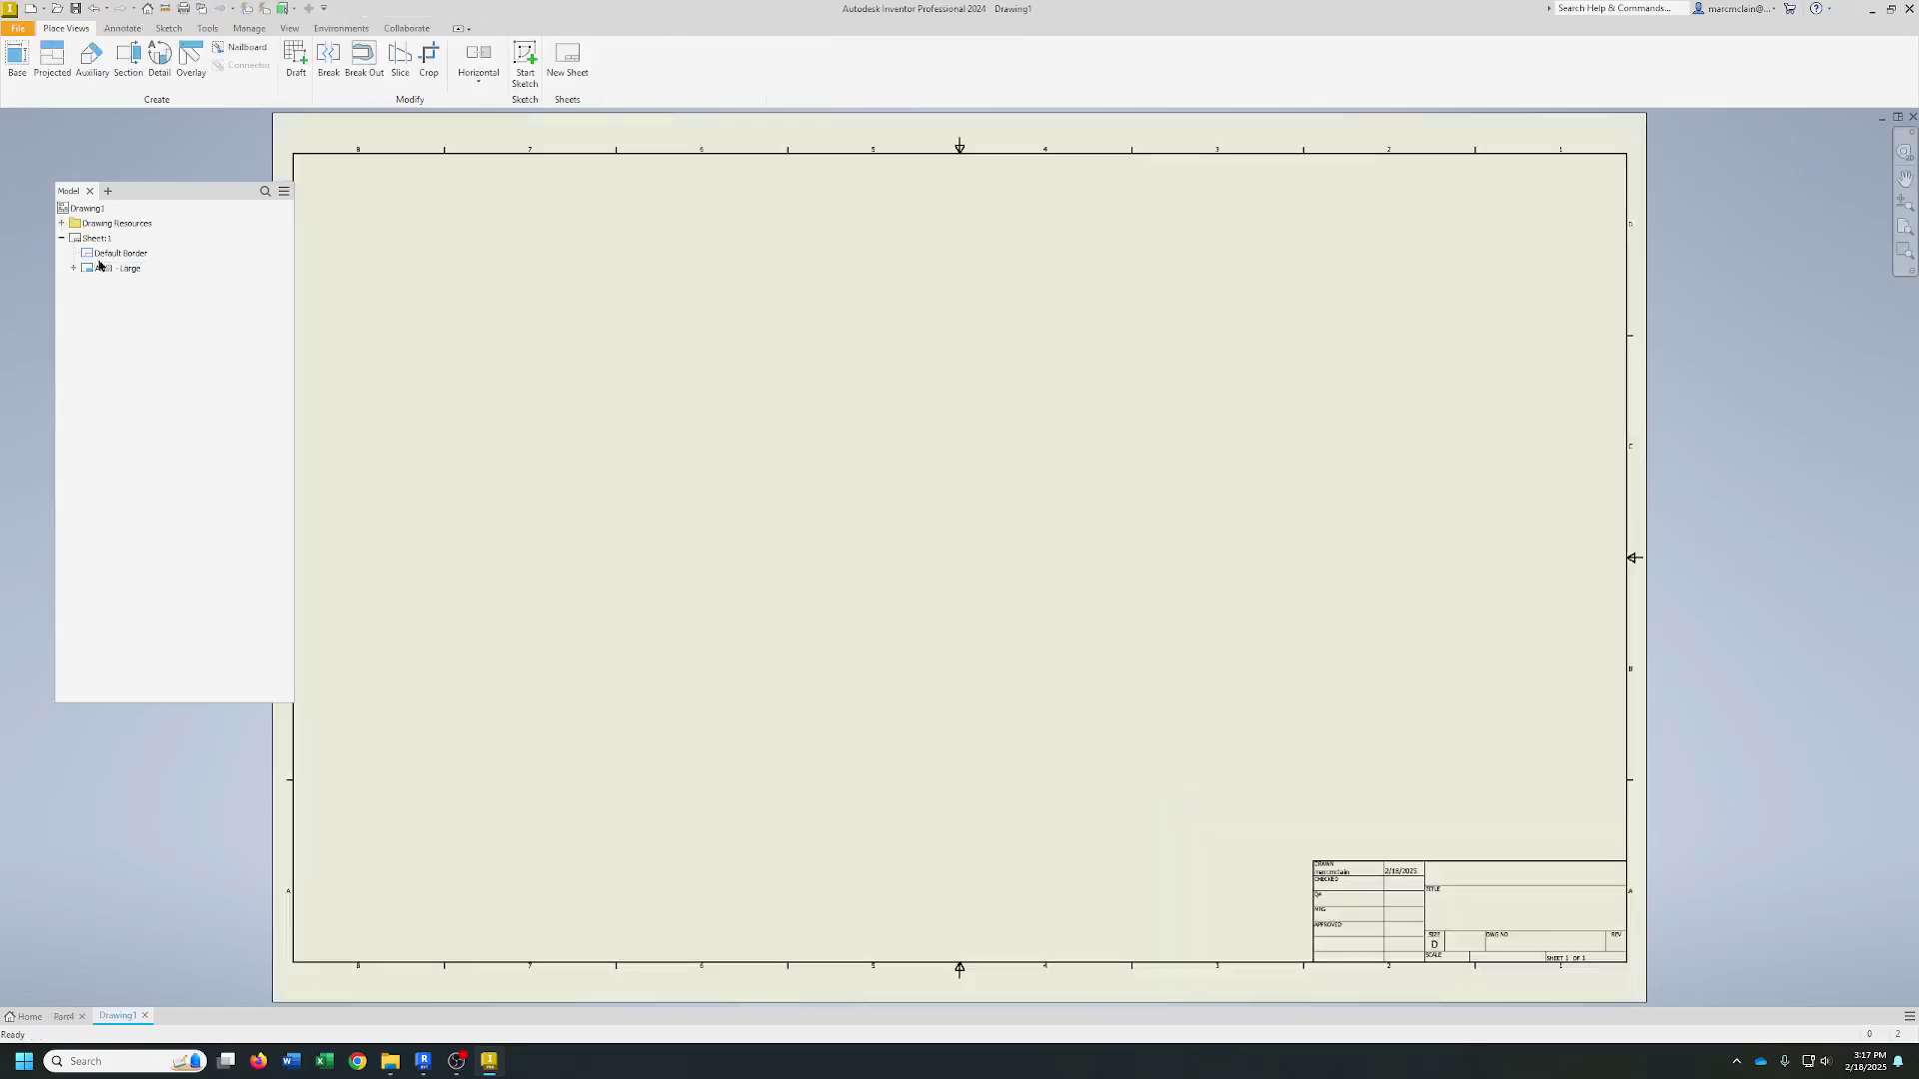
- Set the drawing sheet's size to B and delete its ANSI - Large title block
right_click(92, 238)
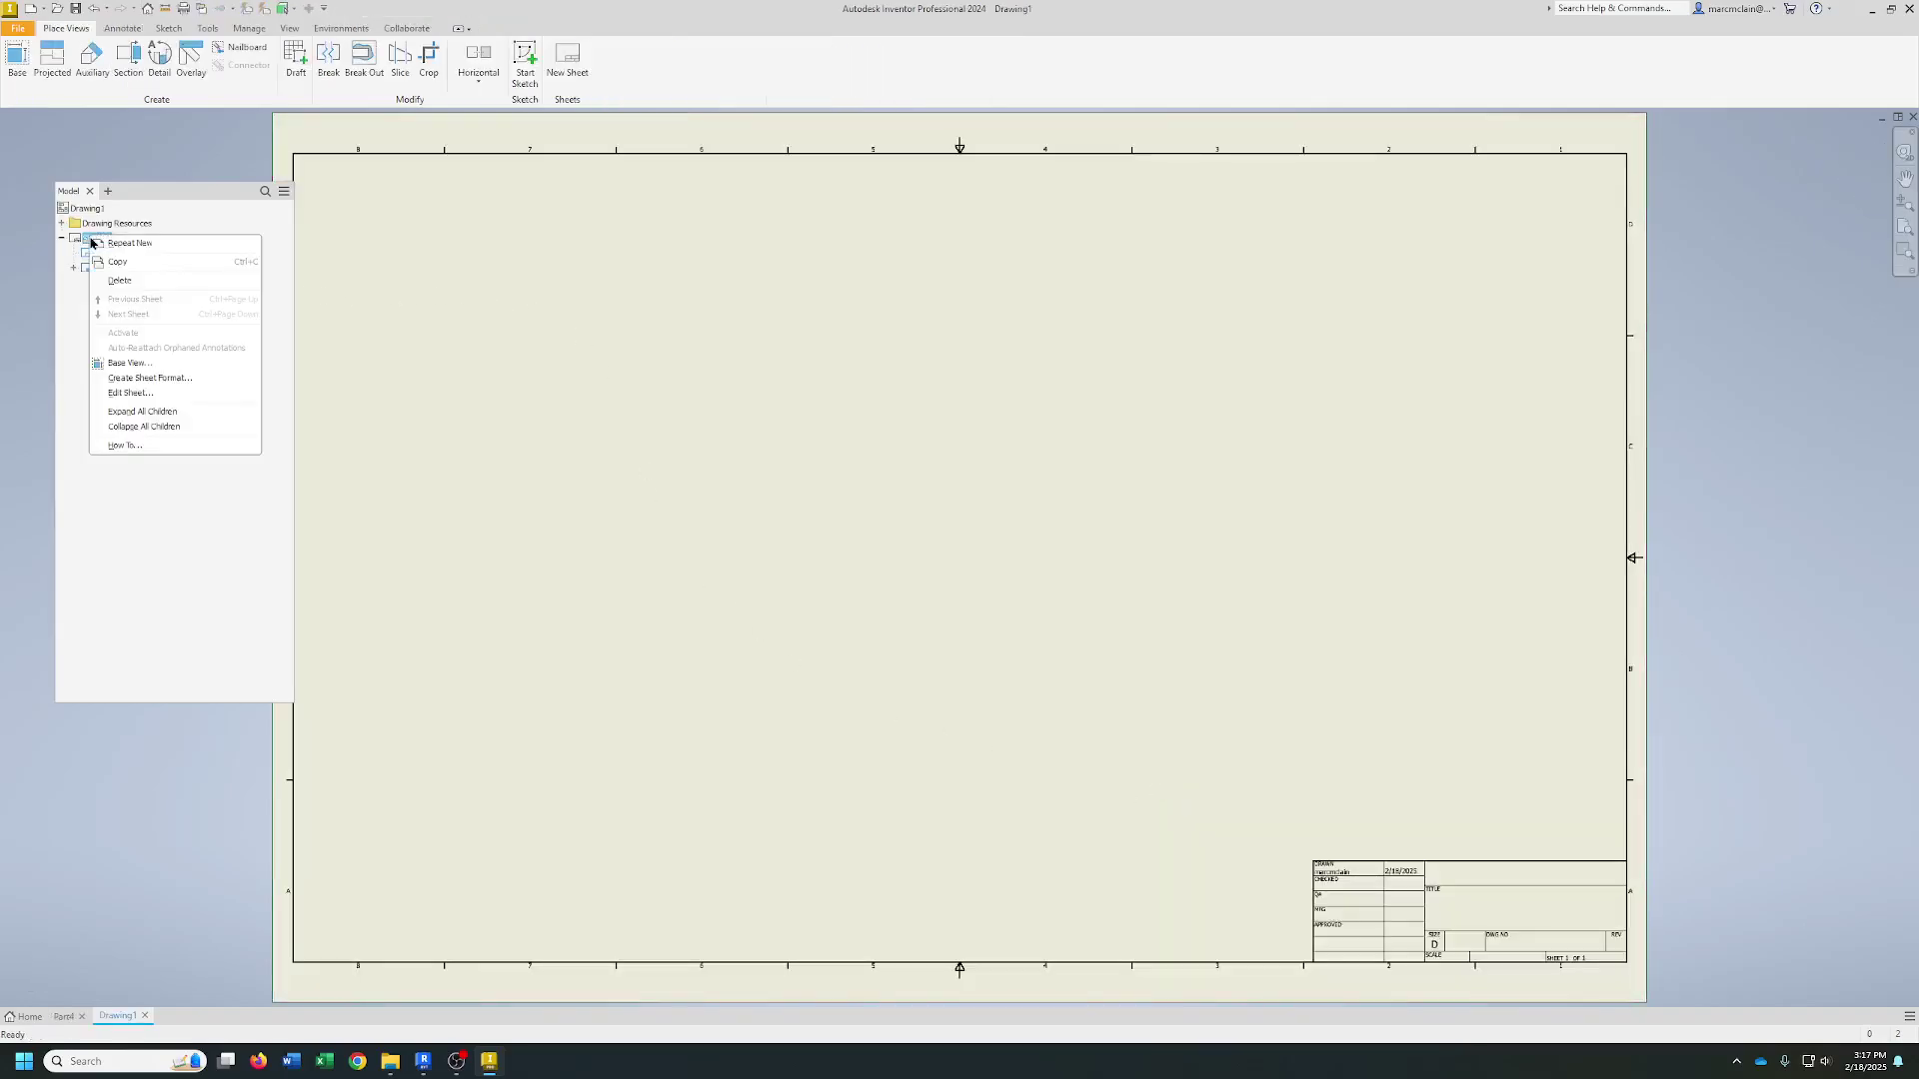
click(142, 394)
click(40, 203)
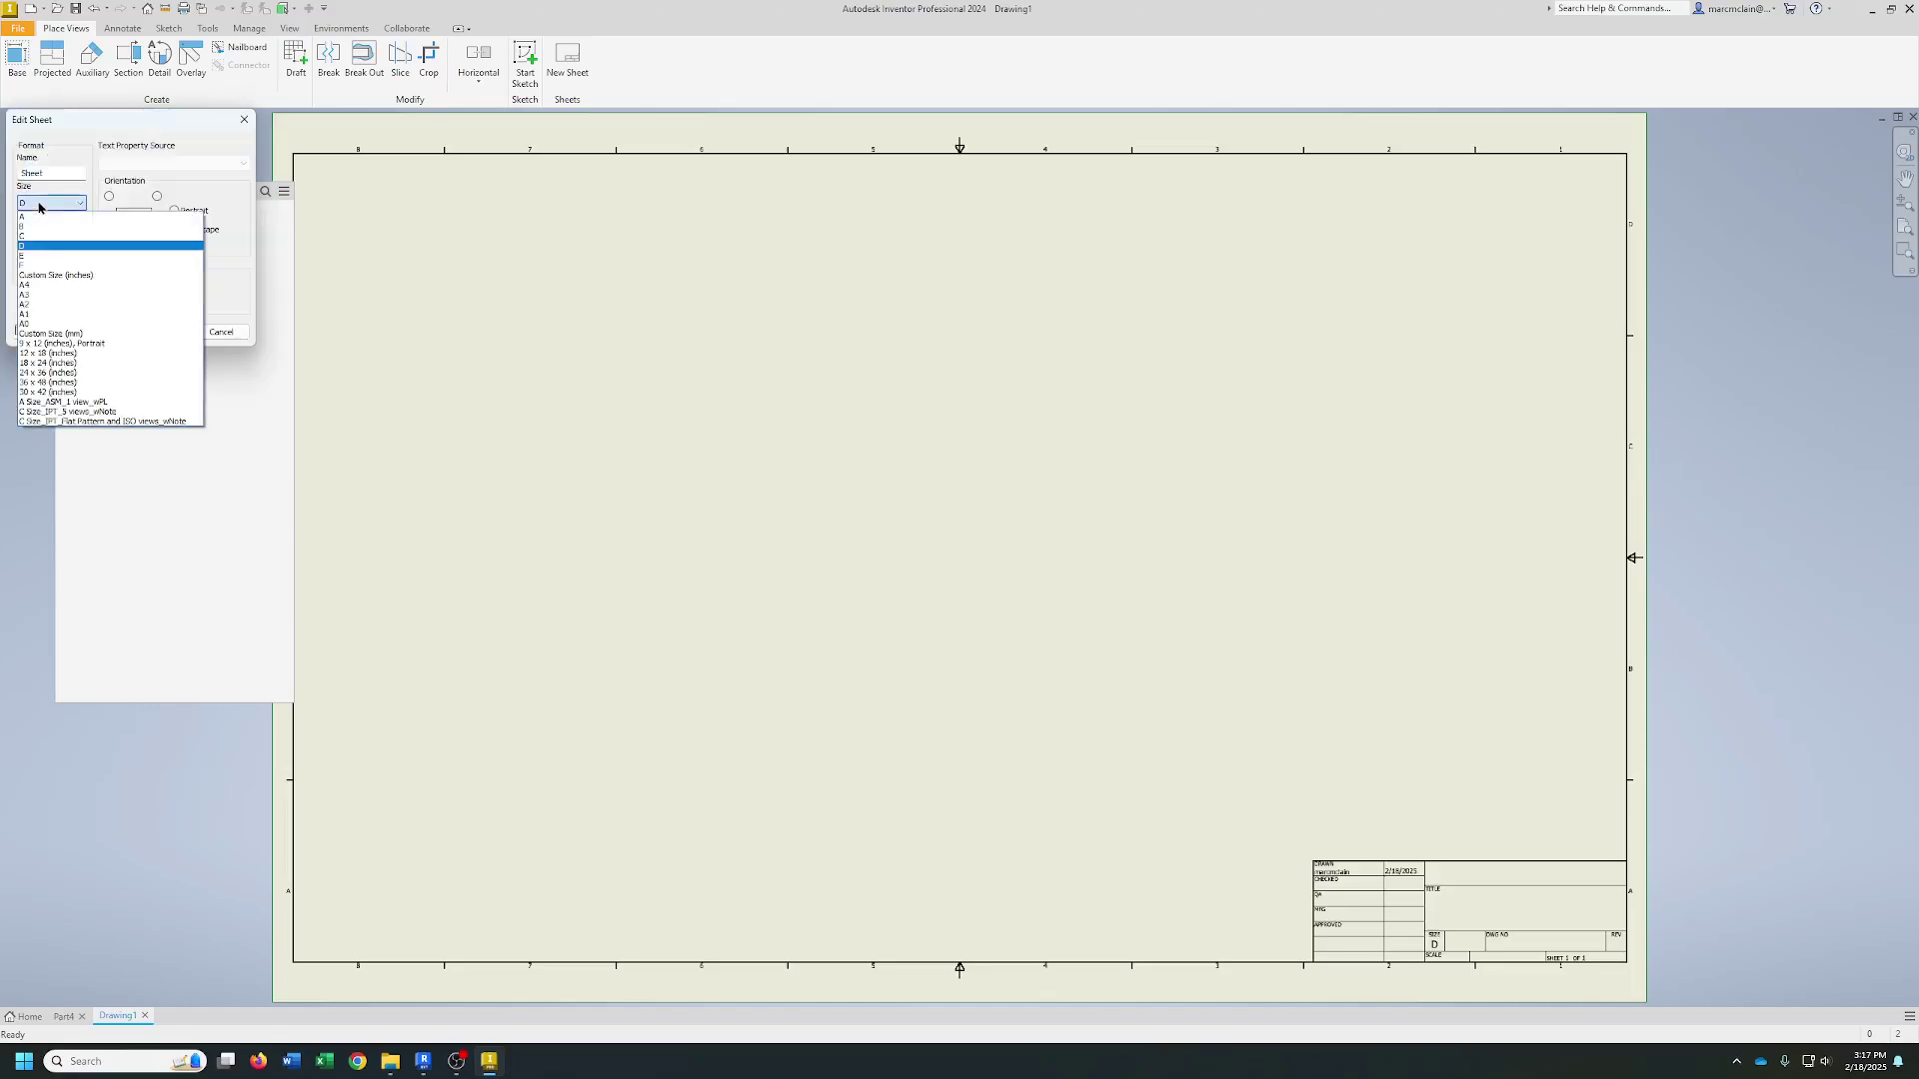
click(32, 224)
click(160, 333)
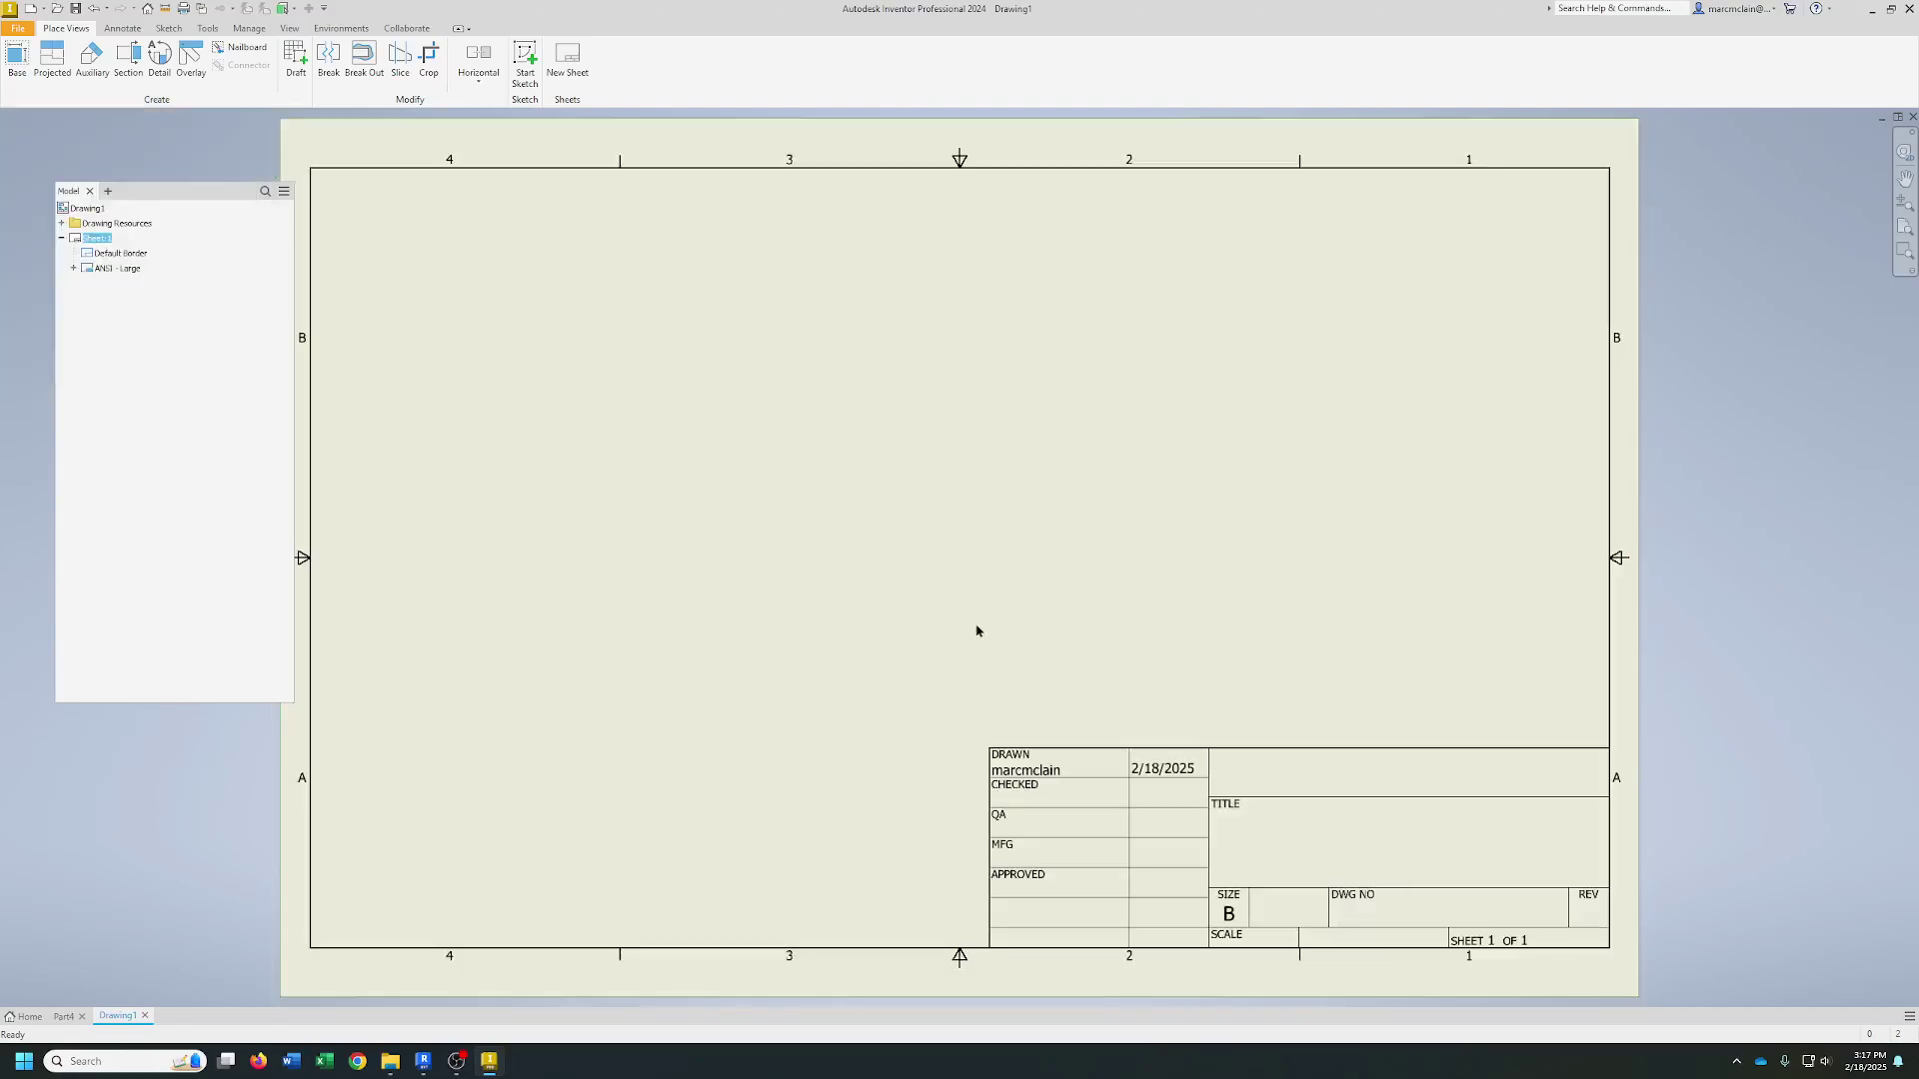
right_click(112, 268)
click(142, 295)
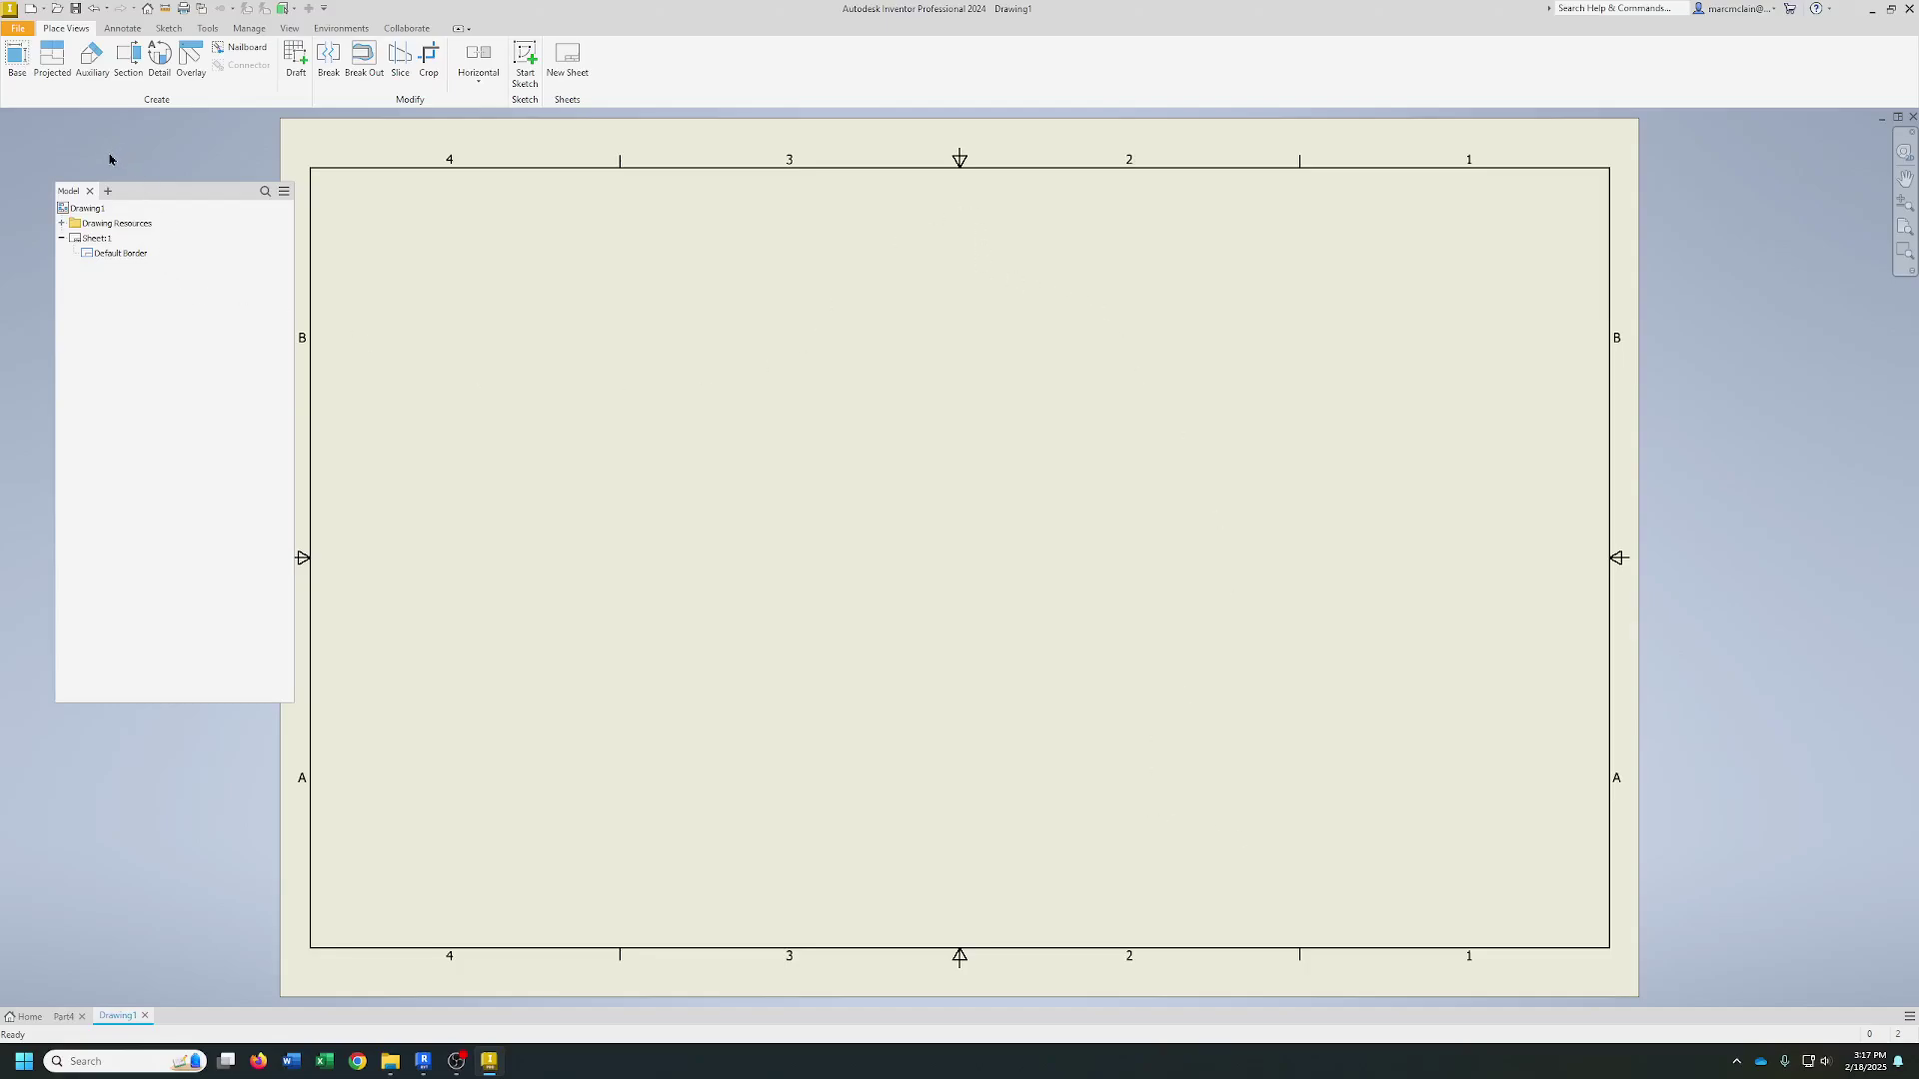
- Return to the bracket part and rename its solid body as Actuator Bracket
click(63, 1017)
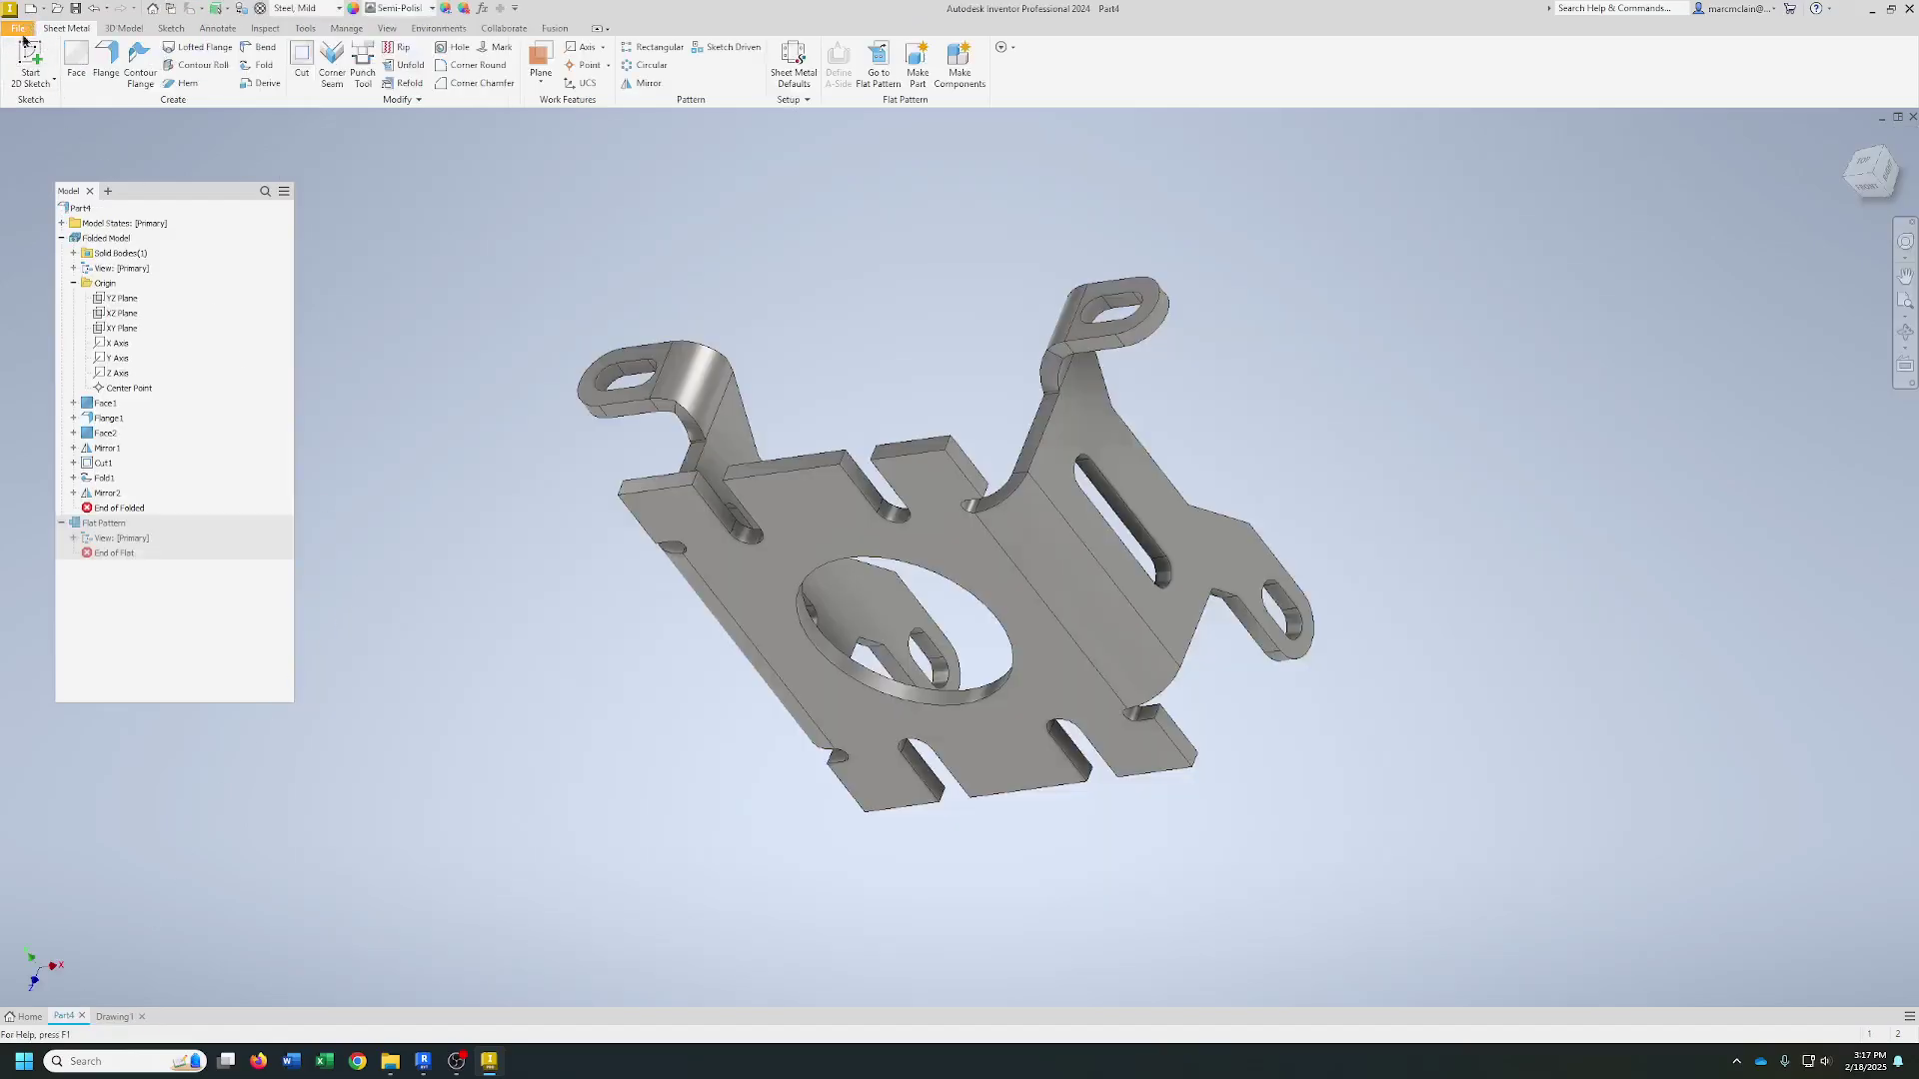
double_click(107, 254)
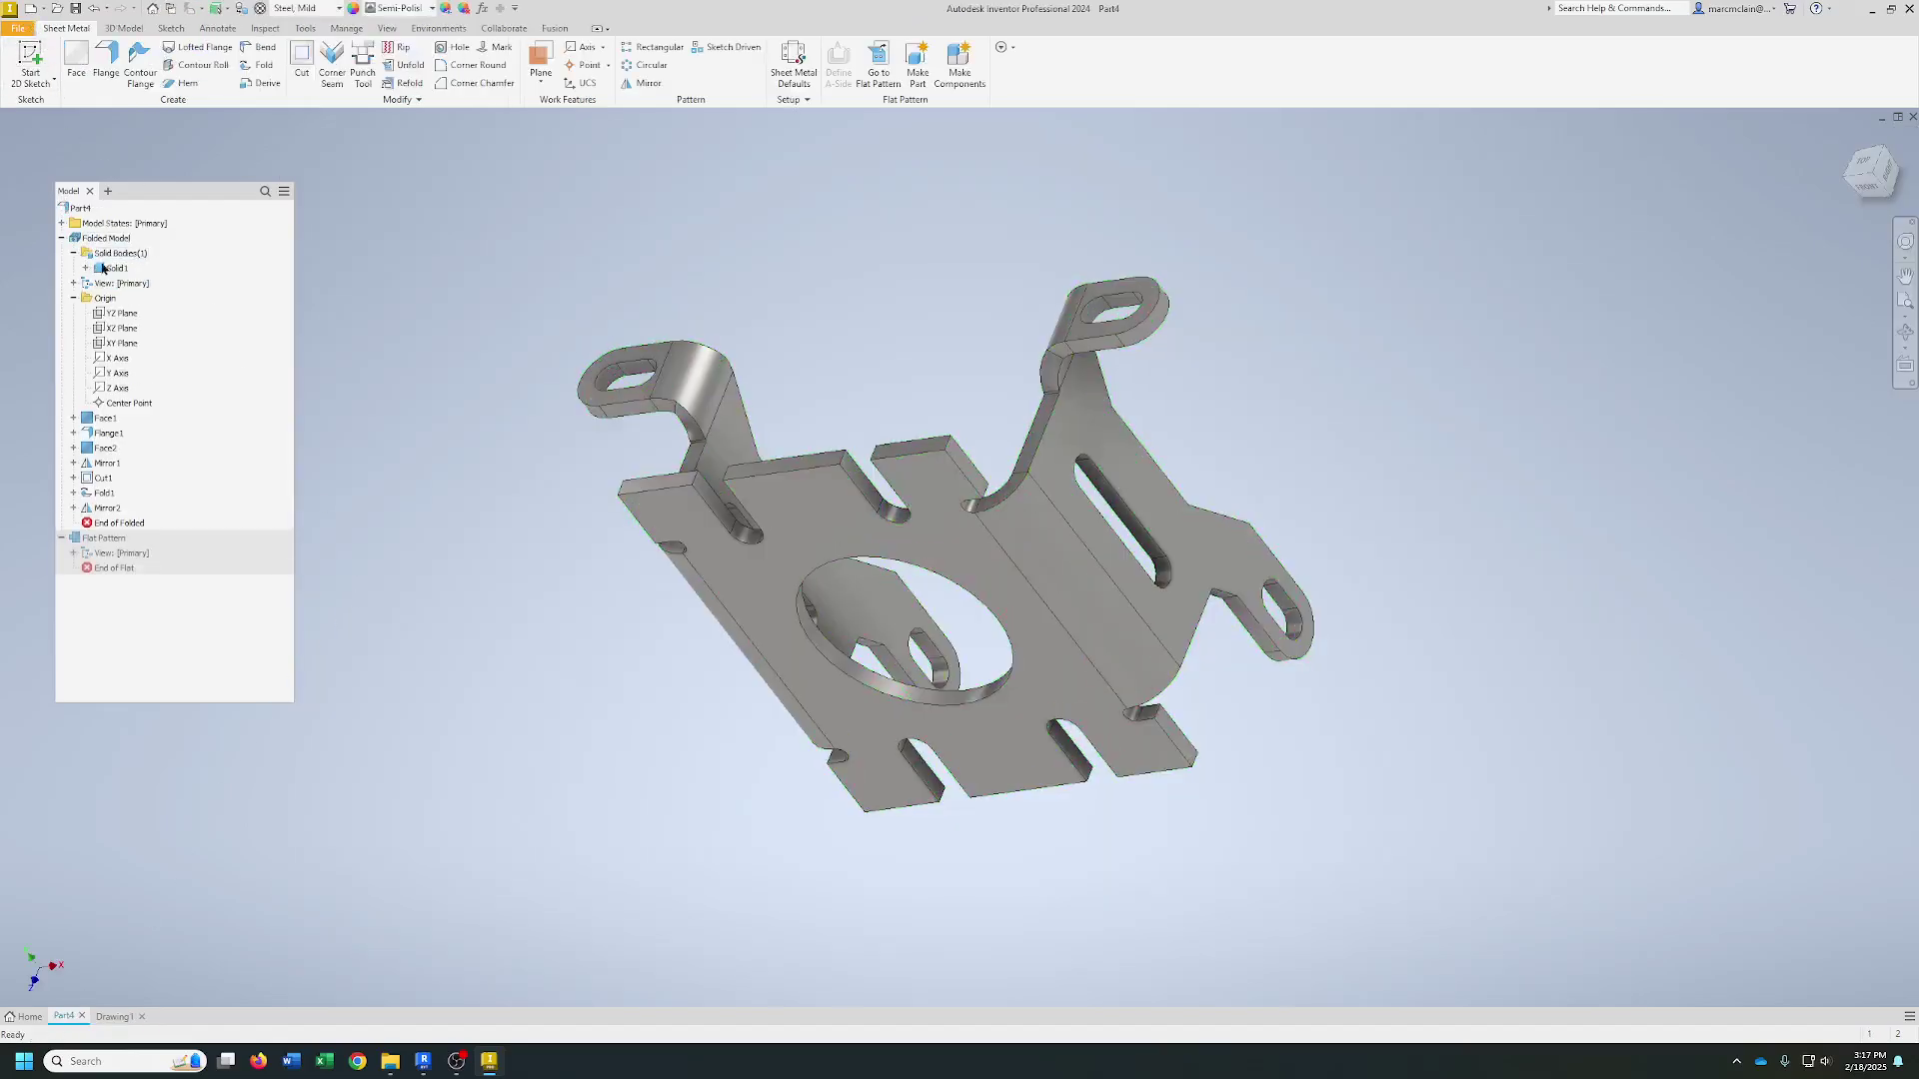
click(117, 269)
right_click(117, 269)
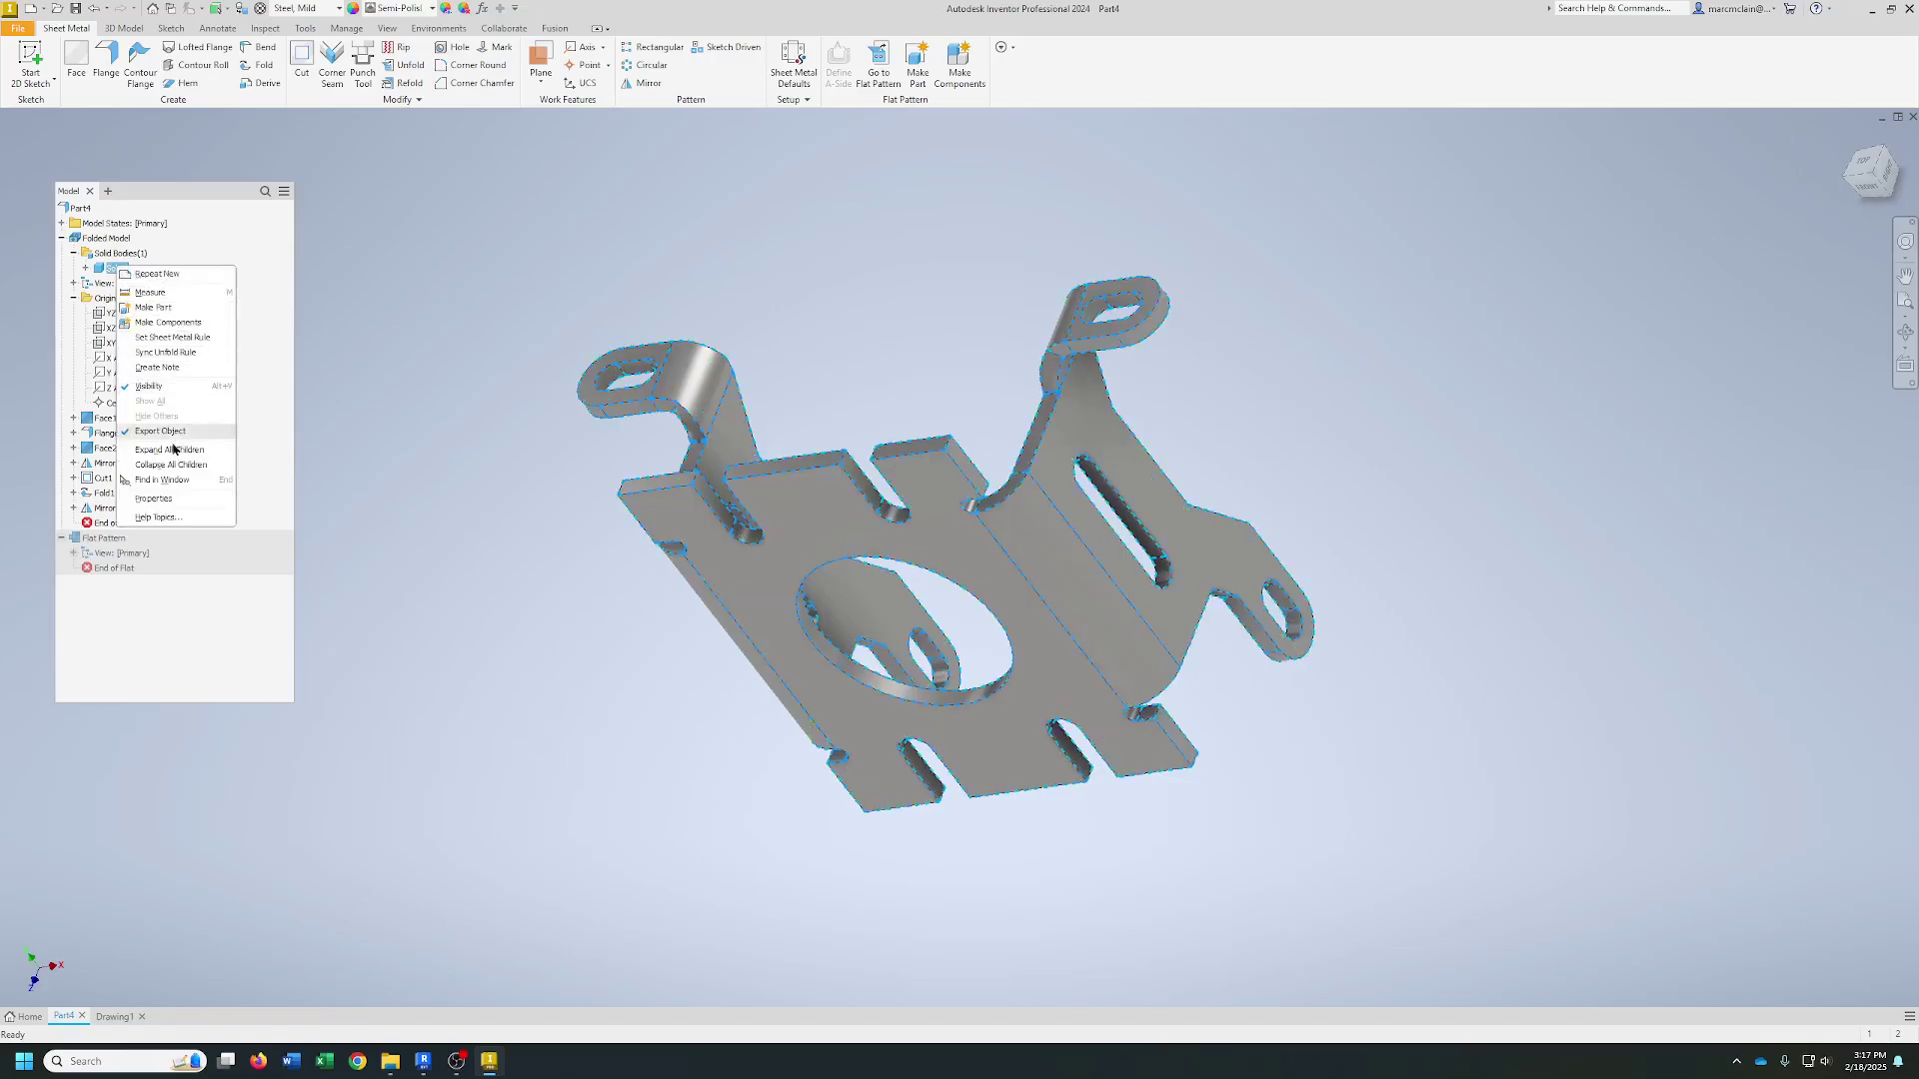
click(200, 489)
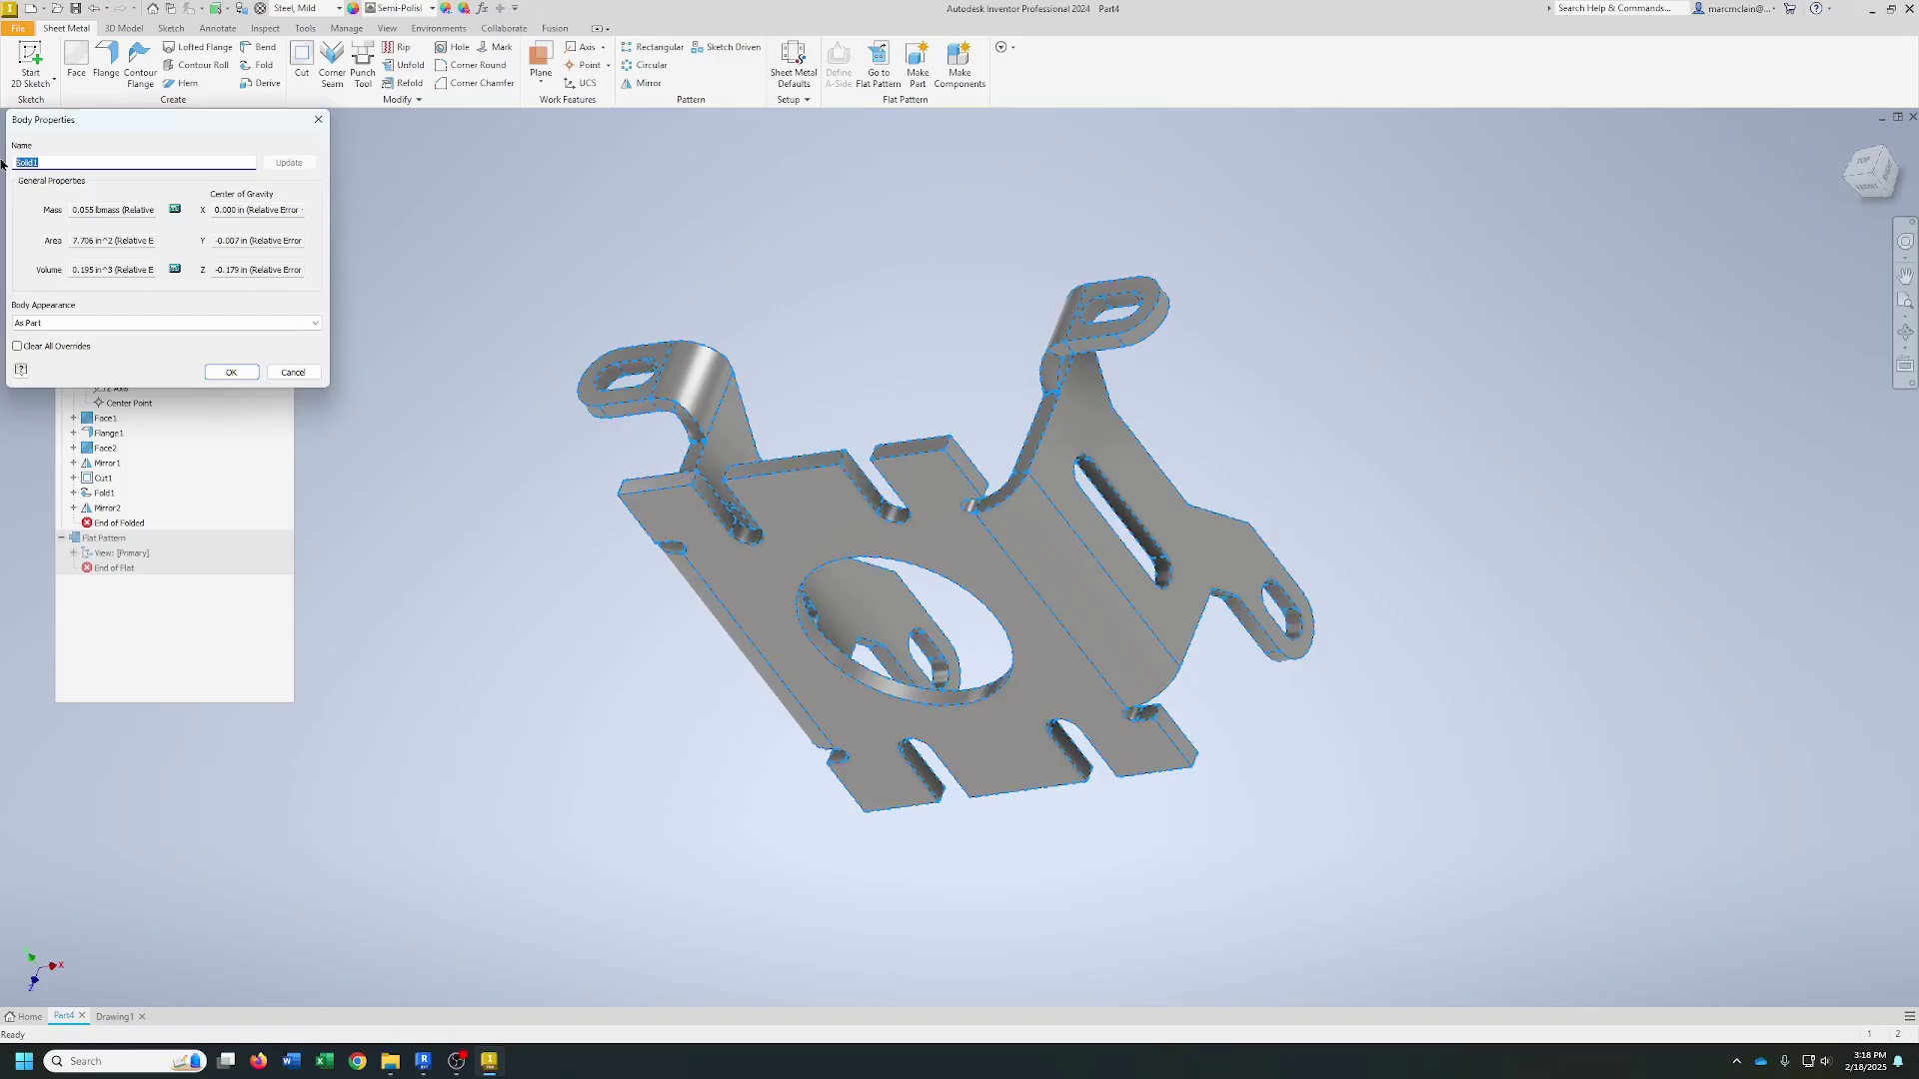
text(Actuator Bracket)
click(241, 373)
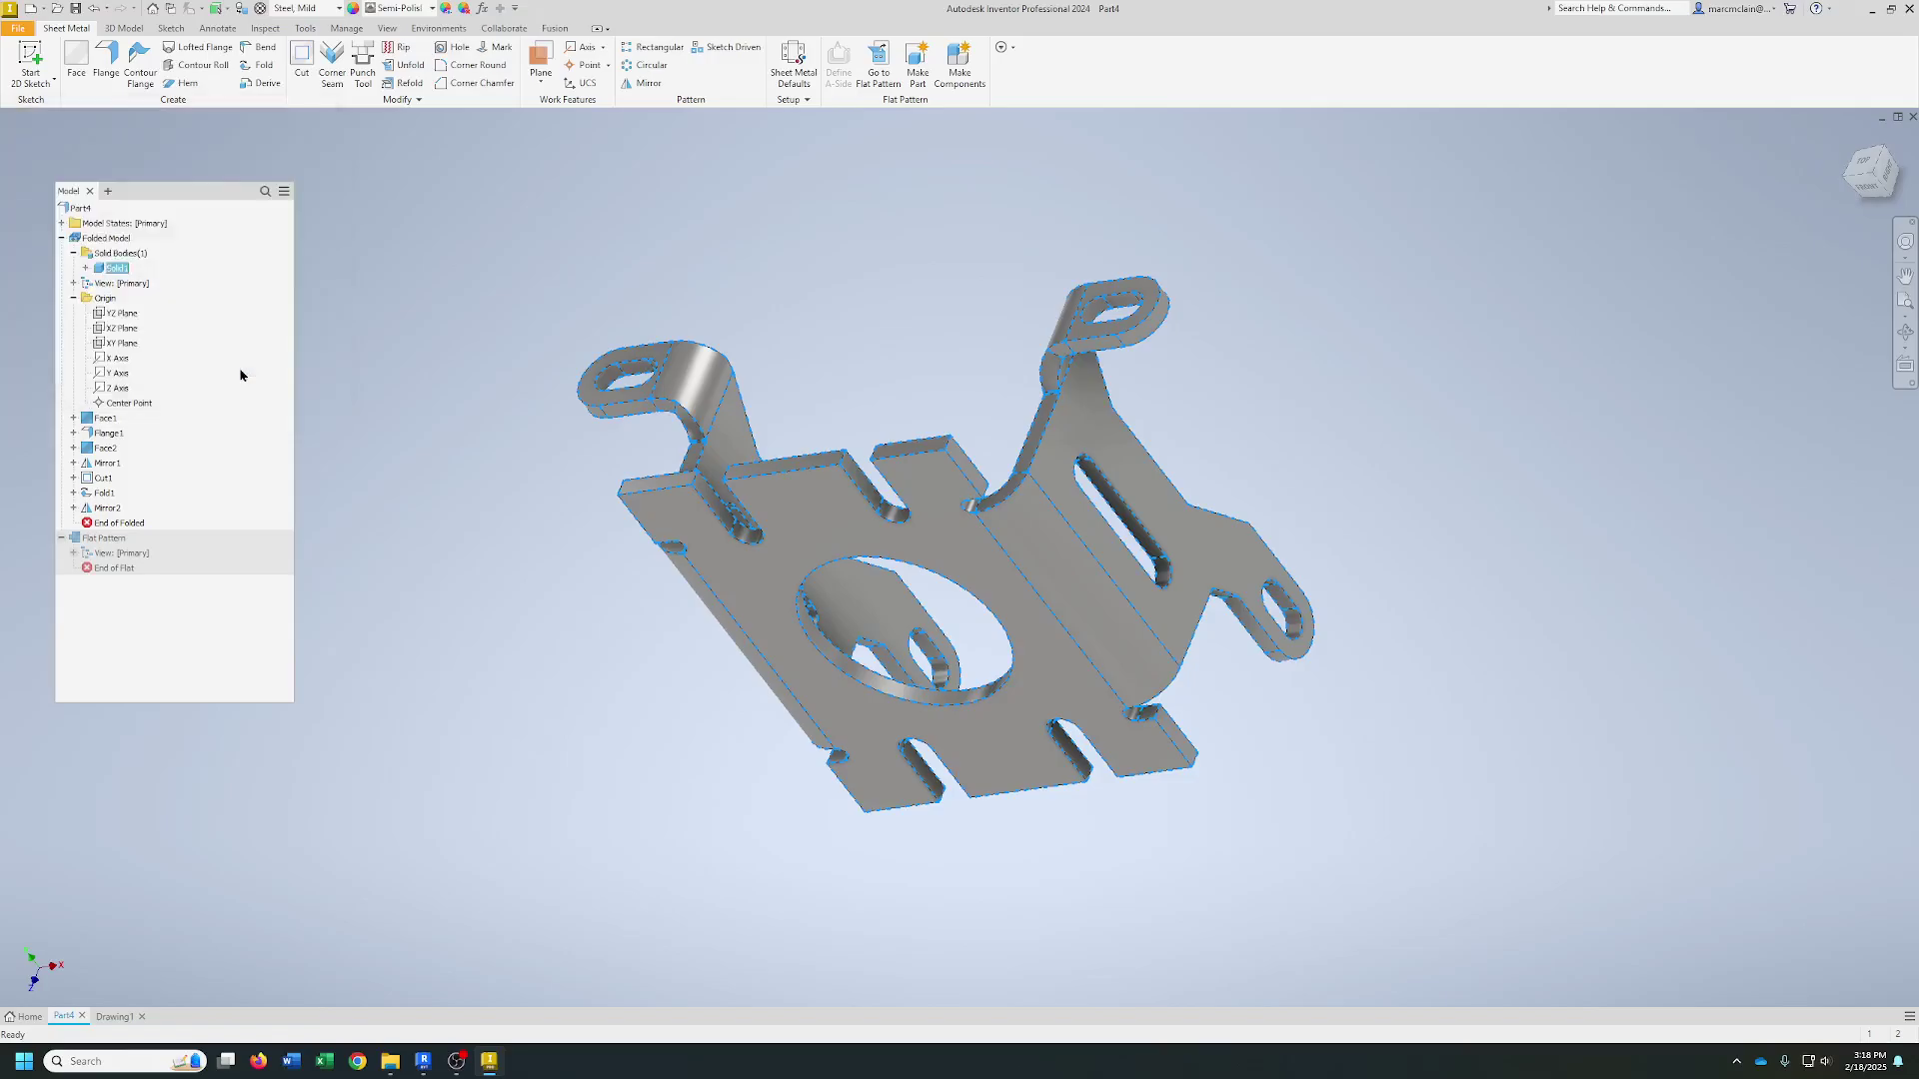
- Save the bracket part as Chapter 13 Practice in the Survey Files folder
click(75, 8)
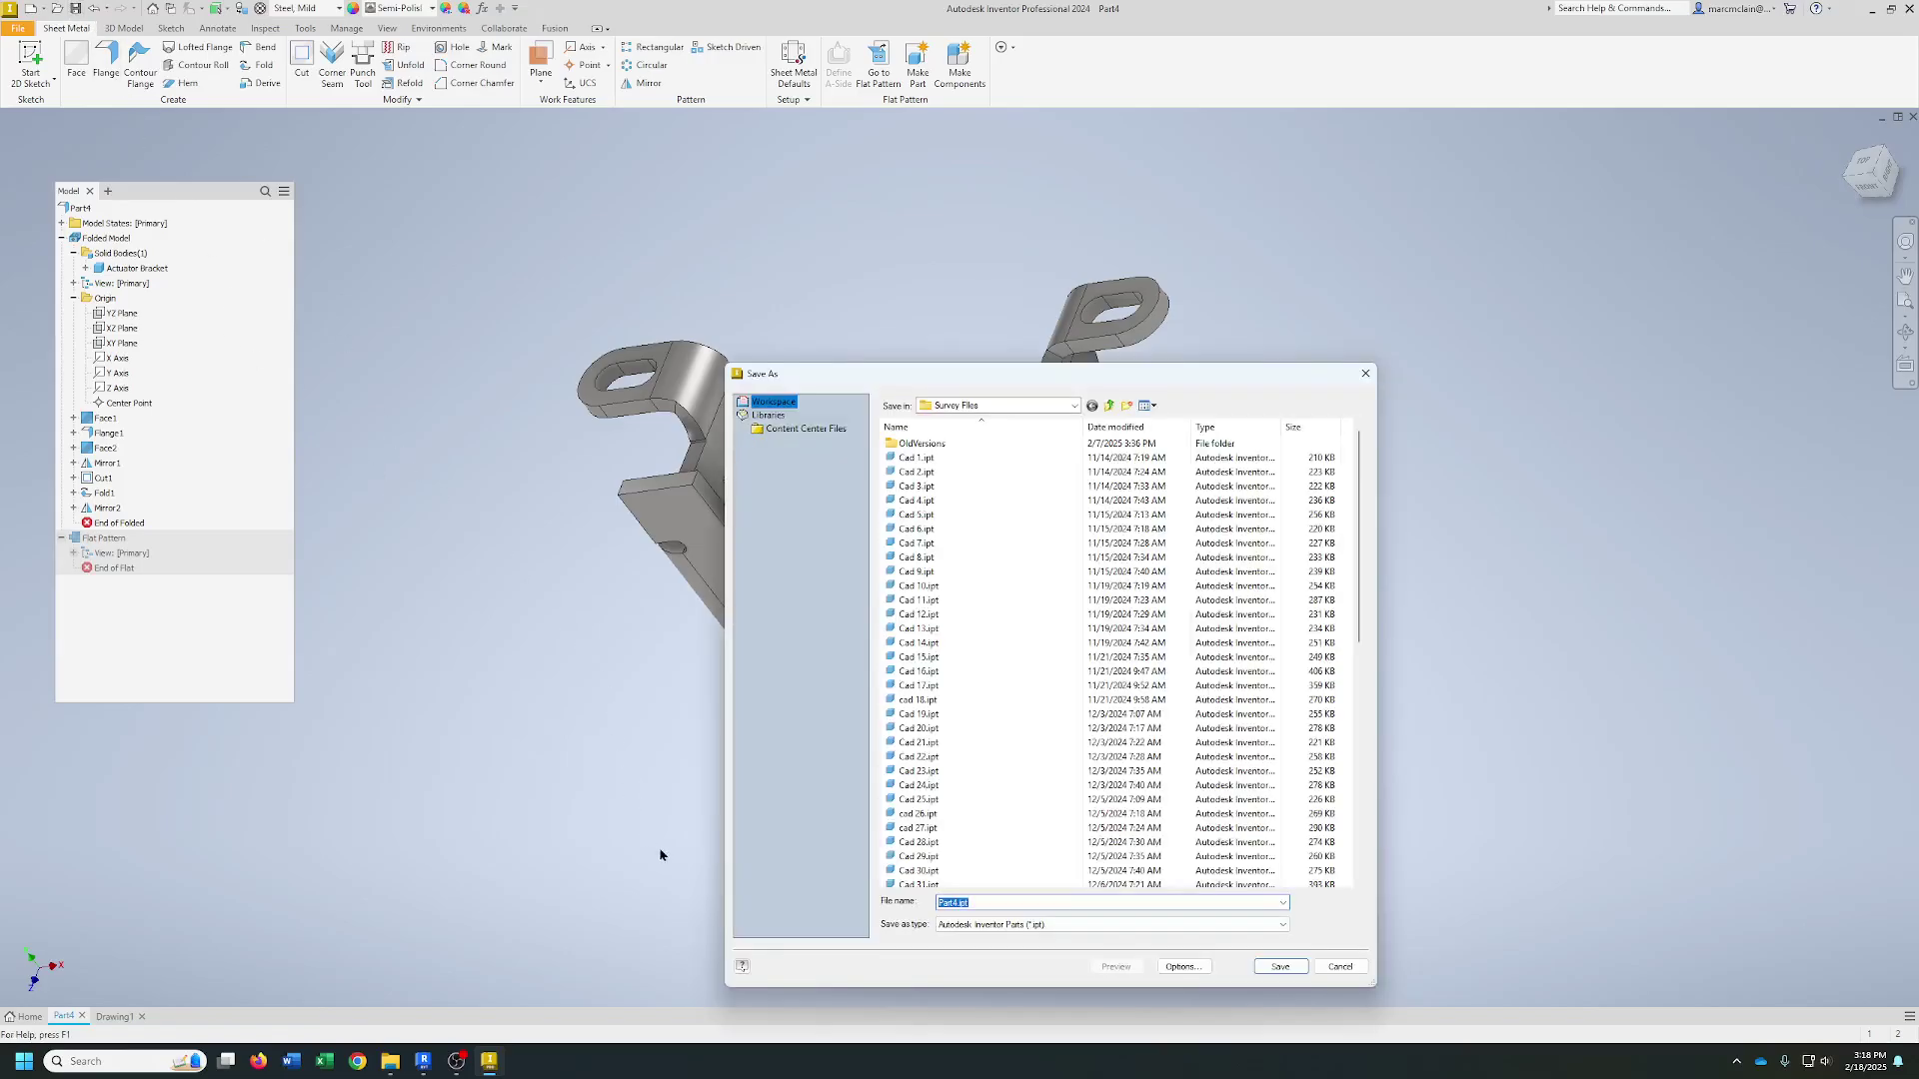
text(Ch)
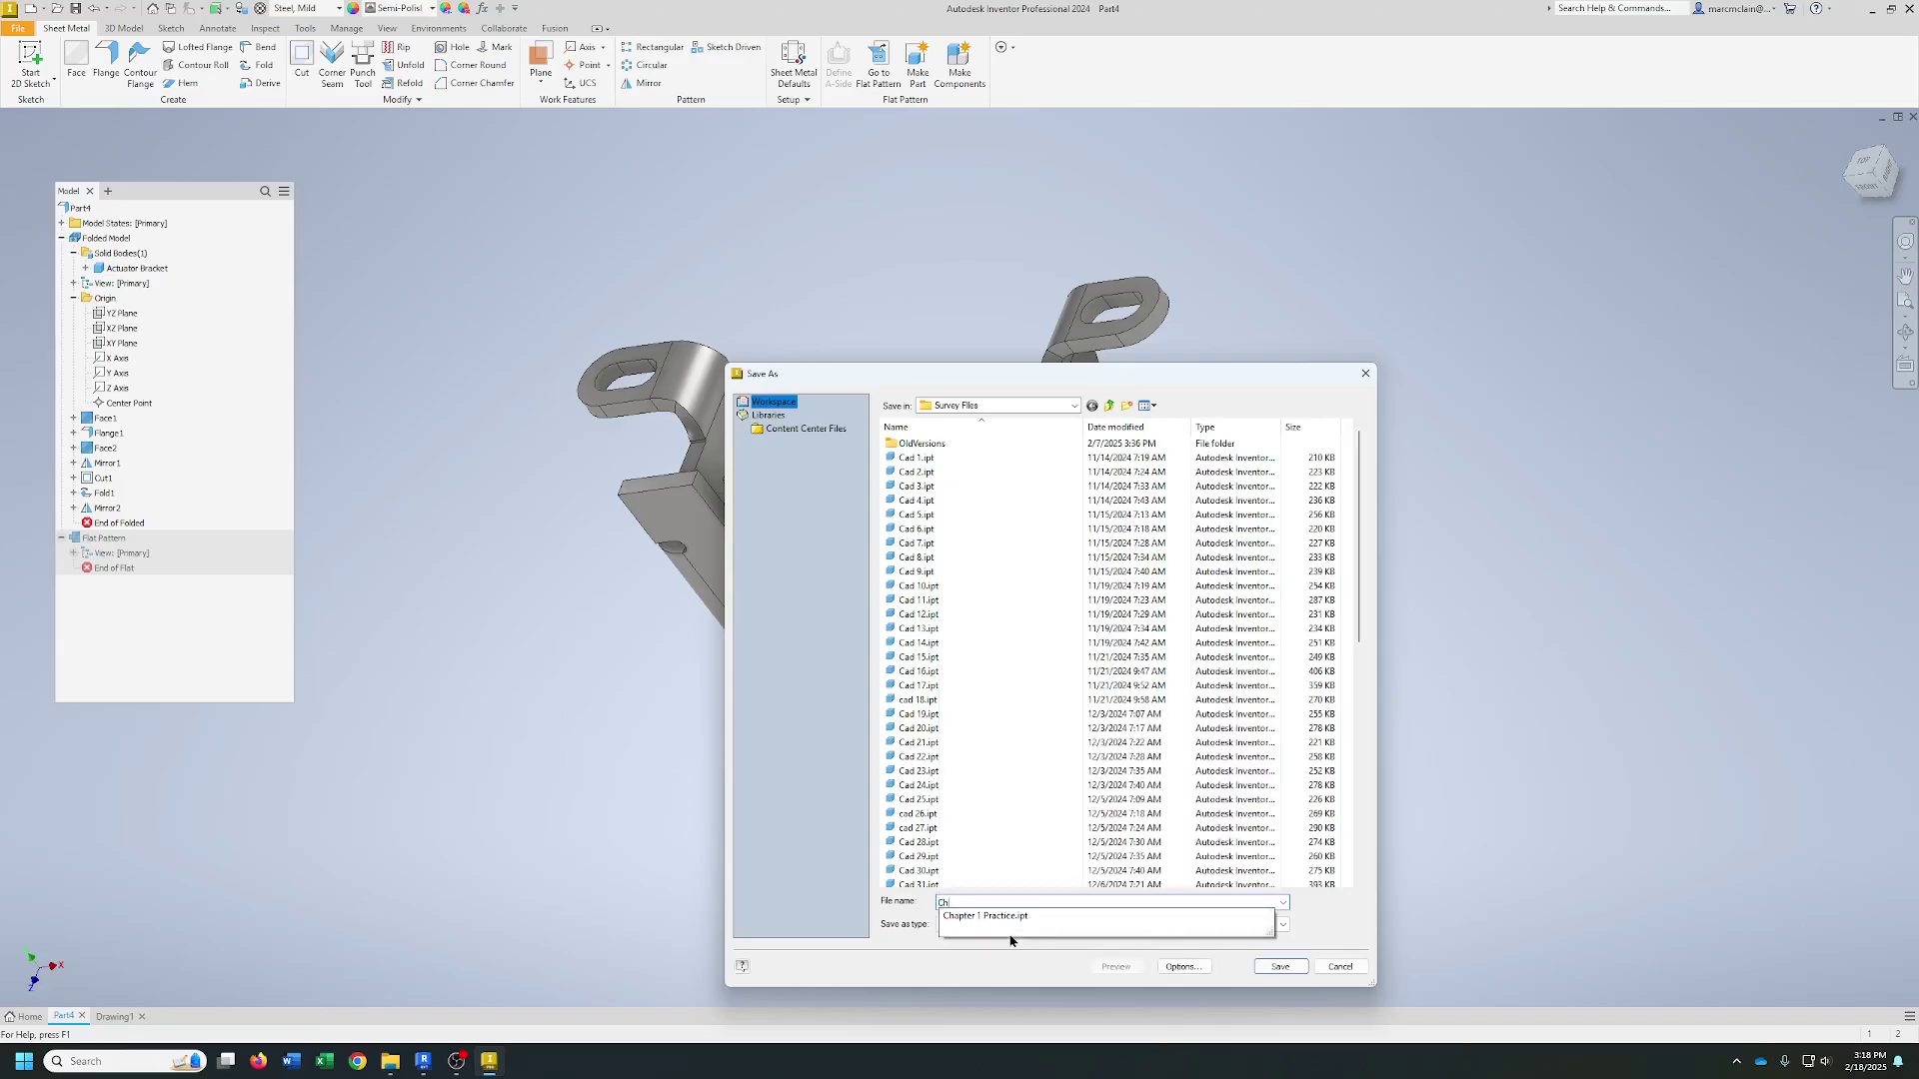
text(apter 13)
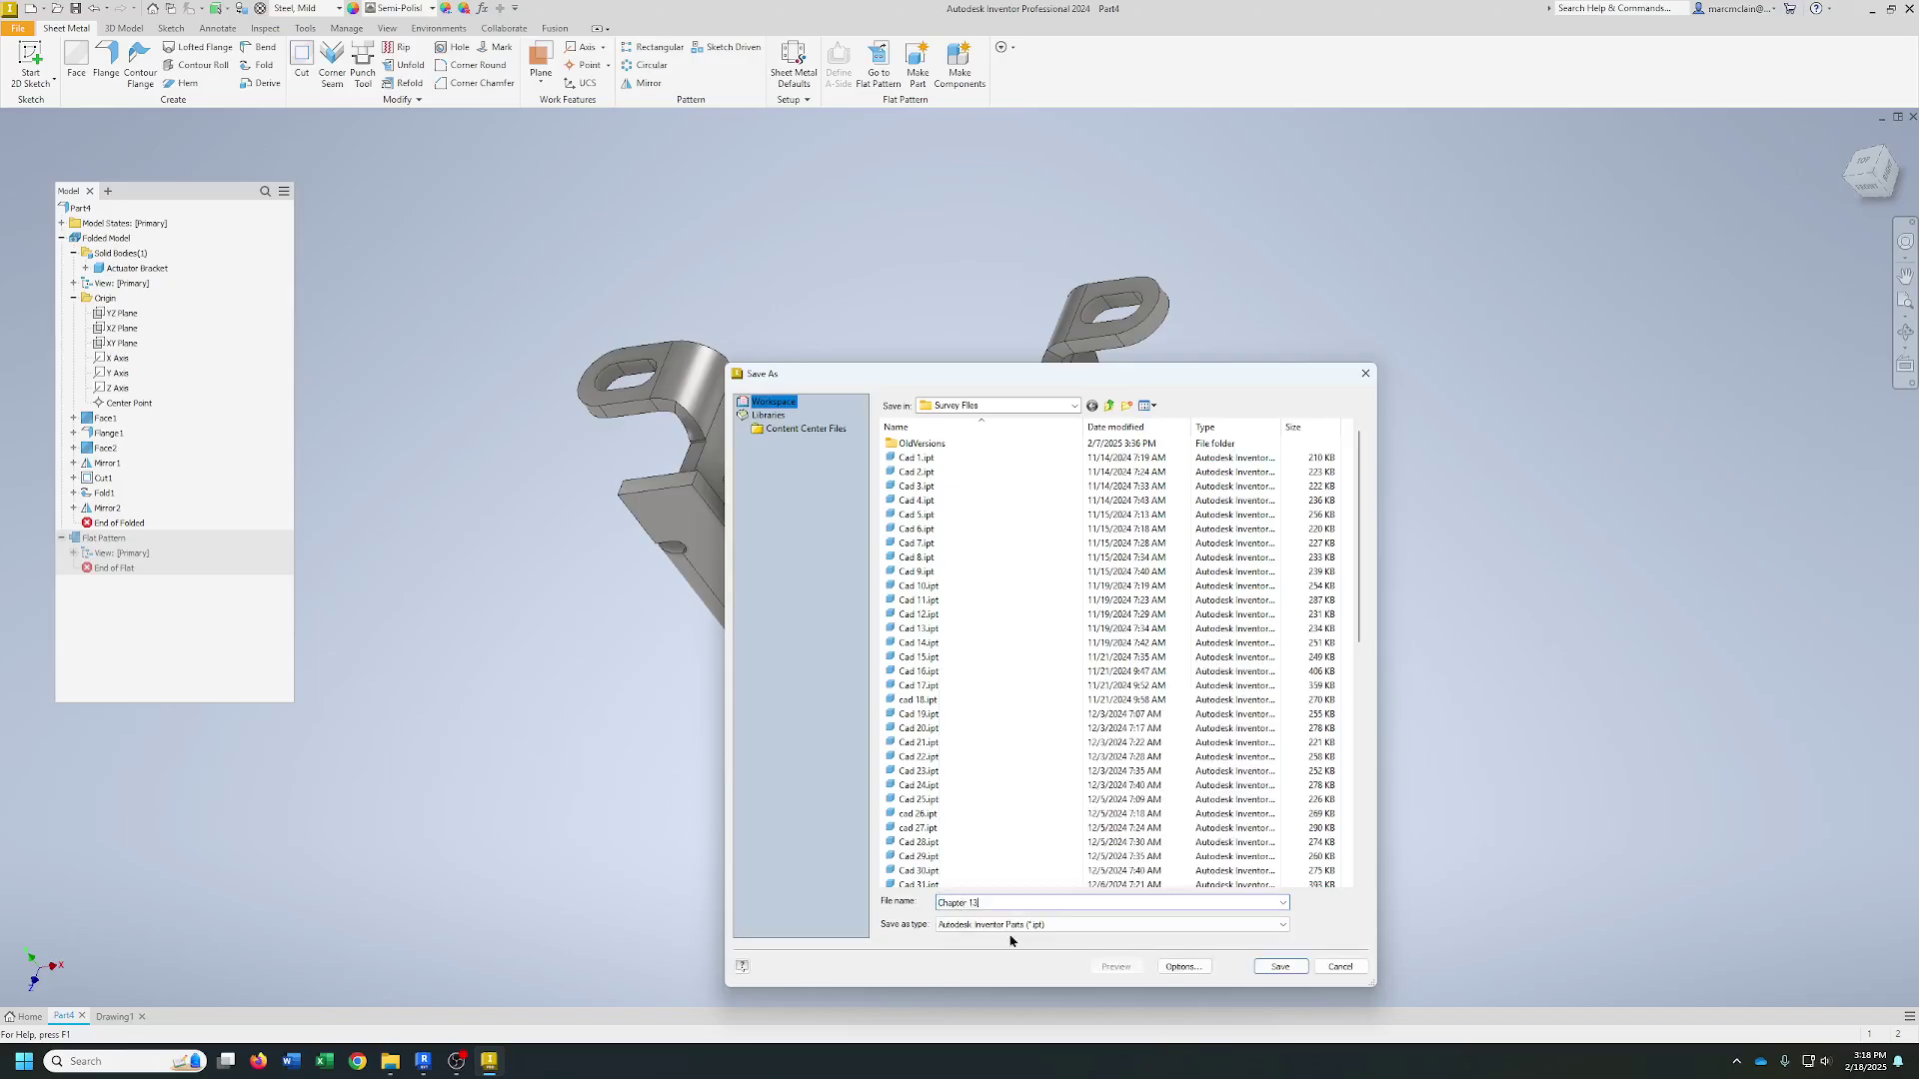
text( Practice)
click(1278, 968)
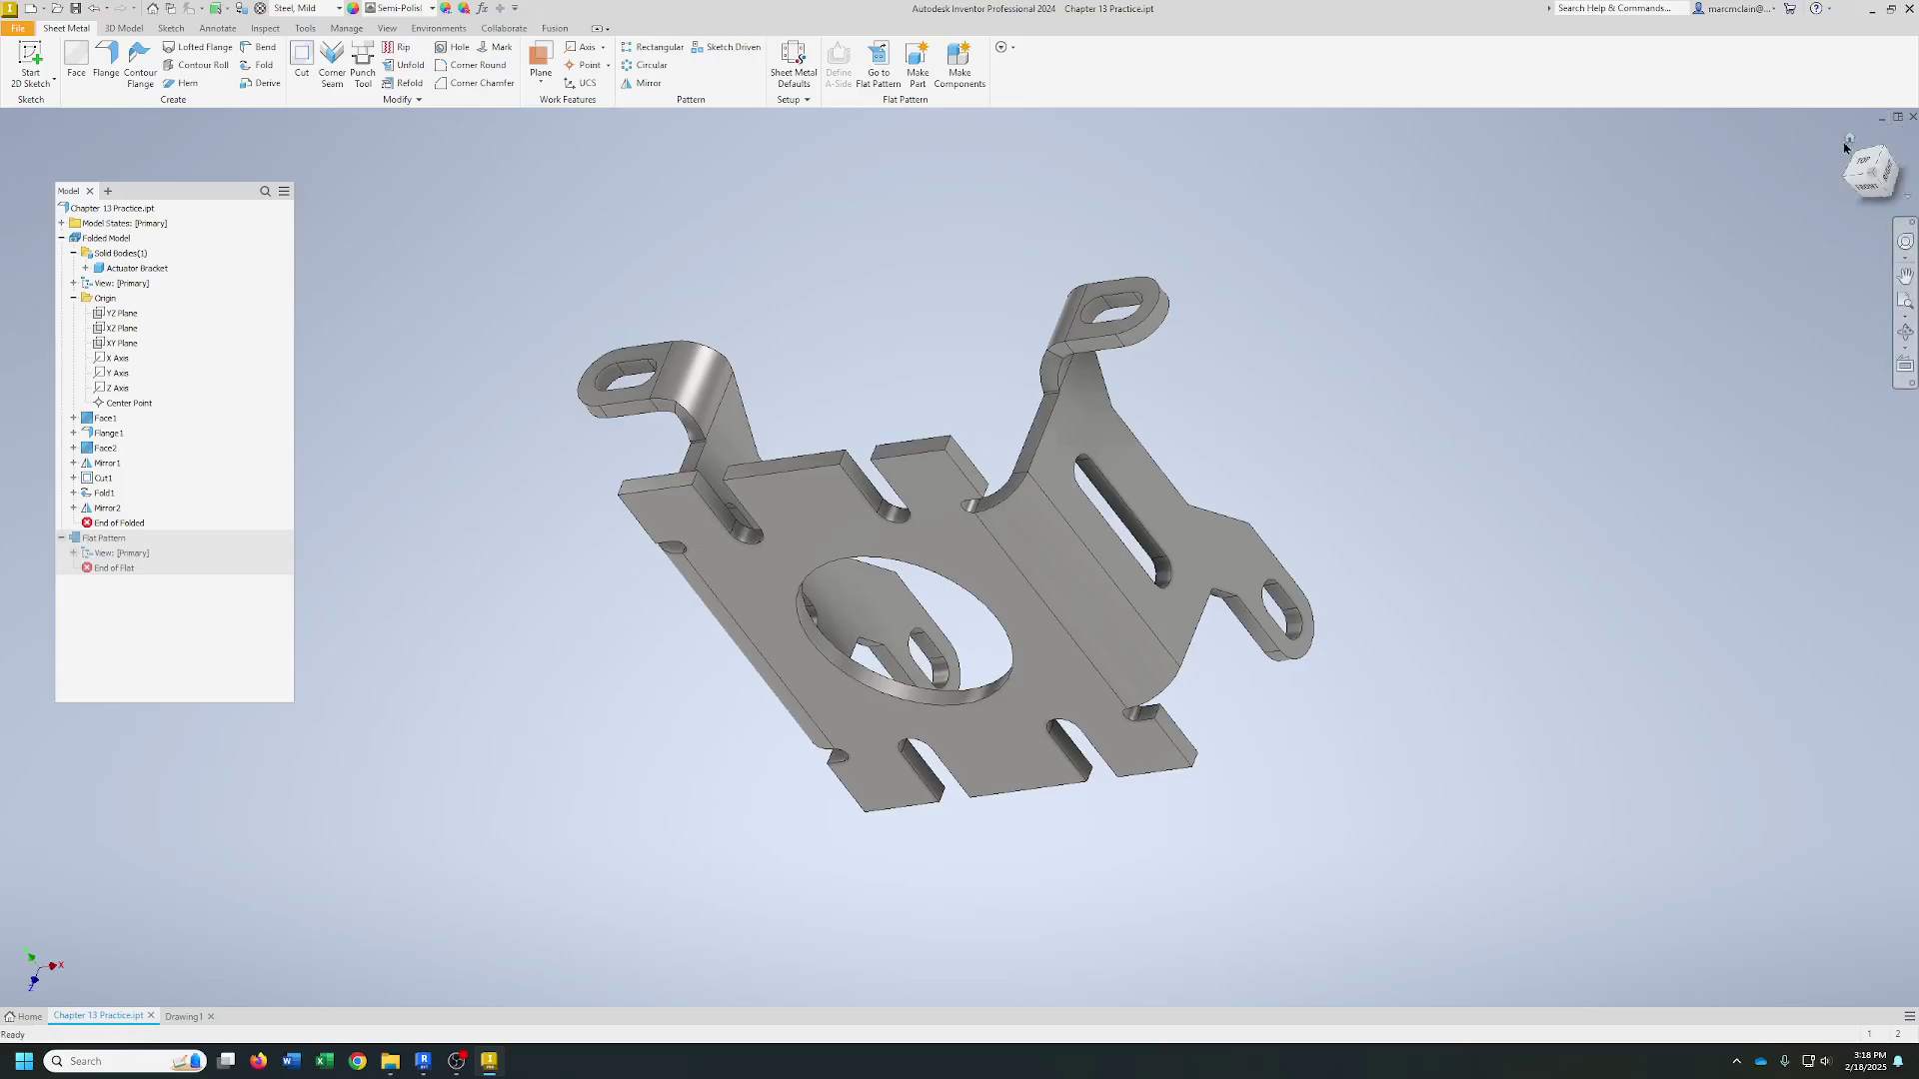
- Place the folded bracket's front view on the drawing sheet with projected top, right side and isometric views
click(1881, 118)
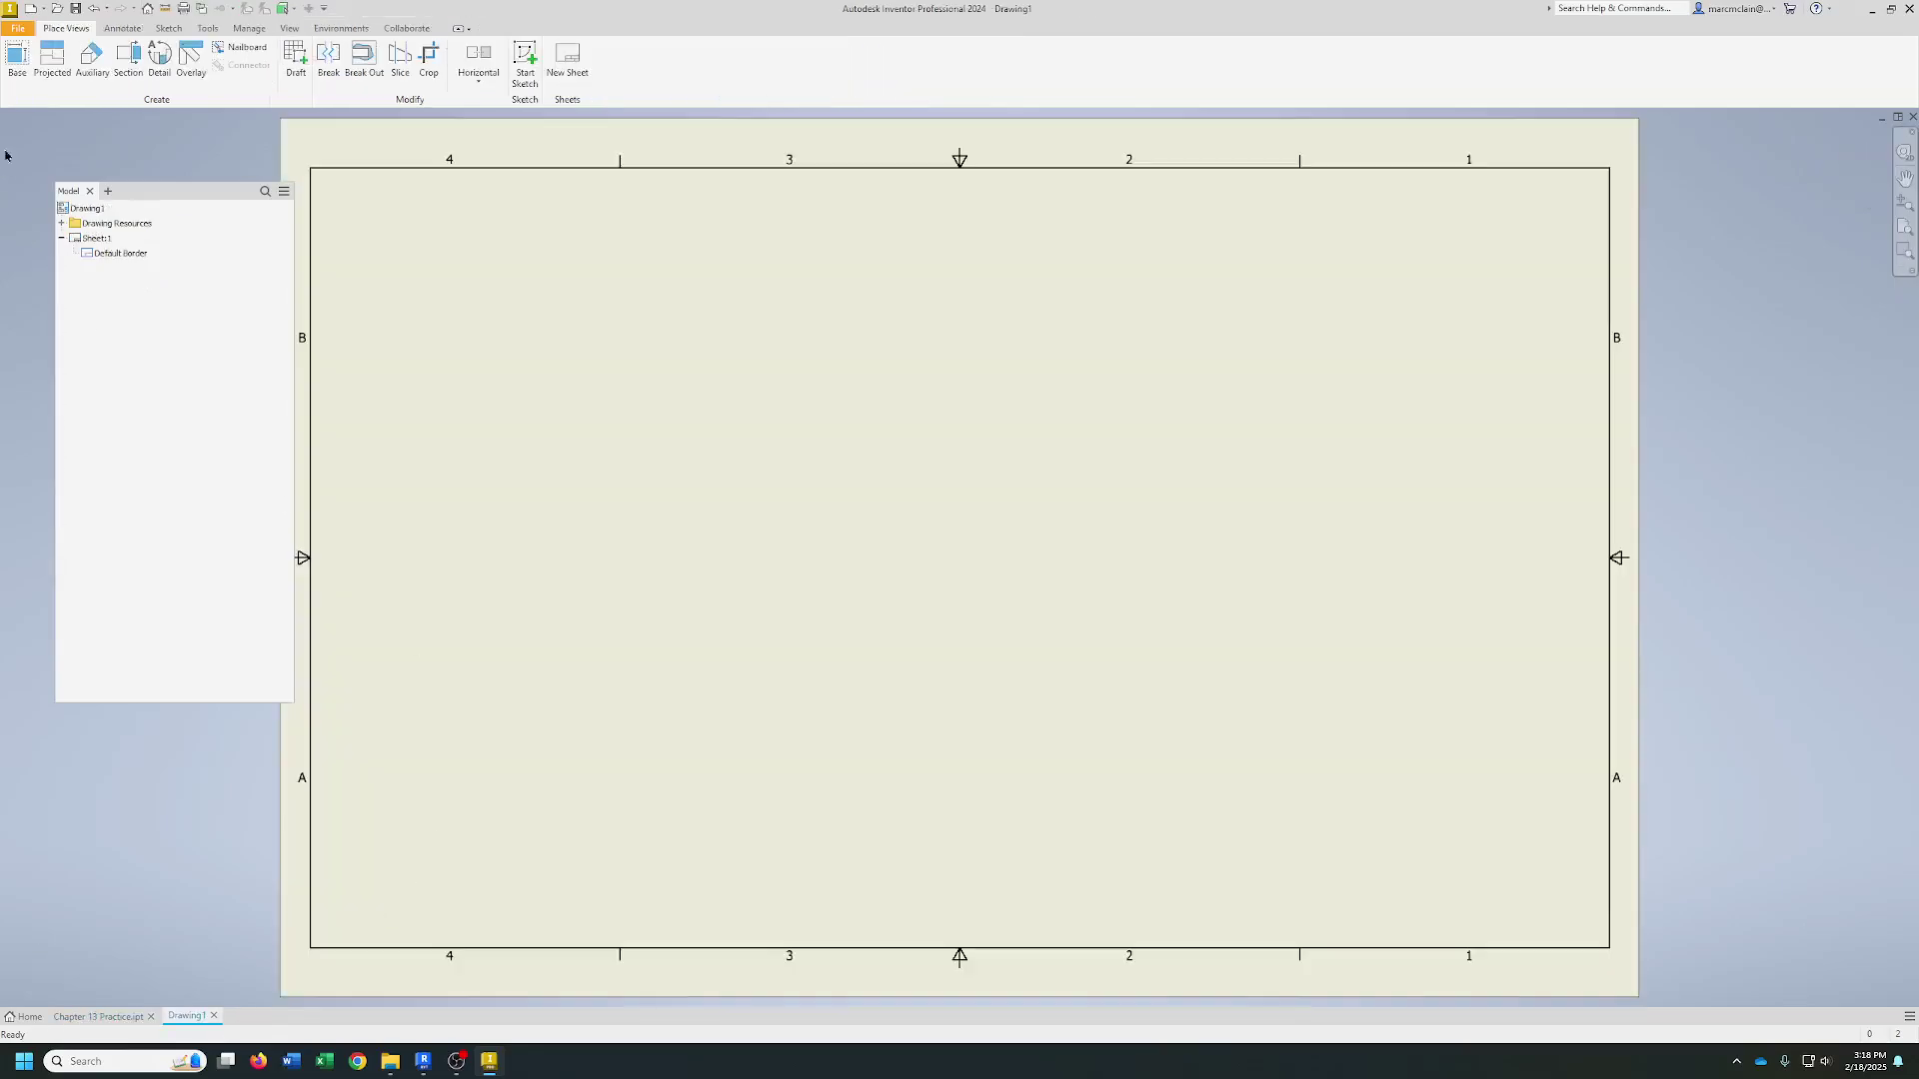
click(17, 57)
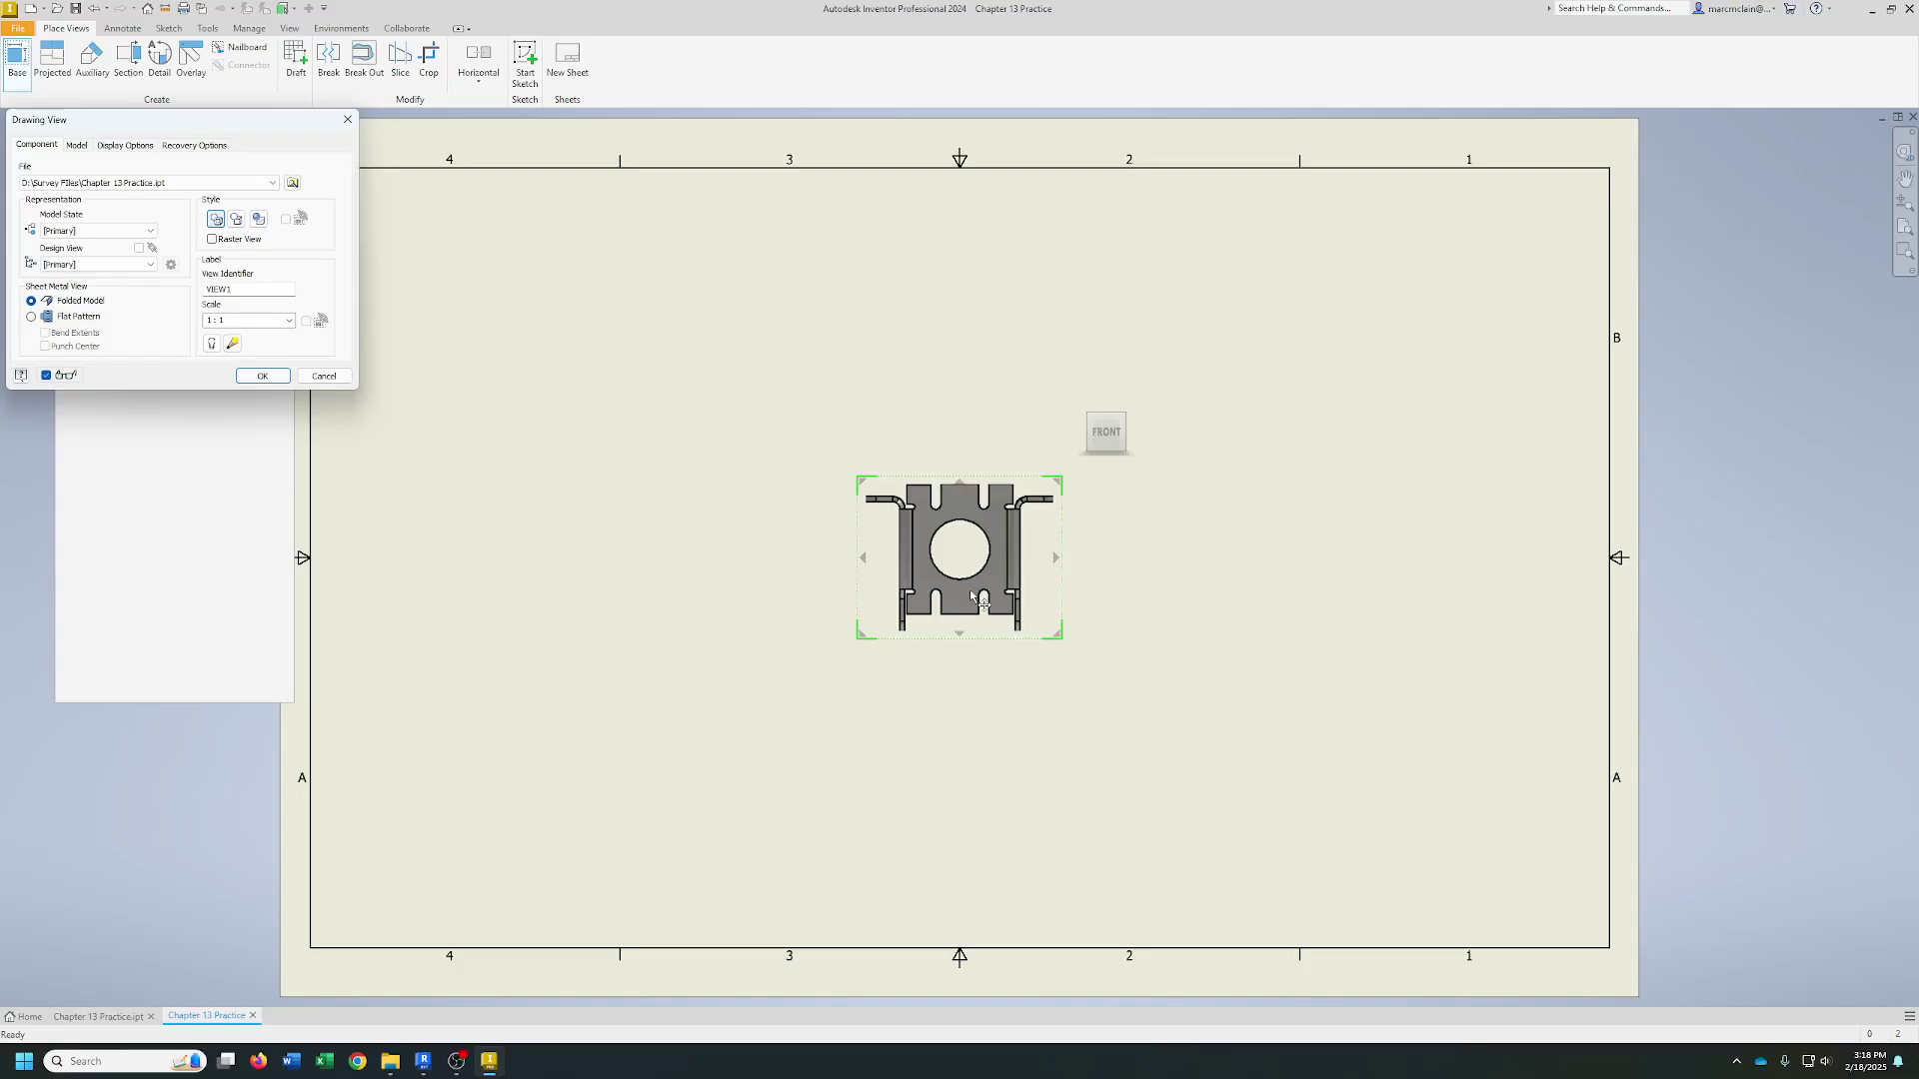
drag(971, 597, 602, 720)
click(624, 361)
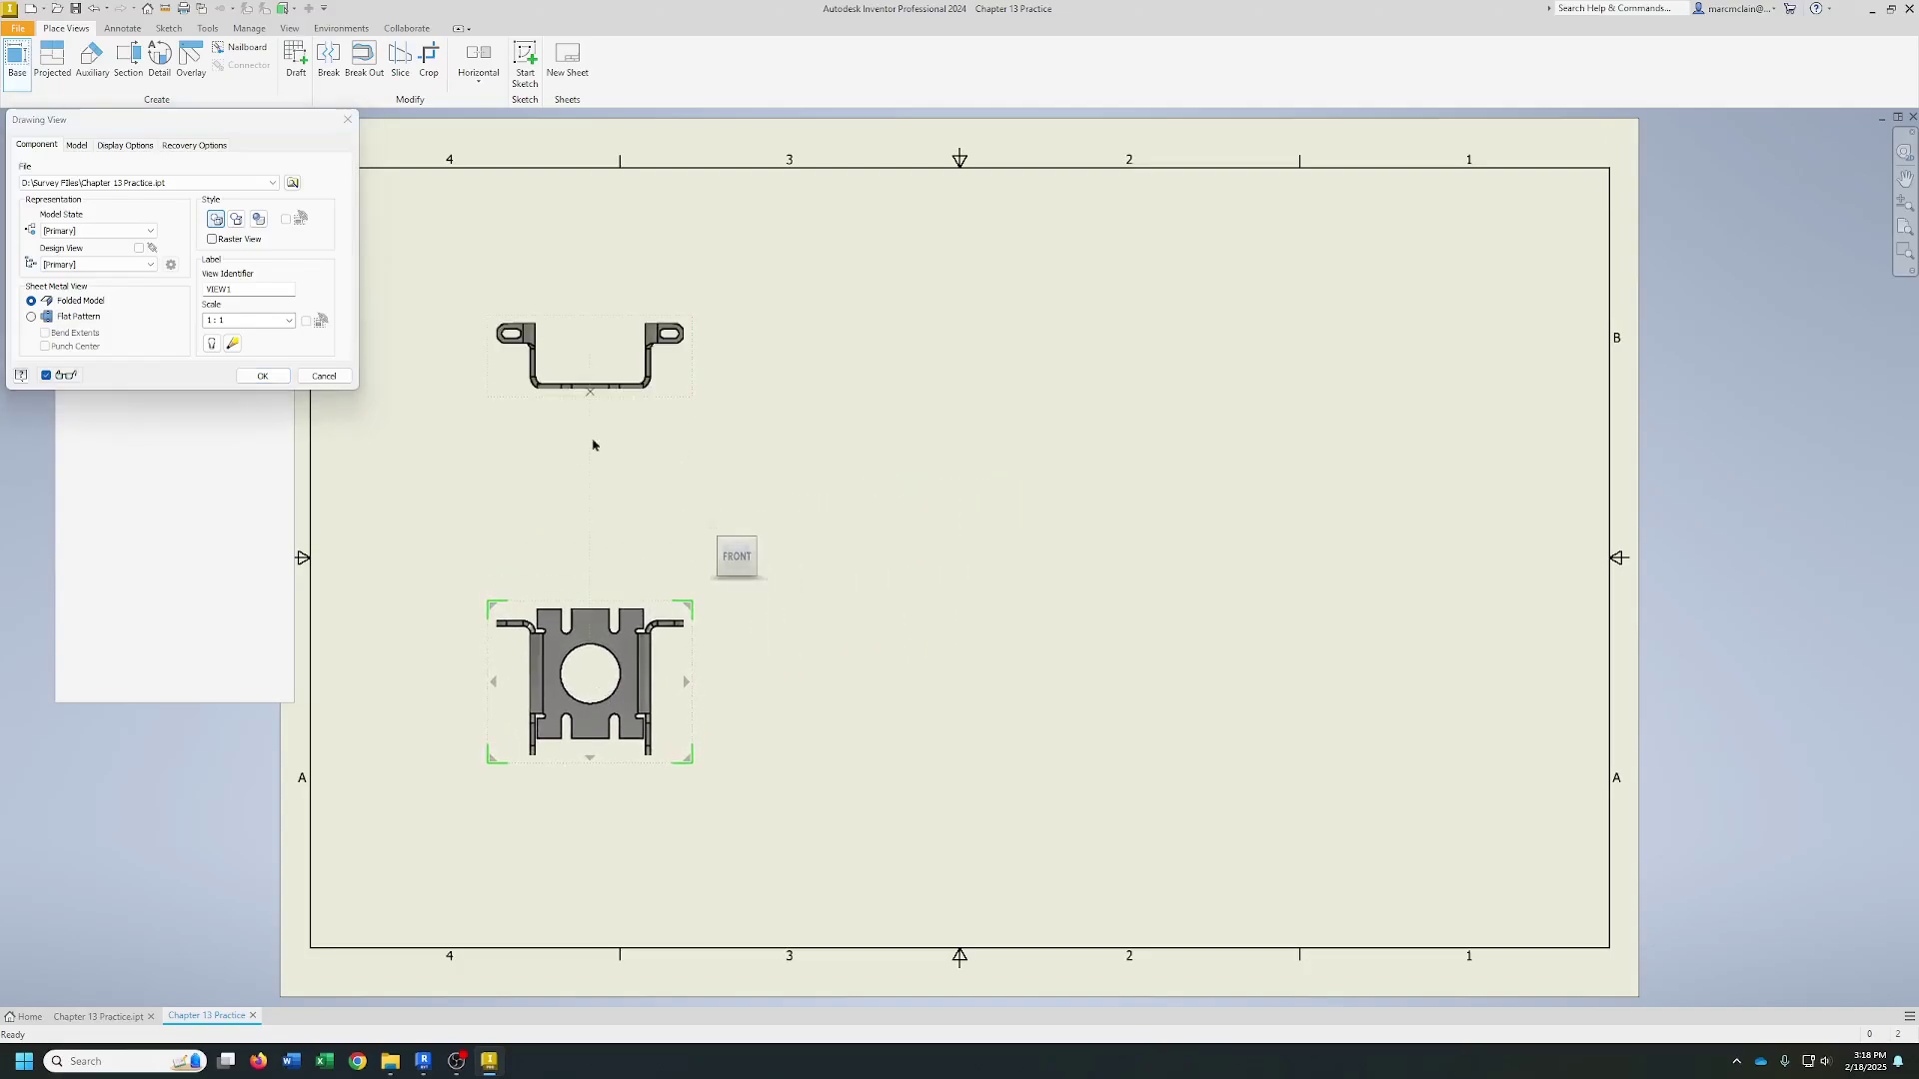
click(879, 711)
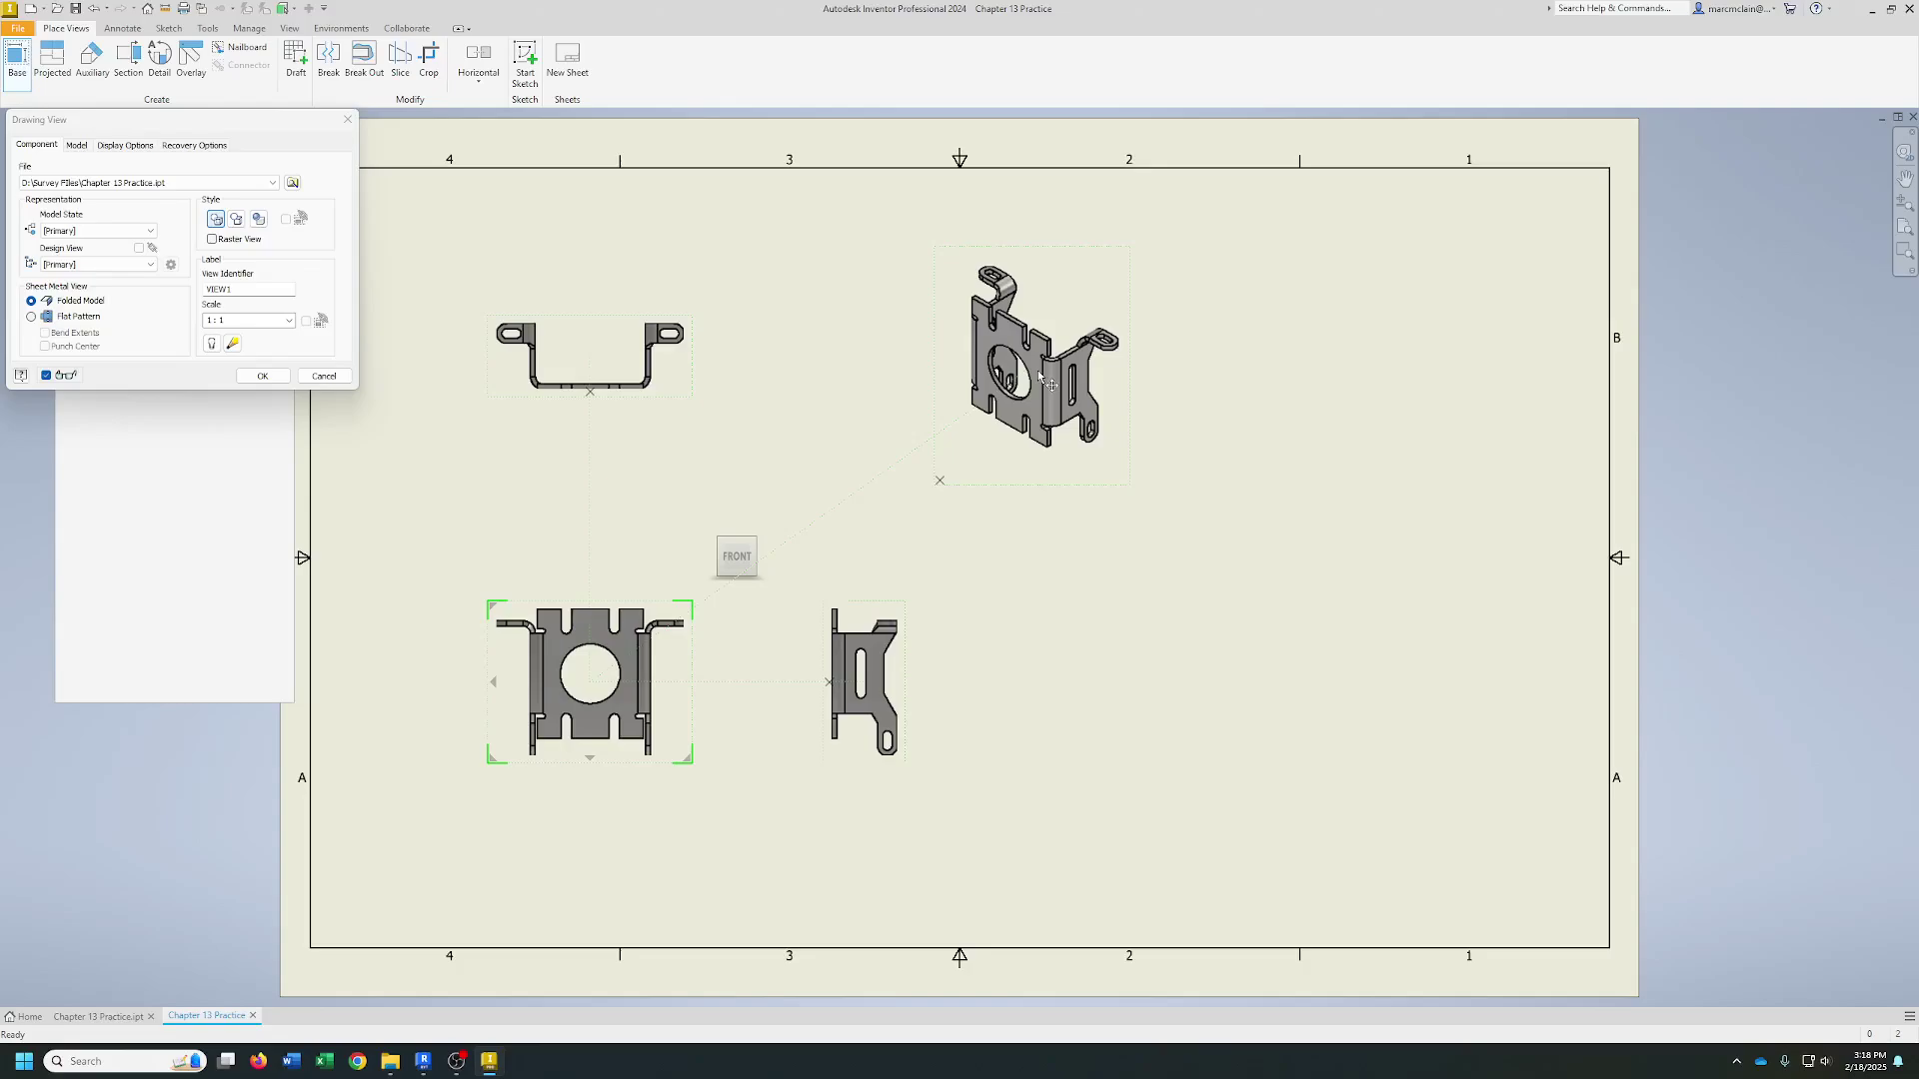
click(262, 376)
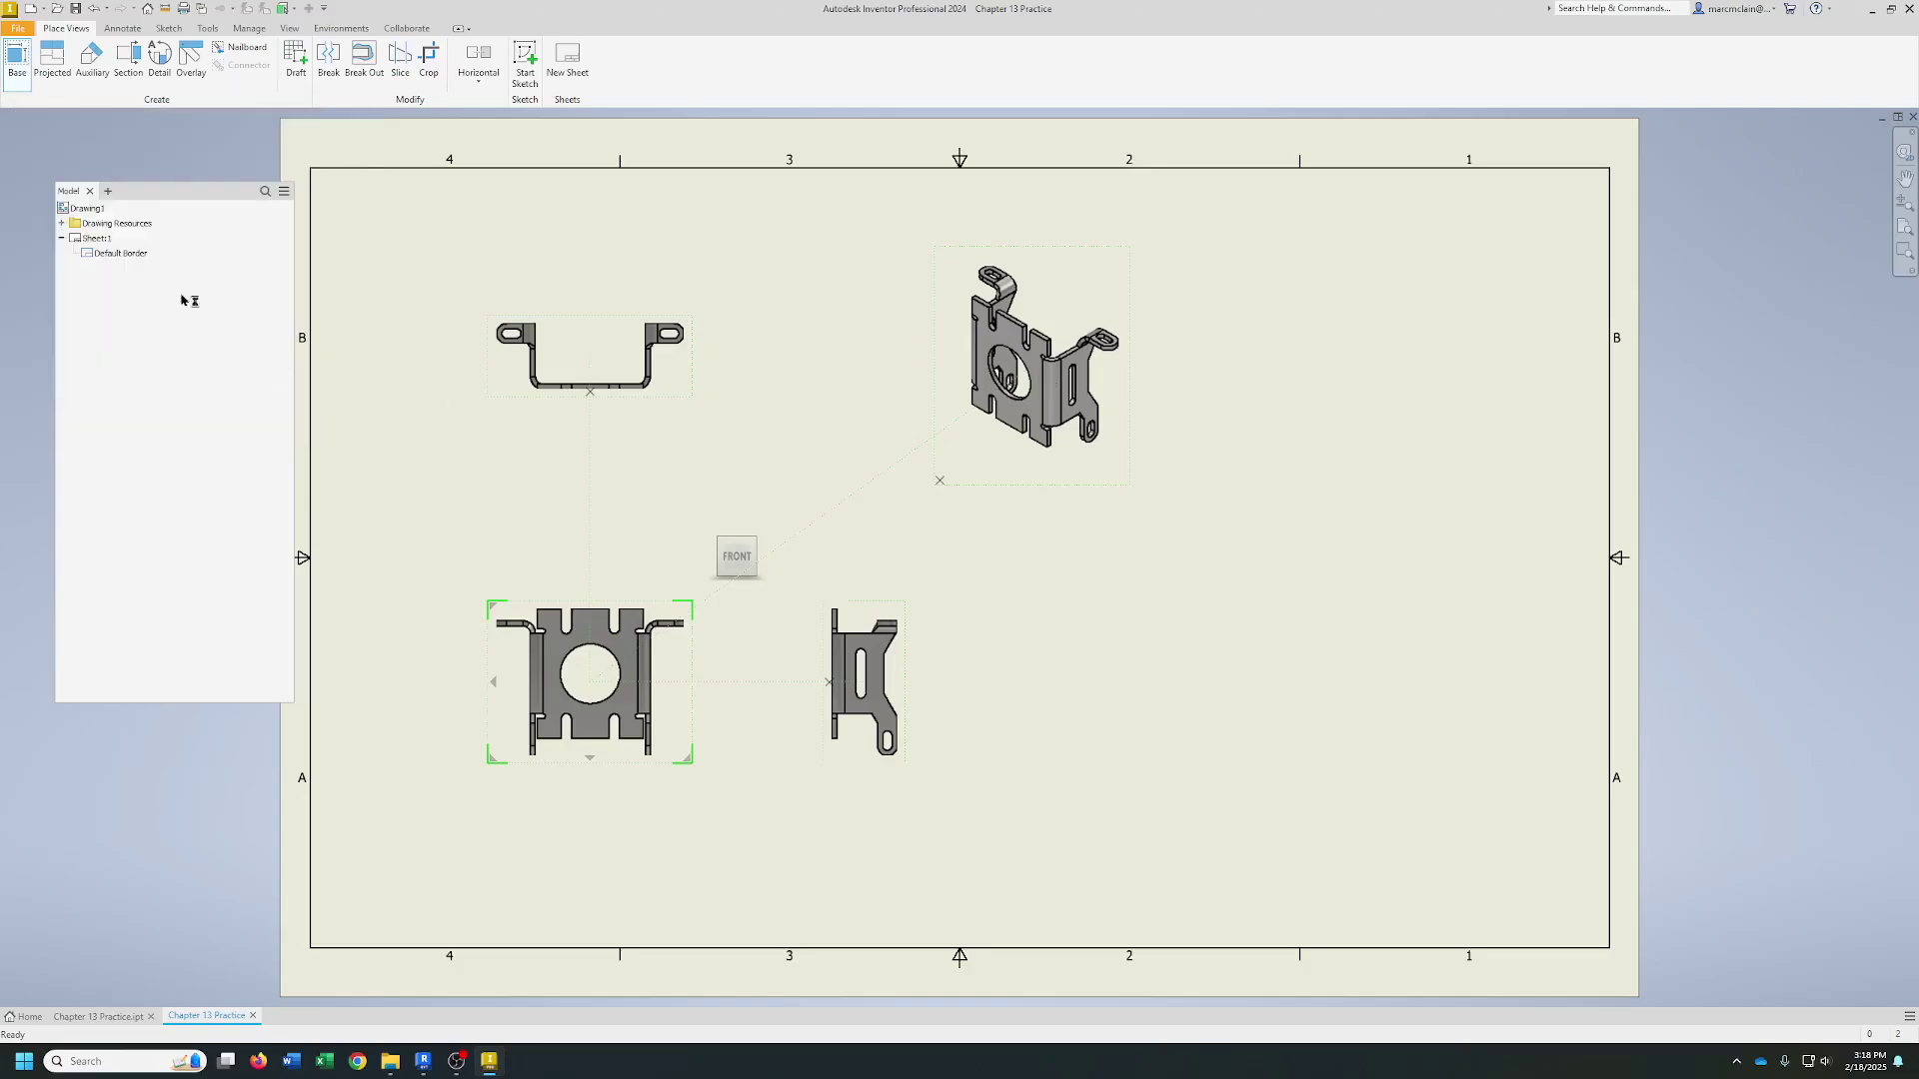
- Add a base view of the bracket's flat pattern to the right of the side view
click(17, 58)
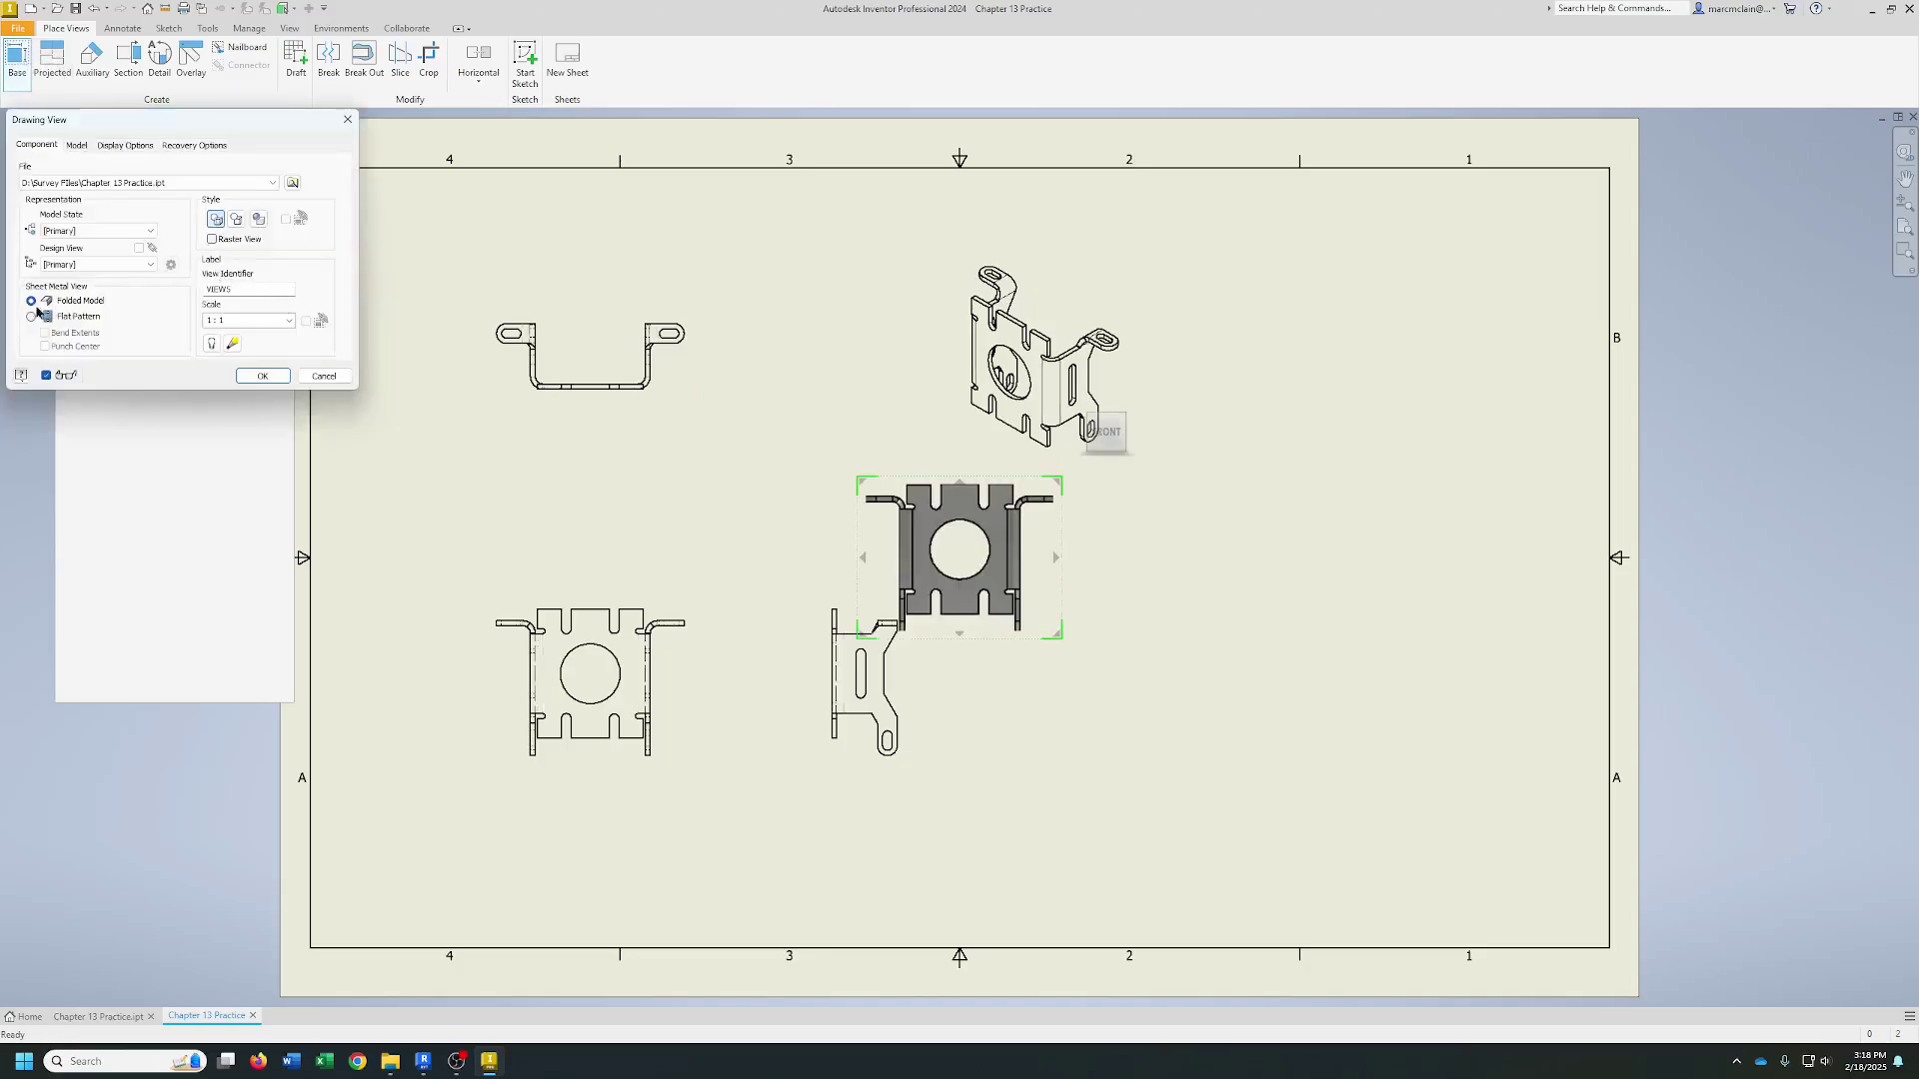
click(44, 318)
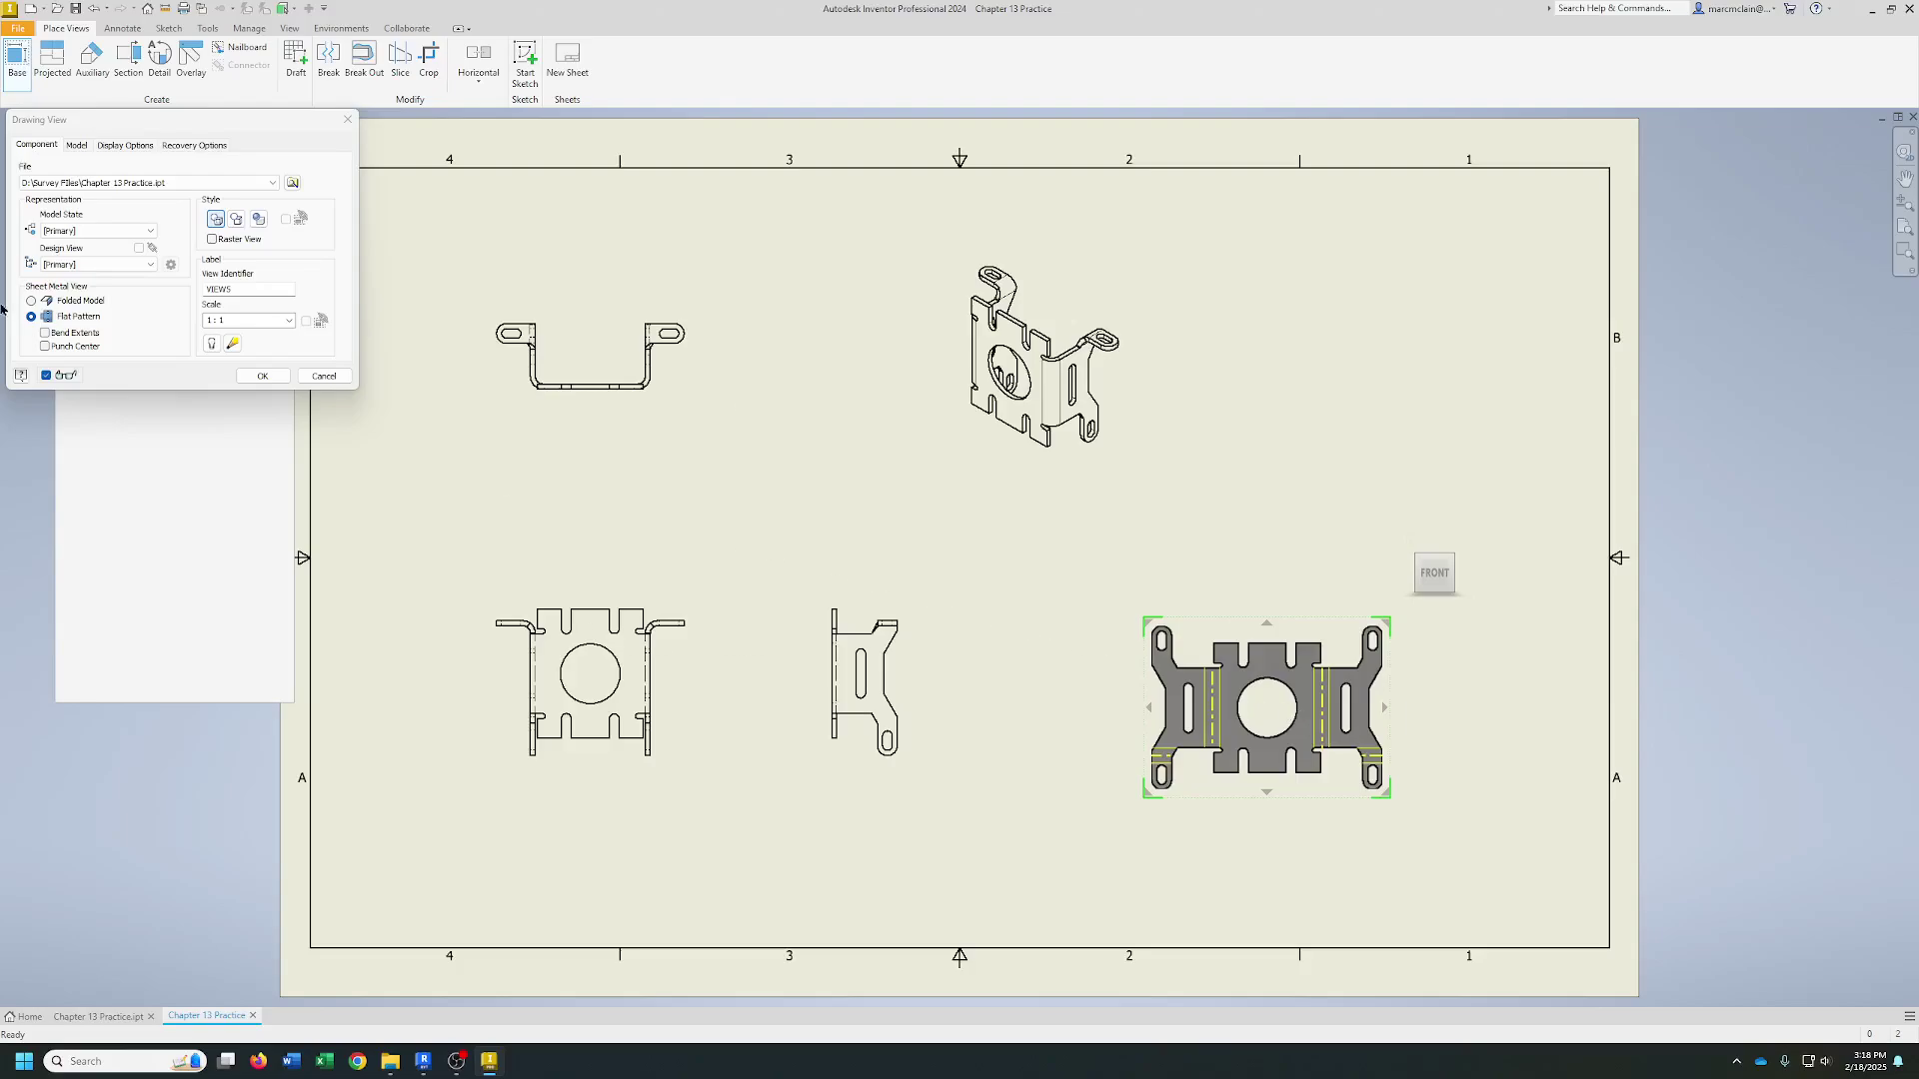
click(259, 377)
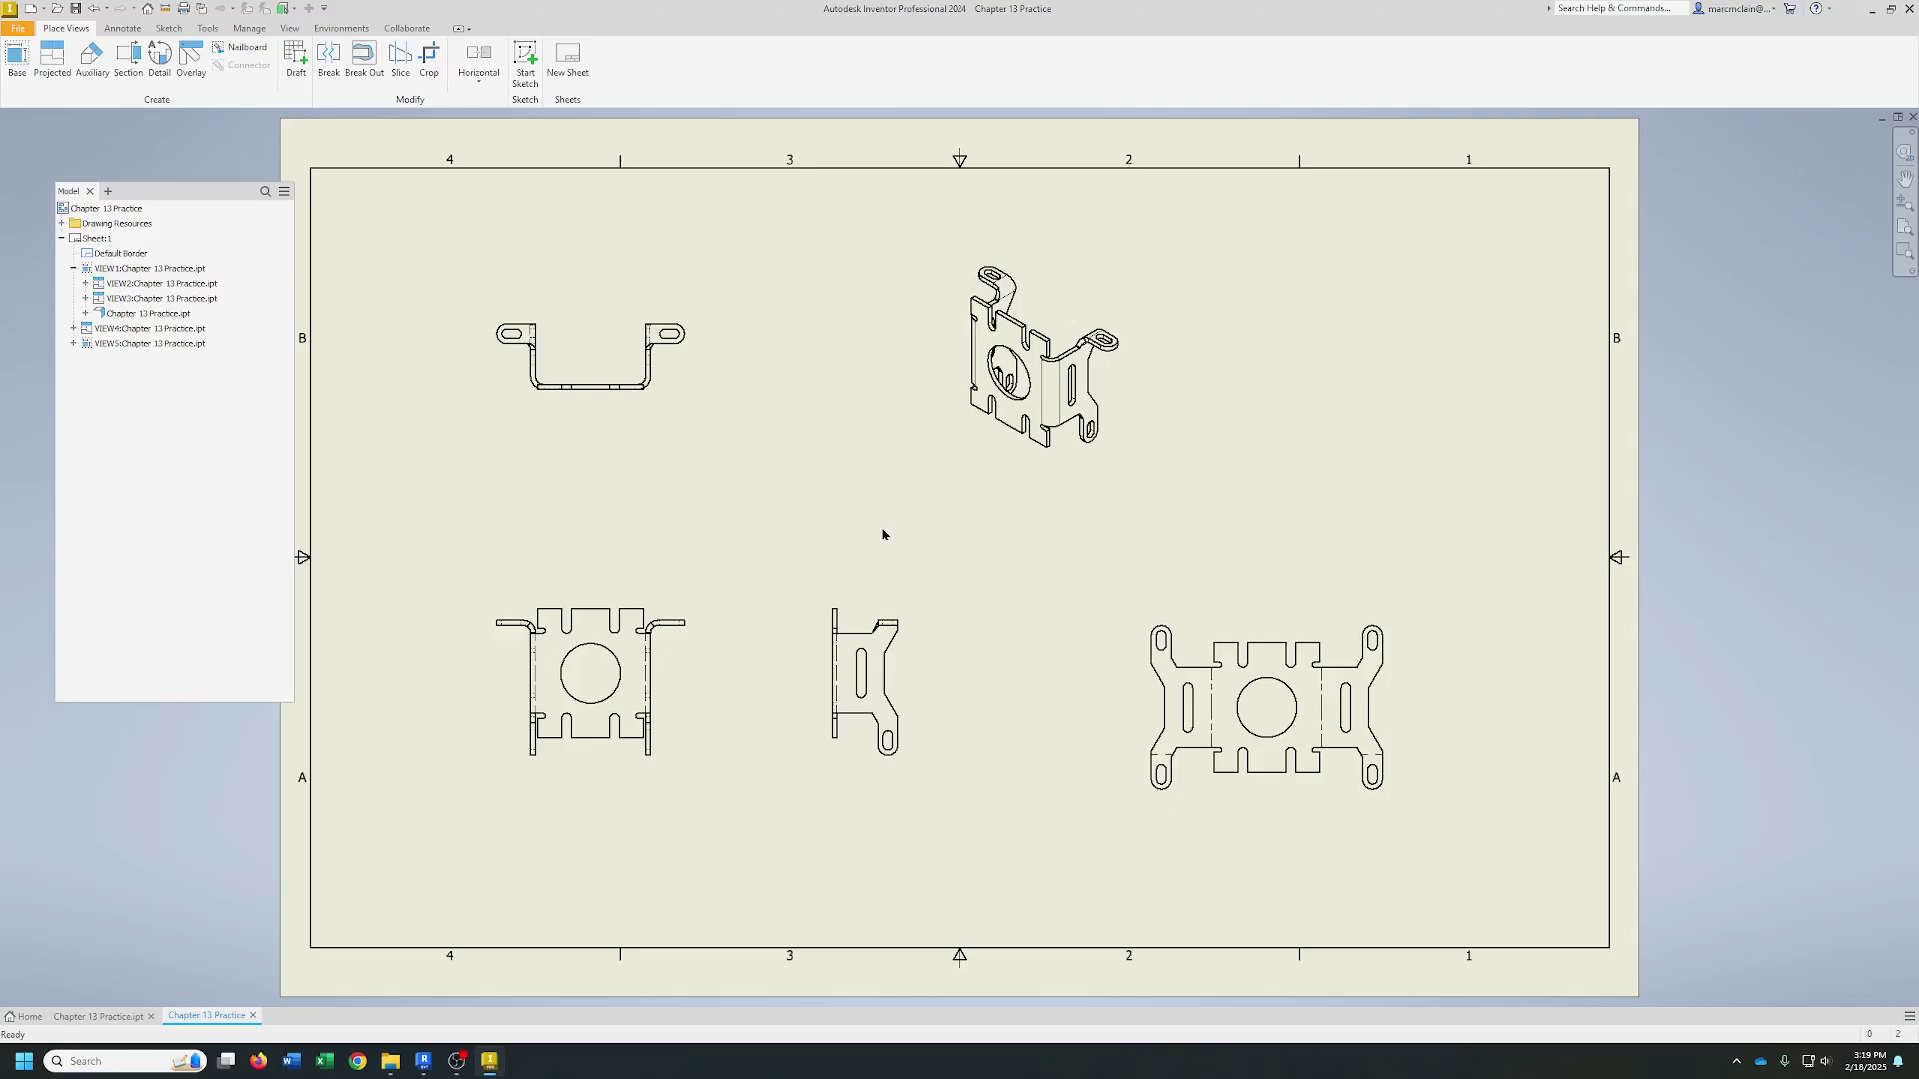
- Retrieve the model's sketch and feature dimensions into the folded bracket's front view
click(122, 28)
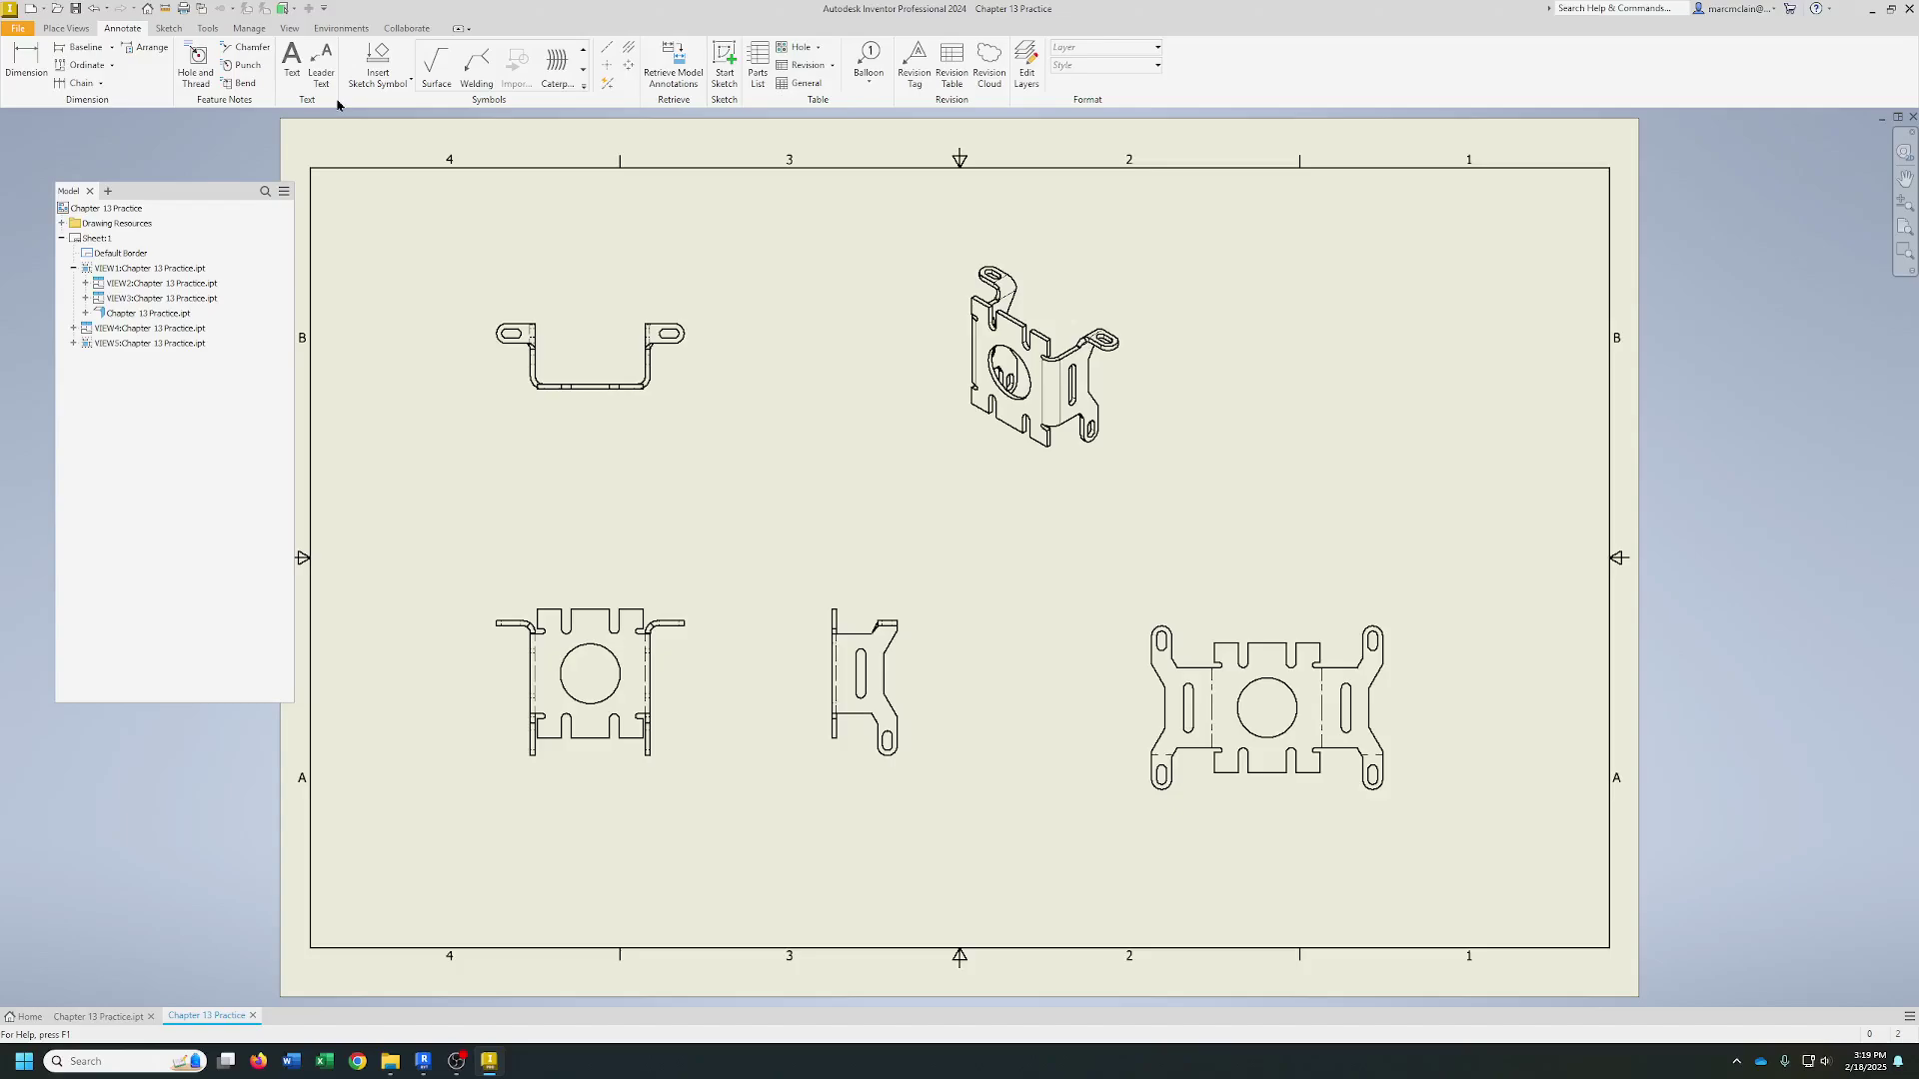
click(679, 77)
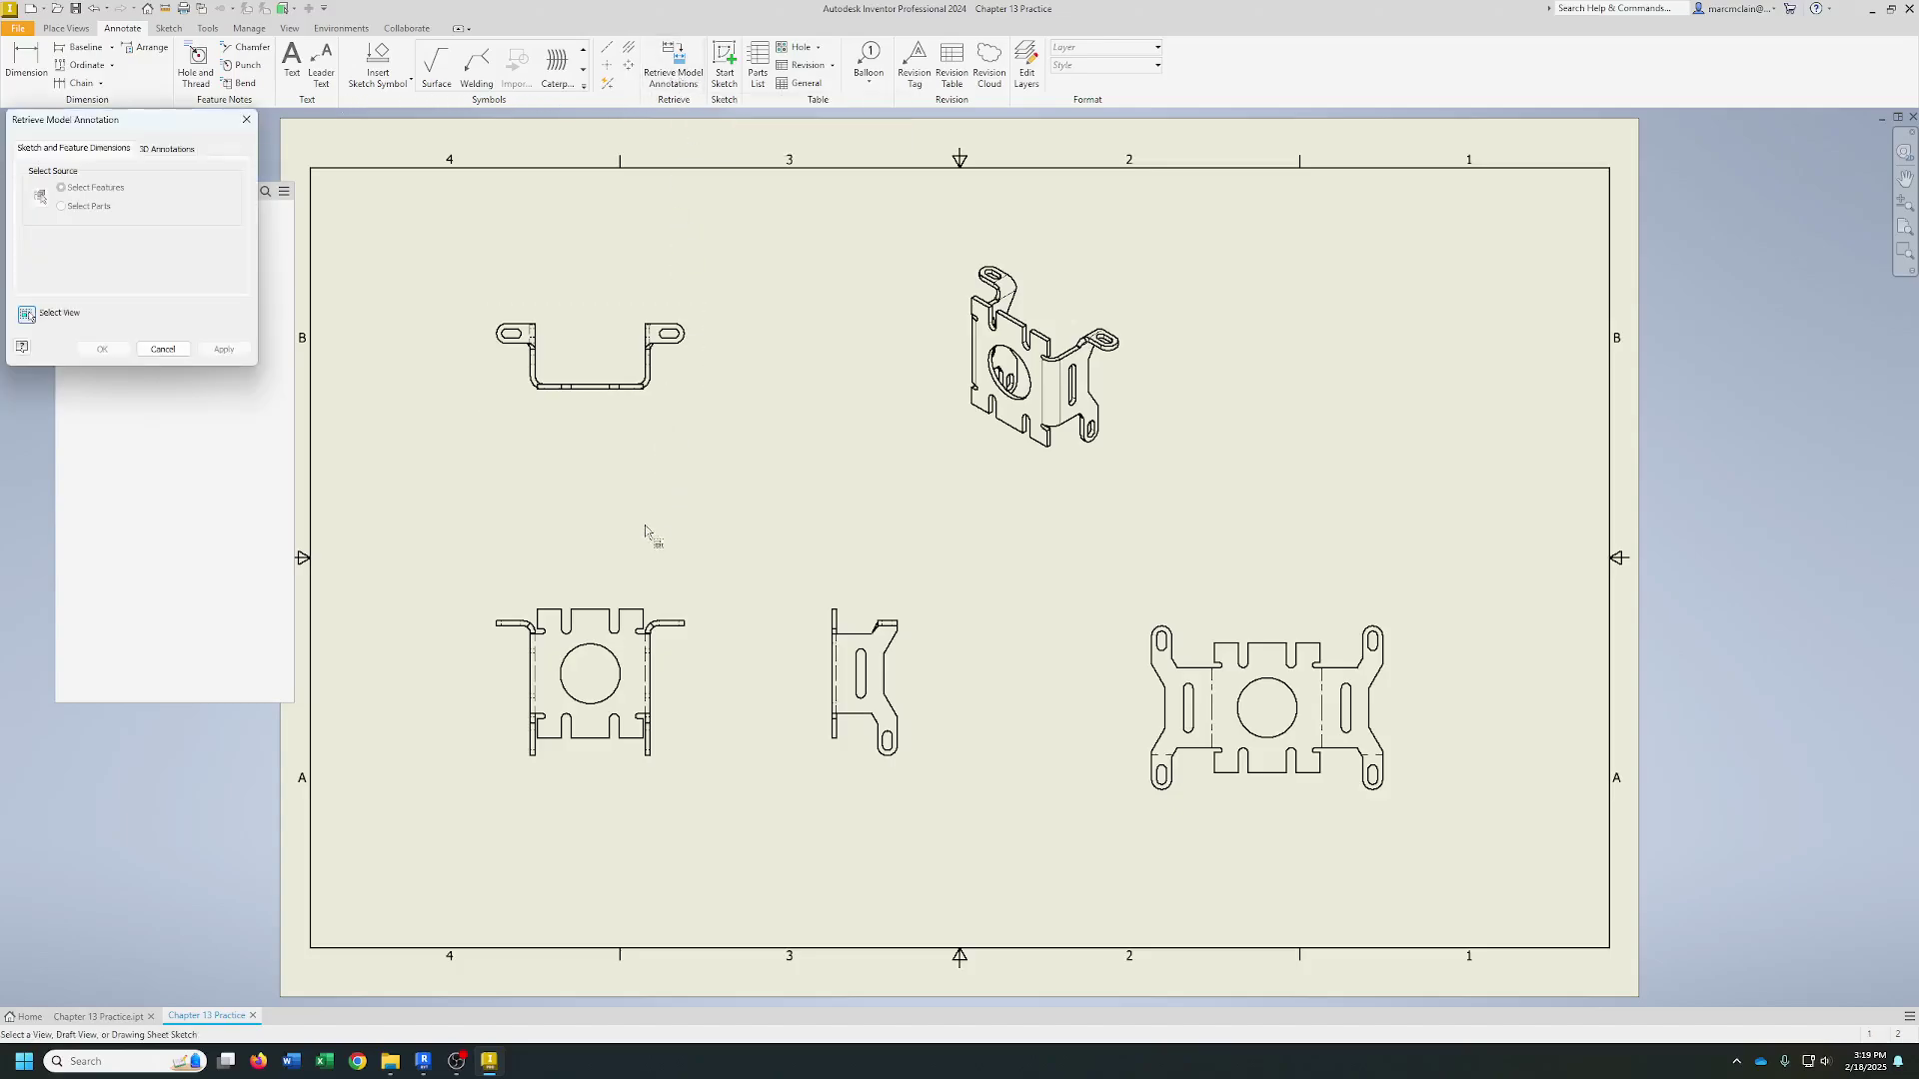
click(639, 593)
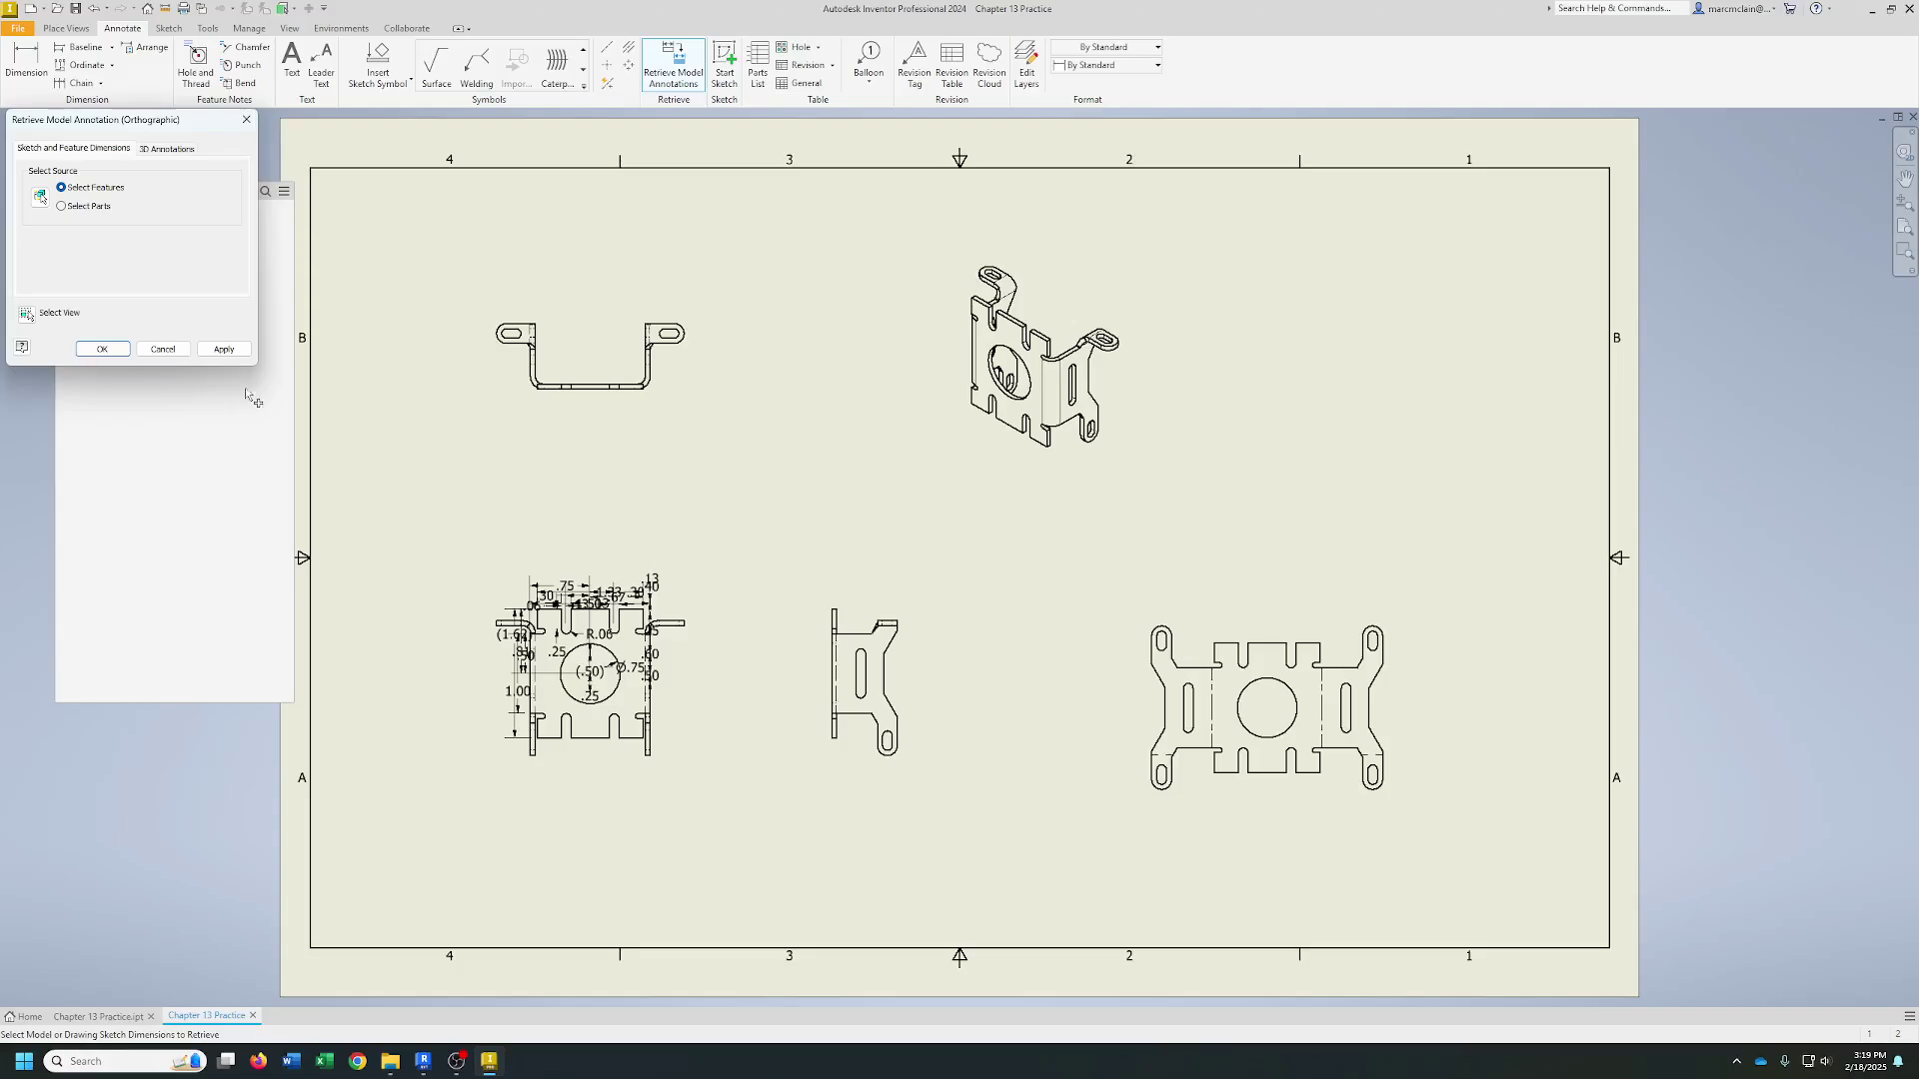
click(102, 349)
- Space out the 1.62, .81, .50 and 1.00 vertical dimensions to the left of the front view
scroll(557, 563, down, 2)
scroll(556, 563, up, 2)
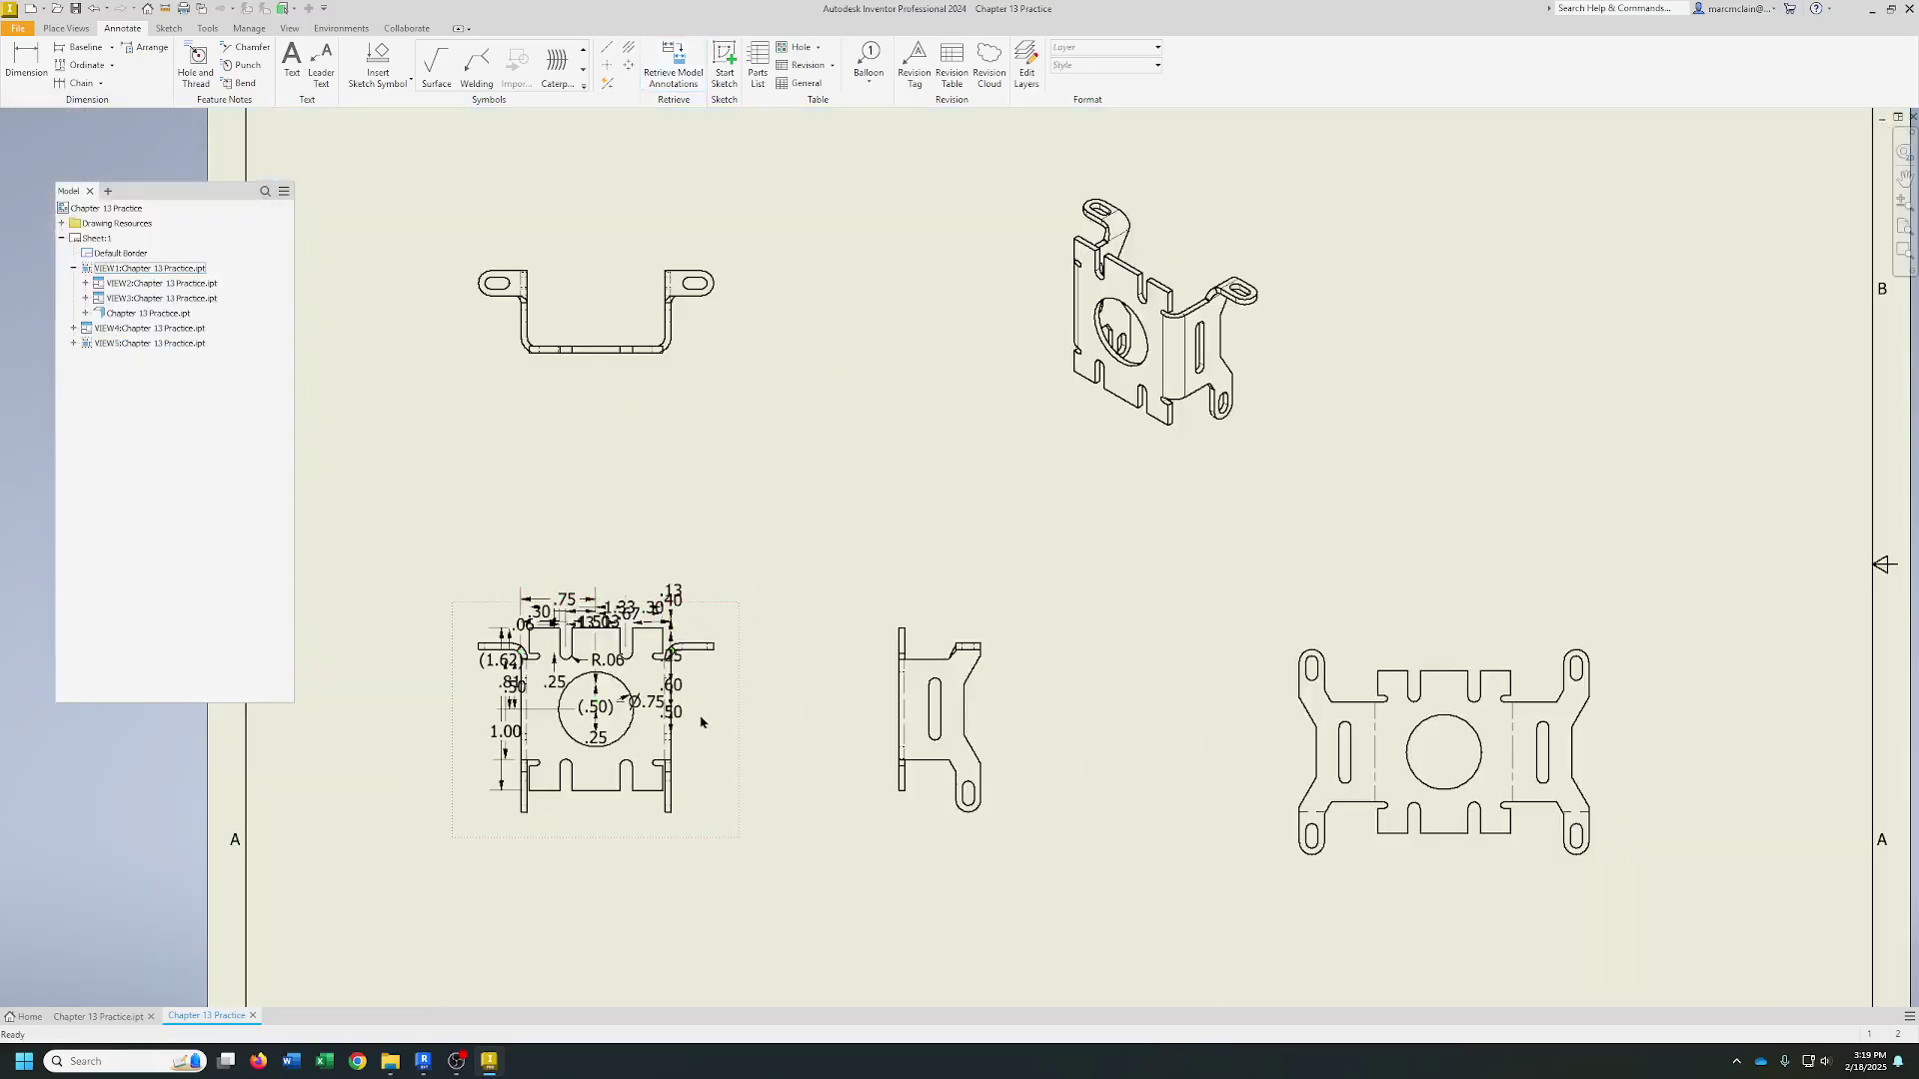
scroll(650, 689, down, 3)
scroll(677, 724, up, 6)
middle_drag(678, 724, 938, 739)
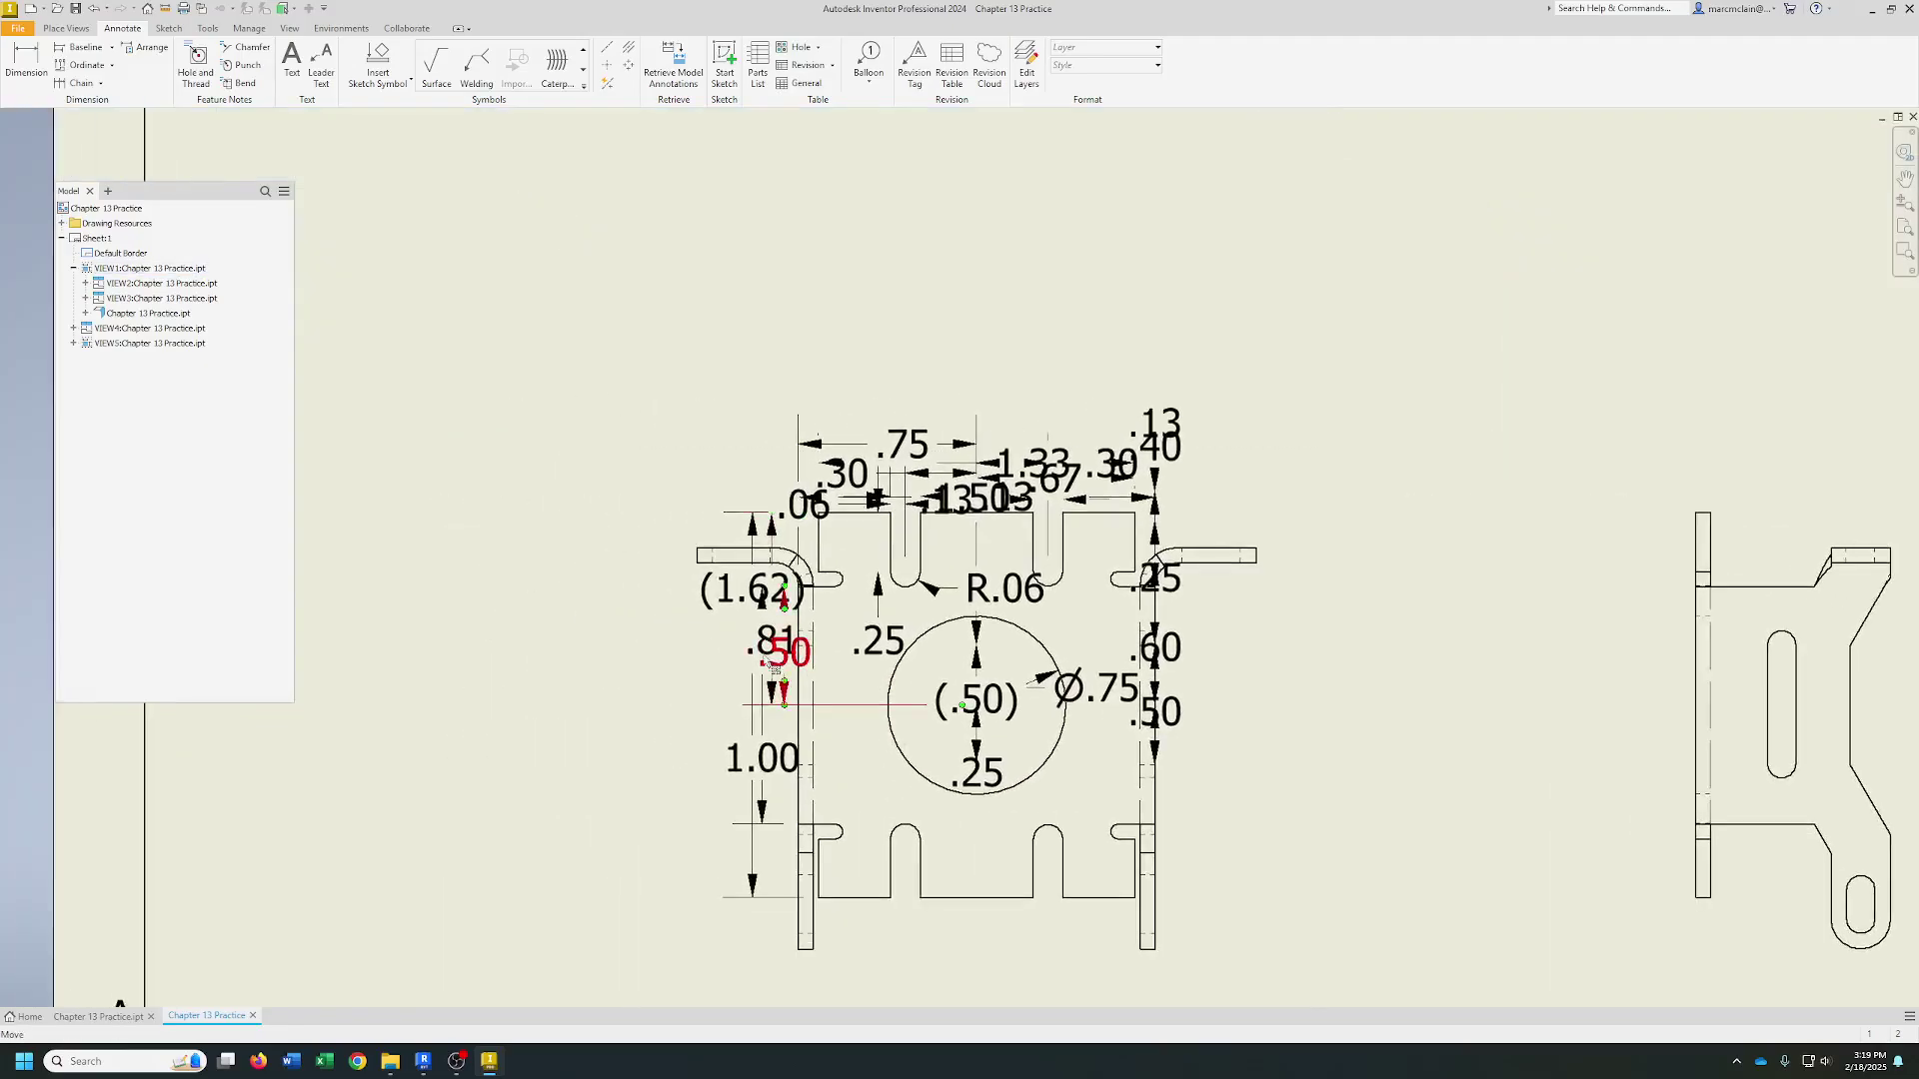
mouse_move(754, 599)
mouse_down()
mouse_move(500, 625)
mouse_move(479, 645)
mouse_up()
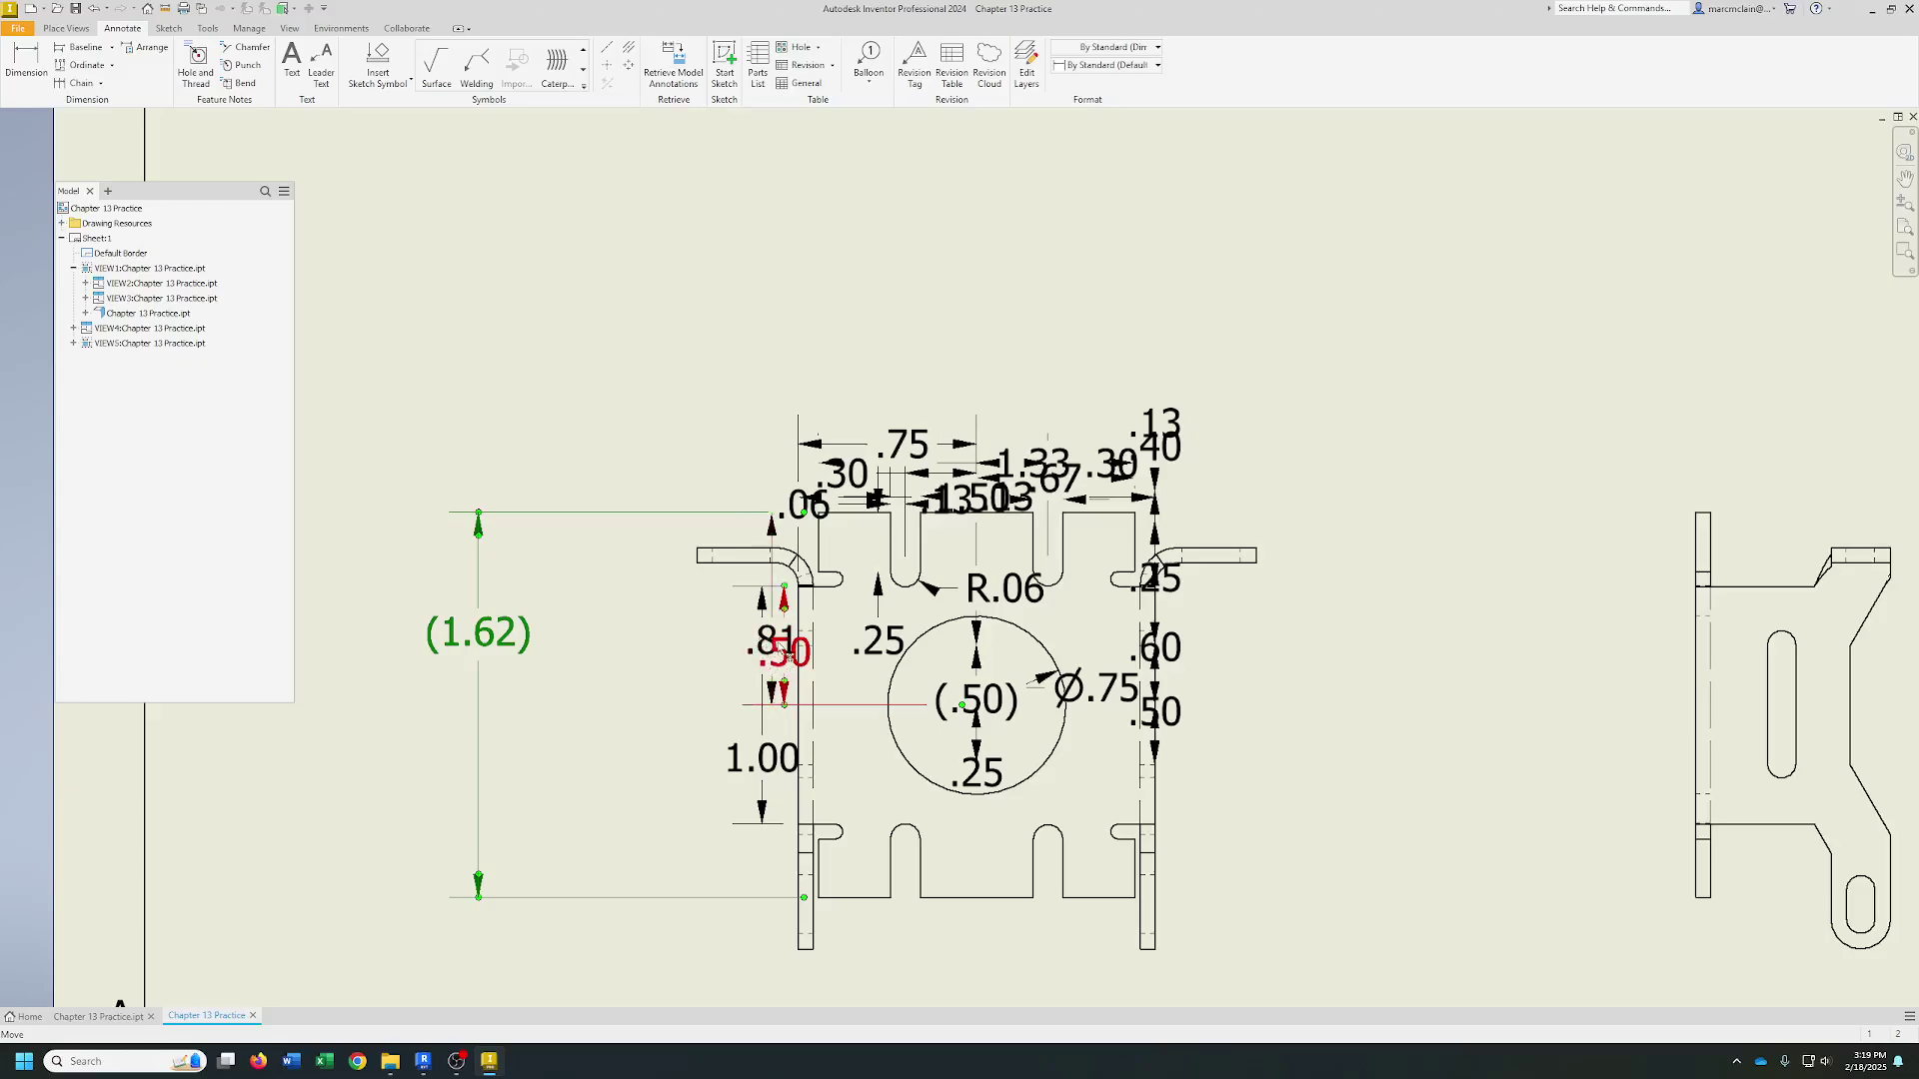
drag(766, 647, 650, 652)
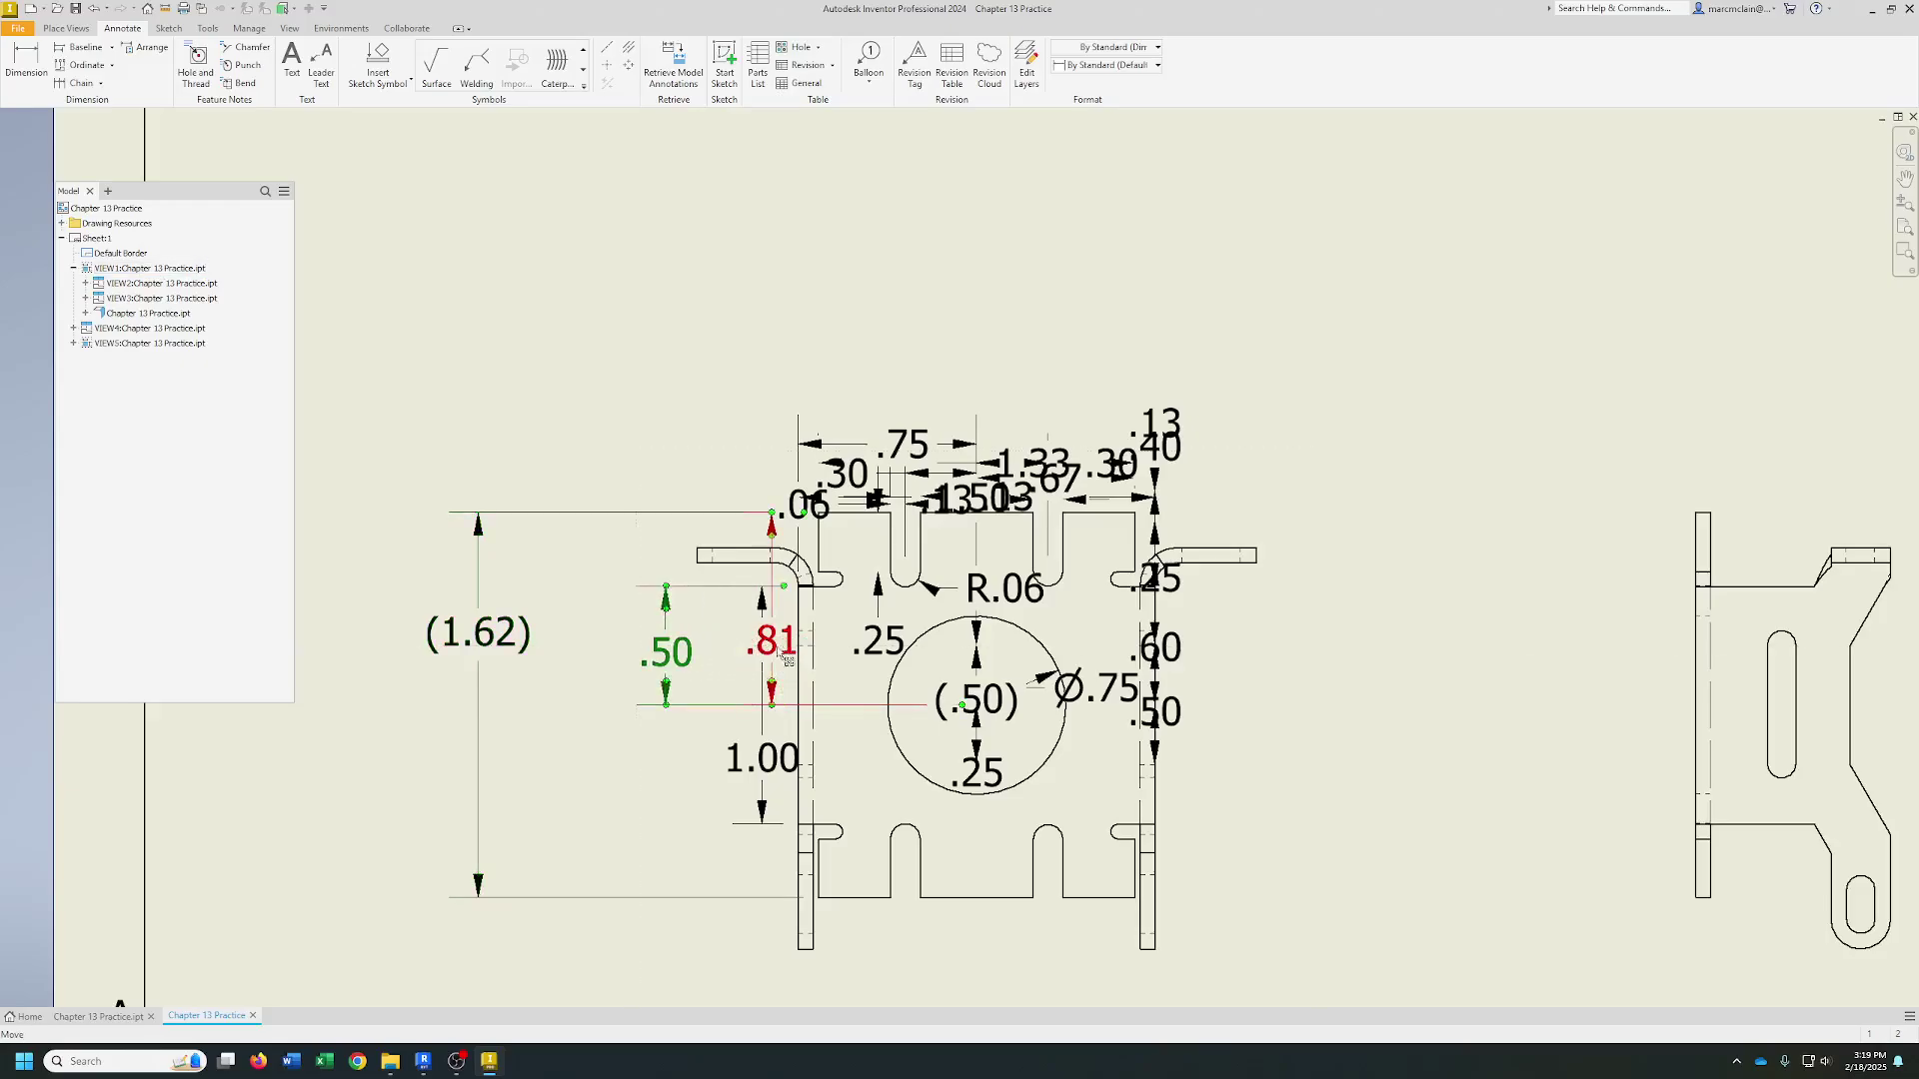
drag(781, 652, 575, 630)
mouse_move(775, 761)
mouse_down()
mouse_move(652, 755)
mouse_move(742, 780)
mouse_up()
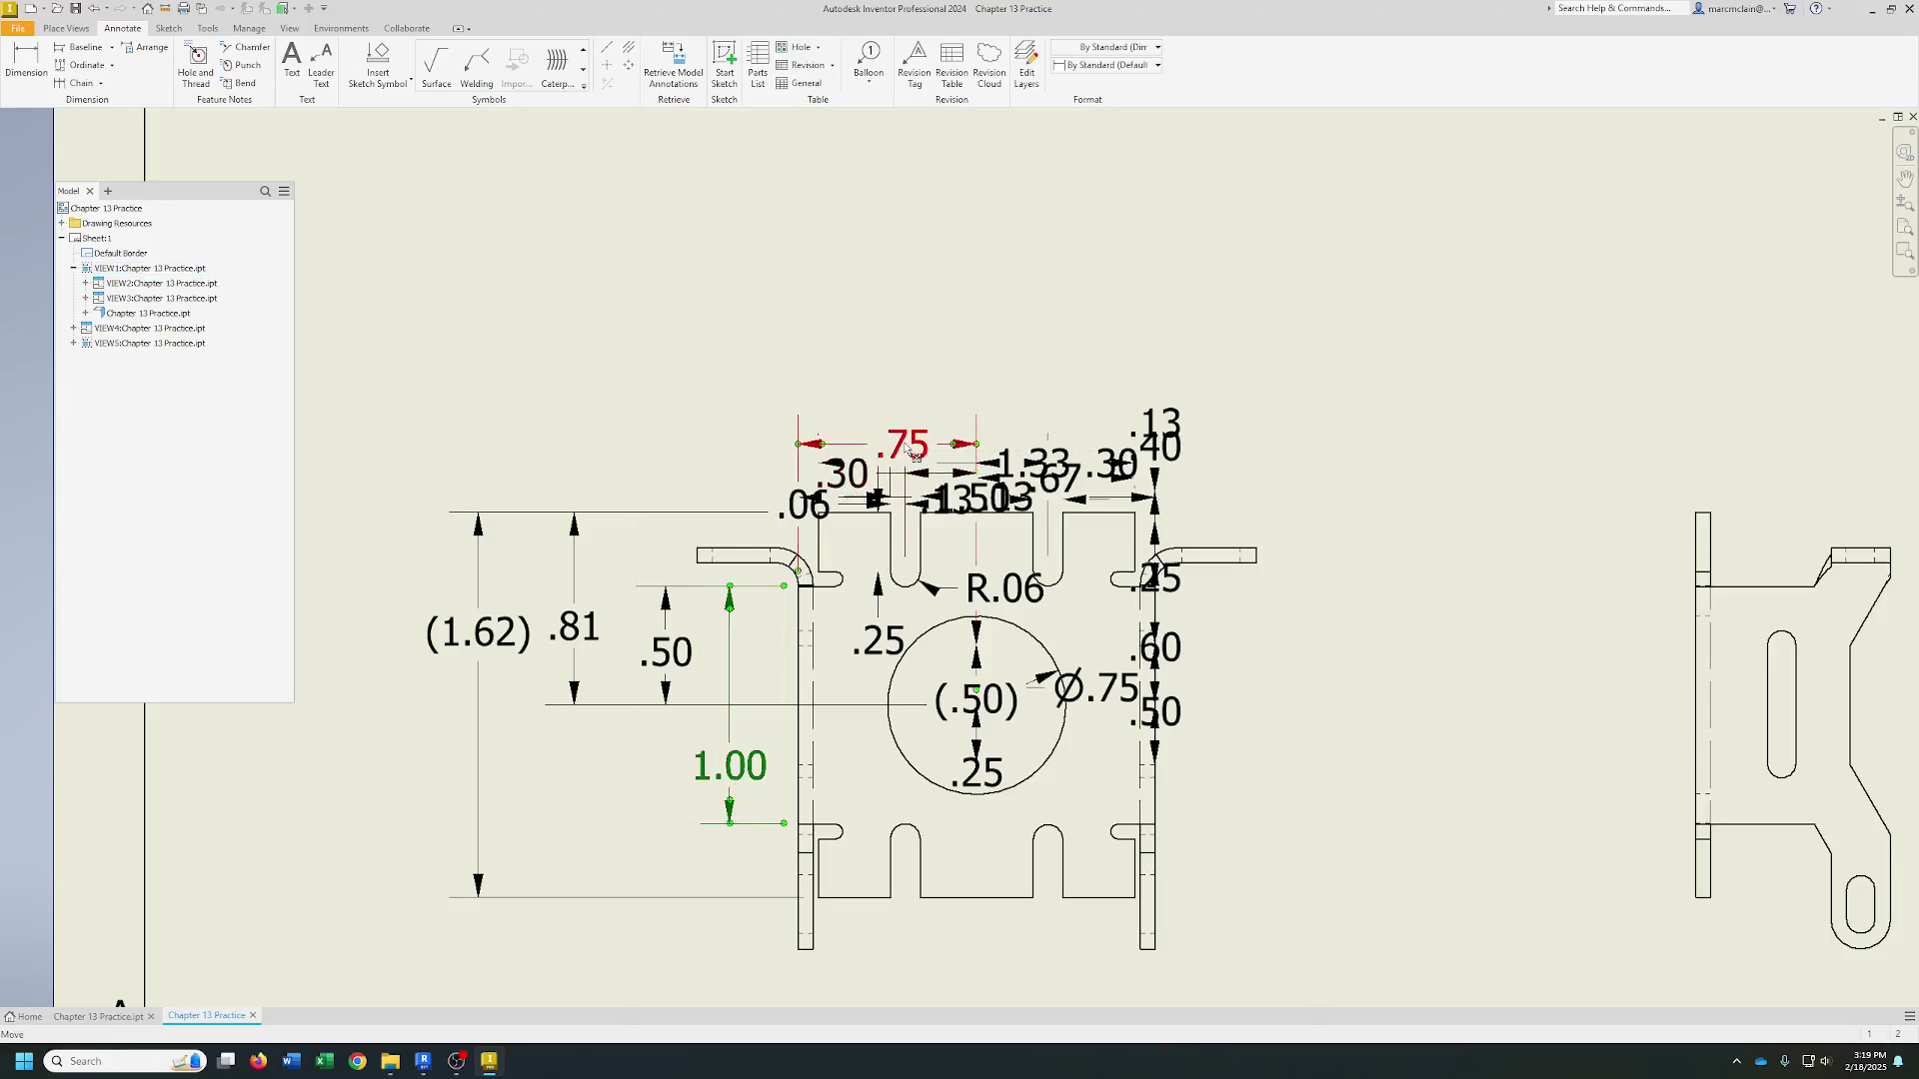
- Pull the .75 and 1.50 width dimensions above the front view and the .50 and Ø.75 dimensions out to its right
drag(908, 447, 929, 365)
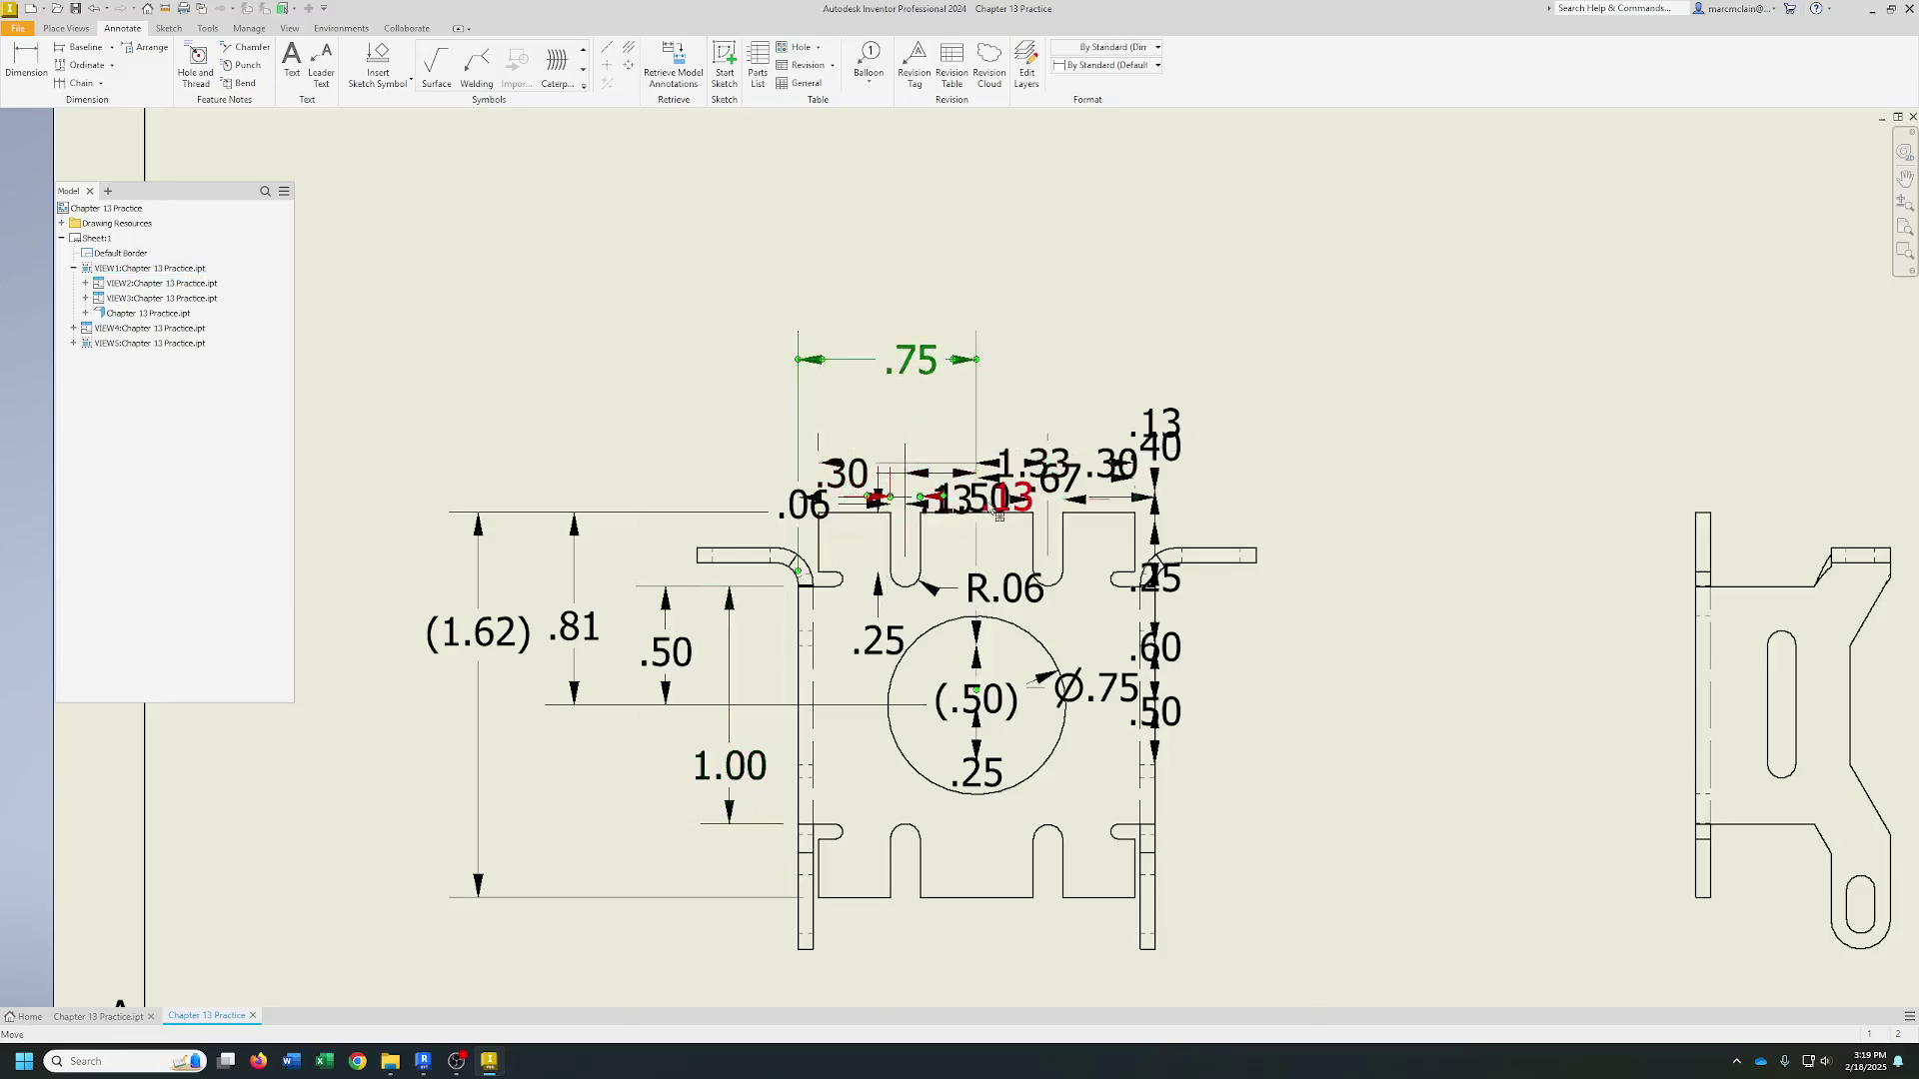
drag(985, 510, 970, 300)
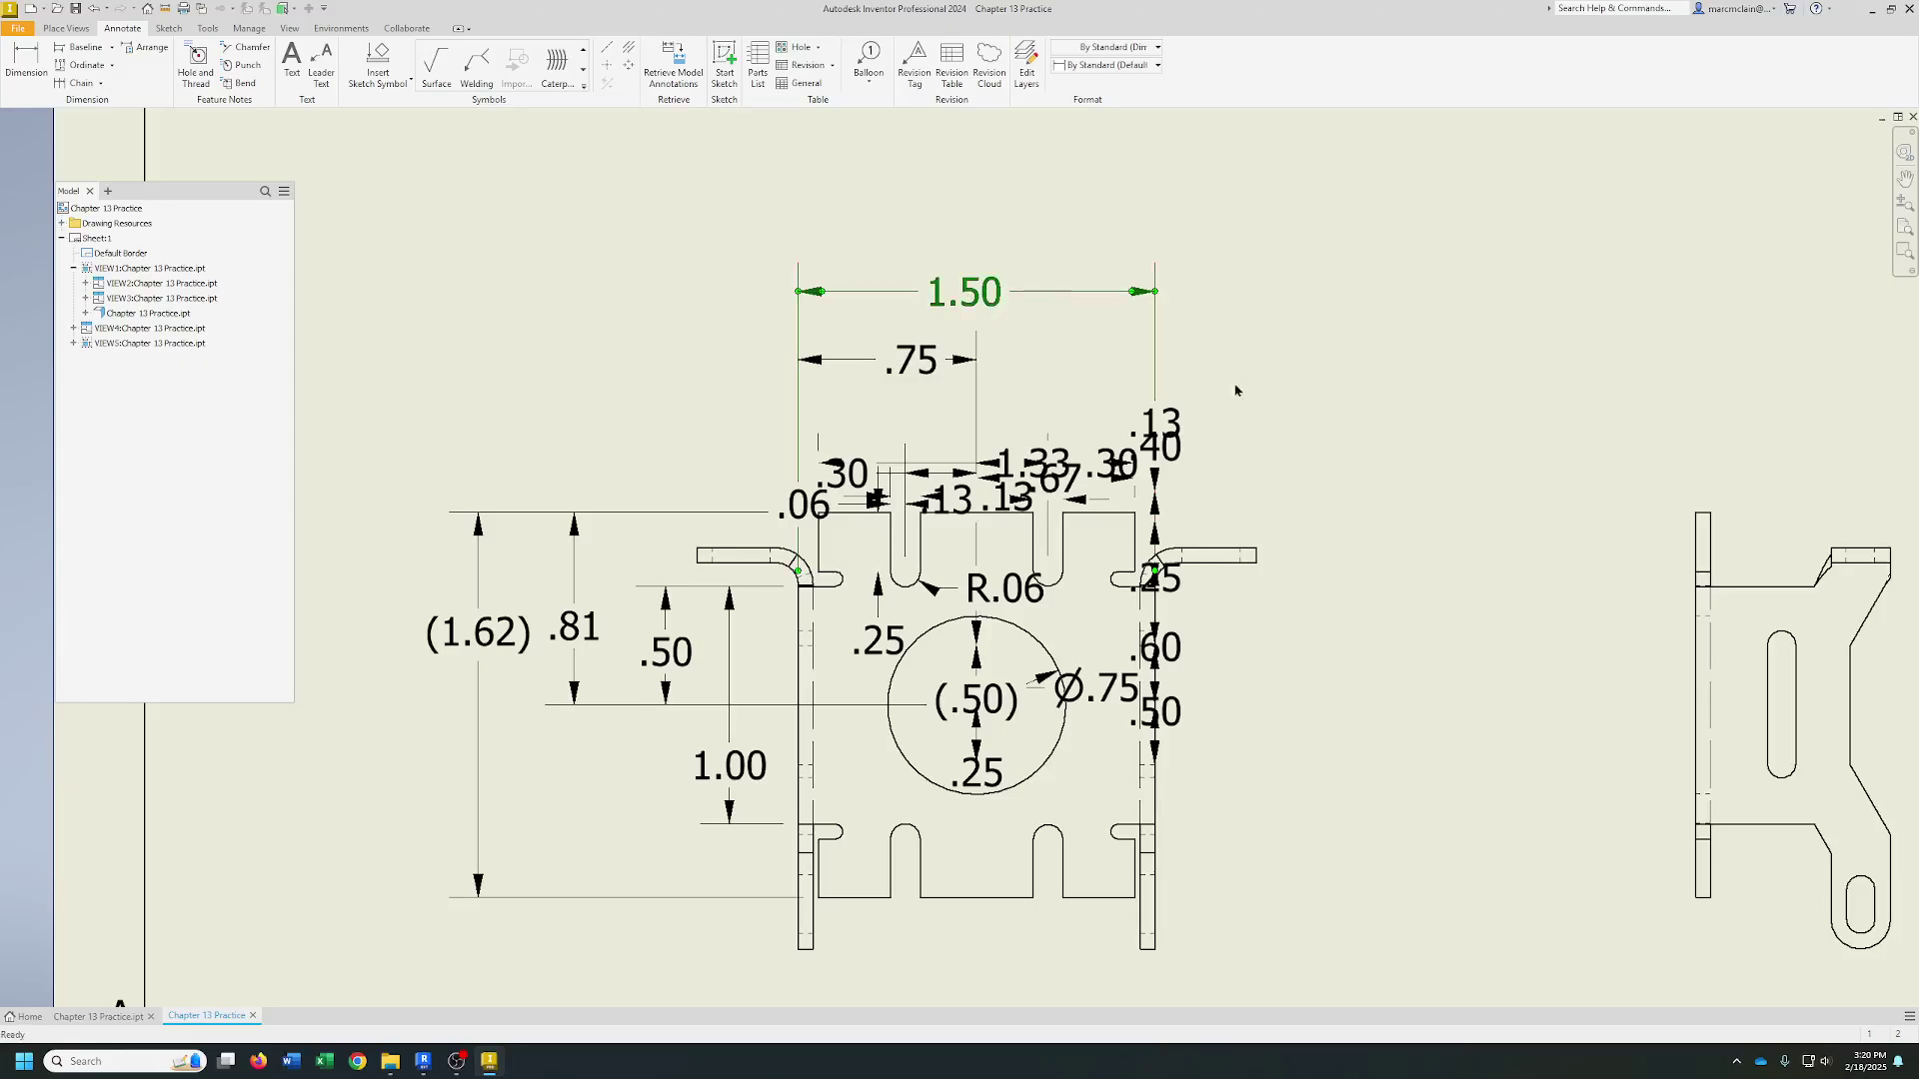
drag(1161, 728, 1265, 735)
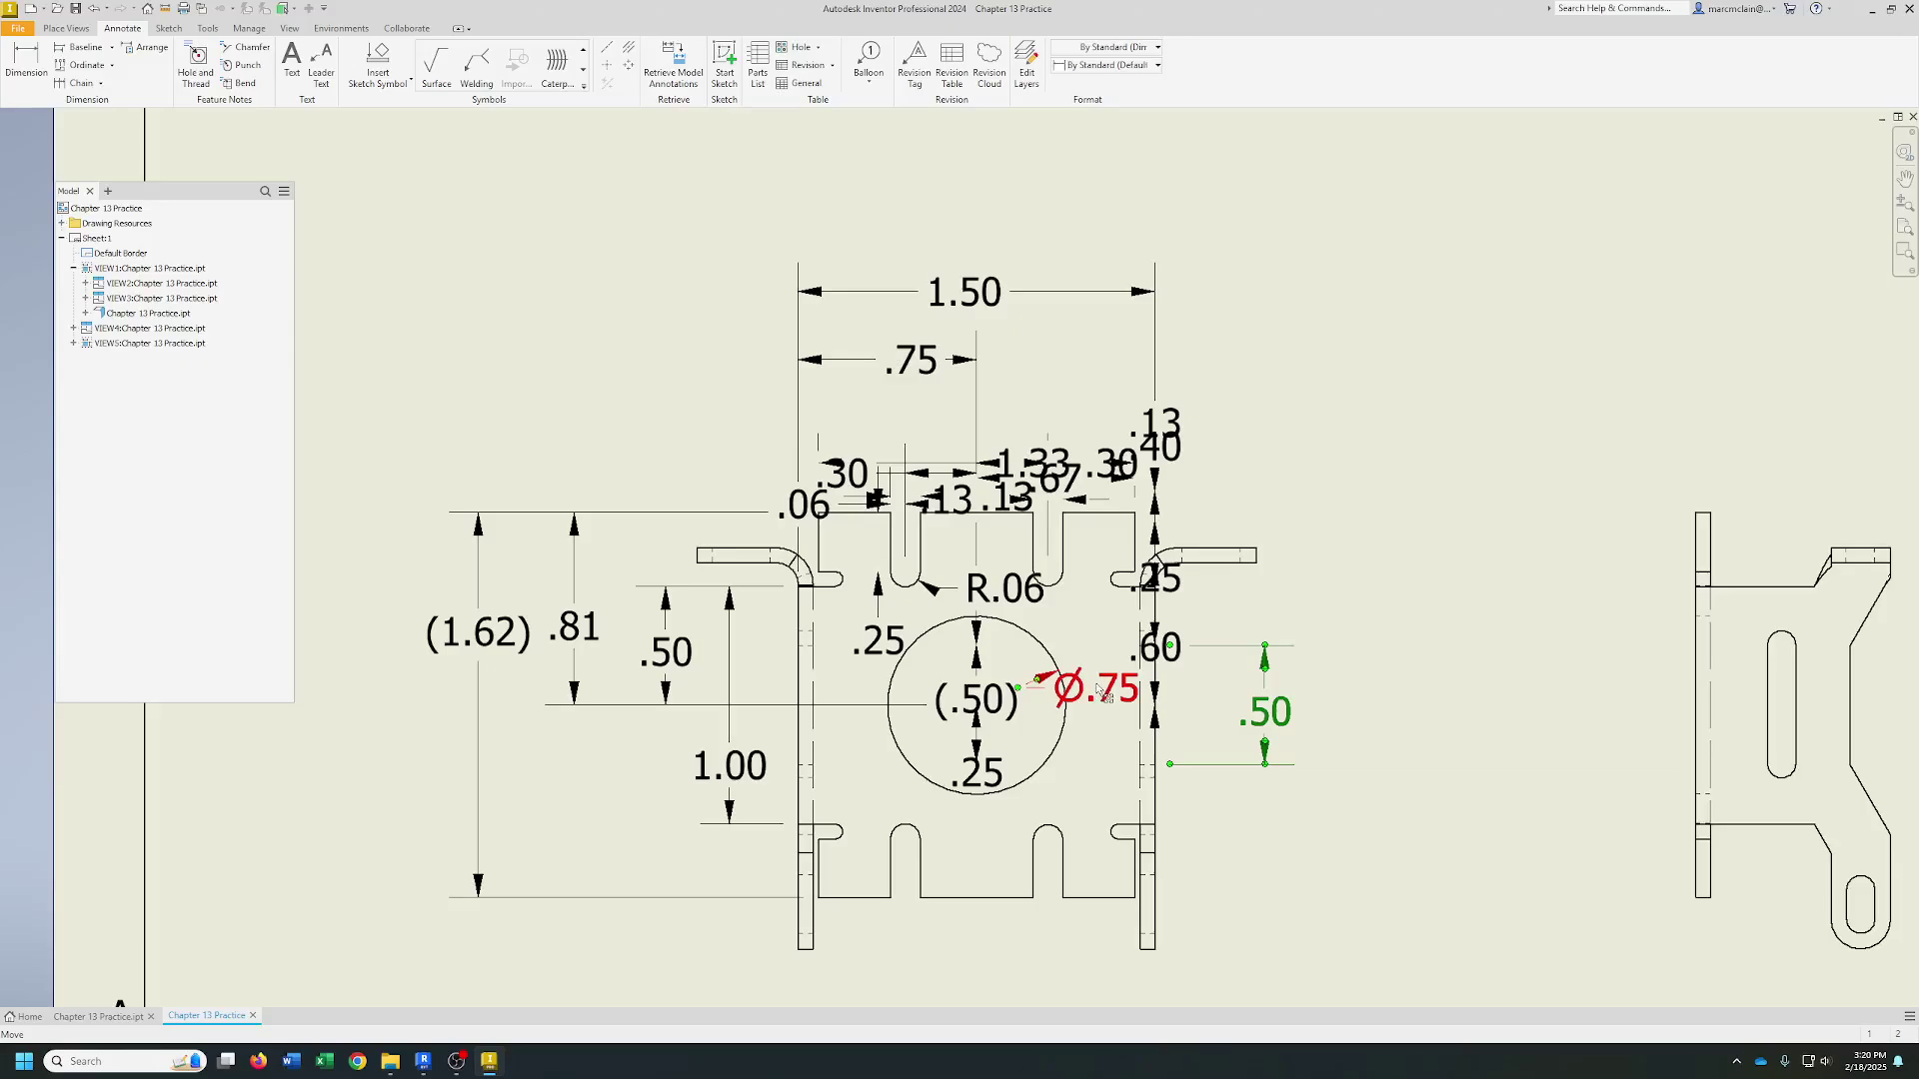
drag(1099, 688, 1240, 690)
click(1238, 690)
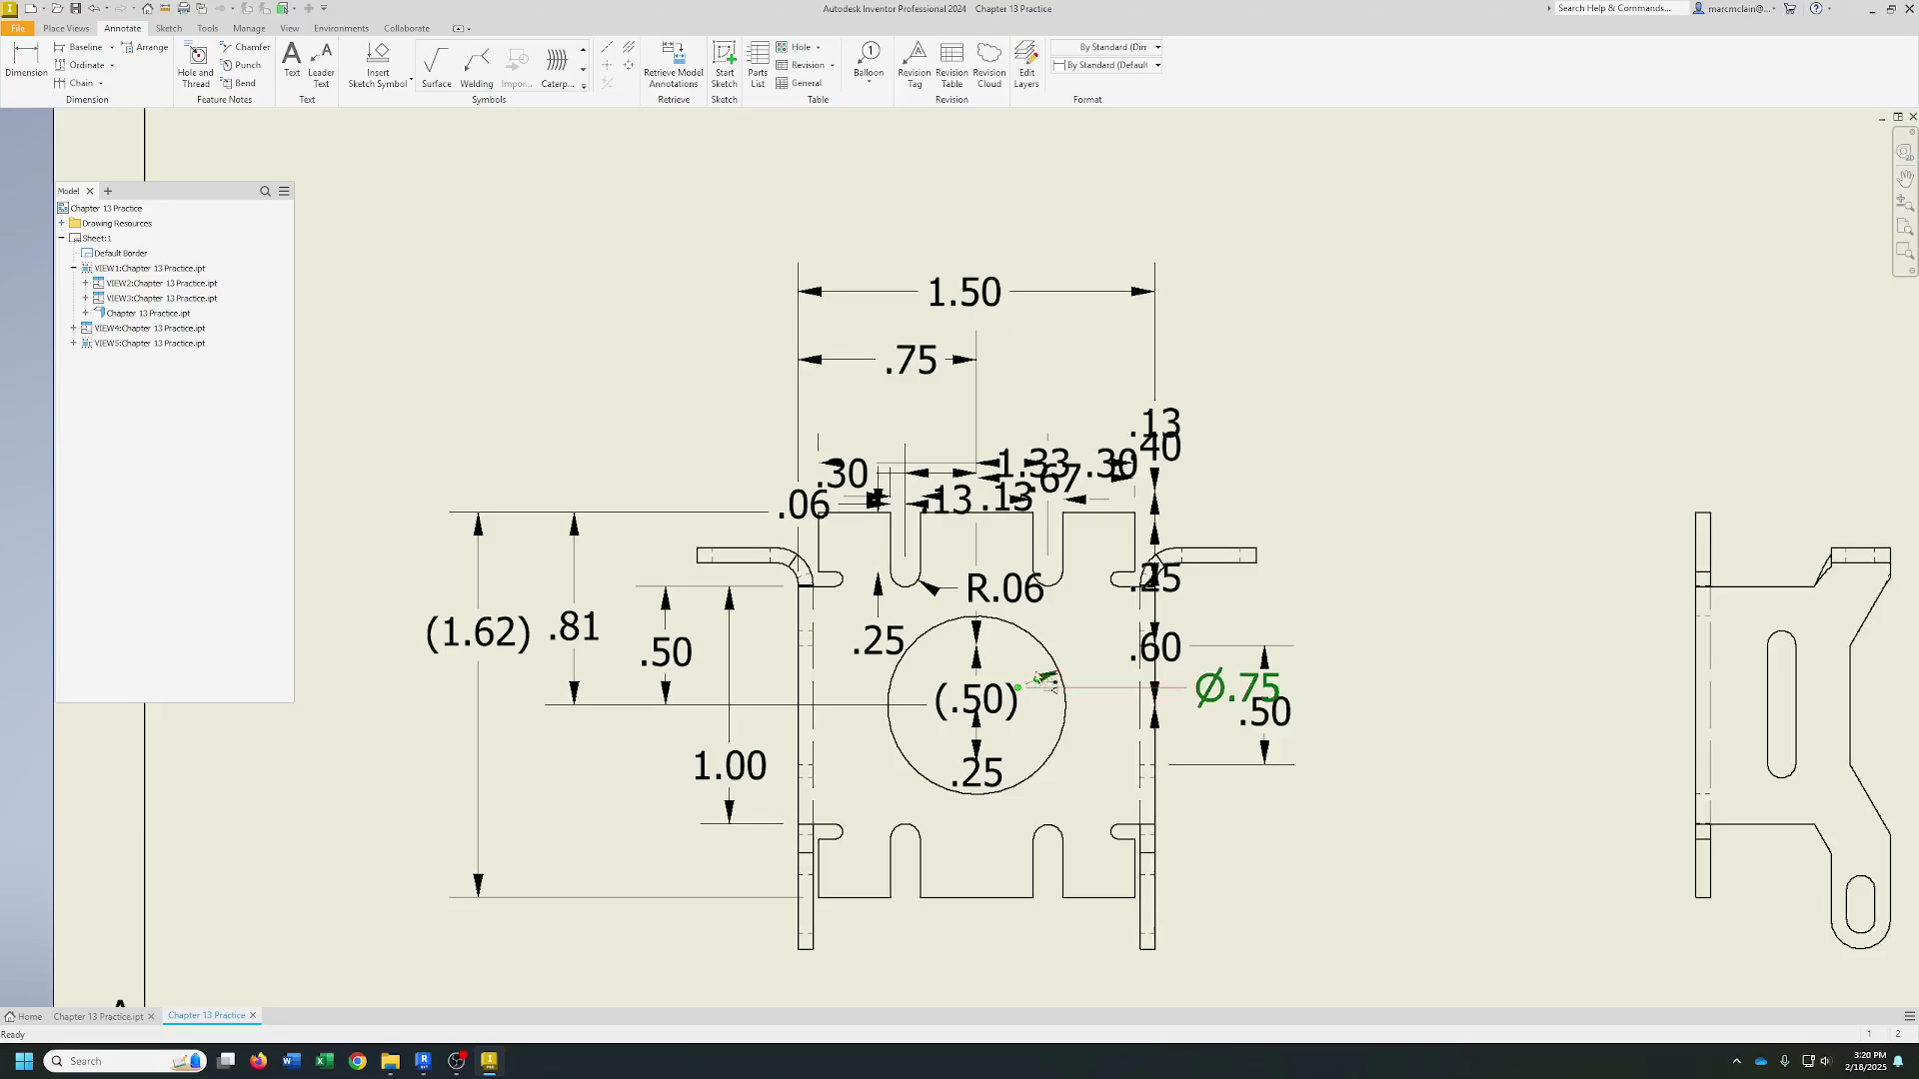
drag(1215, 690, 1329, 555)
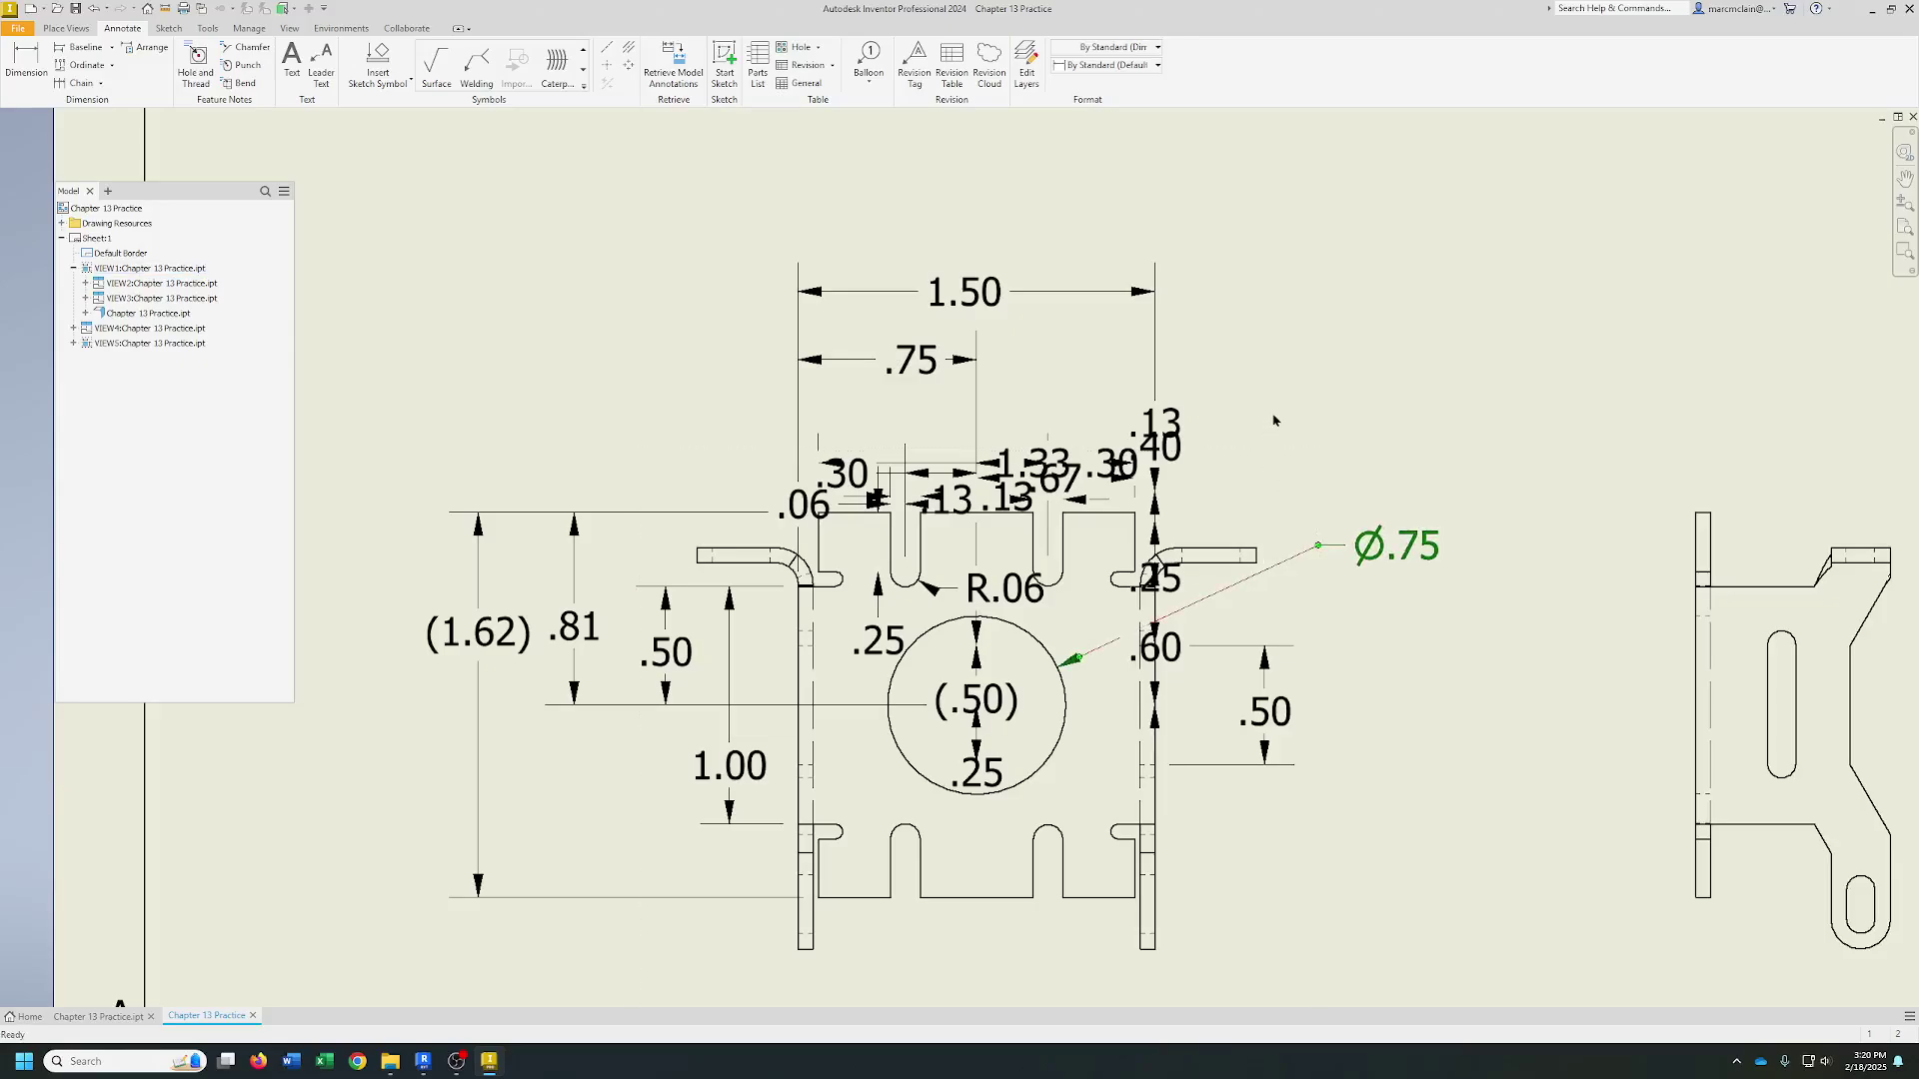
right_click(862, 216)
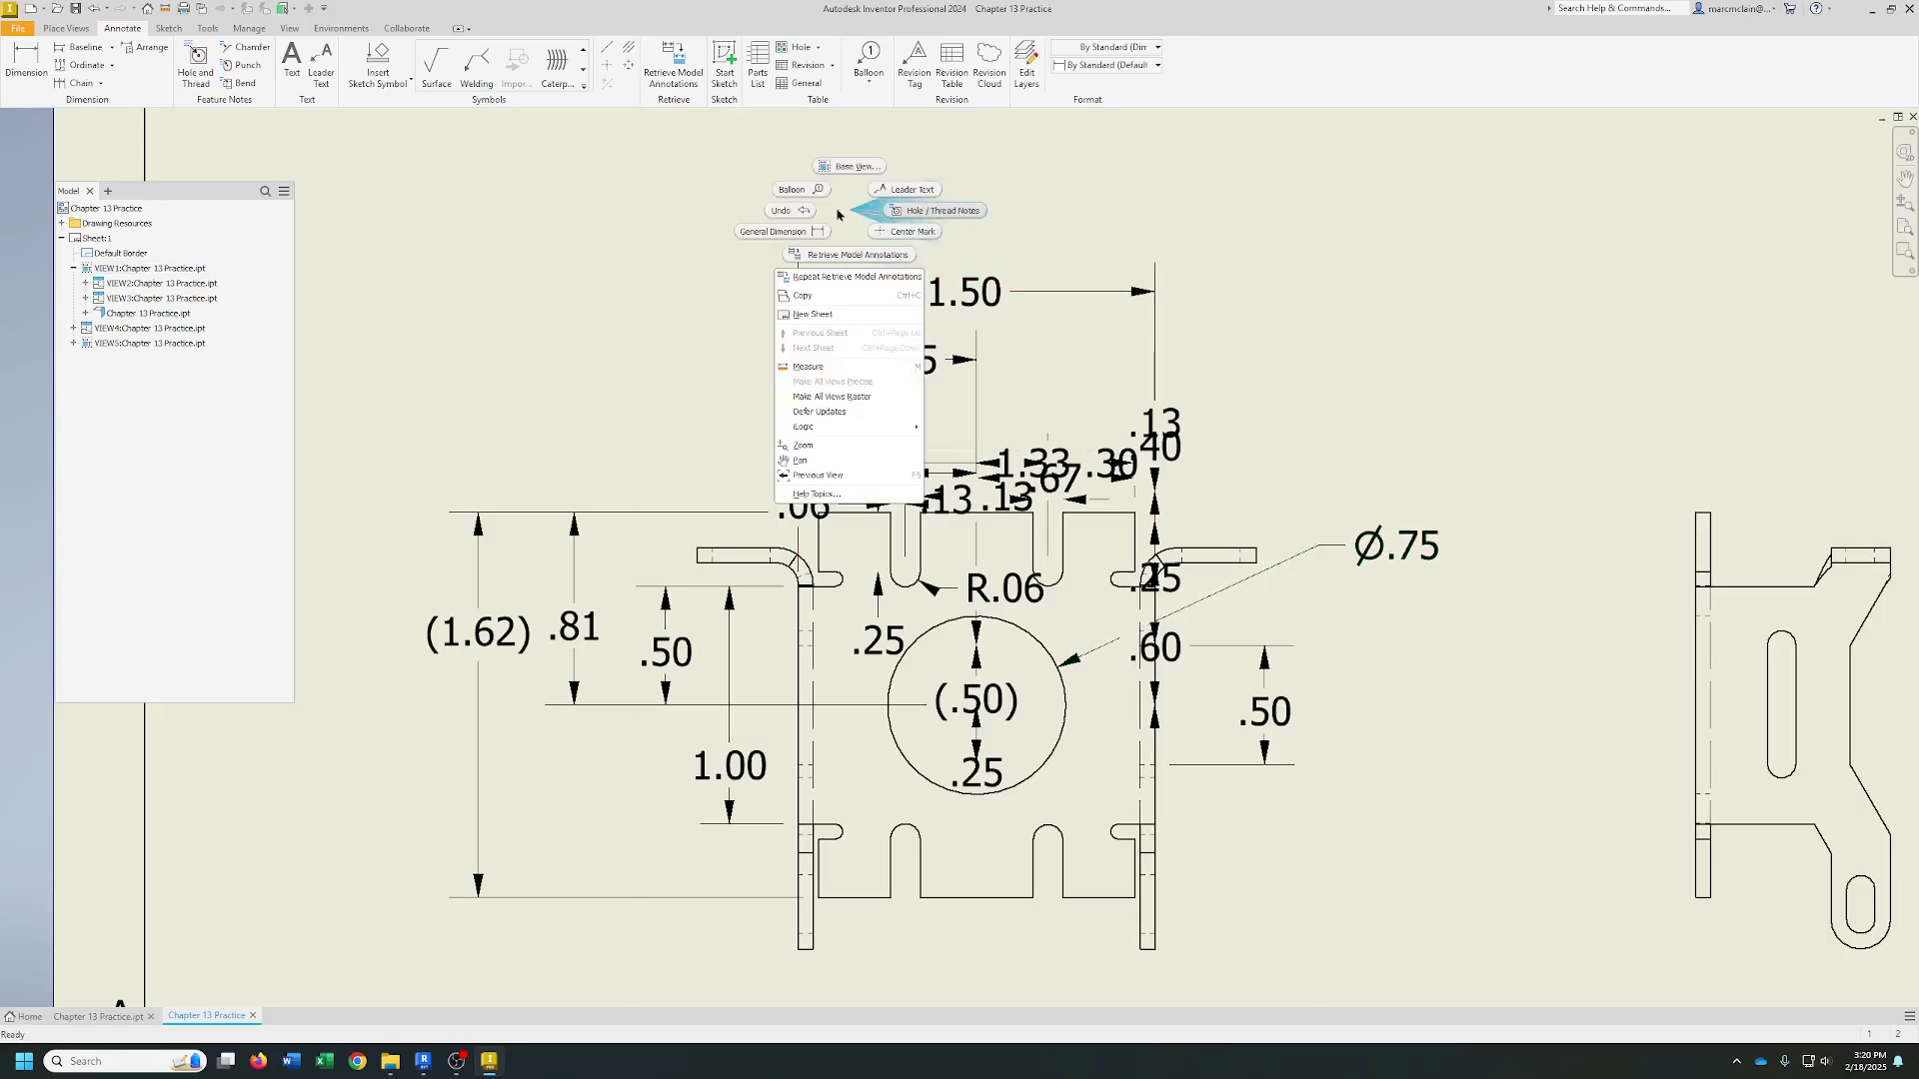
click(880, 205)
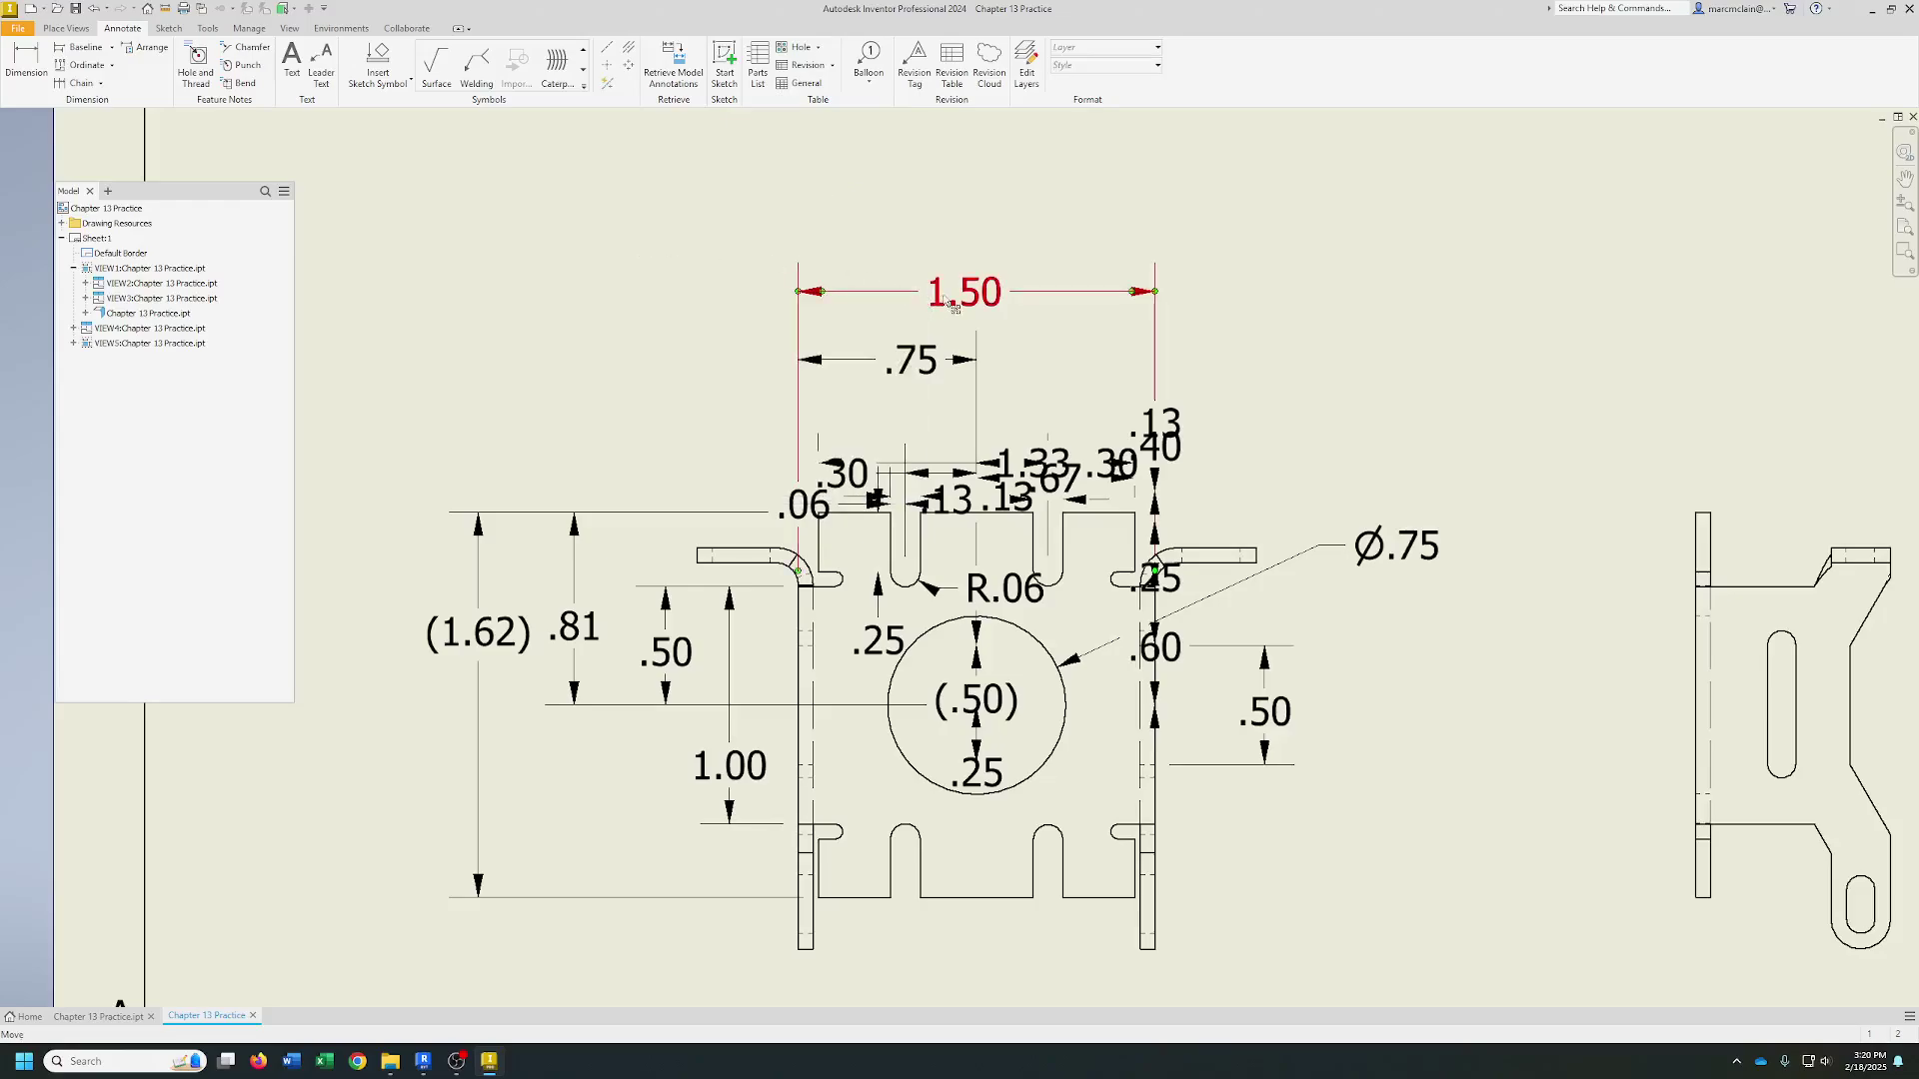
- Move the 1.50 and 1.33 width dimensions below the front view, with 1.33 nearer the part
mouse_move(983, 305)
mouse_down()
mouse_move(992, 640)
mouse_move(968, 865)
mouse_move(1027, 467)
mouse_move(991, 699)
mouse_move(982, 994)
mouse_up()
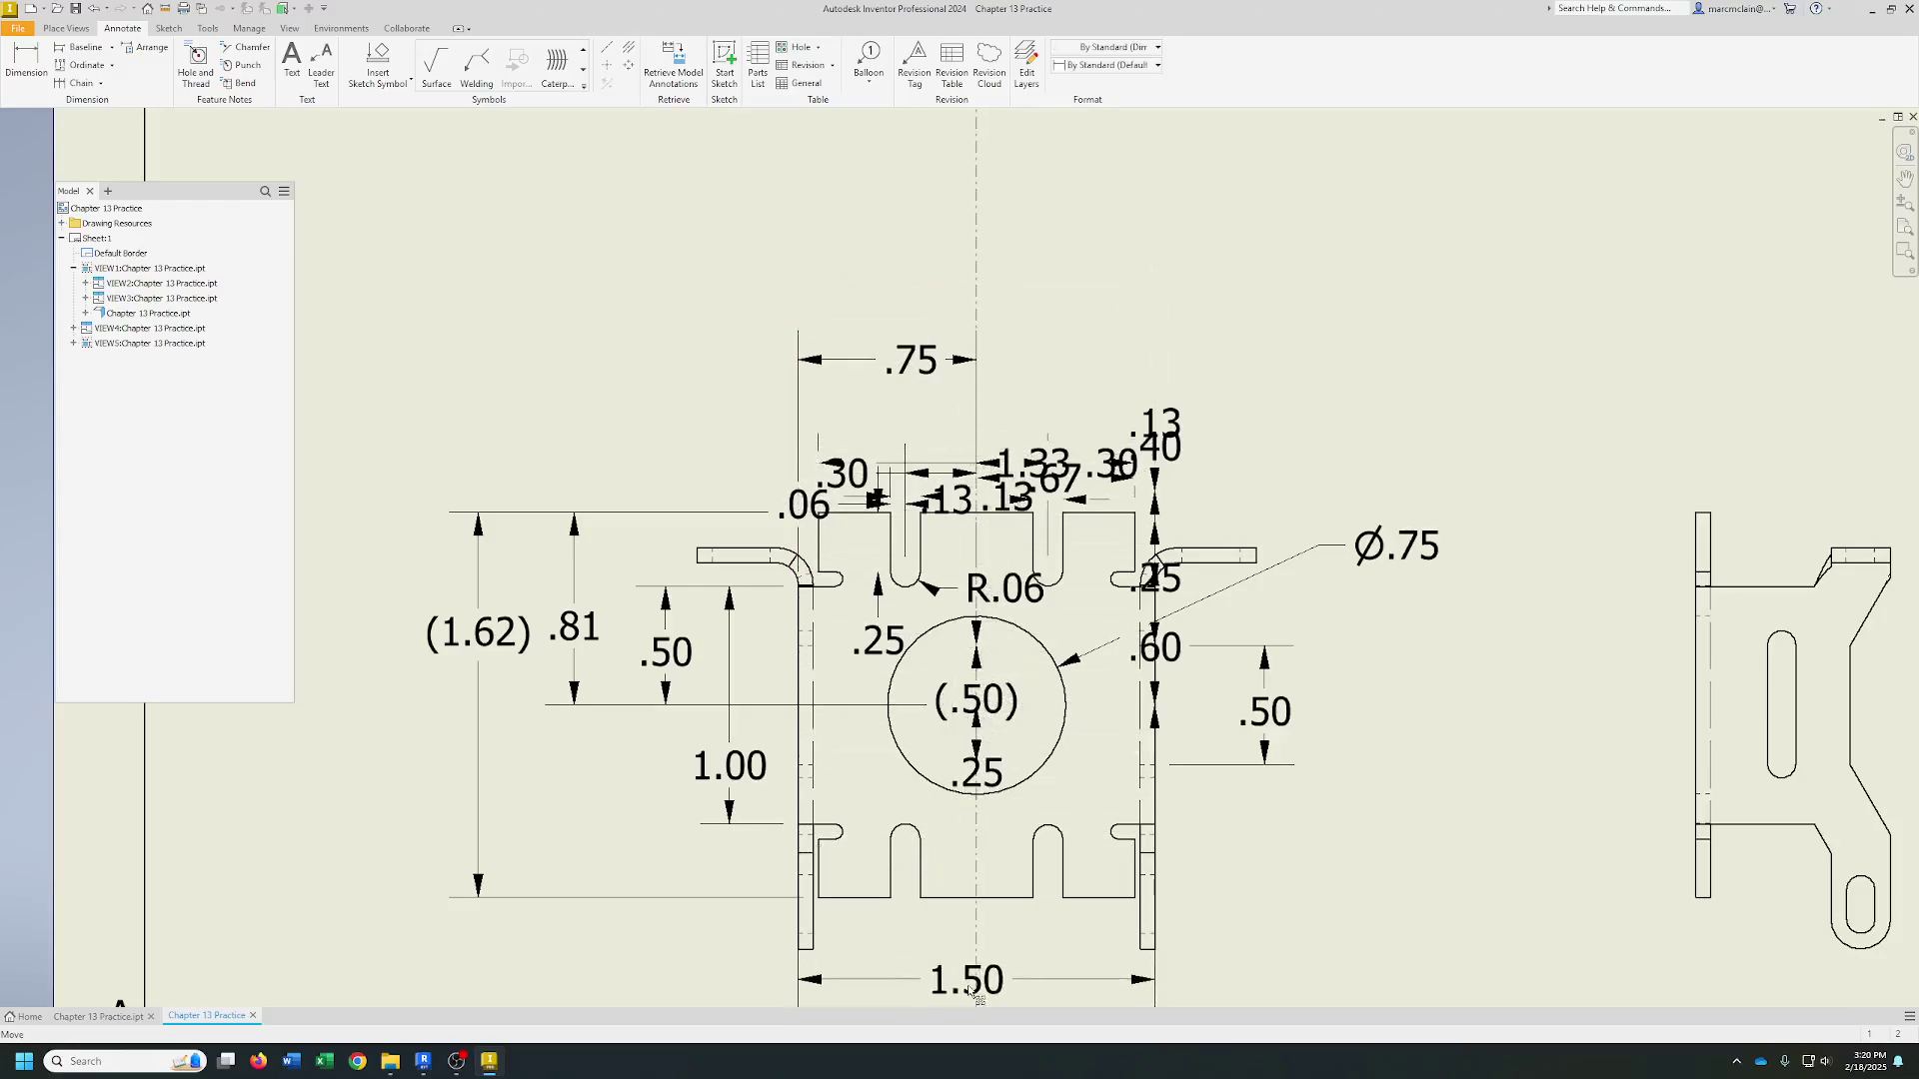
scroll(1334, 880, down, 4)
mouse_move(1362, 839)
middle_down()
mouse_move(1318, 584)
mouse_move(1334, 510)
middle_up()
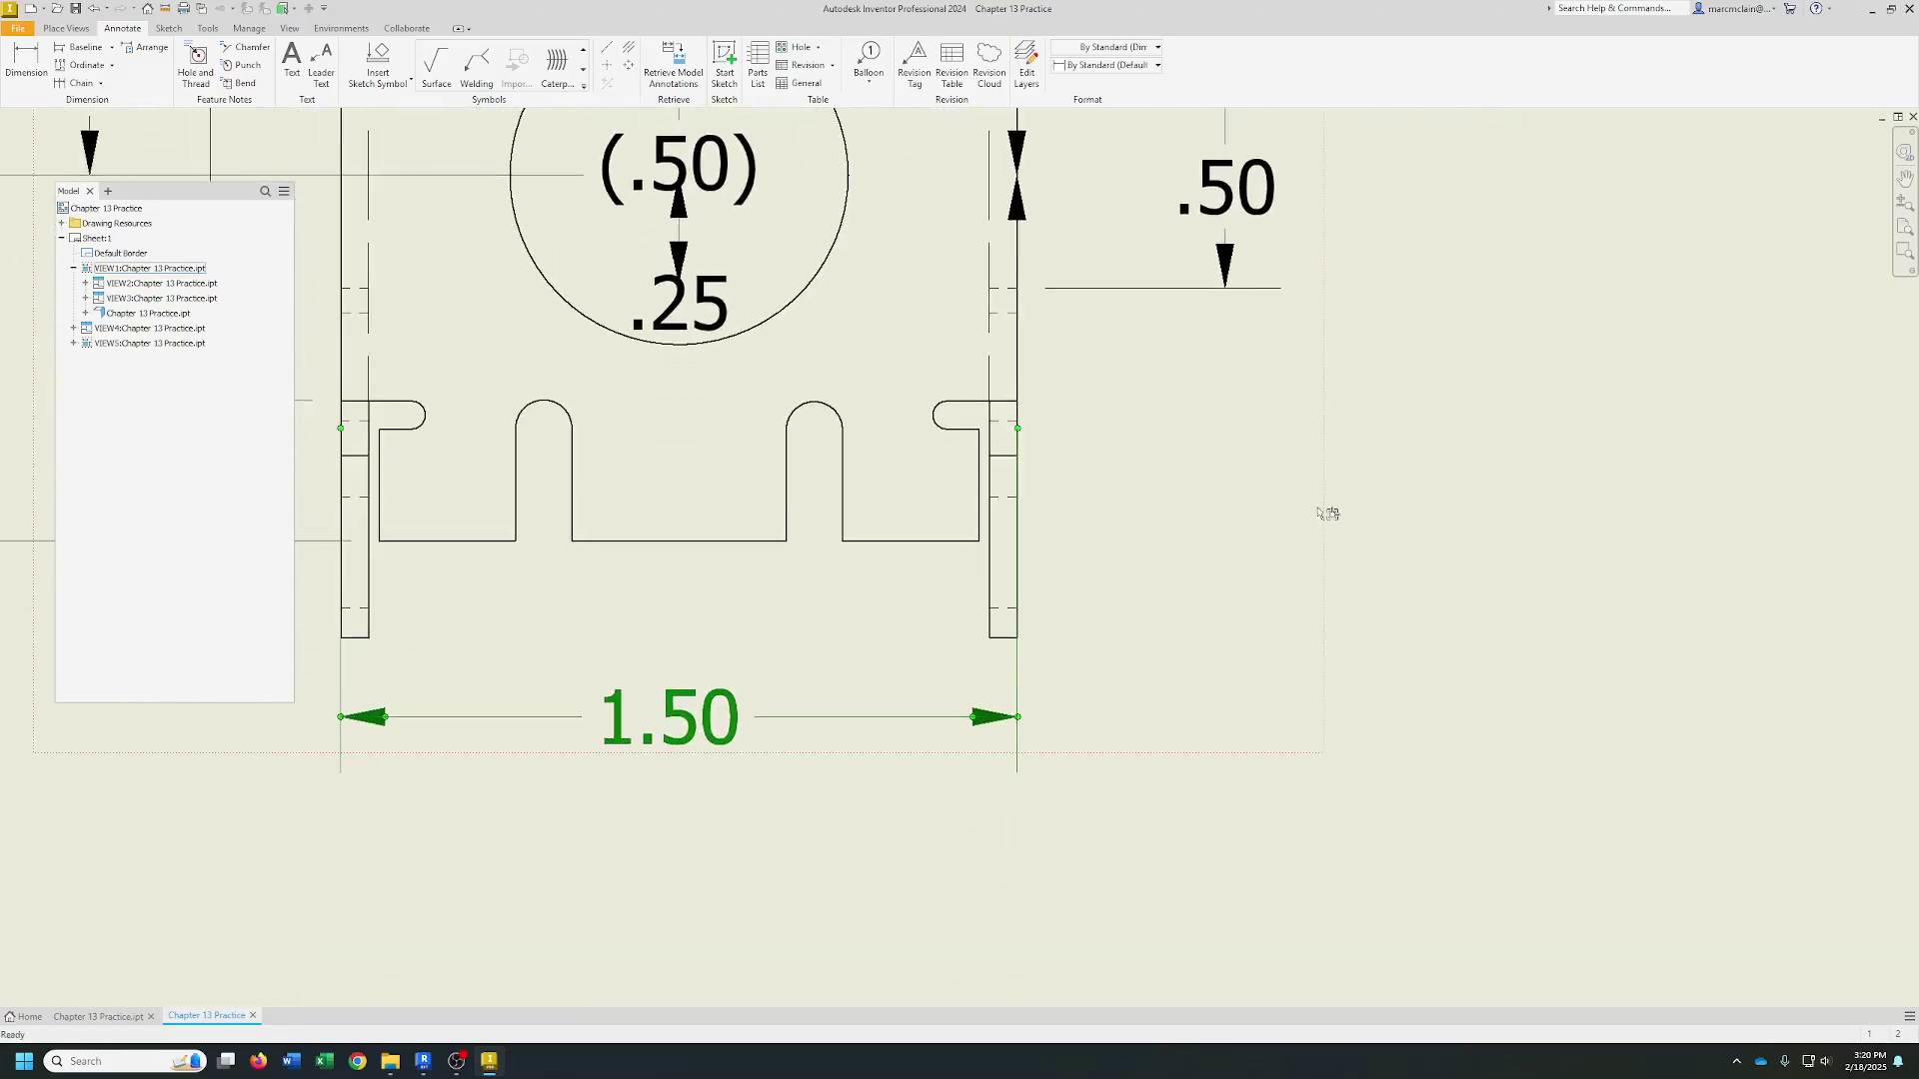
scroll(1334, 510, up, 5)
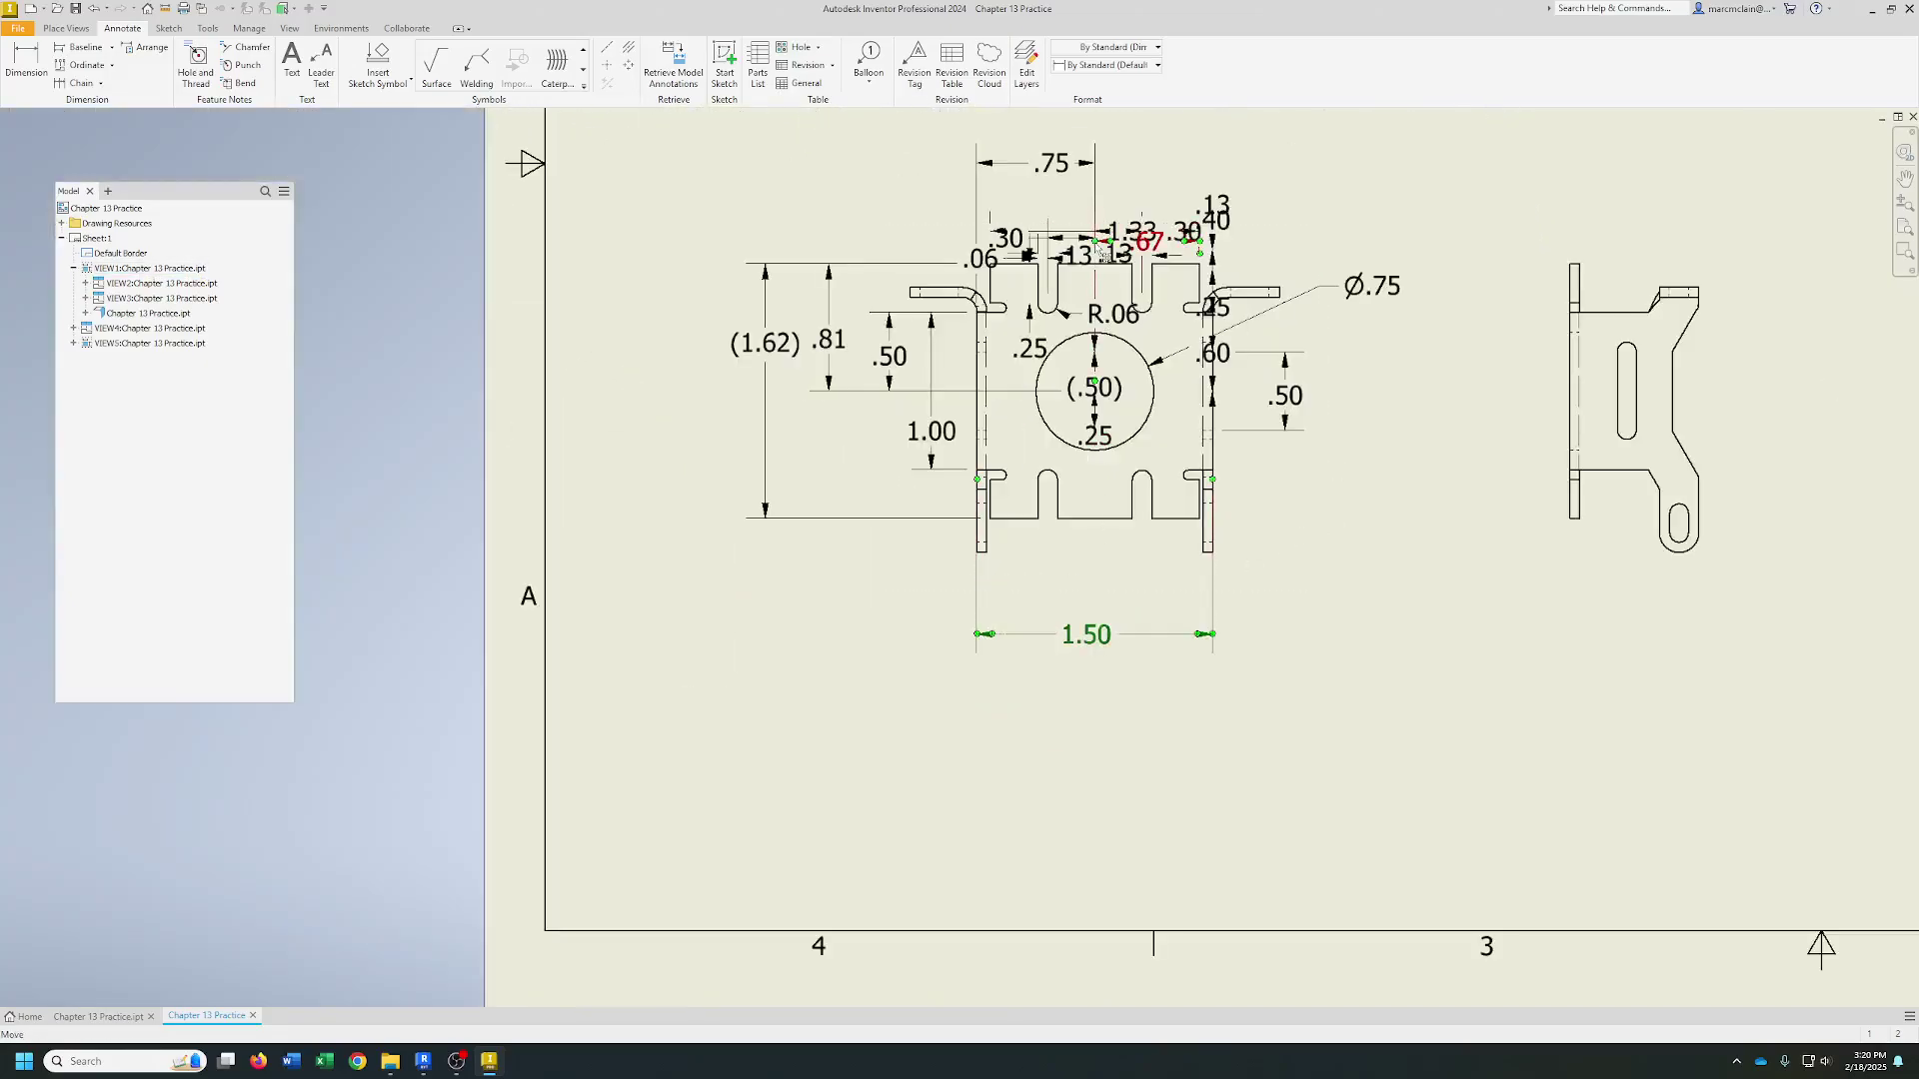
drag(1131, 234, 1104, 612)
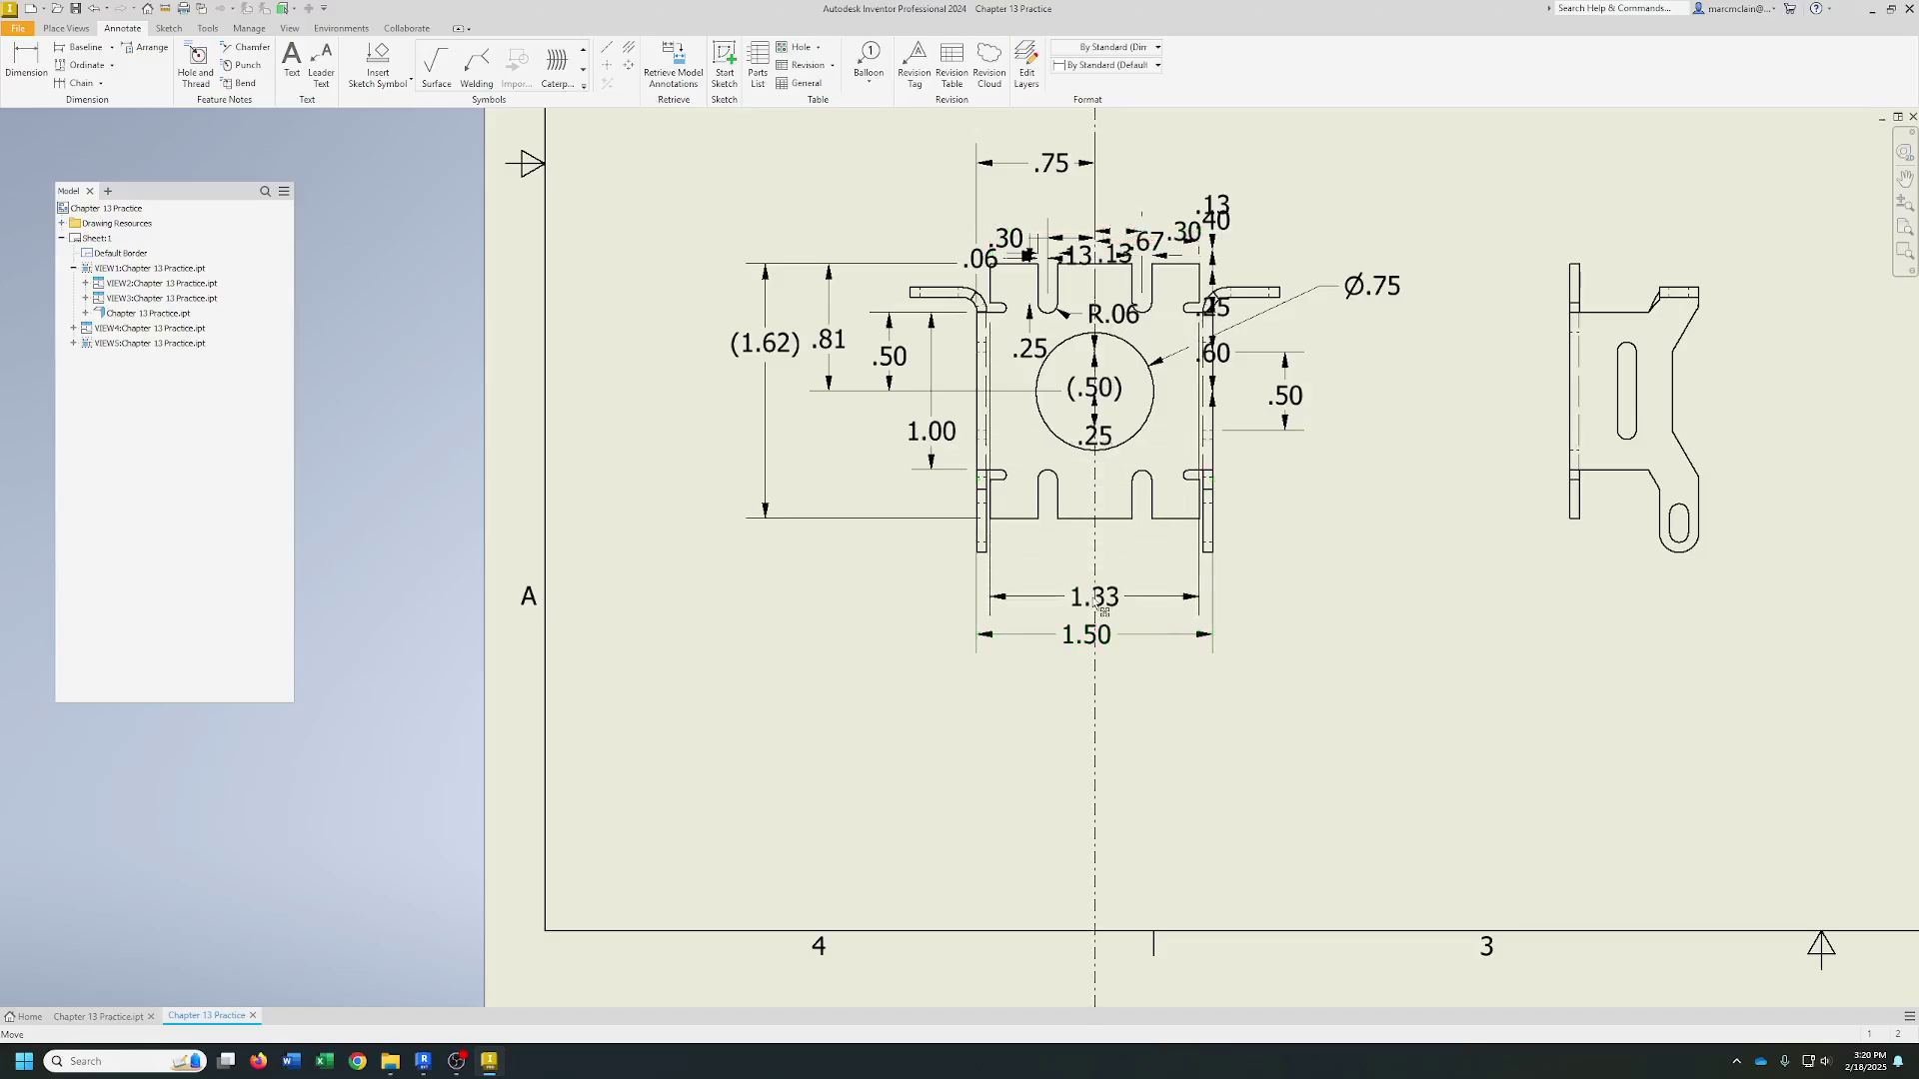
click(1104, 611)
middle_drag(1103, 610, 1076, 695)
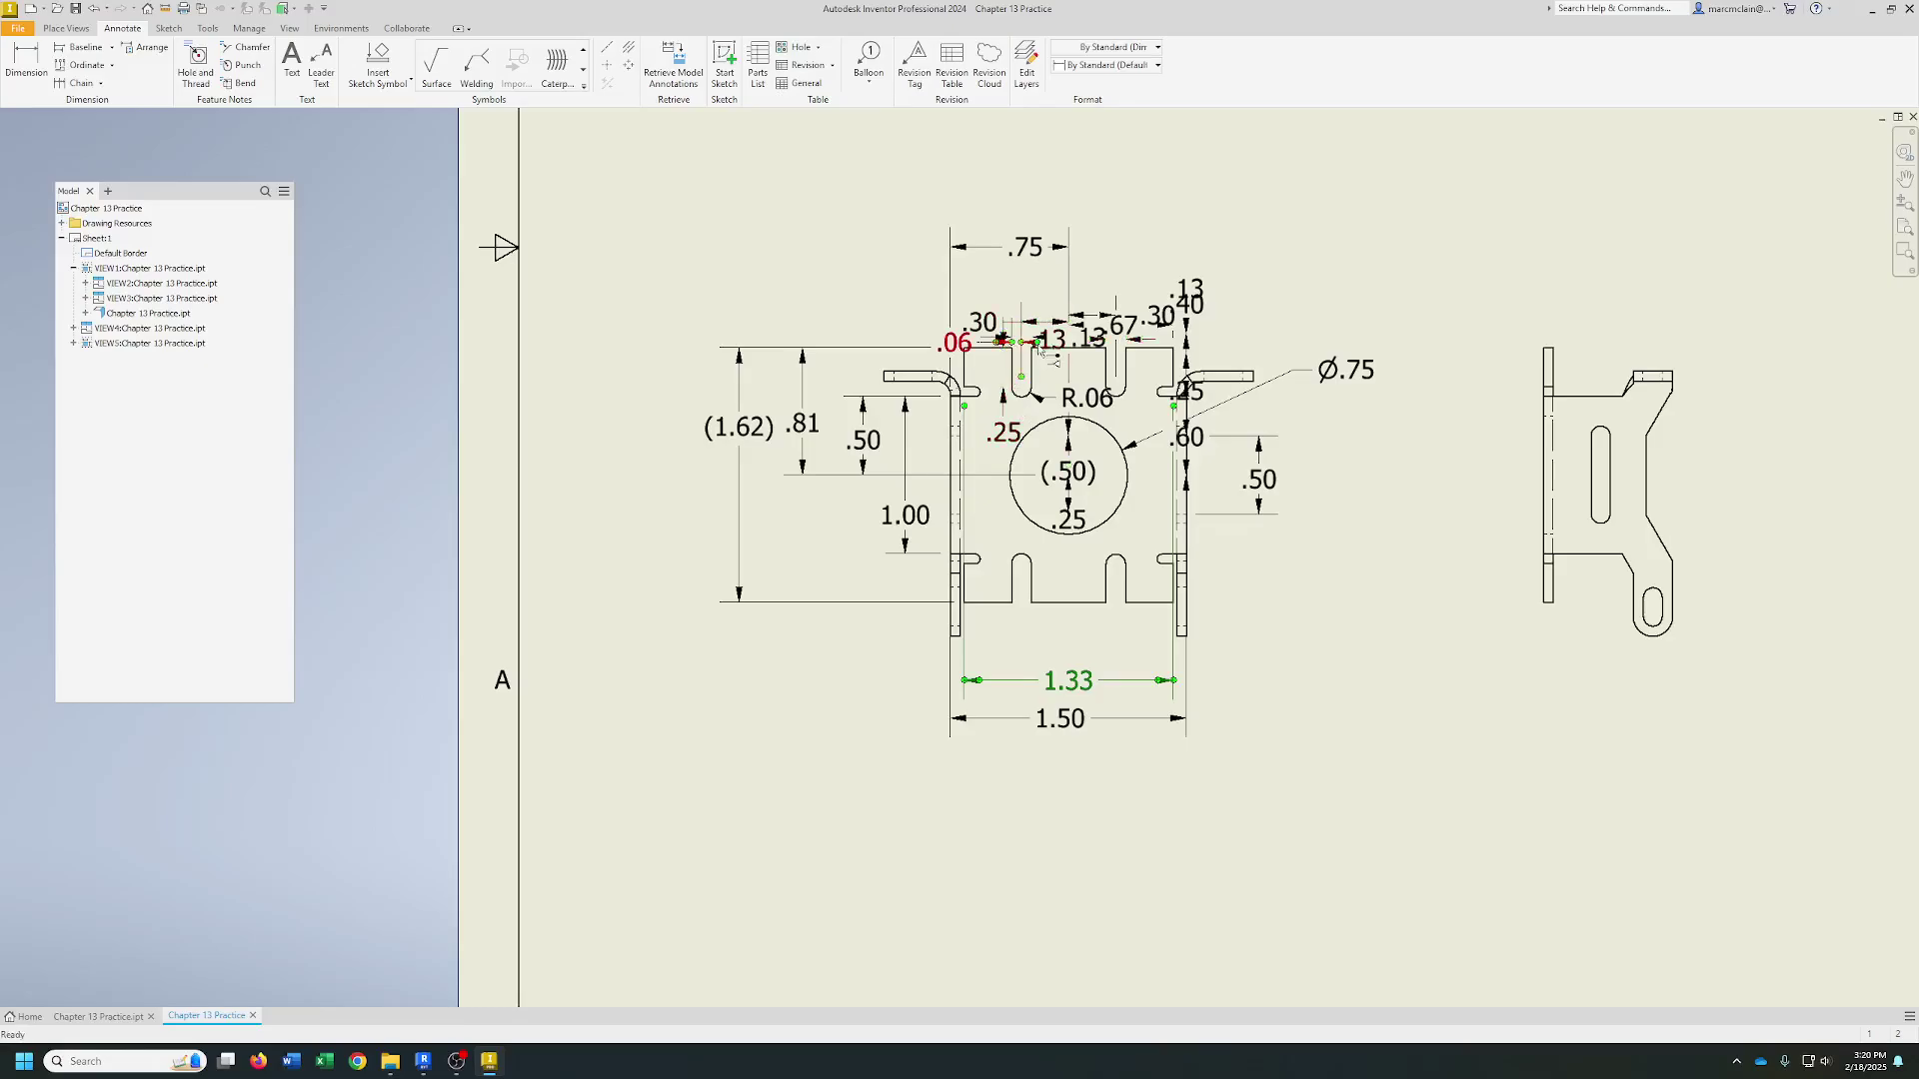
- Remove the .75, .06, .67, .40 and upper-right .13 dimensions, and place the right slot's .30 dimension above the view
right_click(1045, 270)
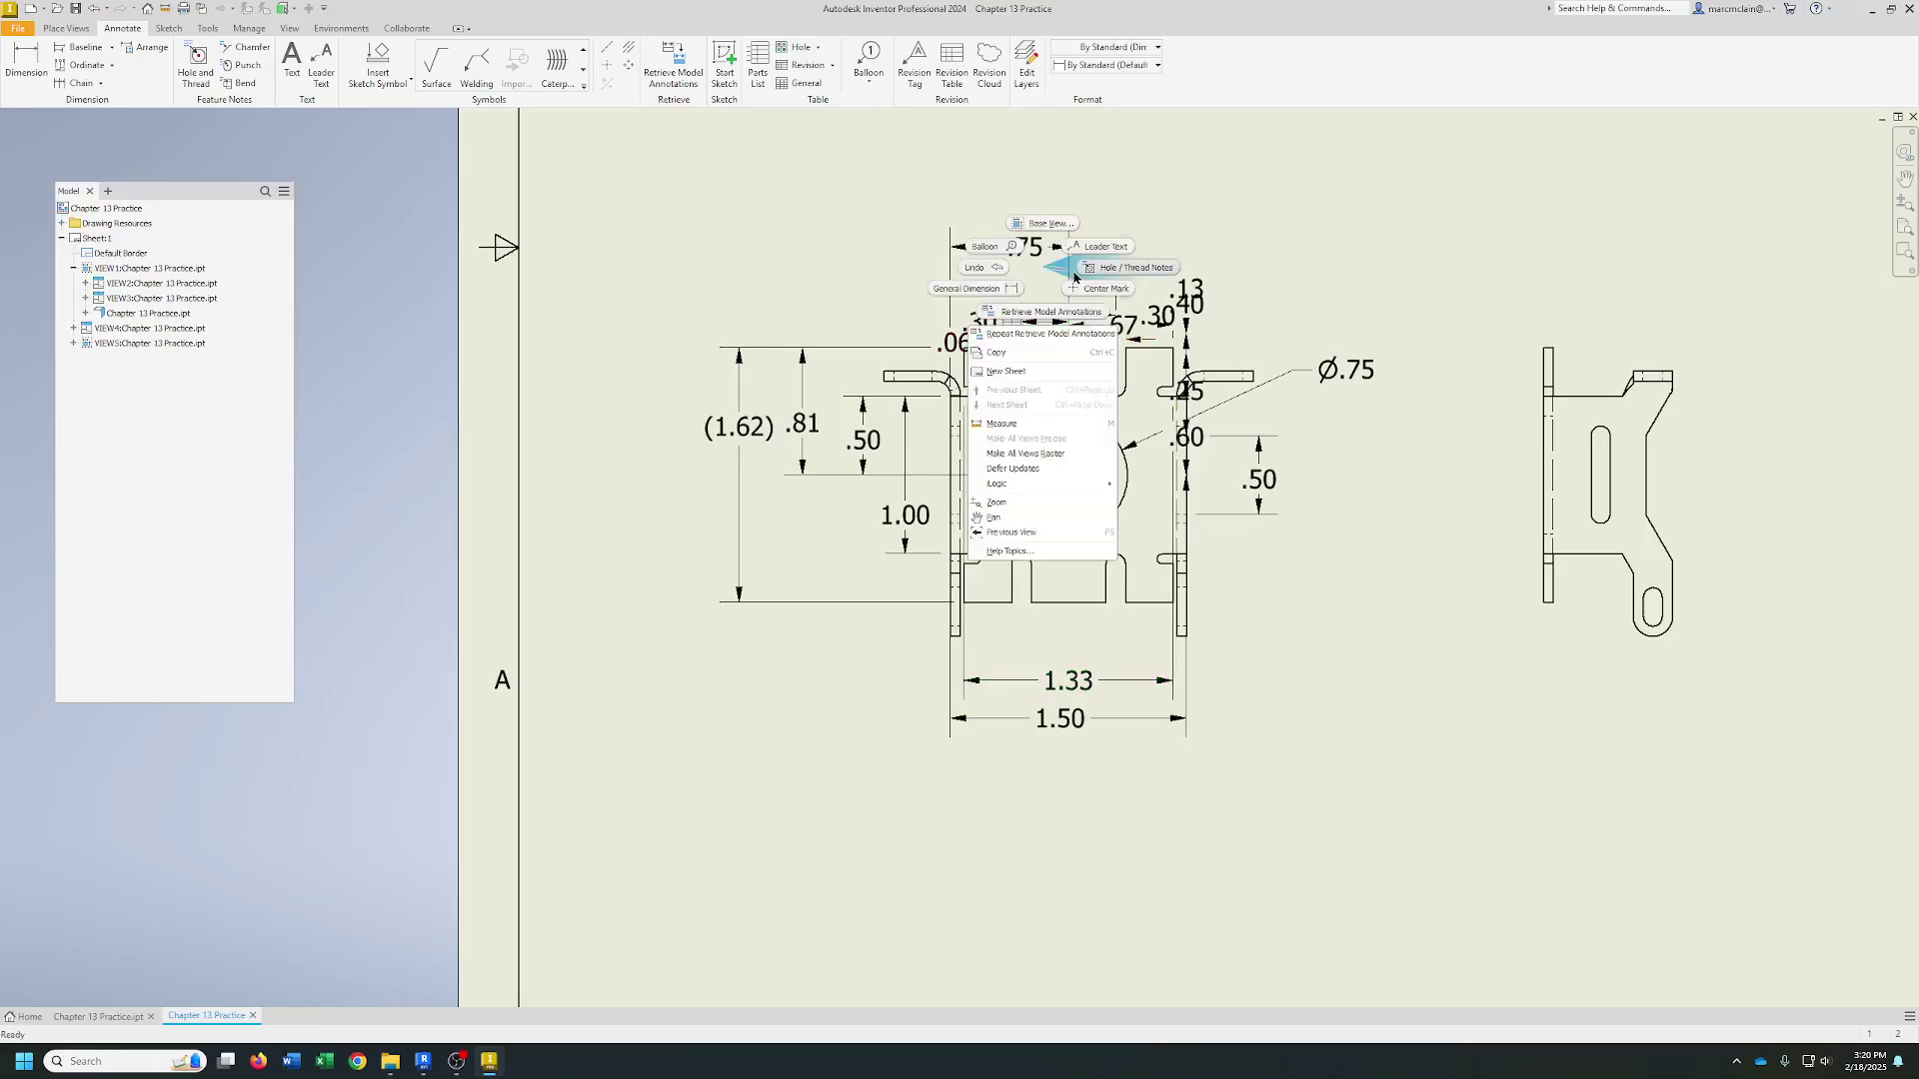
key(Escape)
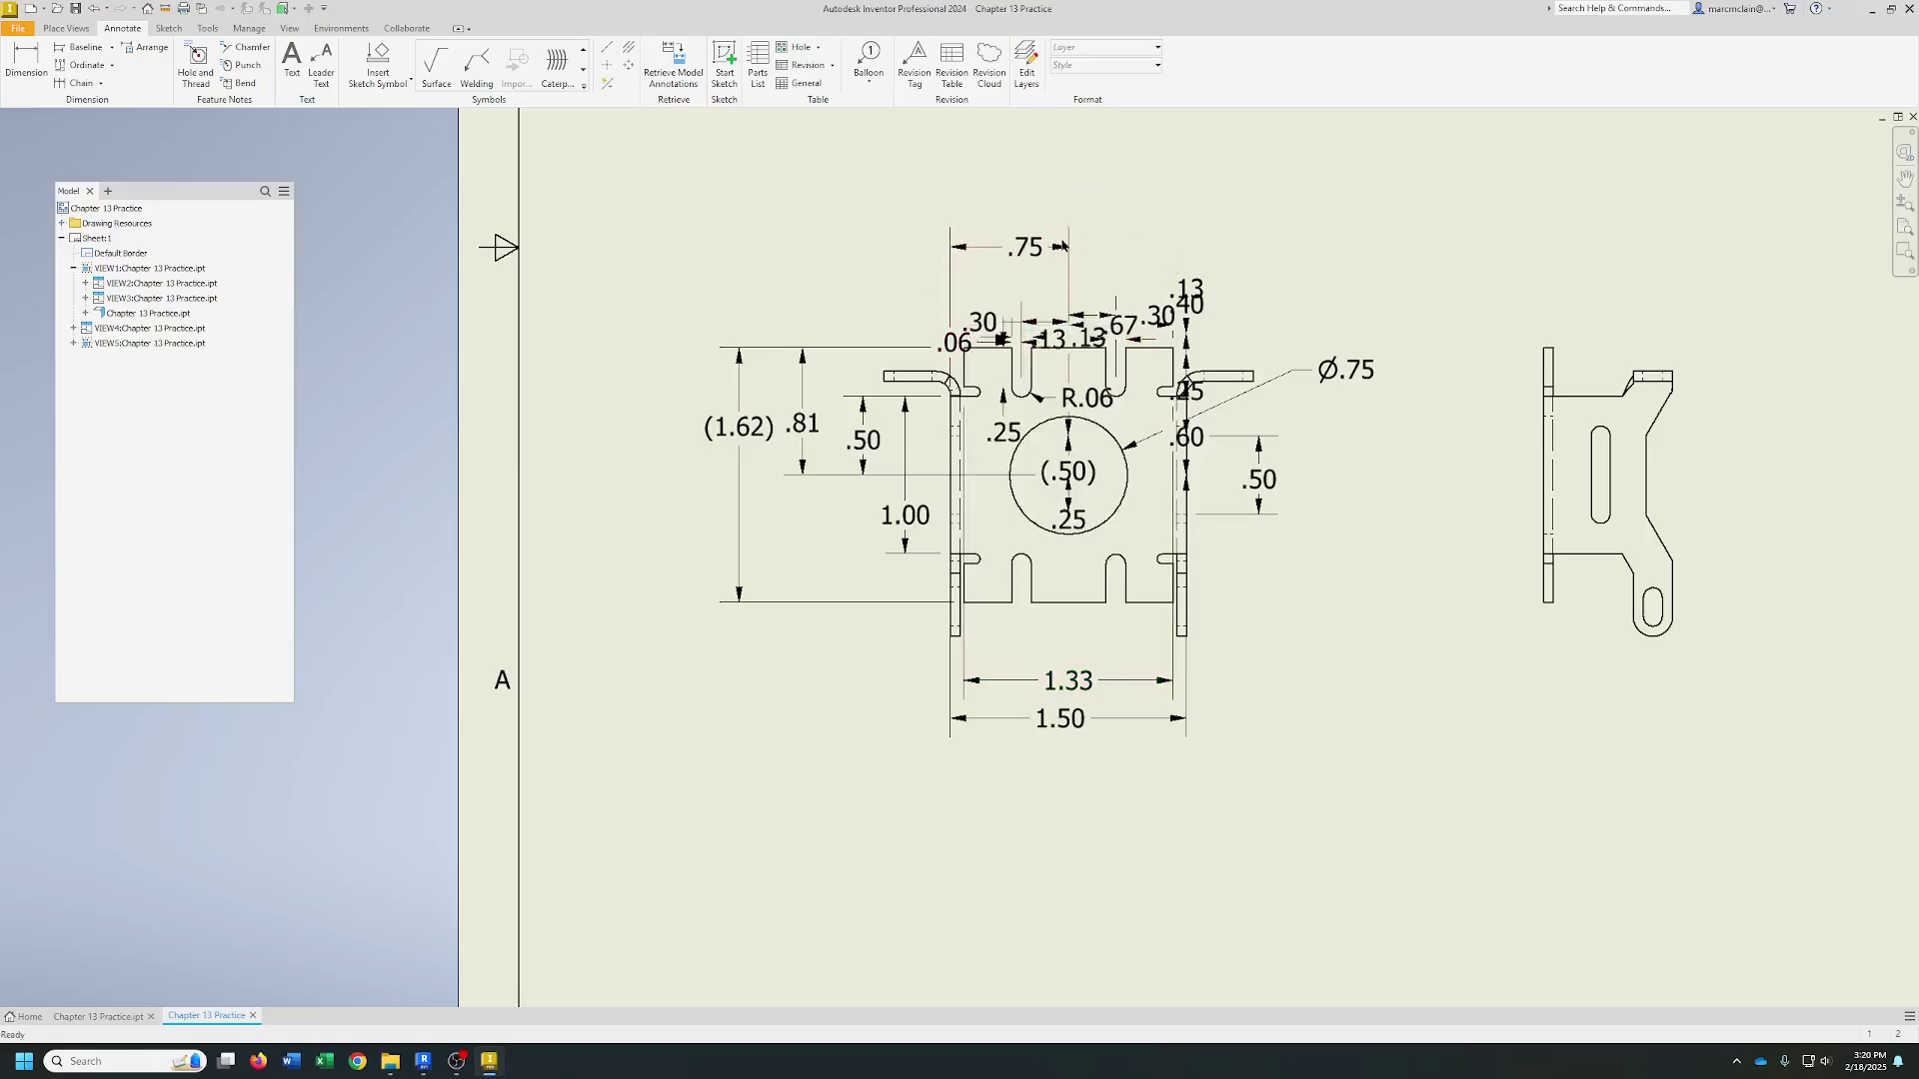
click(1054, 250)
drag(1054, 252, 1171, 287)
click(1164, 279)
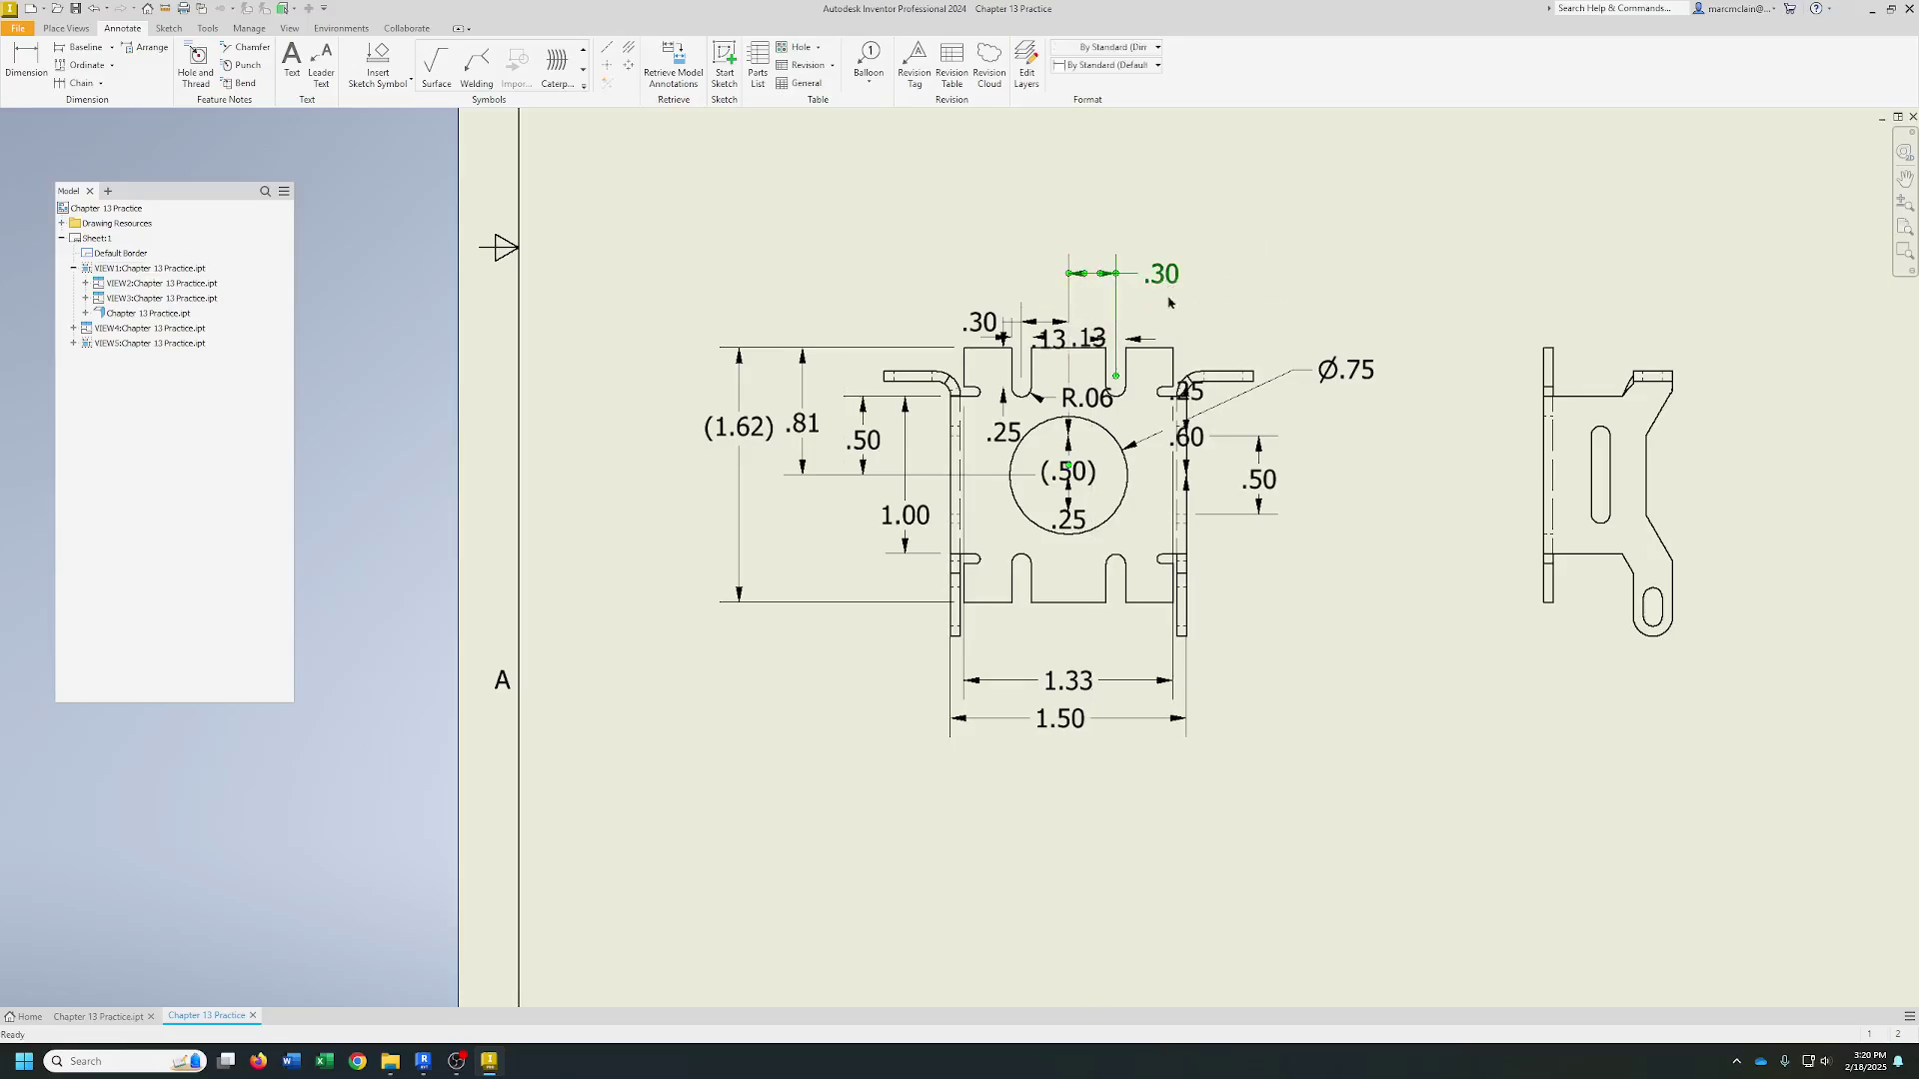
- Delete the duplicate .13 slot width dimension and align the remaining one with the .30 dimension above the view
click(1112, 345)
drag(1068, 341, 958, 286)
click(957, 286)
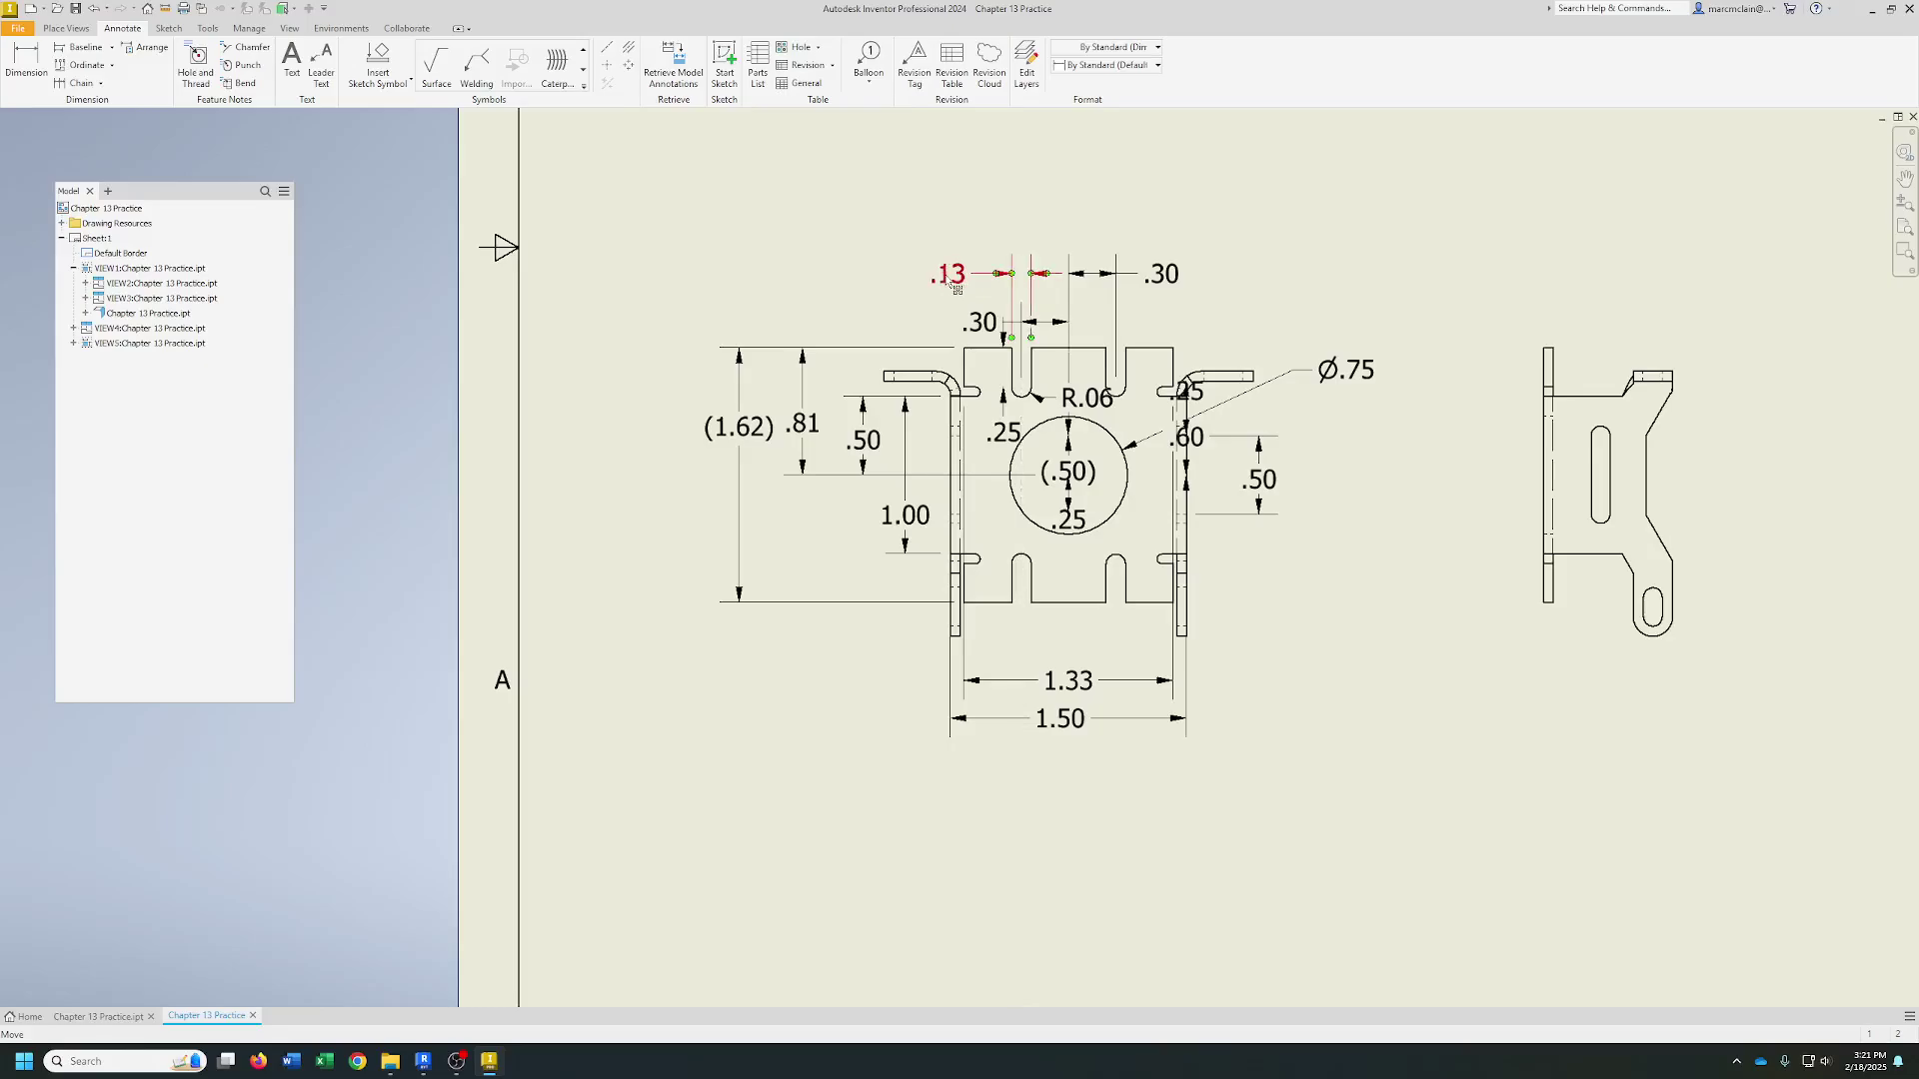
- Set the slot width dimension's primary unit precision to three decimal places
double_click(948, 281)
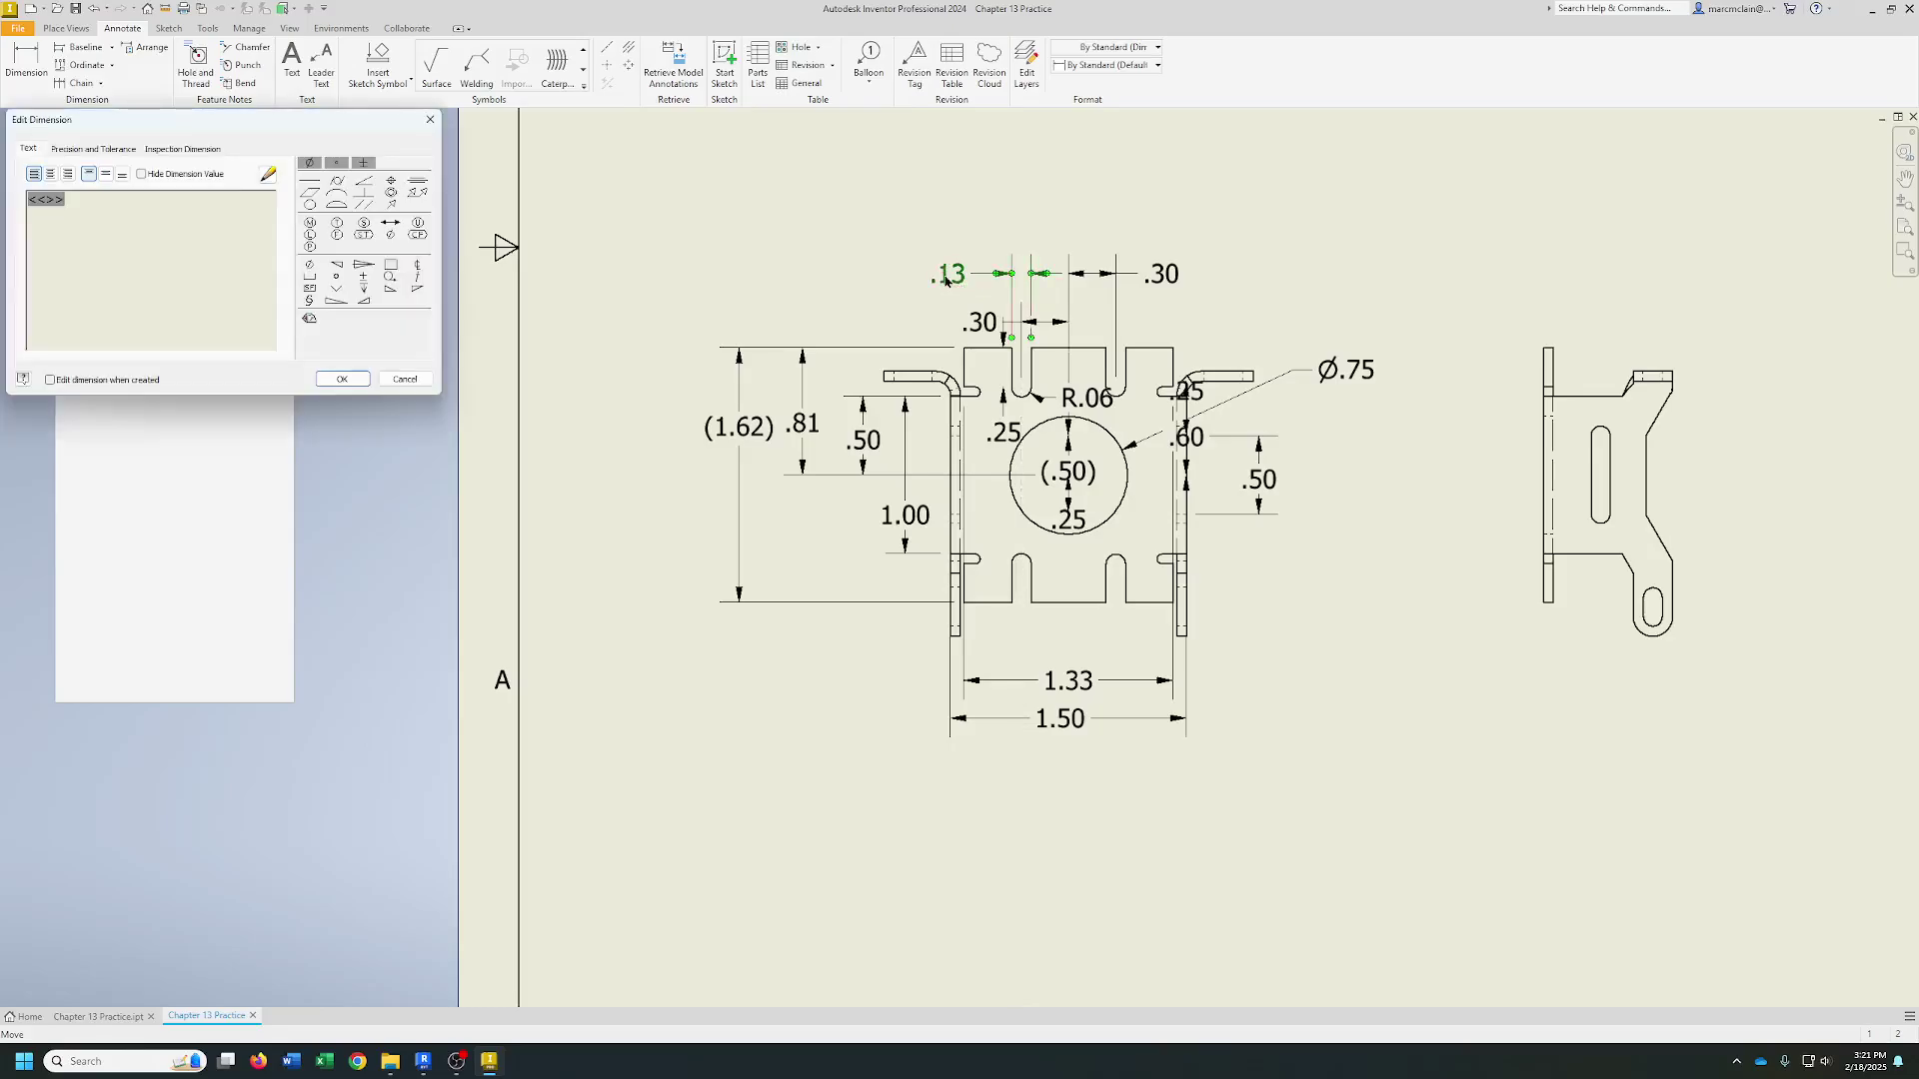
click(93, 147)
click(294, 226)
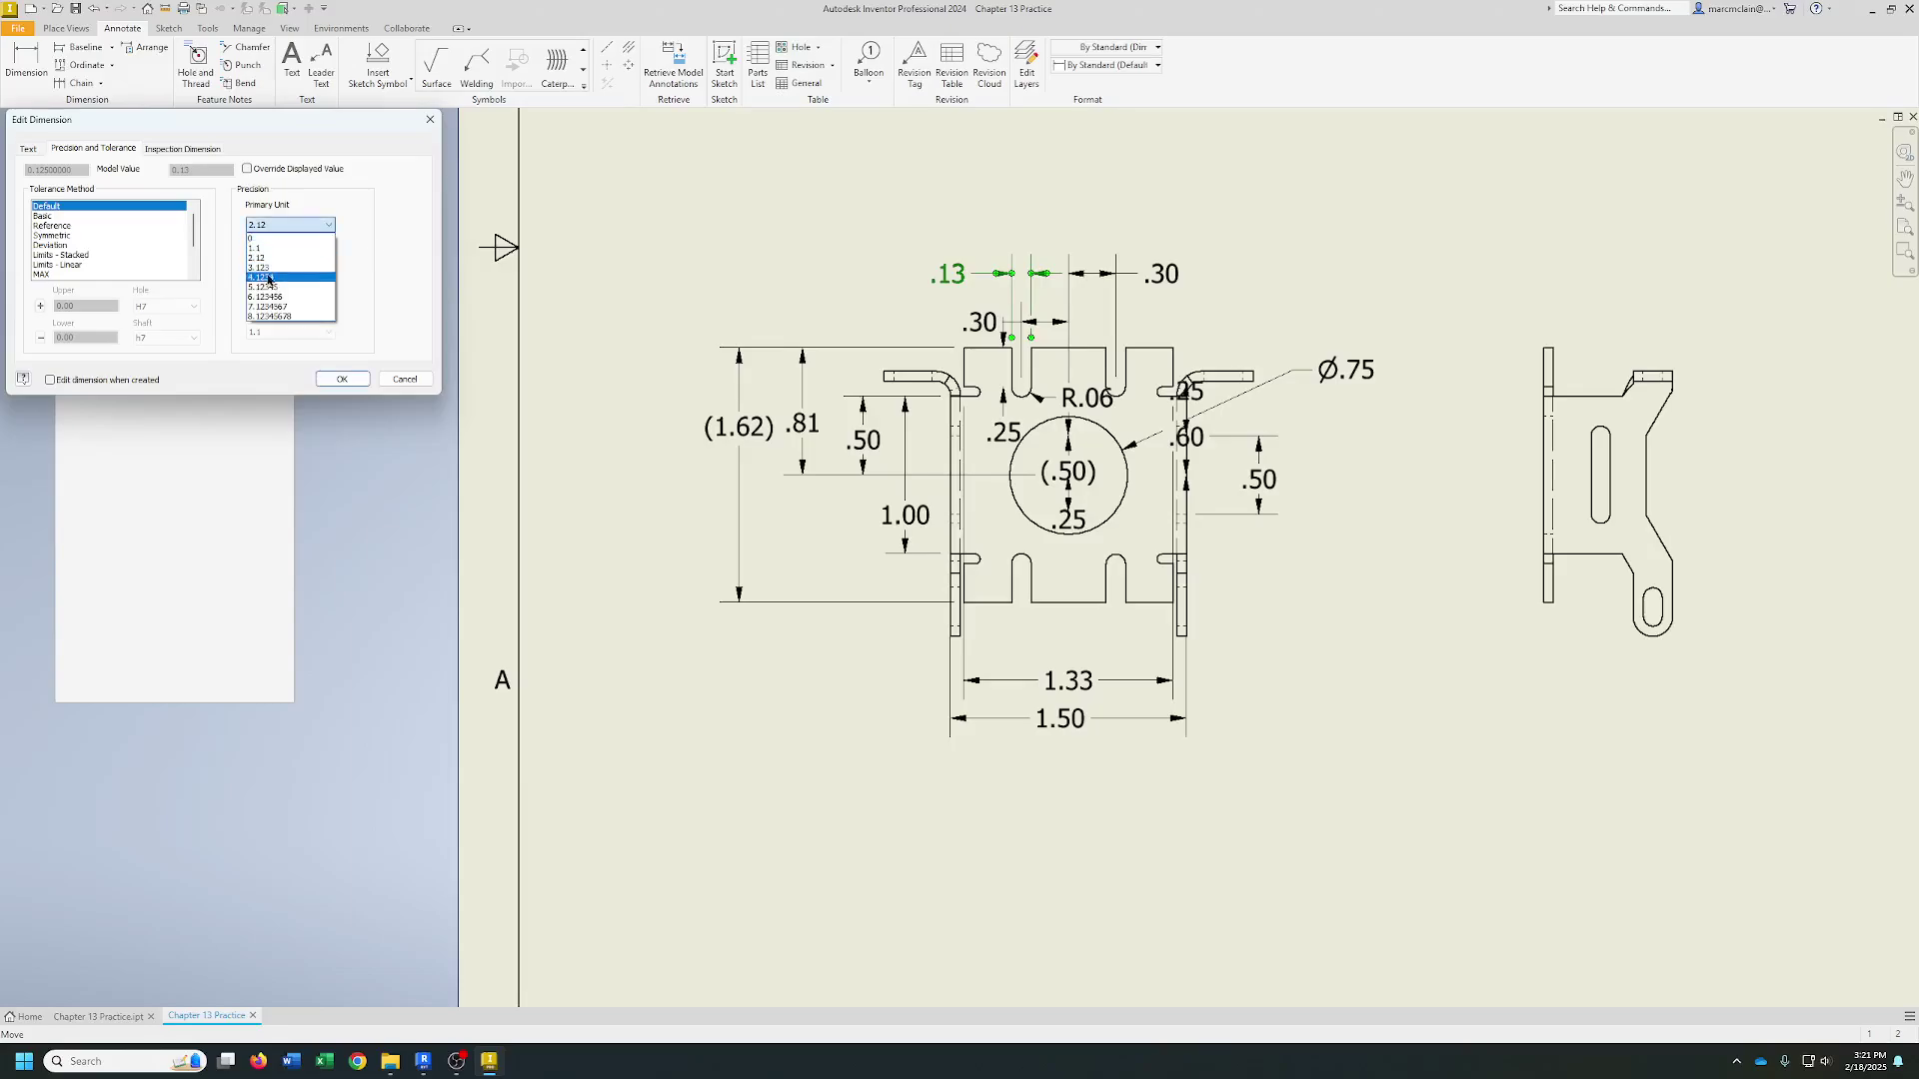
click(285, 268)
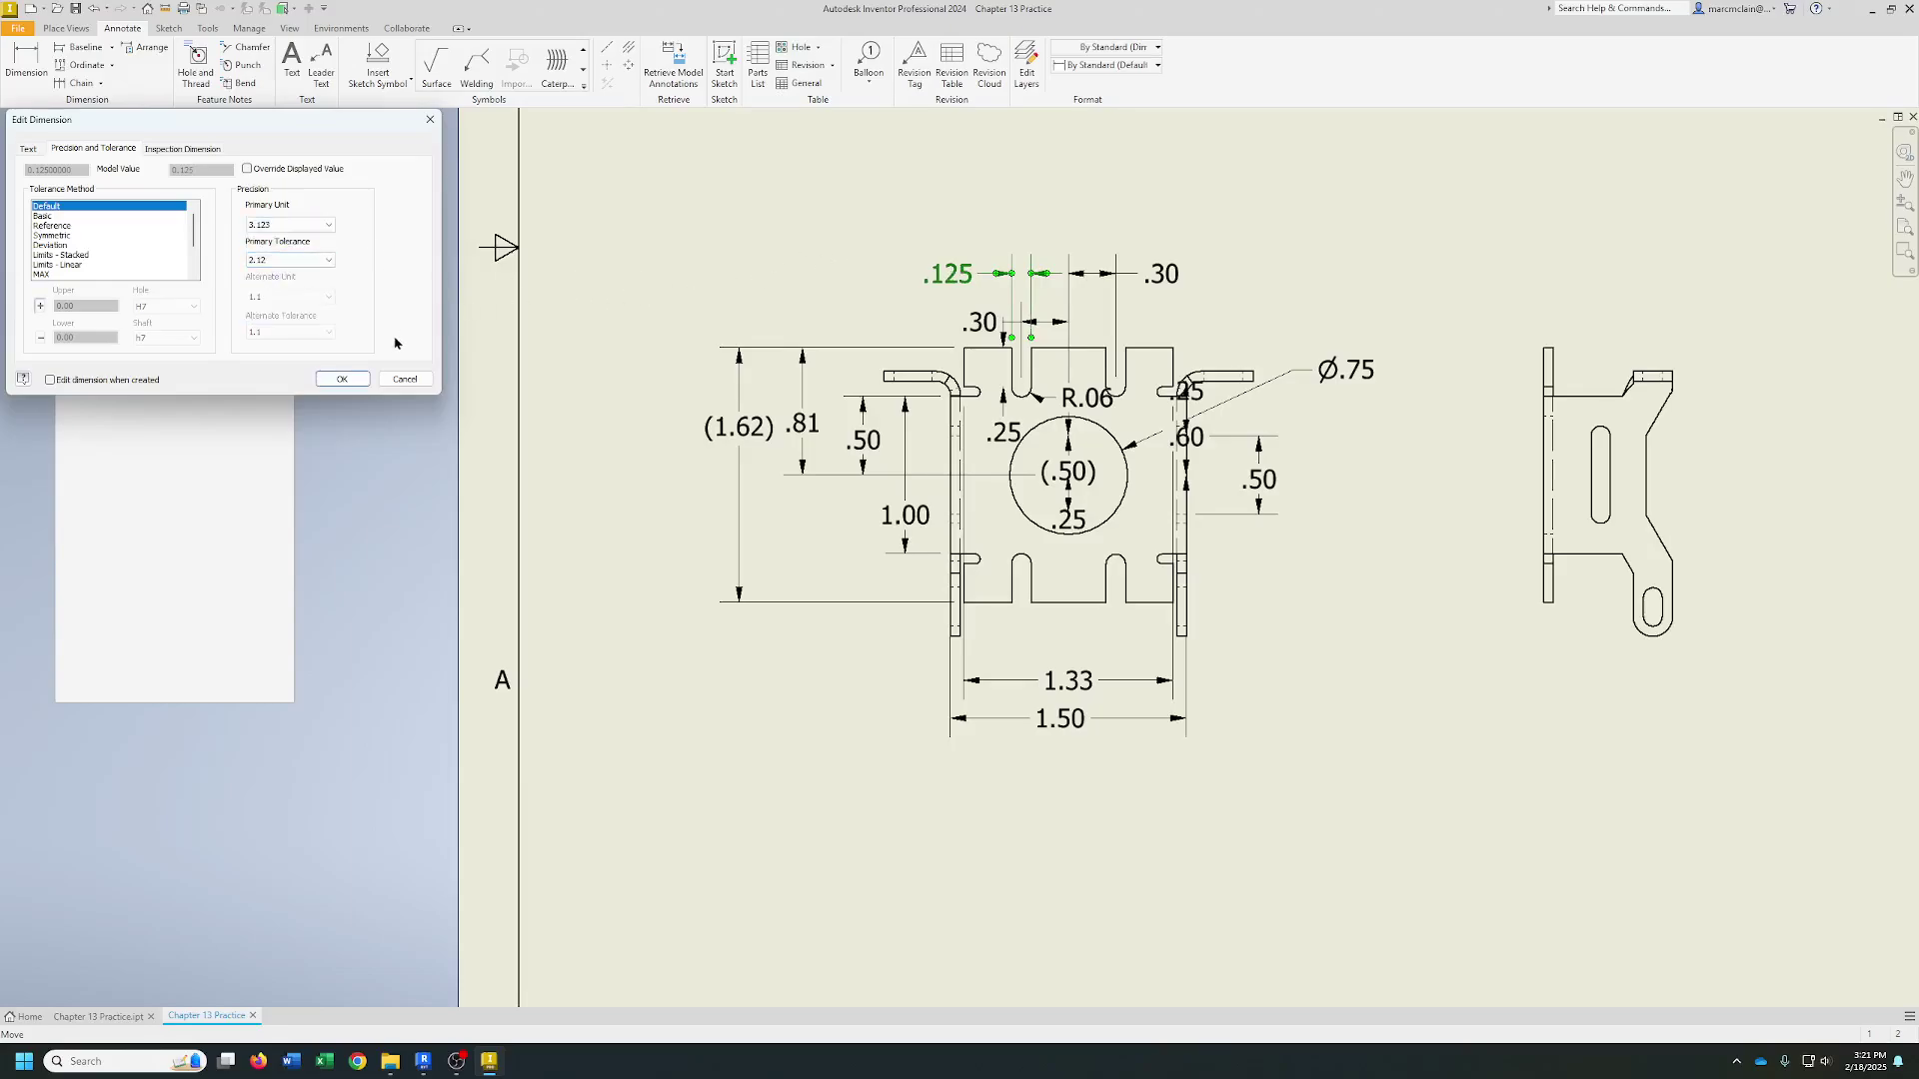
click(340, 379)
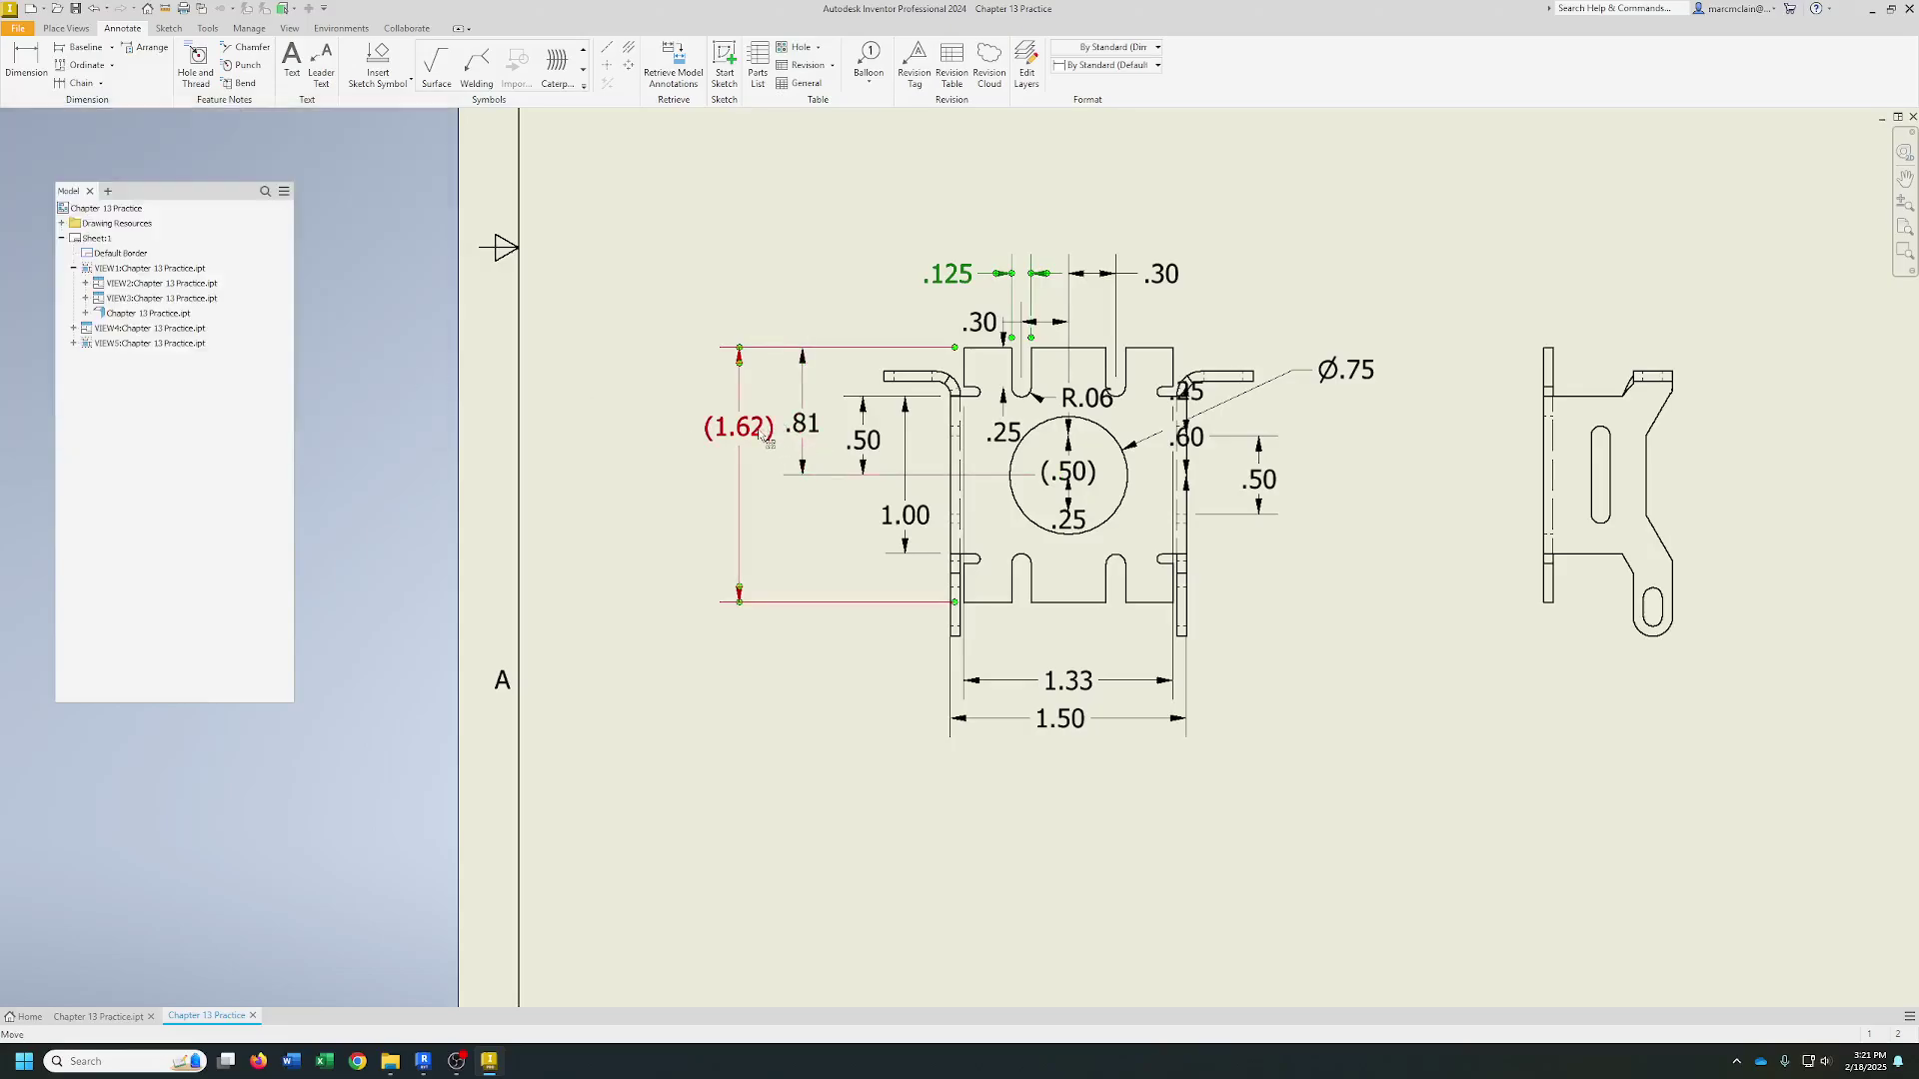
right_click(813, 437)
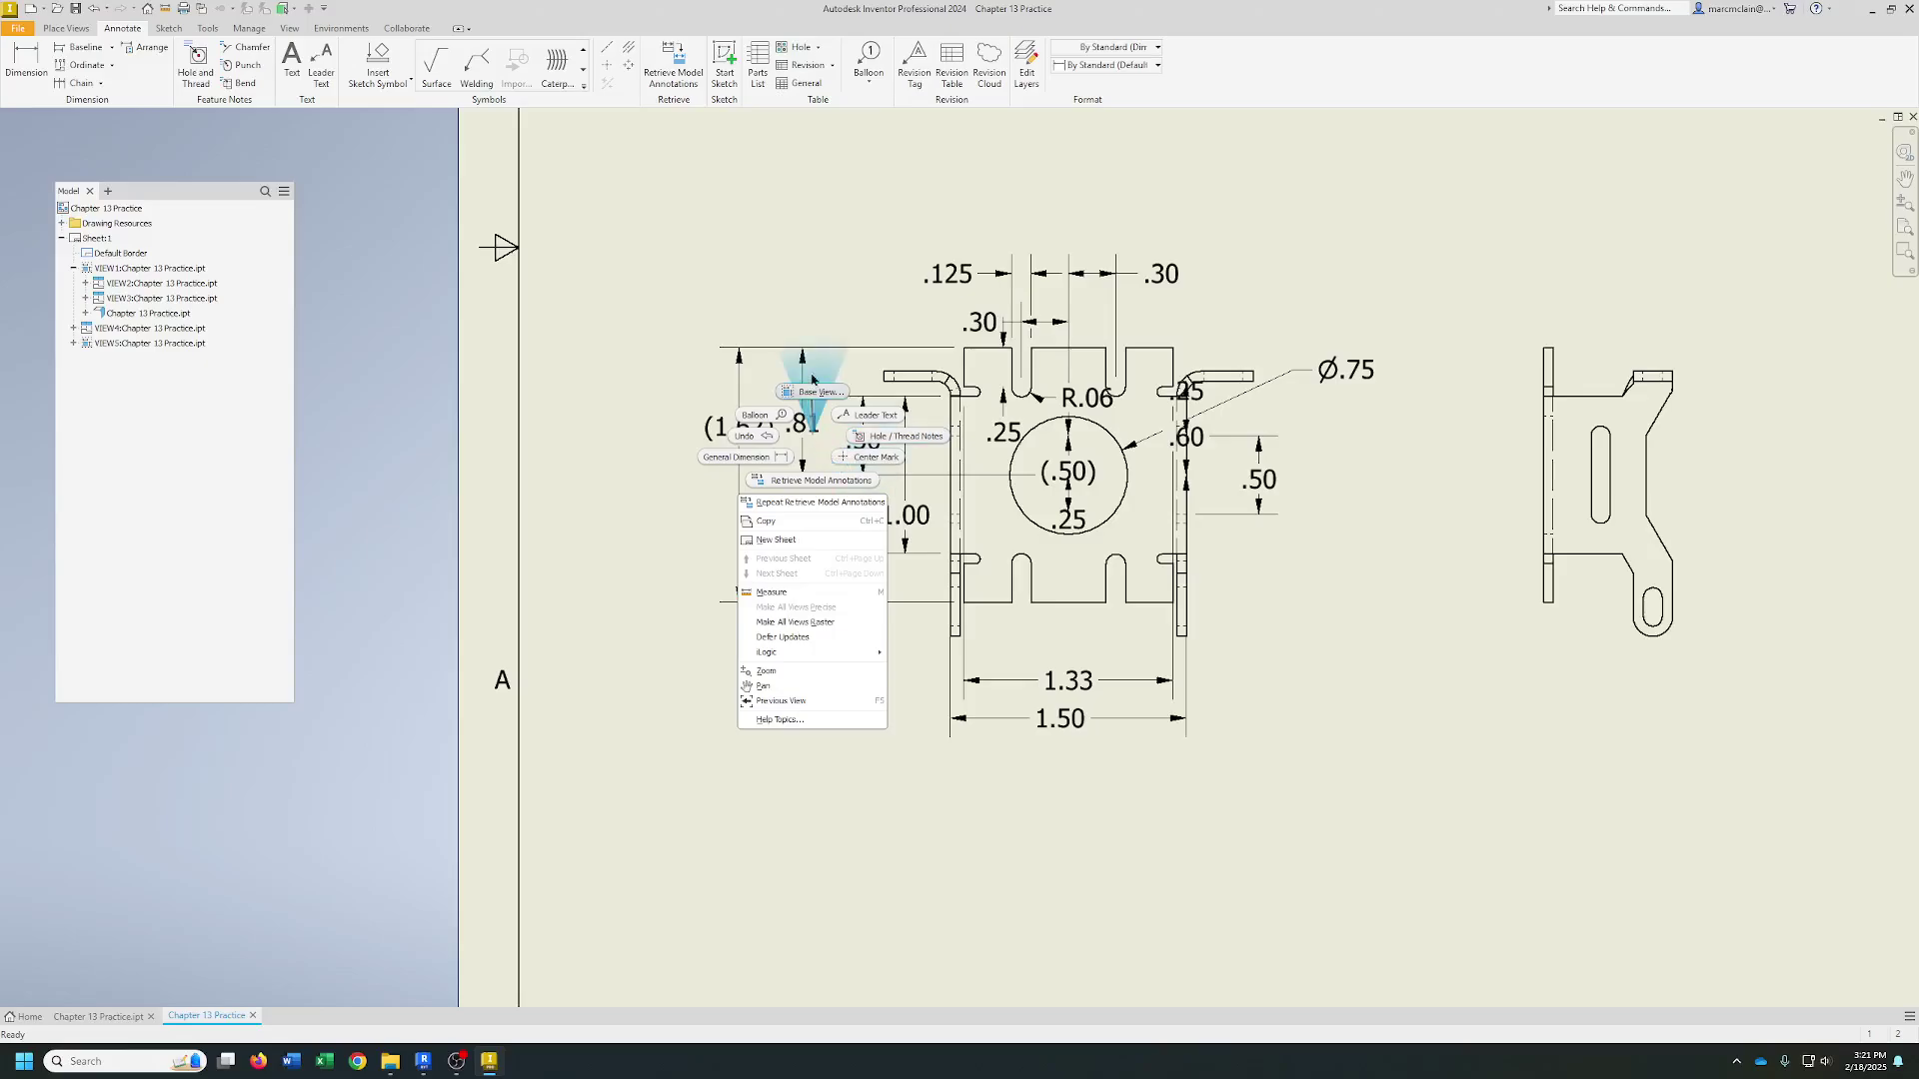
click(806, 395)
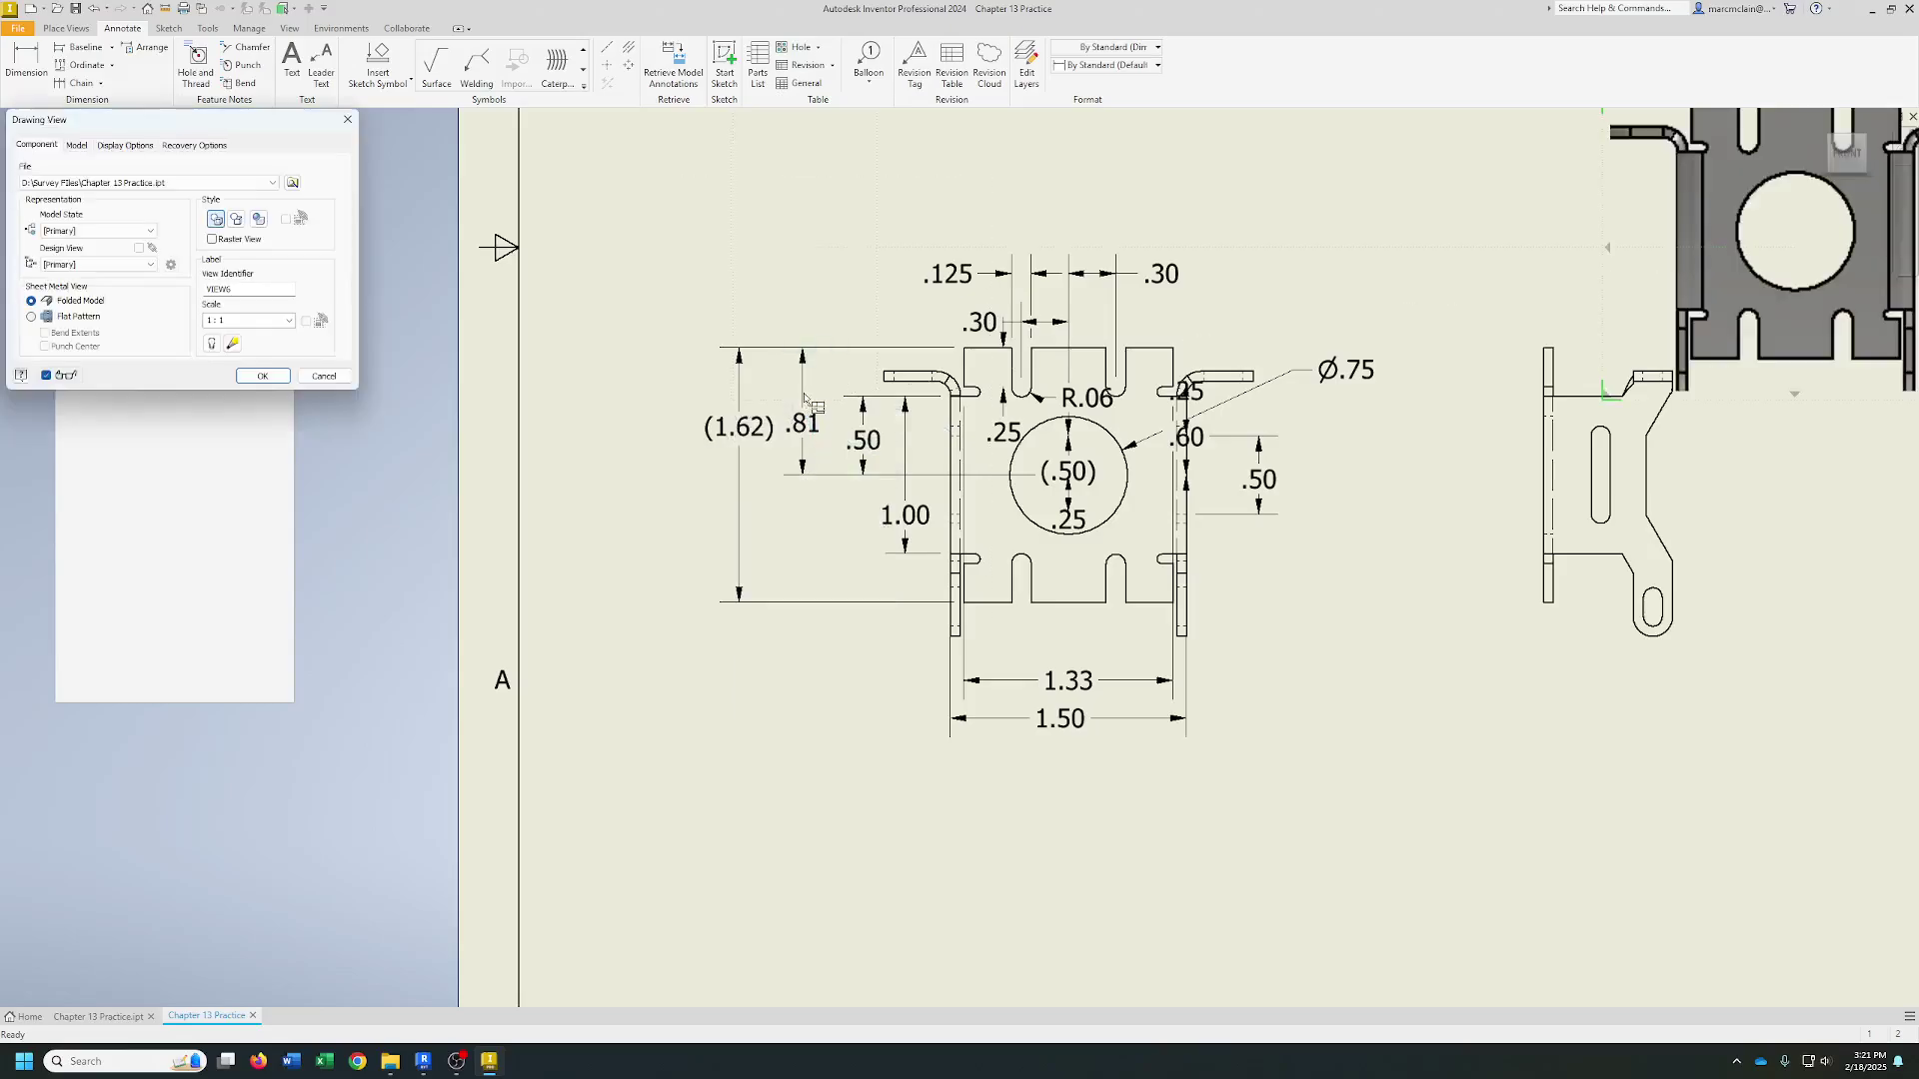
click(322, 376)
- Delete the .81 and .50 dimensions left of the front view and centre the 1.00 and 1.62 height dimensions closer to the part
click(803, 439)
key(Delete)
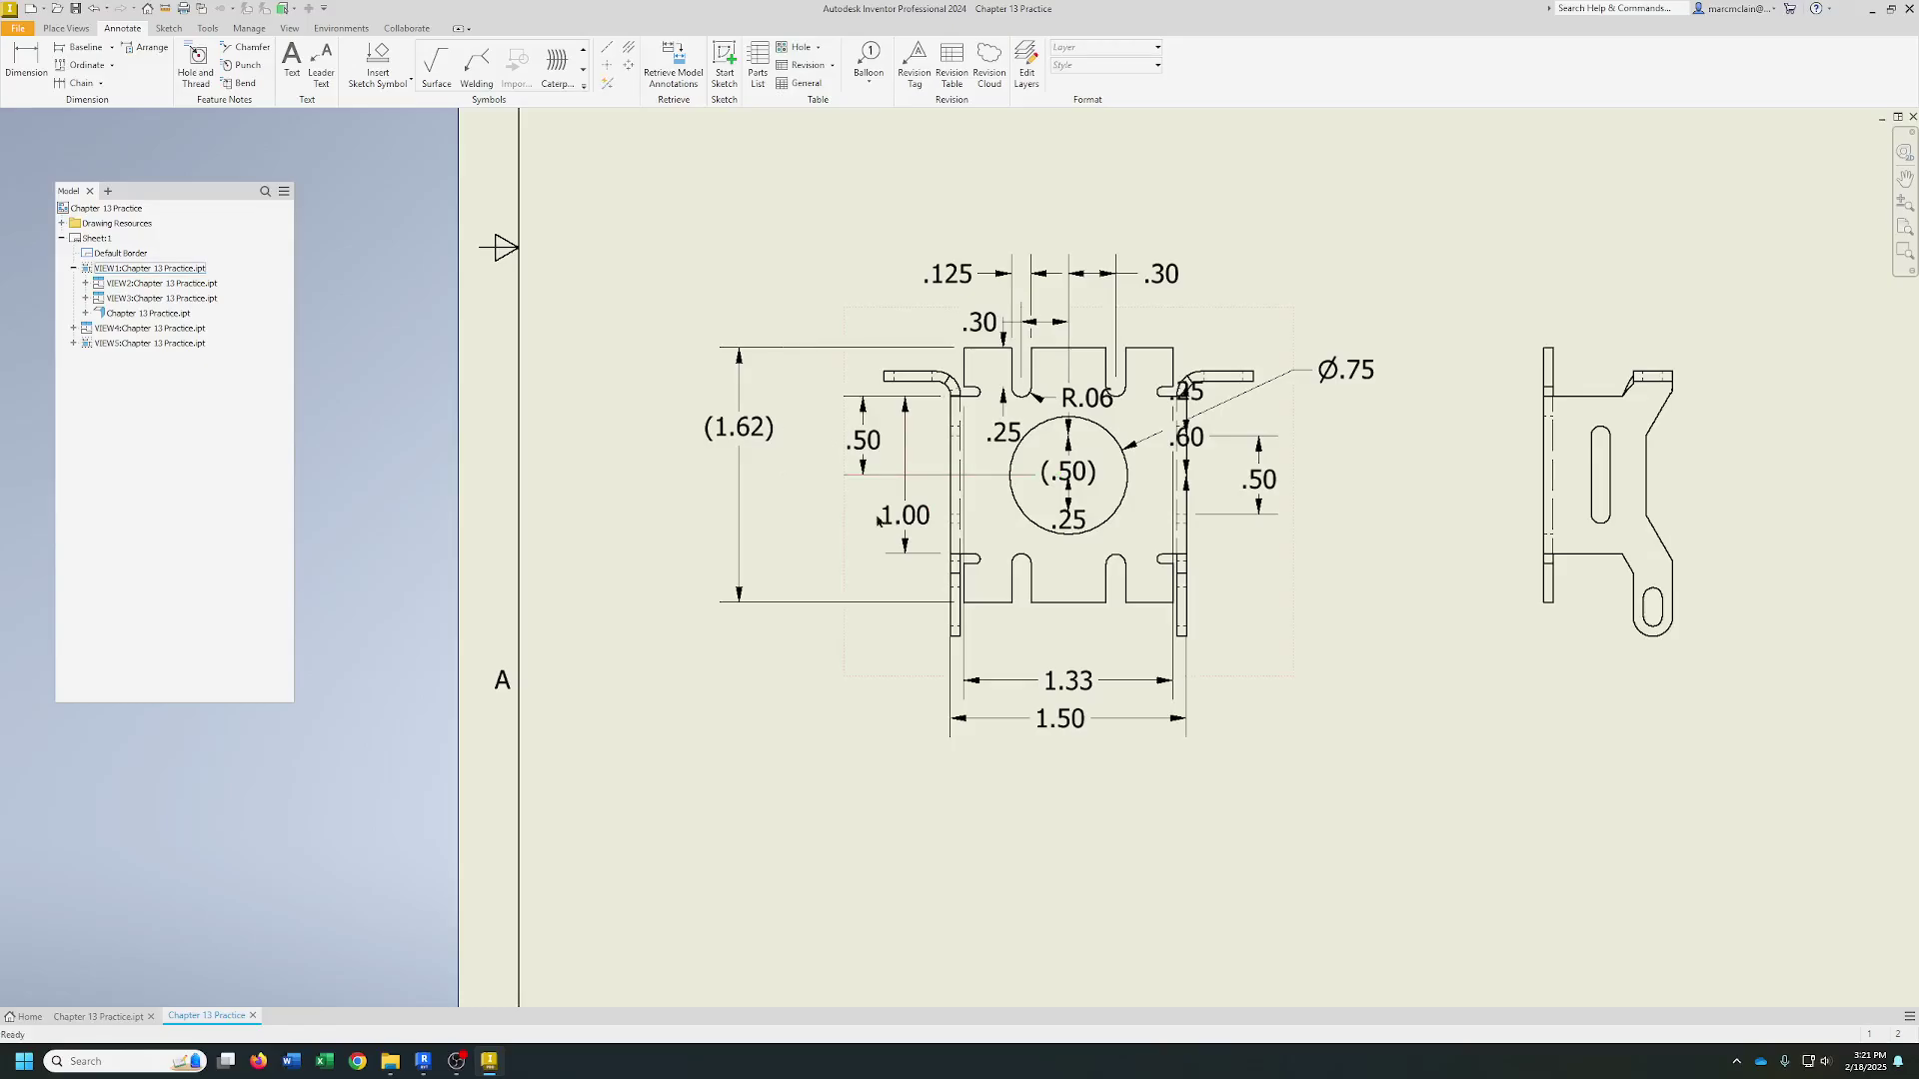
mouse_move(877, 520)
mouse_down()
mouse_move(788, 515)
mouse_move(843, 508)
mouse_up()
click(869, 444)
key(Delete)
drag(740, 429, 861, 483)
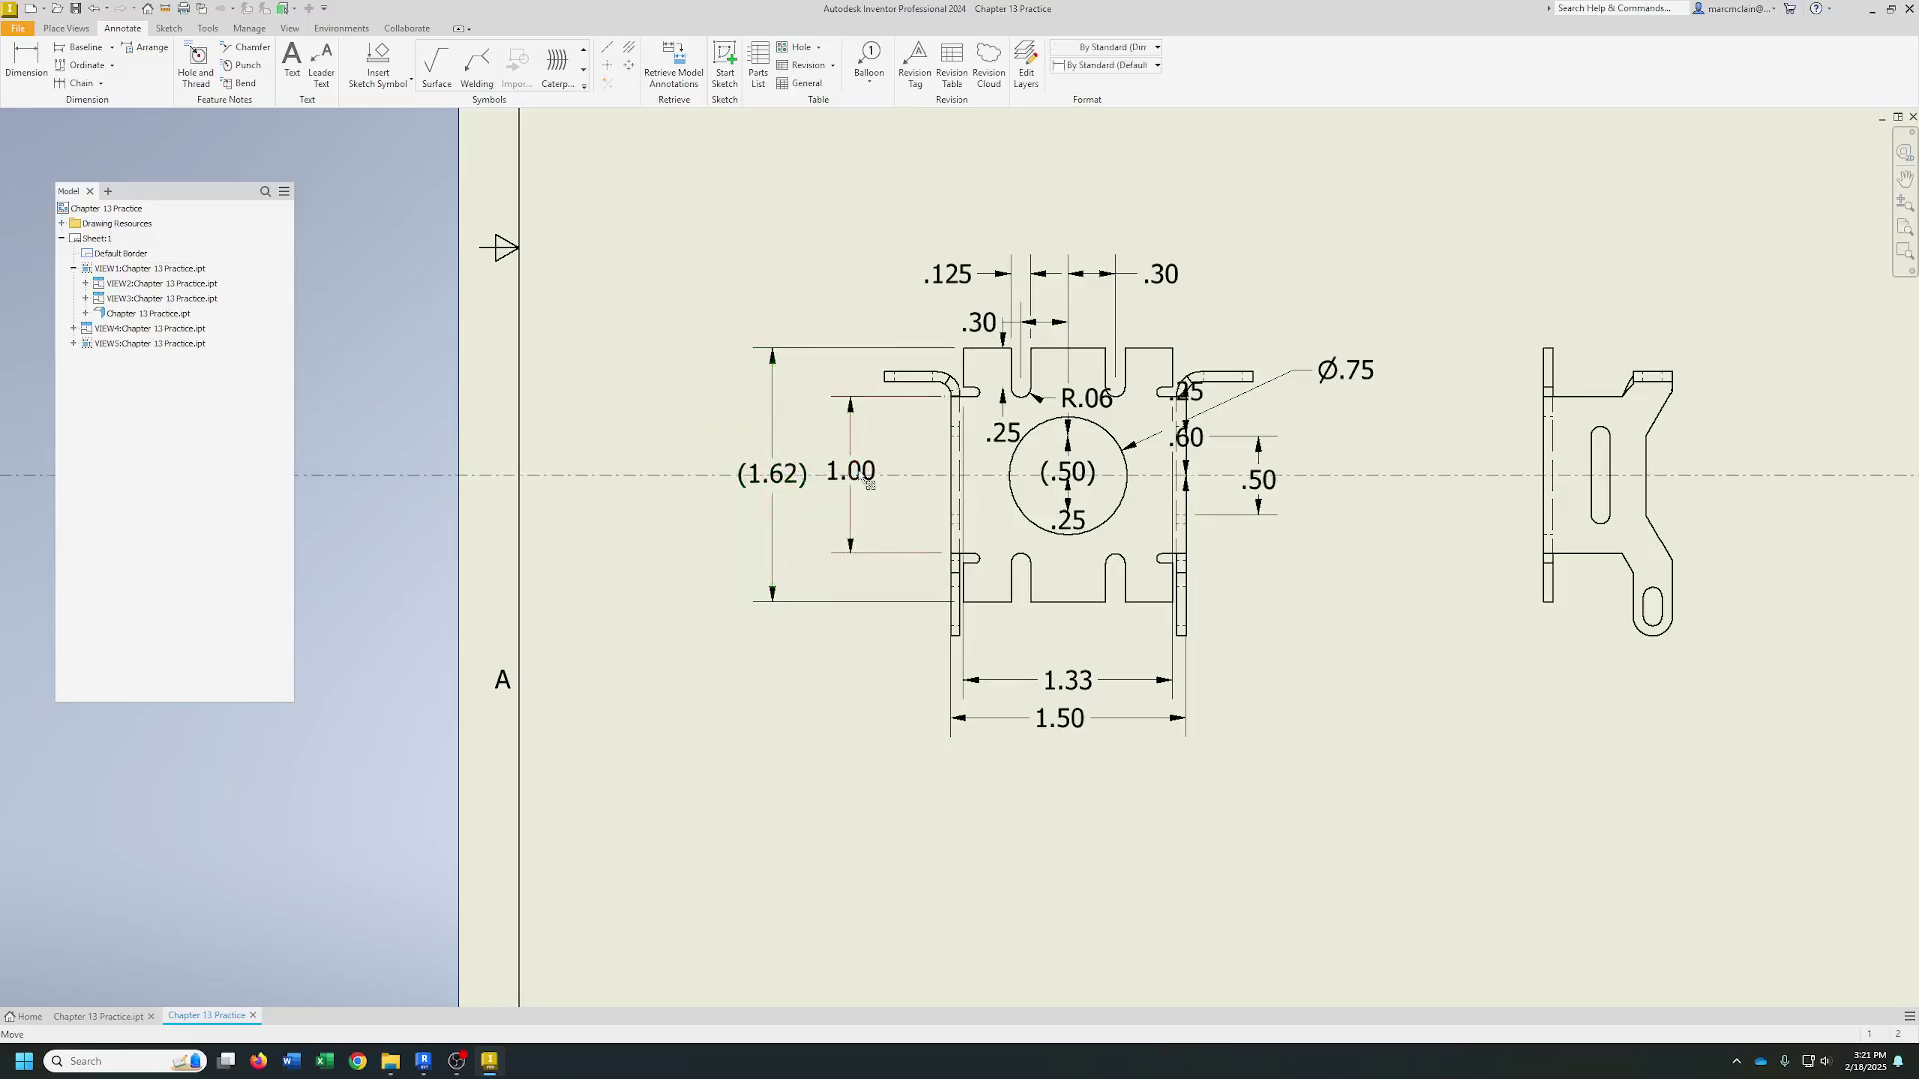
- Delete the .50 and .60 dimensions at the right flange and the R.06 slot radius, and shift the slot depth dimension clear of the hole
click(1264, 482)
key(Delete)
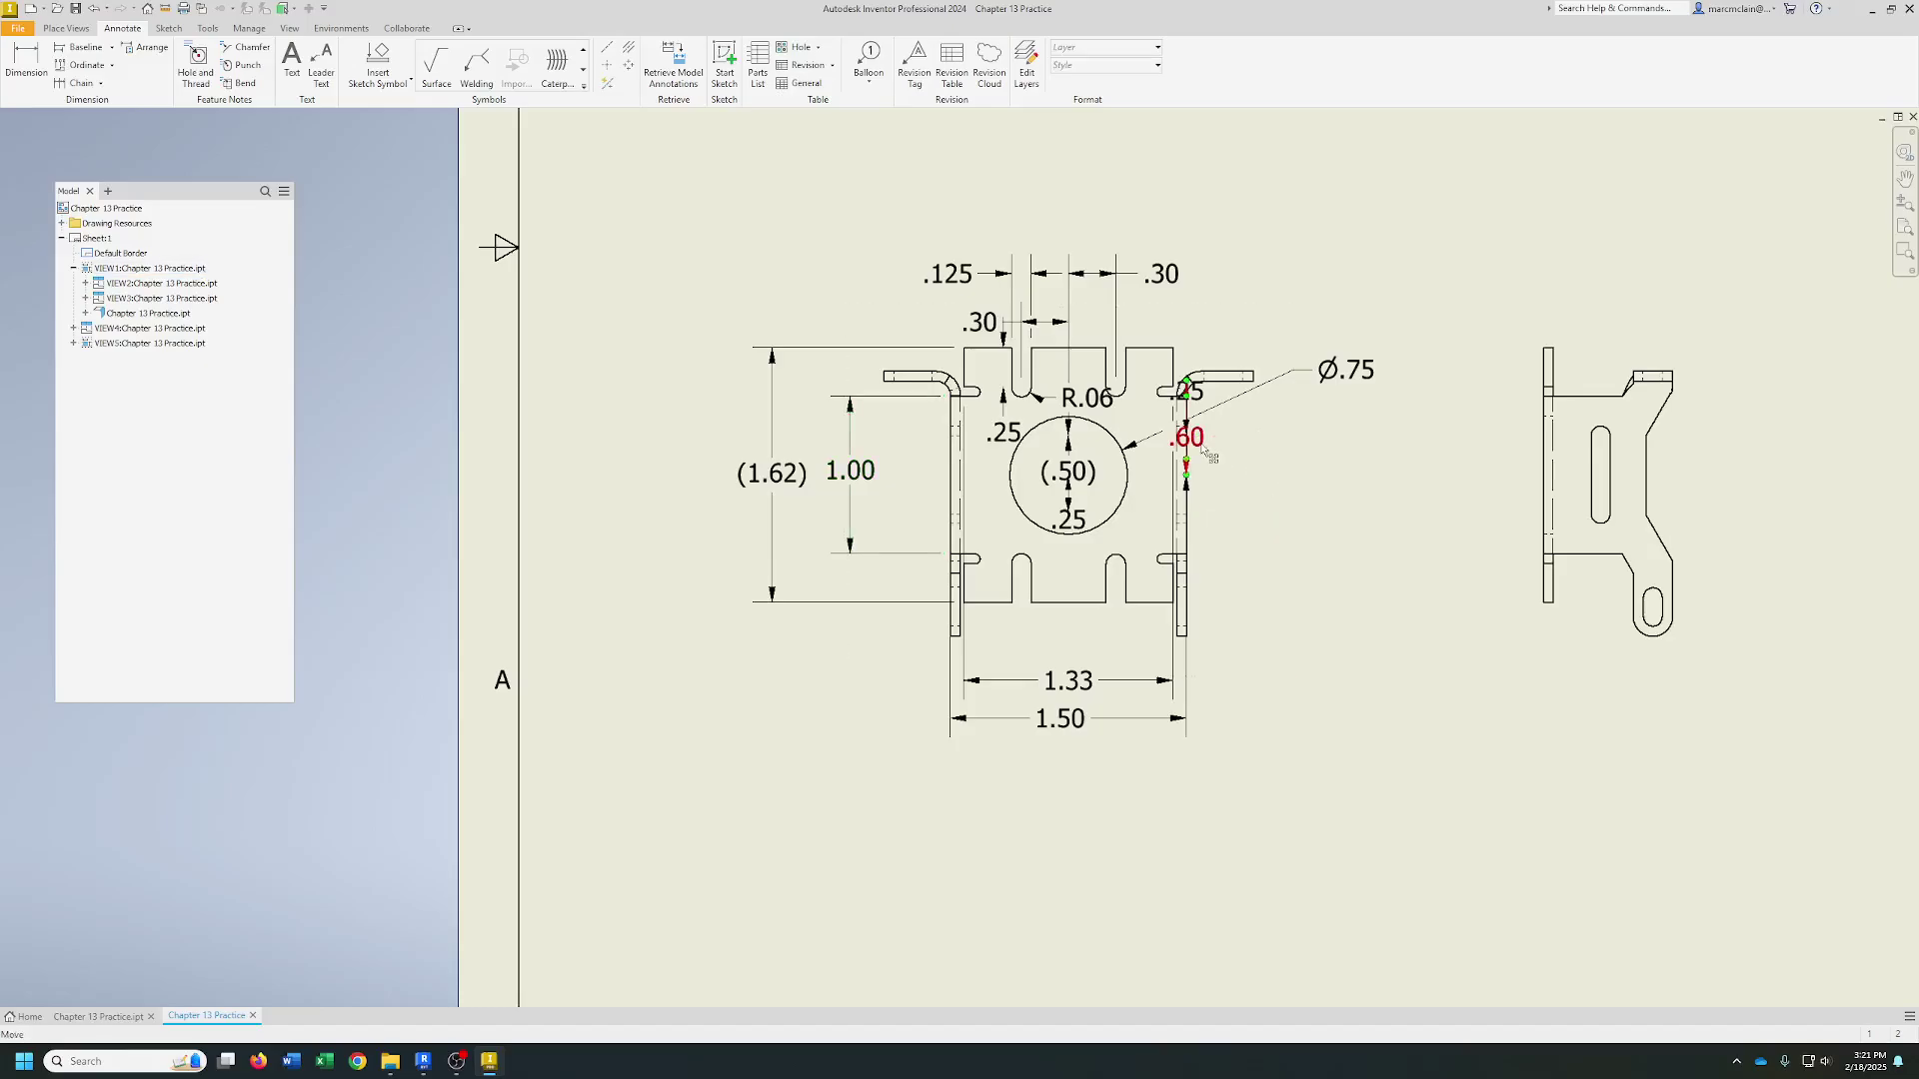
click(1190, 437)
key(Delete)
click(1088, 400)
key(Delete)
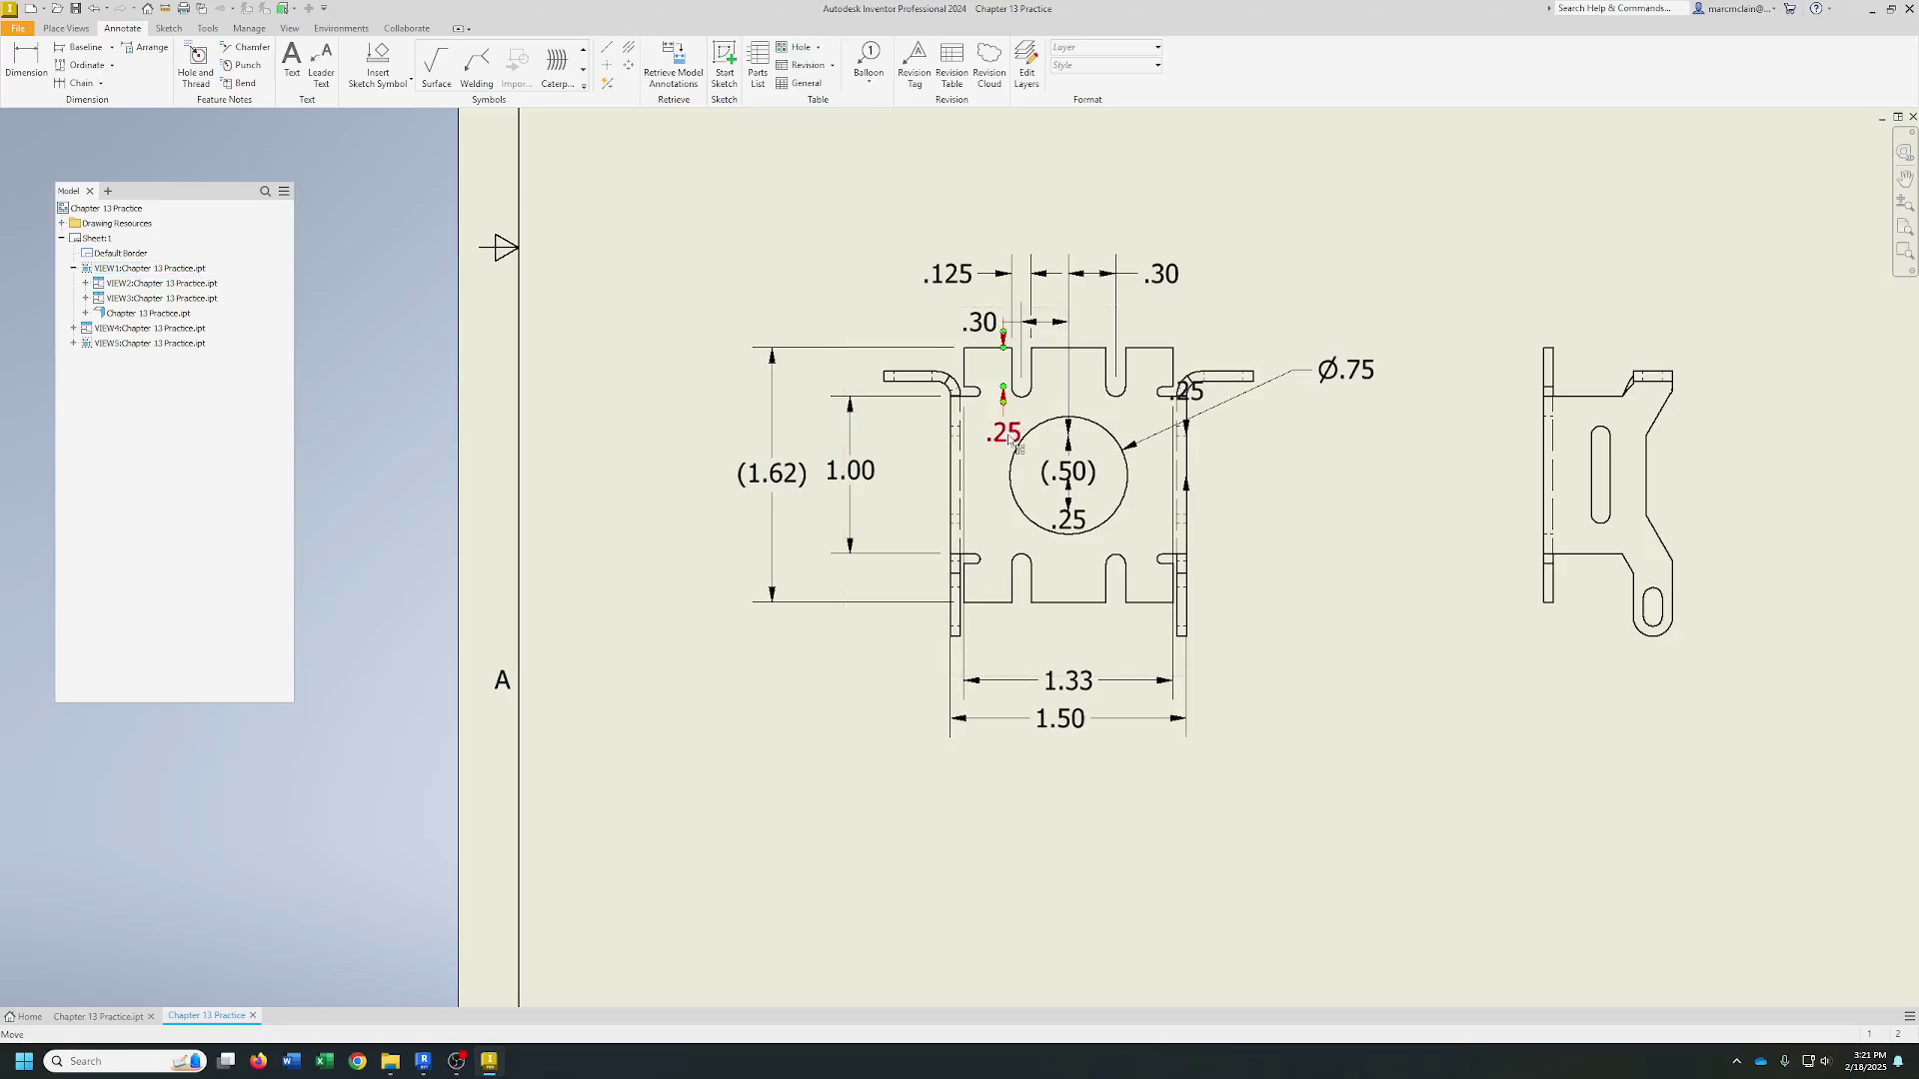
drag(1010, 440, 991, 439)
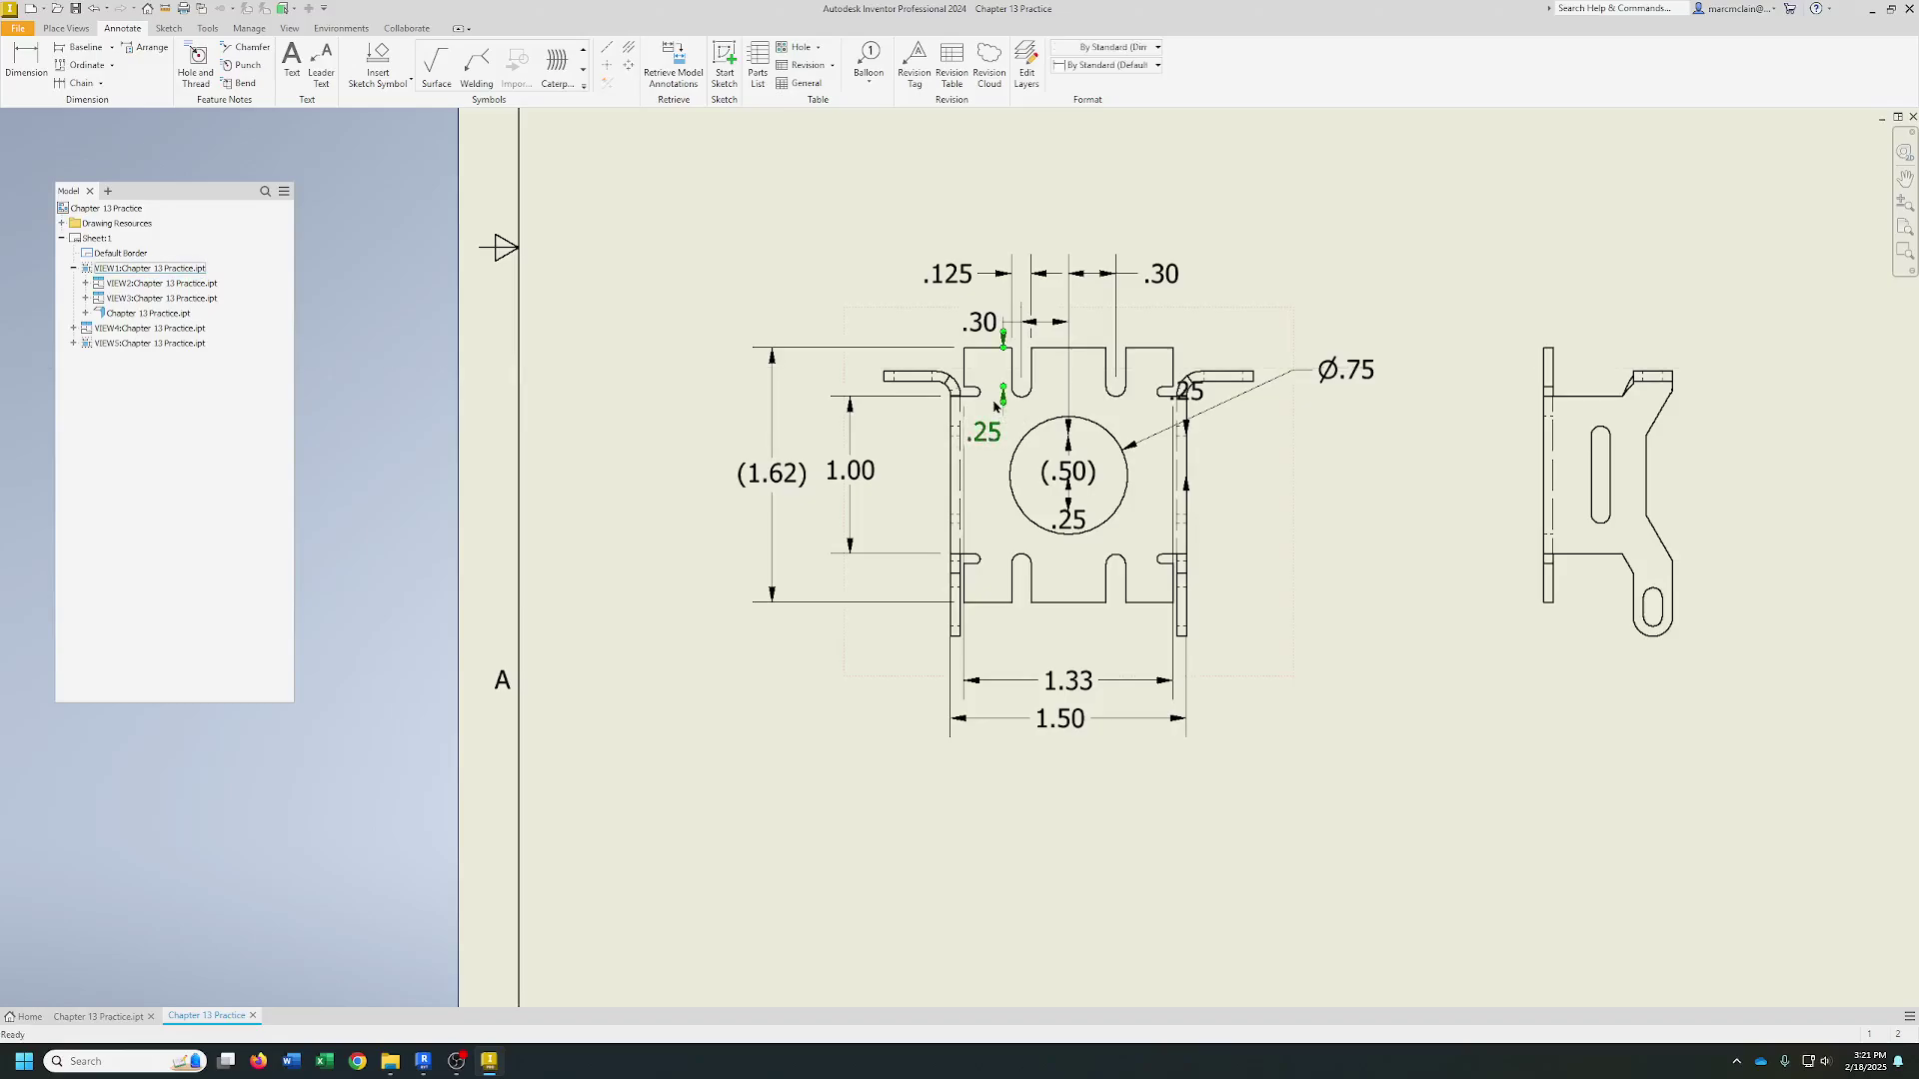
- Delete the (.50) and .25 dimensions inside the centre hole and the .25 dimension at the front view's right flange
click(1096, 484)
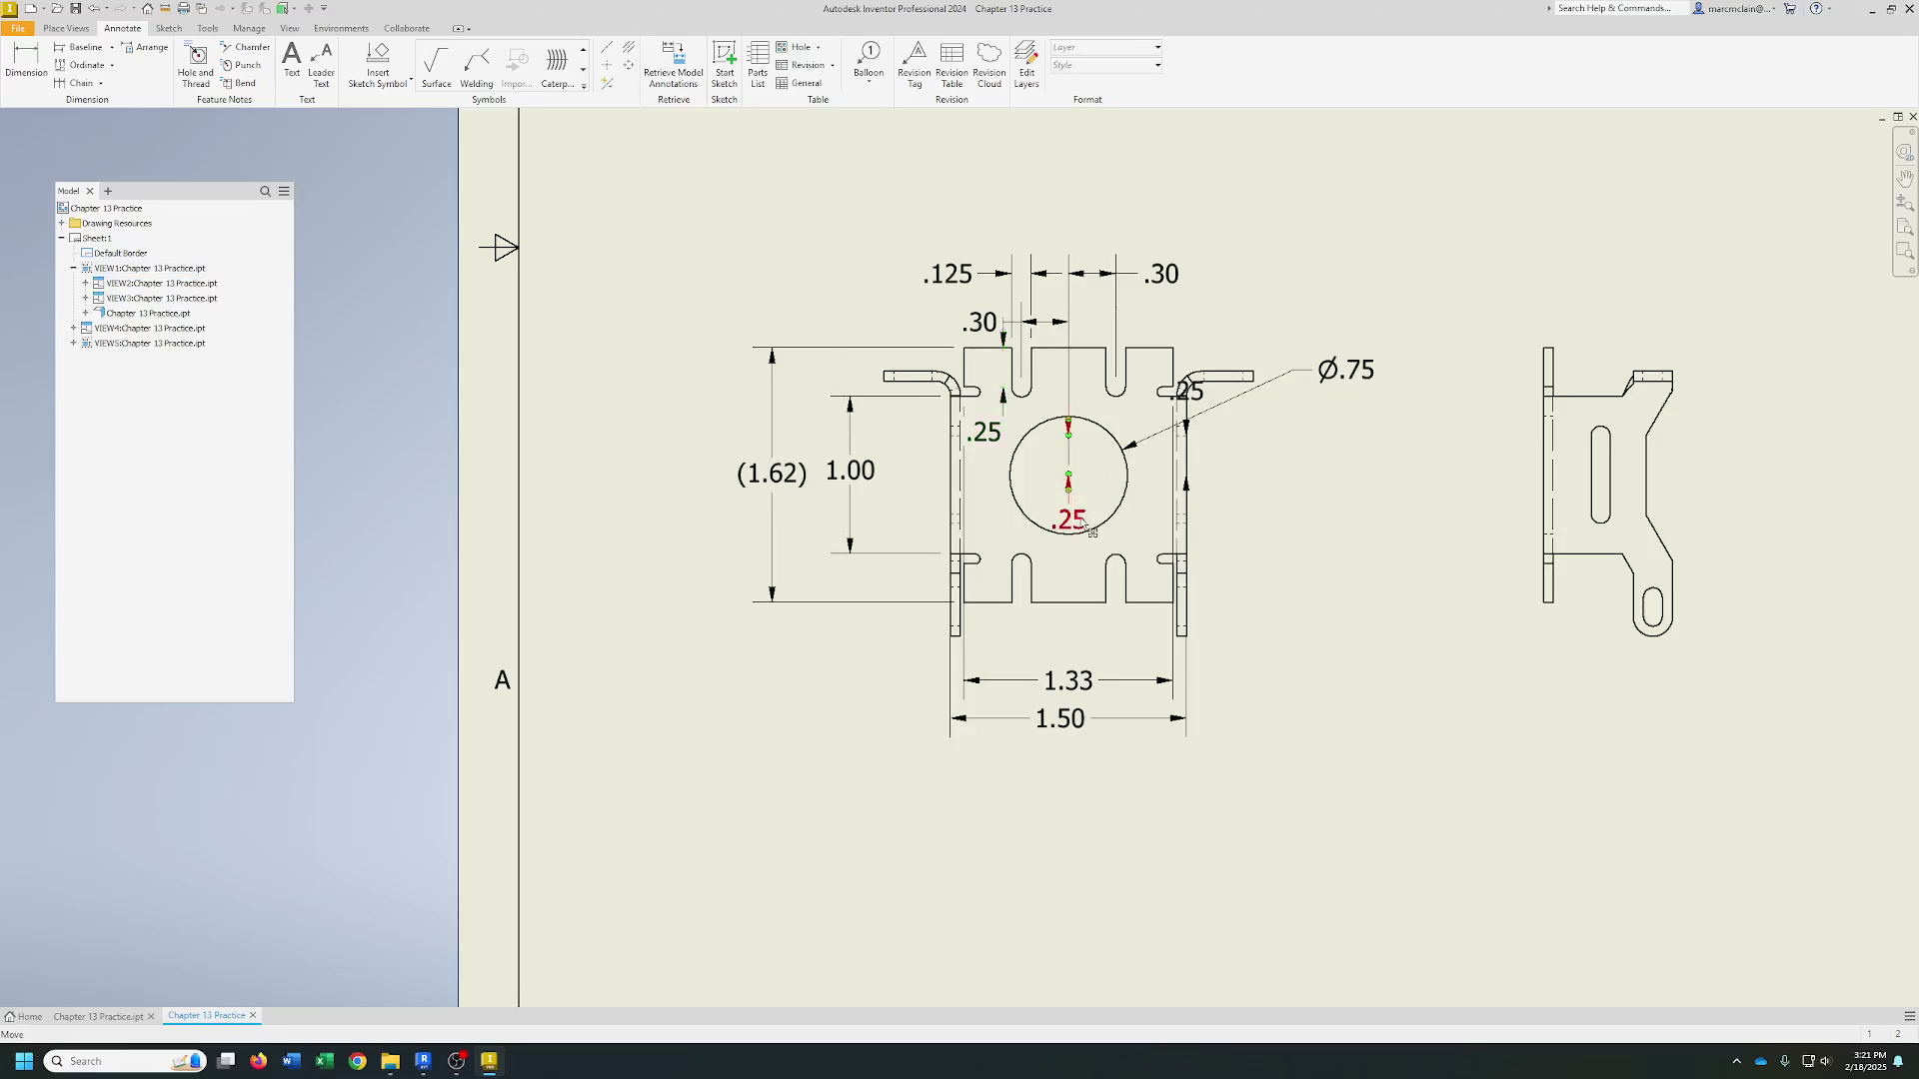
click(1088, 507)
key(Delete)
- Reposition the hole diameter and slot depth dimensions neatly around the front view and delete the duplicate .30 dimension above the left slot
click(1344, 371)
drag(1296, 374, 1212, 310)
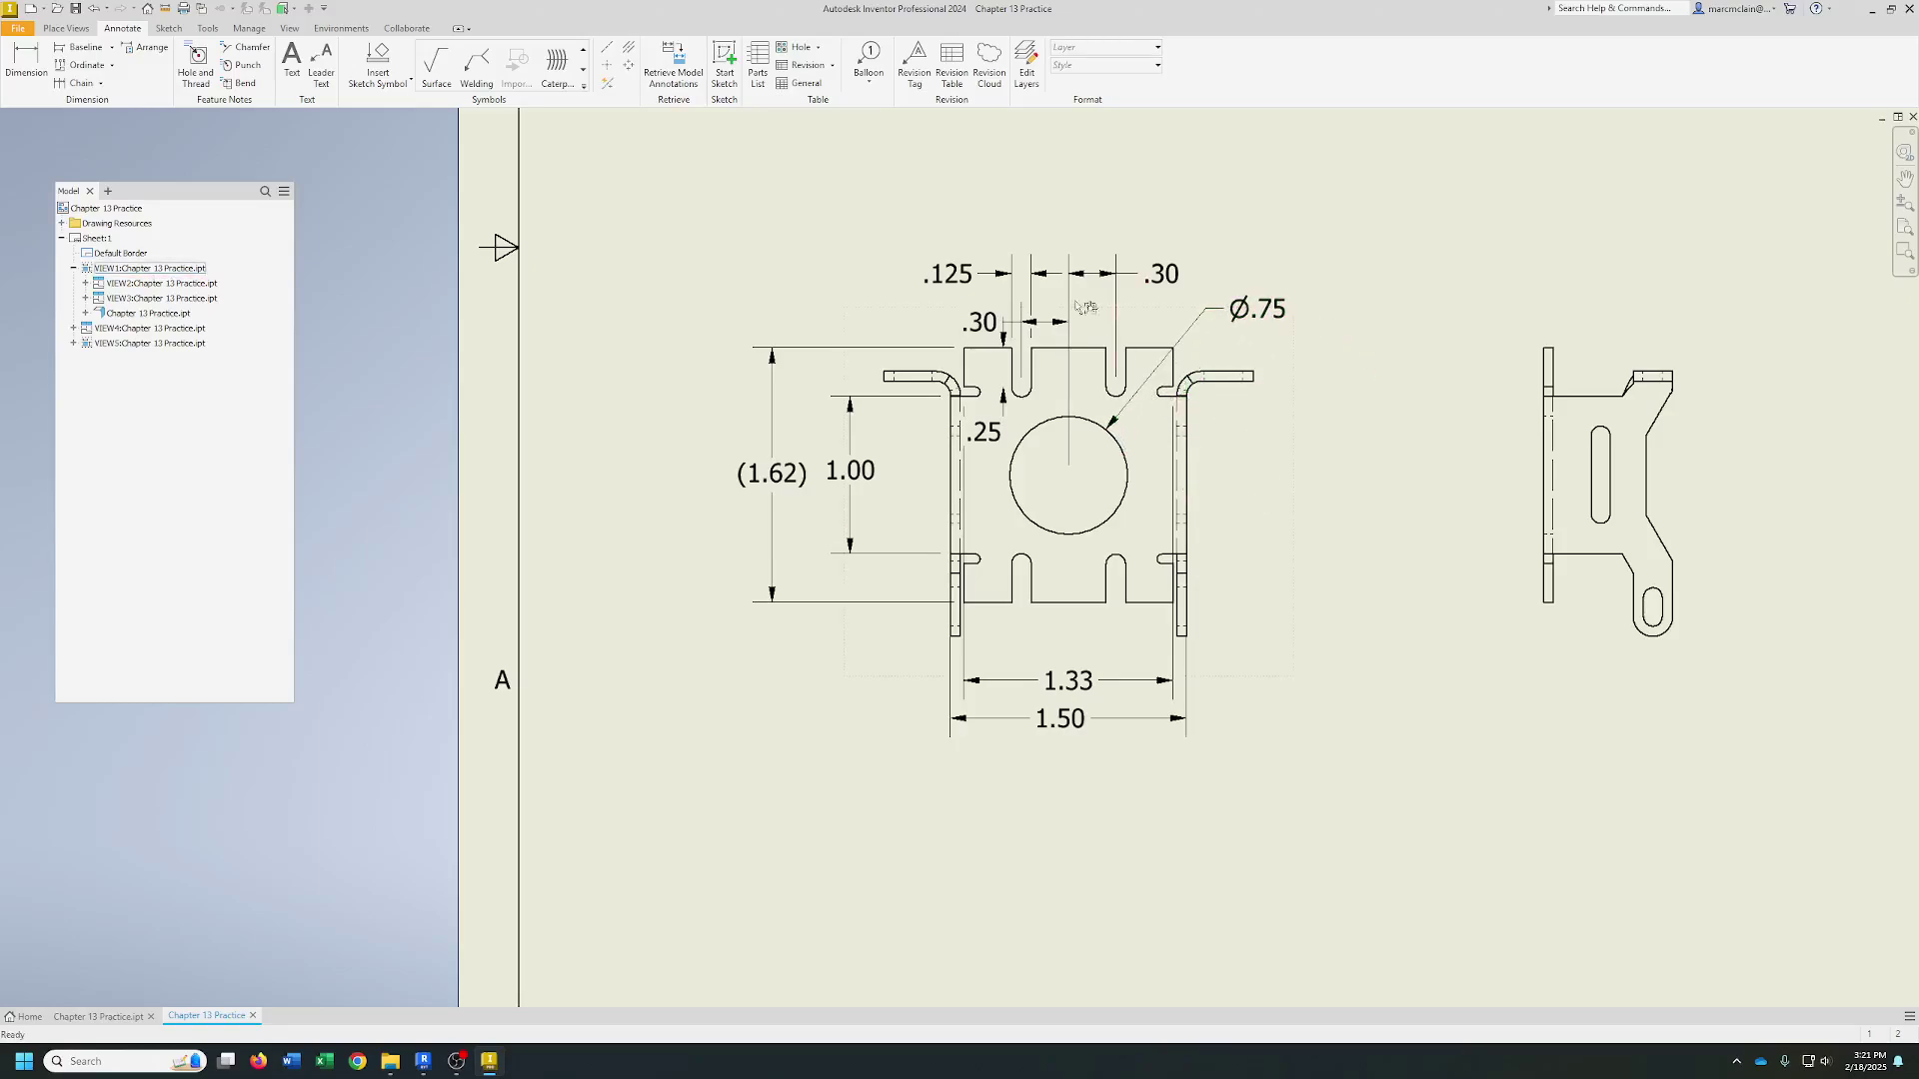
drag(997, 446, 988, 310)
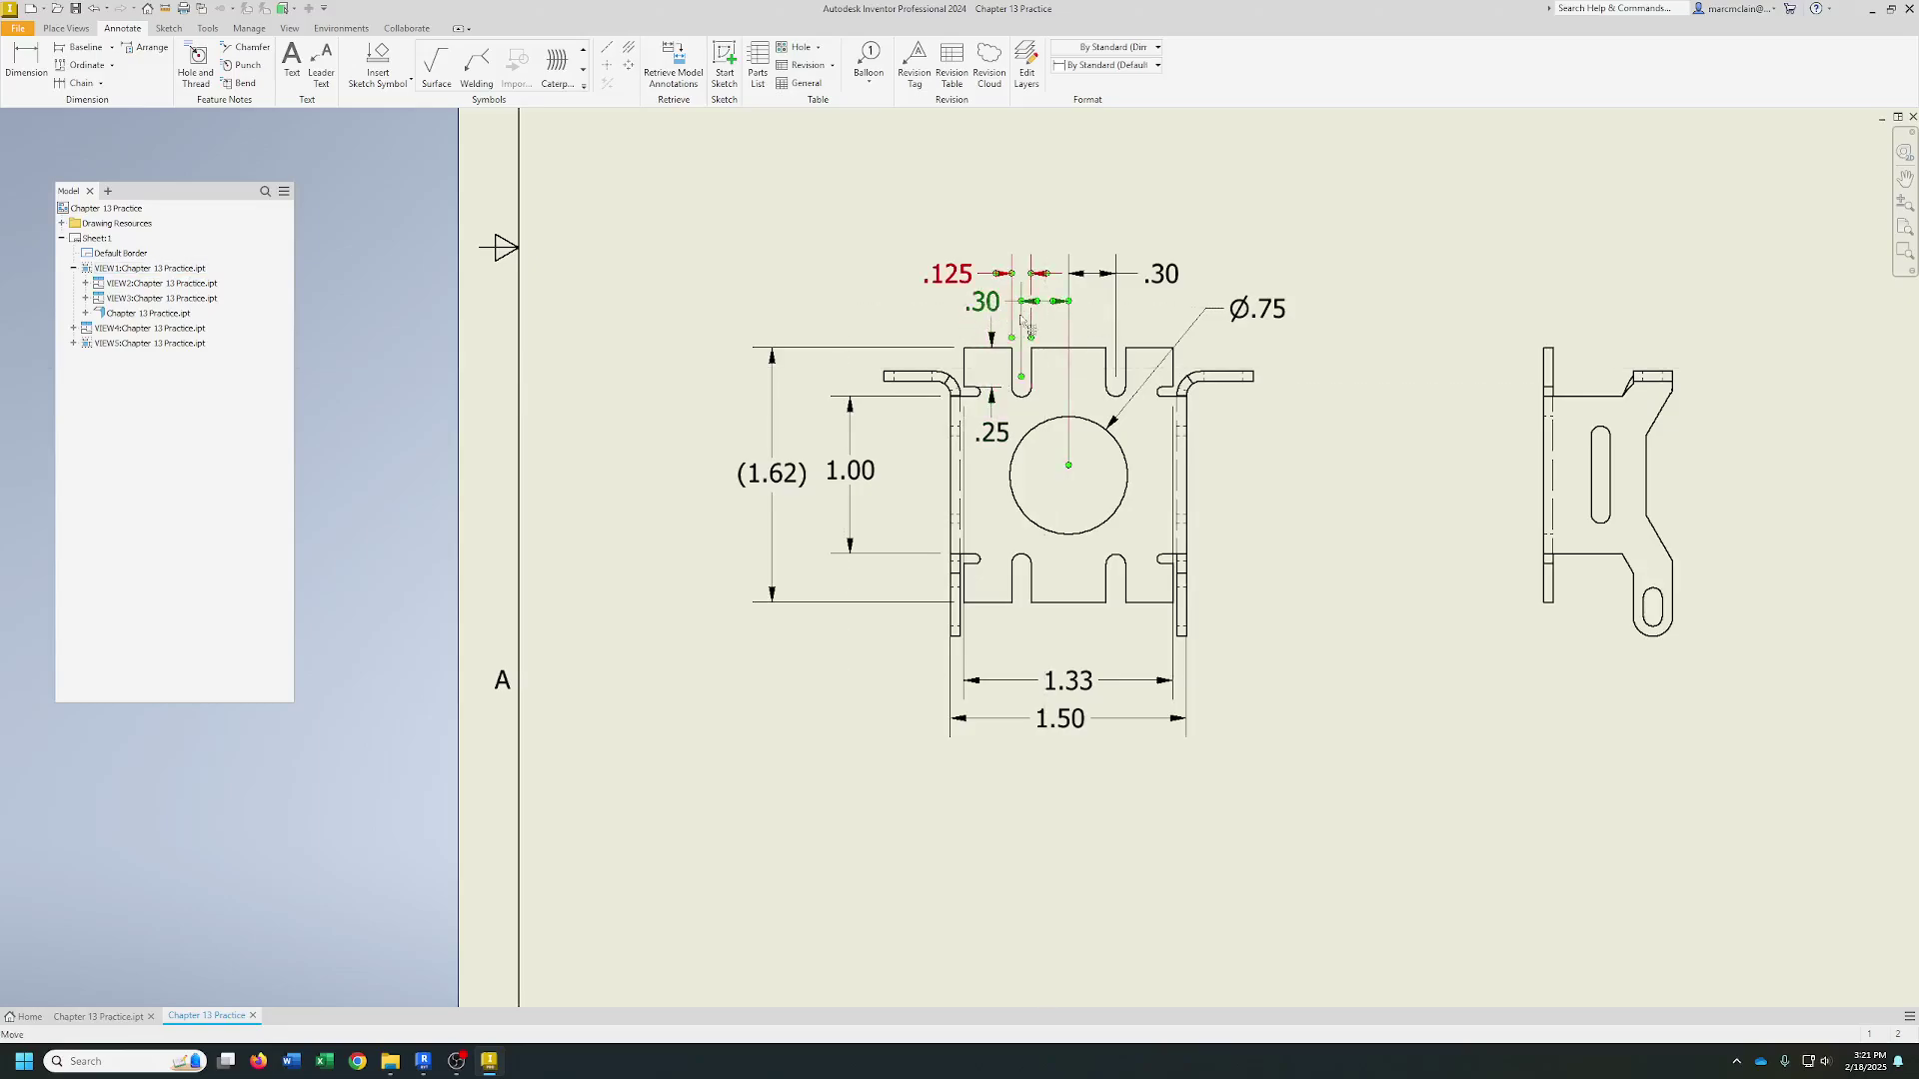
key(Delete)
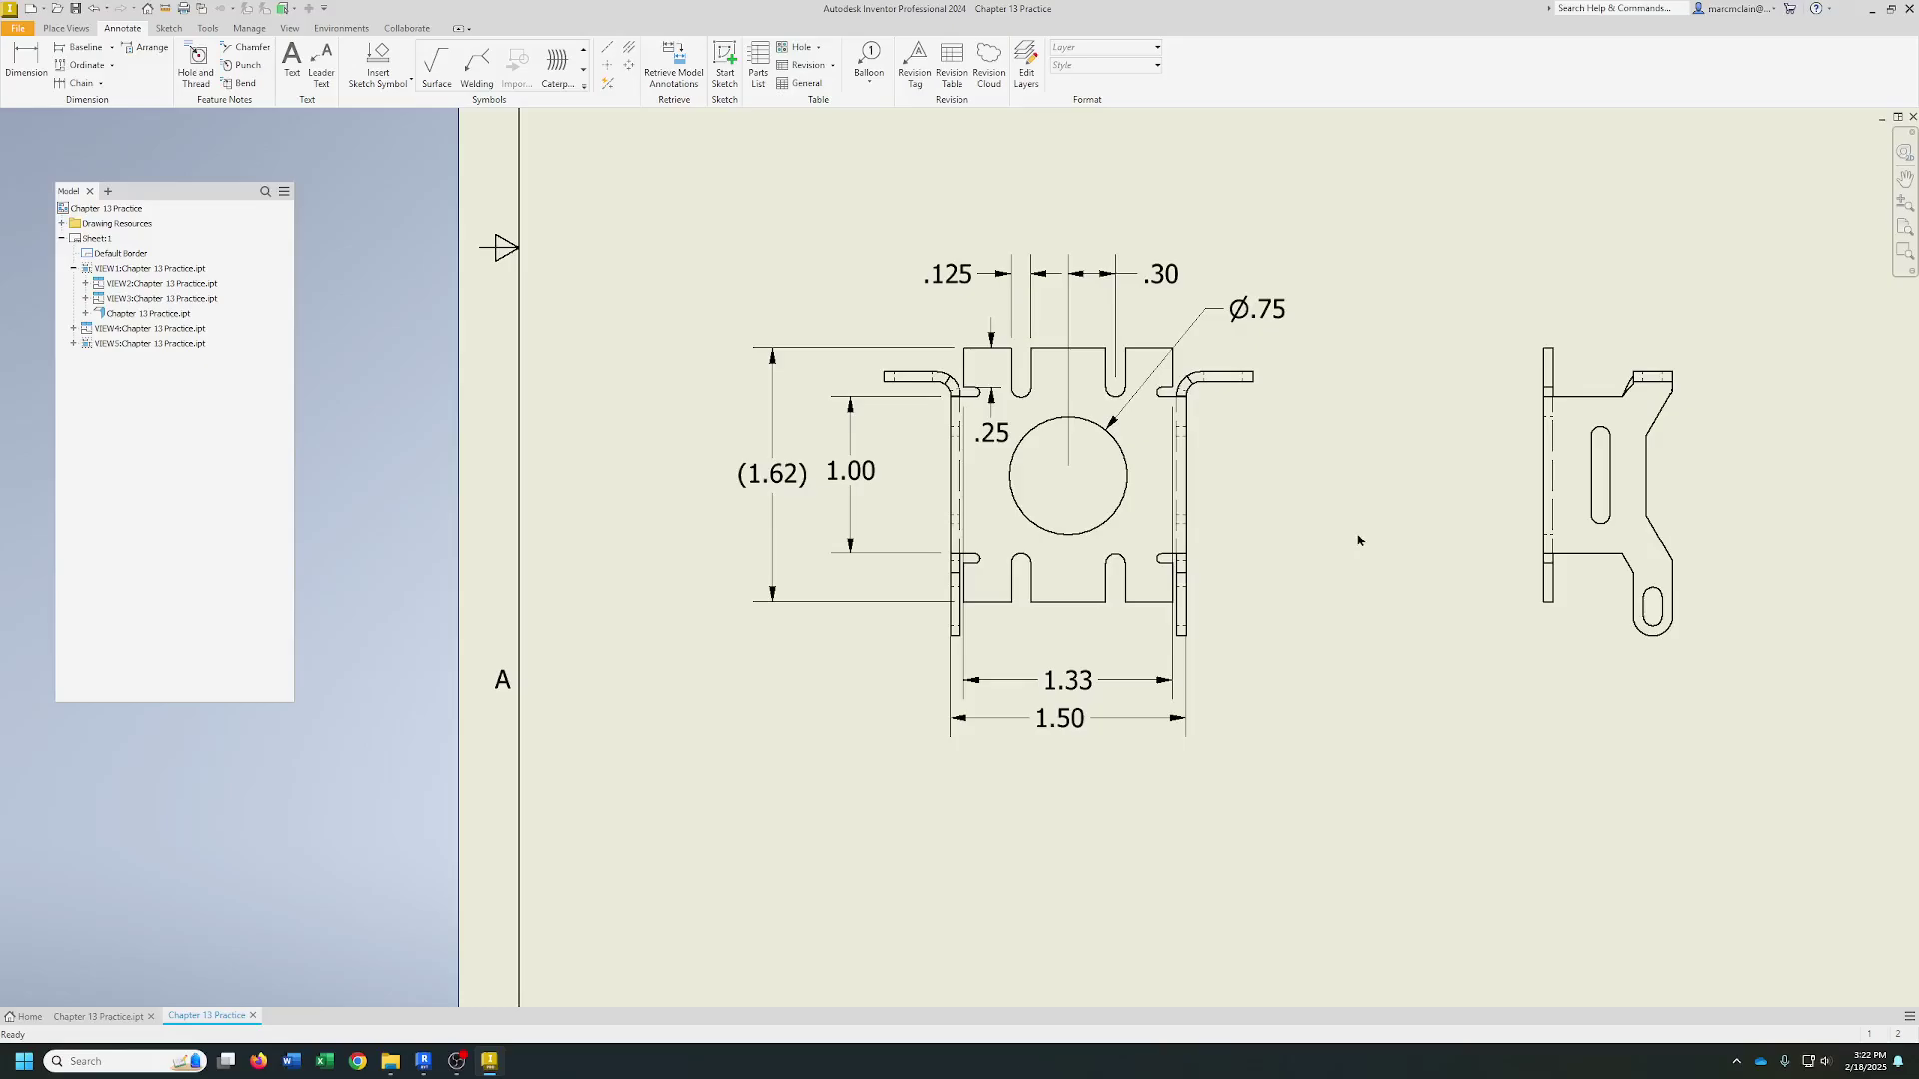
right_click(1319, 463)
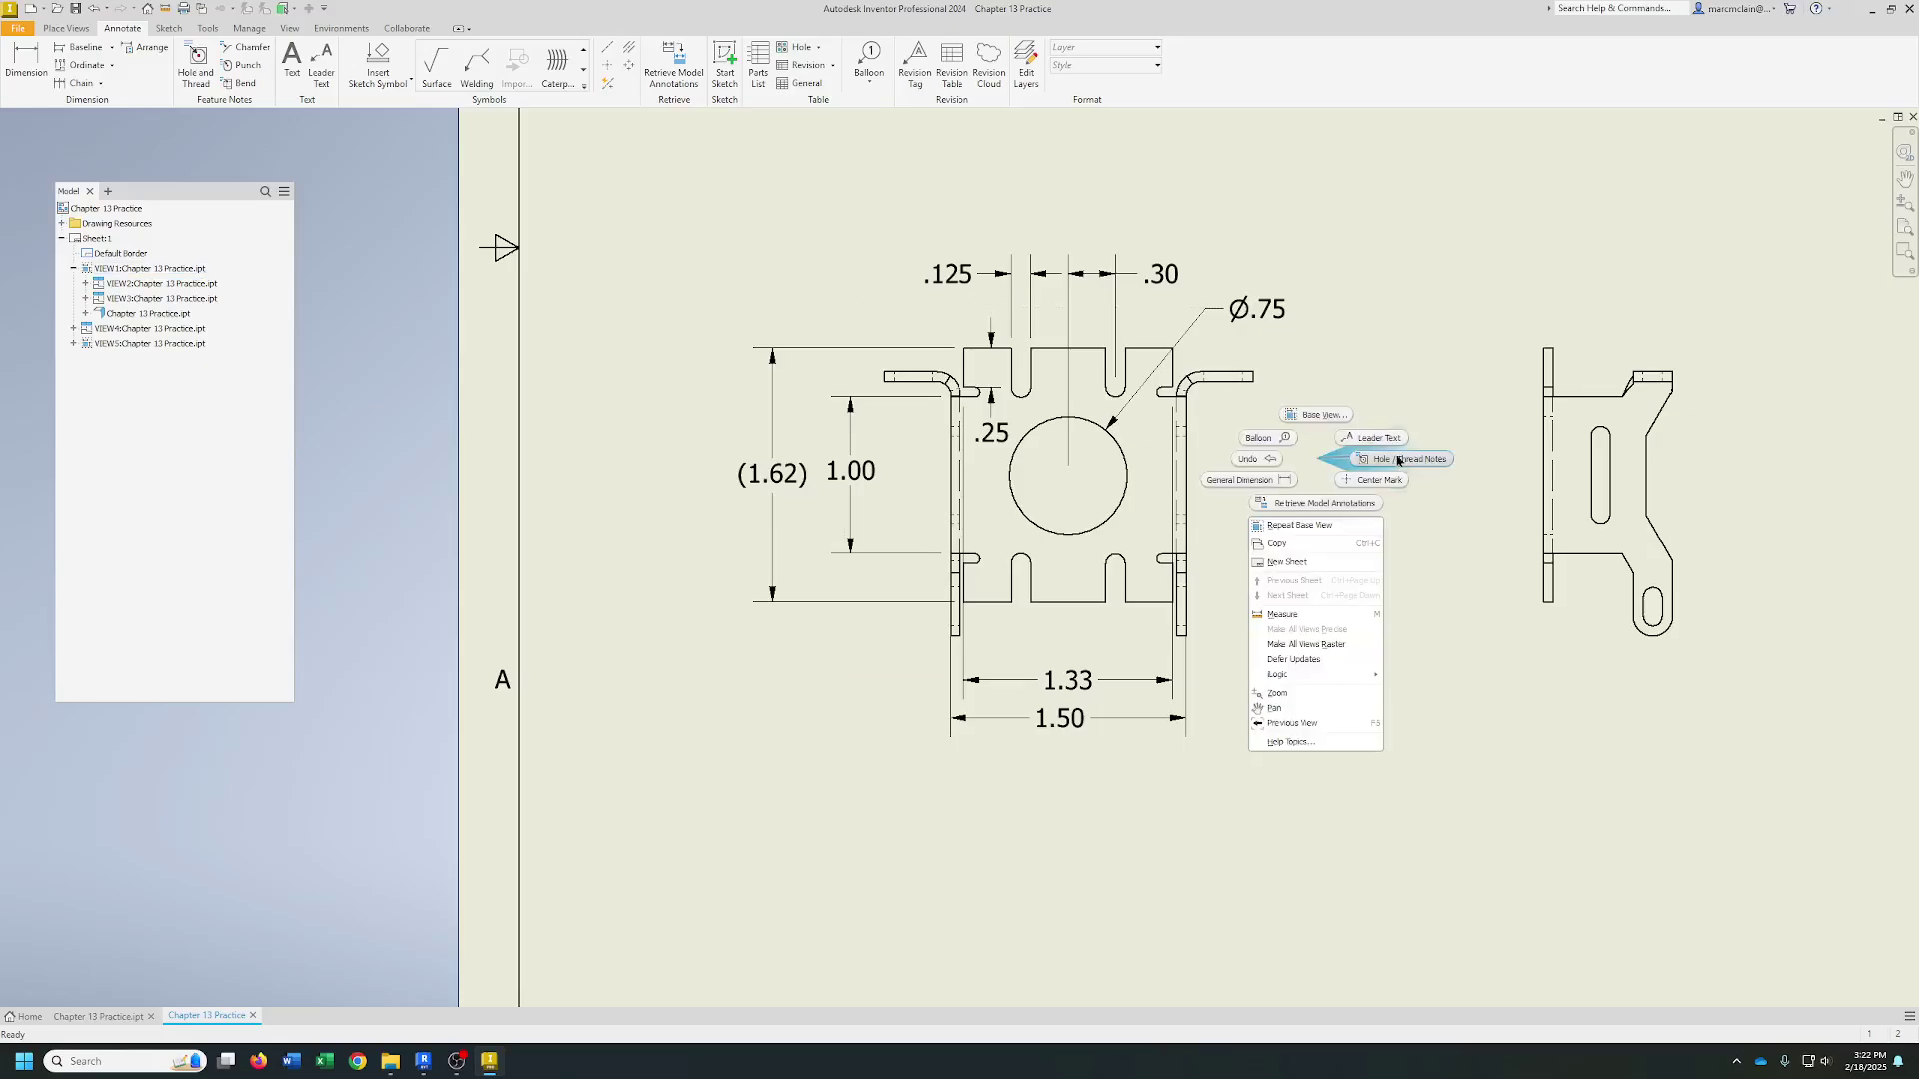
click(1362, 450)
scroll(1385, 504, down, 4)
scroll(1379, 510, up, 5)
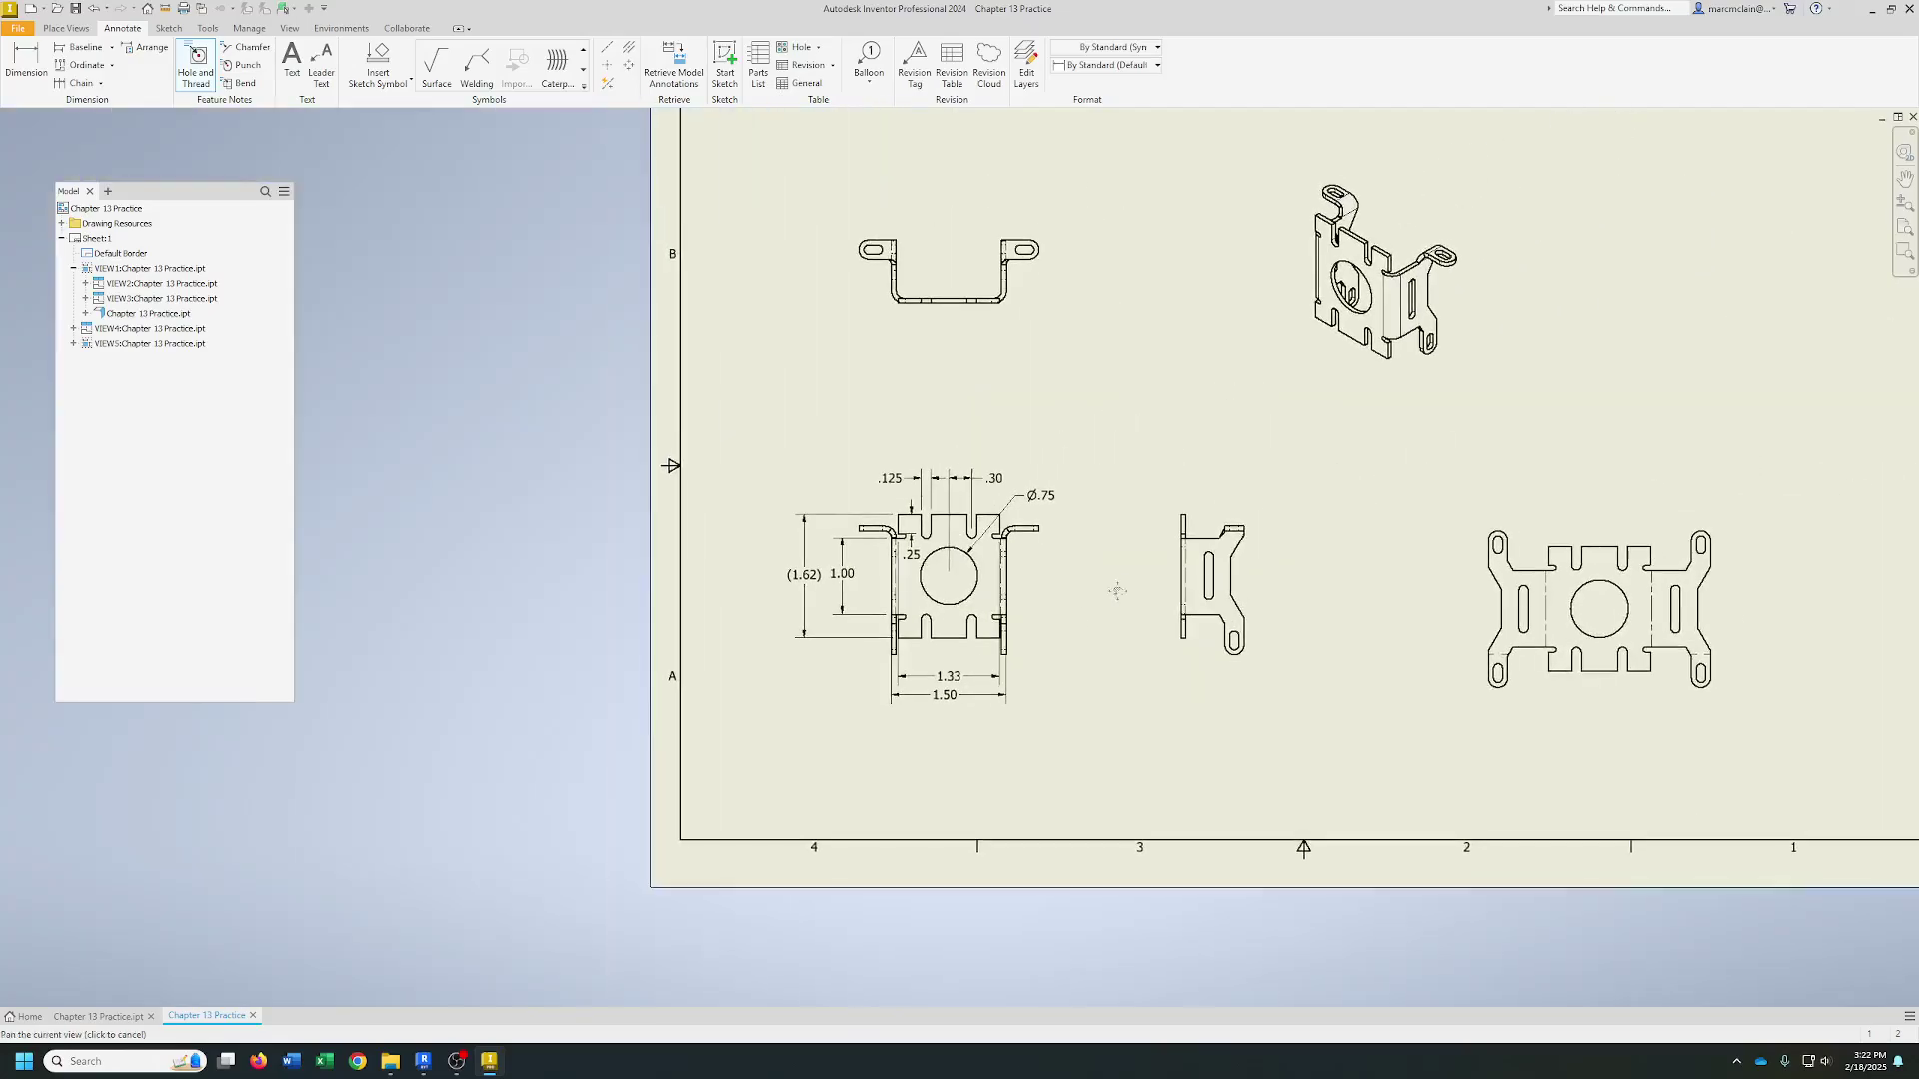
scroll(1019, 594, up, 3)
right_click(1029, 589)
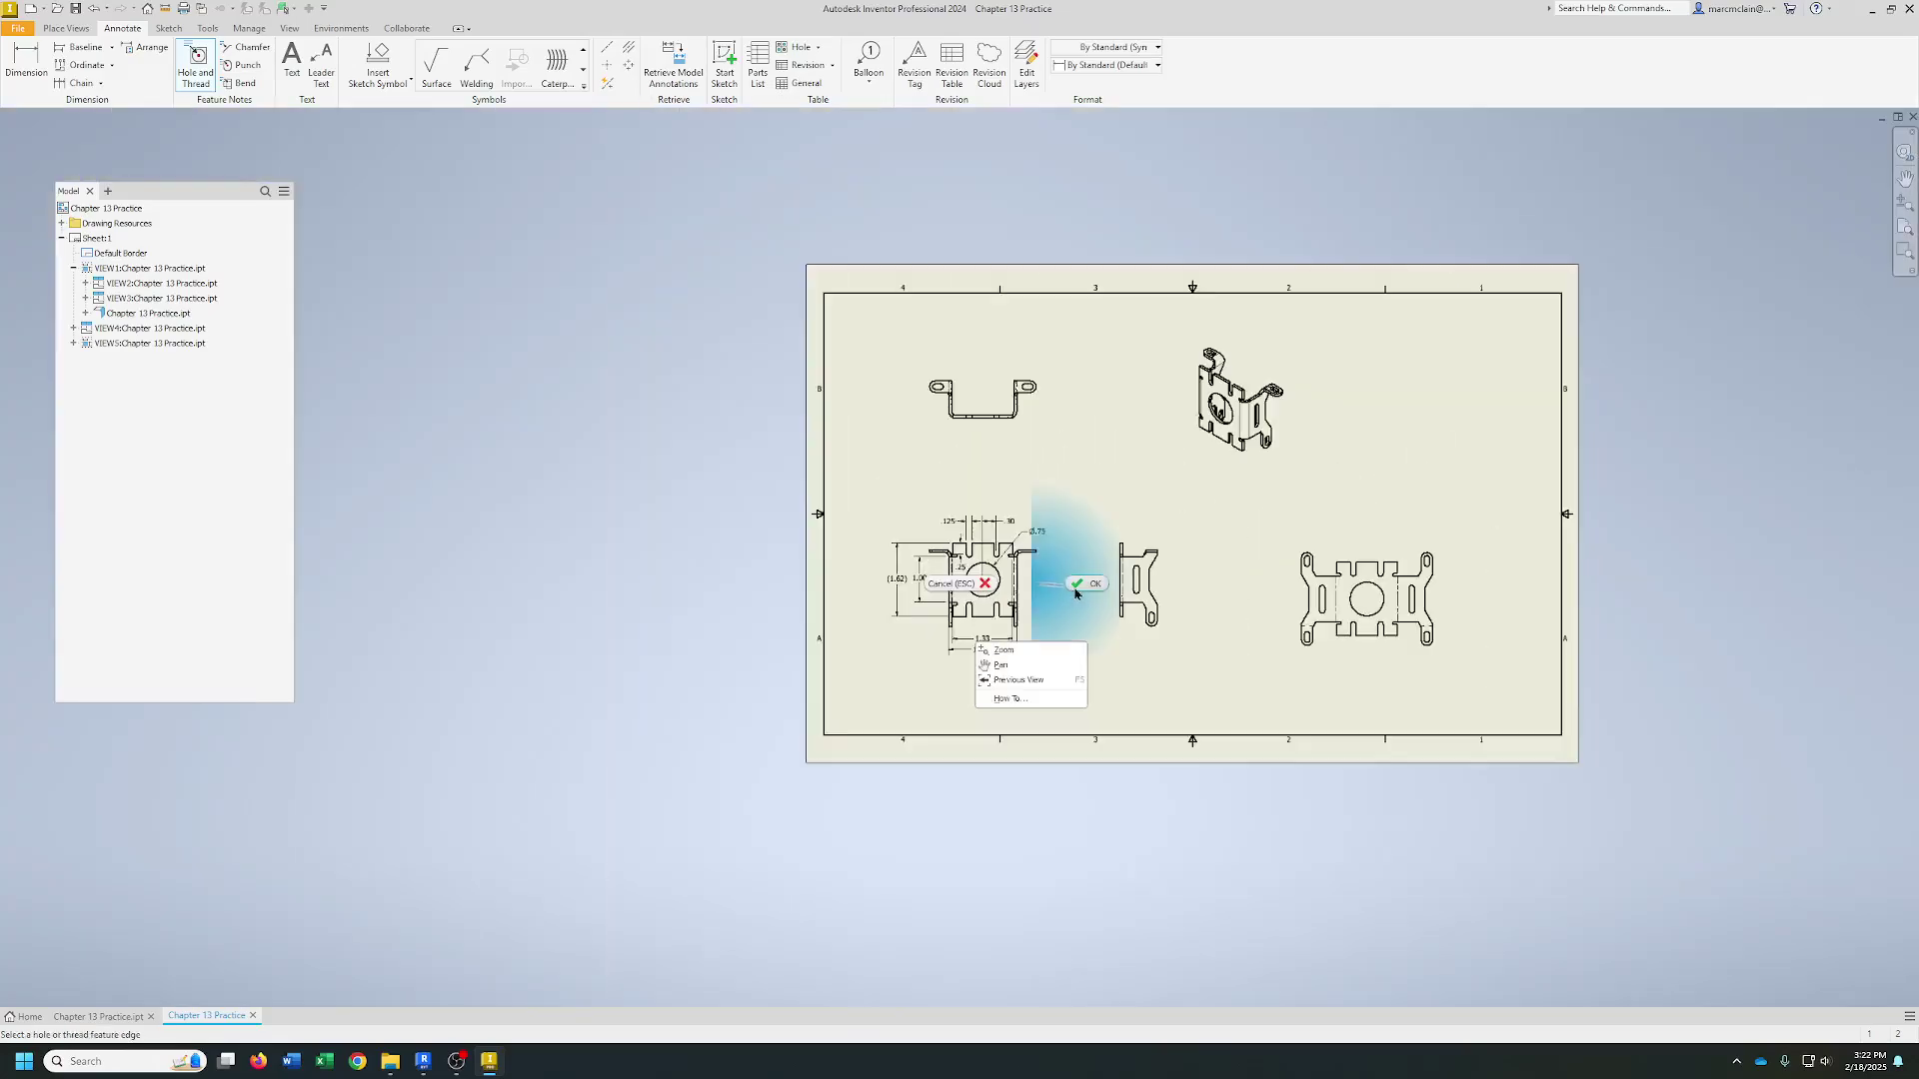
click(1045, 585)
- Set the front base view's scale to 1.5
click(1040, 581)
right_click(1039, 582)
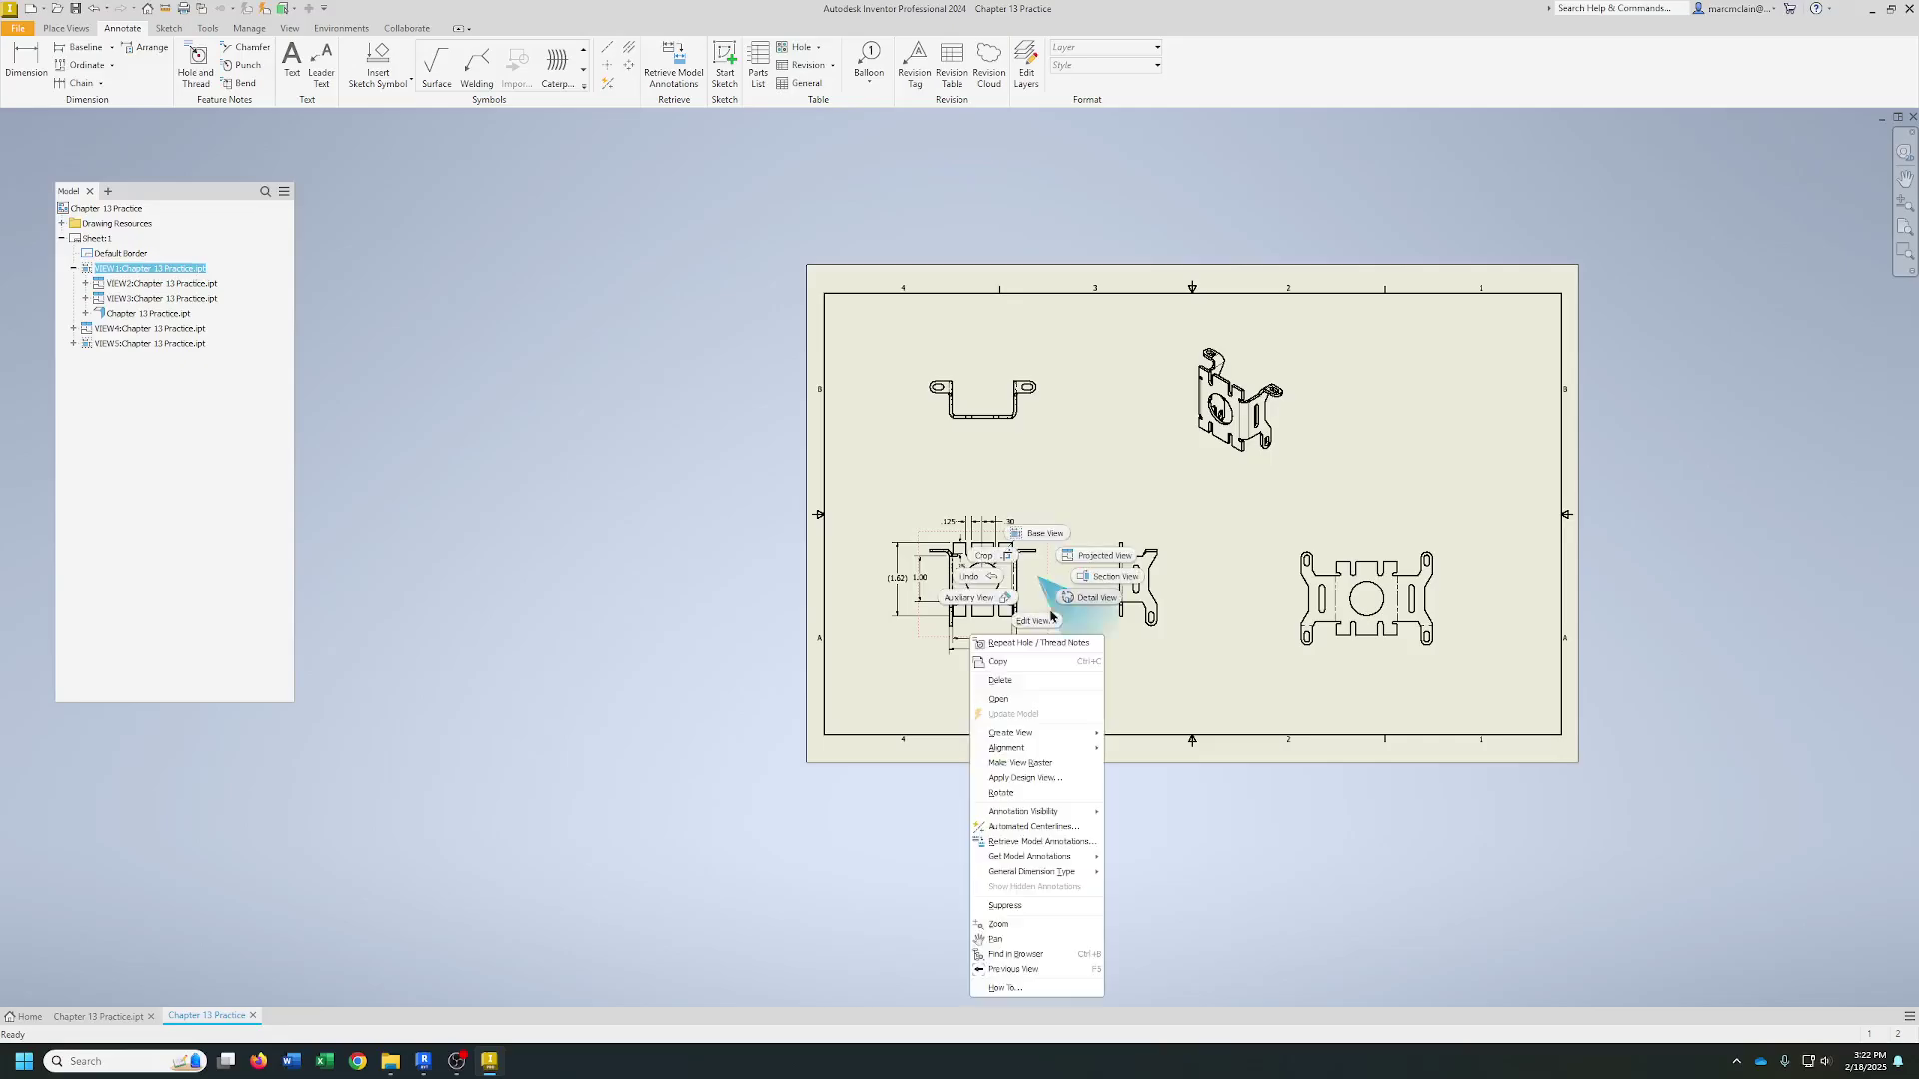
click(1004, 700)
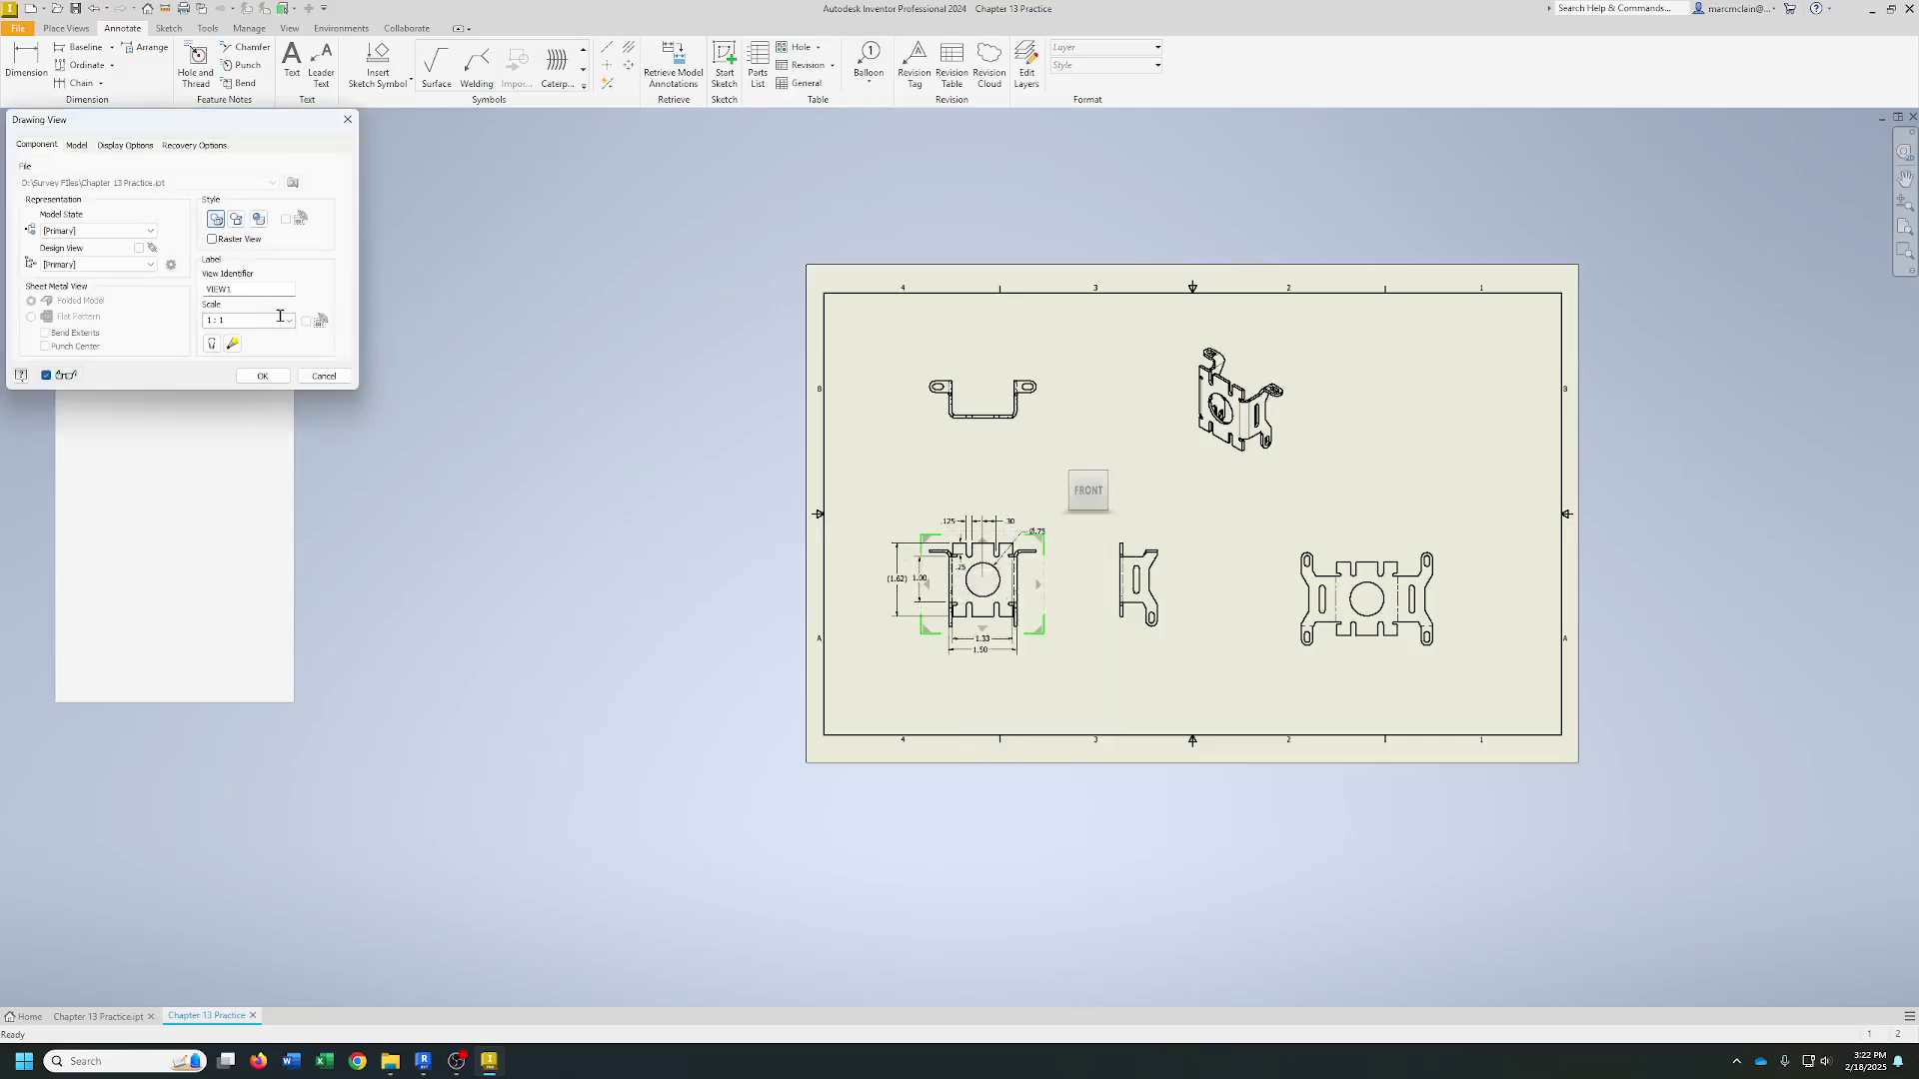
click(288, 320)
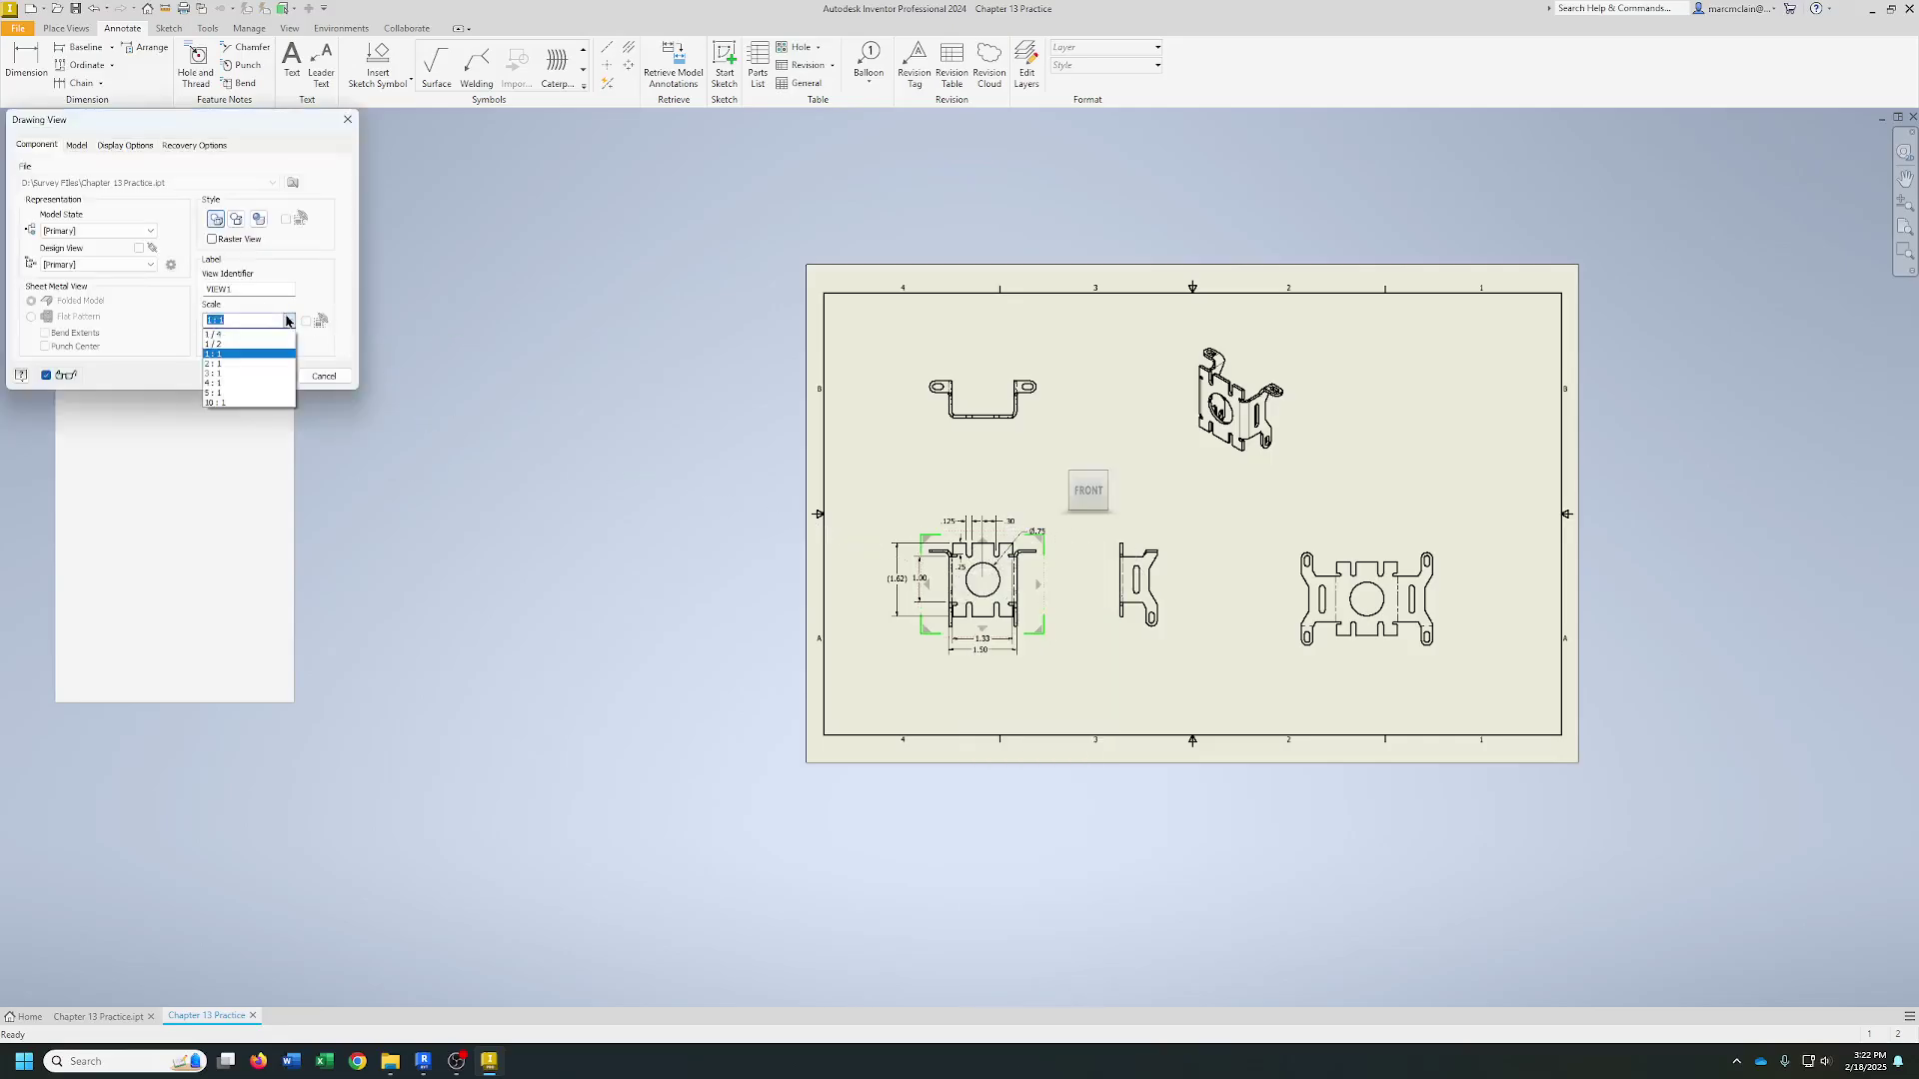
click(240, 362)
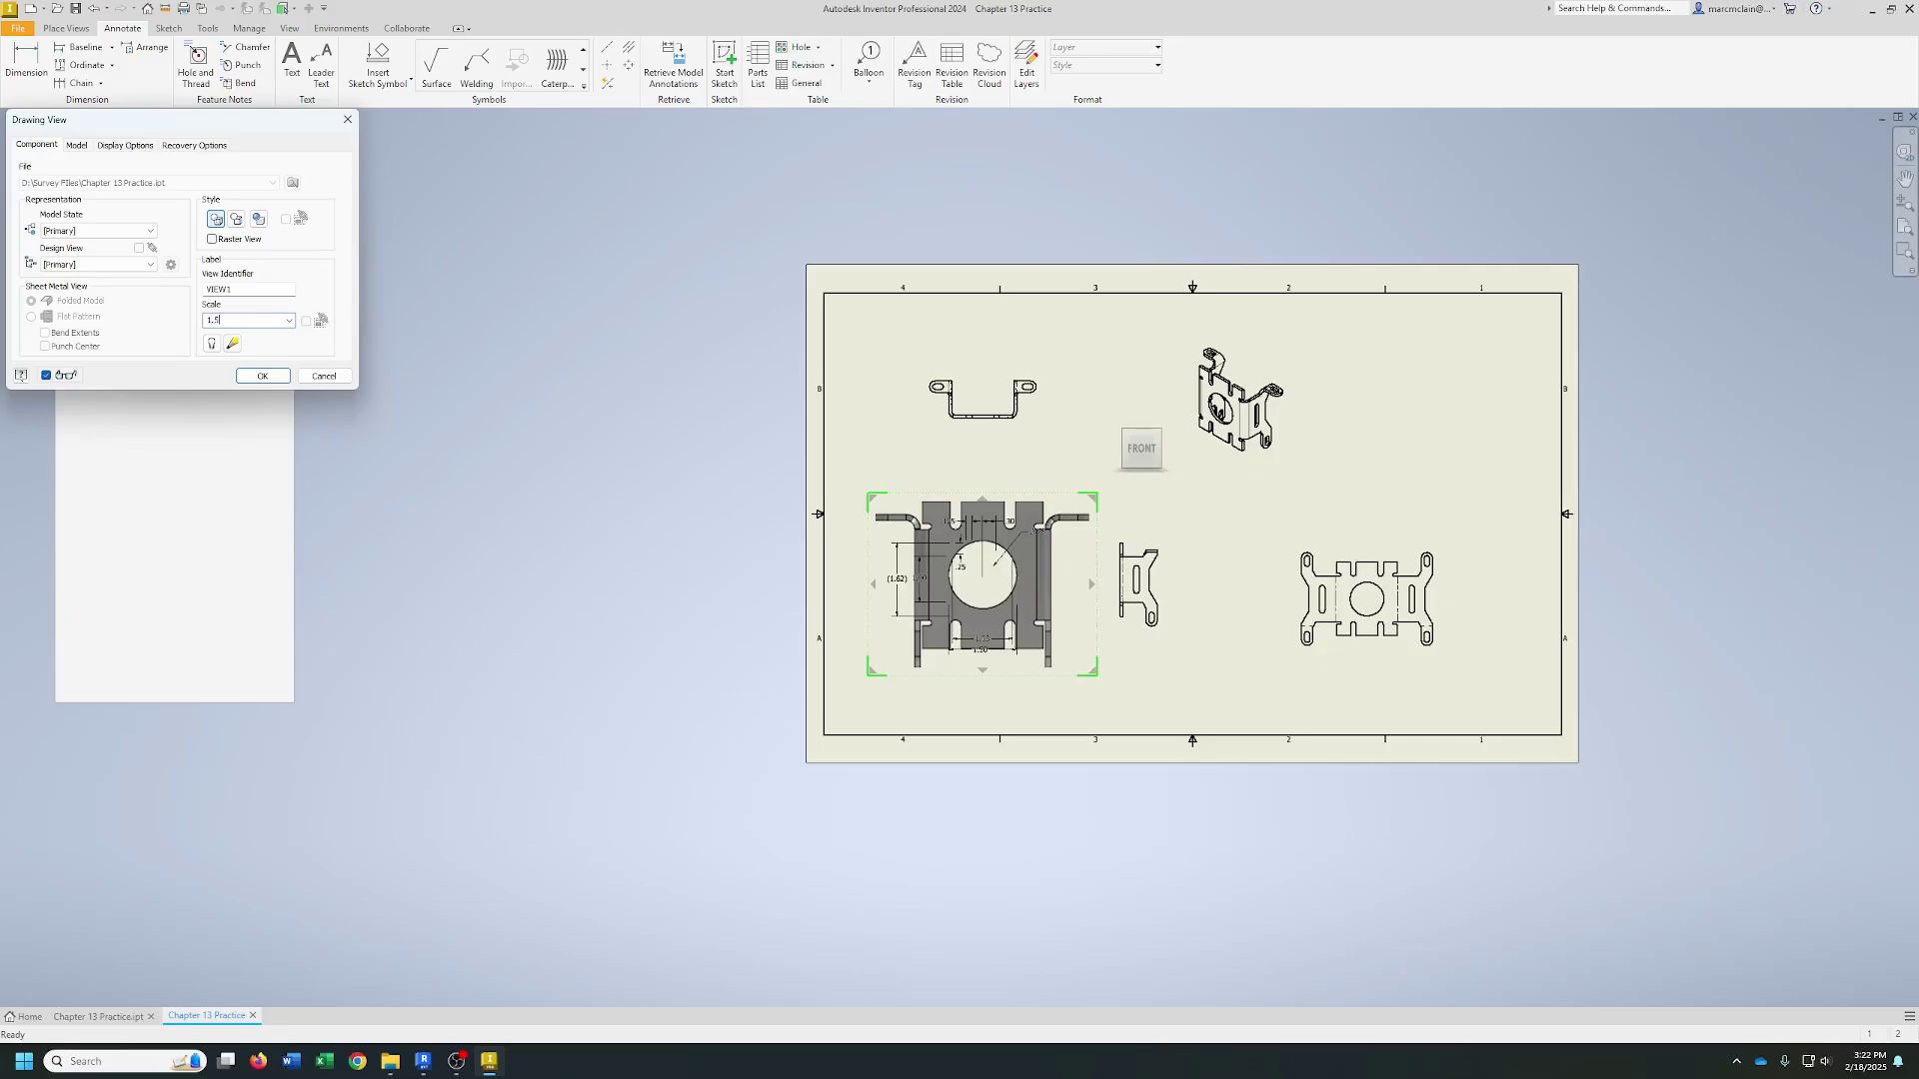
click(262, 376)
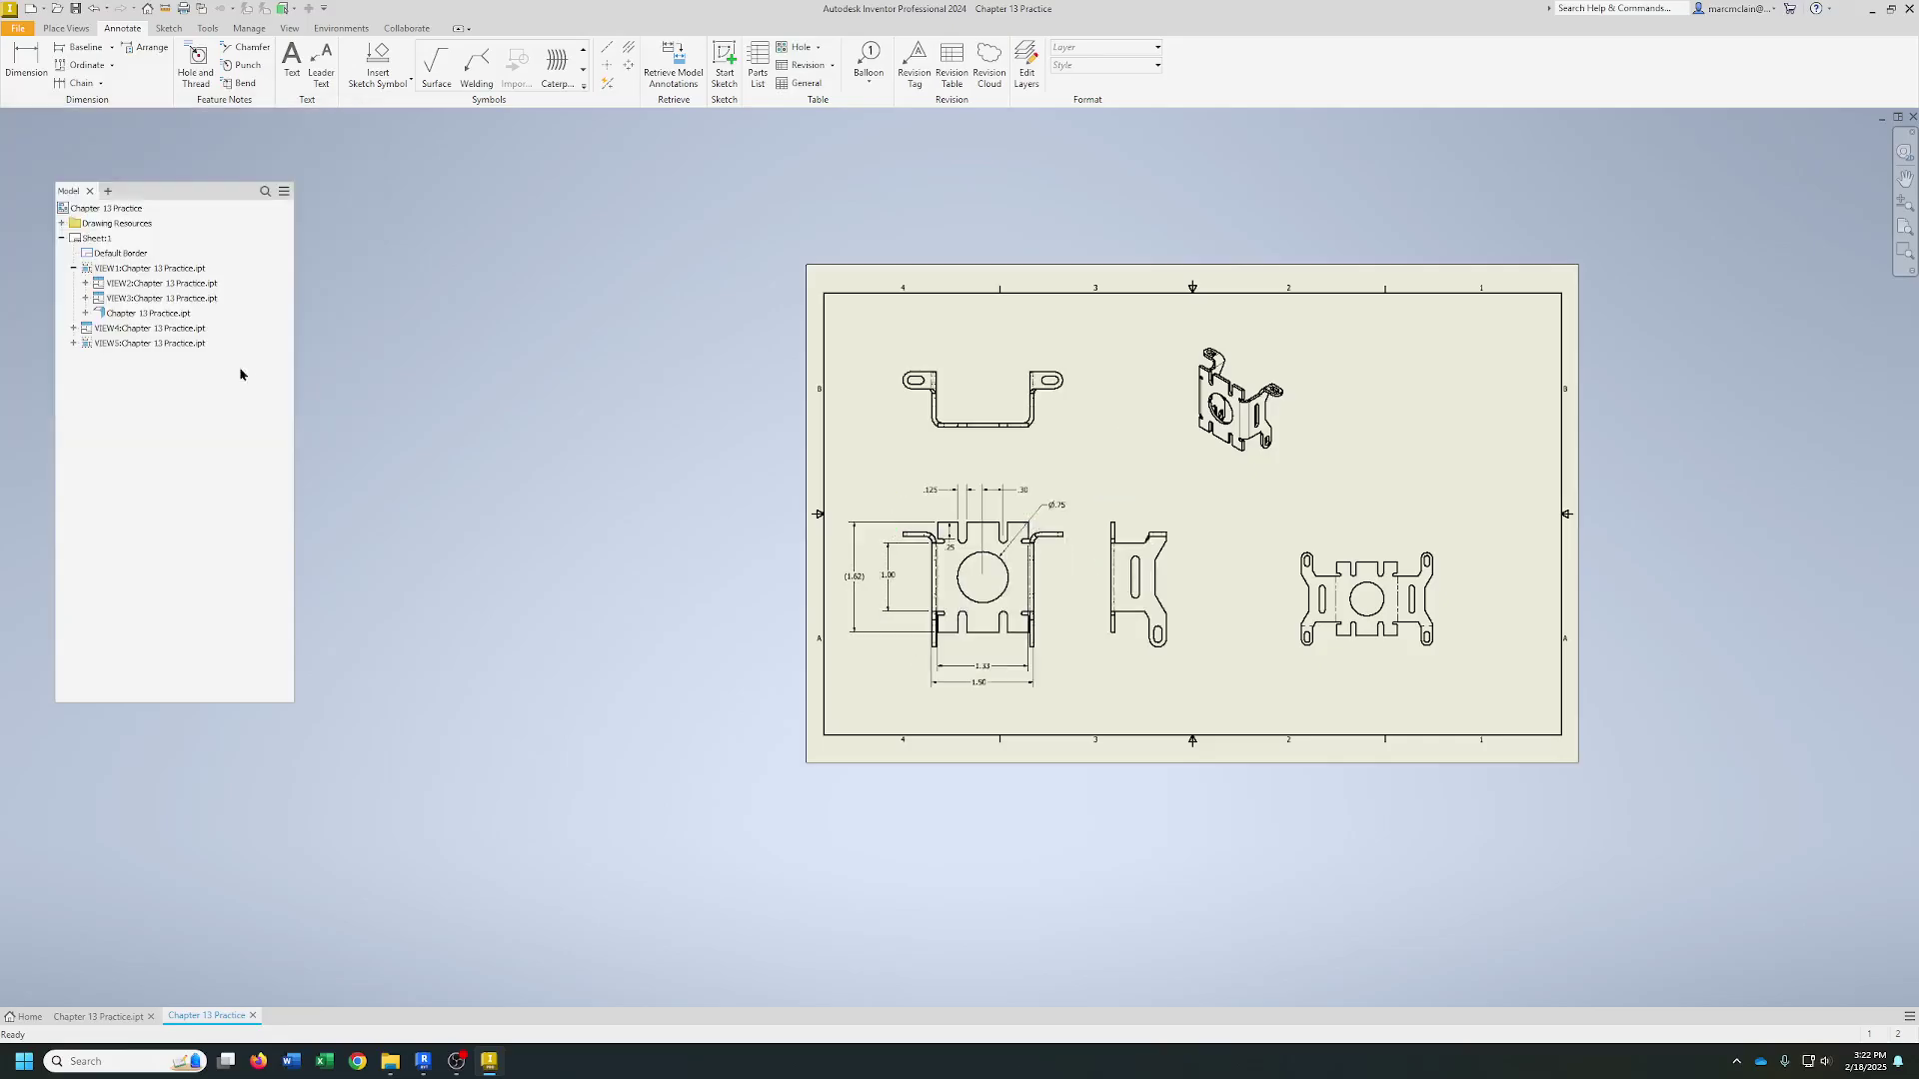
- Move the 1.62 and 1.00 height dimensions closer to the scaled front view
scroll(935, 588, down, 6)
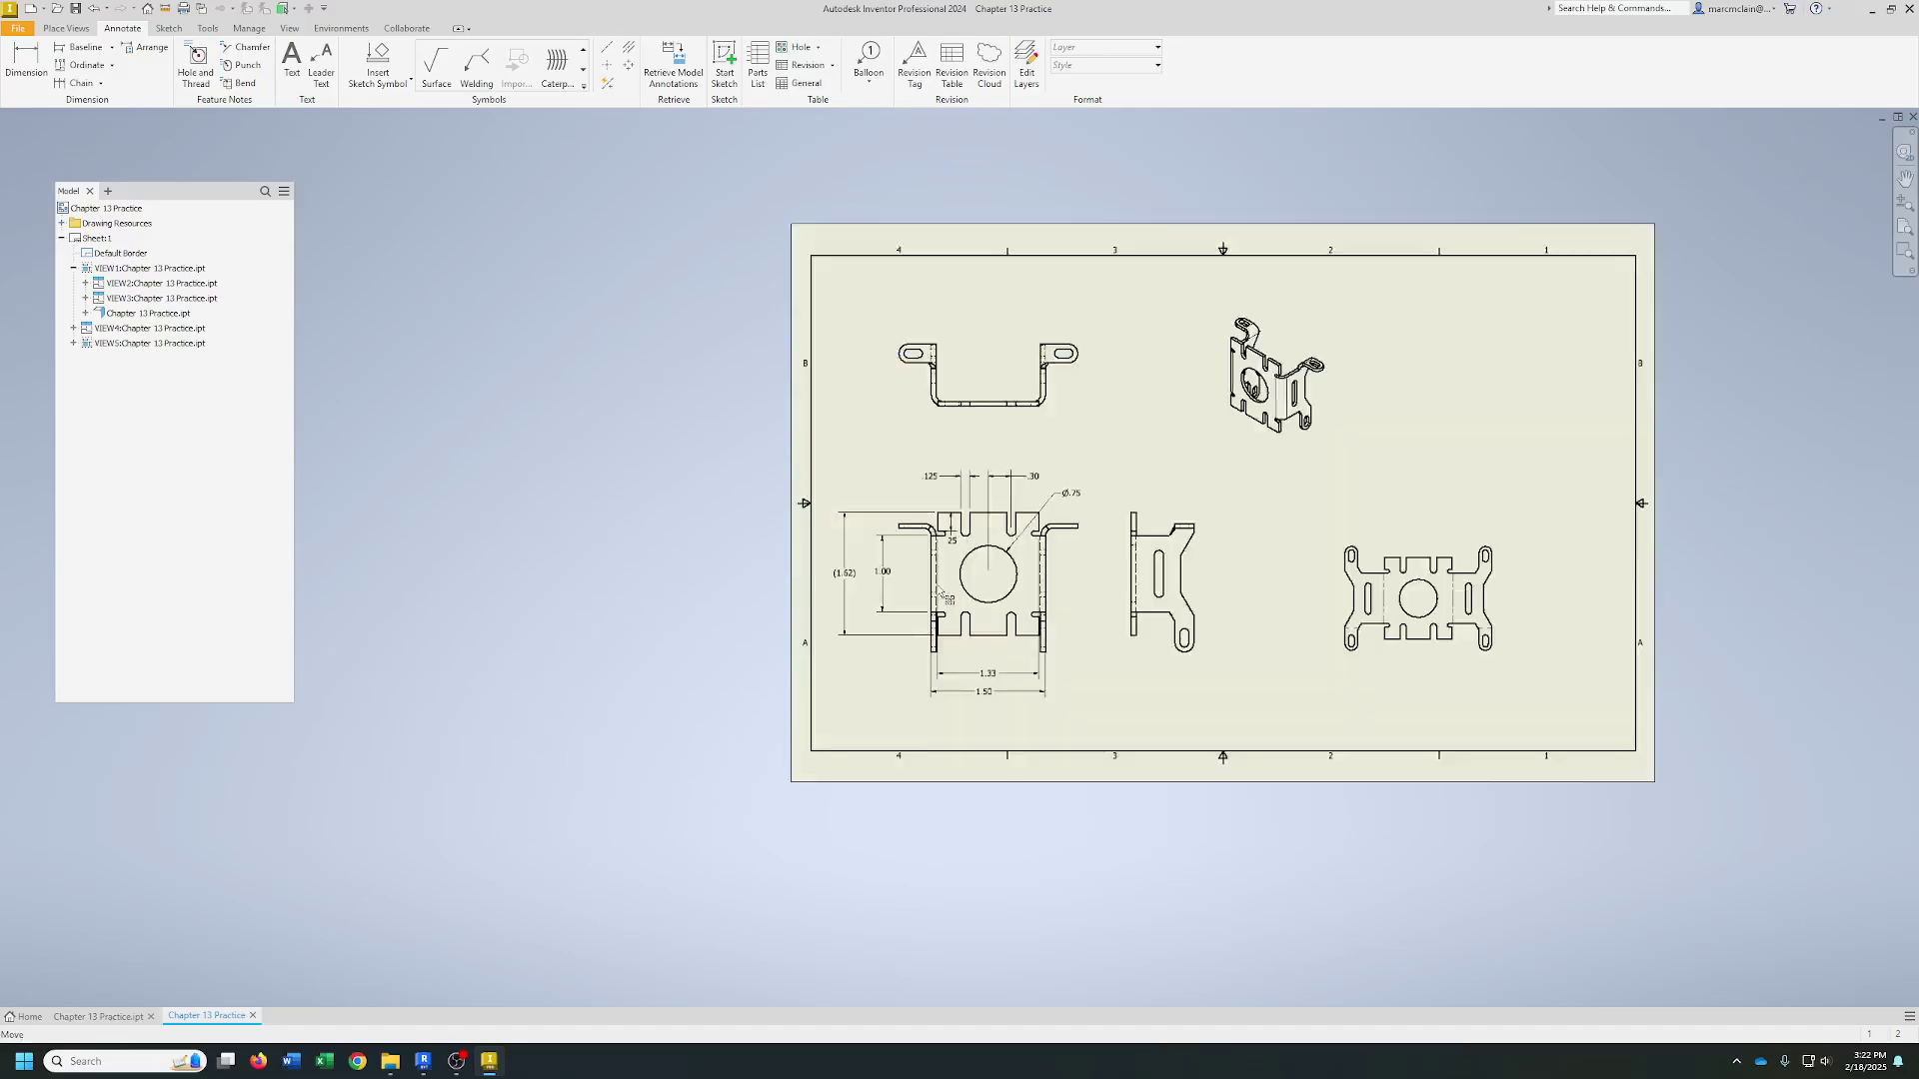
drag(639, 552, 780, 546)
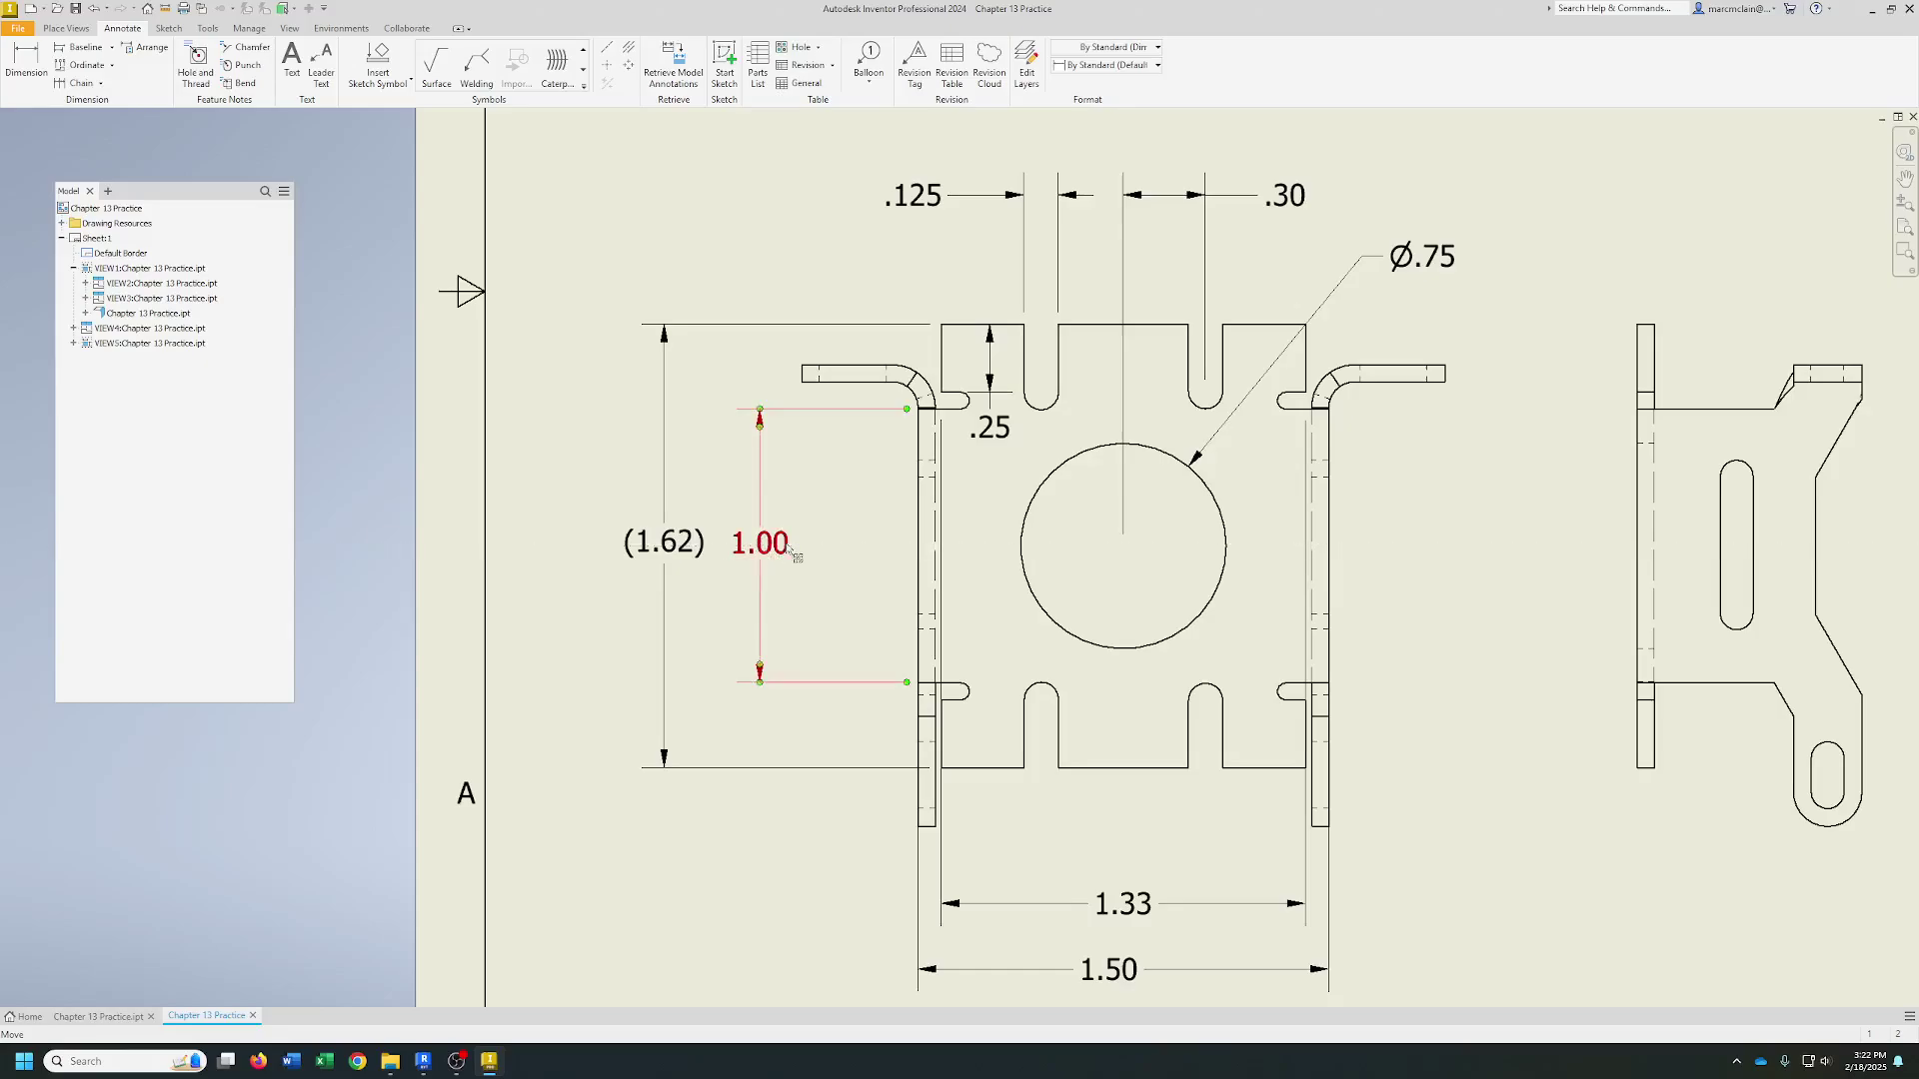
middle_drag(1081, 427, 953, 506)
scroll(1424, 544, up, 4)
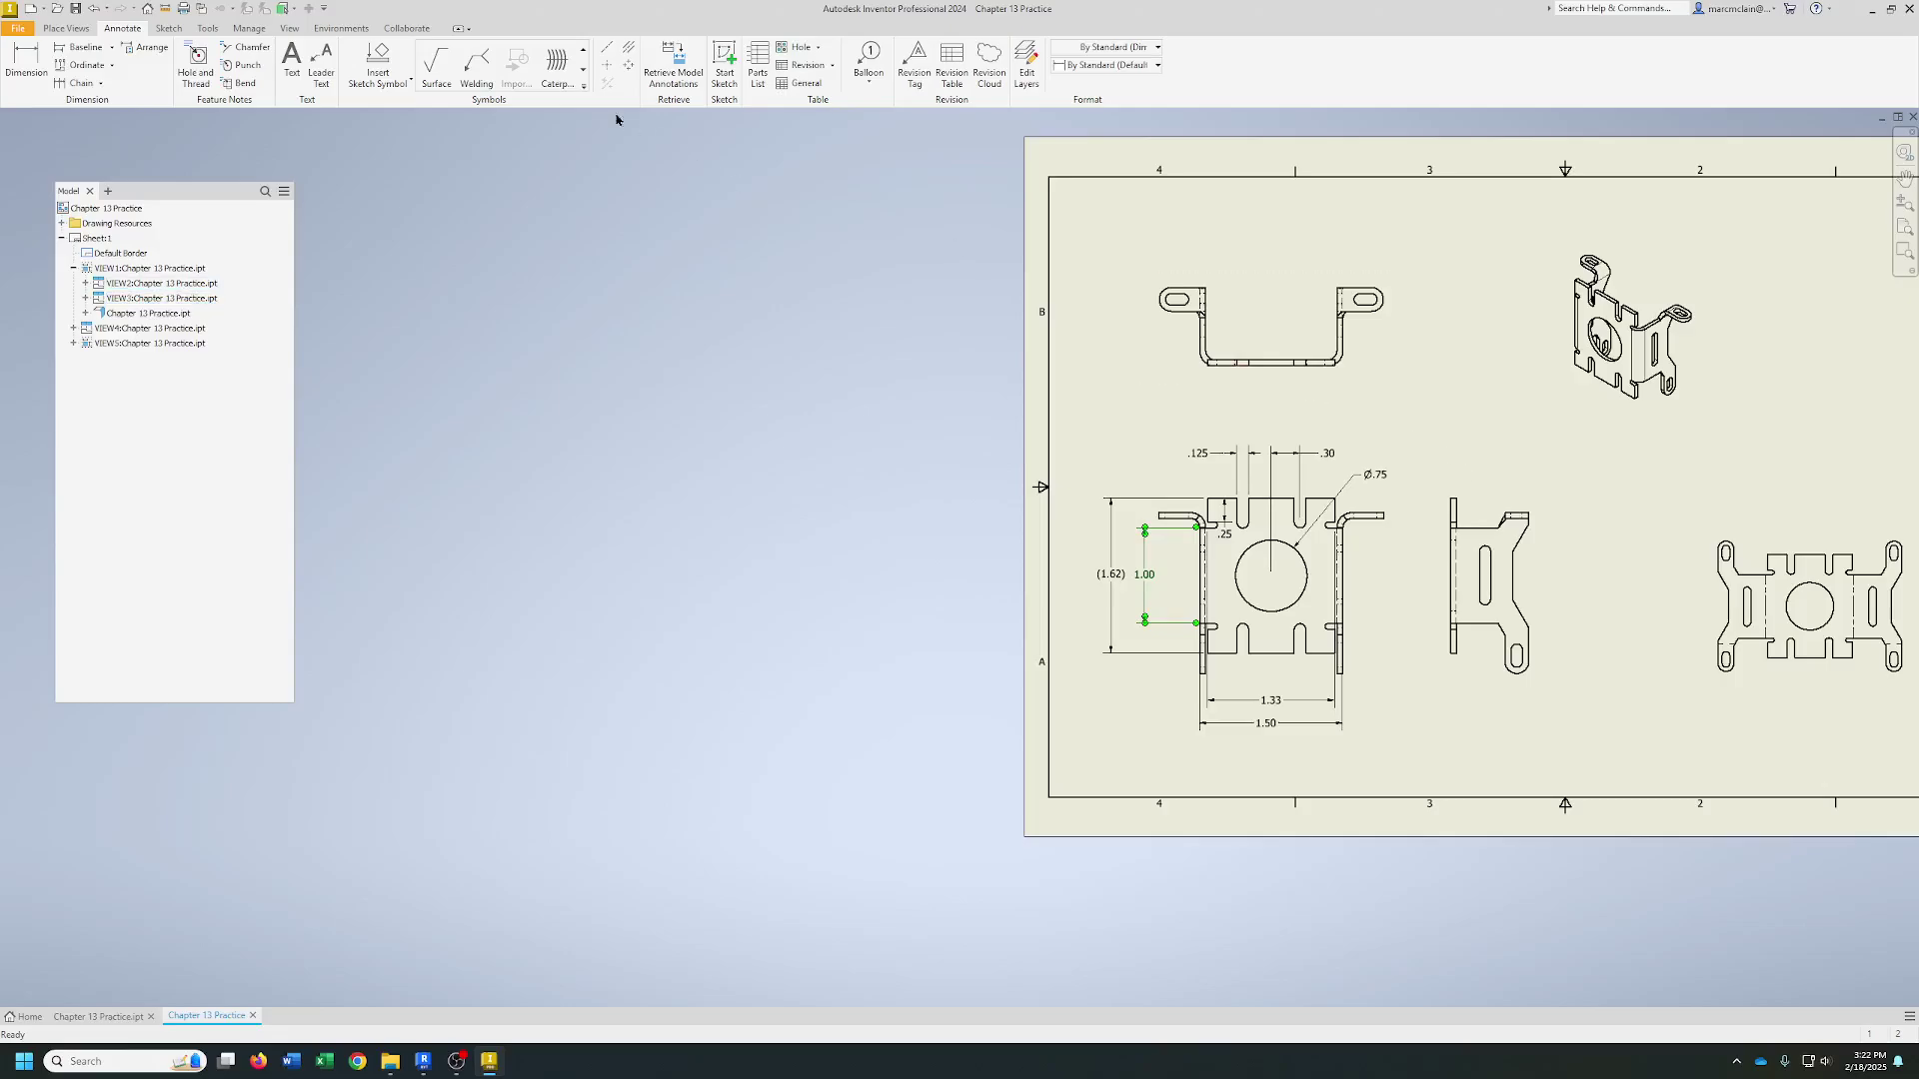
- Retrieve all the model's sketch and feature dimensions into the top view
click(673, 66)
click(1265, 391)
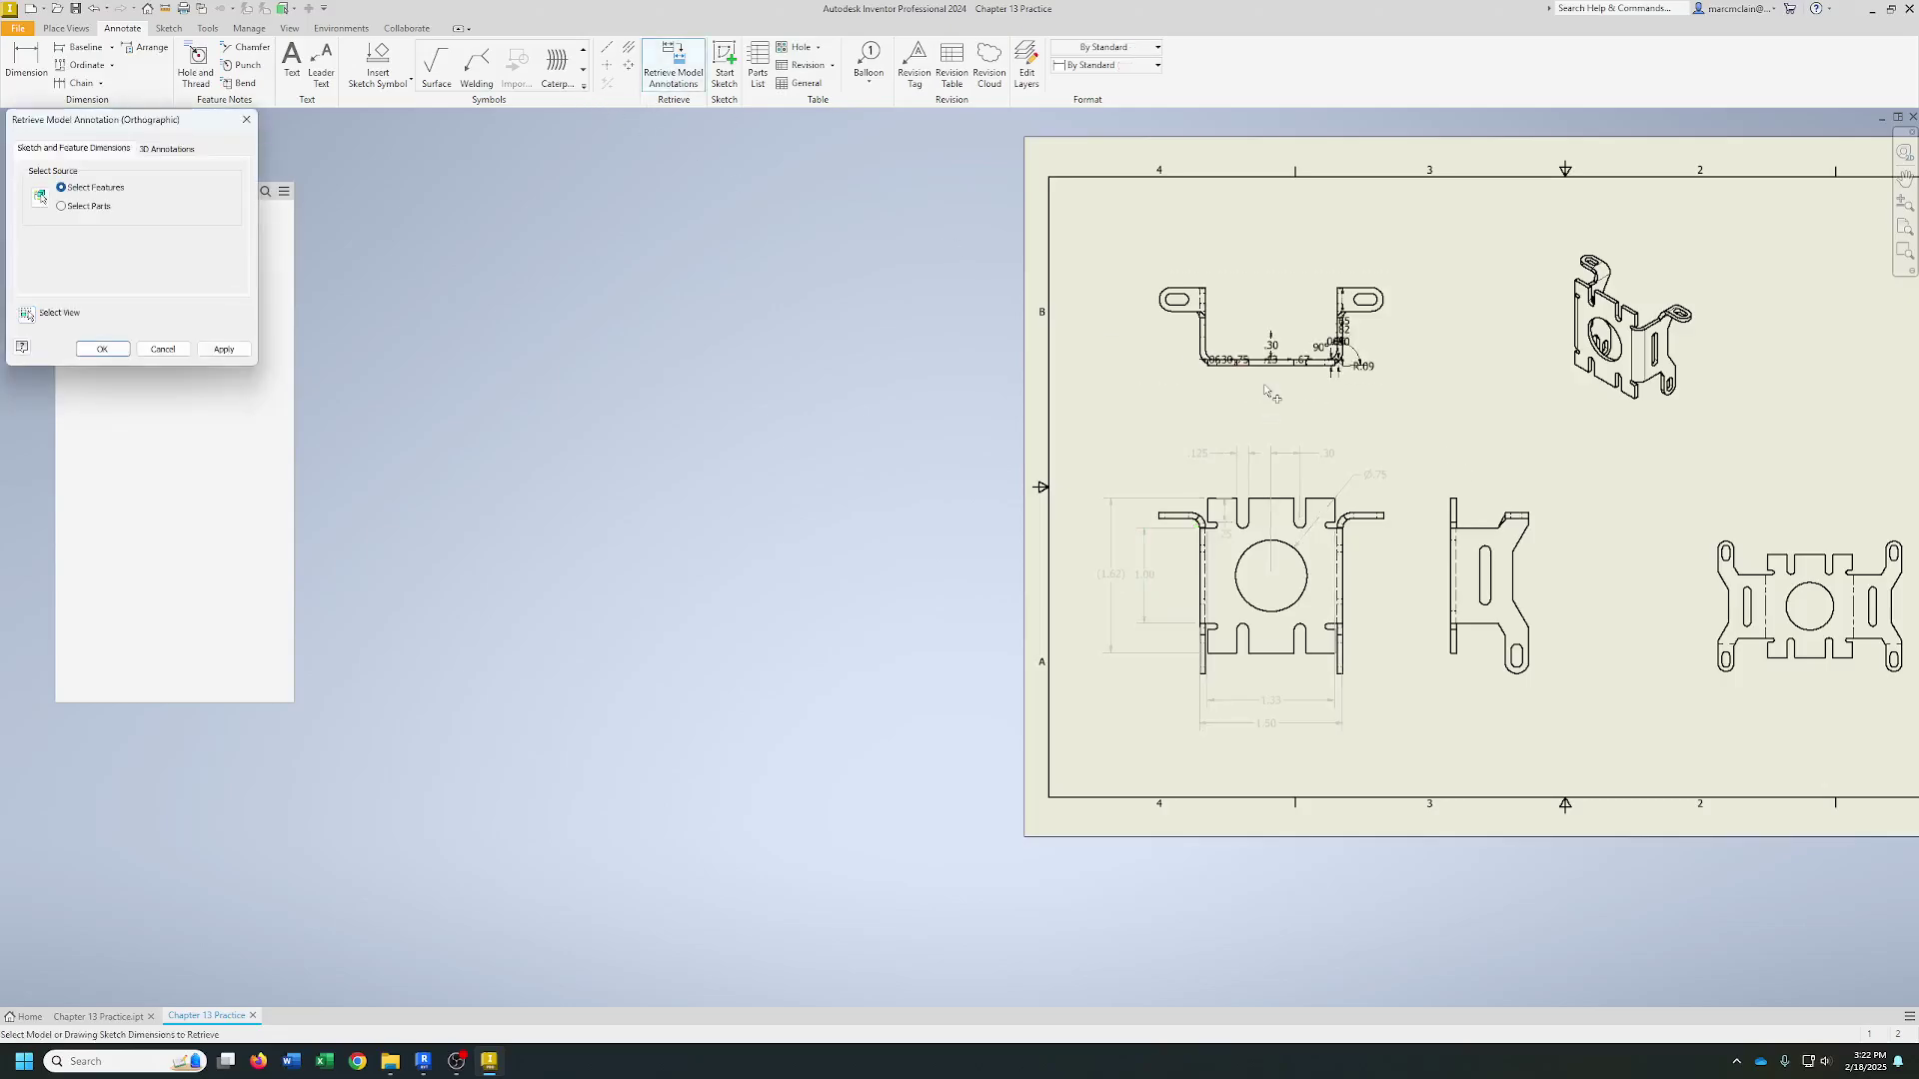
click(224, 349)
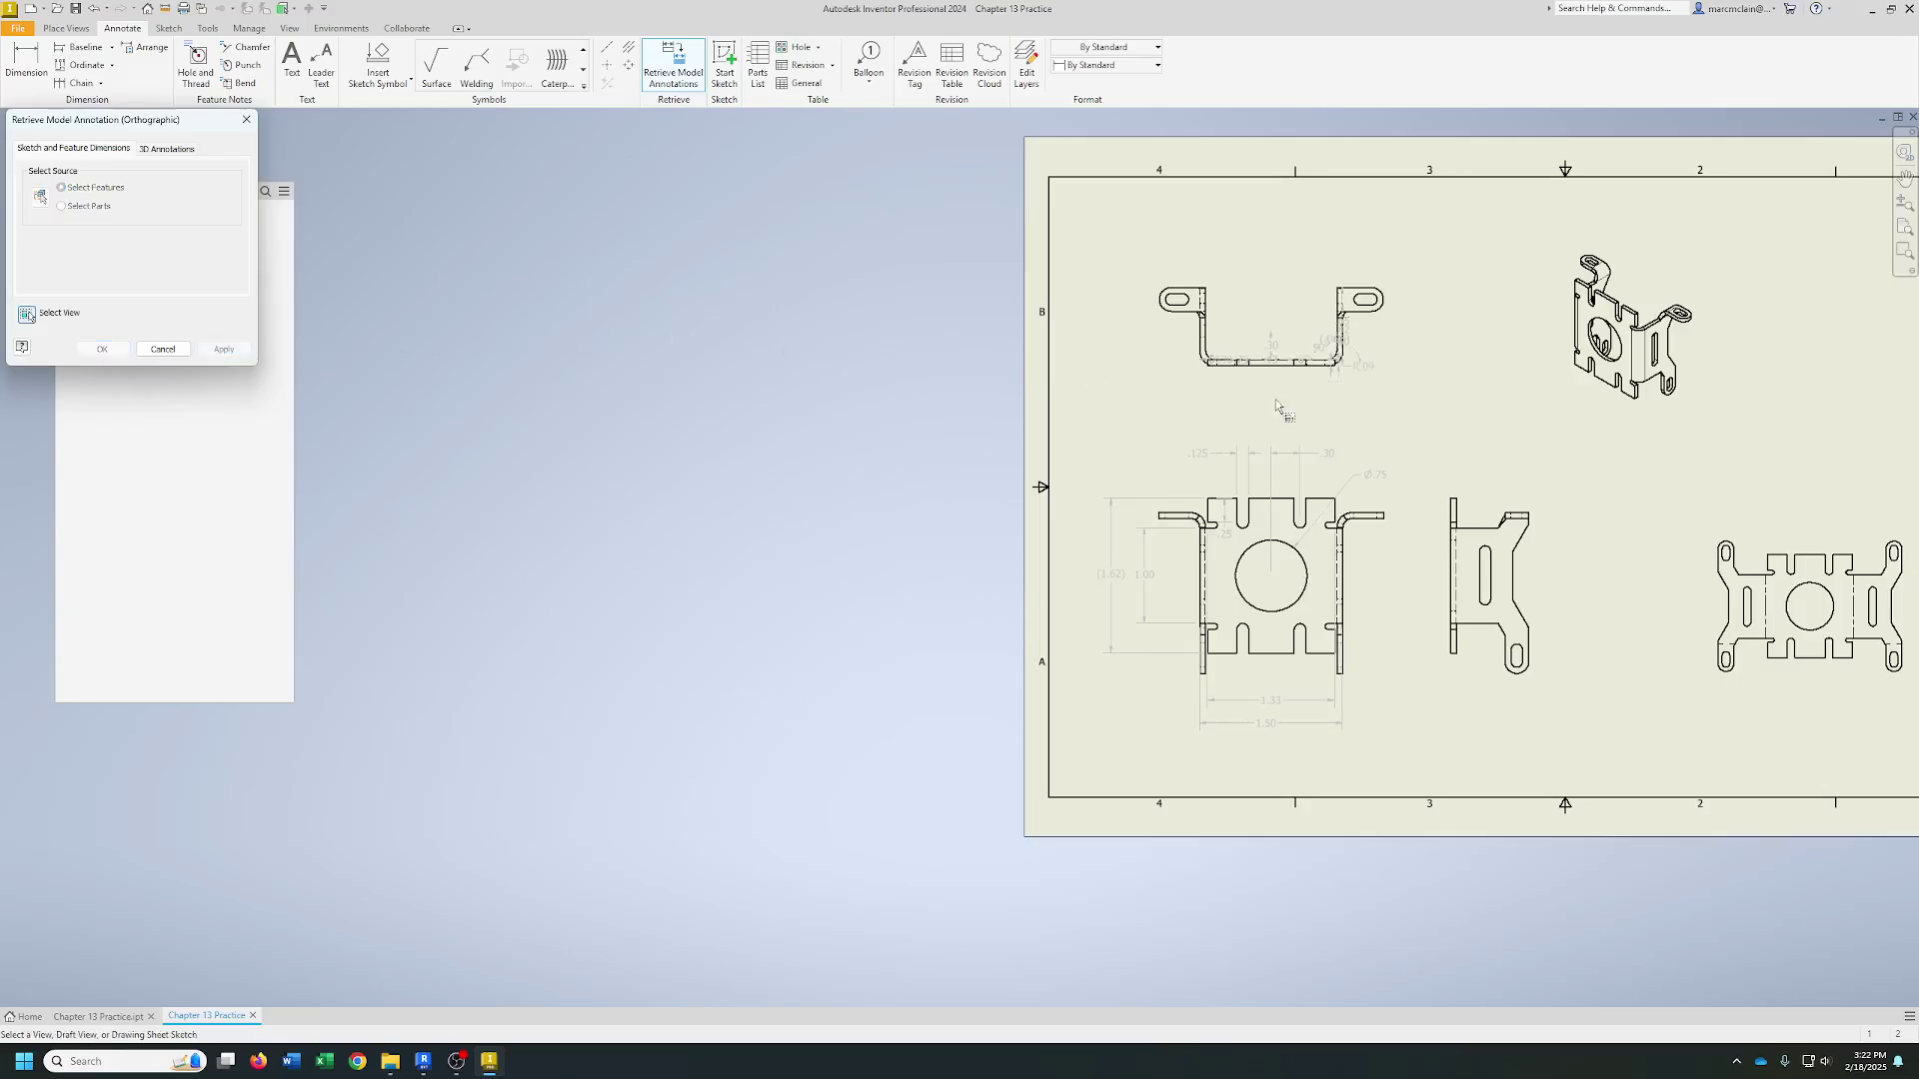
click(163, 349)
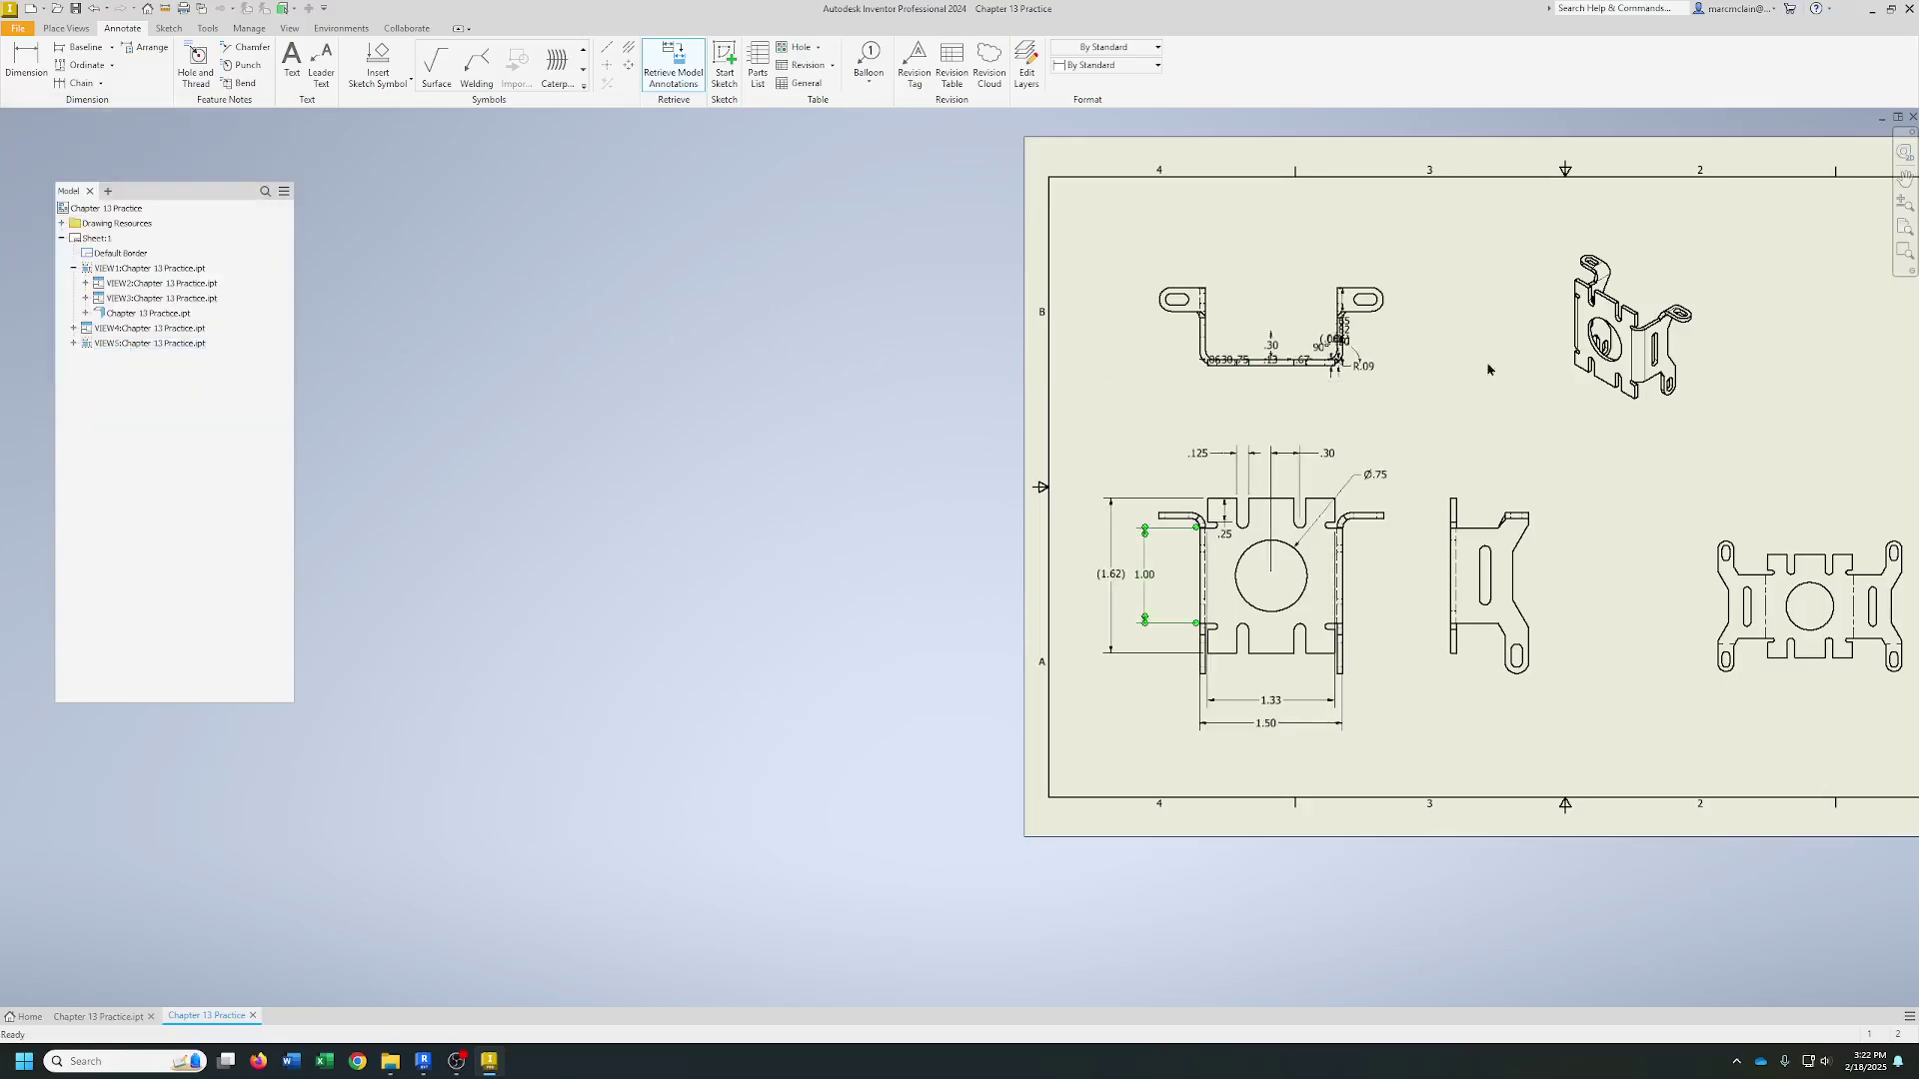
- Spread the overlapping horizontal dimensions out below the top view and place the .82 height dimension to the left of the part
scroll(1486, 369, down, 3)
scroll(1365, 378, up, 8)
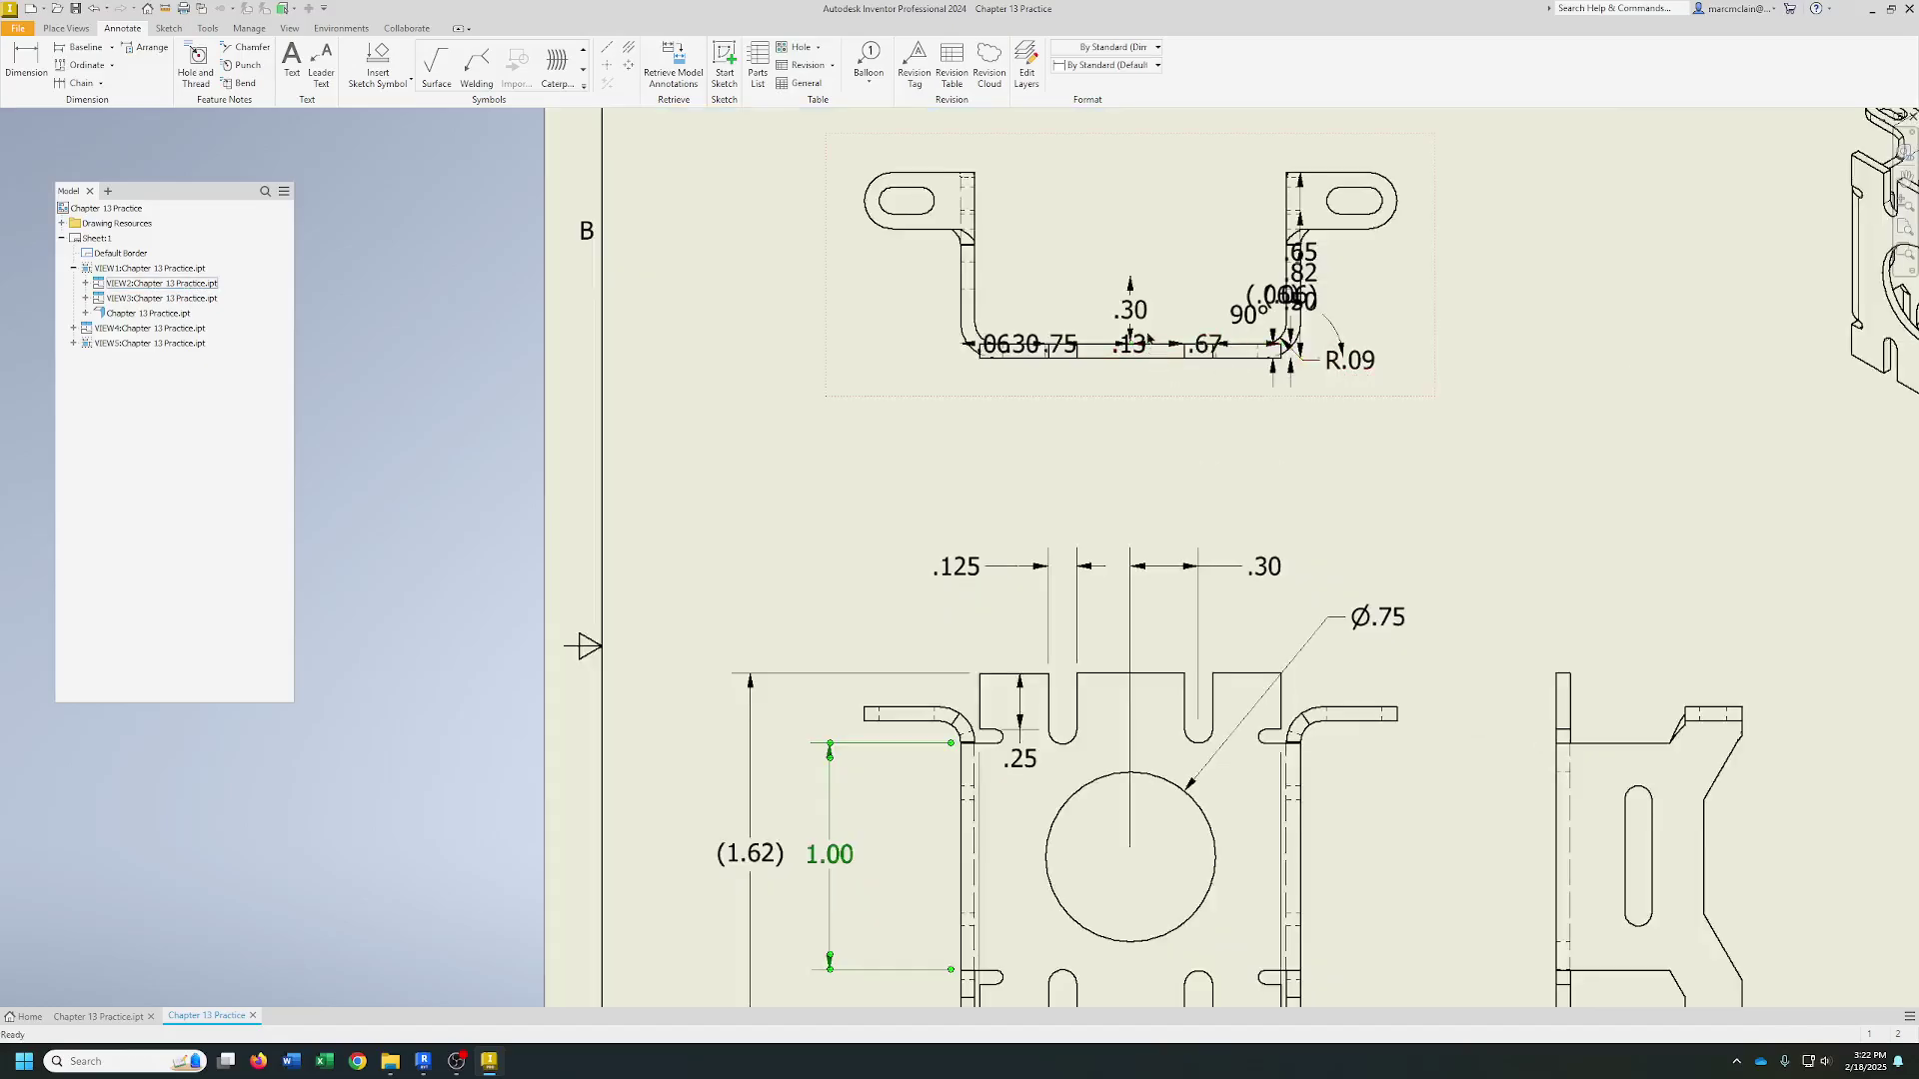
right_click(1159, 262)
click(1490, 299)
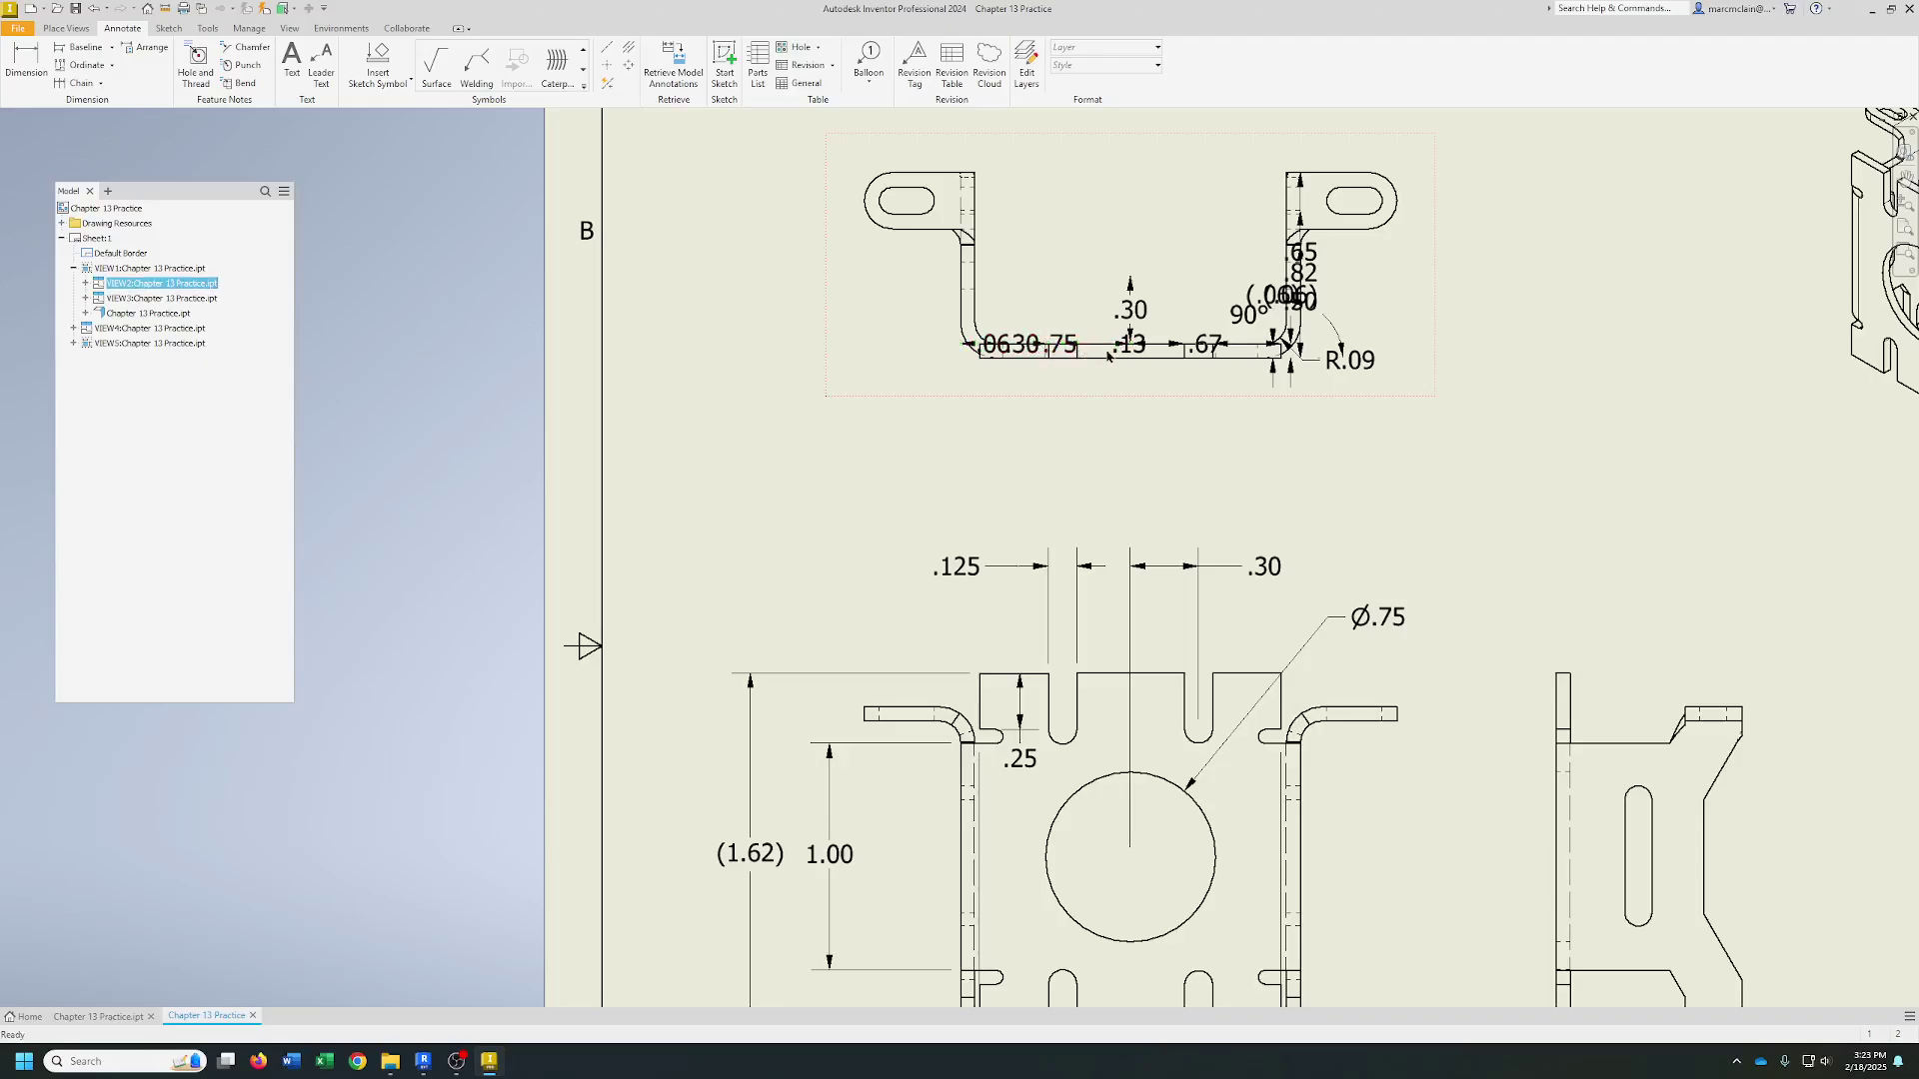
drag(1208, 349, 1206, 445)
drag(1132, 345, 1054, 440)
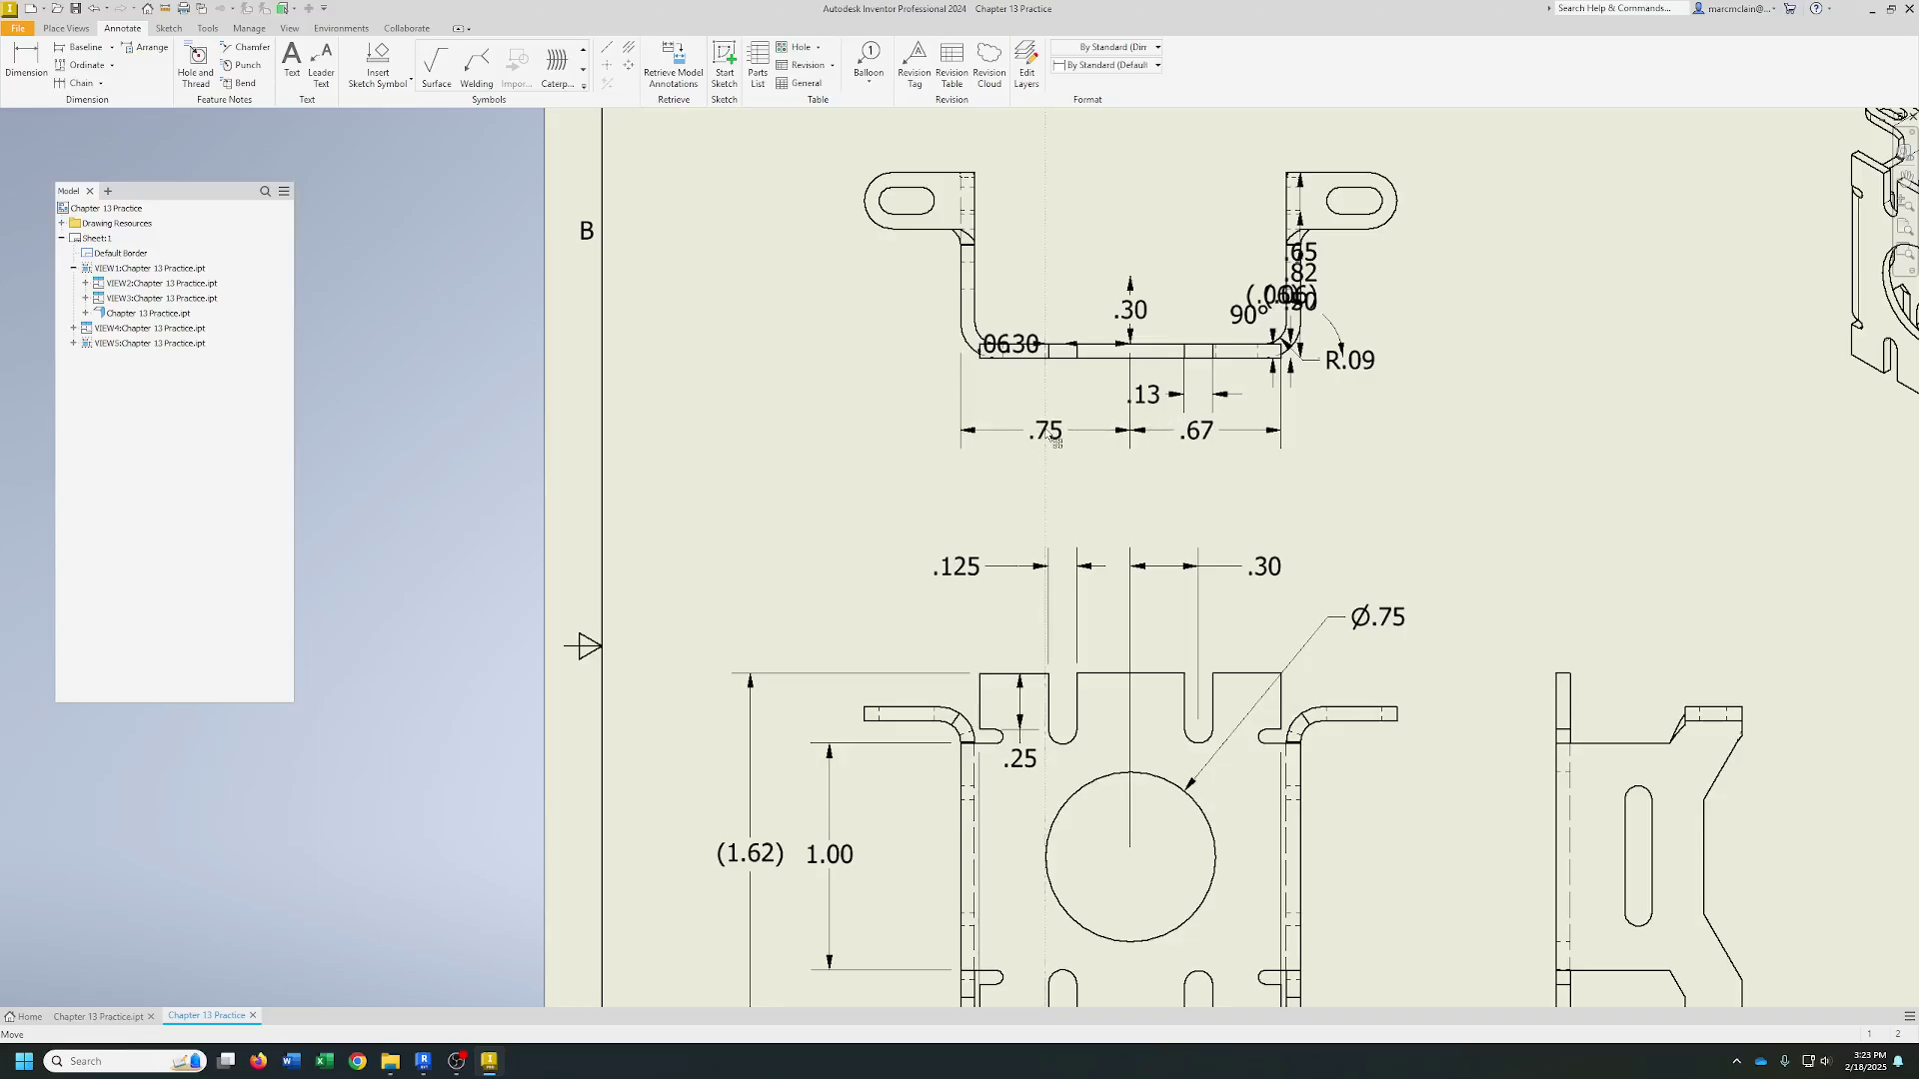
drag(997, 352, 1027, 398)
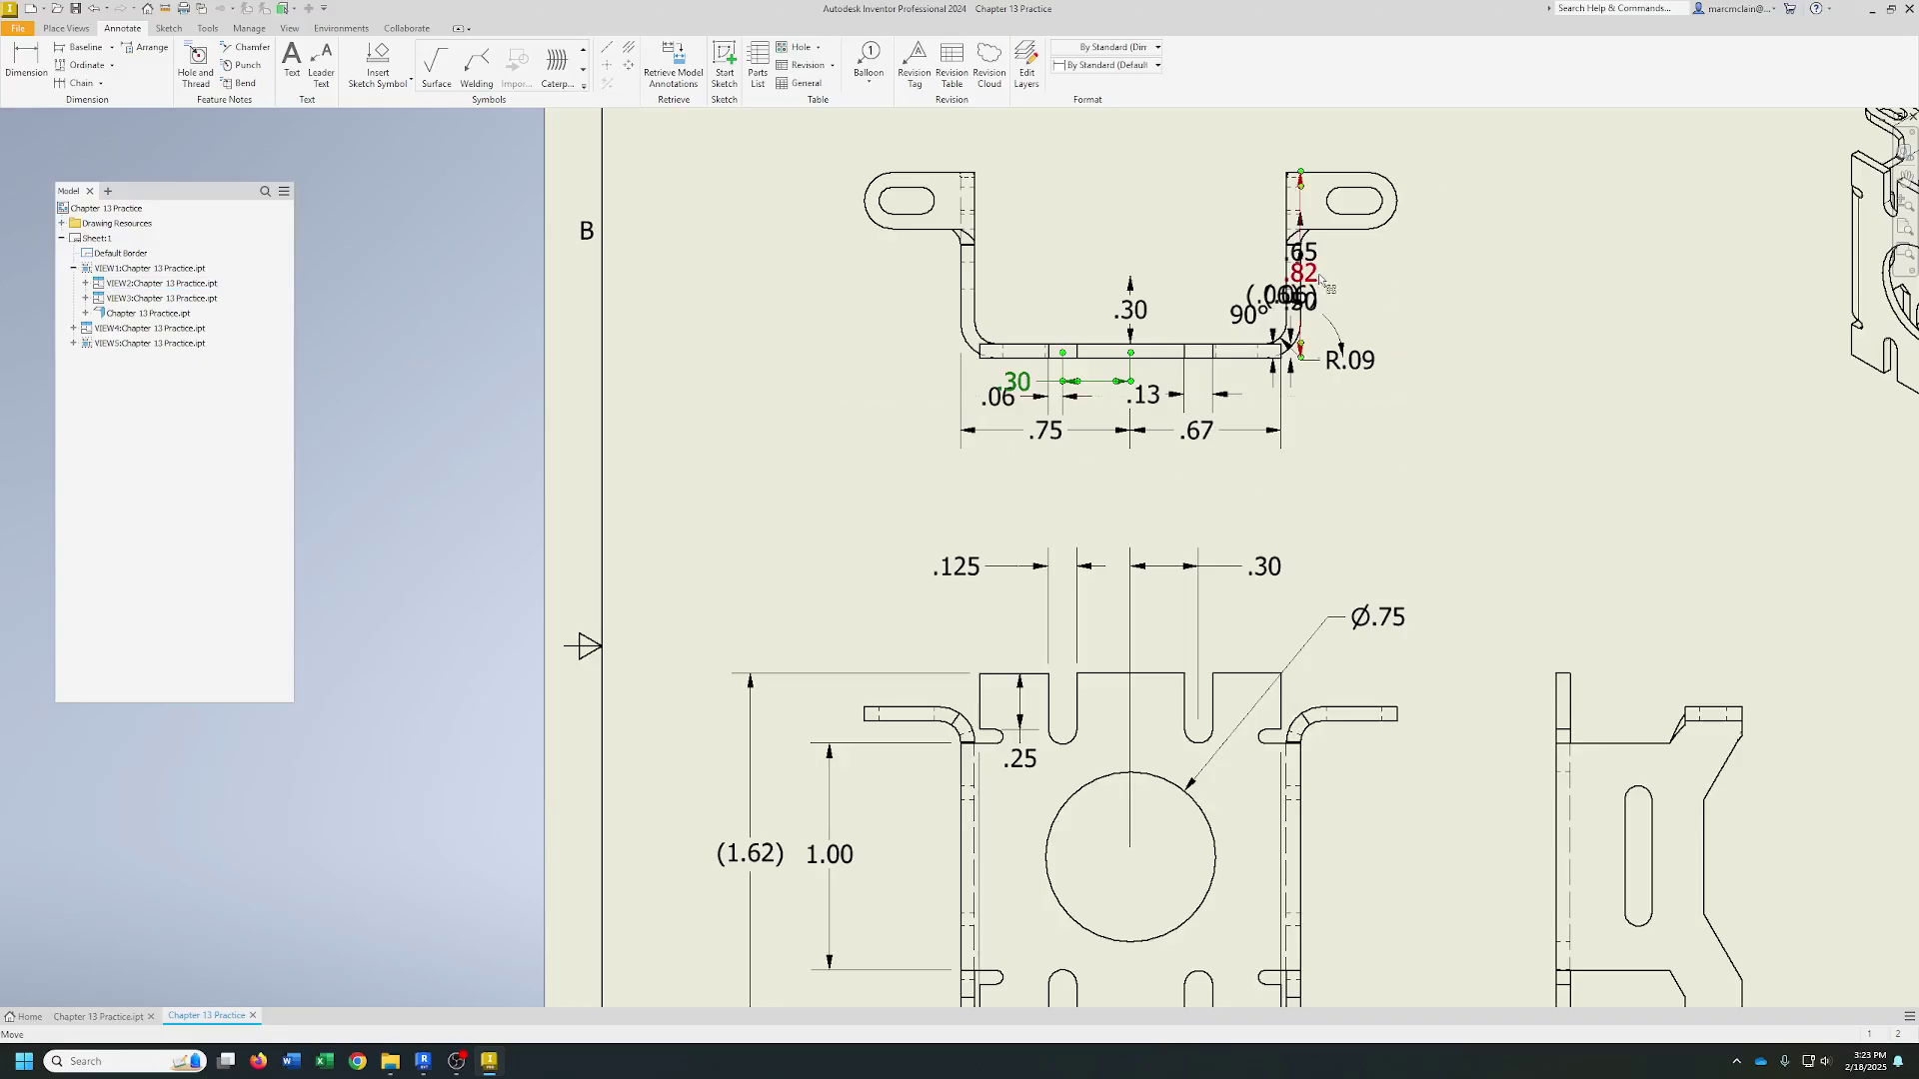
drag(1338, 283, 1467, 292)
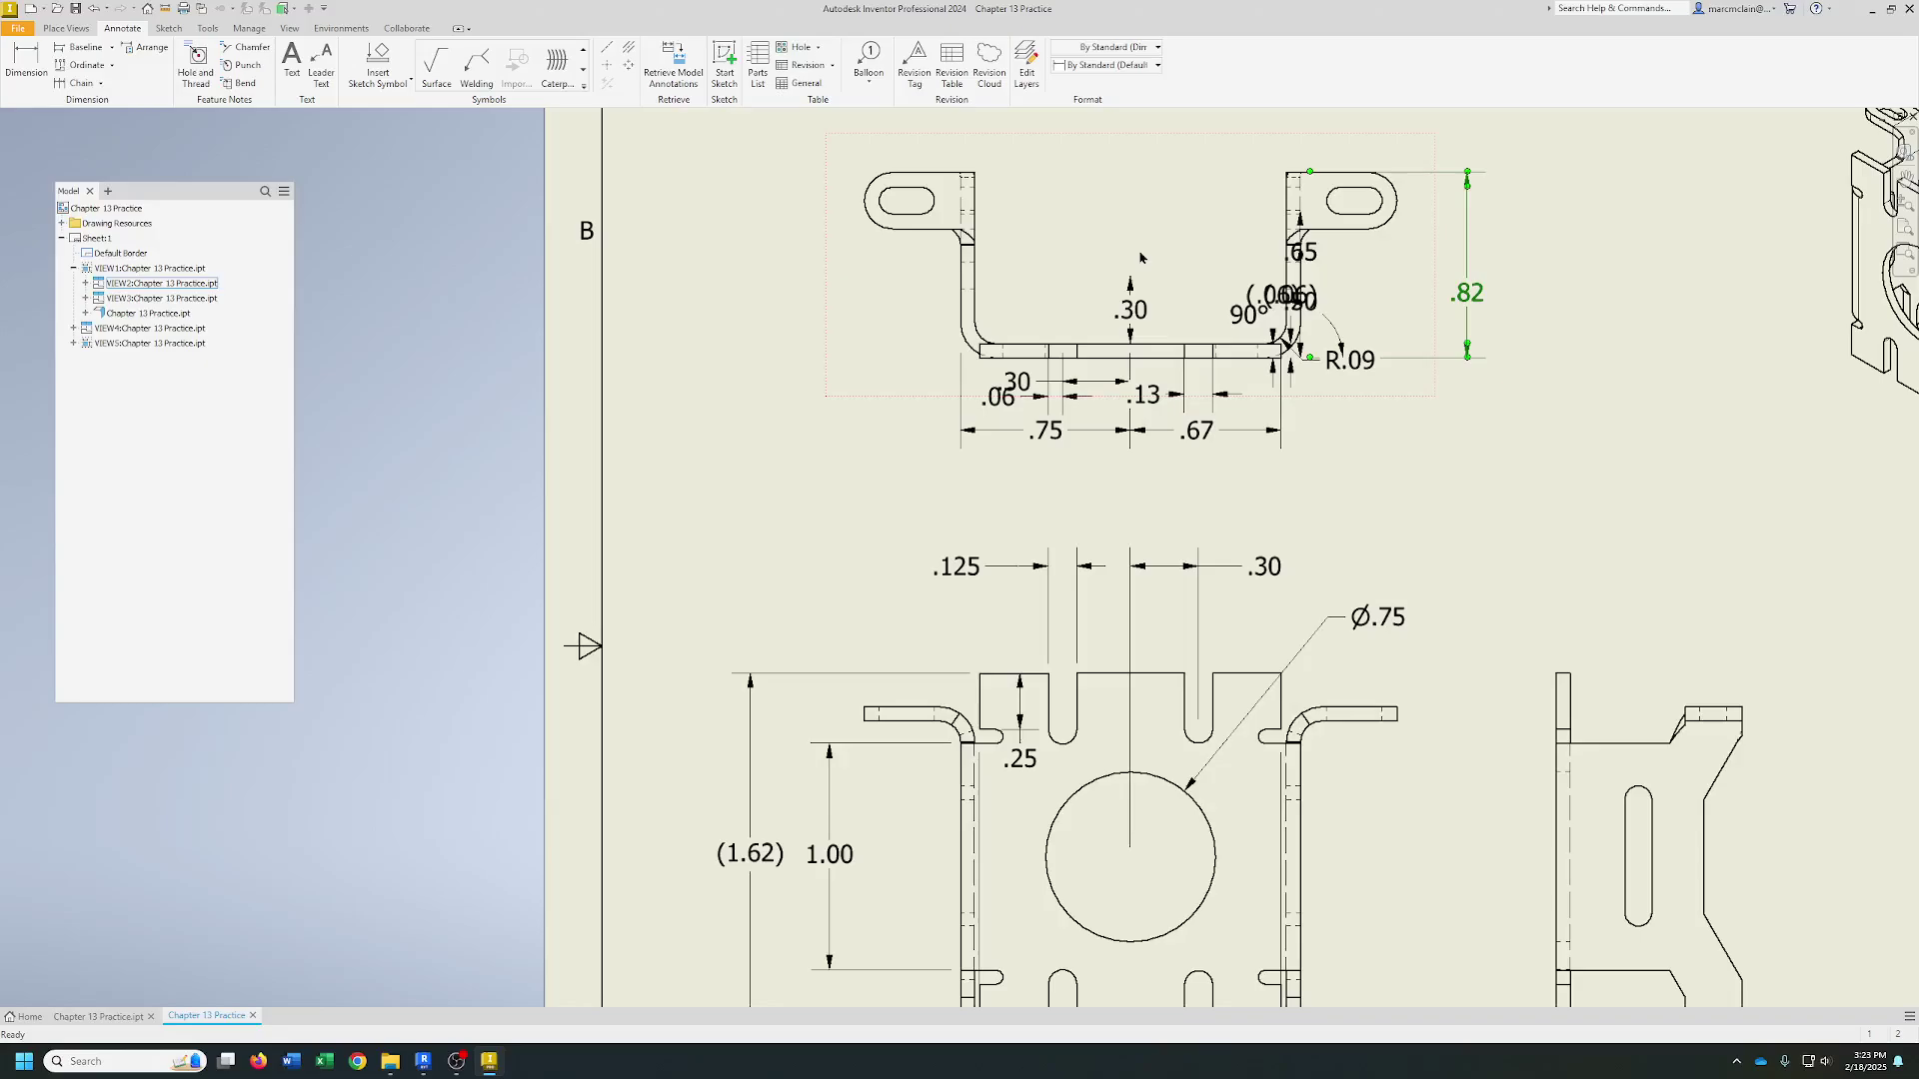
drag(1467, 293, 820, 290)
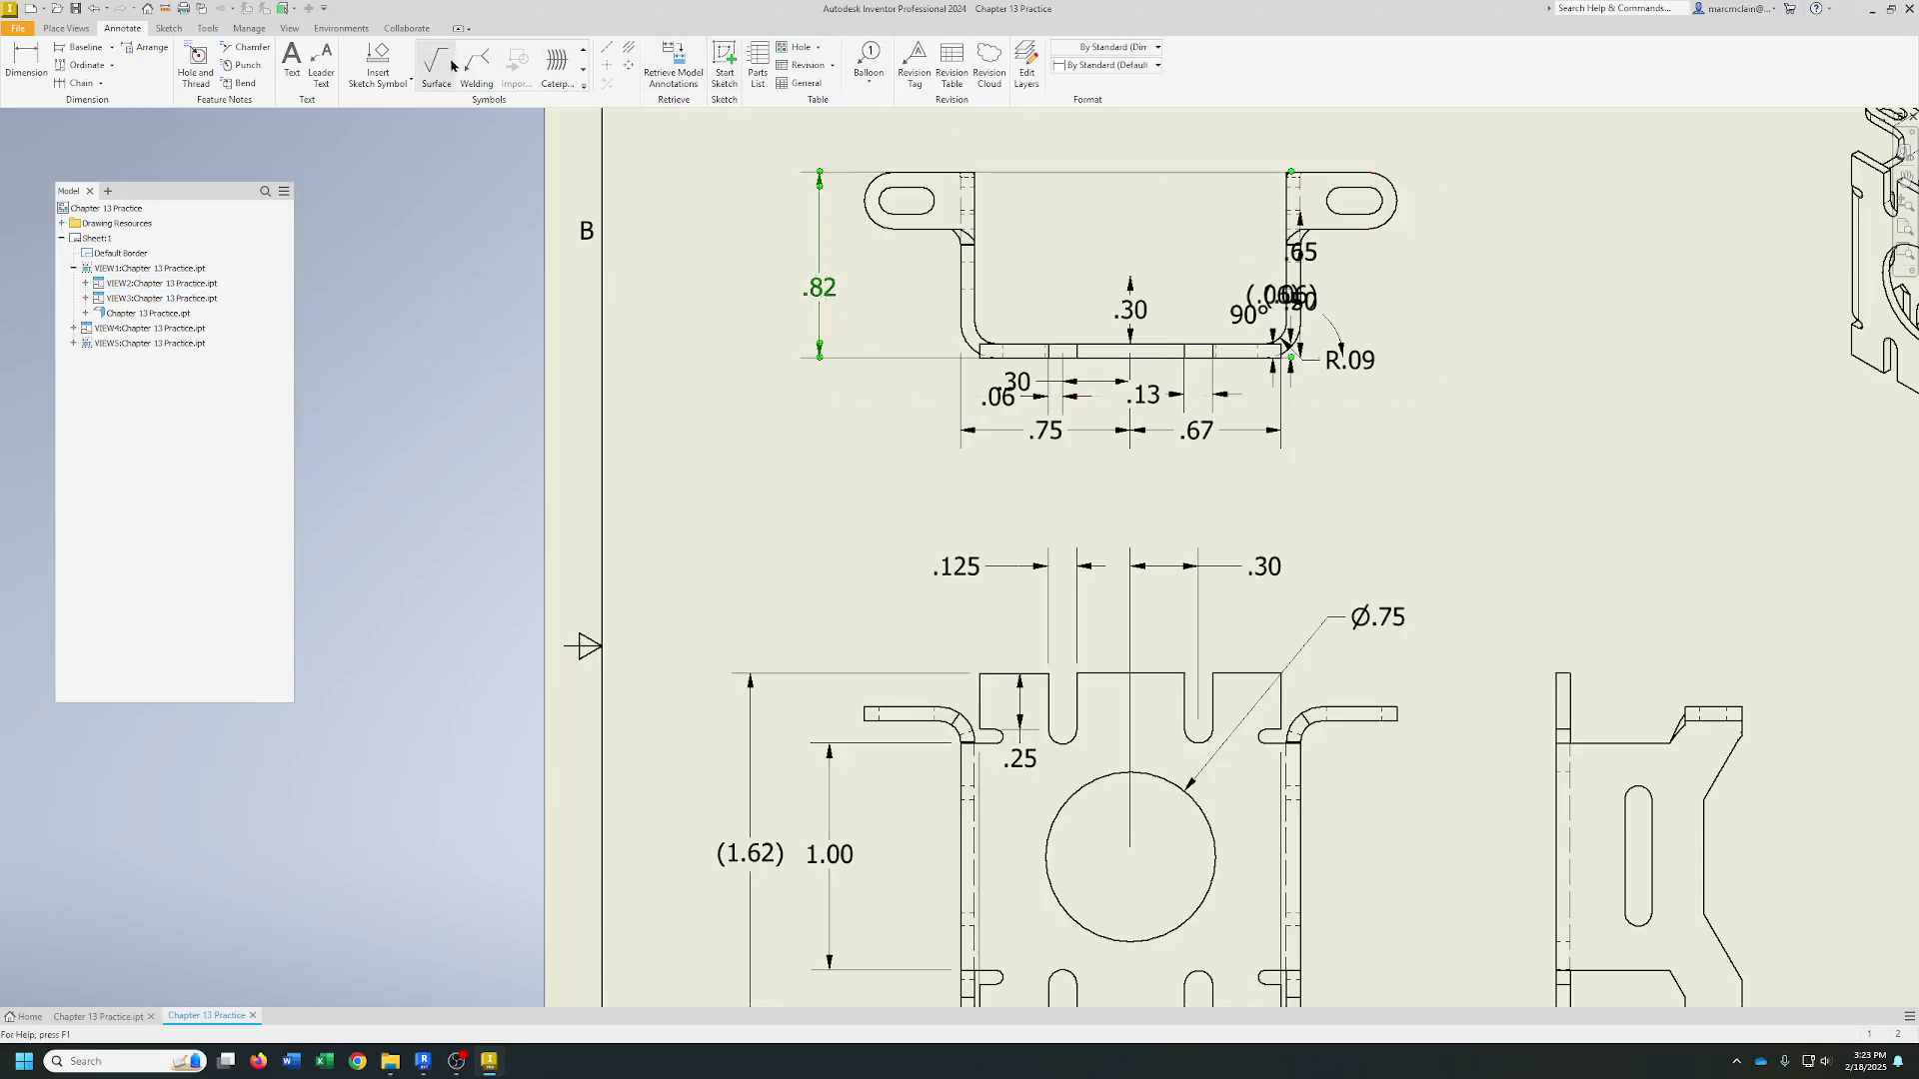
- Add center marks to the left and right flange slots in the top view
click(607, 68)
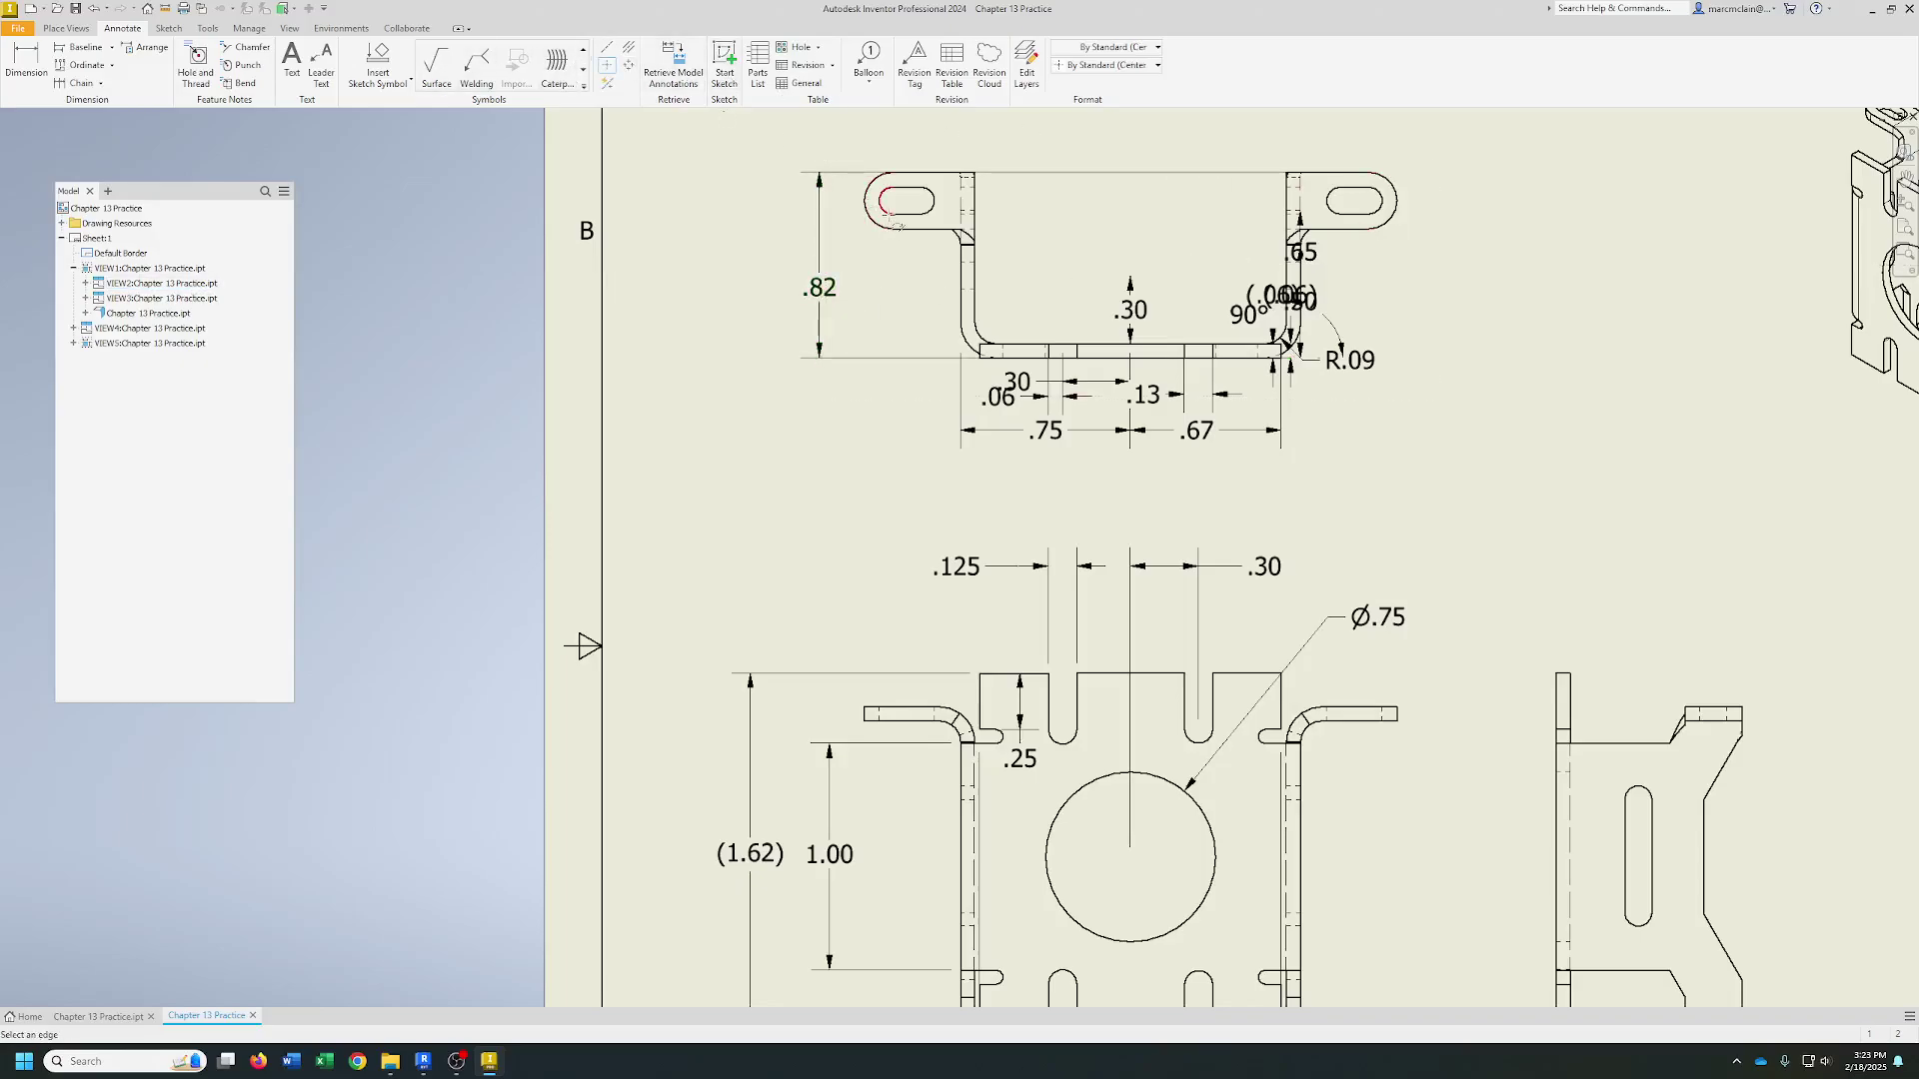
click(893, 222)
click(1340, 212)
key(Escape)
- Dimension the height from the base's bottom edge to the right slot's centre in the top view, placed right of the part
click(26, 62)
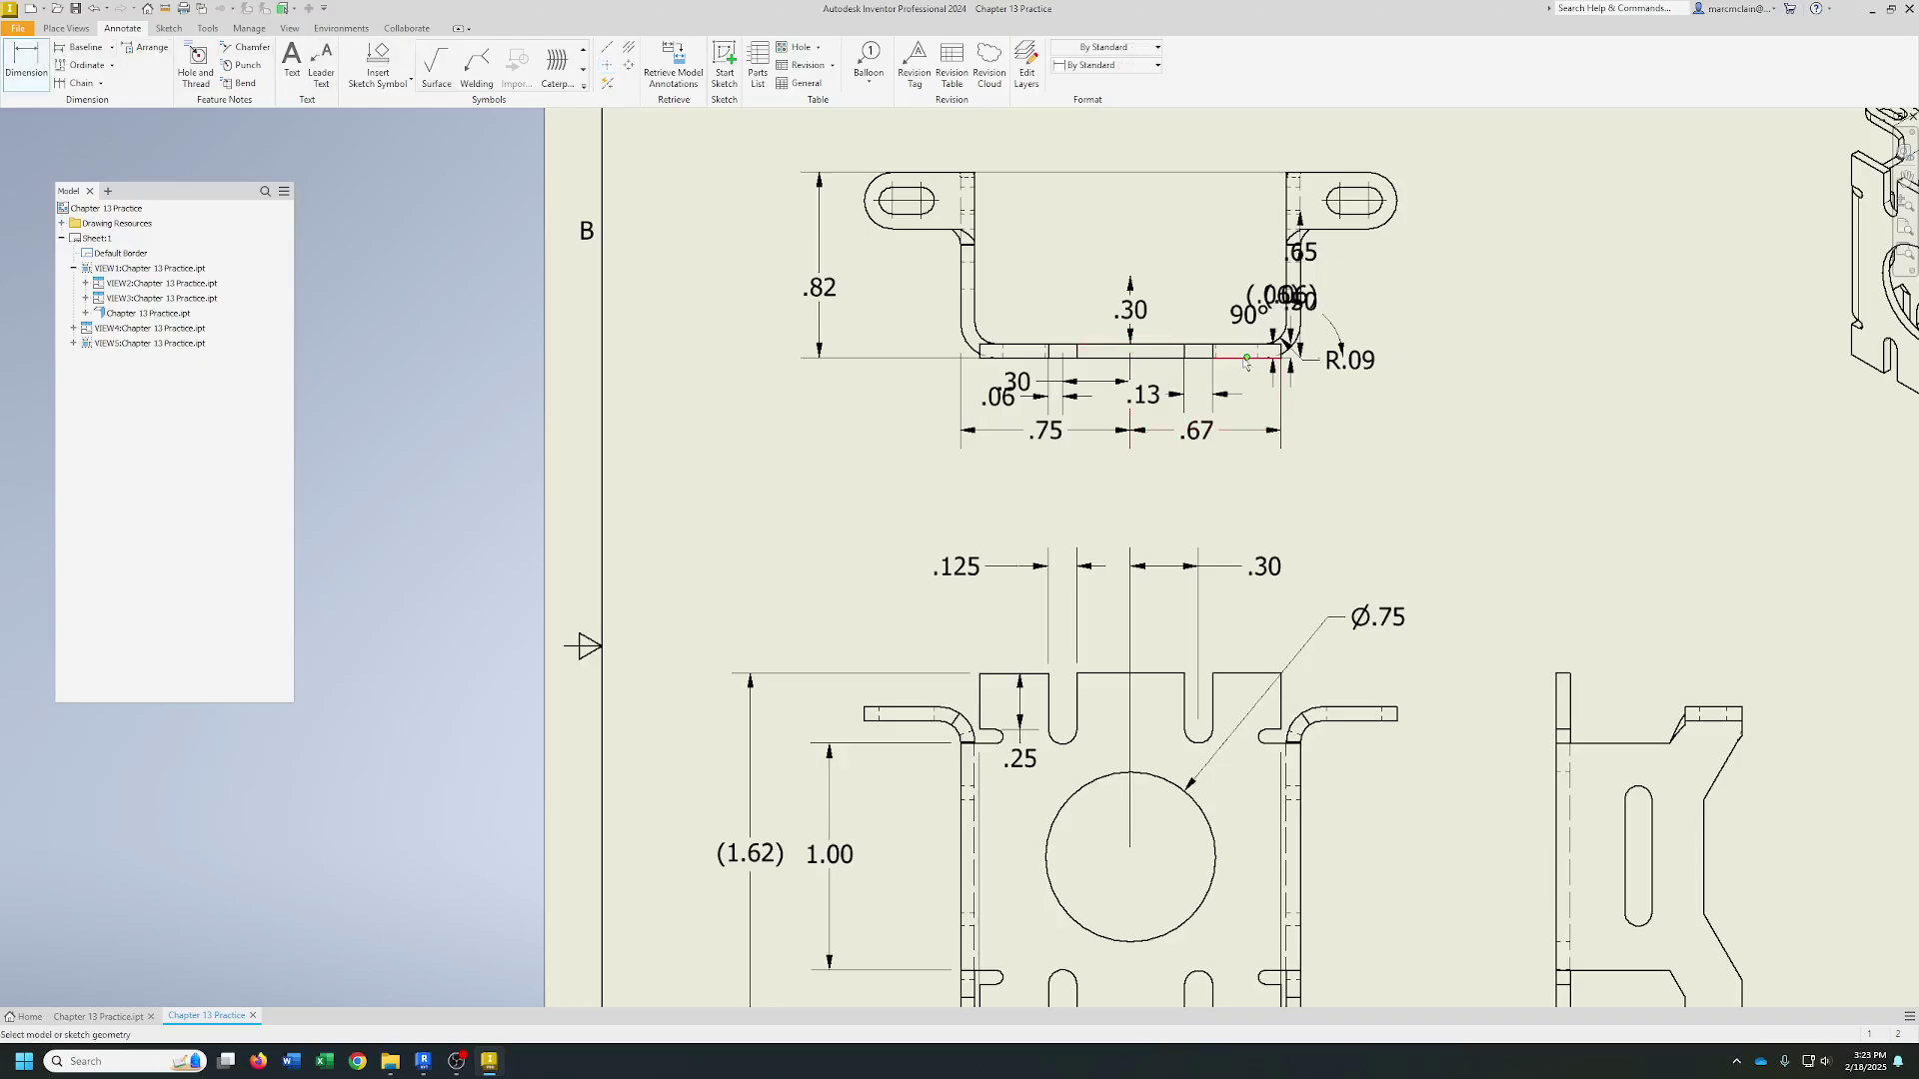
click(1246, 360)
click(1368, 200)
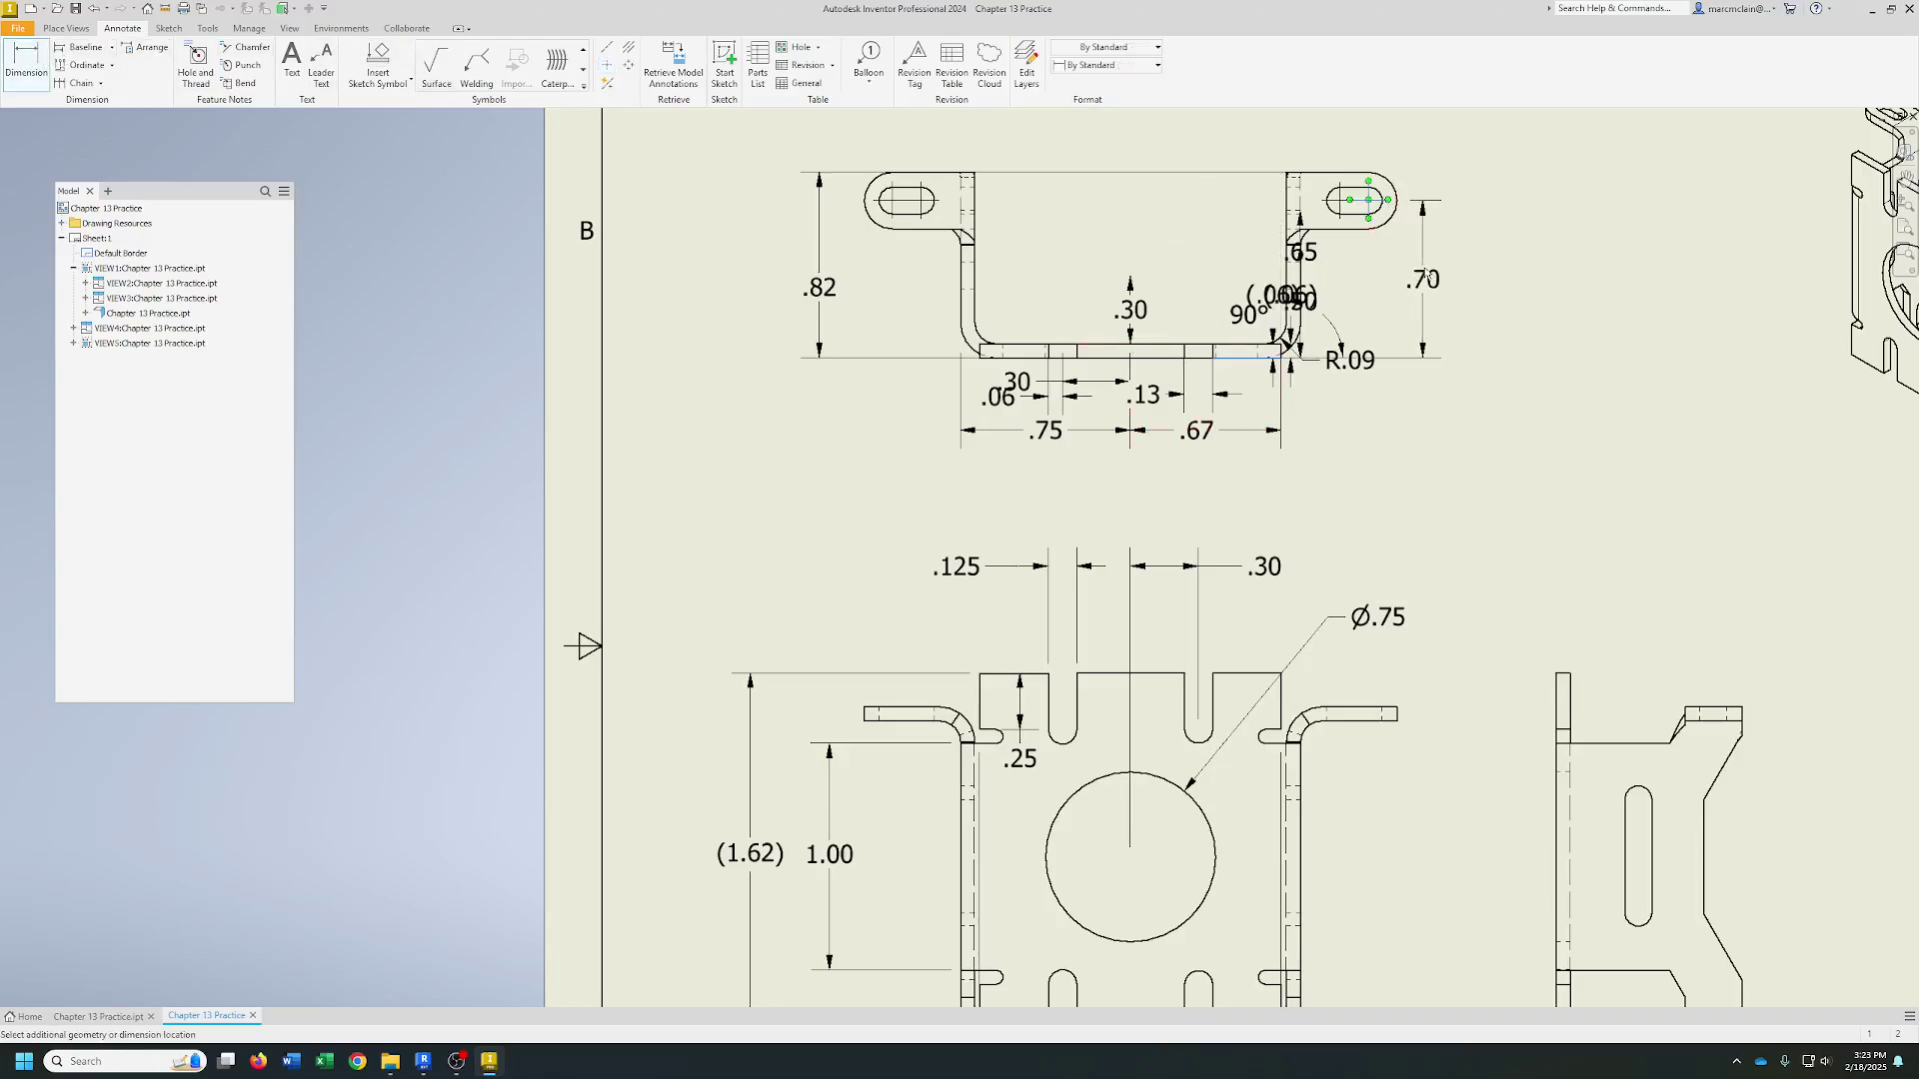
click(1443, 280)
right_click(1349, 291)
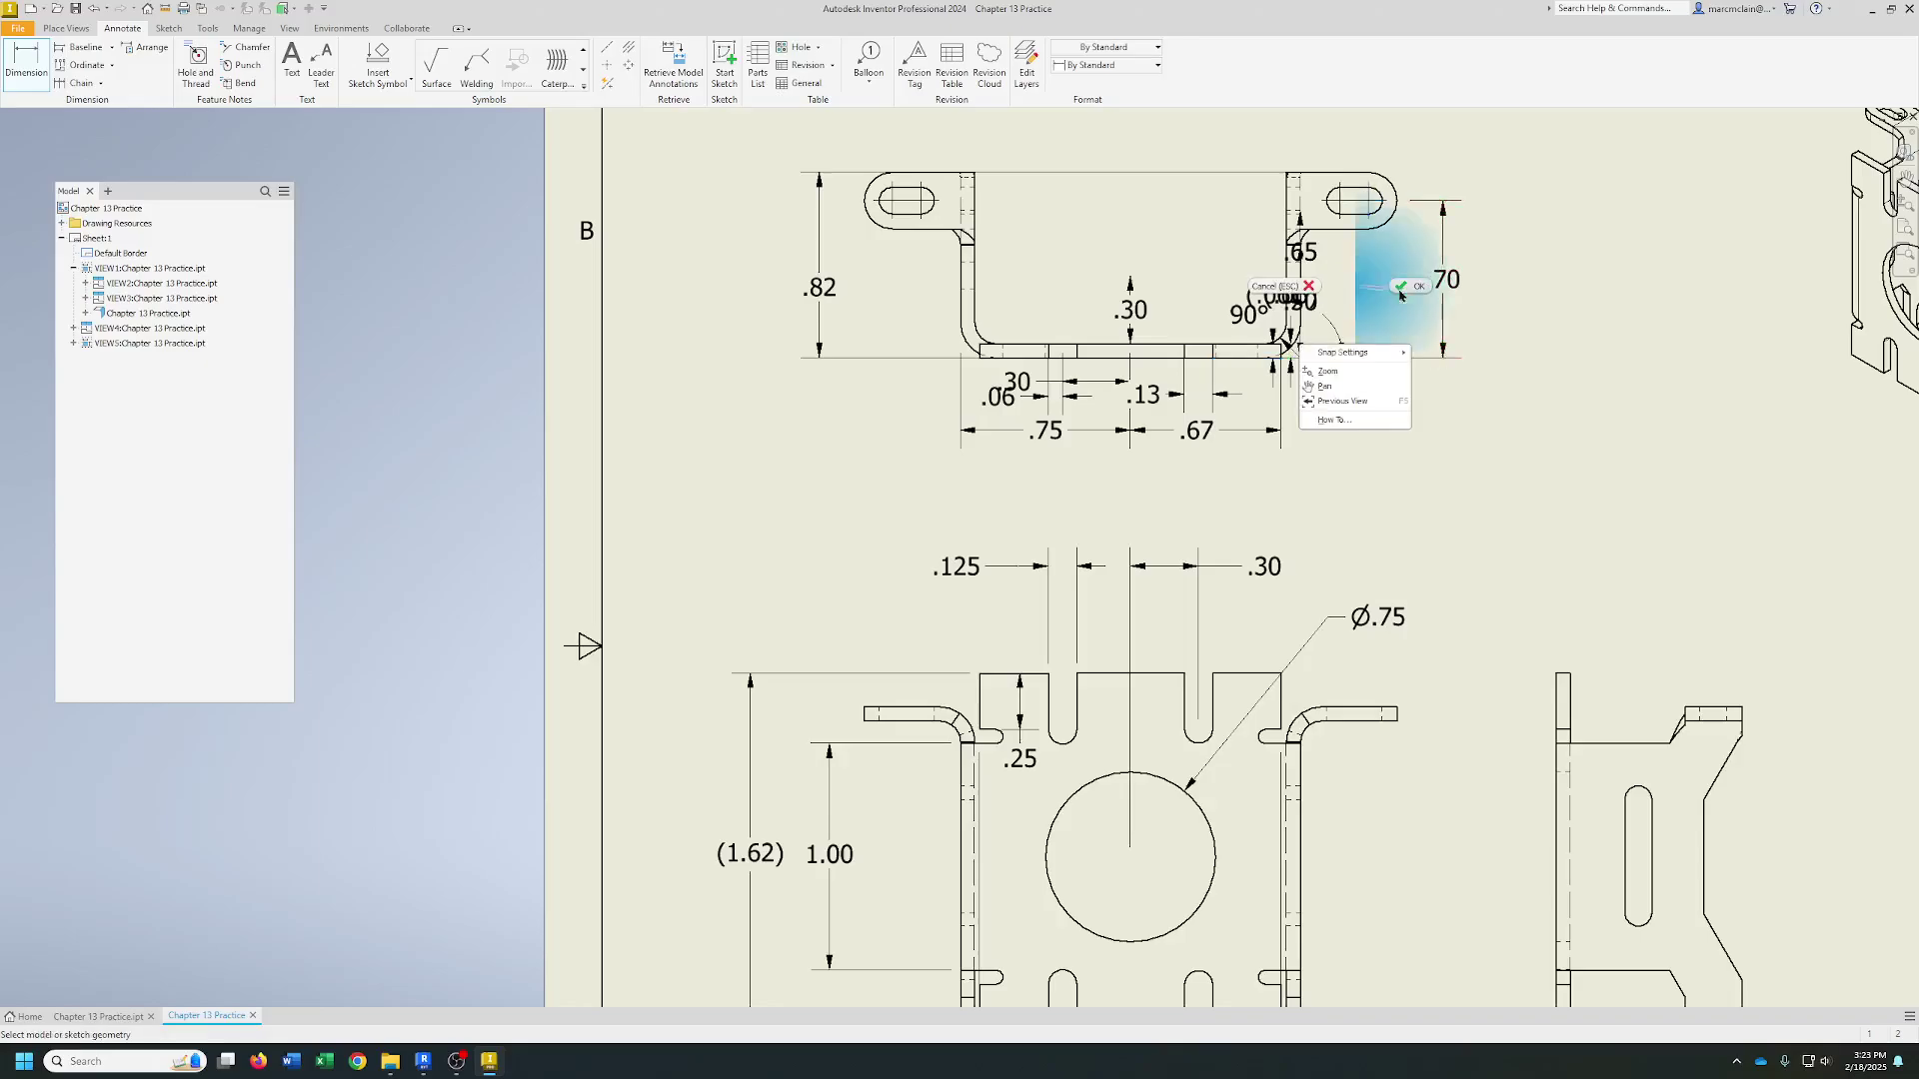
click(1400, 288)
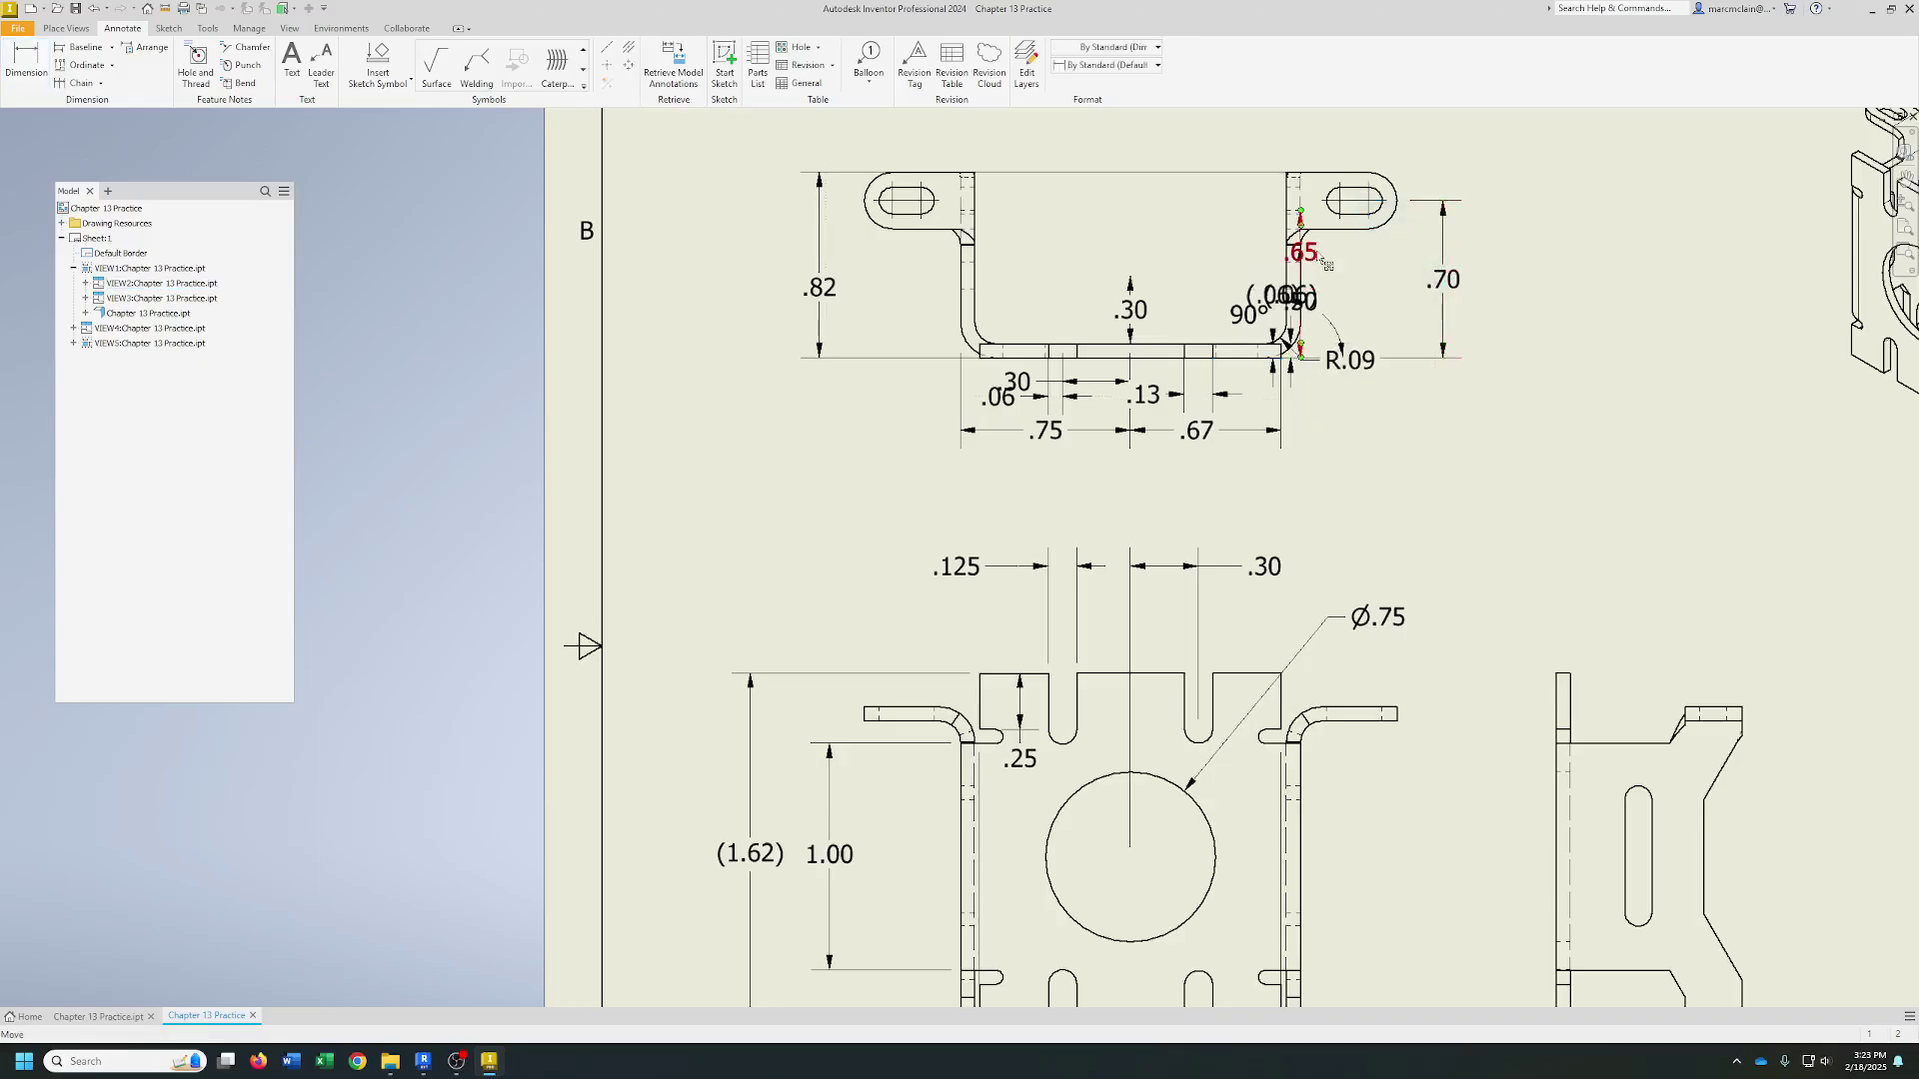
- Delete the .65, (.06), 90° and R.09 dimensions around the top view's right bend and the .30 dimension above its base
drag(1327, 263, 1267, 322)
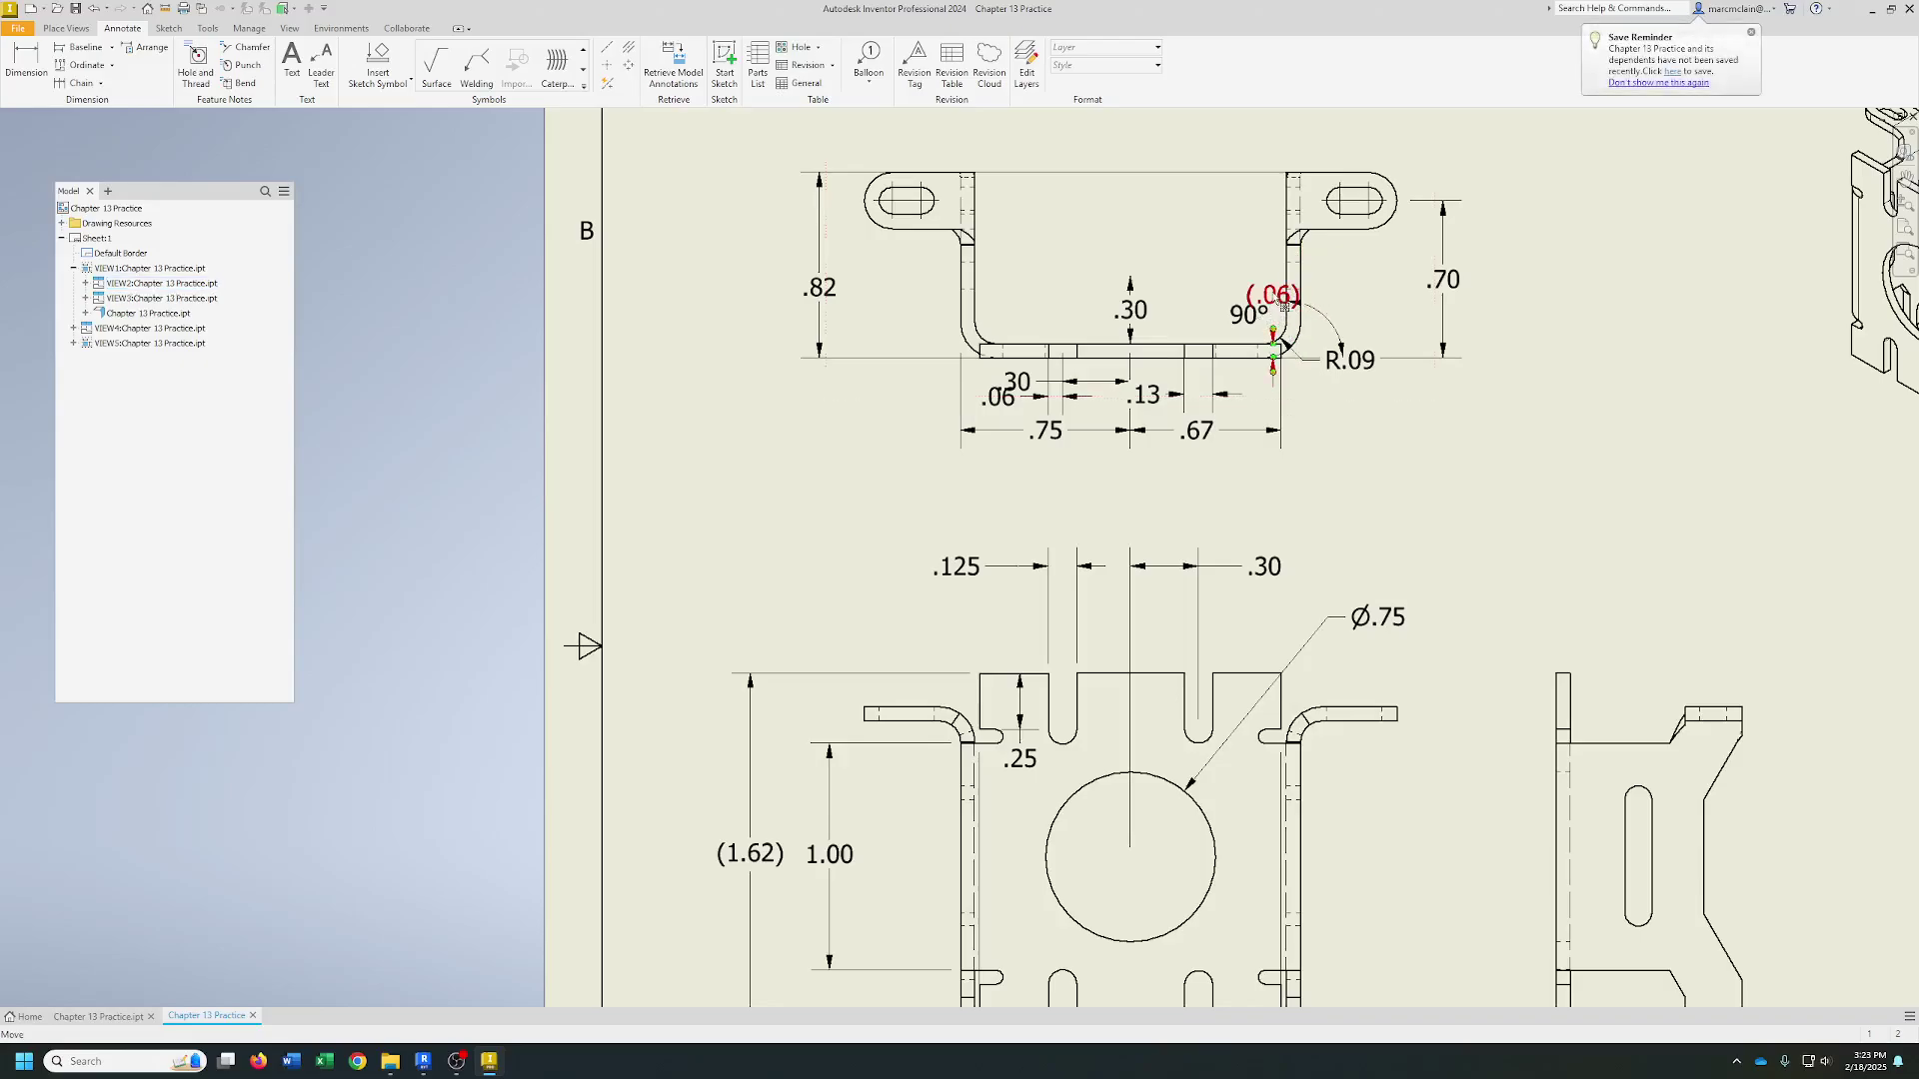
click(1240, 316)
key(Delete)
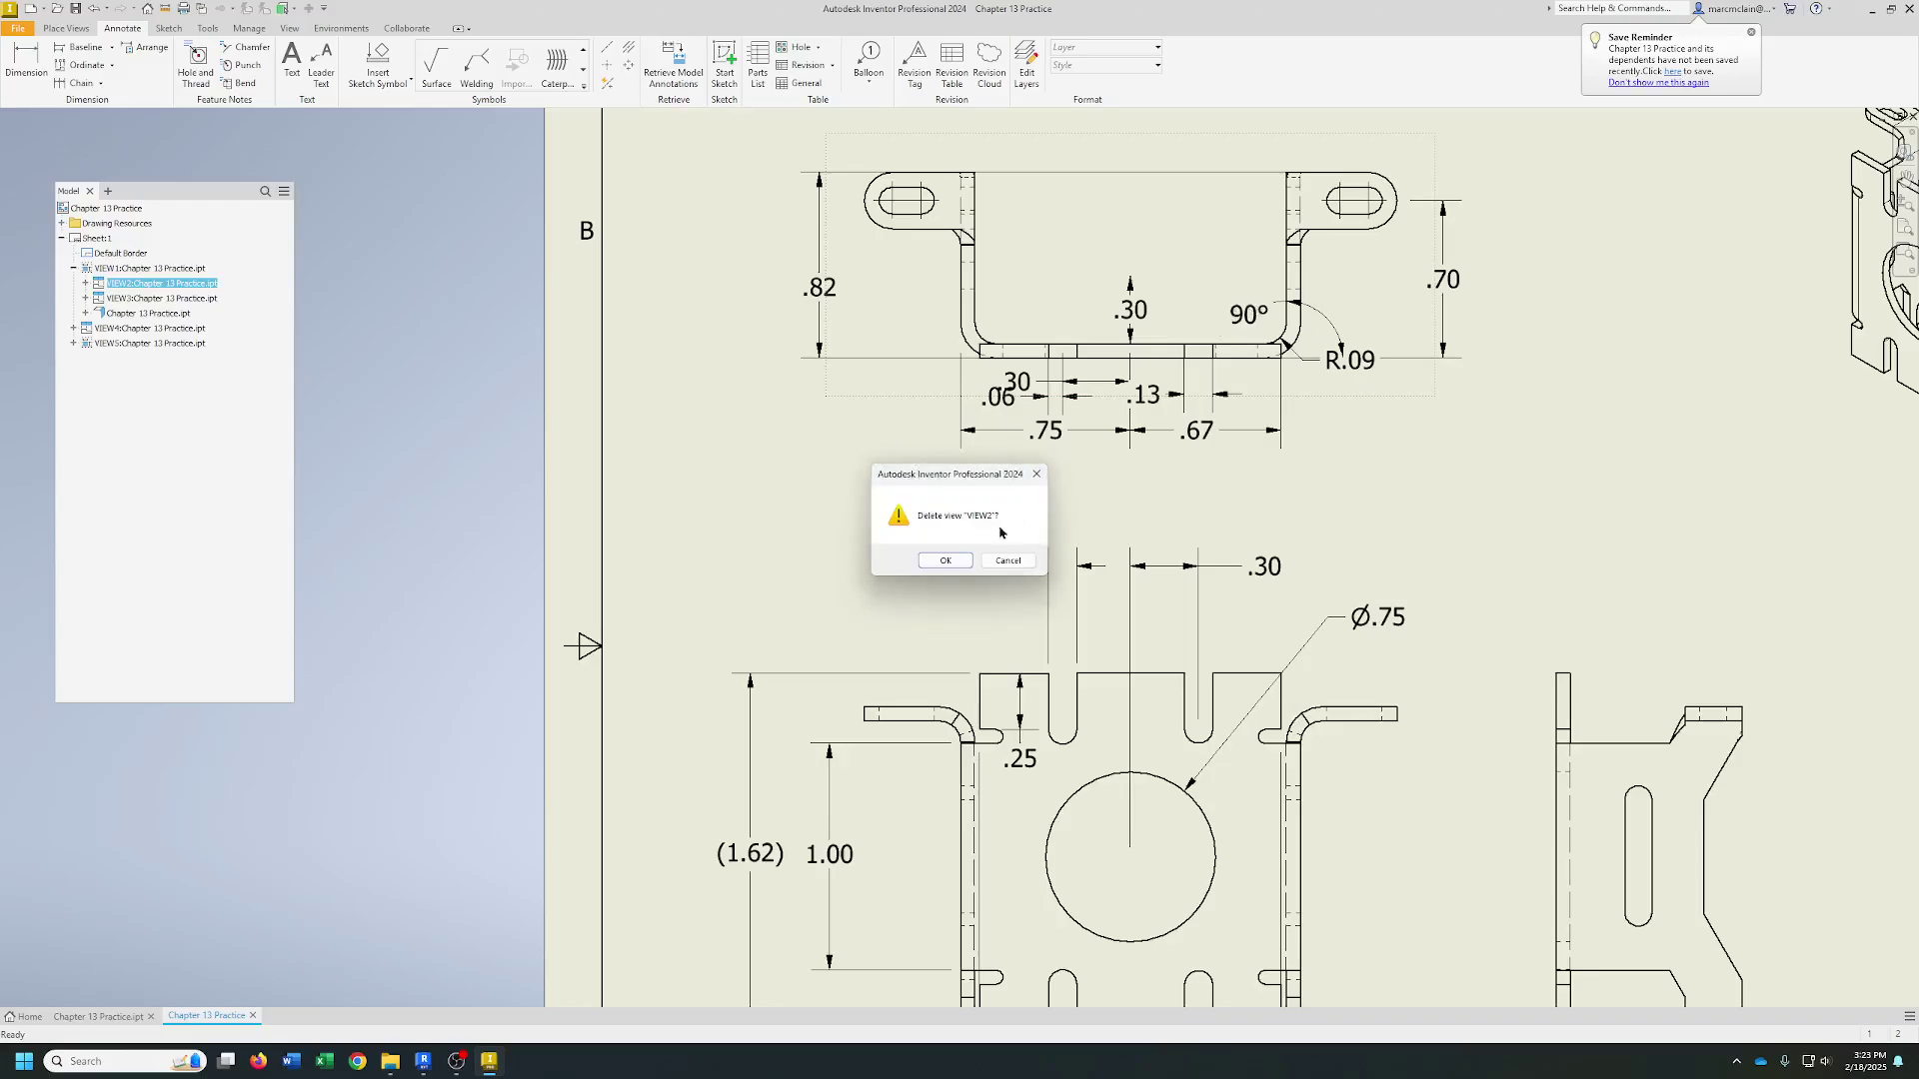
key(Escape)
click(1139, 318)
click(1248, 314)
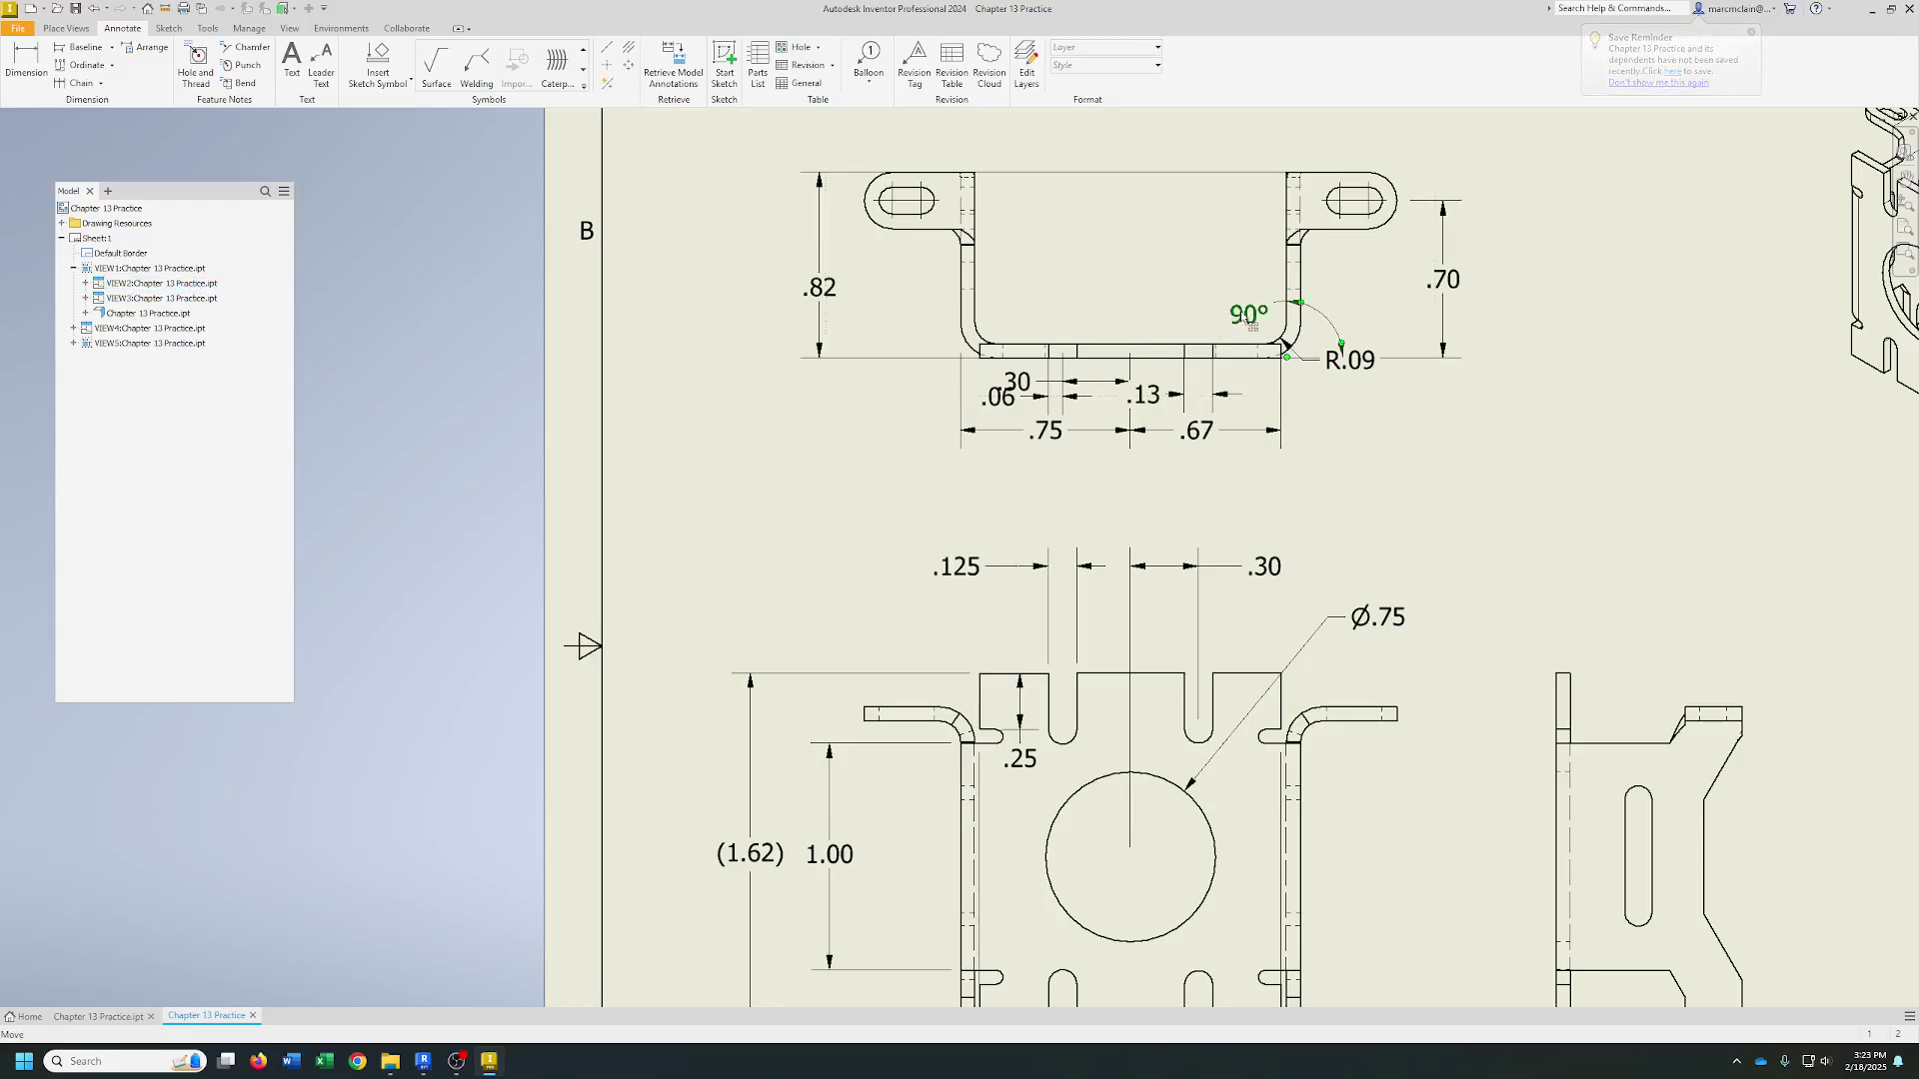
key(Delete)
click(1359, 370)
key(Delete)
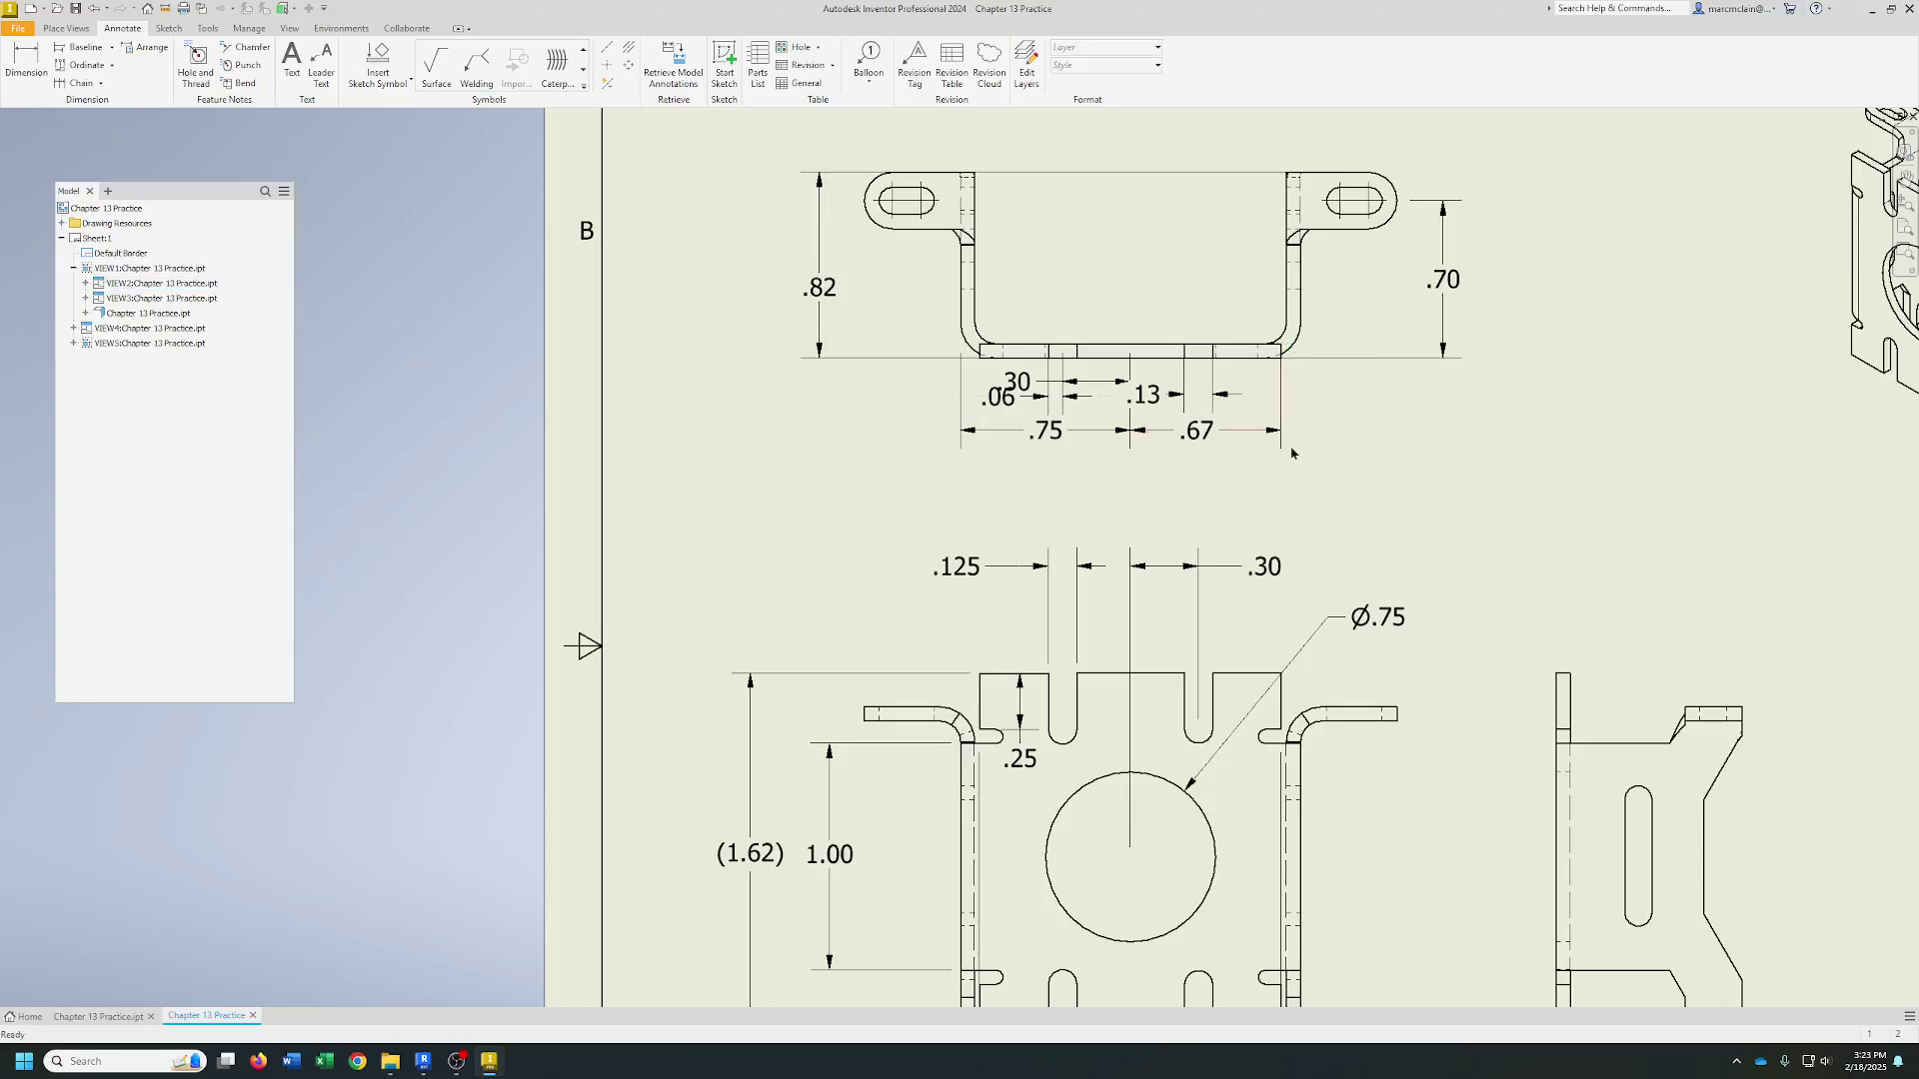
- Delete the .67, .13, .30, .75 and .06 horizontal dimensions below the top view
click(1239, 432)
key(Delete)
click(1157, 407)
key(Delete)
click(1115, 383)
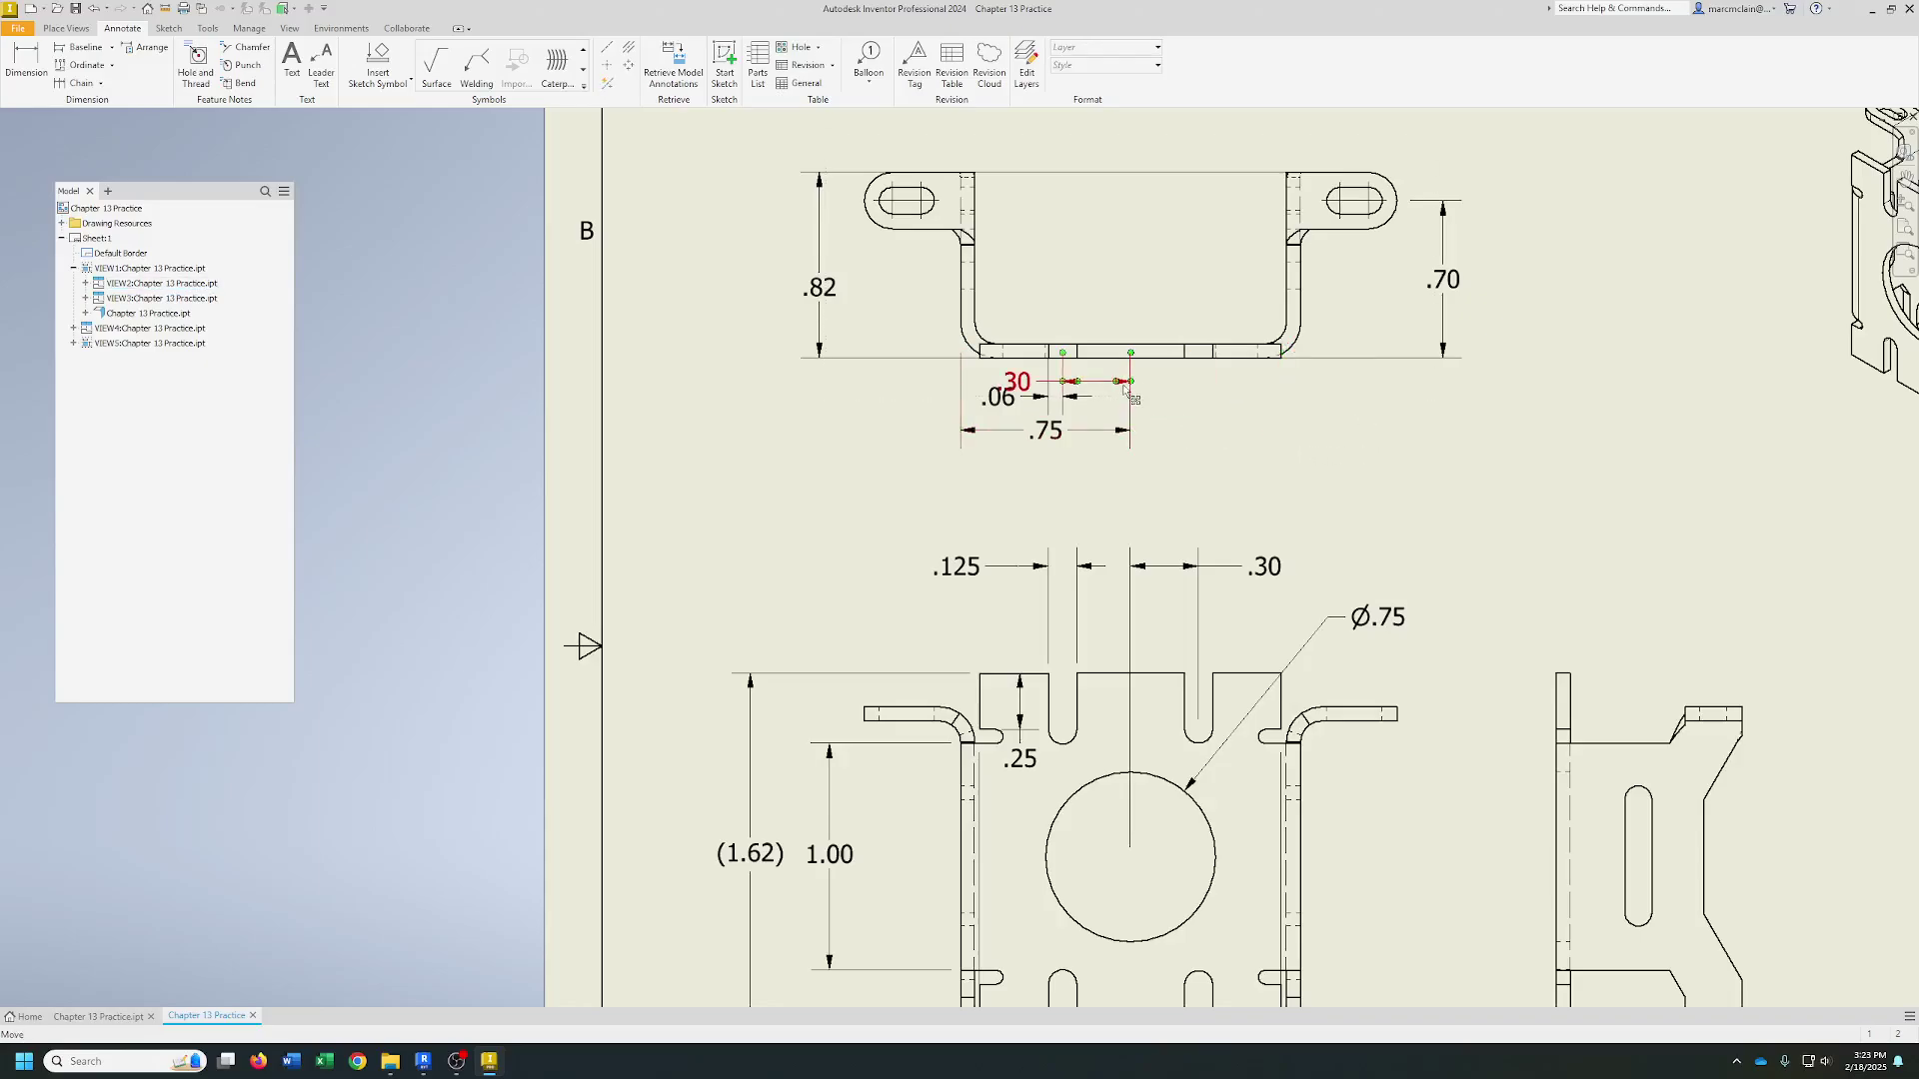
key(Delete)
click(1120, 430)
key(Delete)
click(1067, 412)
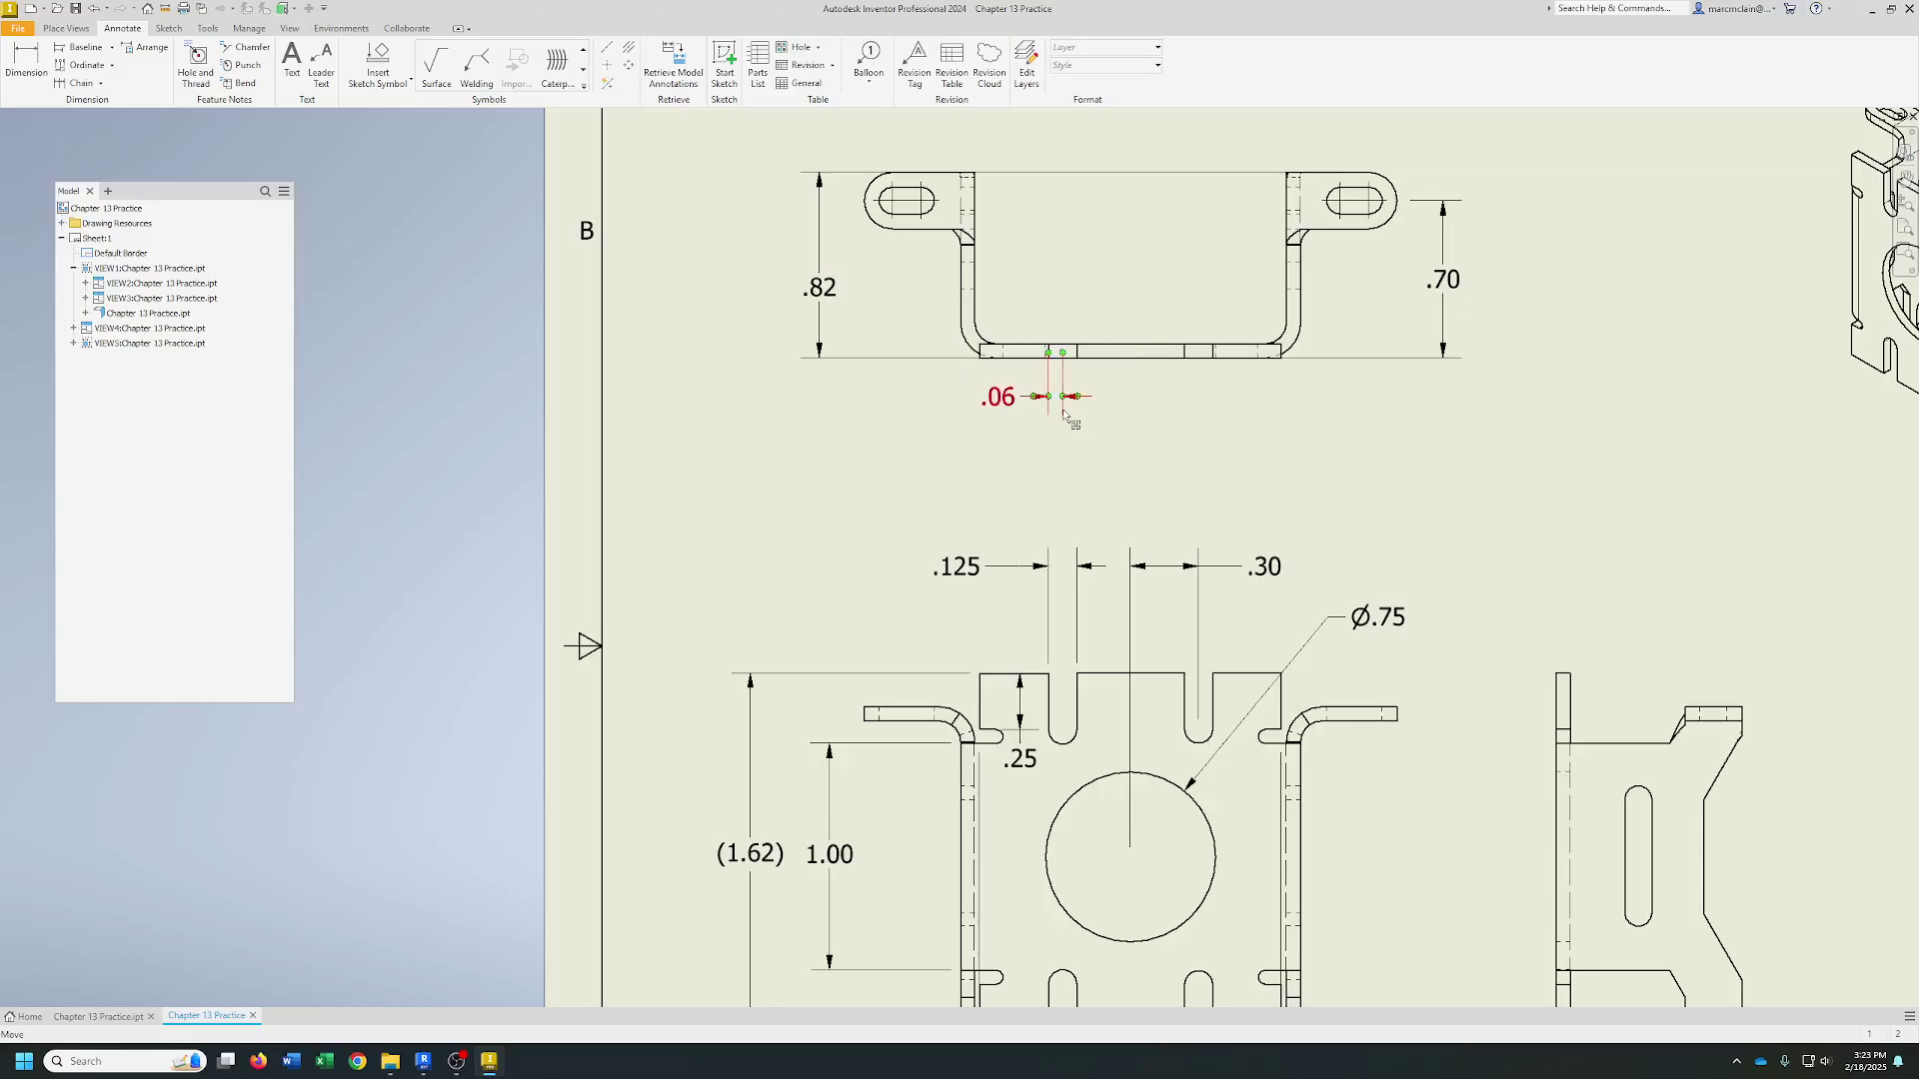
key(Delete)
- Dimension the overall width between the two side flanges' outer faces, placed below the top view
click(26, 62)
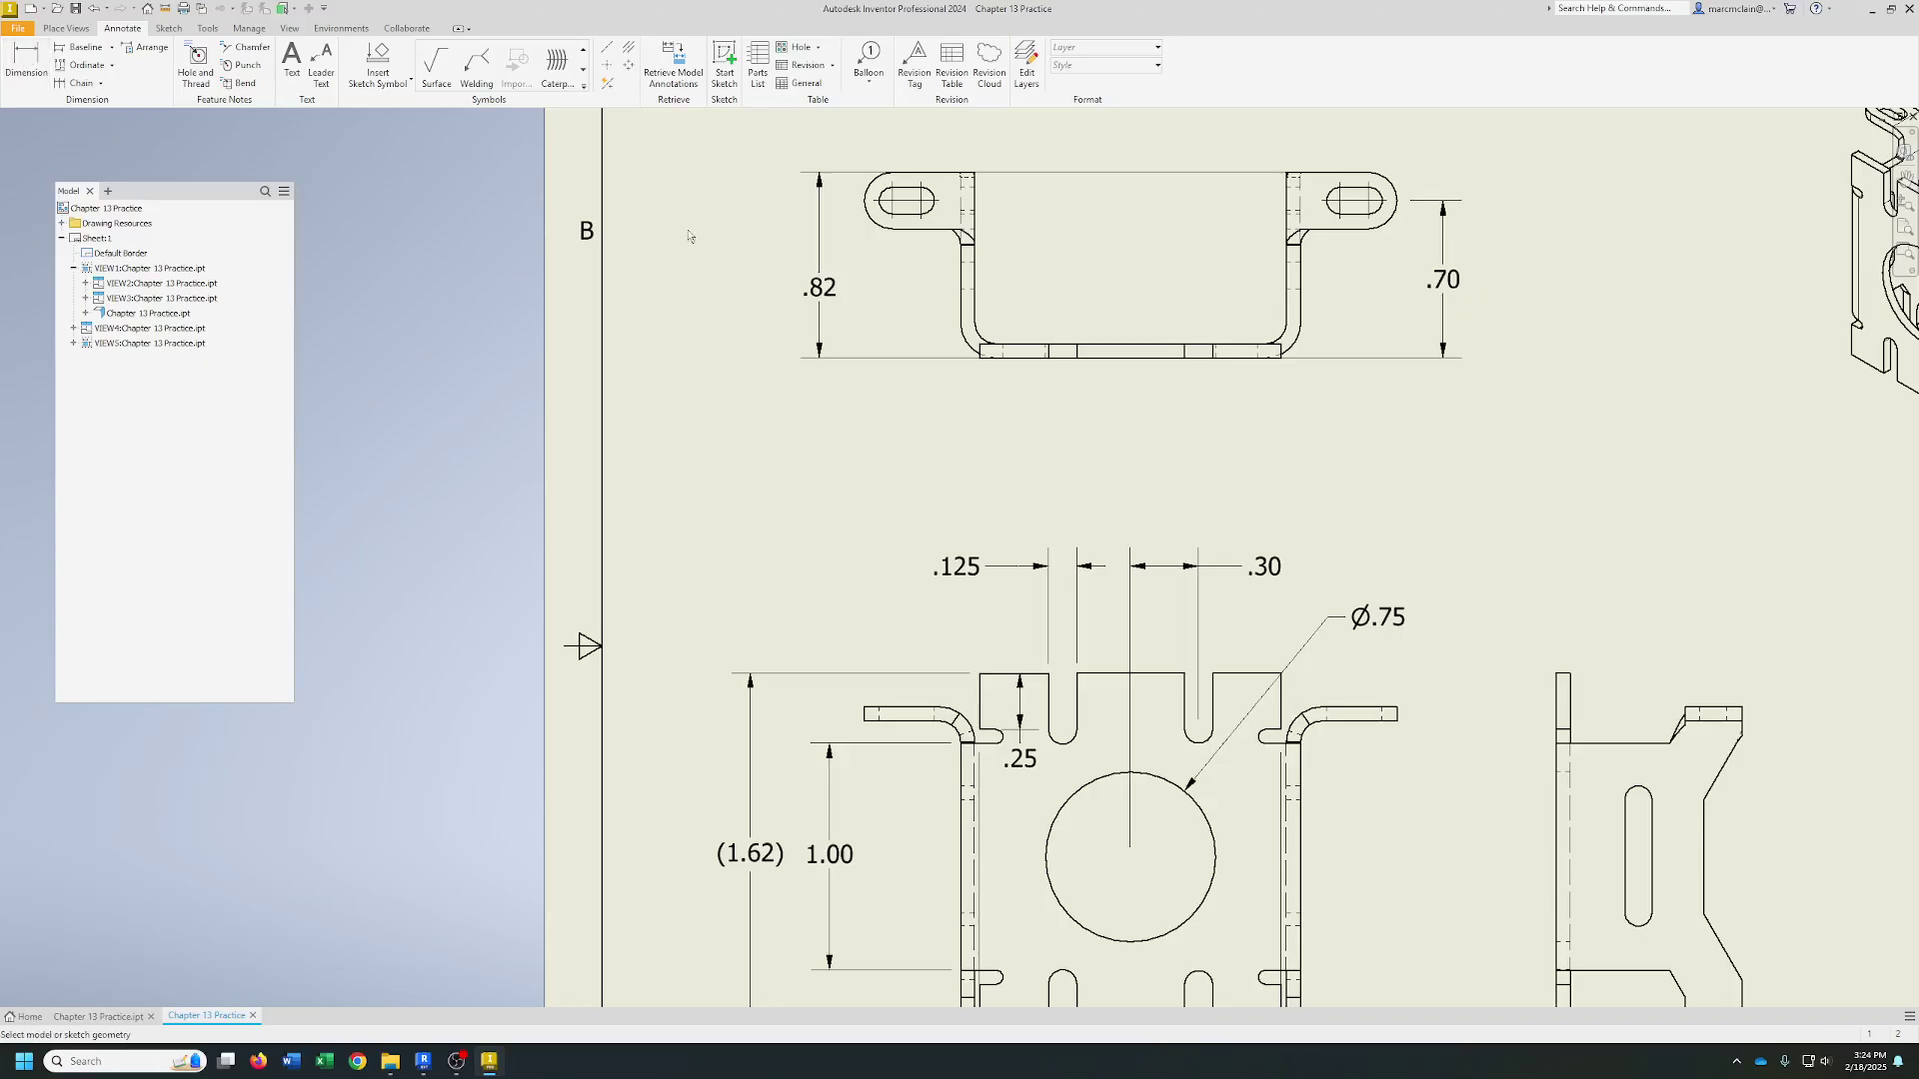
click(965, 300)
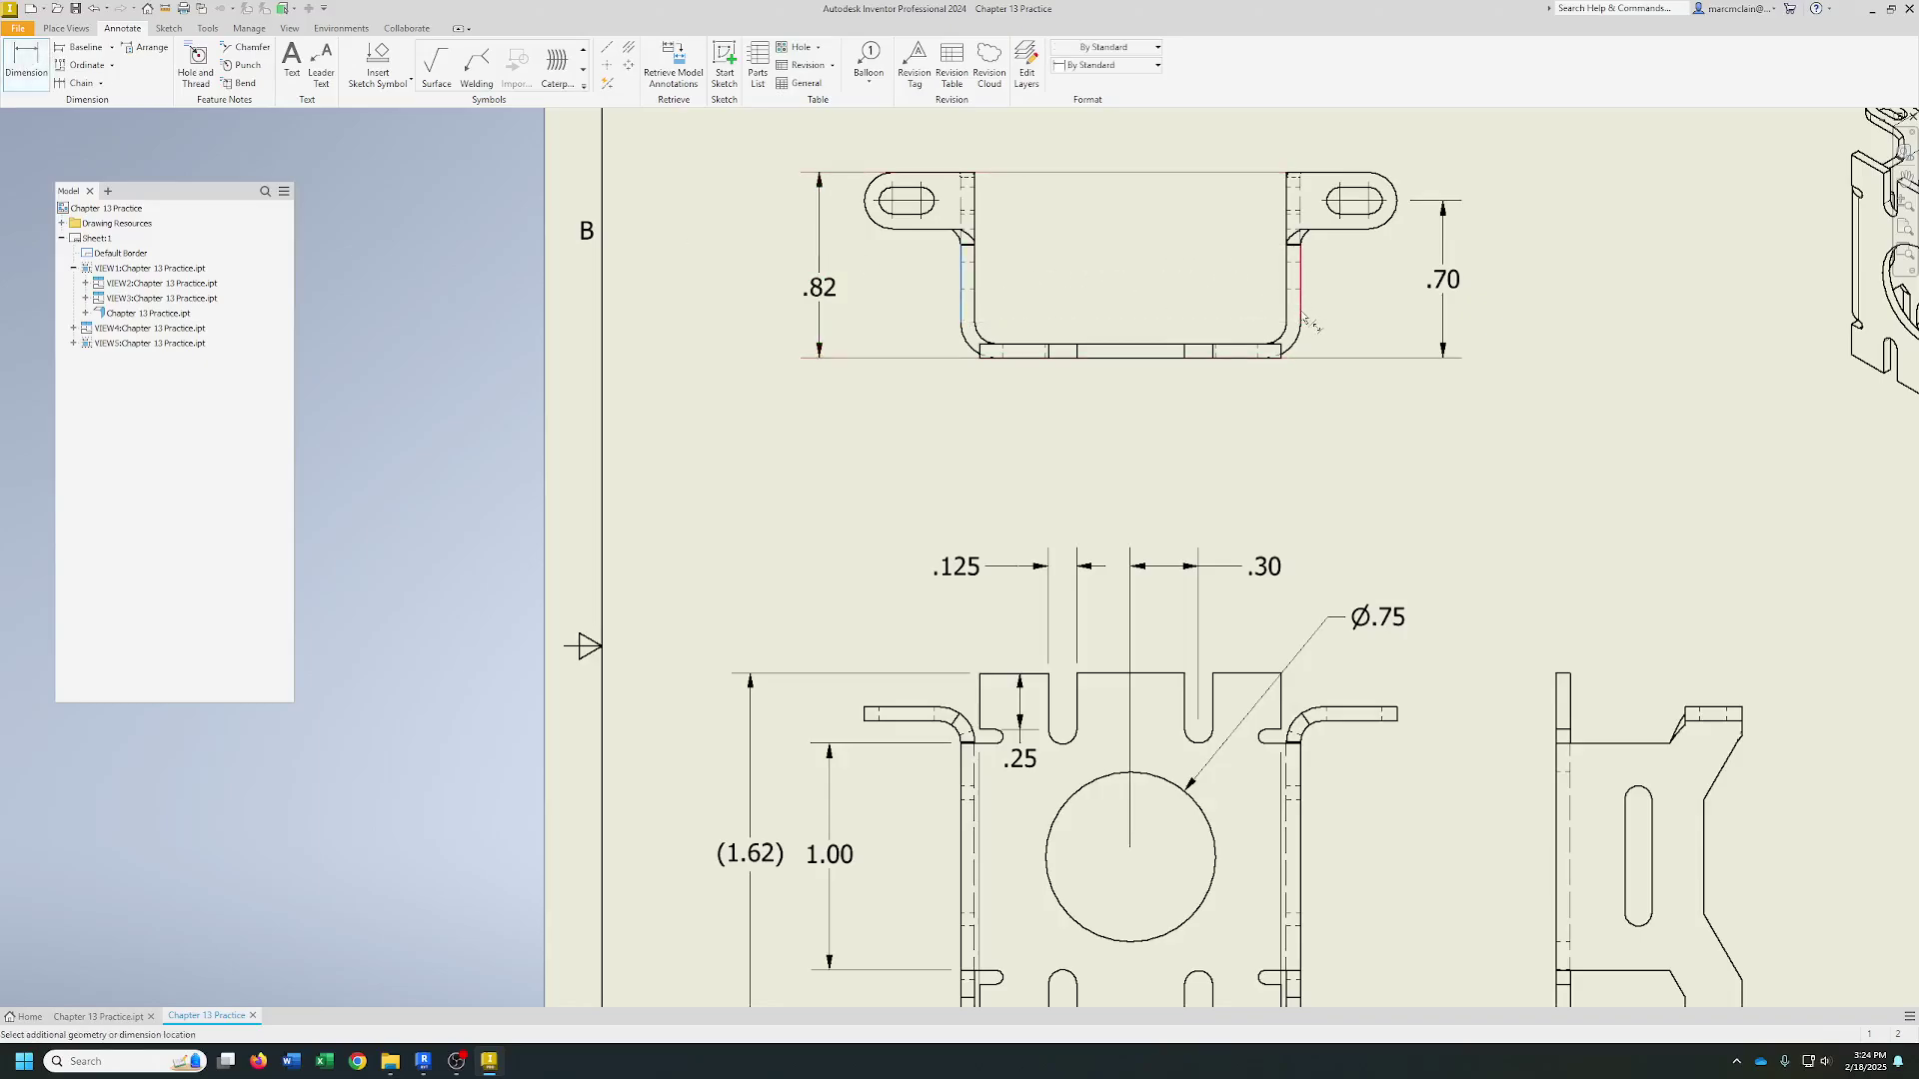
click(1299, 299)
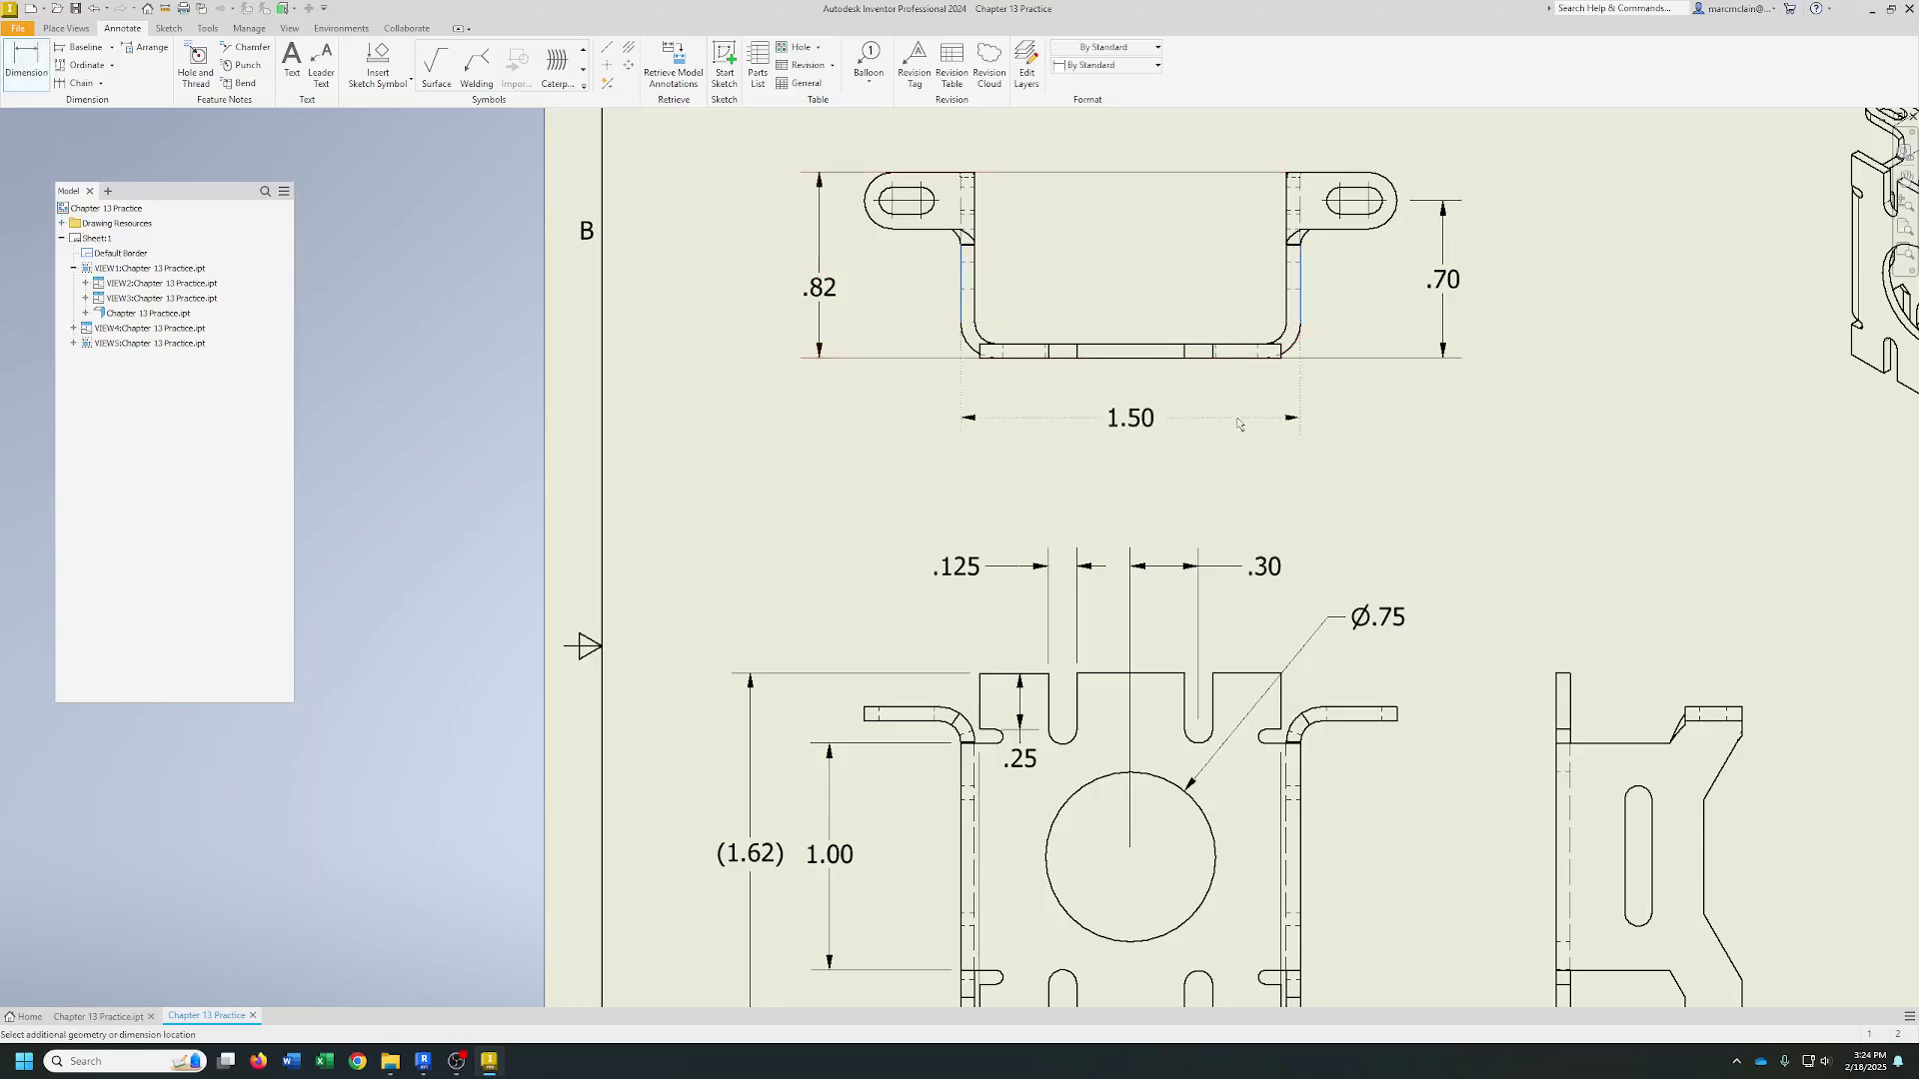
click(1167, 425)
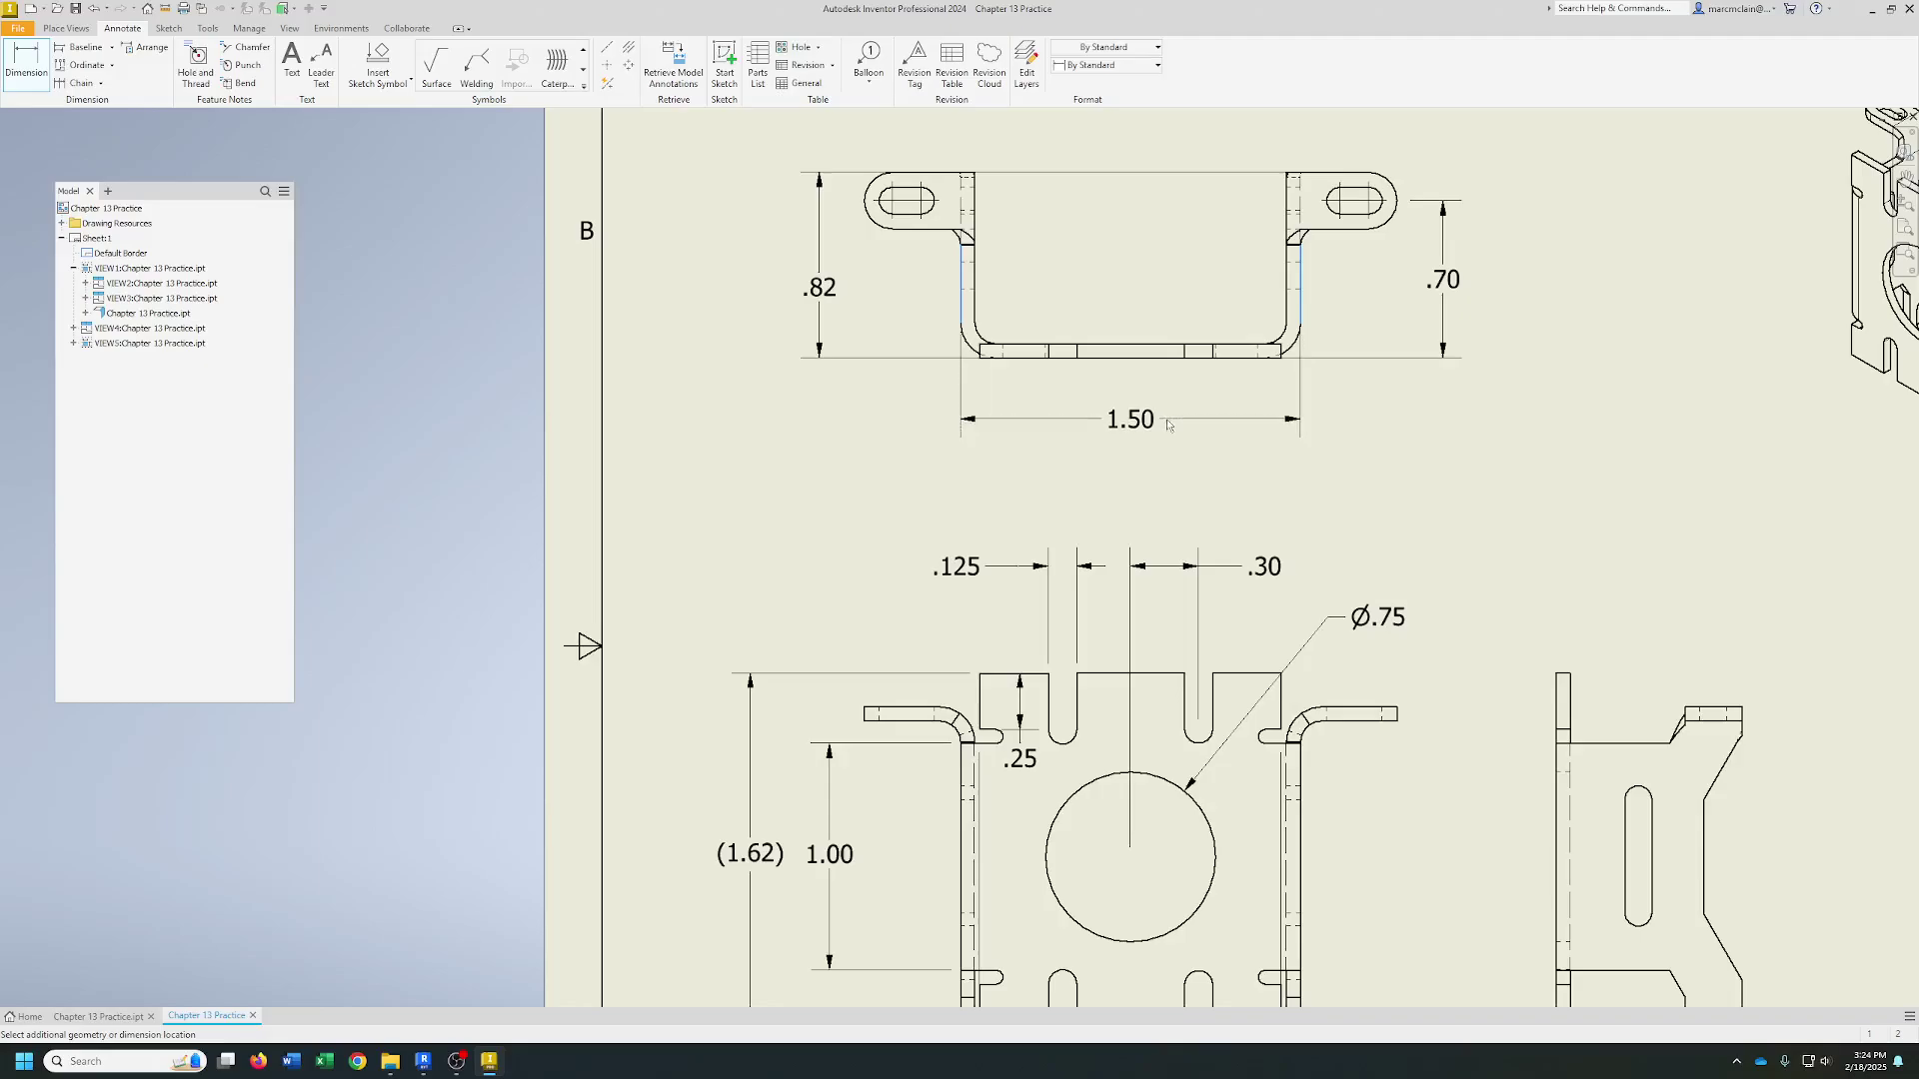
- Dimension the width of the long flange slot in the side view, placed above the view
middle_drag(1541, 573, 1208, 364)
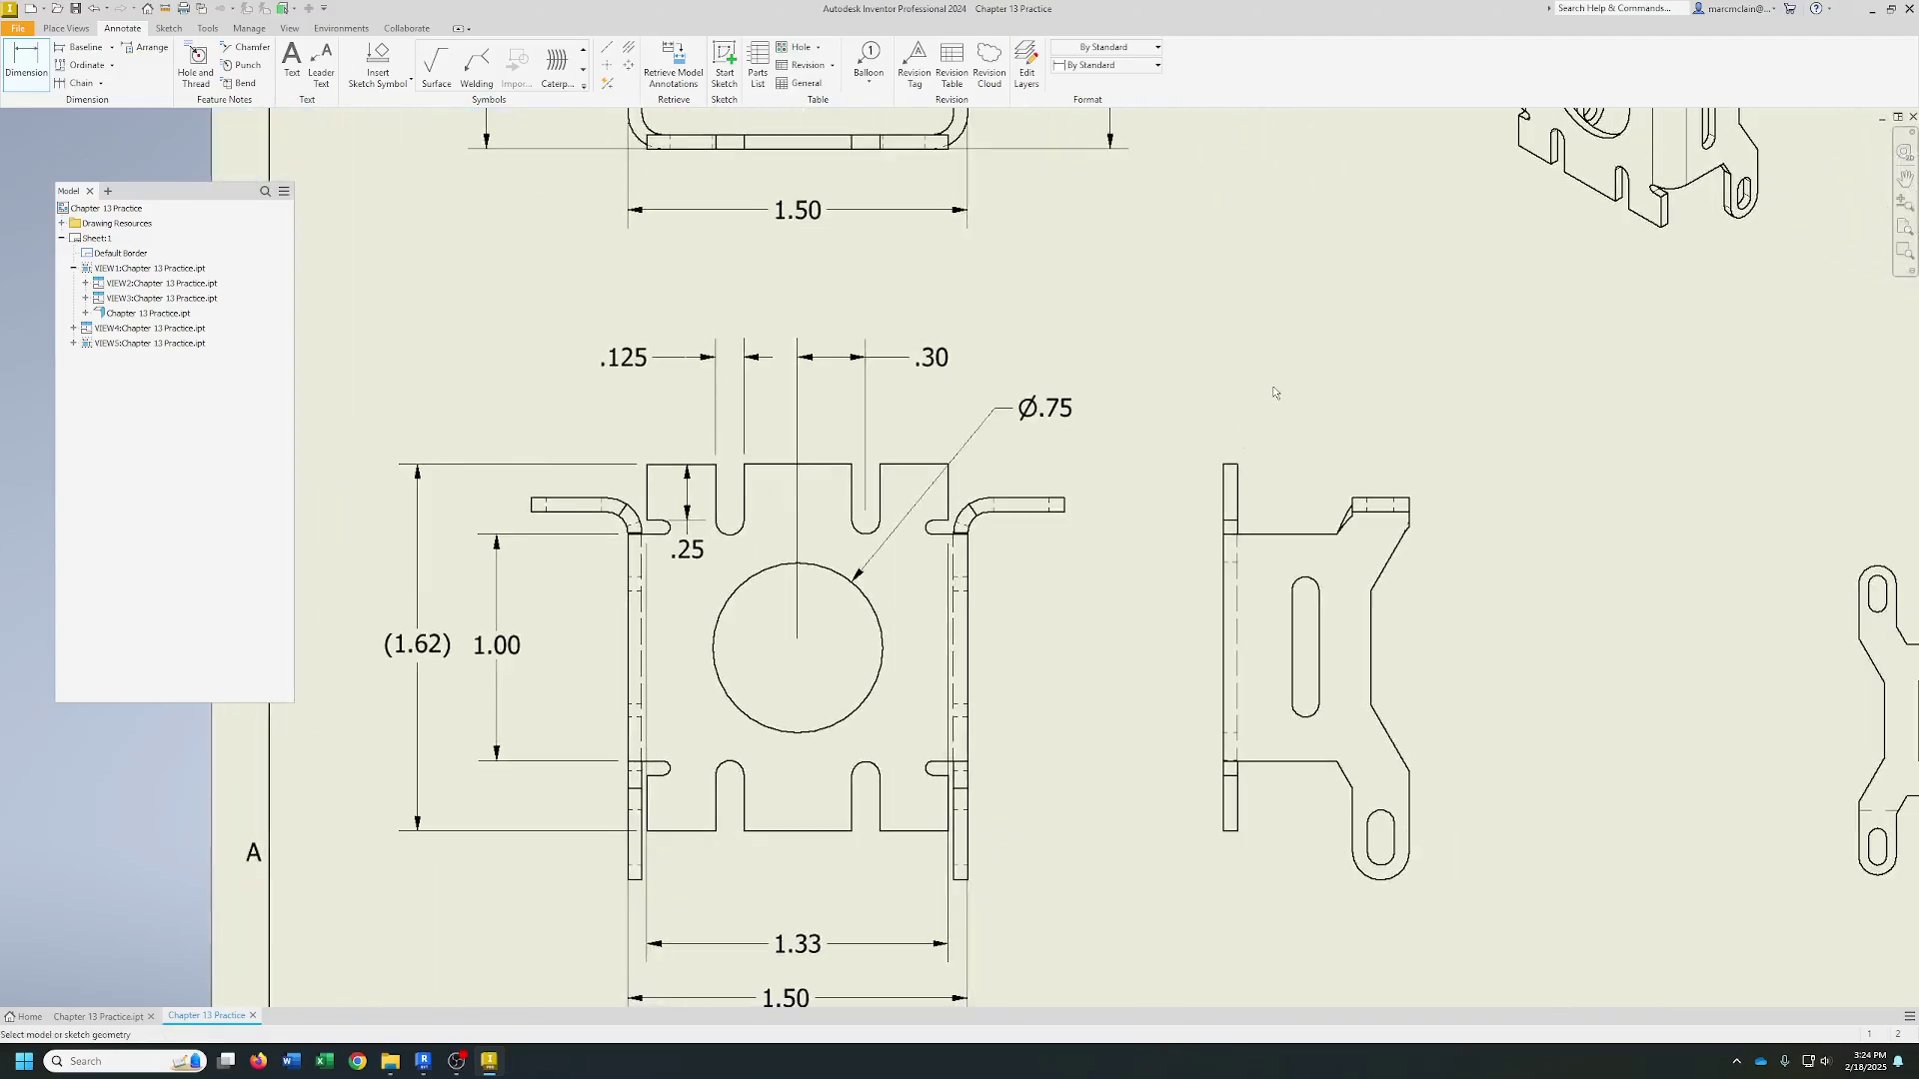
click(1226, 665)
click(1293, 648)
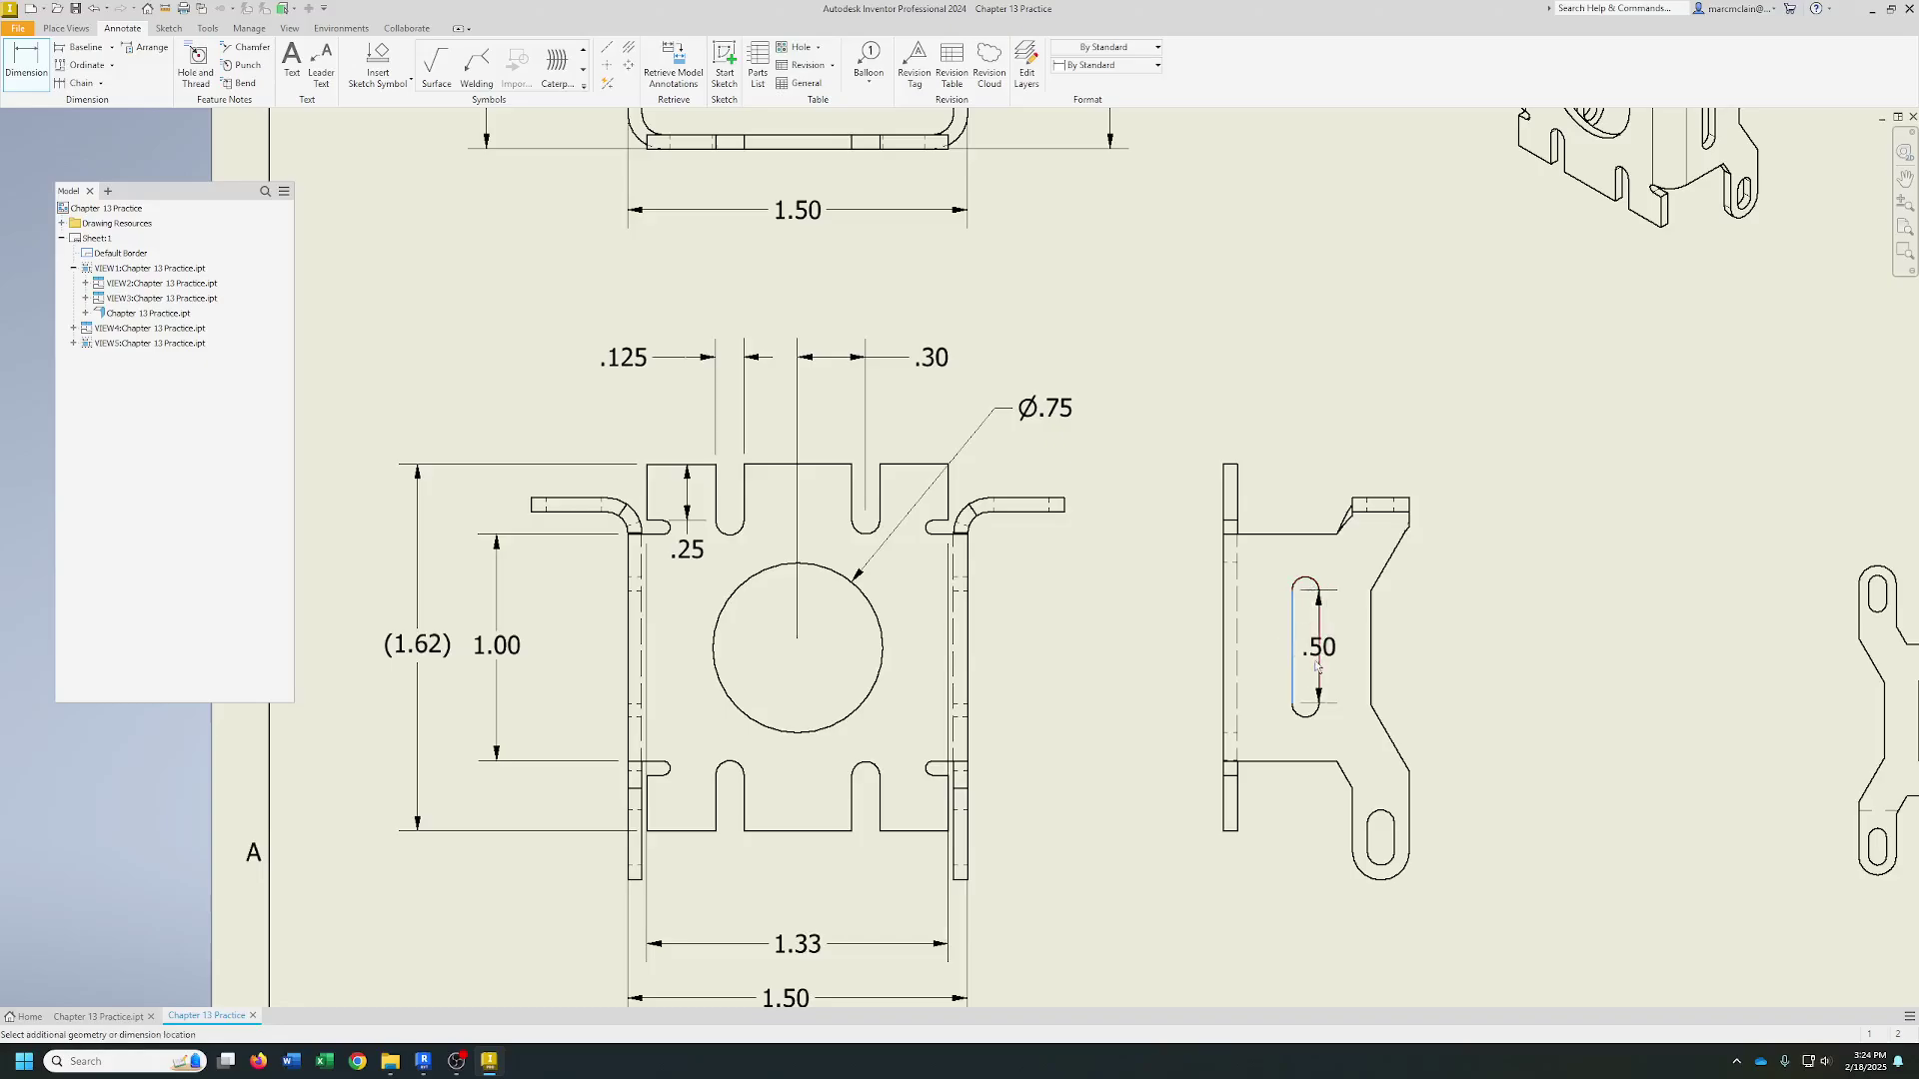
click(1319, 644)
click(1299, 407)
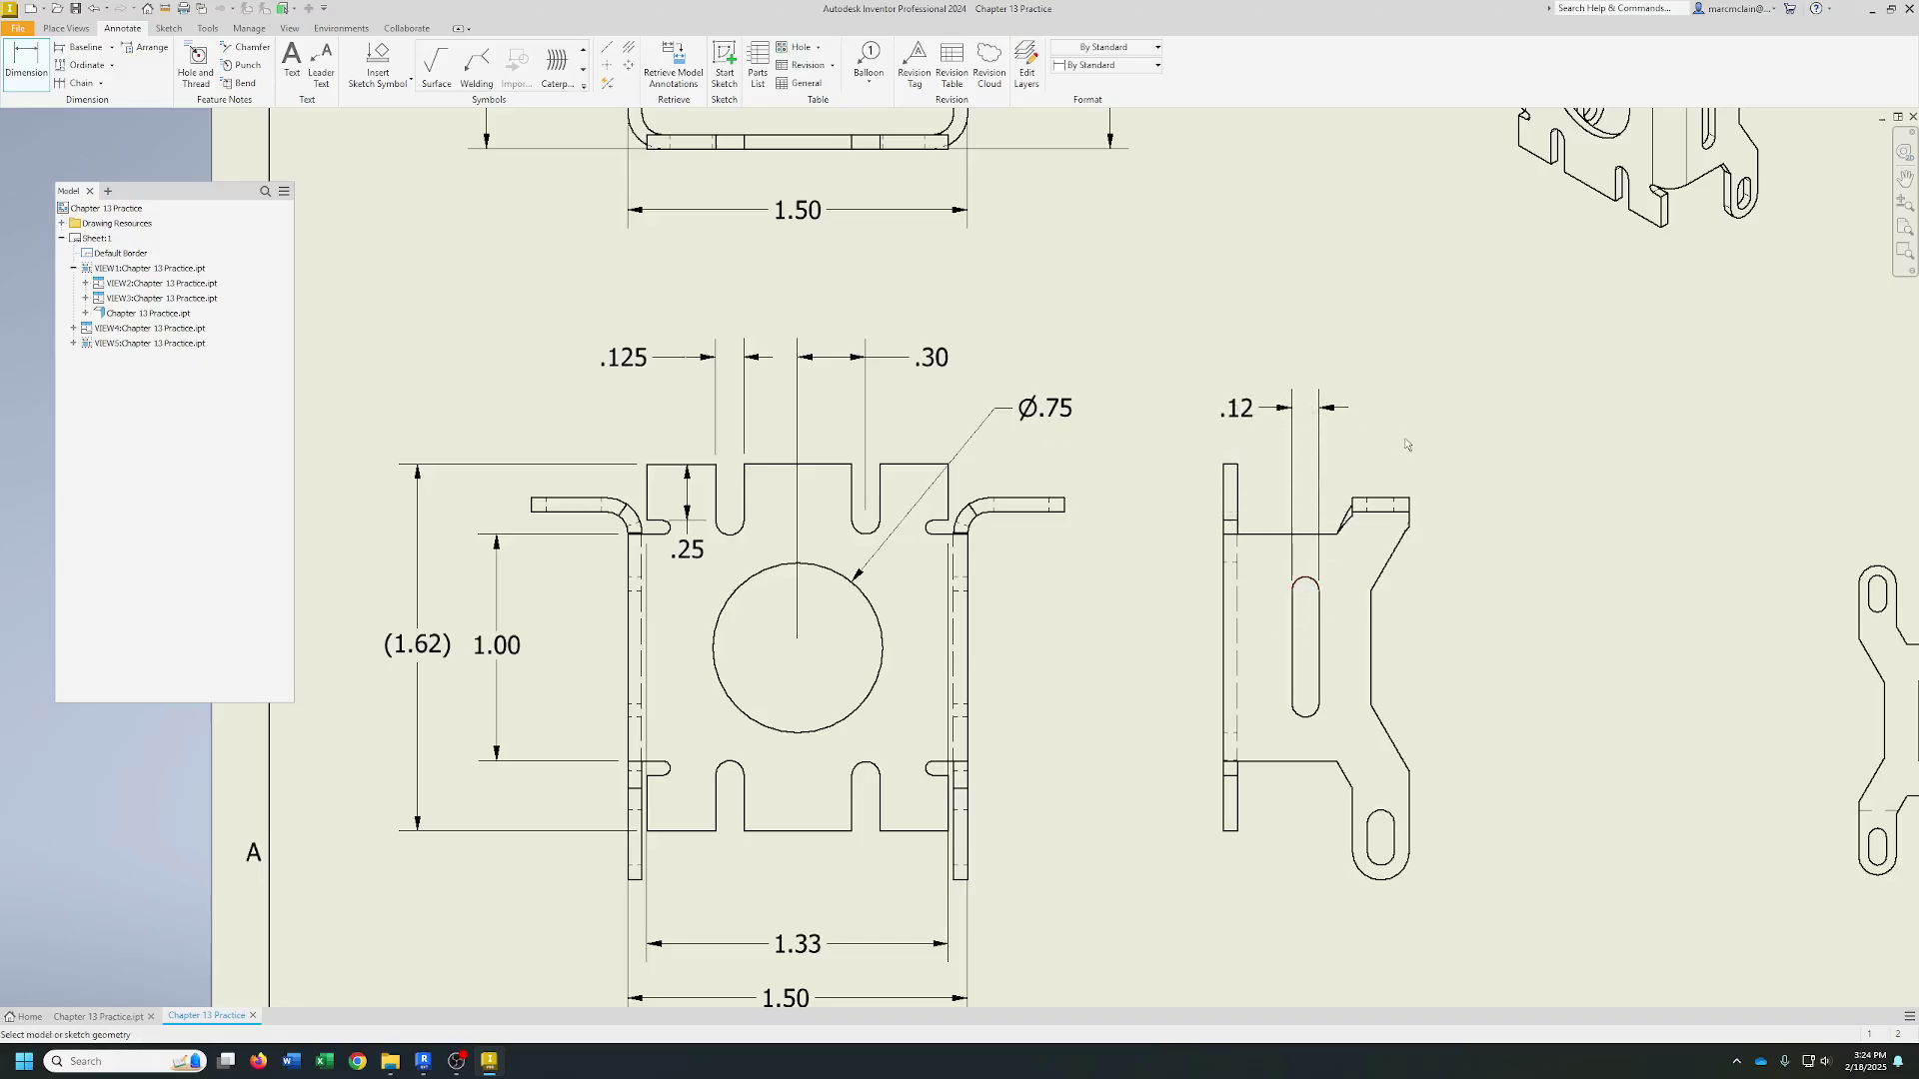
- Dimension the side view's depth from the base's outer face to the flange's vertical edge, and the distance from the base's inner face to the slot's centre
click(1230, 493)
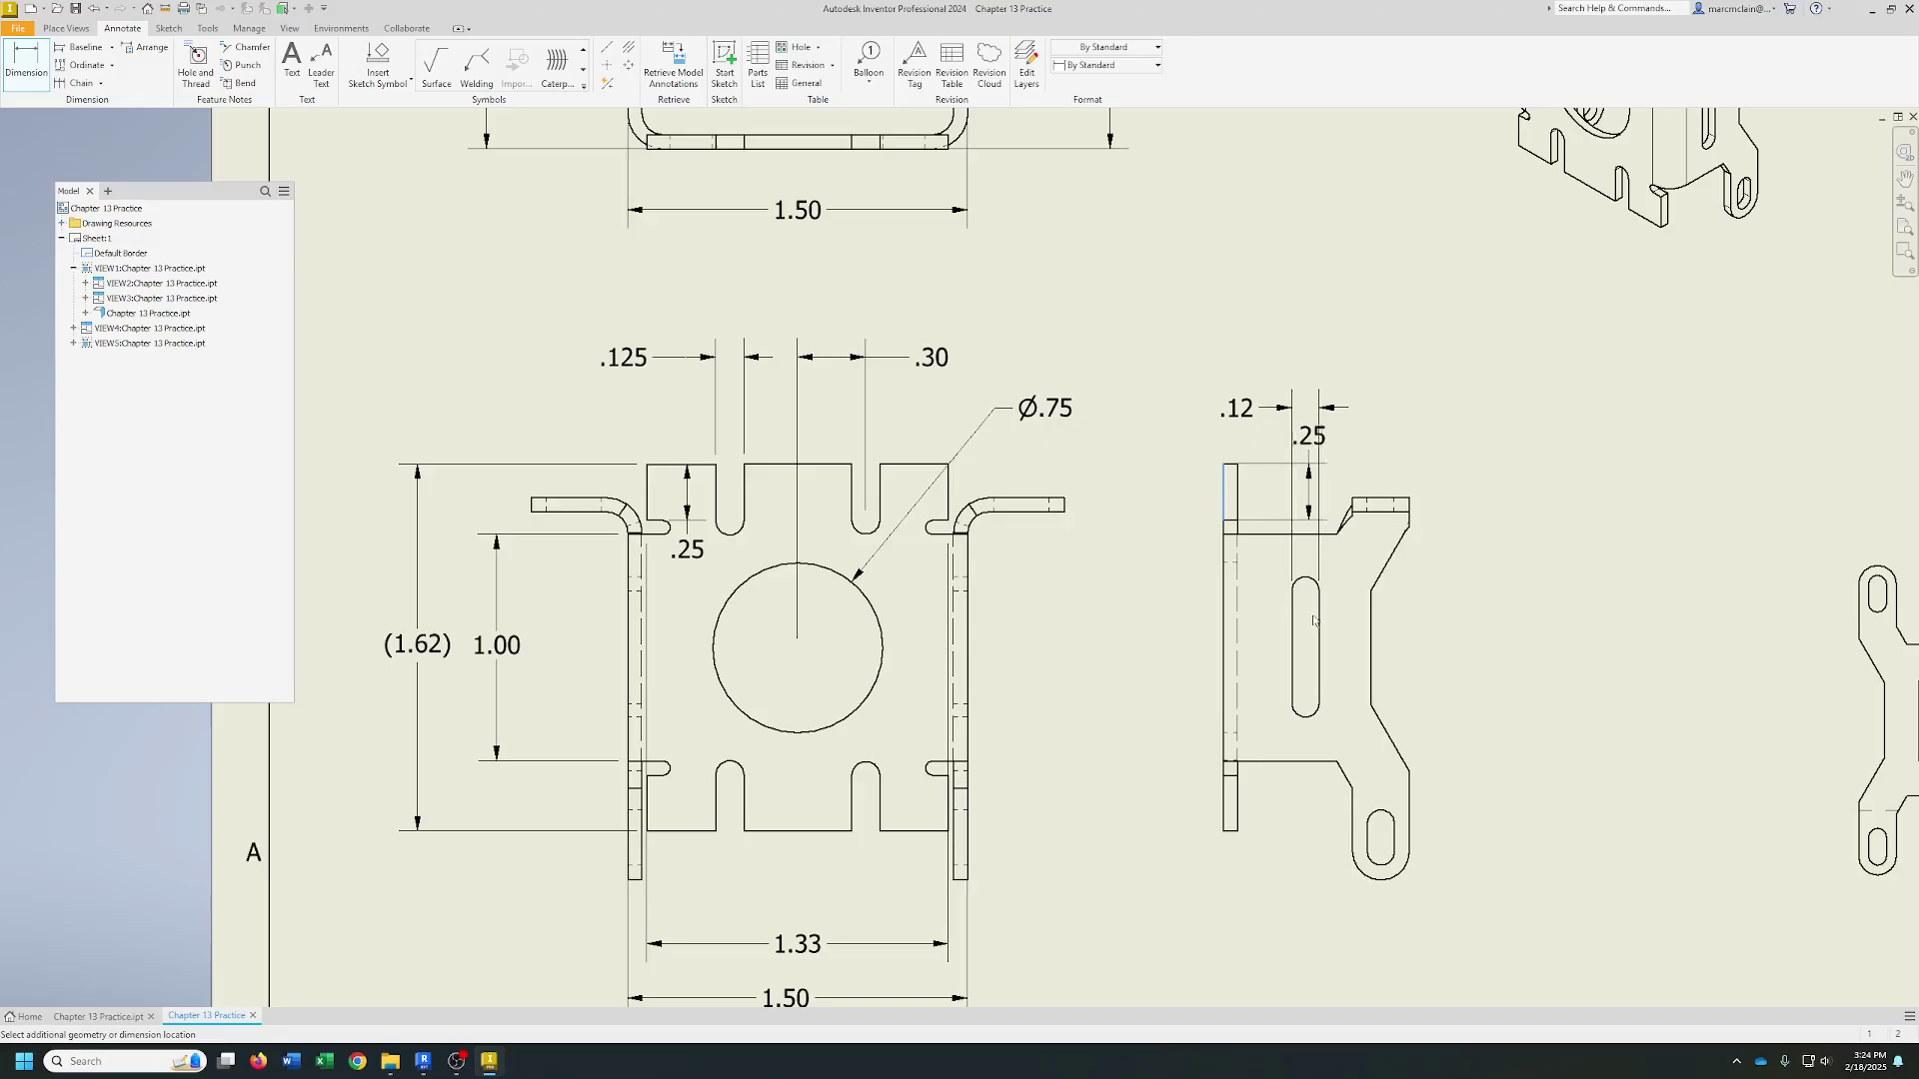
click(1370, 645)
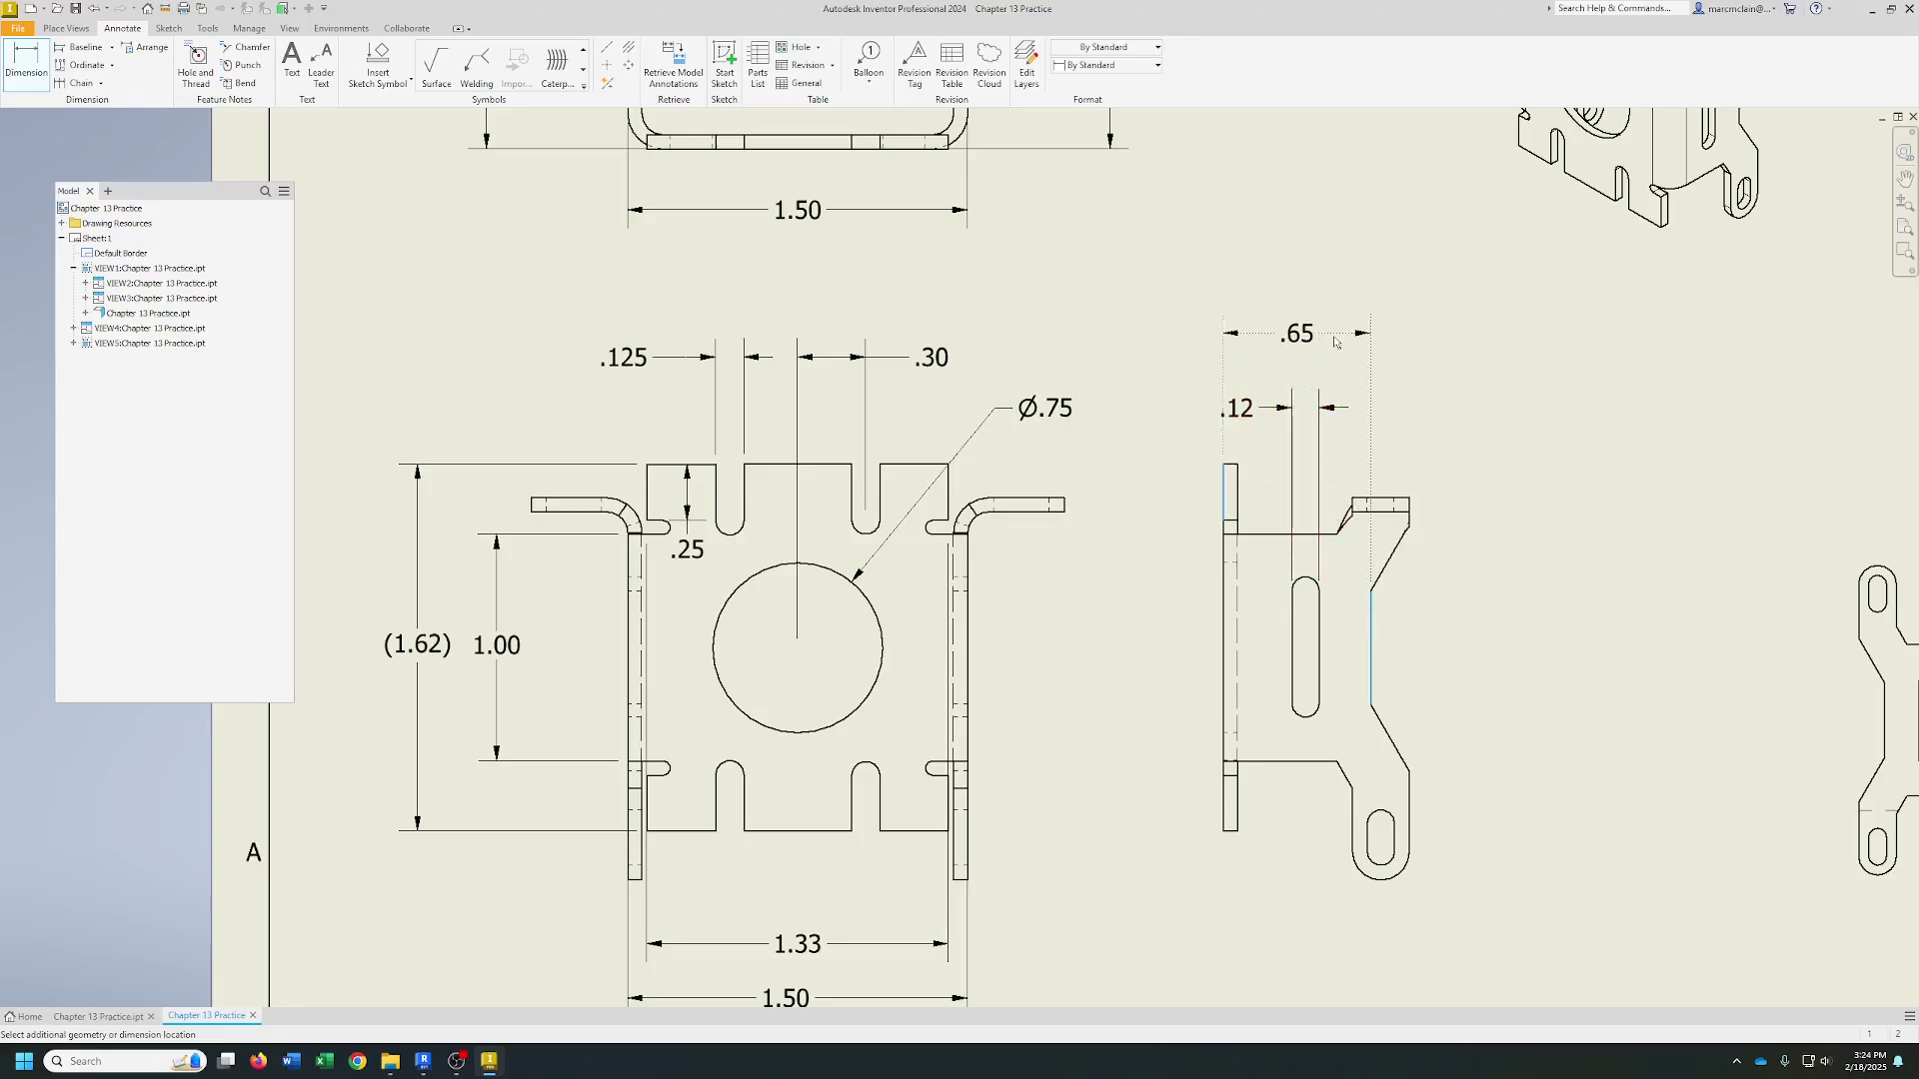
click(1330, 352)
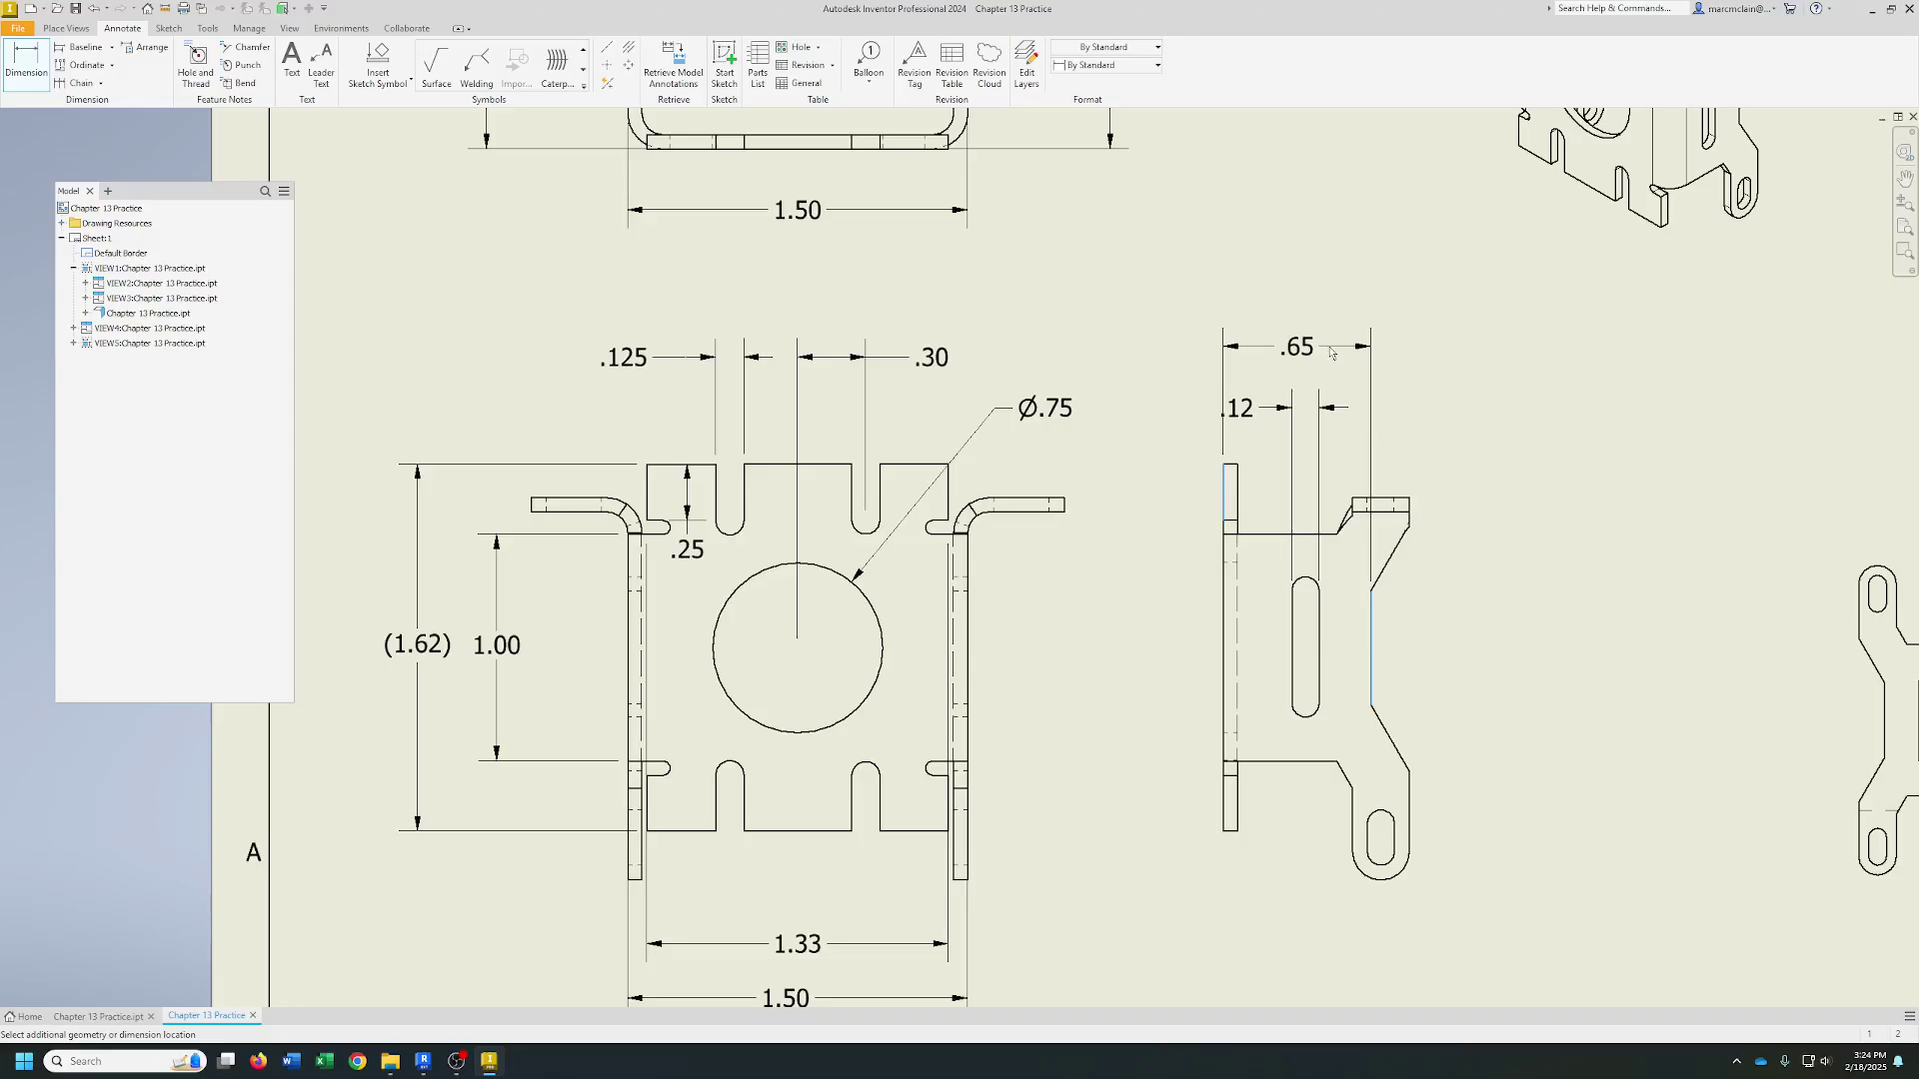
click(1329, 336)
click(1305, 597)
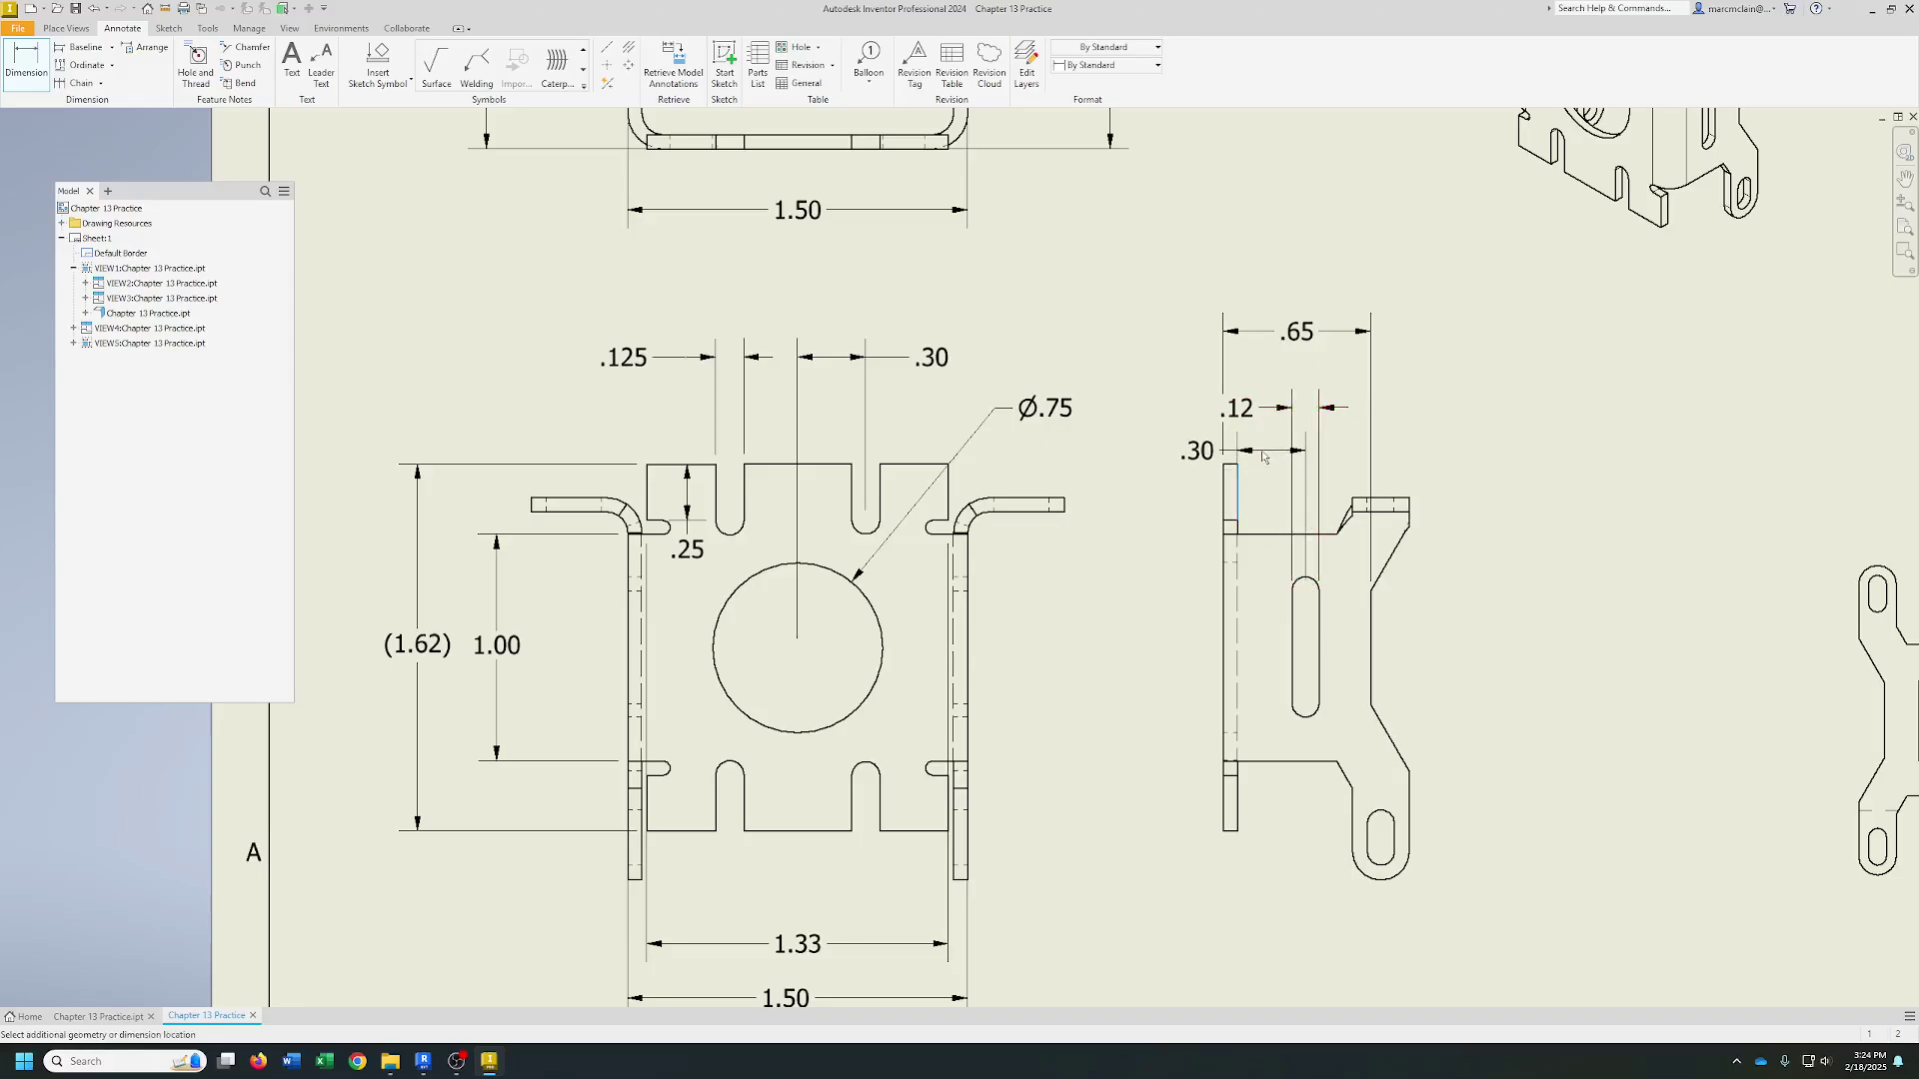
click(1263, 457)
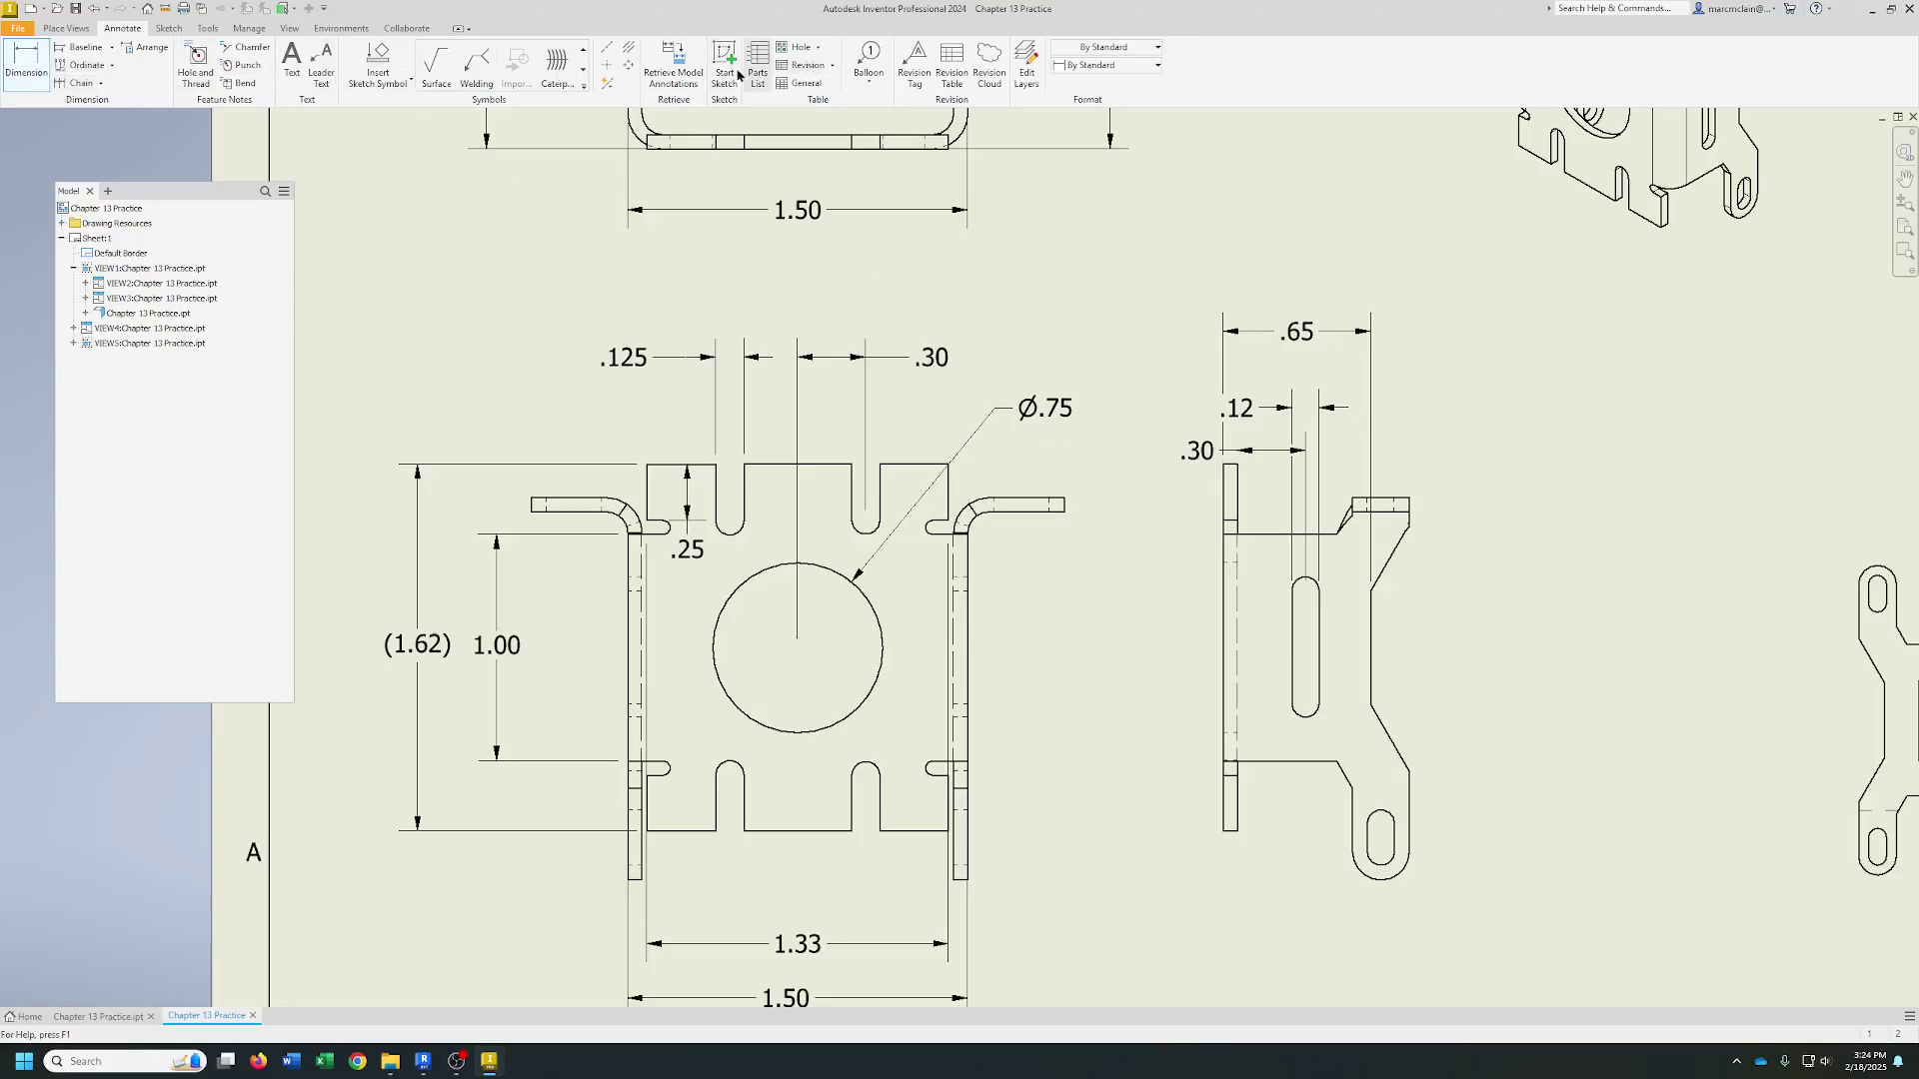
- Add center marks to the long flange slot and the lower tab slot in the side view
click(610, 72)
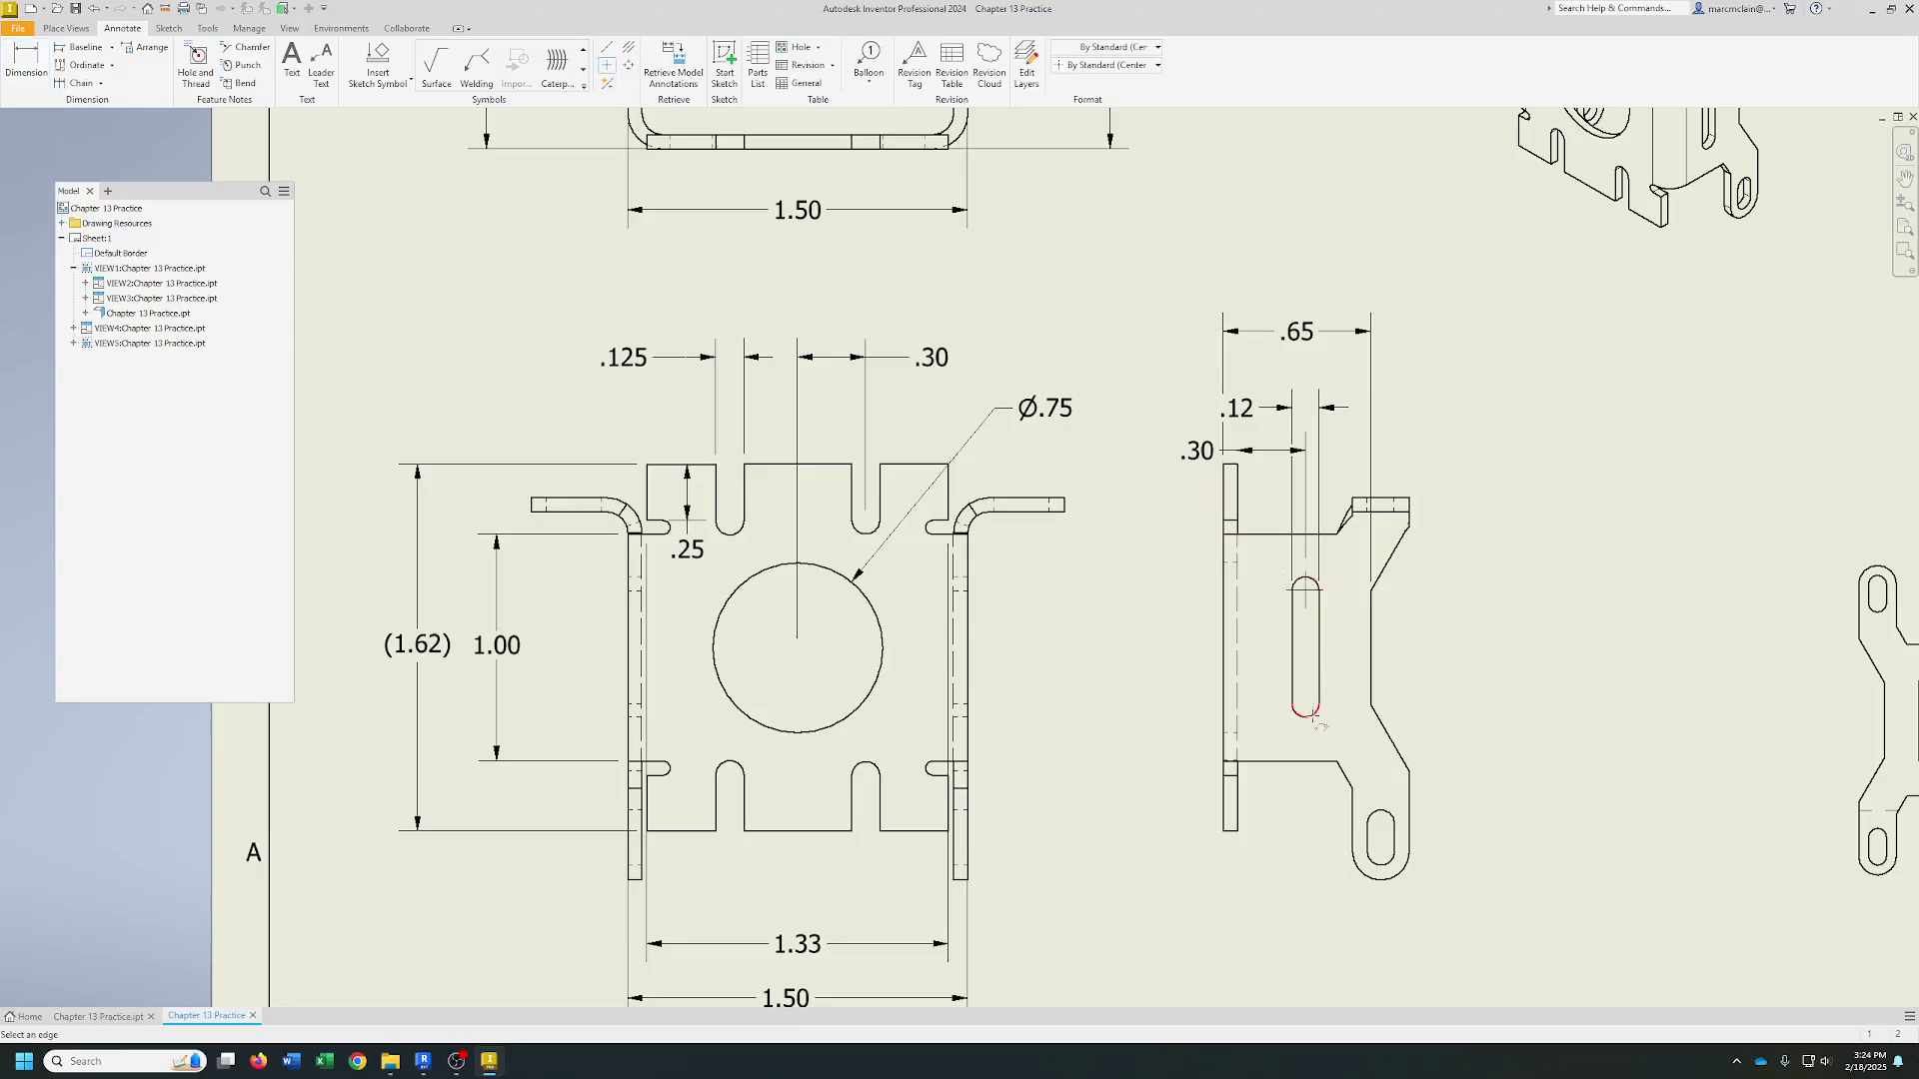
click(1380, 815)
scroll(1413, 606, up, 5)
scroll(1417, 625, down, 10)
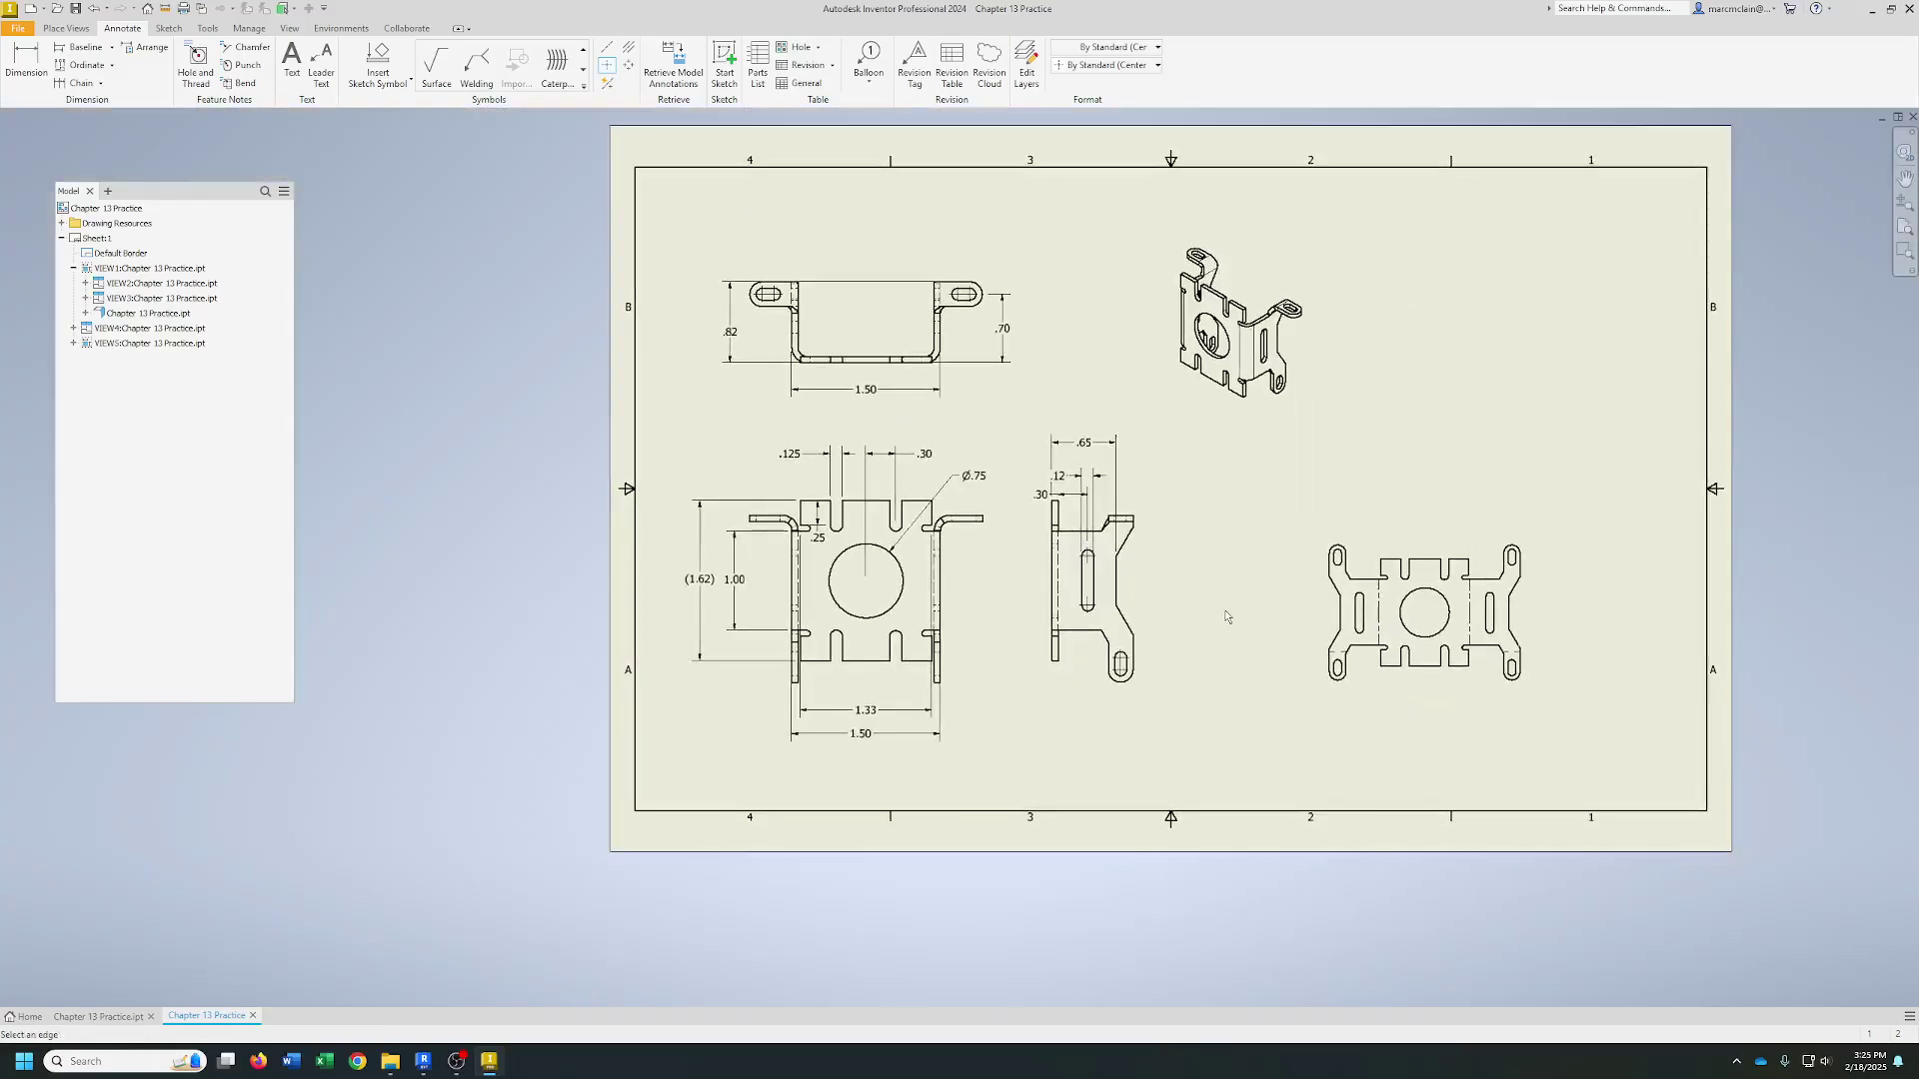
middle_drag(1226, 617, 1347, 643)
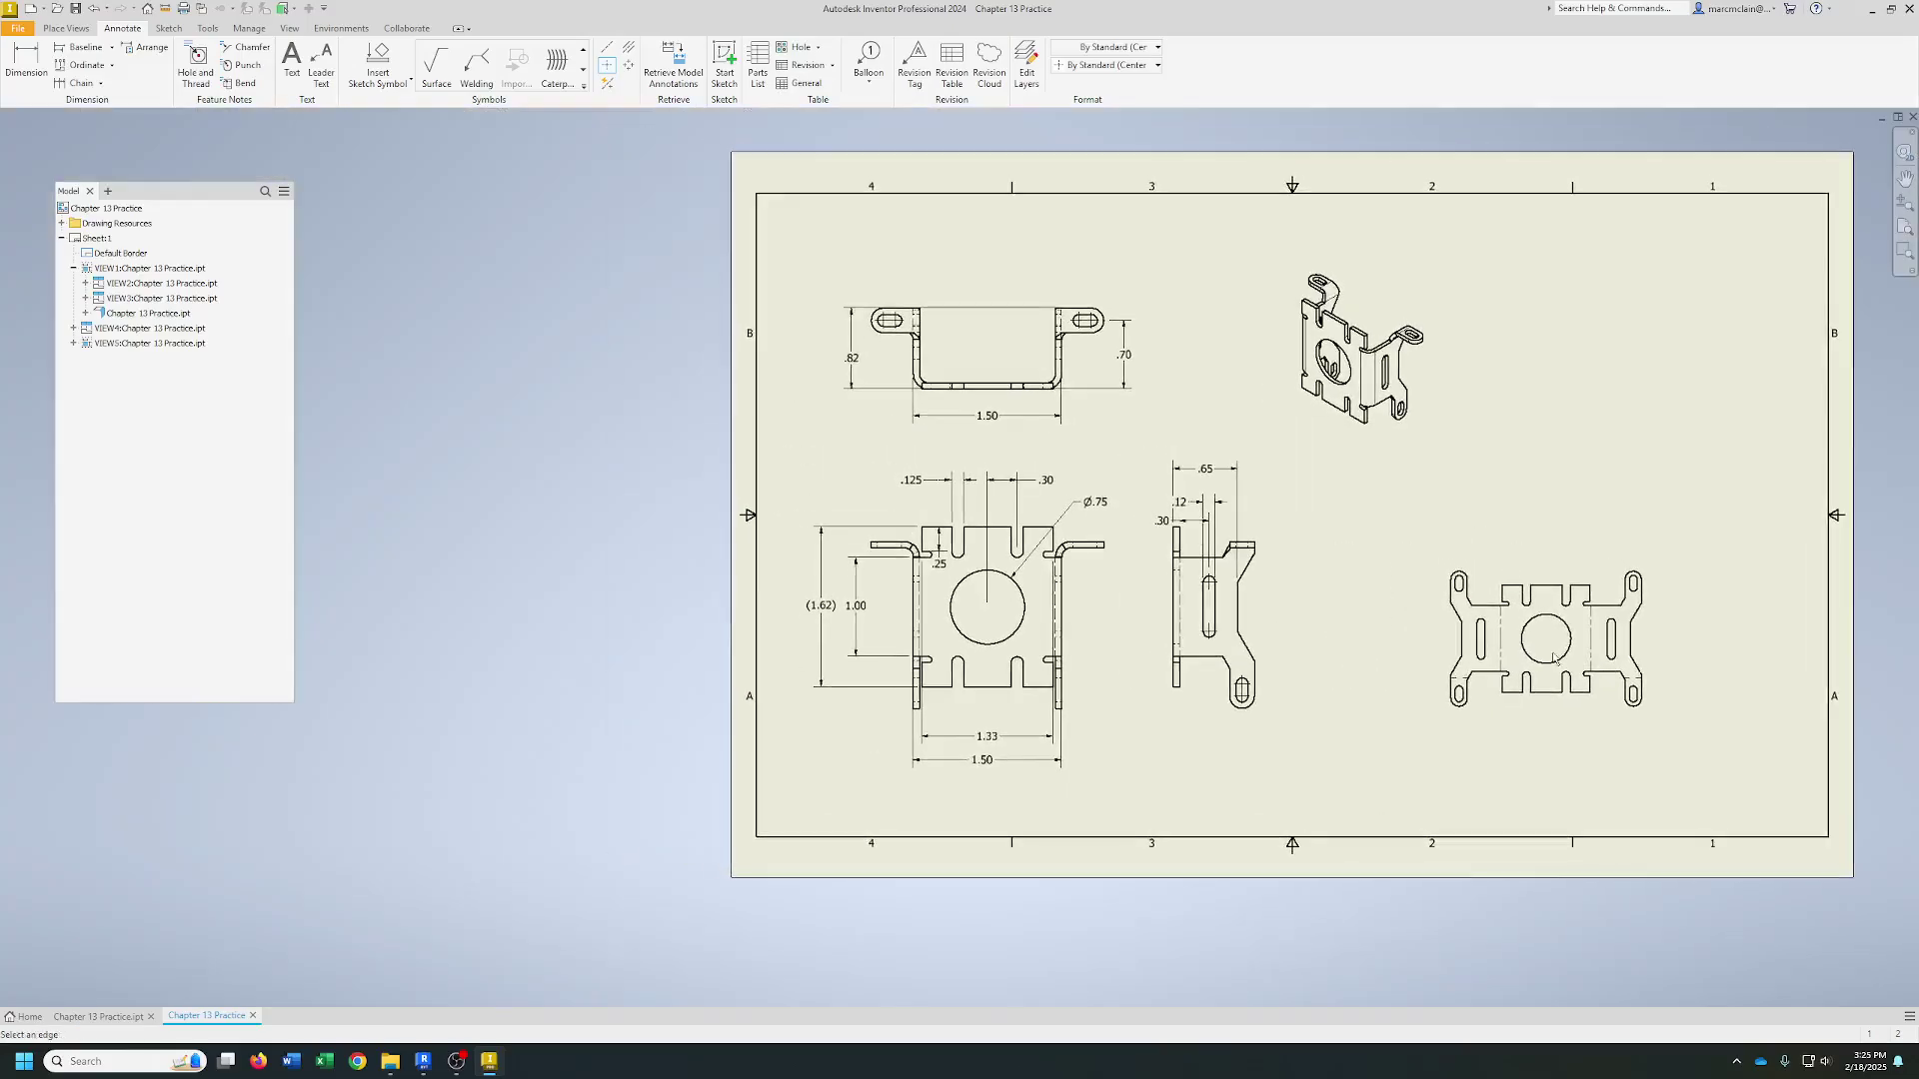
mouse_move(1420, 570)
middle_down()
mouse_move(1134, 579)
mouse_move(1156, 553)
middle_up()
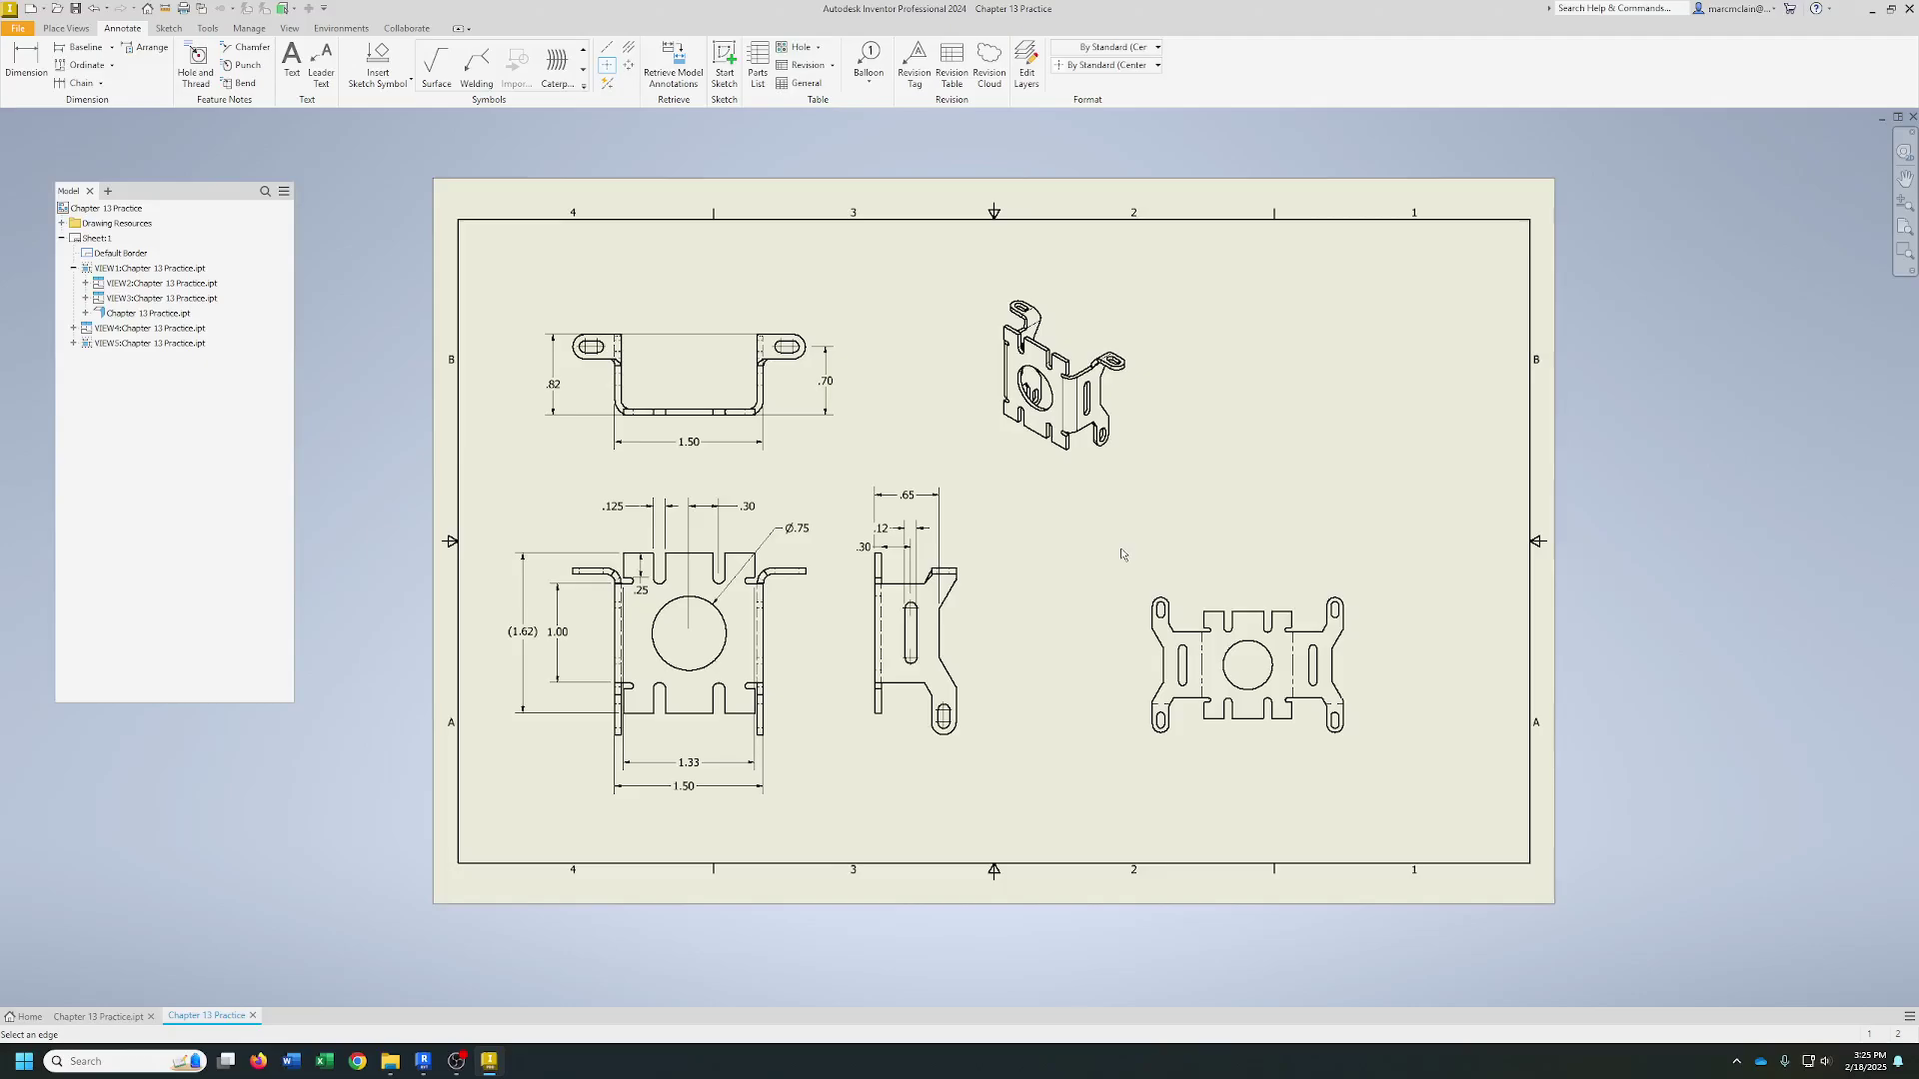